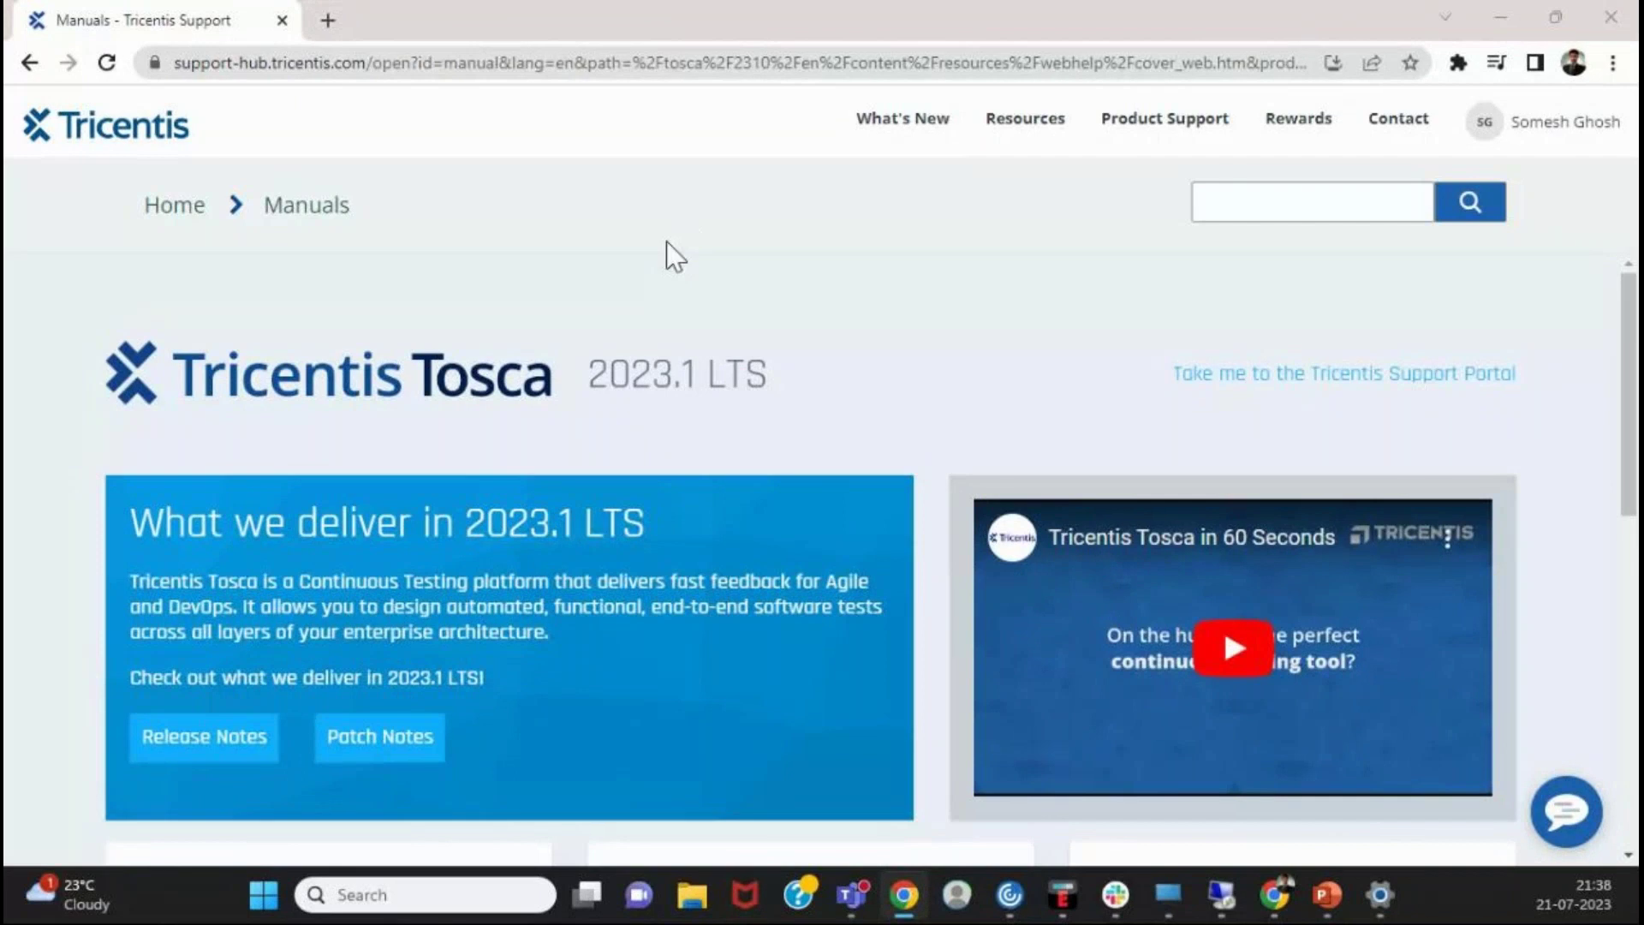
- Bring the Tricentis Support window forward and open the Tosca User Manual
left_click(901, 305)
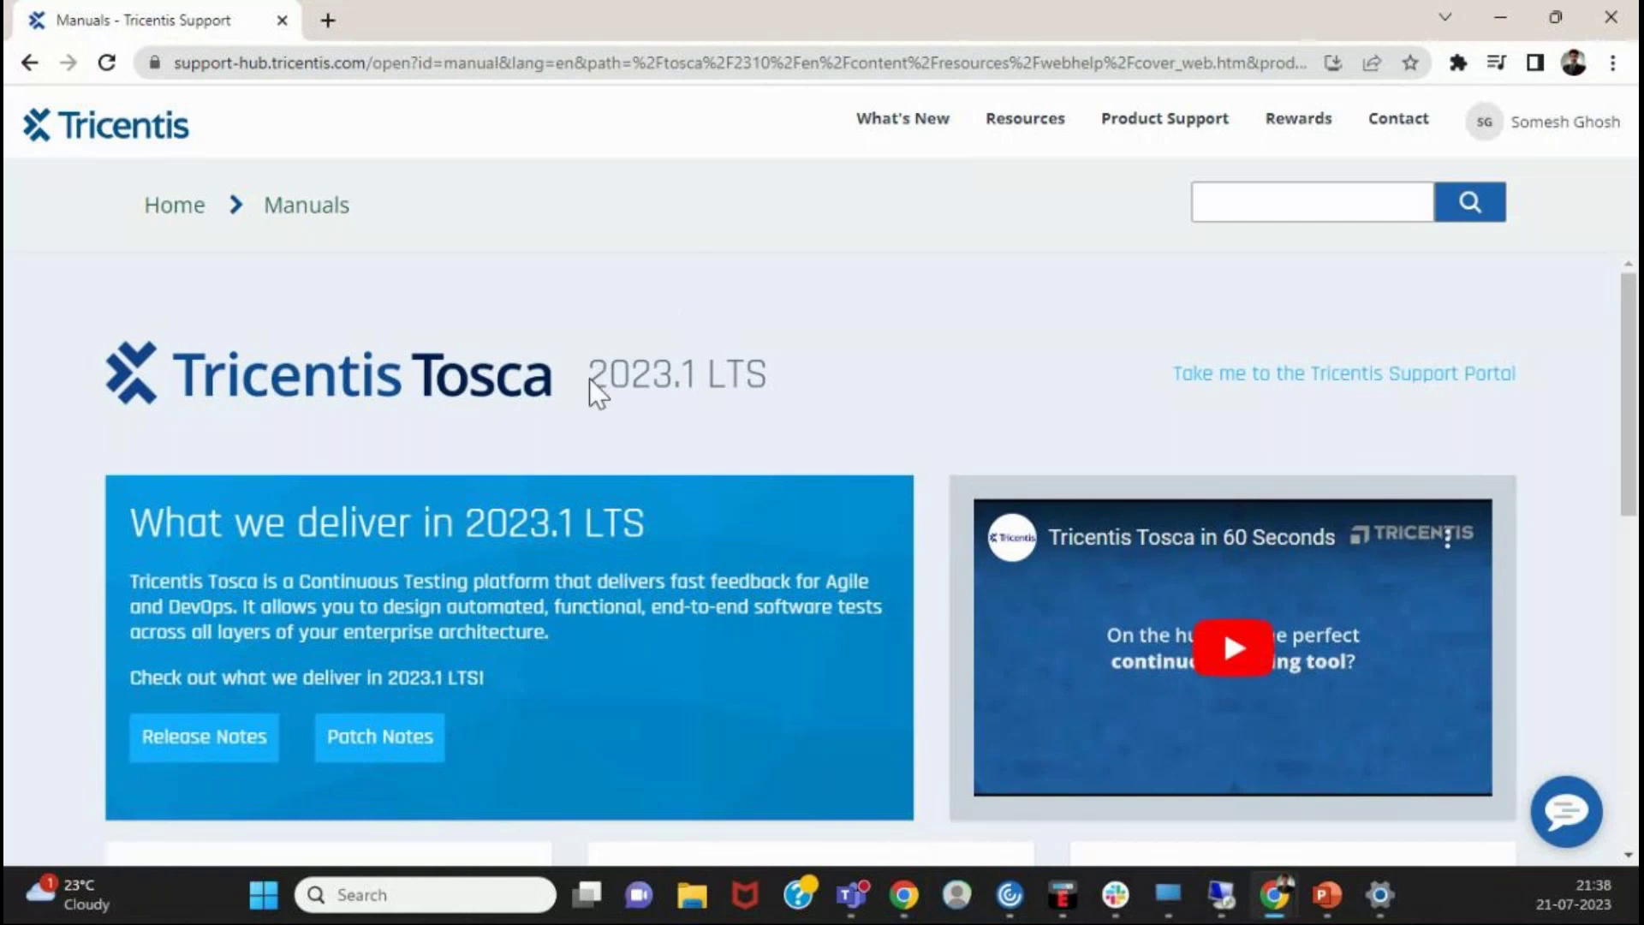
scroll(336, 420, "down", 7)
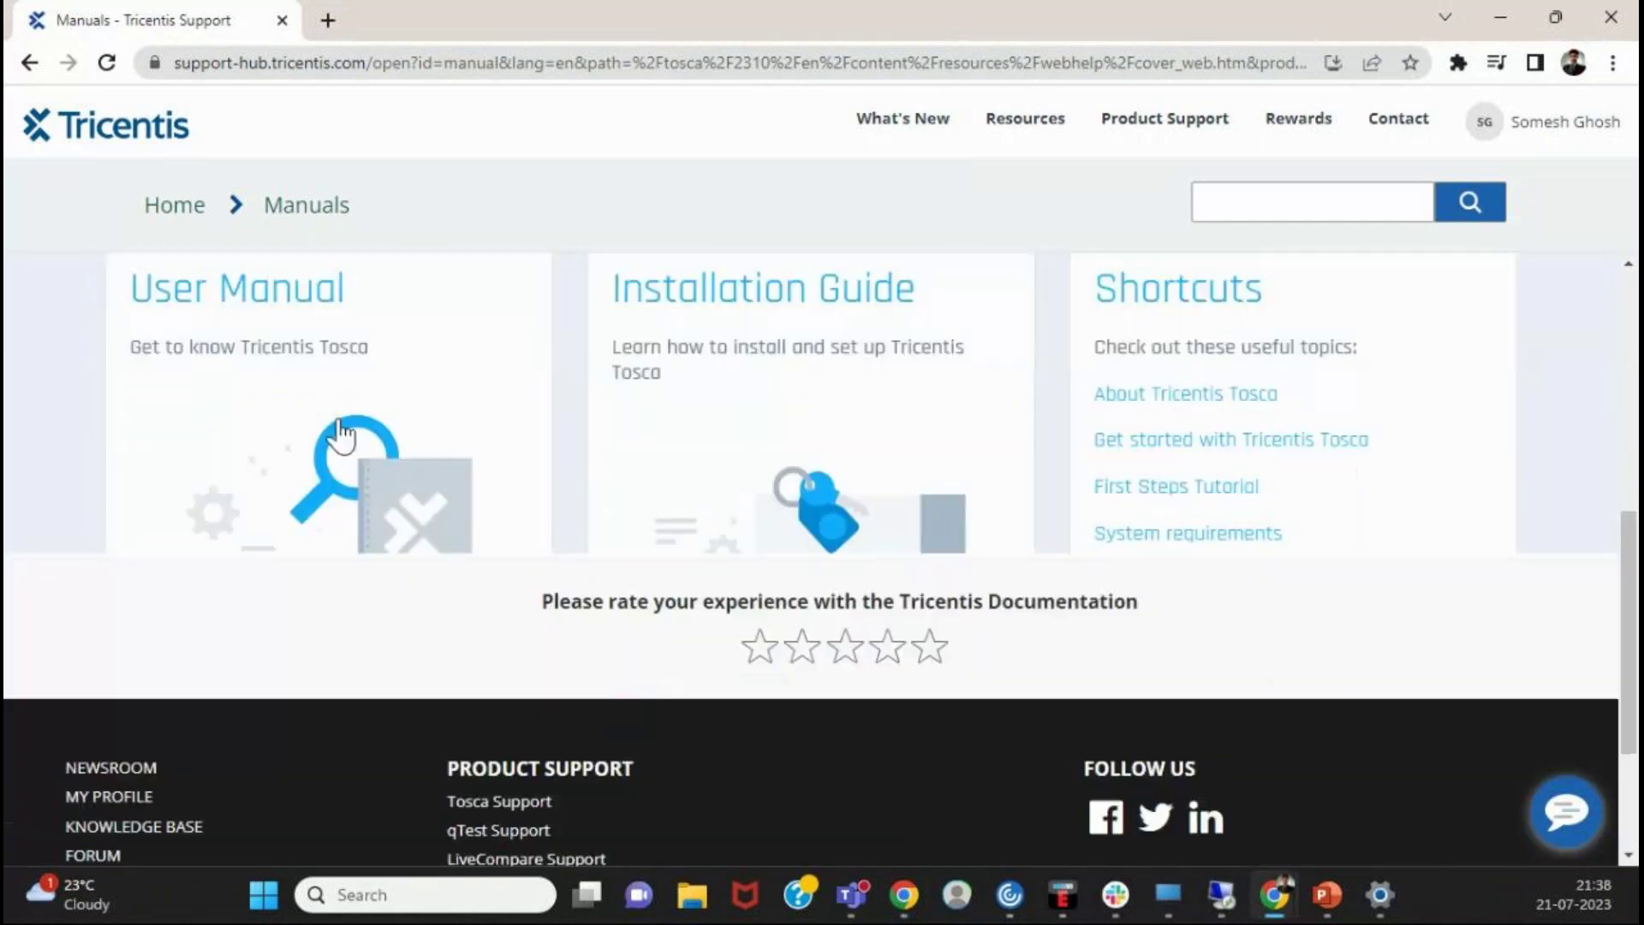
left_click(341, 432)
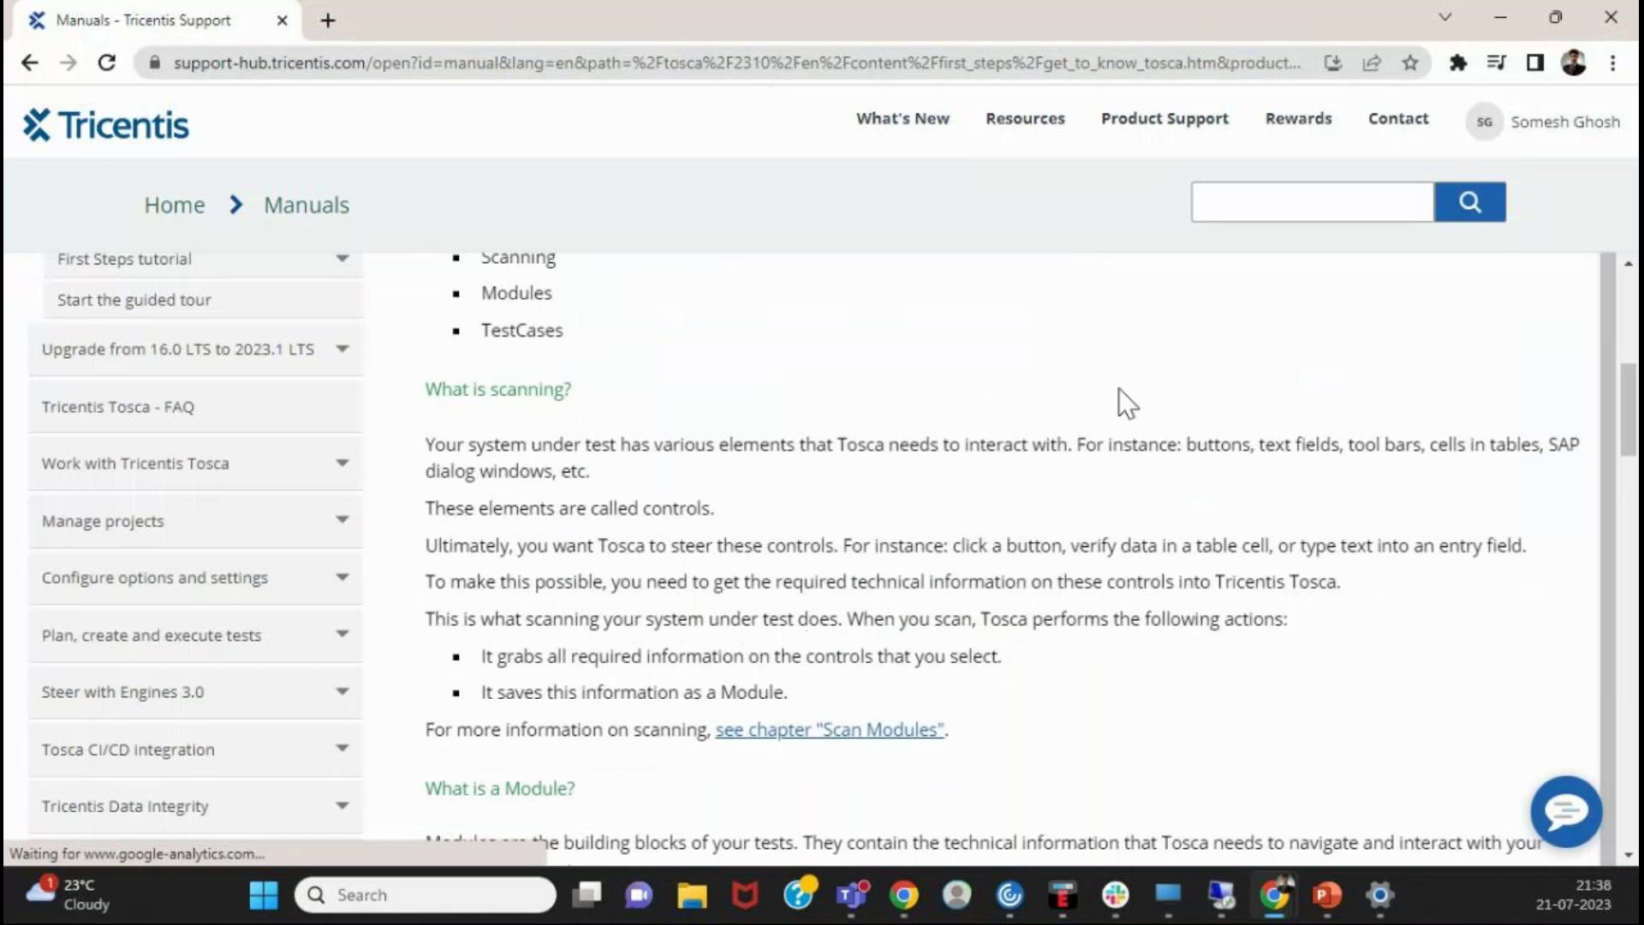
scroll(776, 471, "up", 5)
scroll(136, 306, "up", 2)
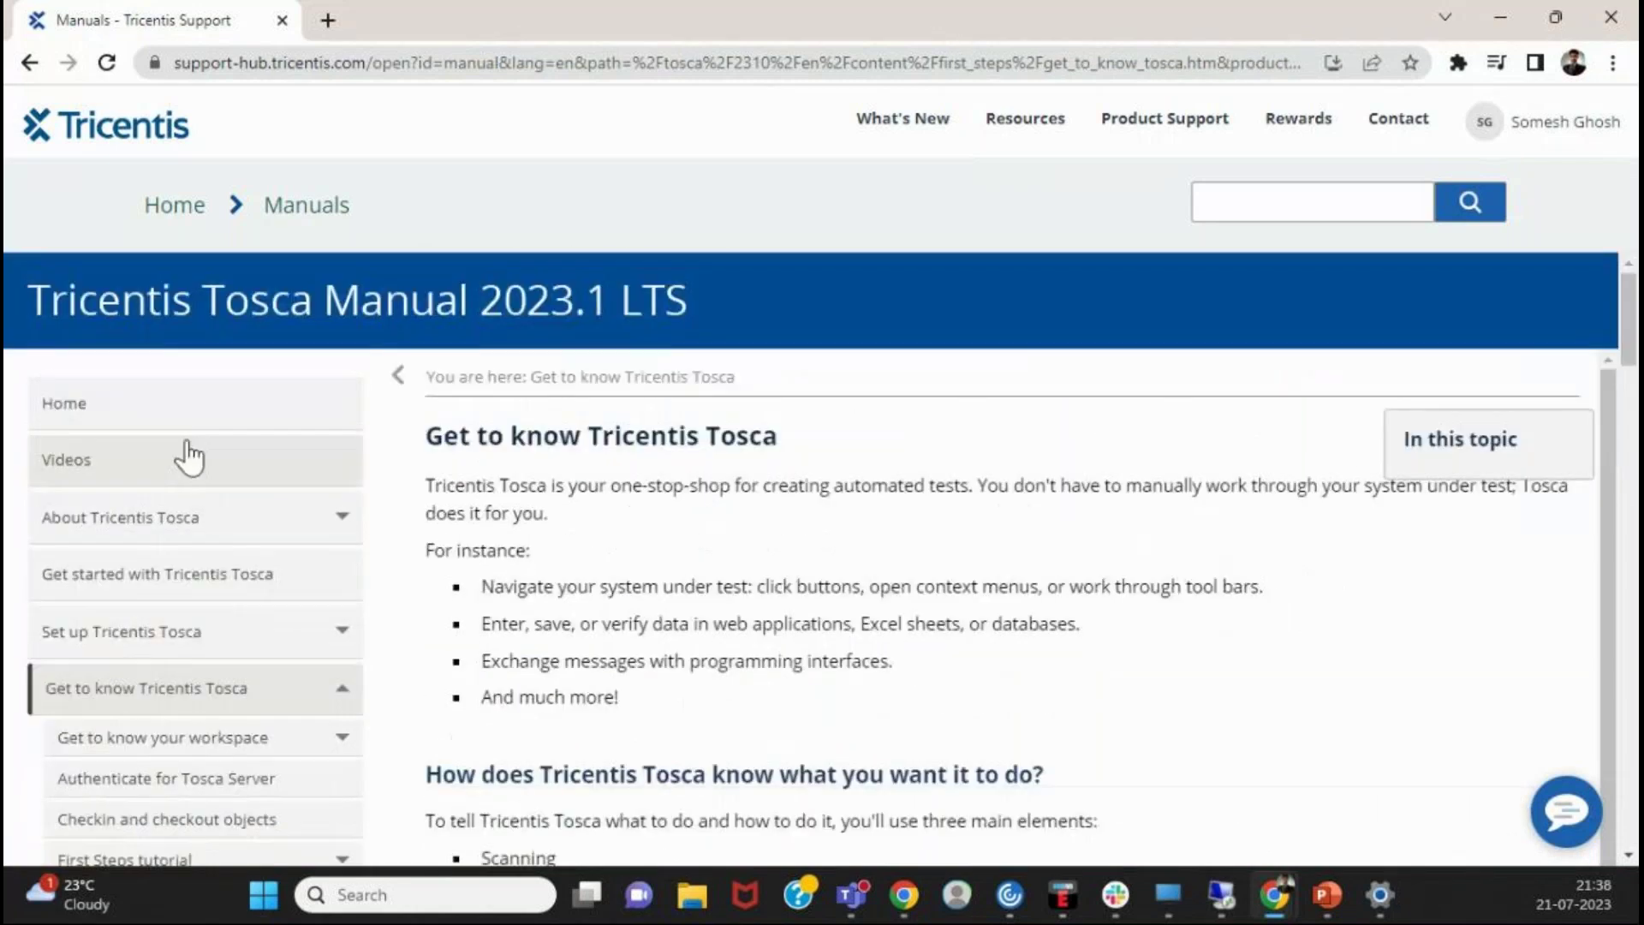
scroll(127, 587, "down", 3)
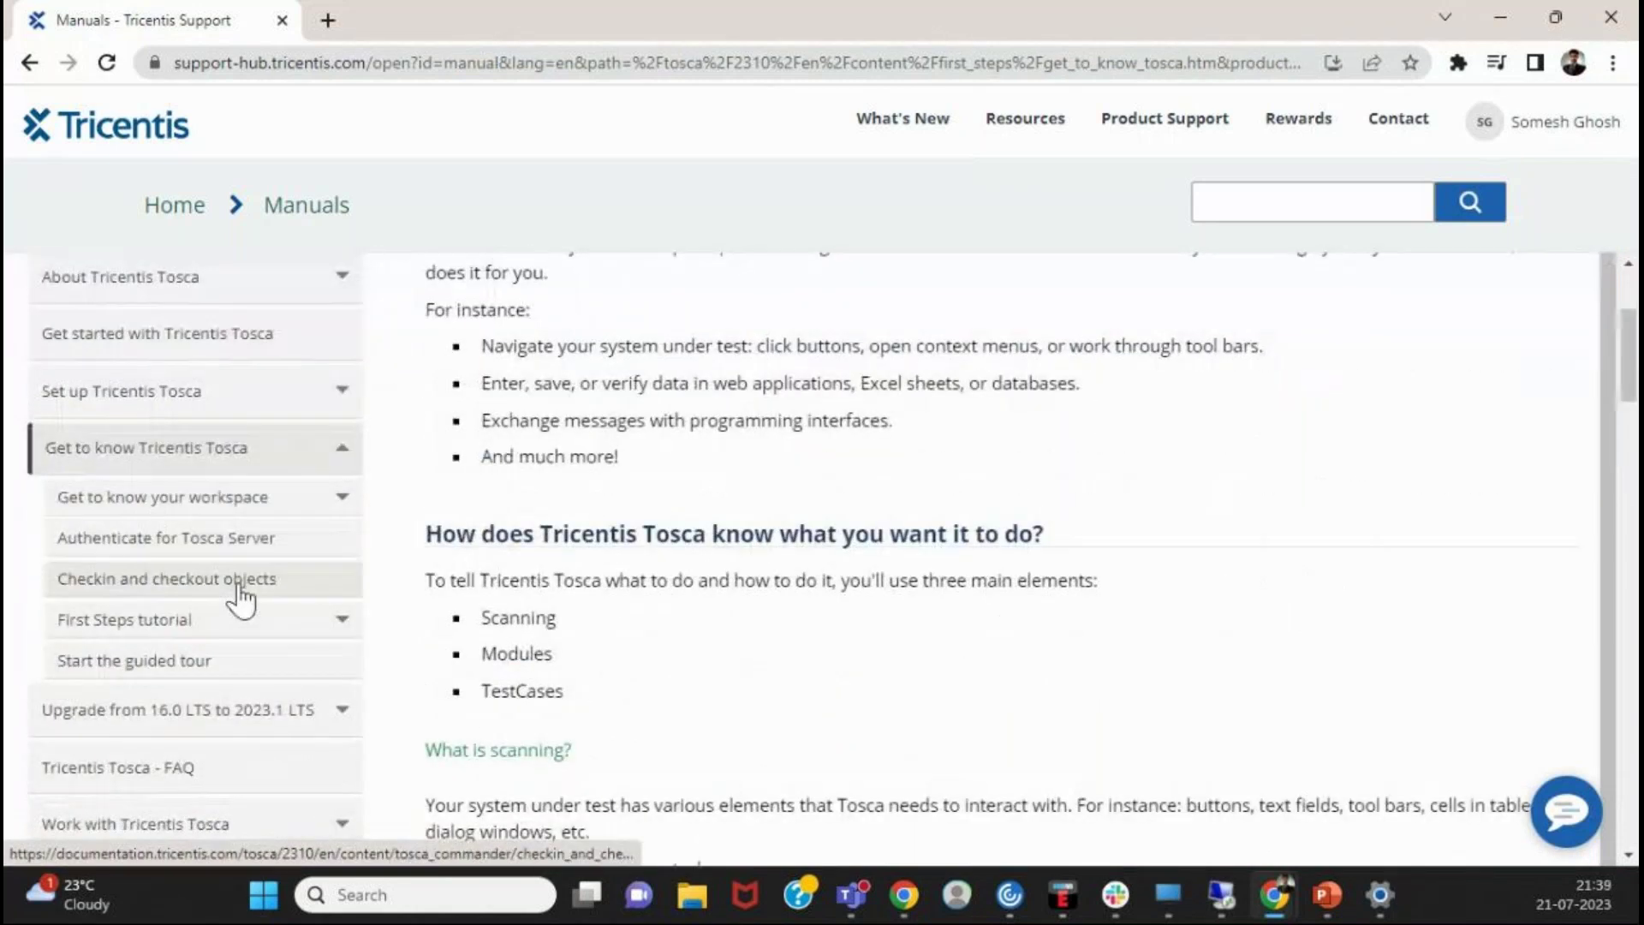
scroll(240, 600, "down", 2)
scroll(239, 595, "up", 4)
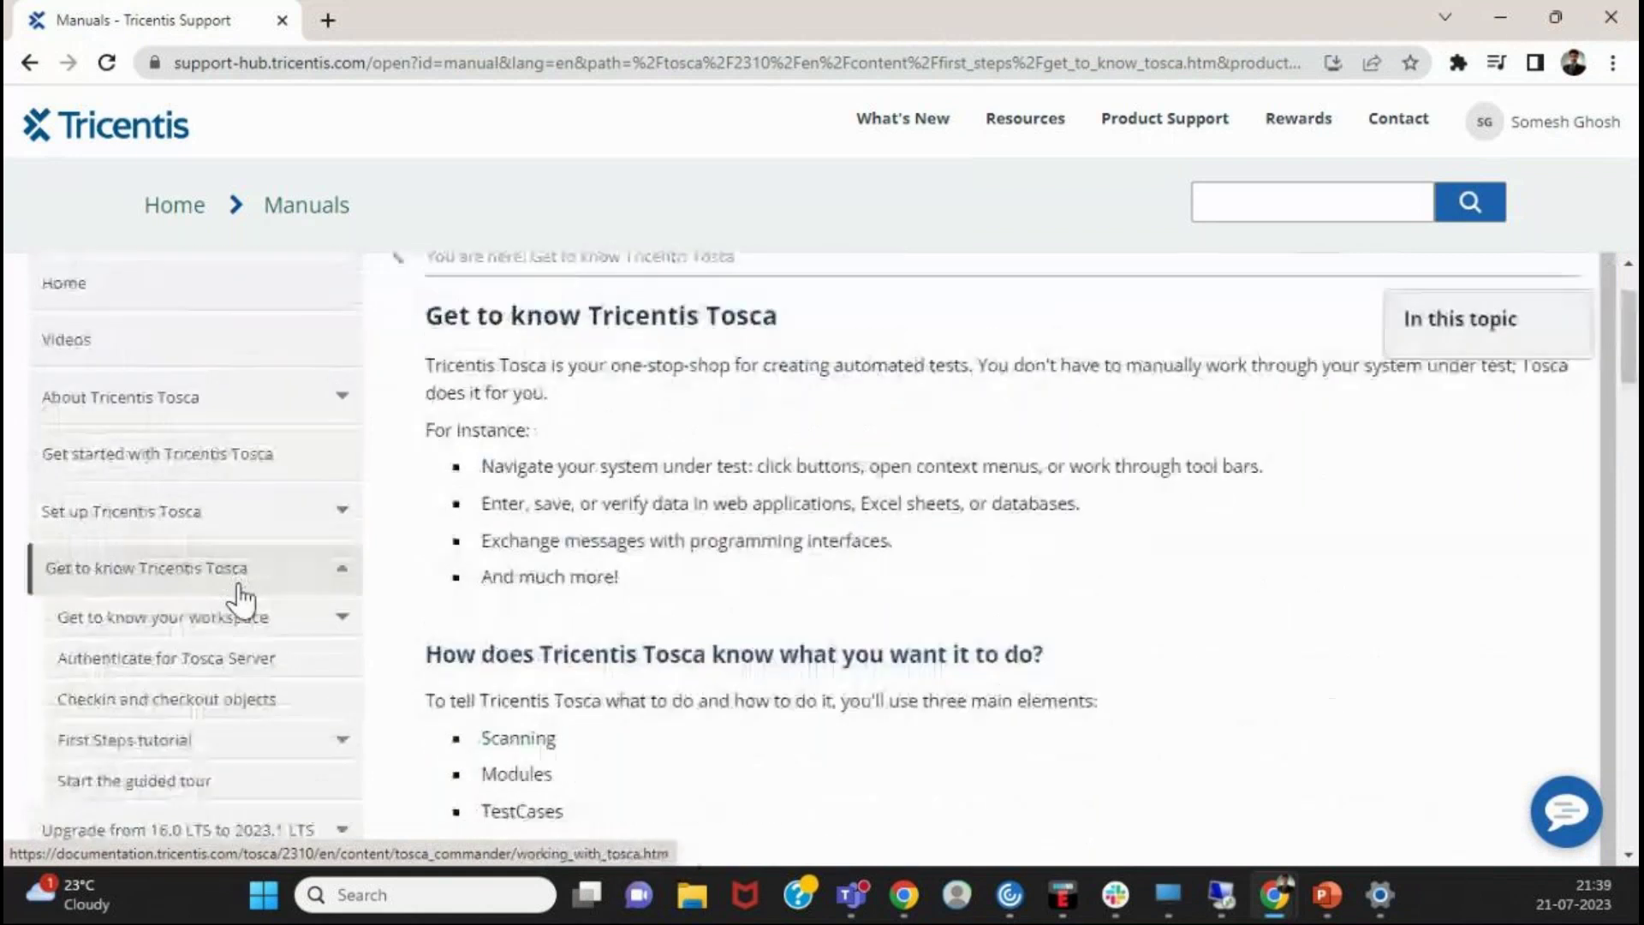
- Open 'Get started with Tricentis Tosca' and expand 'I want to install Tosca and get it ready for users'
left_click(202, 457)
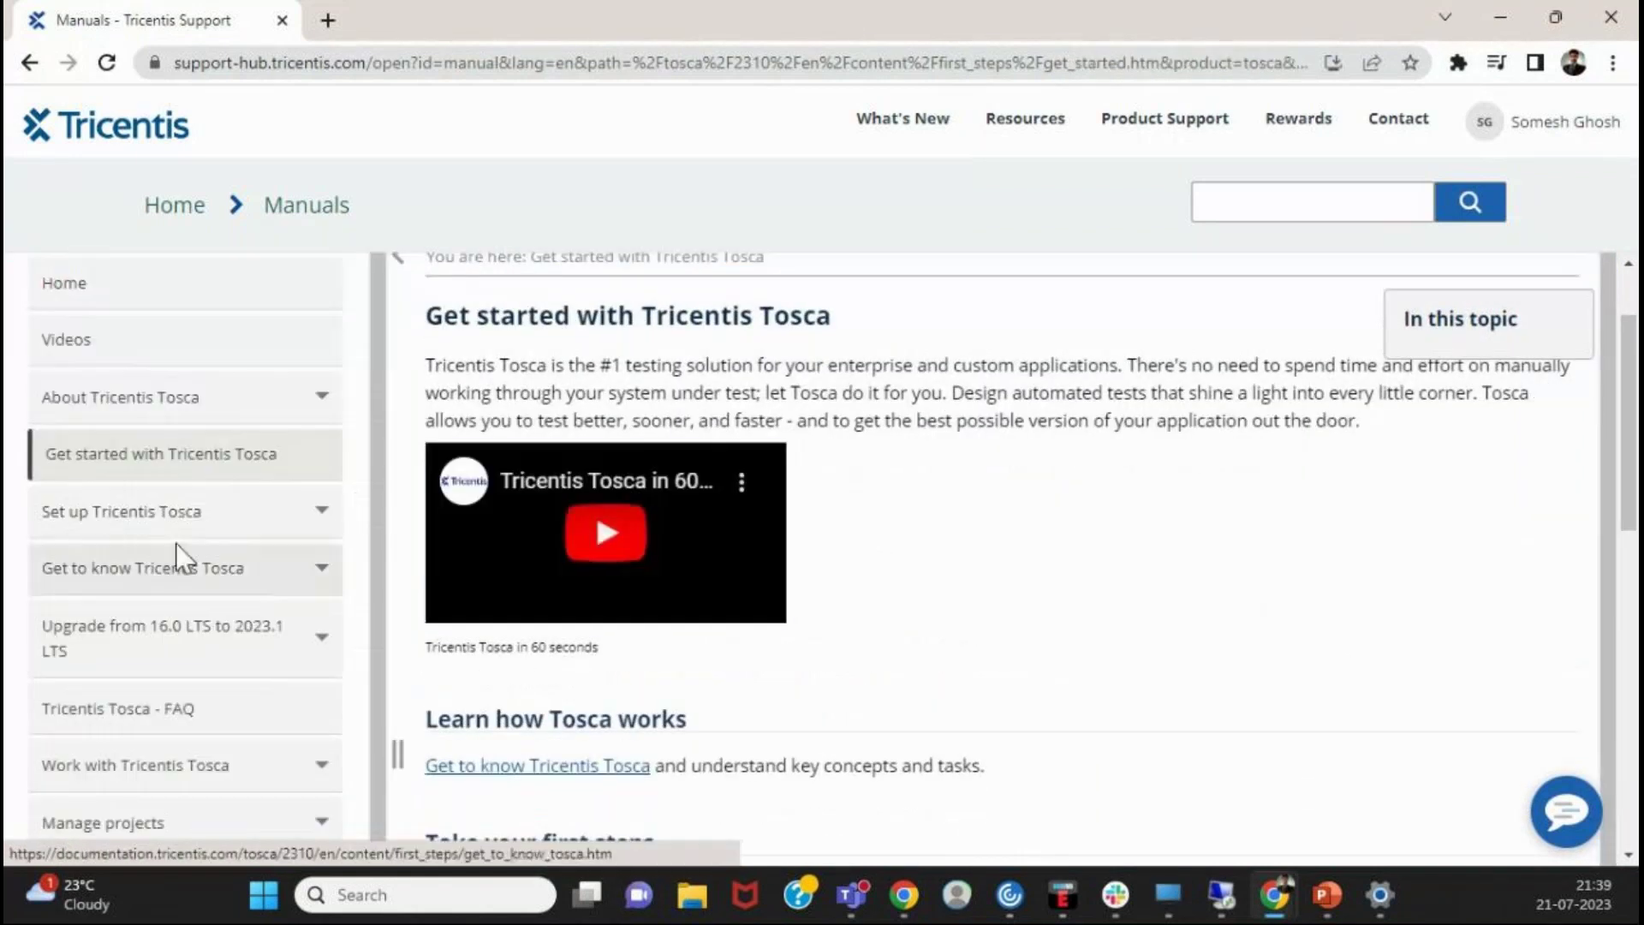
scroll(561, 557, "down", 4)
scroll(564, 561, "down", 1)
left_click(610, 507)
scroll(615, 514, "down", 1)
scroll(620, 518, "up", 1)
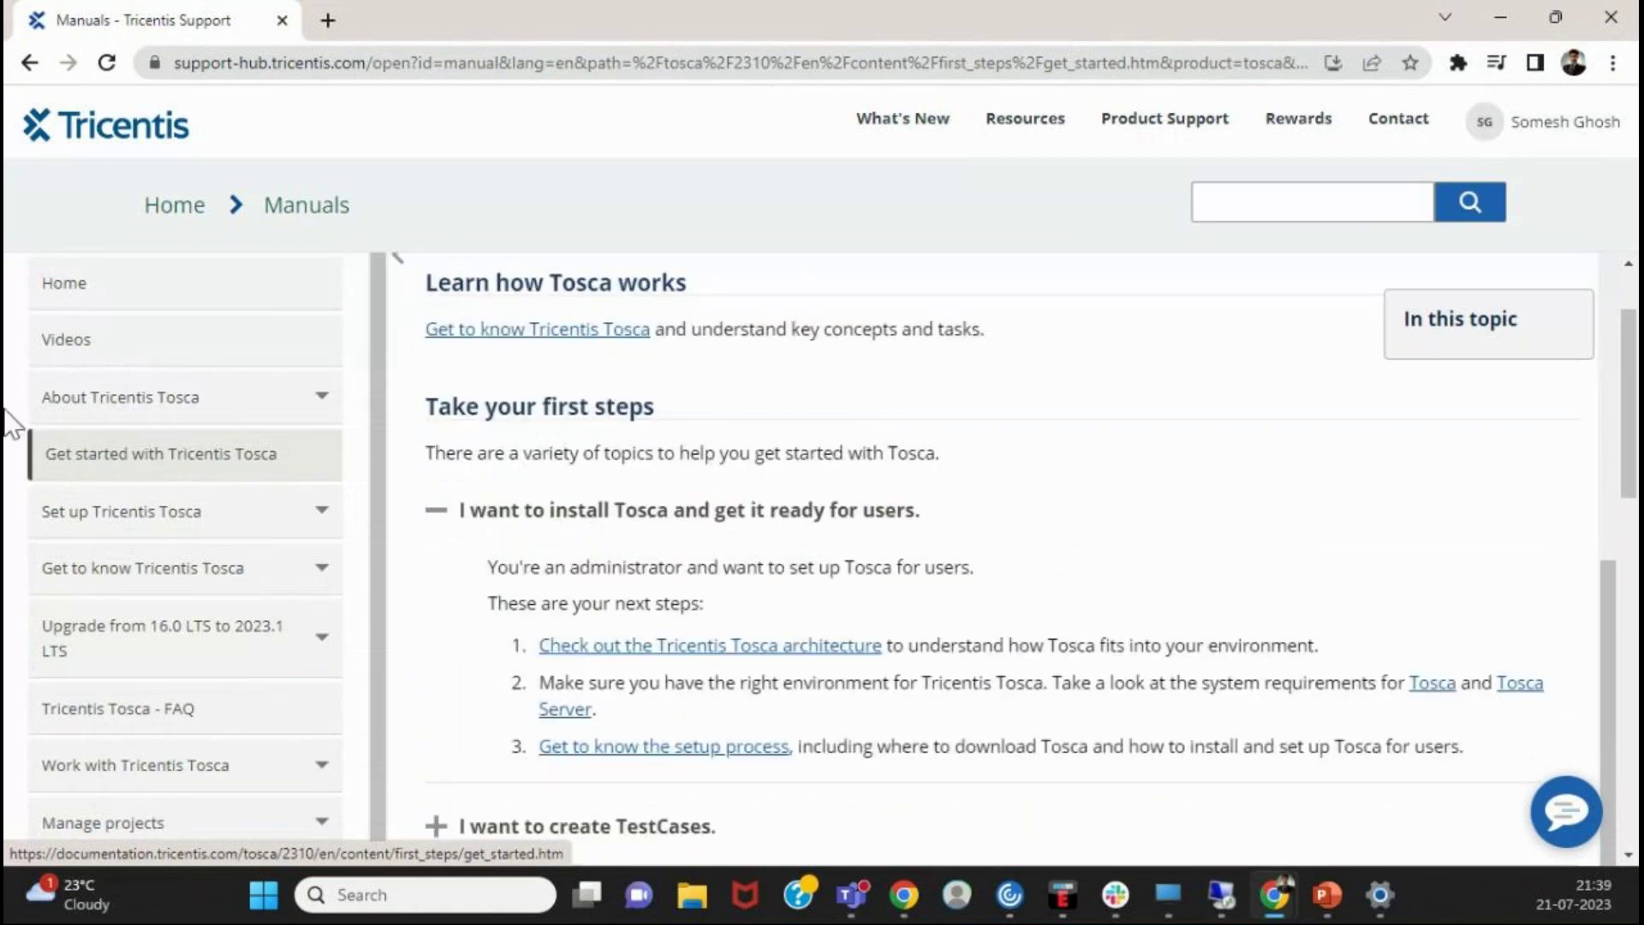
- Read the 'Set up Tricentis Tosca' > 'Install Tricentis Tosca' chapter, then switch to File Explorer
left_click(152, 531)
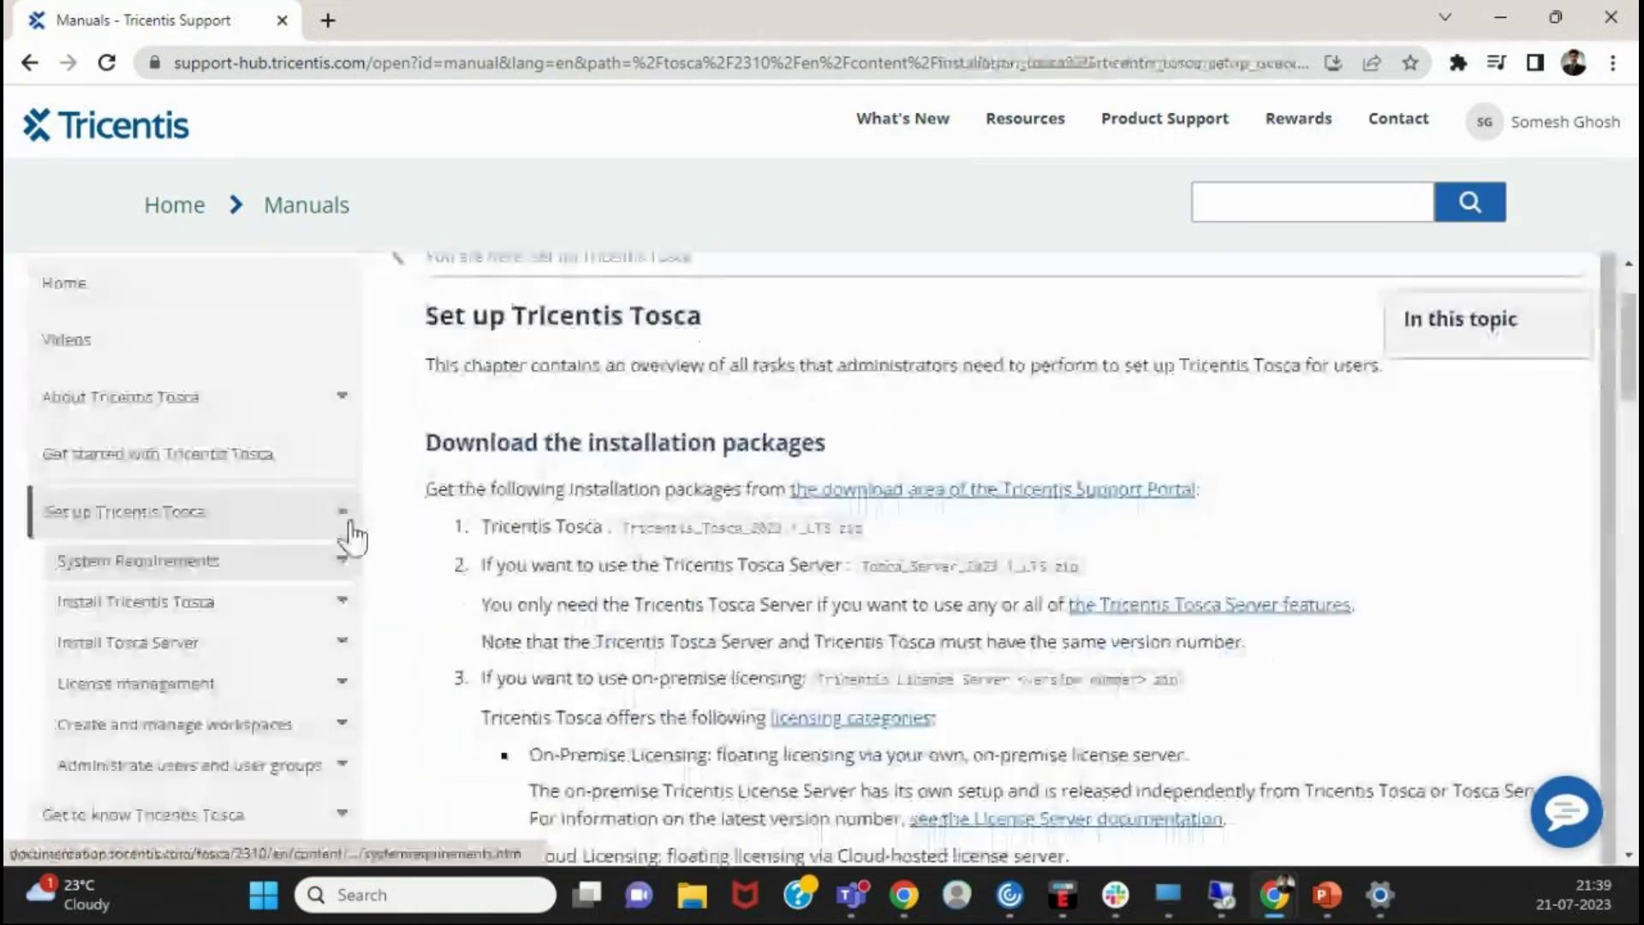
scroll(459, 525, "down", 5)
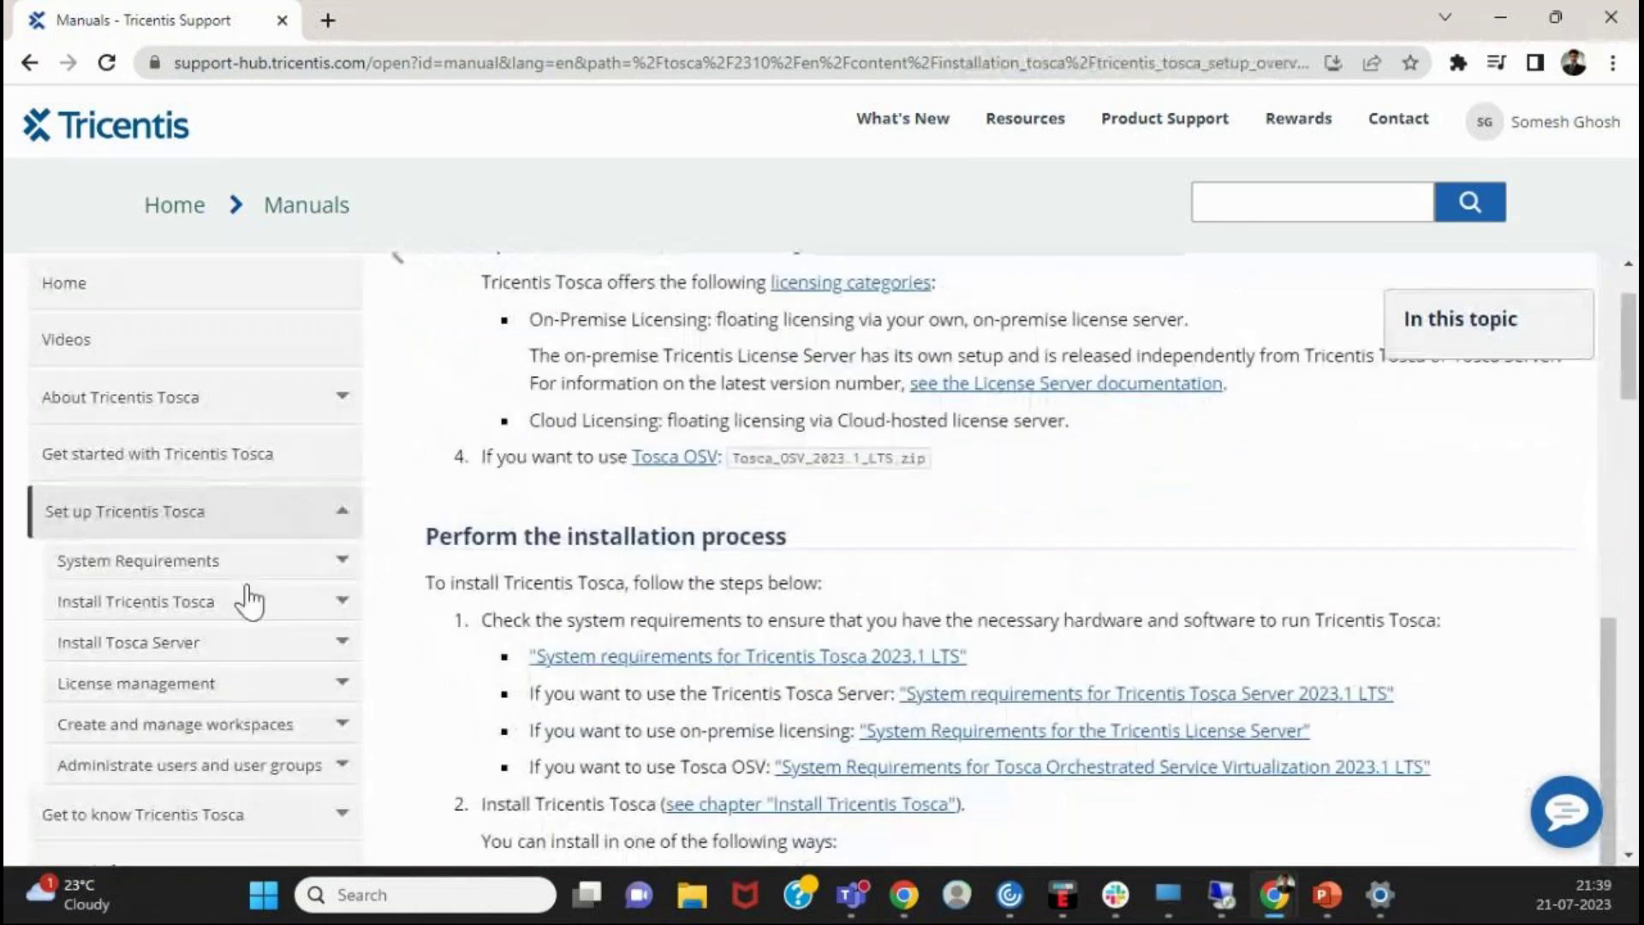
left_click(246, 600)
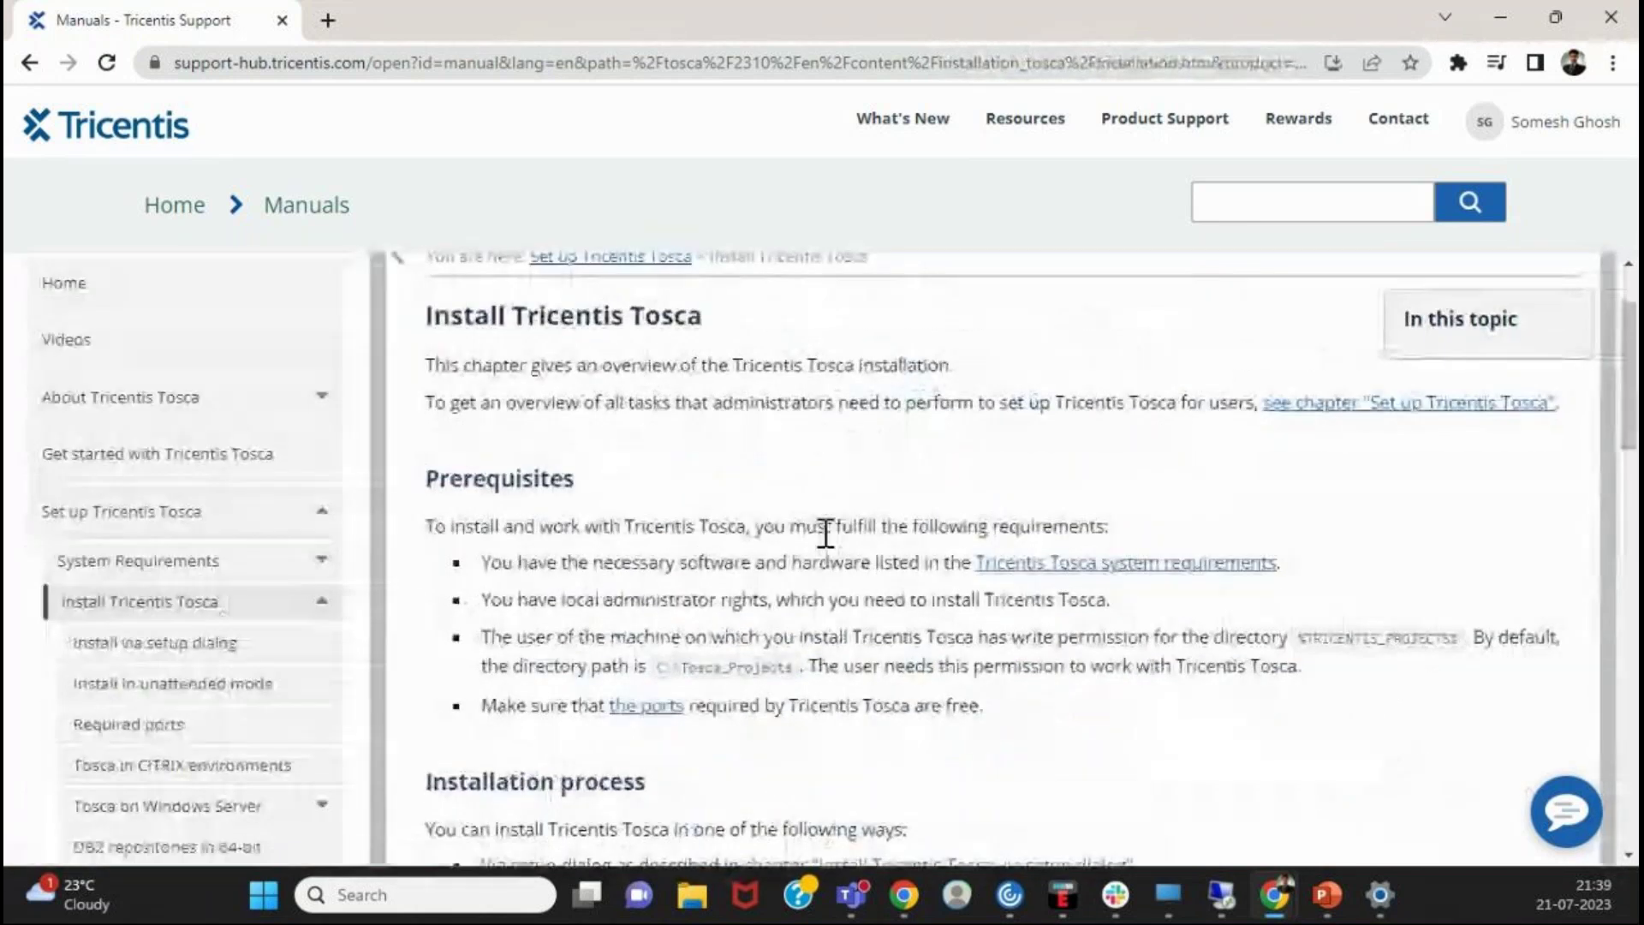
scroll(825, 533, "down", 5)
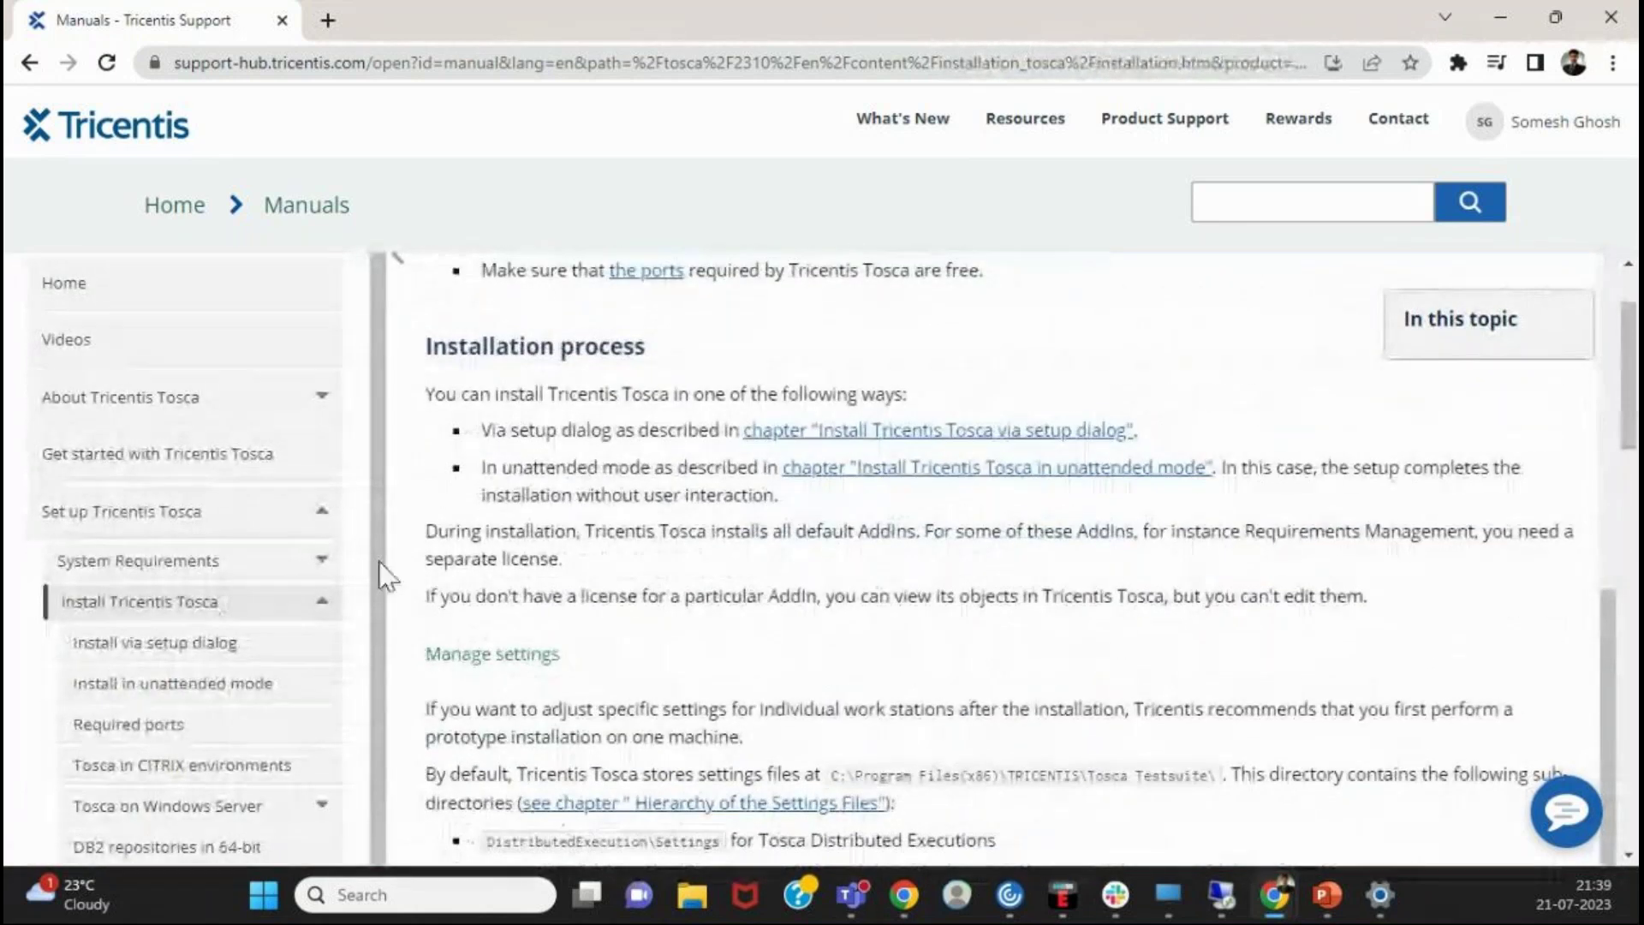
scroll(496, 470, "down", 2)
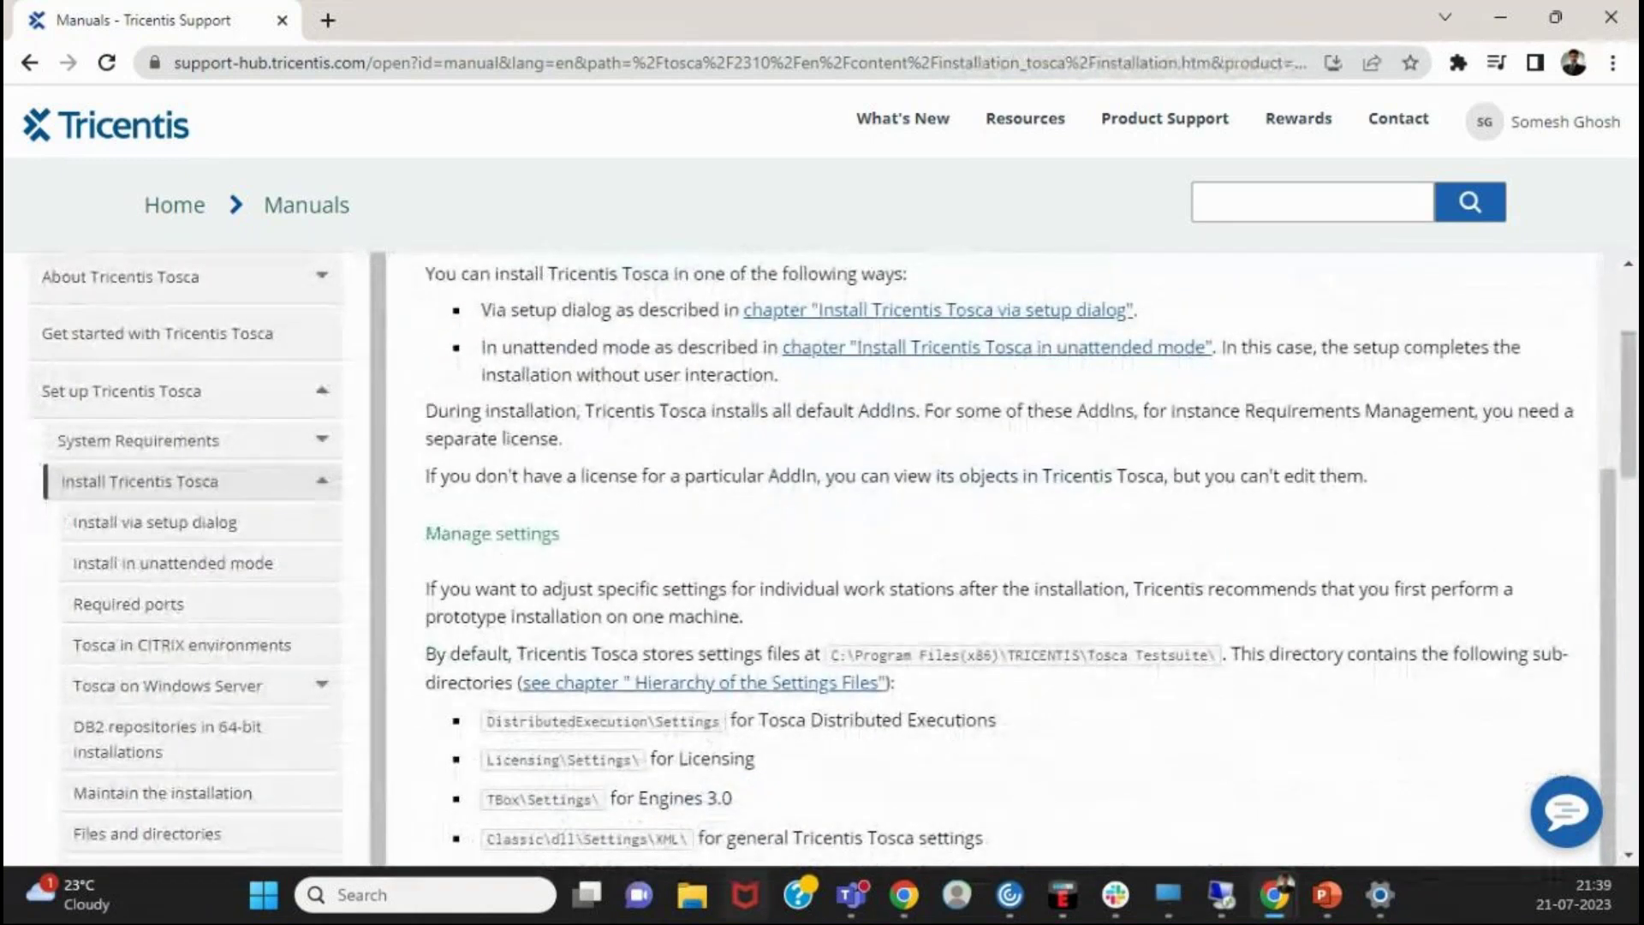
left_click(692, 896)
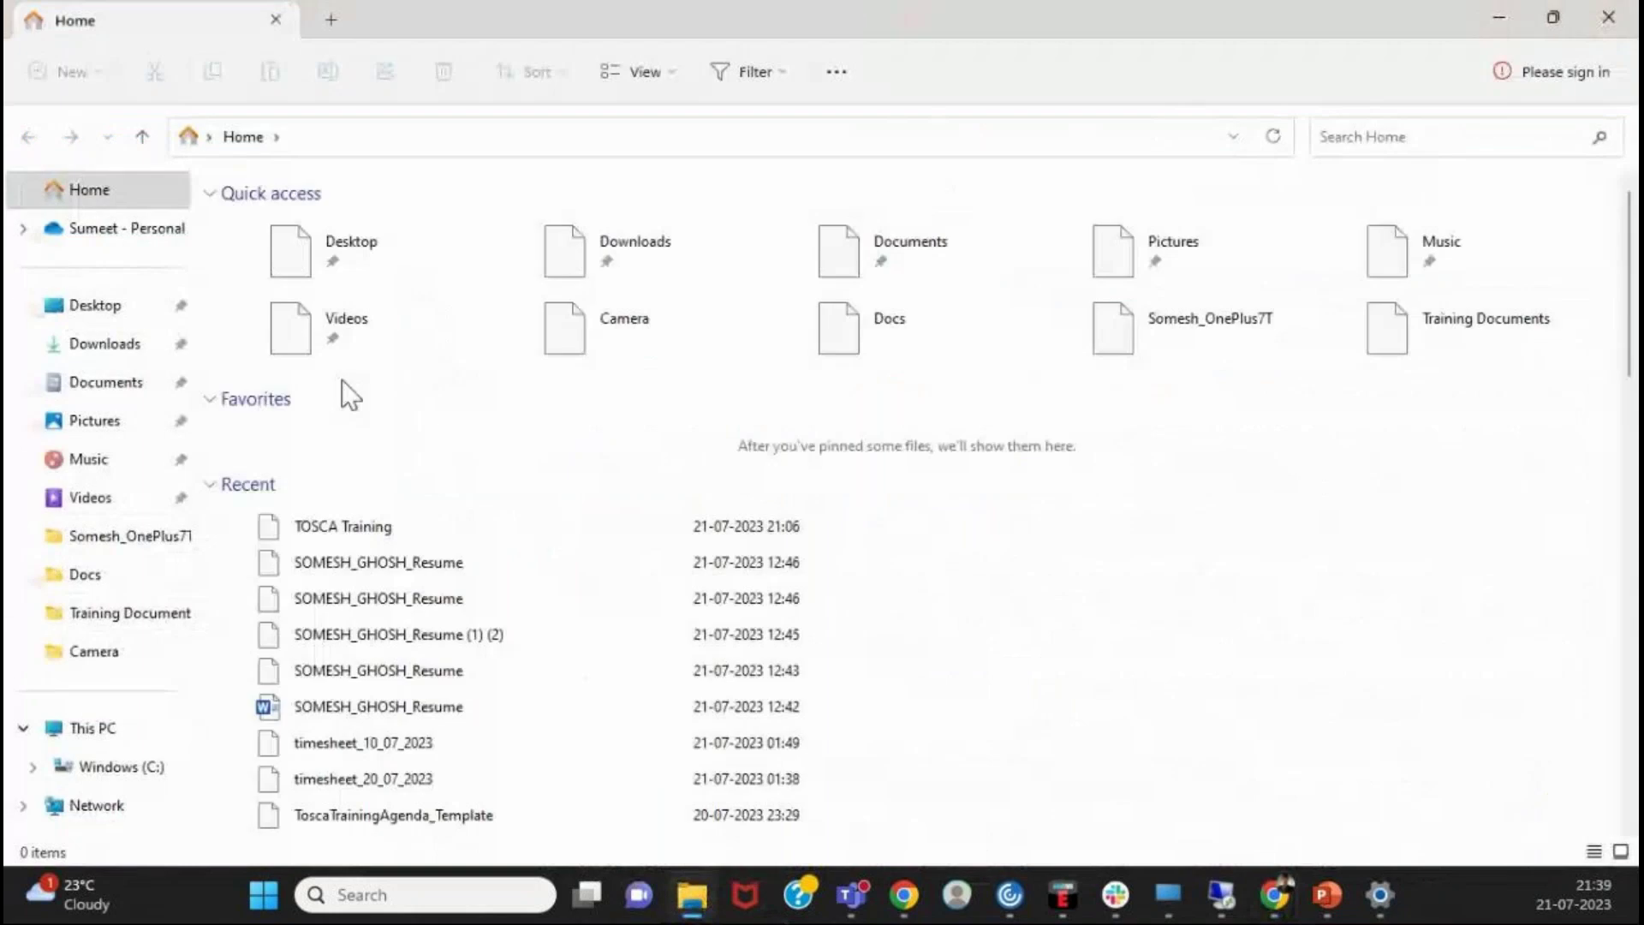
- Open Downloads and search it for 'Tosca', then 'Tricentis'
scroll(518, 441, "down", 10)
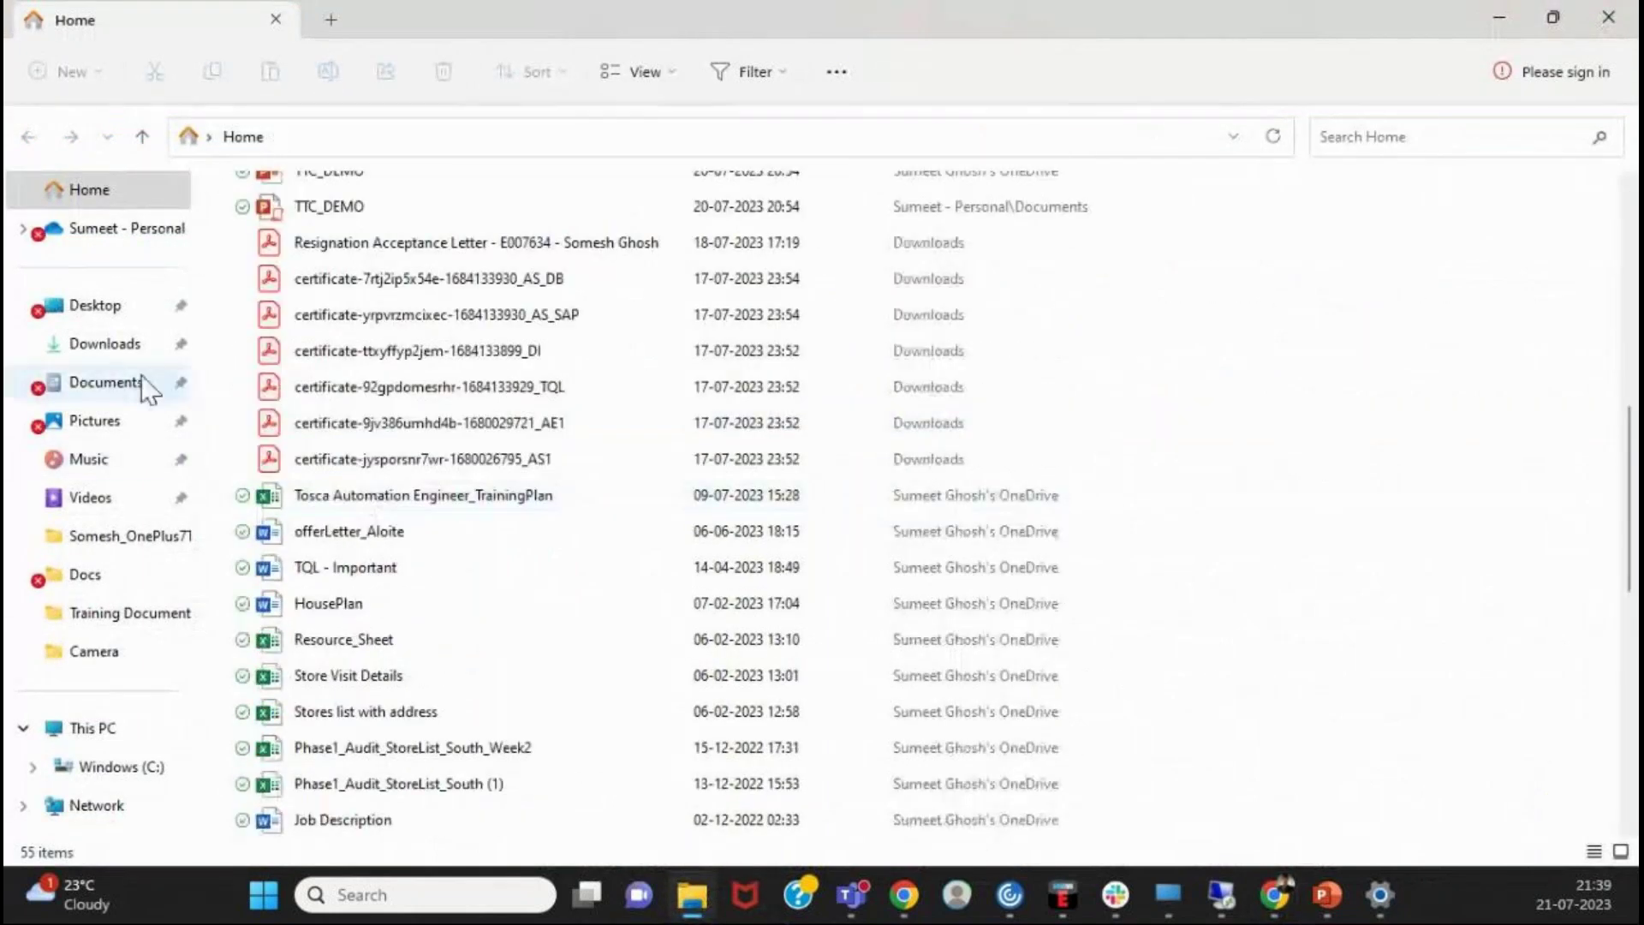
left_click(102, 347)
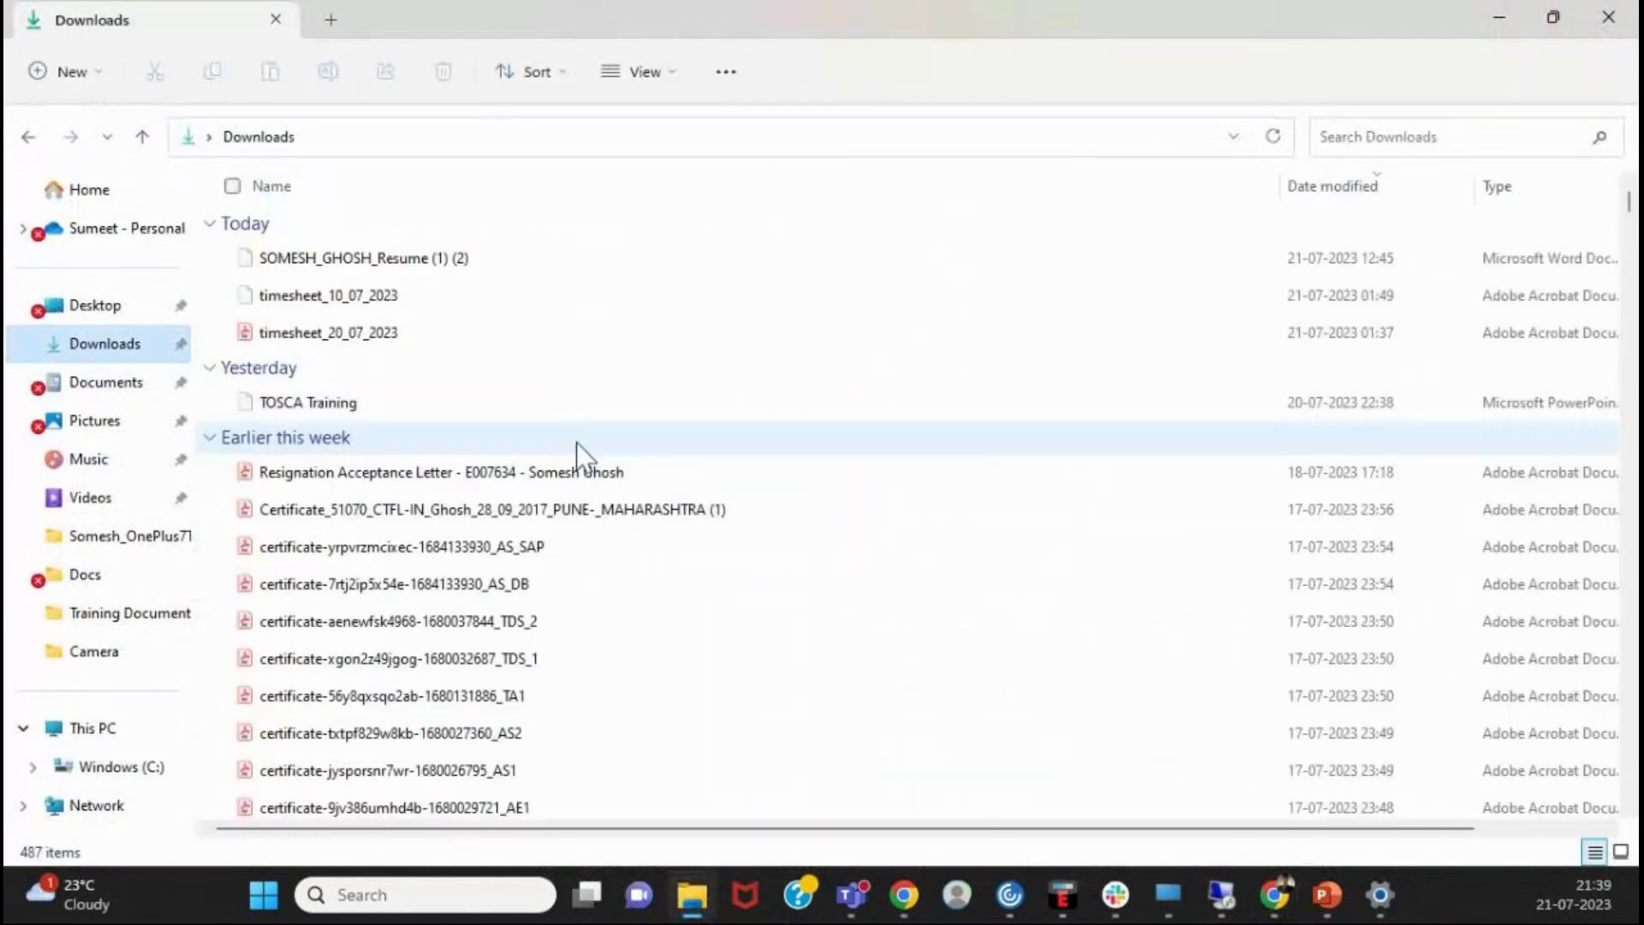
scroll(577, 442, "down", 3)
left_click(1426, 136)
type("Tosca")
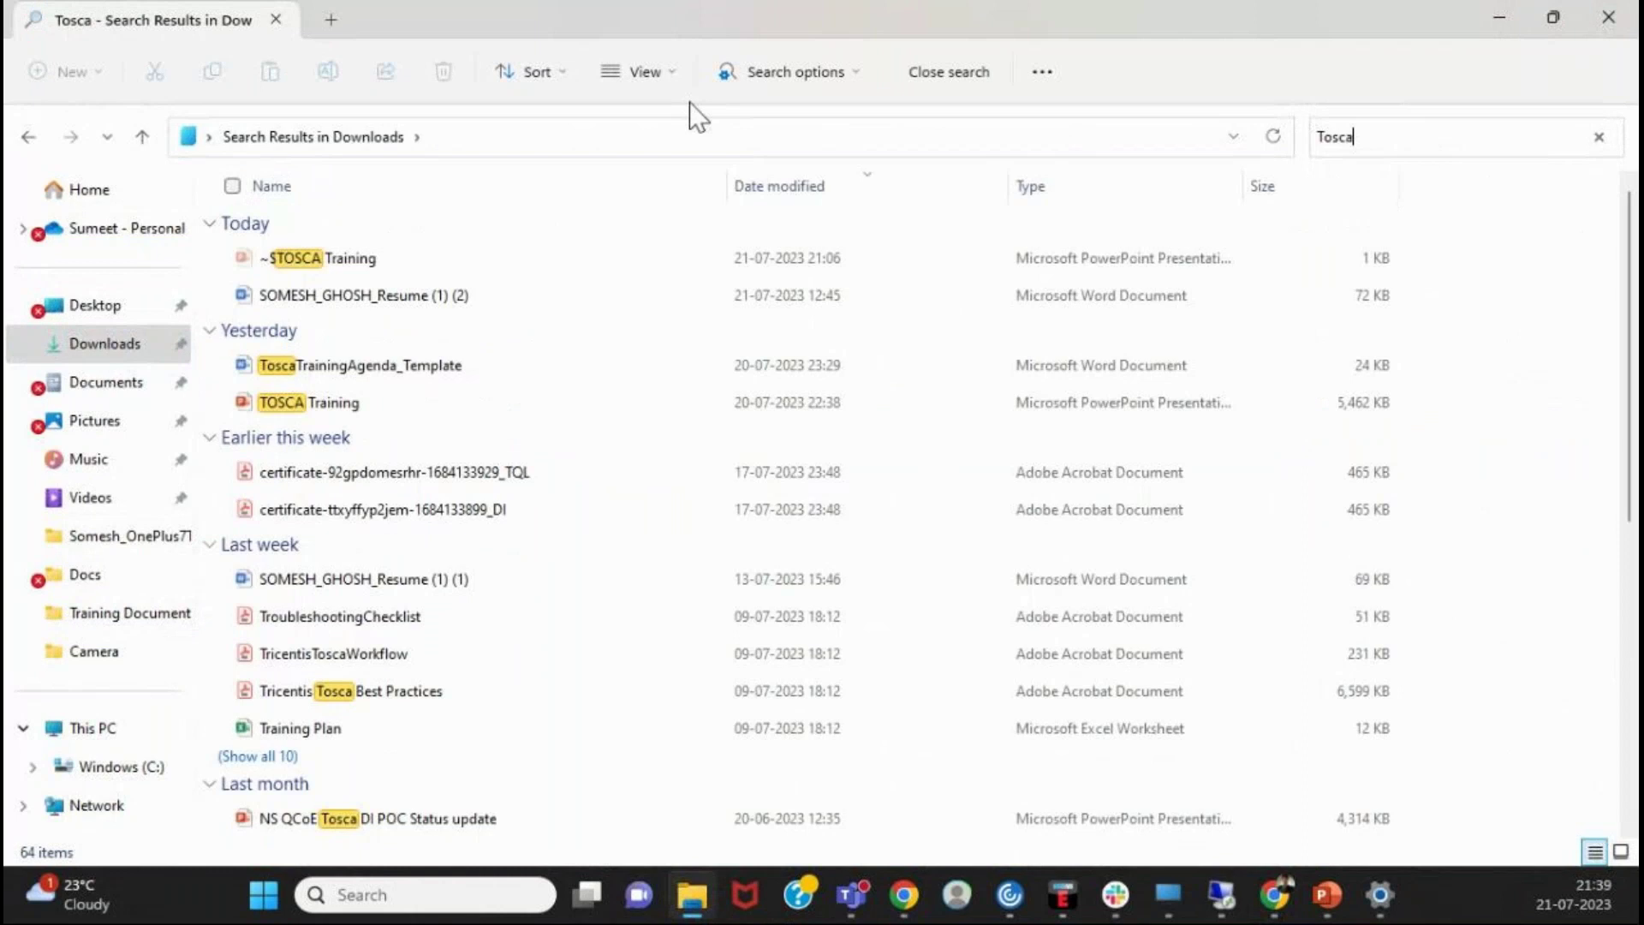
scroll(613, 389, "down", 5)
scroll(504, 695, "up", 5)
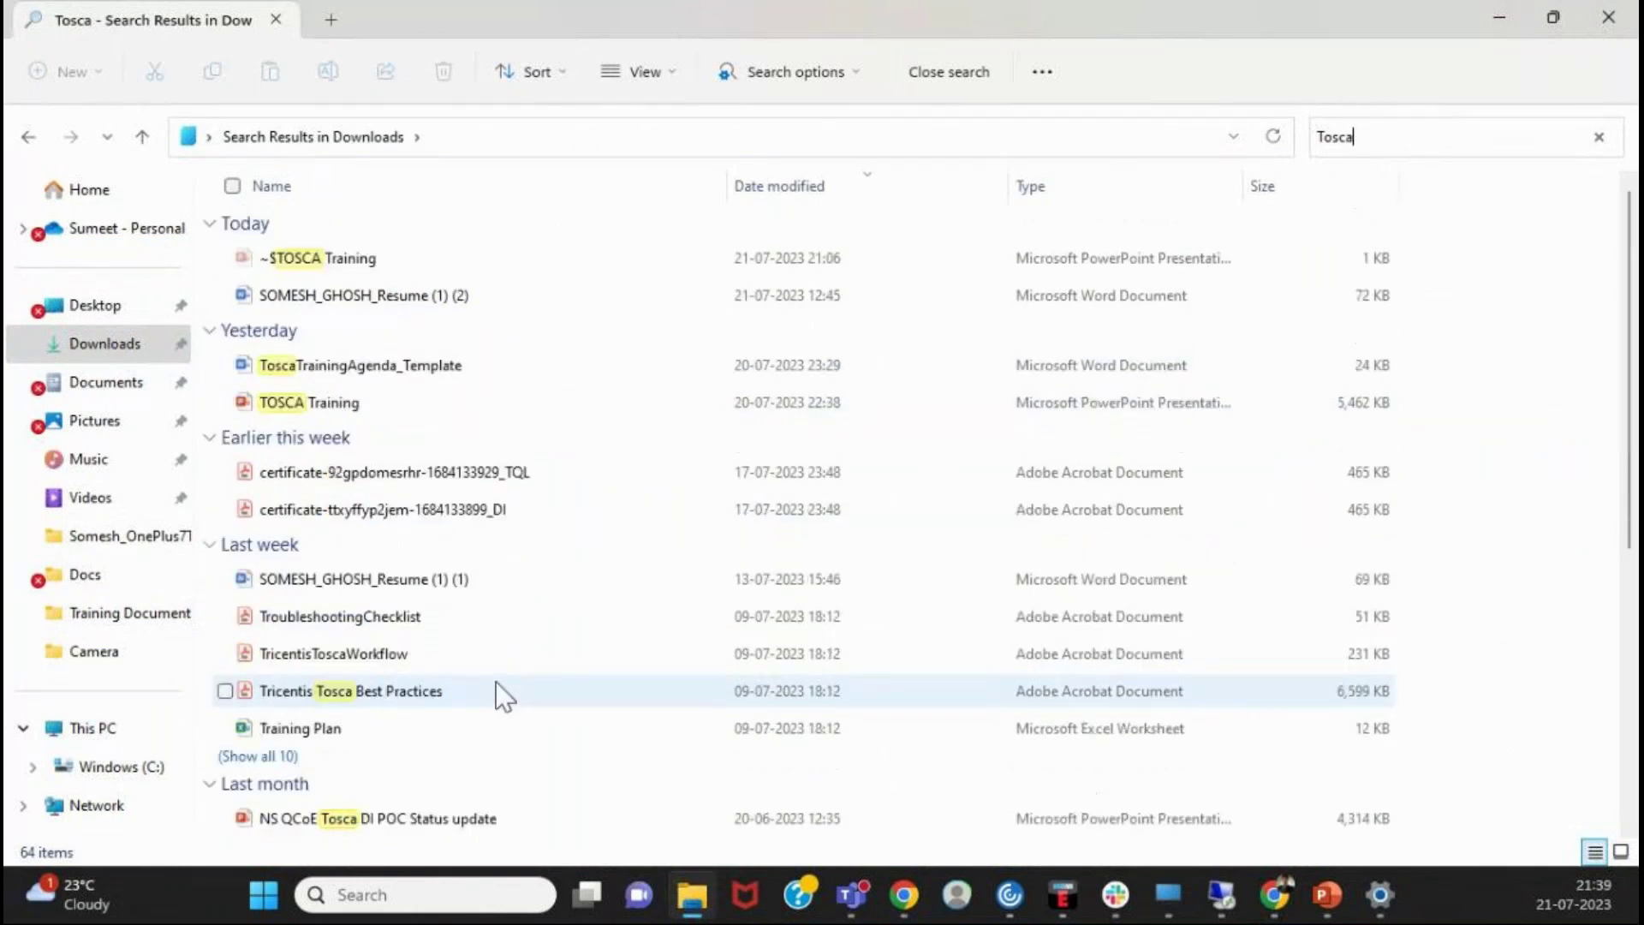
key("BackSpace")
key("BackSpace")
key("BackSpace")
key("BackSpace")
type("ricentis")
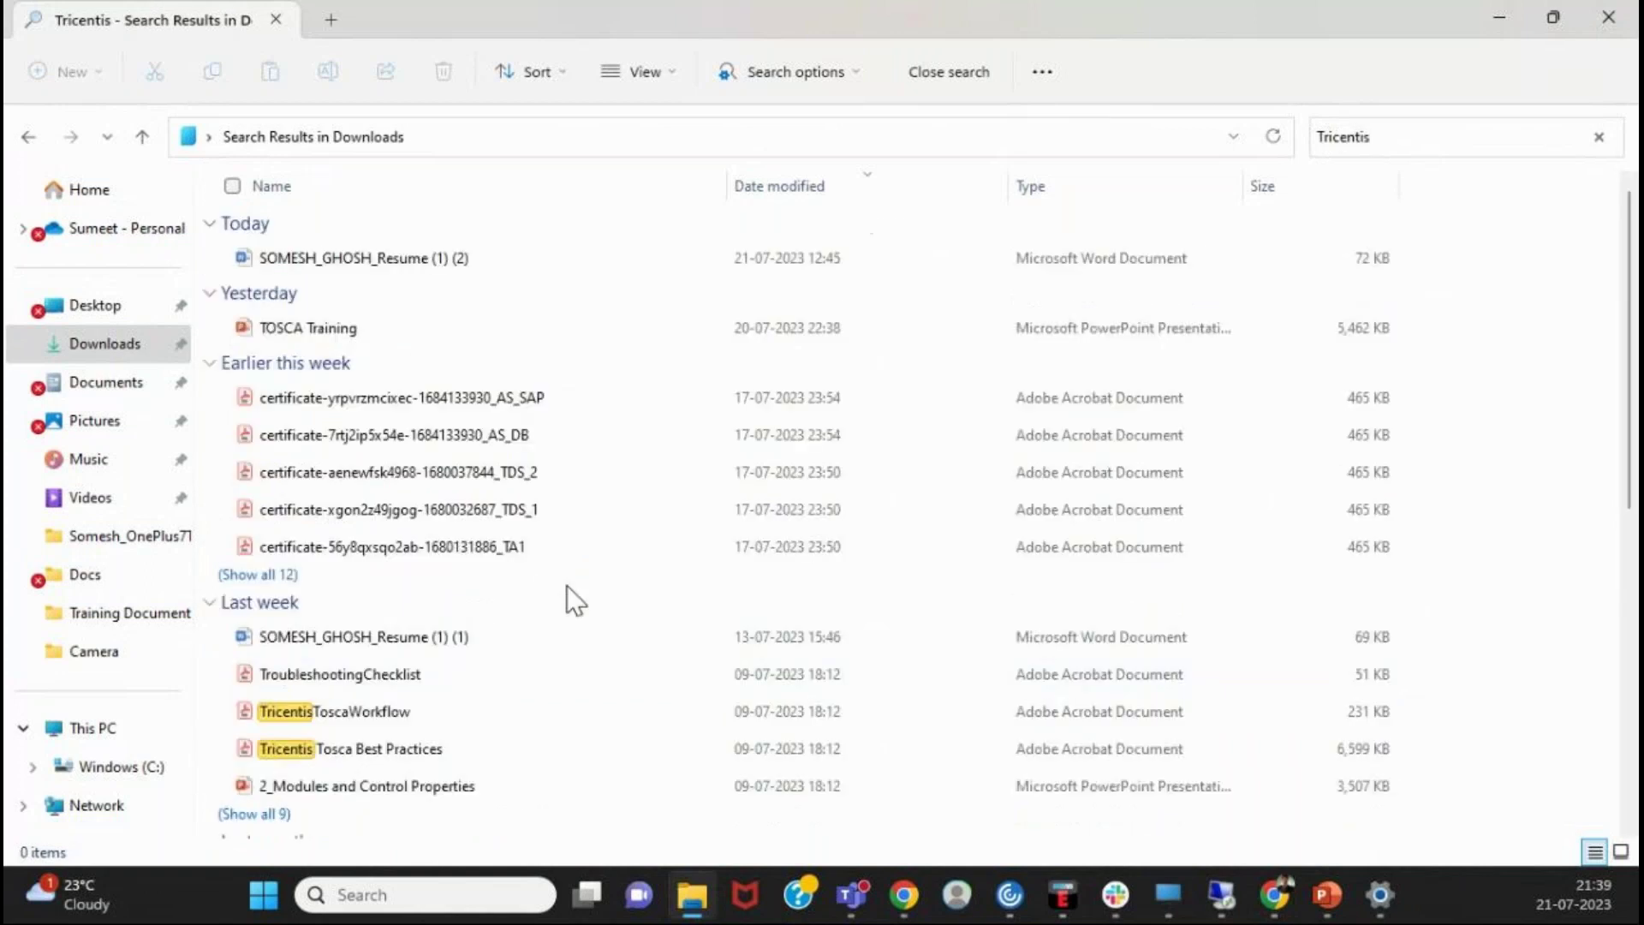
scroll(528, 711, "down", 5)
scroll(526, 706, "down", 1)
scroll(526, 702, "up", 6)
scroll(518, 642, "down", 6)
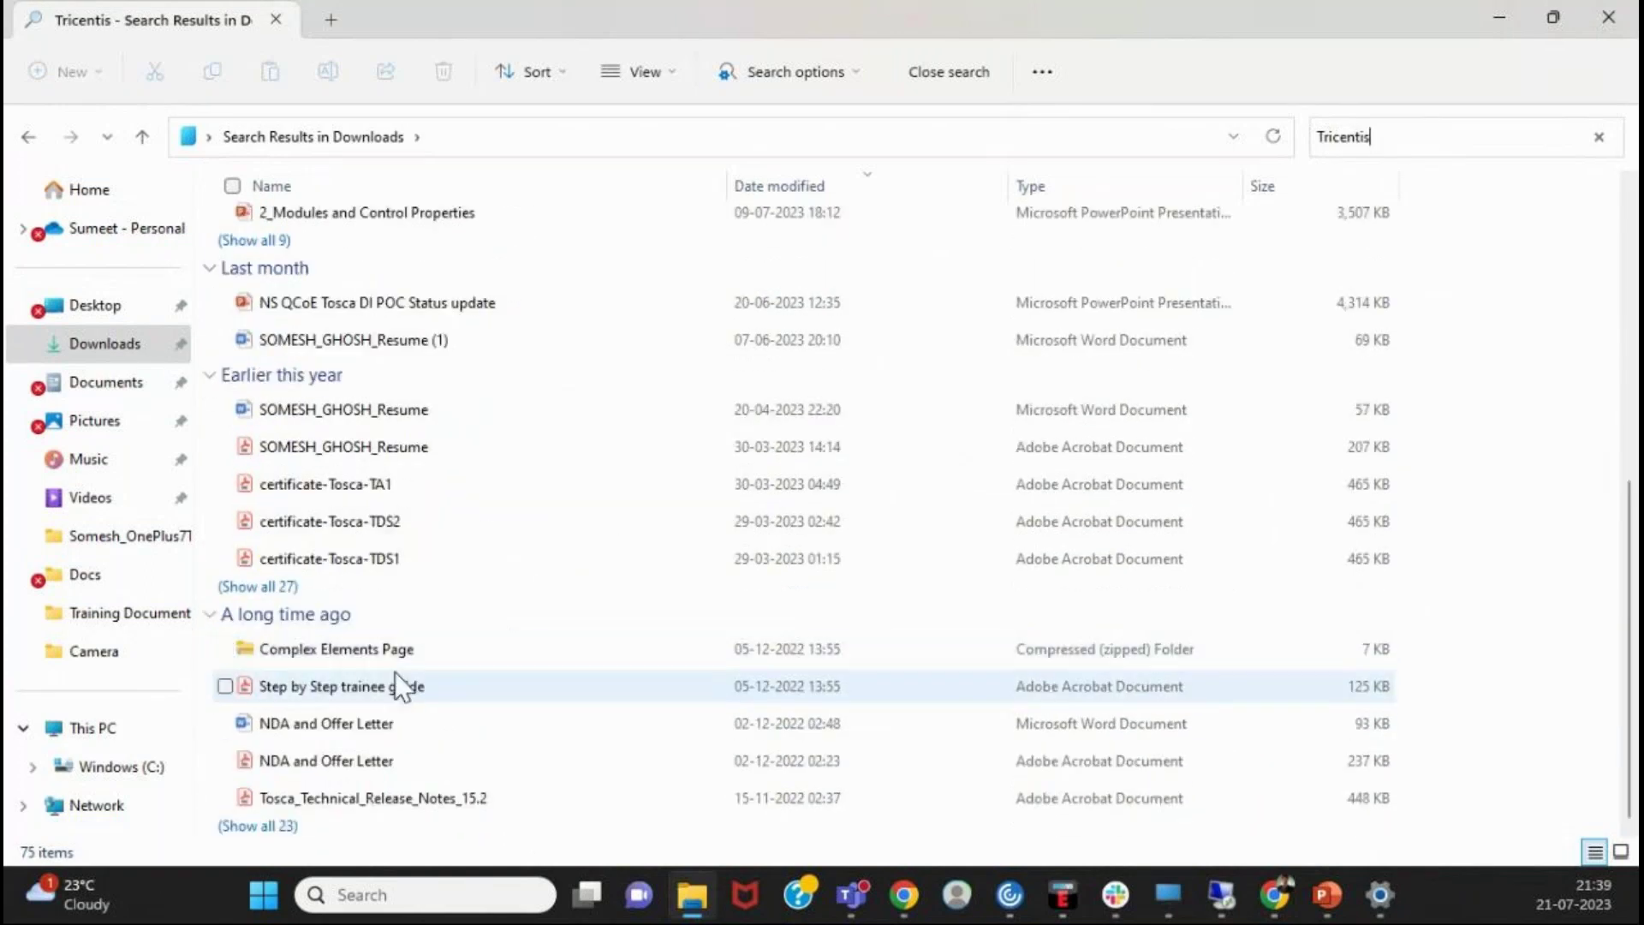
- Clear the search and scroll the full Downloads list to find Tricentis_Tosca_15.2_Patch01
left_click(165, 353)
scroll(448, 525, "down", 15)
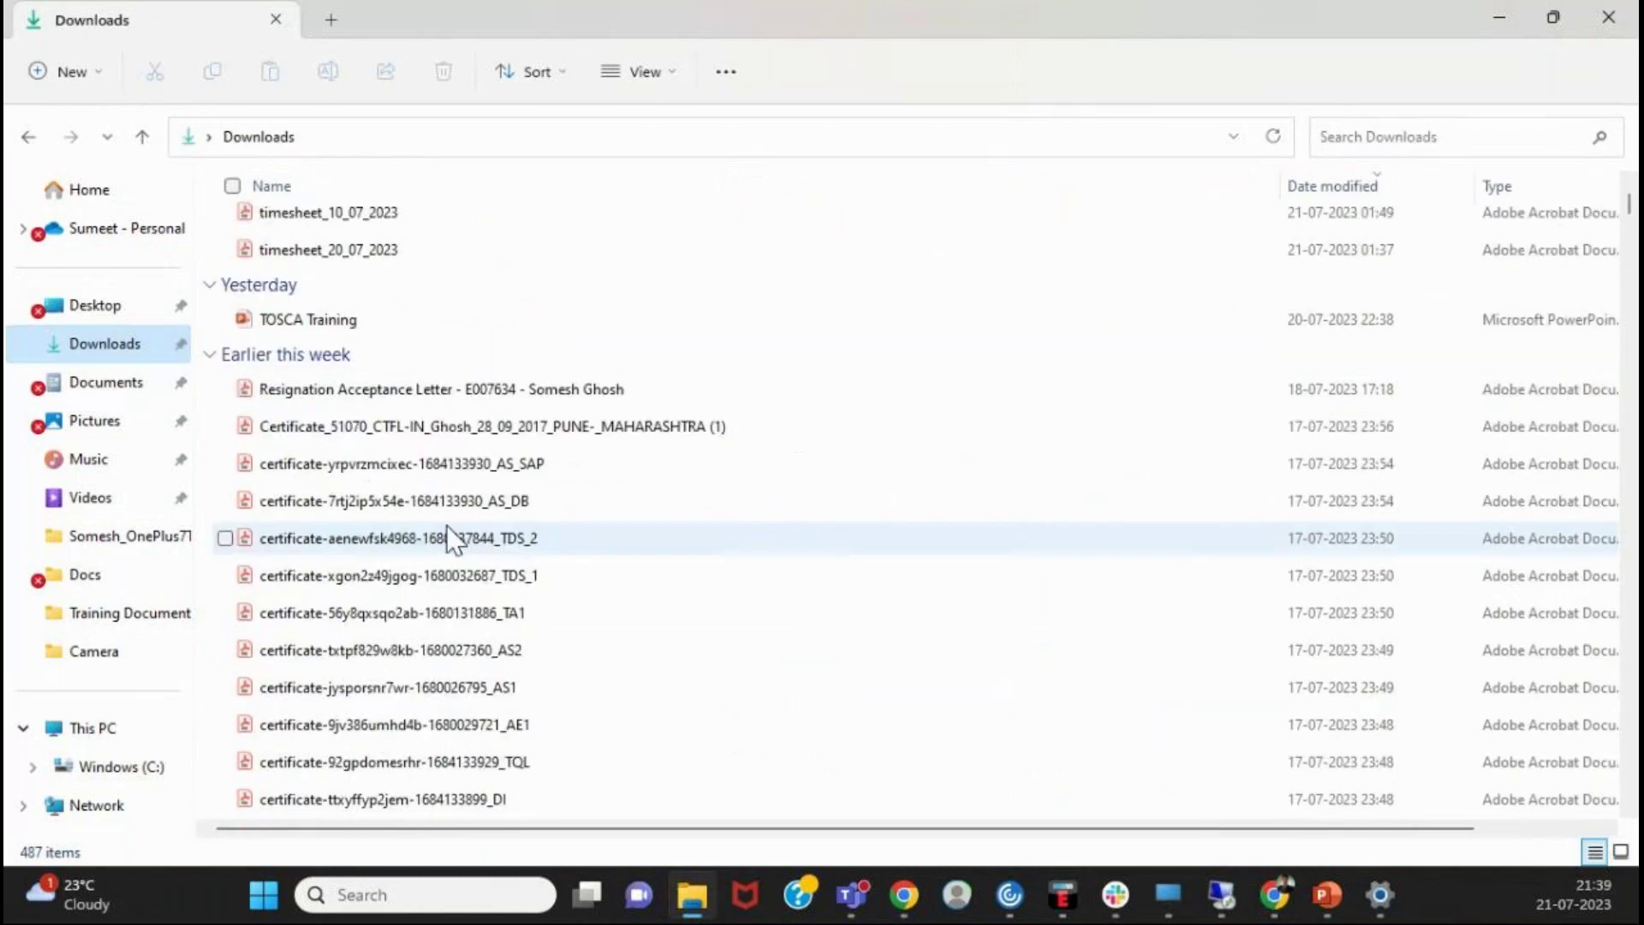
scroll(449, 526, "down", 20)
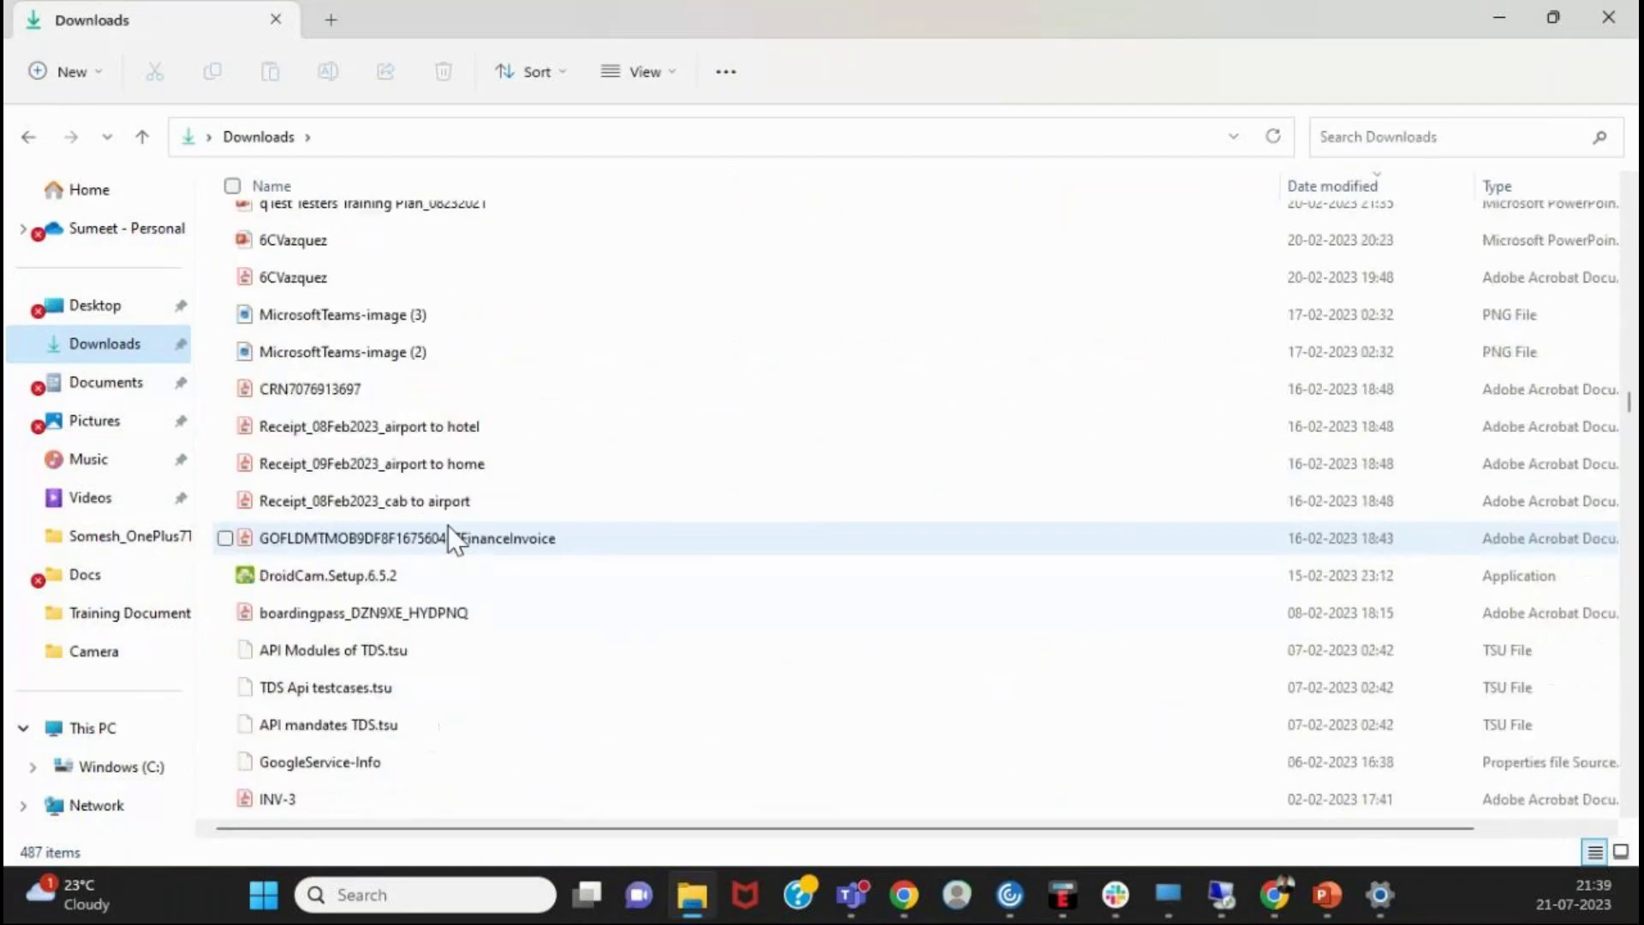
scroll(454, 540, "down", 20)
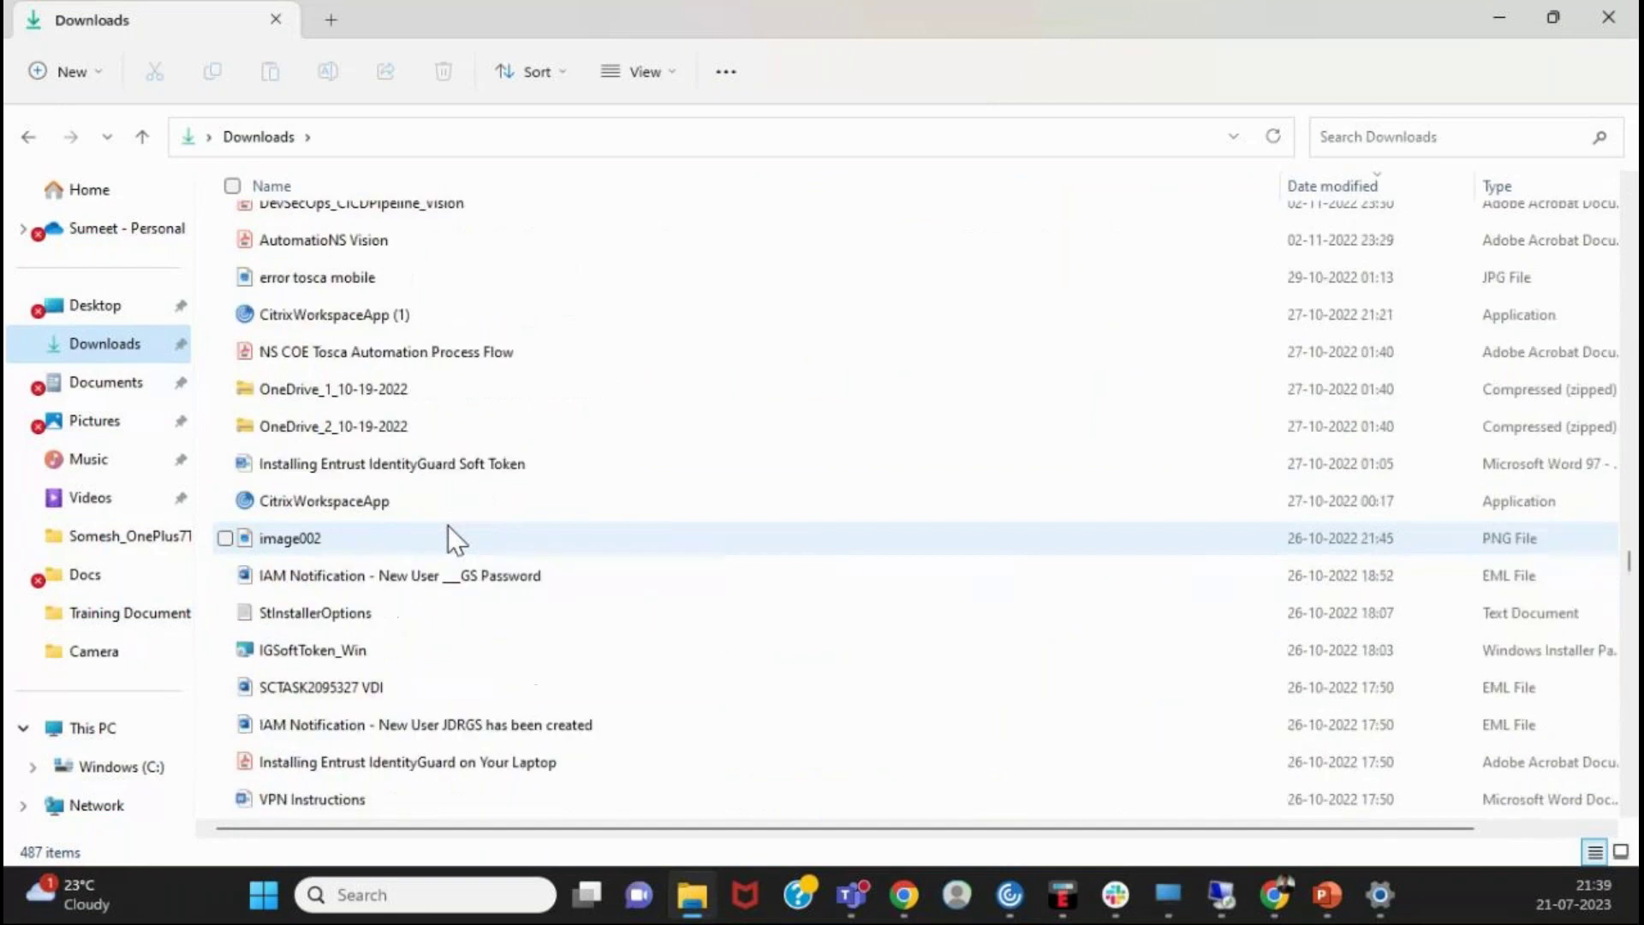
scroll(454, 540, "down", 20)
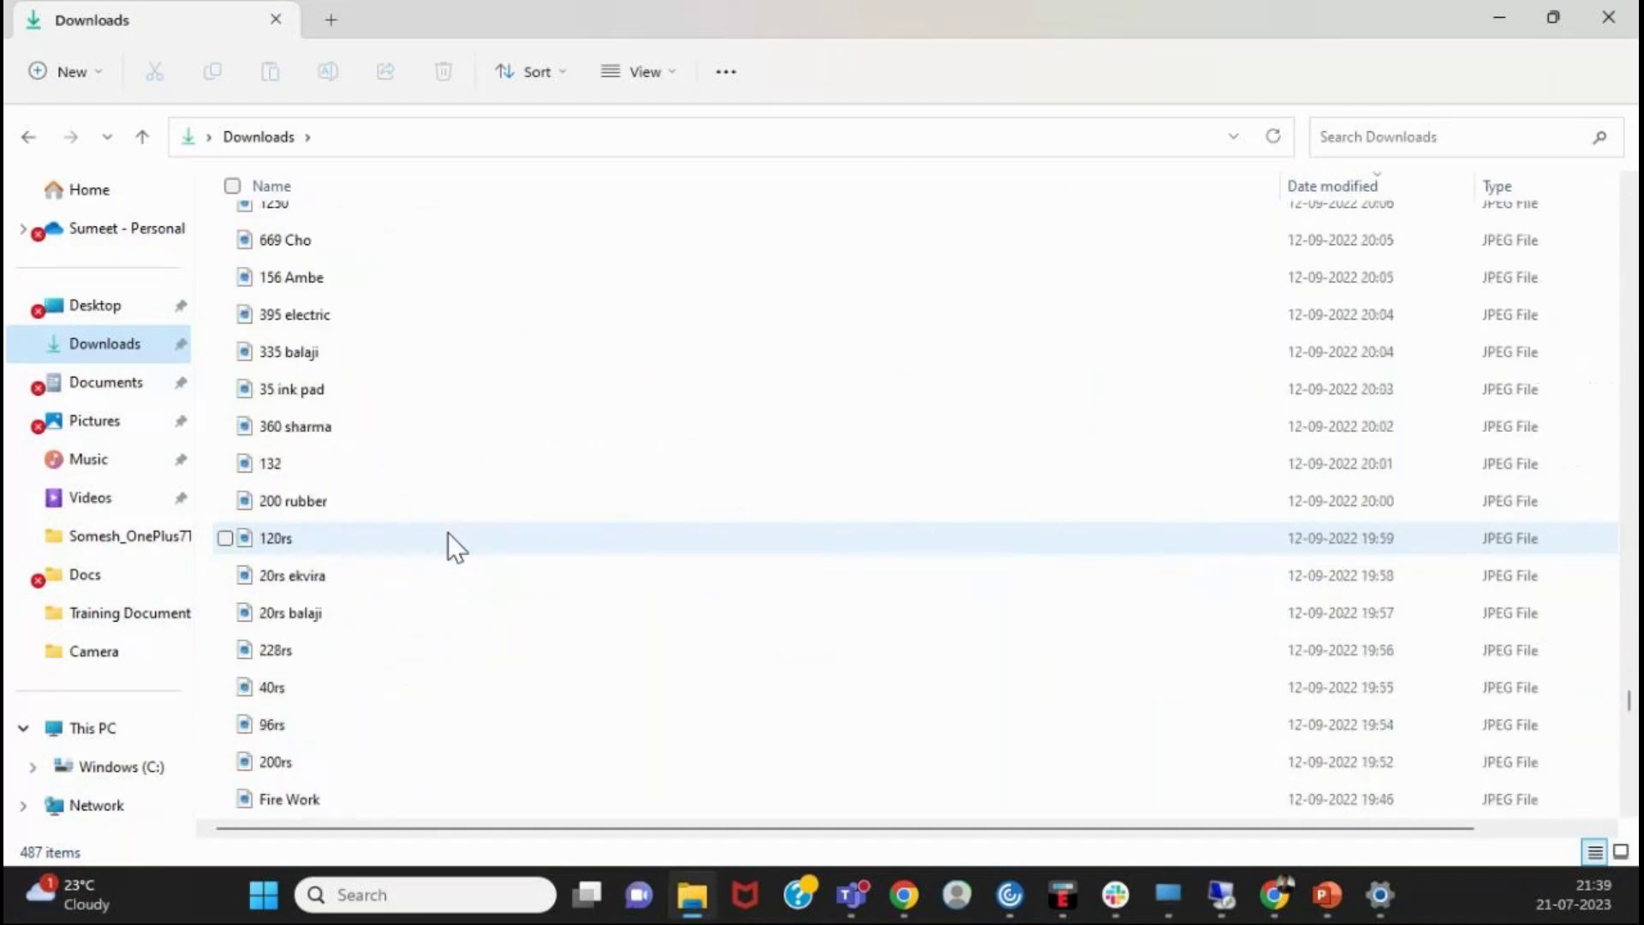
scroll(449, 537, "up", 3)
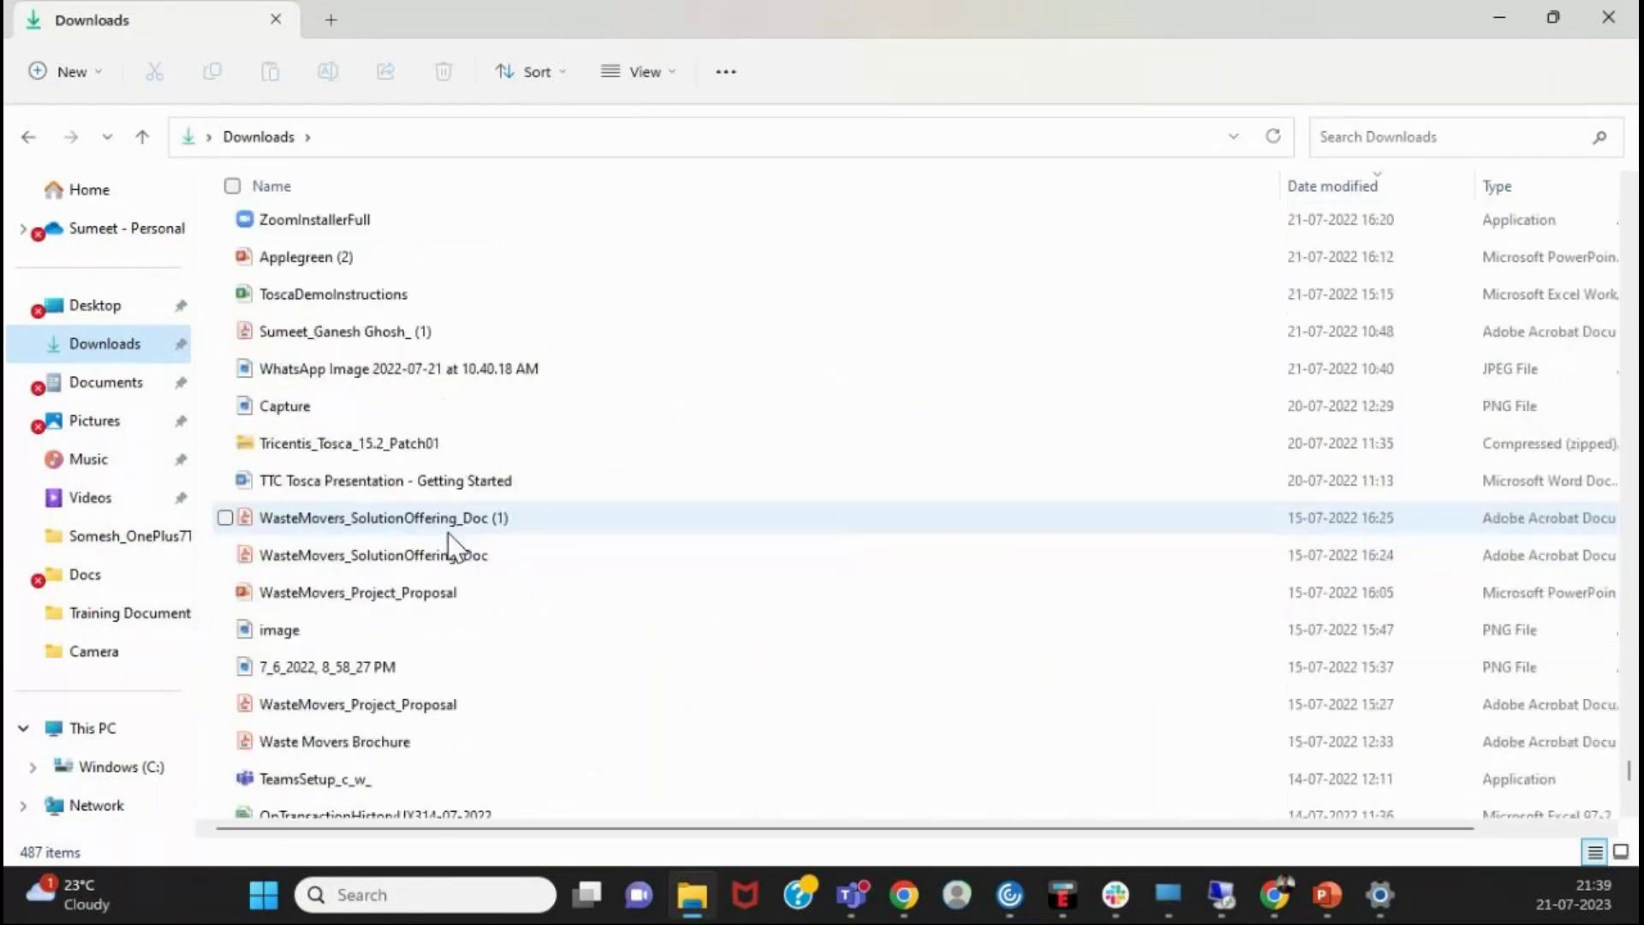
scroll(450, 544, "up", 2)
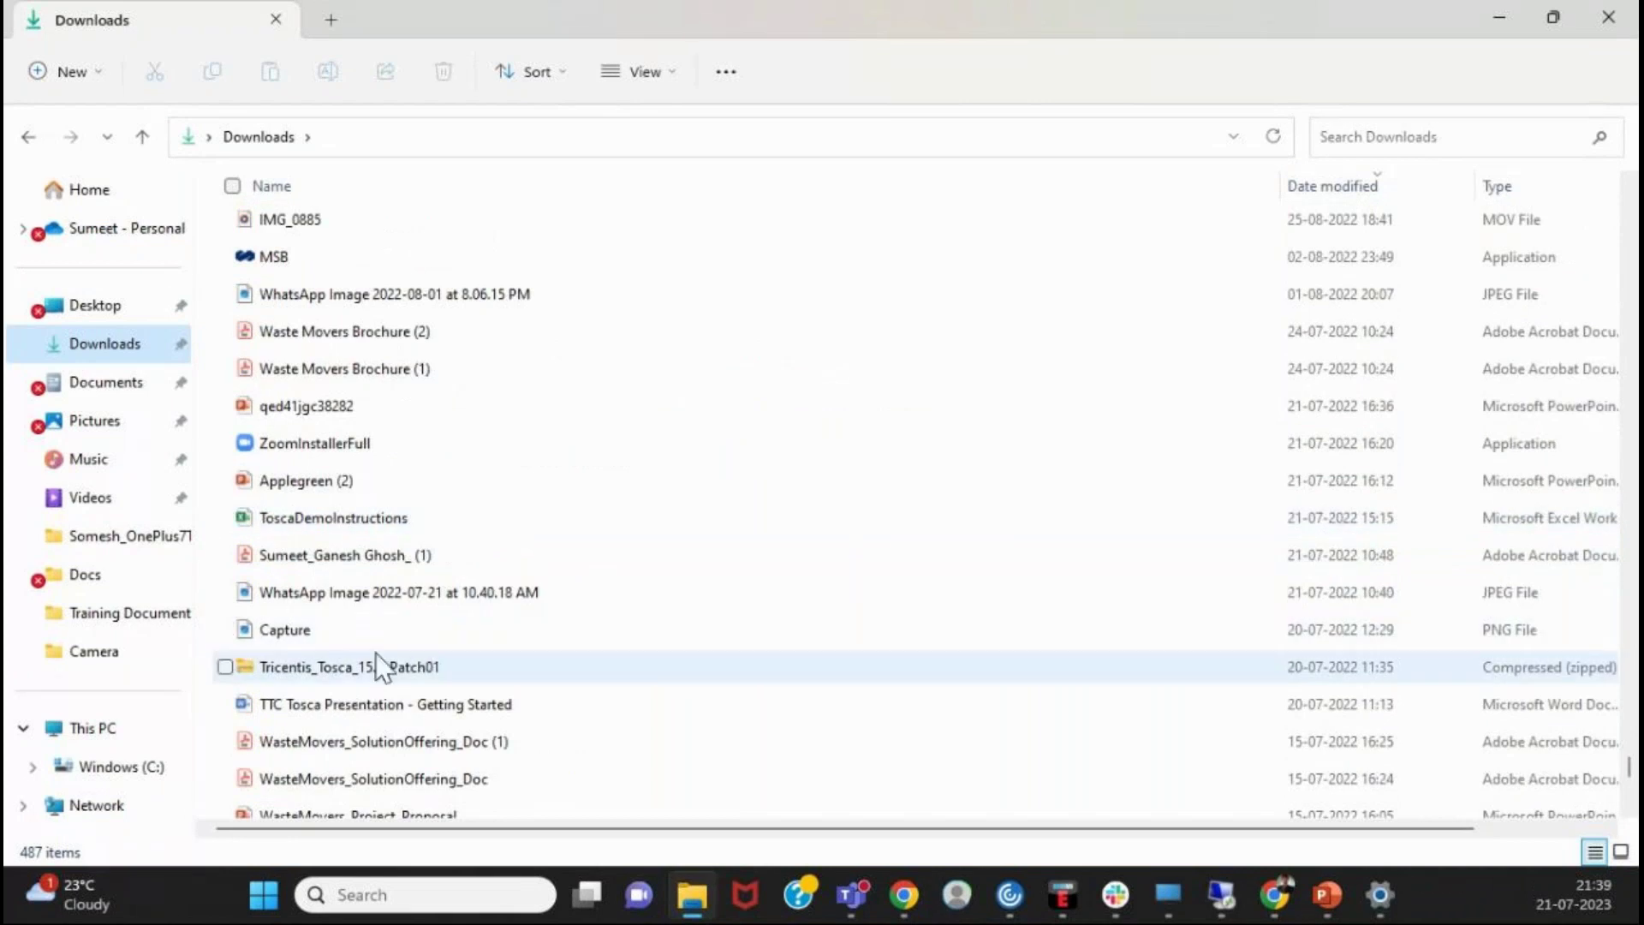
scroll(334, 665, "down", 3)
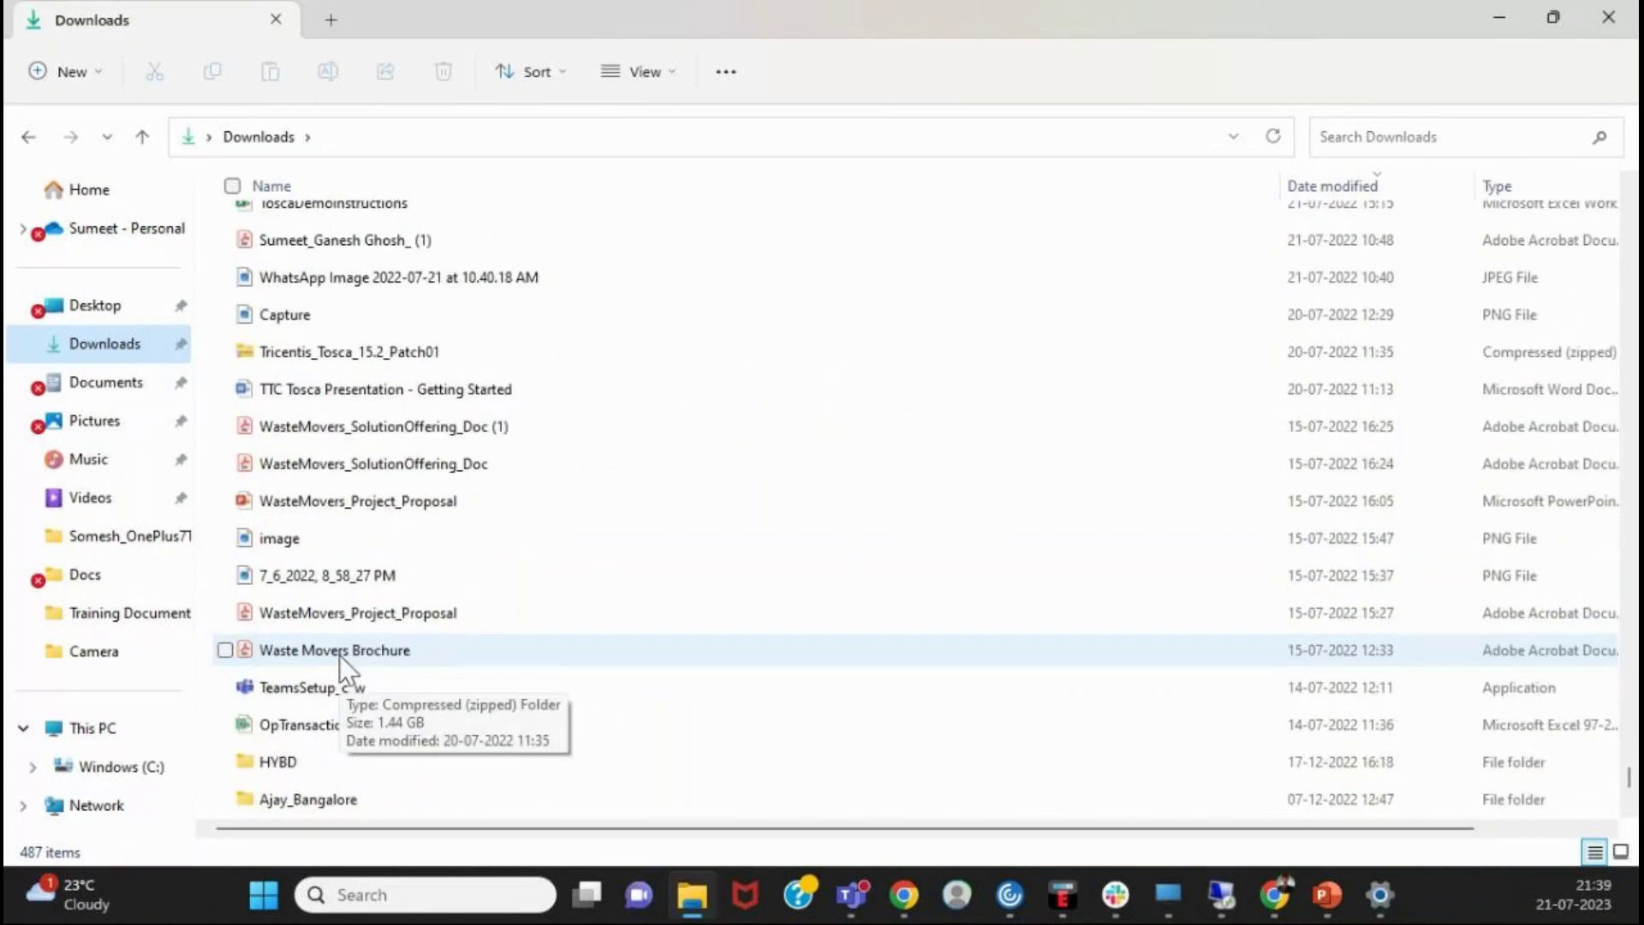
scroll(340, 655, "down", 1)
scroll(338, 643, "down", 1)
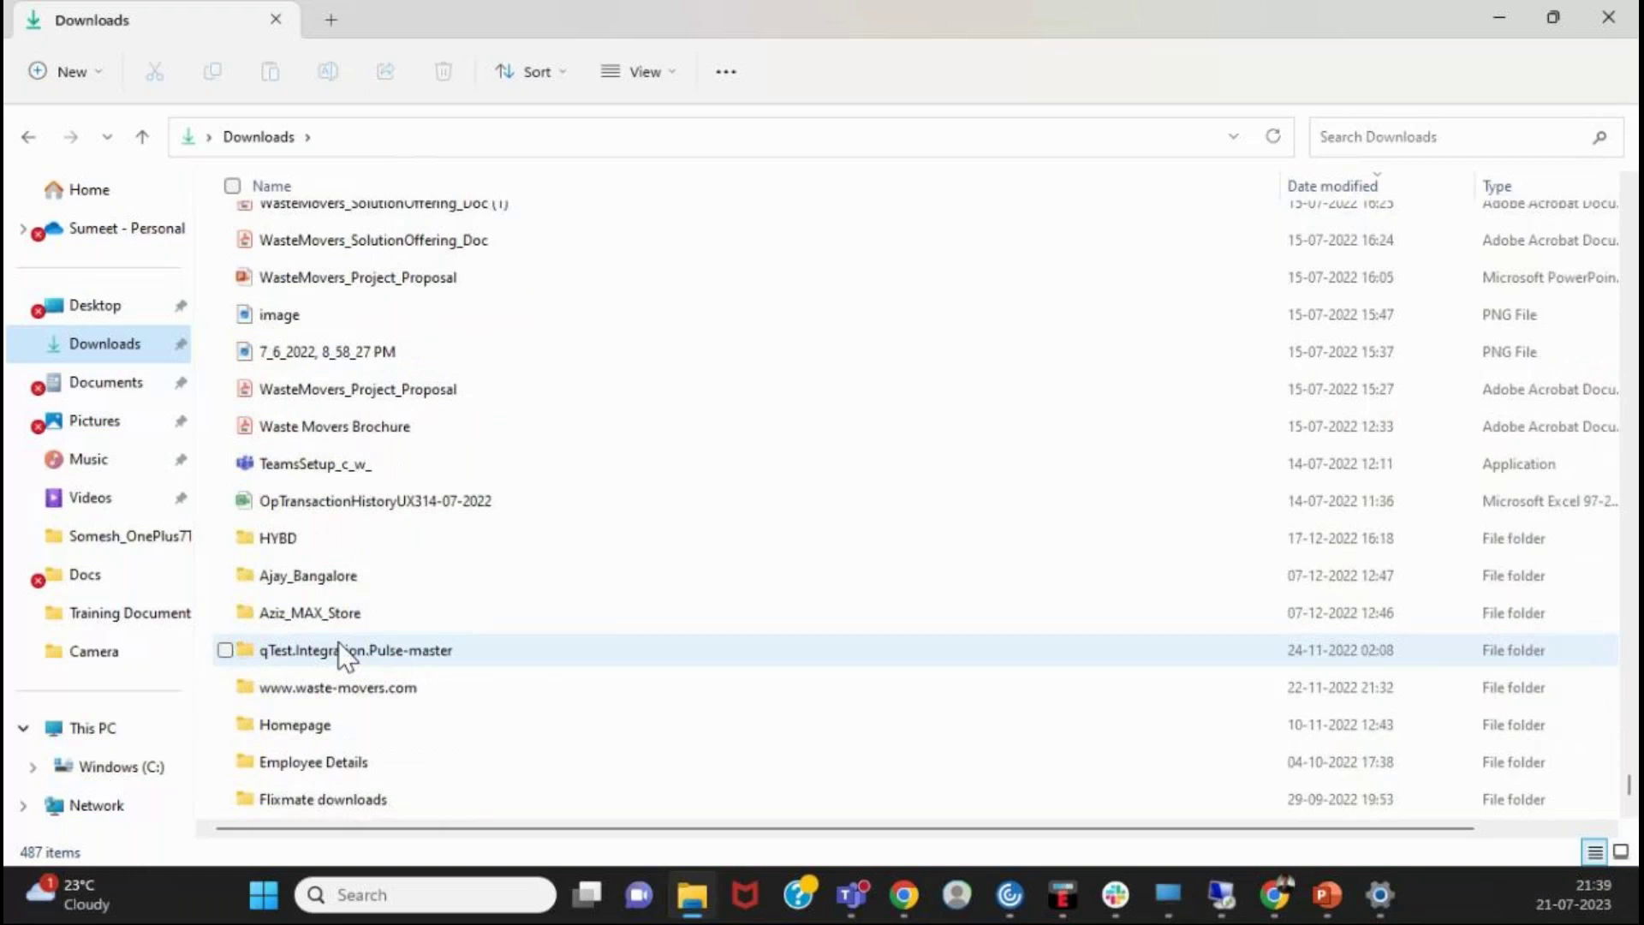
scroll(337, 641, "down", 1)
- Launch the Tricentis Tosca 15.2 Patch1 setup from its folder, then return to 'Manuals - Tricentis Support'
double_click(393, 805)
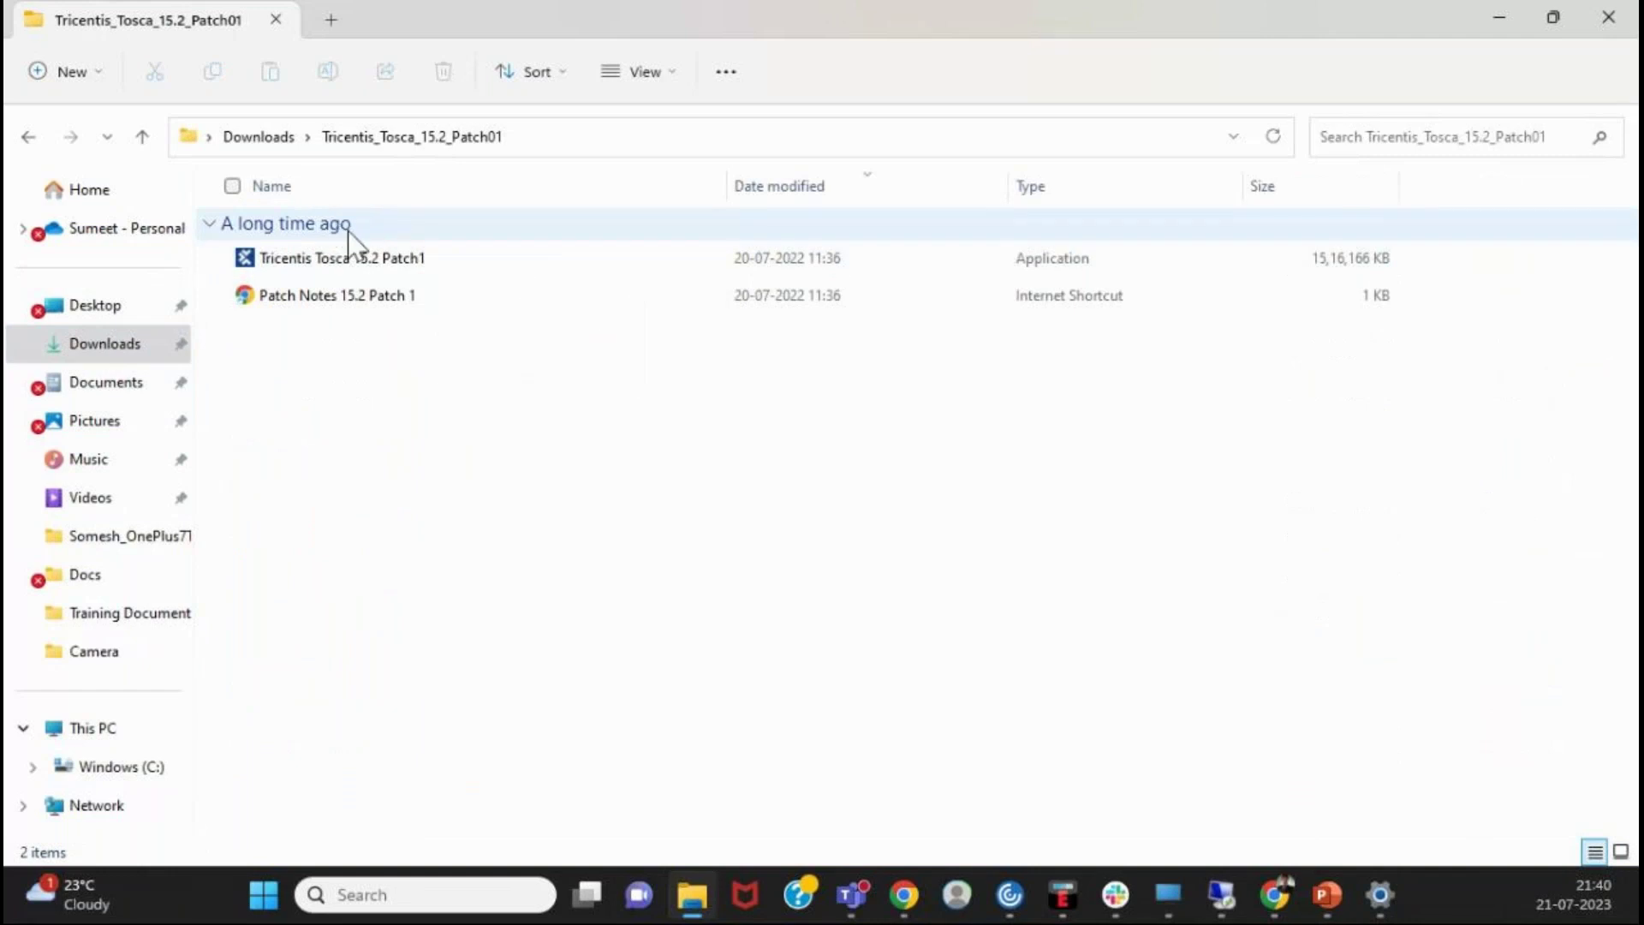
left_click(371, 273)
right_click(375, 272)
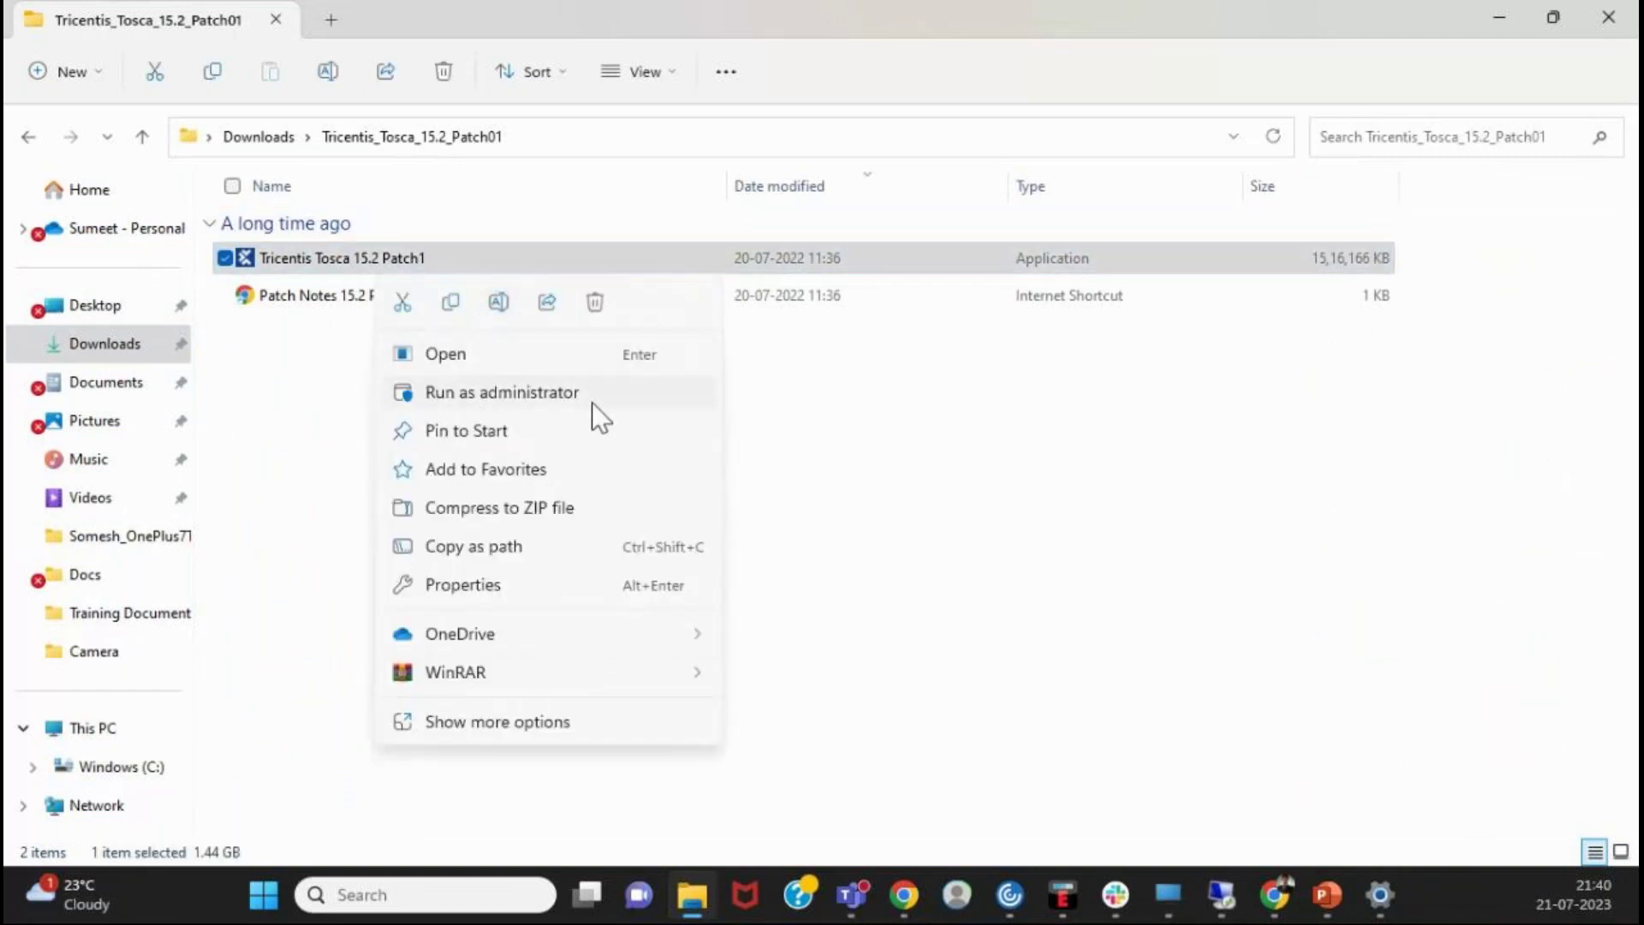
left_click(947, 432)
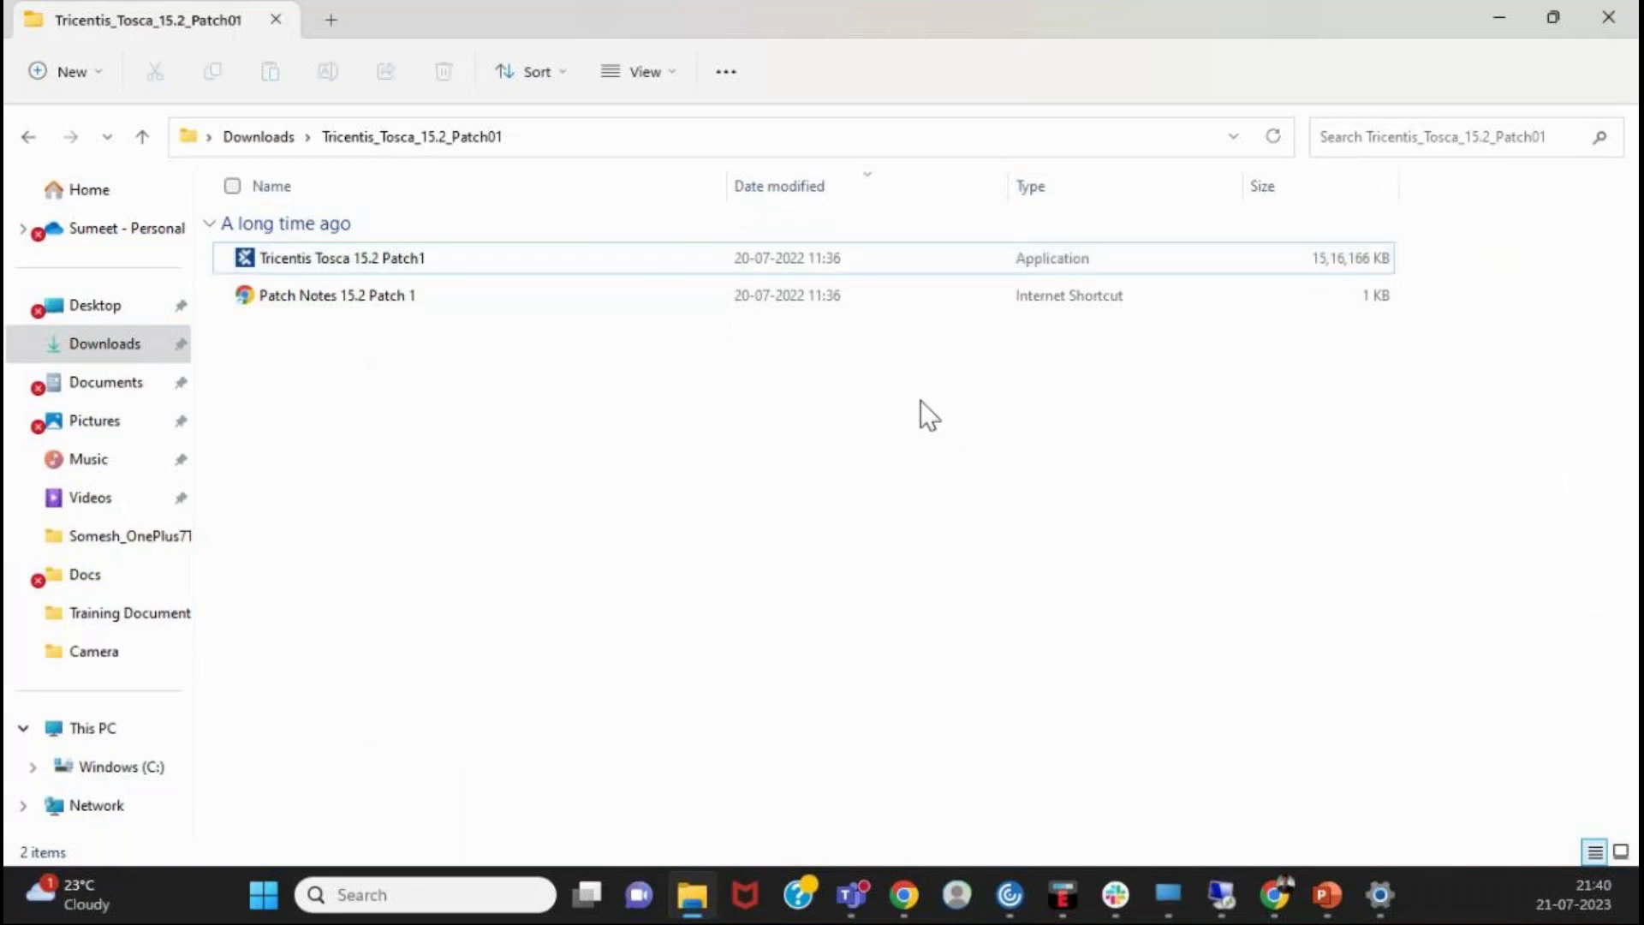
double_click(748, 269)
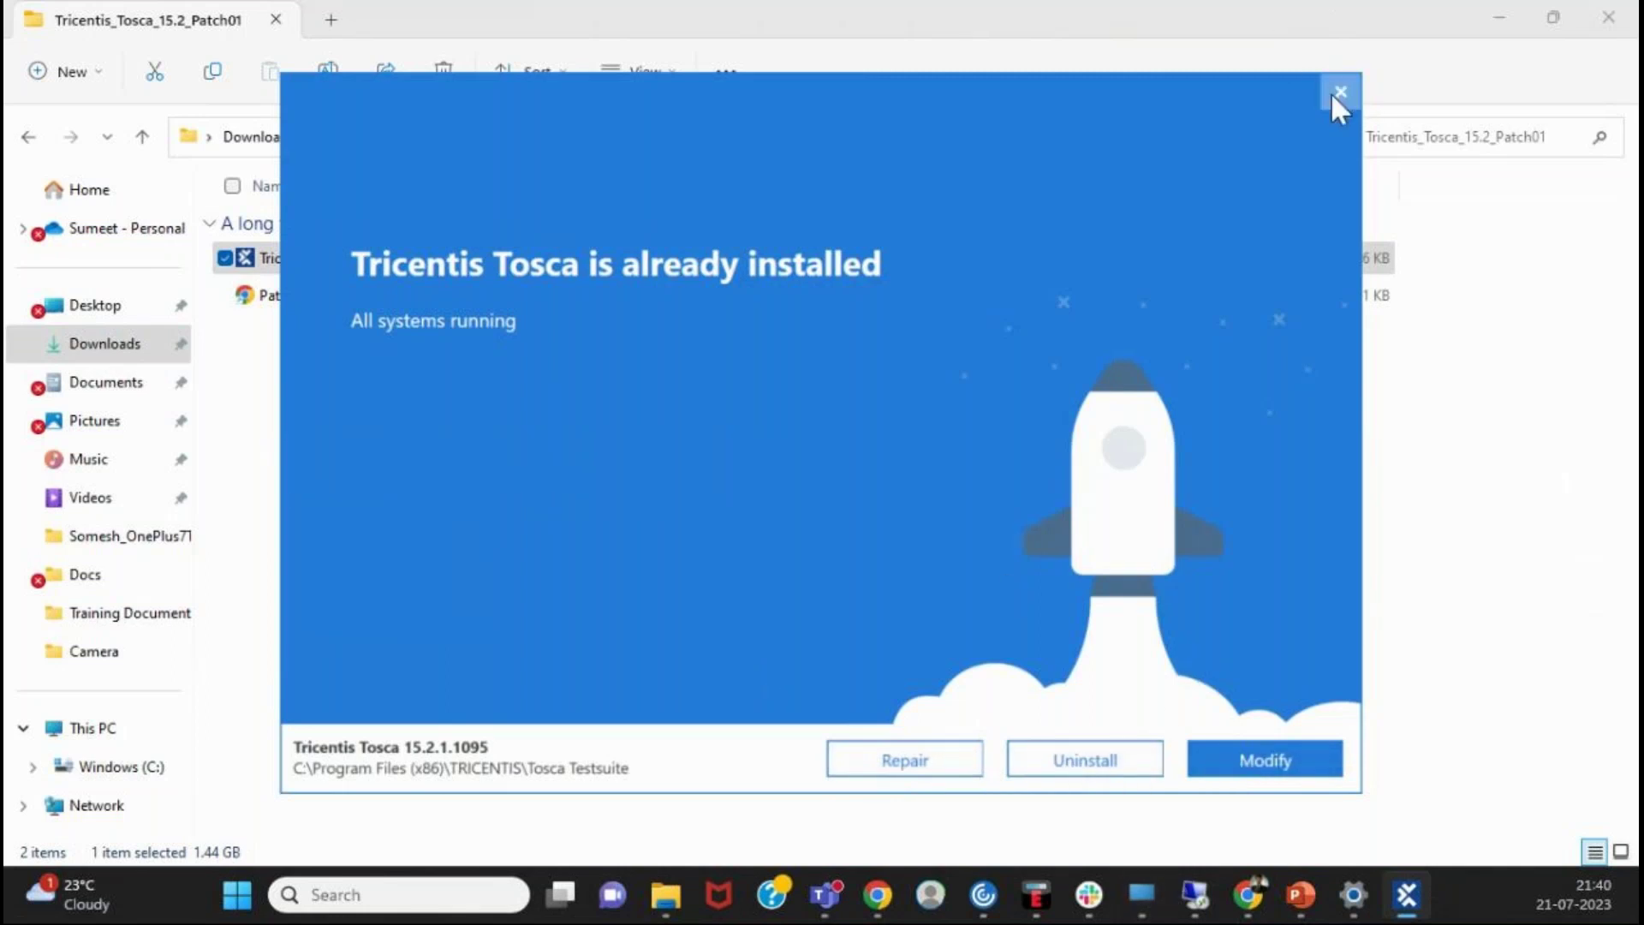
mouse_move(1247, 899)
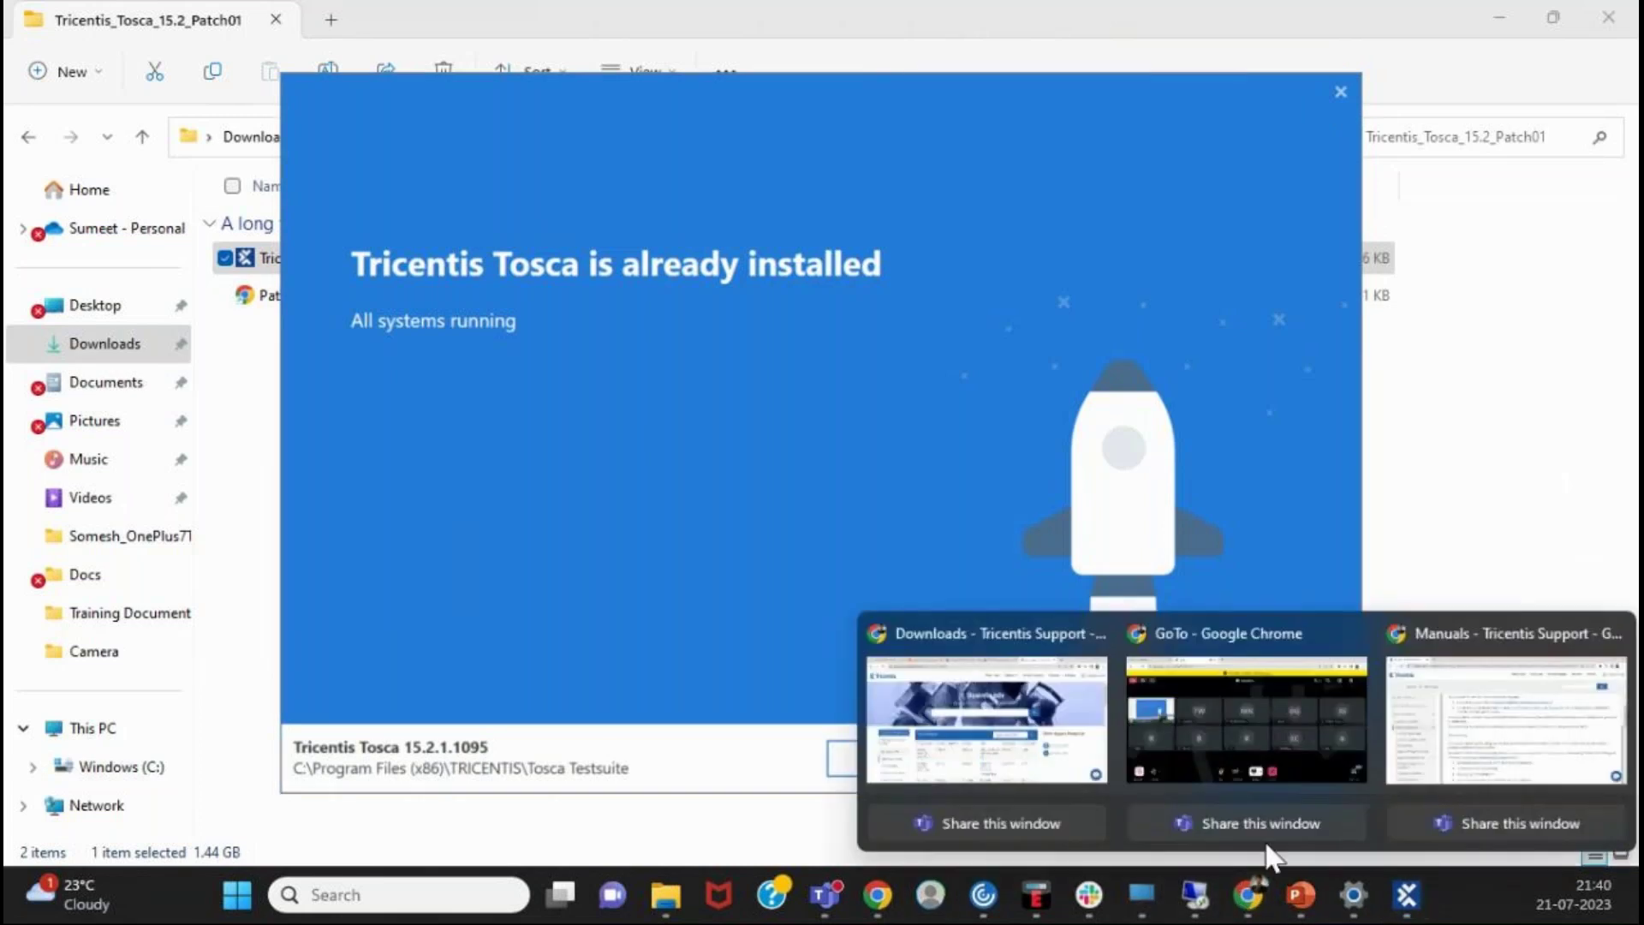
left_click(1431, 697)
- Open 'Install via setup dialog' and scroll to the Setup type step with Tosca Commander, Execution Agent, Custom Installation
scroll(983, 604, "down", 2)
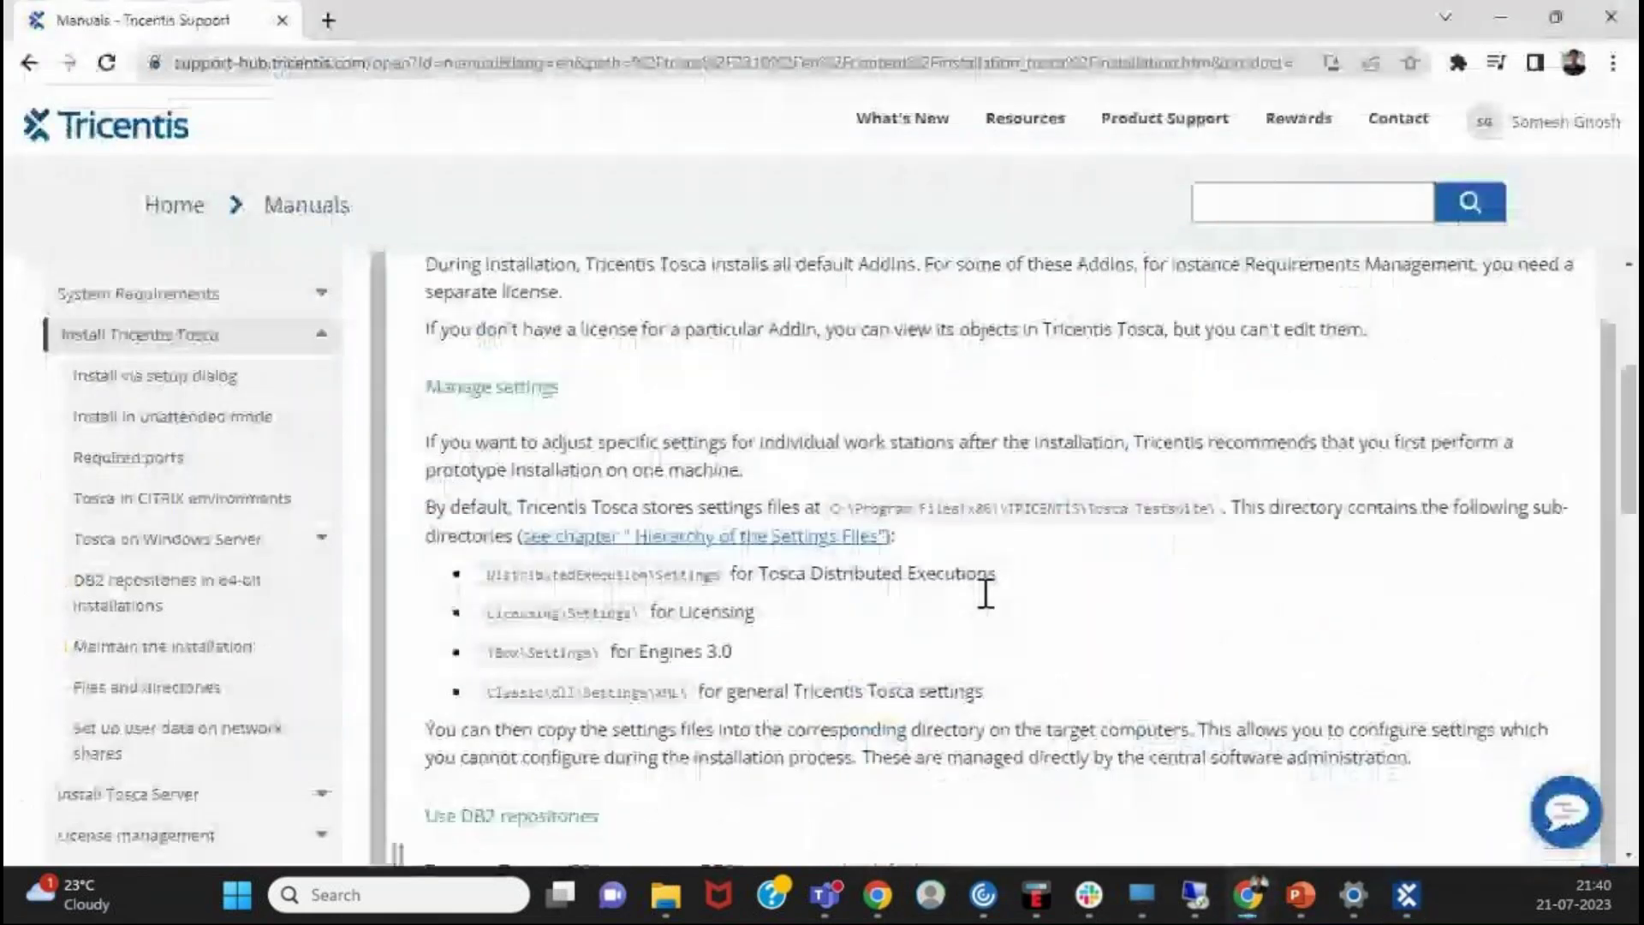
scroll(985, 593, "down", 10)
scroll(985, 594, "up", 12)
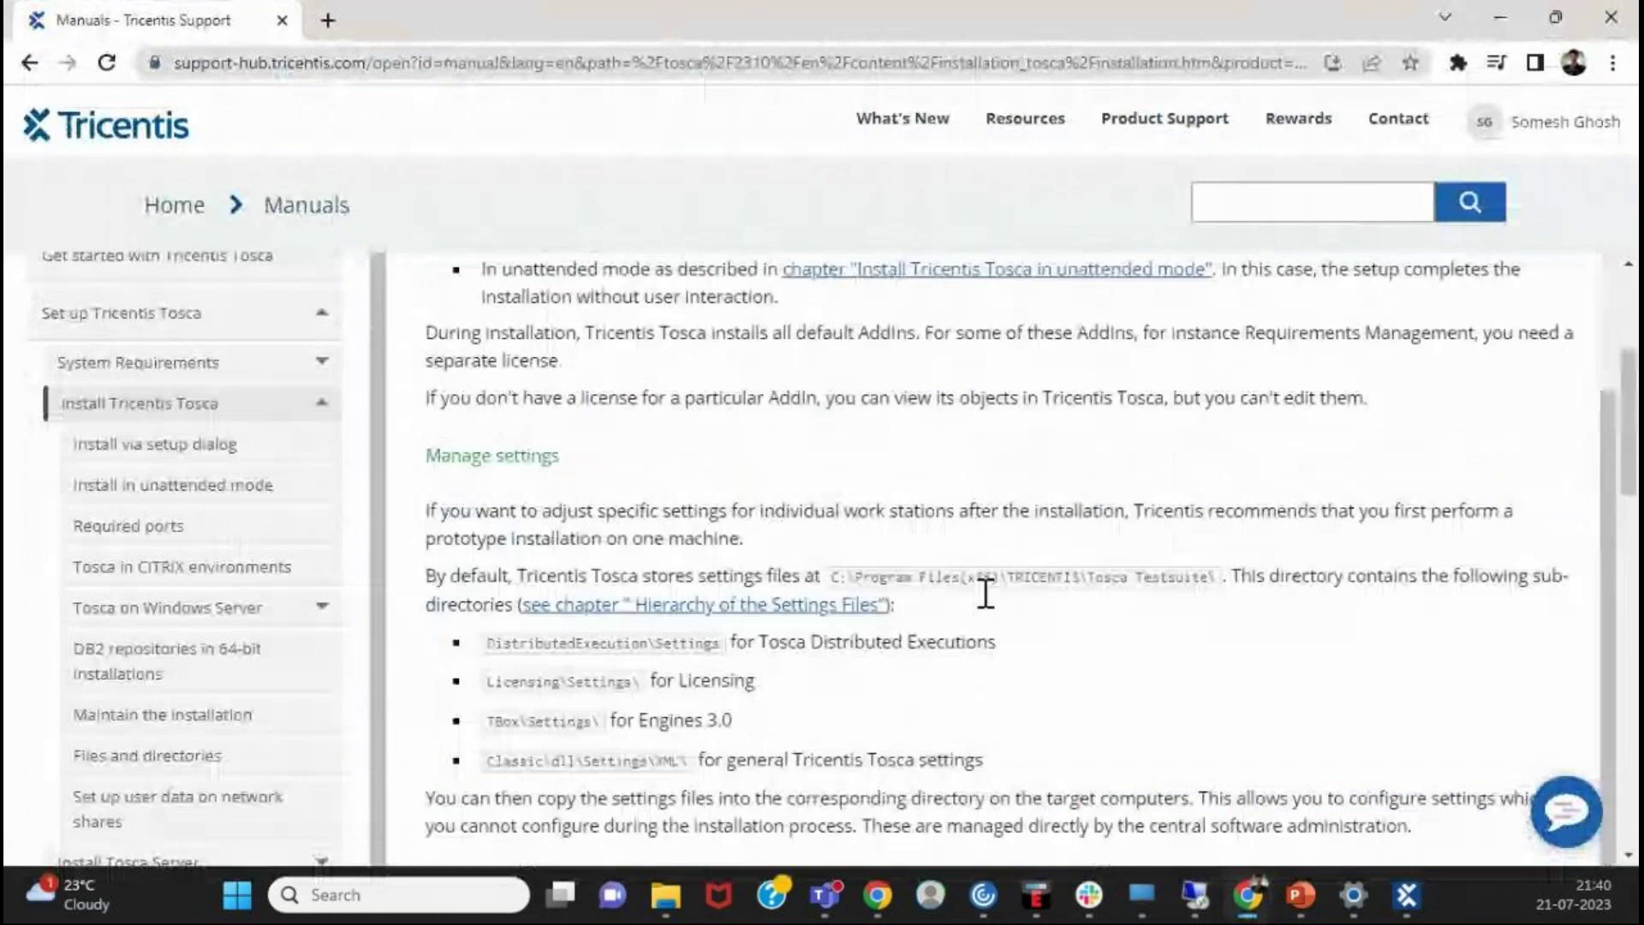
left_click(206, 445)
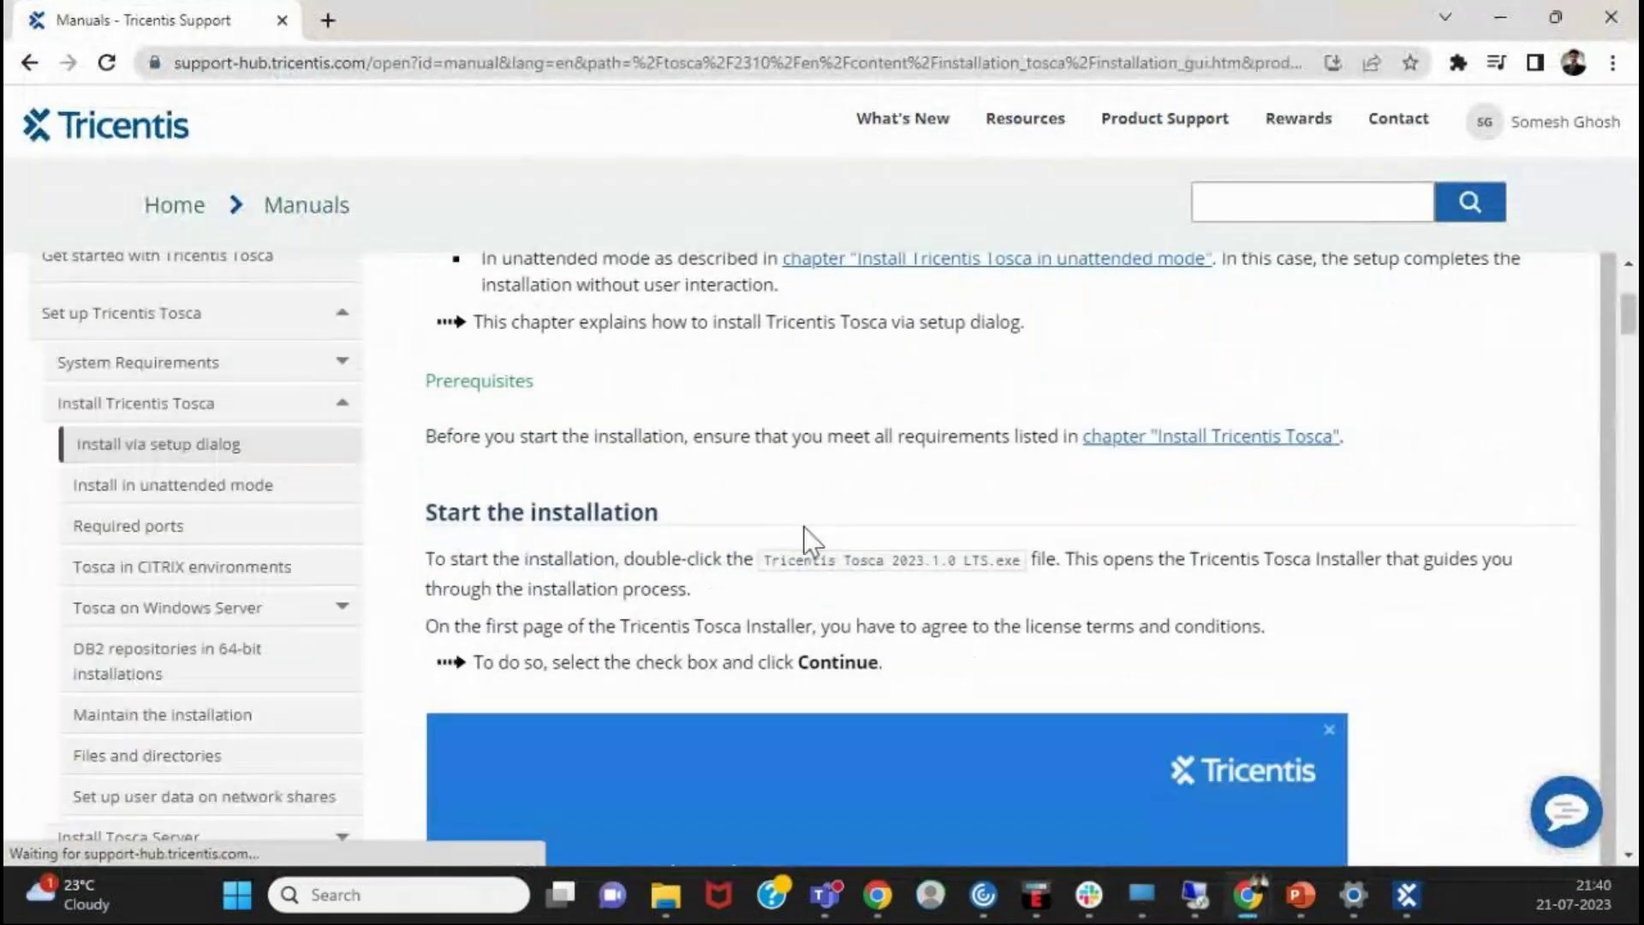
scroll(804, 525, "down", 5)
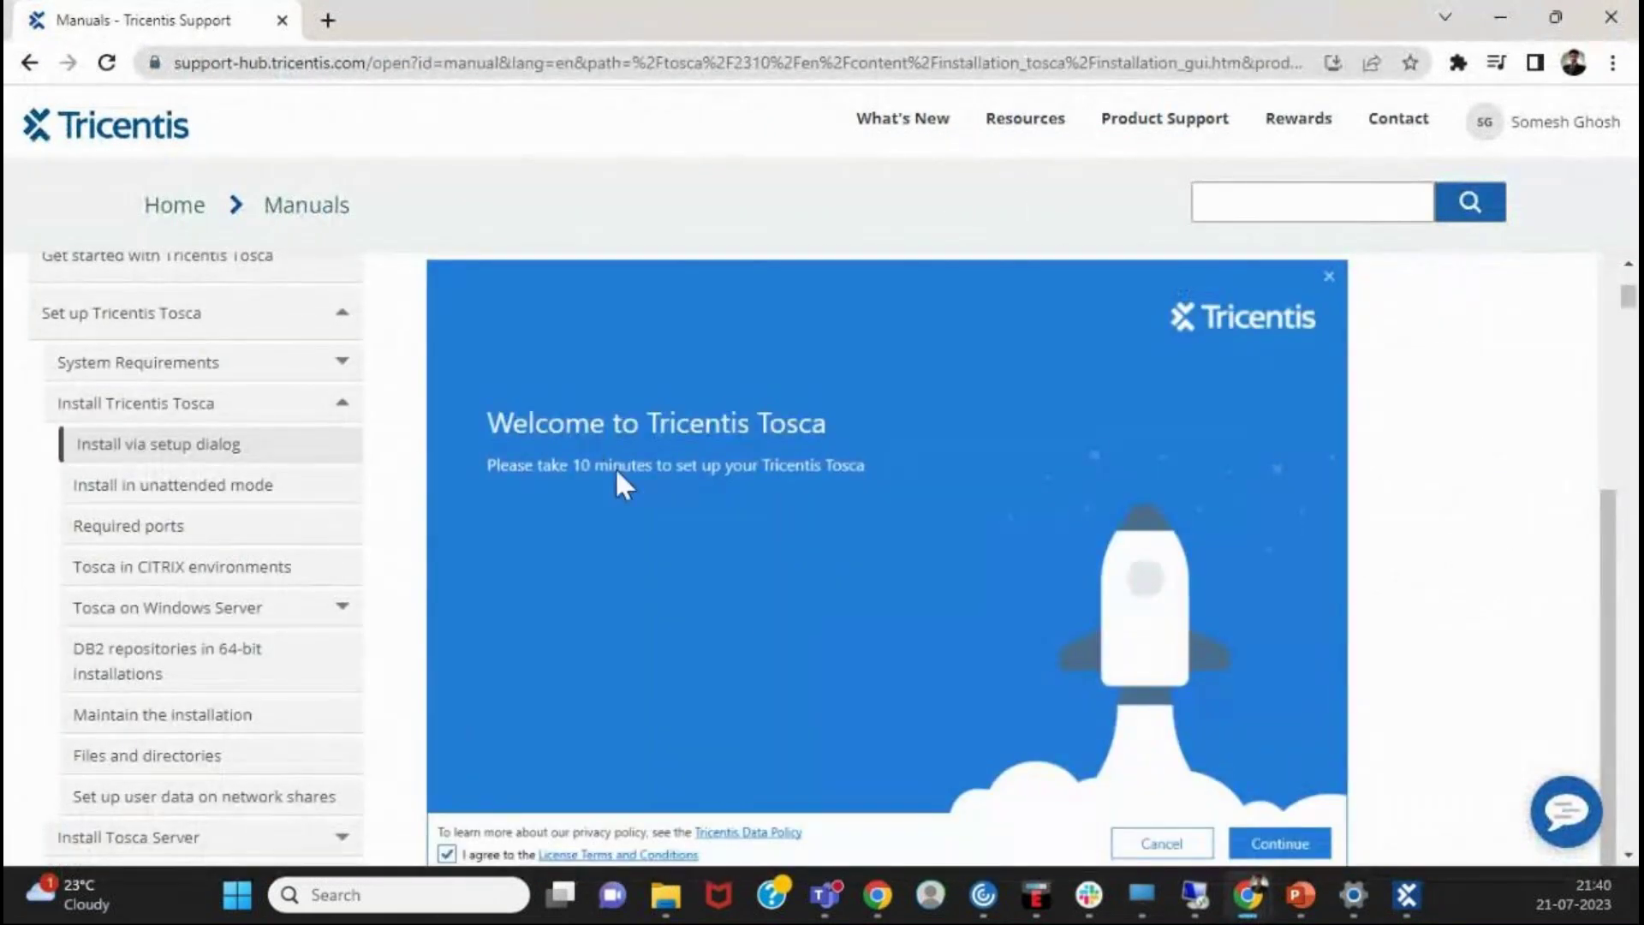
scroll(619, 487, "down", 1)
scroll(635, 450, "up", 1)
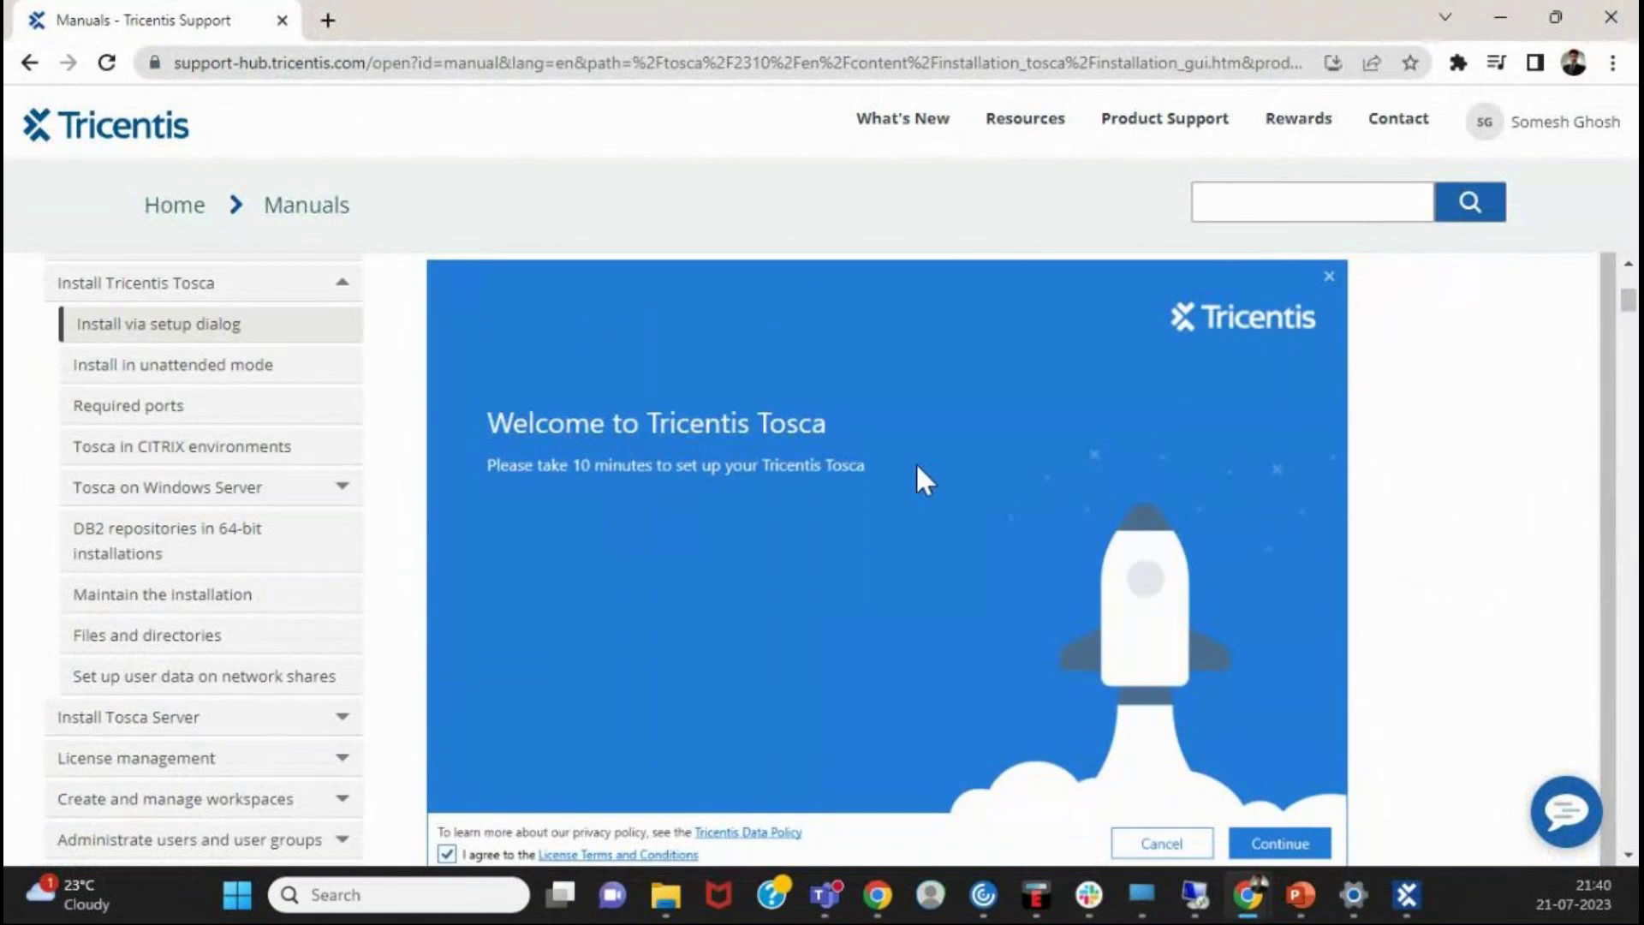
scroll(914, 464, "down", 1)
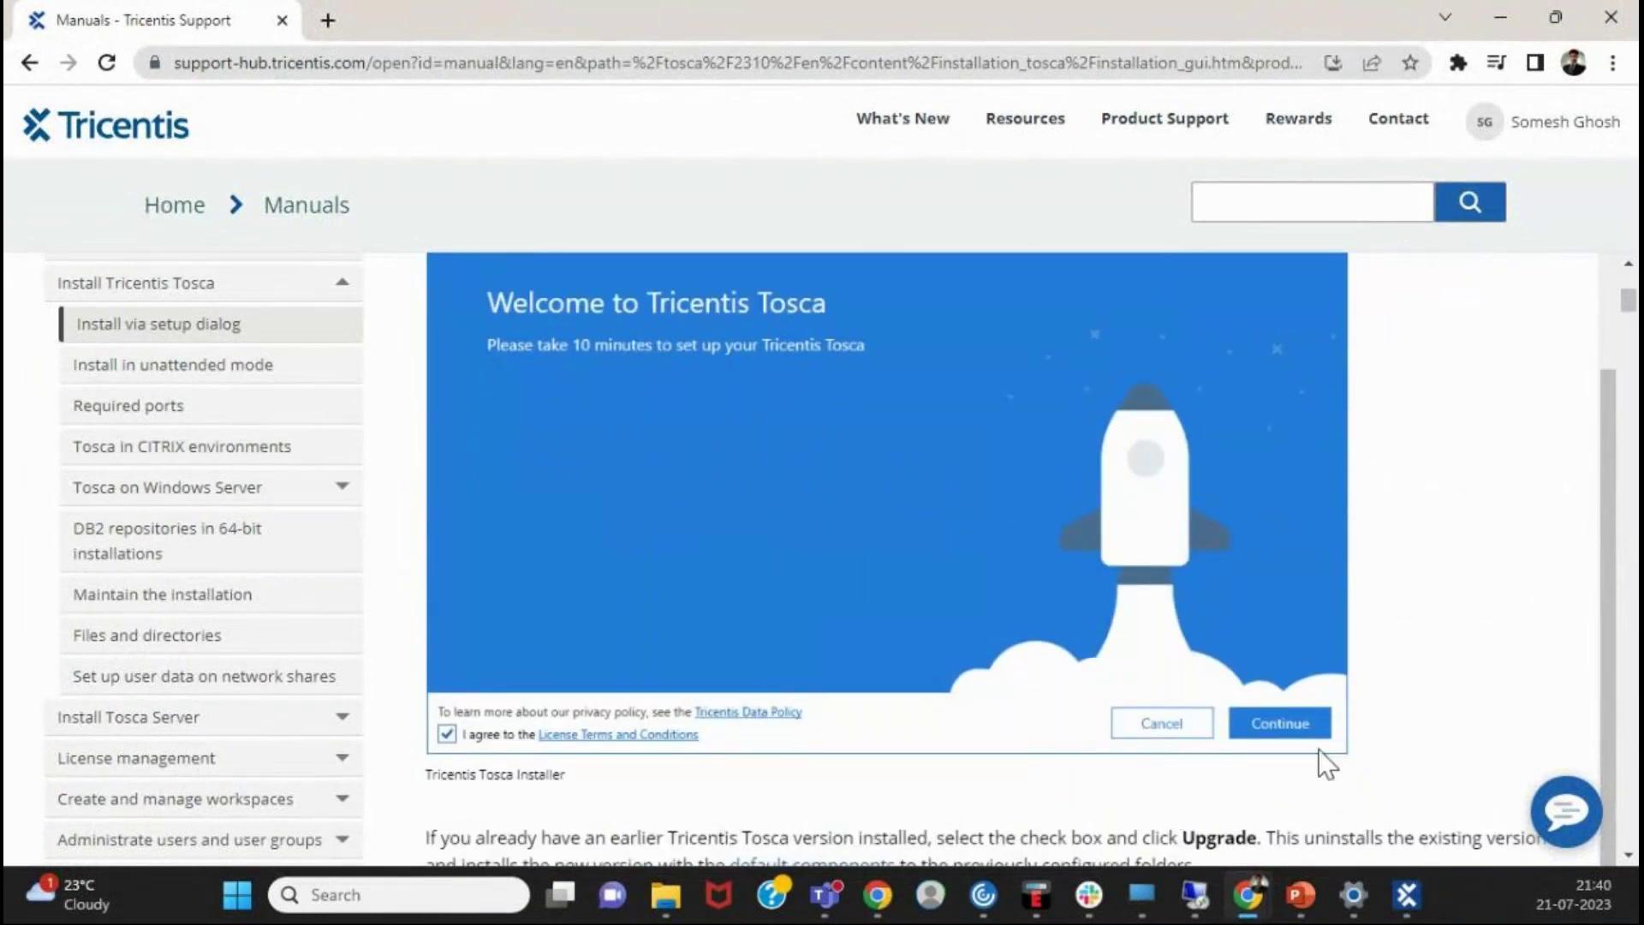
scroll(1310, 737, "down", 10)
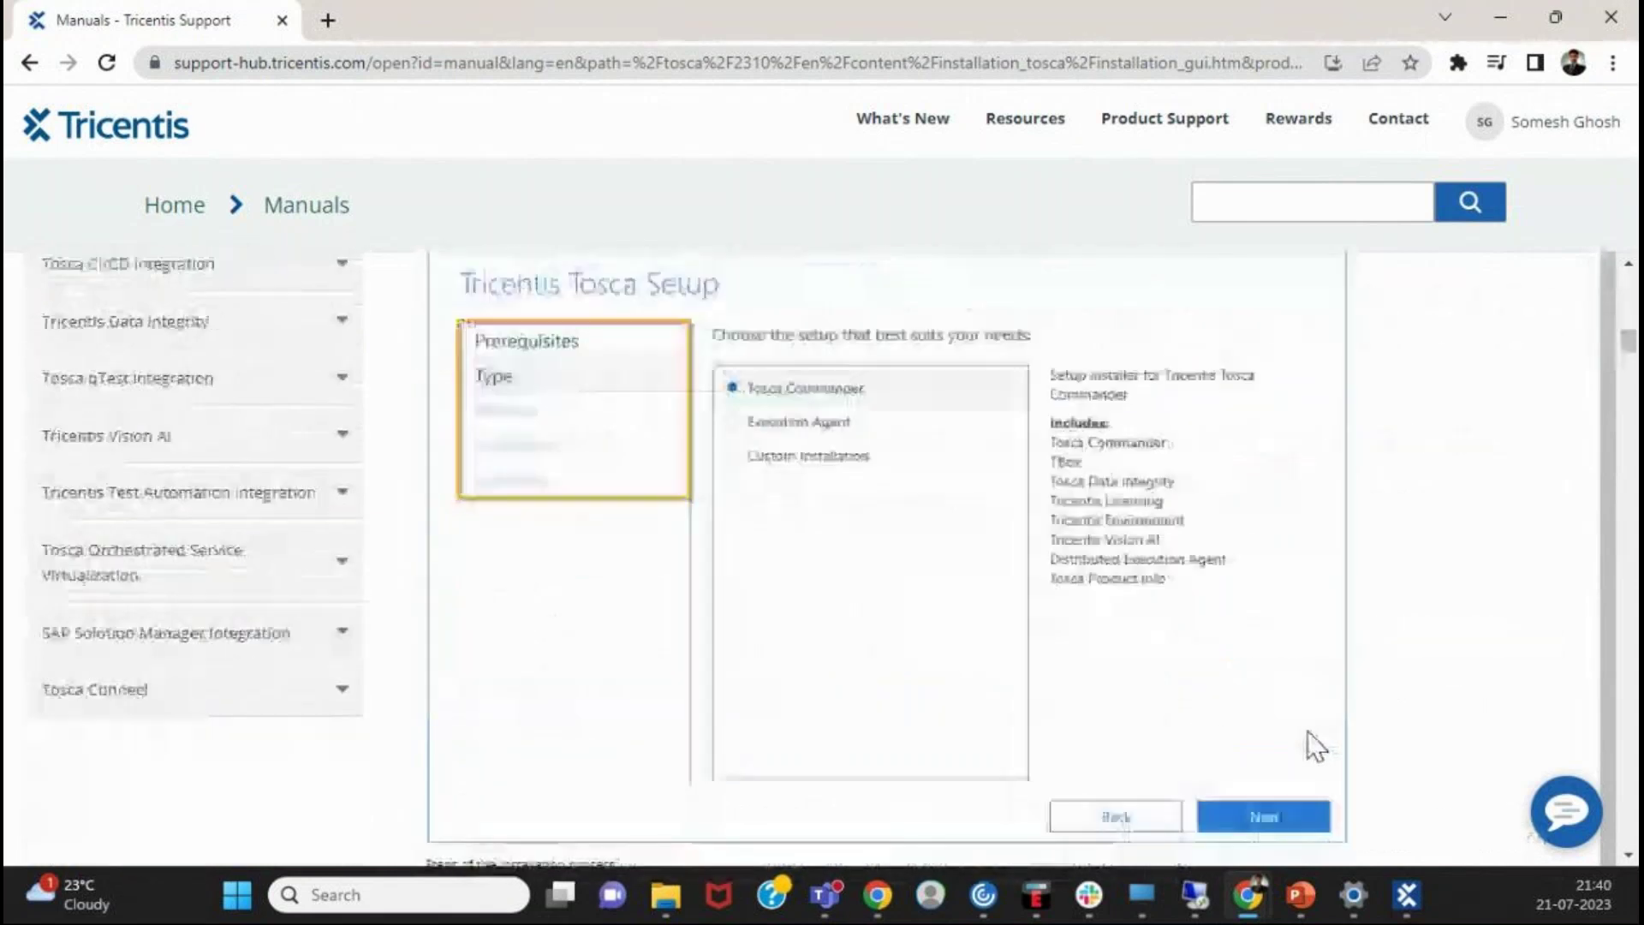
scroll(1032, 572, "up", 1)
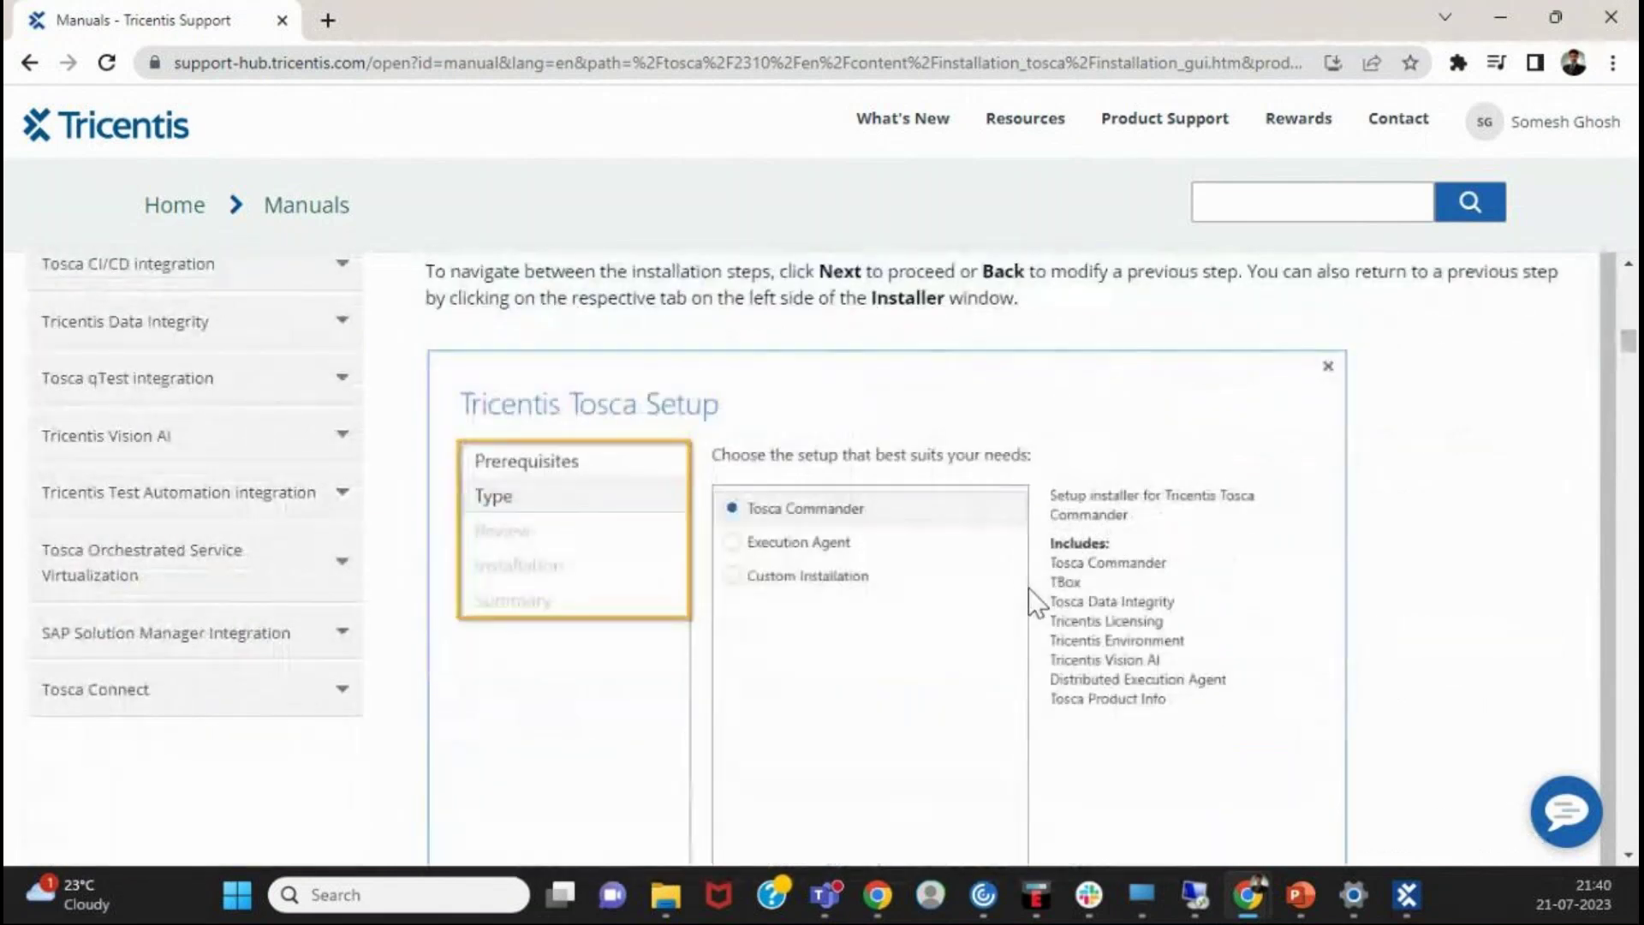
scroll(1030, 591, "down", 1)
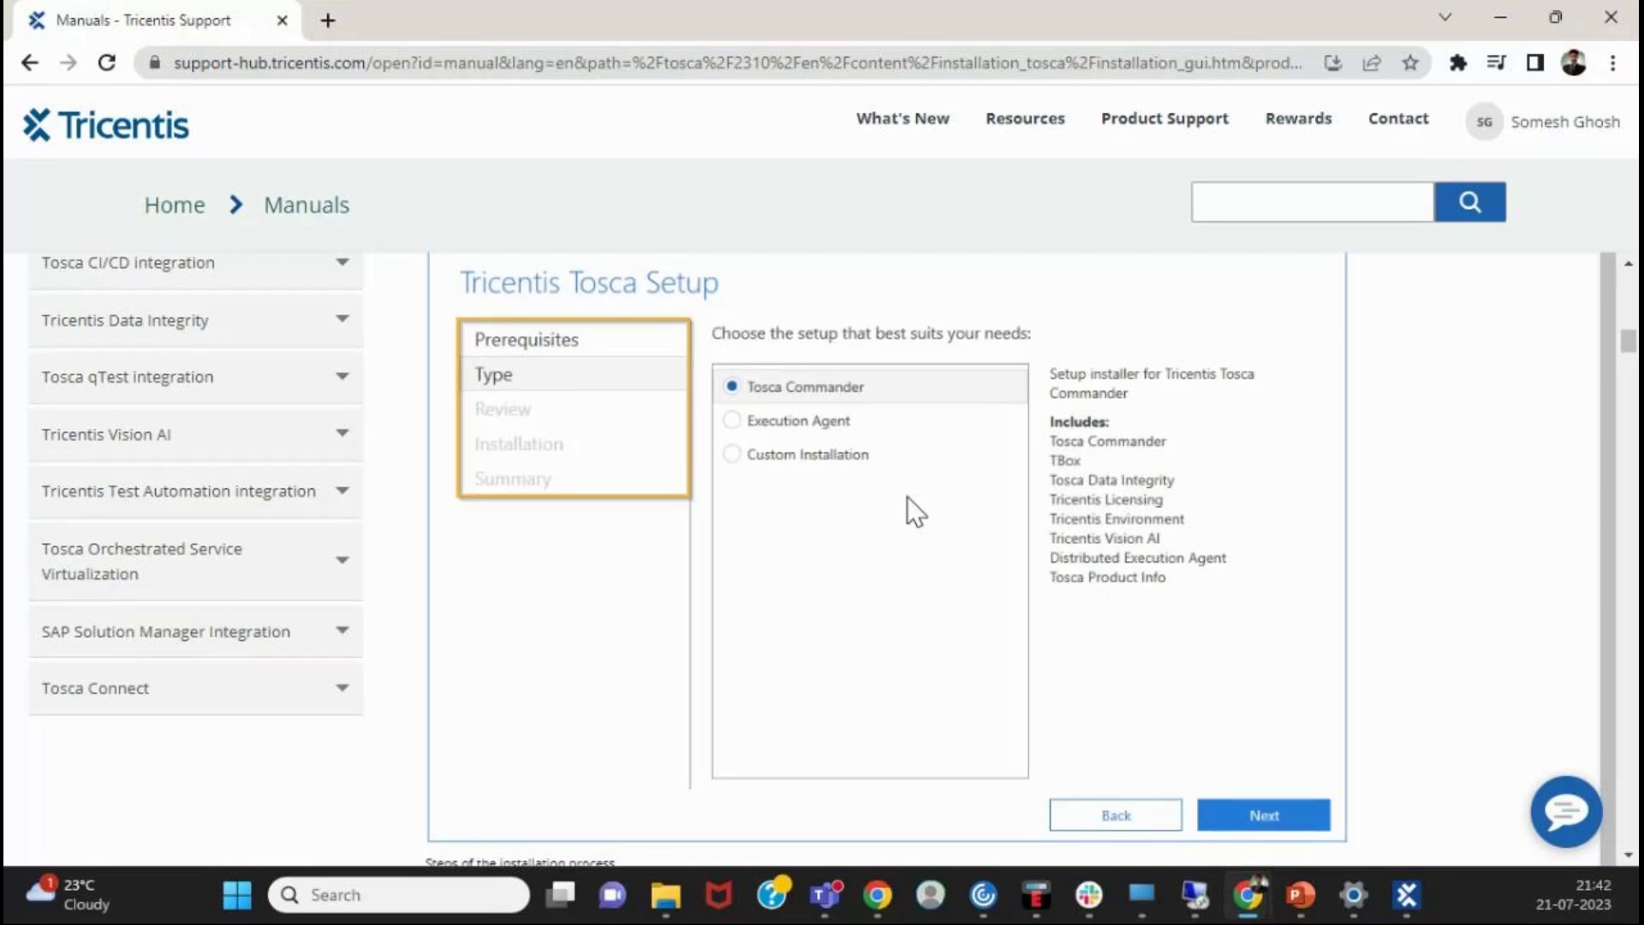
scroll(907, 496, "down", 4)
scroll(908, 497, "down", 18)
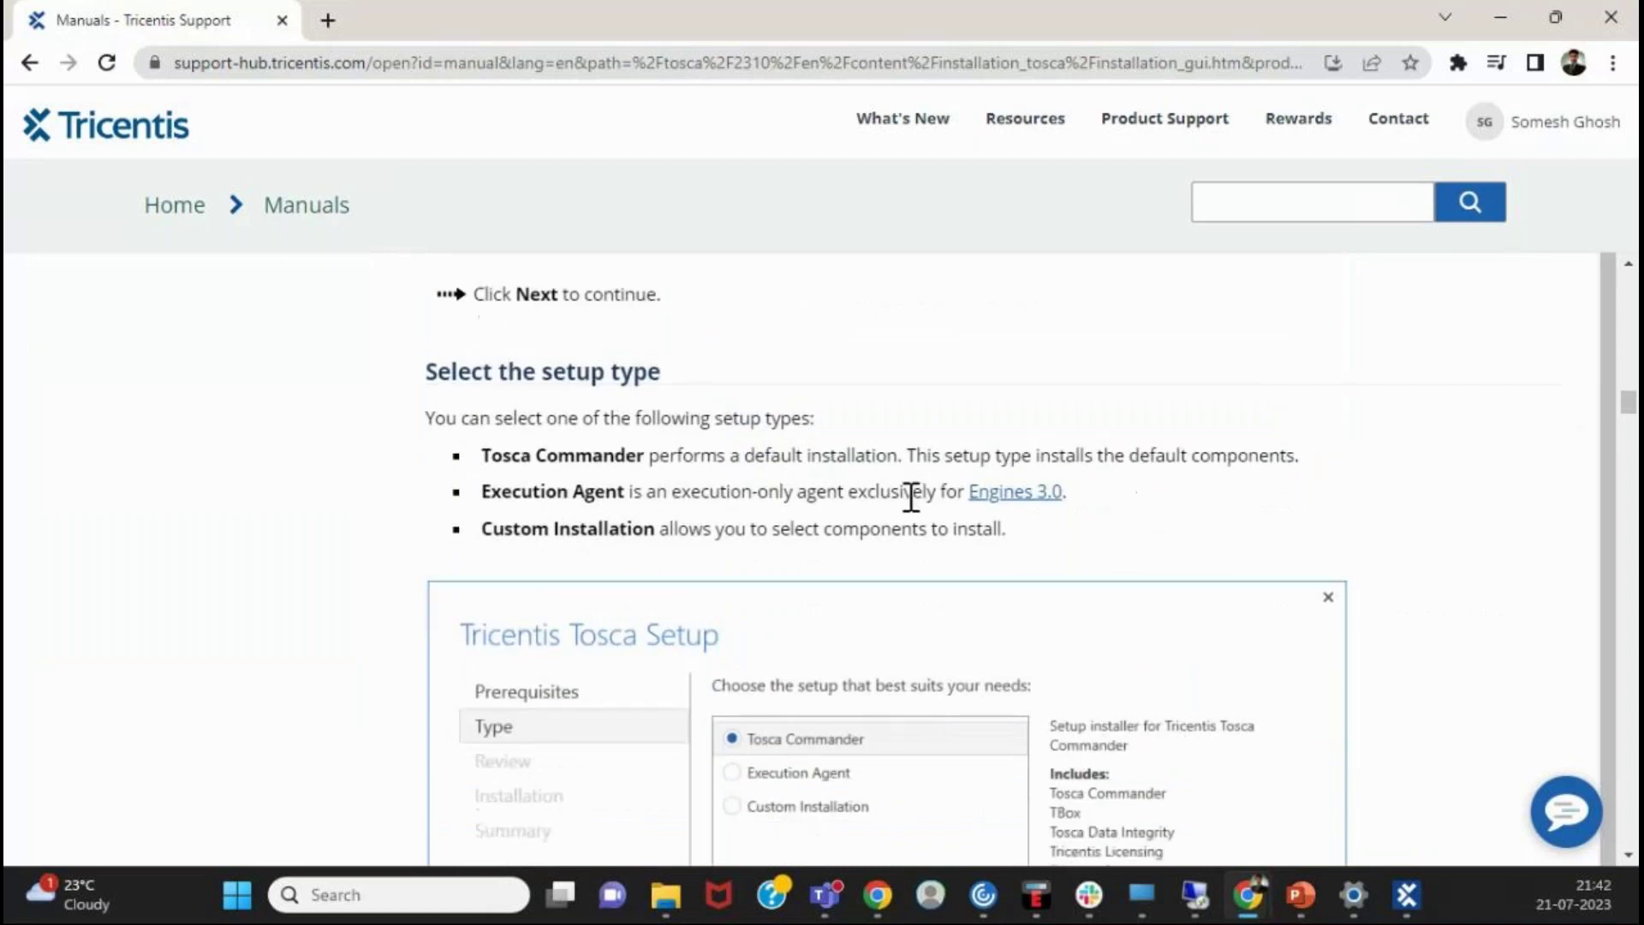
scroll(911, 497, "down", 20)
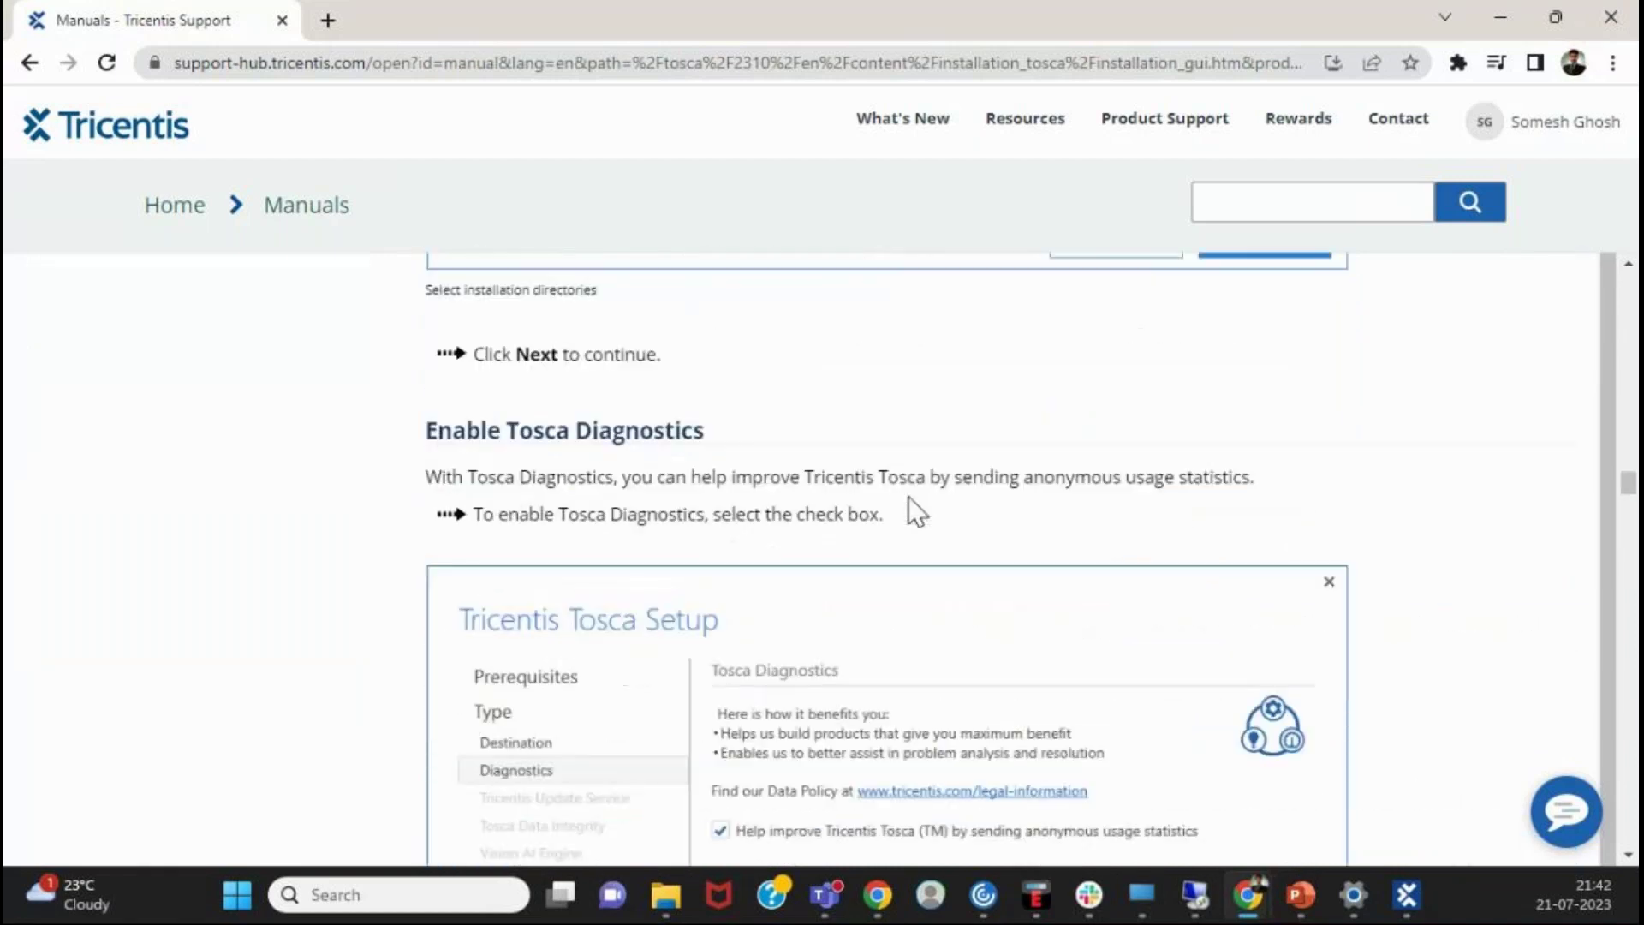
scroll(908, 497, "down", 15)
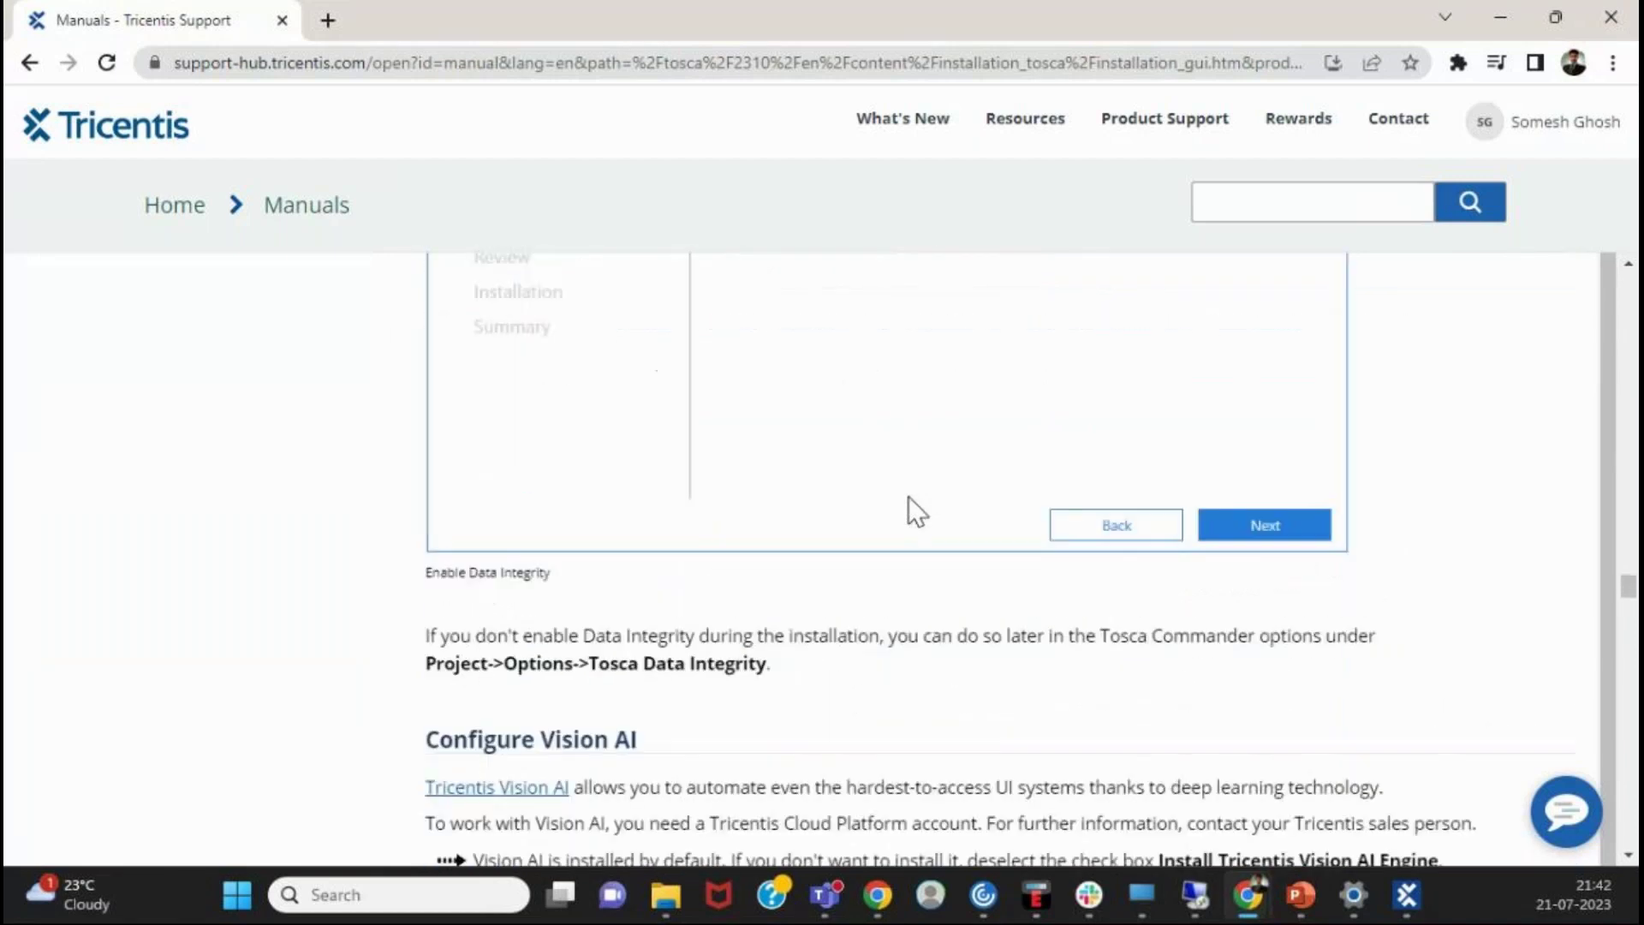
scroll(908, 497, "up", 4)
scroll(908, 496, "up", 7)
scroll(908, 497, "down", 13)
scroll(908, 497, "down", 15)
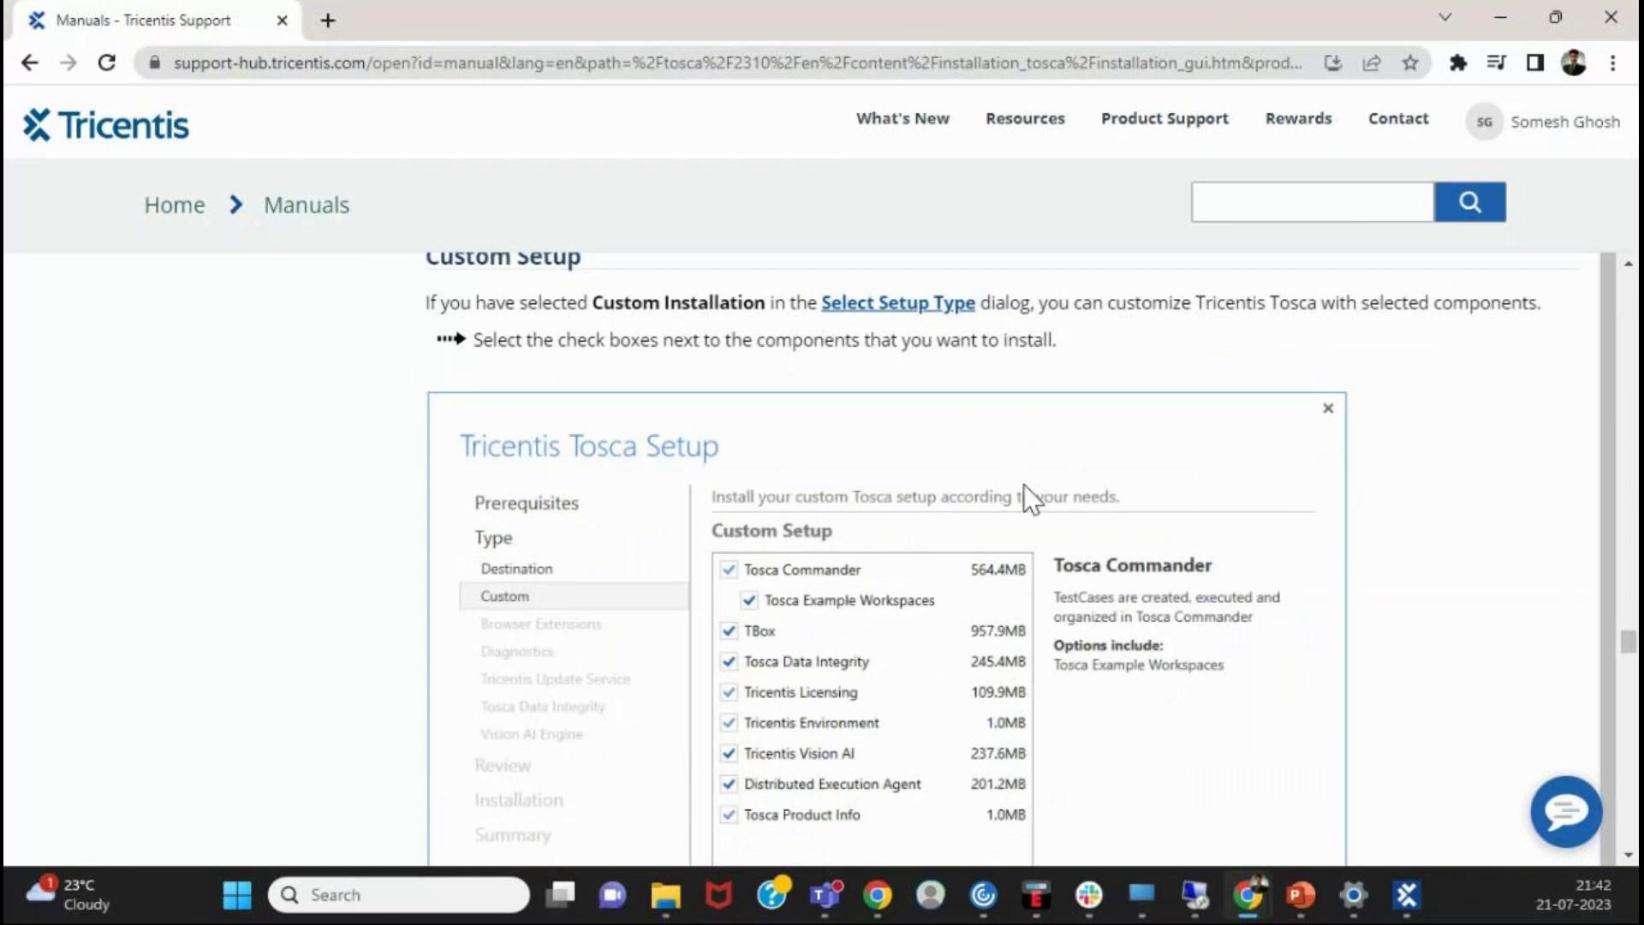
scroll(1093, 568, "up", 9)
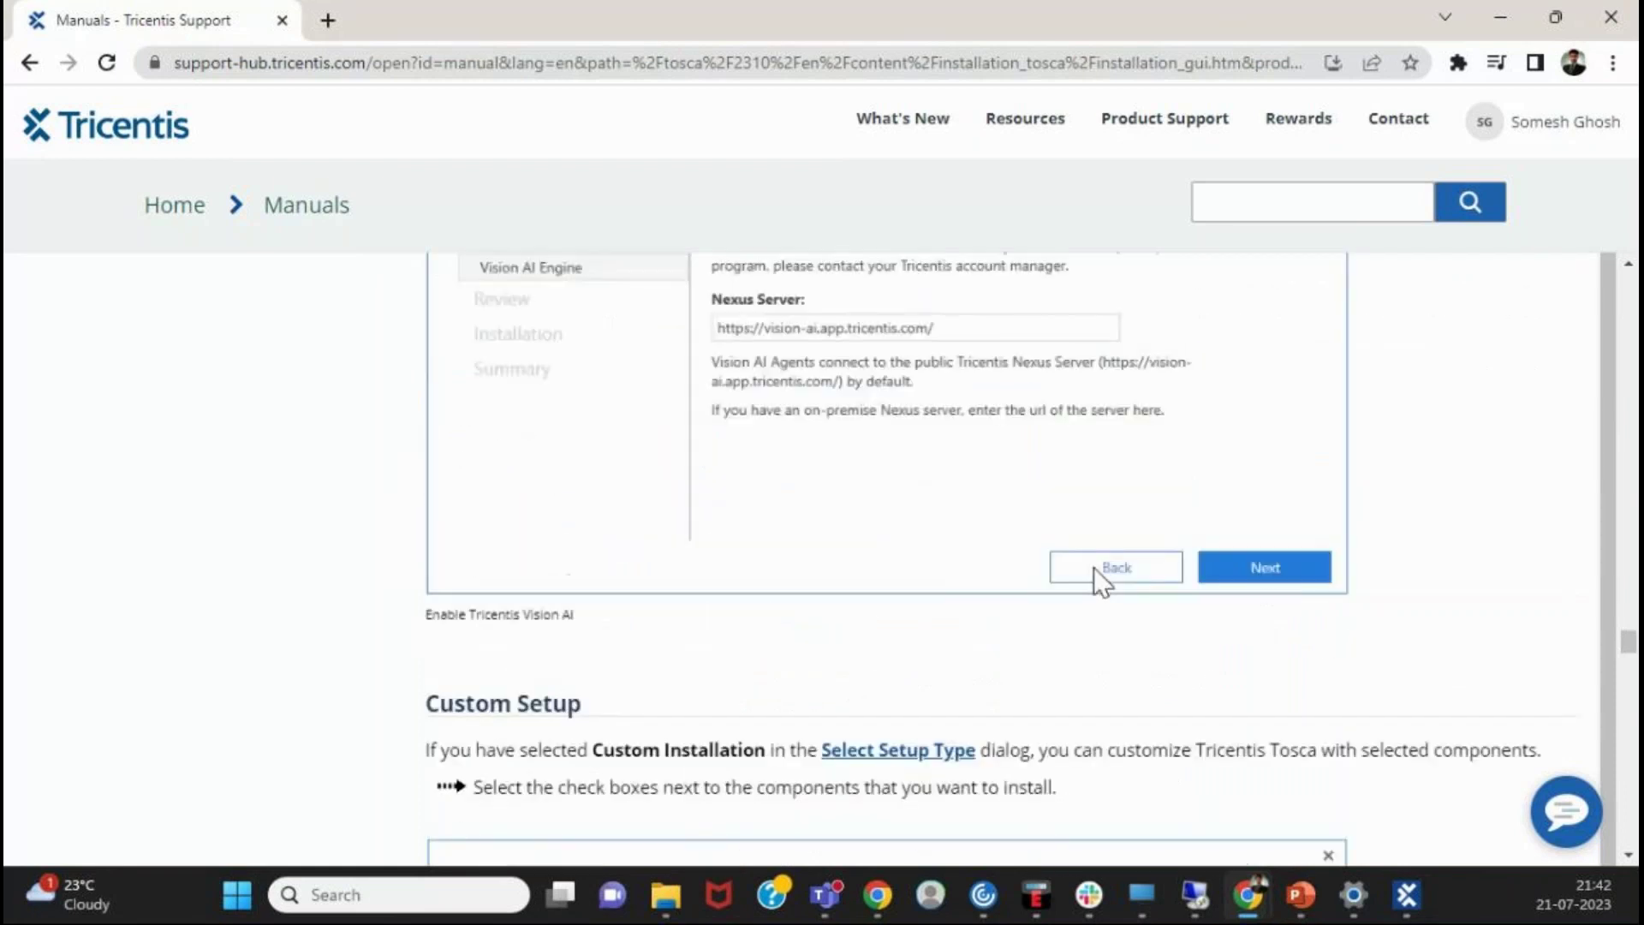
scroll(1093, 567, "up", 8)
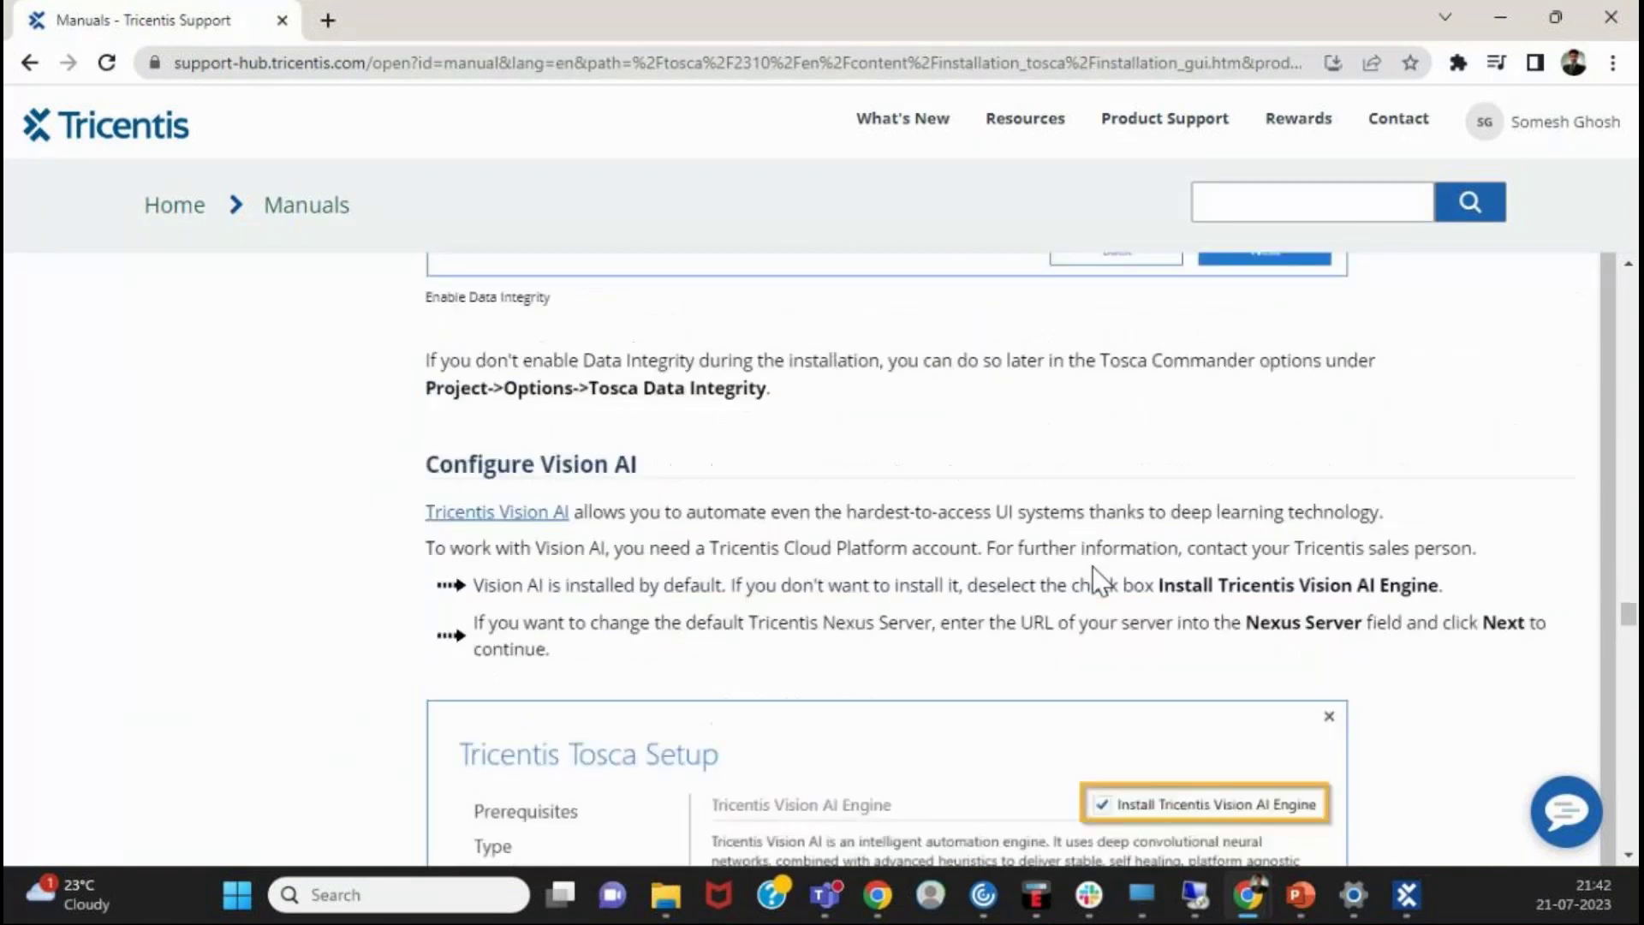
scroll(1093, 567, "up", 1)
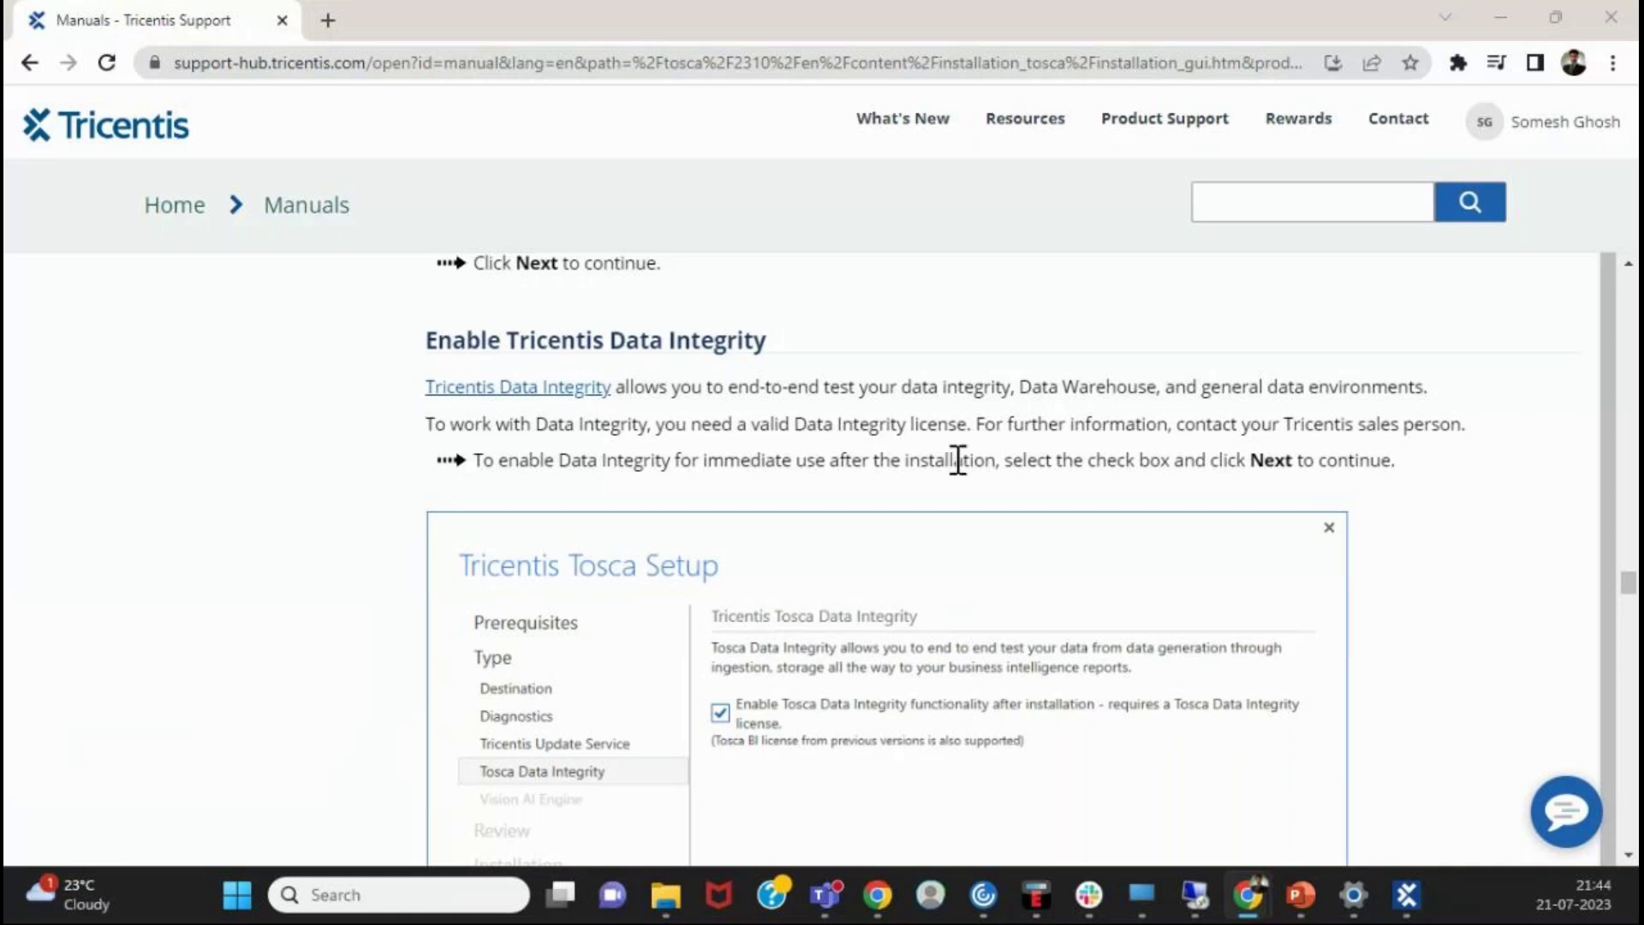
- Scroll back to the installer welcome screenshot, then switch to the Tosca installer folder in File Explorer
scroll(1039, 467, "up", 15)
scroll(1035, 456, "up", 15)
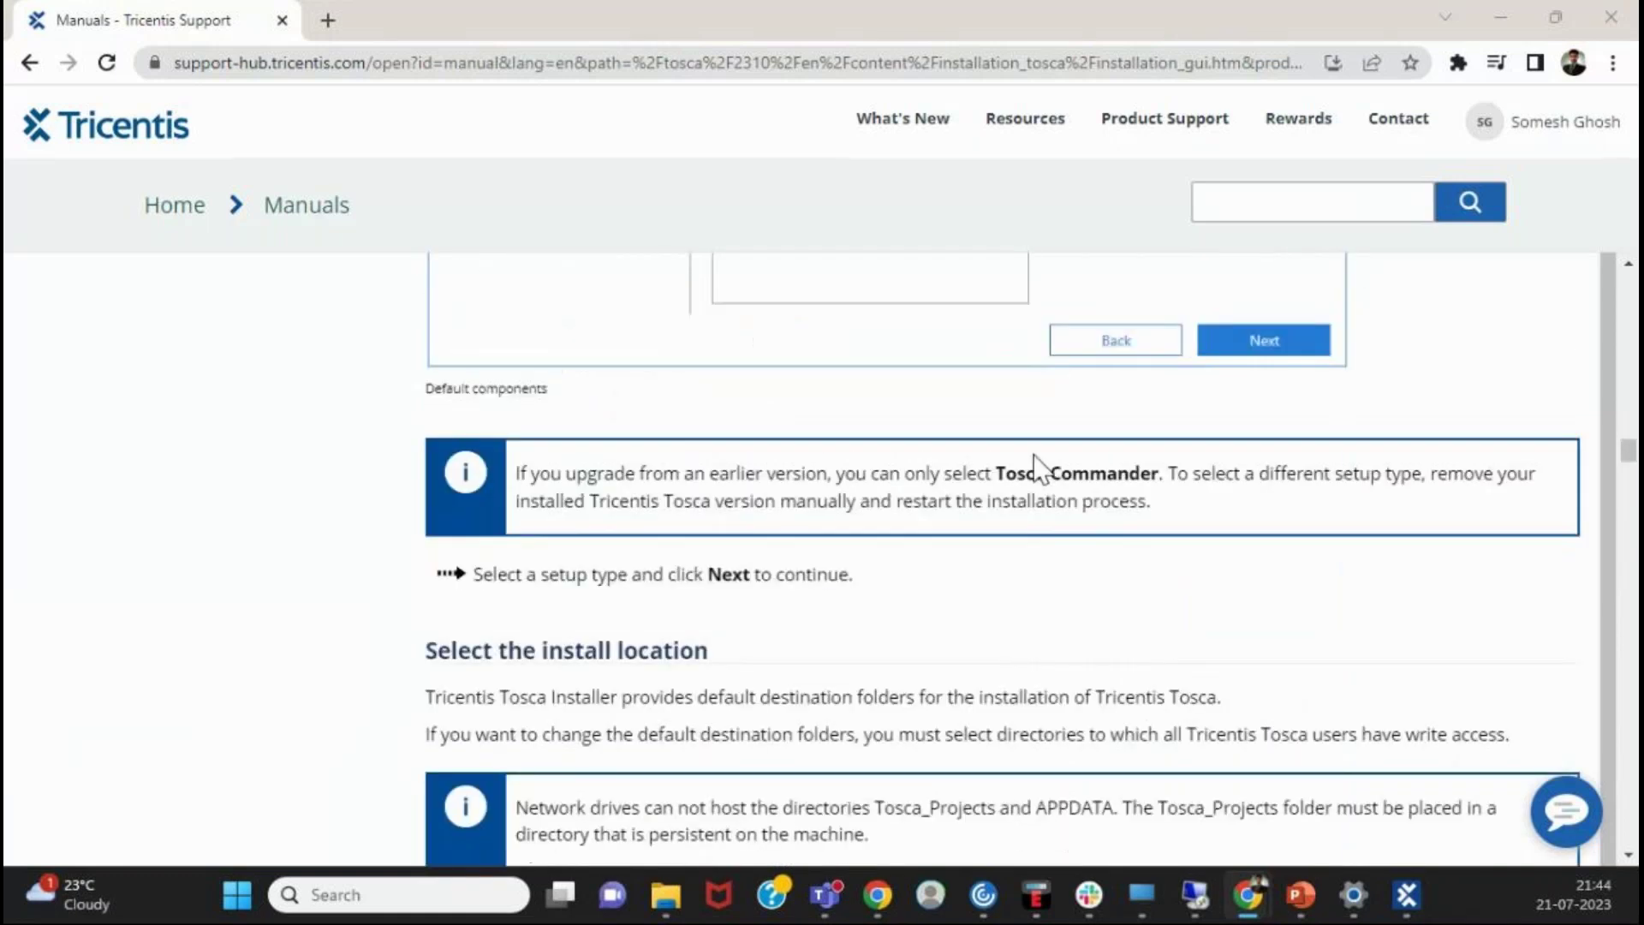
scroll(1026, 450, "up", 10)
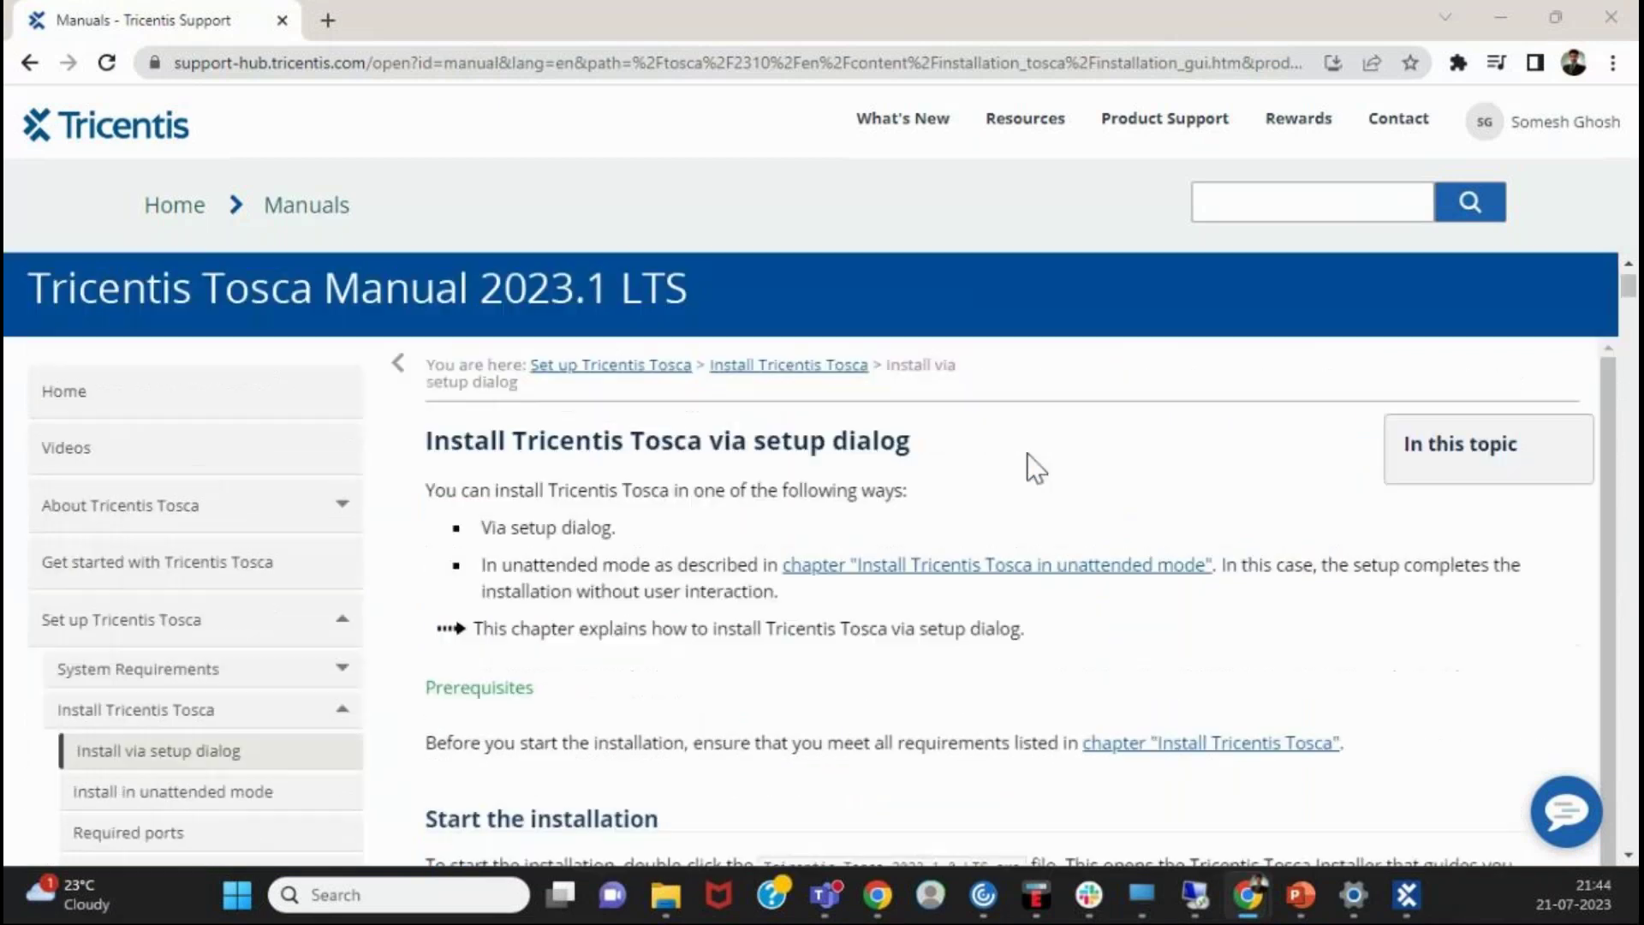
scroll(1023, 459, "down", 12)
scroll(1022, 465, "up", 4)
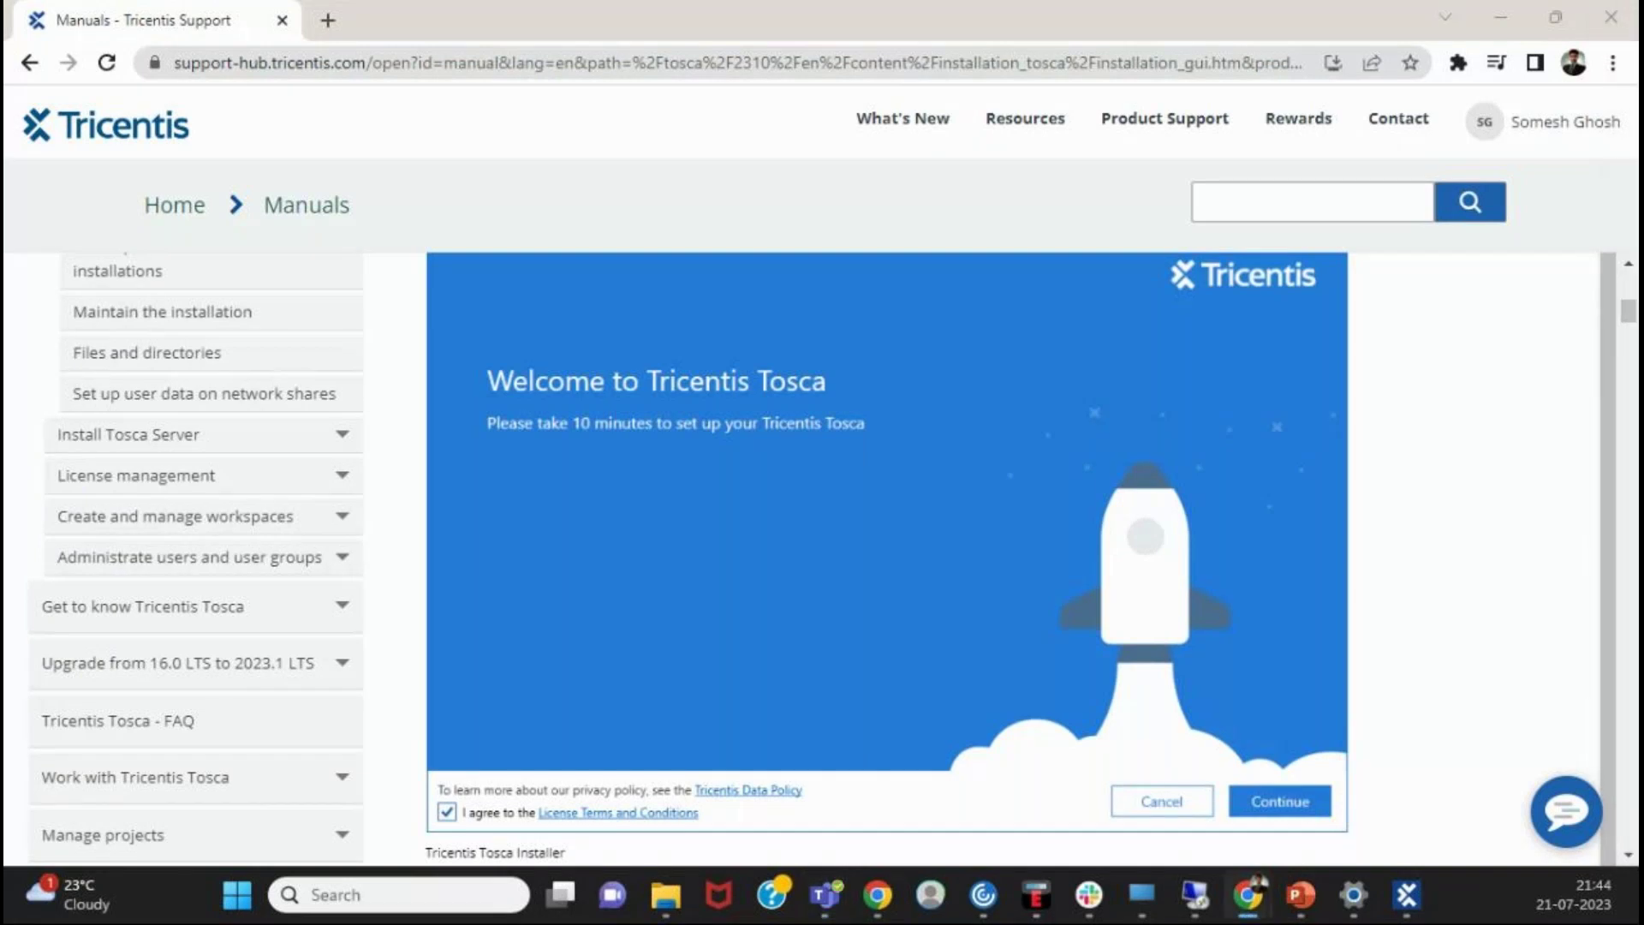
left_click(667, 895)
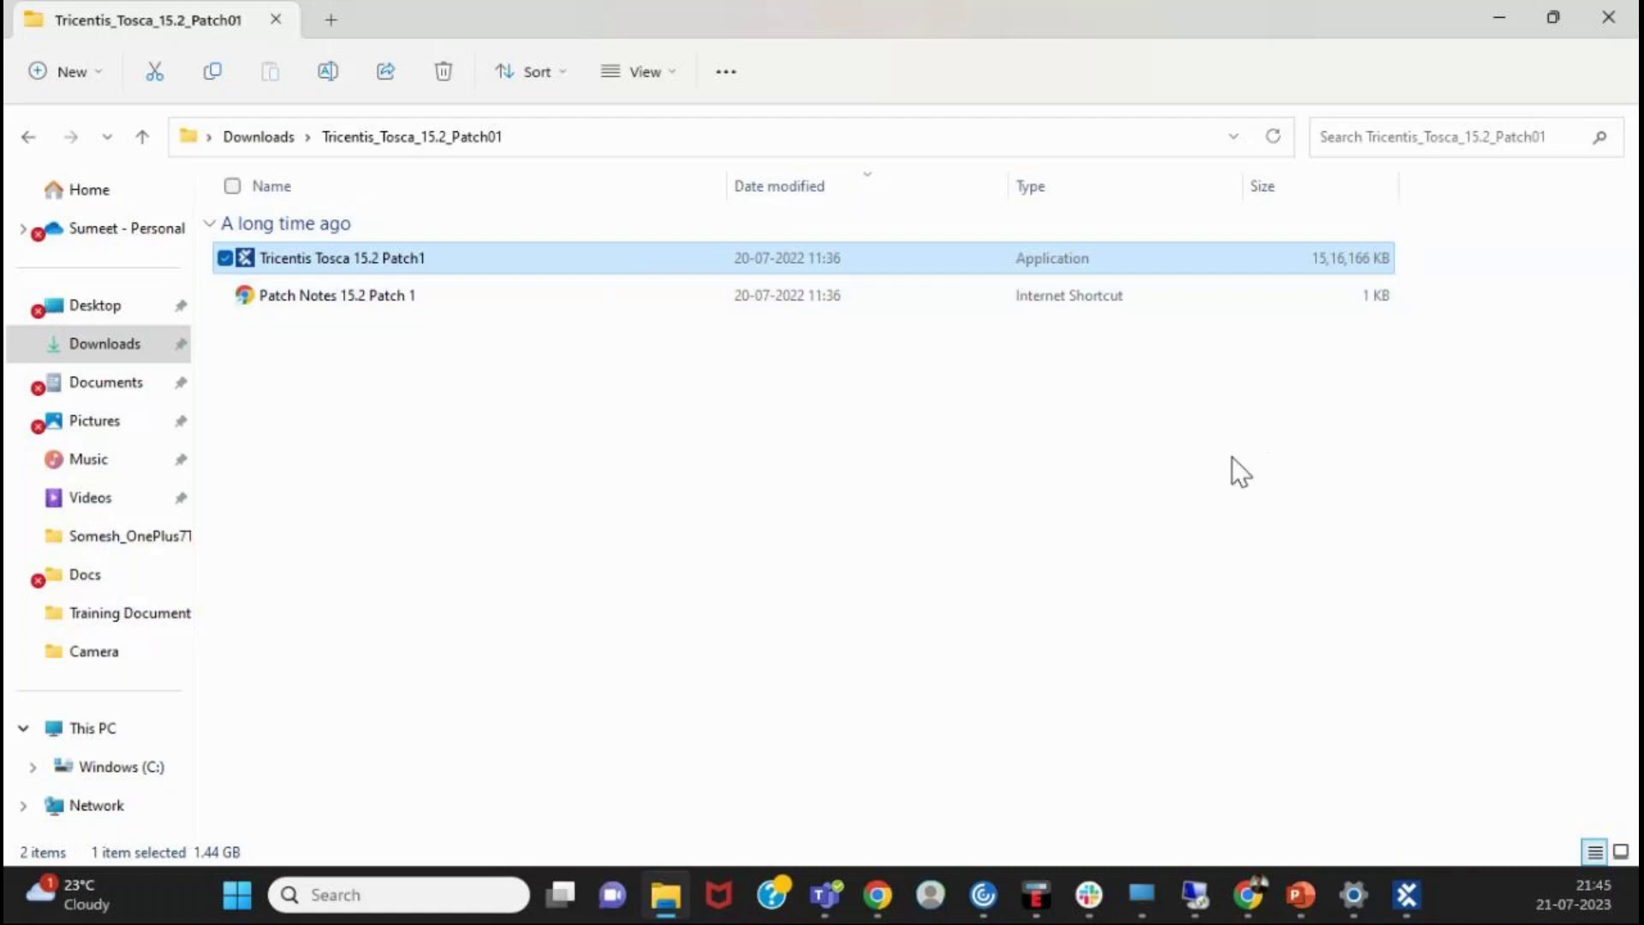
- Launch the Tricentis Tosca 15.2 Patch1 installer using its right-click Open command
left_click(1012, 674)
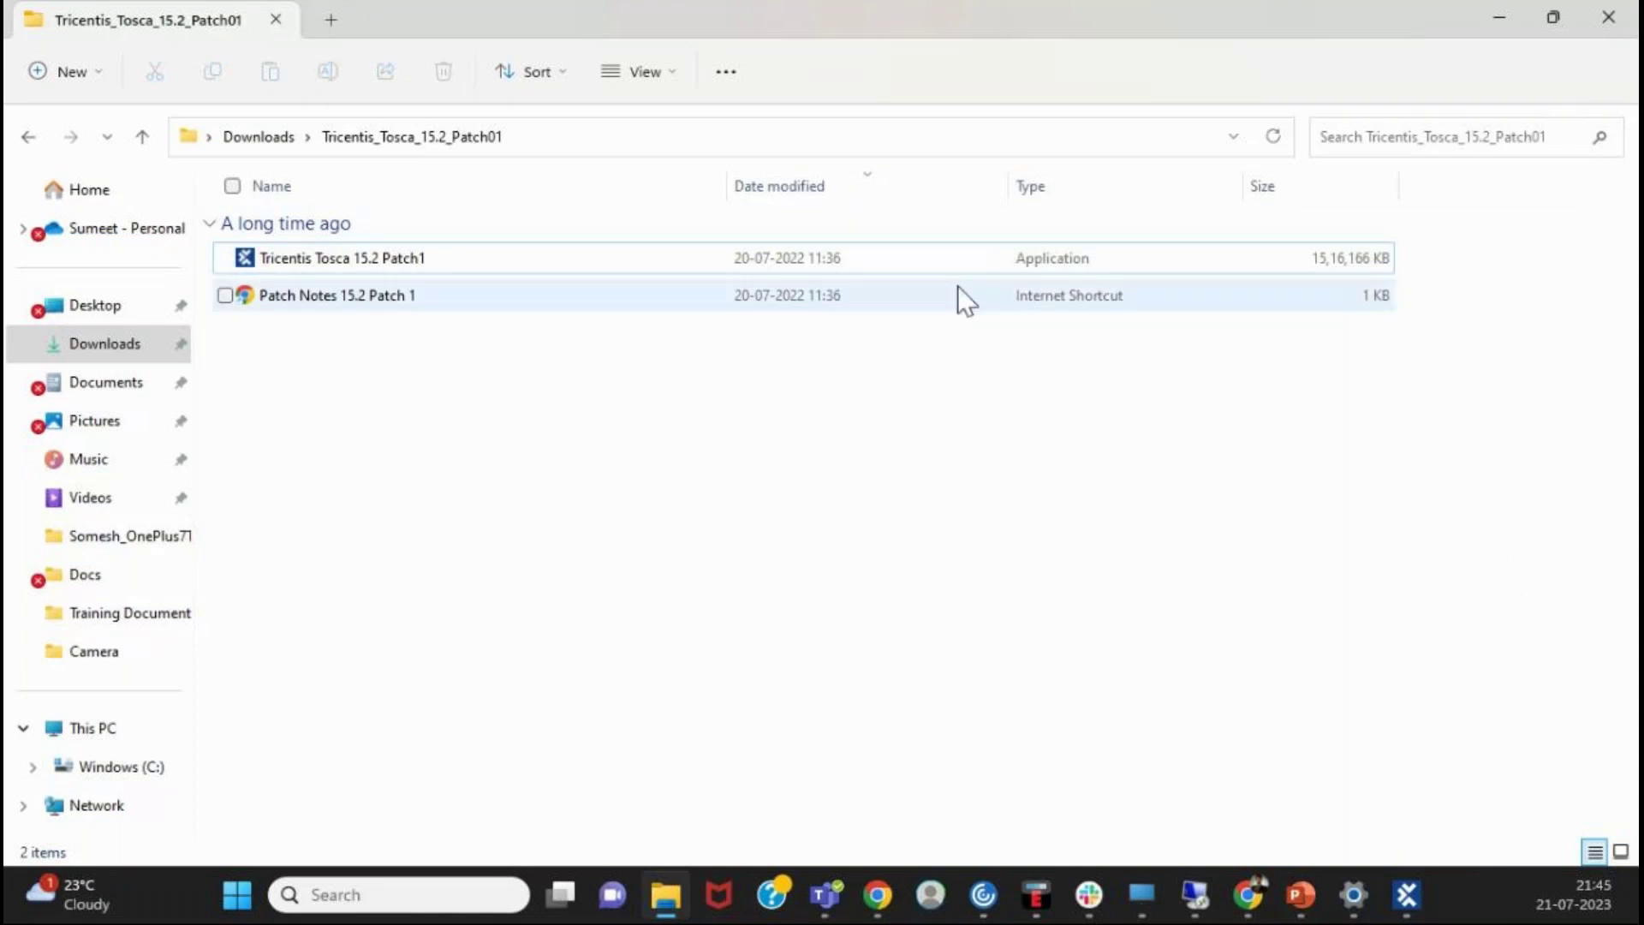
left_click(982, 261)
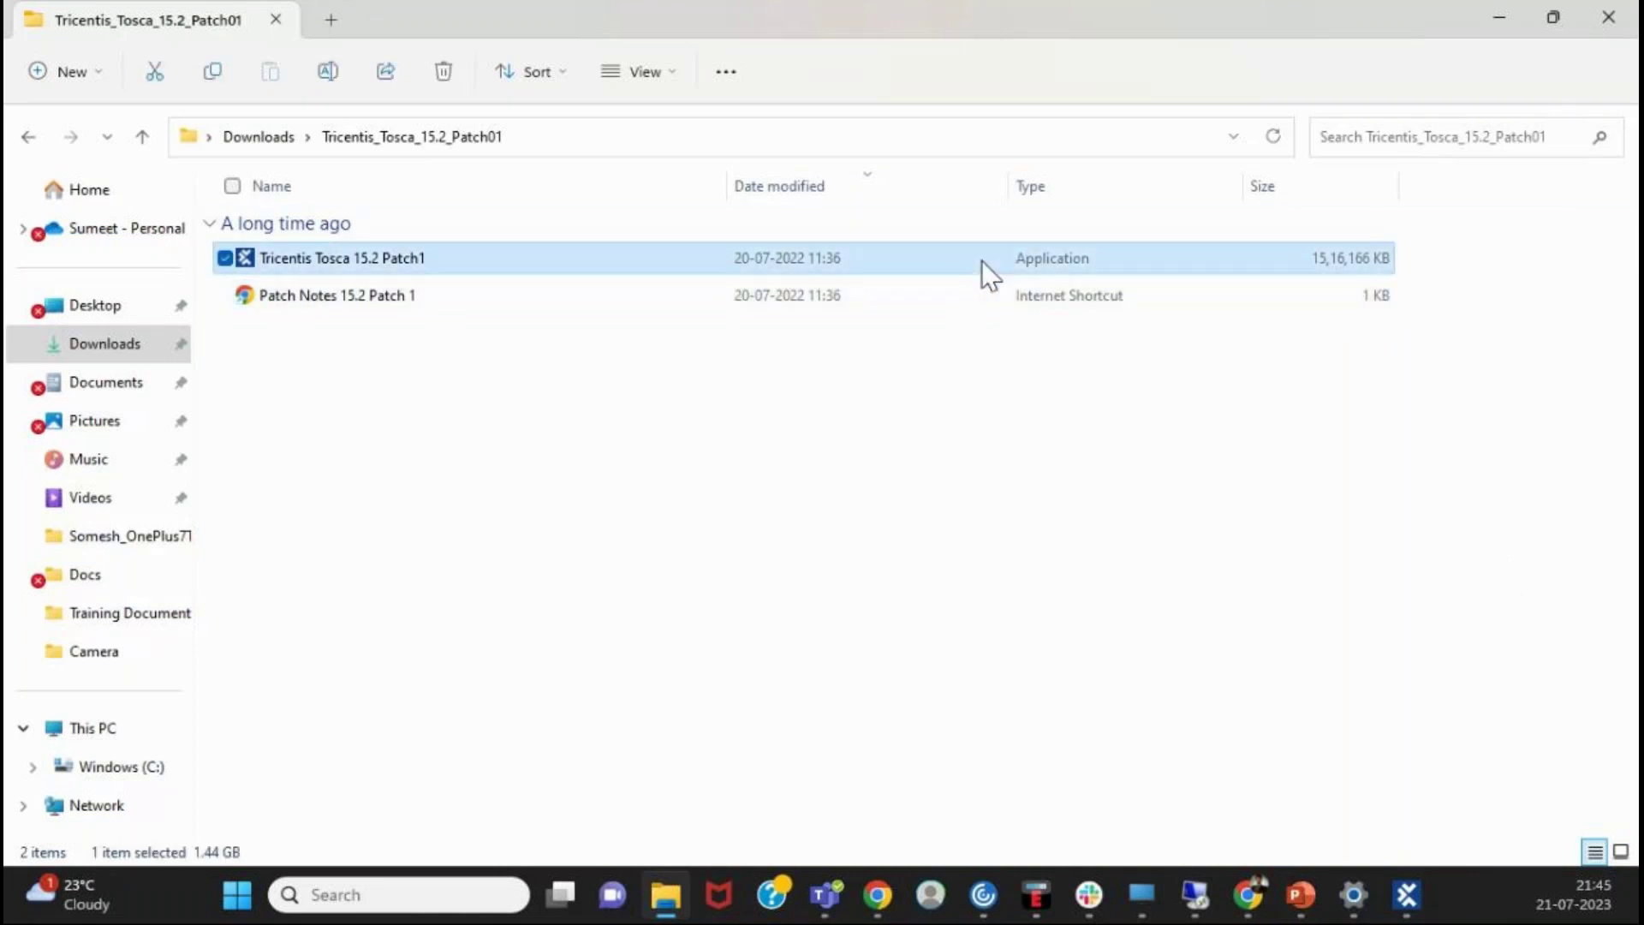
right_click(981, 261)
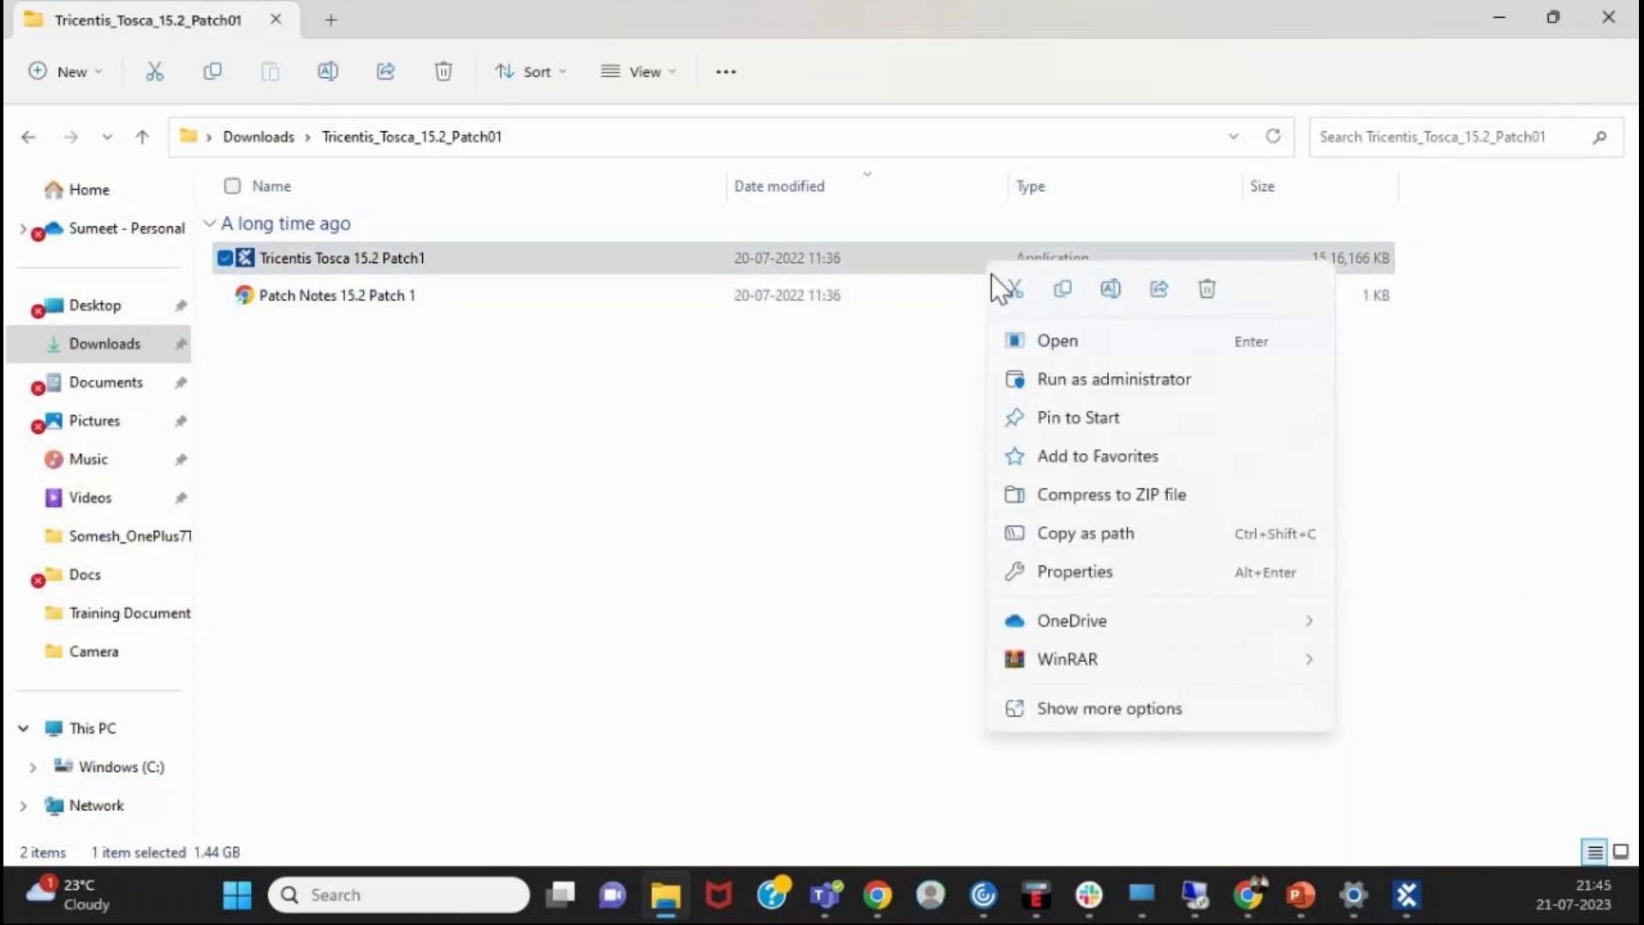
left_click(1055, 342)
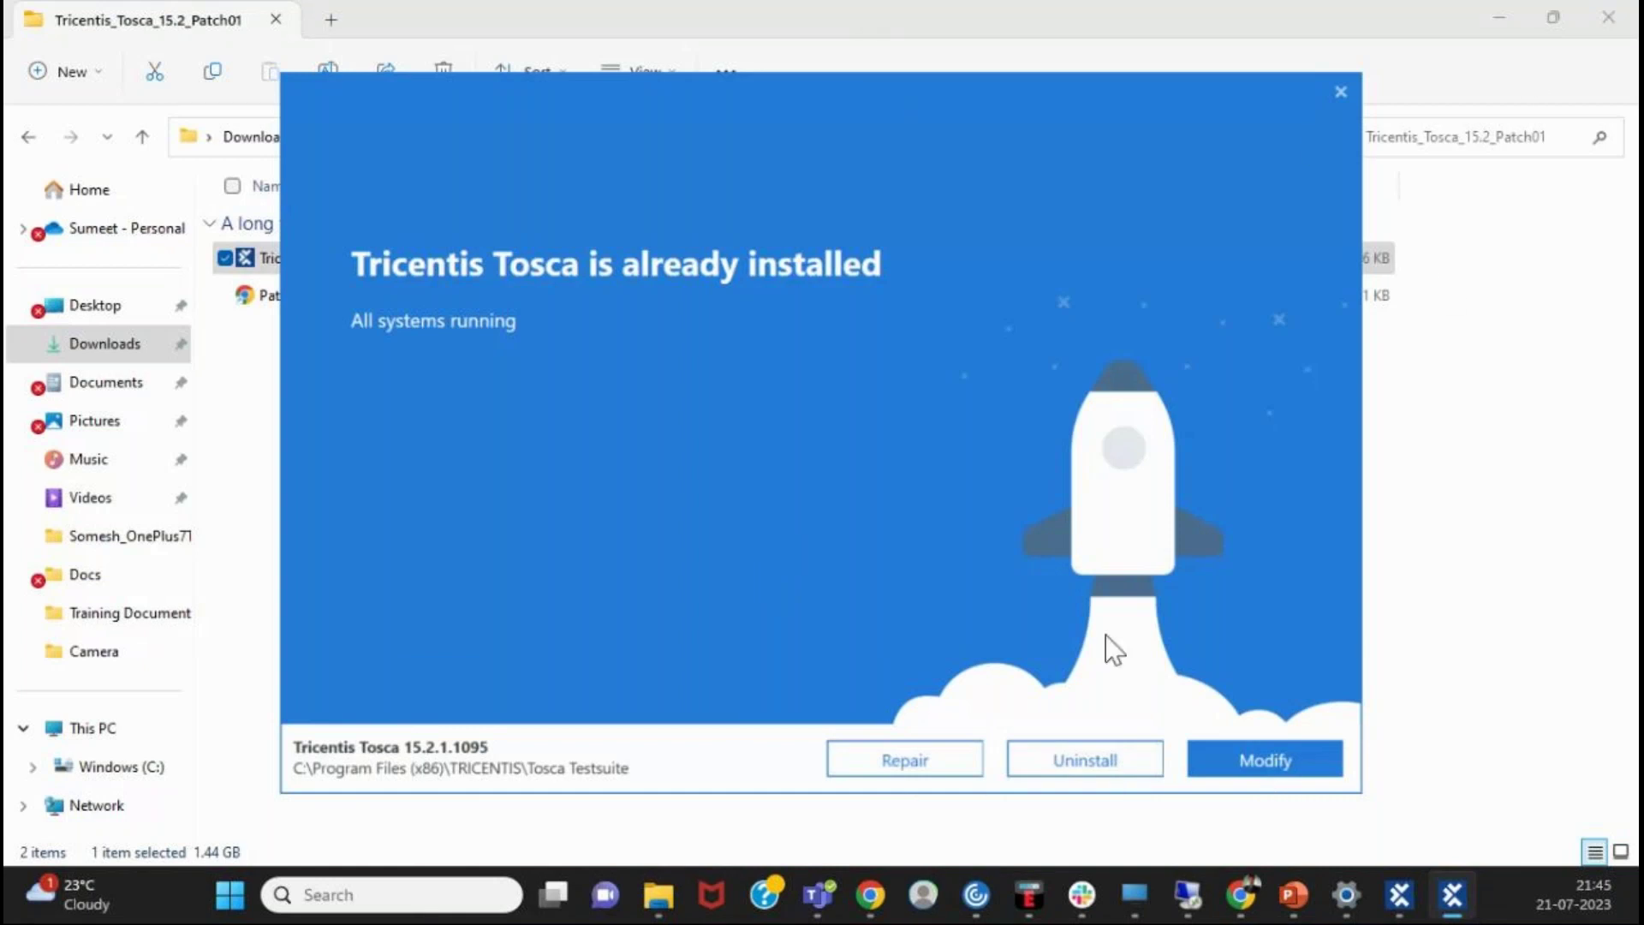
- Note the Tosca 15.2.1.1095 already-installed message and switch back toward the Chrome manual window
left_click(882, 882)
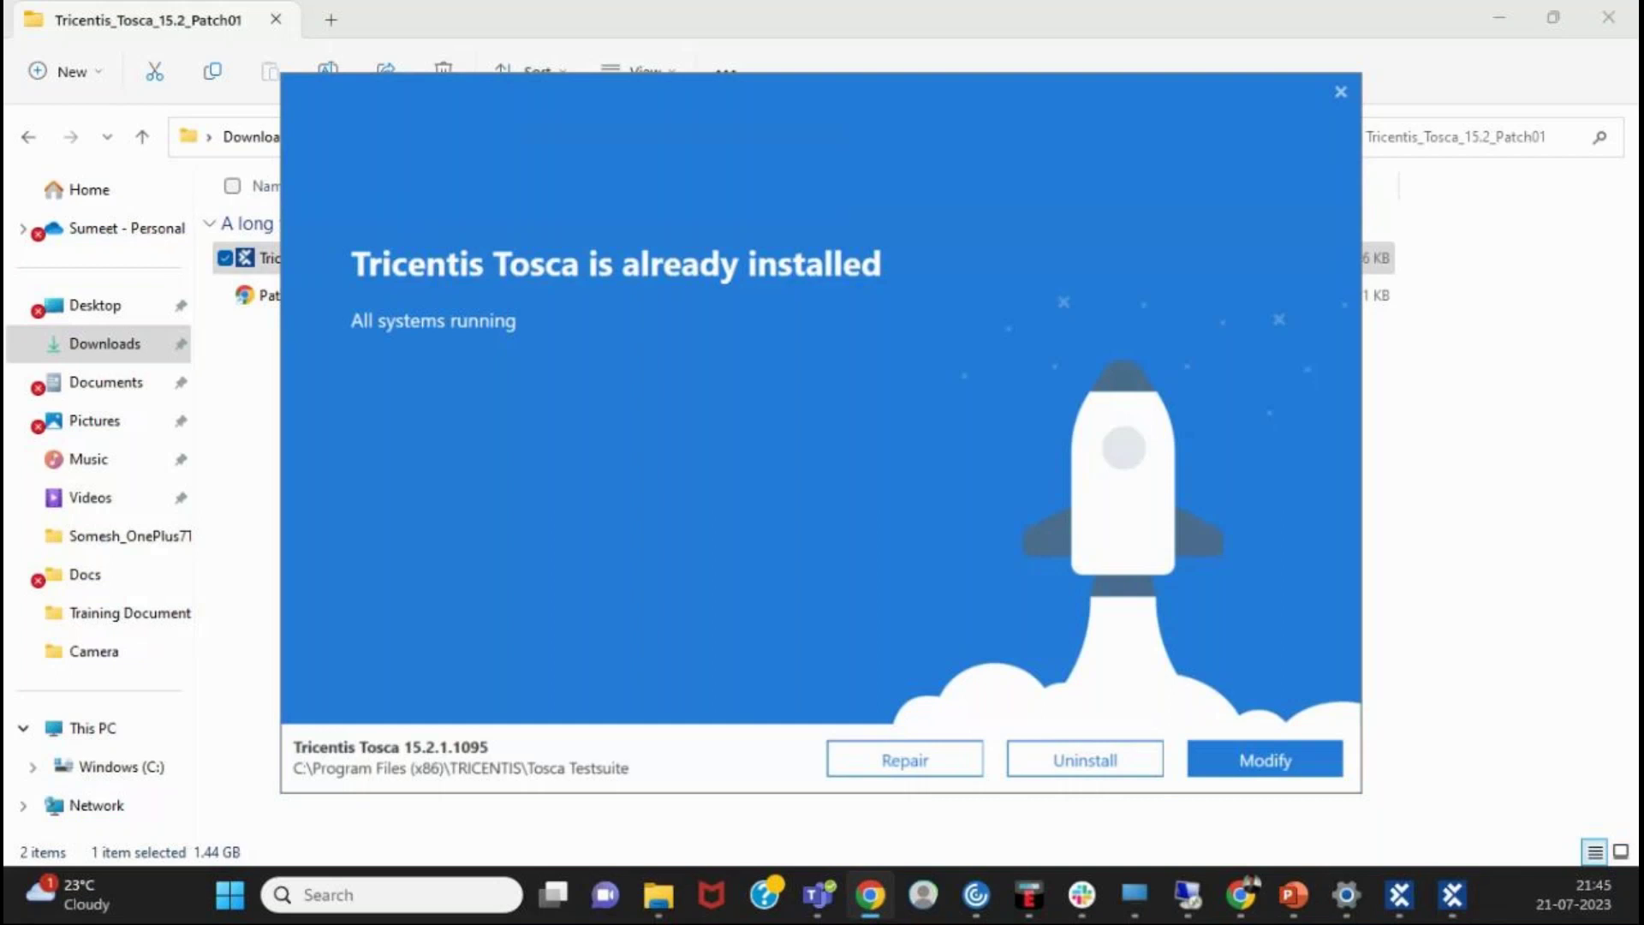
left_click(1241, 895)
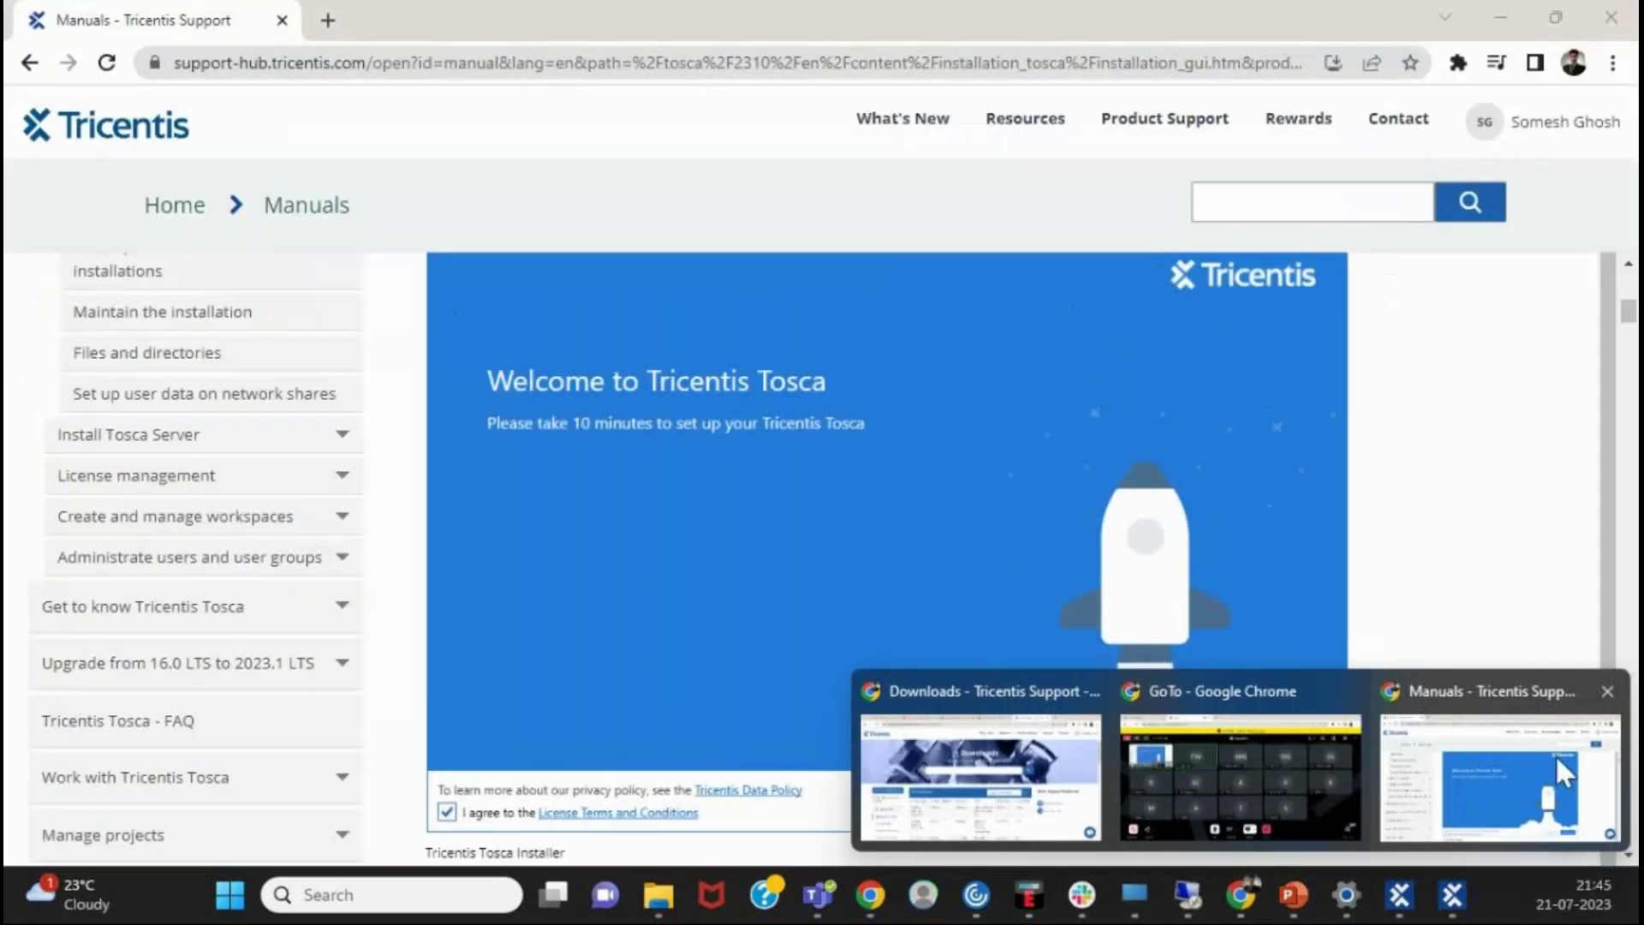
- Return to the Manuals page and scroll to Check prerequisites and its Tricentis Tosca Setup screenshot
left_click(1557, 761)
scroll(966, 645, "down", 1)
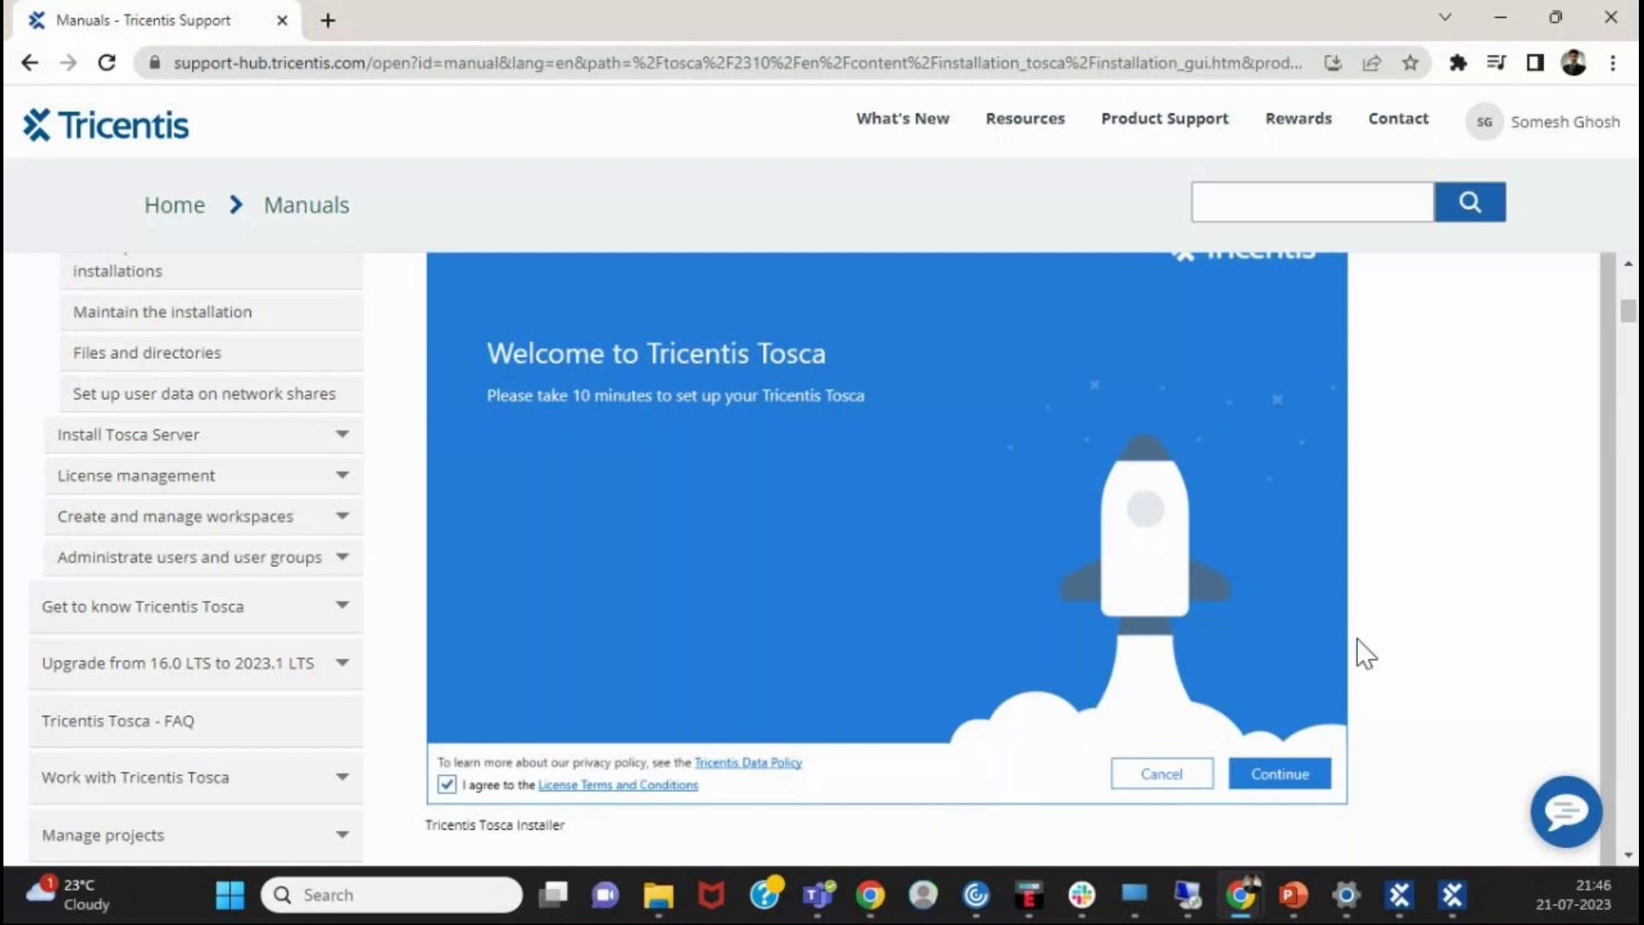
scroll(1366, 655, "down", 5)
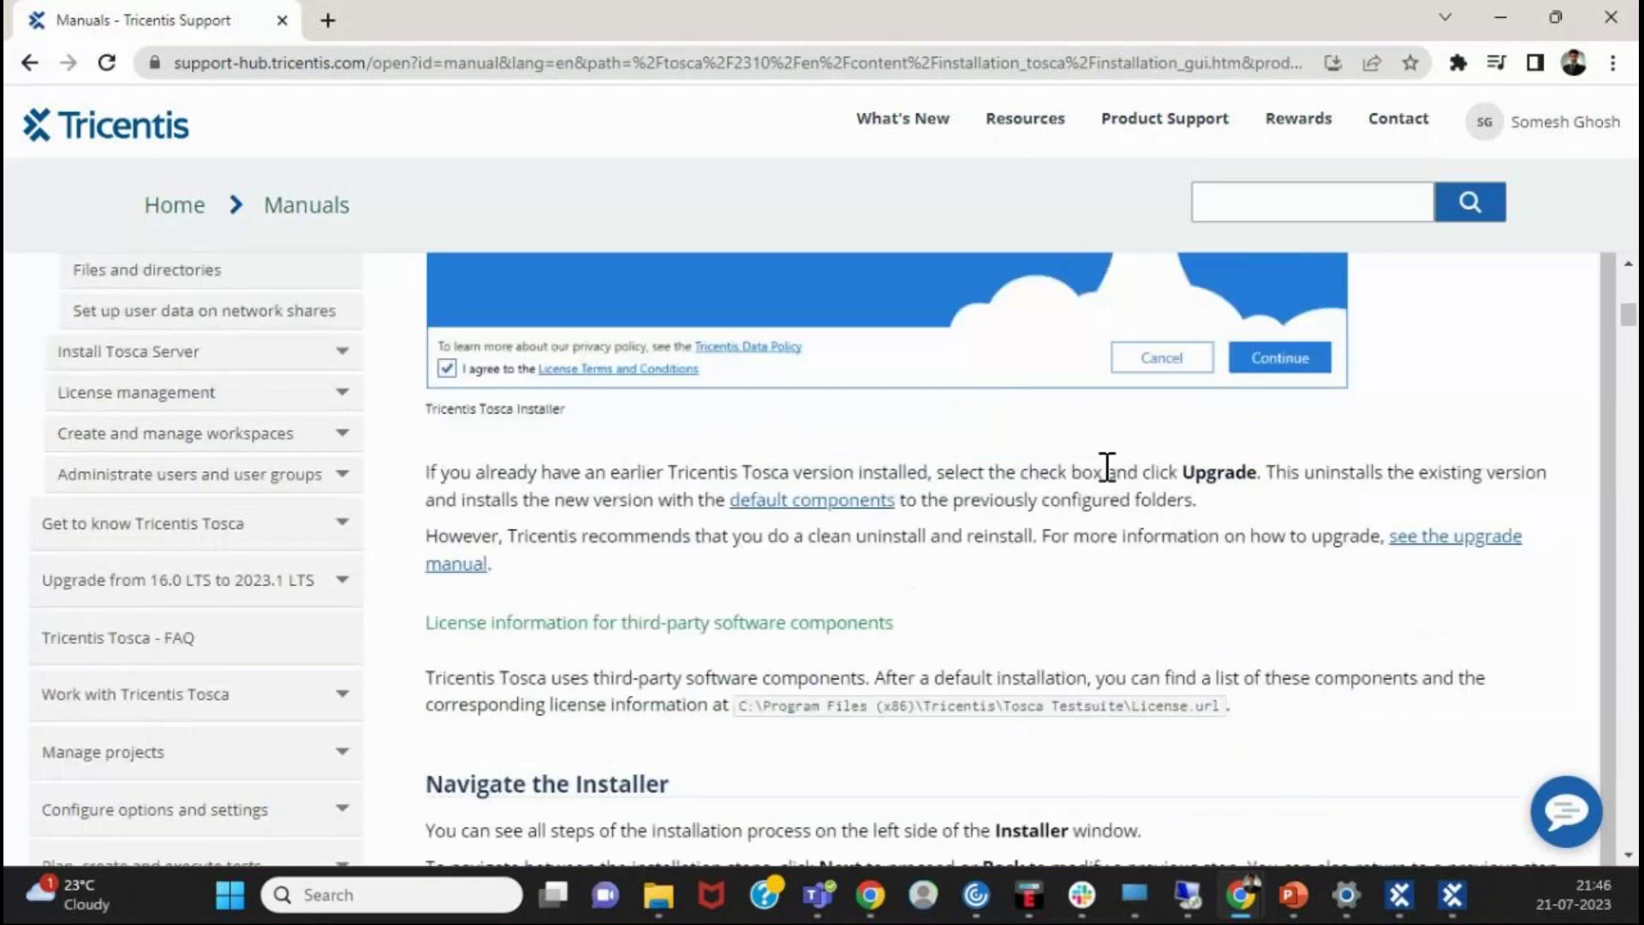
scroll(1108, 466, "down", 9)
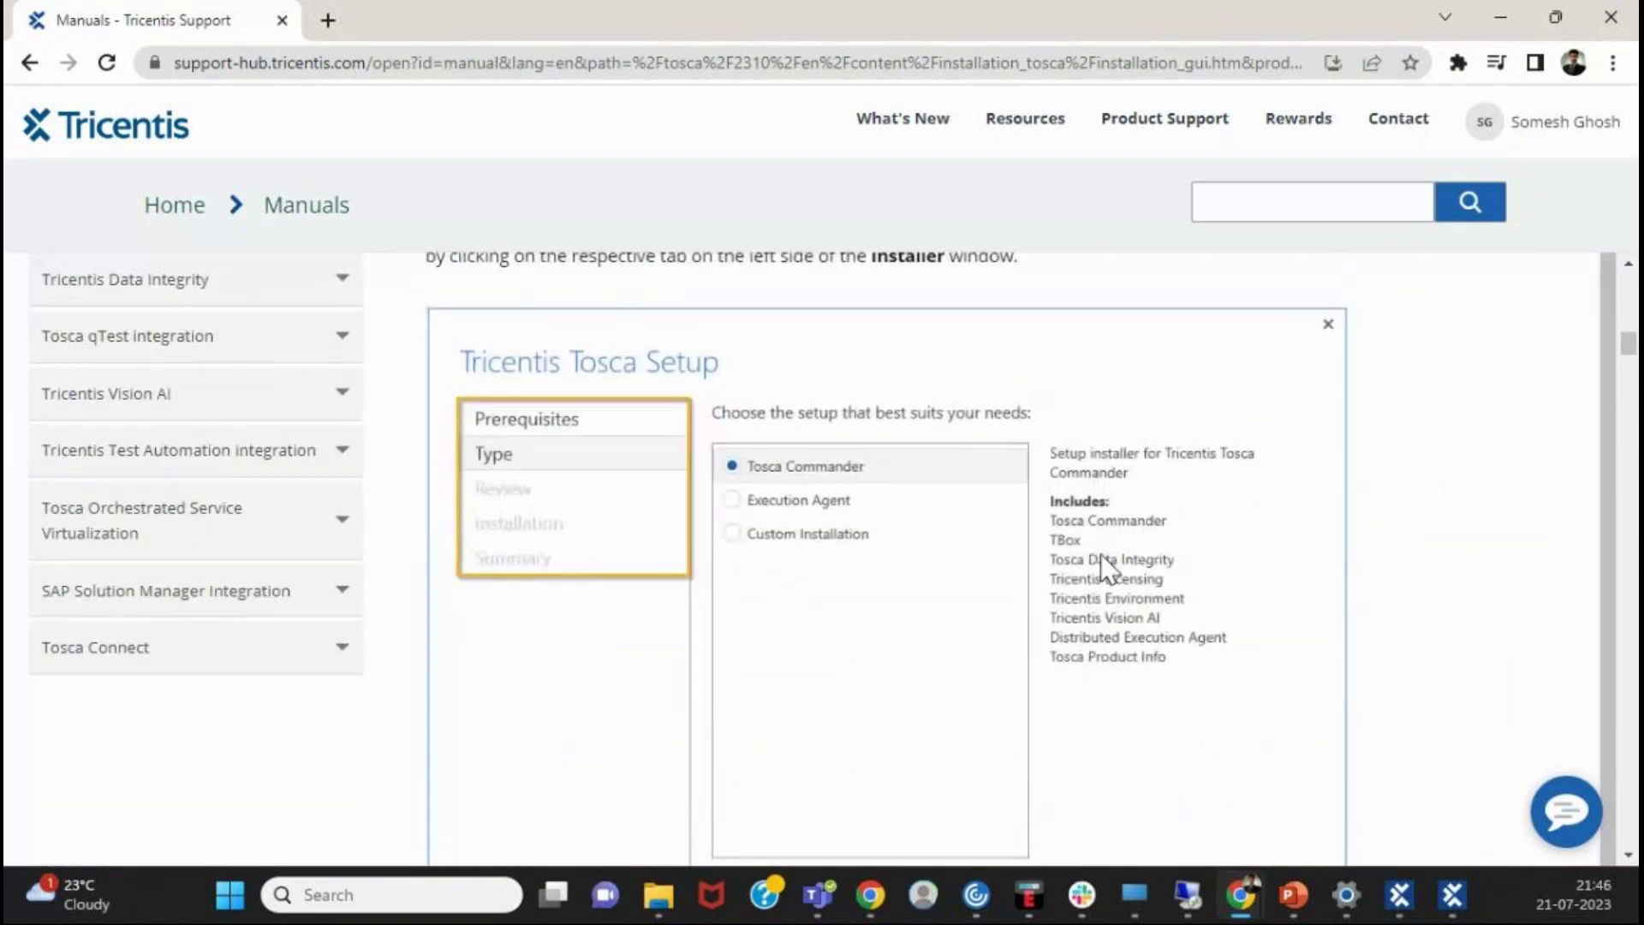
scroll(1102, 554, "down", 1)
scroll(1102, 554, "up", 1)
scroll(1059, 700, "down", 1)
scroll(993, 608, "down", 2)
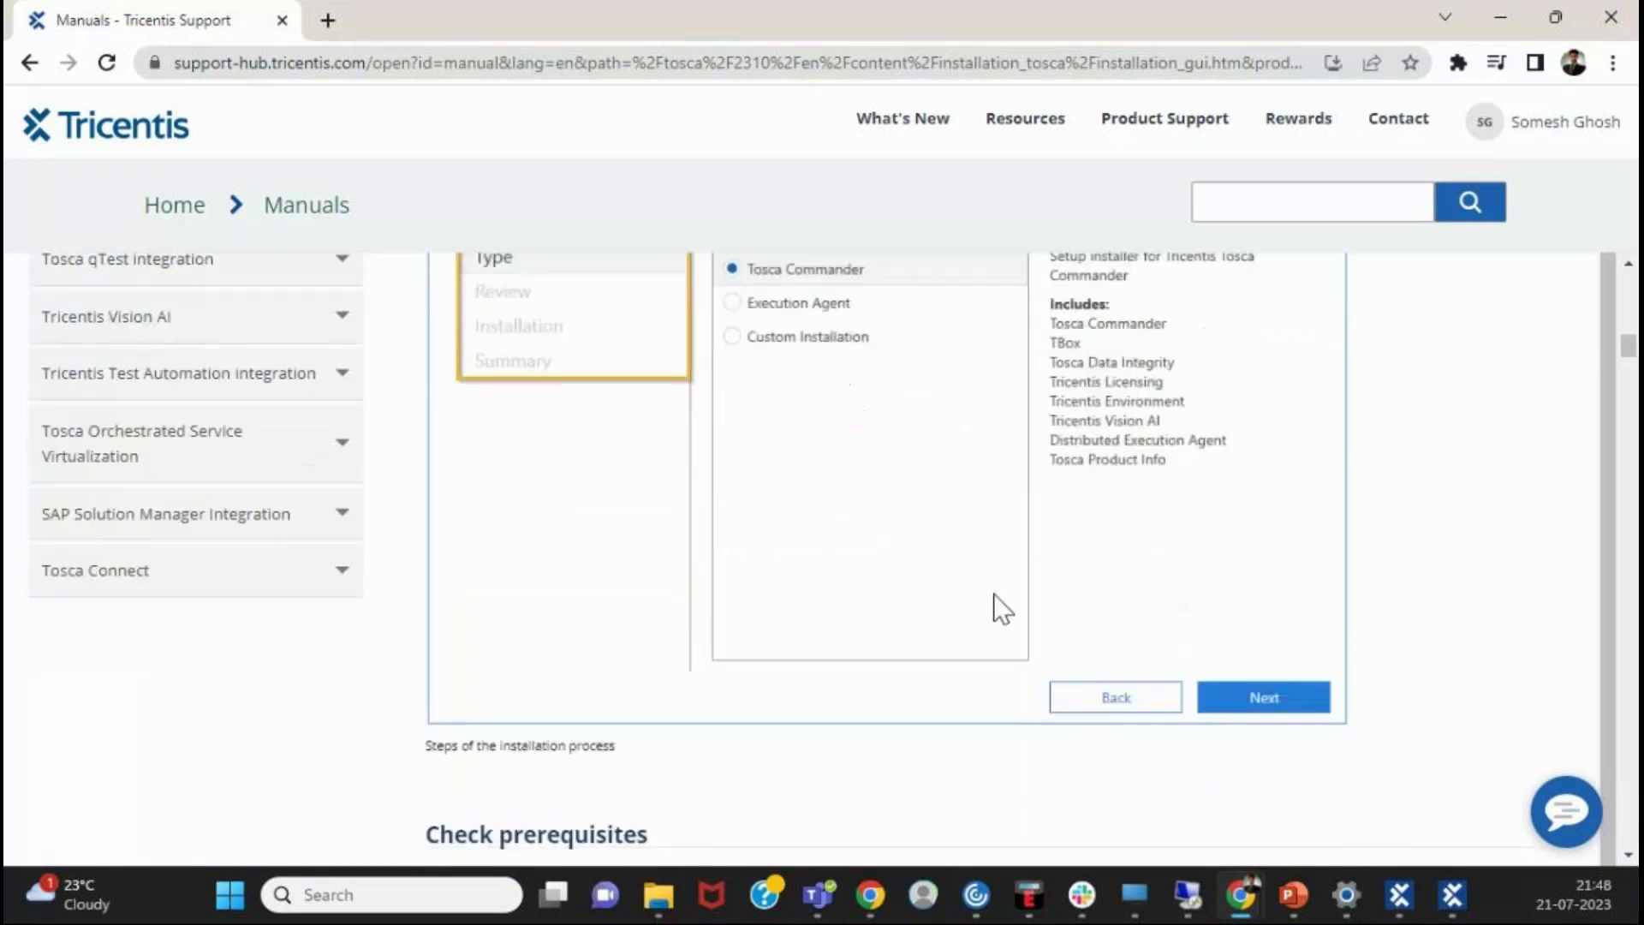
scroll(903, 541, "up", 2)
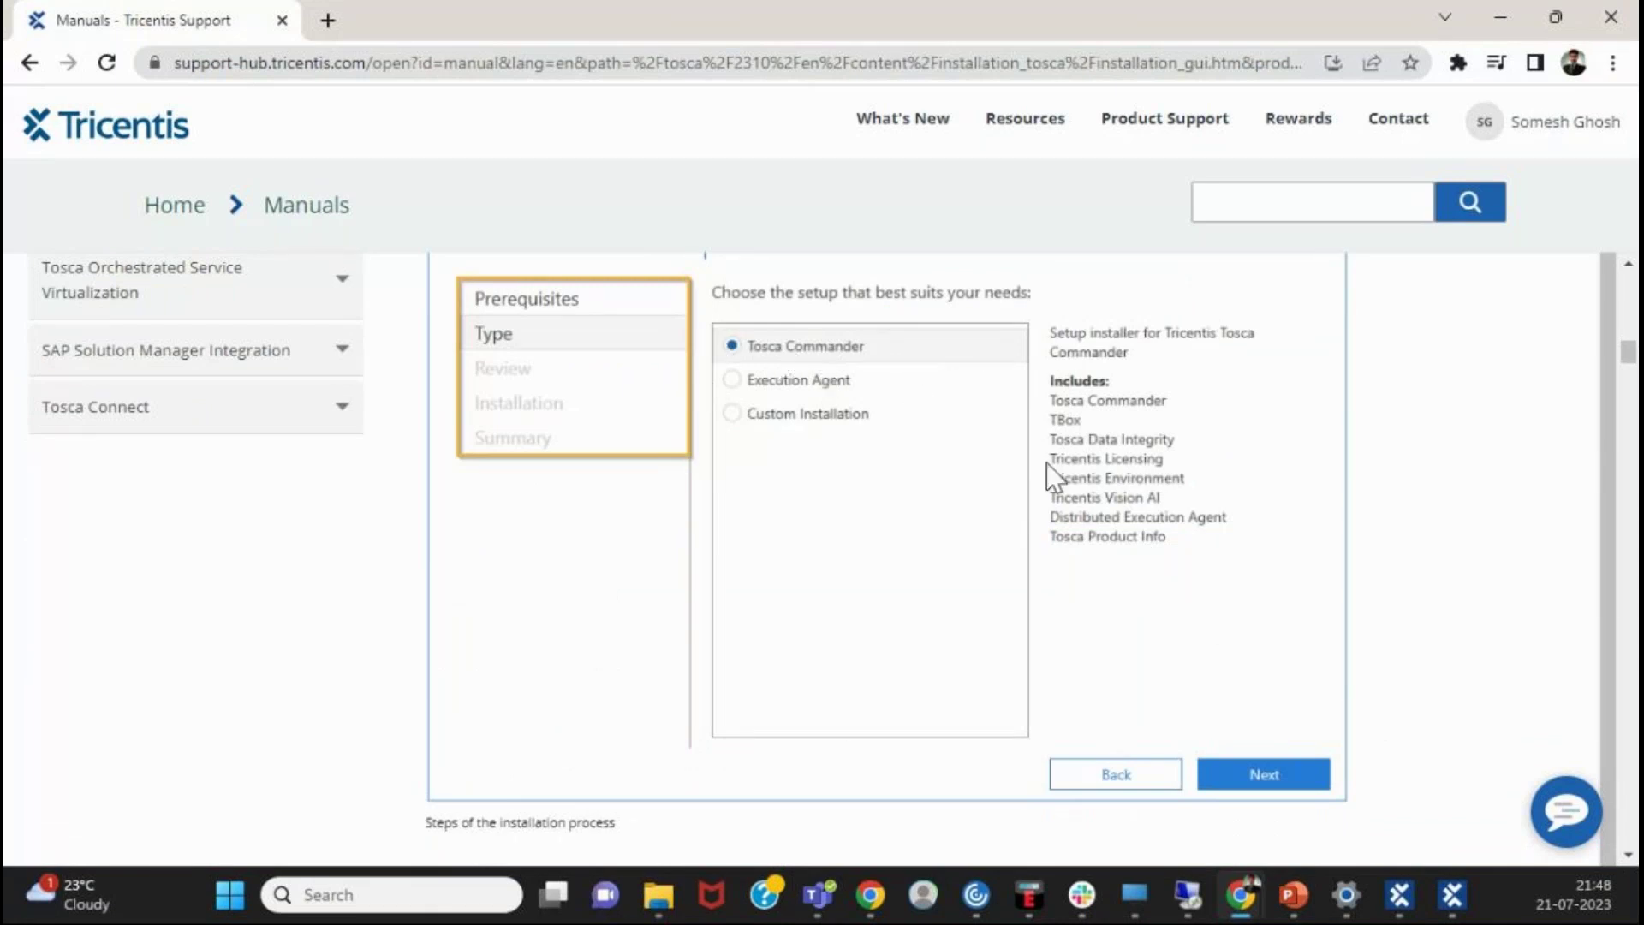
scroll(1071, 514, "down", 2)
- Scroll through the manual's prerequisites screenshot
scroll(588, 540, "down", 5)
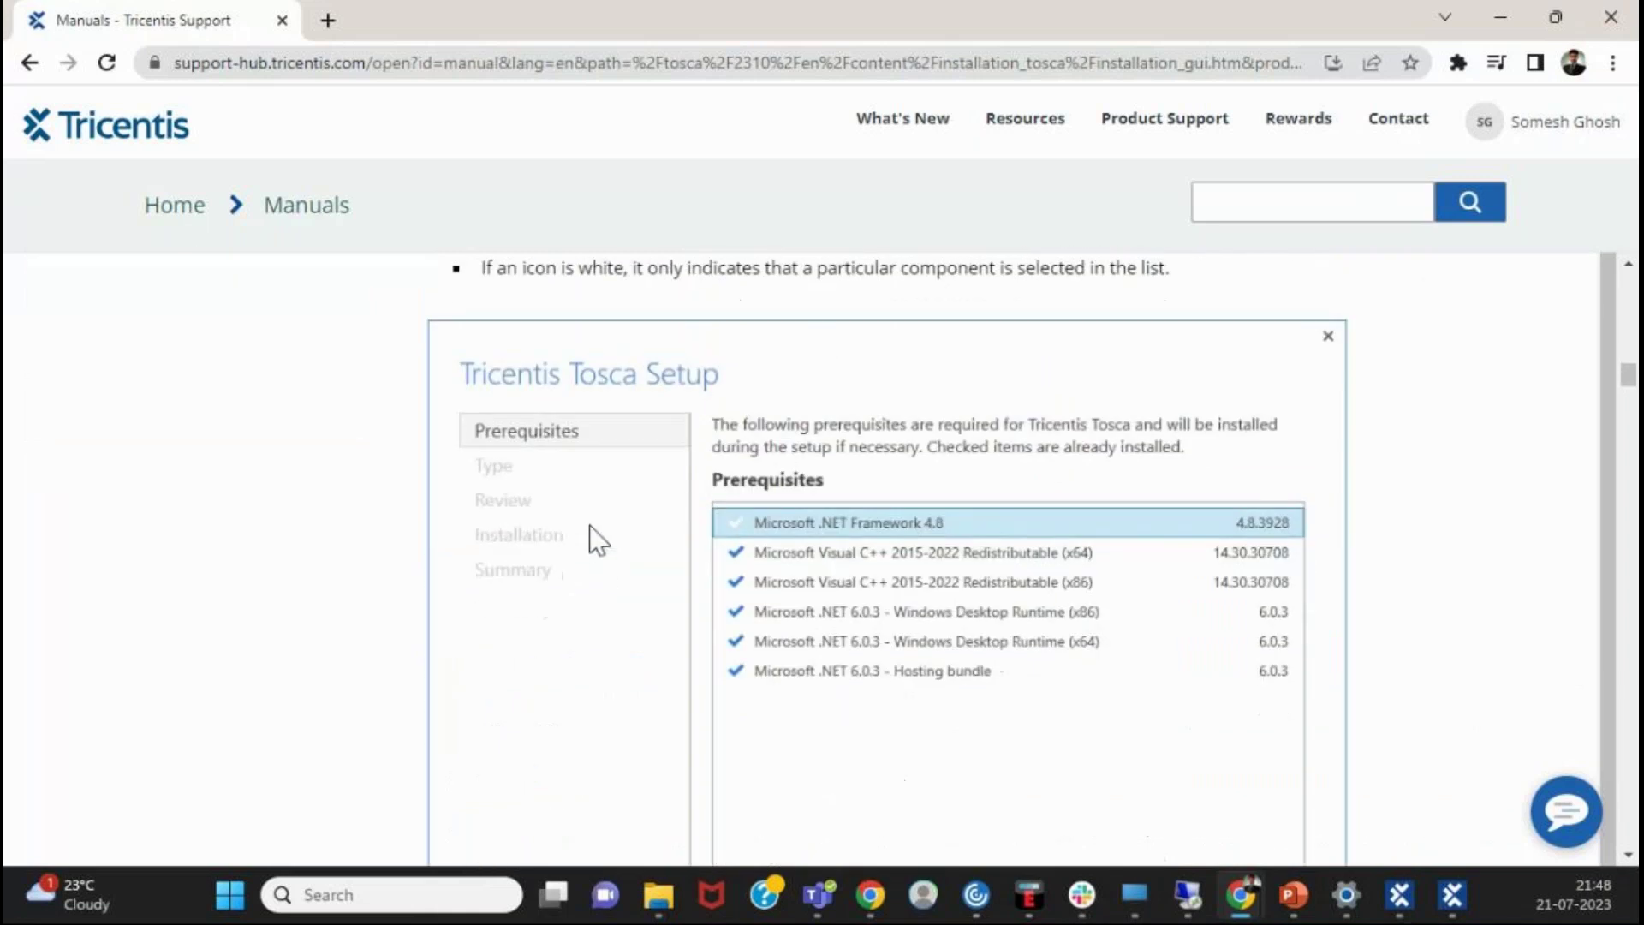
scroll(594, 536, "up", 3)
scroll(598, 537, "down", 3)
scroll(787, 747, "up", 4)
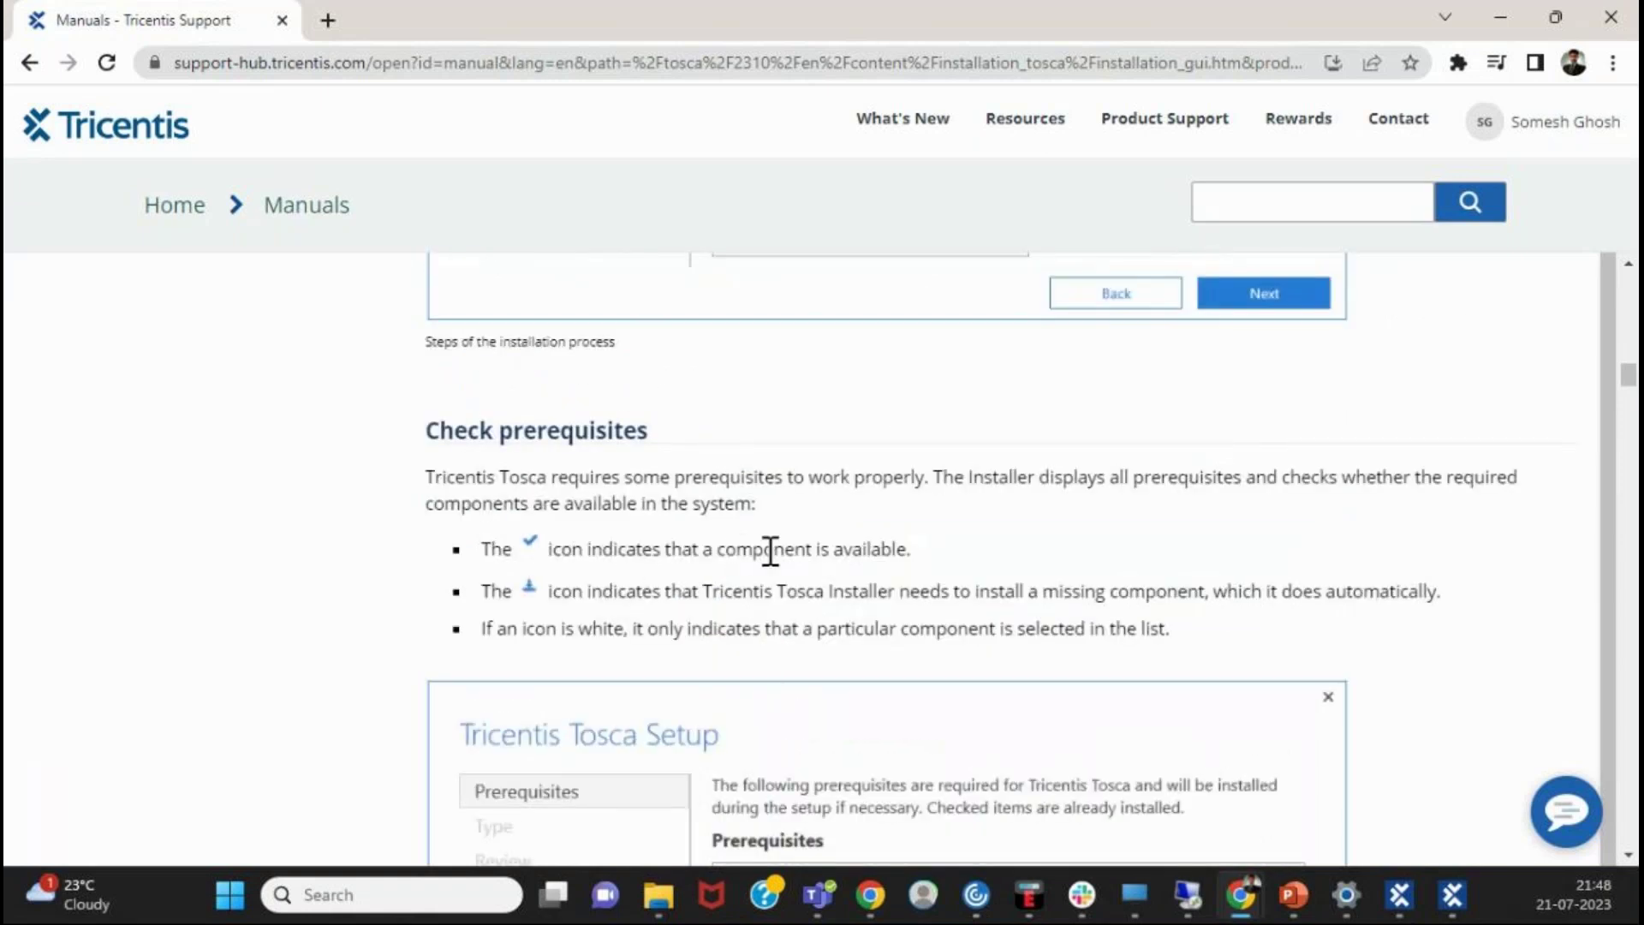
scroll(925, 576, "down", 3)
scroll(746, 720, "up", 3)
scroll(746, 687, "down", 1)
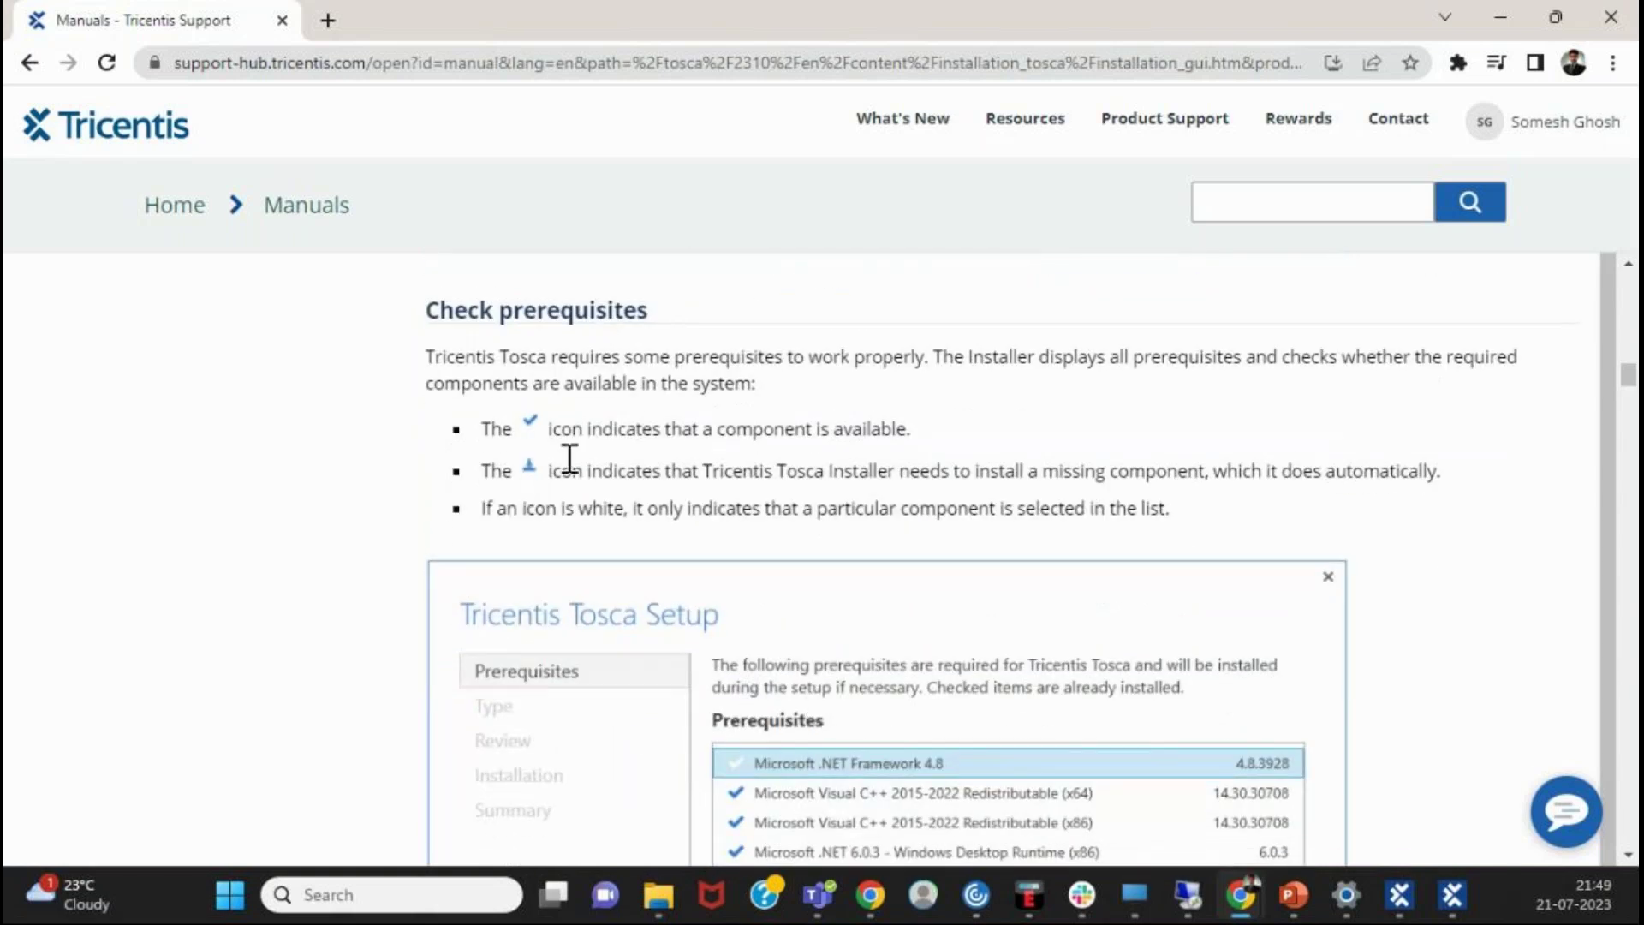
scroll(553, 518, "down", 5)
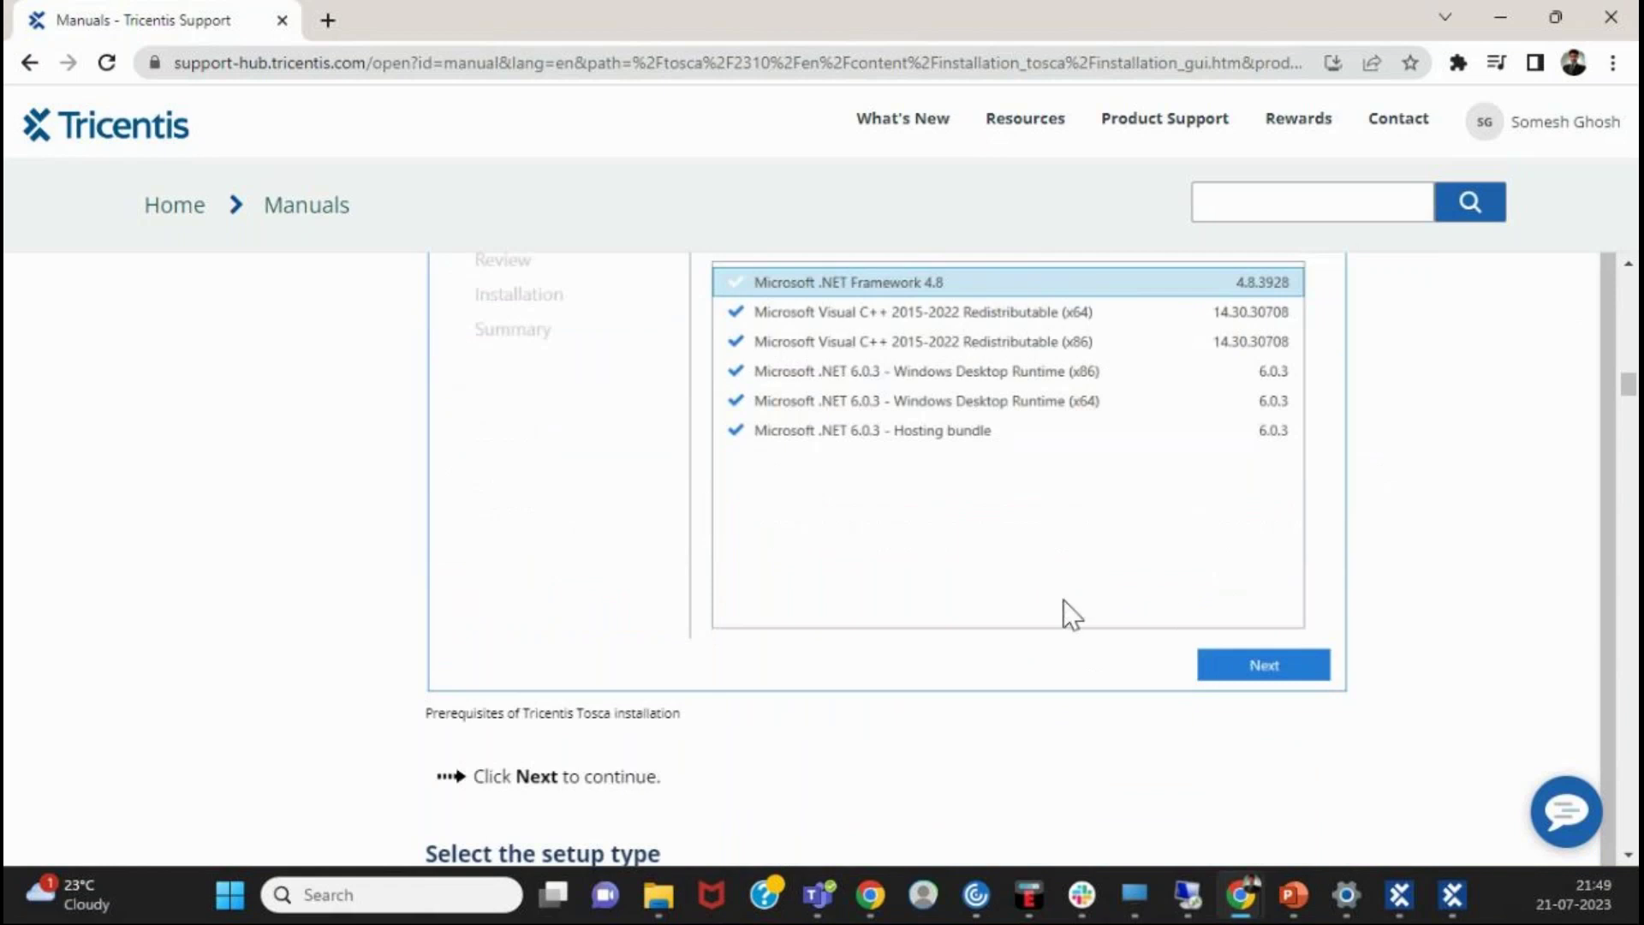
scroll(1272, 691, "up", 3)
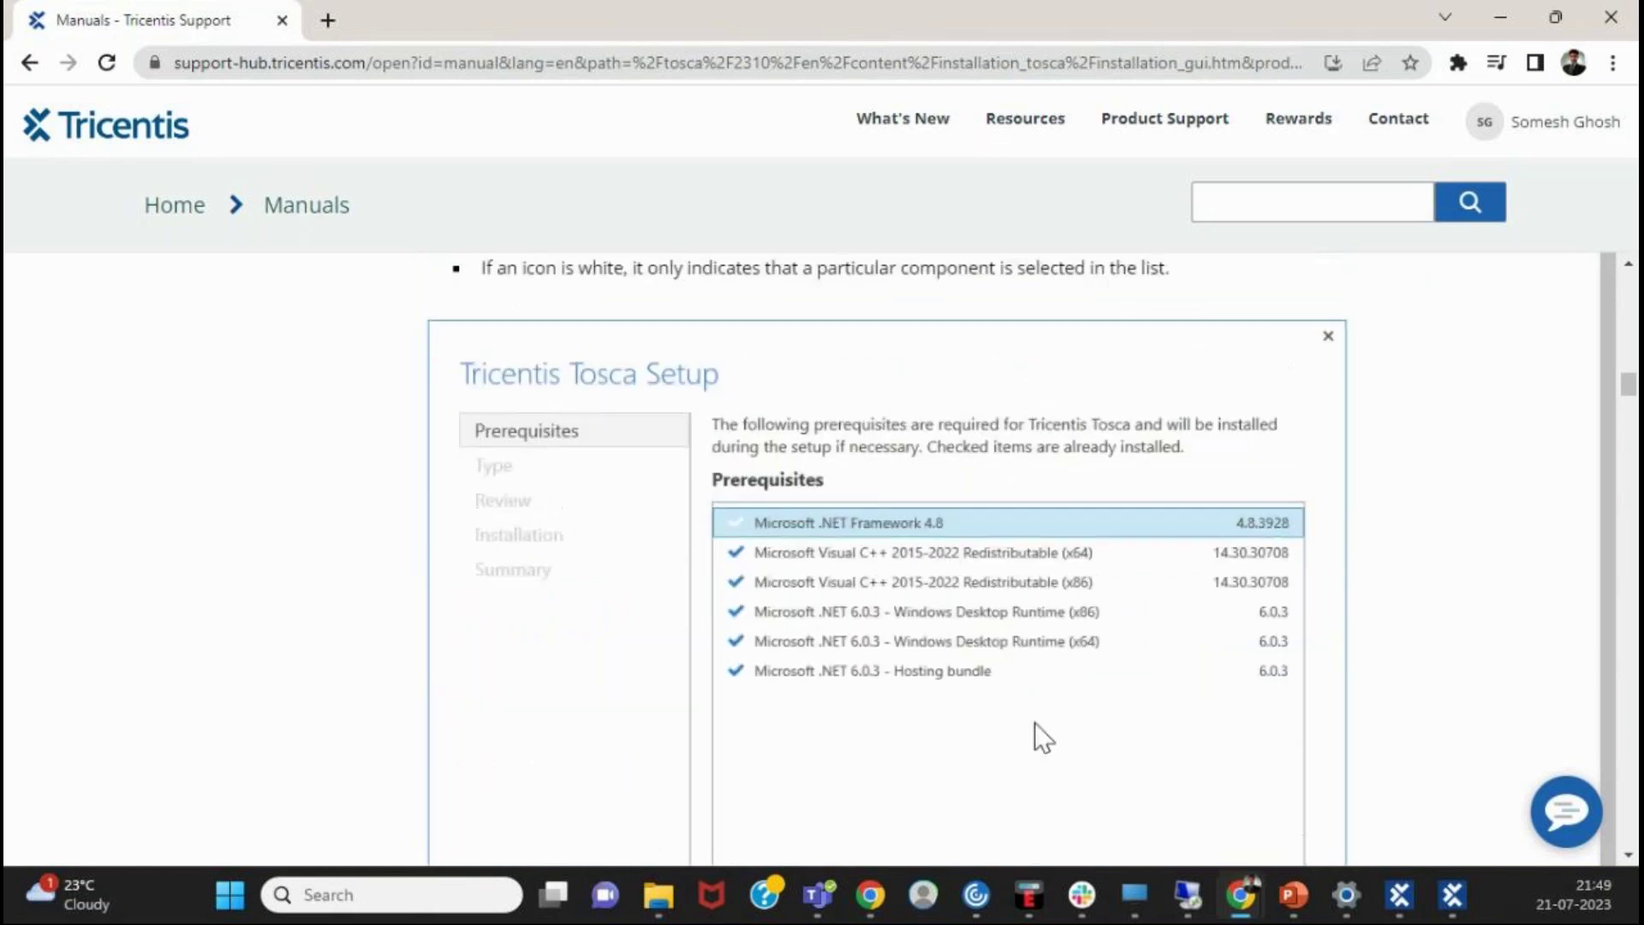
scroll(1075, 612, "down", 3)
scroll(1062, 577, "up", 1)
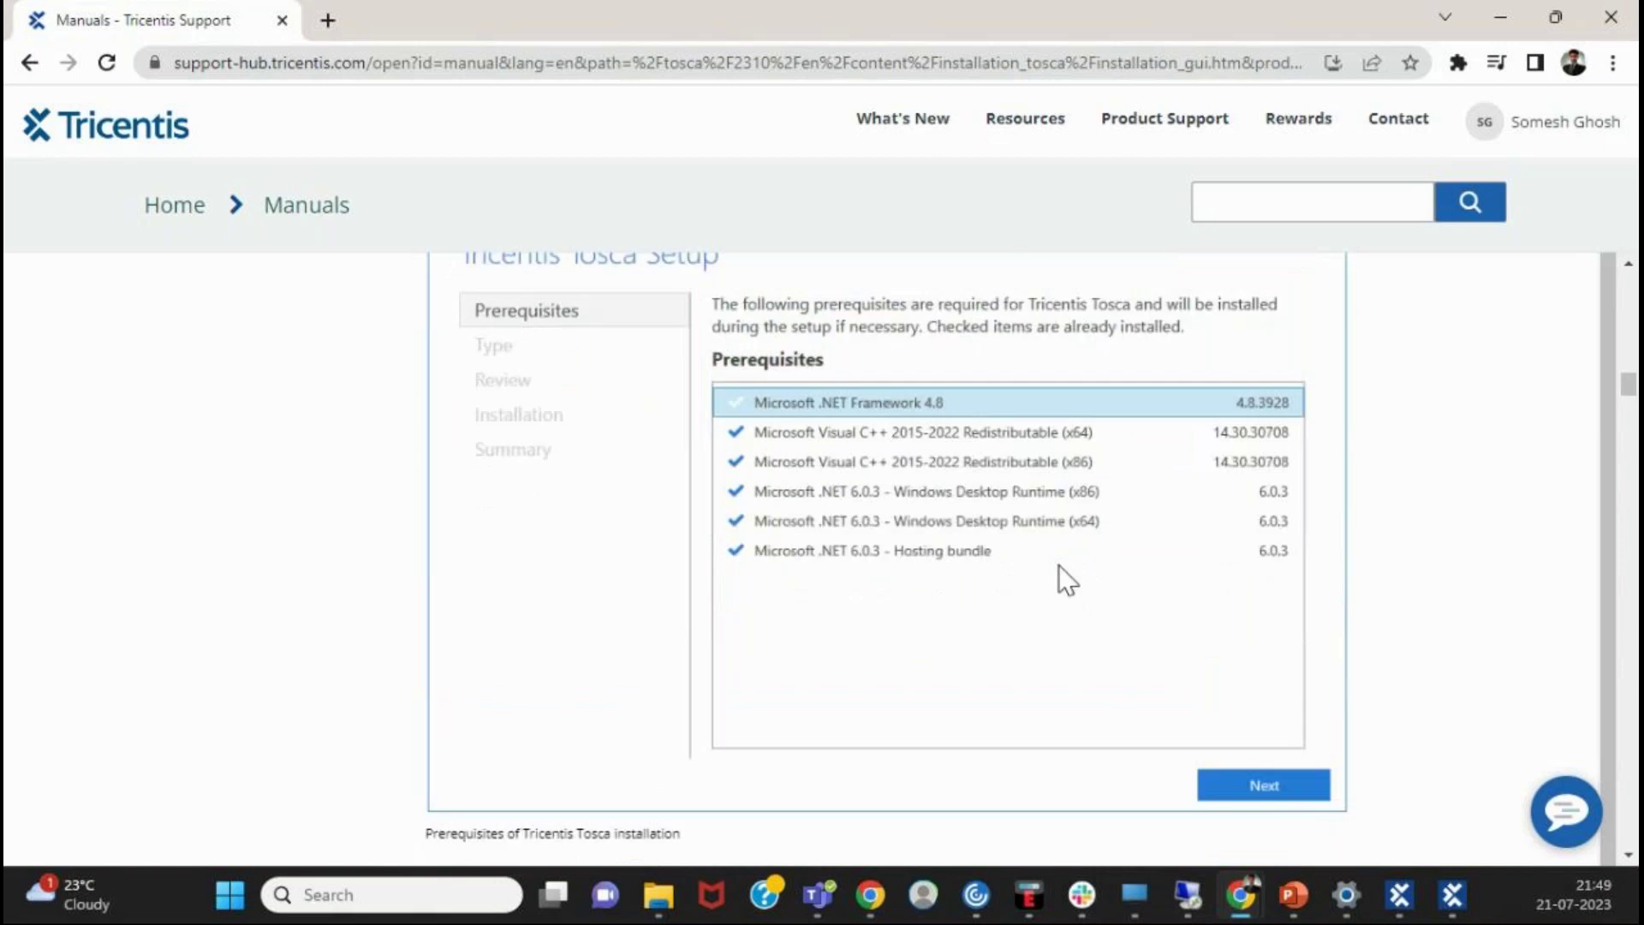
scroll(1062, 570, "up", 1)
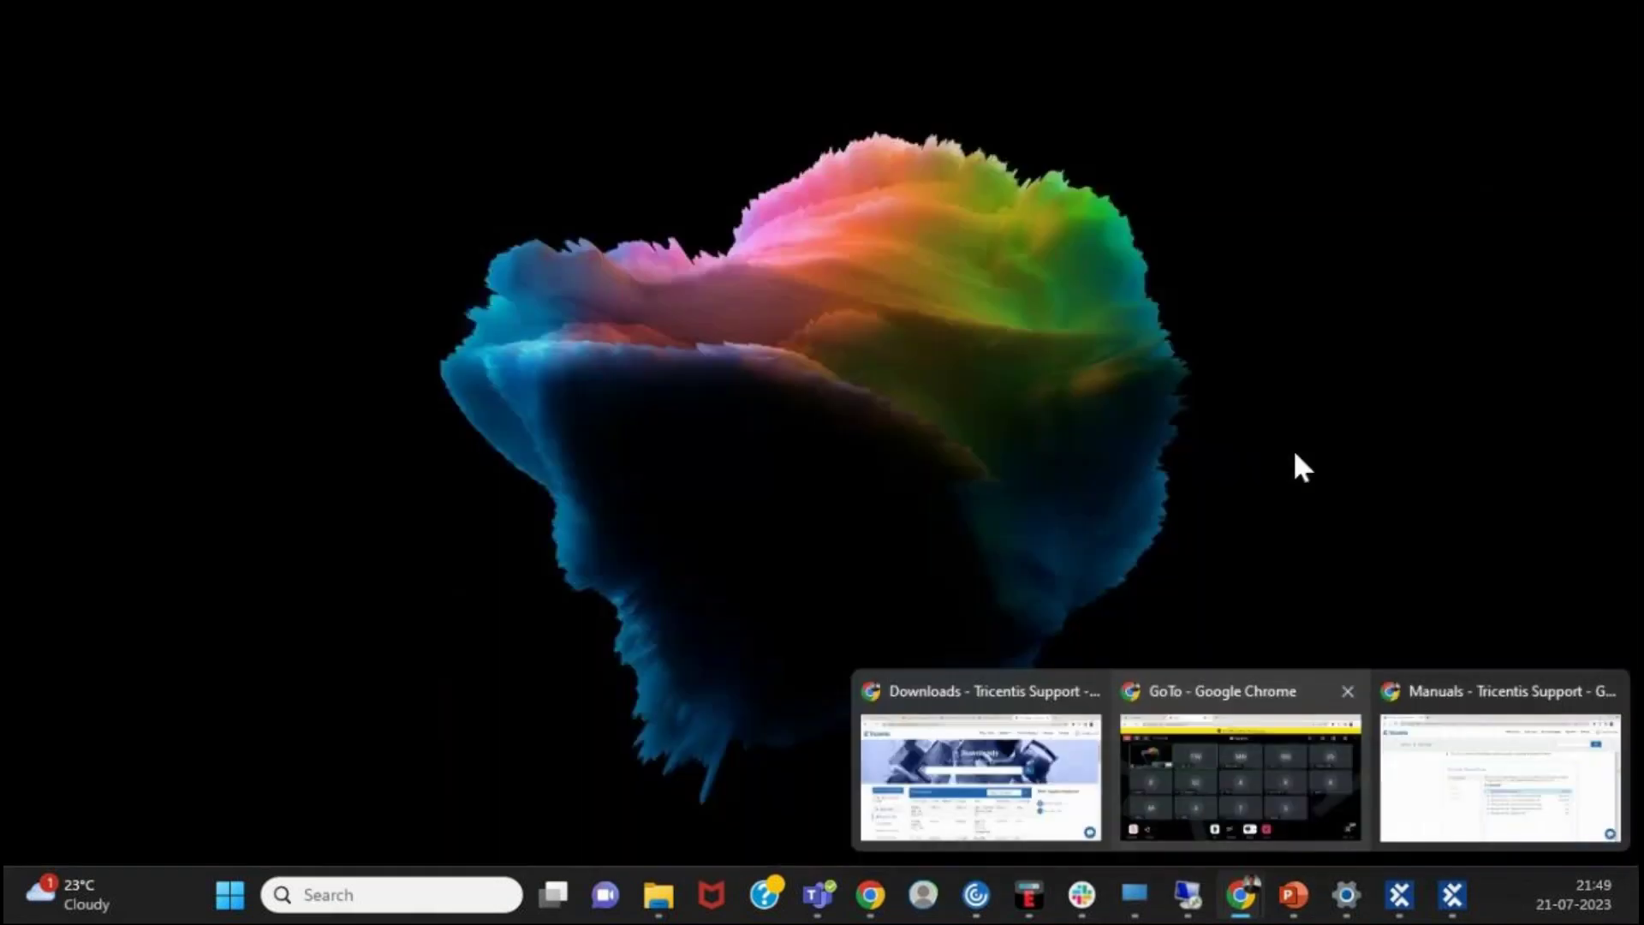
mouse_move(1165, 150)
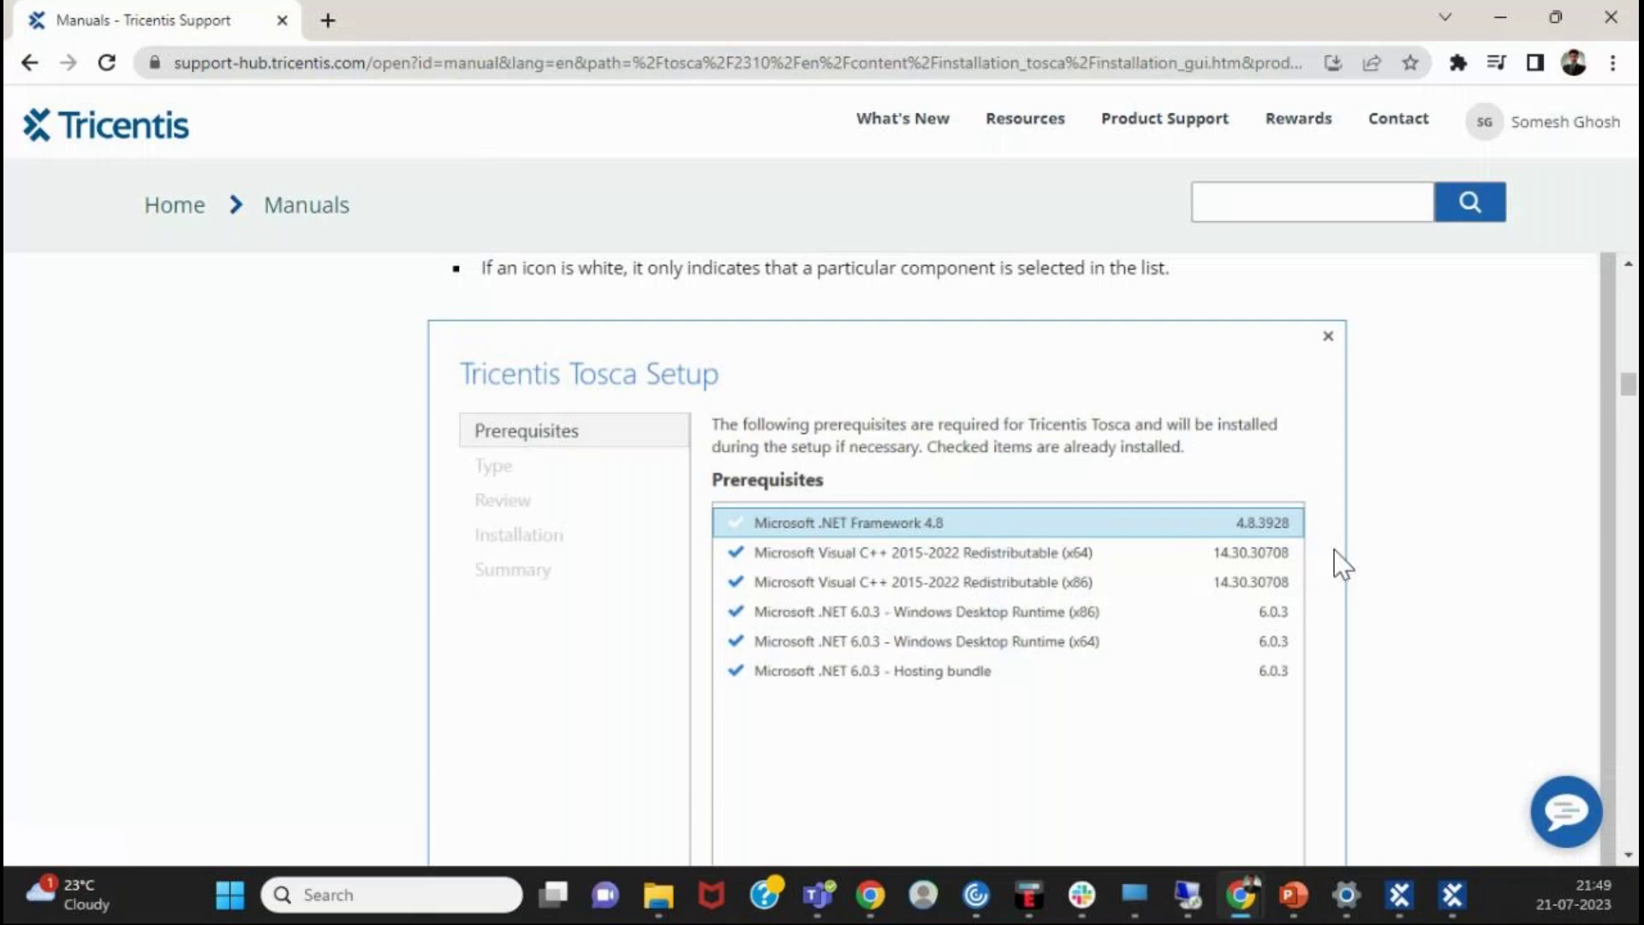
scroll(1341, 561, "down", 1)
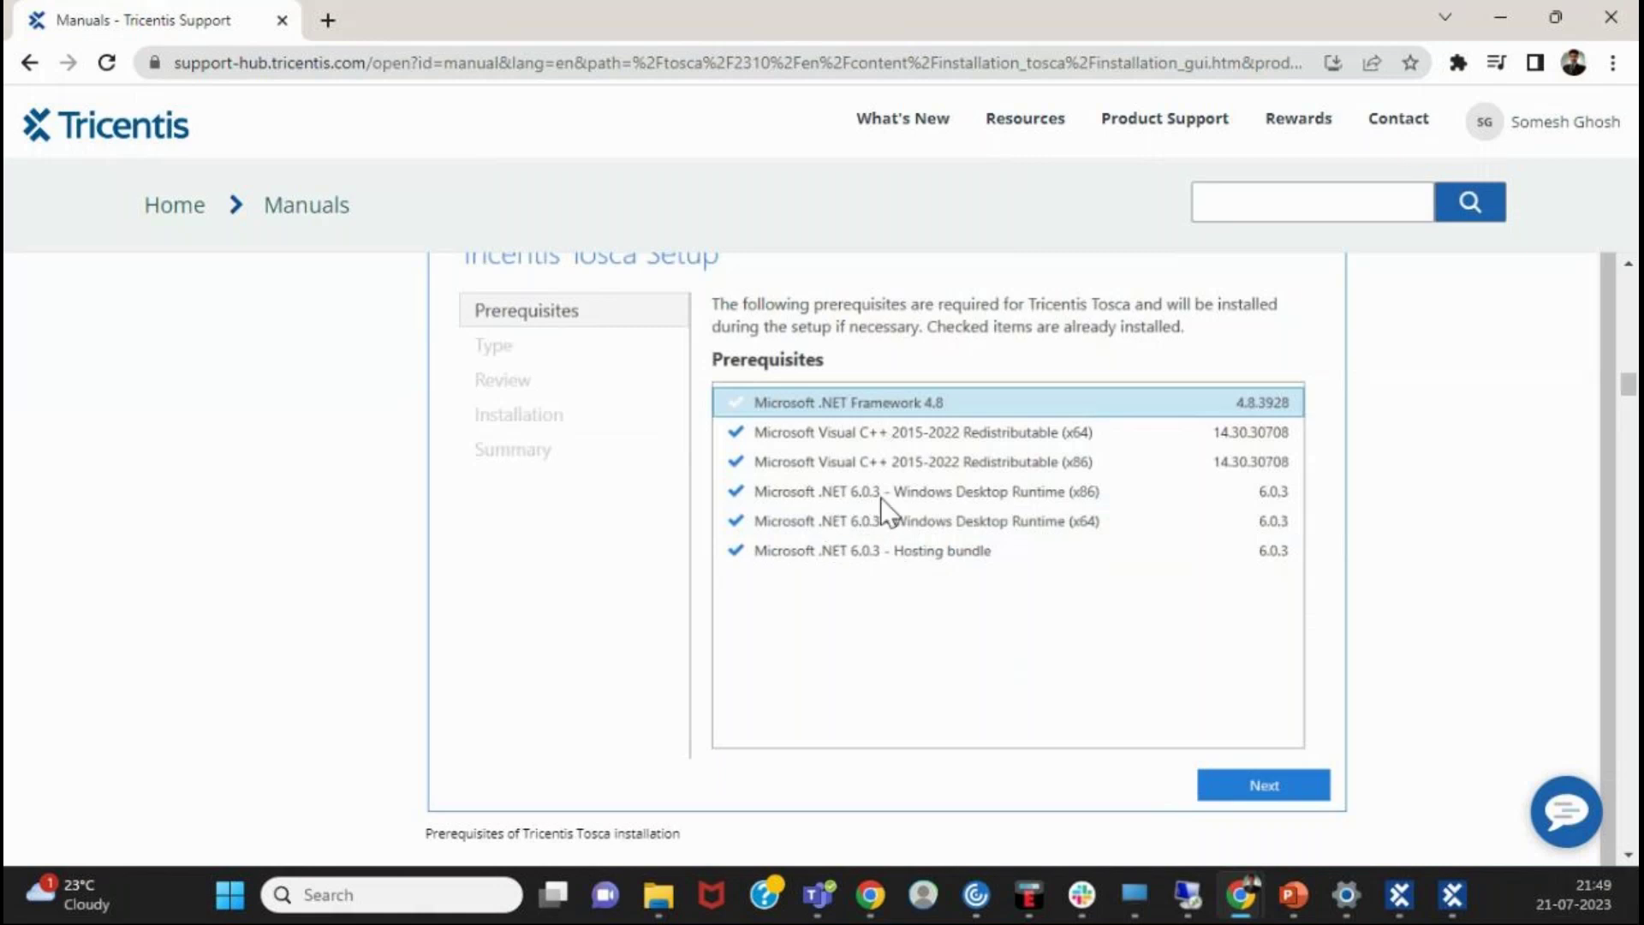
- Scroll down to the 'Select the setup type' screenshot and its upgrade note
scroll(886, 490, "down", 2)
scroll(886, 485, "up", 1)
scroll(886, 486, "down", 1)
scroll(886, 486, "up", 3)
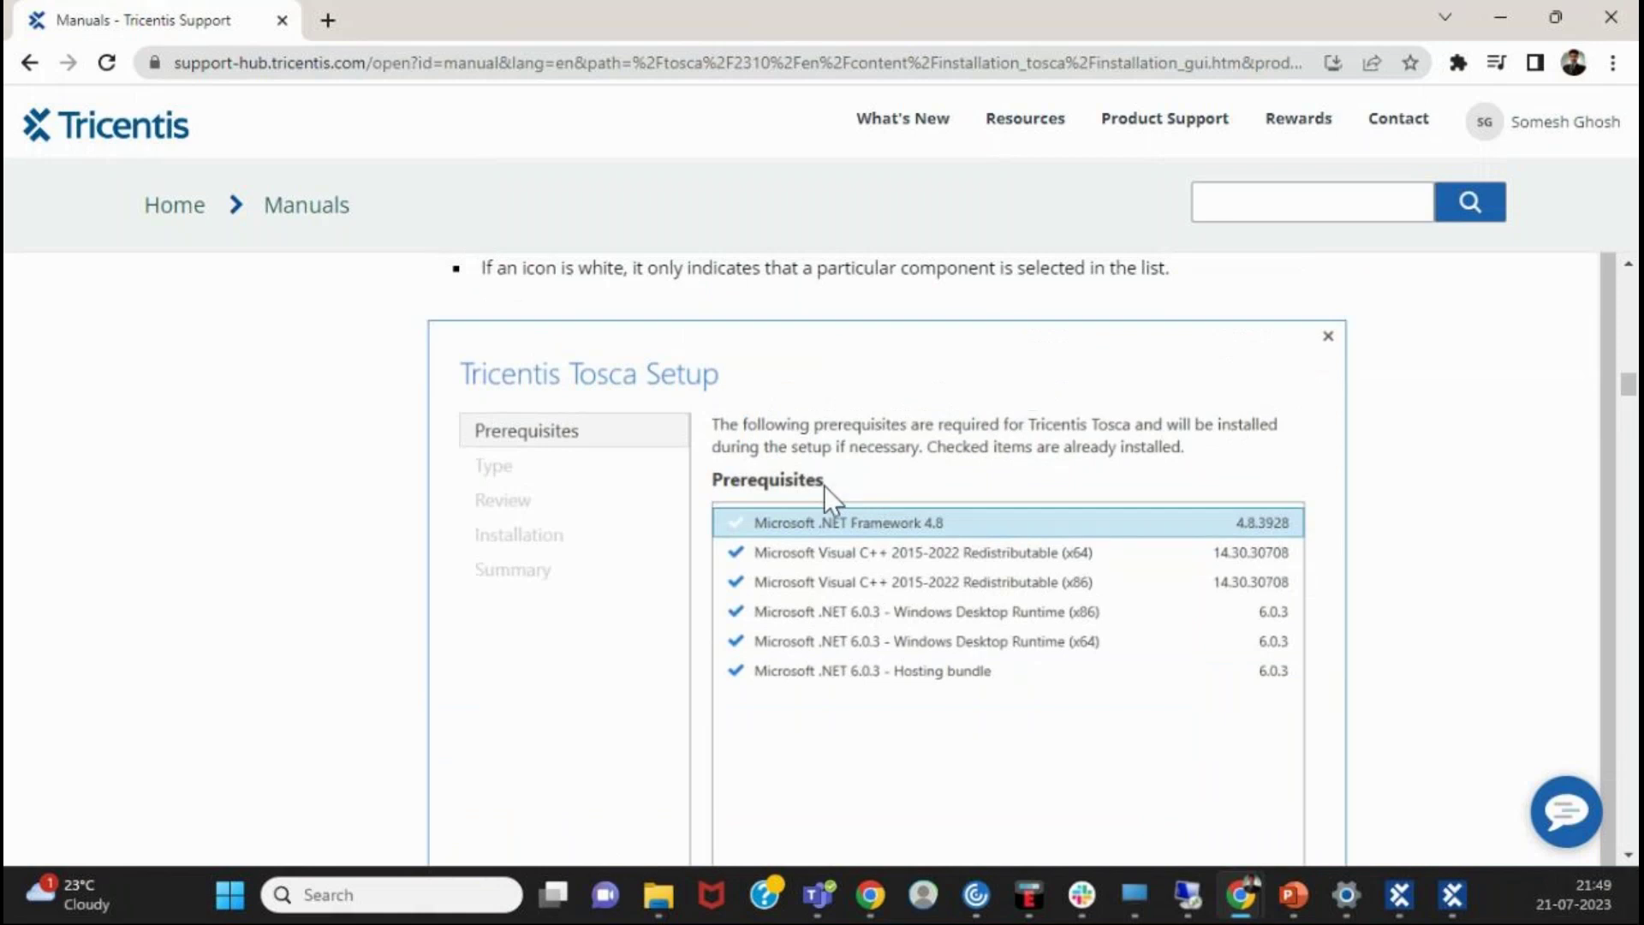
scroll(887, 531, "down", 2)
scroll(887, 537, "up", 3)
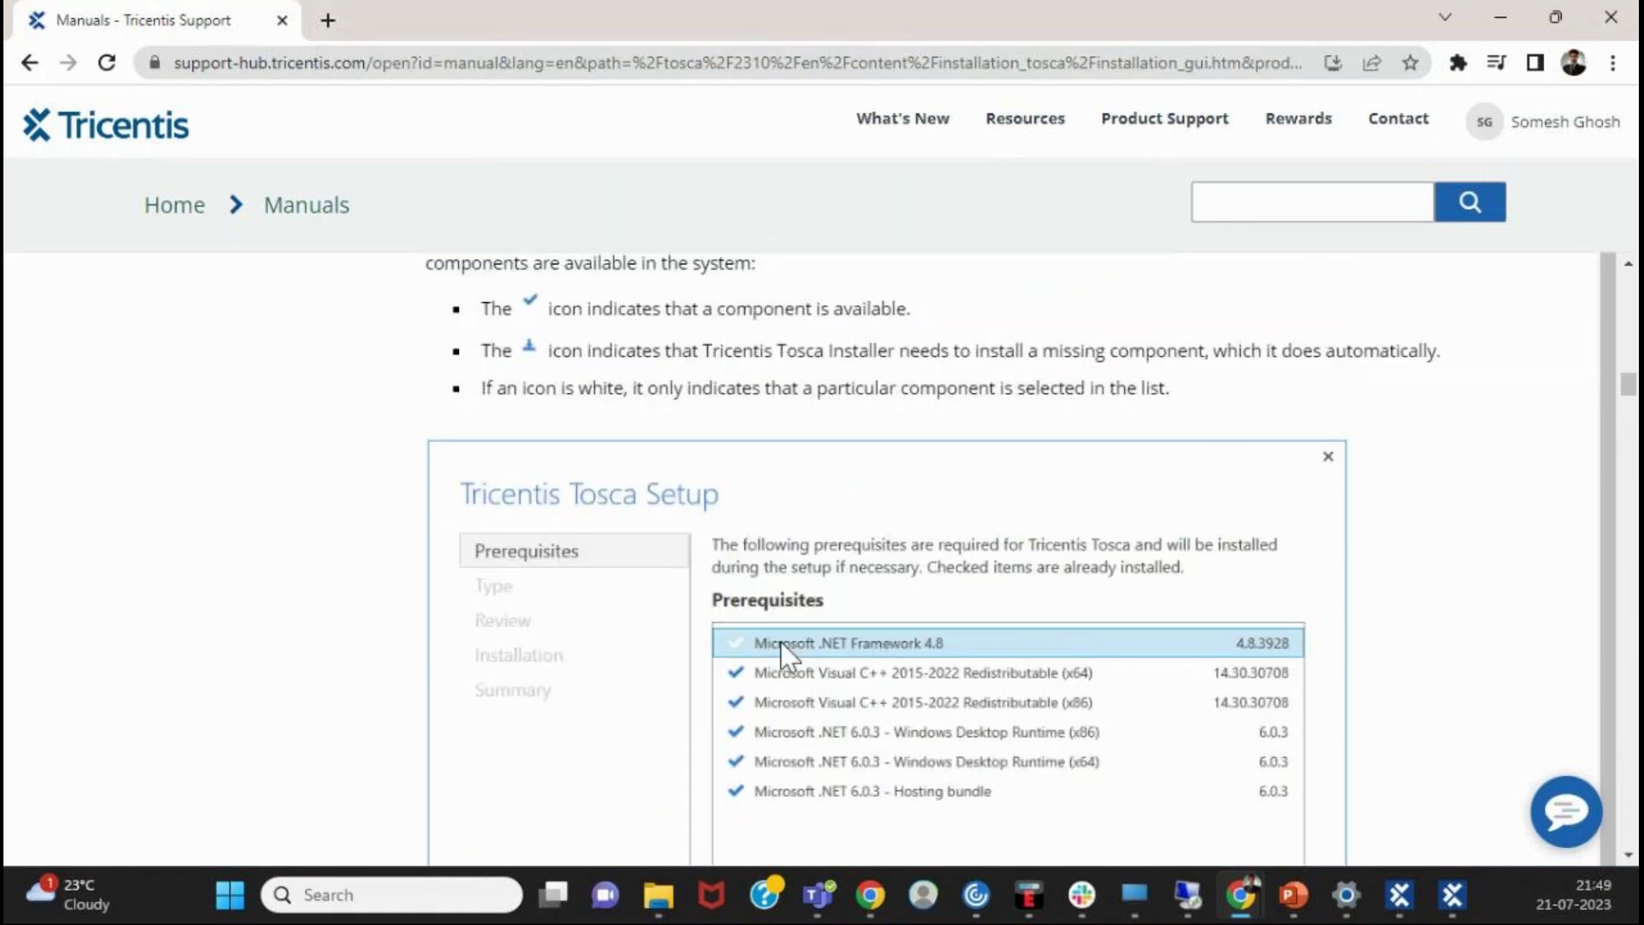
scroll(1024, 686, "down", 1)
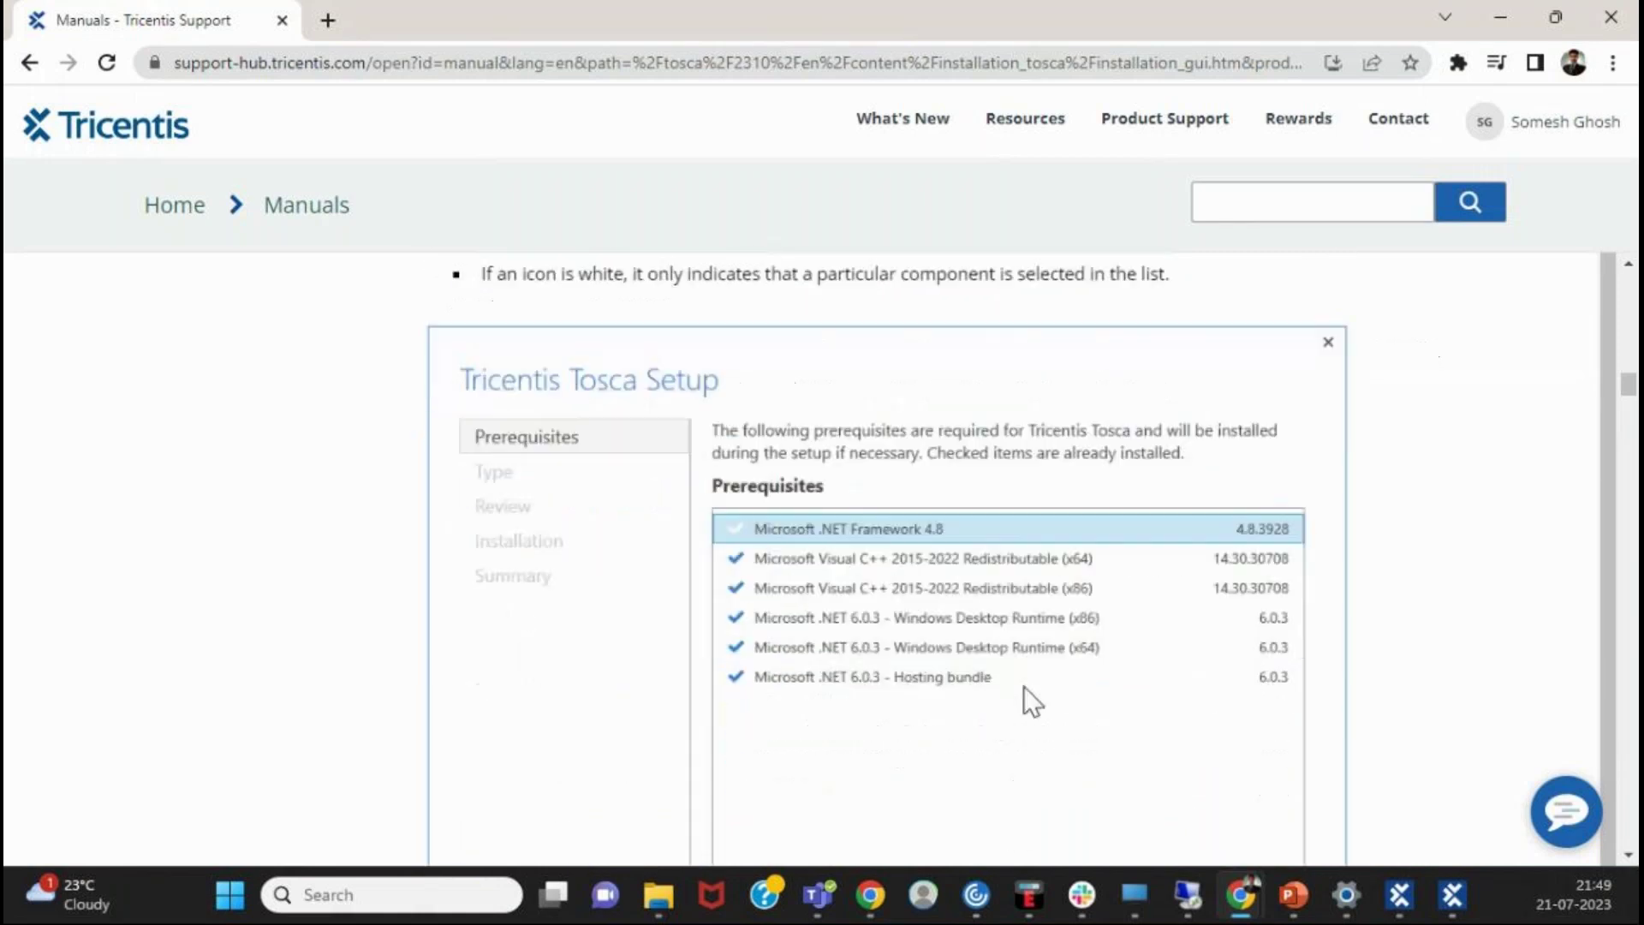
scroll(856, 681, "down", 1)
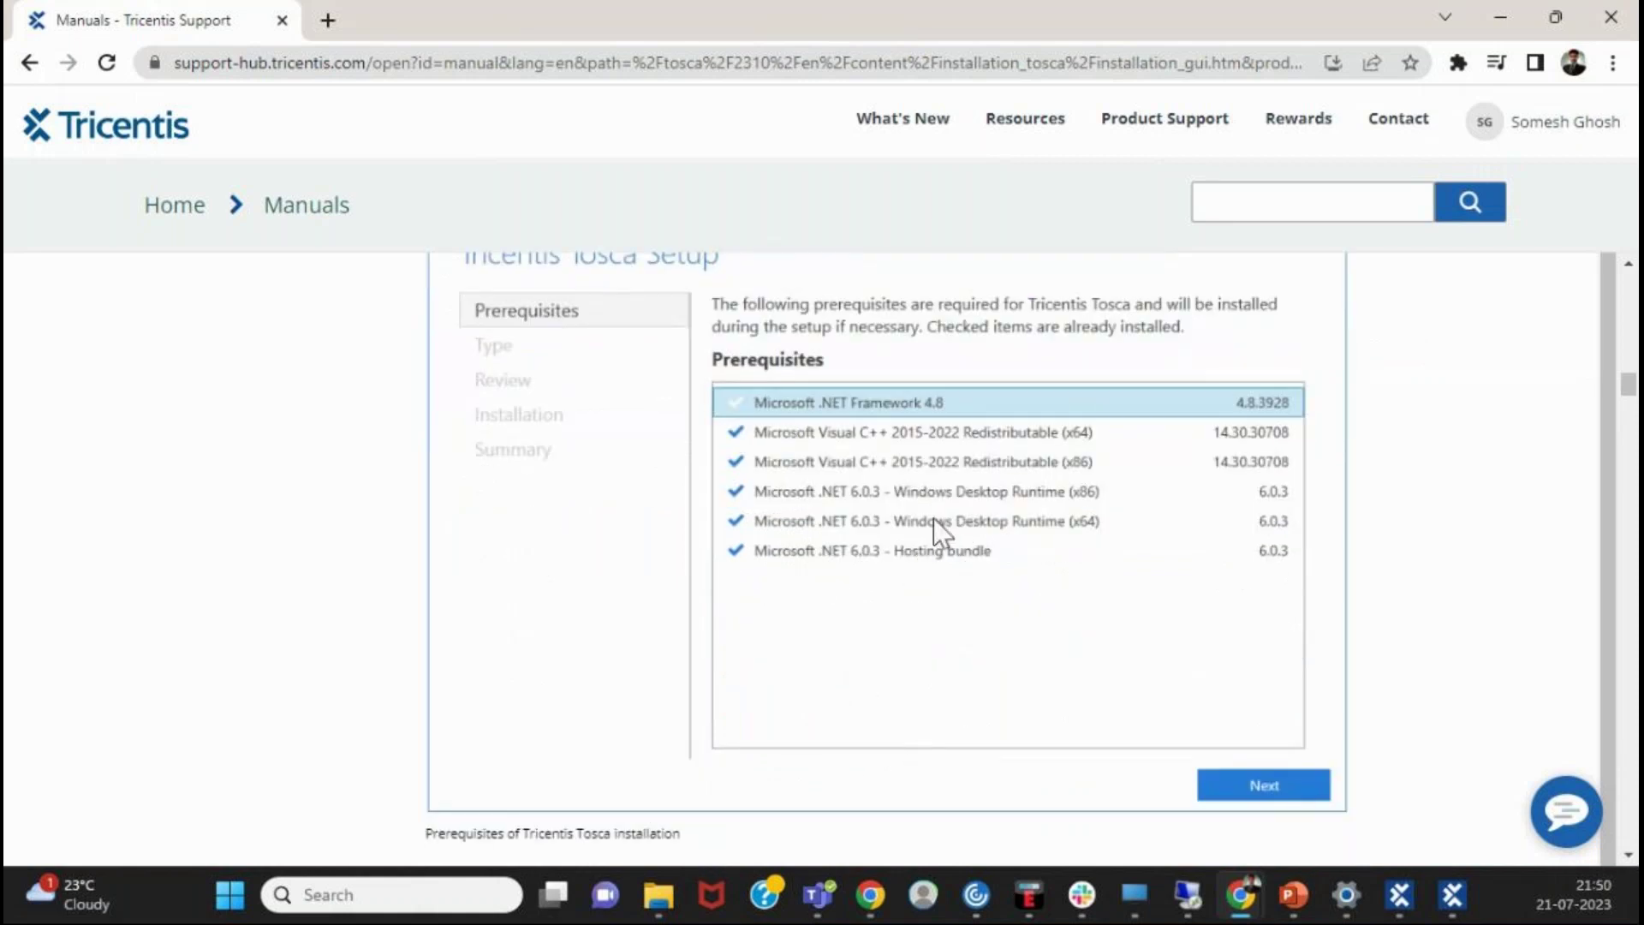
scroll(908, 783, "down", 5)
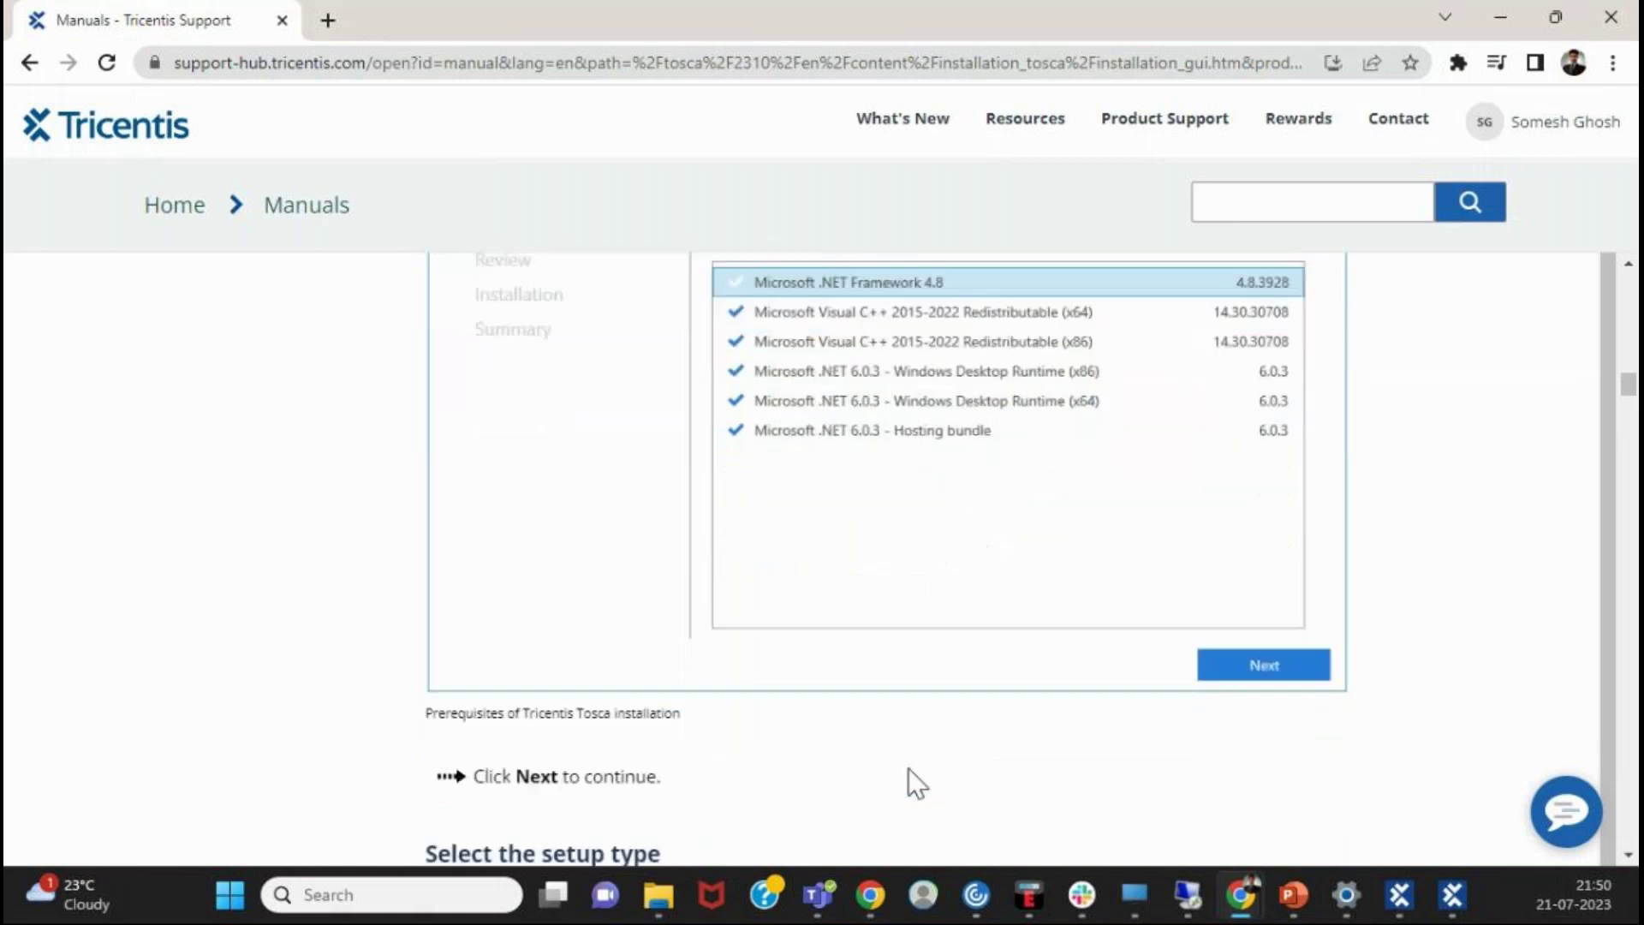
scroll(908, 768, "down", 1)
scroll(908, 769, "up", 1)
scroll(908, 768, "down", 1)
scroll(908, 768, "down", 3)
scroll(908, 768, "up", 3)
scroll(908, 768, "up", 1)
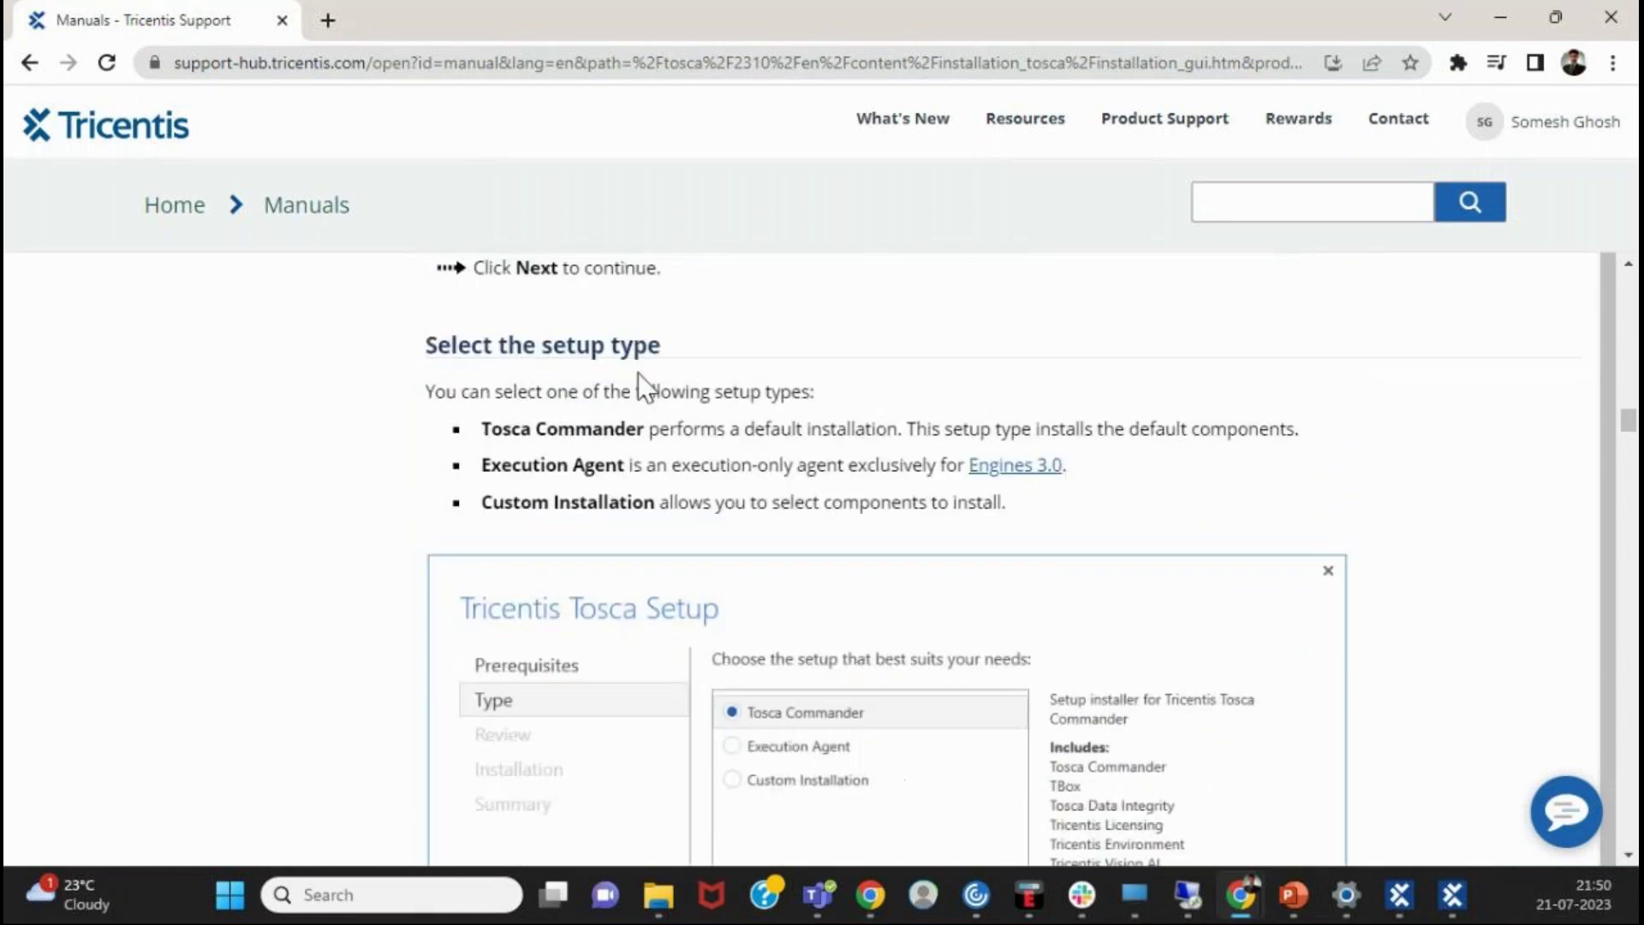
- Highlight the Tosca Commander and Execution Agent setup-type descriptions, then scroll toward the install-location section
left_click_drag(678, 429, 910, 440)
left_click_drag(726, 465, 1116, 471)
left_click(643, 497)
left_click_drag(720, 465, 462, 476)
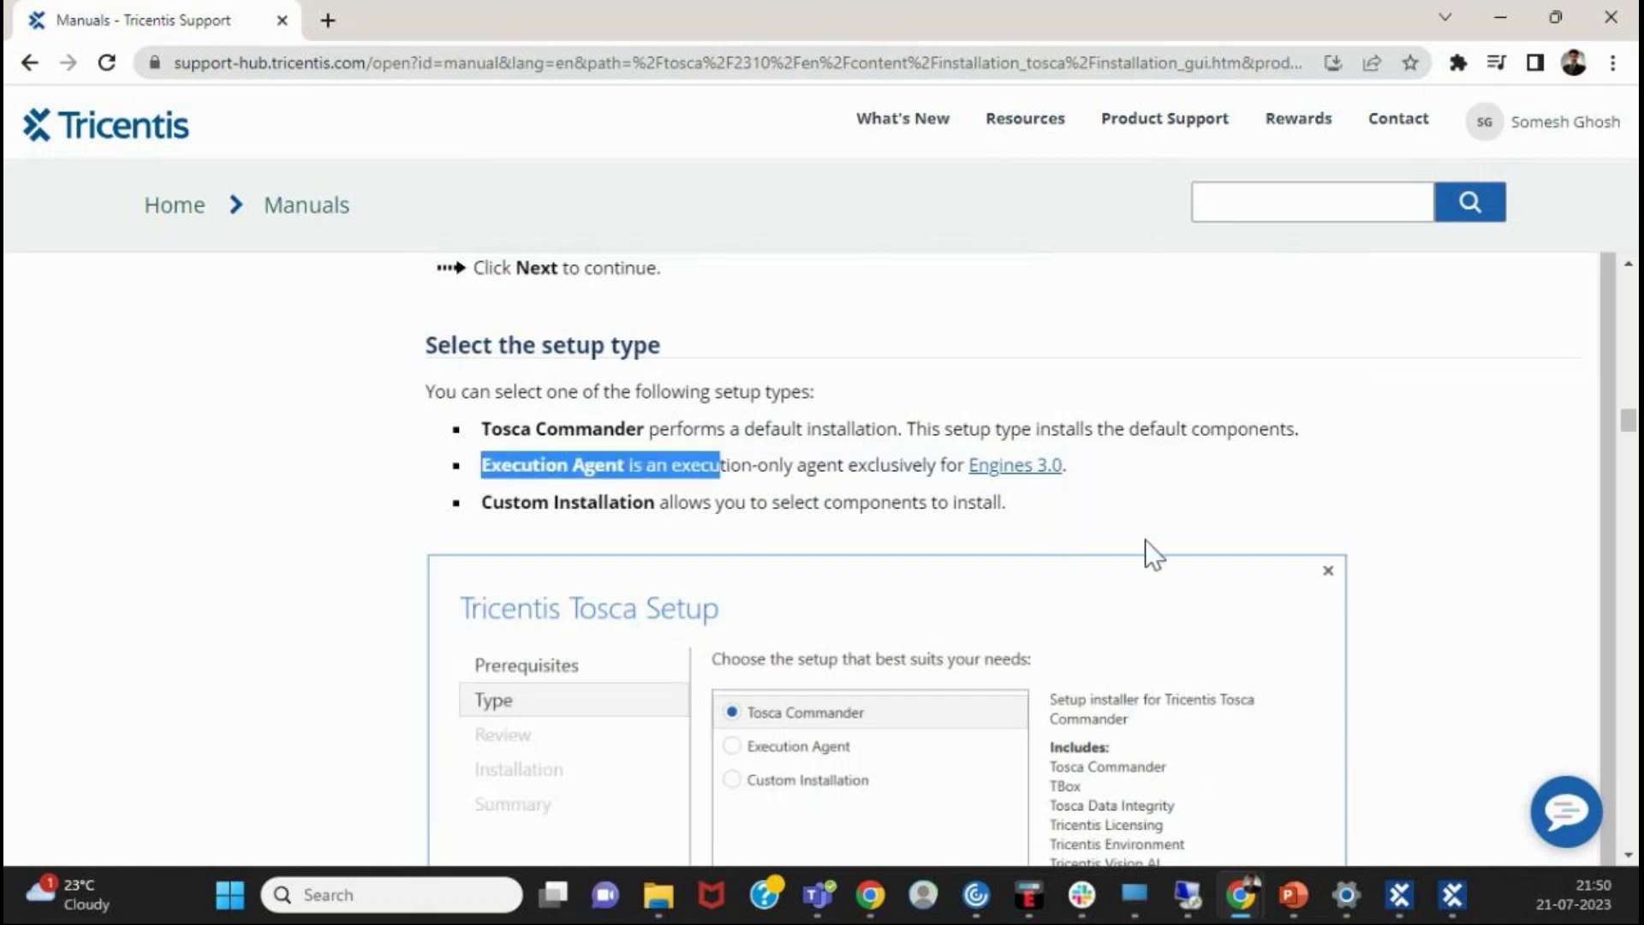
left_click_drag(641, 427, 478, 428)
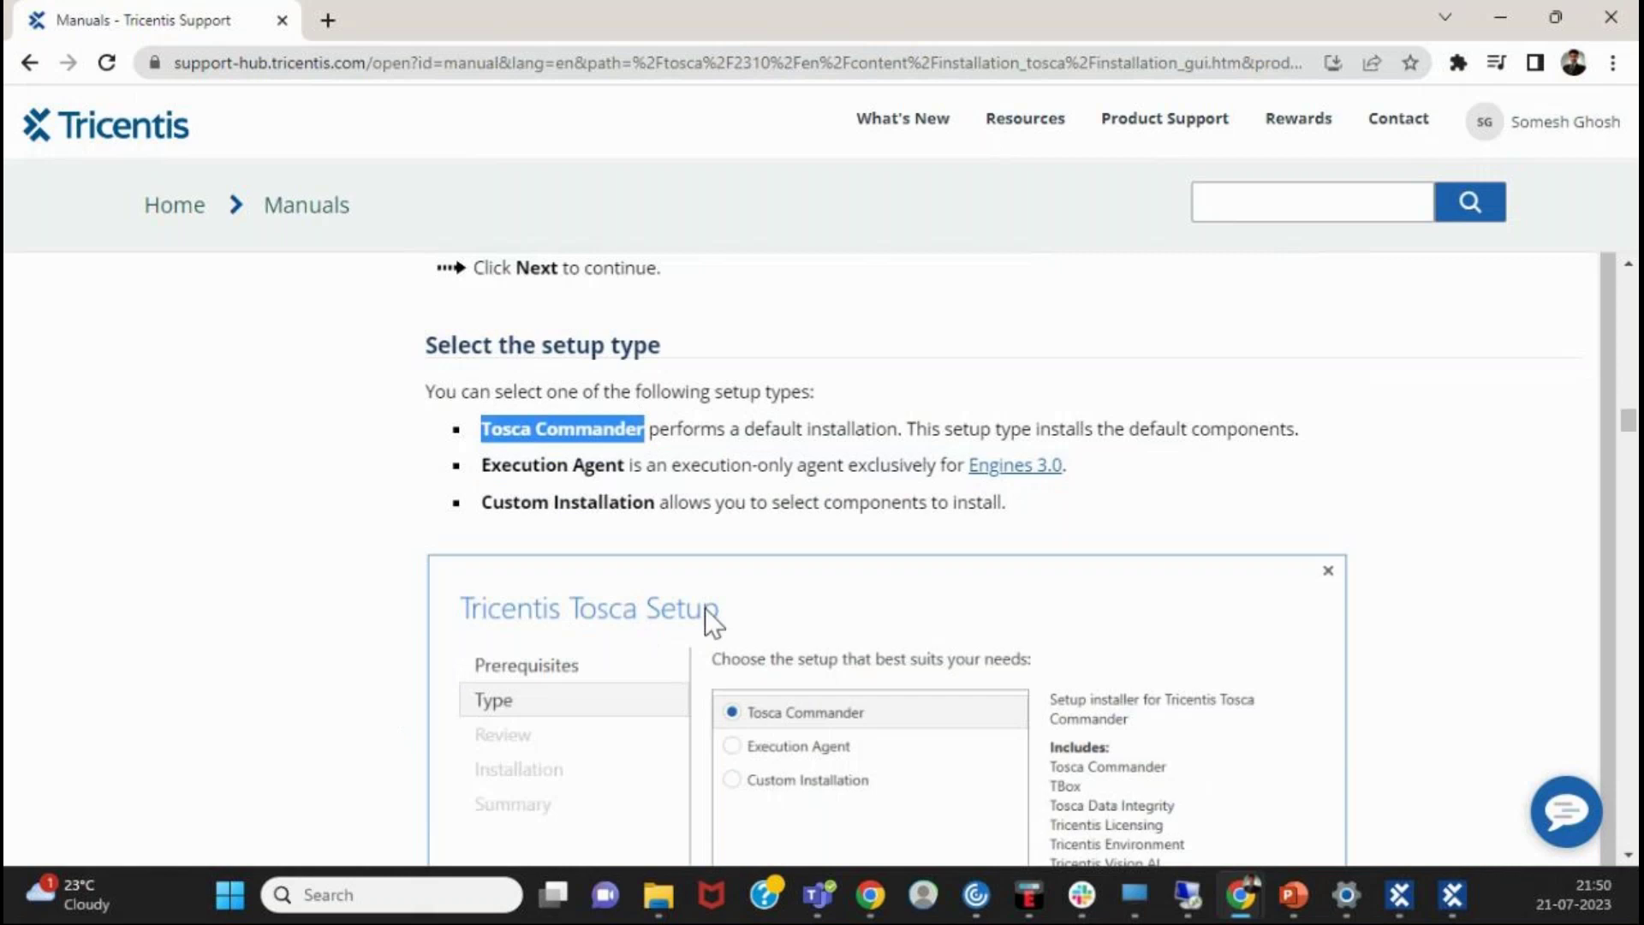
scroll(706, 608, "down", 1)
scroll(767, 537, "down", 3)
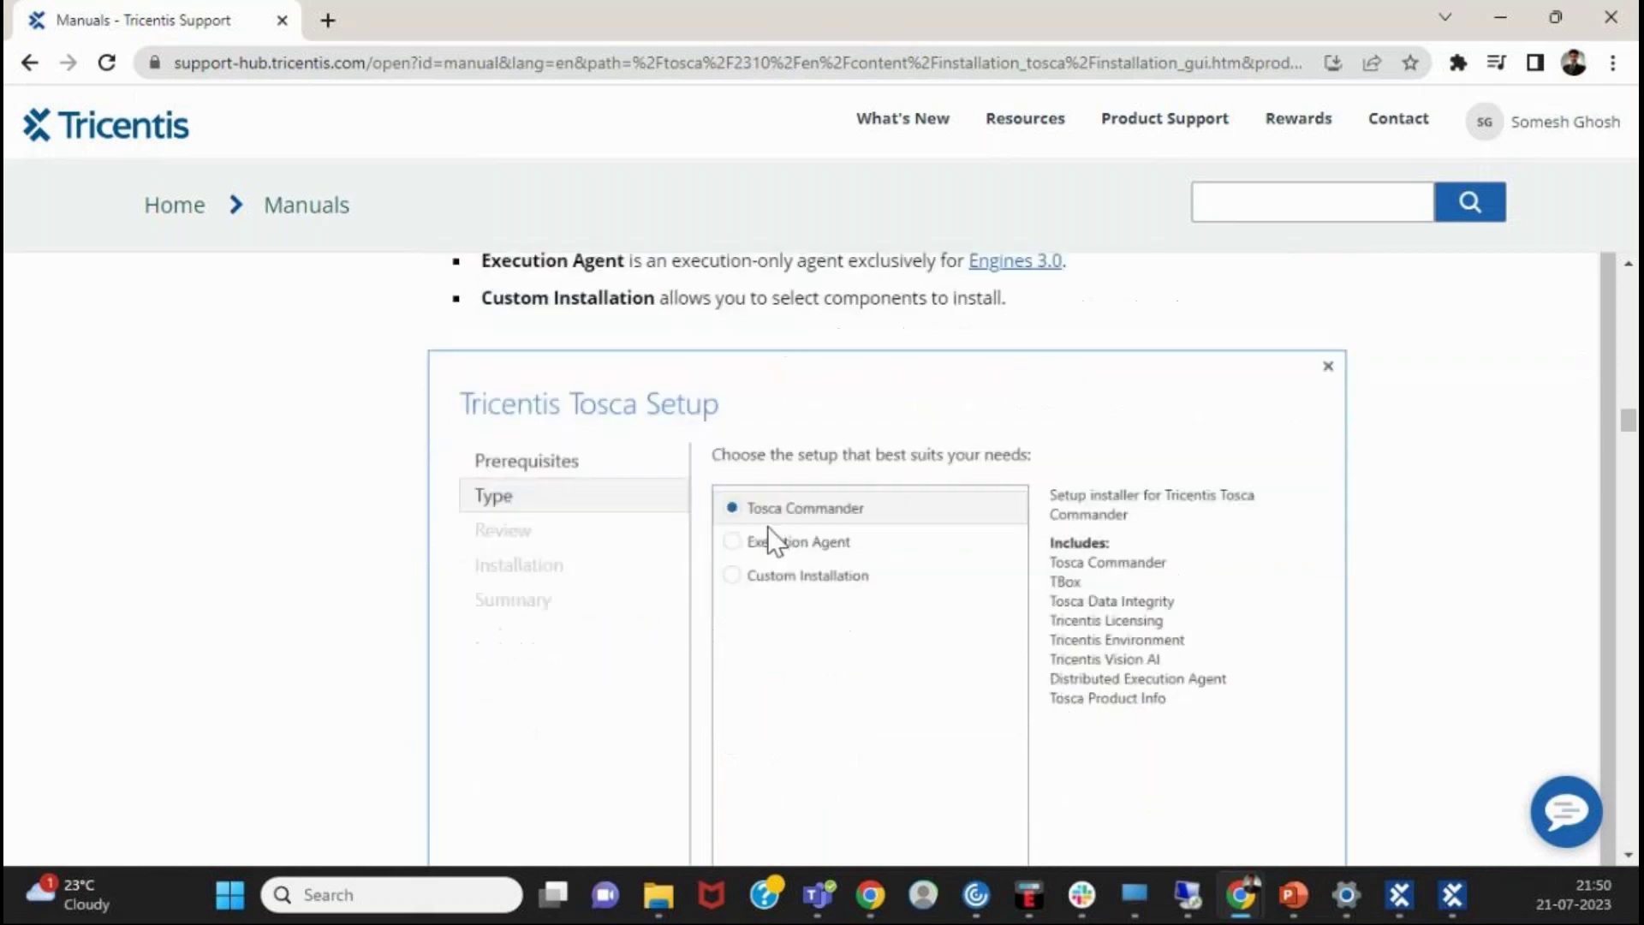
- Scroll through the Install Location screenshot to review the default install folders
scroll(1057, 452, "down", 3)
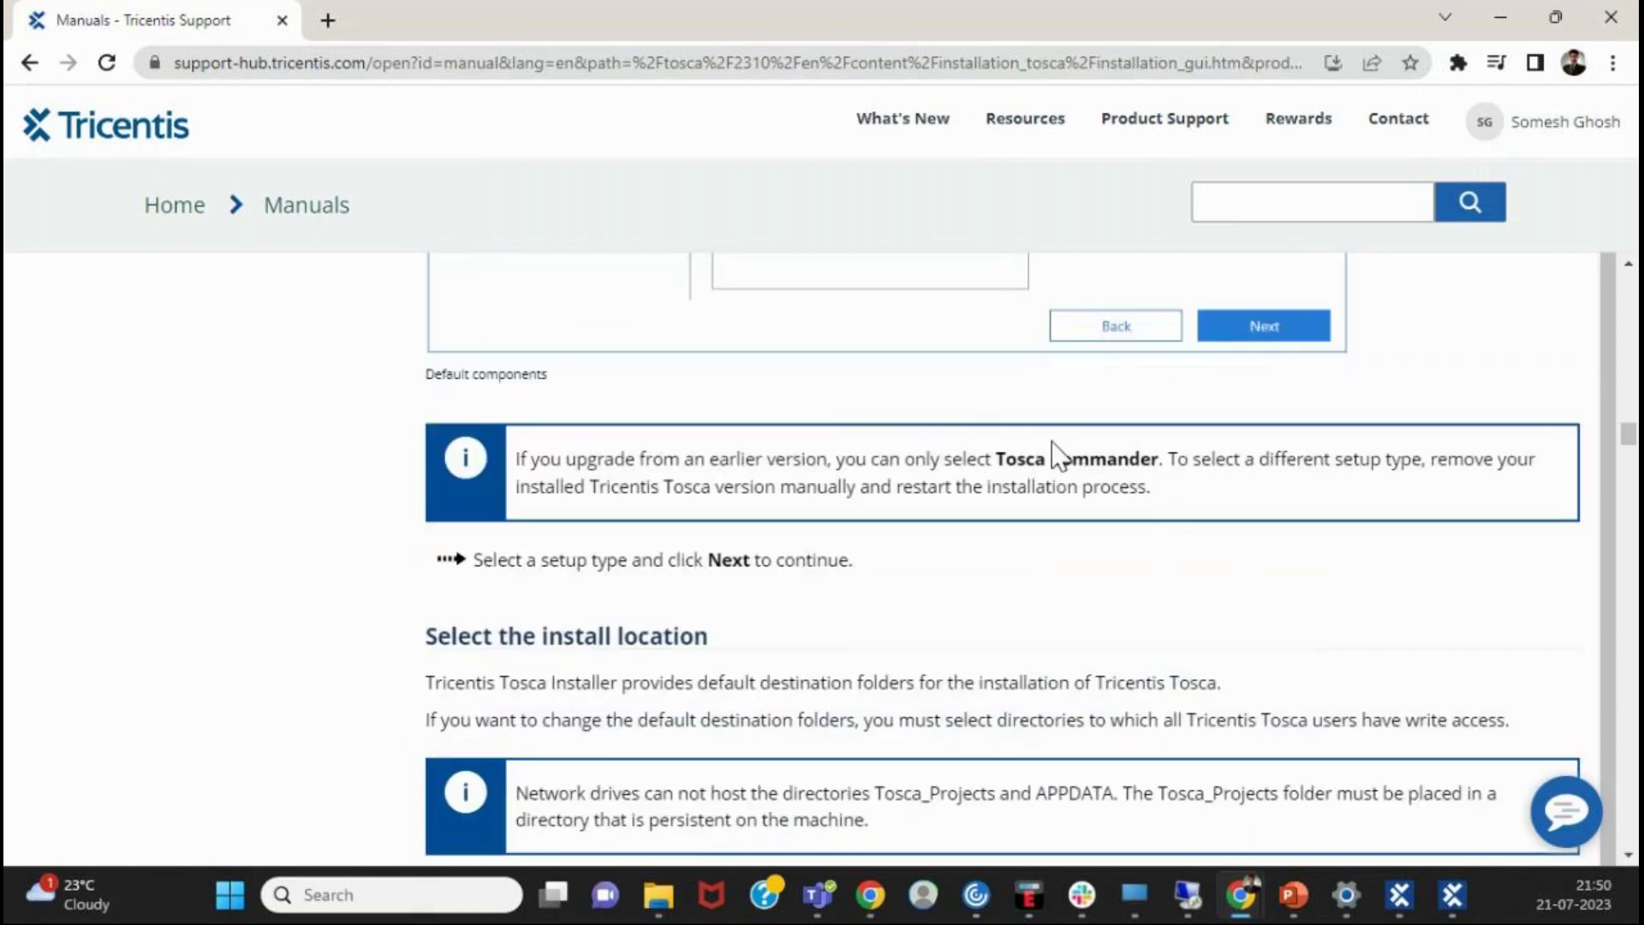
scroll(1132, 492, "down", 4)
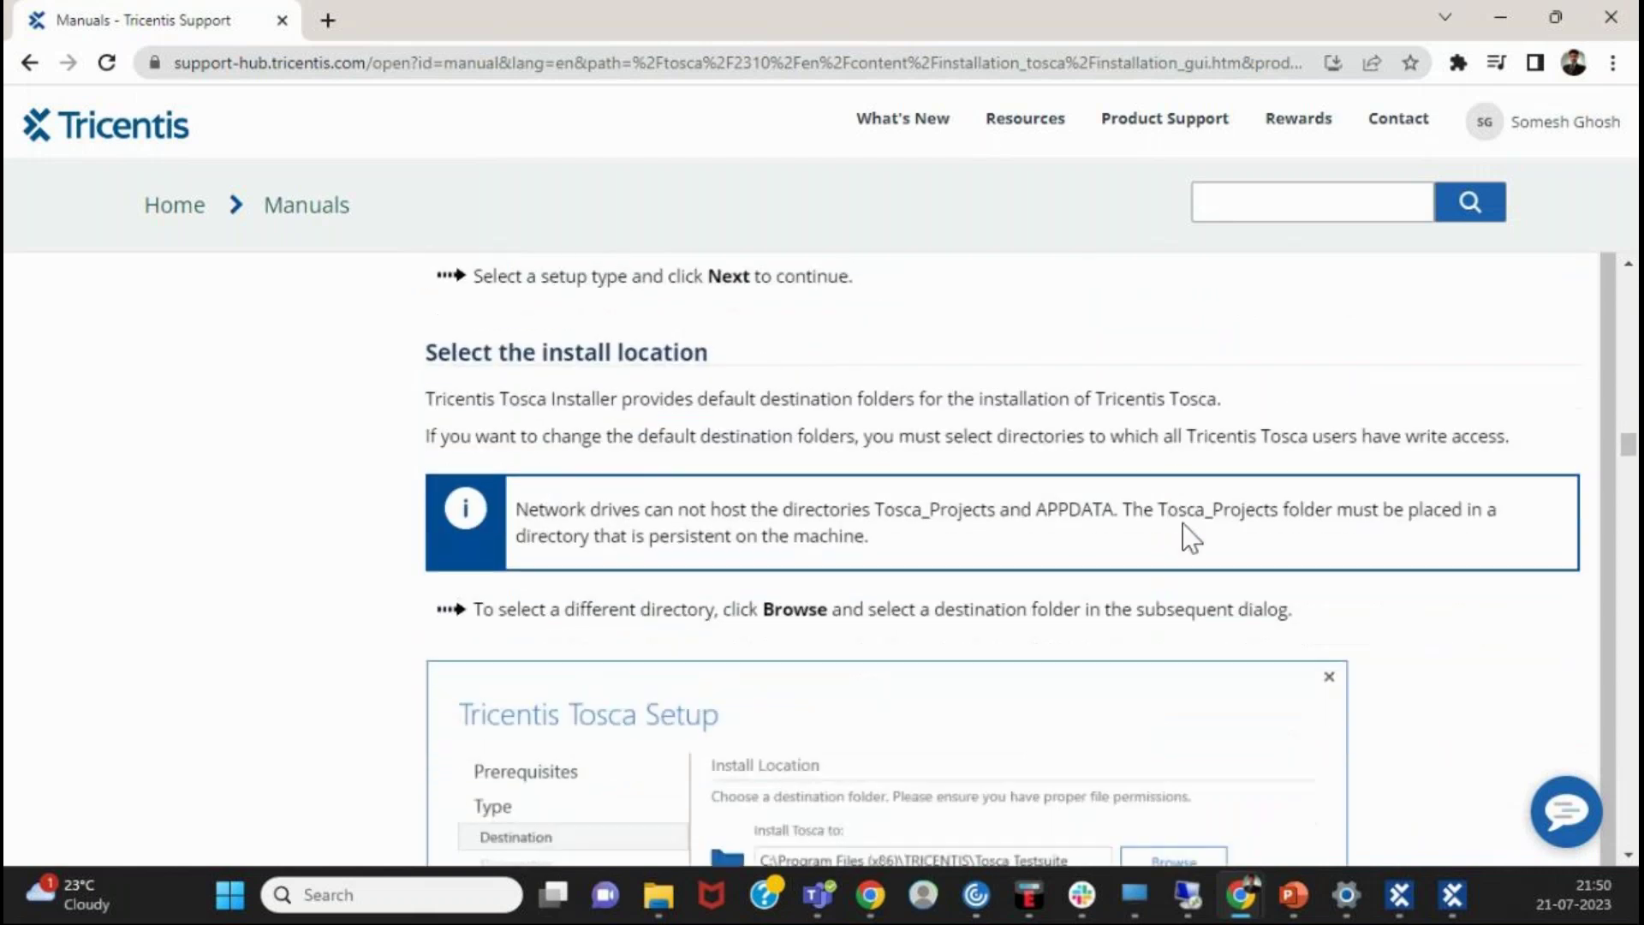
scroll(1180, 527, "up", 2)
scroll(1182, 531, "down", 2)
scroll(1179, 524, "down", 2)
scroll(1178, 522, "up", 2)
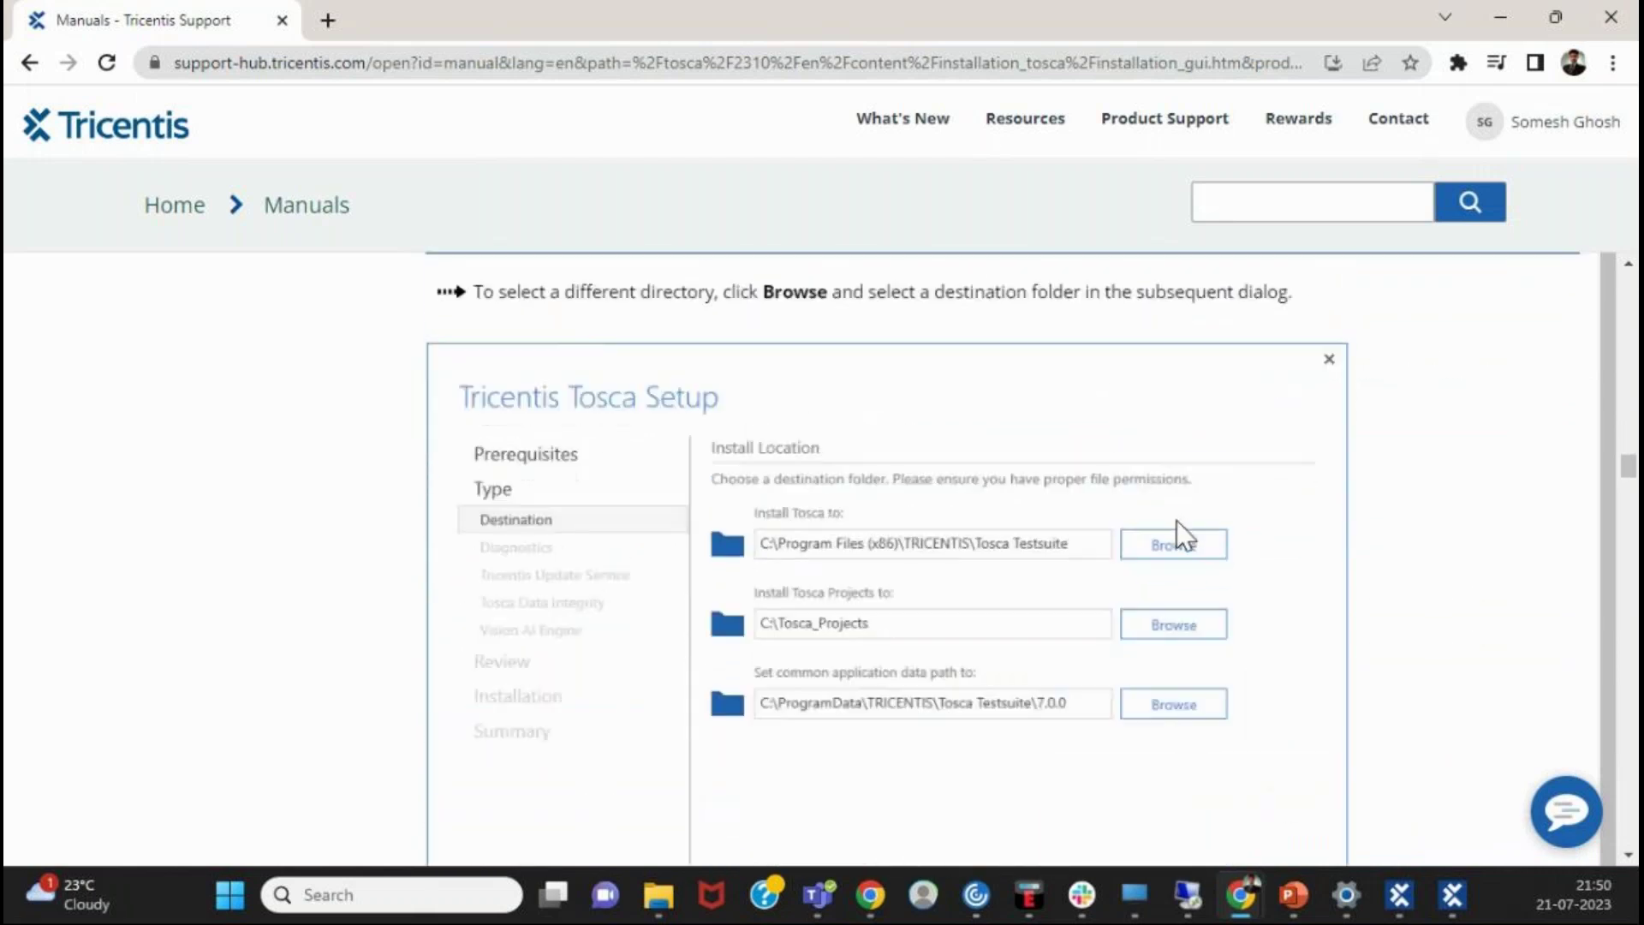
scroll(856, 642, "down", 2)
scroll(917, 557, "up", 2)
mouse_move(1081, 895)
- Navigate File Explorer to C:\Program Files (x86)\TRICENTIS\Tosca Testsuite
left_click(673, 871)
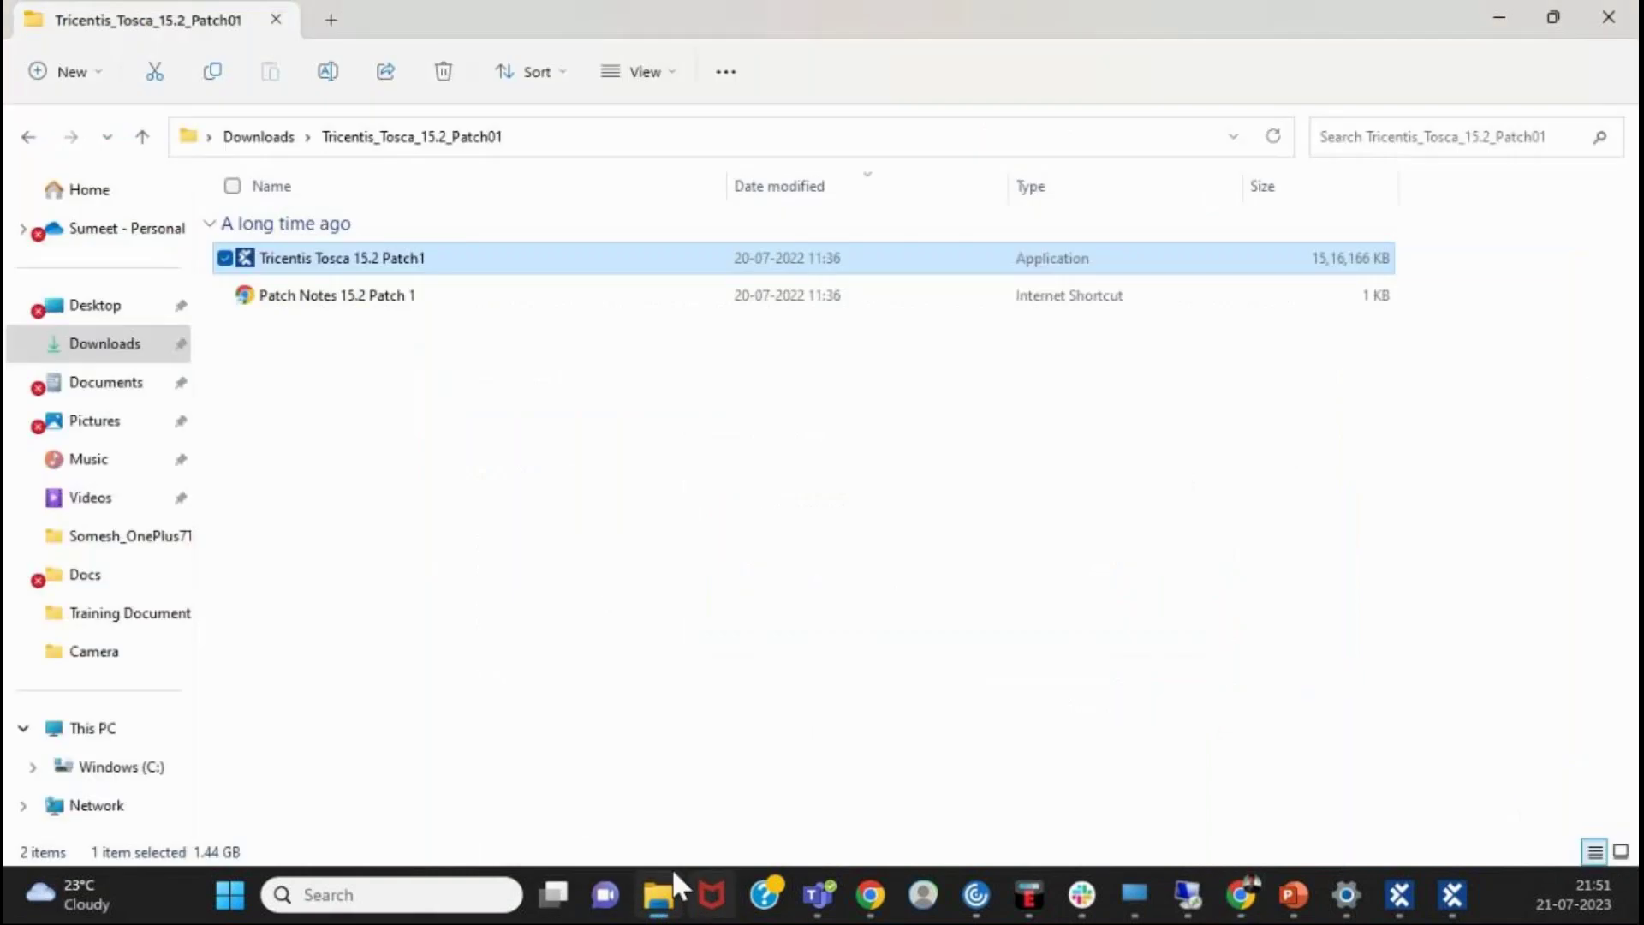
left_click(86, 730)
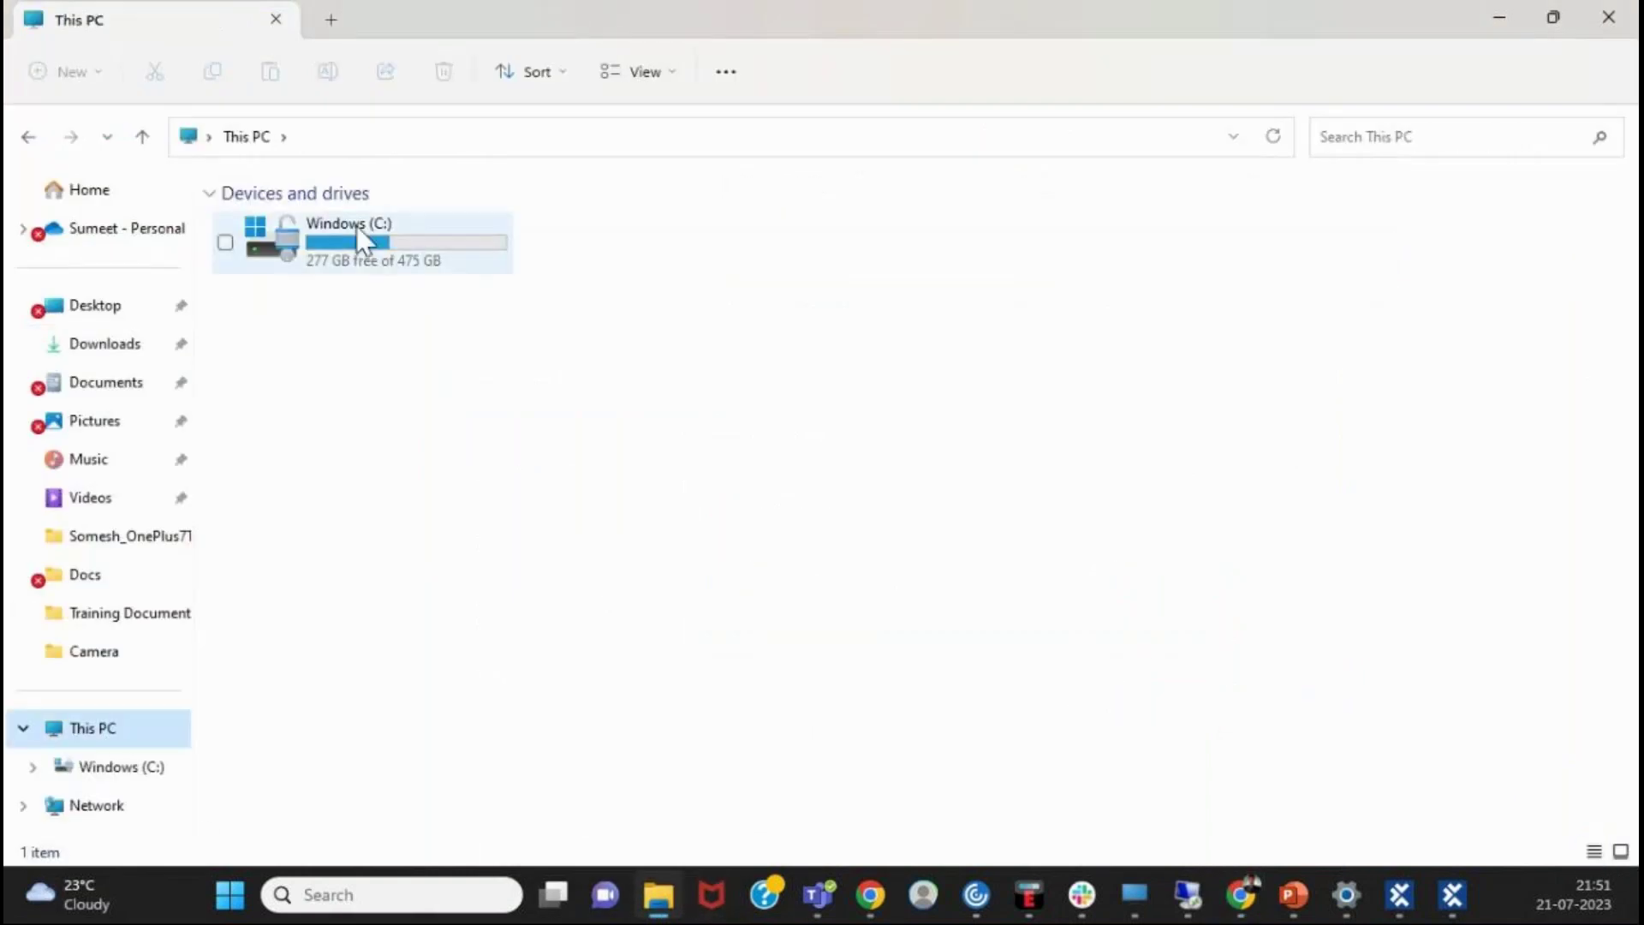
double_click(358, 231)
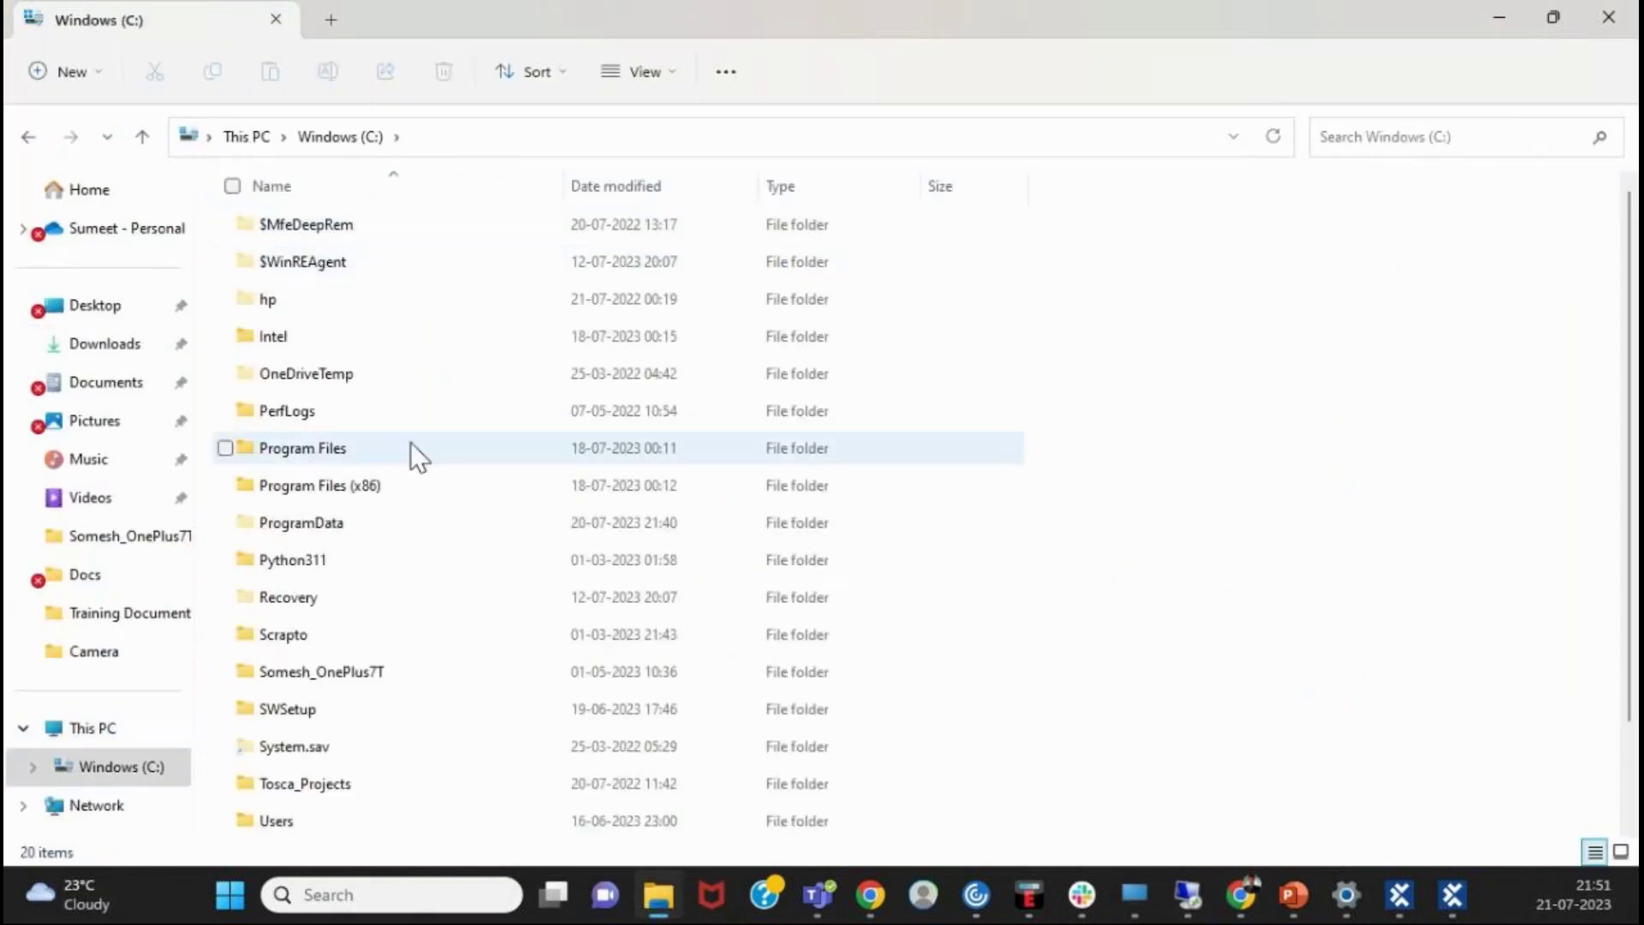
scroll(414, 446, "down", 1)
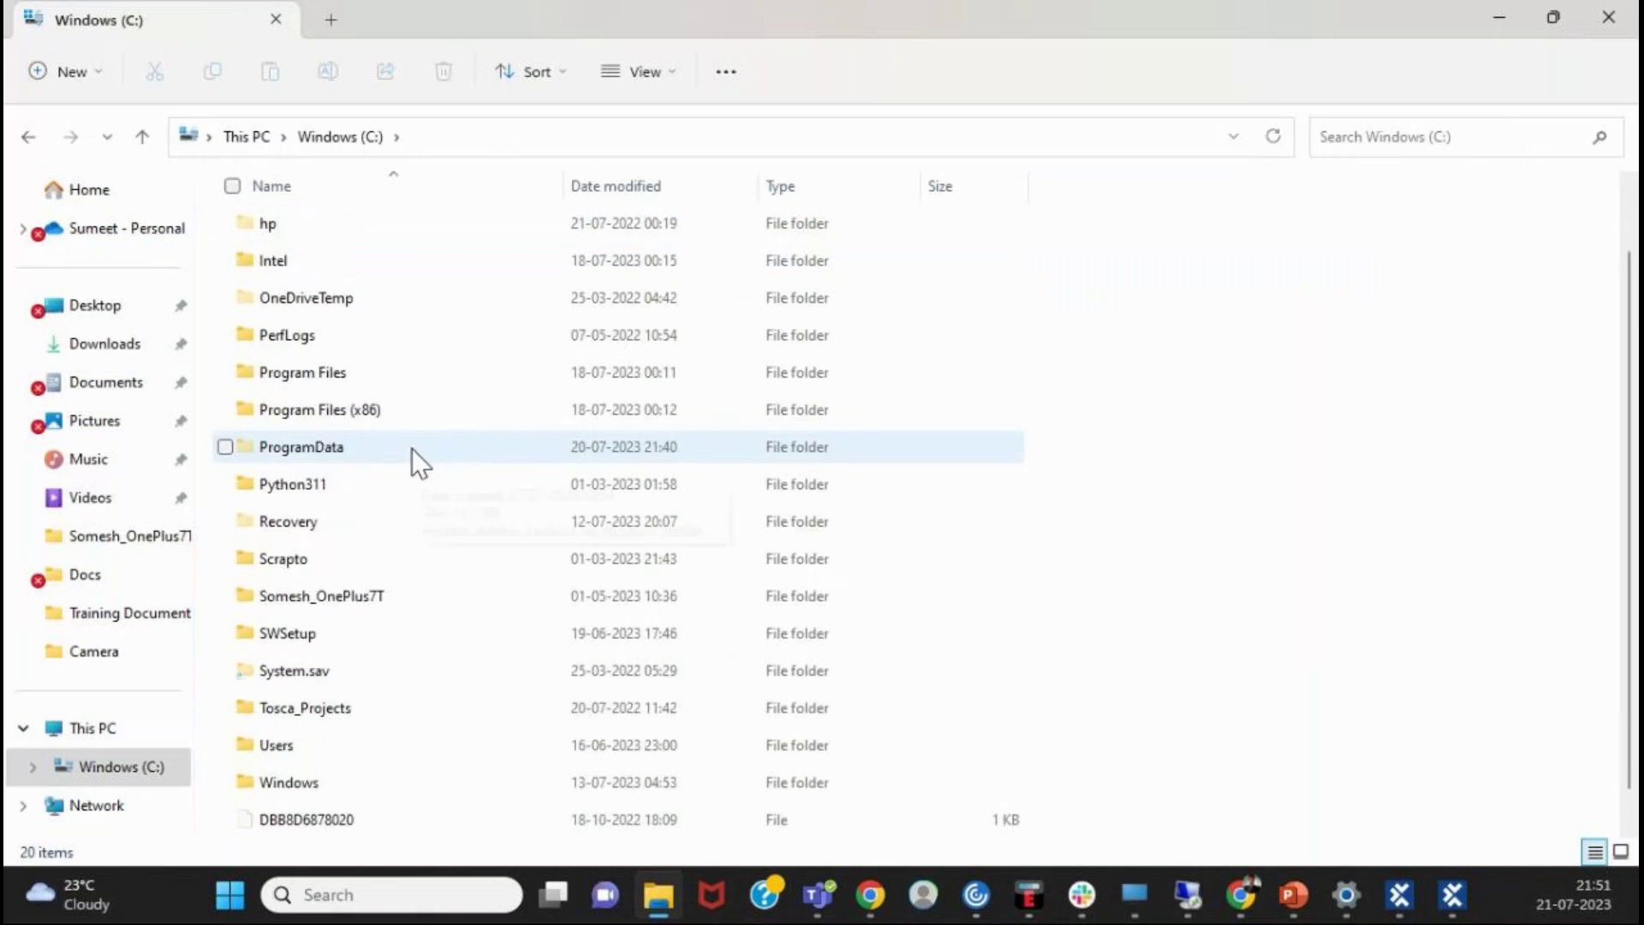
left_click(522, 412)
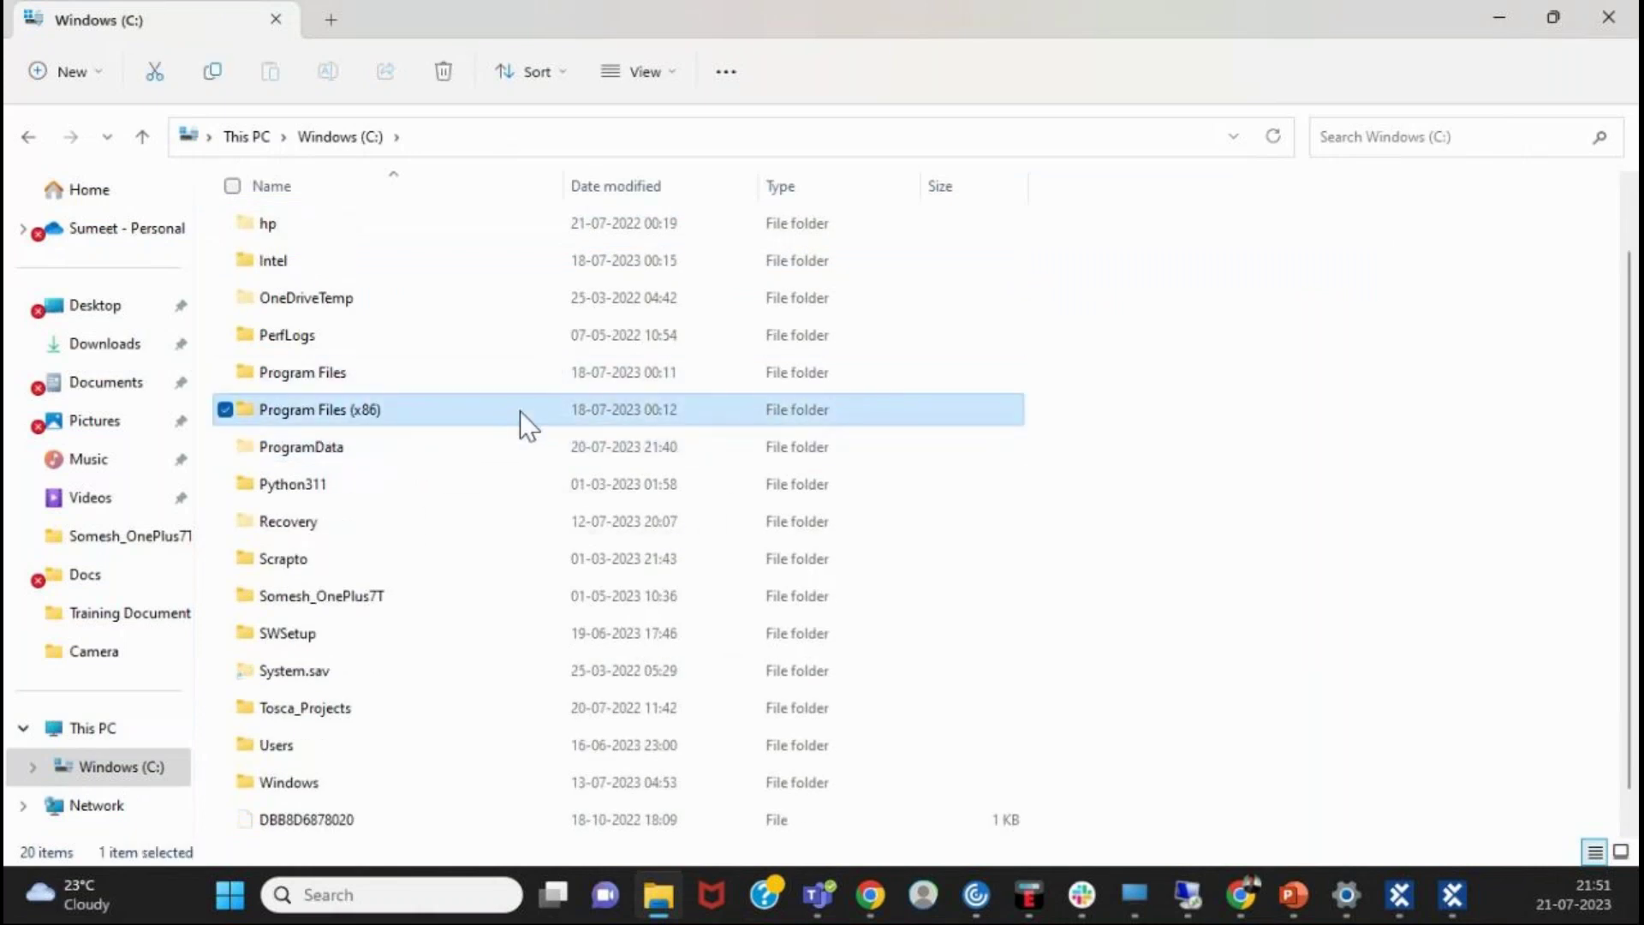
double_click(521, 410)
scroll(424, 463, "down", 4)
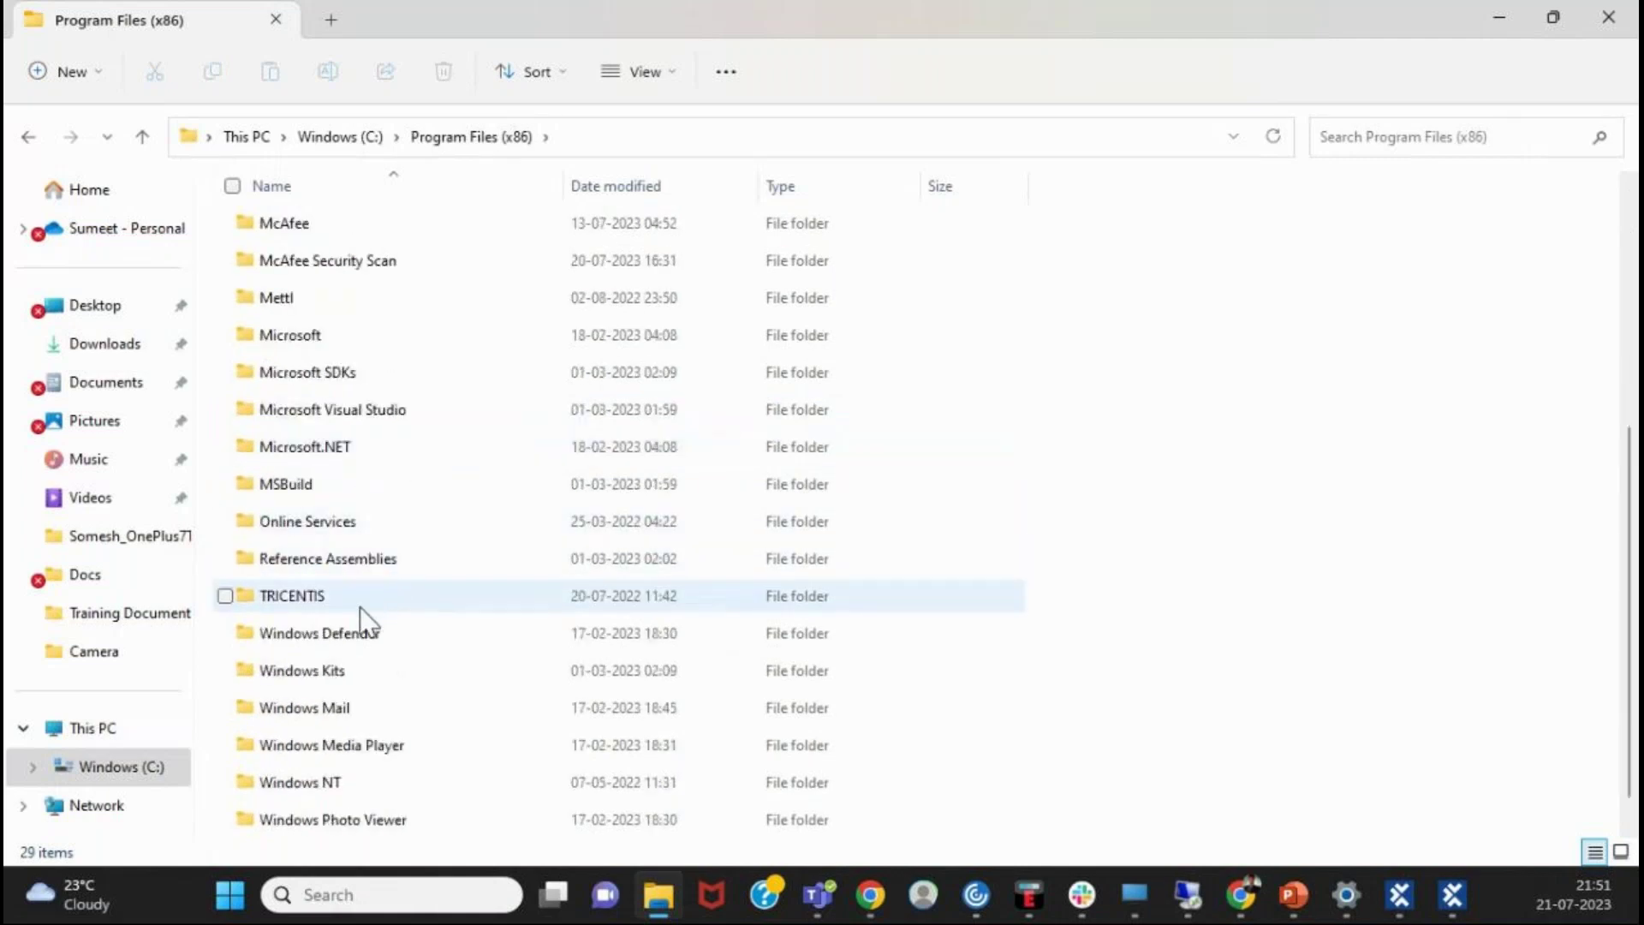
double_click(353, 603)
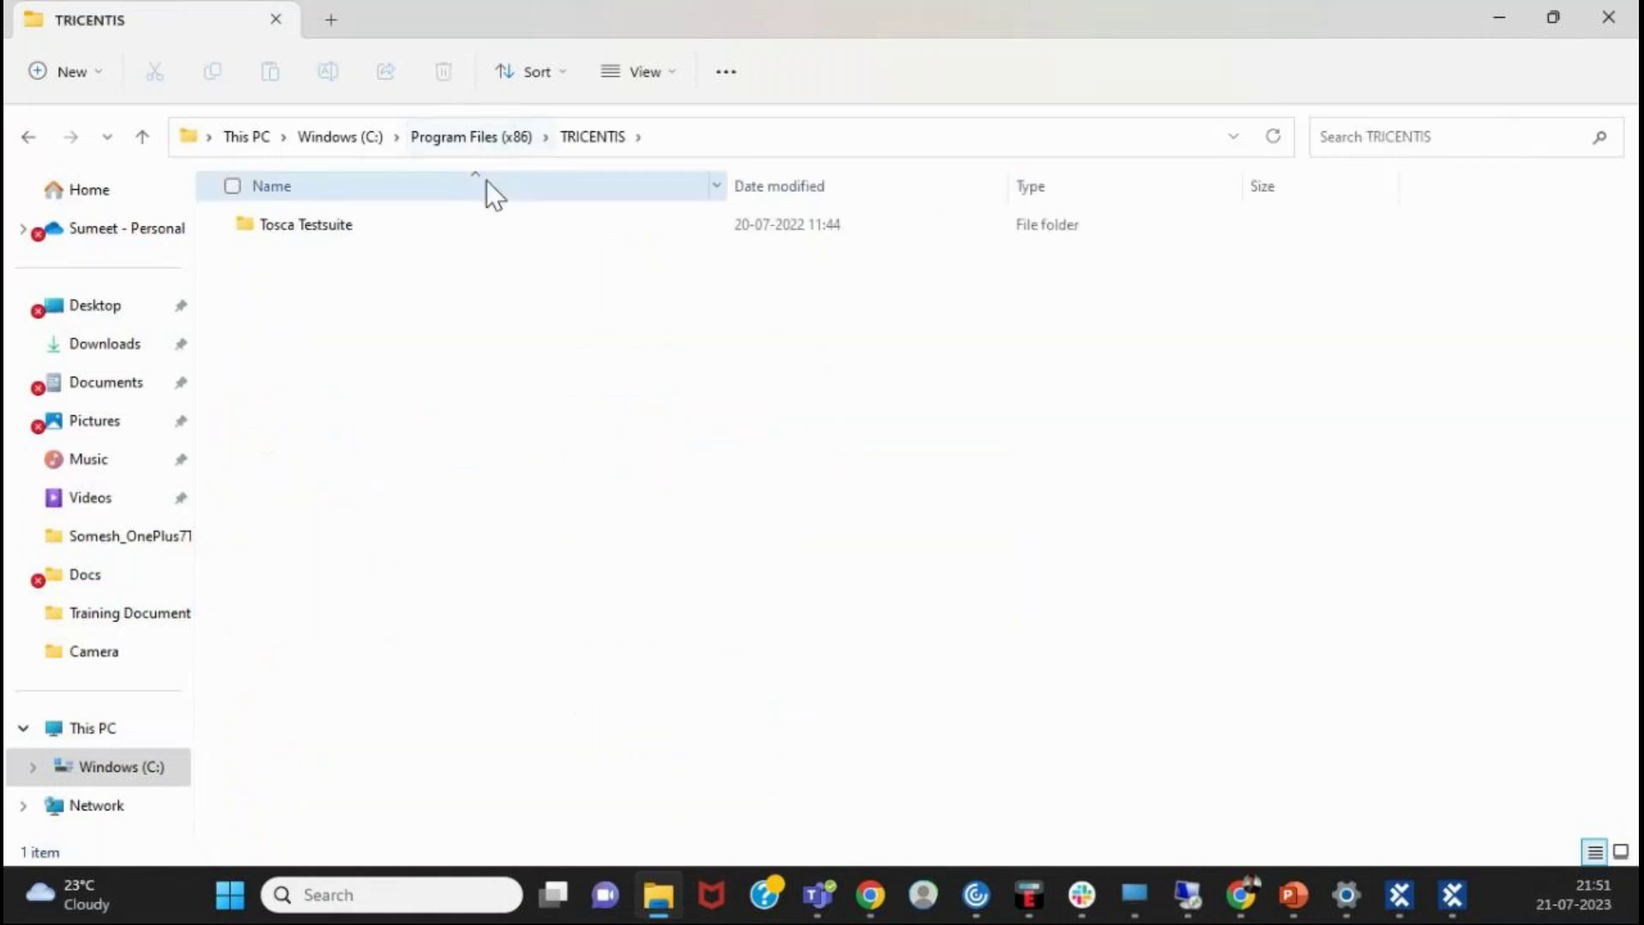
double_click(432, 228)
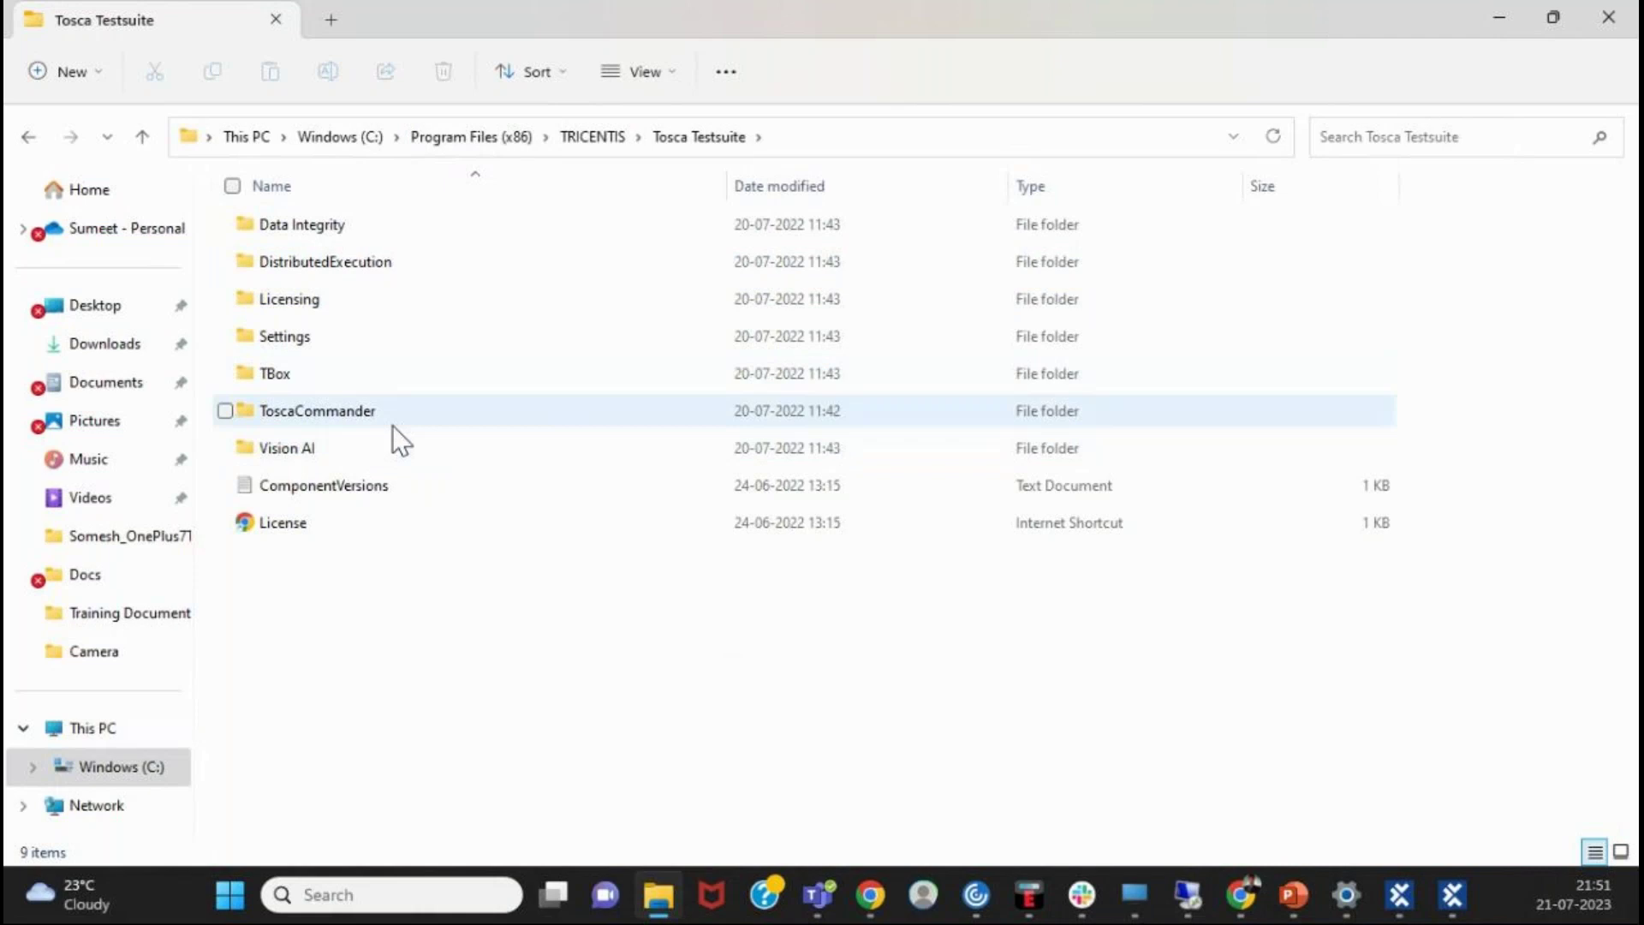
- Point out the TBox, Settings, DistributedExecution, Data Integrity and Licensing folders, then browse ToscaCommander
left_click(358, 363)
left_click(362, 335)
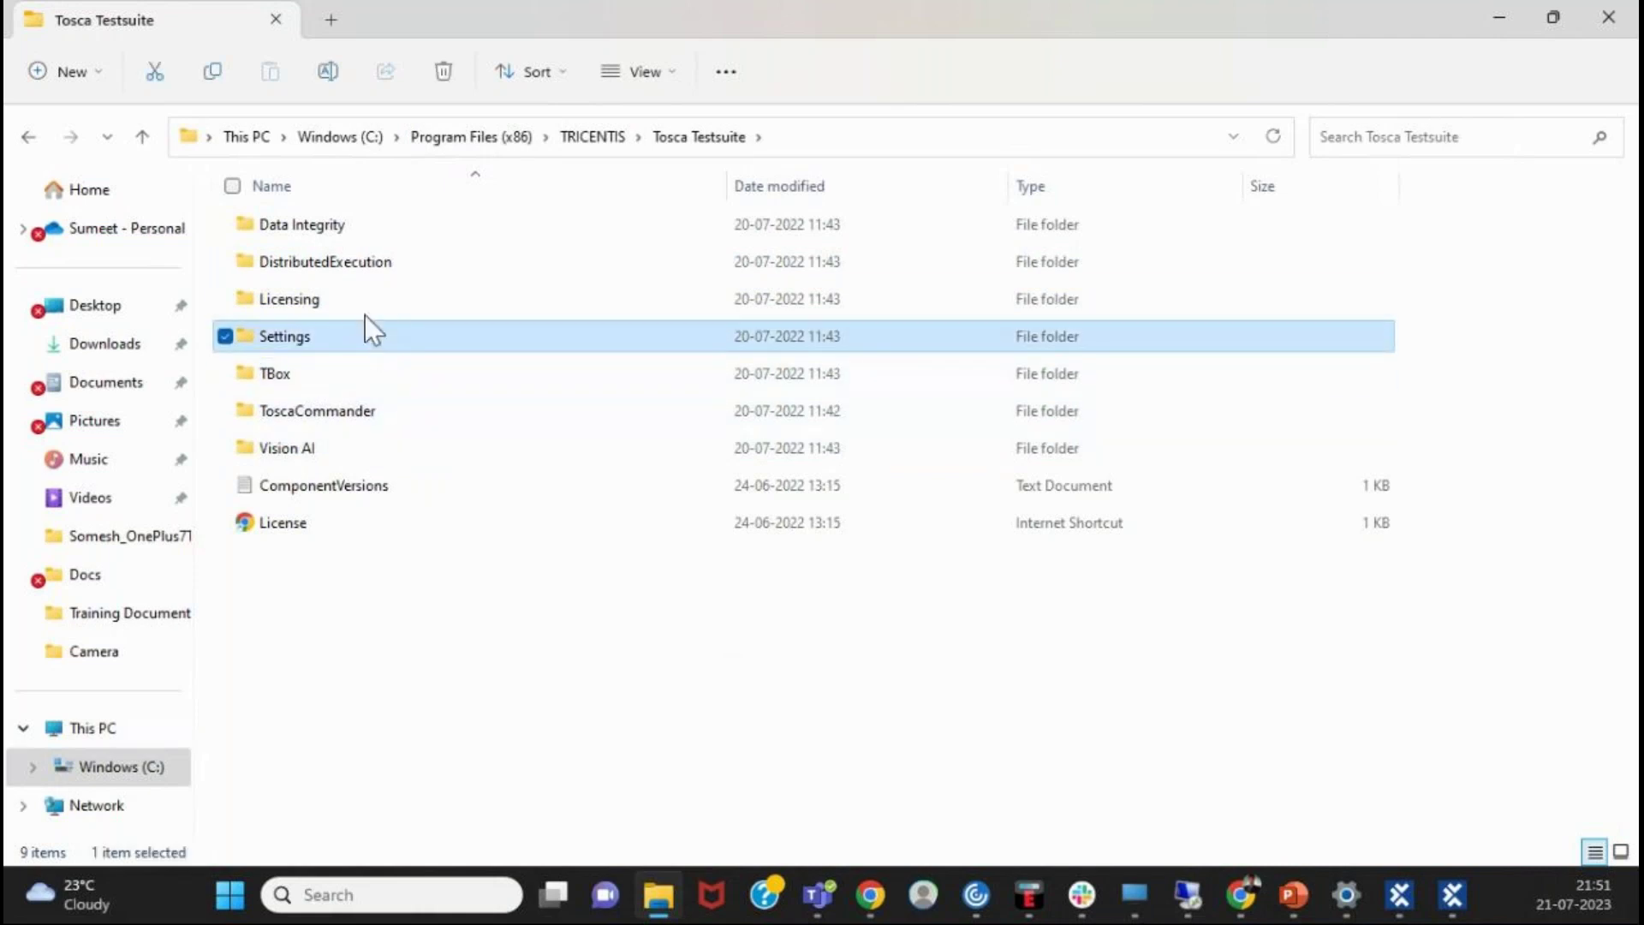
left_click(380, 267)
left_click(382, 238)
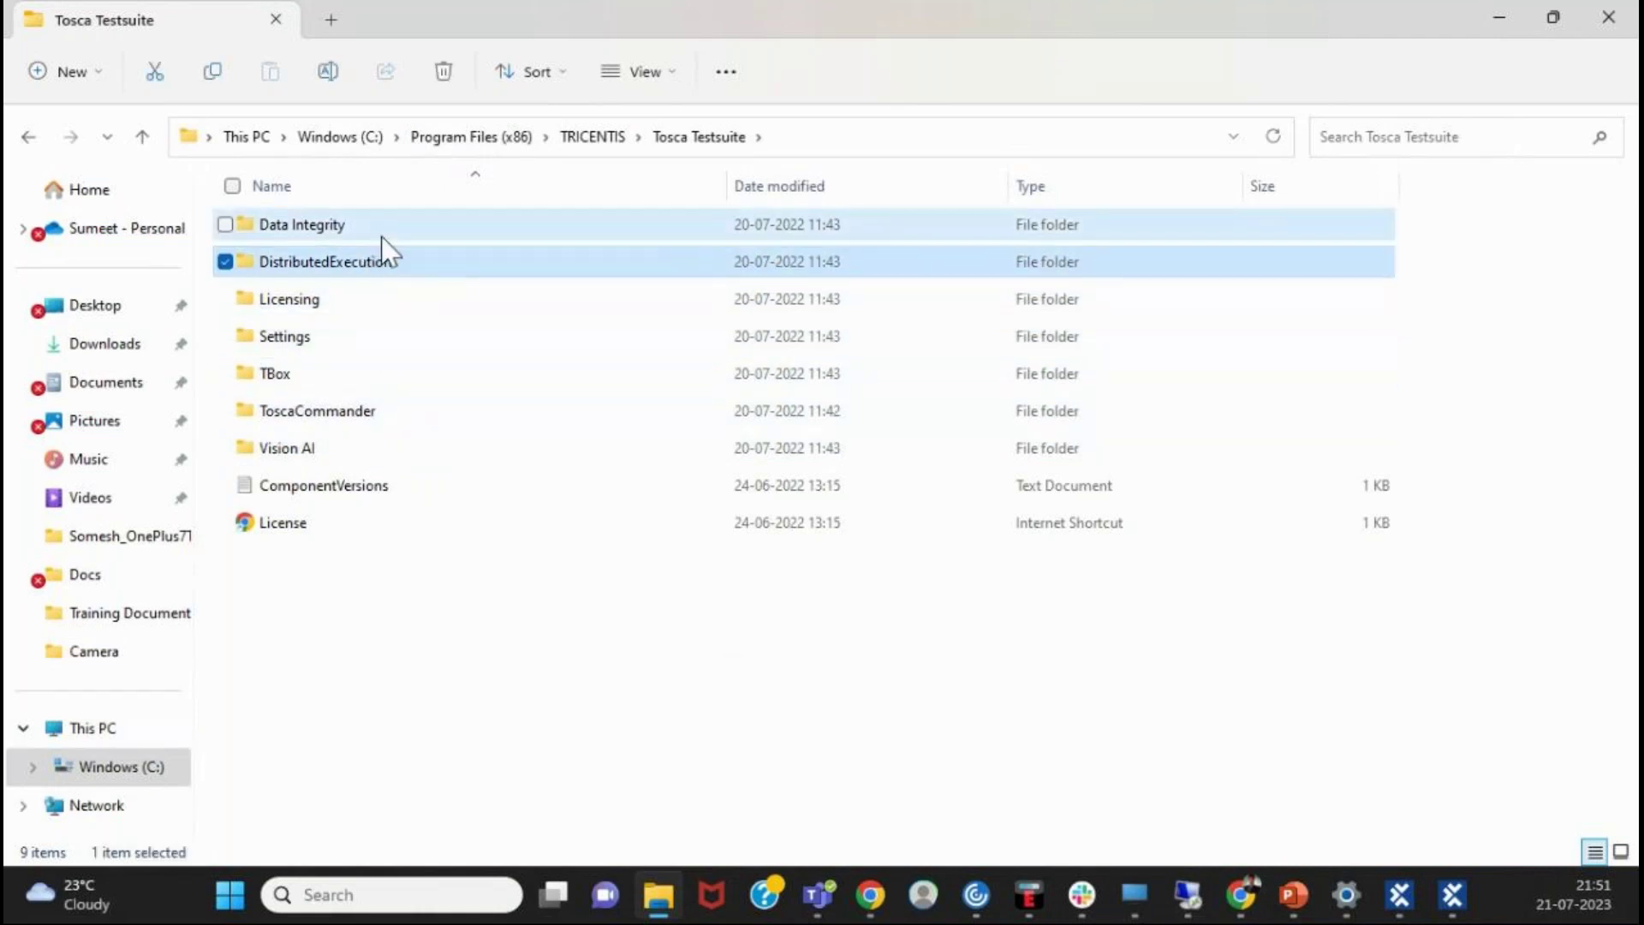
left_click(387, 295)
left_click(373, 343)
double_click(370, 416)
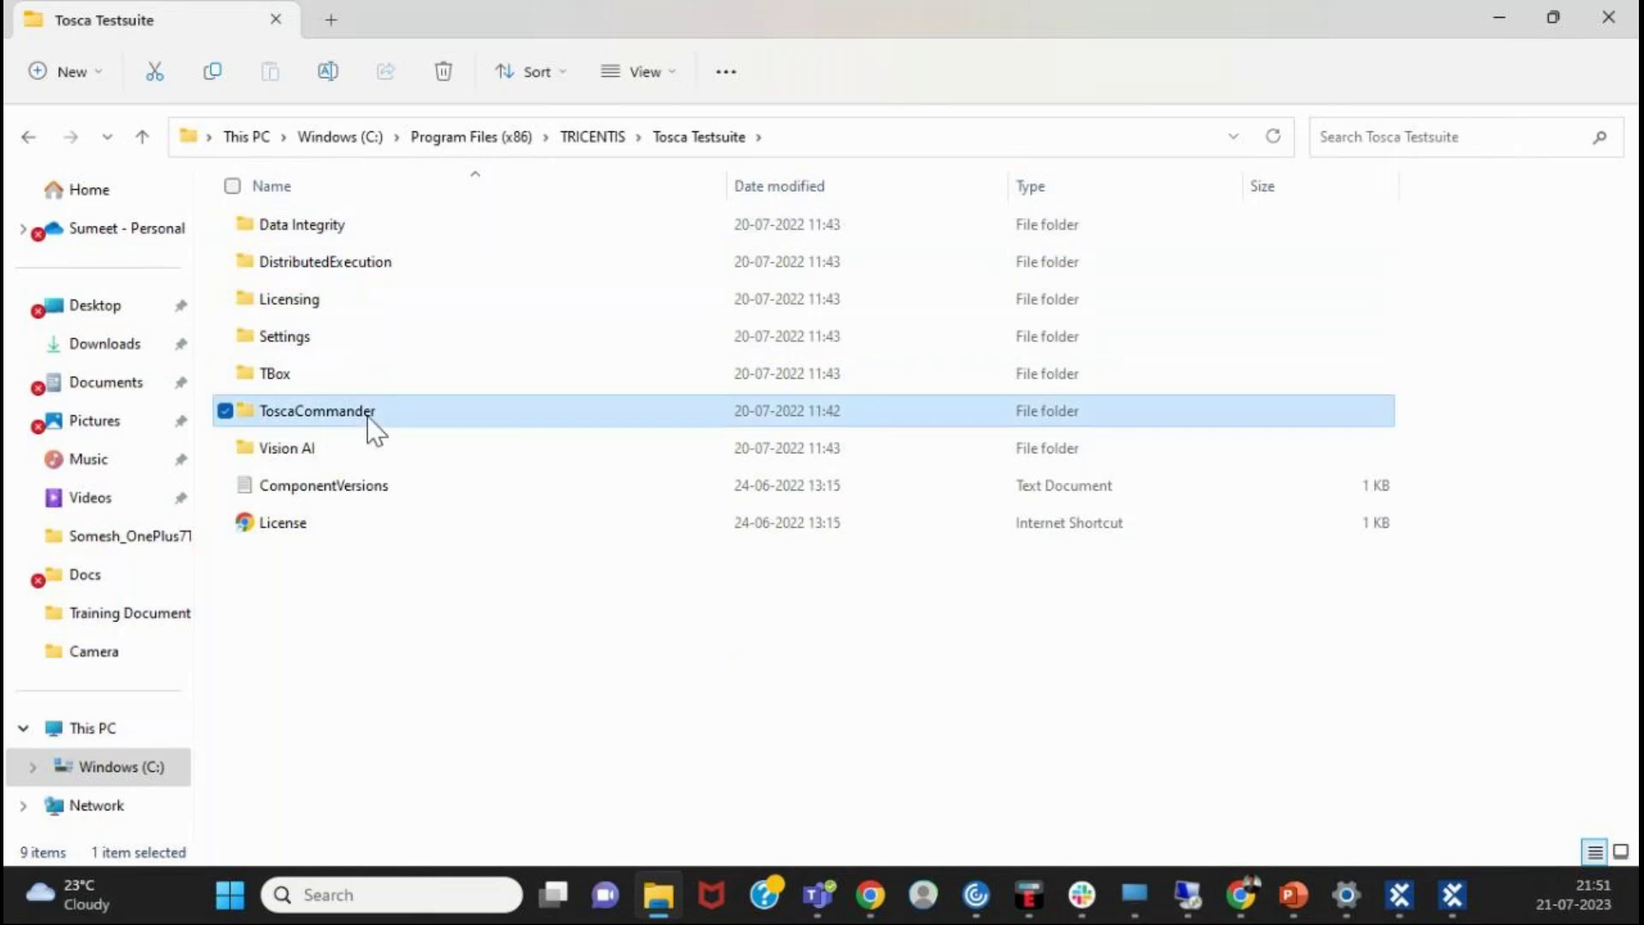
left_click(372, 426)
scroll(662, 420, "down", 8)
scroll(660, 438, "up", 6)
scroll(660, 439, "down", 20)
scroll(656, 423, "up", 17)
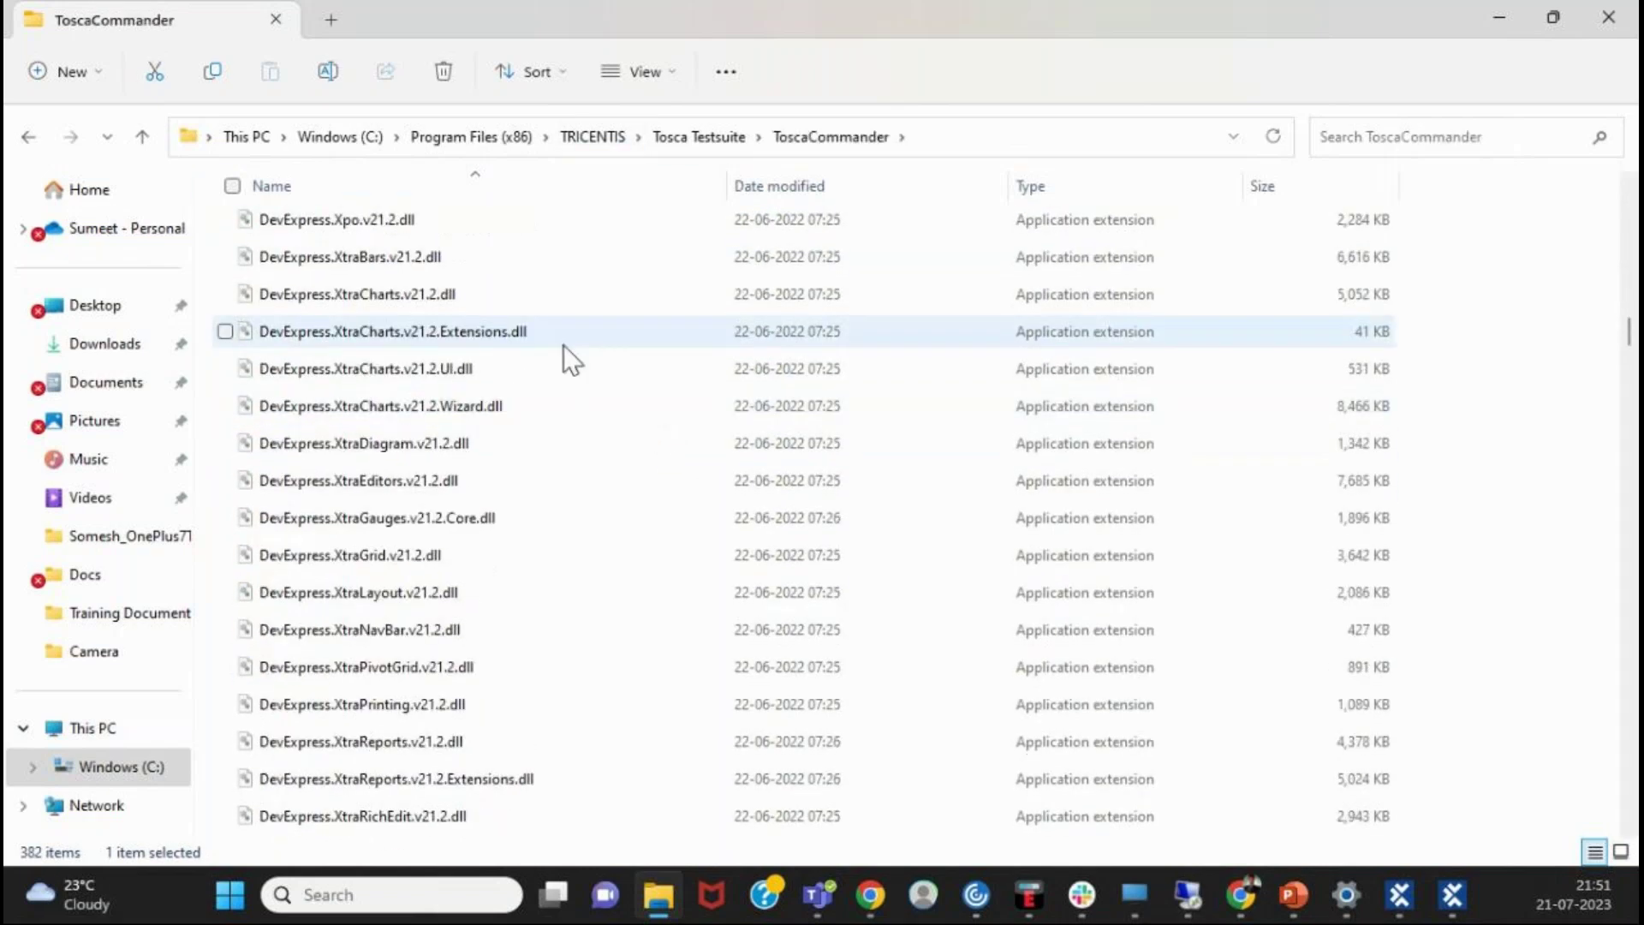
scroll(523, 344, "up", 12)
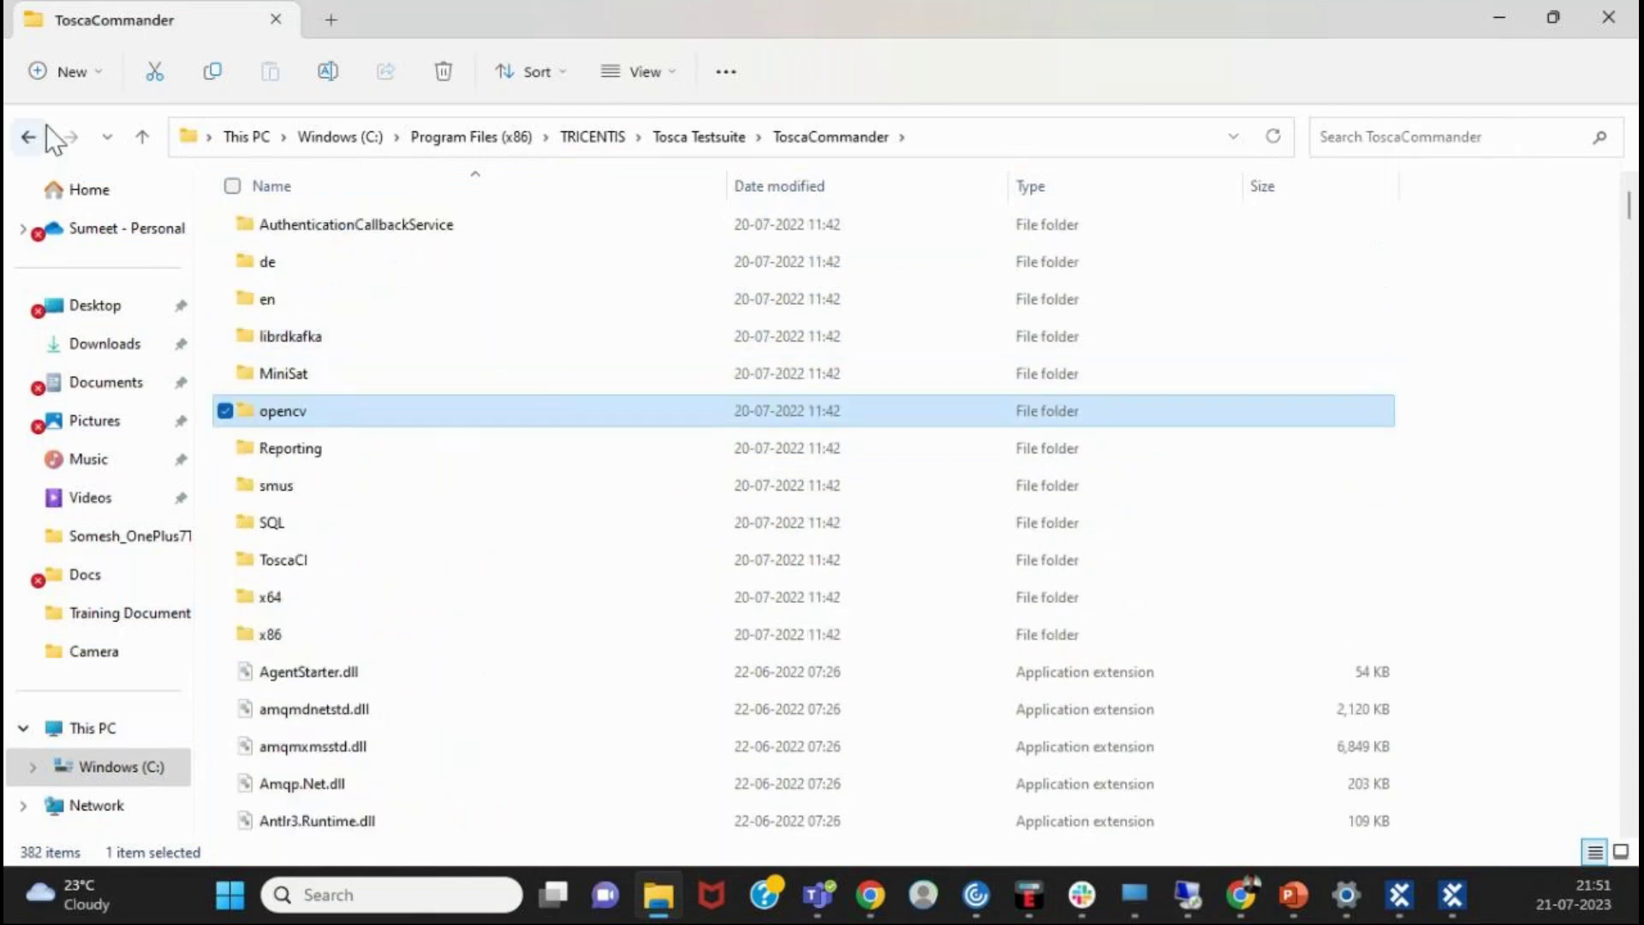
- Return to Tosca Testsuite and browse the contents of the TBox folder
left_click(34, 136)
double_click(324, 377)
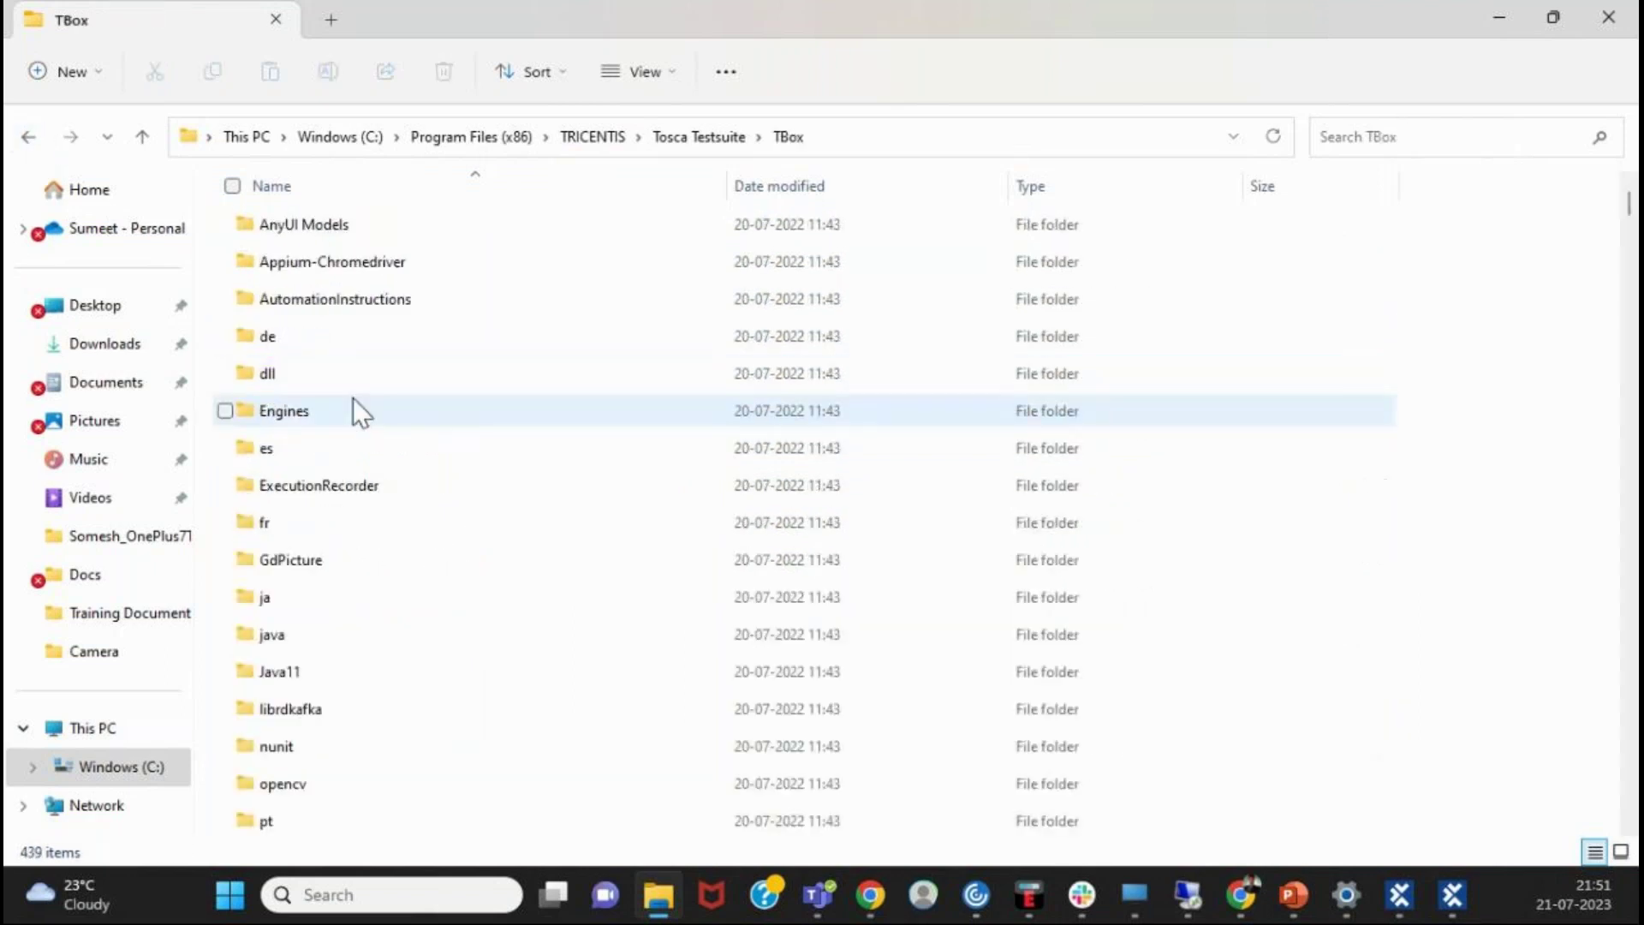
scroll(329, 428, "down", 20)
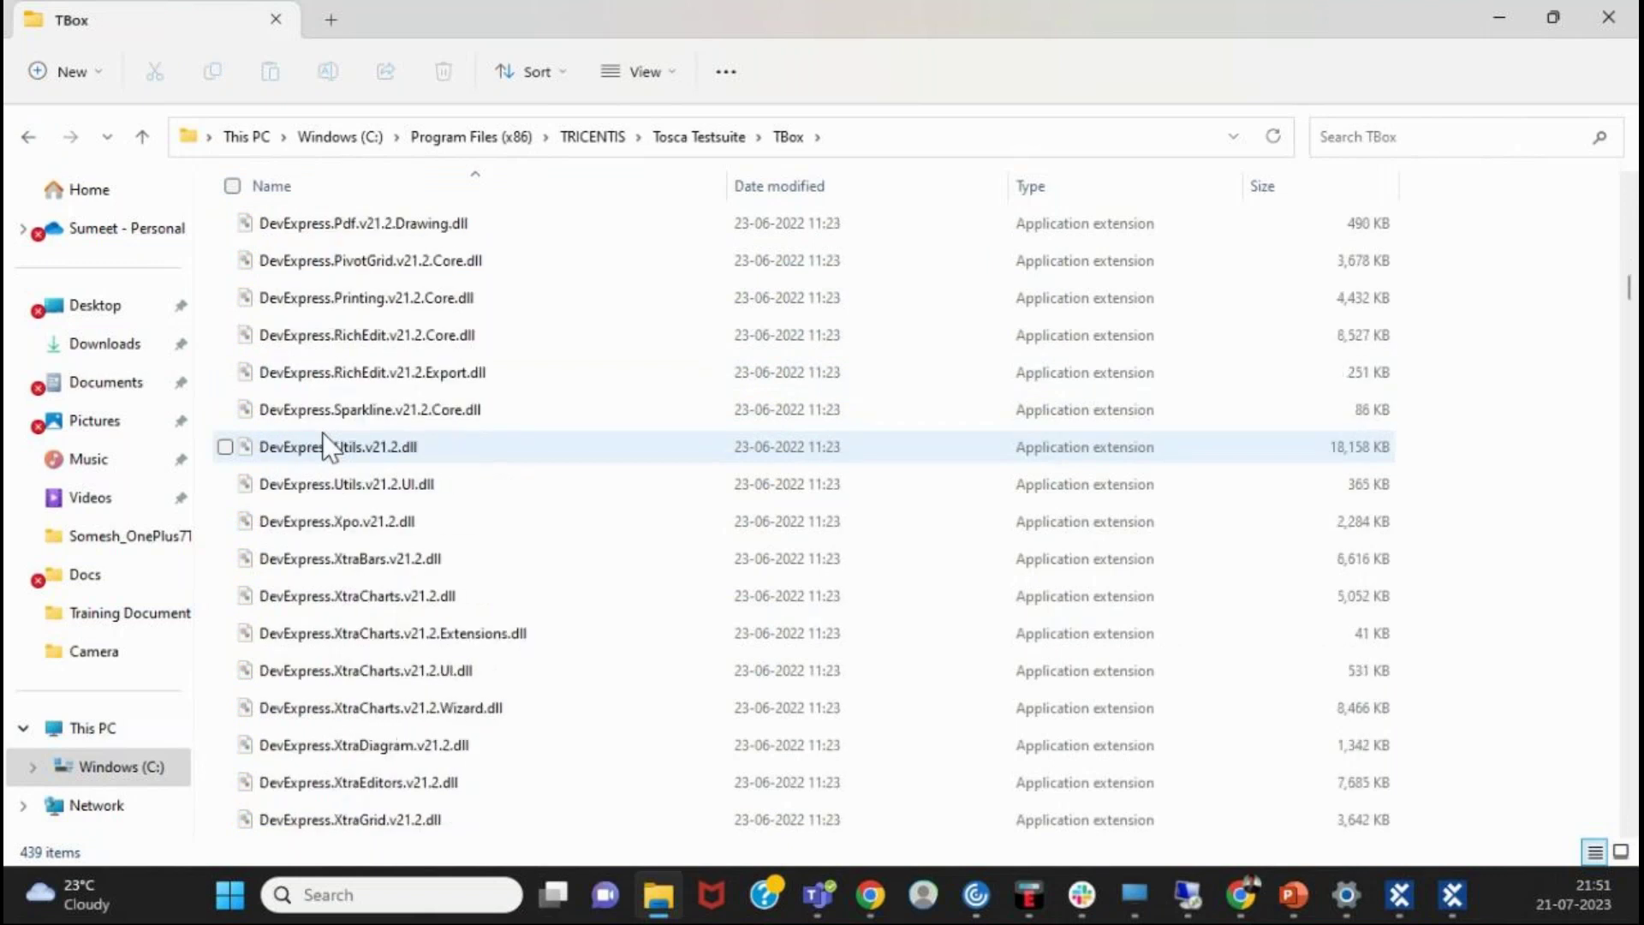
scroll(325, 444, "down", 10)
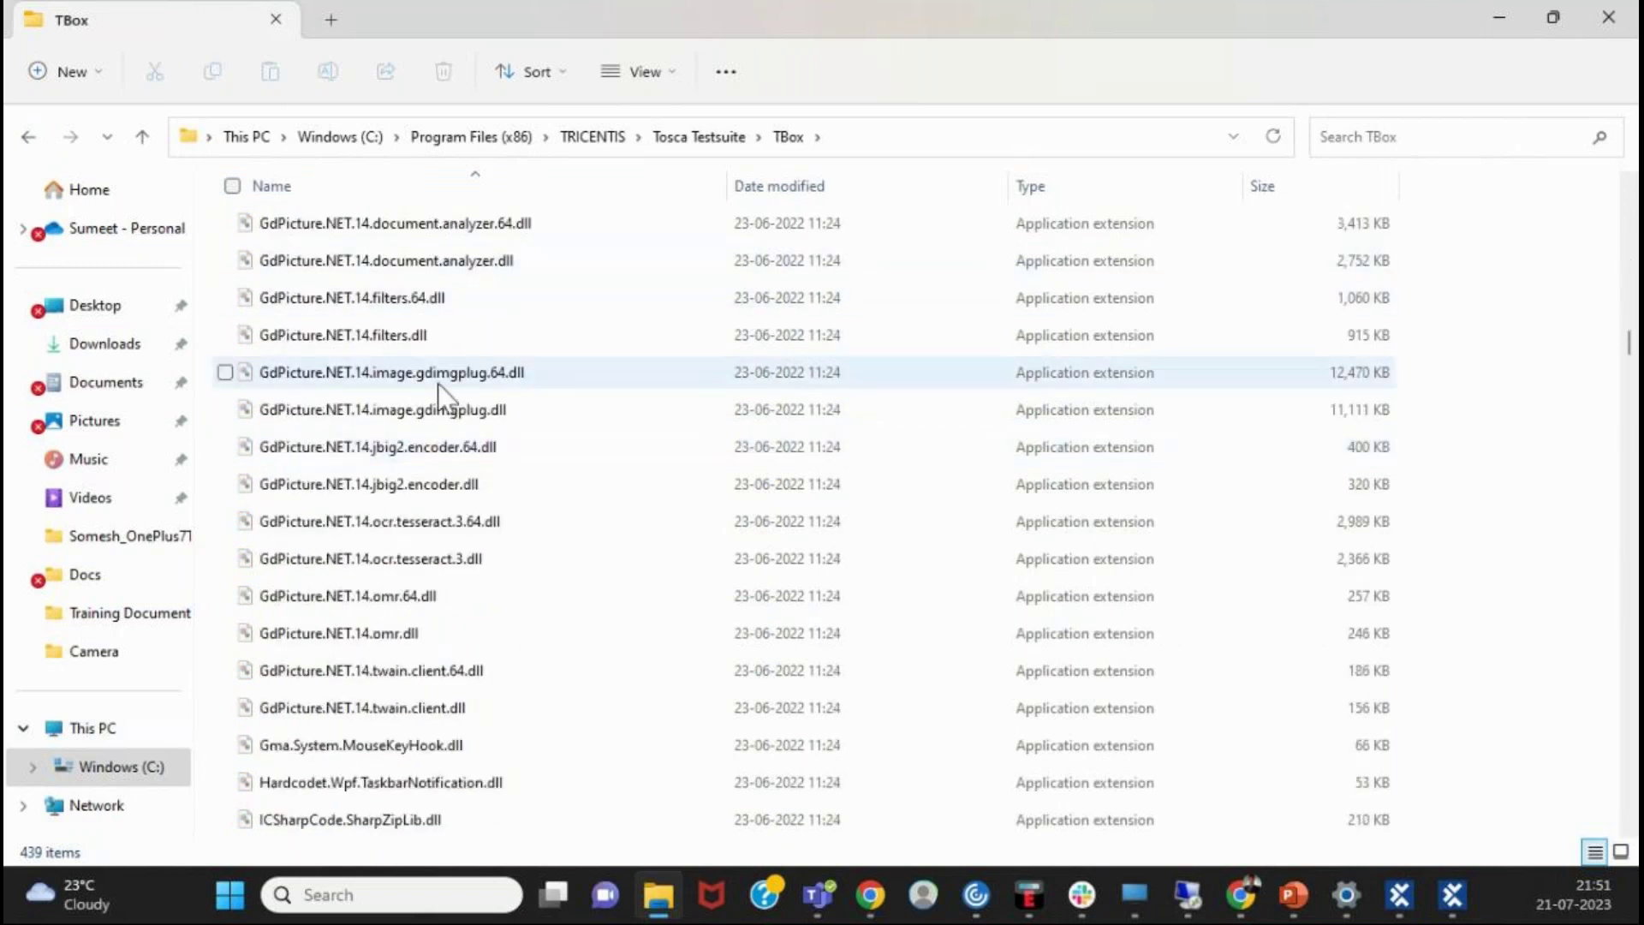
scroll(615, 484, "down", 12)
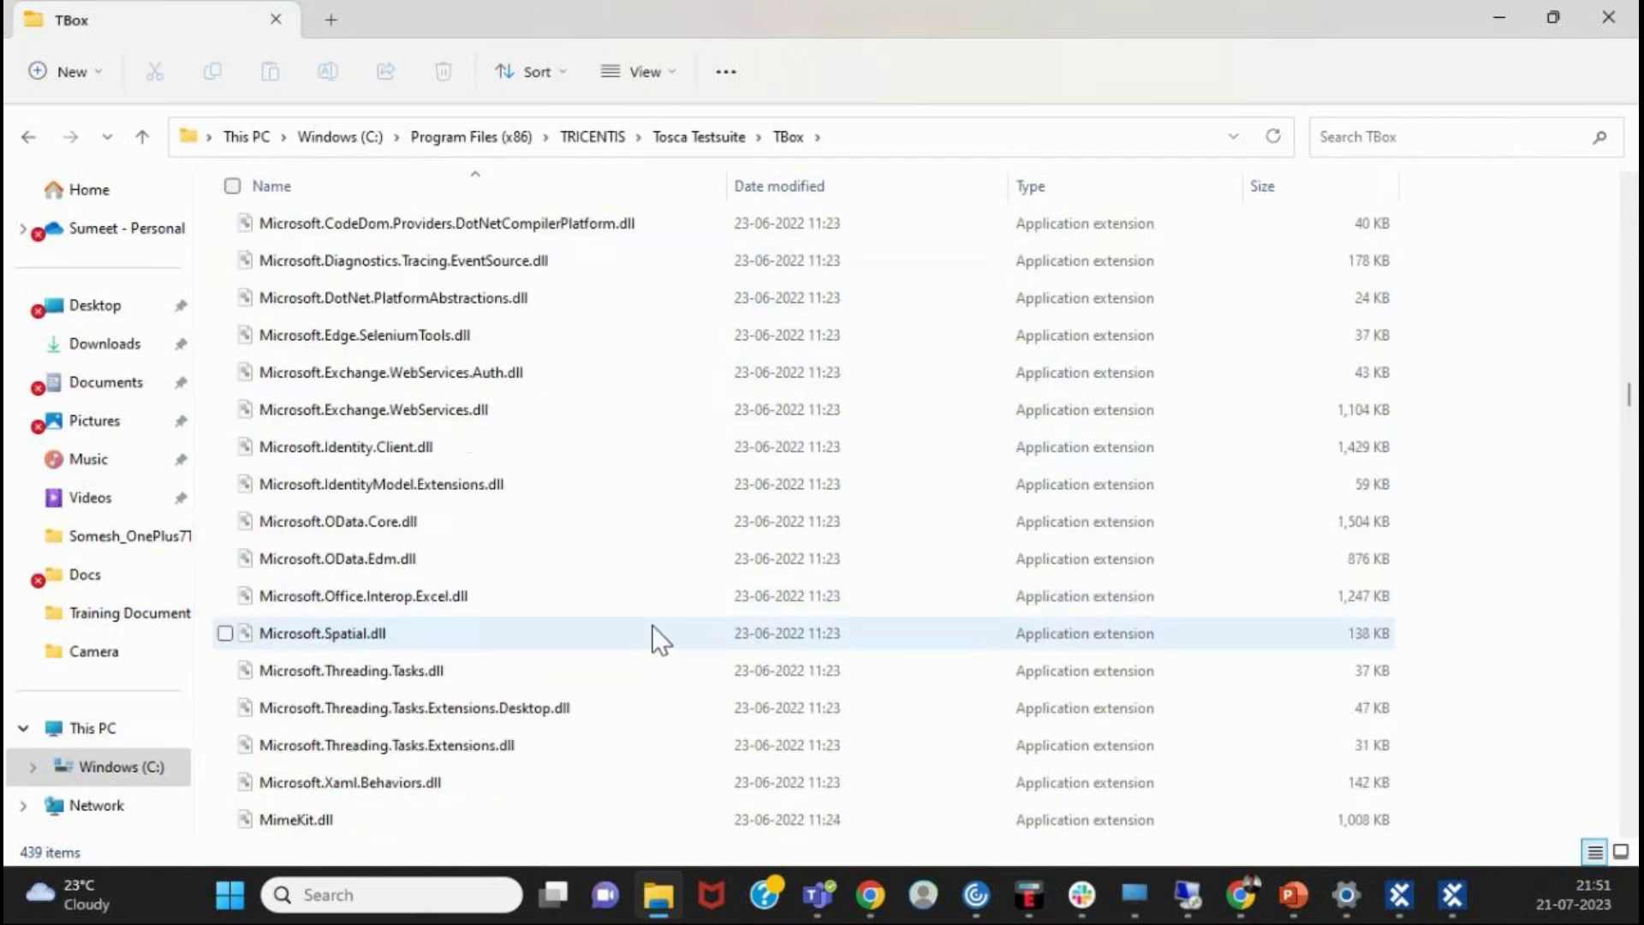
scroll(651, 629, "up", 6)
scroll(656, 644, "up", 20)
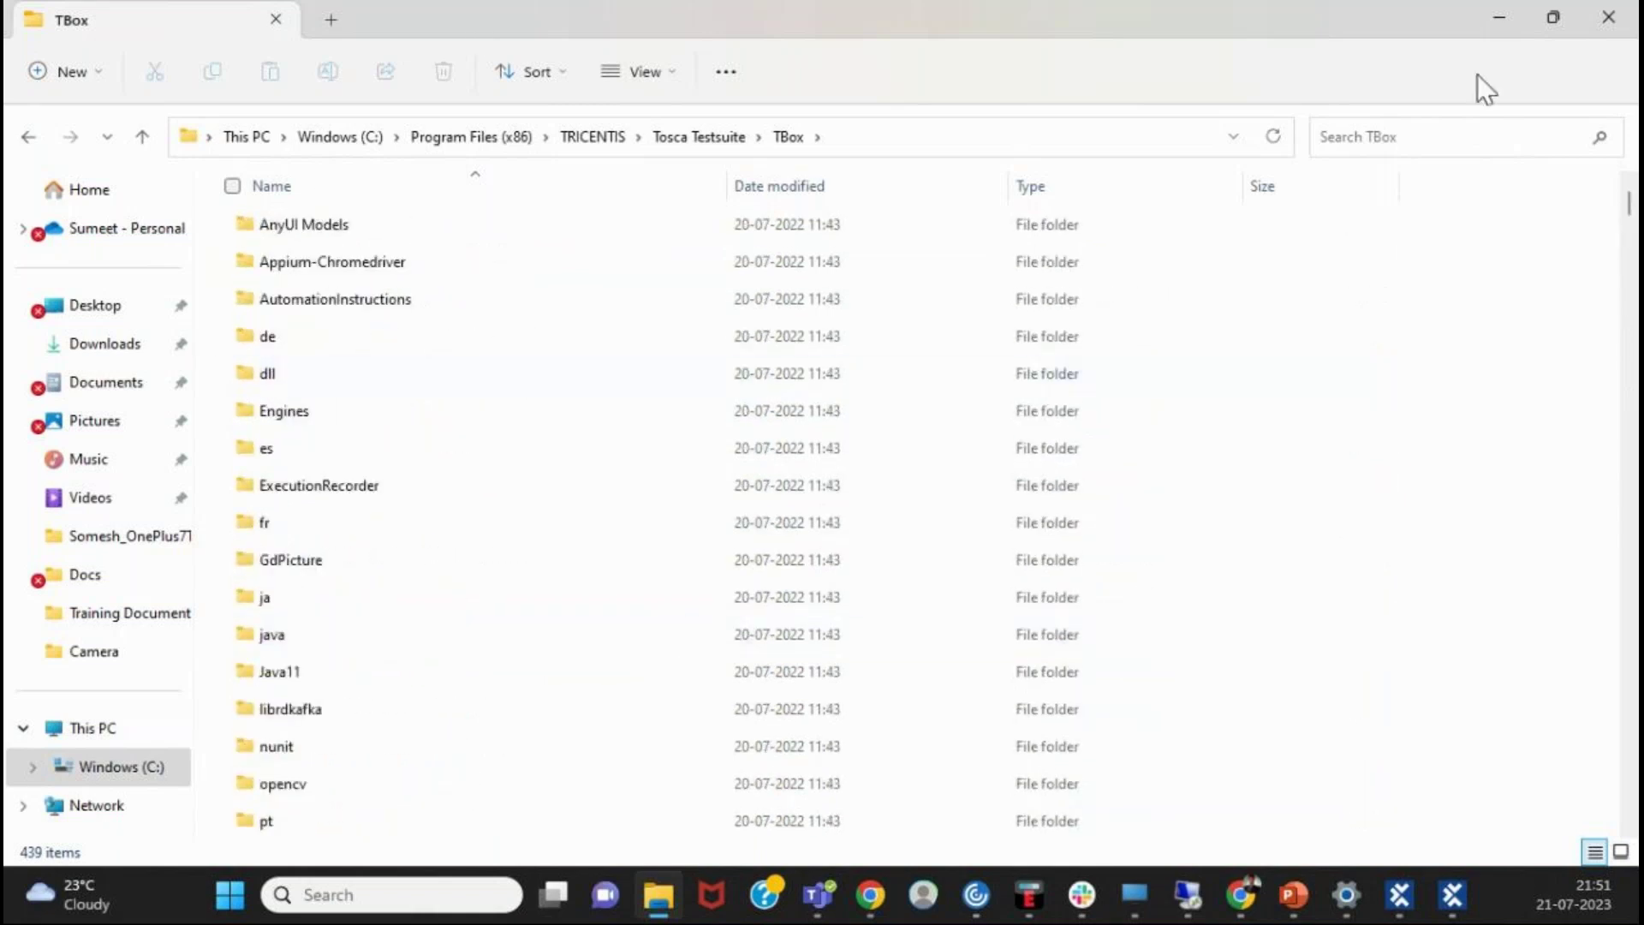
- Go up to the TRICENTIS folder and minimize File Explorer to reveal the manual
left_click(696, 138)
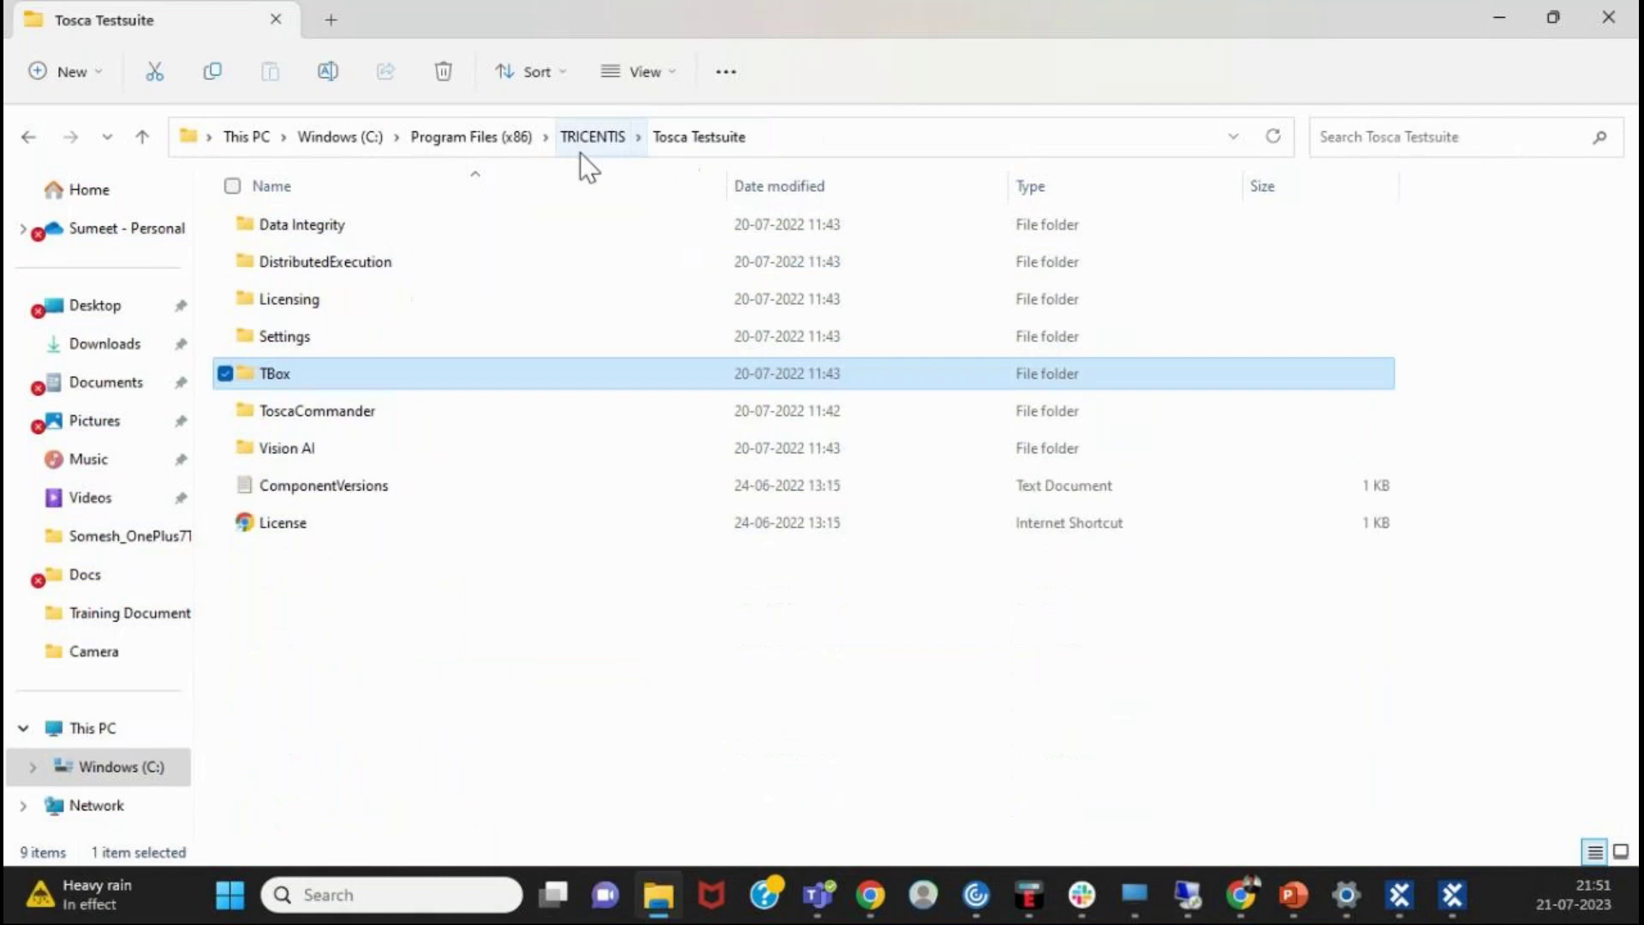
left_click(586, 140)
left_click(1508, 24)
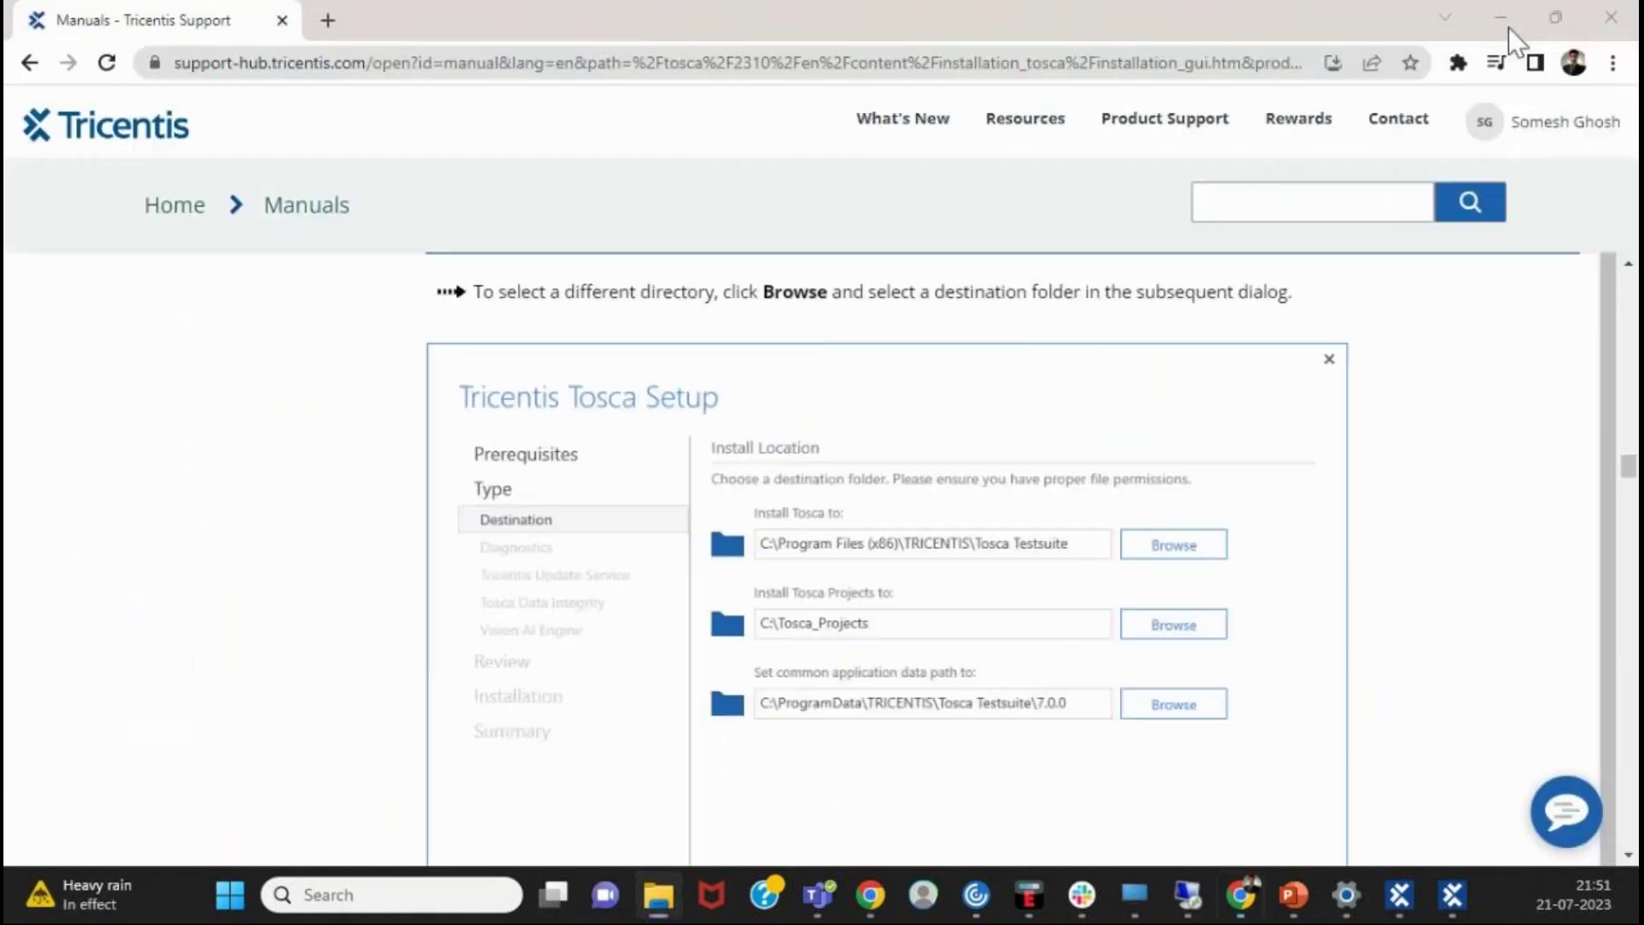
- Open C:\Tosca_Projects\Tosca_Workspaces and inspect the Tosca_Training workspace repository file
left_click(658, 896)
left_click(159, 767)
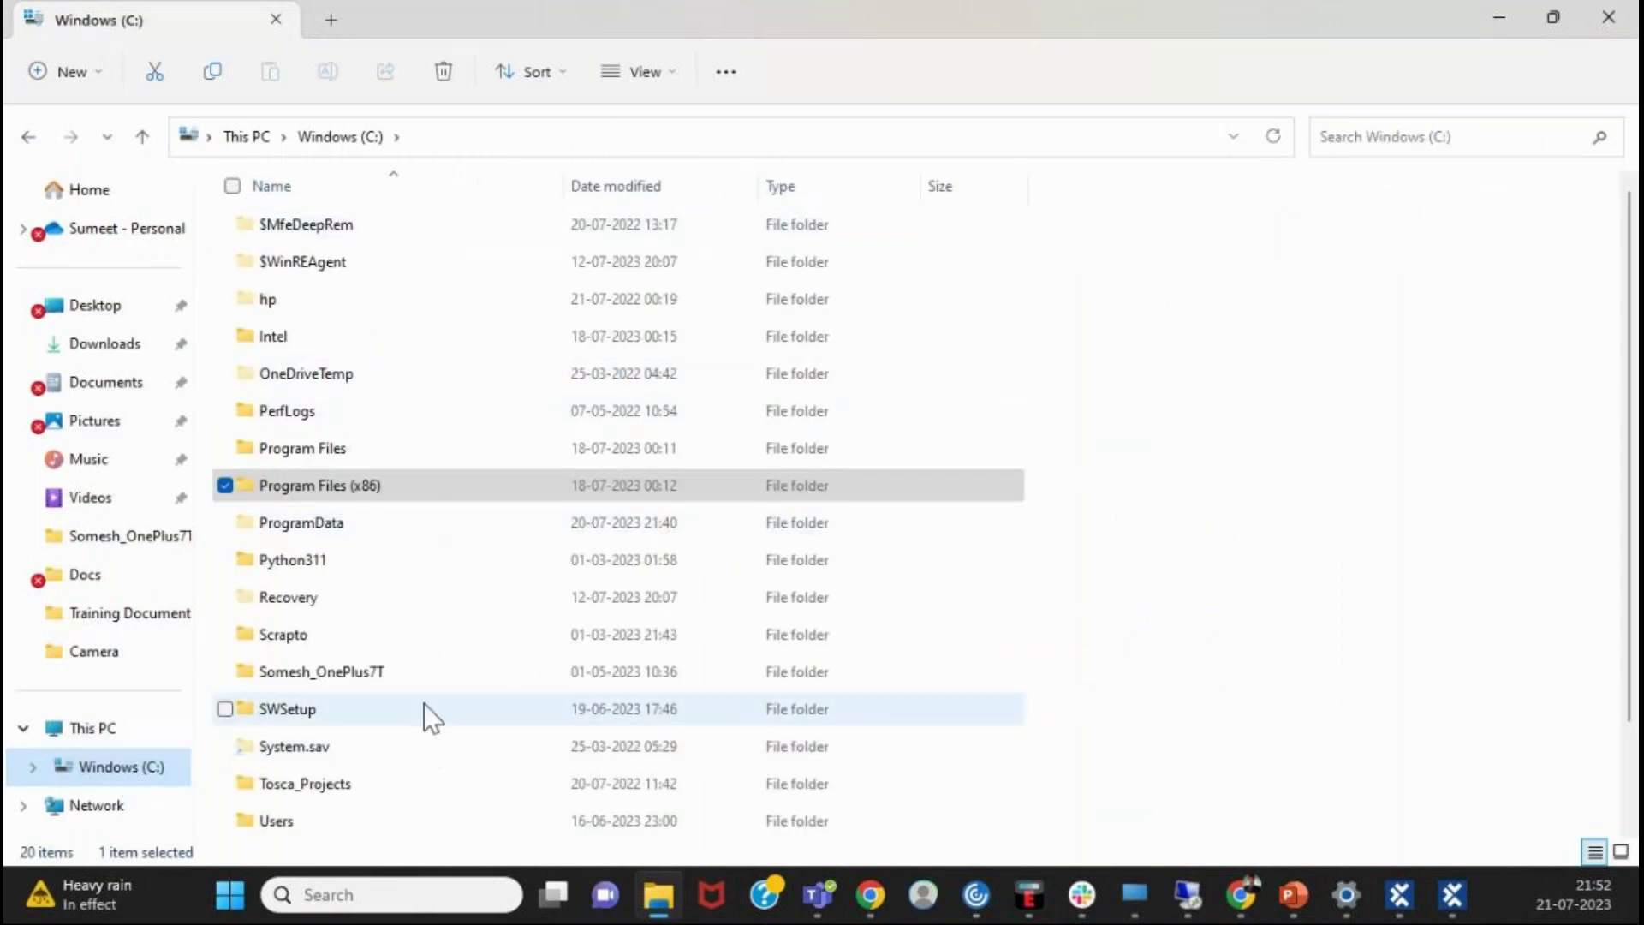
scroll(430, 716, "down", 1)
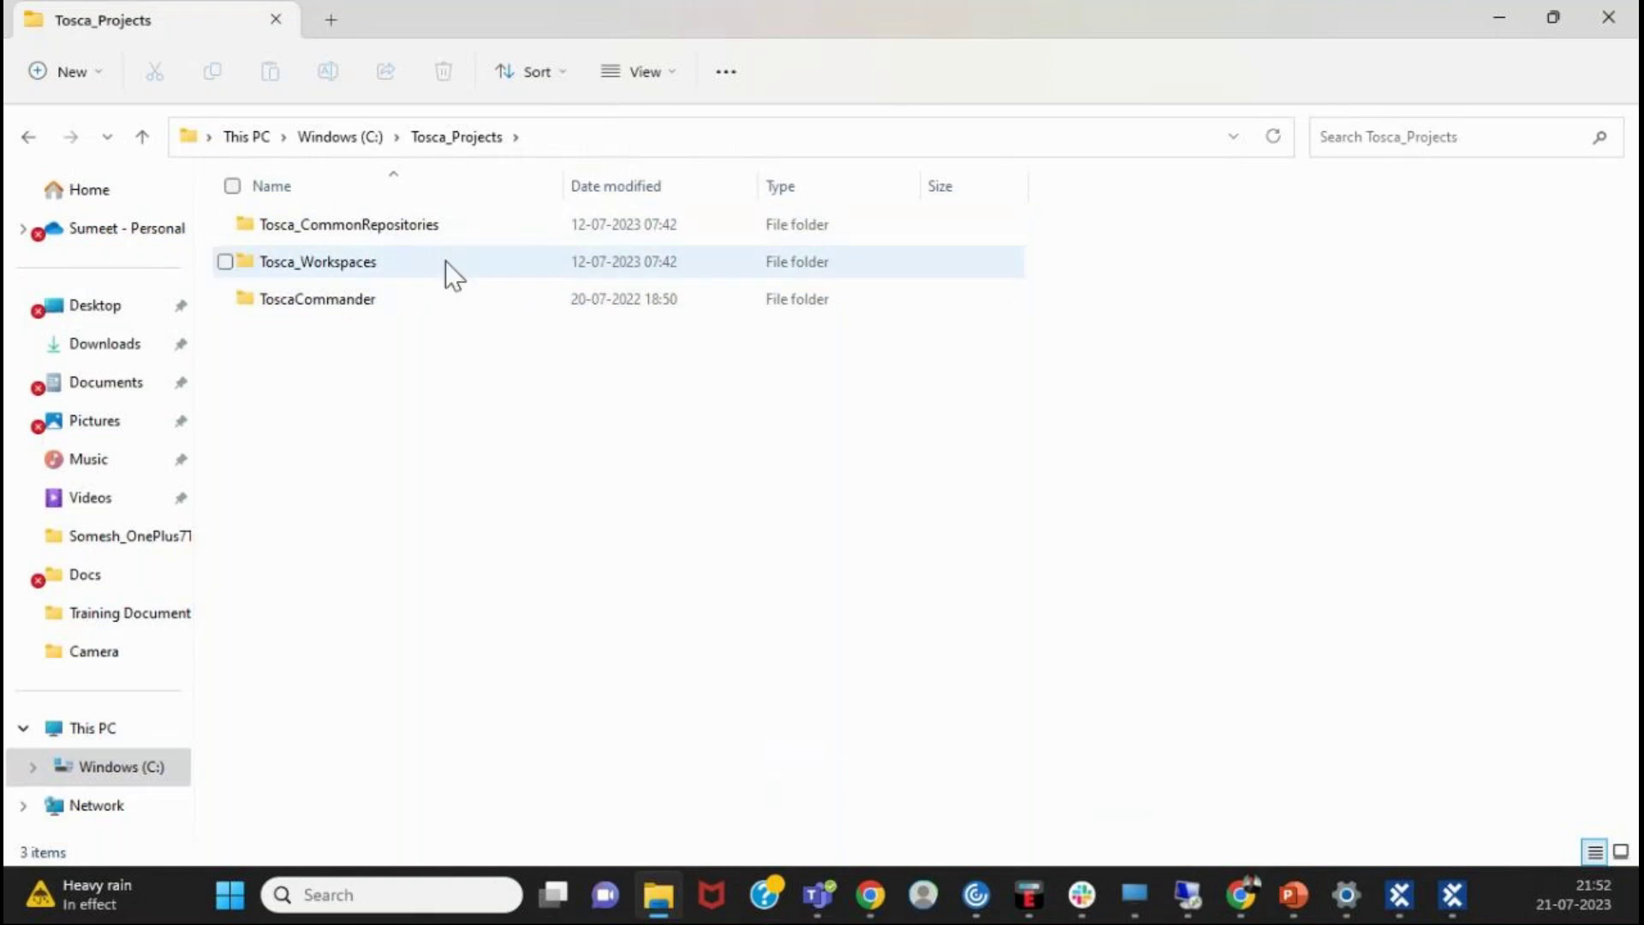
double_click(375, 253)
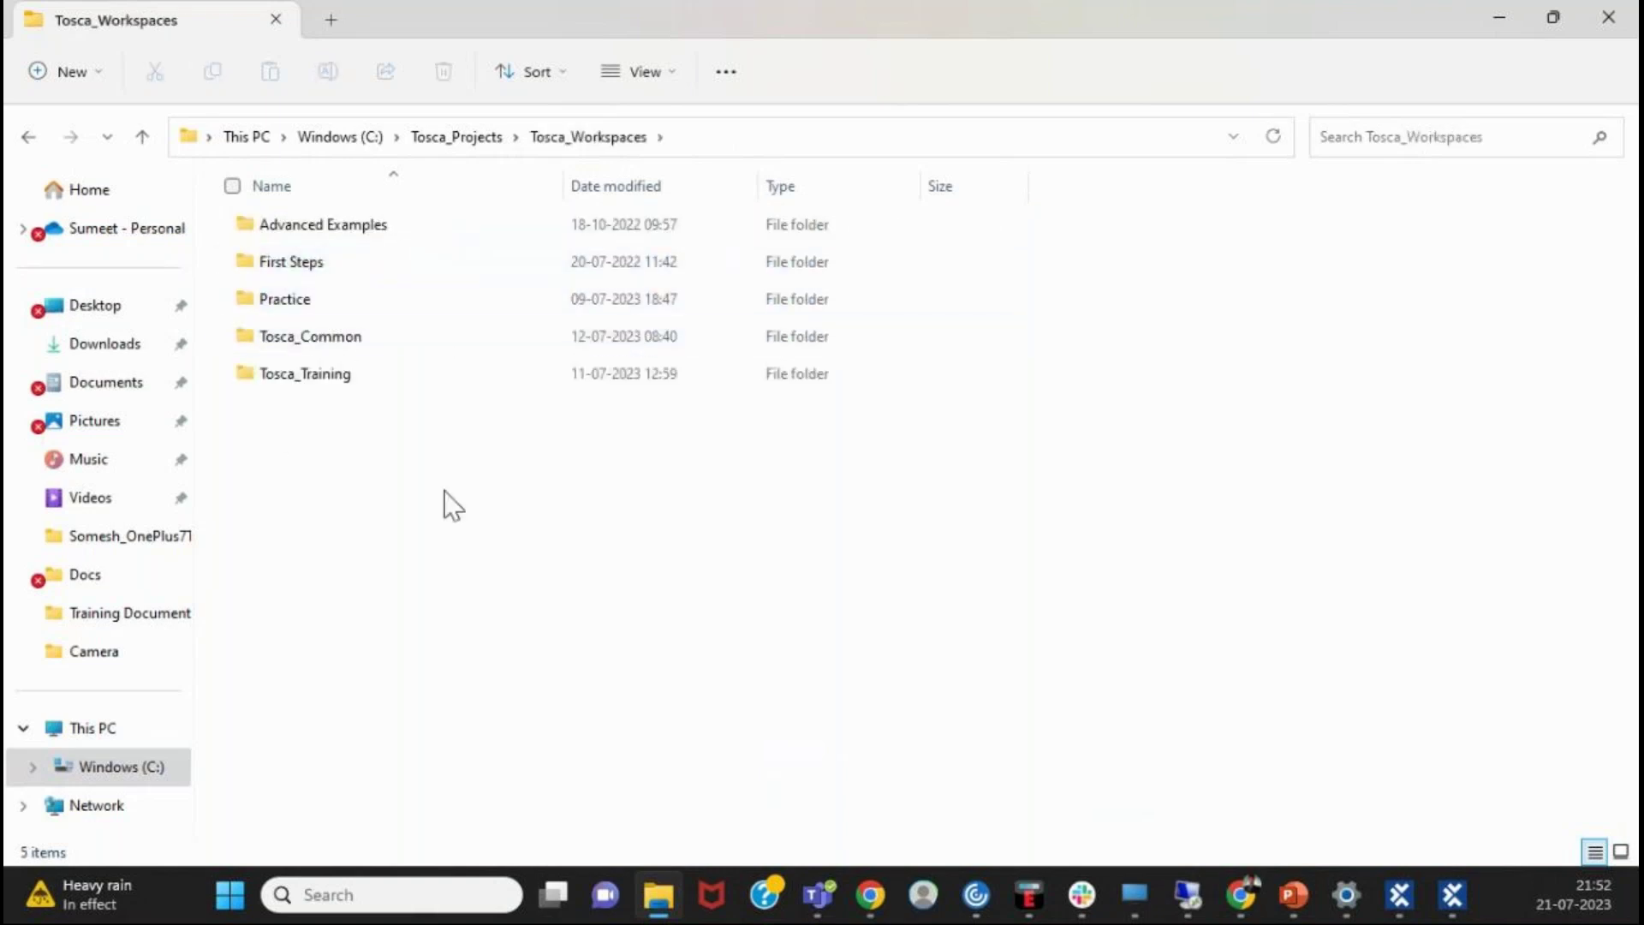
left_click(694, 136)
key("Escape")
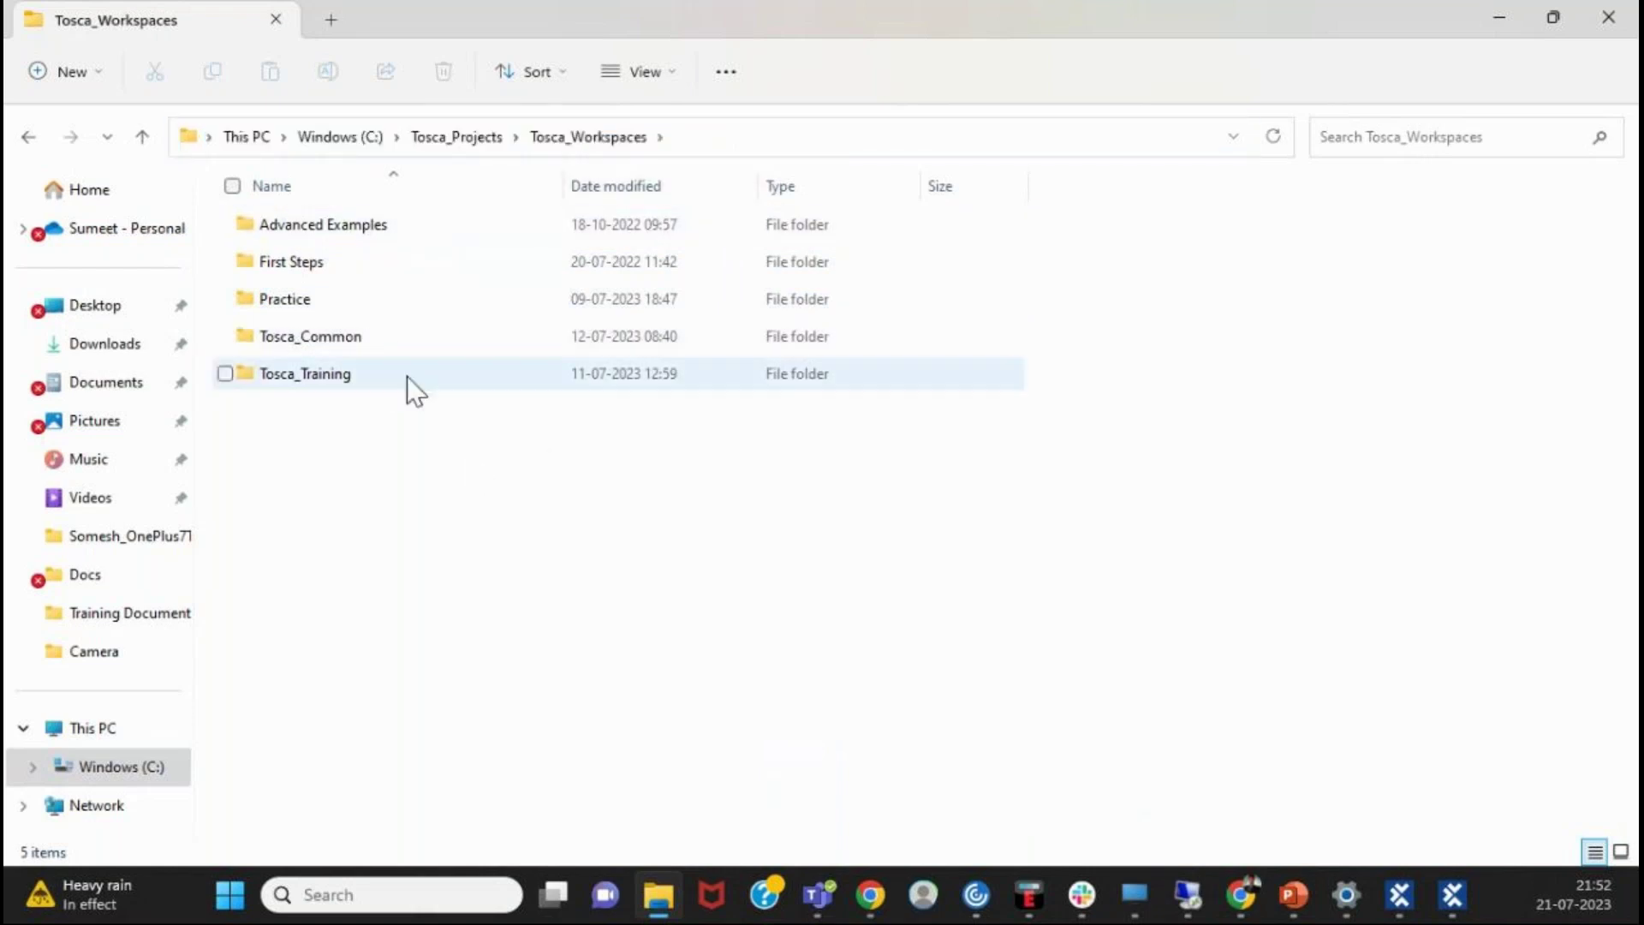
double_click(404, 382)
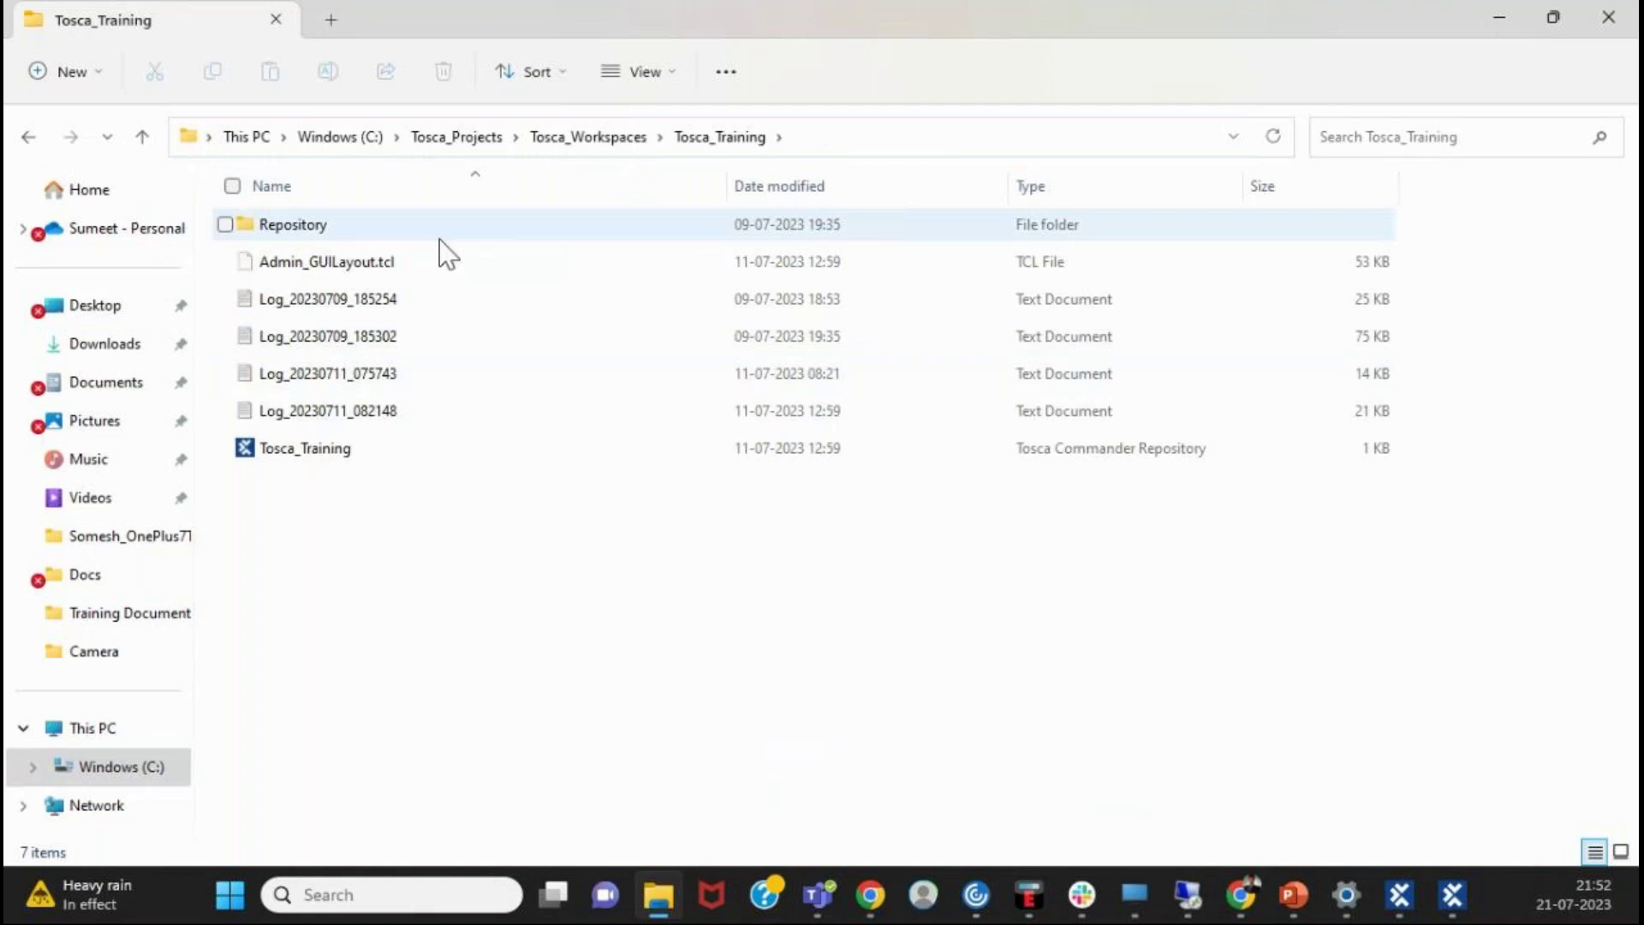
left_click(544, 460)
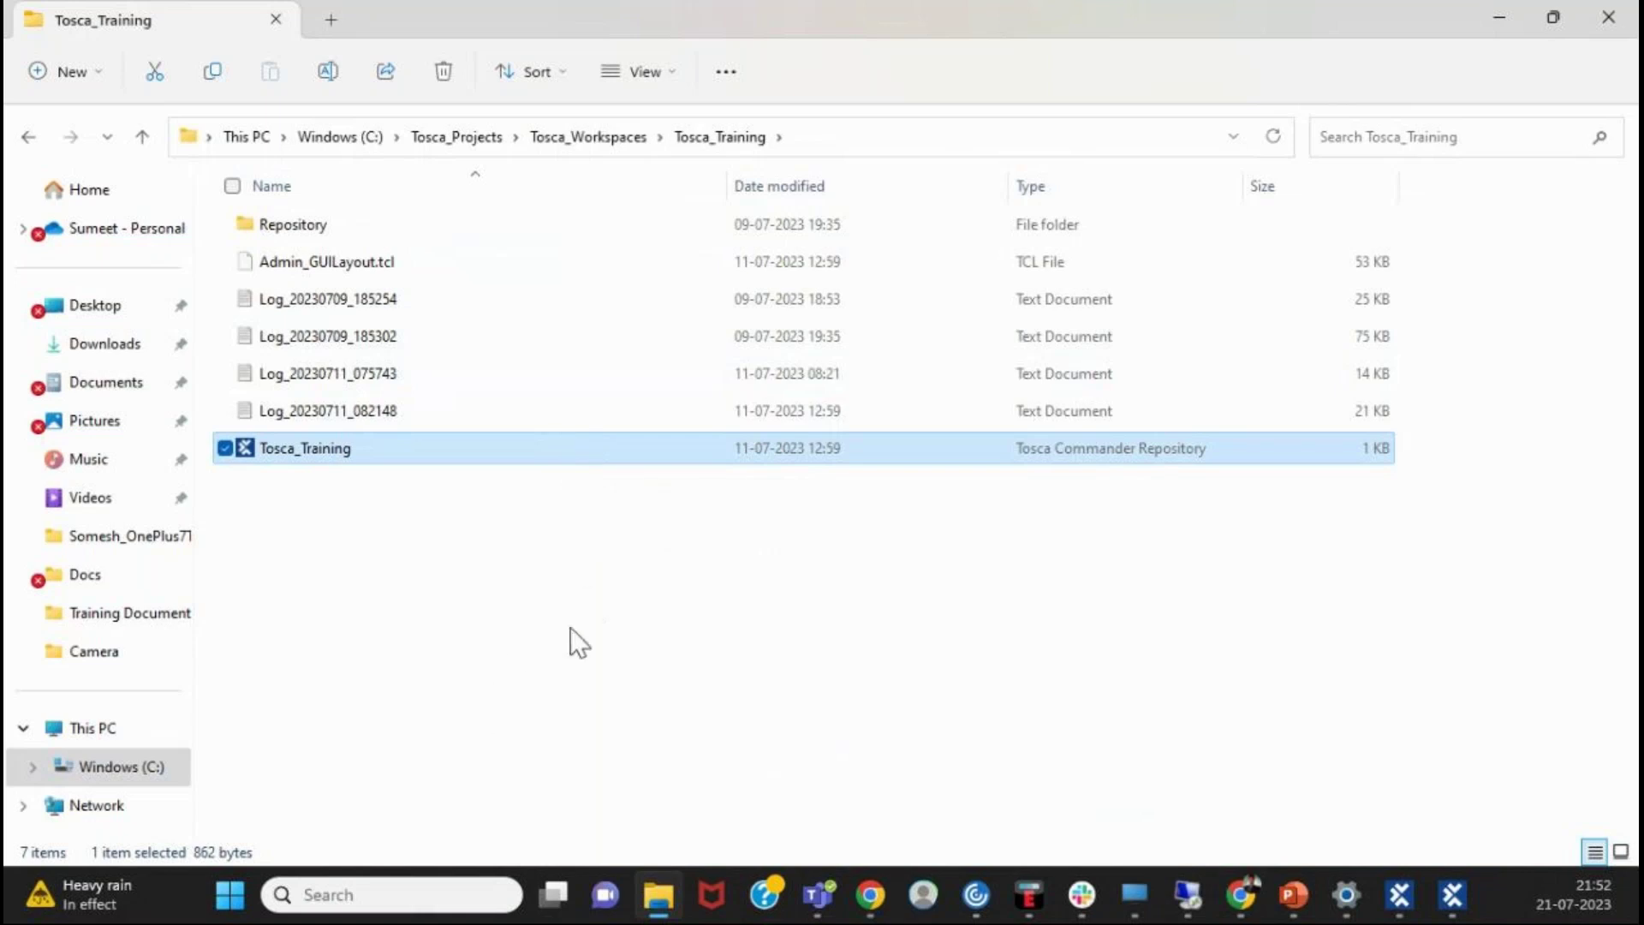
- Browse Tosca_CommonRepositories down to CommonRepository, then return and open the ToscaCommander project folder
left_click(26, 138)
left_click(27, 136)
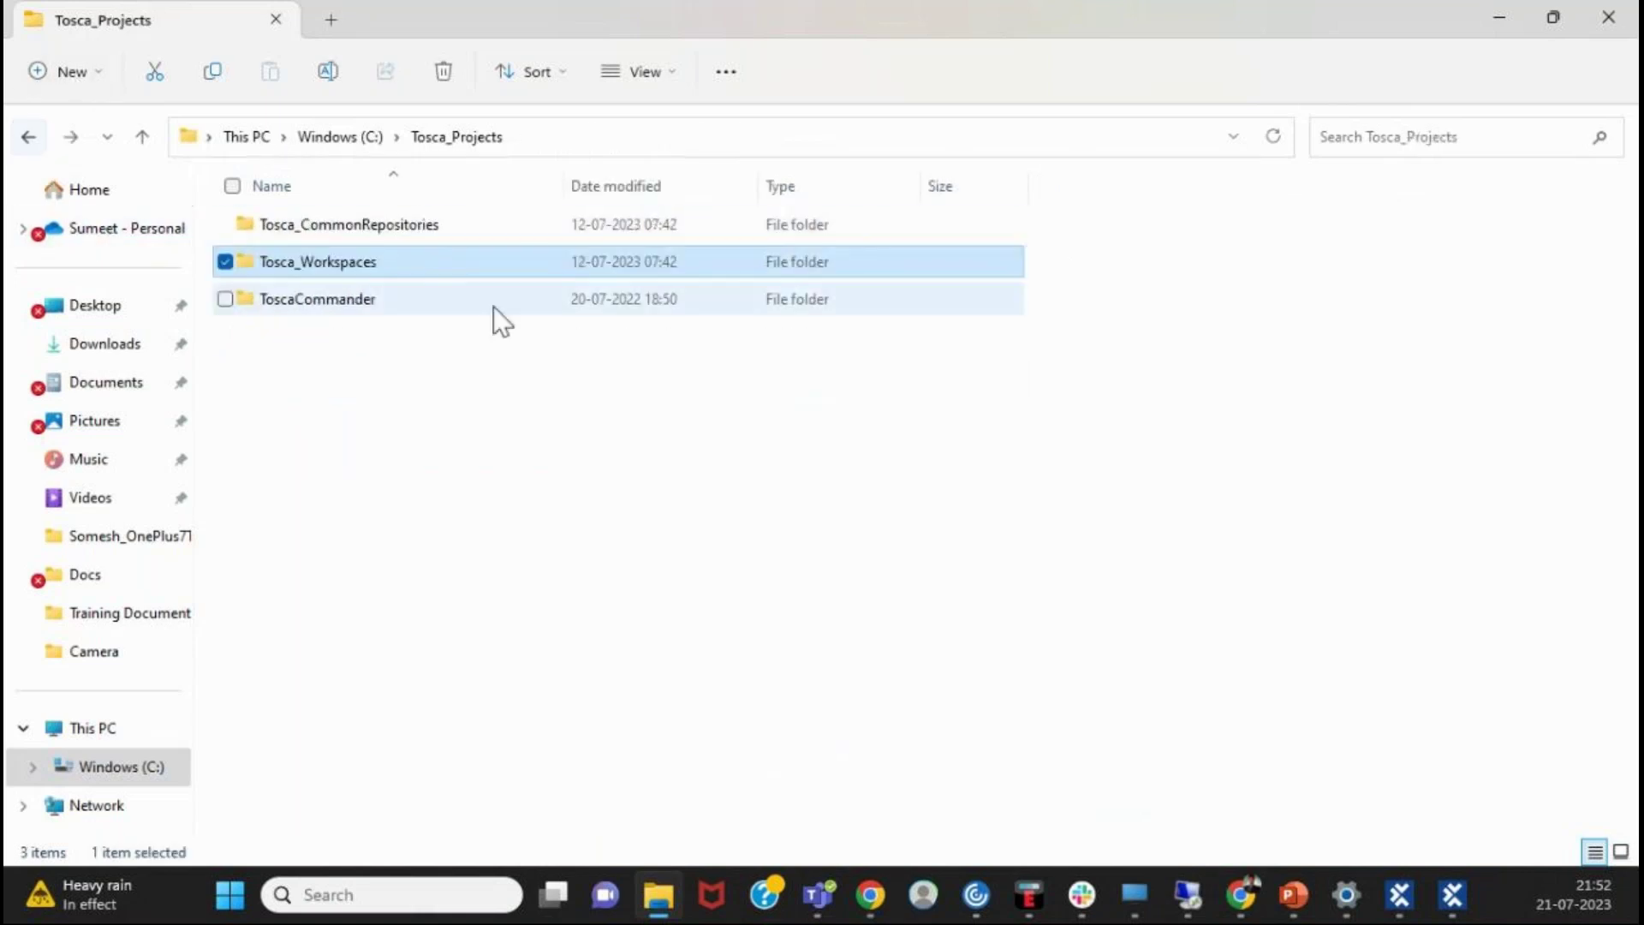
double_click(456, 221)
double_click(456, 221)
double_click(458, 235)
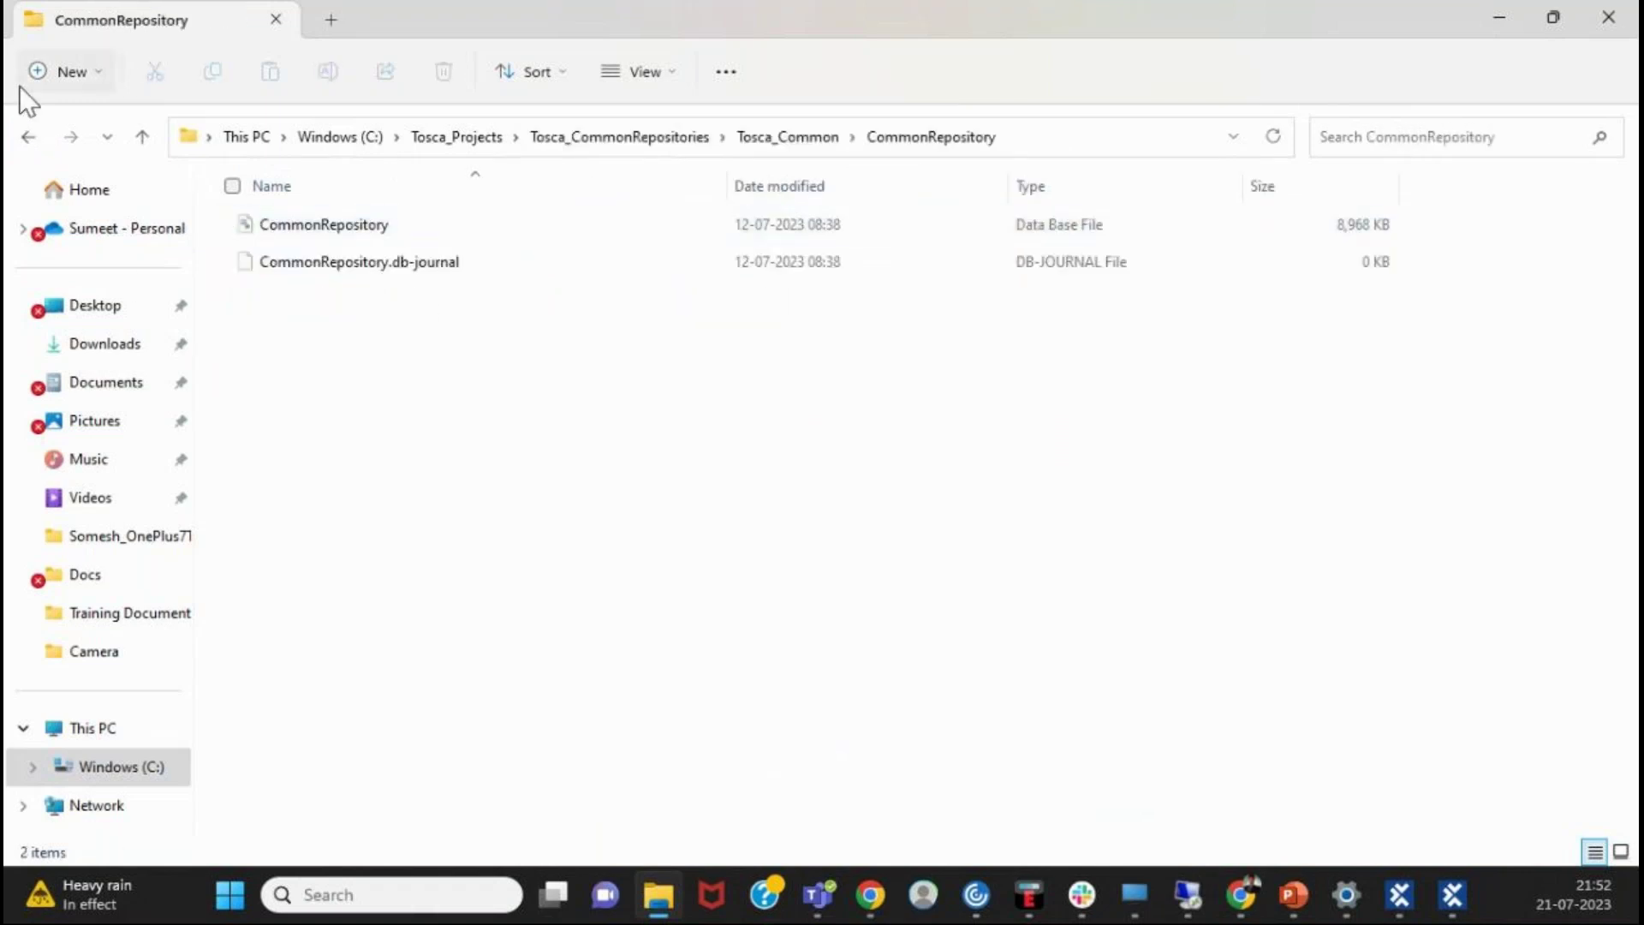
left_click(25, 139)
left_click(24, 141)
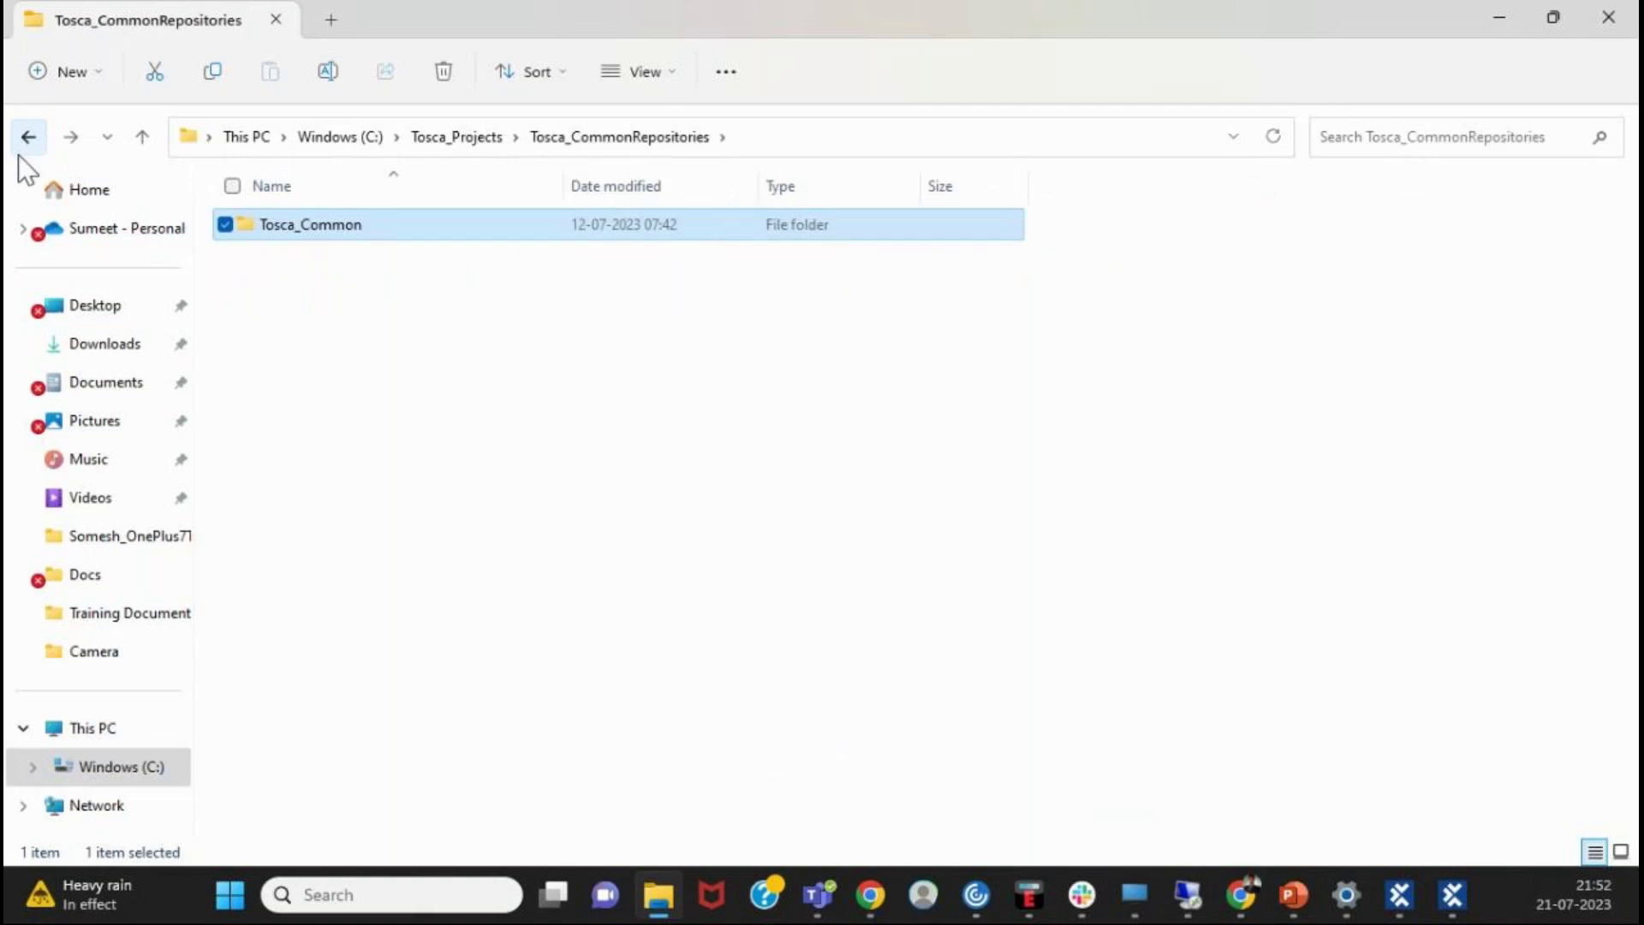
left_click(24, 142)
double_click(351, 297)
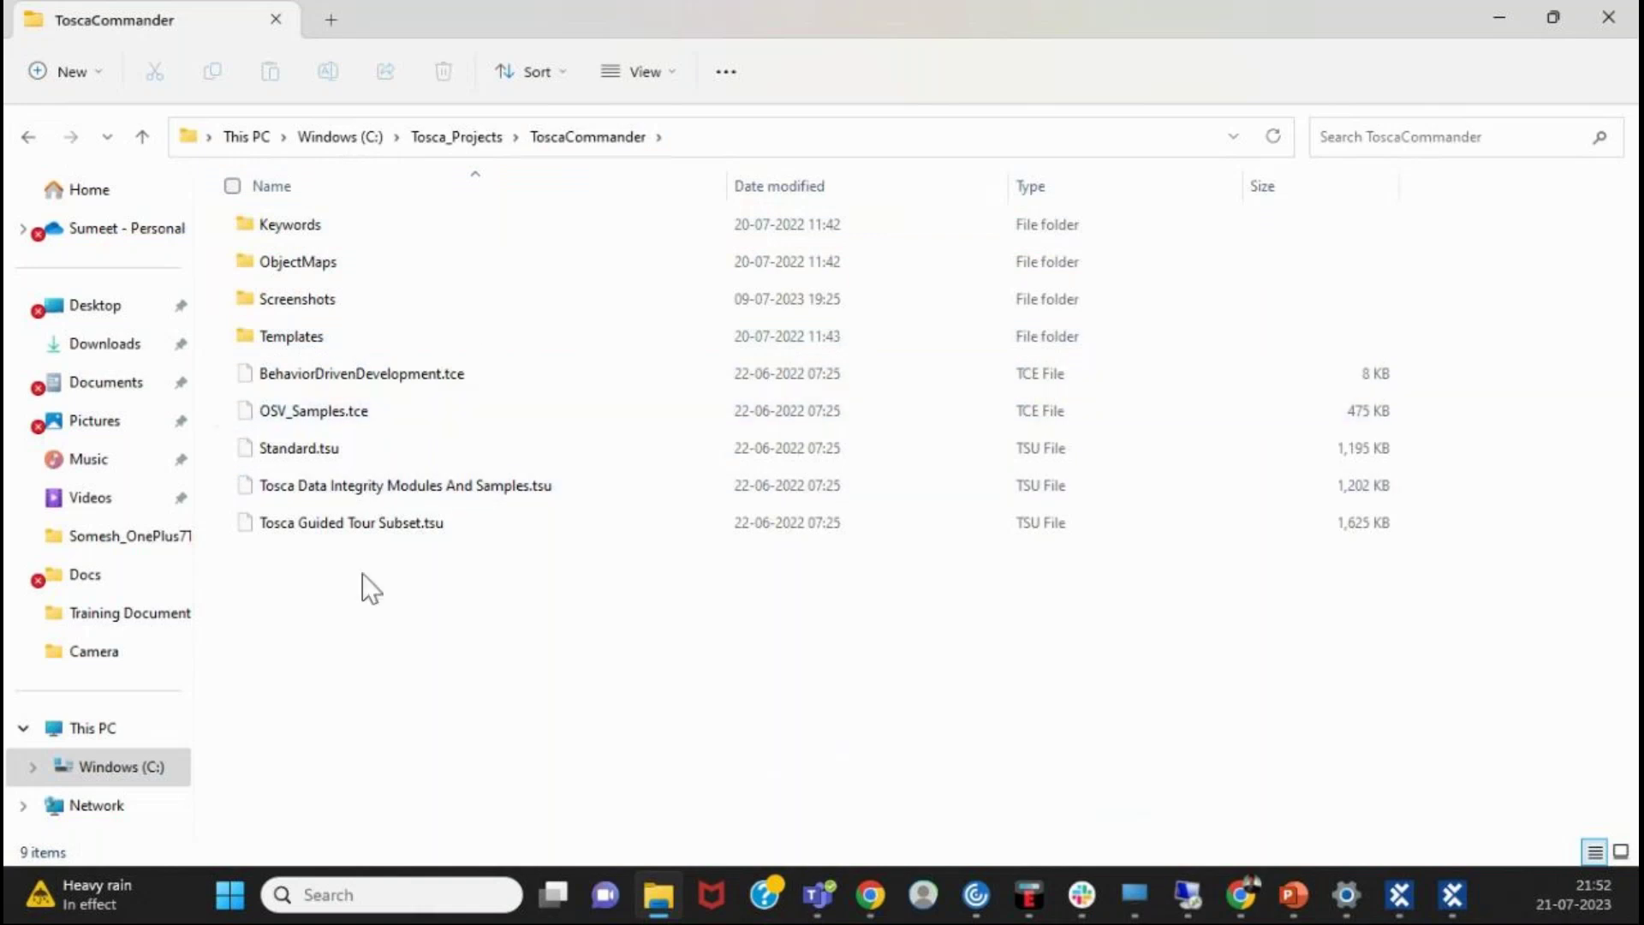
left_click(364, 453)
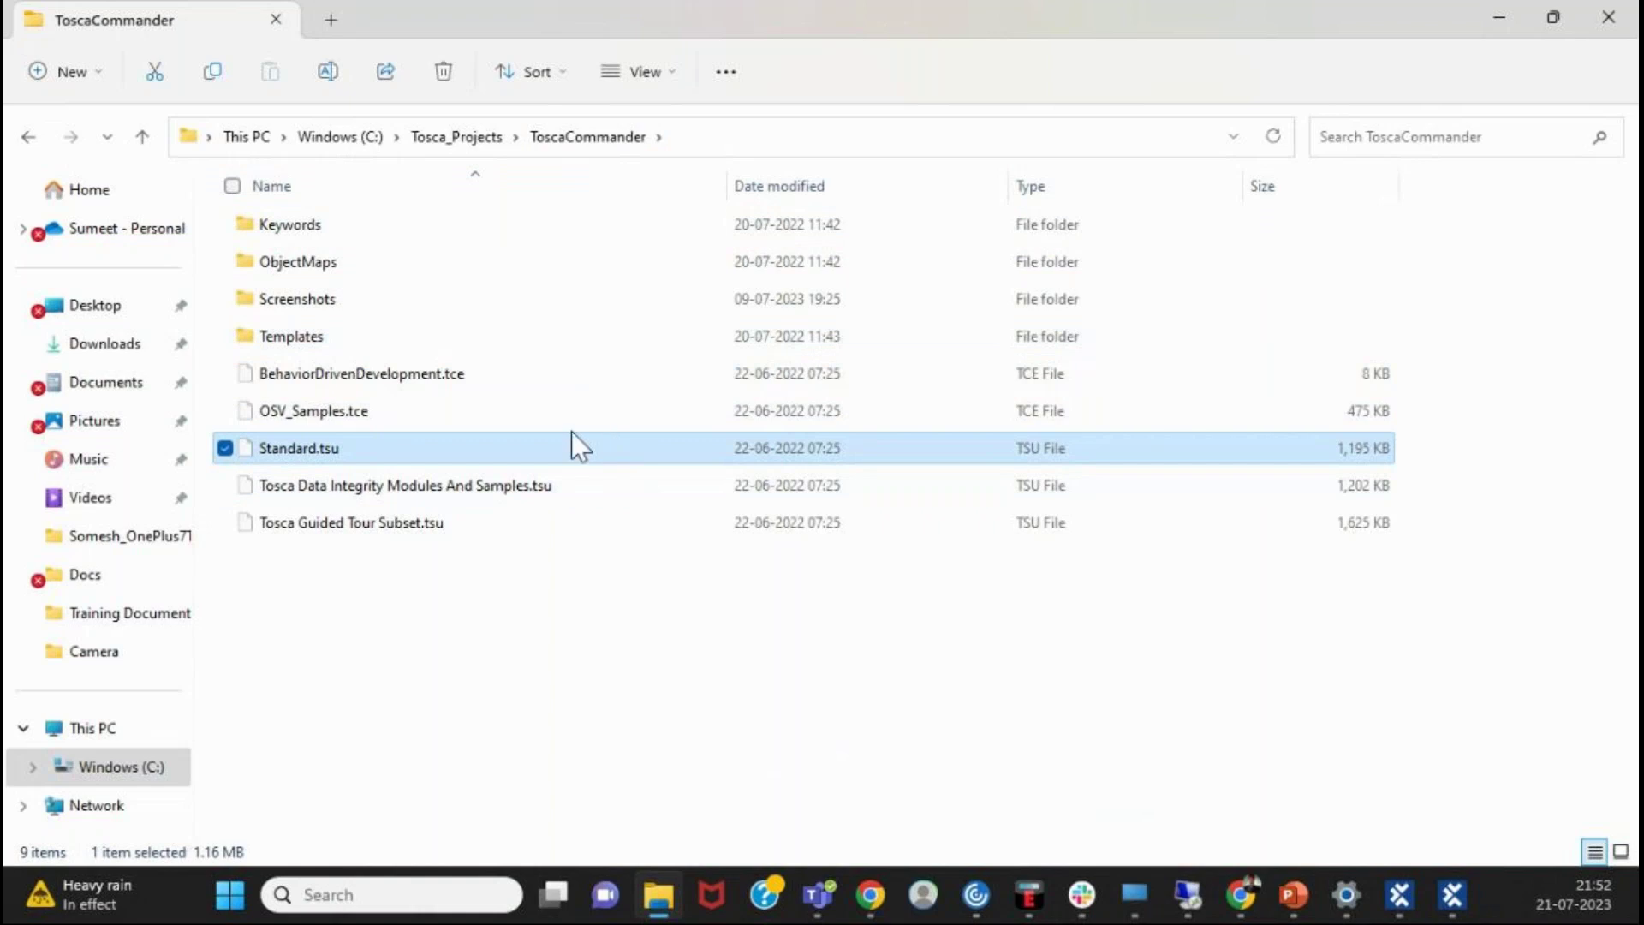
left_click(394, 442)
left_click(476, 484)
left_click(484, 454)
double_click(385, 301)
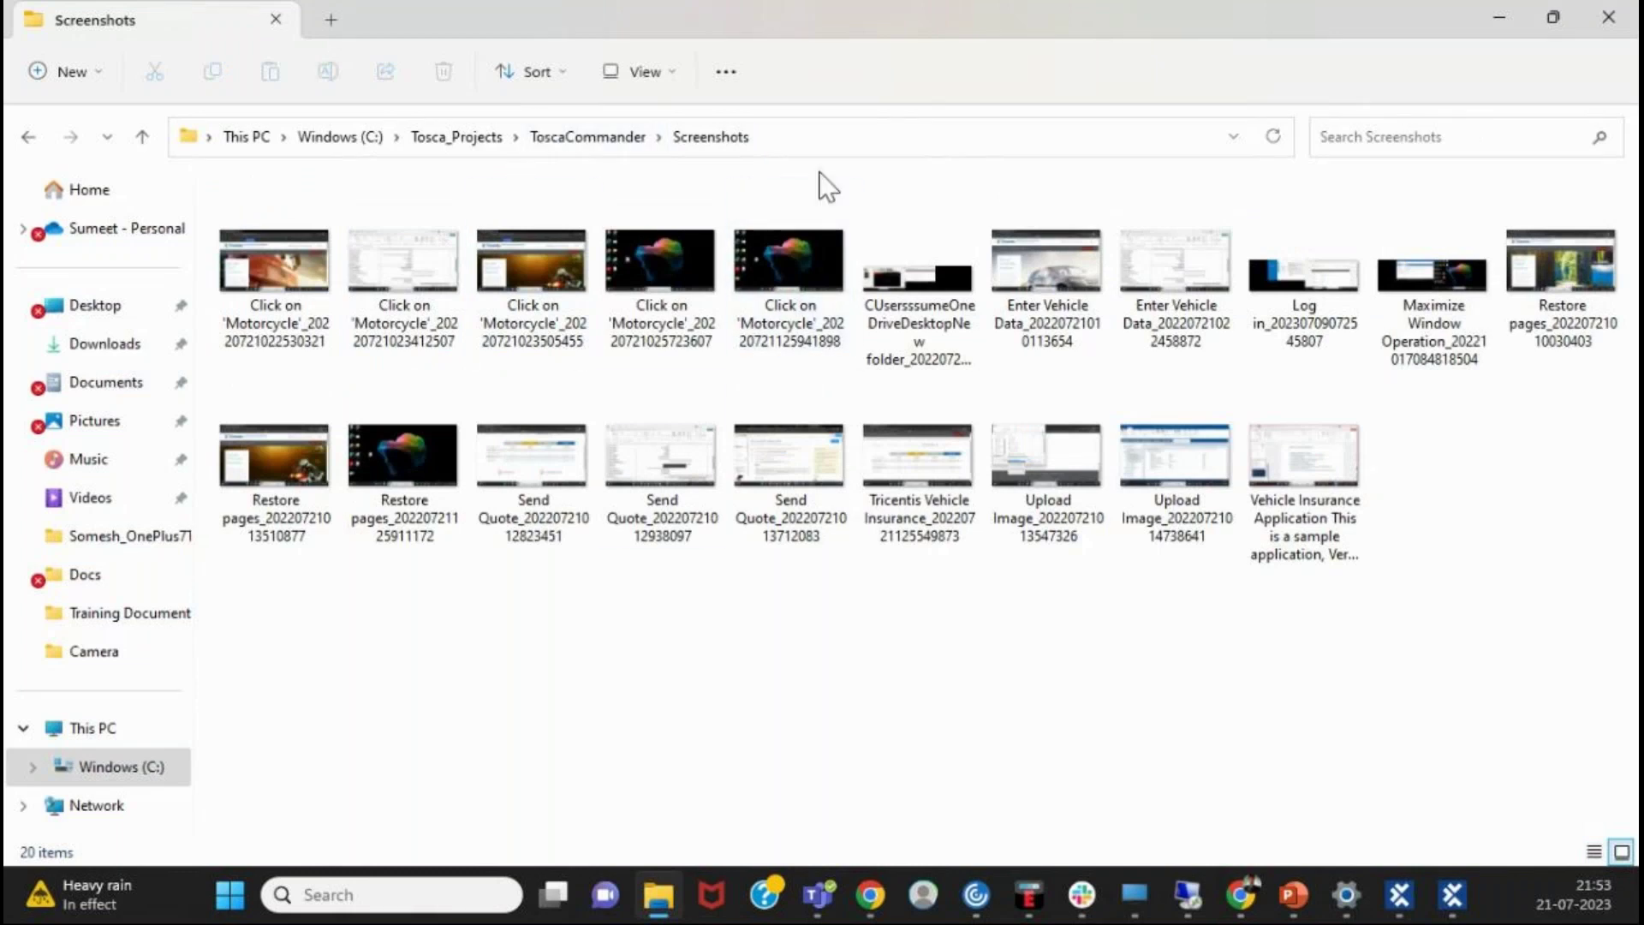
left_click(28, 137)
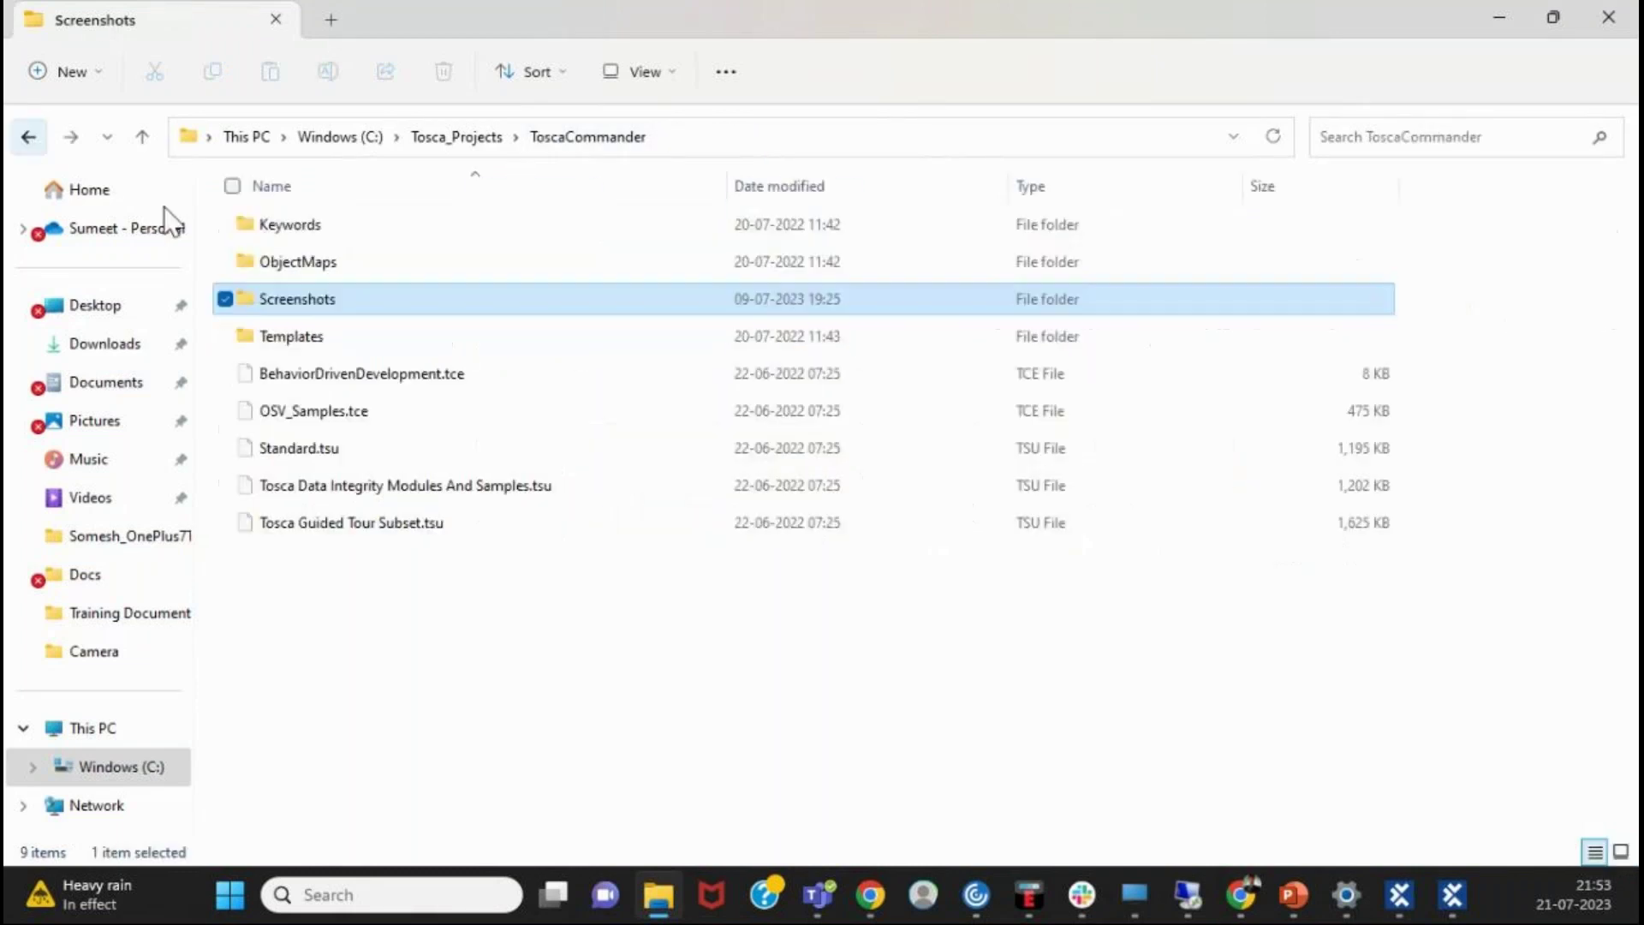
left_click(352, 375)
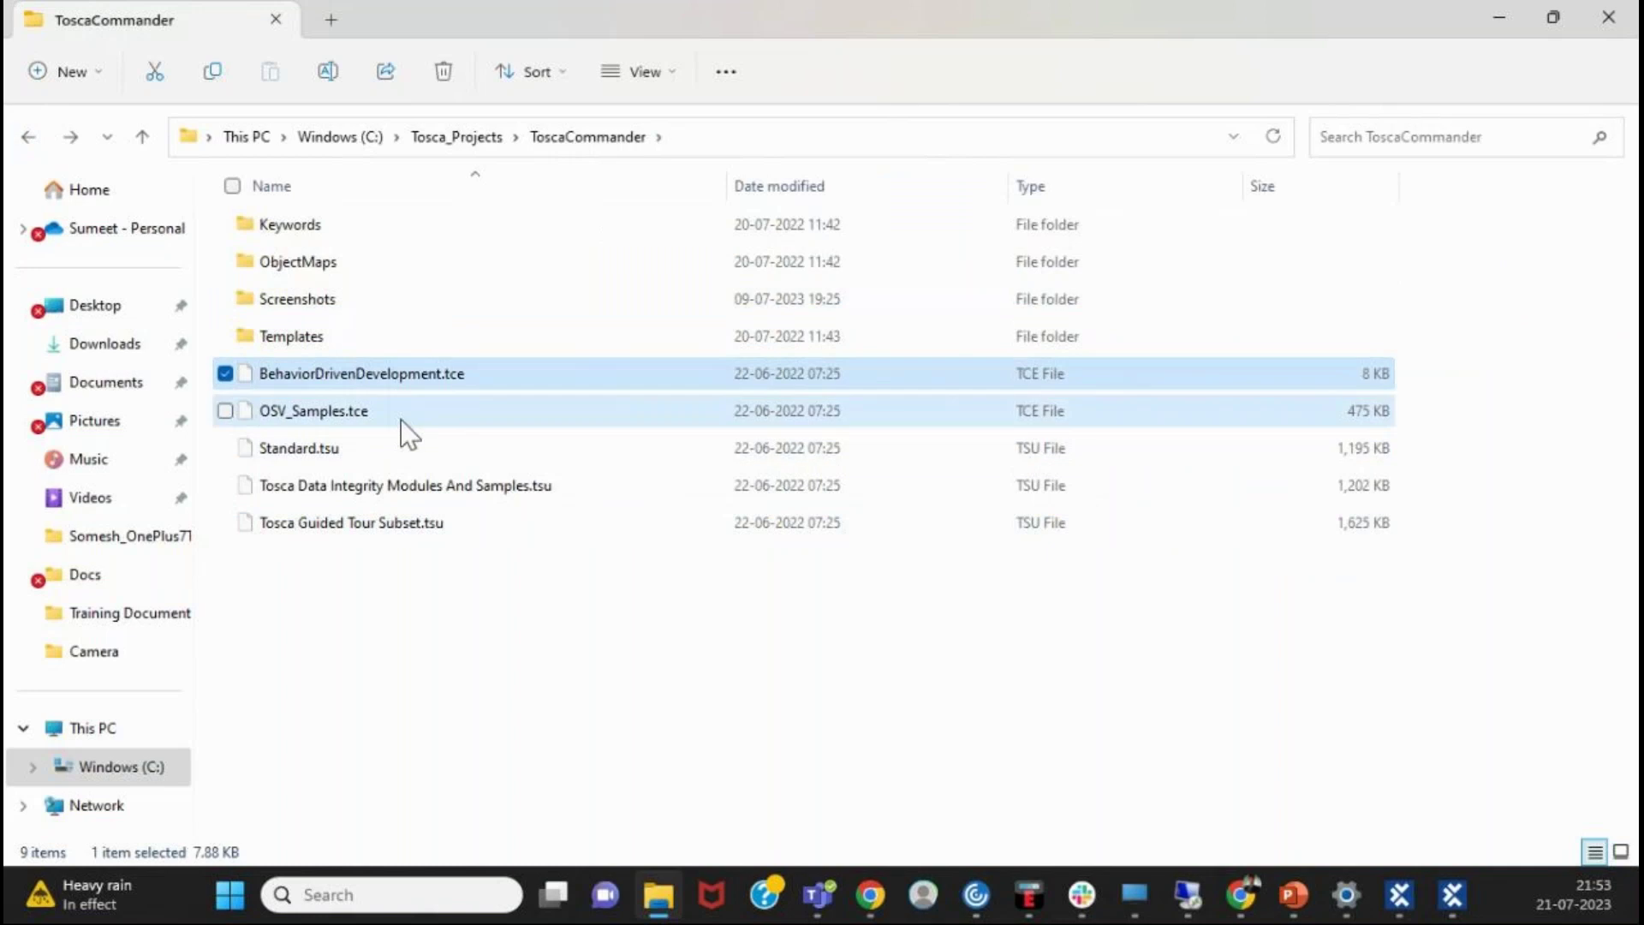
left_click(399, 415)
left_click(494, 487)
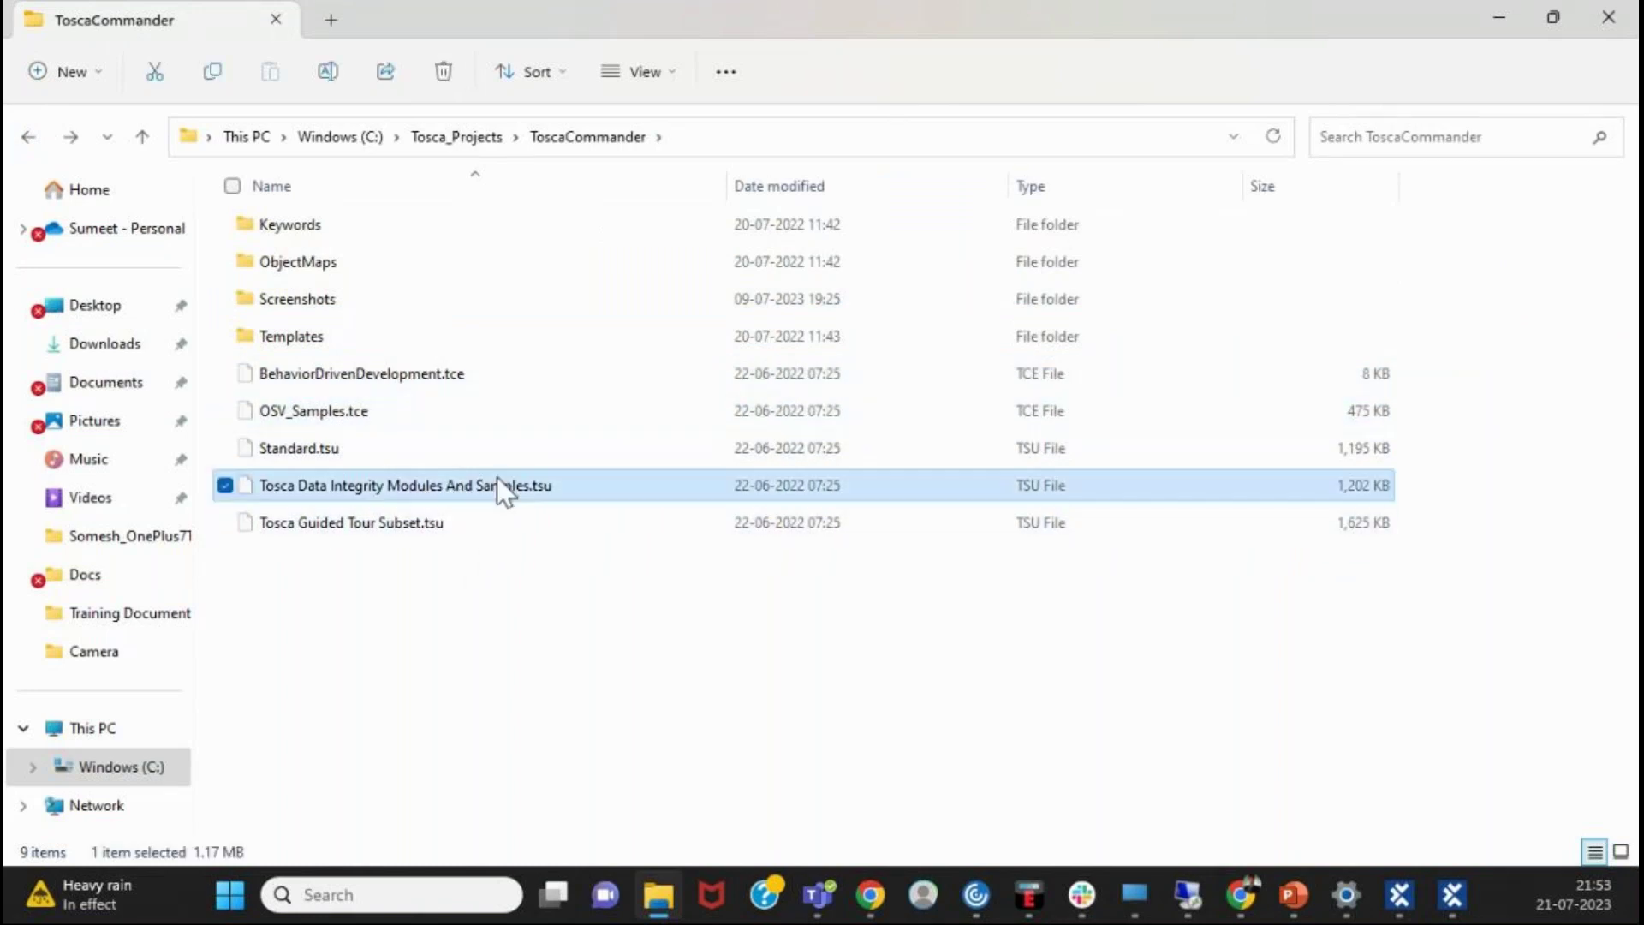
double_click(342, 338)
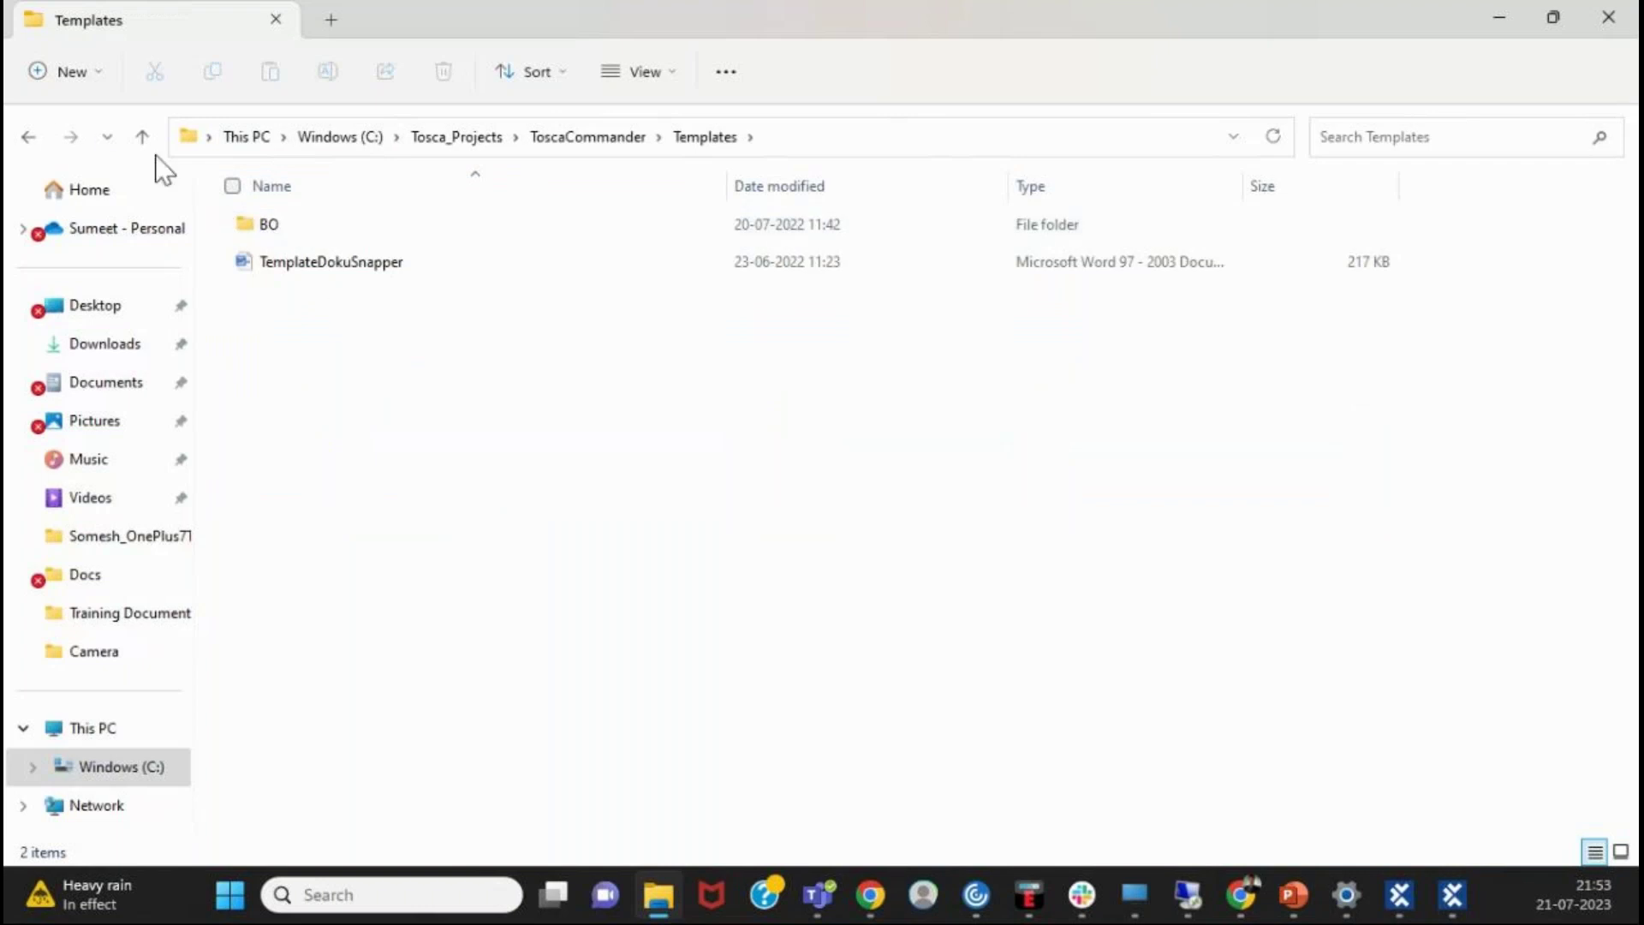
left_click(27, 137)
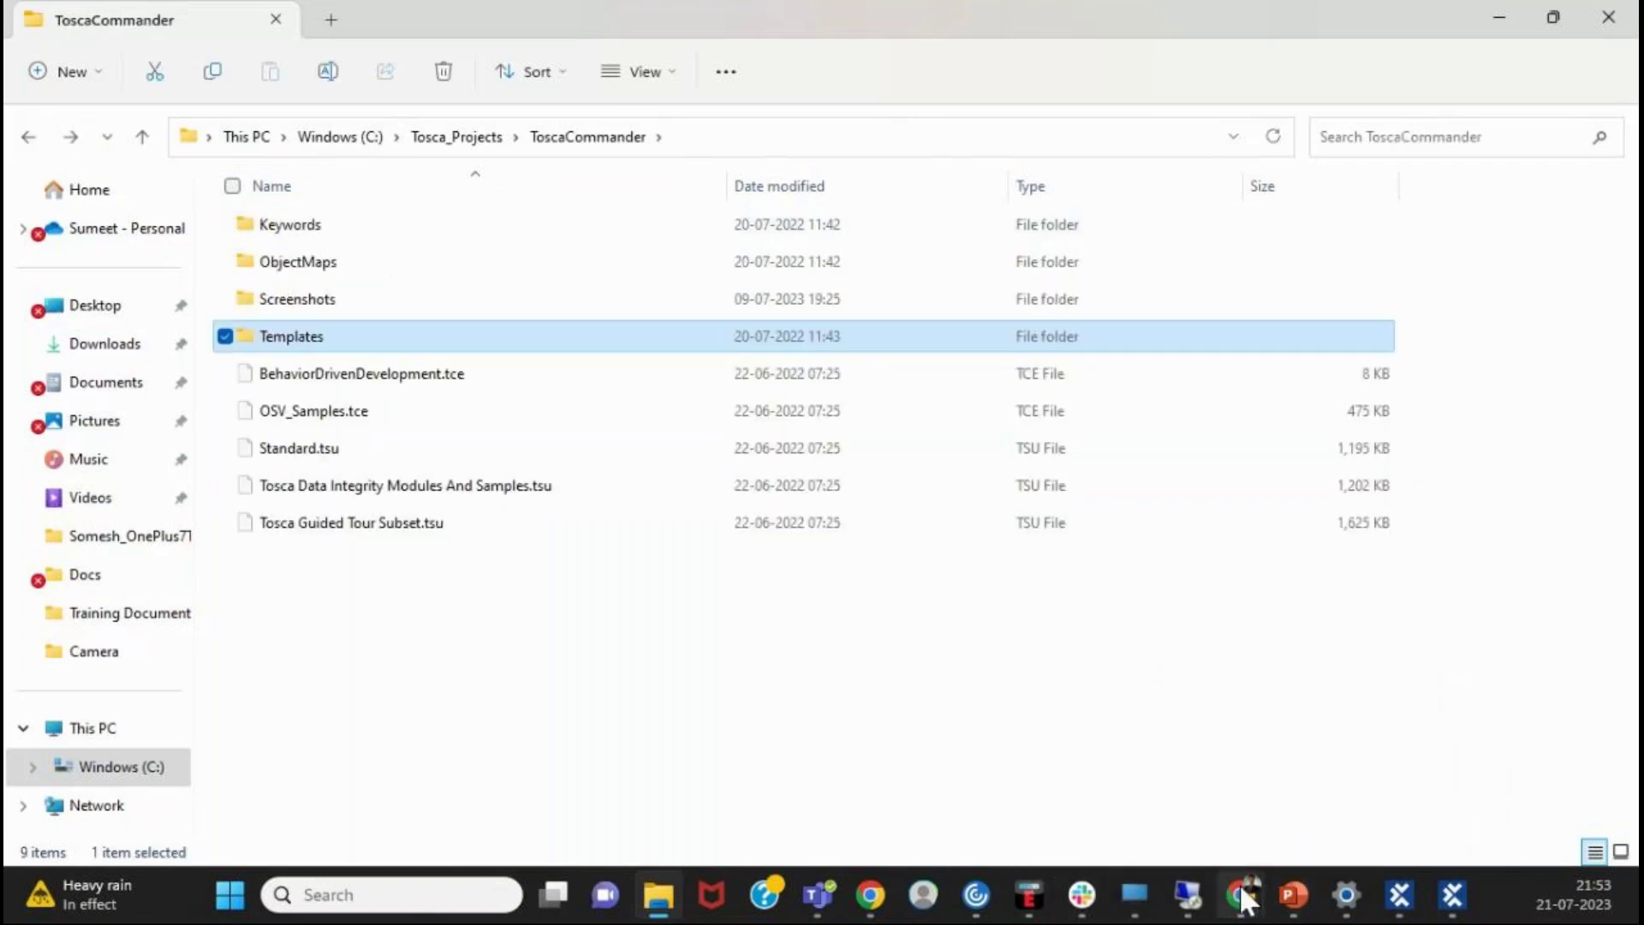
mouse_move(1241, 882)
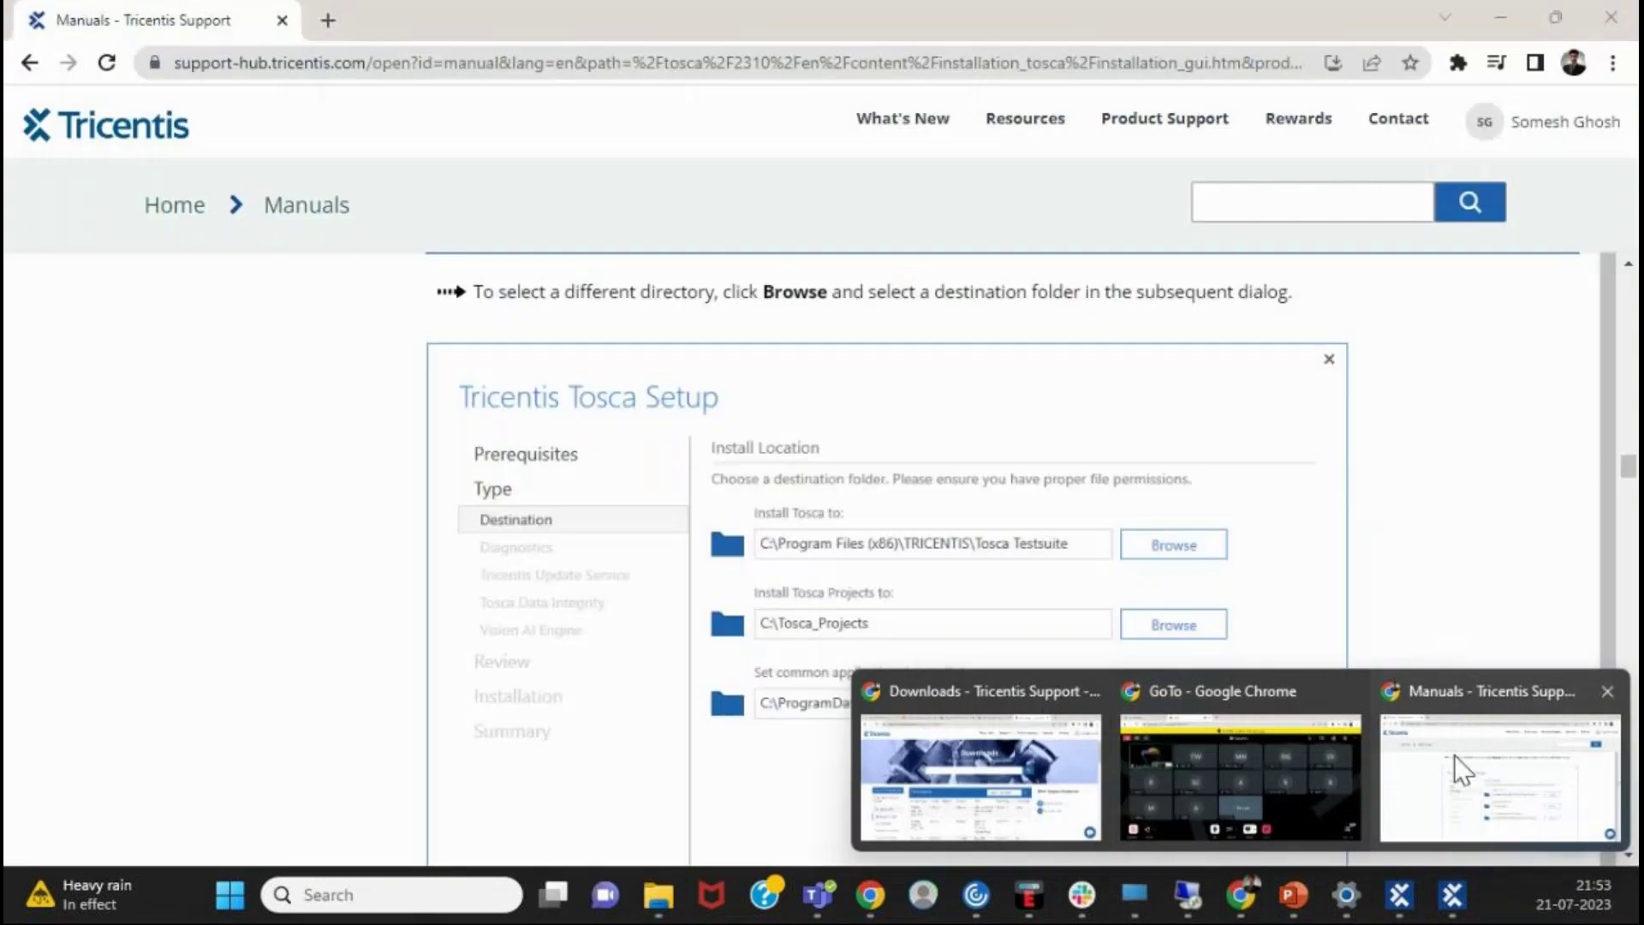
- Bring the manual forward and scroll past Enable Tricentis Update Service to Enable Tricentis Data Integrity
left_click(1455, 755)
scroll(1055, 620, "down", 7)
scroll(1071, 539, "down", 7)
scroll(1395, 731, "up", 4)
scroll(1338, 730, "down", 3)
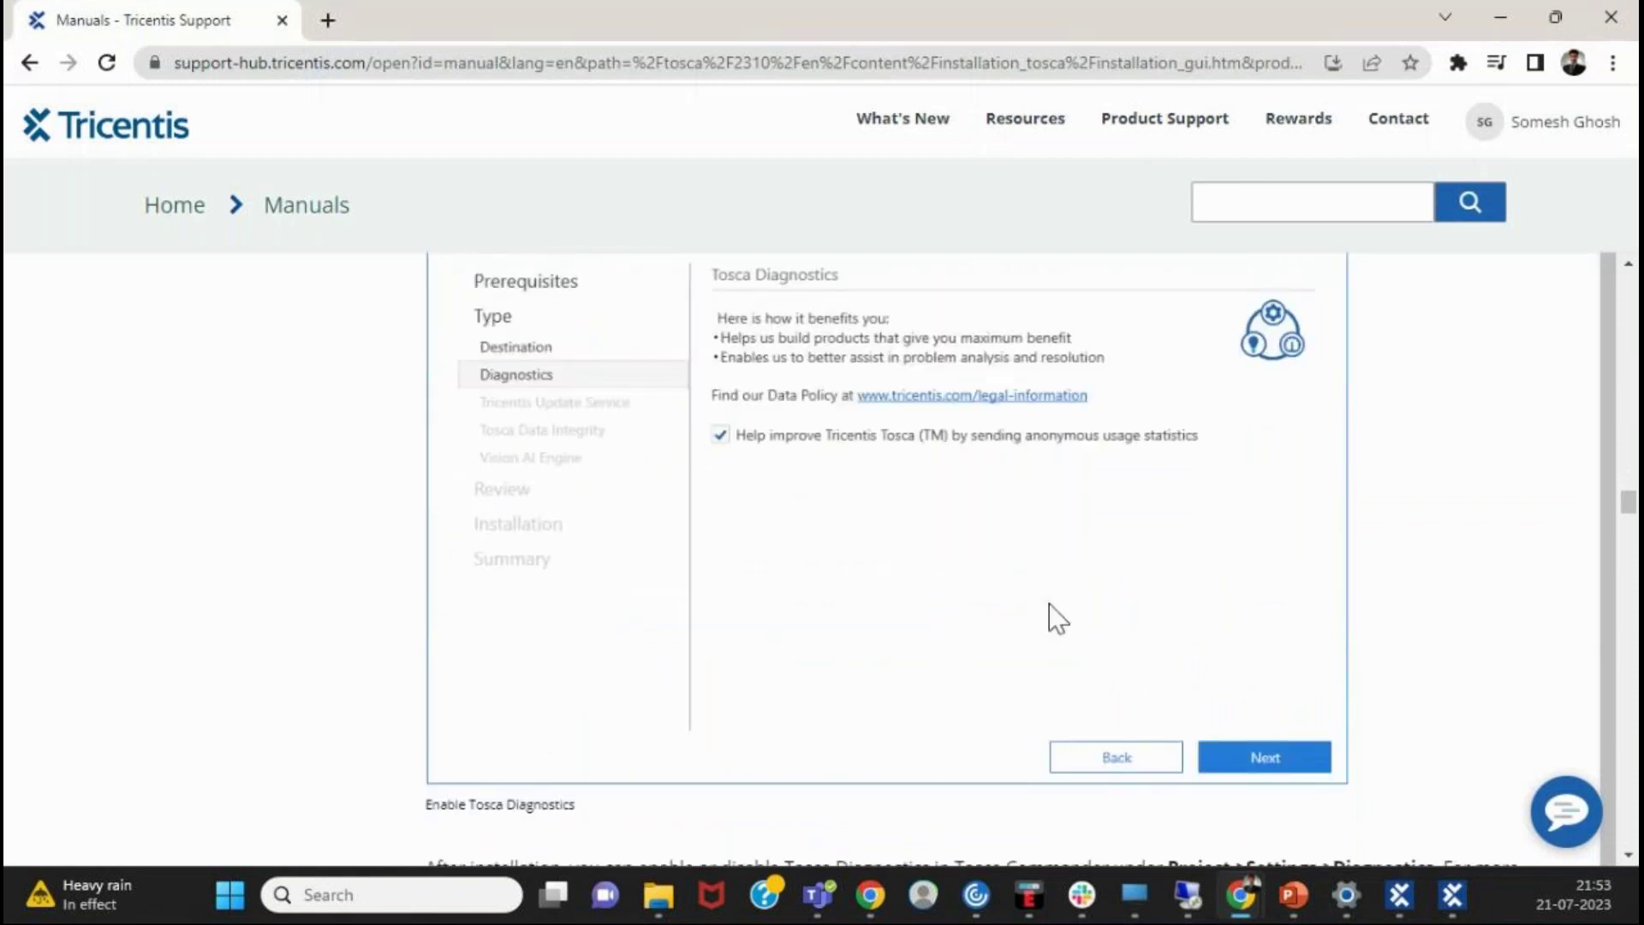
scroll(1020, 608, "down", 1)
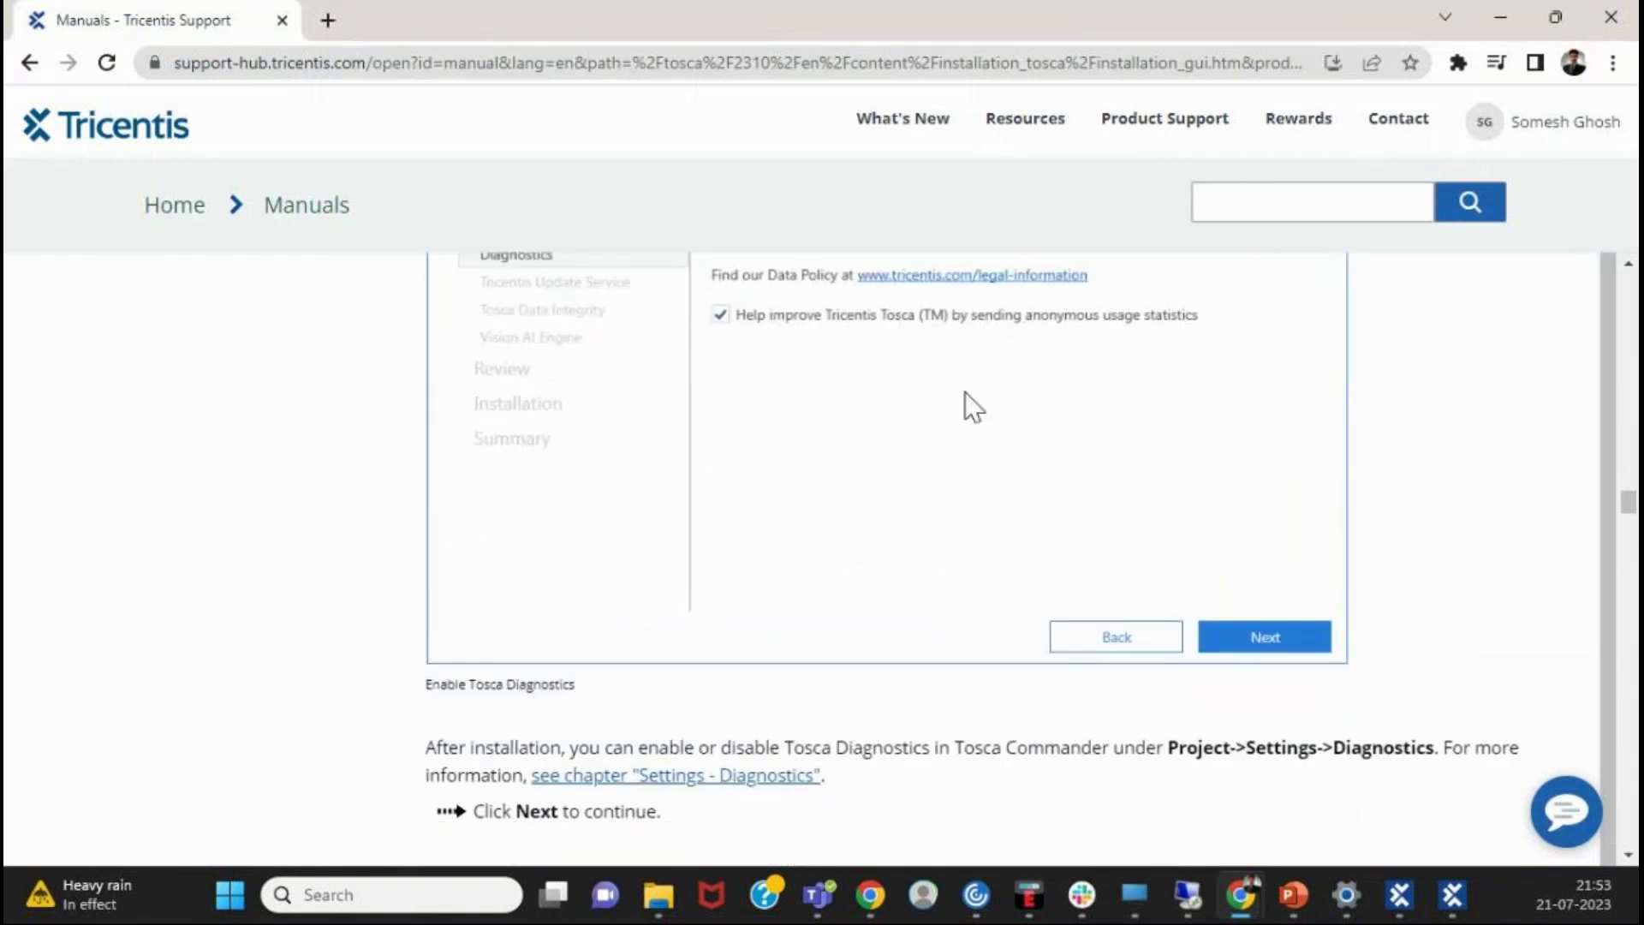
scroll(976, 407, "down", 2)
scroll(976, 412, "down", 3)
scroll(957, 439, "up", 1)
scroll(959, 441, "down", 1)
scroll(958, 438, "down", 5)
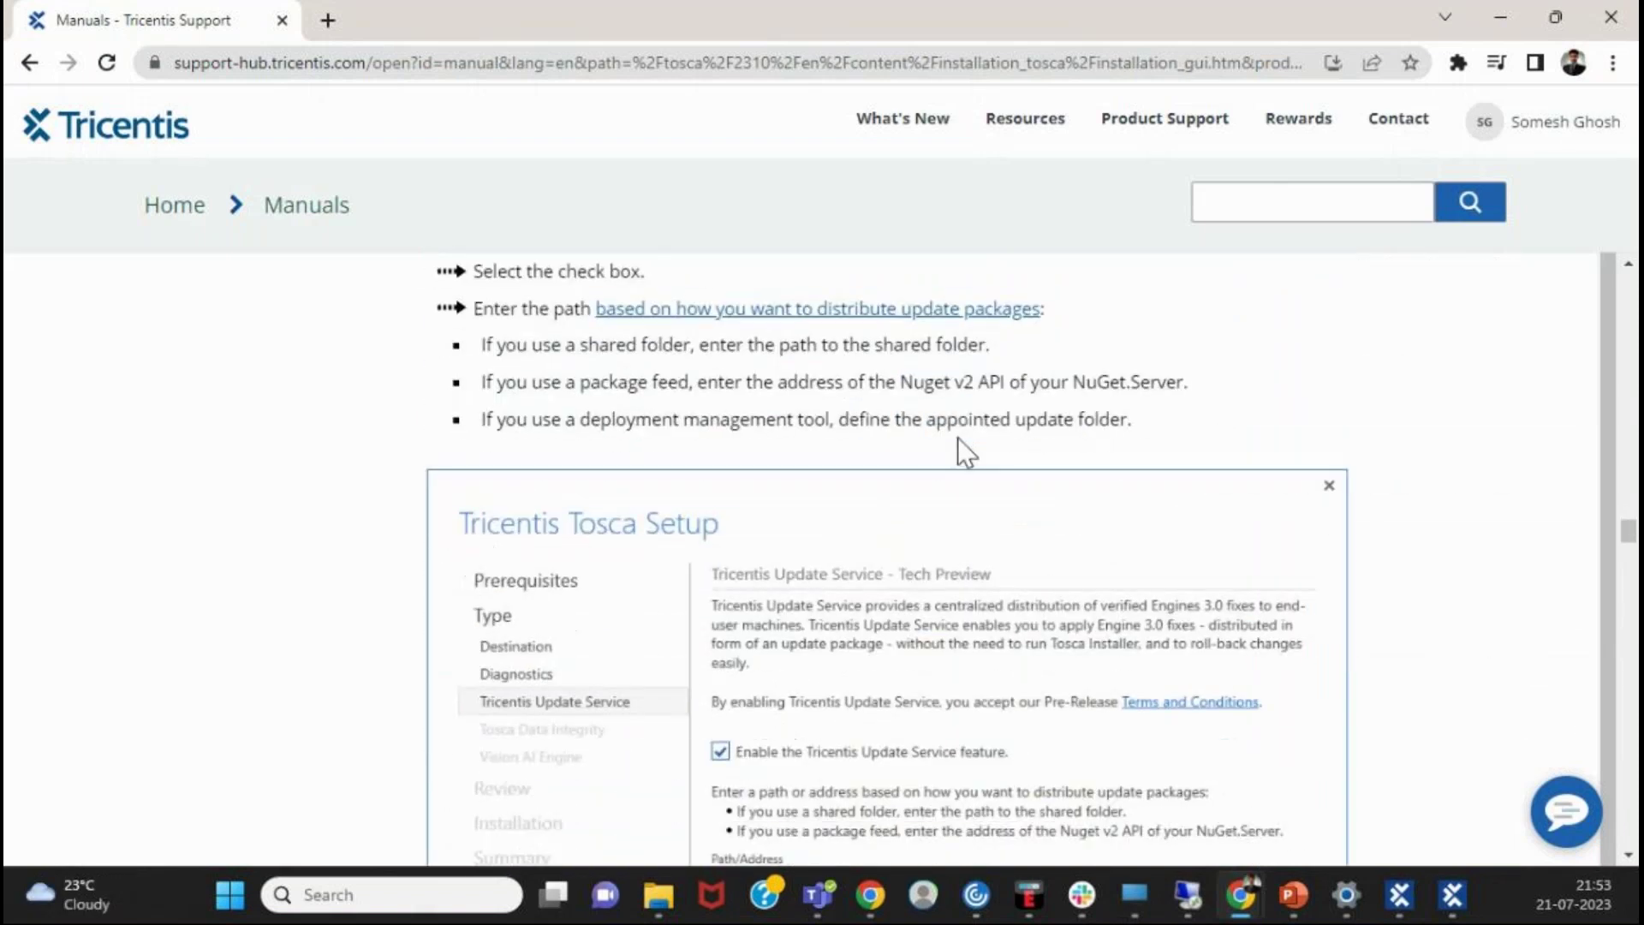
scroll(957, 438, "down", 2)
scroll(962, 448, "up", 1)
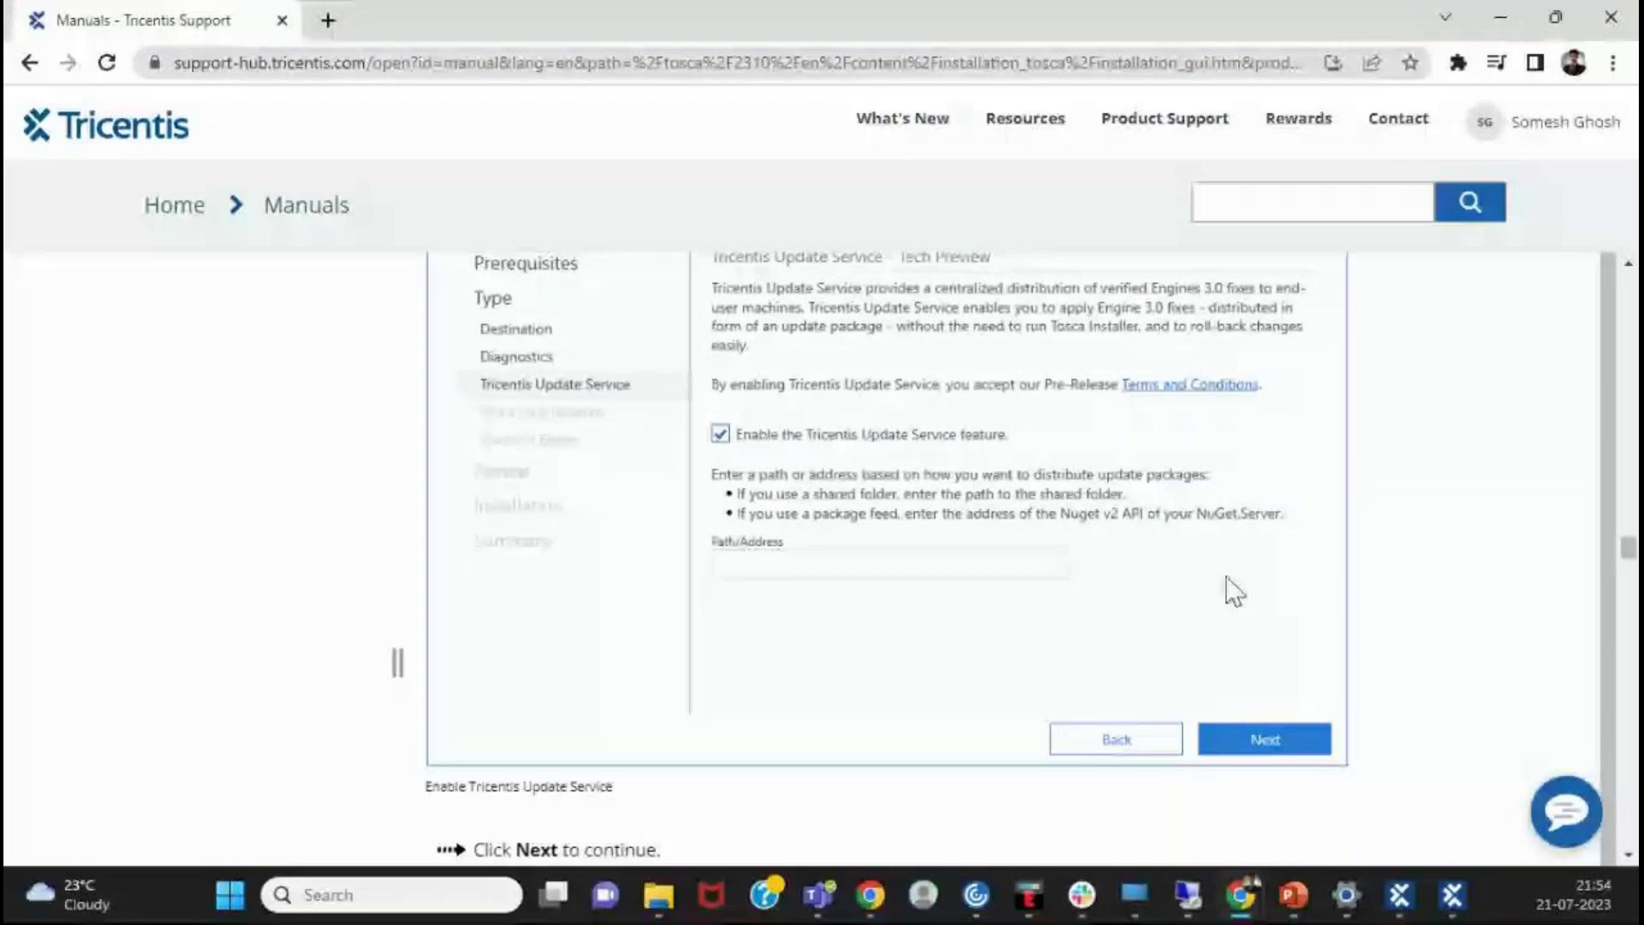
scroll(1234, 591, "down", 1)
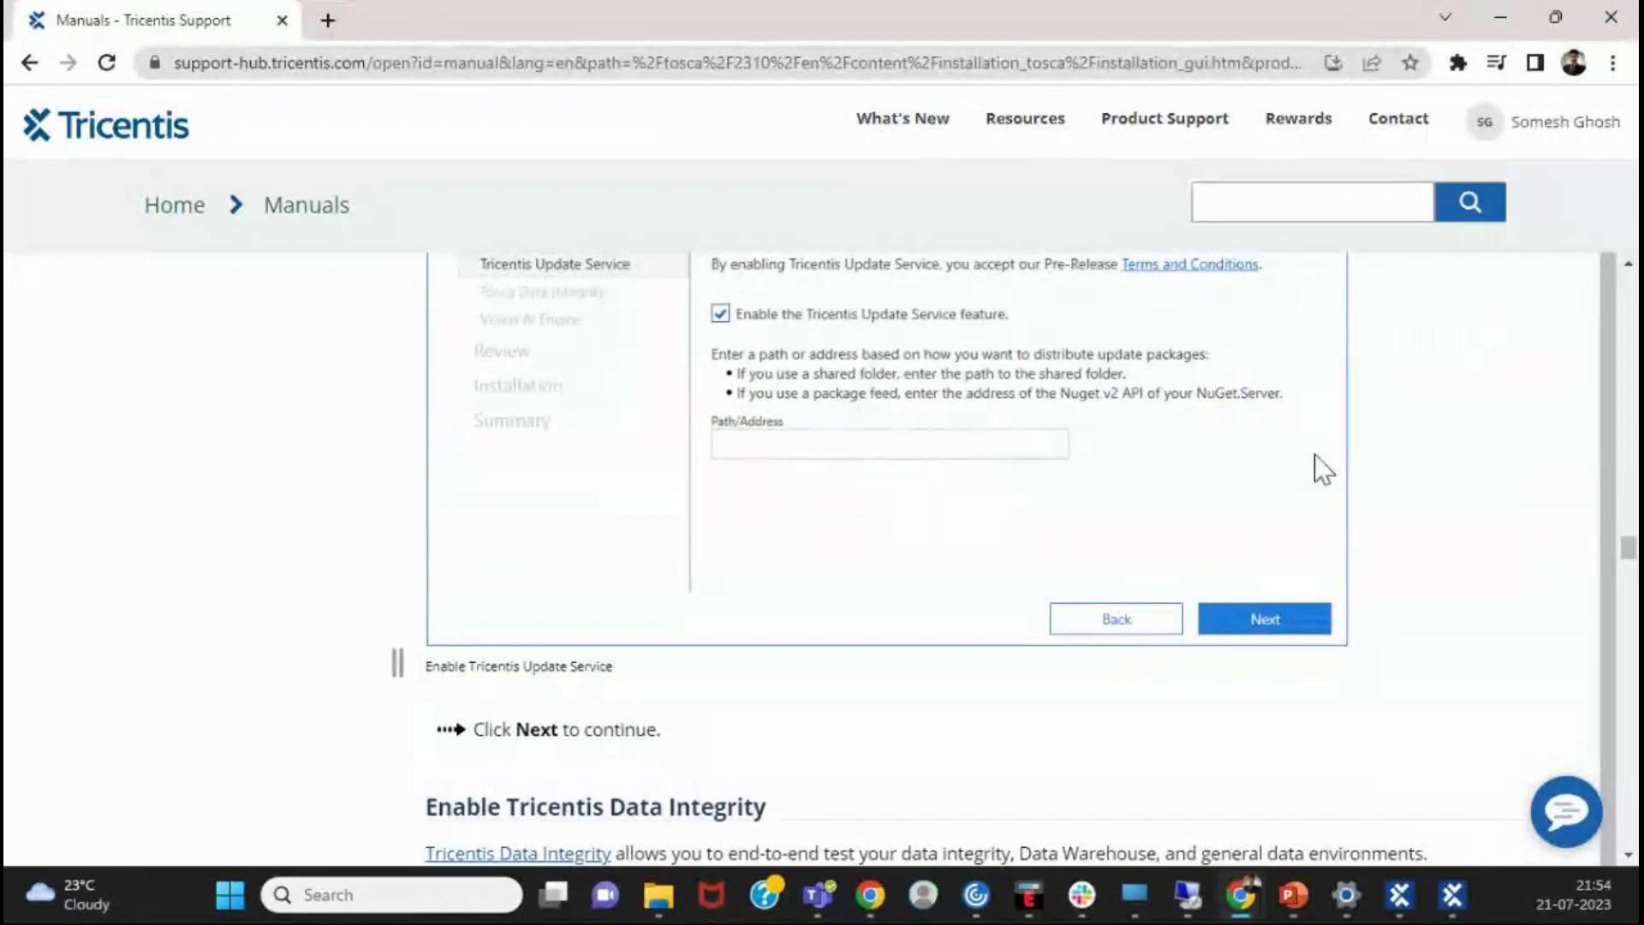
scroll(1323, 469, "down", 5)
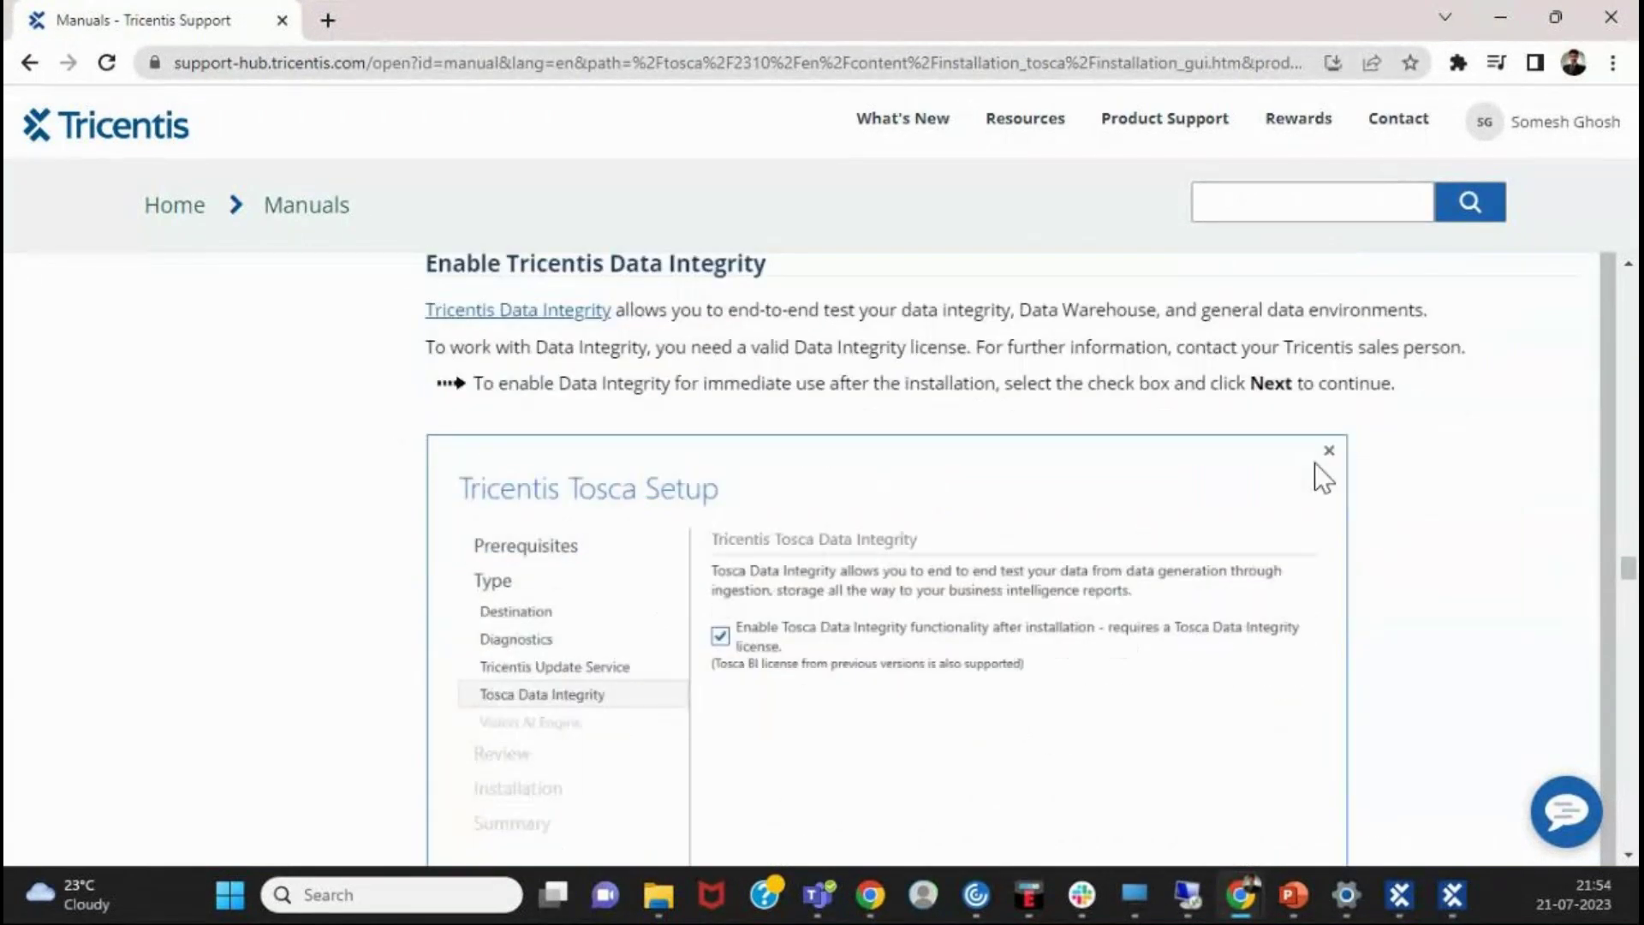
- Scroll through the Tosca Data Integrity setup screenshot down to the Configure Vision AI heading
scroll(1323, 475, "down", 3)
scroll(695, 383, "up", 1)
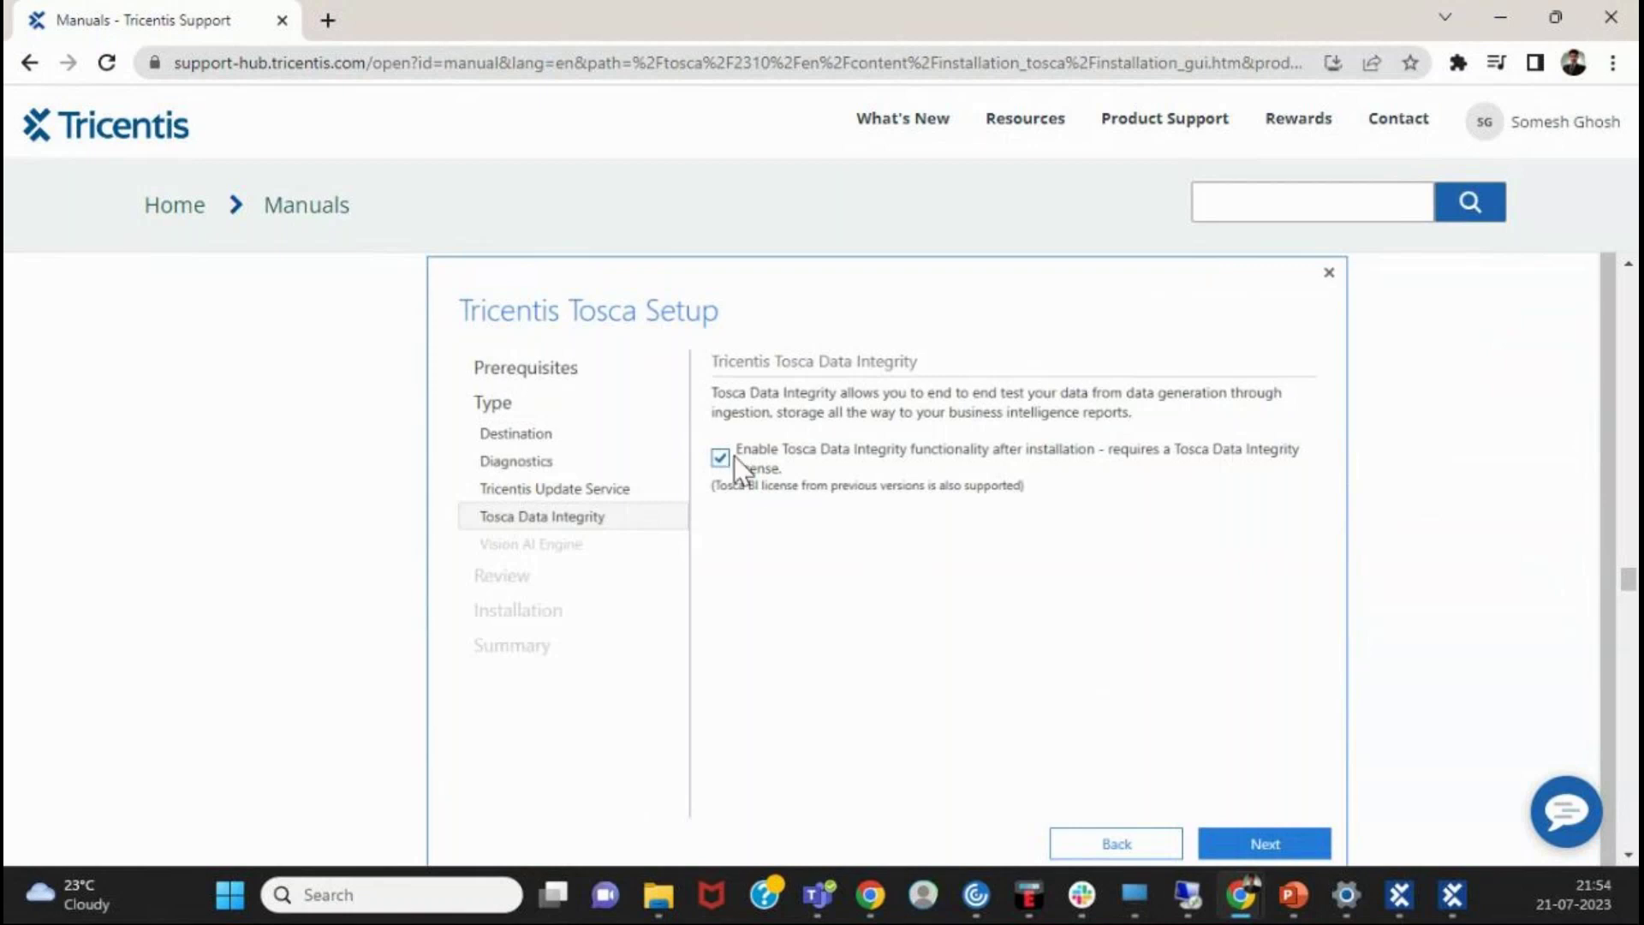
scroll(774, 576, "down", 1)
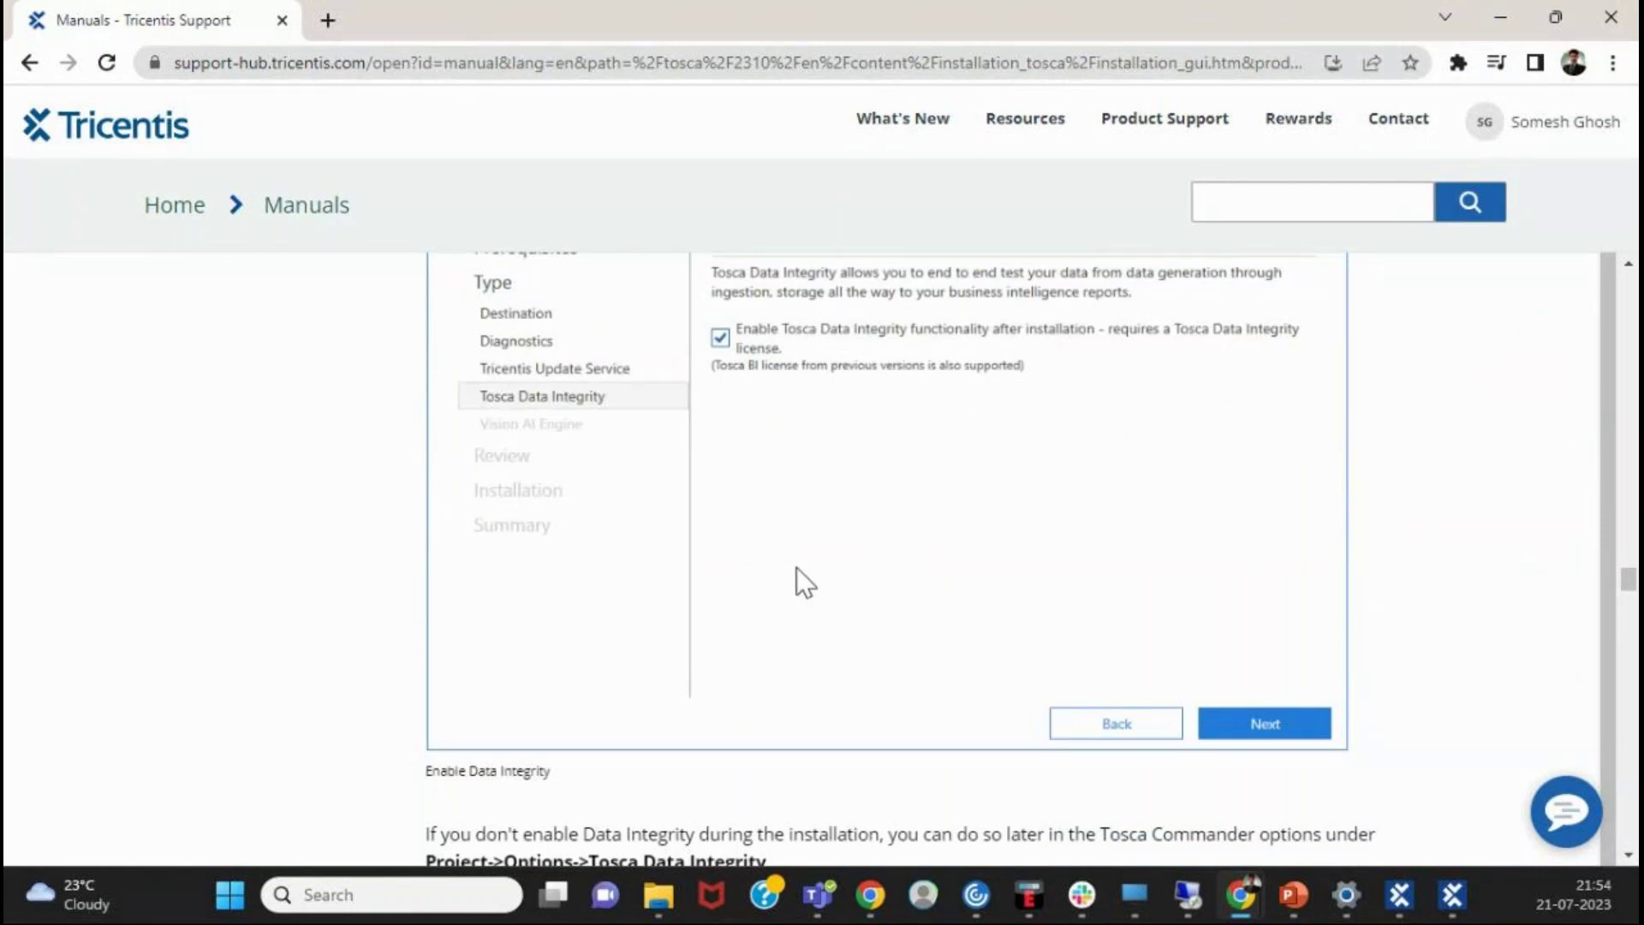
scroll(803, 582, "up", 2)
scroll(818, 595, "down", 1)
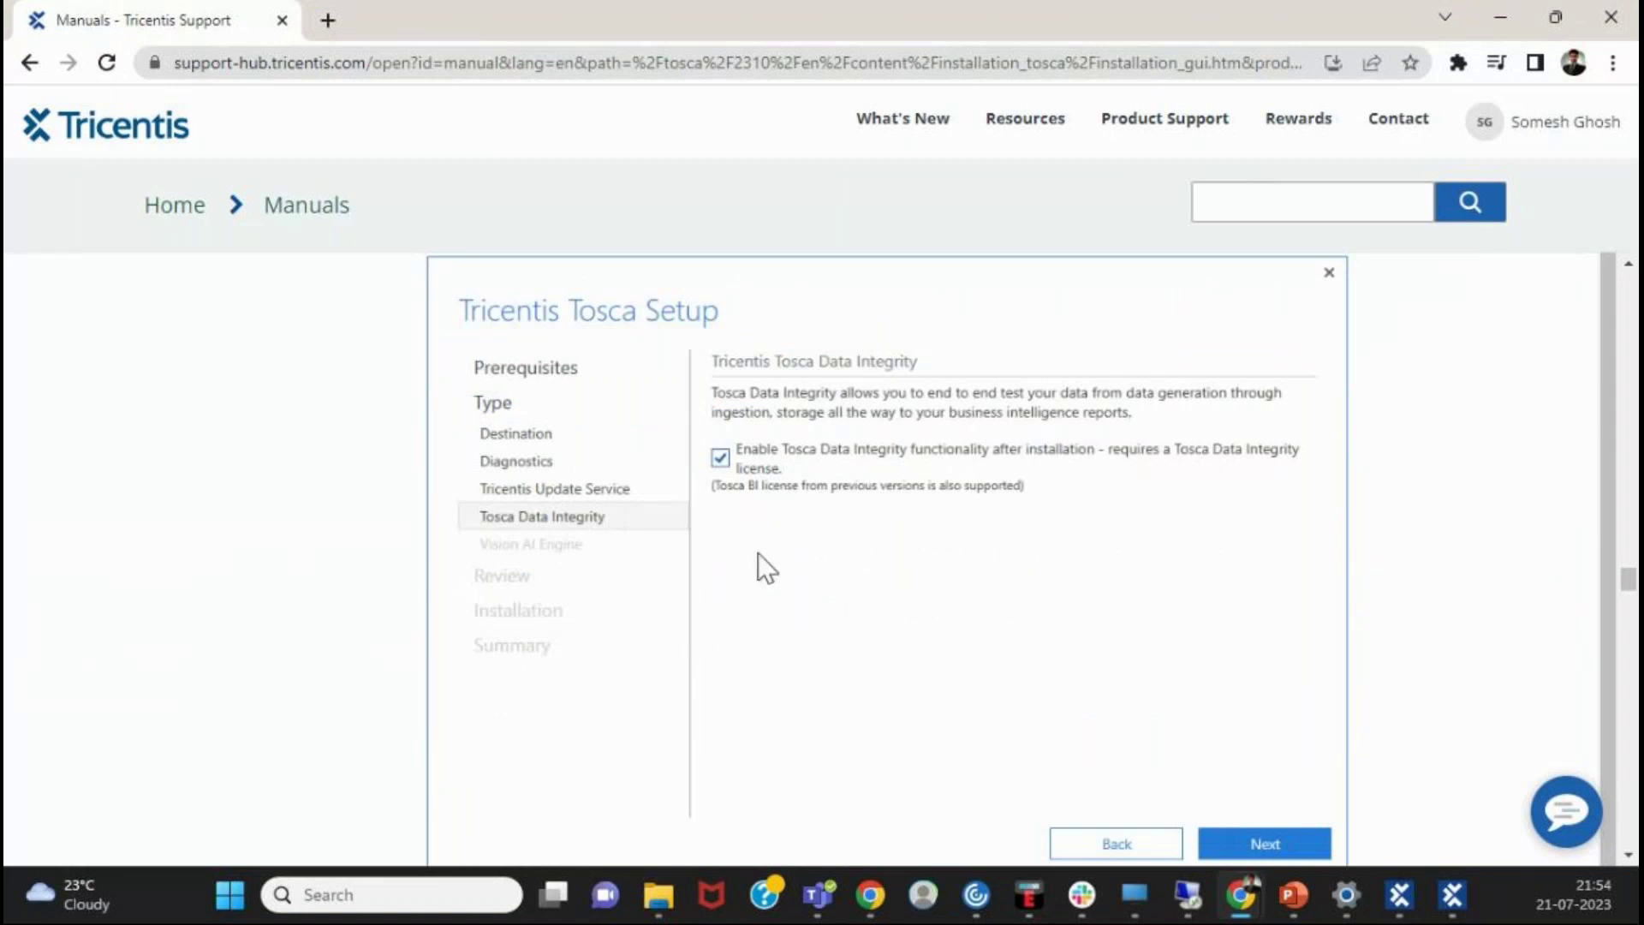
scroll(758, 553, "down", 1)
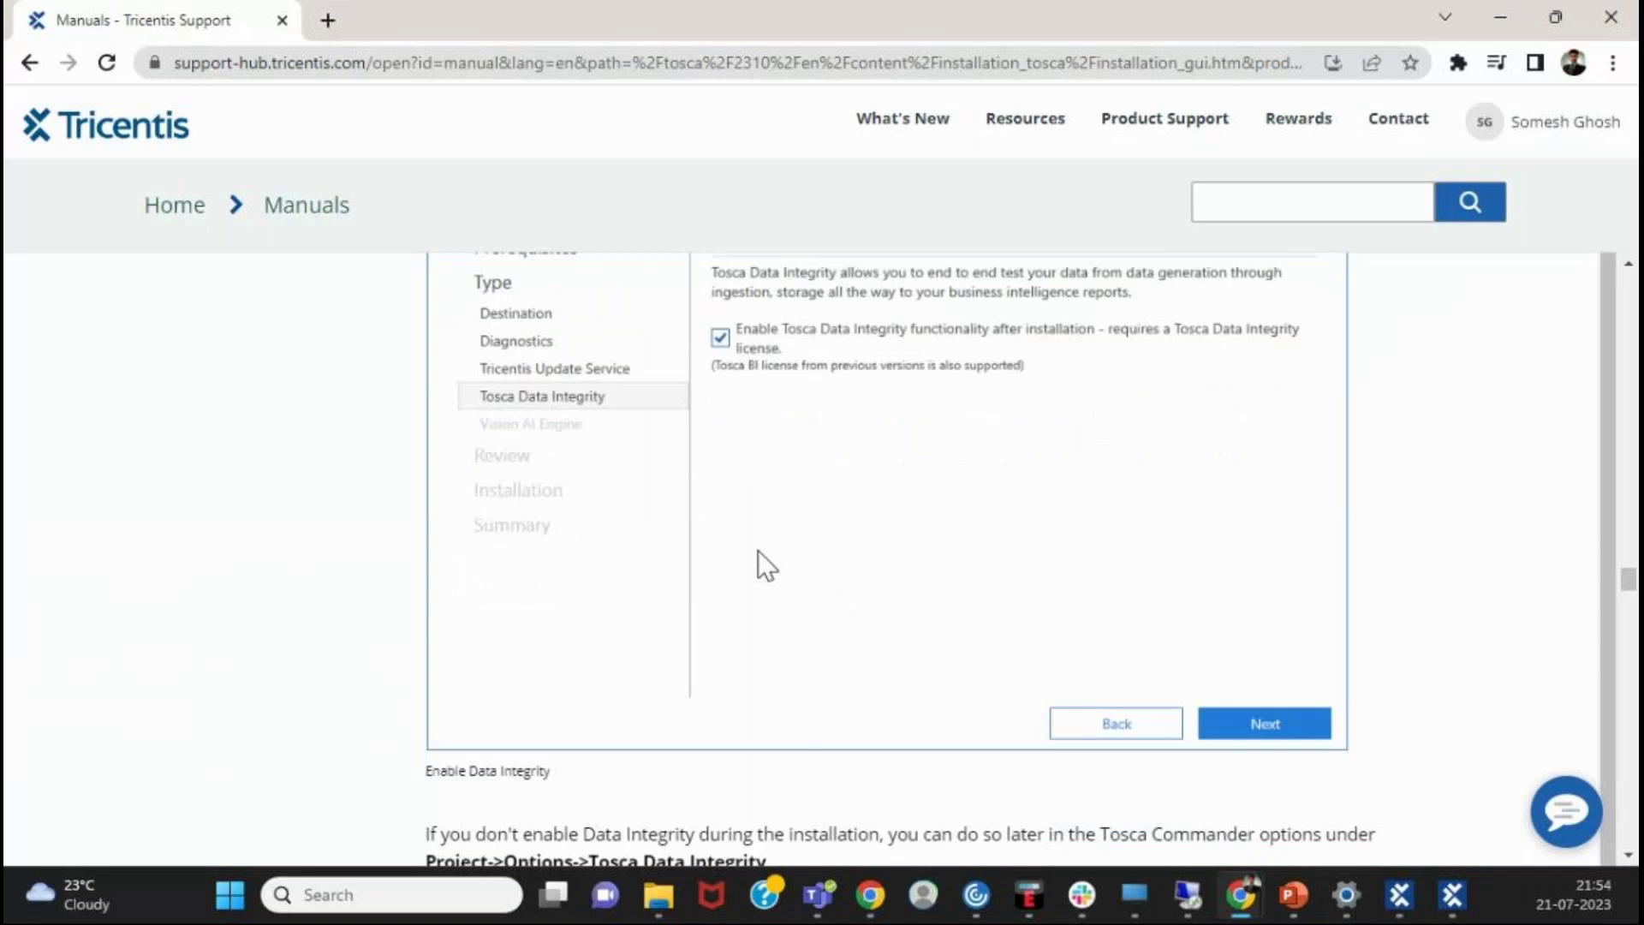
scroll(758, 552, "down", 2)
scroll(758, 548, "up", 3)
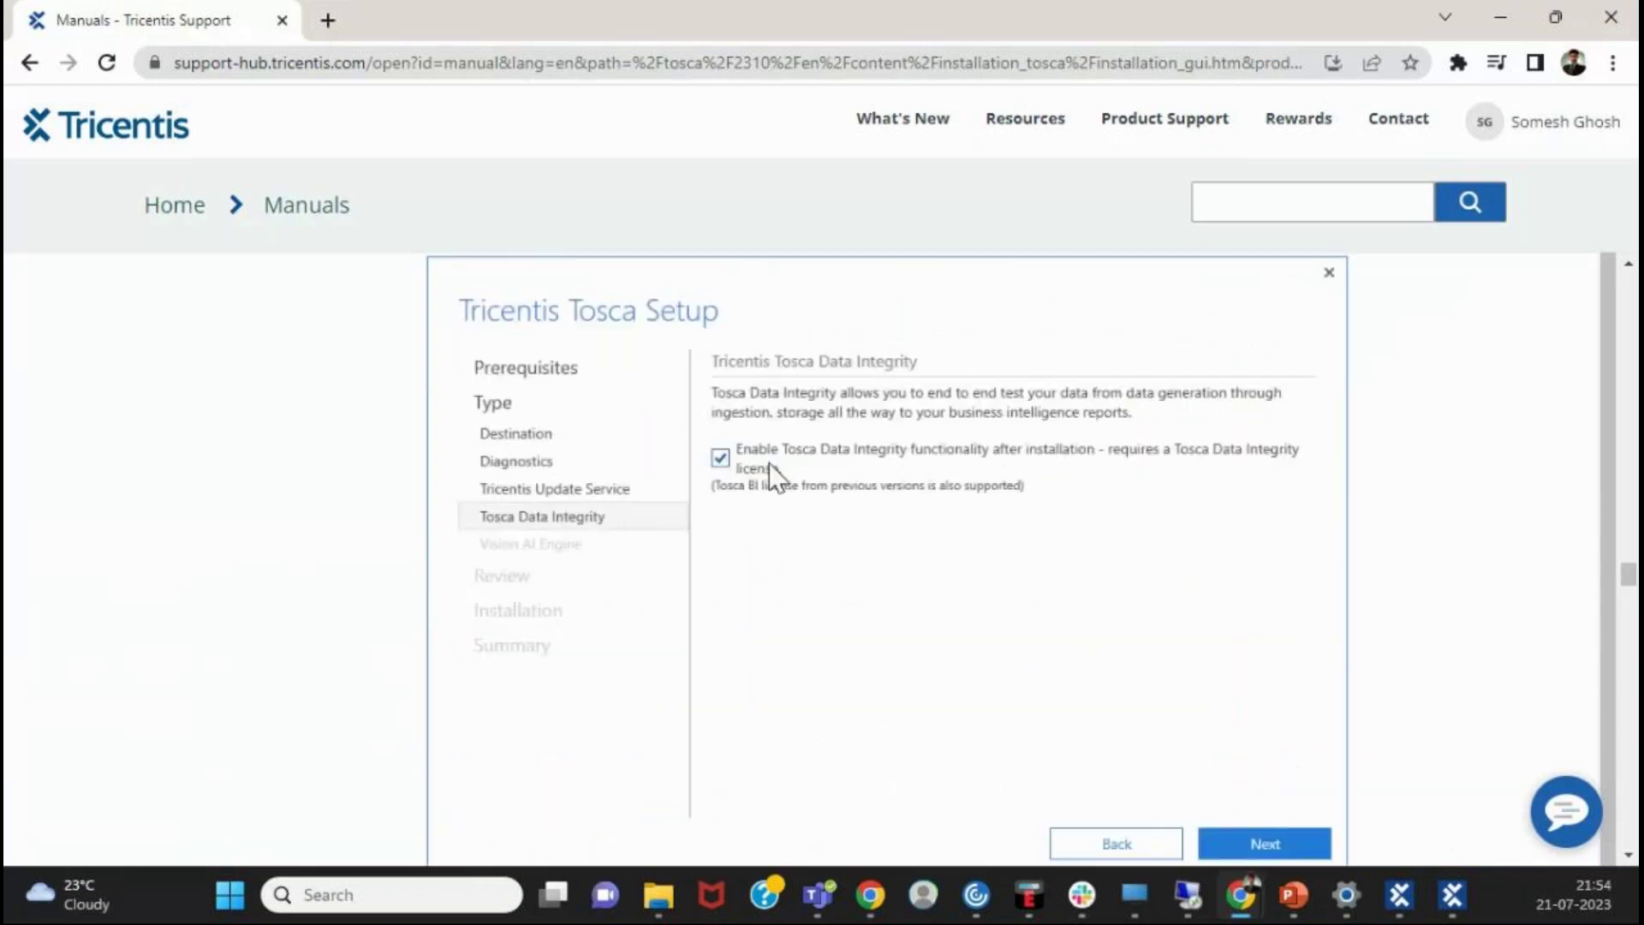
scroll(769, 480, "down", 5)
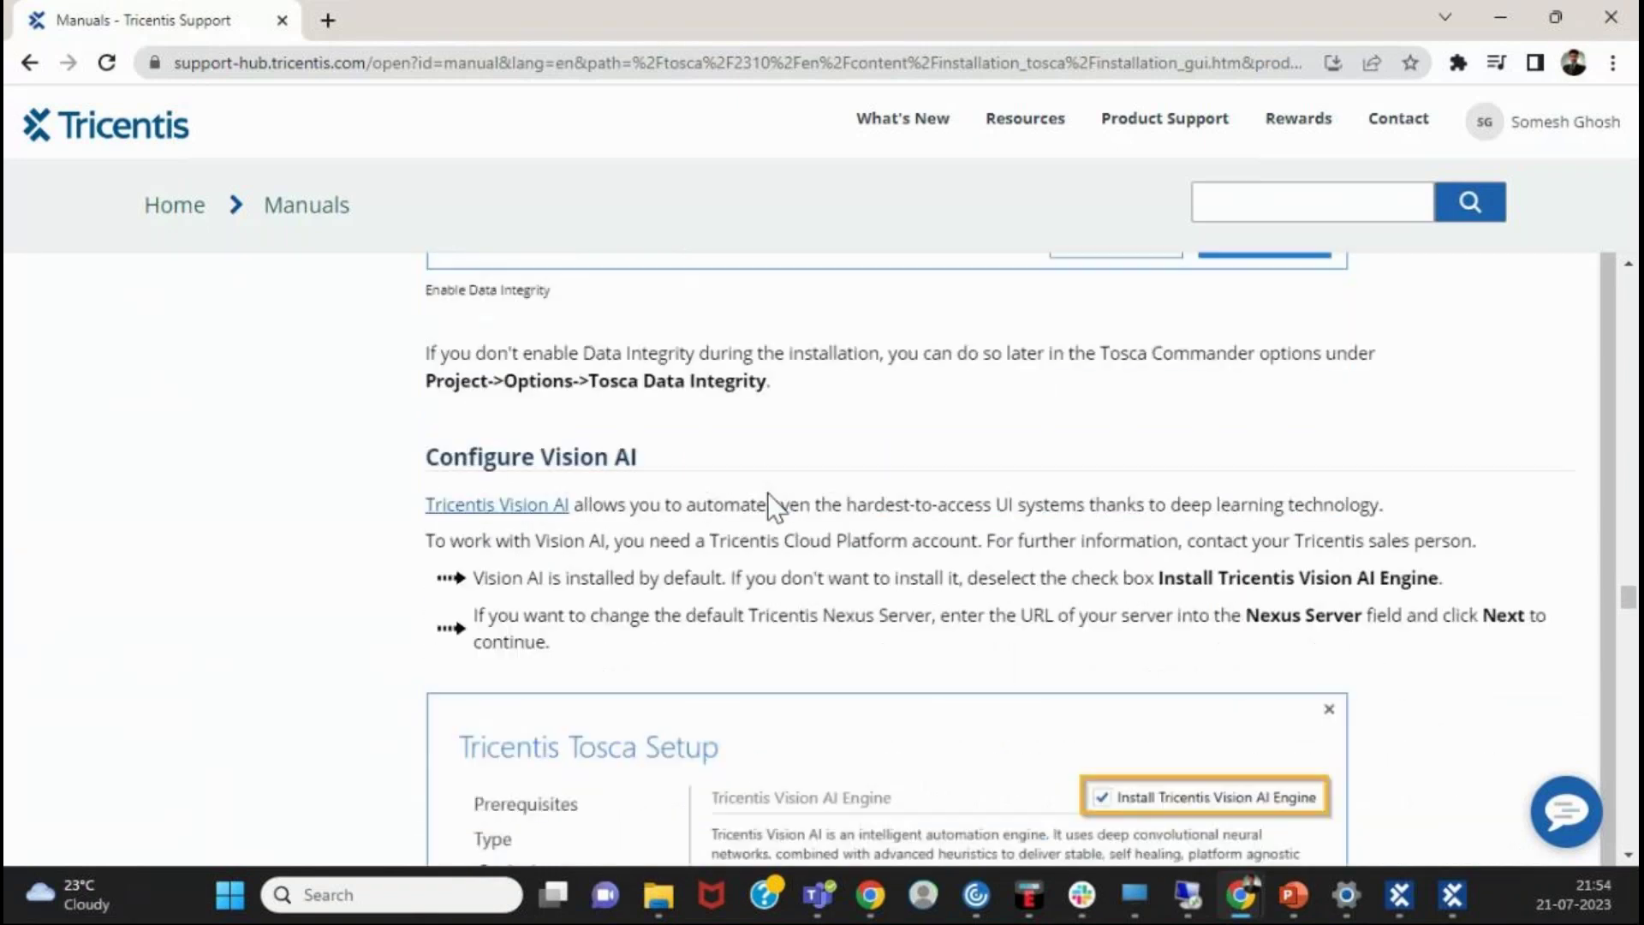
- Read the Vision AI Engine screenshot with its Nexus Server default, then scroll to Custom Setup
scroll(770, 494, "down", 3)
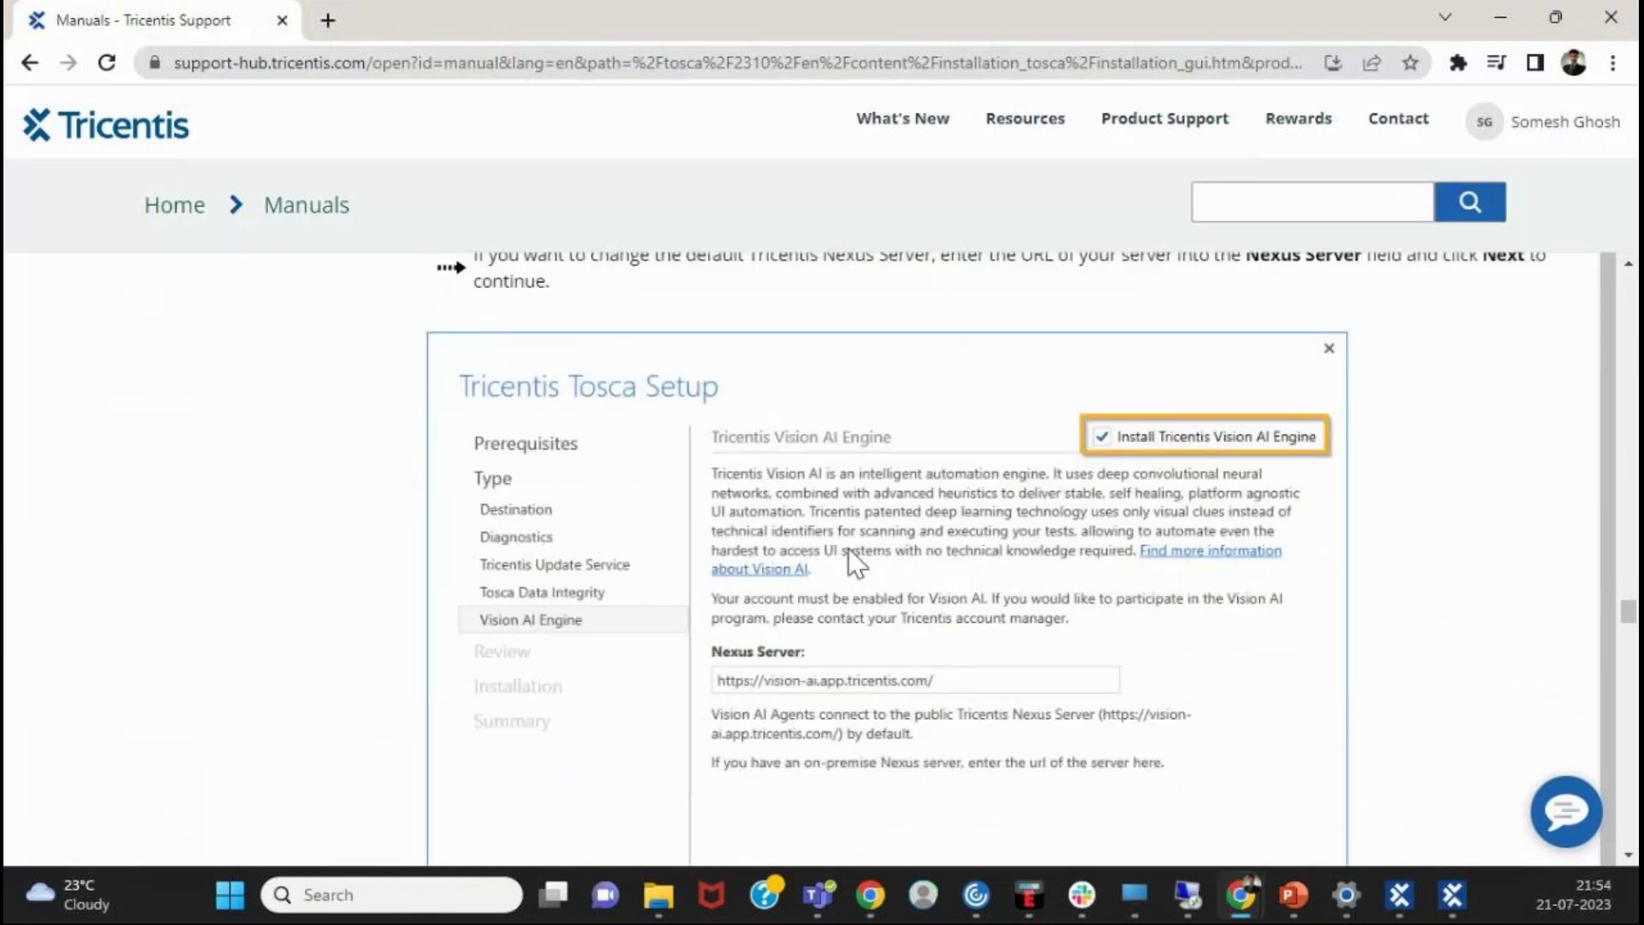
scroll(1081, 514, "down", 1)
scroll(1077, 518, "up", 3)
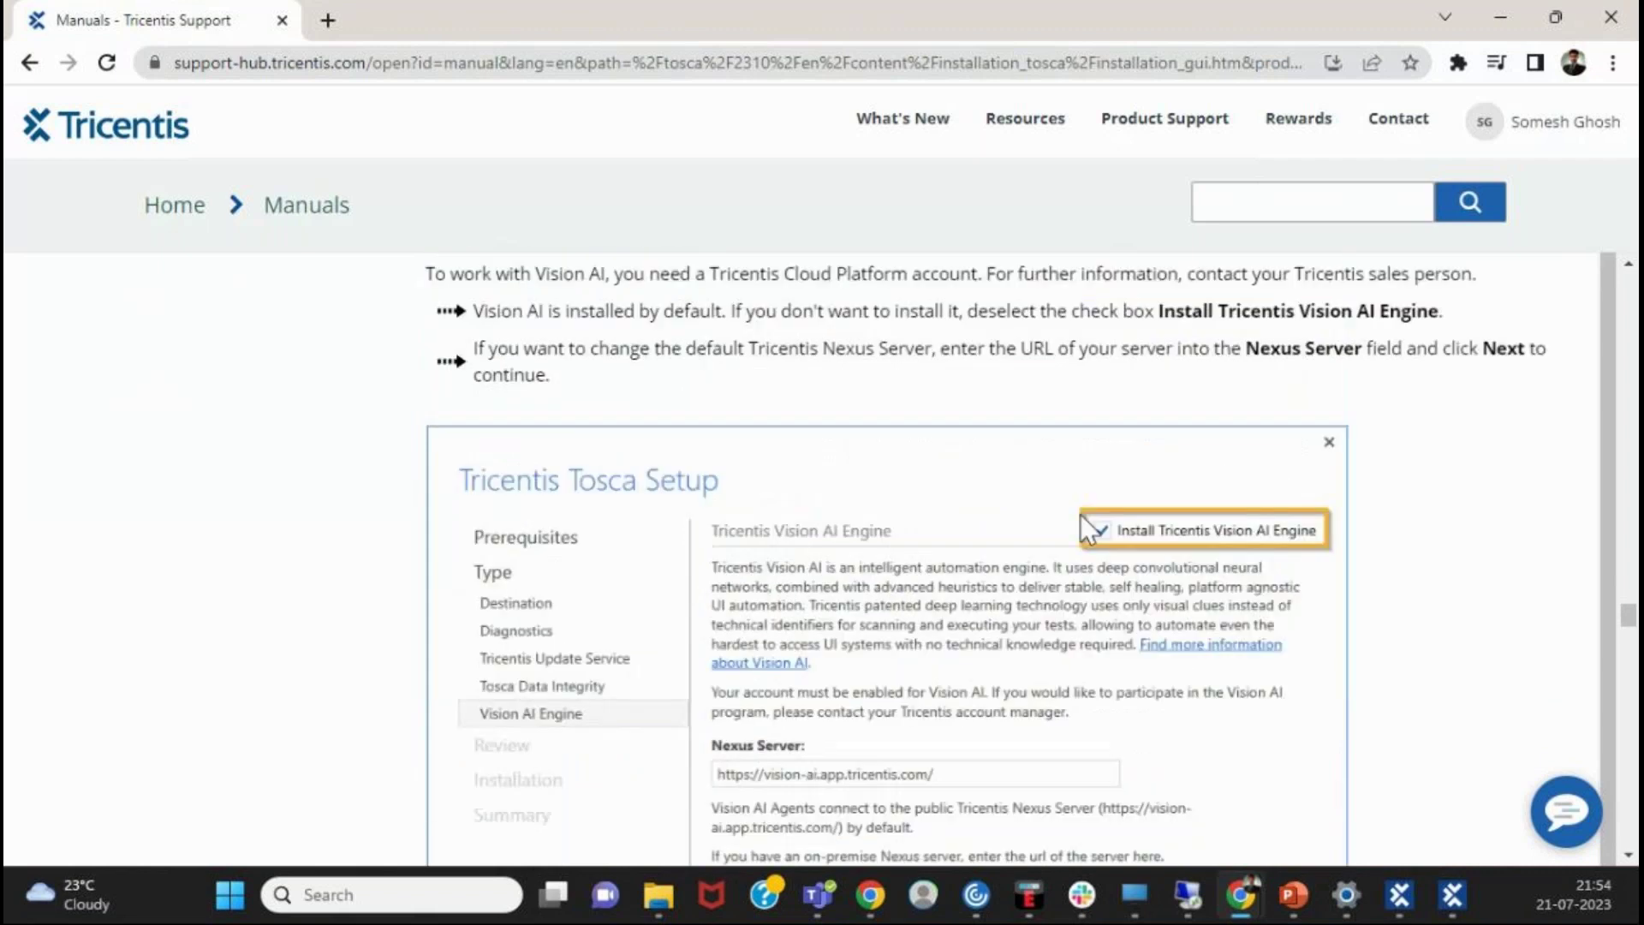
scroll(1076, 521, "down", 1)
scroll(985, 568, "up", 2)
scroll(970, 584, "down", 2)
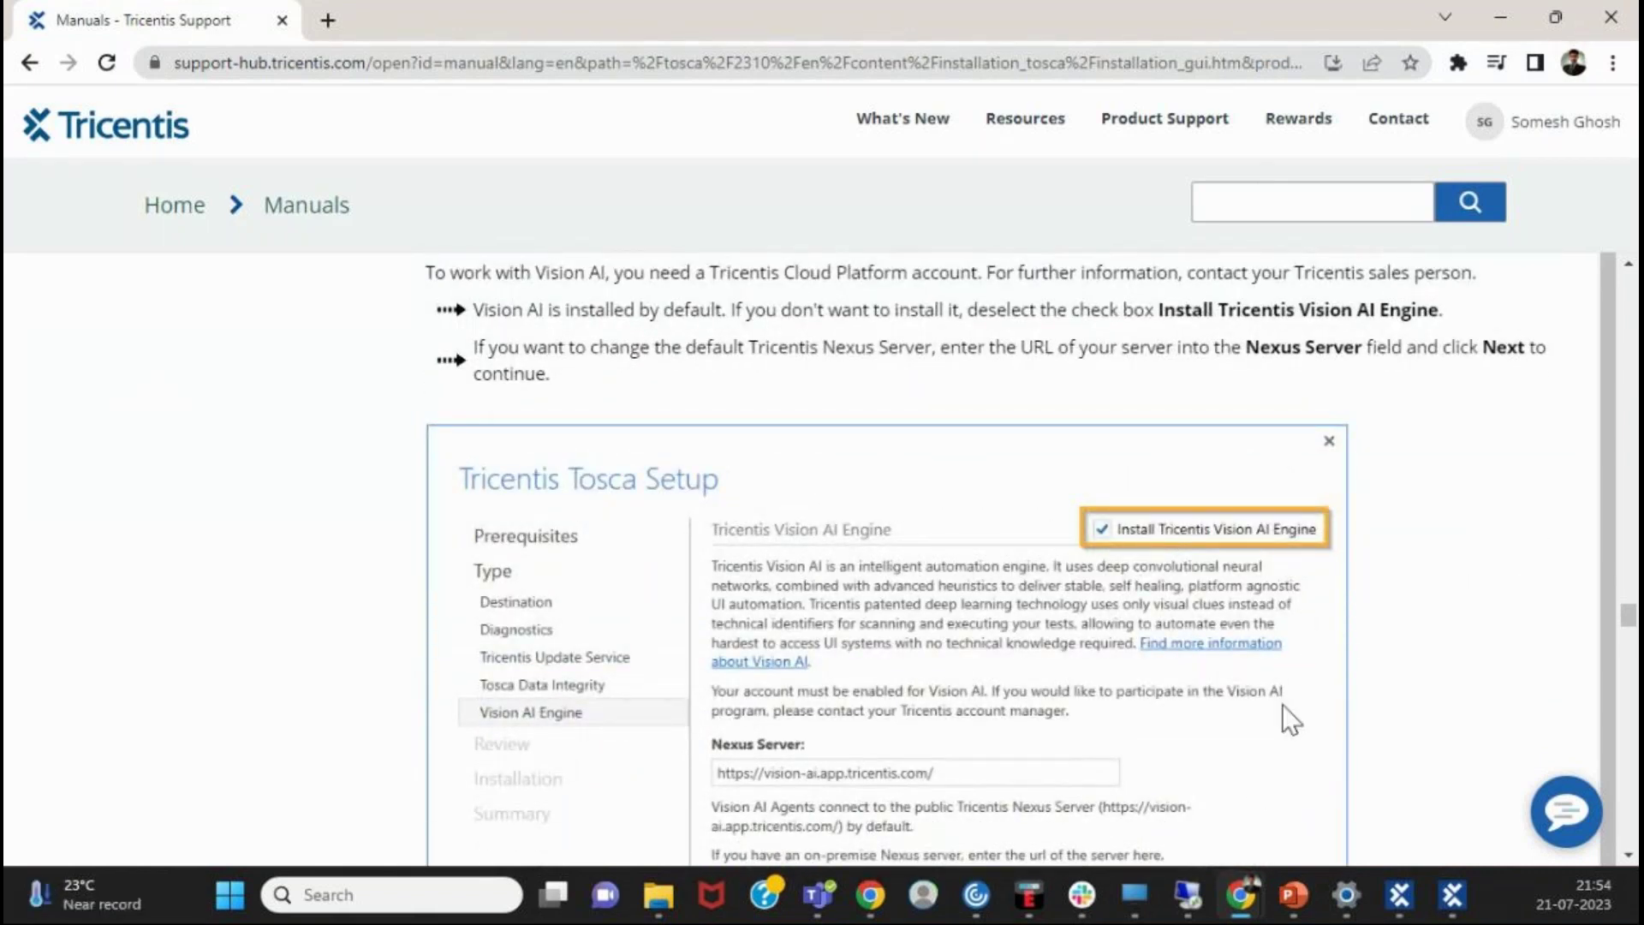
scroll(1282, 704, "down", 2)
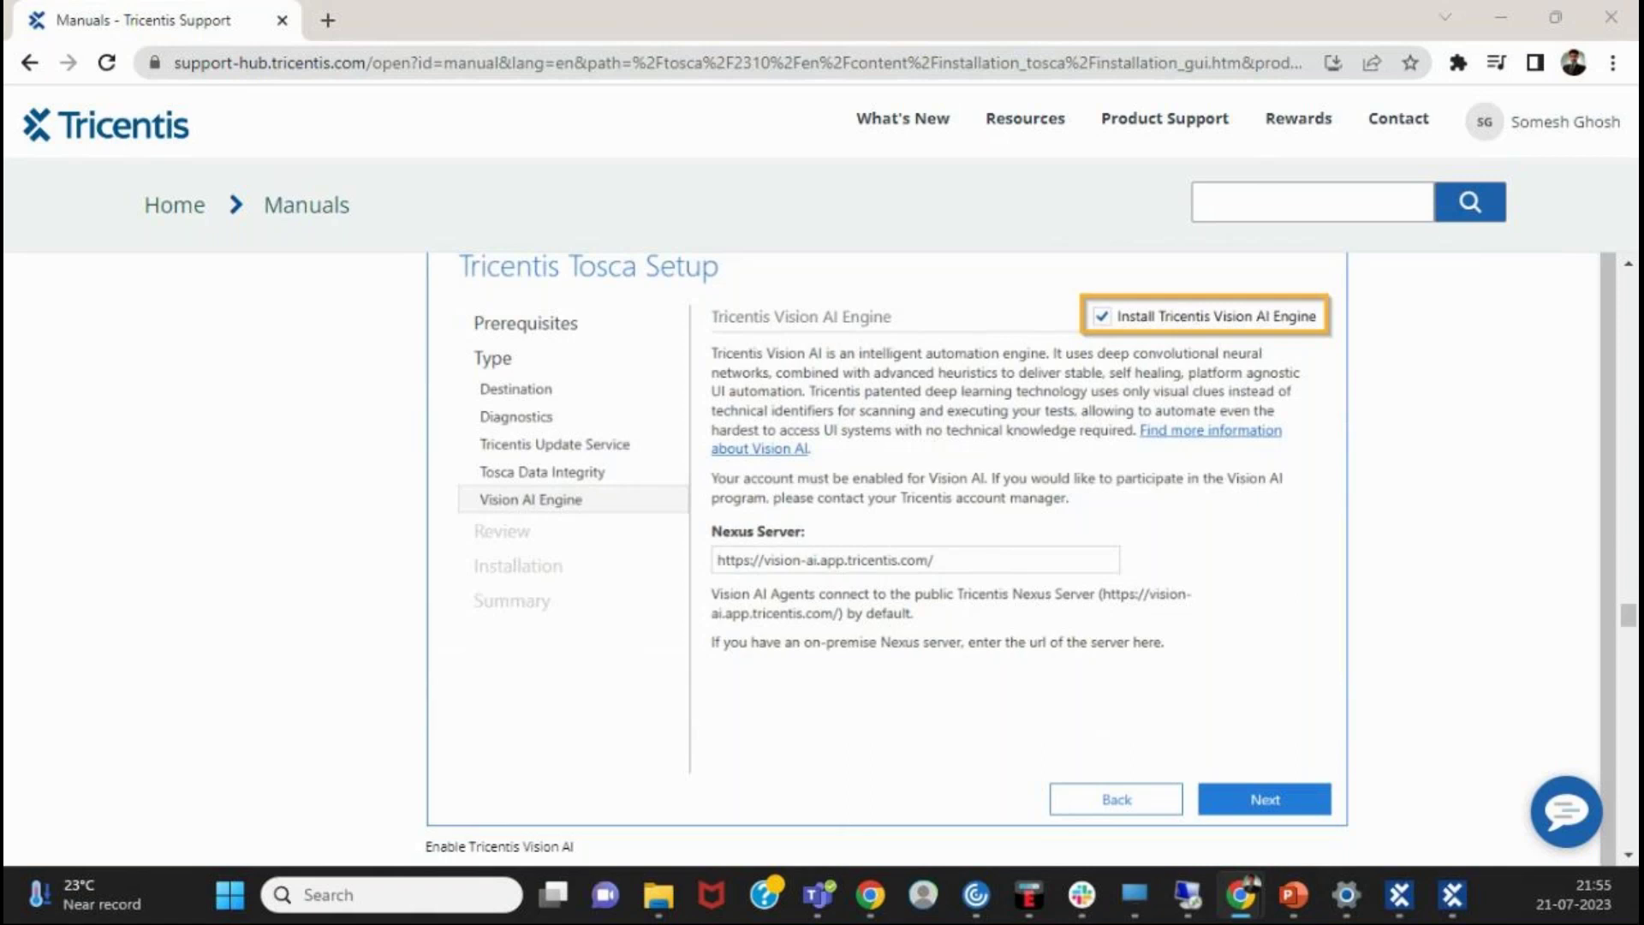
mouse_move(993, 120)
scroll(1241, 615, "down", 3)
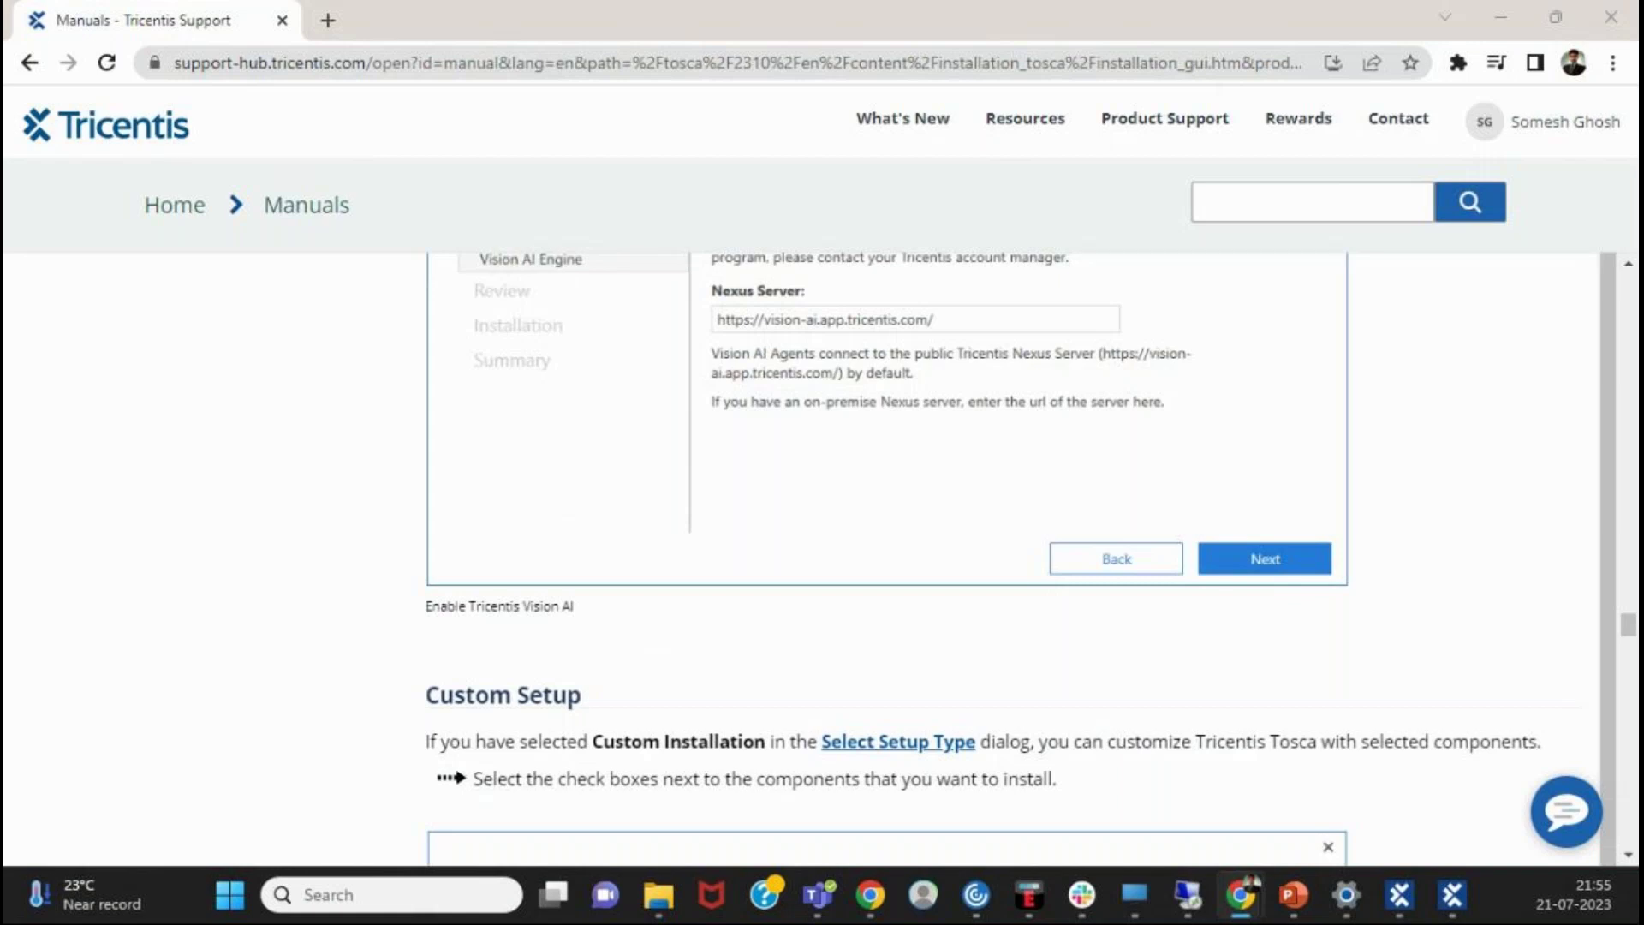
- Scroll past the Custom Setup component list to the Browser Extensions screenshot for Chrome, Edge and Firefox
scroll(1160, 639, "down", 4)
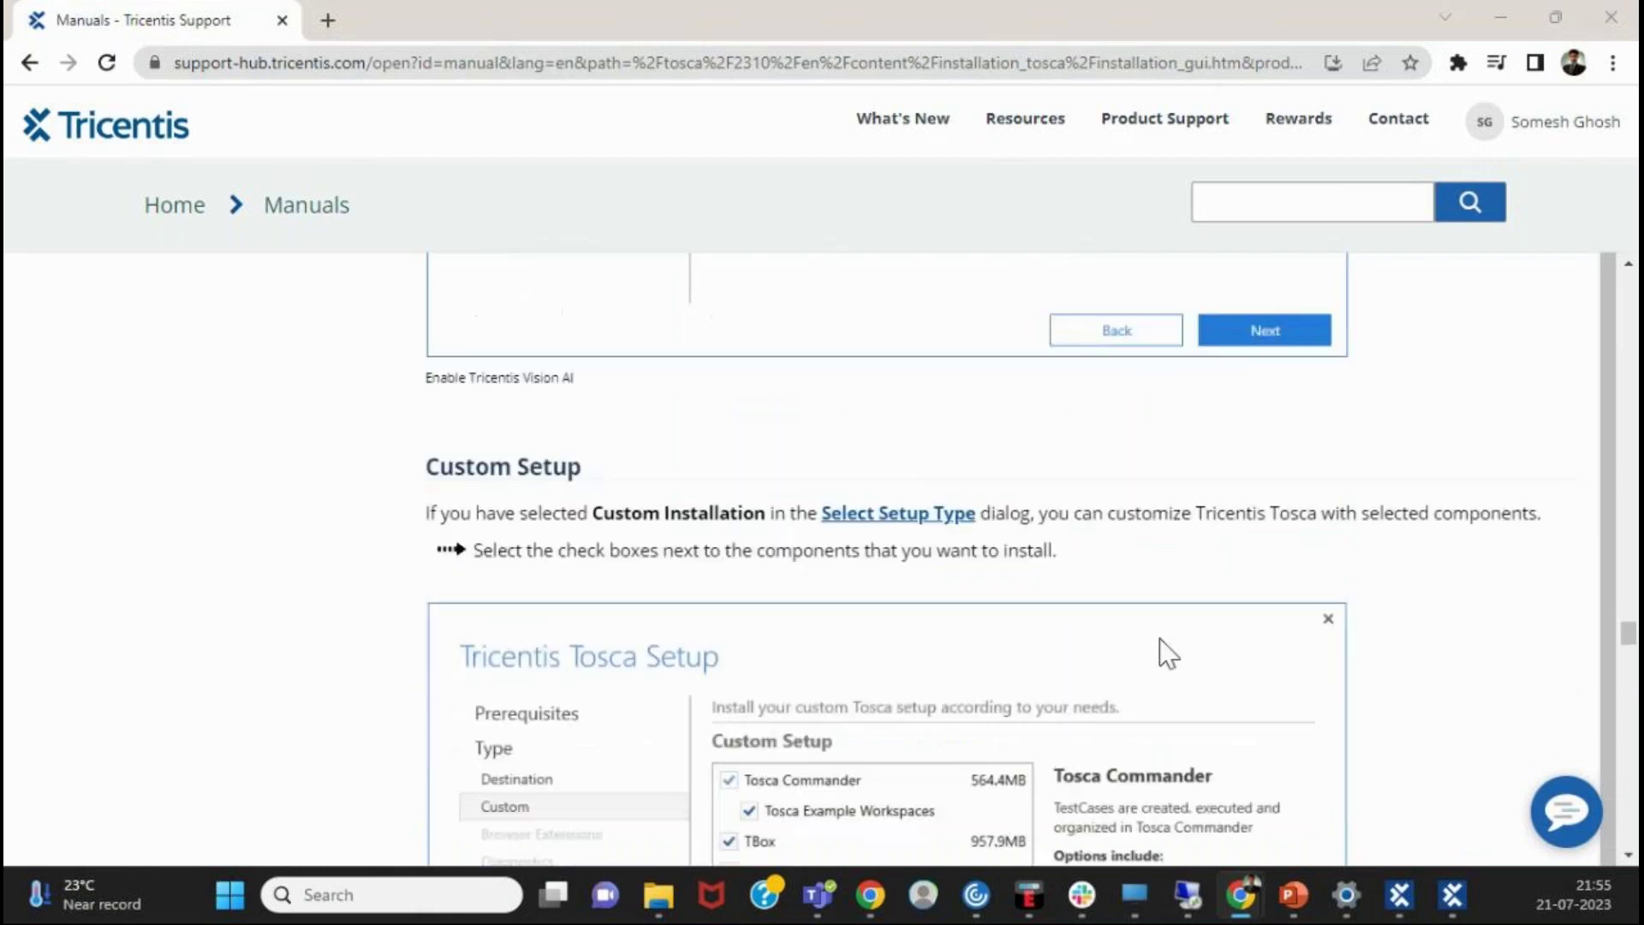
scroll(1164, 653, "down", 3)
scroll(1165, 653, "up", 2)
scroll(1165, 653, "down", 2)
scroll(1165, 653, "up", 1)
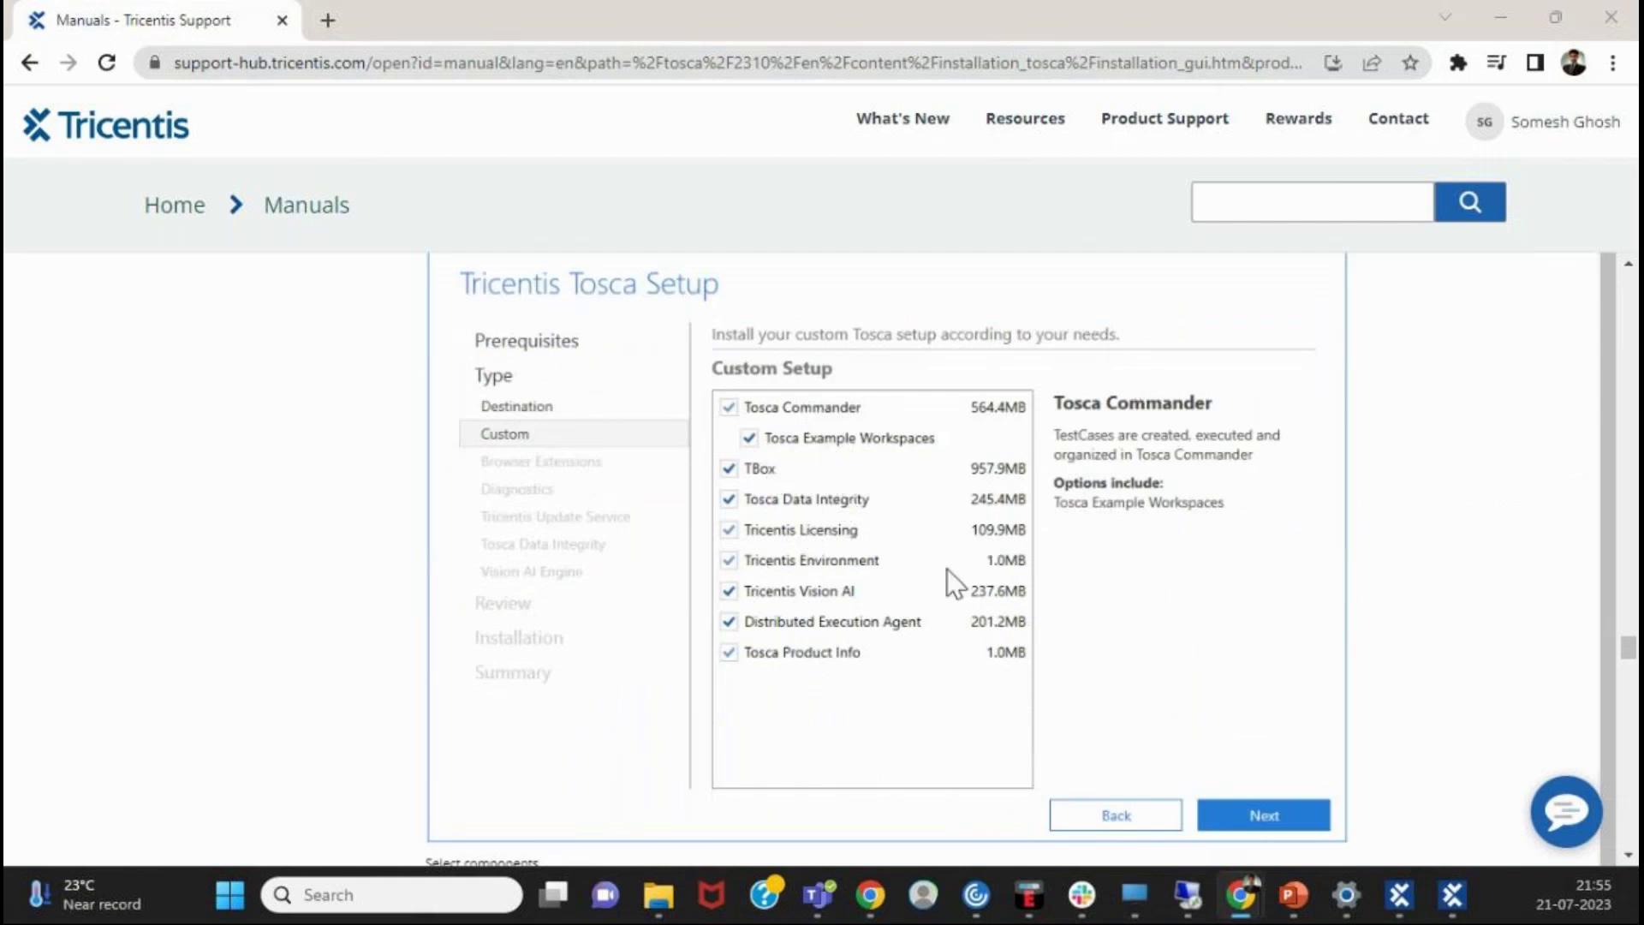
scroll(782, 636, "down", 3)
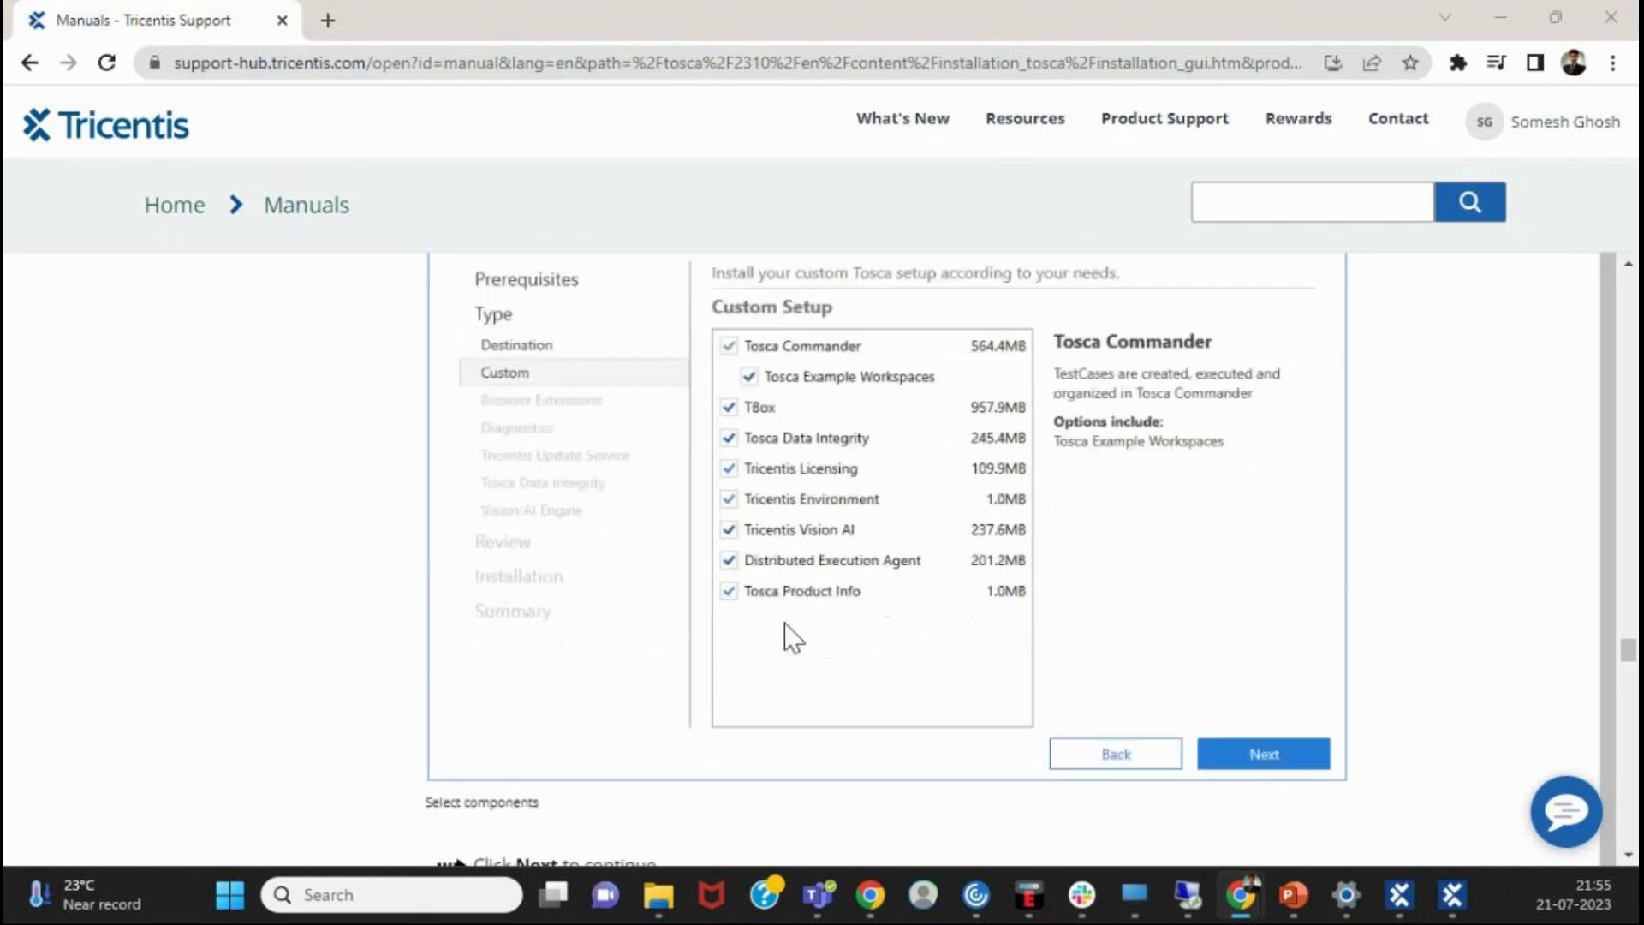
scroll(782, 647, "up", 4)
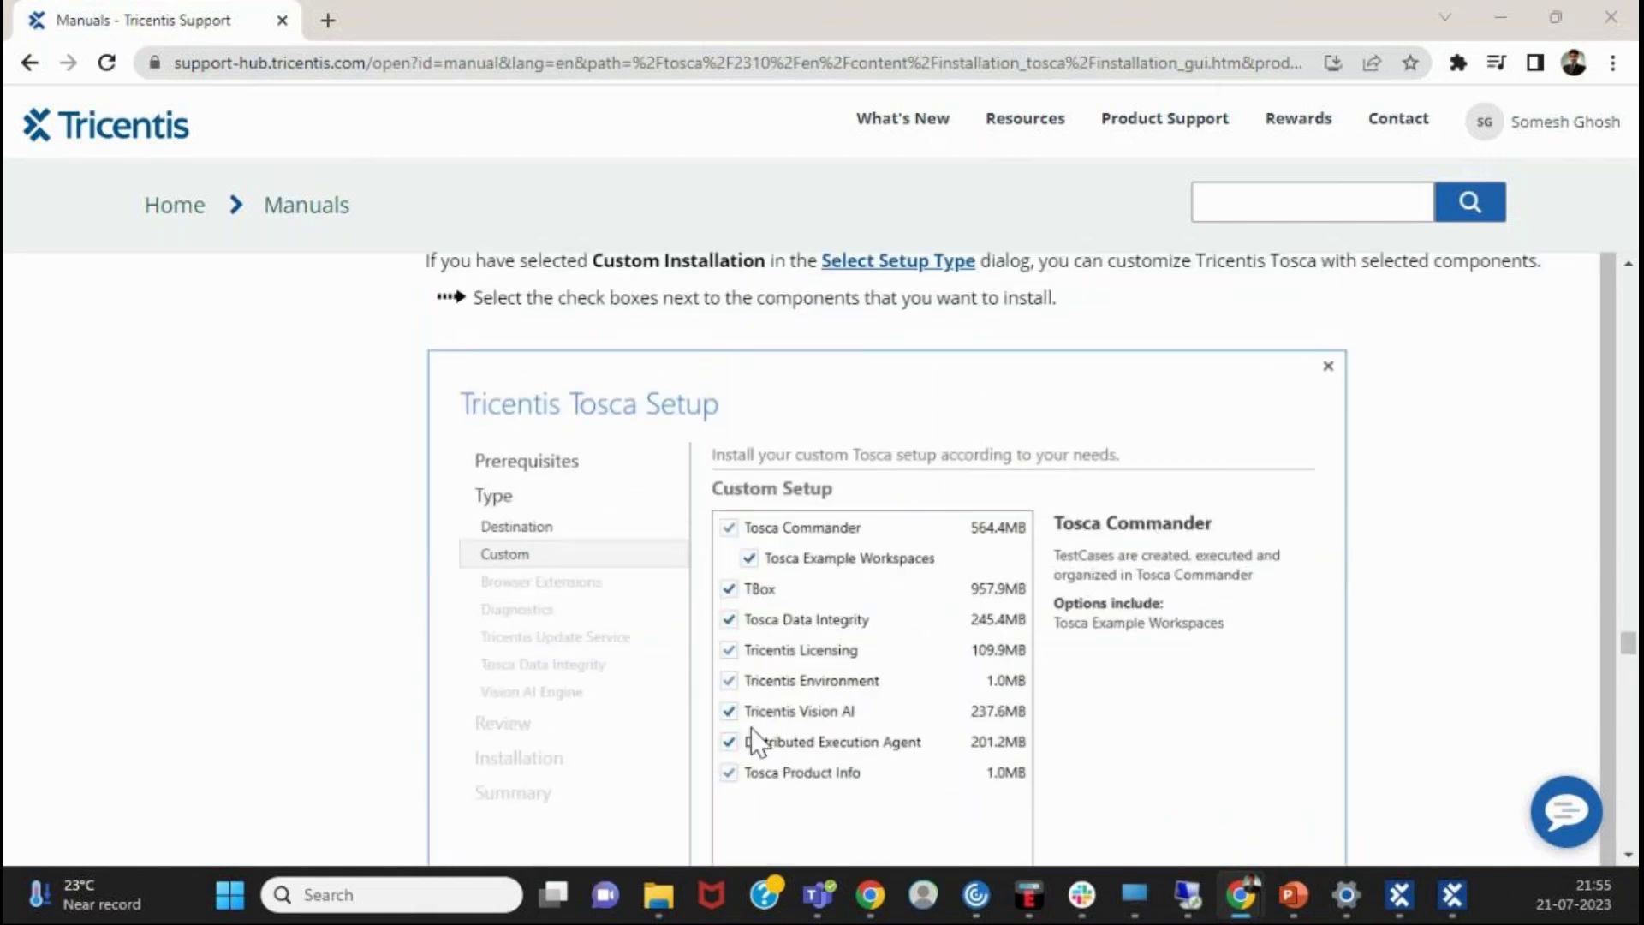
scroll(754, 737, "down", 7)
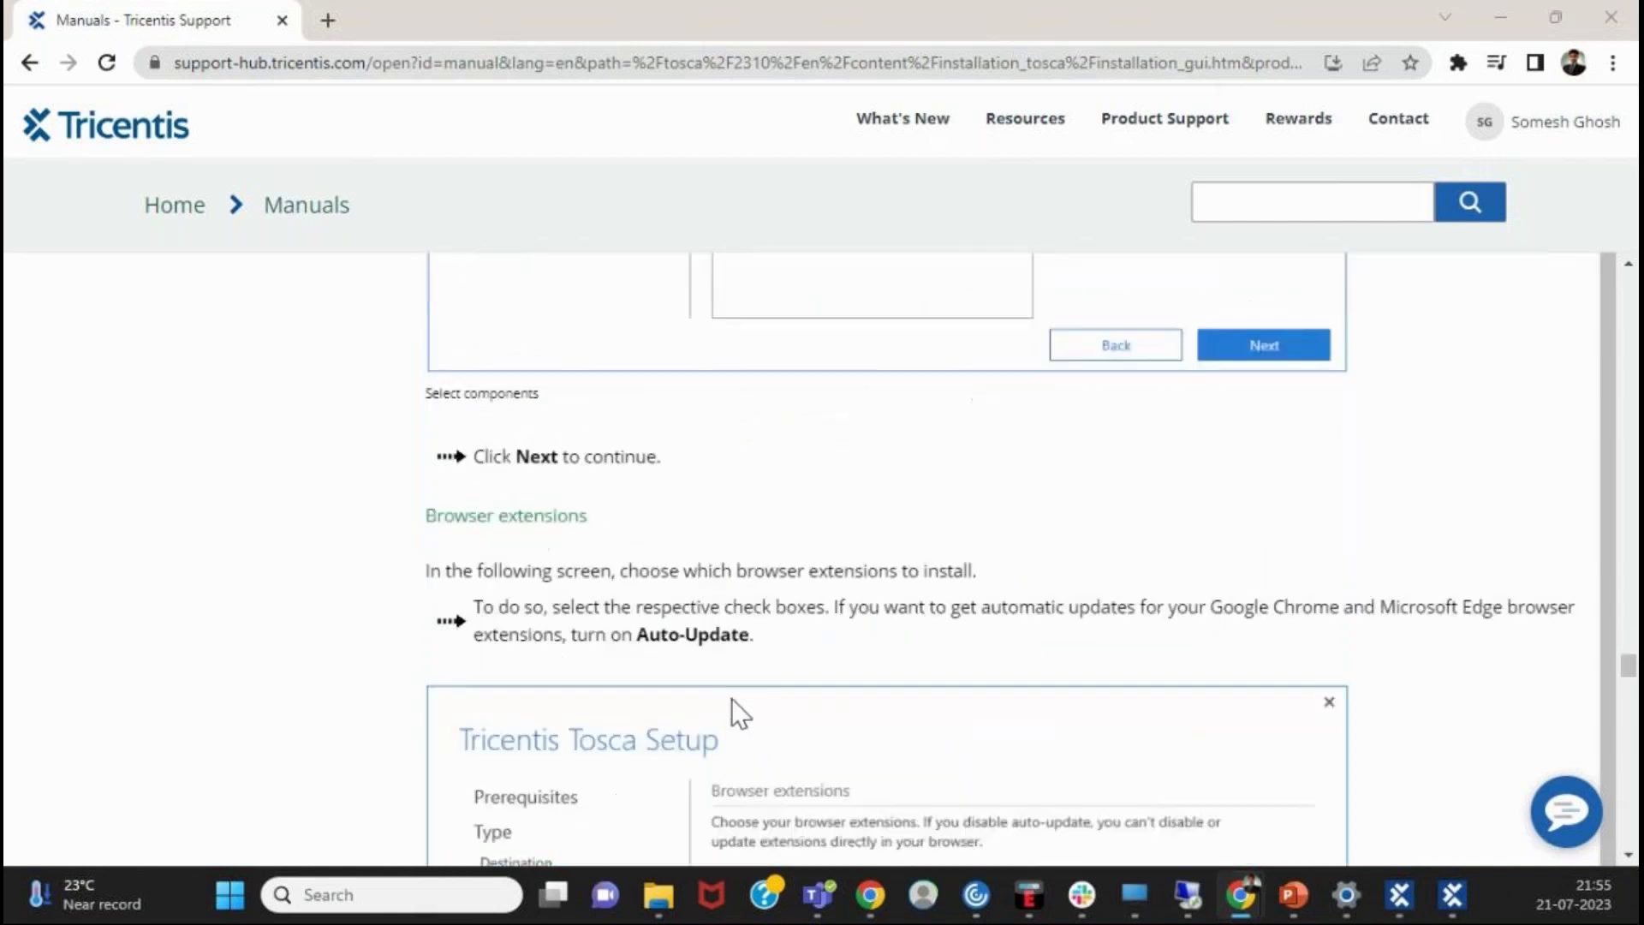
scroll(732, 707, "down", 5)
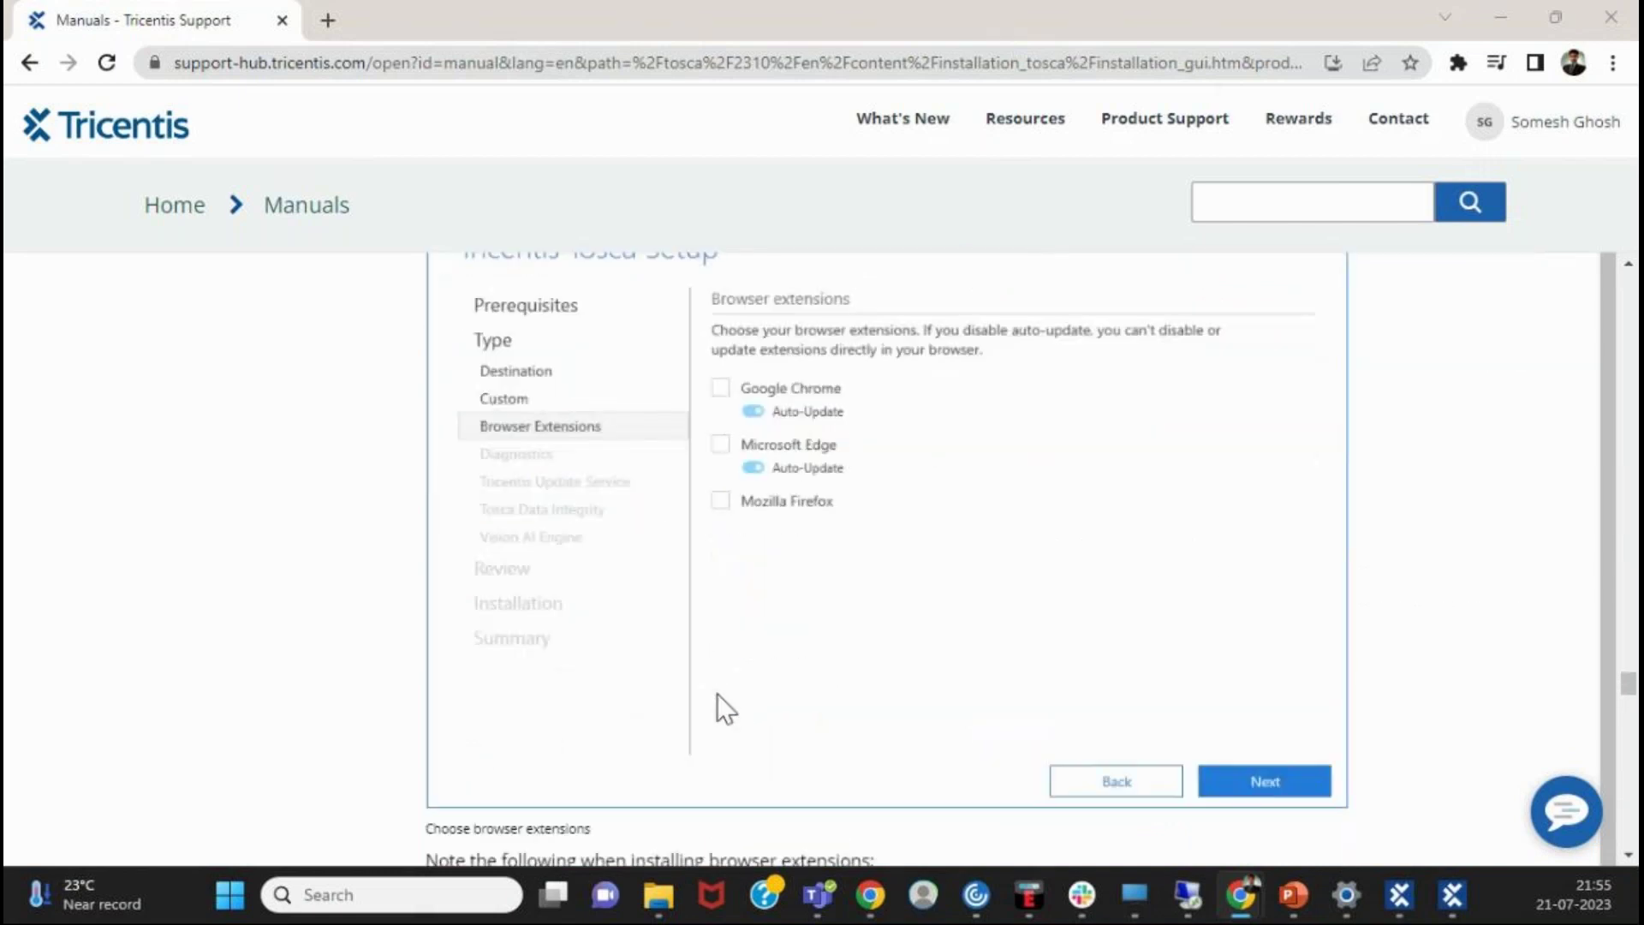
scroll(720, 695, "up", 3)
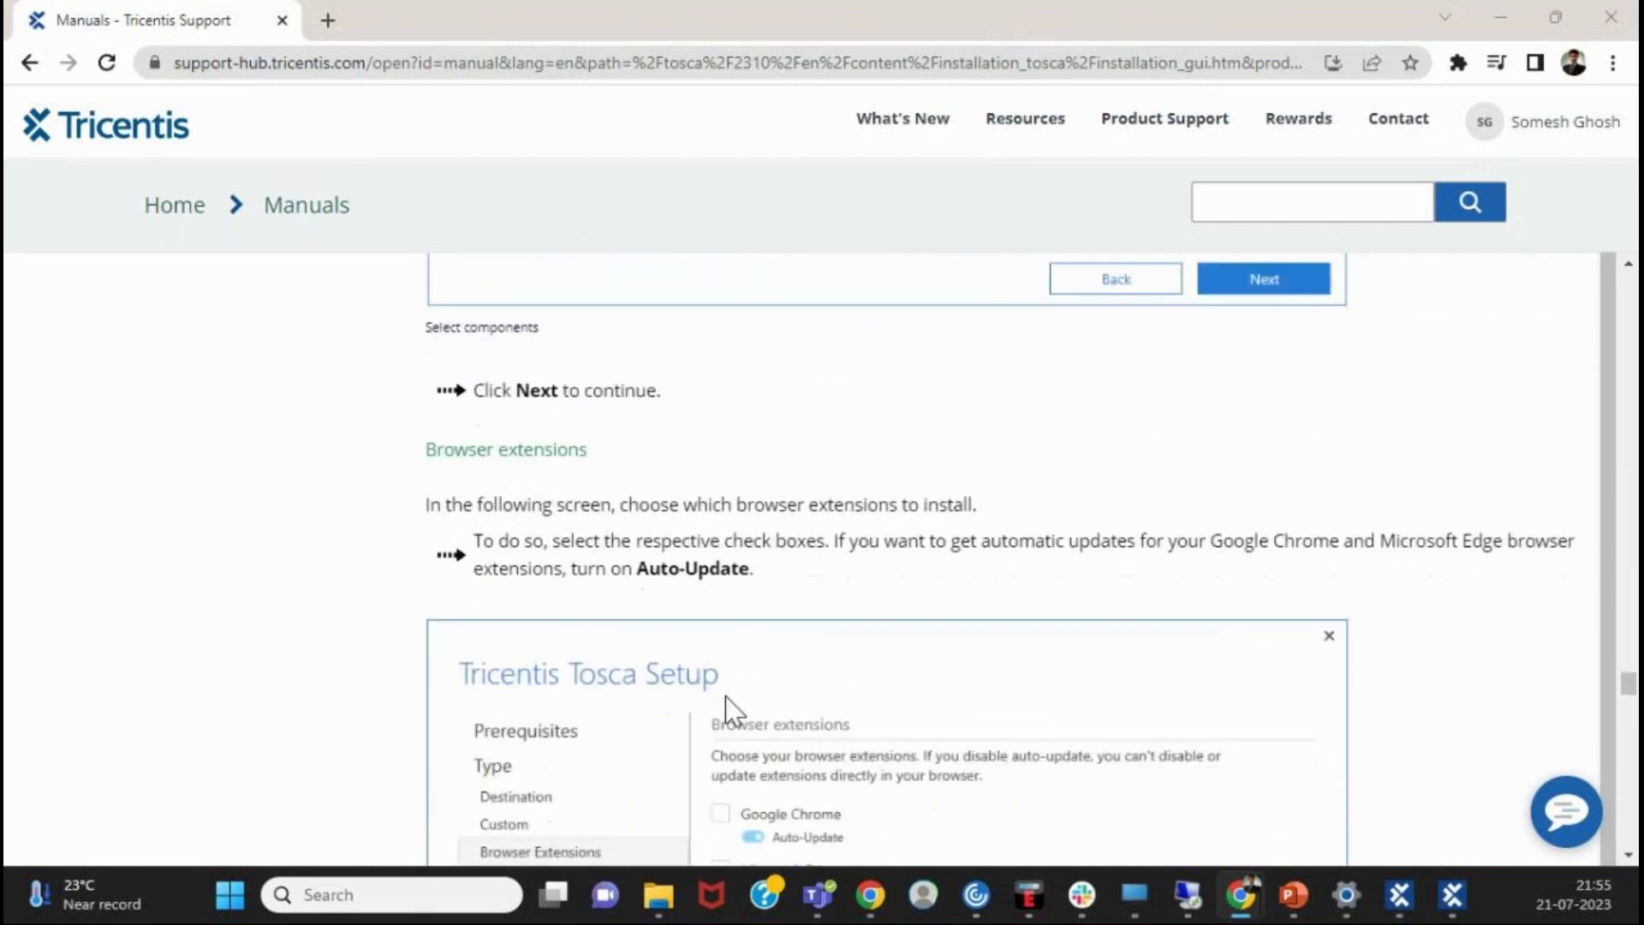
scroll(727, 709, "down", 1)
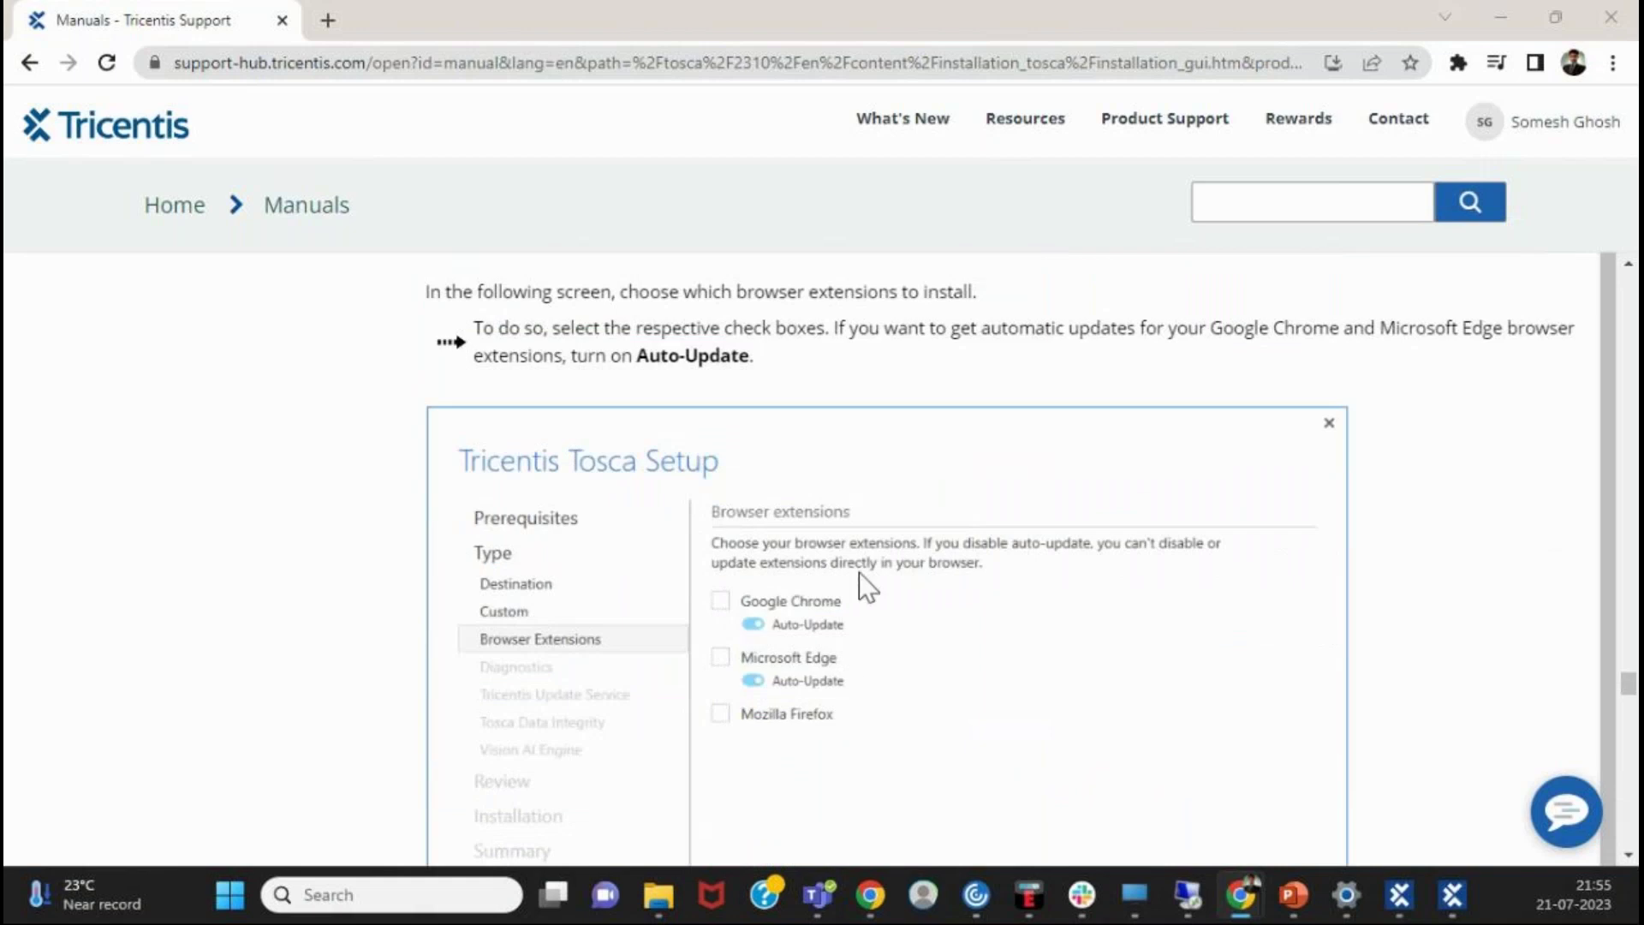
scroll(845, 597, "up", 3)
scroll(841, 600, "down", 4)
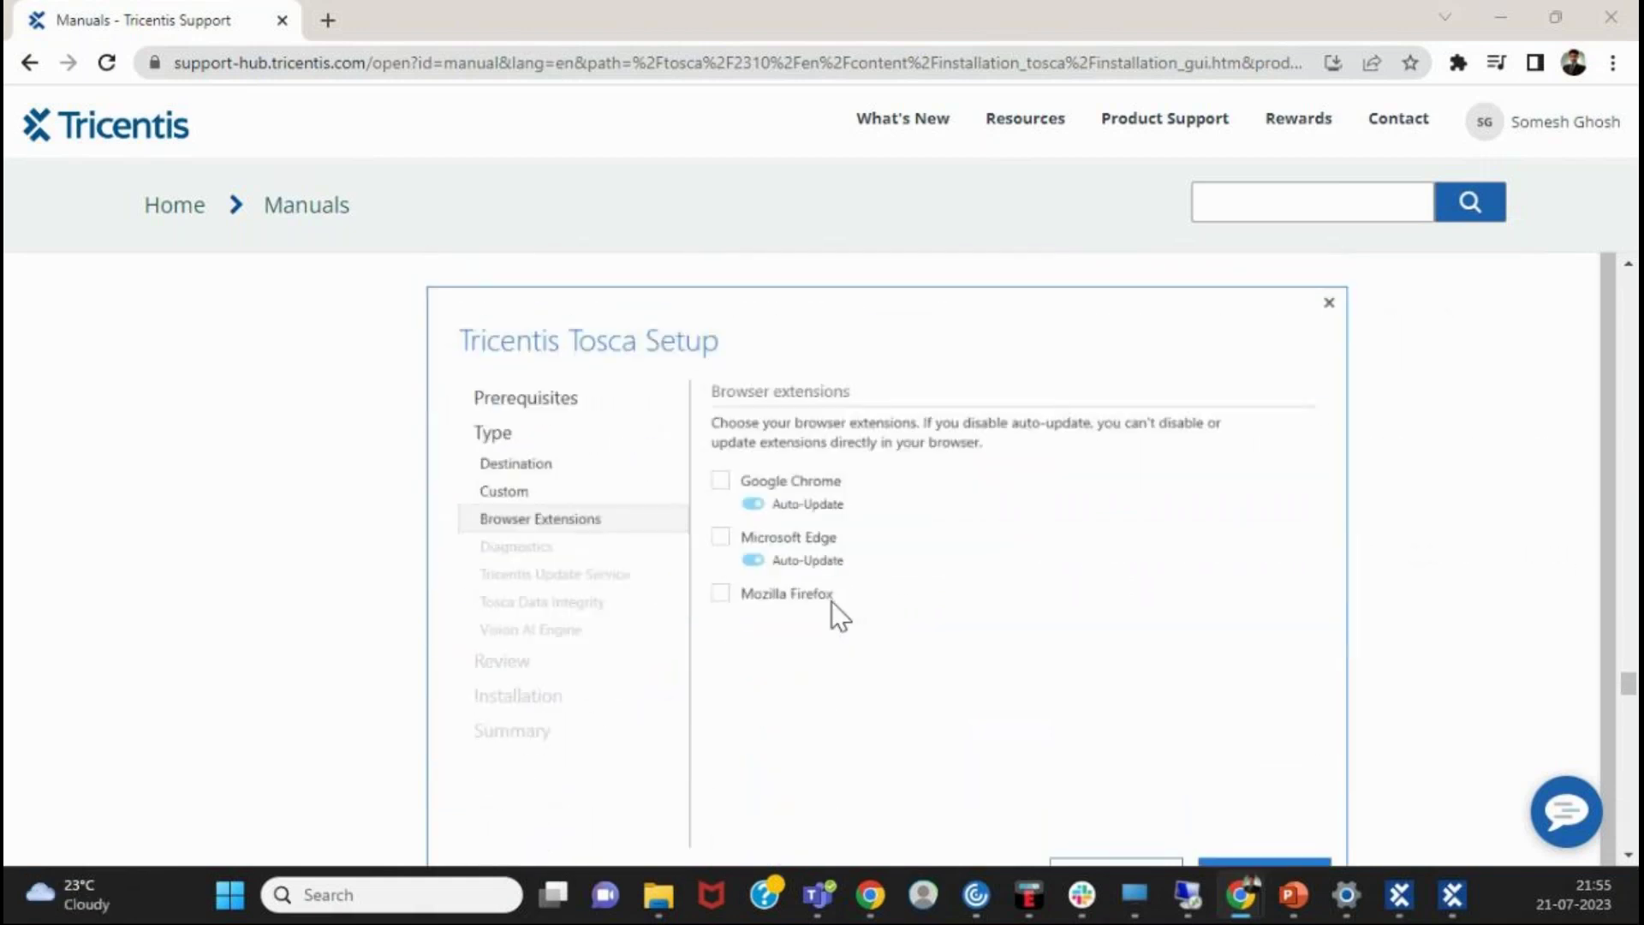
scroll(903, 533, "down", 1)
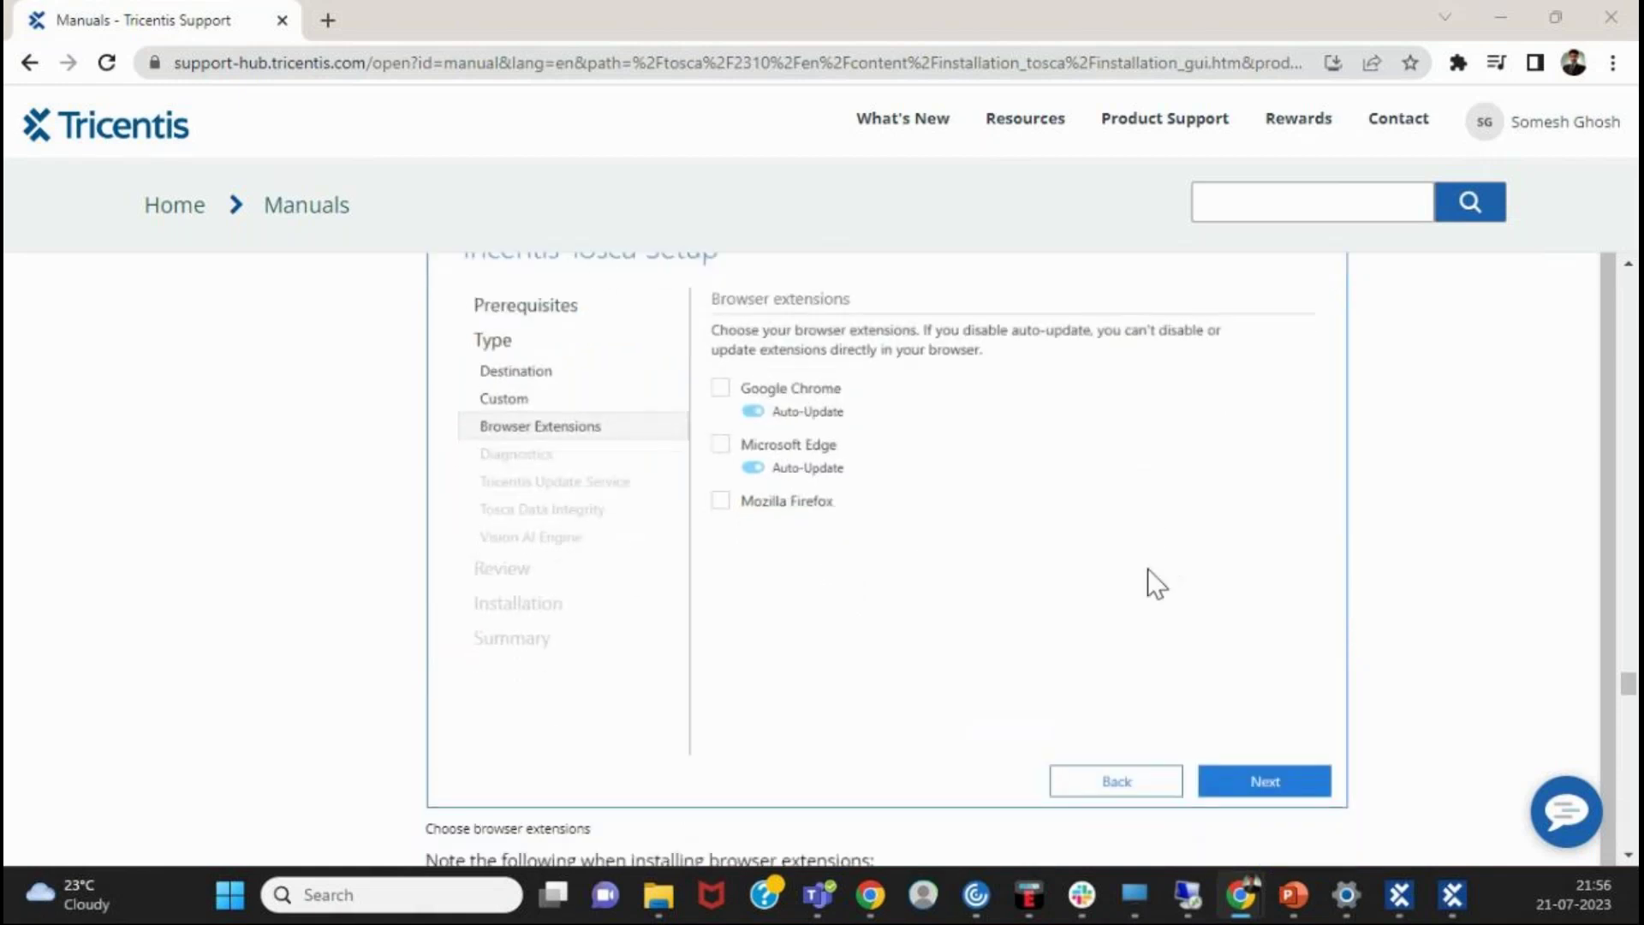
scroll(1005, 576, "up", 1)
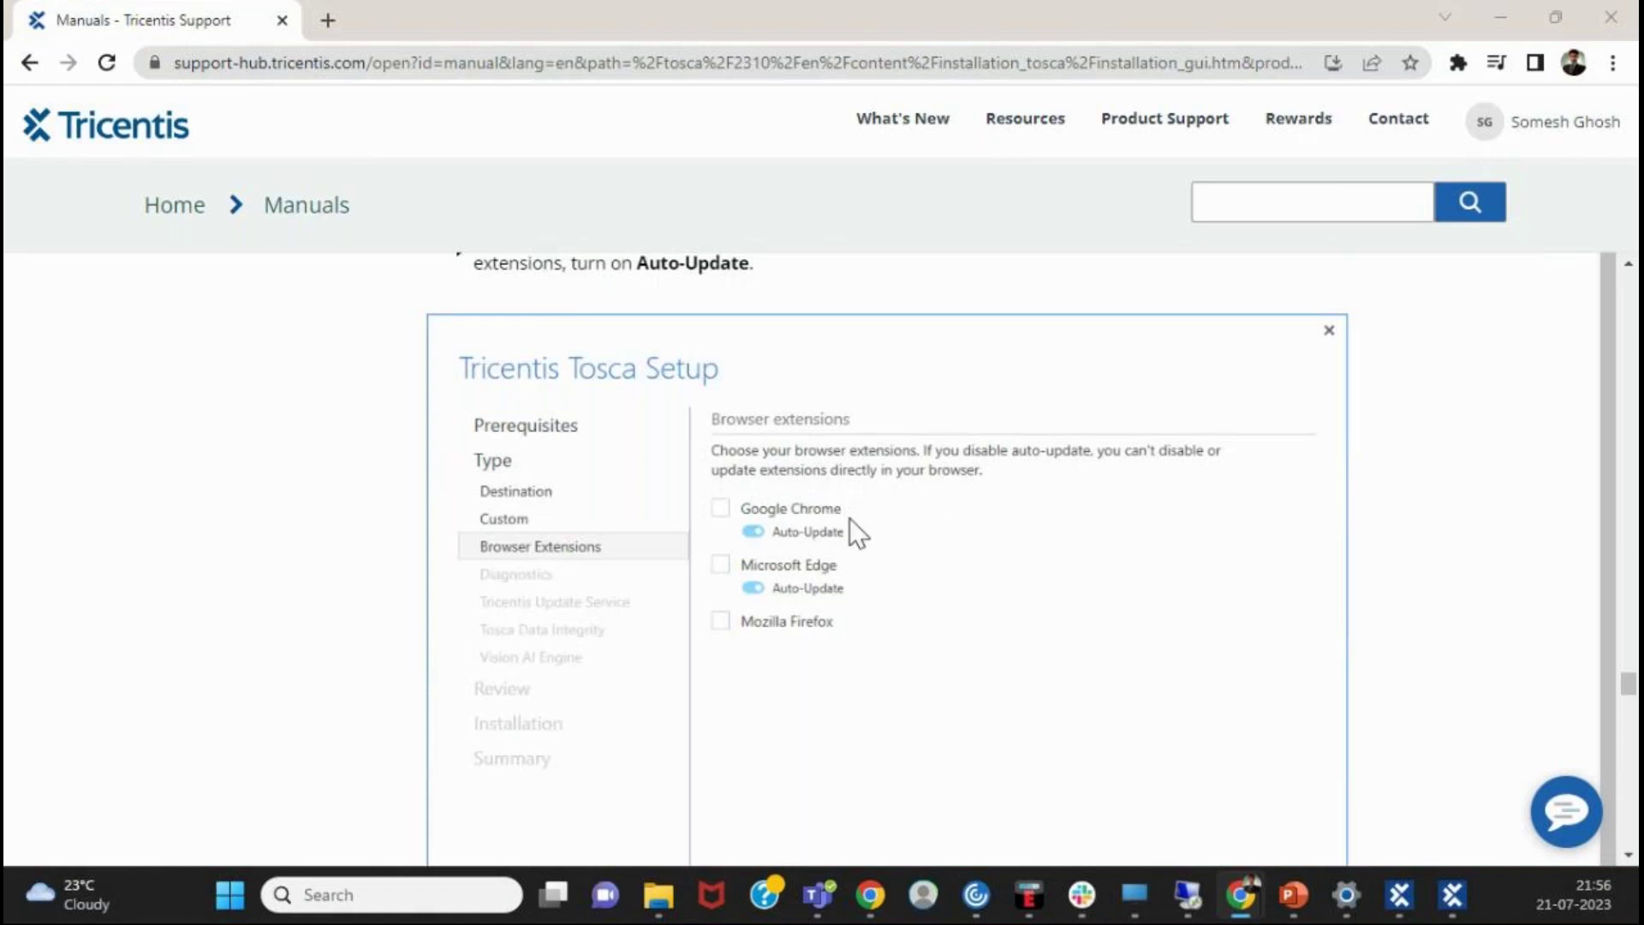
scroll(878, 621, "down", 2)
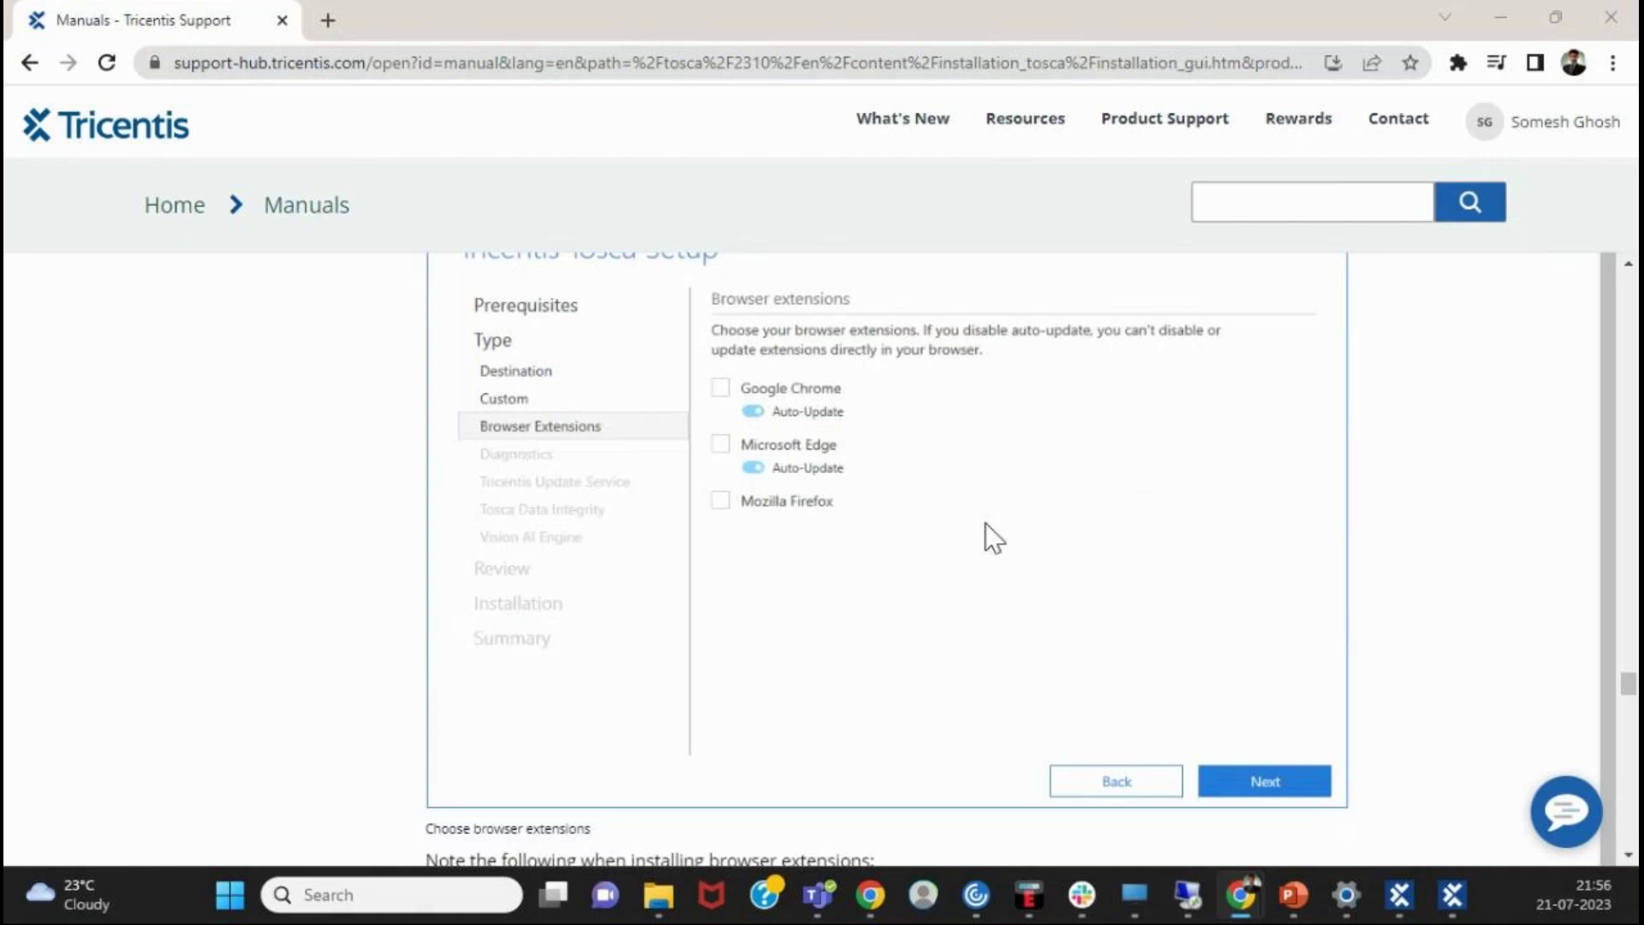
- Check Chrome's extensions list for the Tricentis Automation Extension, then scroll to the browser-extension notes
left_click(1458, 64)
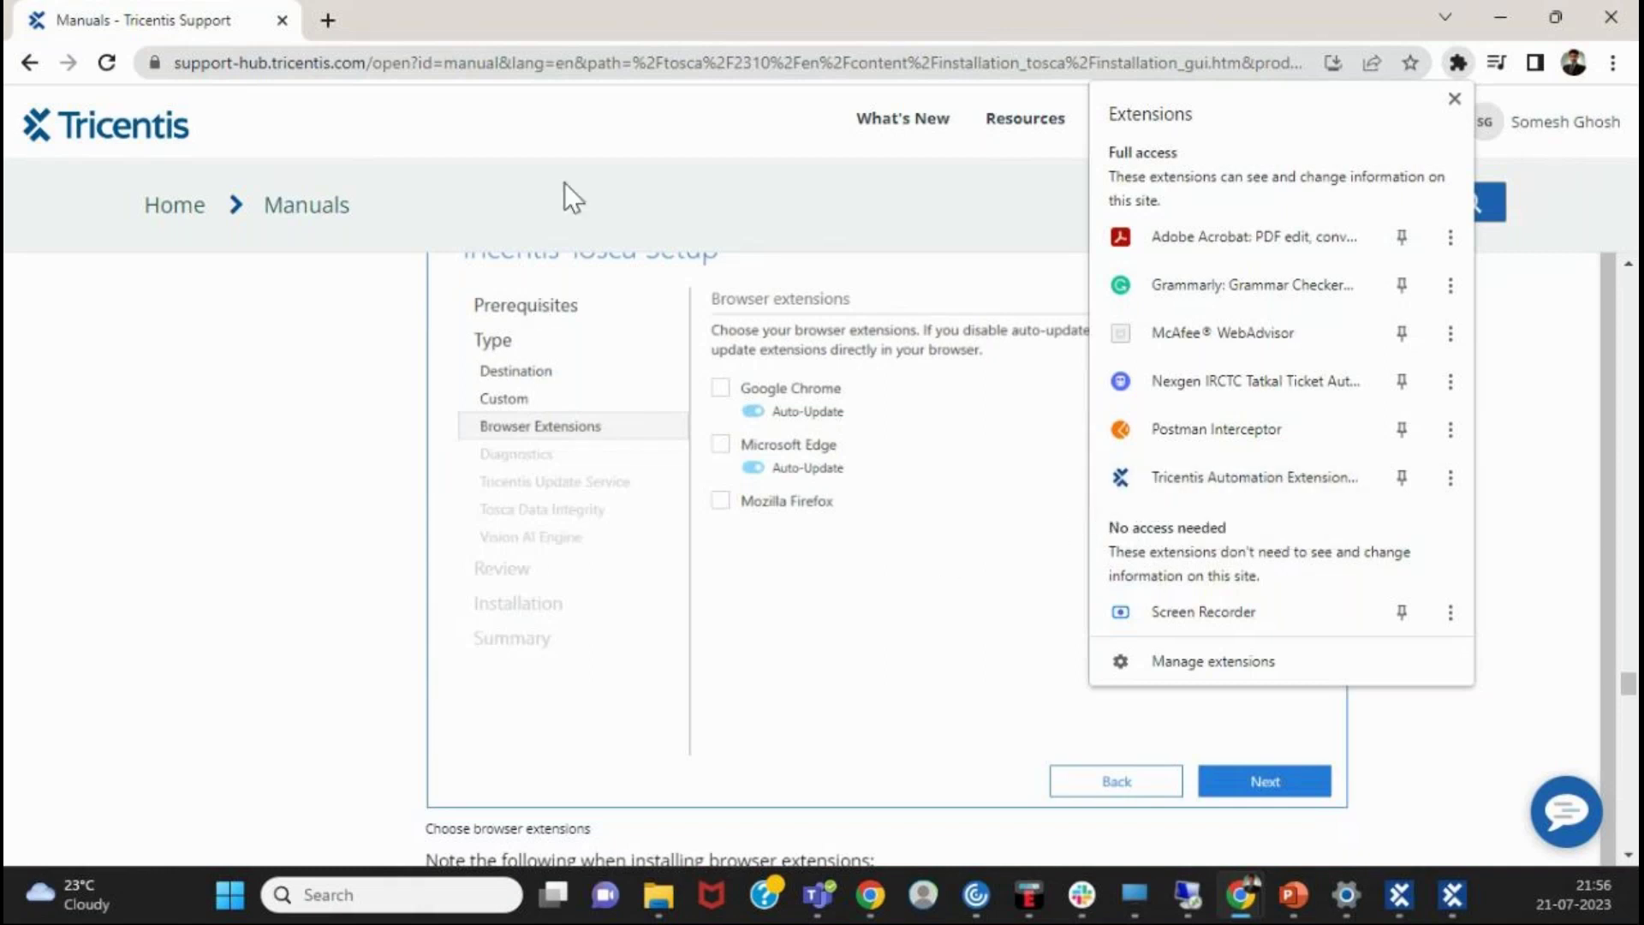
left_click(901, 626)
scroll(901, 623, "down", 1)
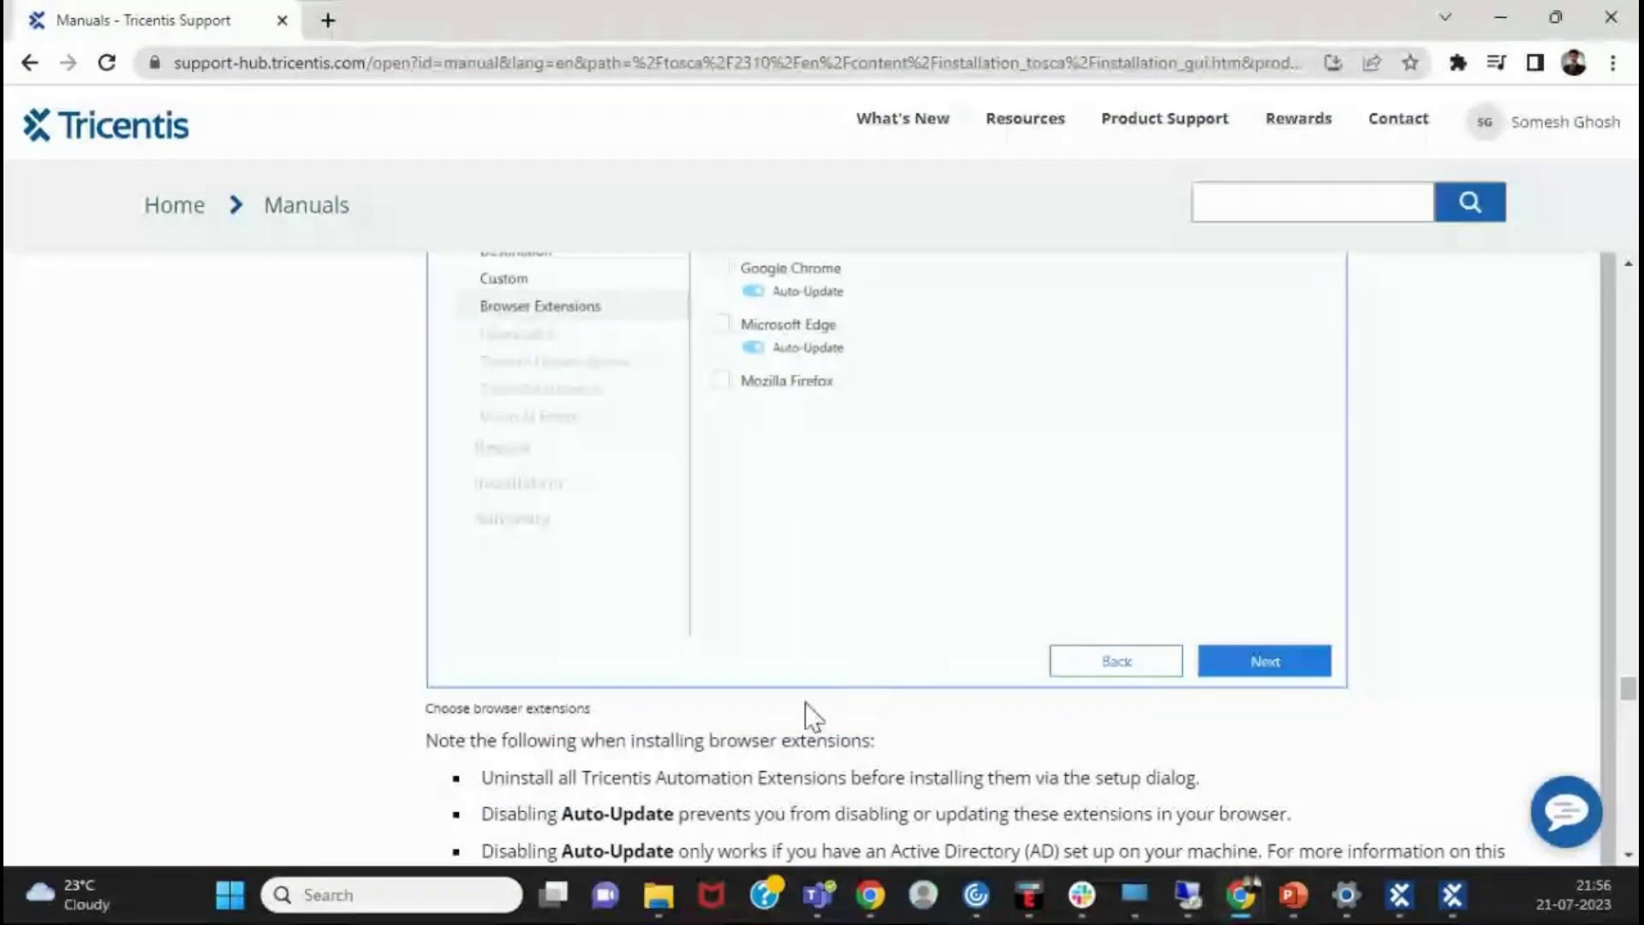
- Scroll through the browser-extension notes to the Review screenshot listing Tosca Commander through Tosca Product Info
scroll(872, 676, "down", 1)
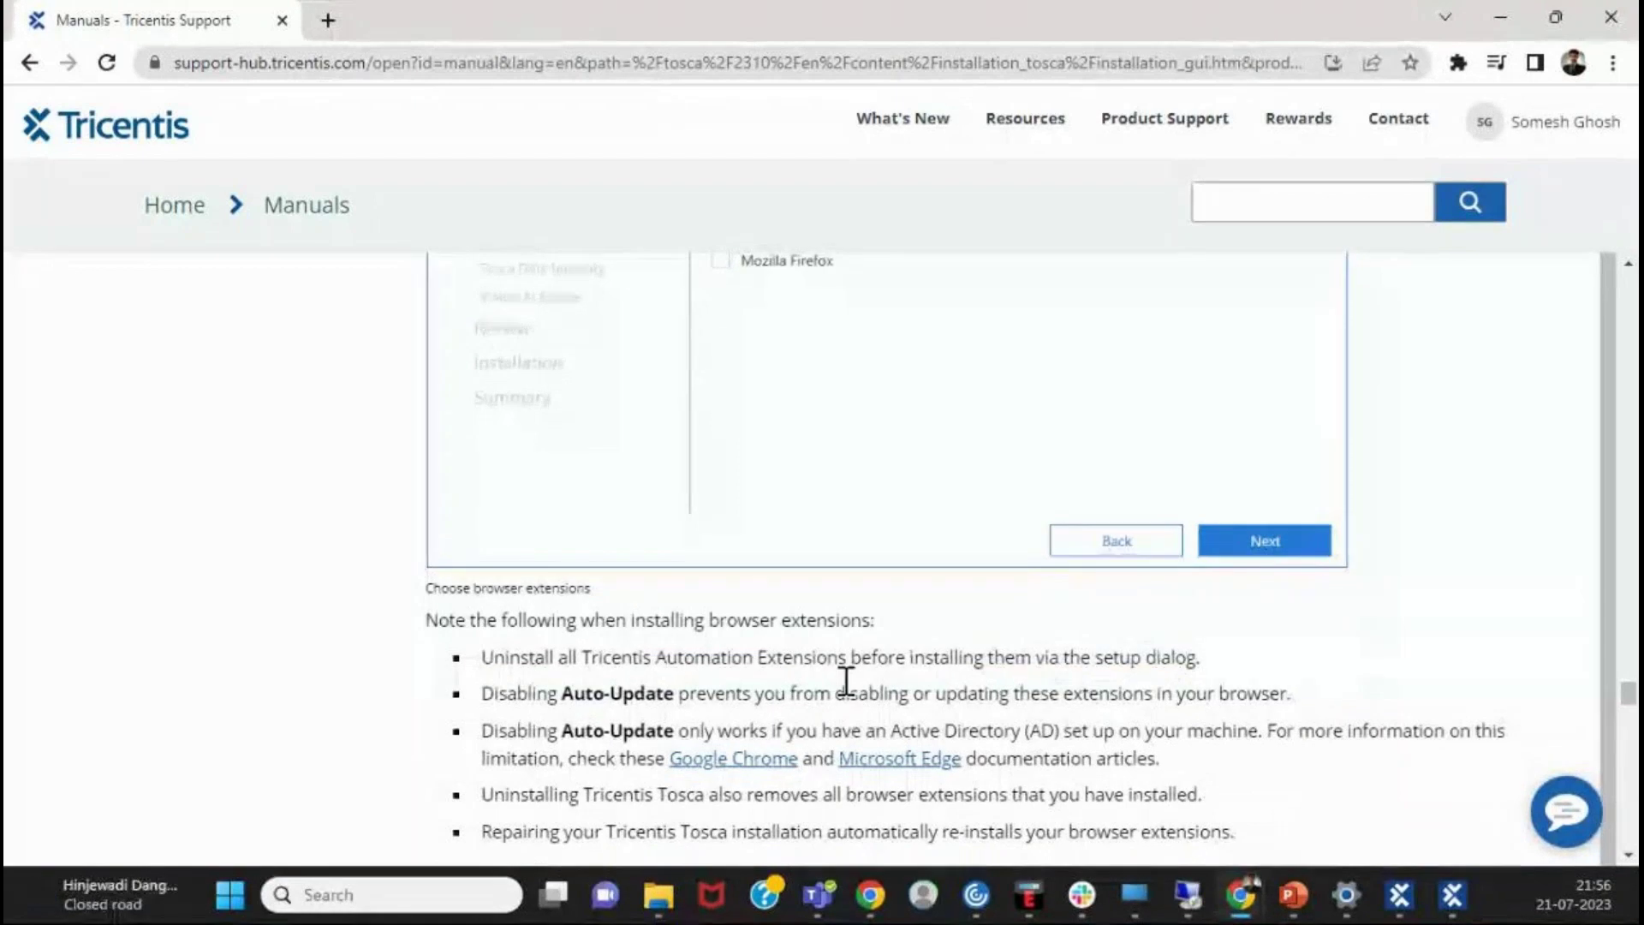
scroll(848, 689, "down", 1)
scroll(846, 682, "down", 1)
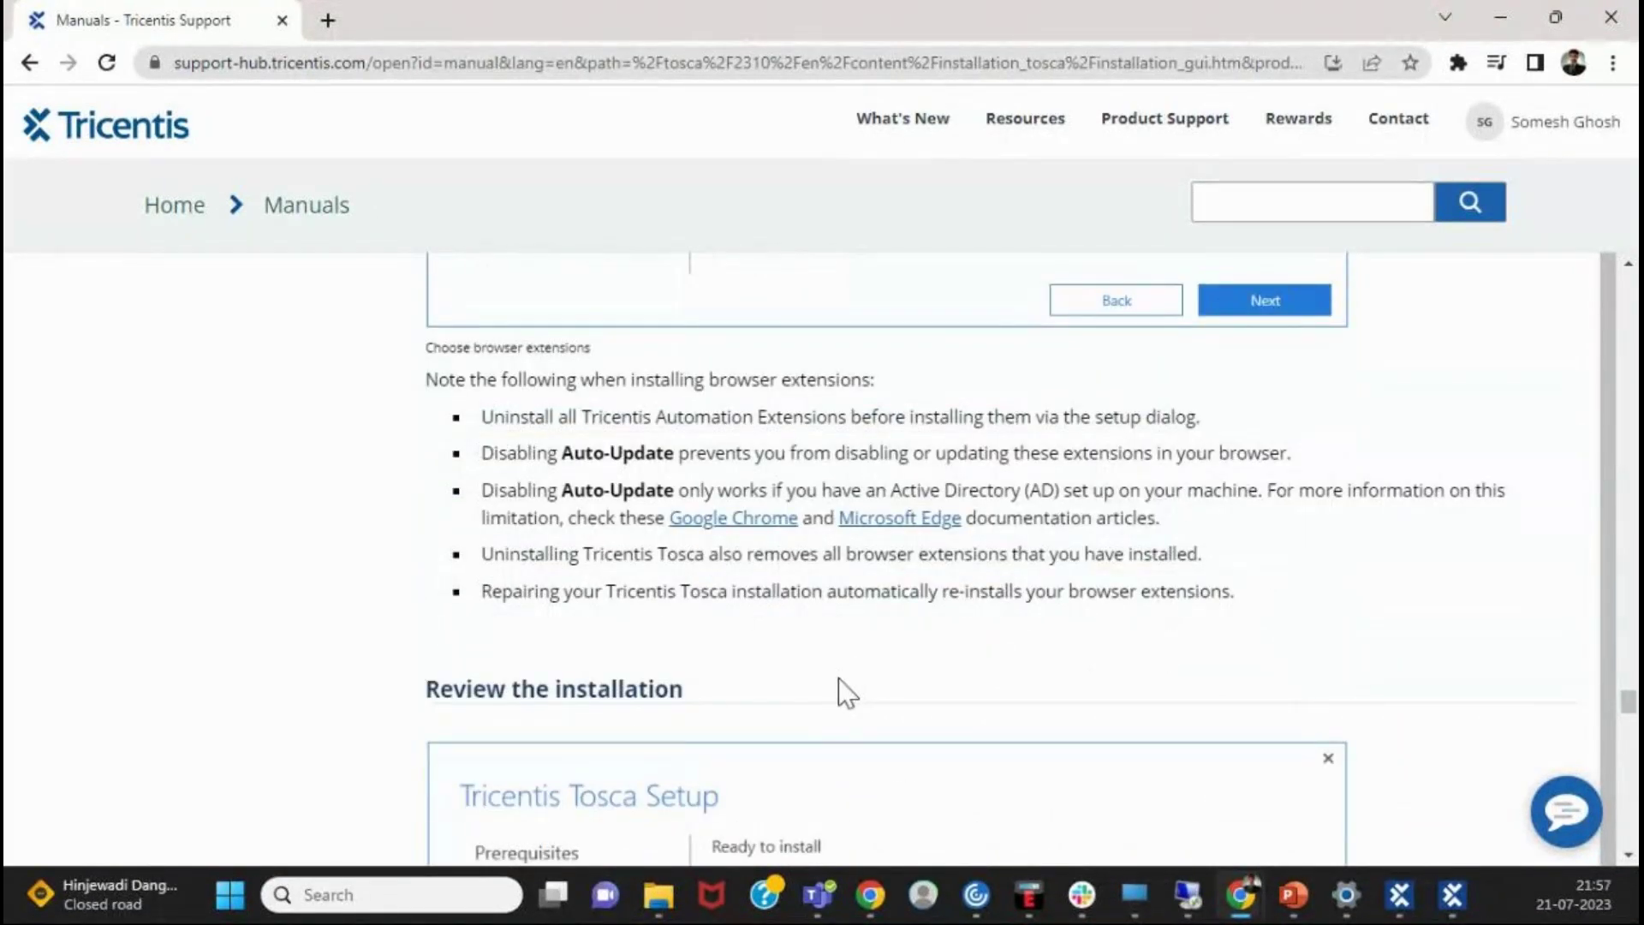
scroll(810, 600, "up", 4)
scroll(809, 600, "down", 4)
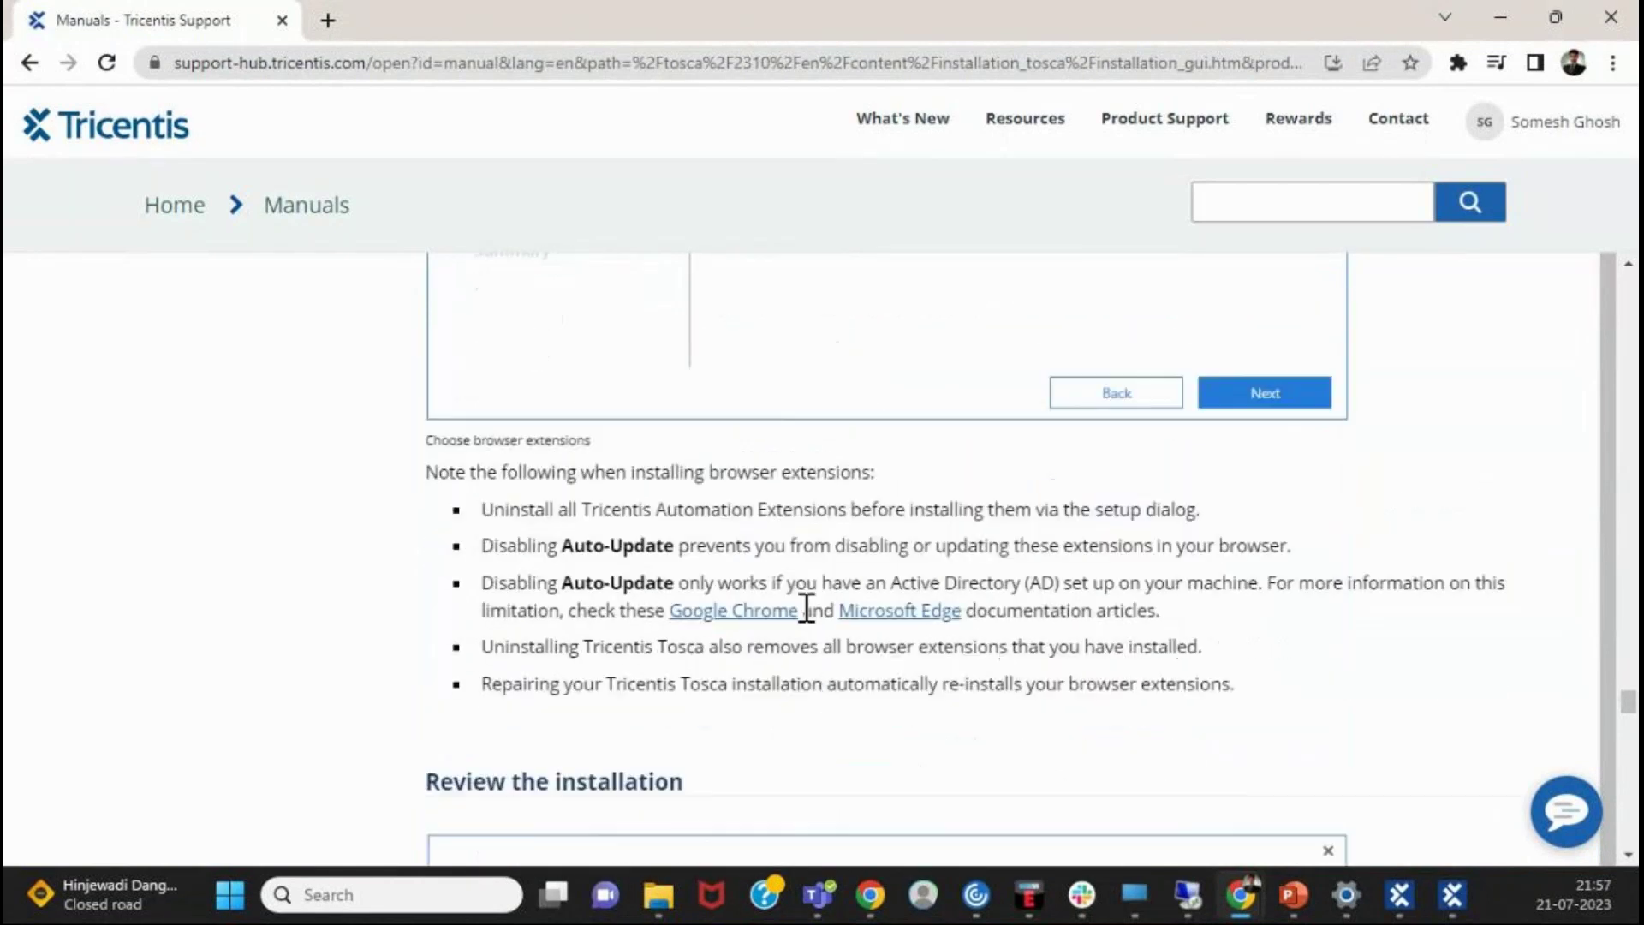
scroll(778, 690, "up", 4)
scroll(780, 691, "down", 4)
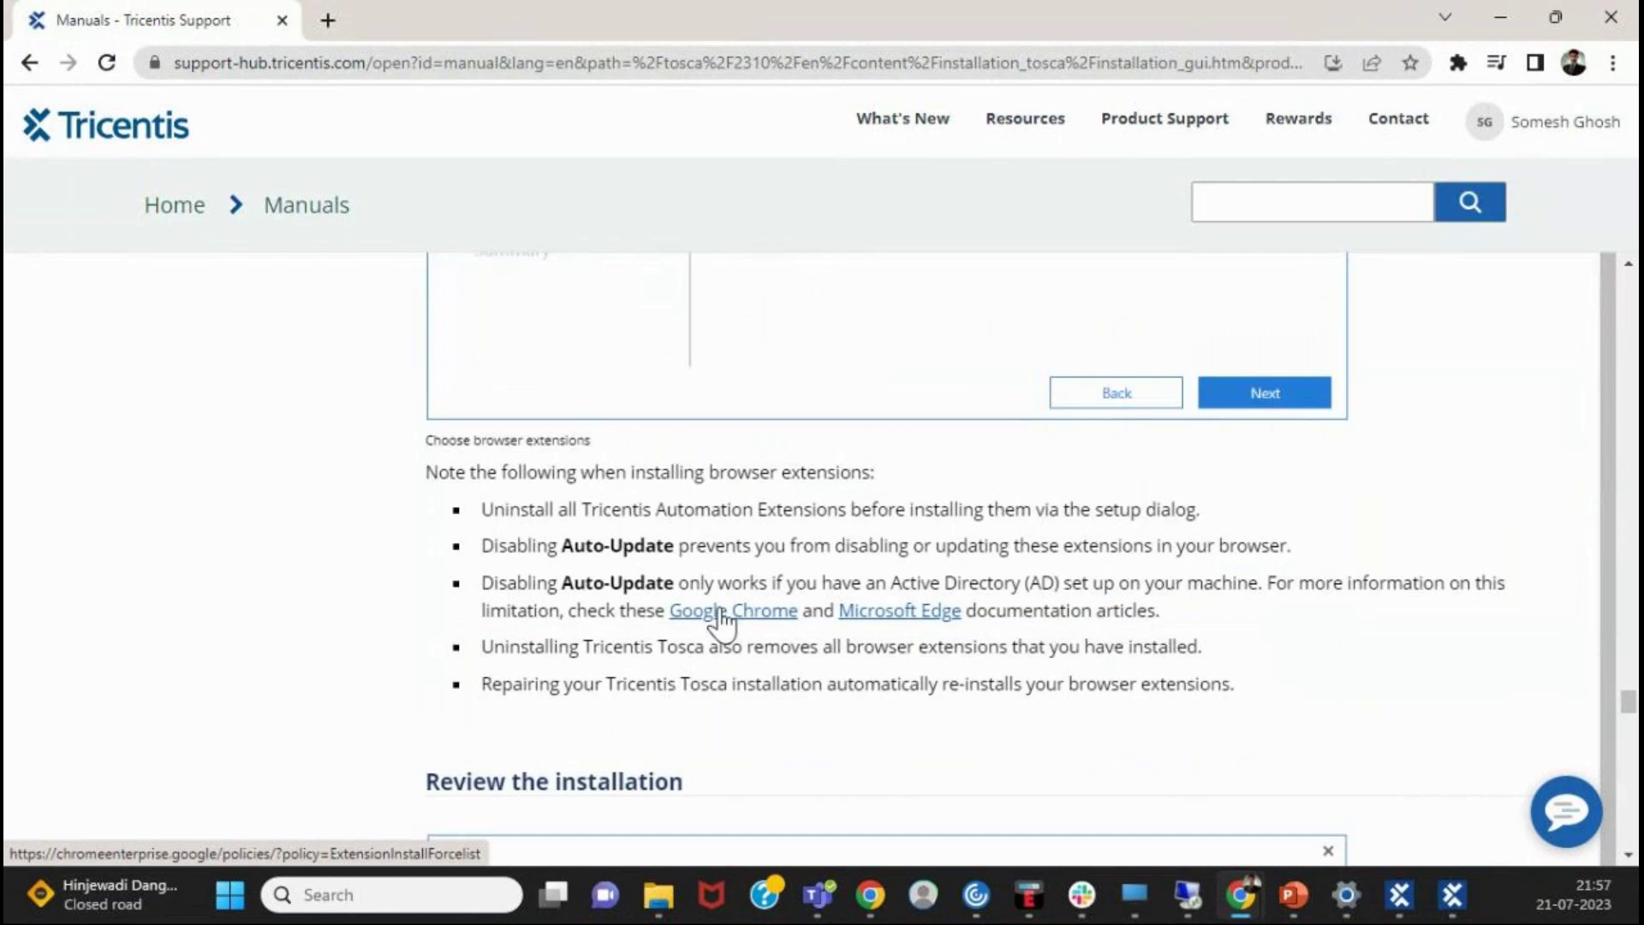
scroll(936, 629, "down", 1)
scroll(932, 626, "down", 6)
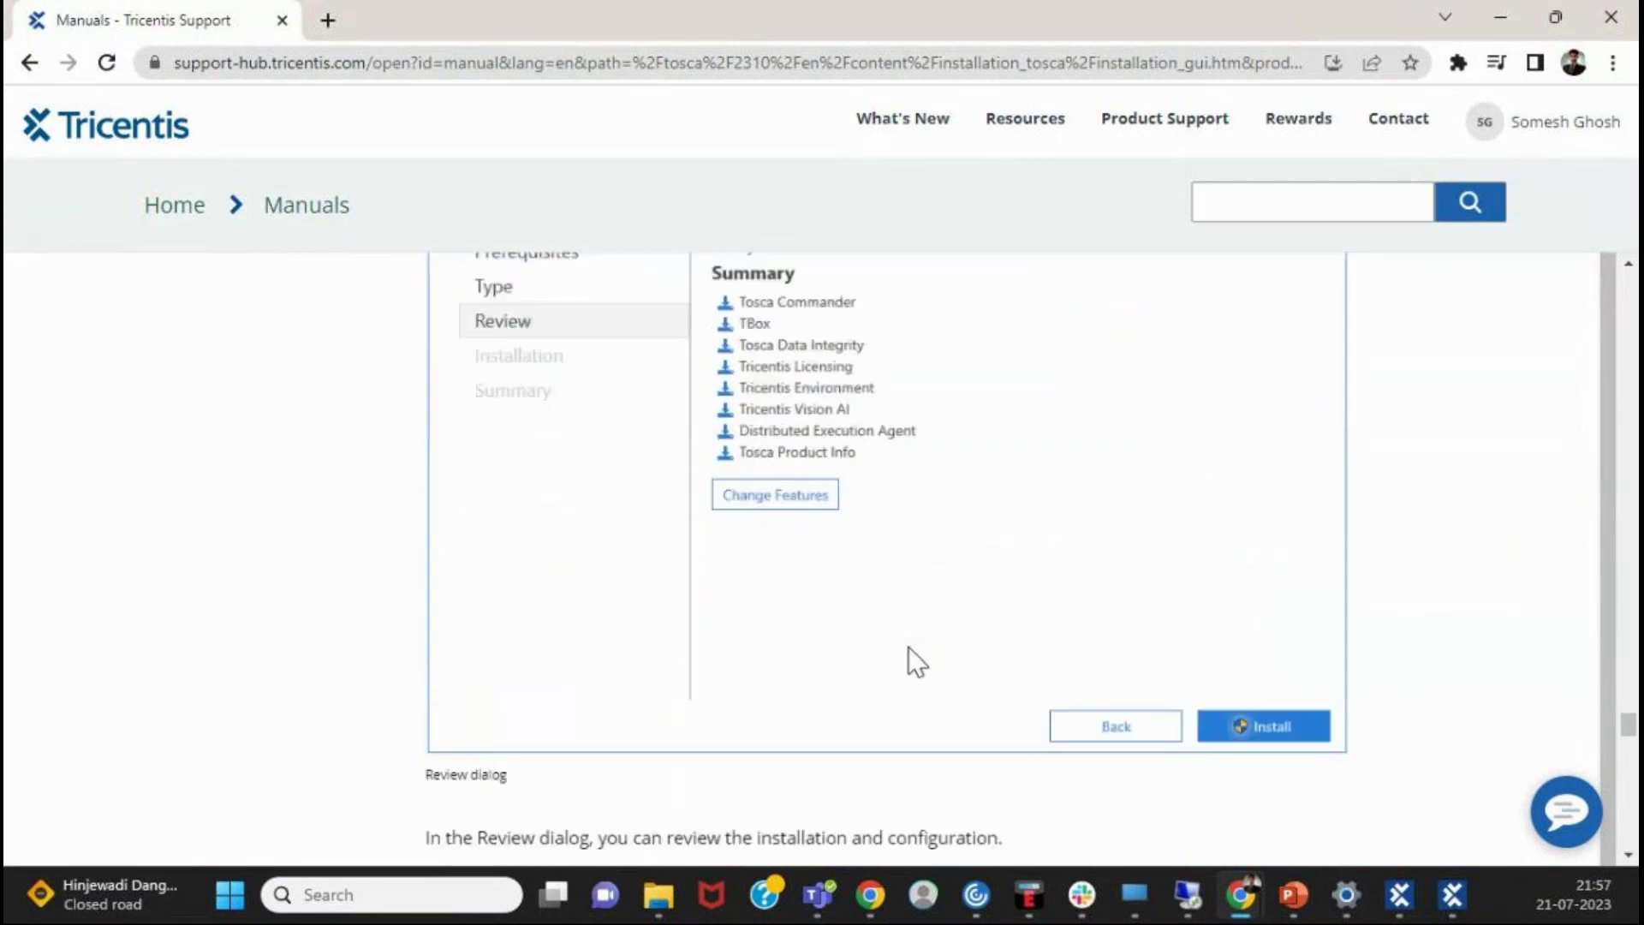
- Scroll the Tosca manual past the Review dialog image to the Installation progress screenshot at 97%
scroll(910, 655, "up", 3)
scroll(908, 658, "down", 2)
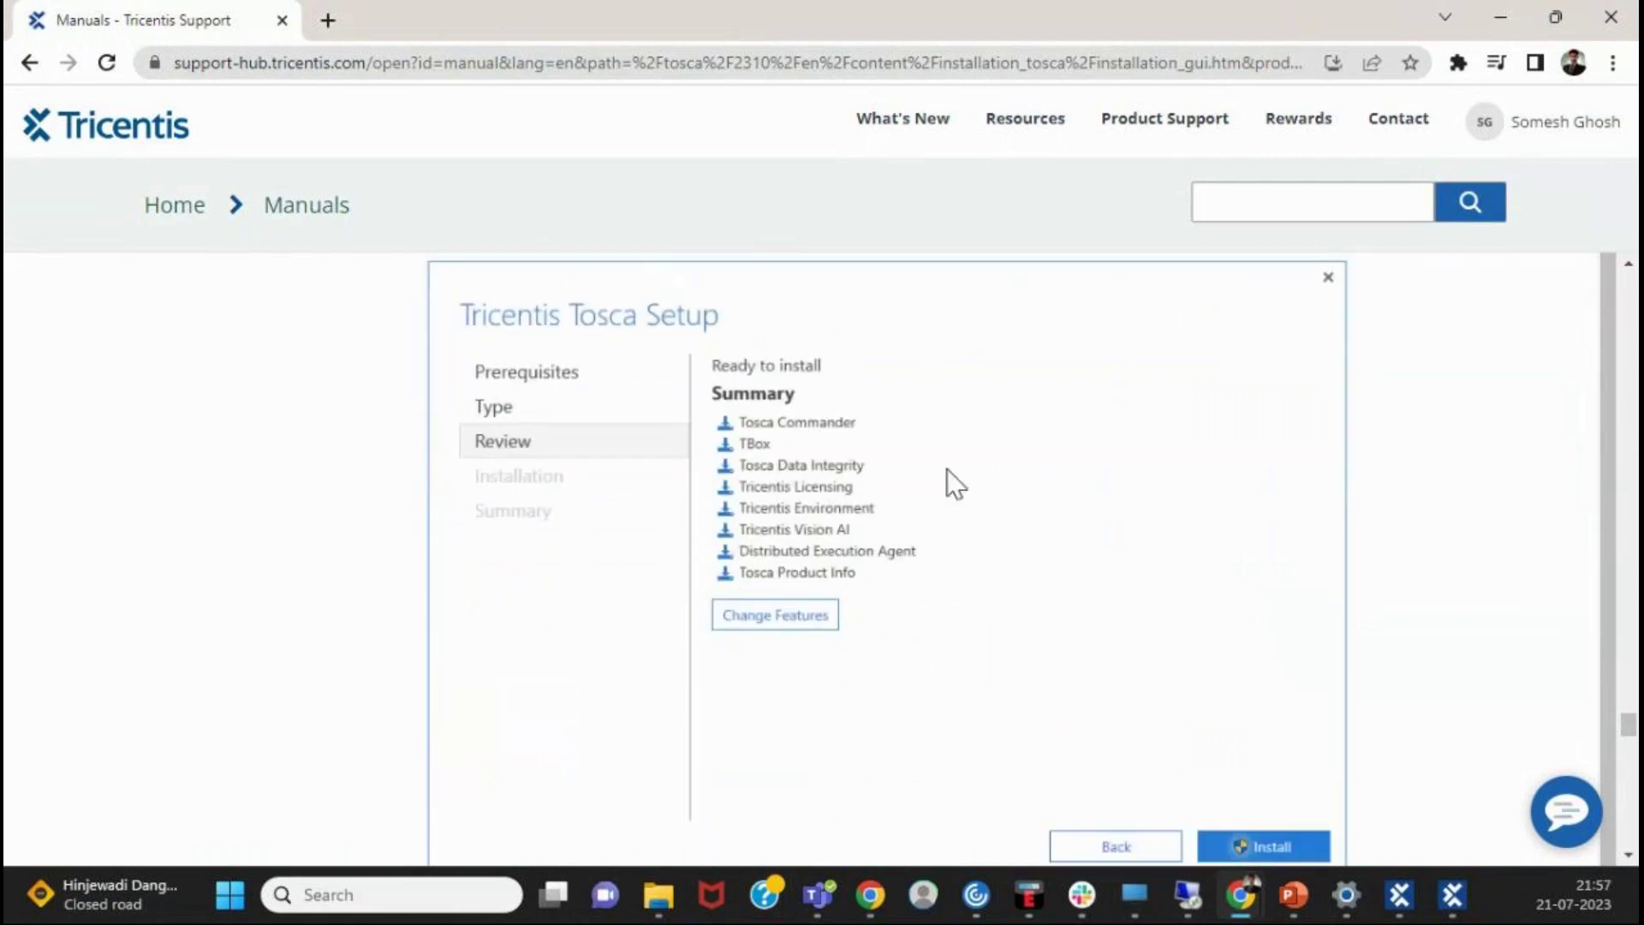
scroll(1160, 749, "down", 1)
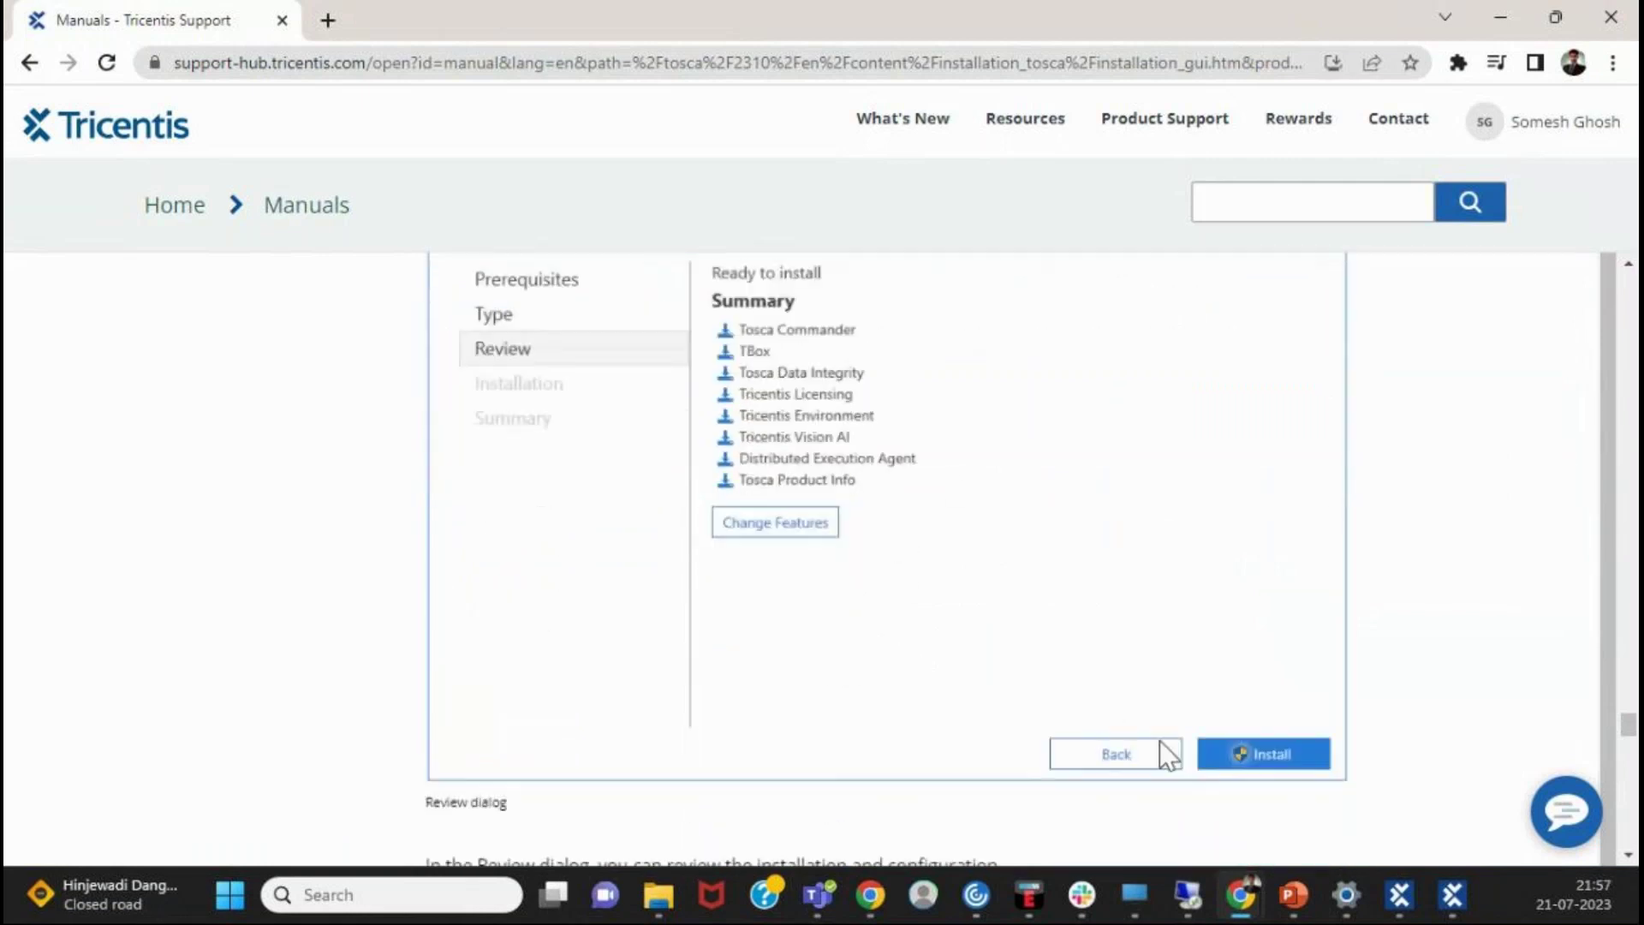
scroll(1287, 723, "down", 4)
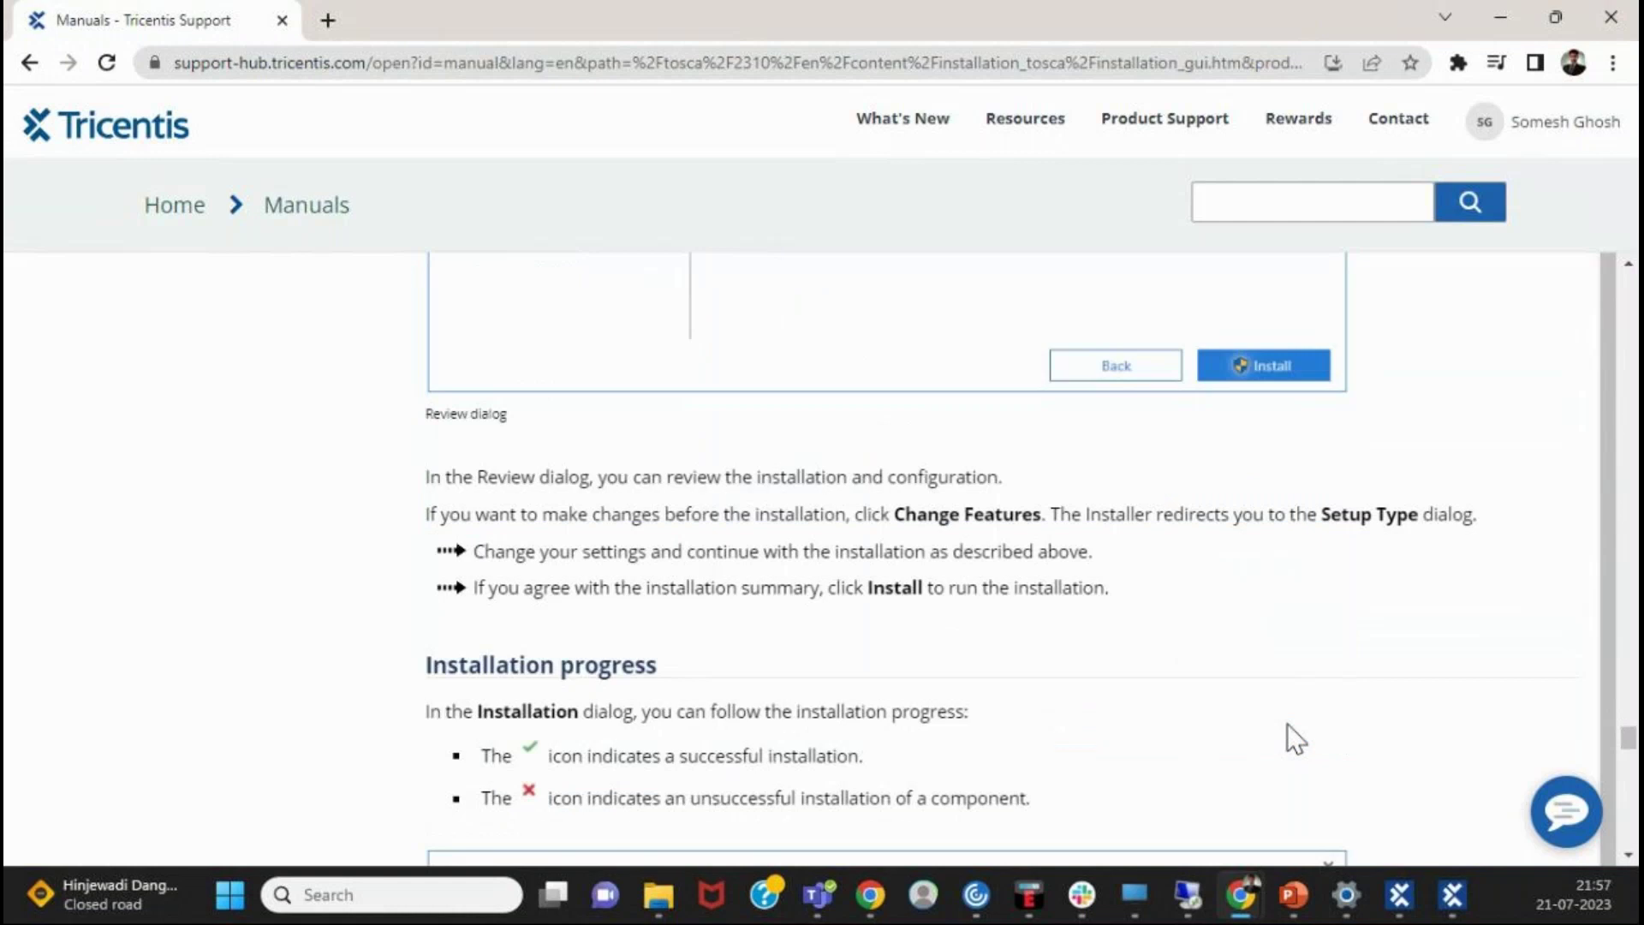
scroll(1287, 722, "down", 7)
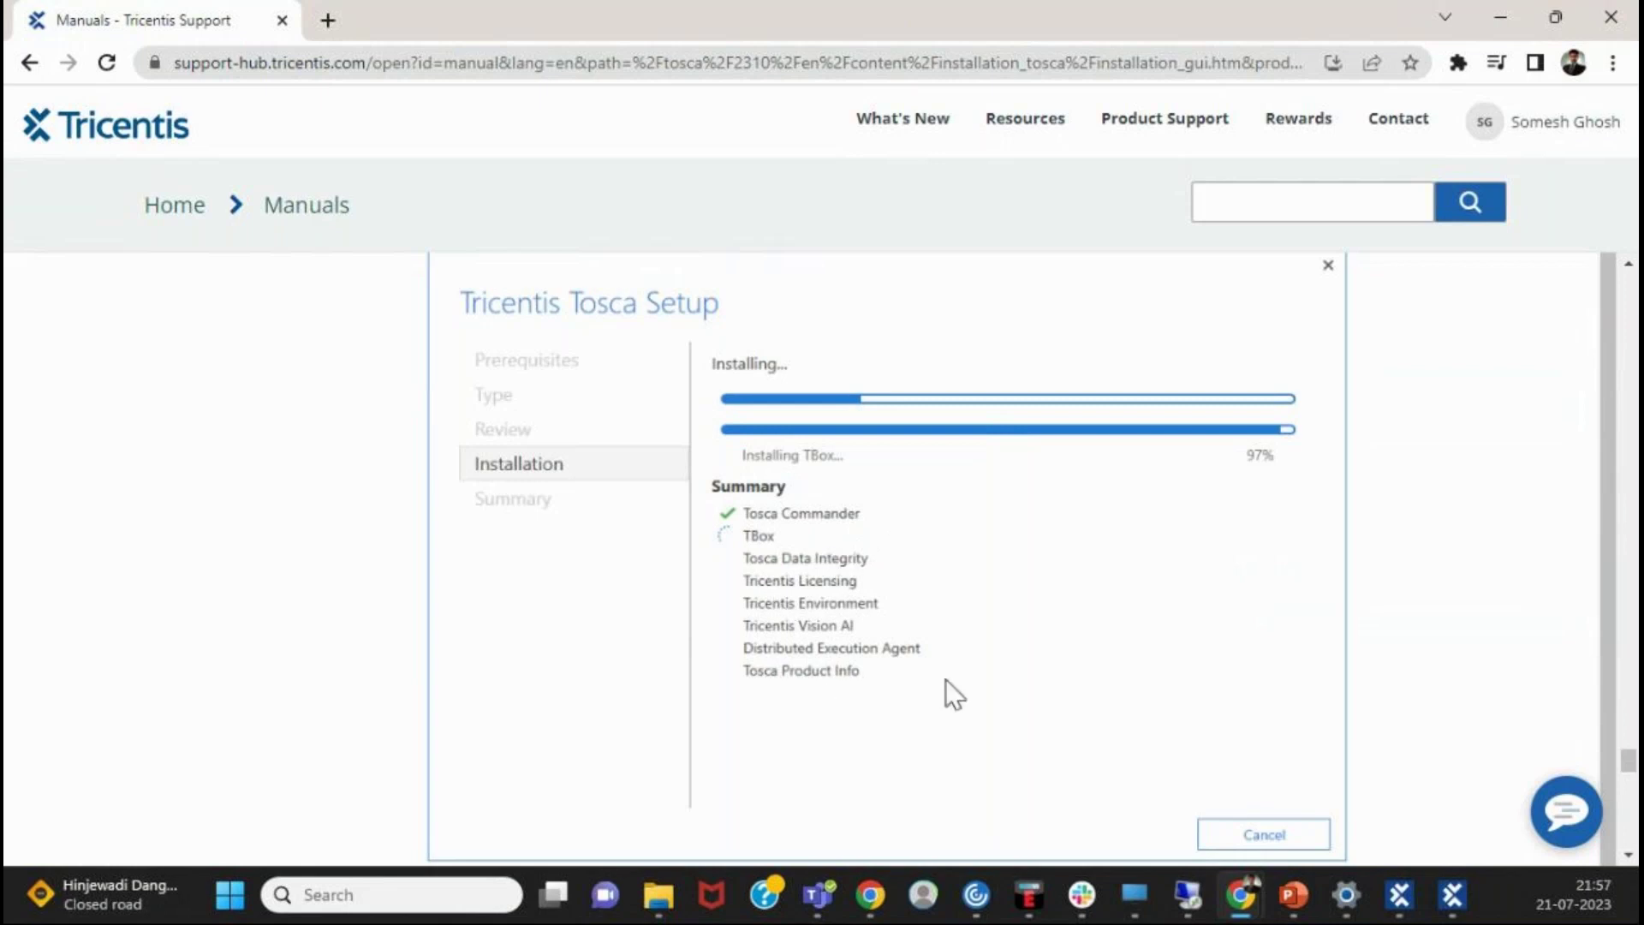
- Scroll back and forth through the 'Finish the installation' section and its Install completed summary
scroll(975, 673, "down", 6)
scroll(975, 673, "down", 1)
scroll(972, 676, "up", 1)
scroll(959, 677, "down", 1)
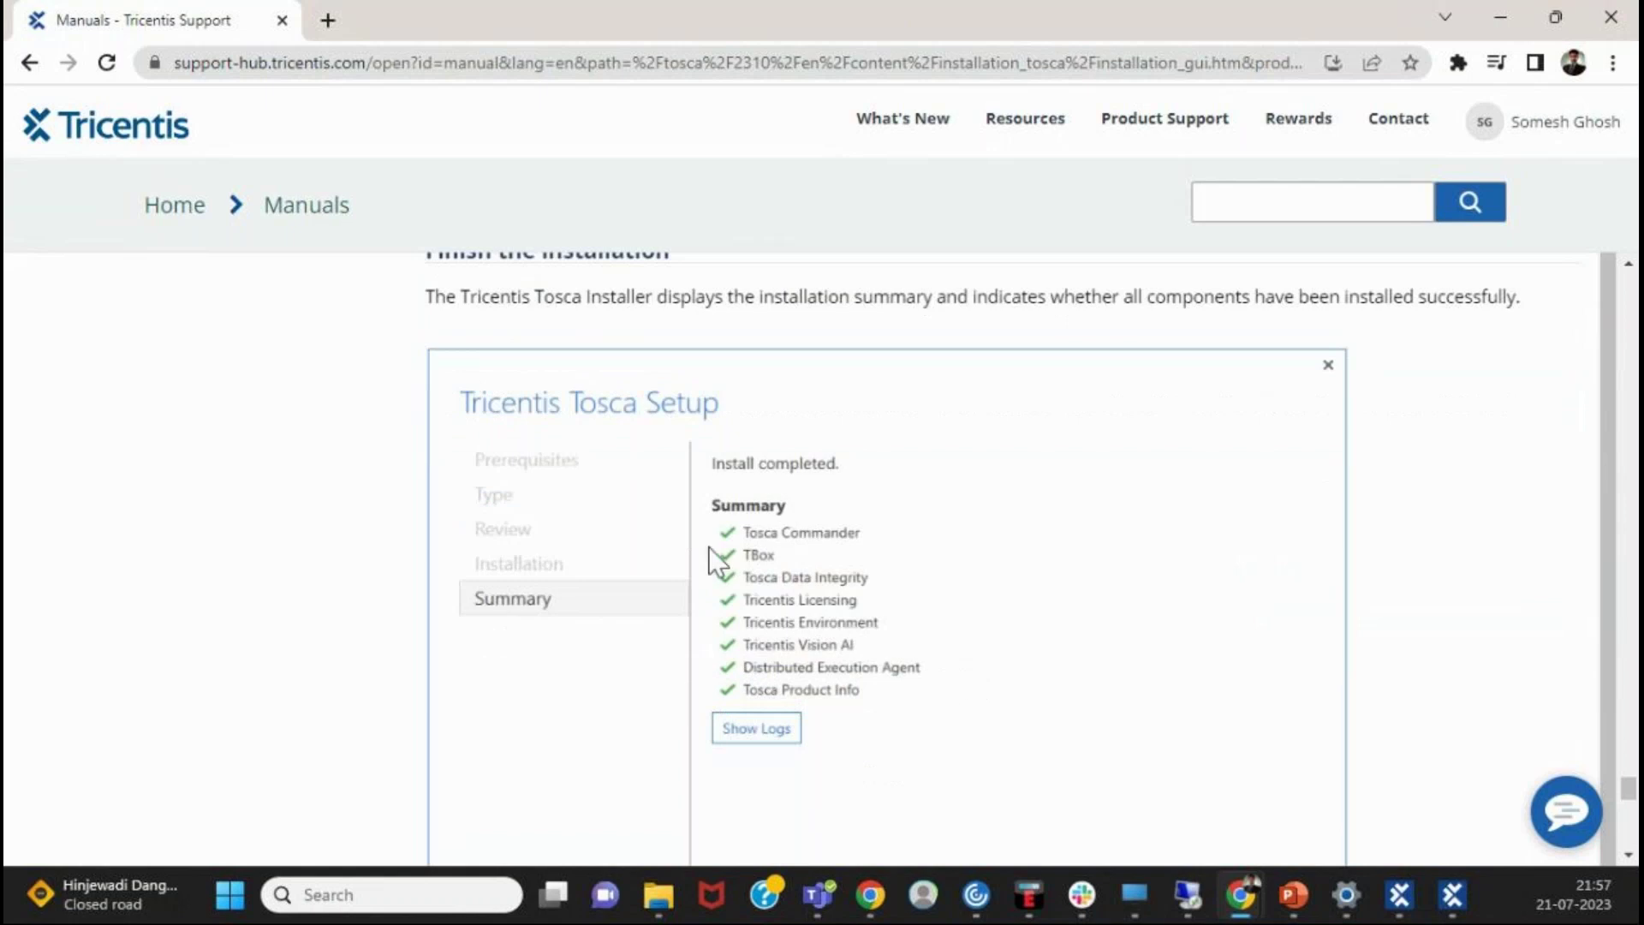
scroll(716, 561, "down", 1)
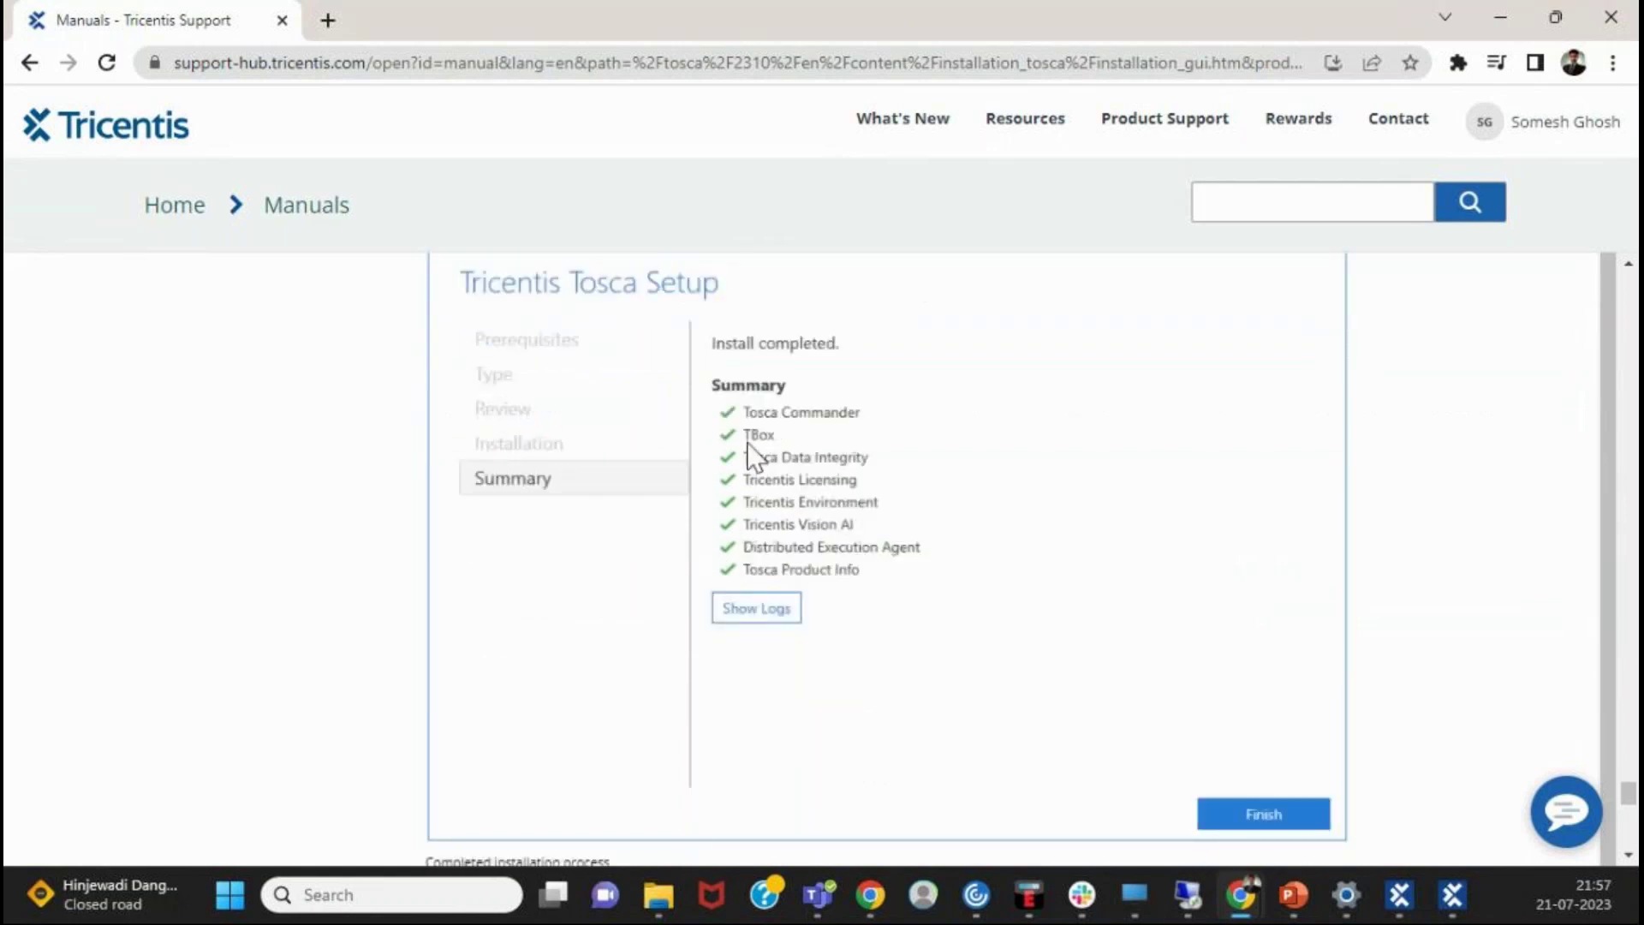
scroll(559, 681, "up", 3)
scroll(600, 672, "down", 1)
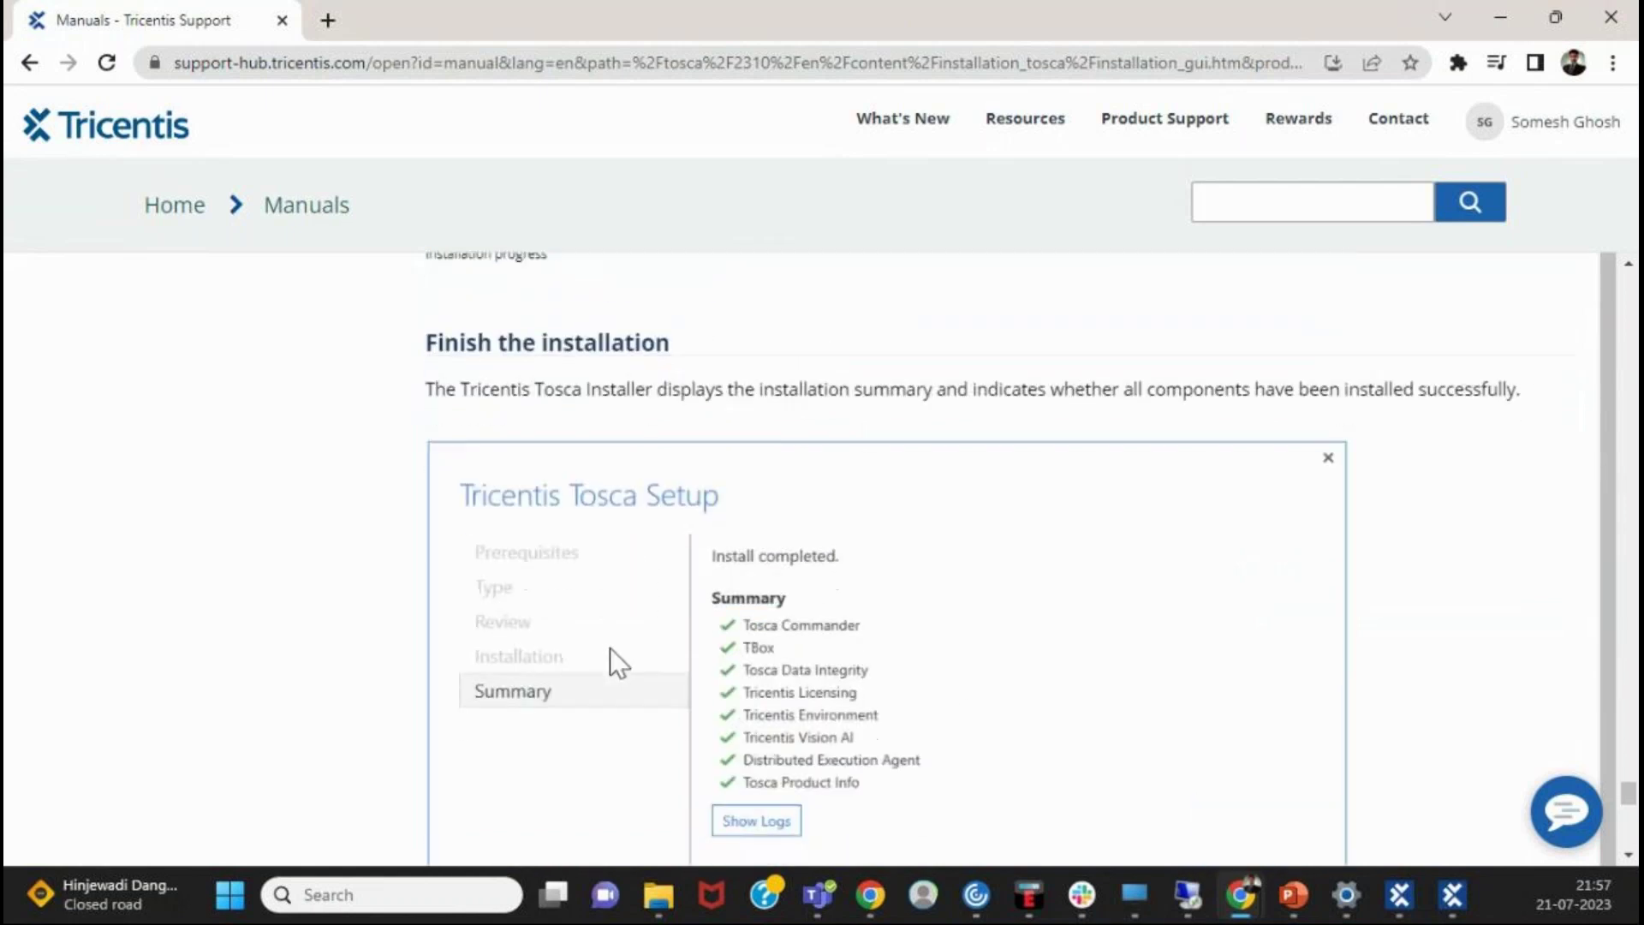
scroll(614, 663, "down", 1)
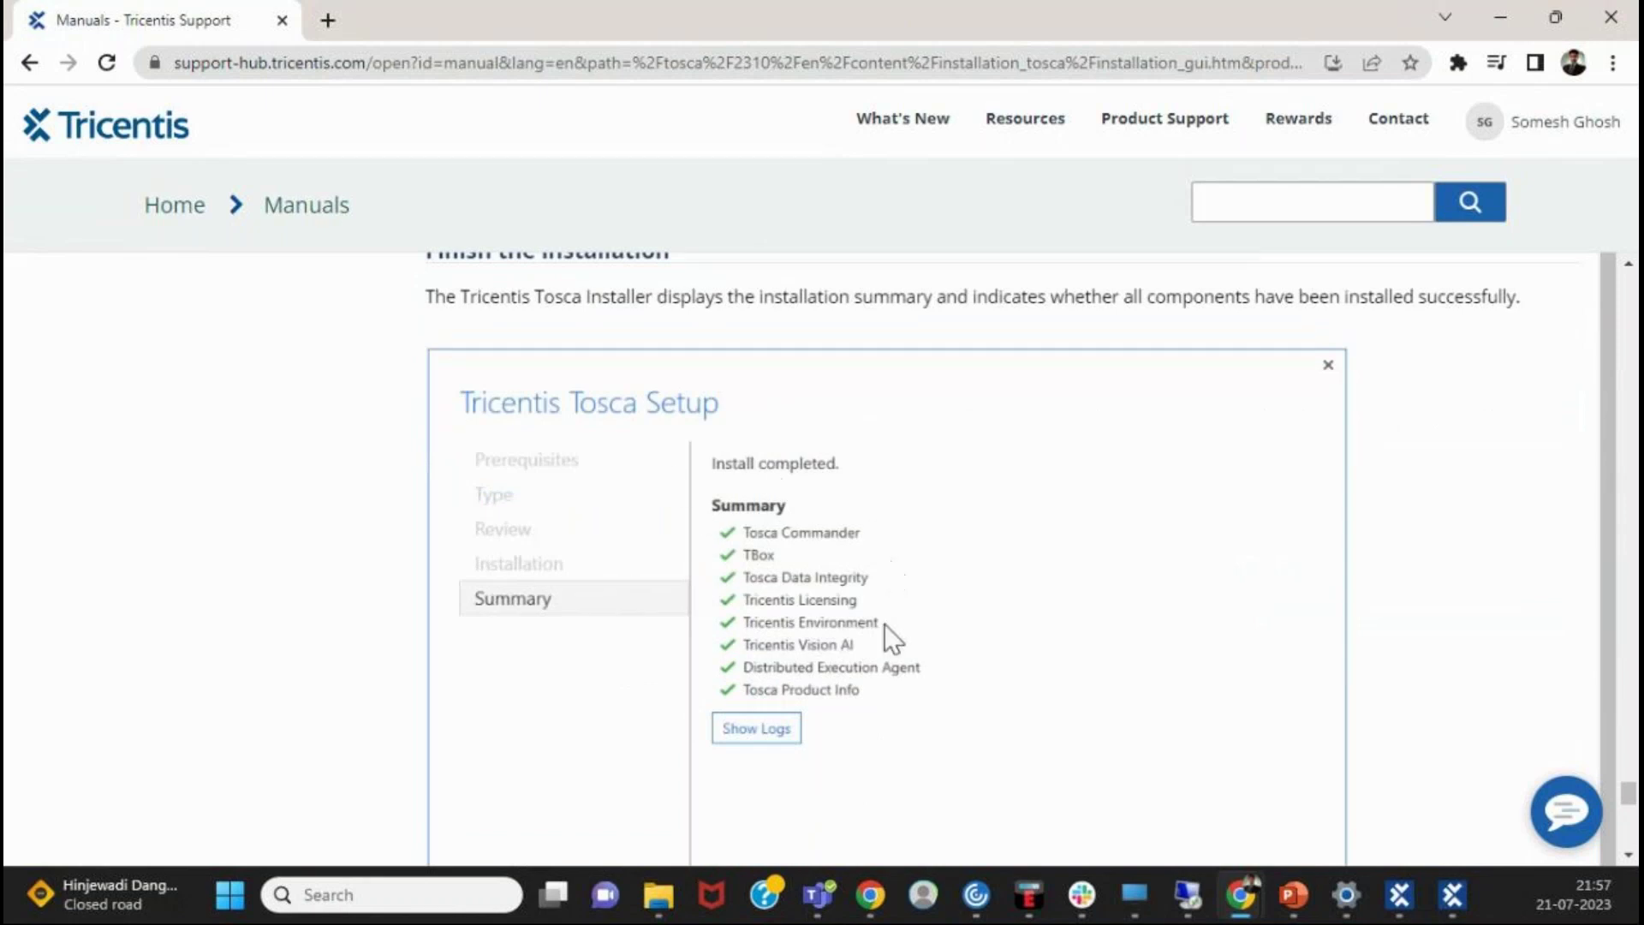
scroll(883, 633, "down", 1)
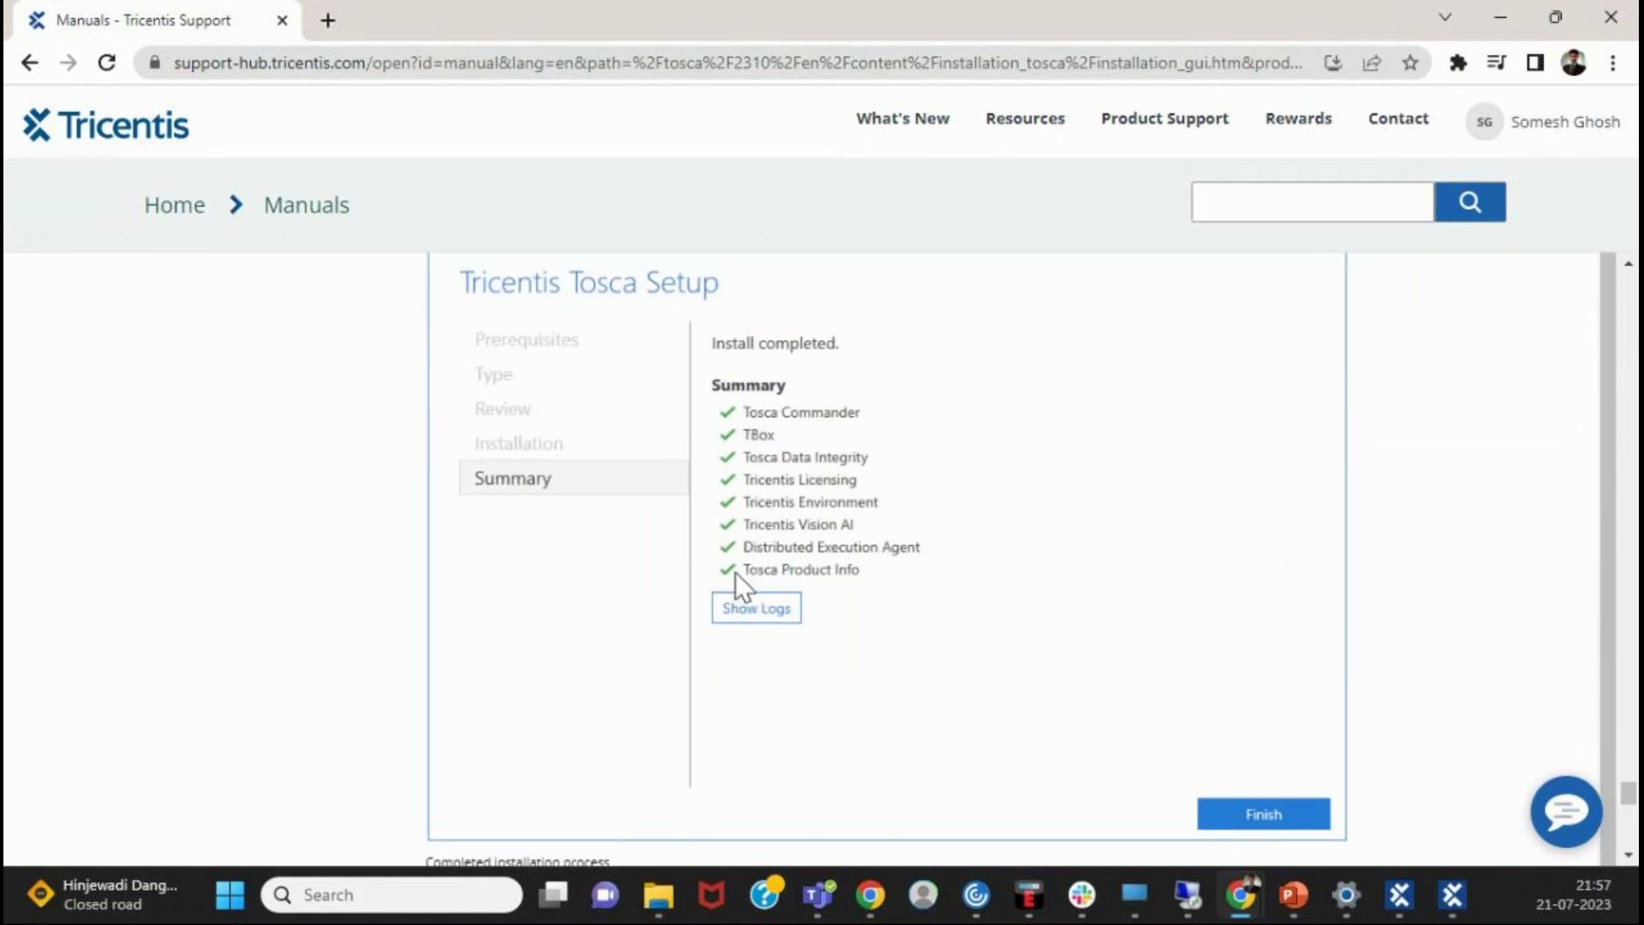
scroll(756, 545, "up", 1)
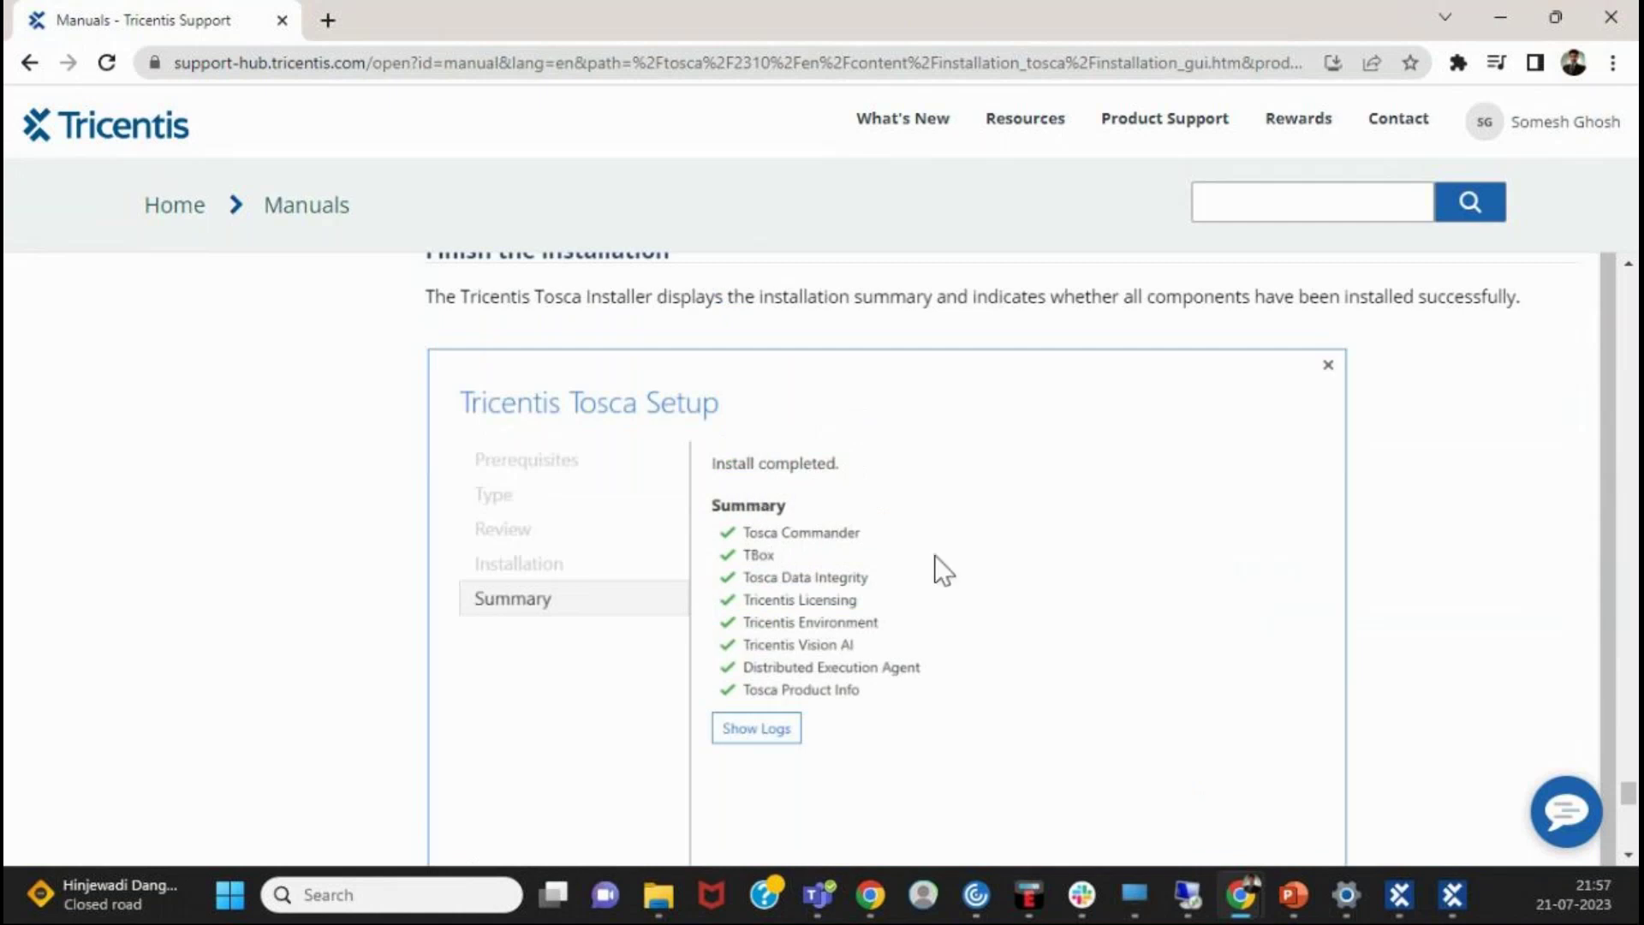
scroll(985, 651, "down", 1)
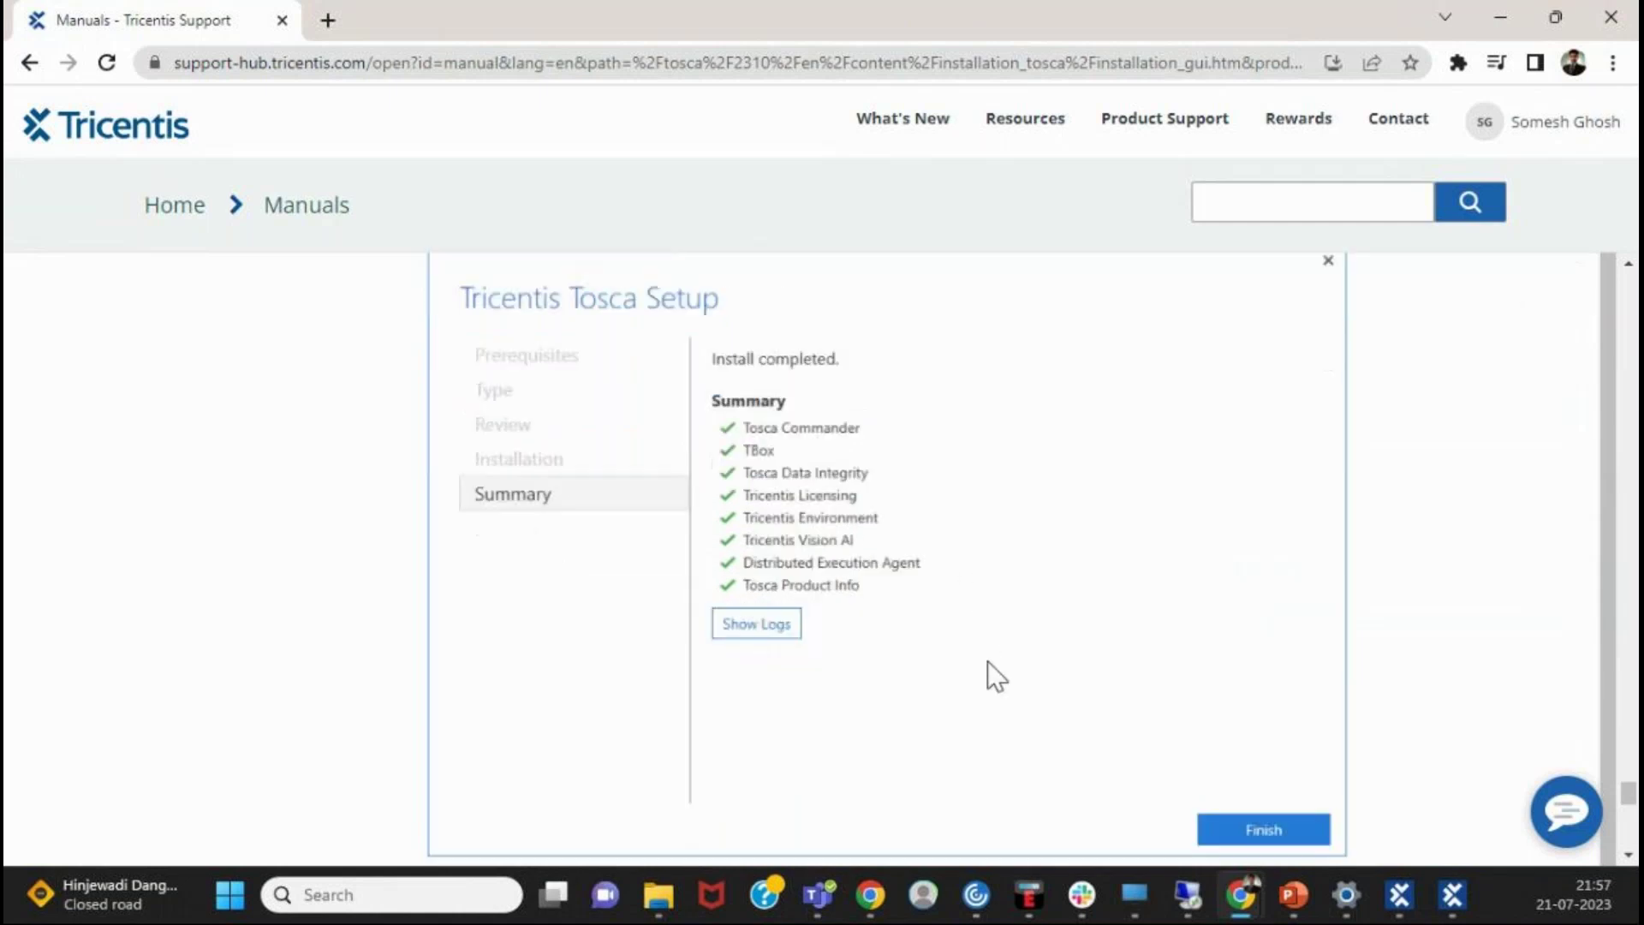
scroll(989, 673, "down", 6)
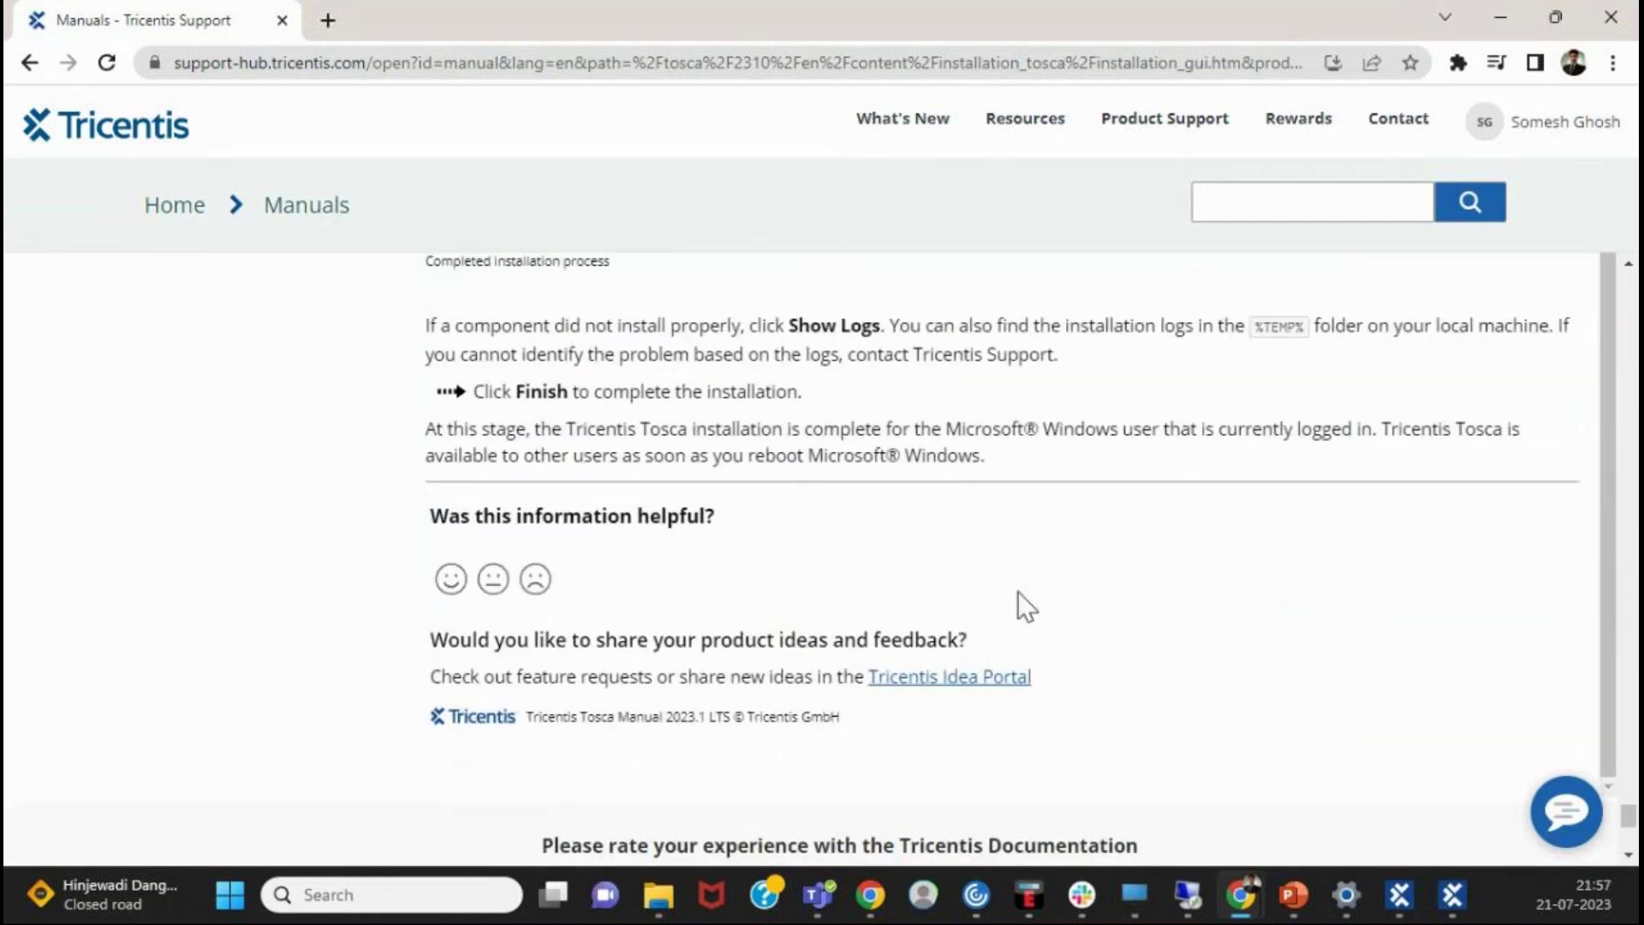
scroll(1199, 557, "up", 3)
scroll(1233, 532, "up", 2)
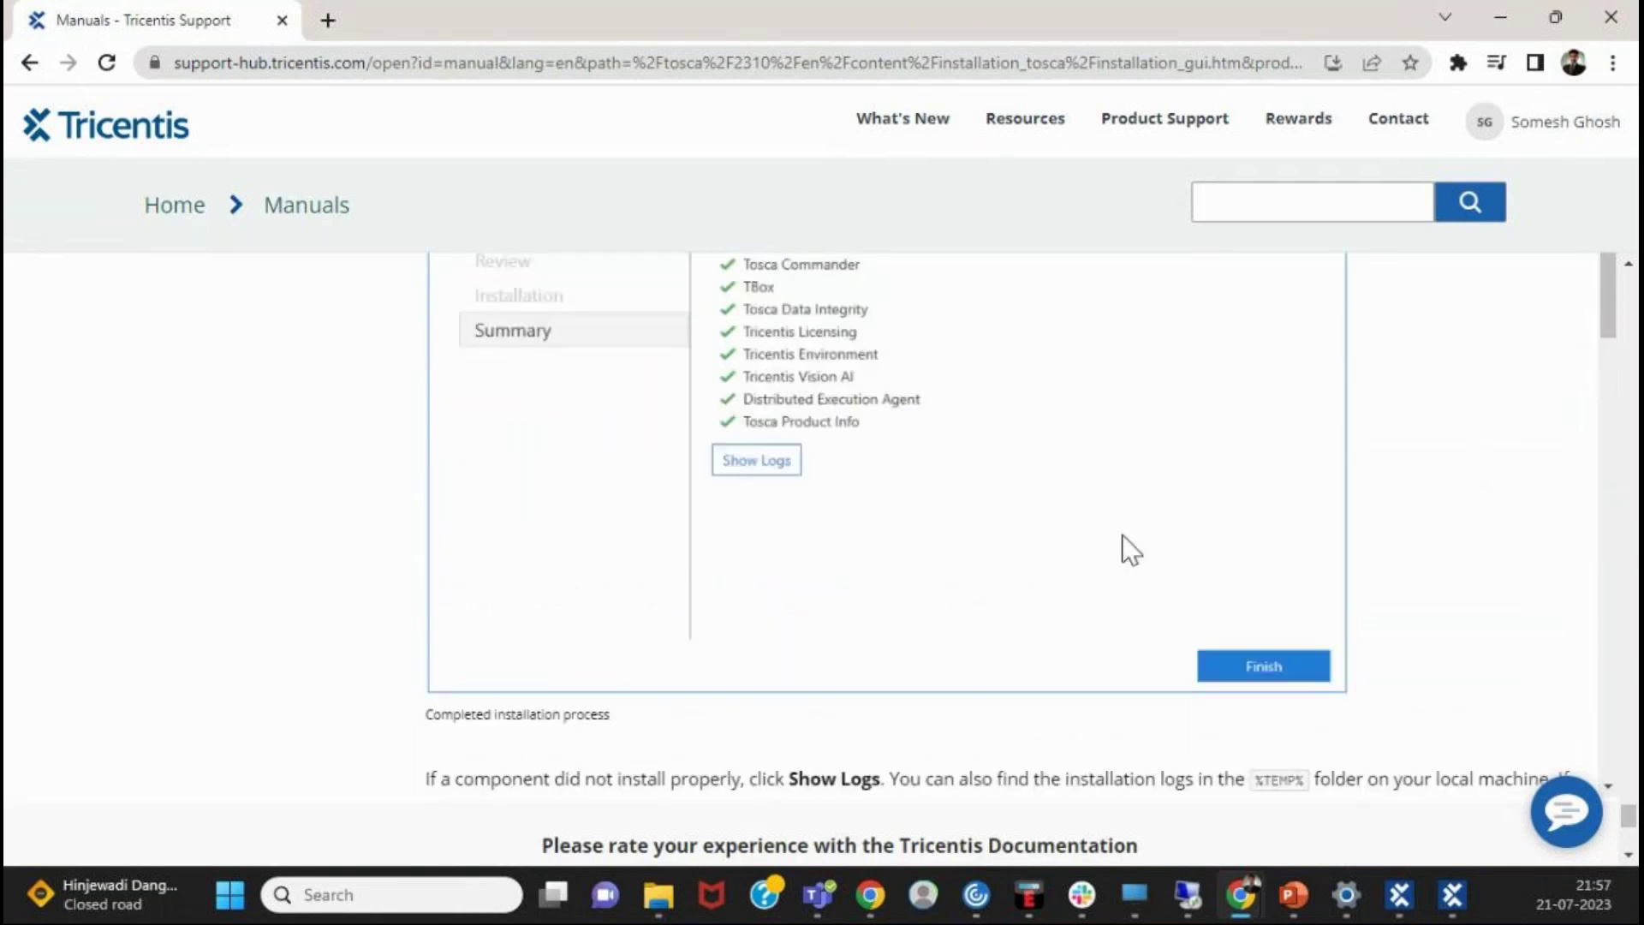
scroll(1020, 558, "up", 3)
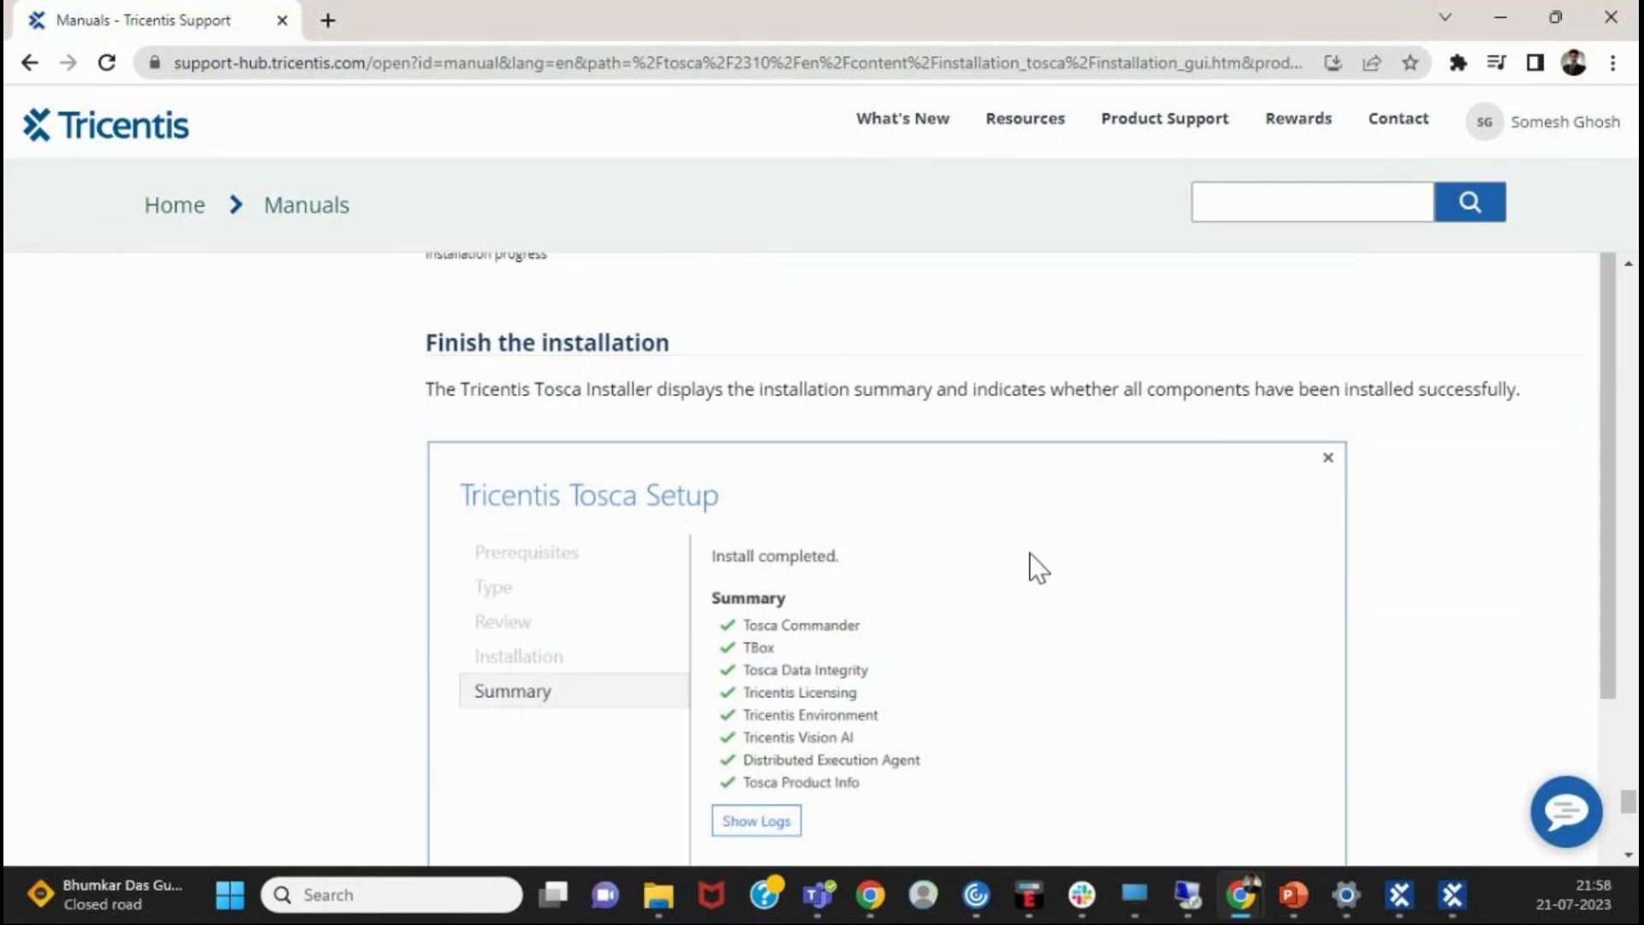
scroll(1026, 553, "down", 3)
scroll(1025, 553, "up", 3)
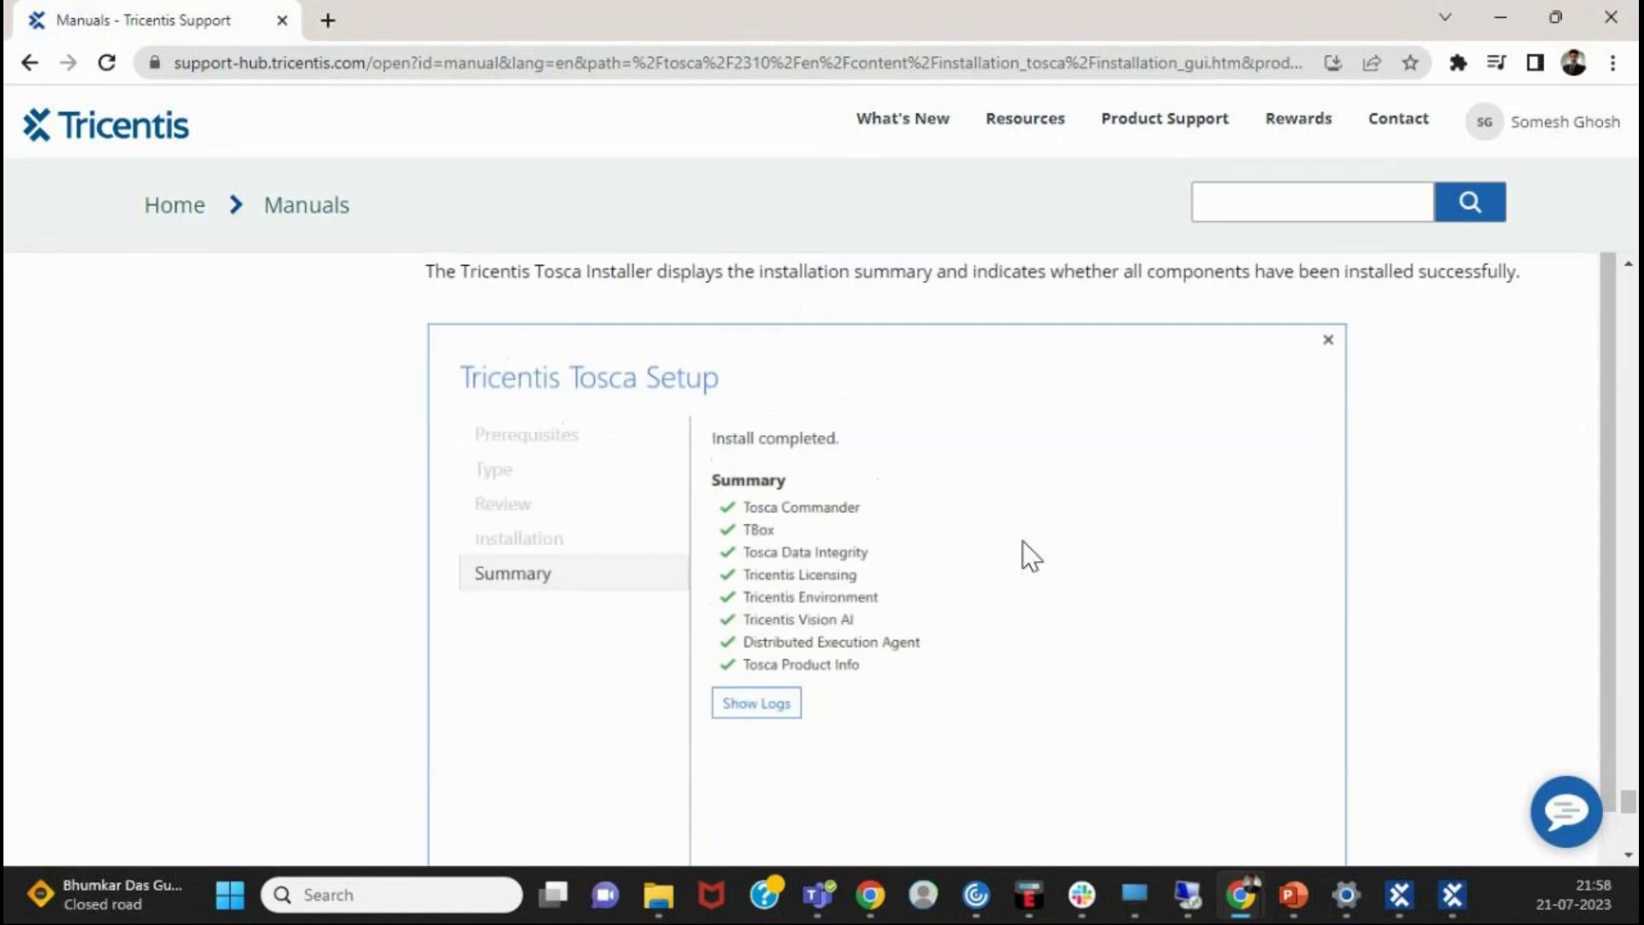
scroll(1062, 548, "down", 2)
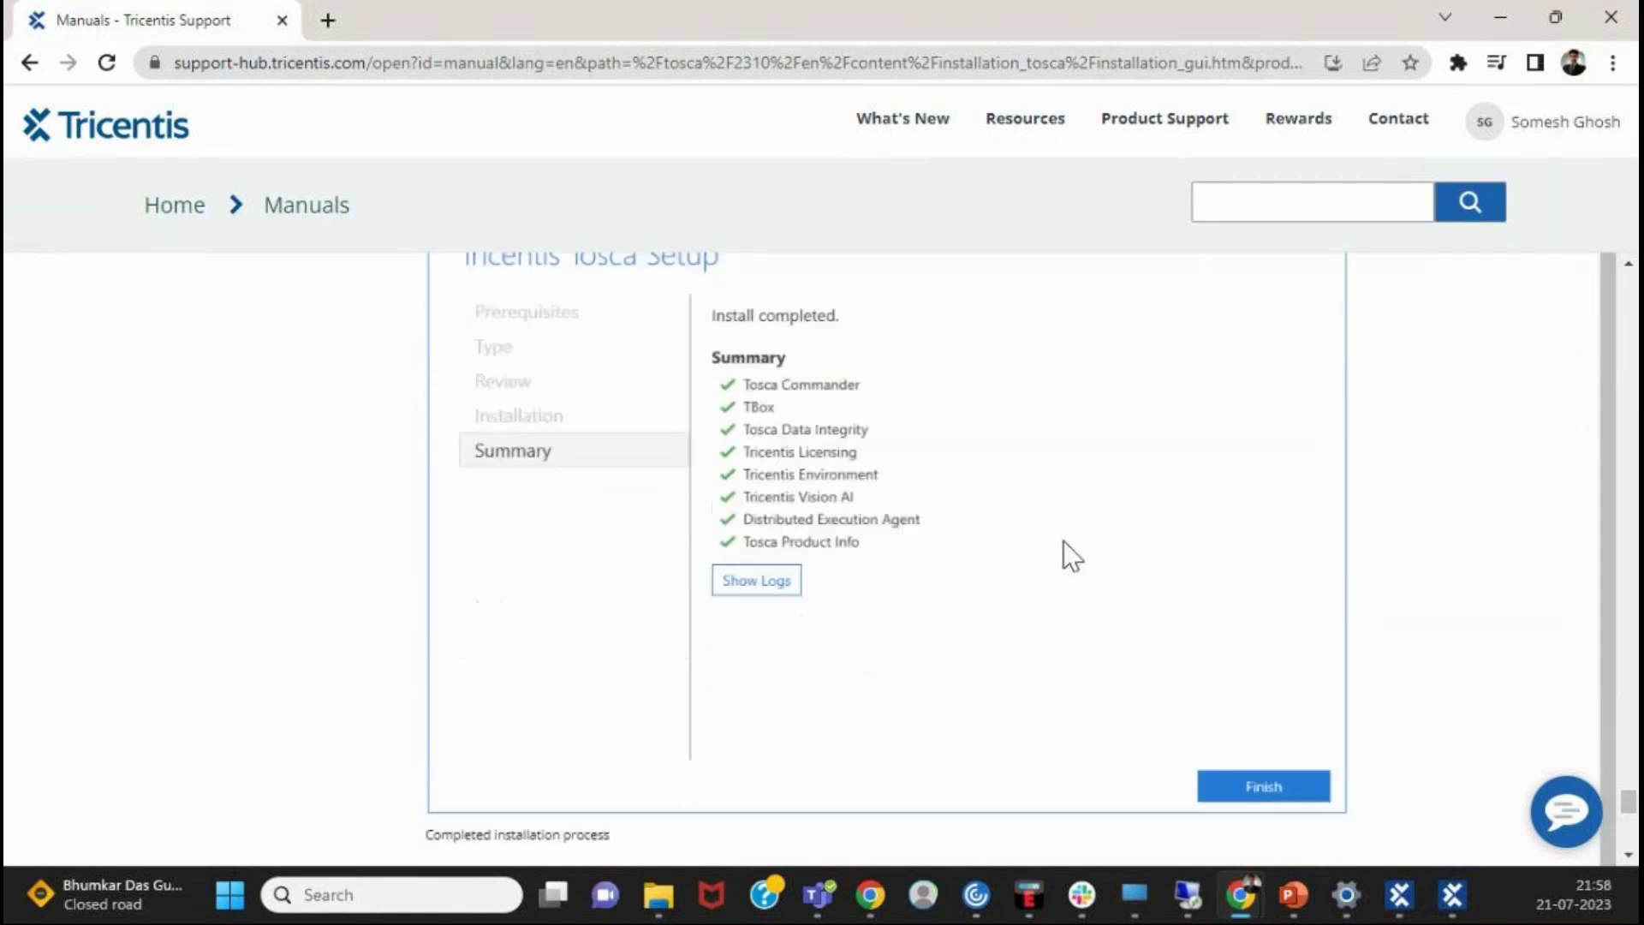
scroll(471, 449, "up", 1)
scroll(479, 454, "up", 1)
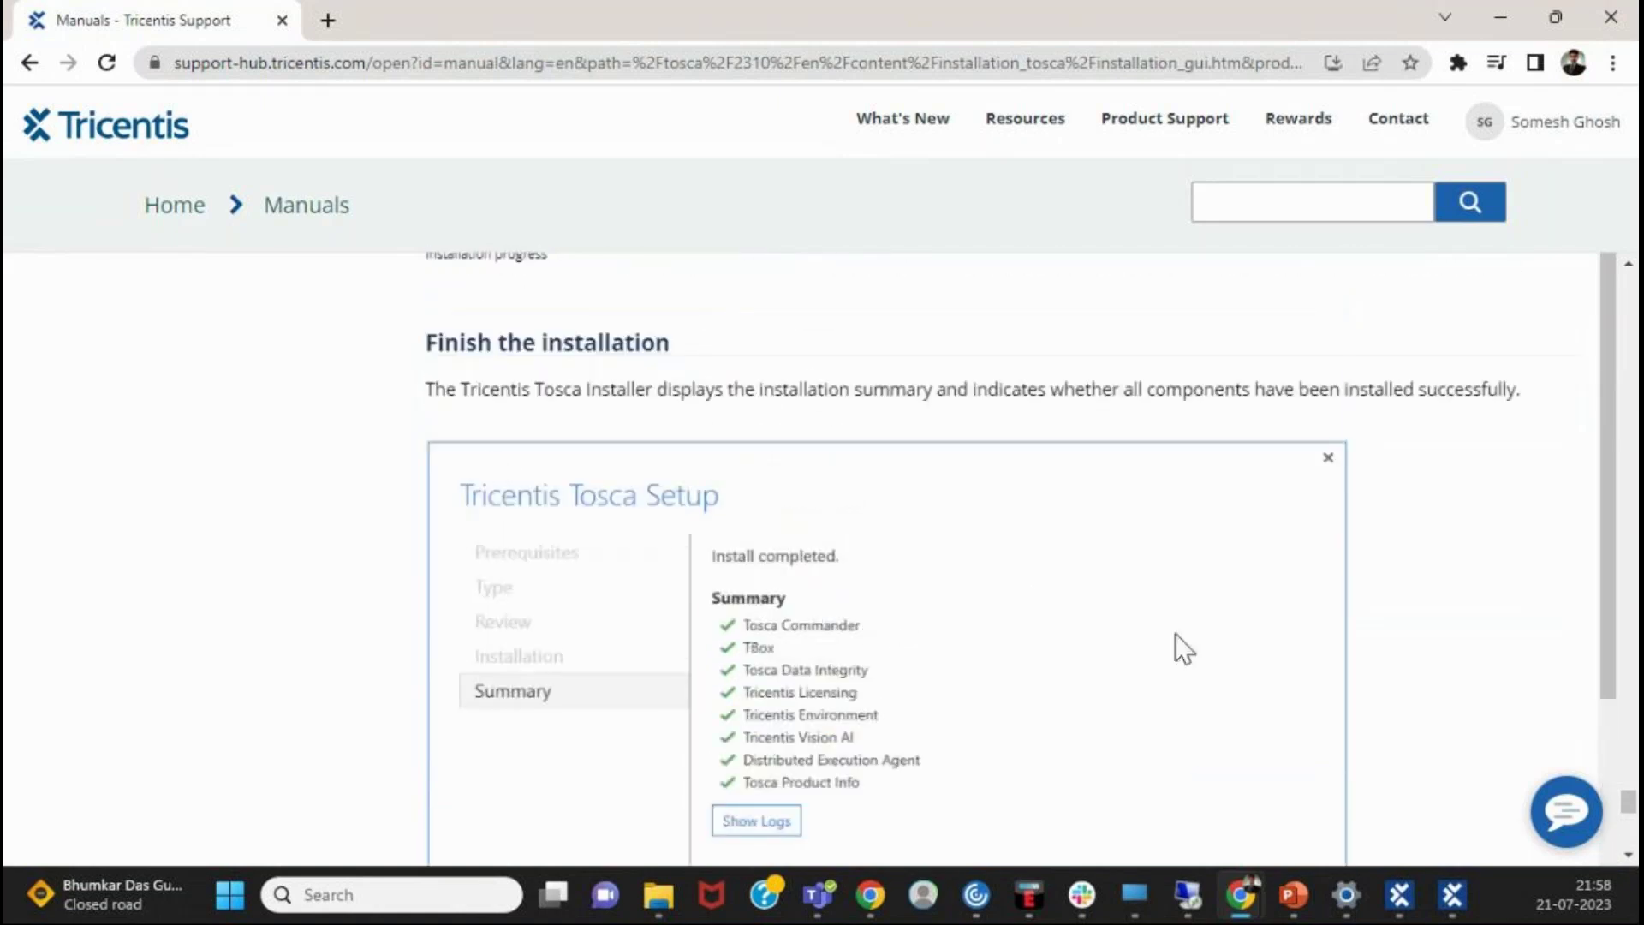
scroll(883, 788, "down", 1)
scroll(880, 776, "down", 3)
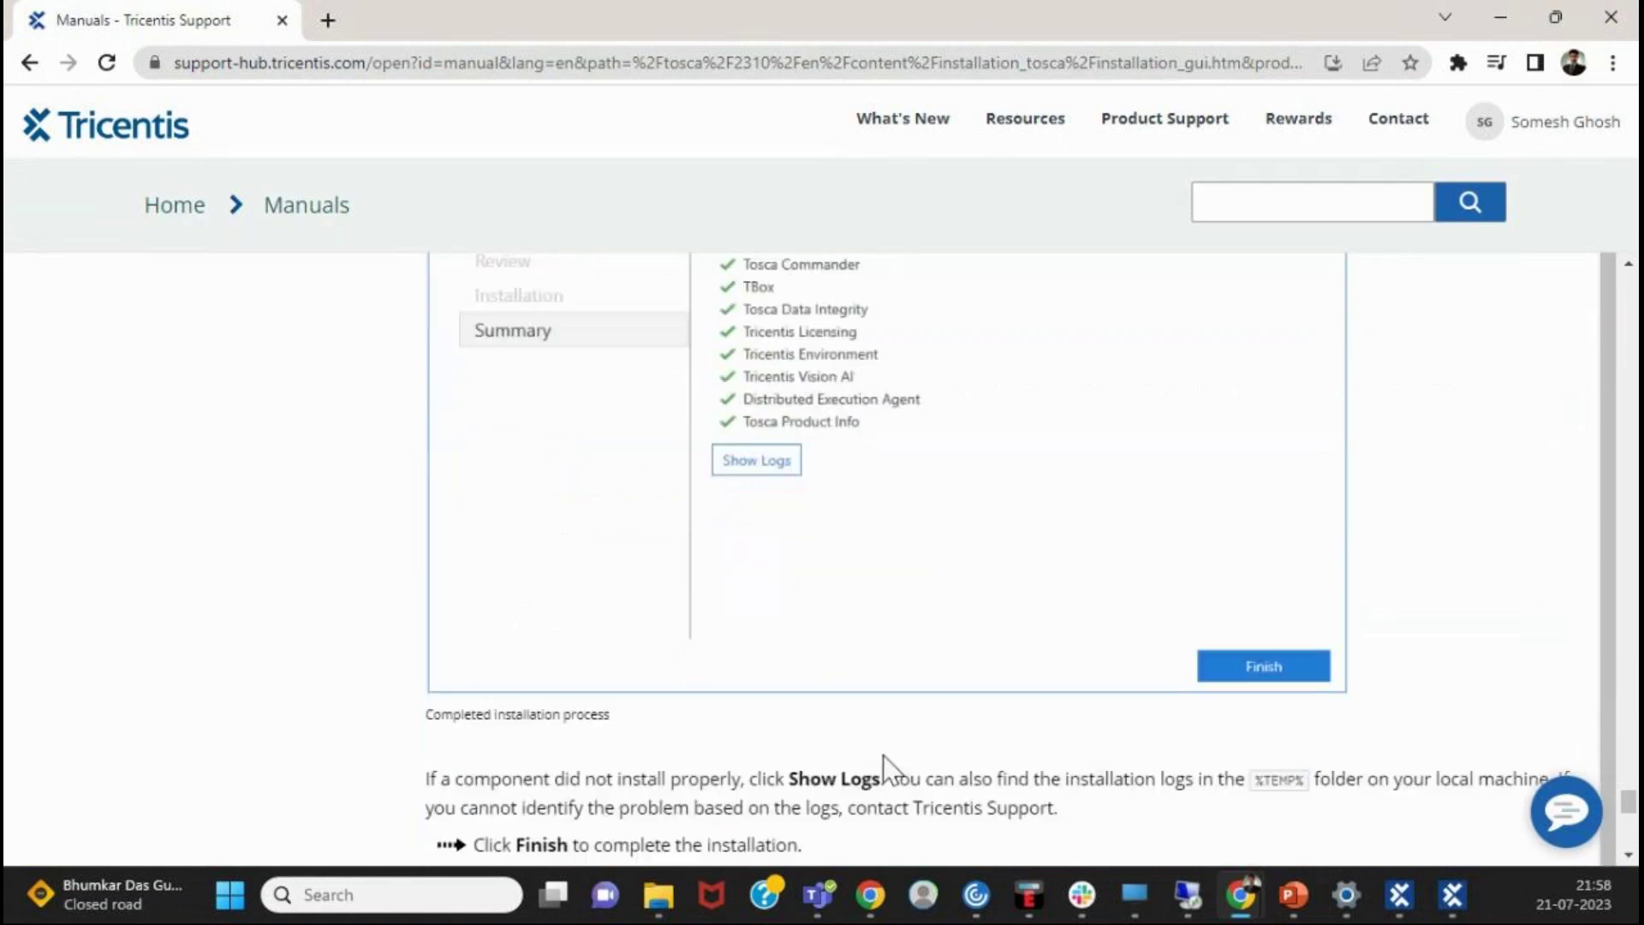
scroll(1088, 569, "down", 1)
scroll(1075, 572, "up", 3)
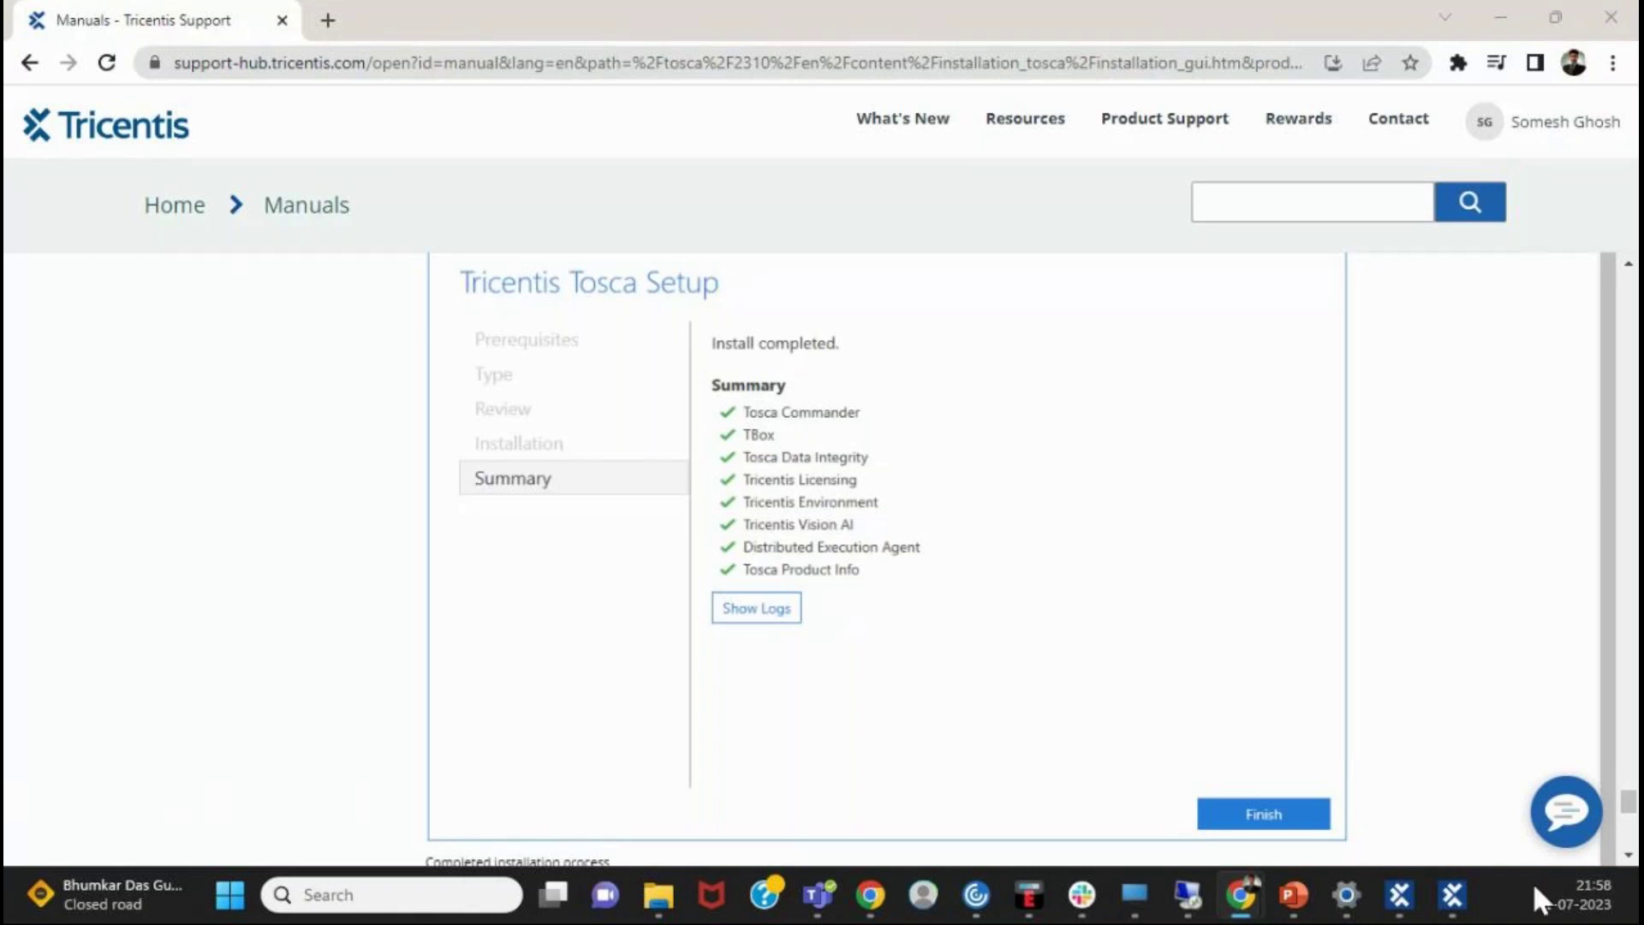
- Refocus the manual page and scroll to the Show Logs advice about installation logs
left_click(1155, 489)
scroll(1152, 552, "down", 2)
scroll(1148, 583, "down", 7)
scroll(1135, 615, "up", 3)
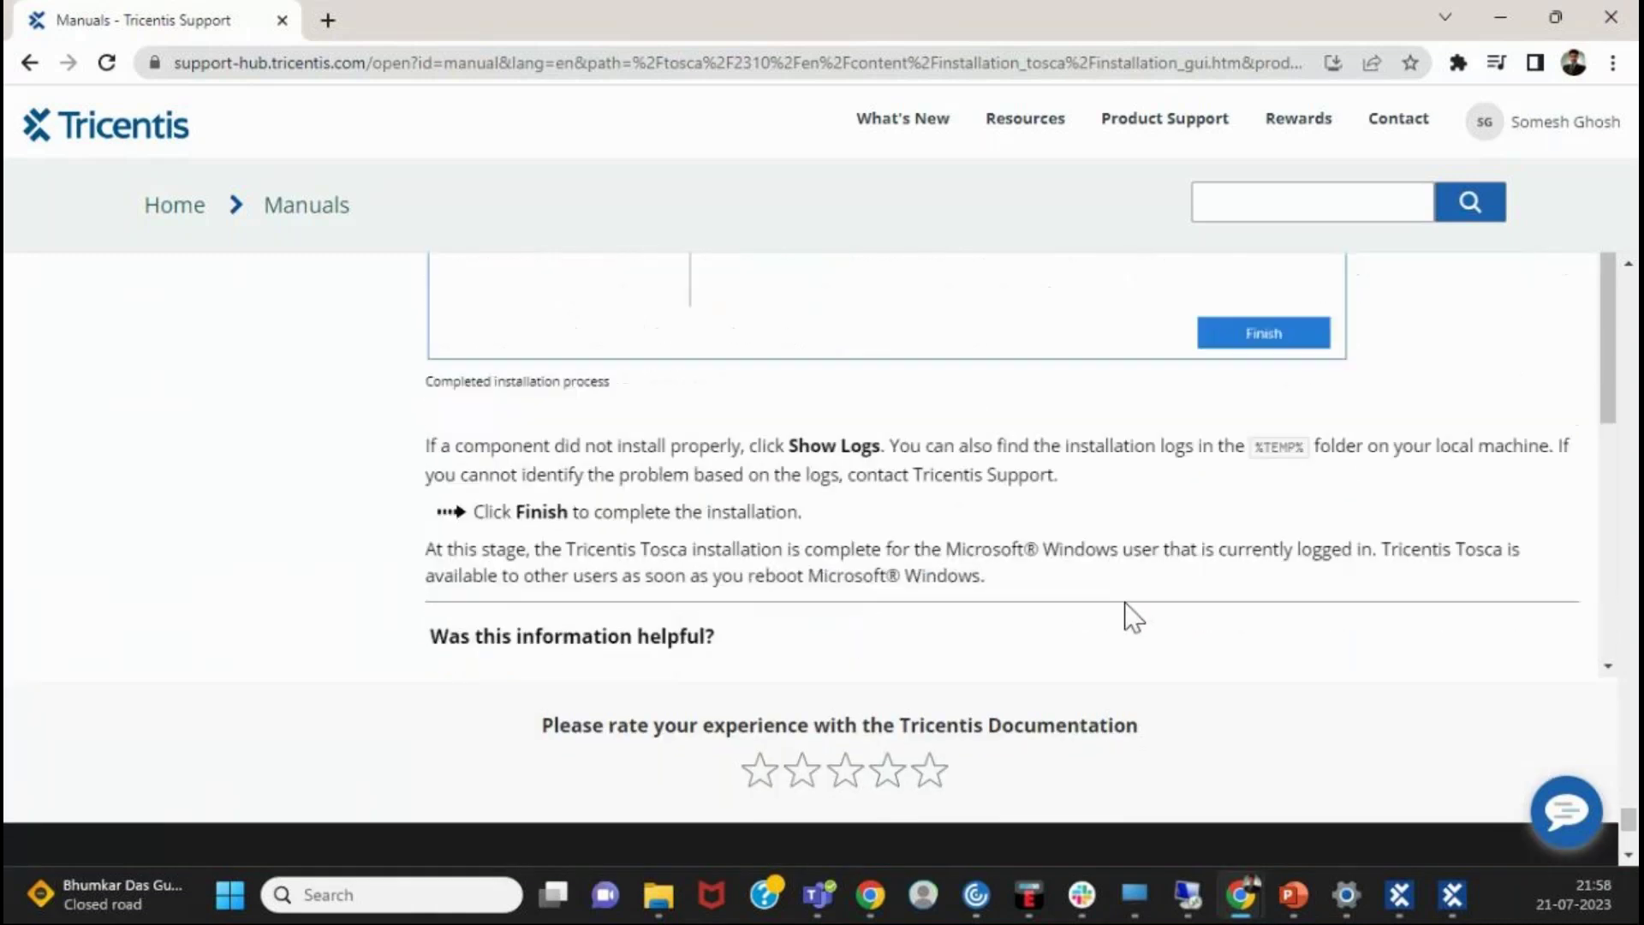
scroll(1134, 617, "up", 3)
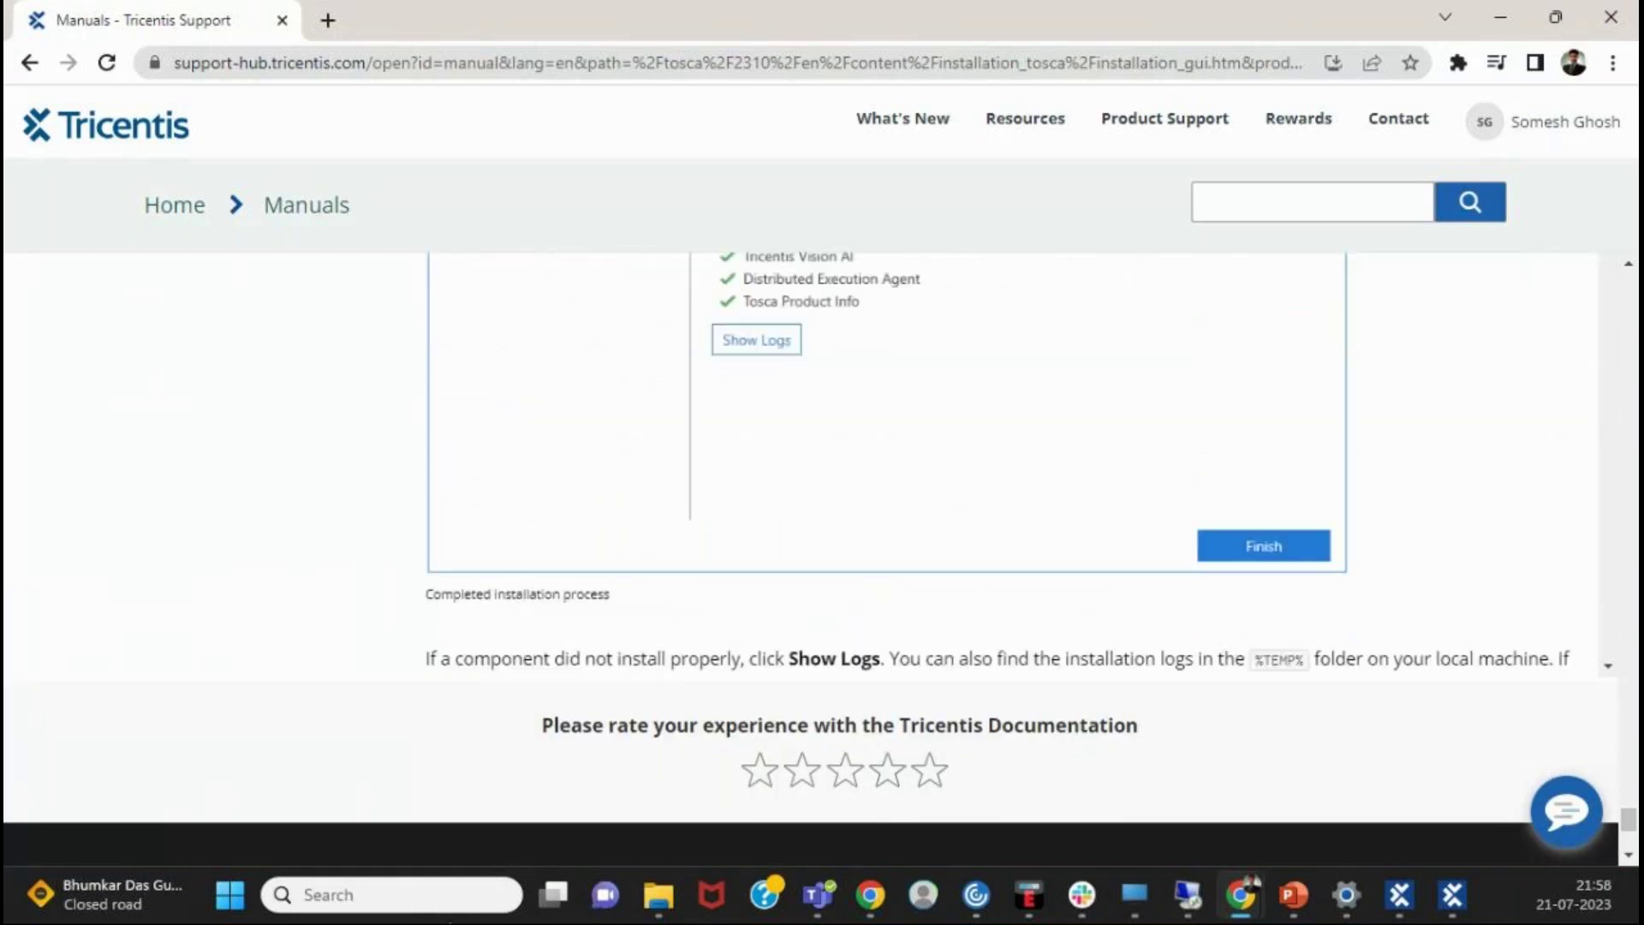
- Search Windows for Tosca, launch the installer, and cancel its setup
left_click(432, 893)
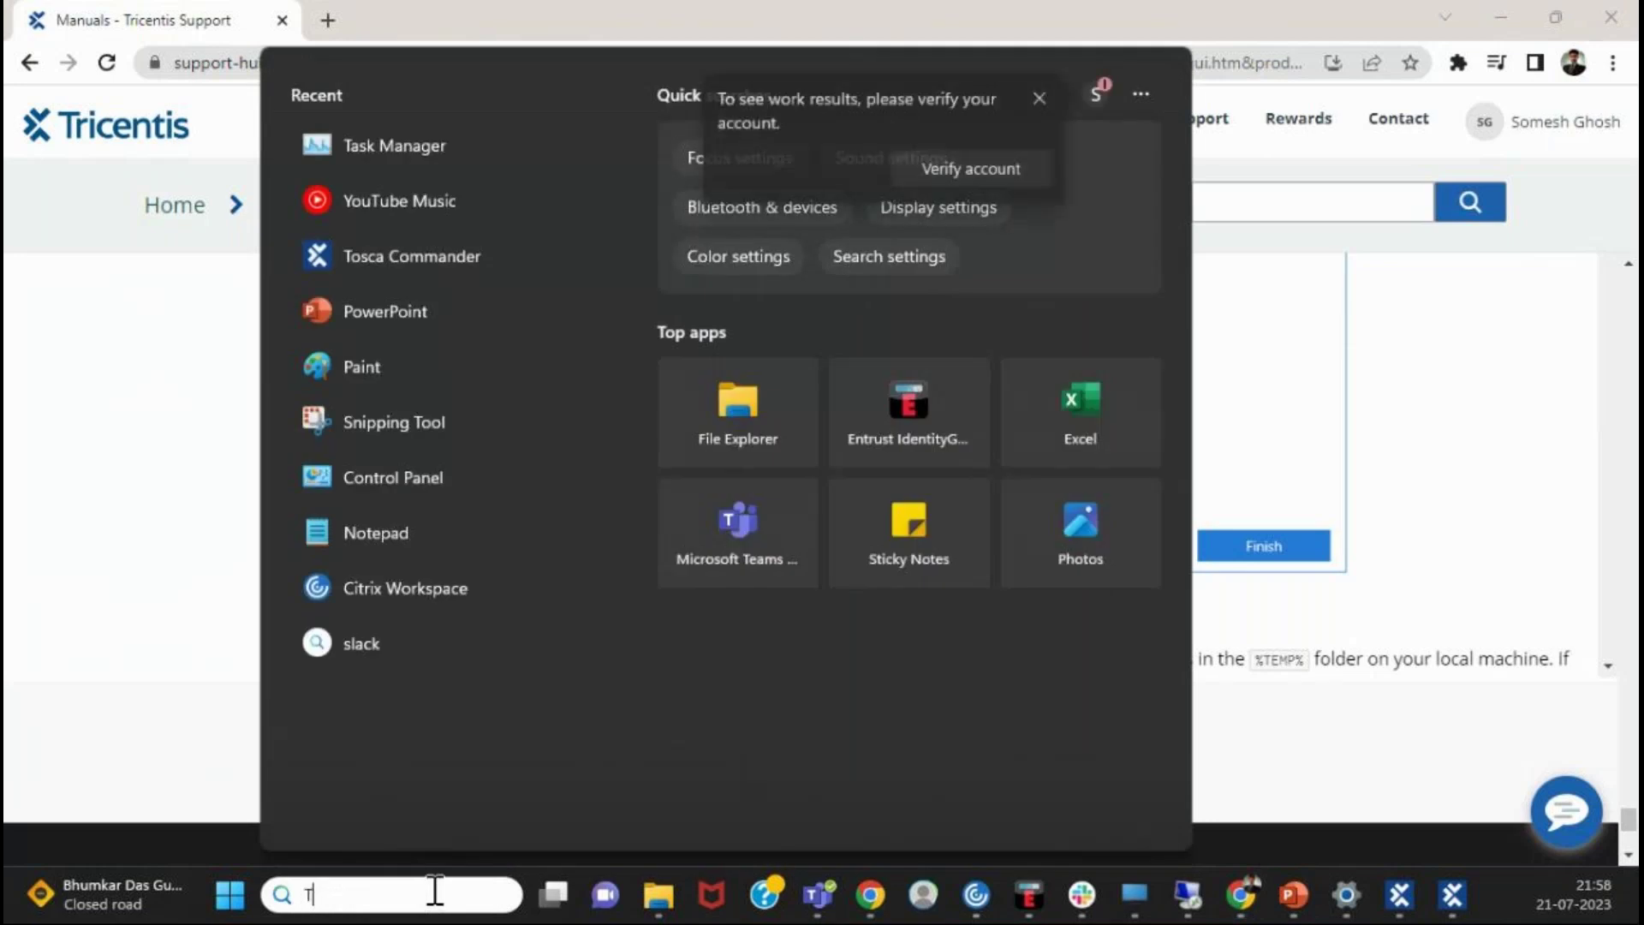
type("Tosca")
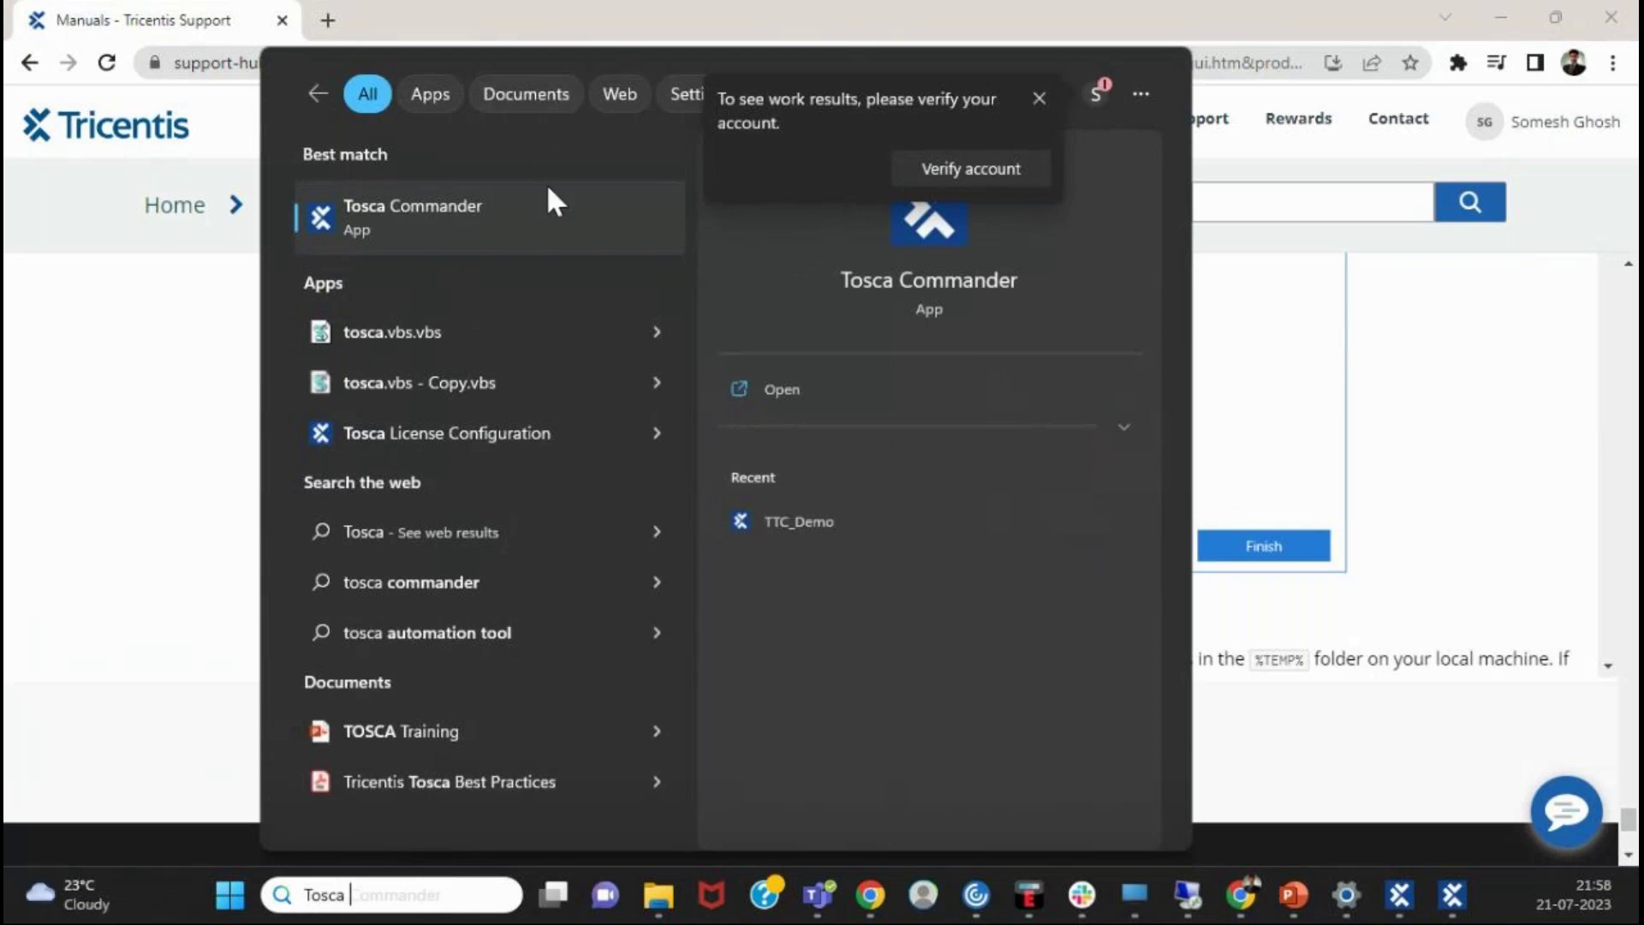
left_click(1452, 894)
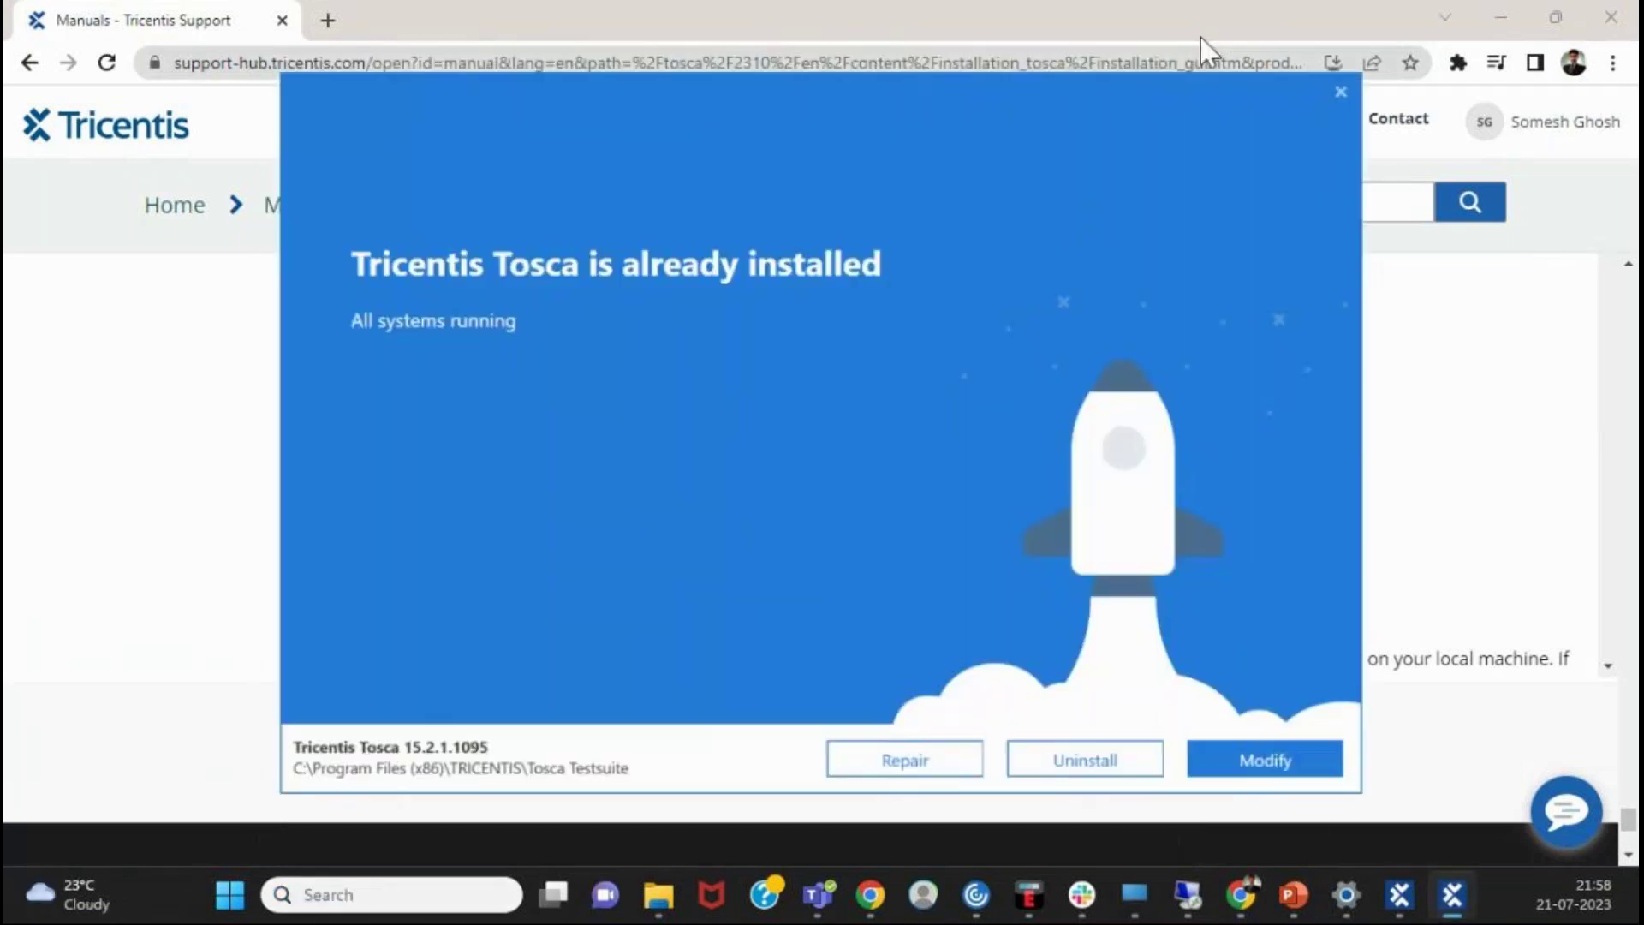
left_click(1341, 91)
left_click(937, 477)
- Relaunch the Tosca installer and cancel the setup again
left_click(1405, 898)
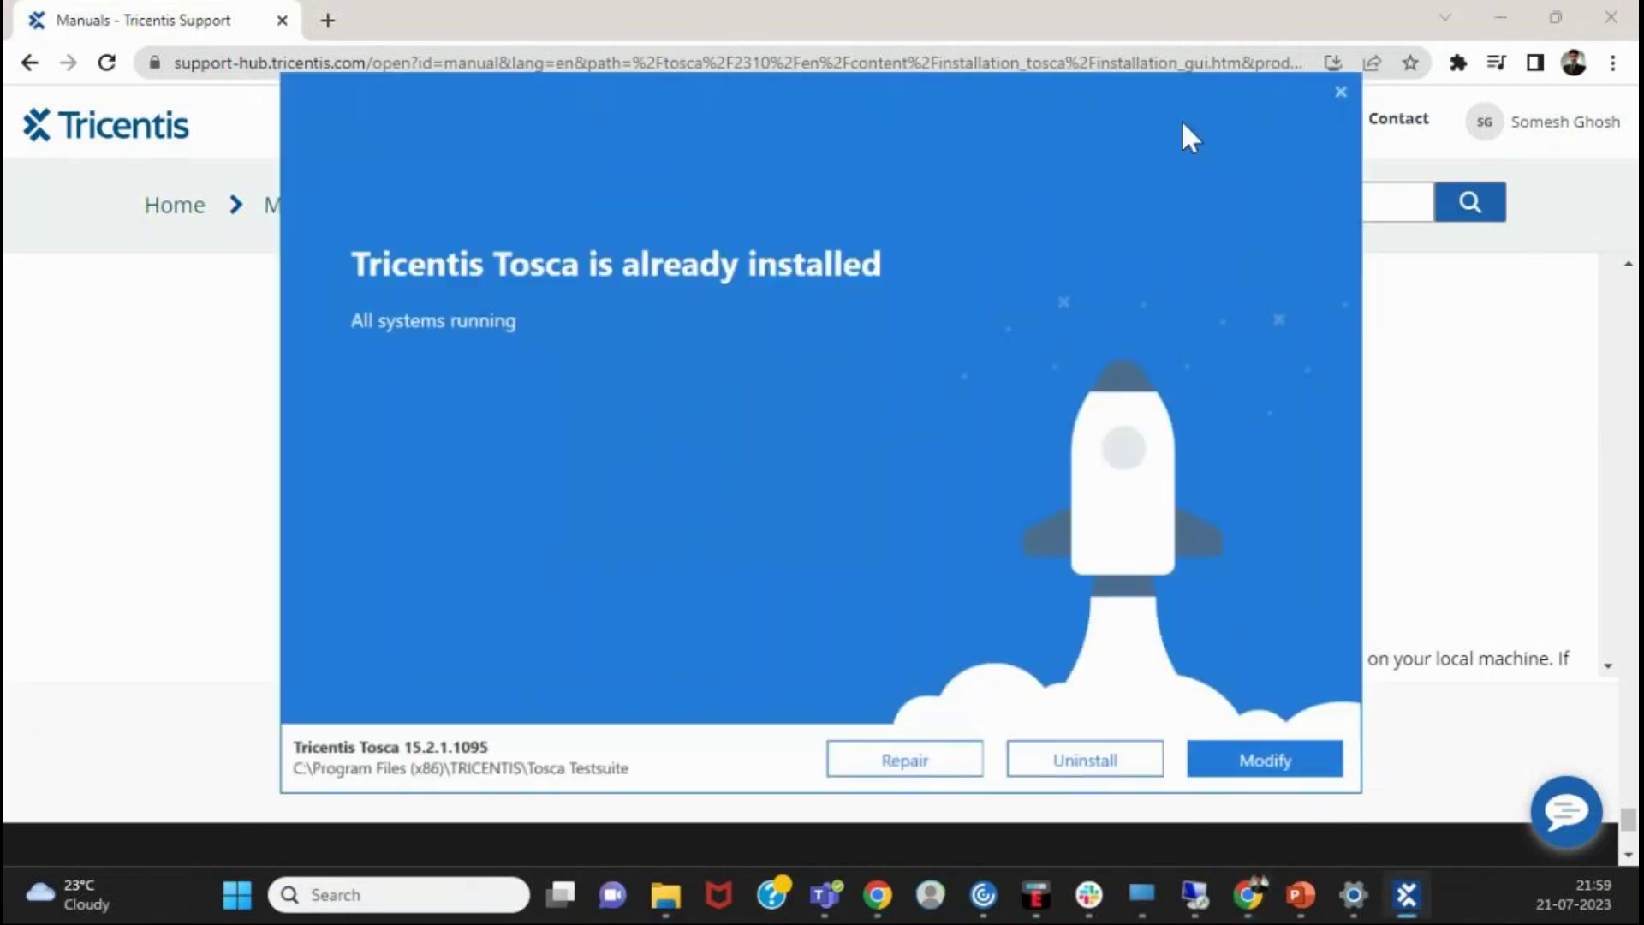
left_click(1341, 92)
left_click(935, 476)
left_click(328, 896)
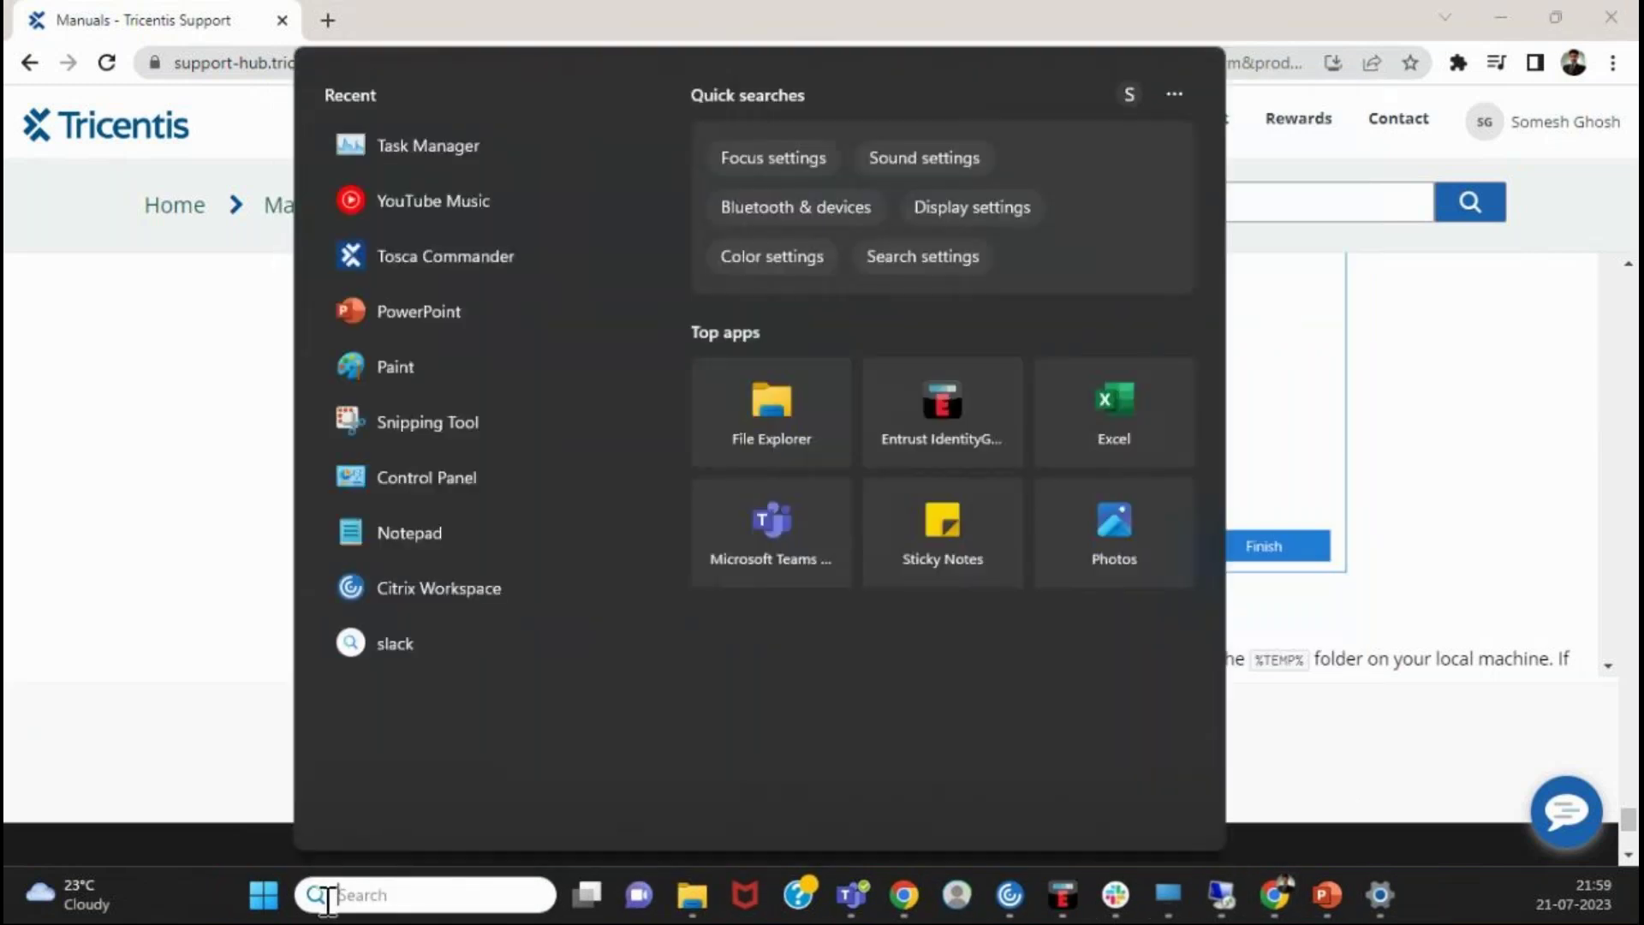
type("Tosca")
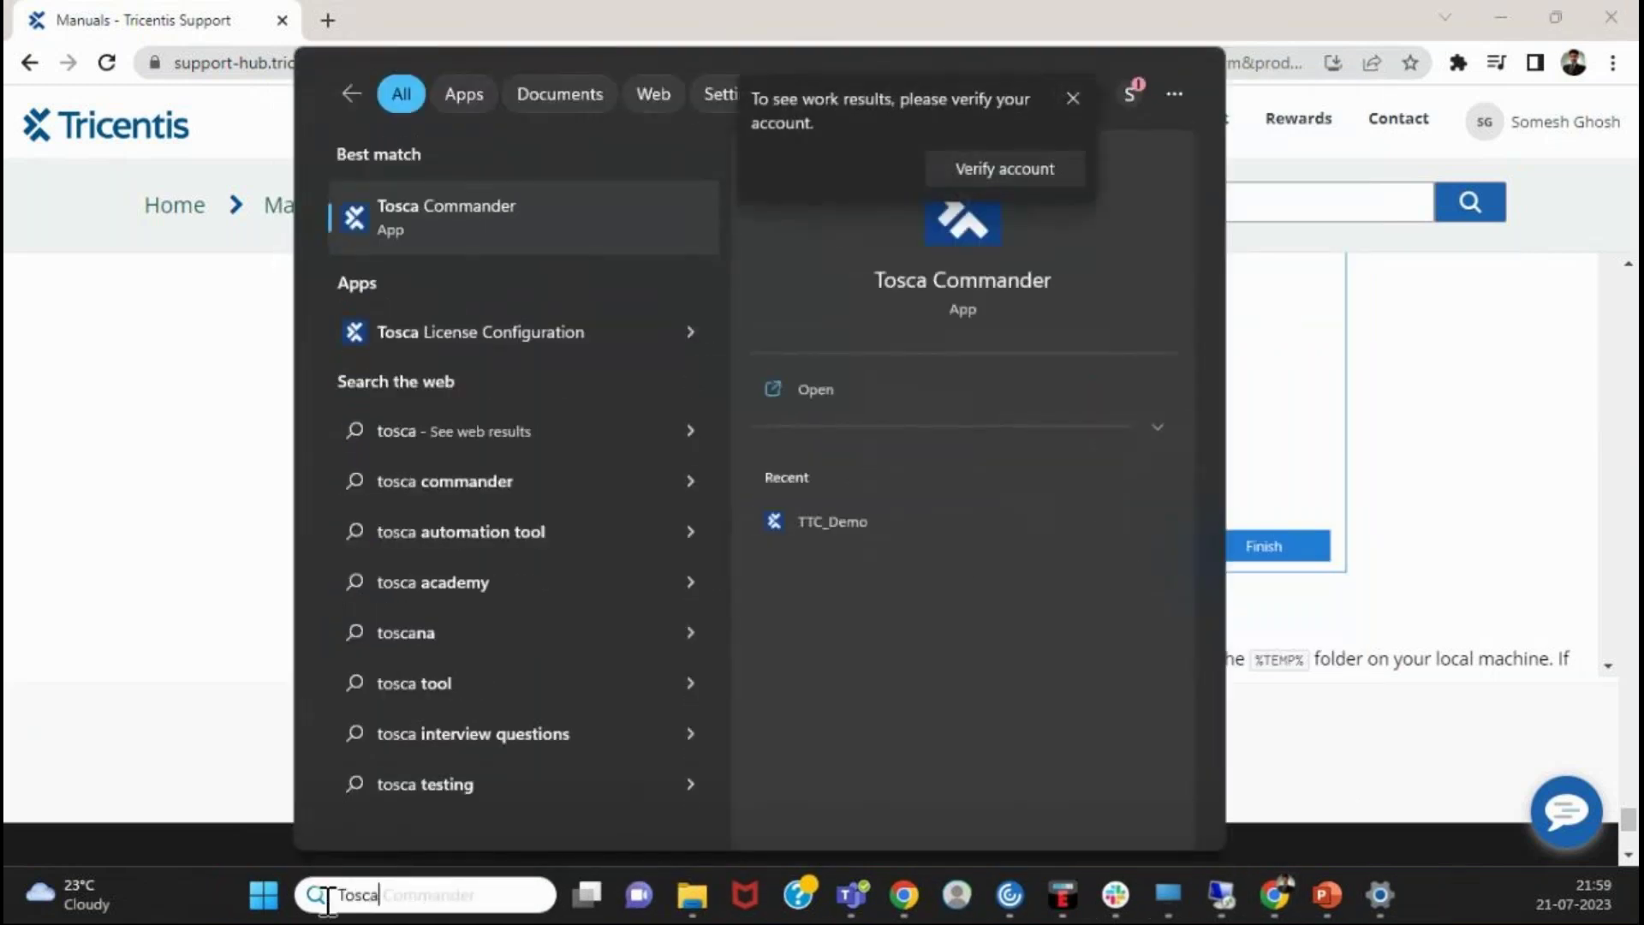
key("Escape")
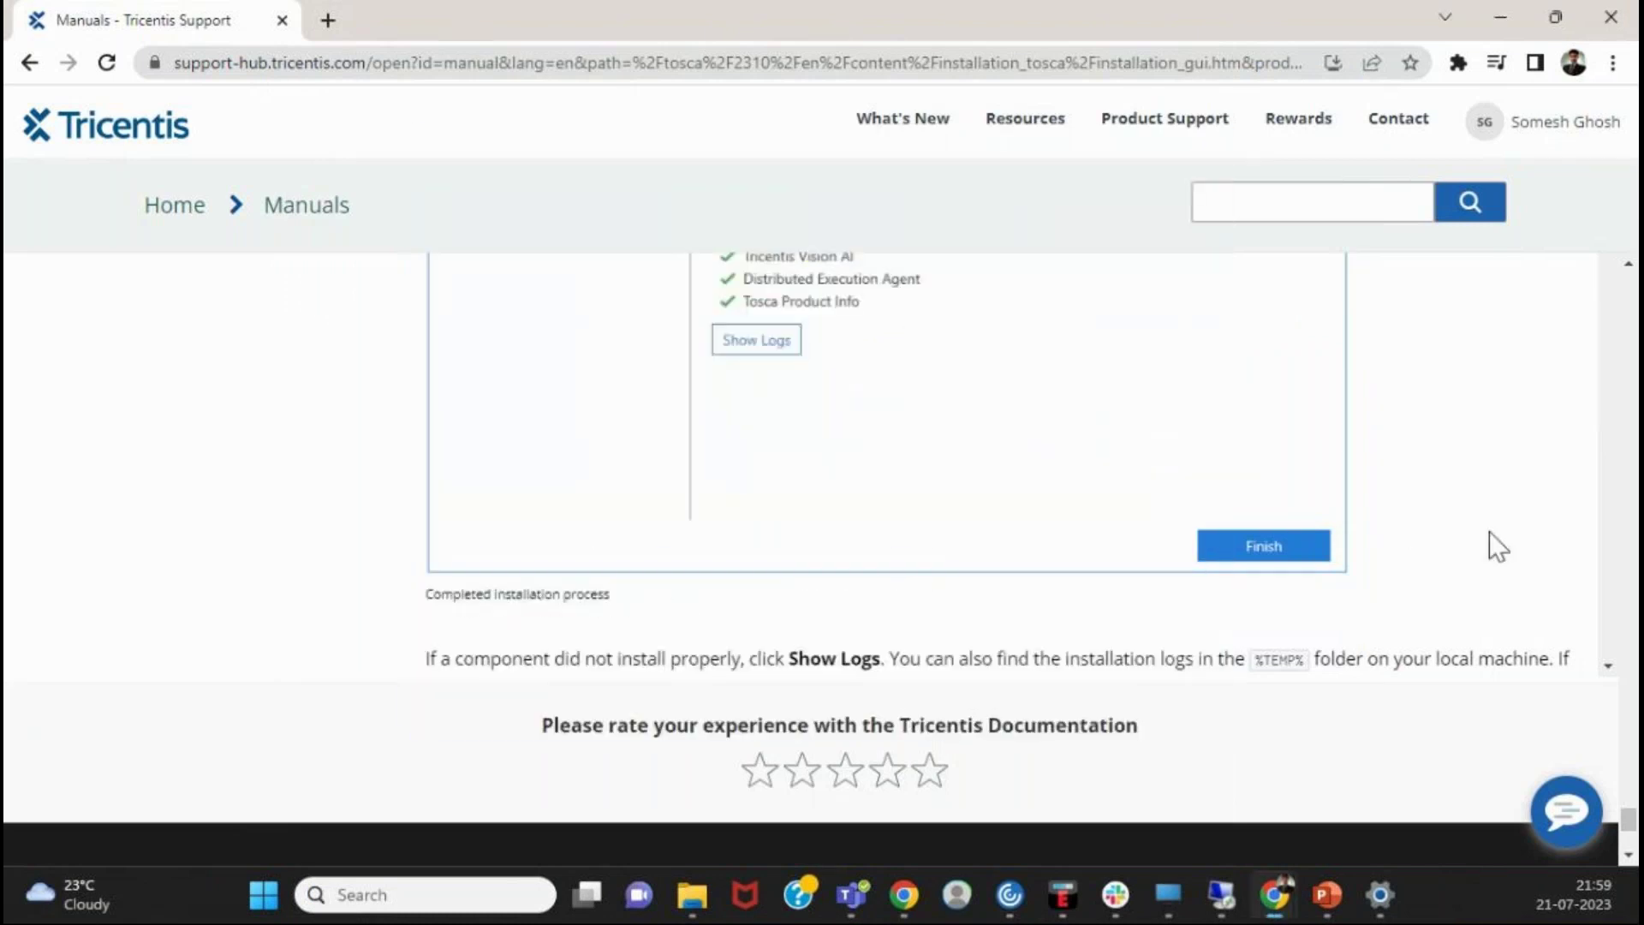
- Scroll up to 'Finish the installation' and bring the Tosca Commander window forward
scroll(1490, 536, "up", 7)
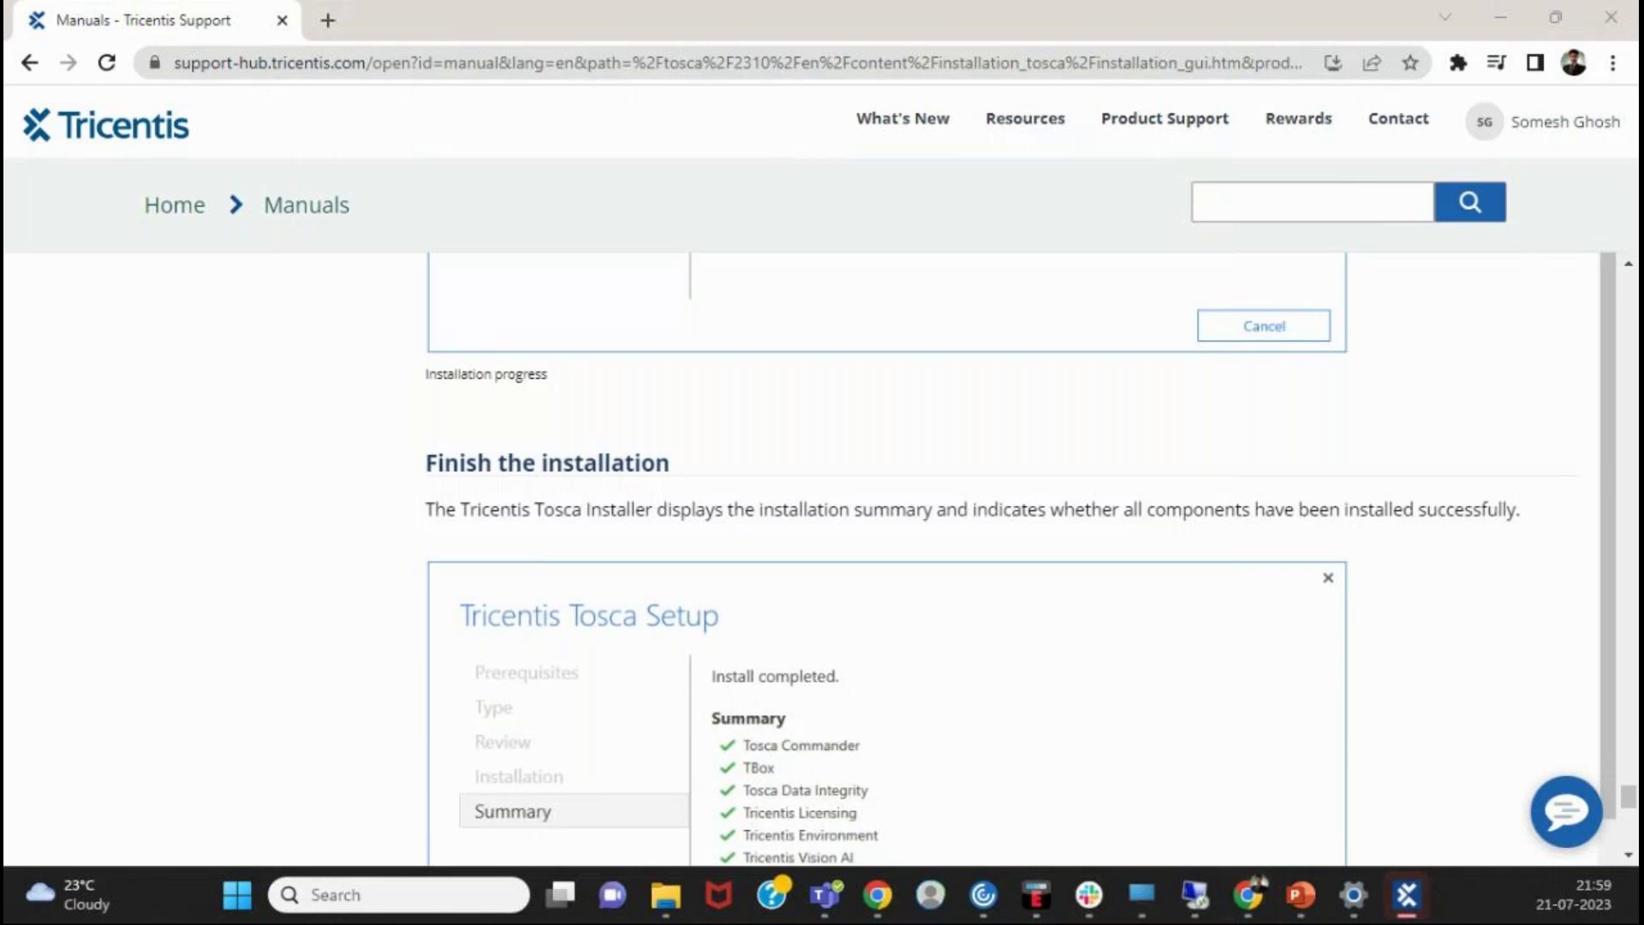
left_click(1407, 894)
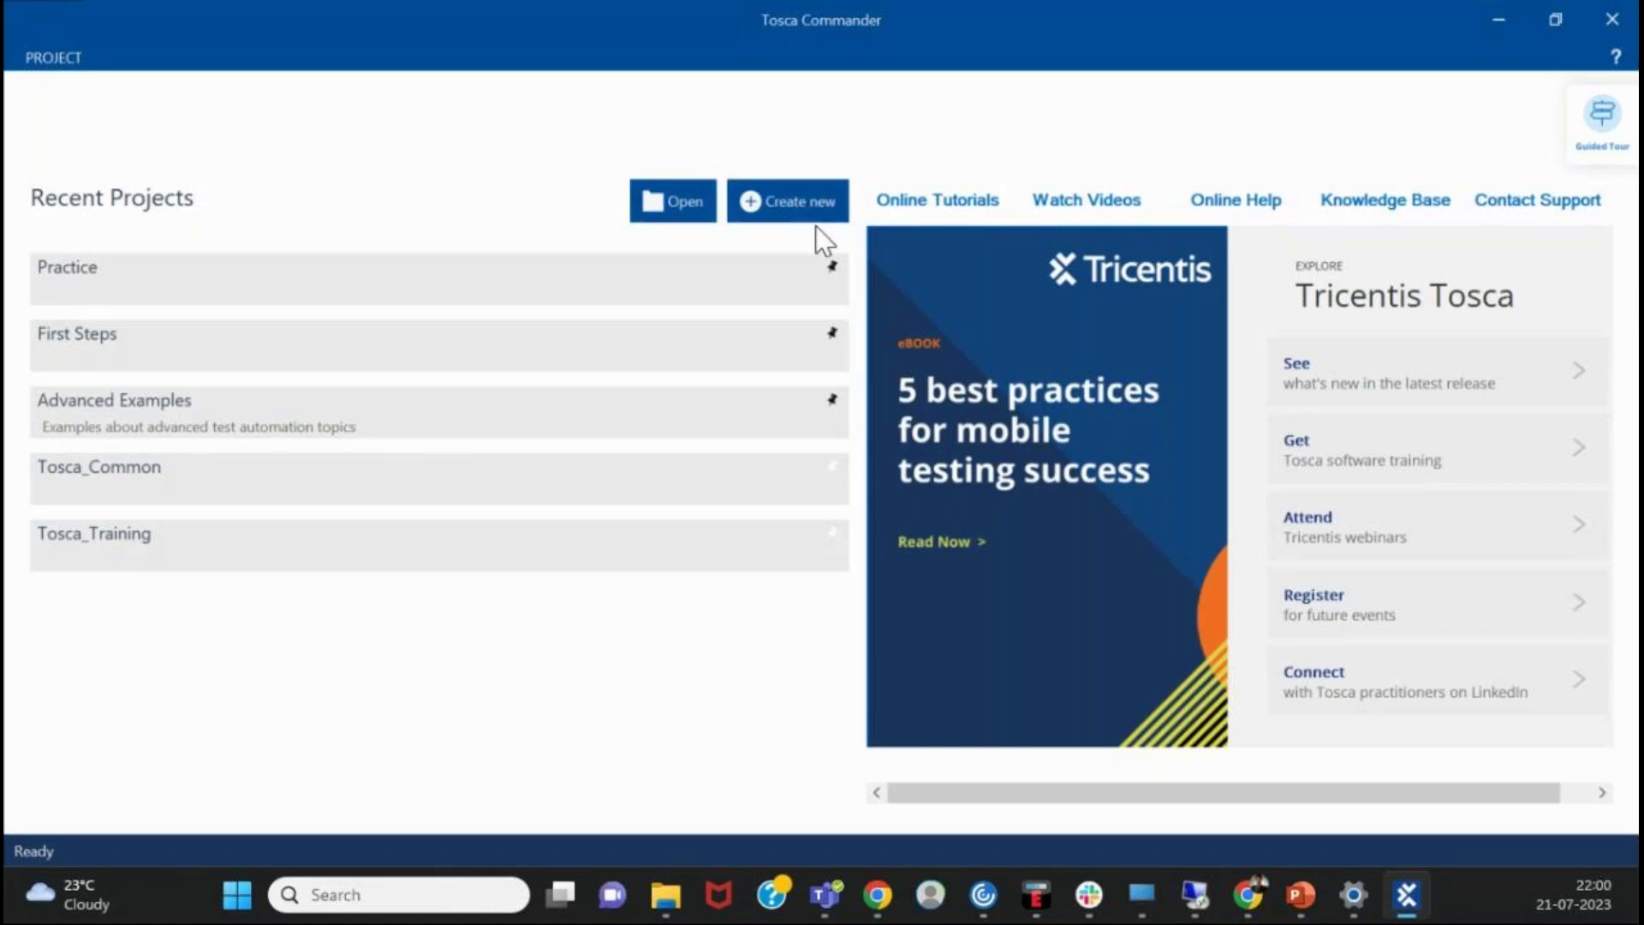
- Browse the Tosca_Training and Tosca_Common workspaces, then cancel and create a new workspace instead
left_click(667, 219)
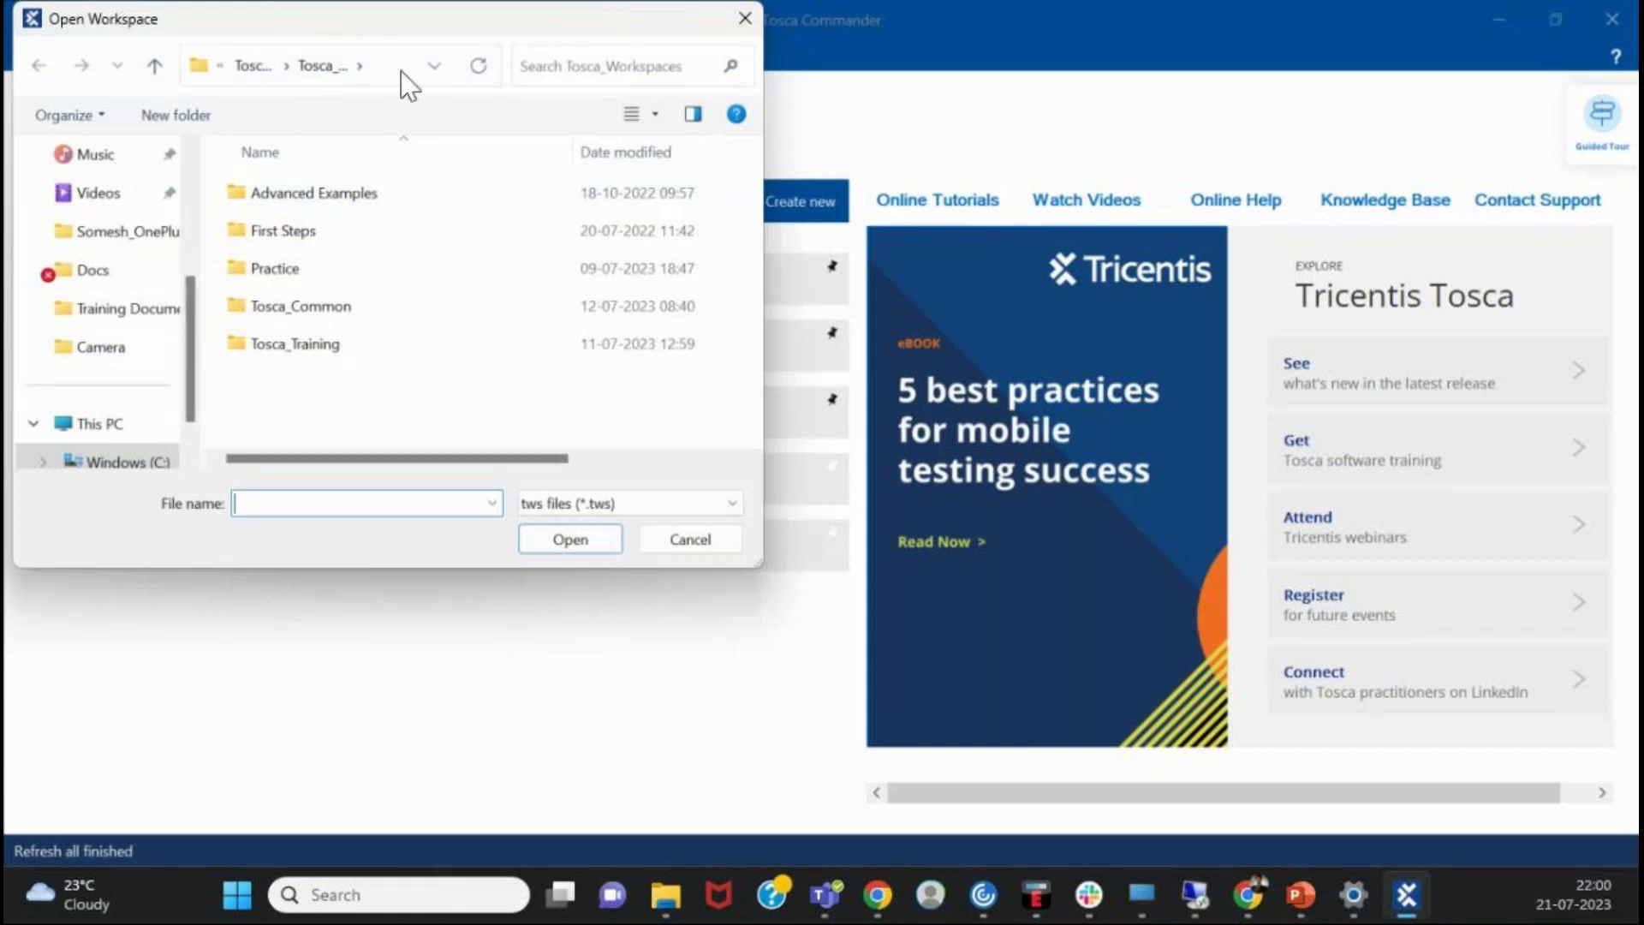
left_click(401, 69)
left_click_drag(276, 66, 432, 90)
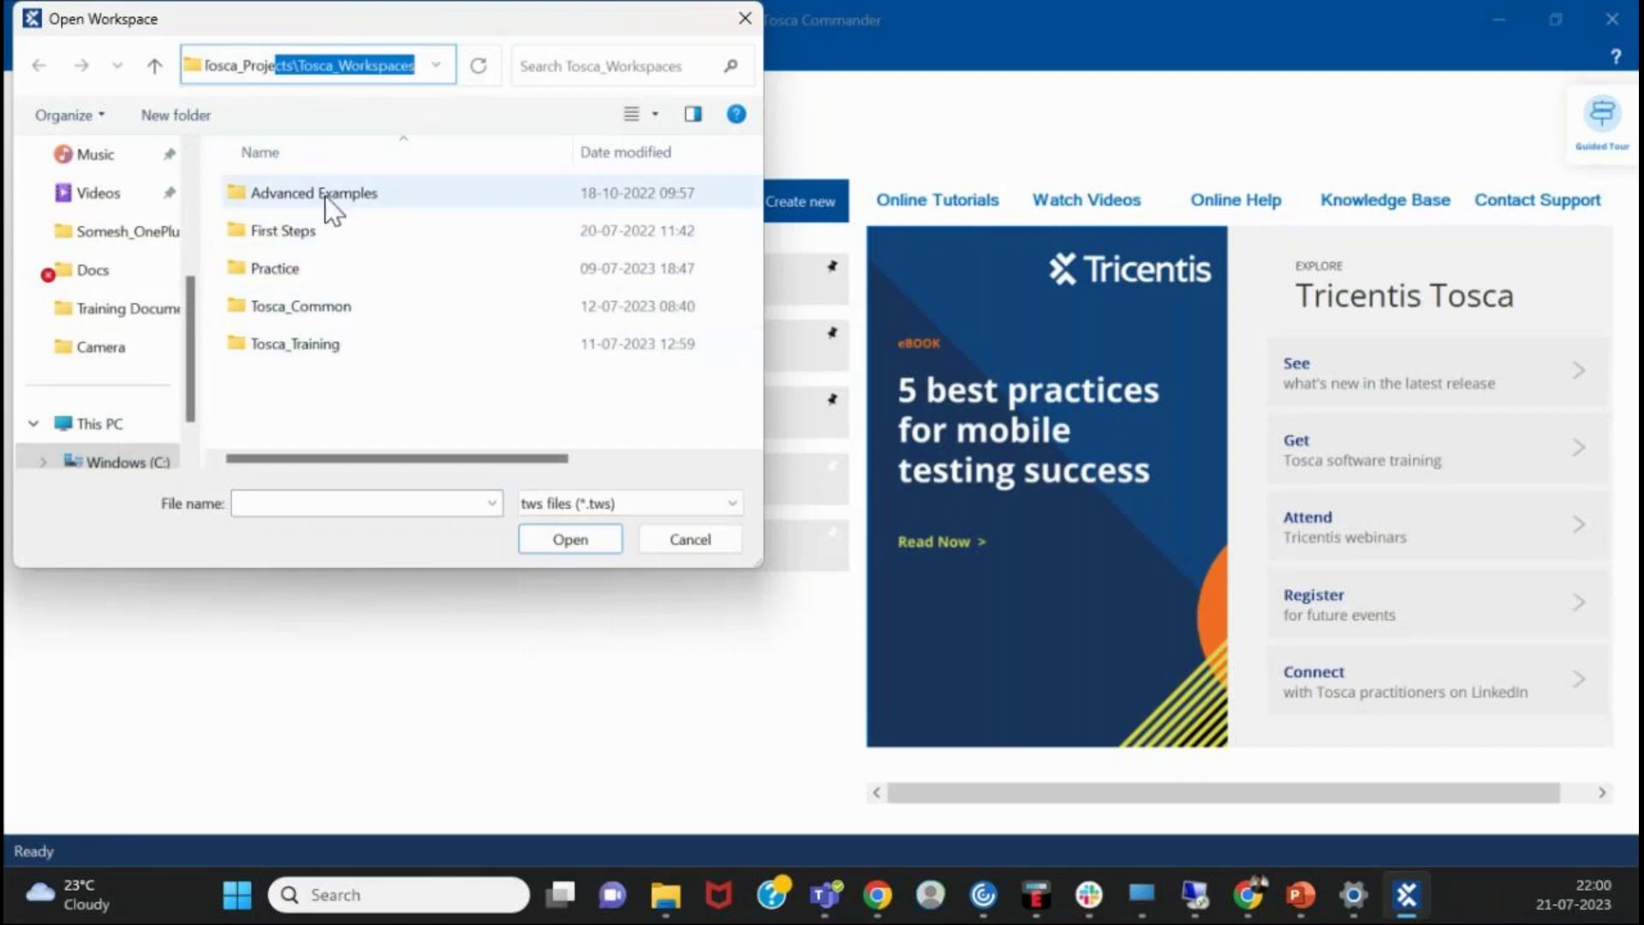
left_click(334, 340)
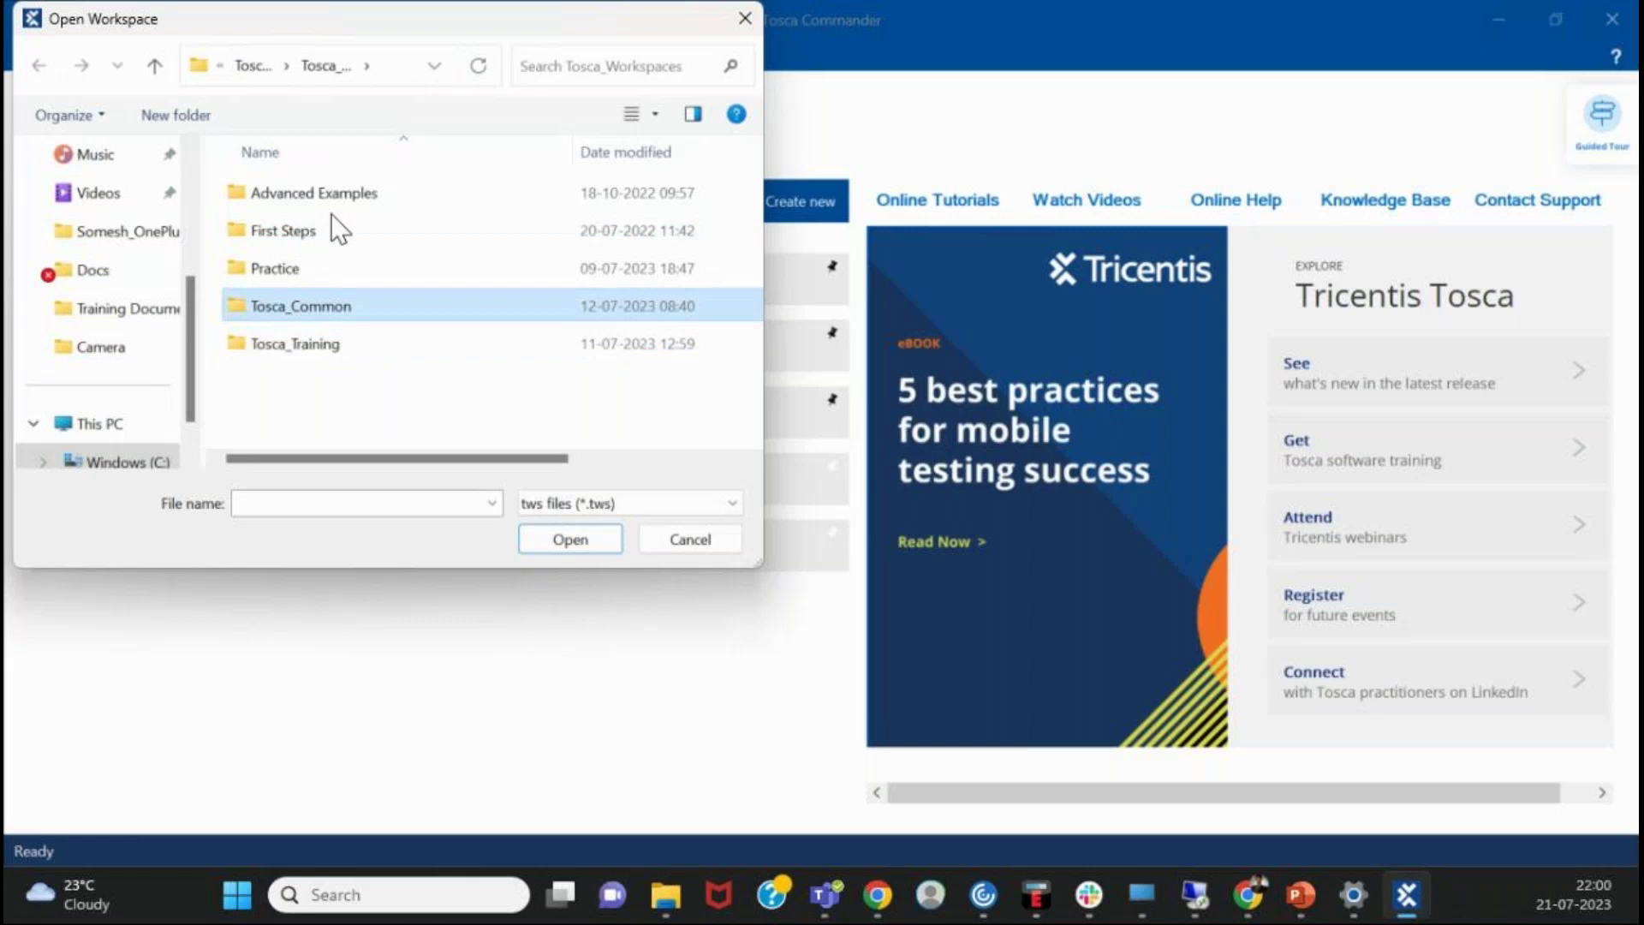
double_click(337, 307)
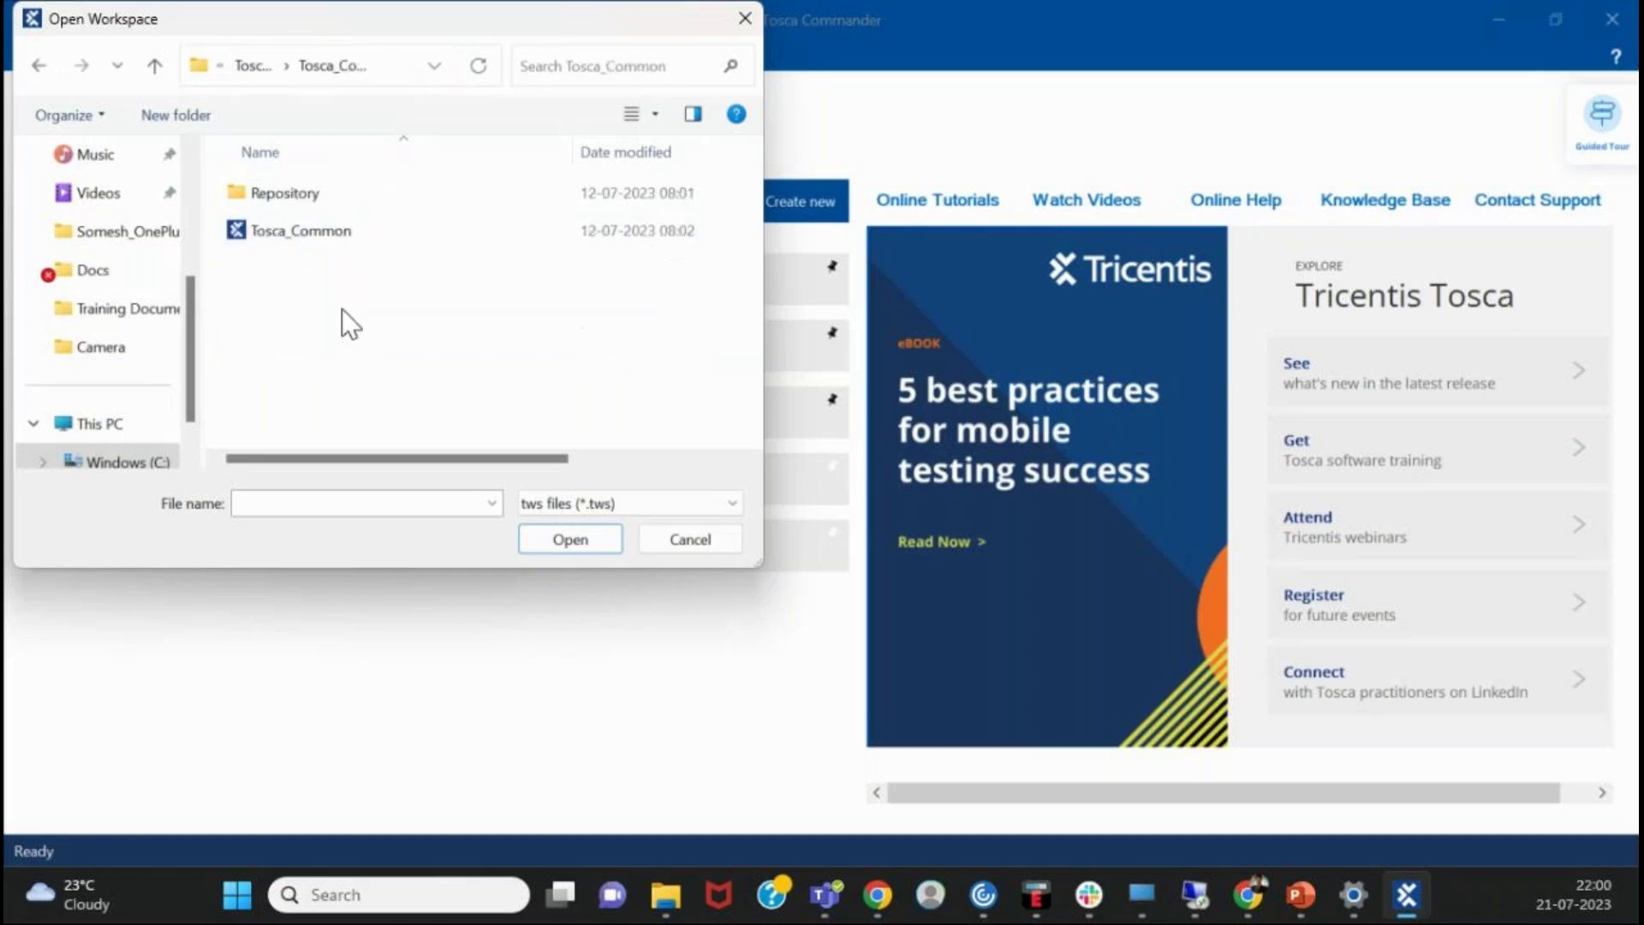
left_click(330, 233)
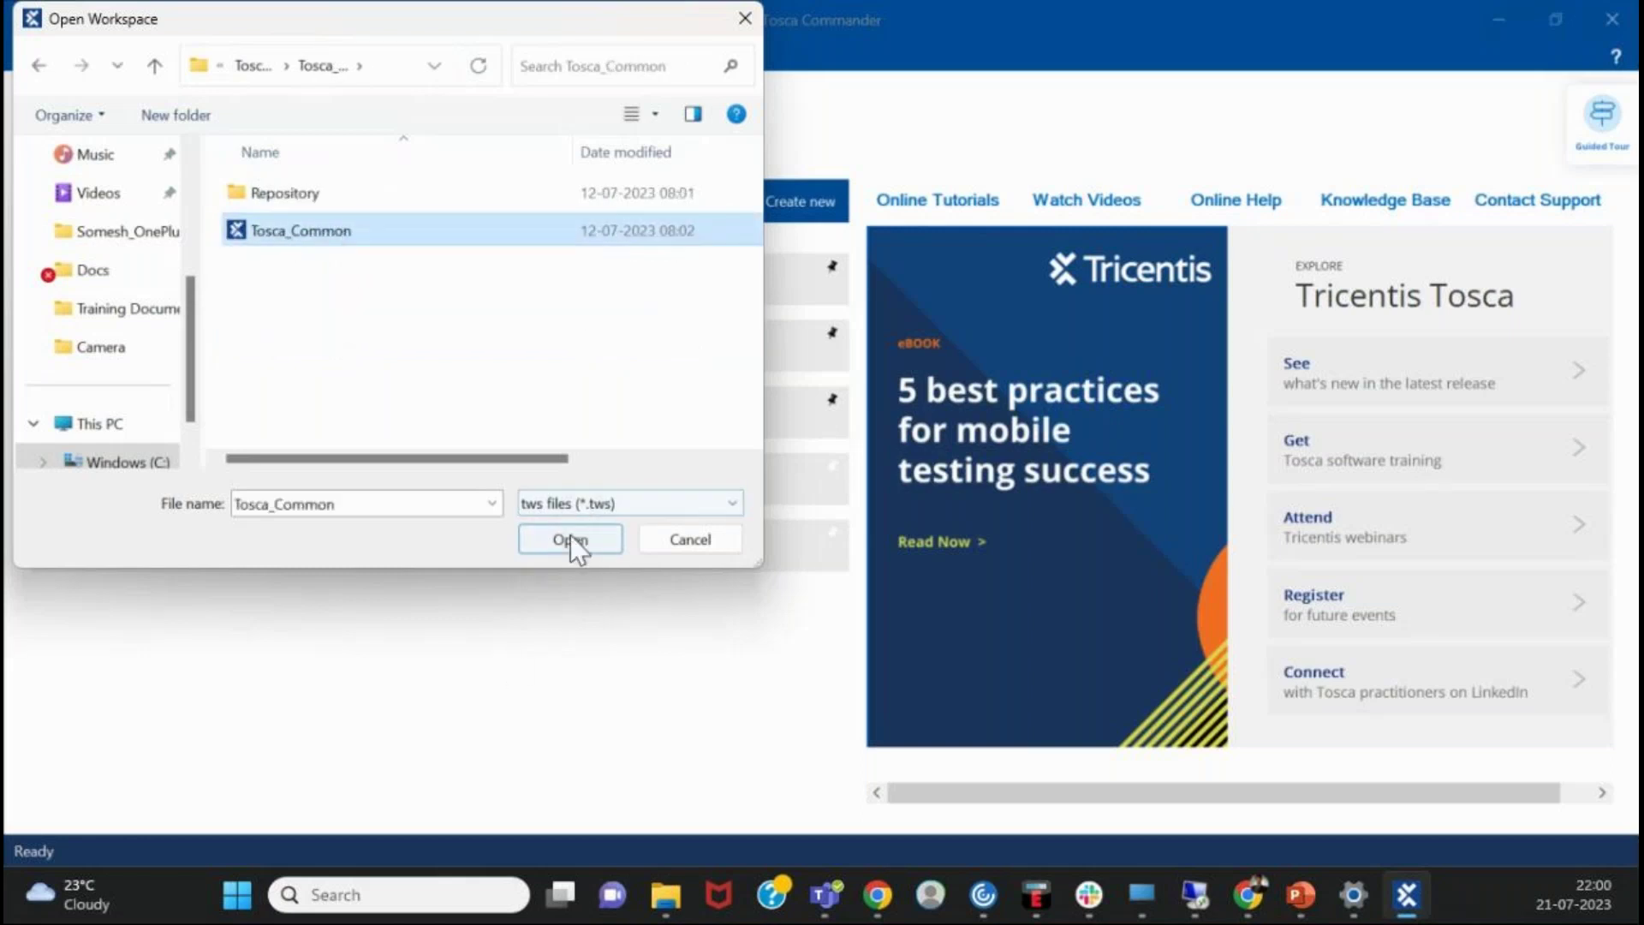
left_click(745, 19)
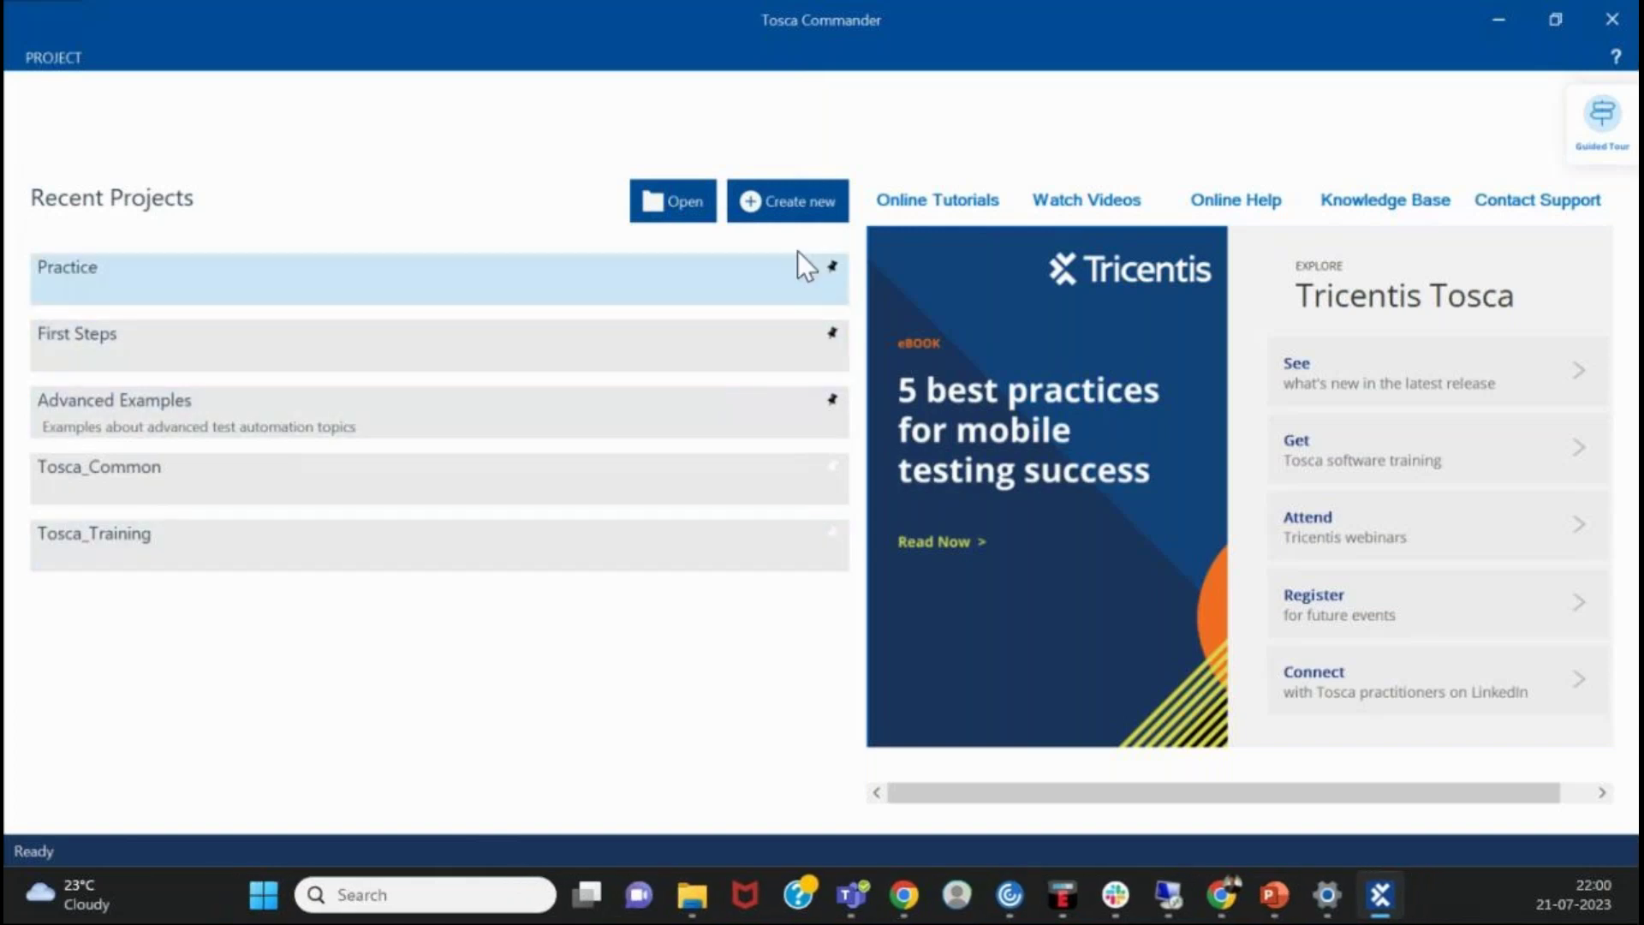
left_click(801, 202)
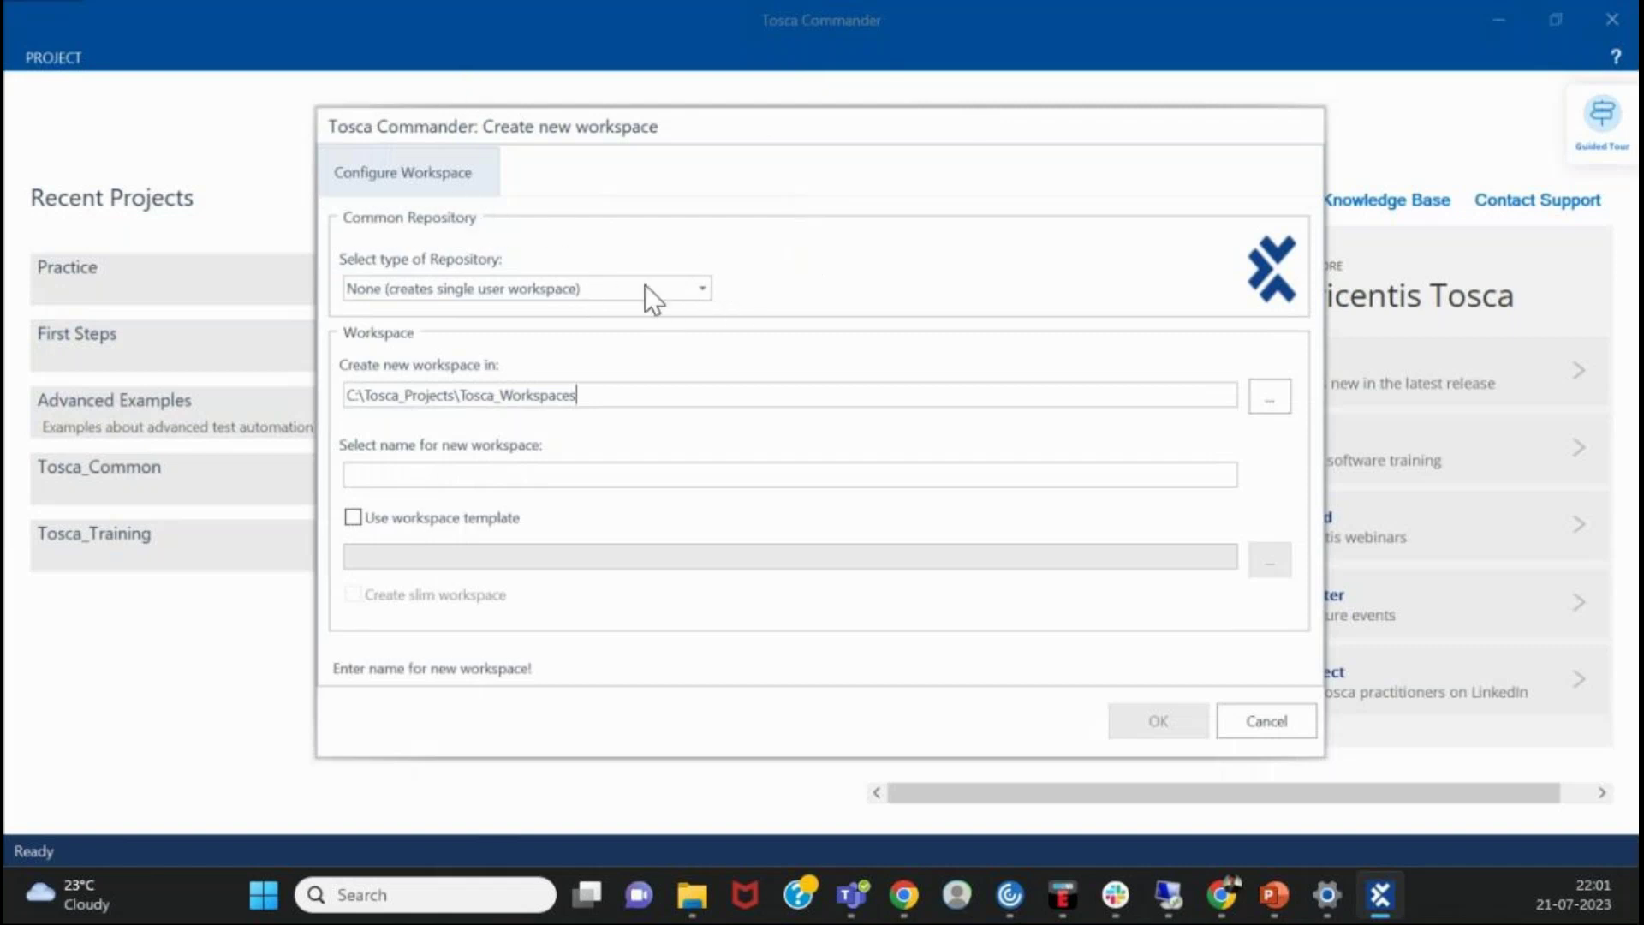
left_click(694, 288)
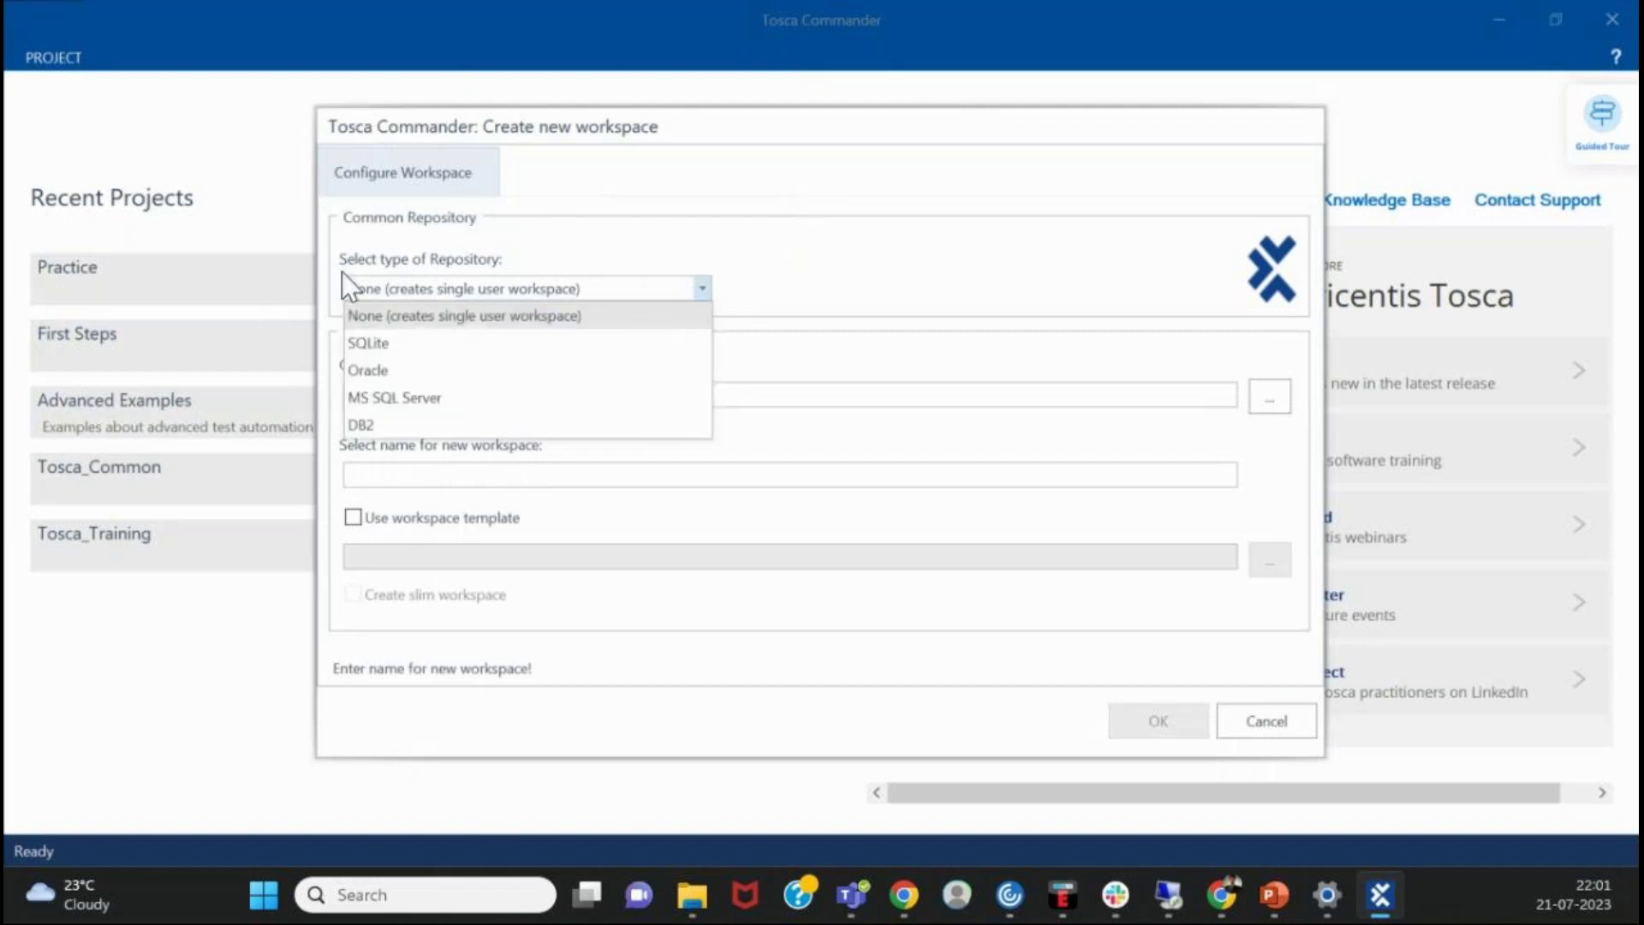
left_click(830, 306)
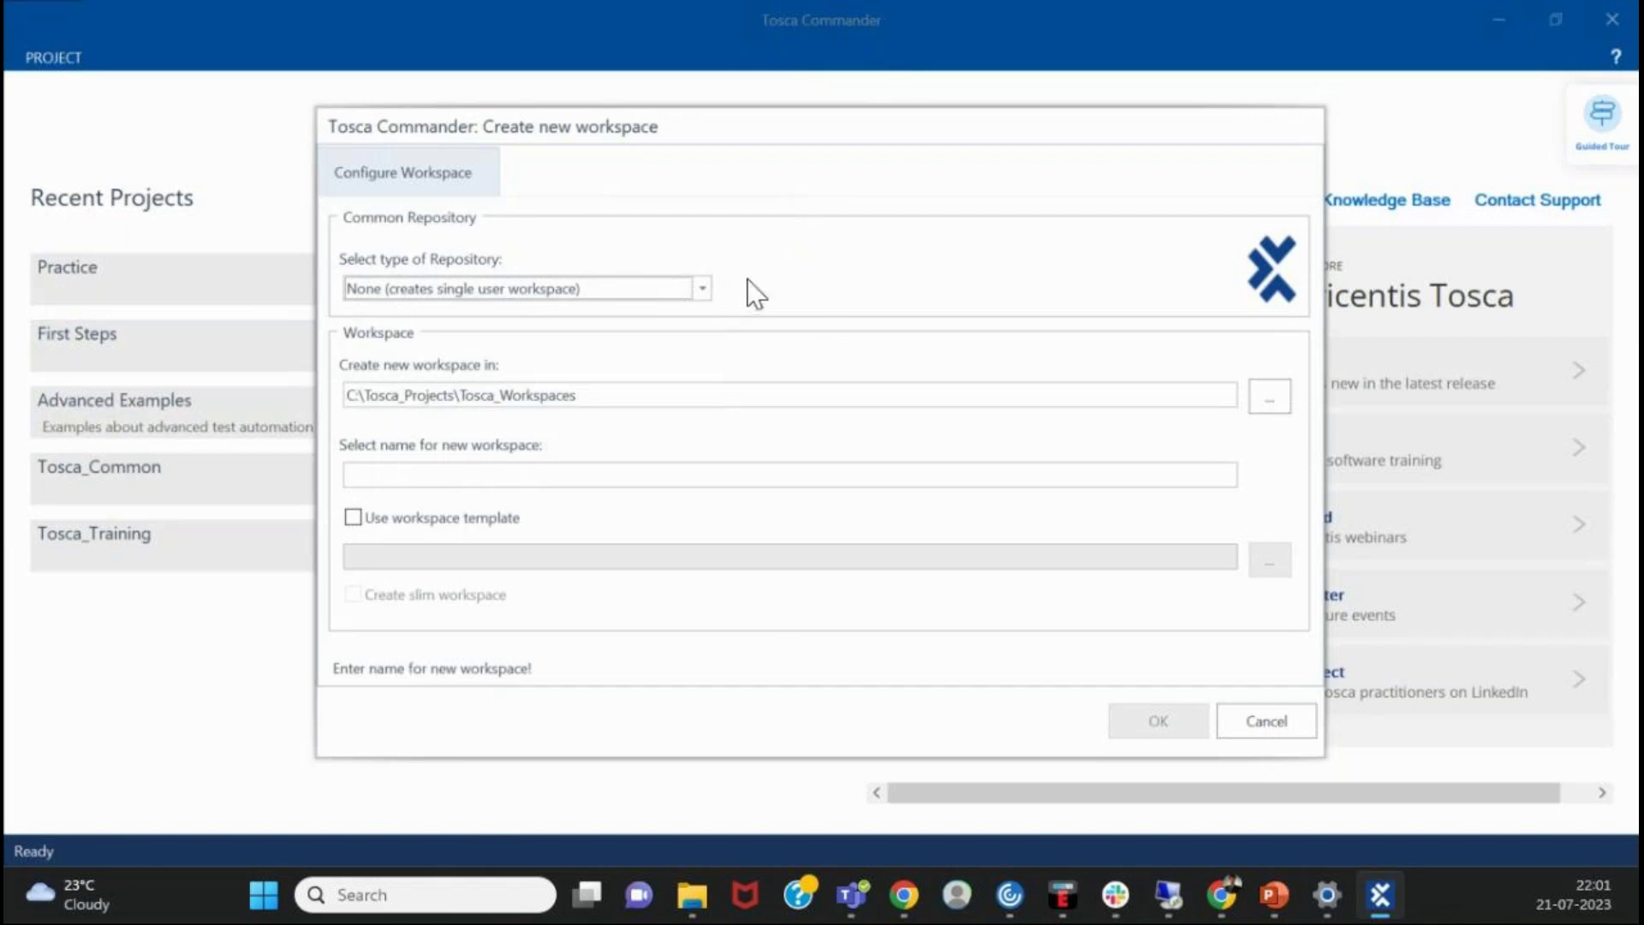
left_click(693, 286)
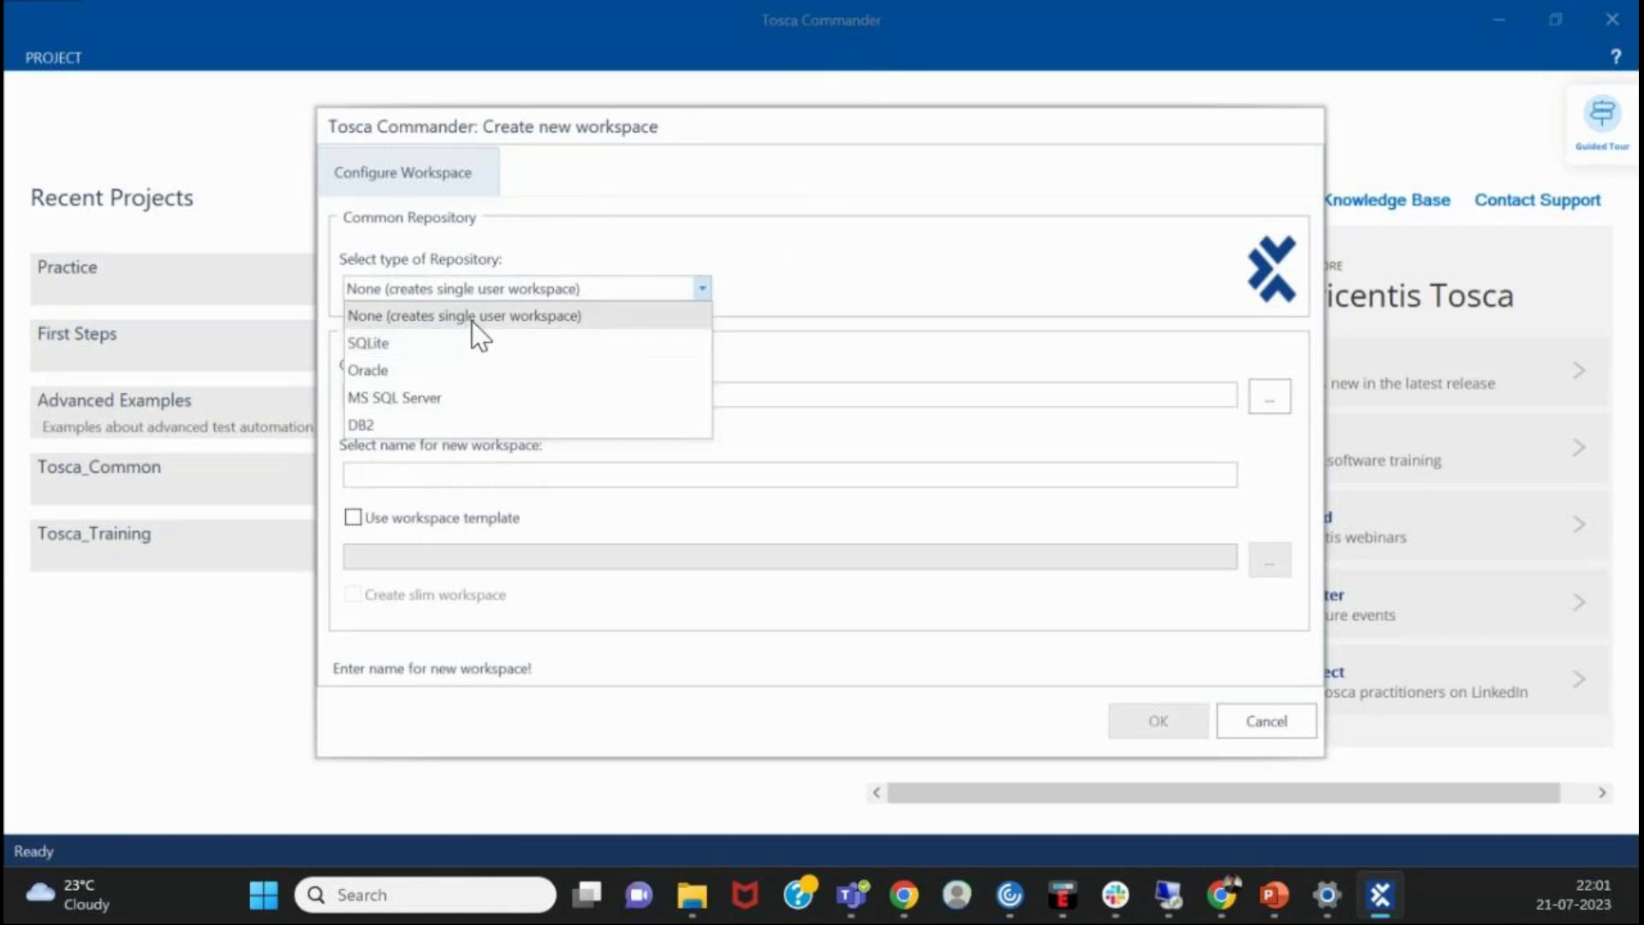
left_click(476, 313)
left_click(494, 293)
left_click(868, 287)
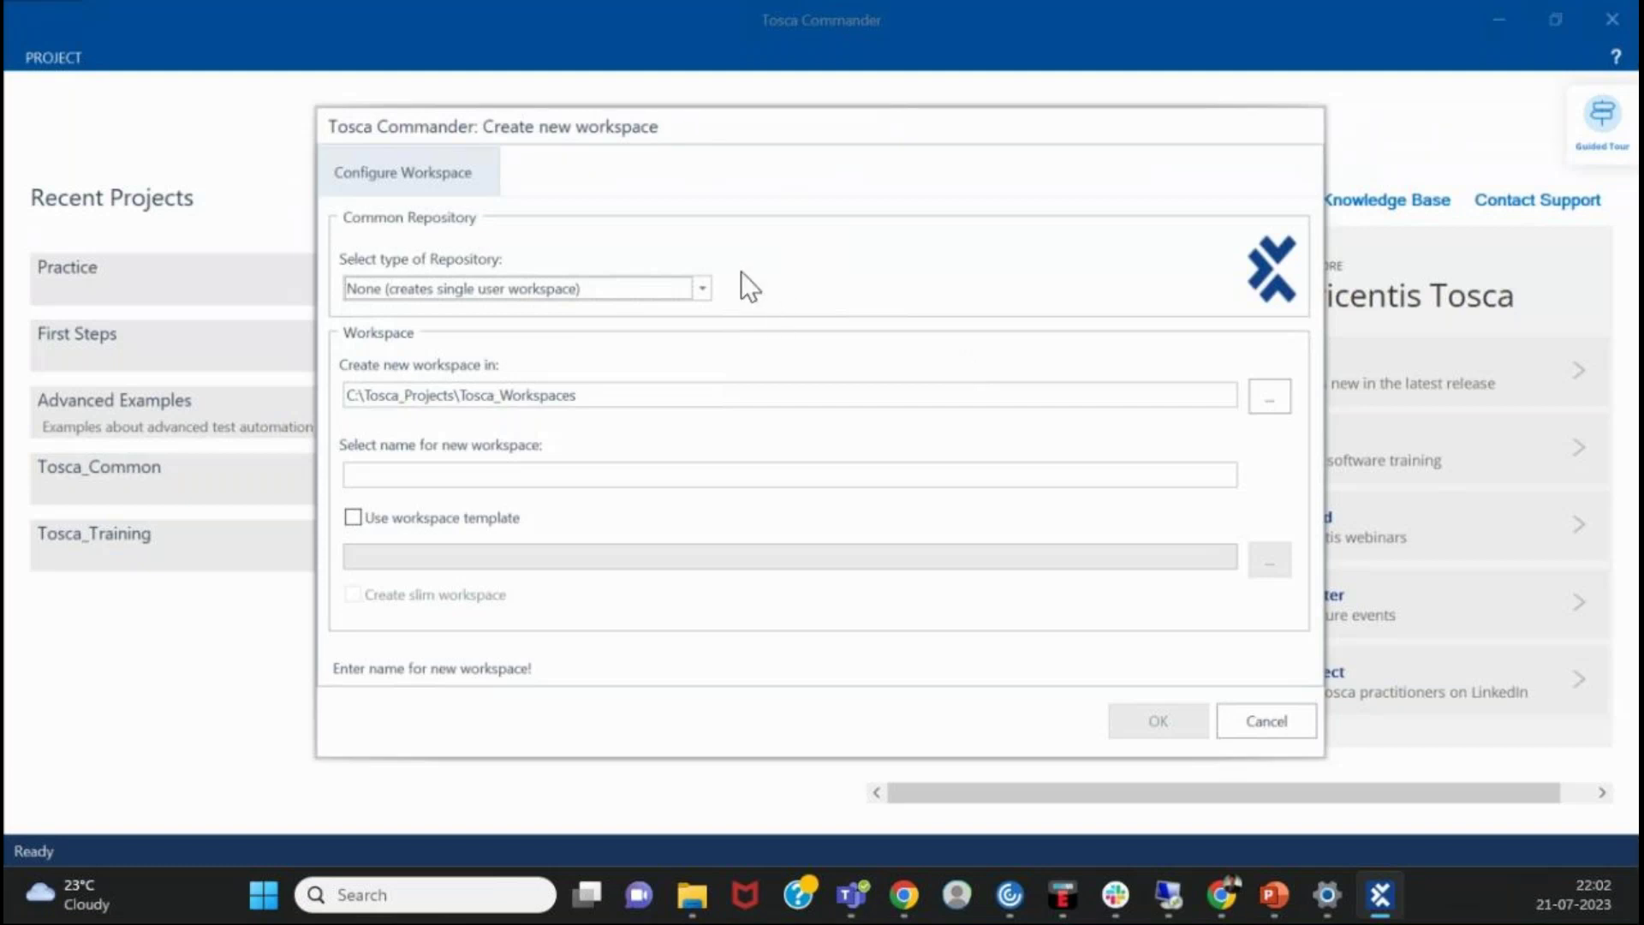
left_click(698, 293)
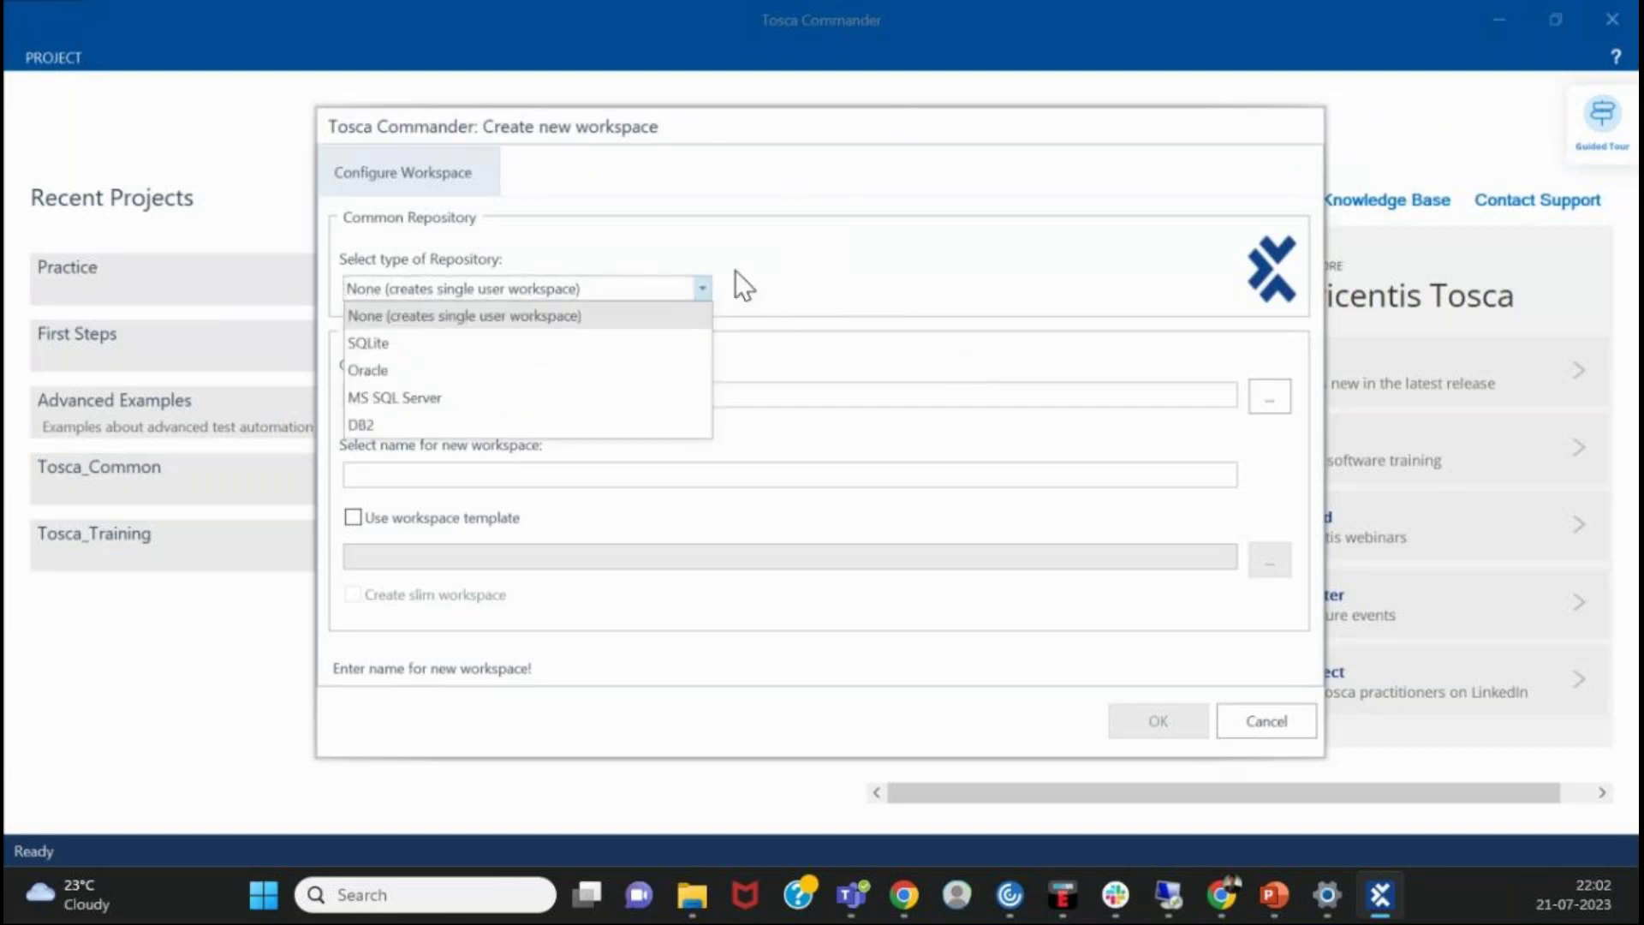
left_click(812, 240)
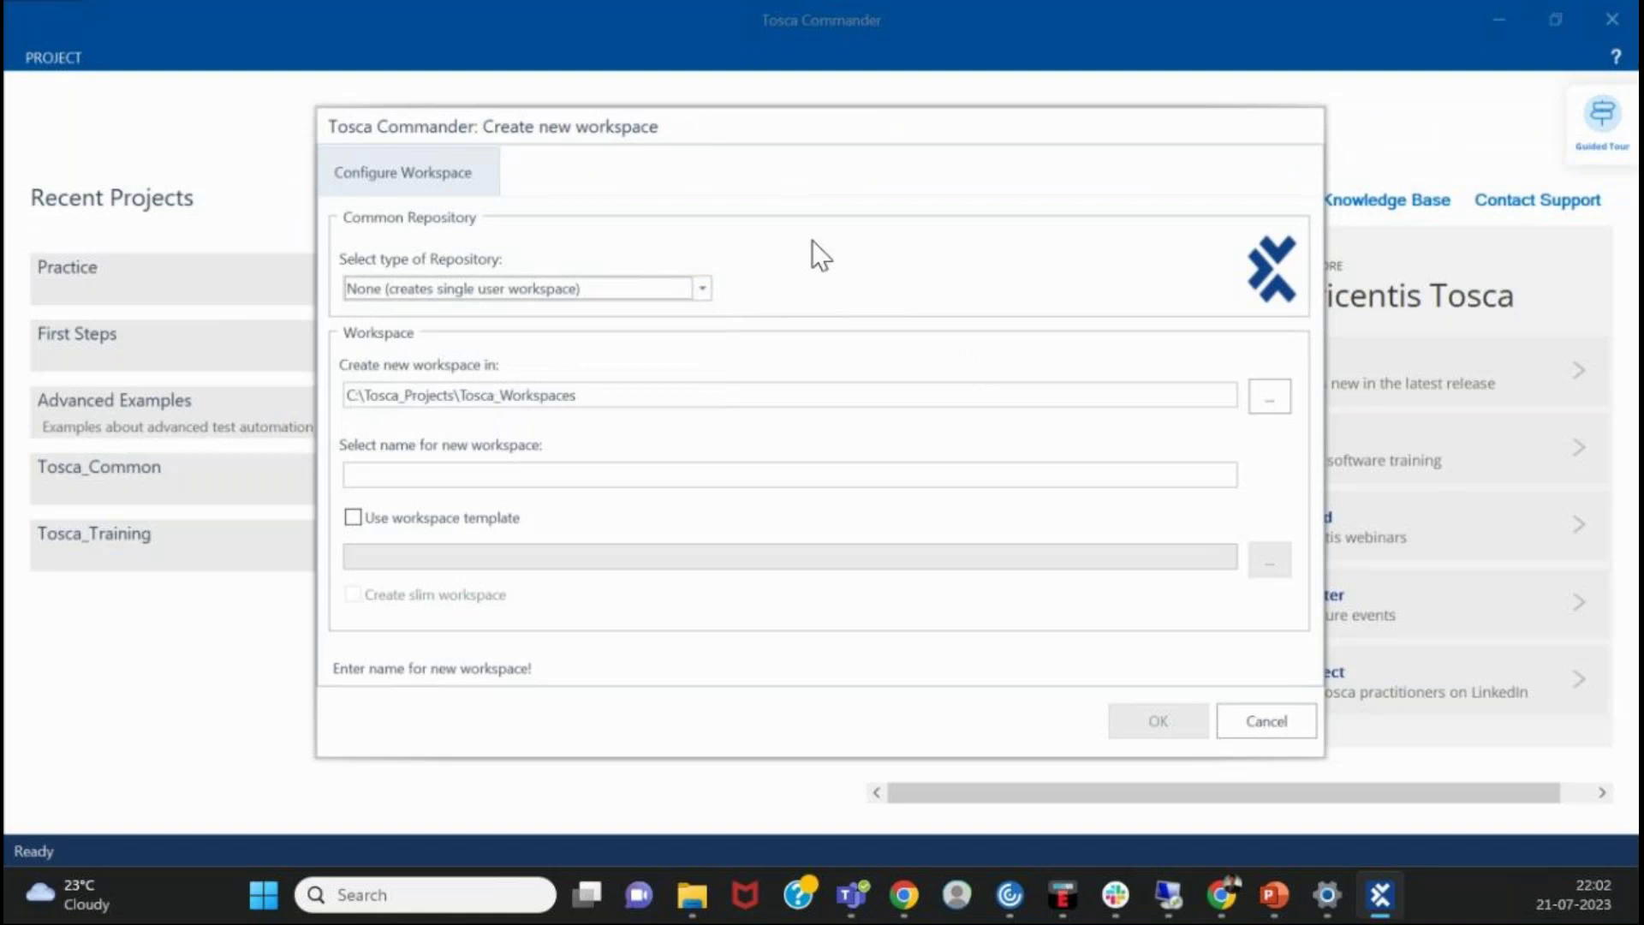
left_click(654, 298)
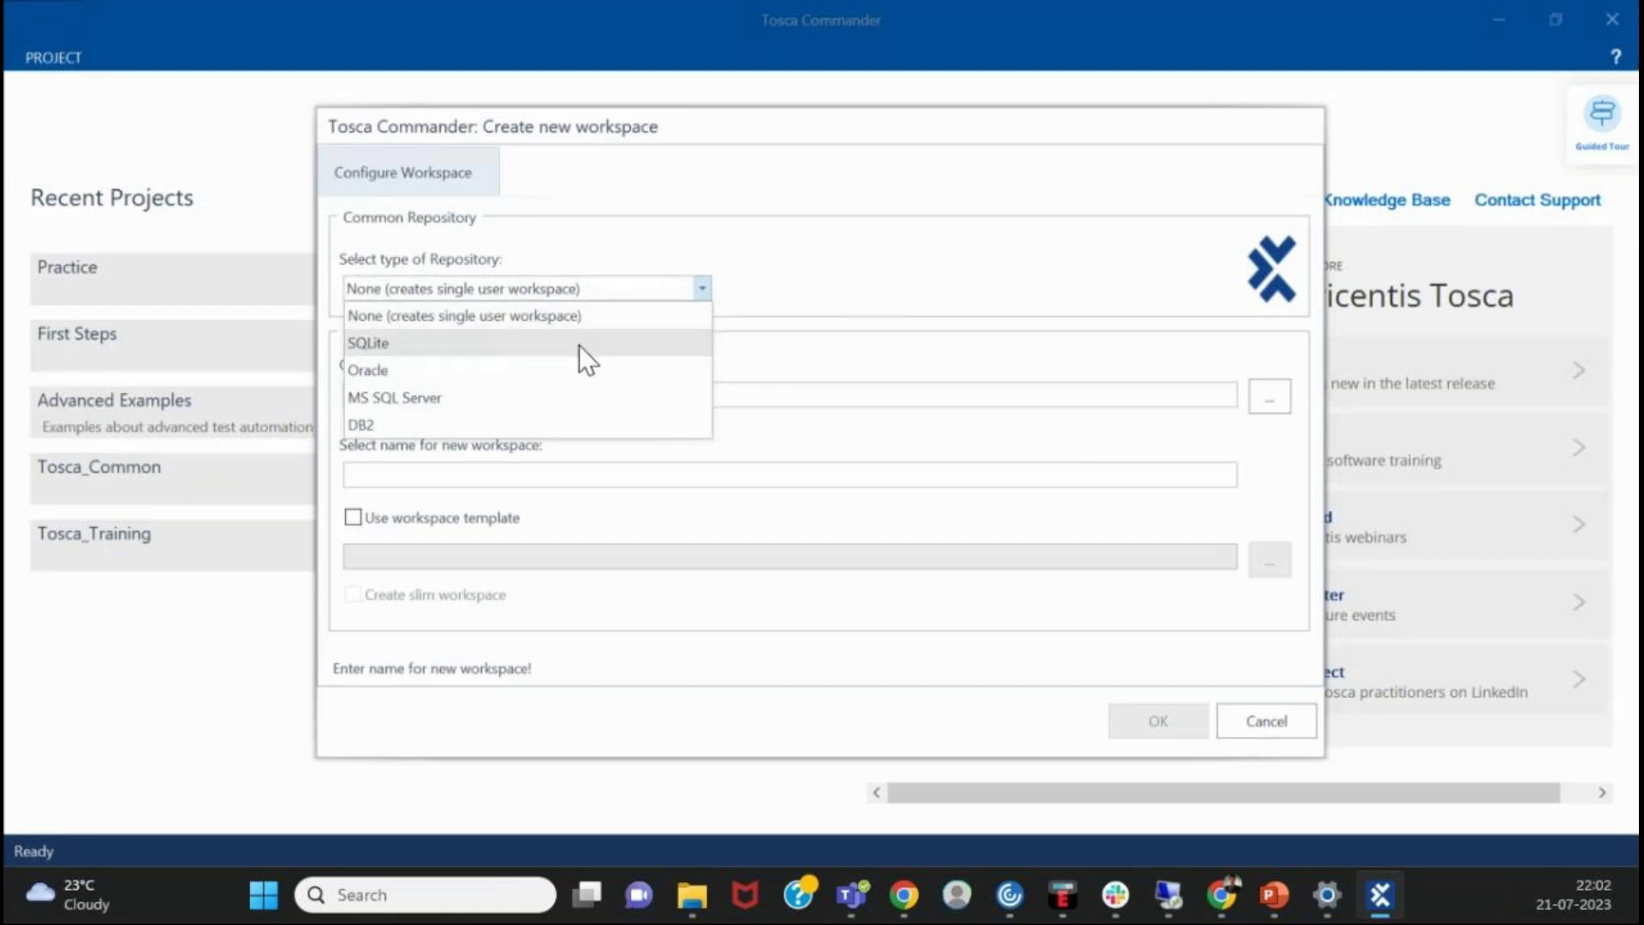
left_click(882, 294)
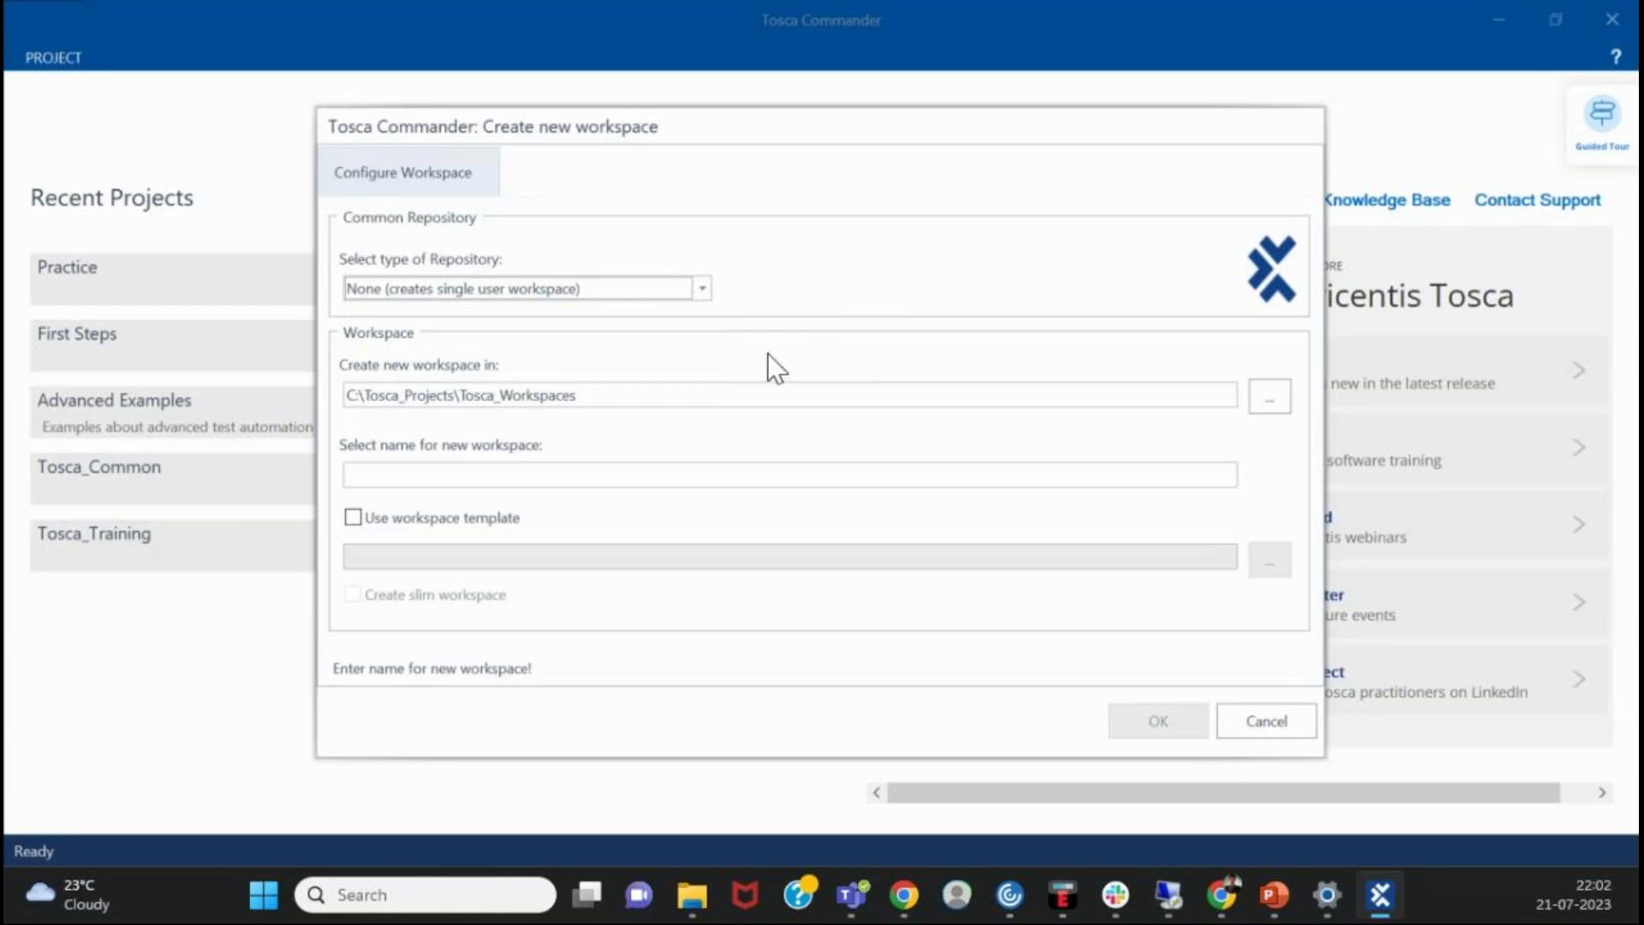
left_click(702, 290)
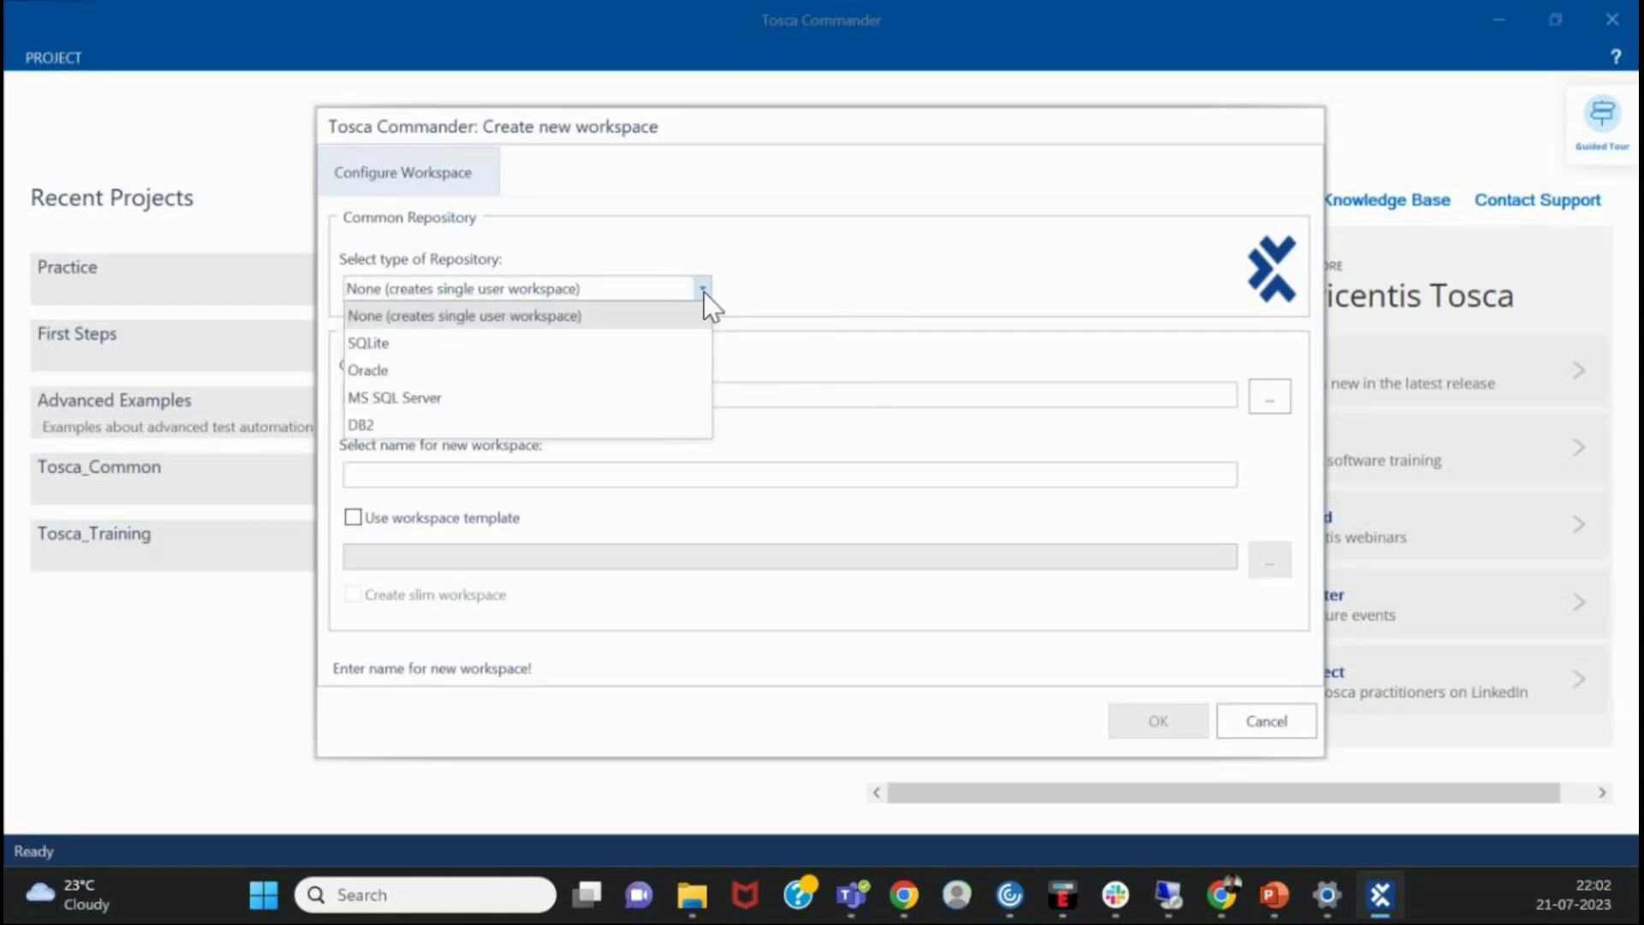
left_click(558, 314)
- Name the new workspace 'Test'
left_click(573, 395)
type("s")
left_click(409, 471)
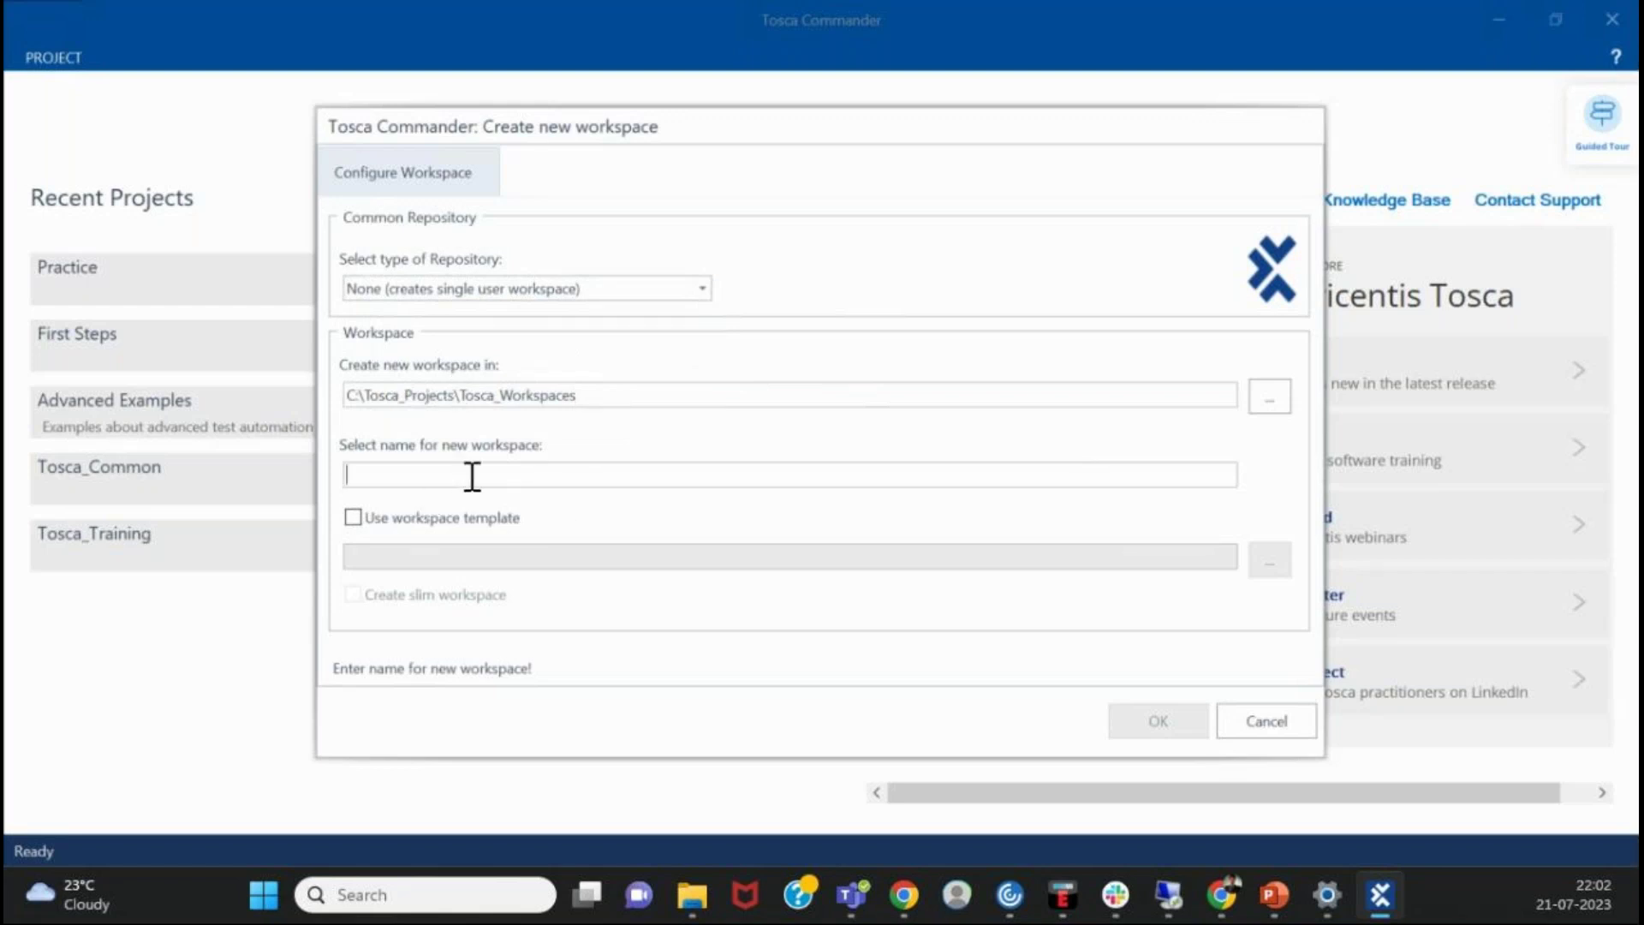
type("Test")
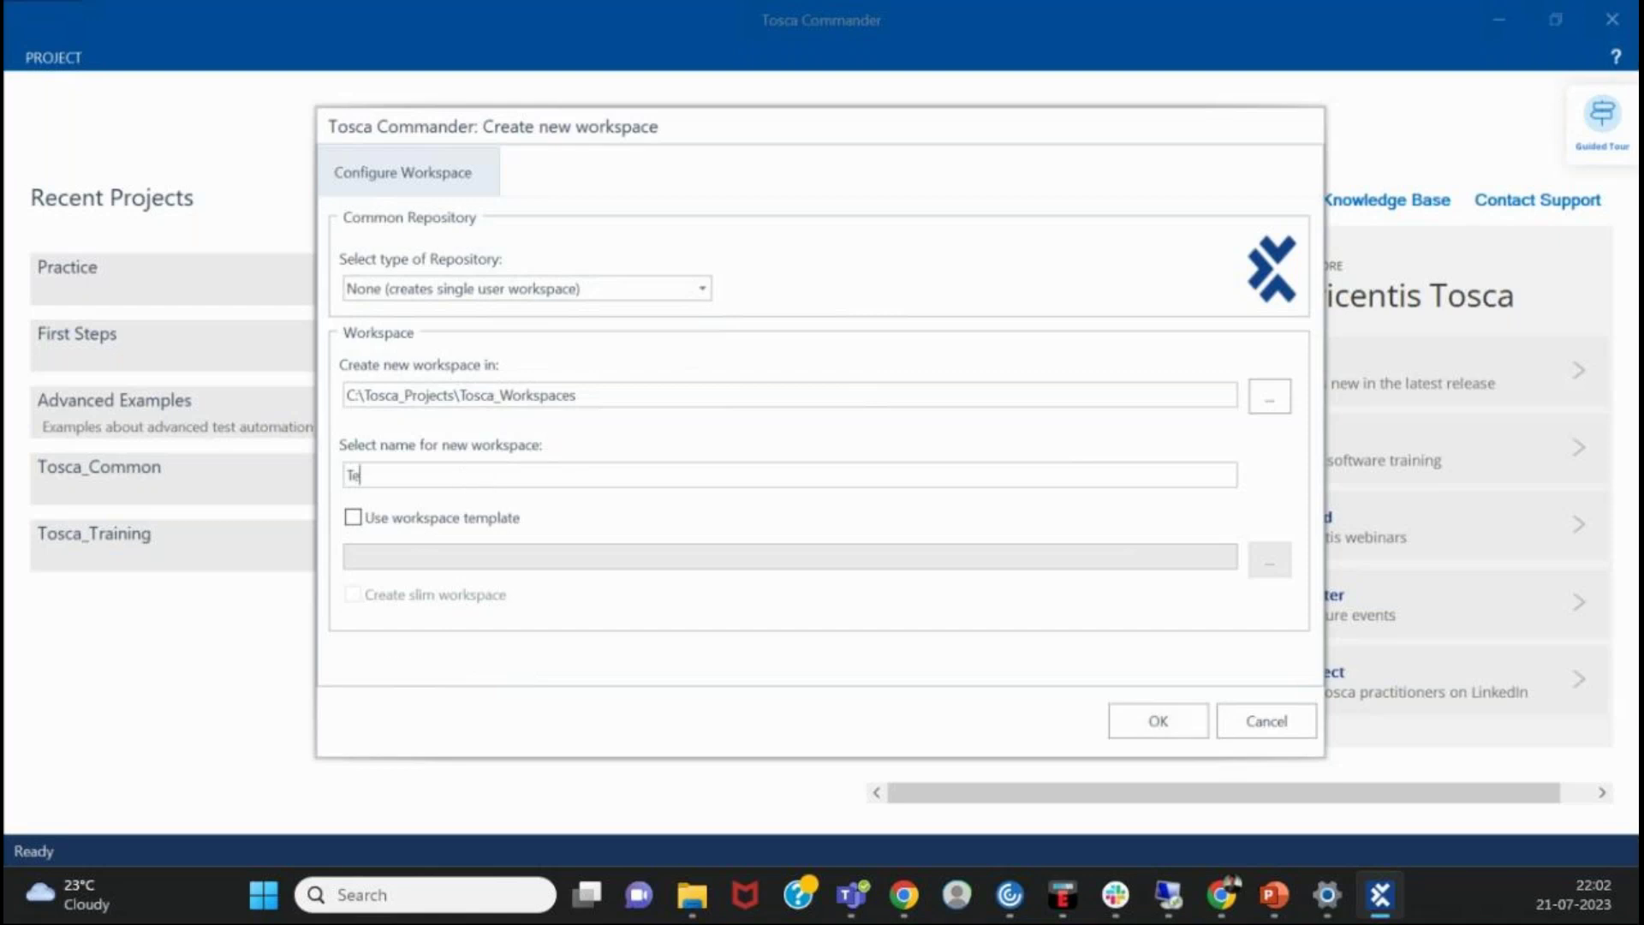
- Base the workspace on the Standard.tsu template, confirming the file exists in C:\TOSCA_PROJECTS\ToscaCommander
left_click(392, 516)
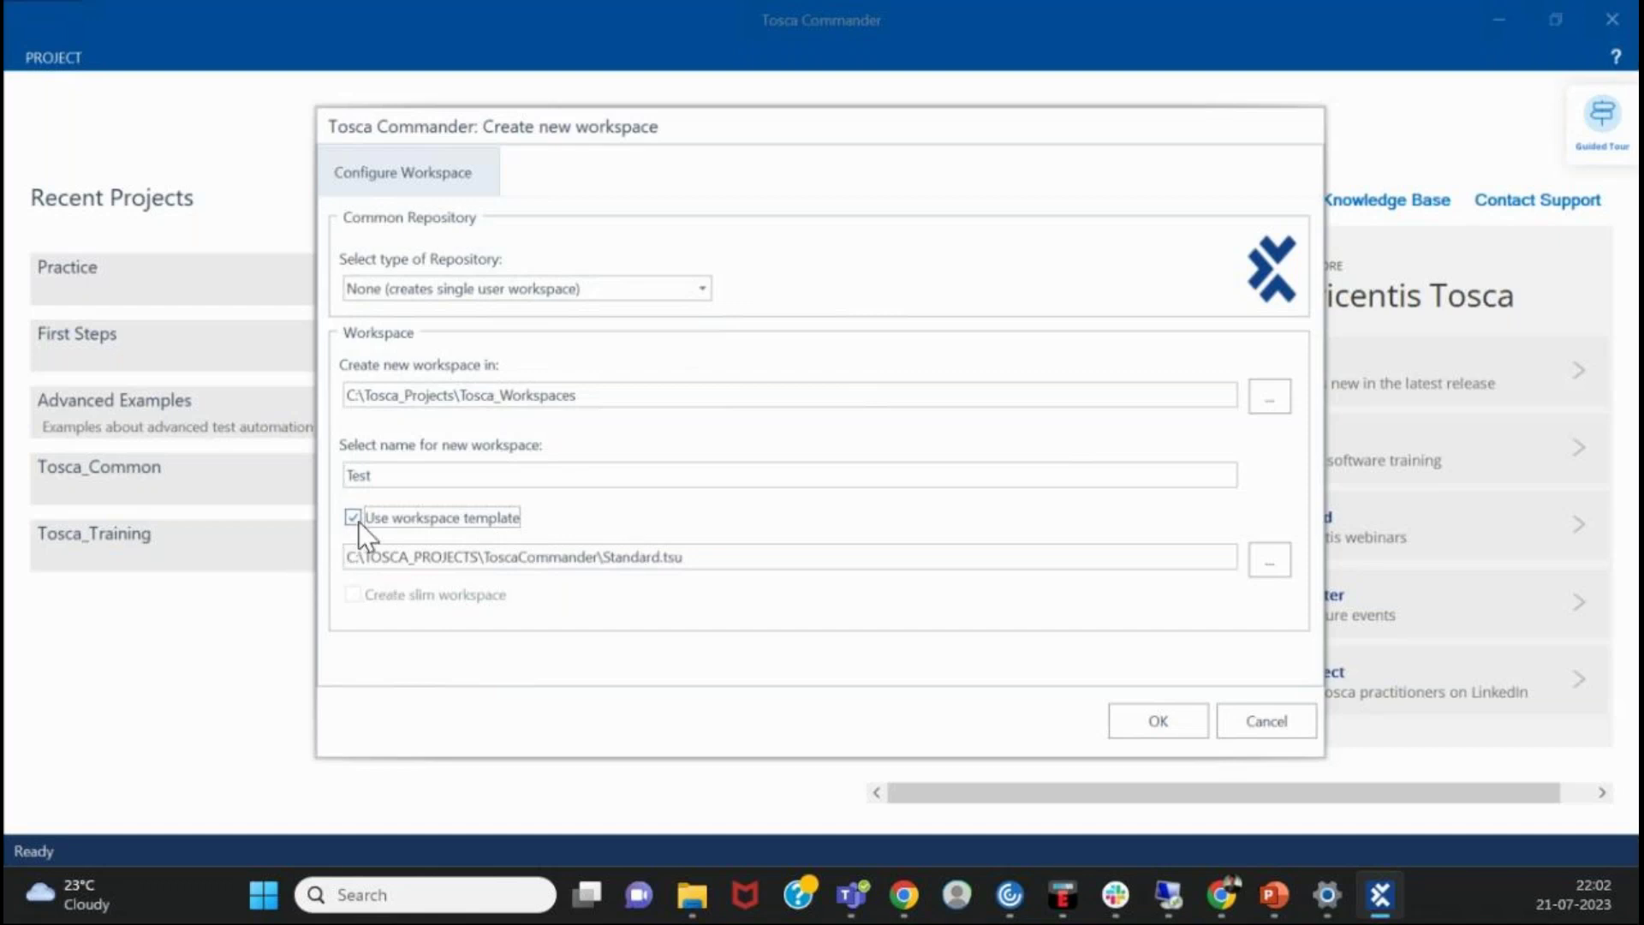
left_click_drag(409, 556, 733, 562)
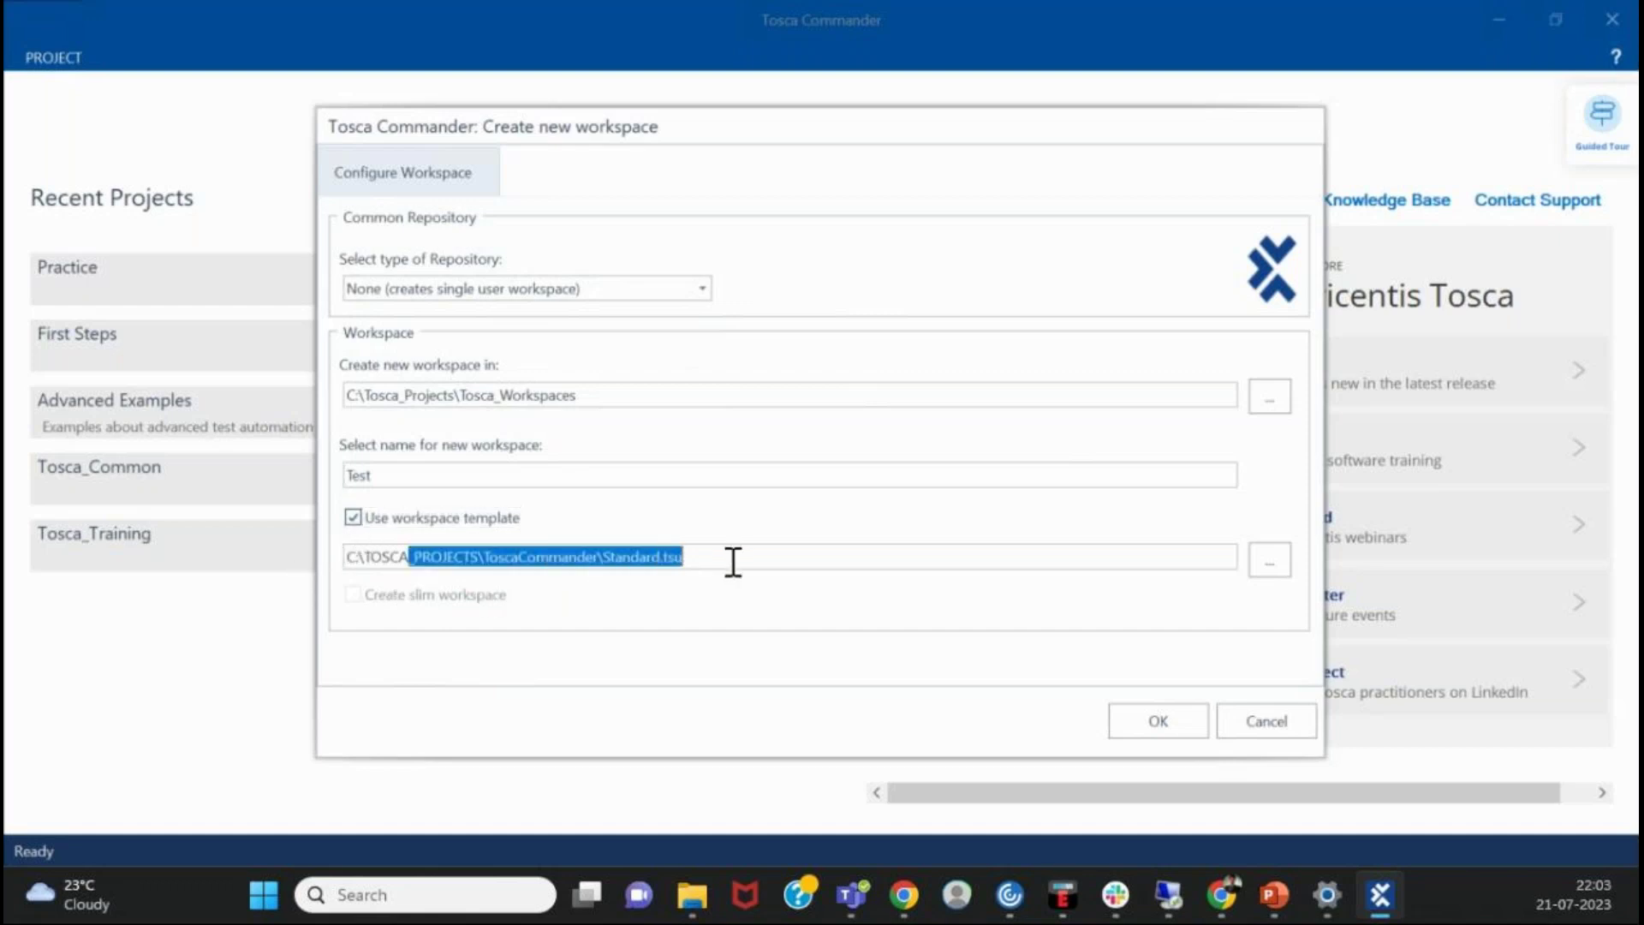
left_click(733, 562)
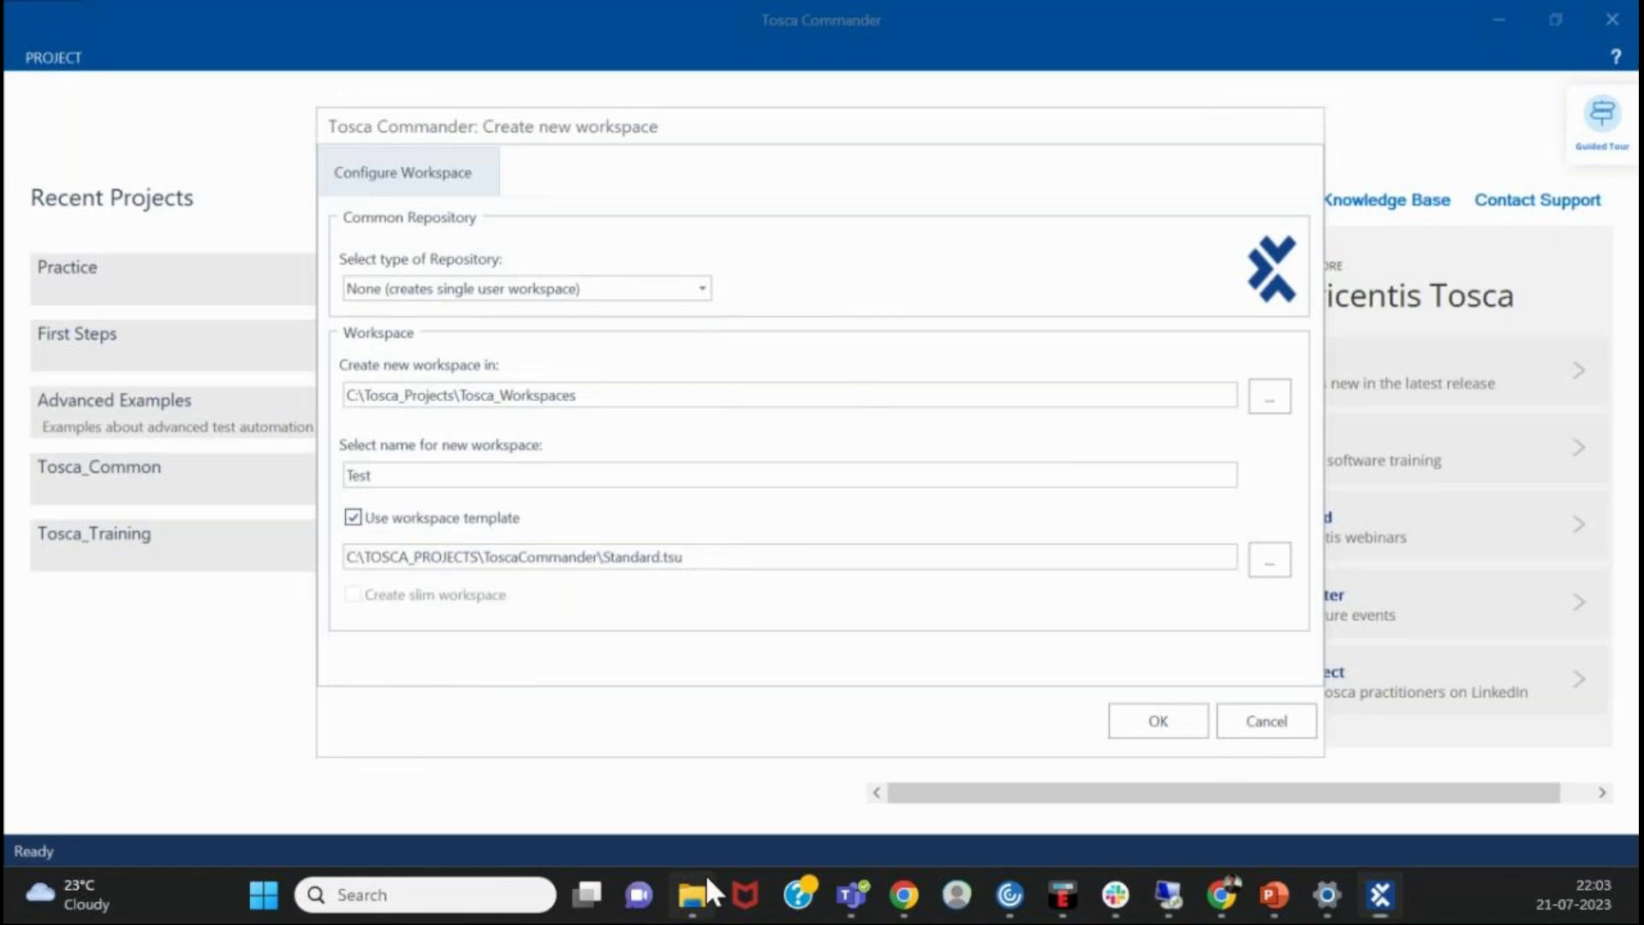
left_click(707, 880)
left_click(742, 140)
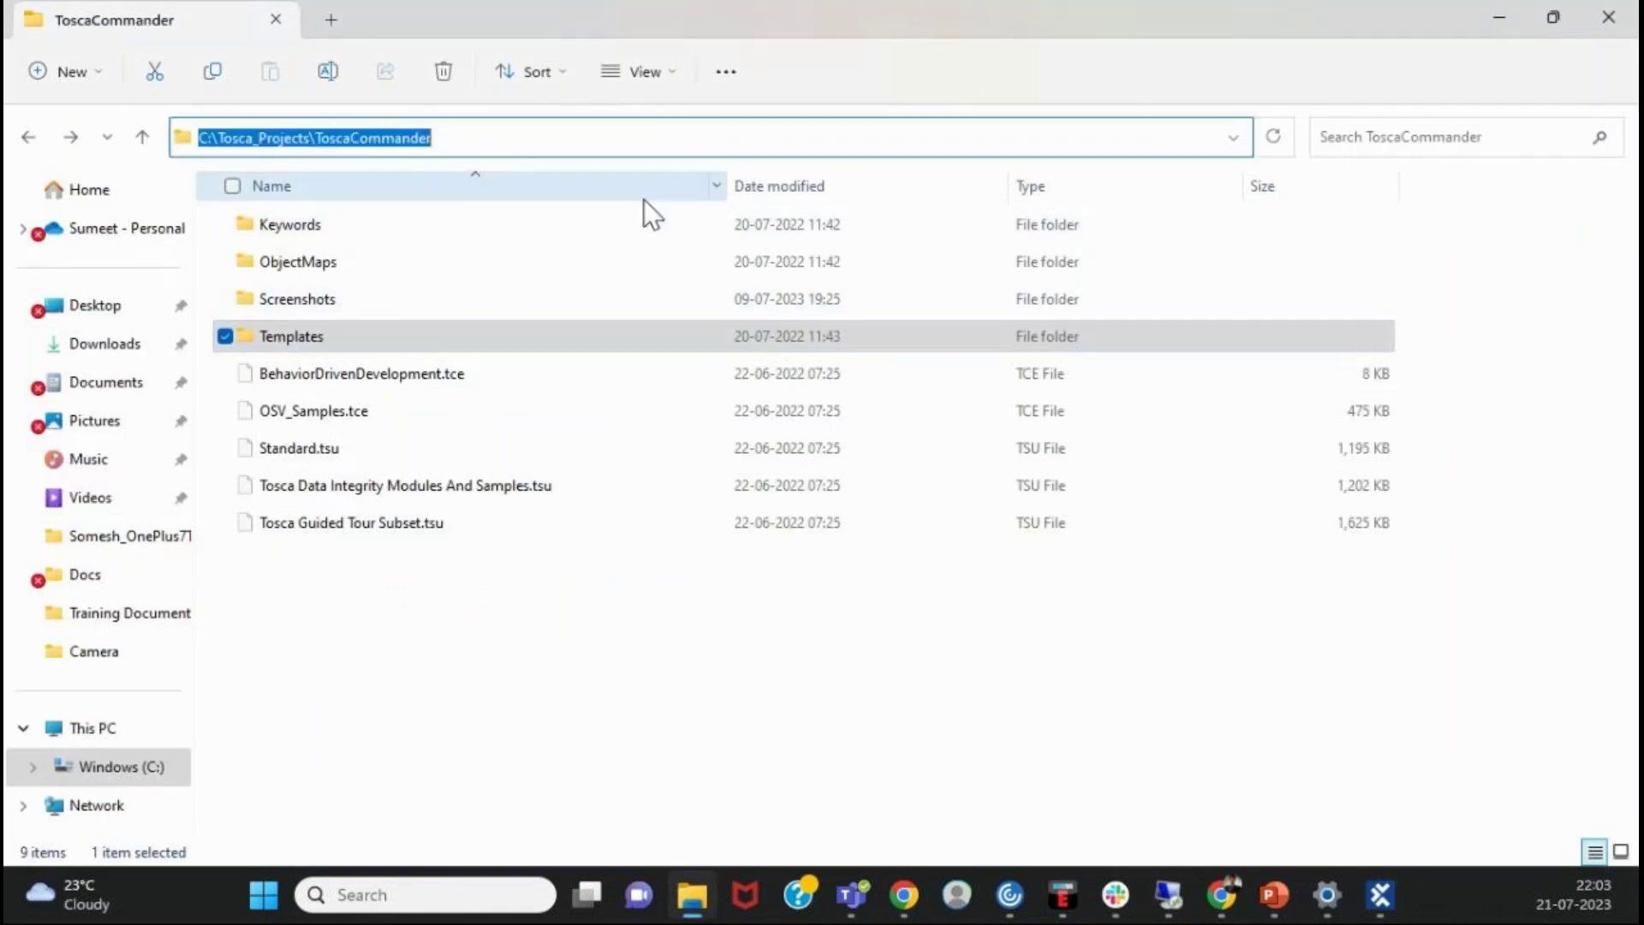
left_click(360, 451)
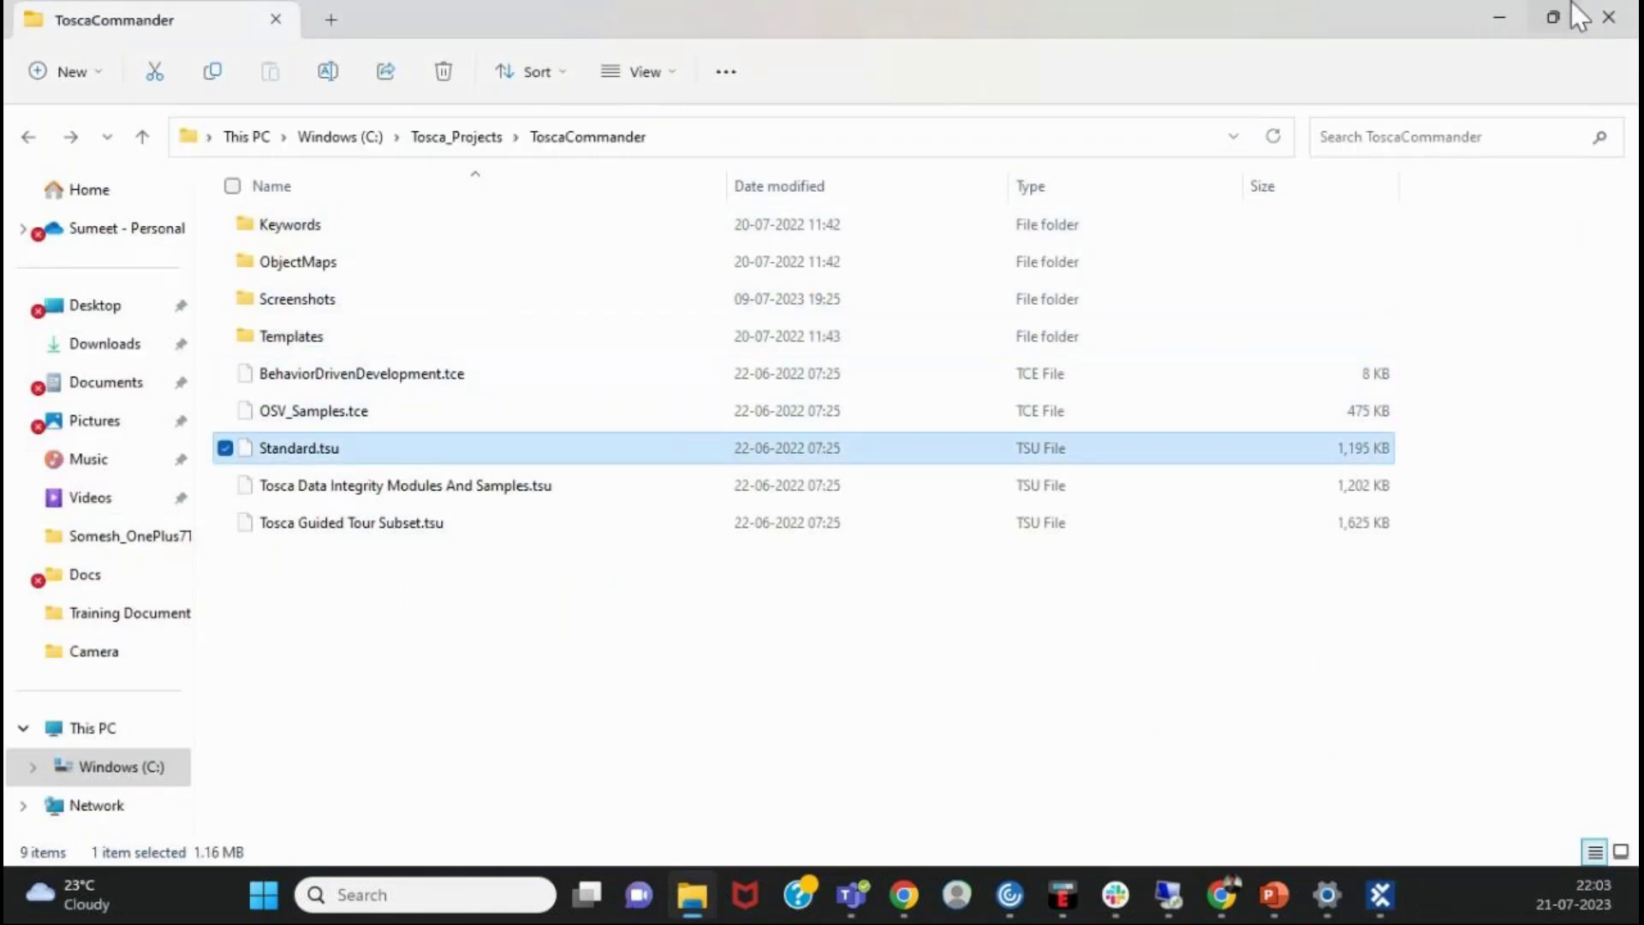
left_click(1486, 21)
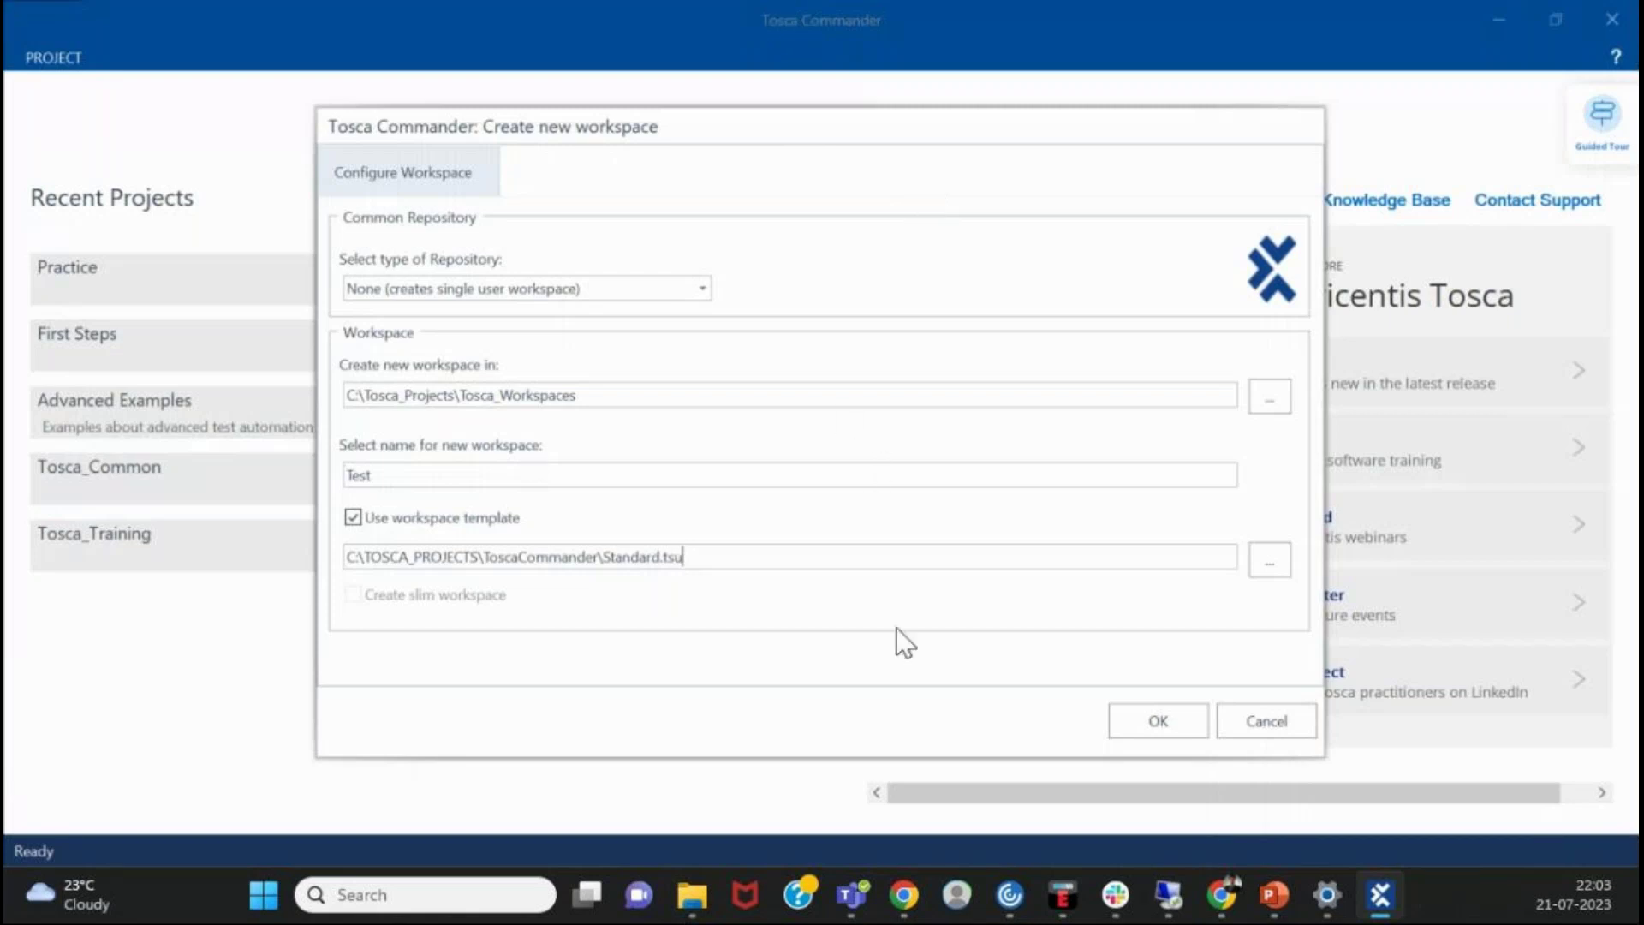
- Create the Test workspace, close the creation report, and narrow the tree beside the TestCases grid
left_click(1133, 711)
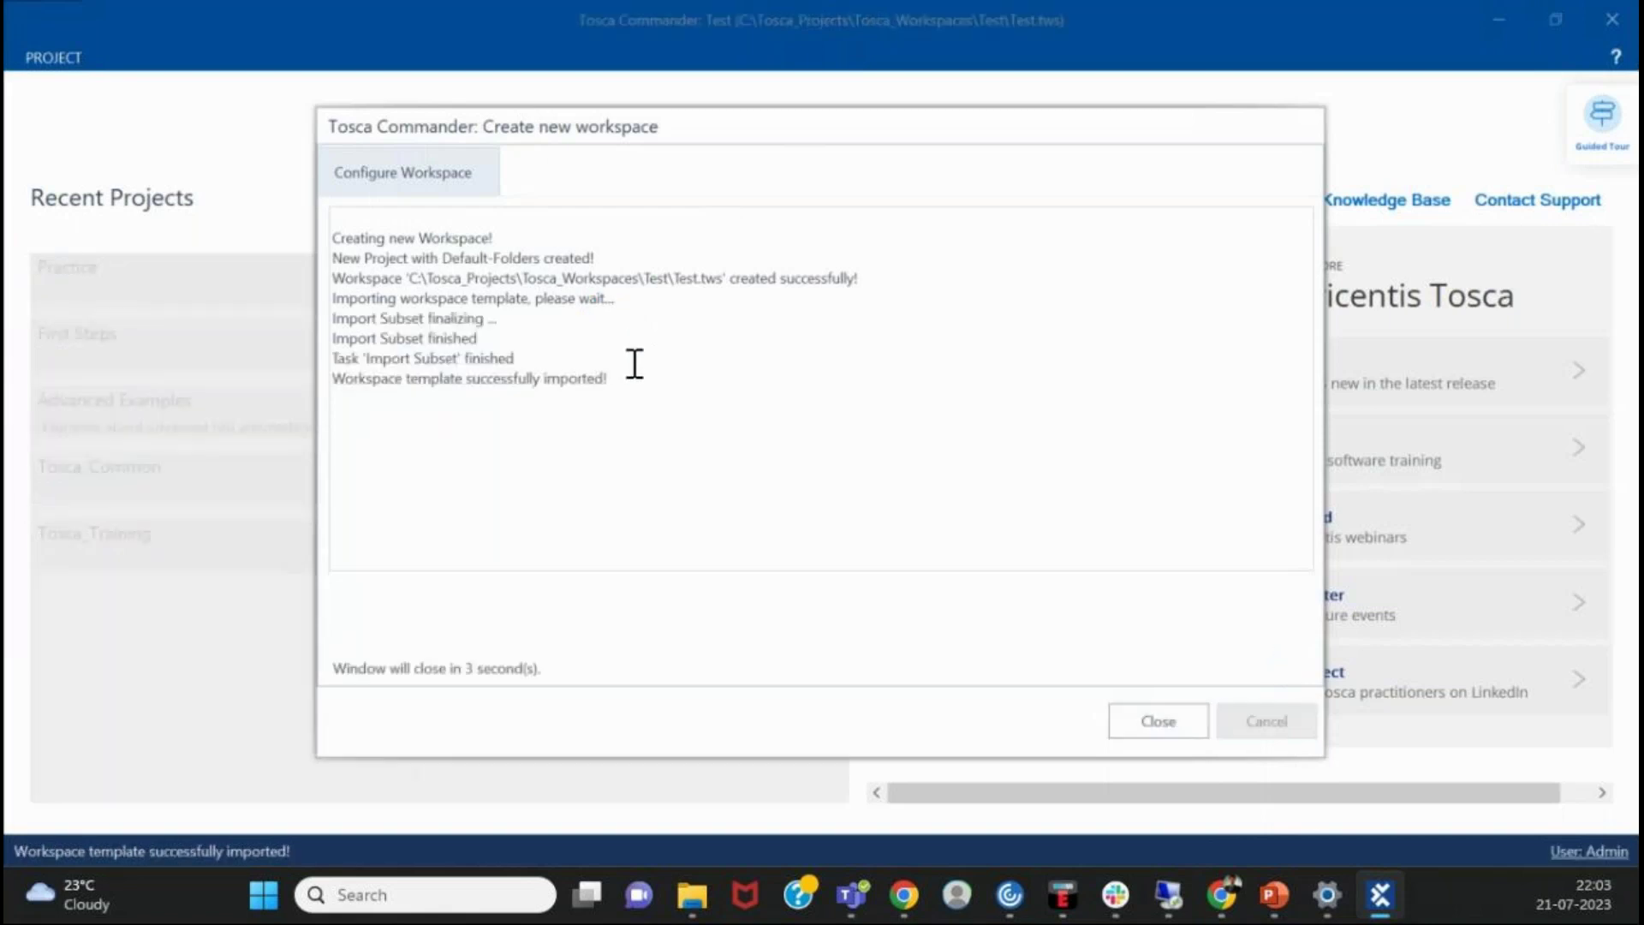
left_click(1151, 725)
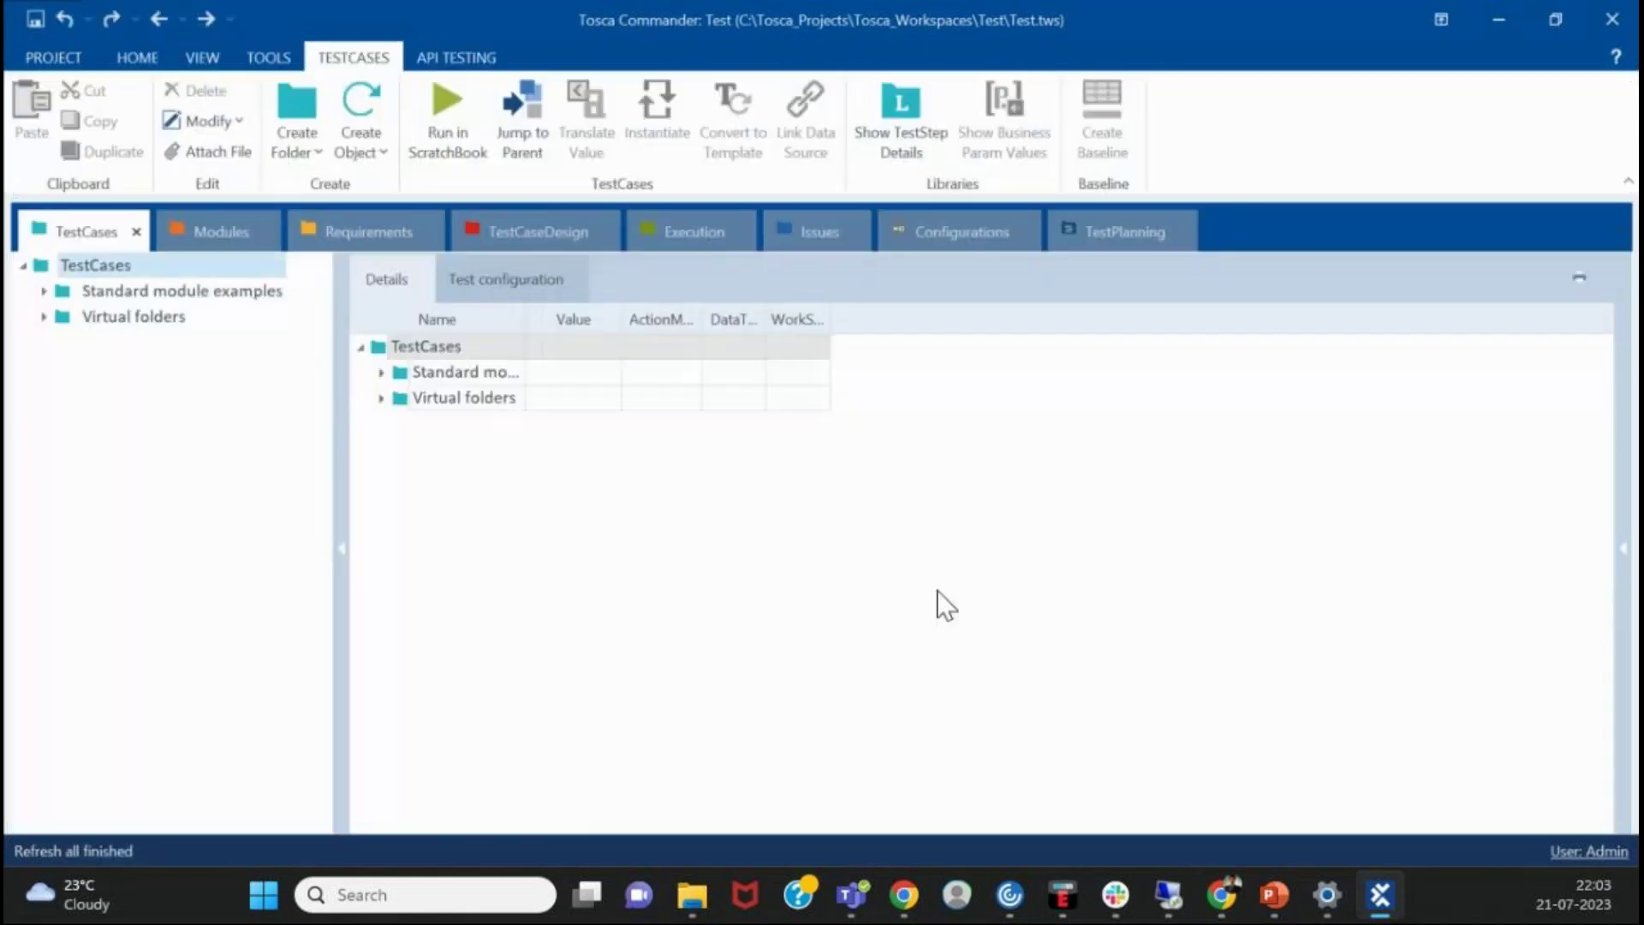
left_click(992, 379)
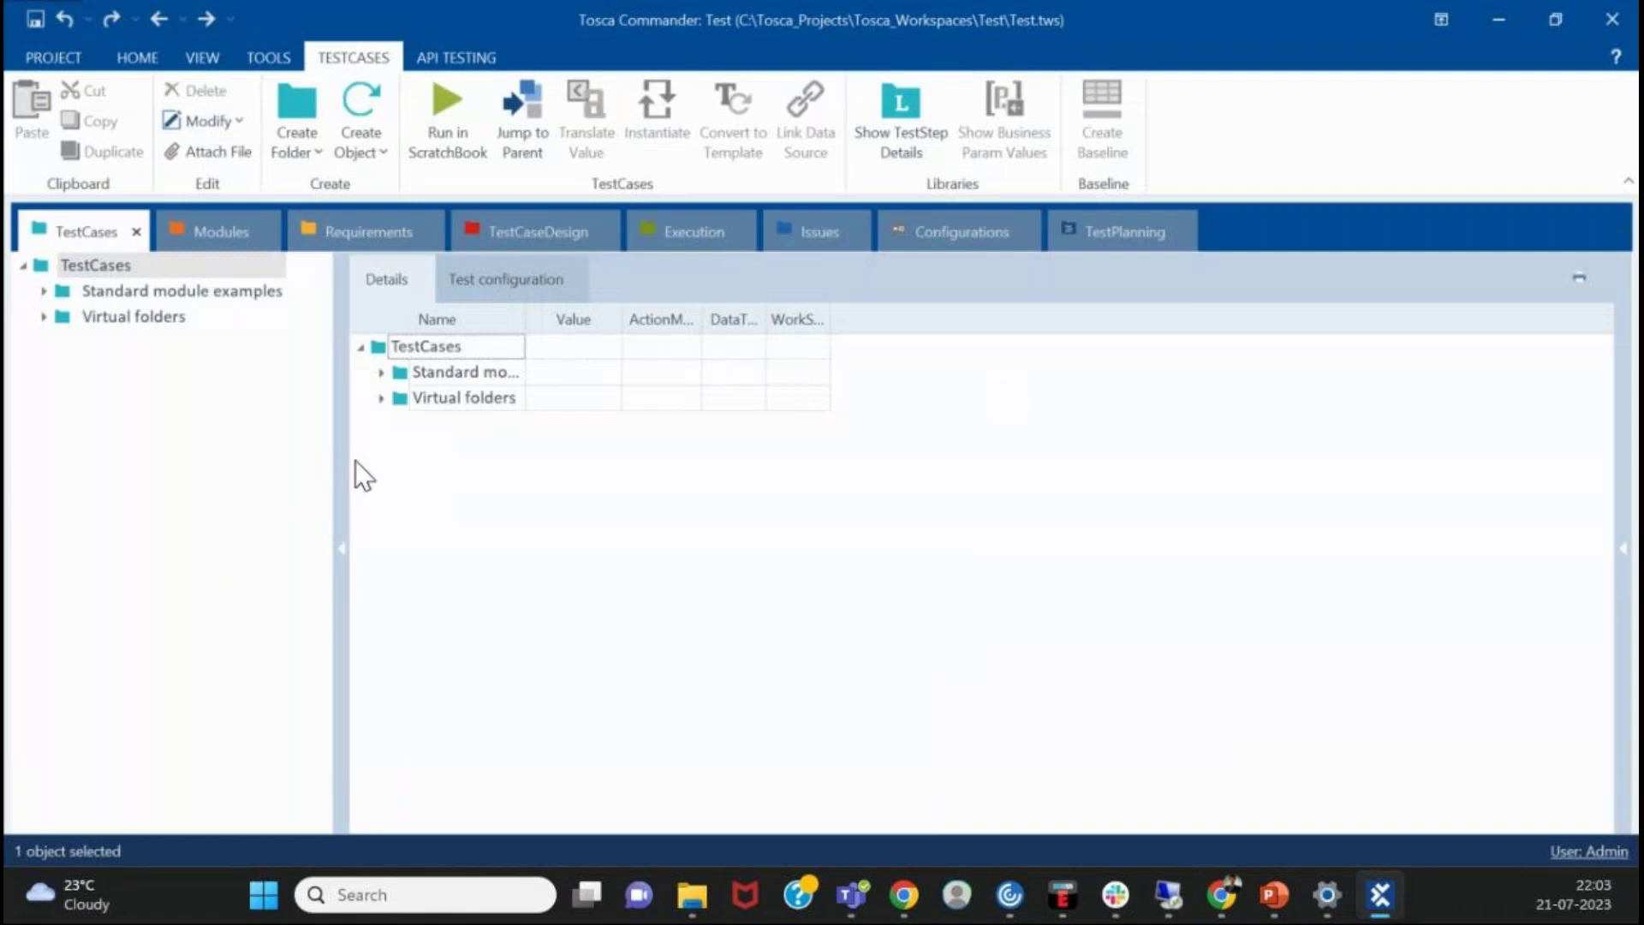
left_click_drag(337, 457, 304, 411)
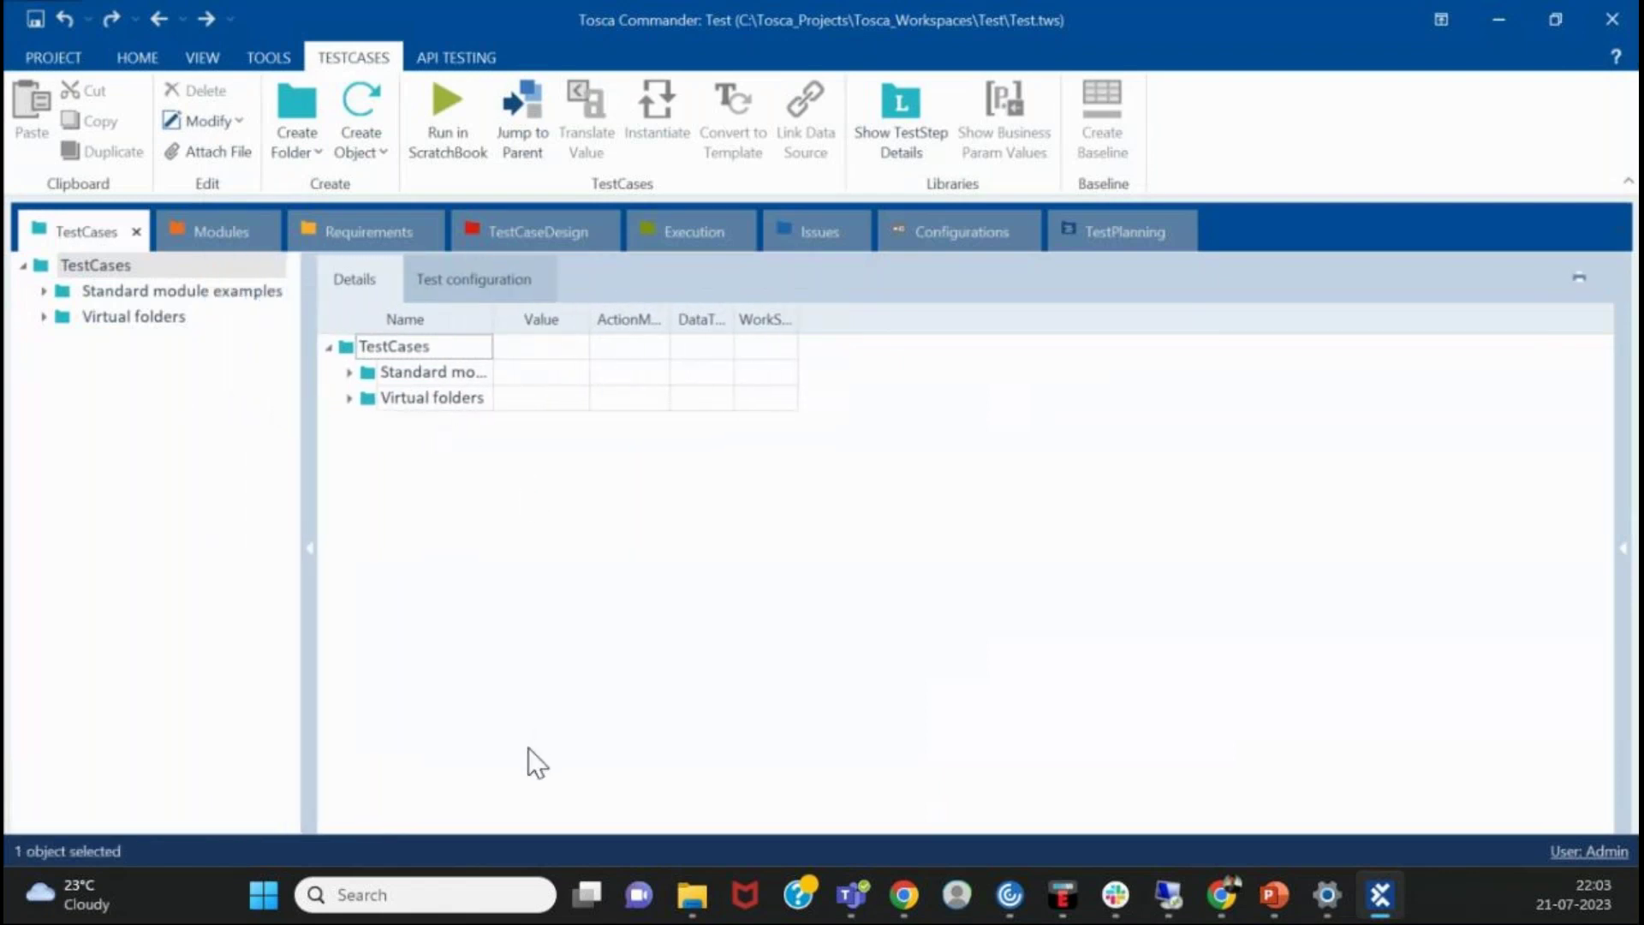
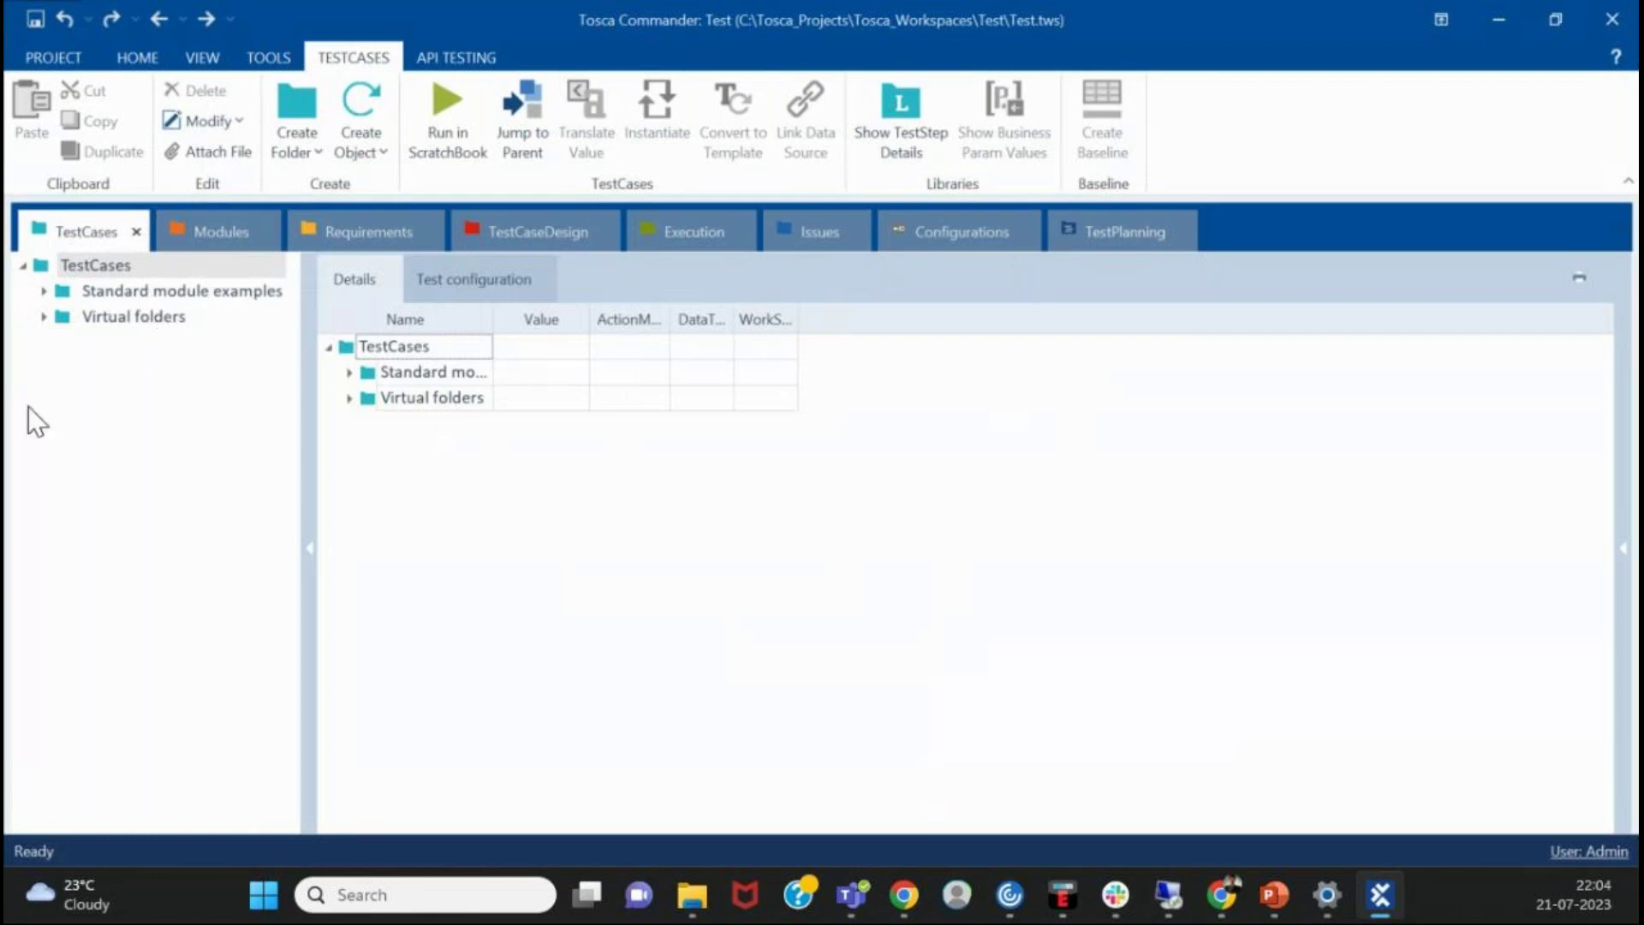
- Expand Standard module examples > TBox XEngines > JSON > Existence and widen the tree pane
left_click(43, 317)
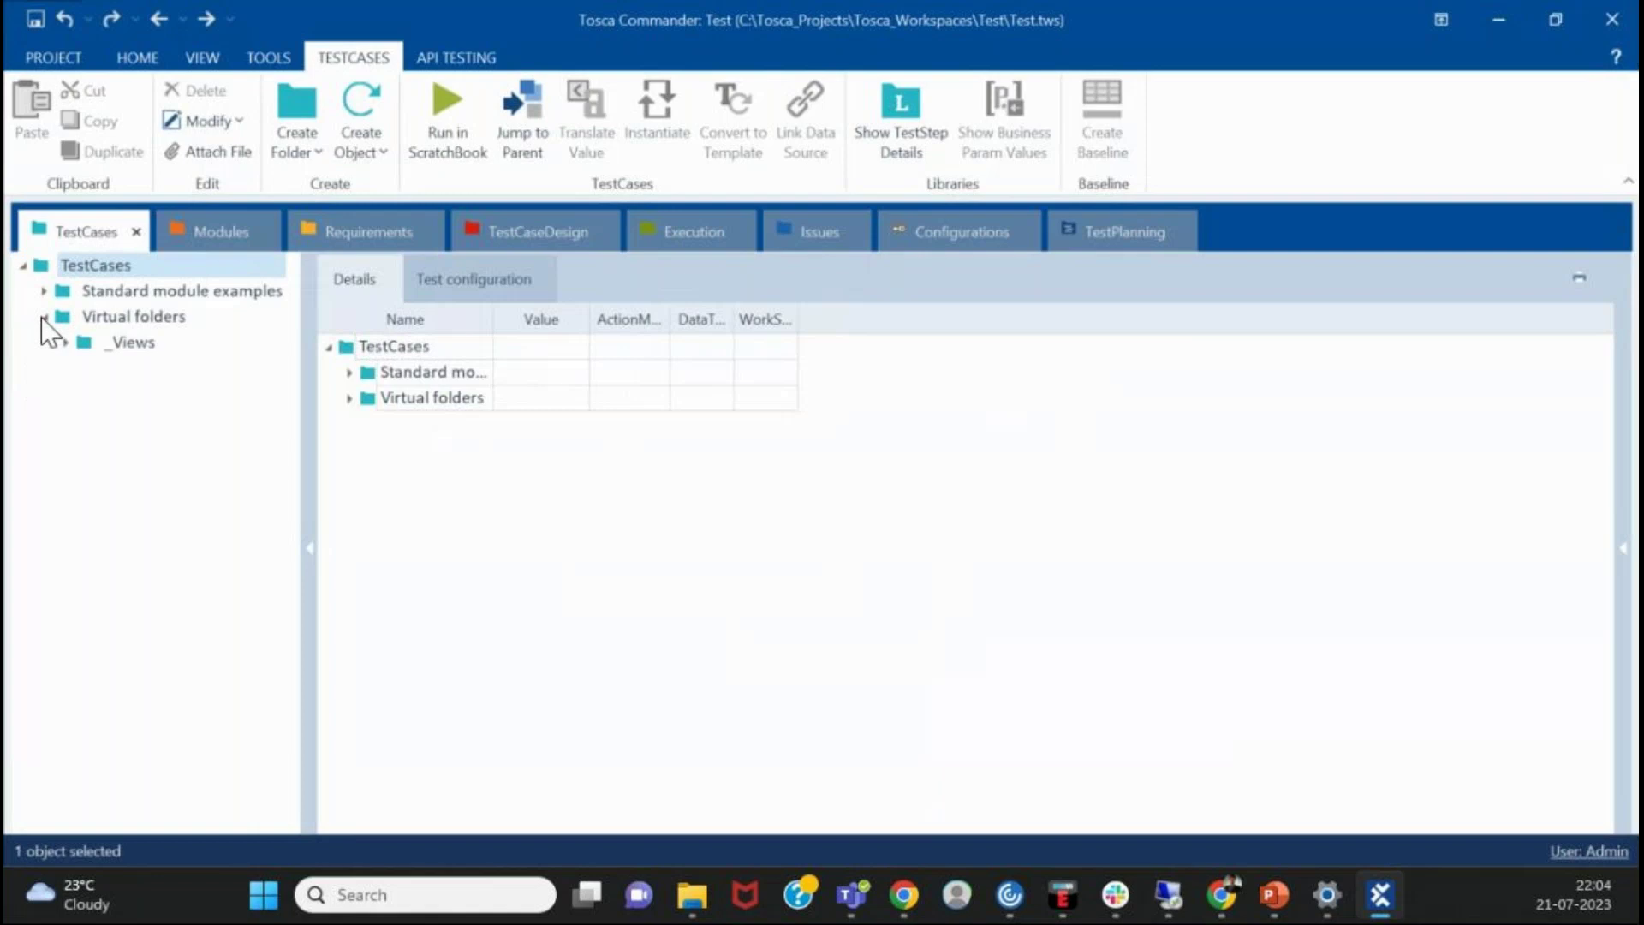
left_click(43, 291)
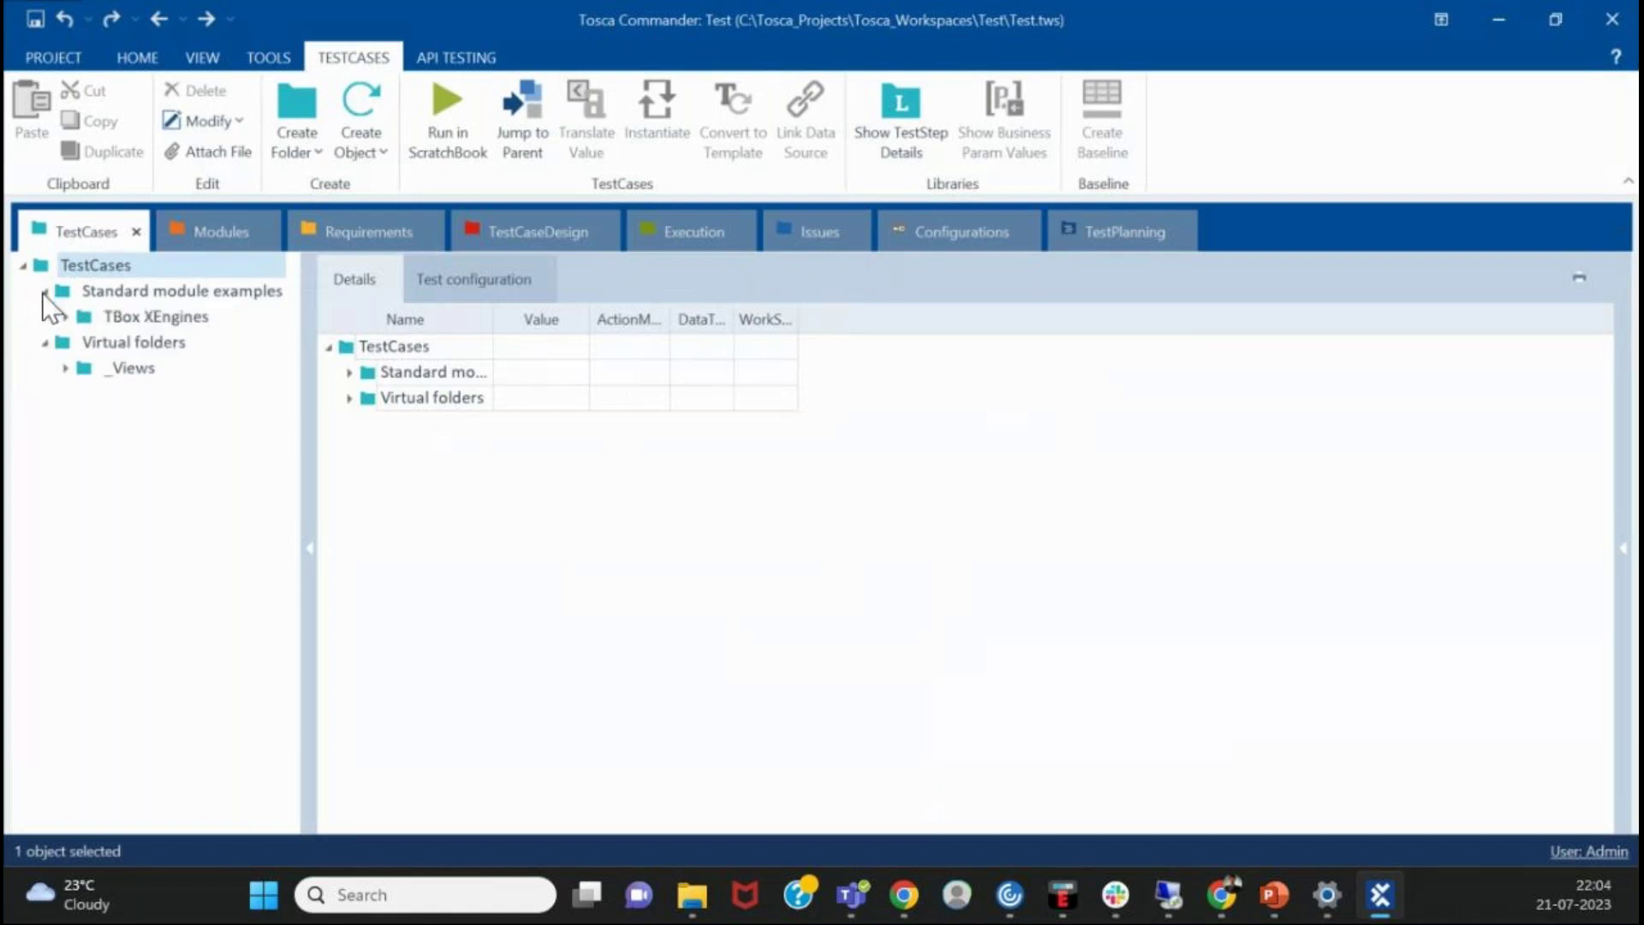
left_click(65, 316)
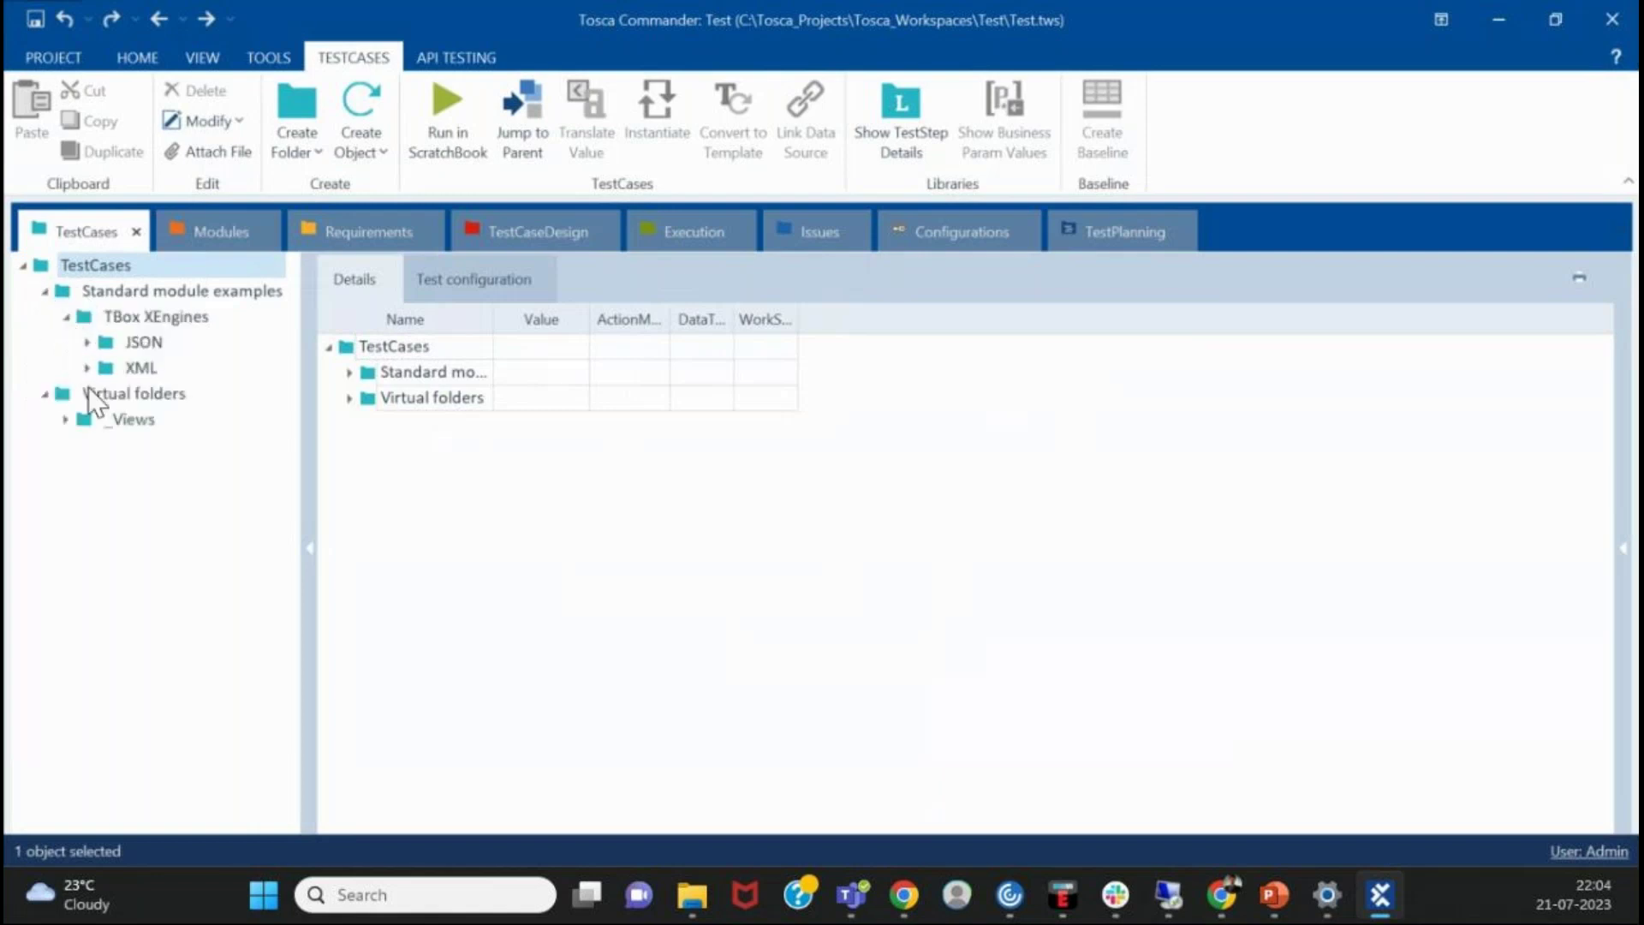
left_click(86, 368)
left_click(87, 342)
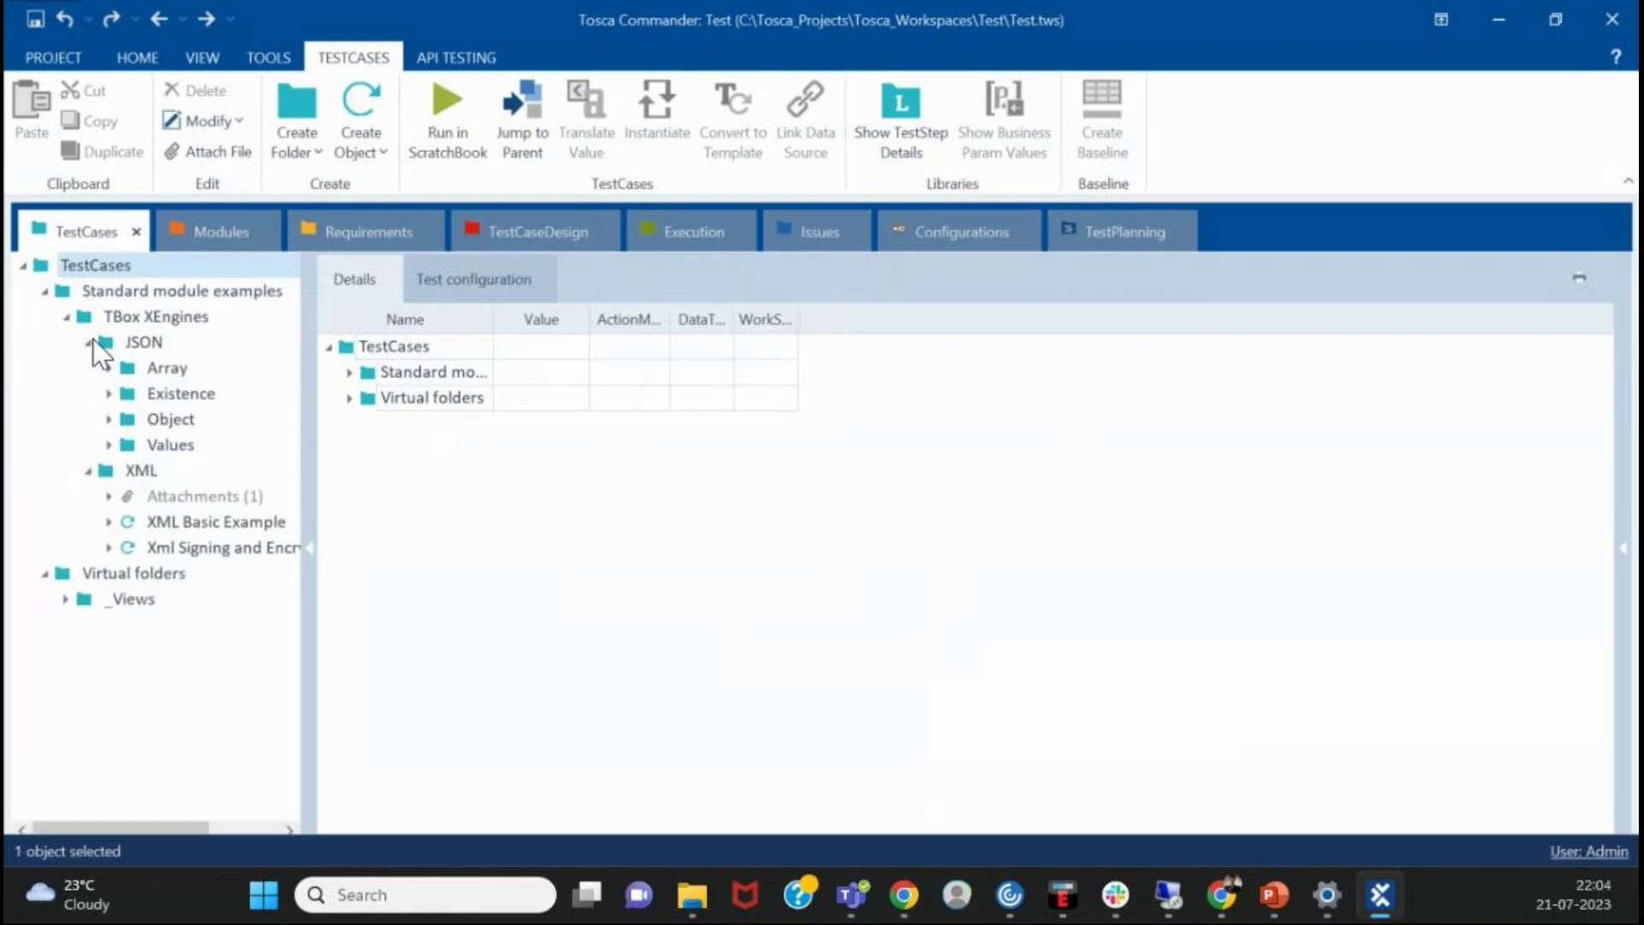
left_click(108, 393)
left_click(180, 393)
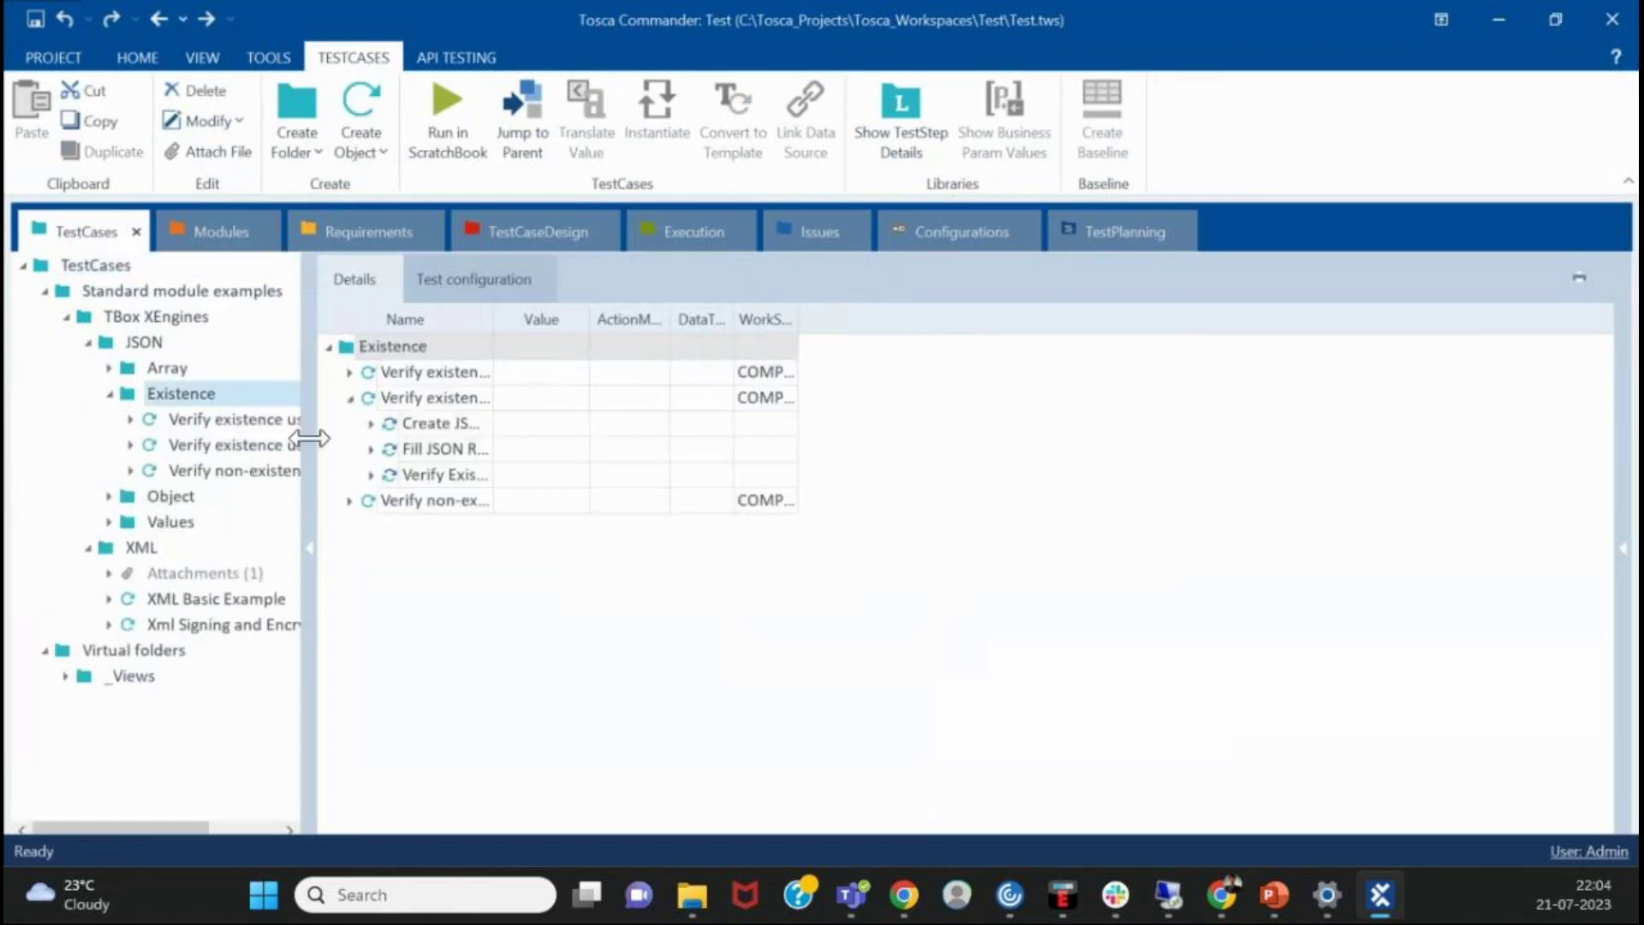
left_click_drag(309, 437, 467, 437)
- Expand the Verify existence and Verify non-existence test cases to inspect their steps, then select Verify existence using Exists
left_click(130, 446)
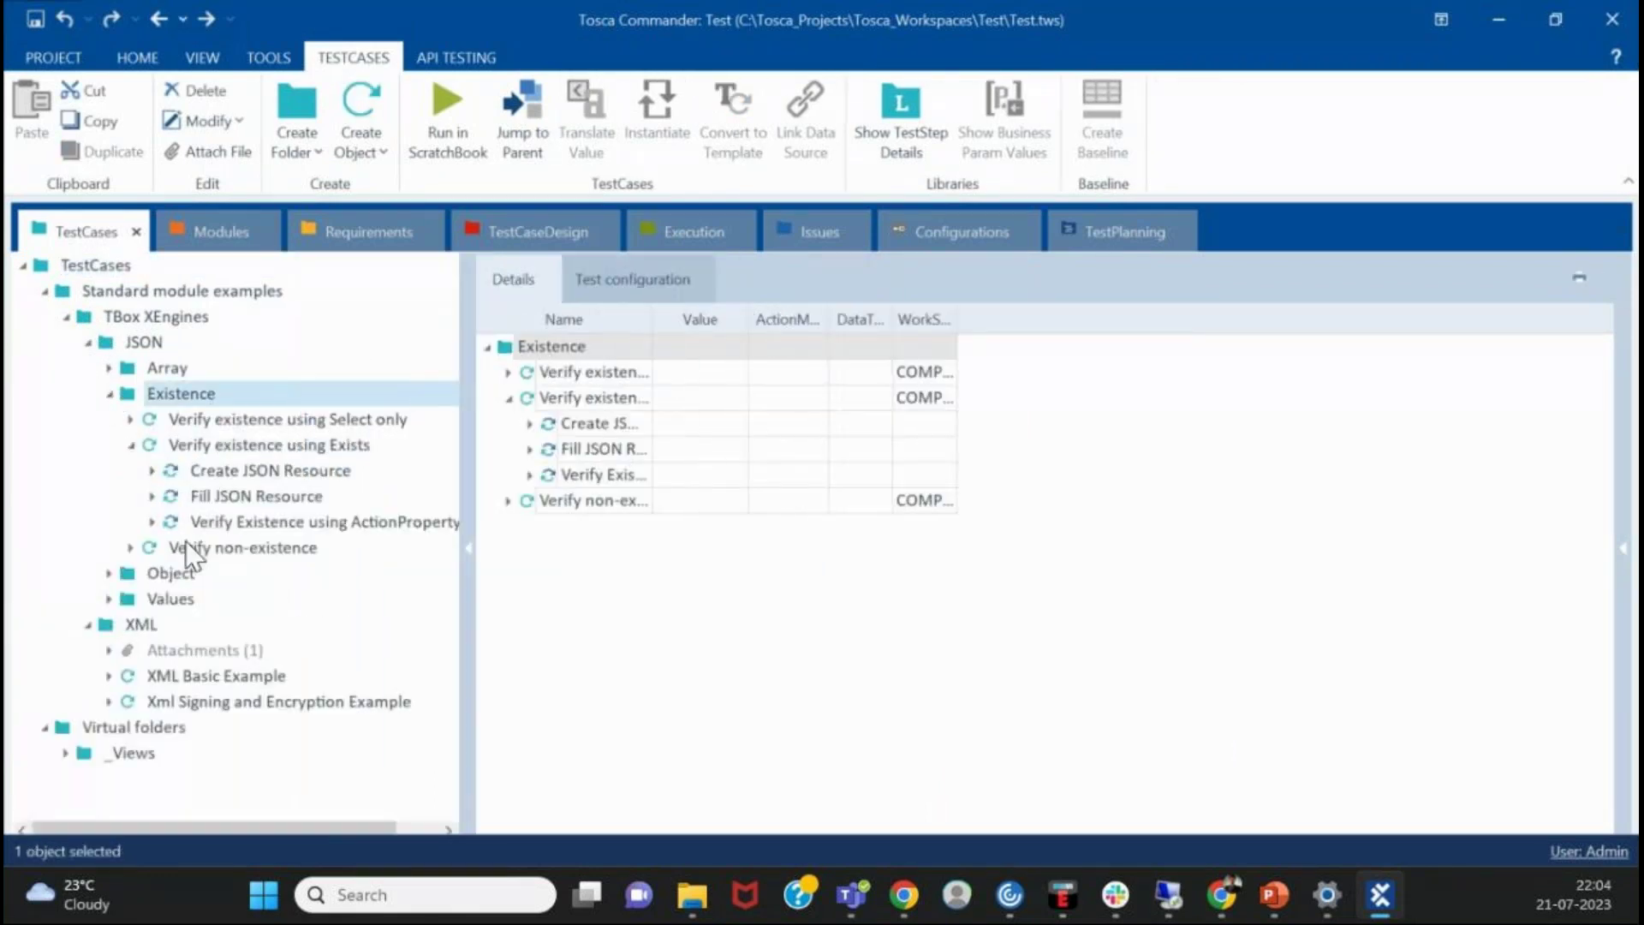
left_click(131, 548)
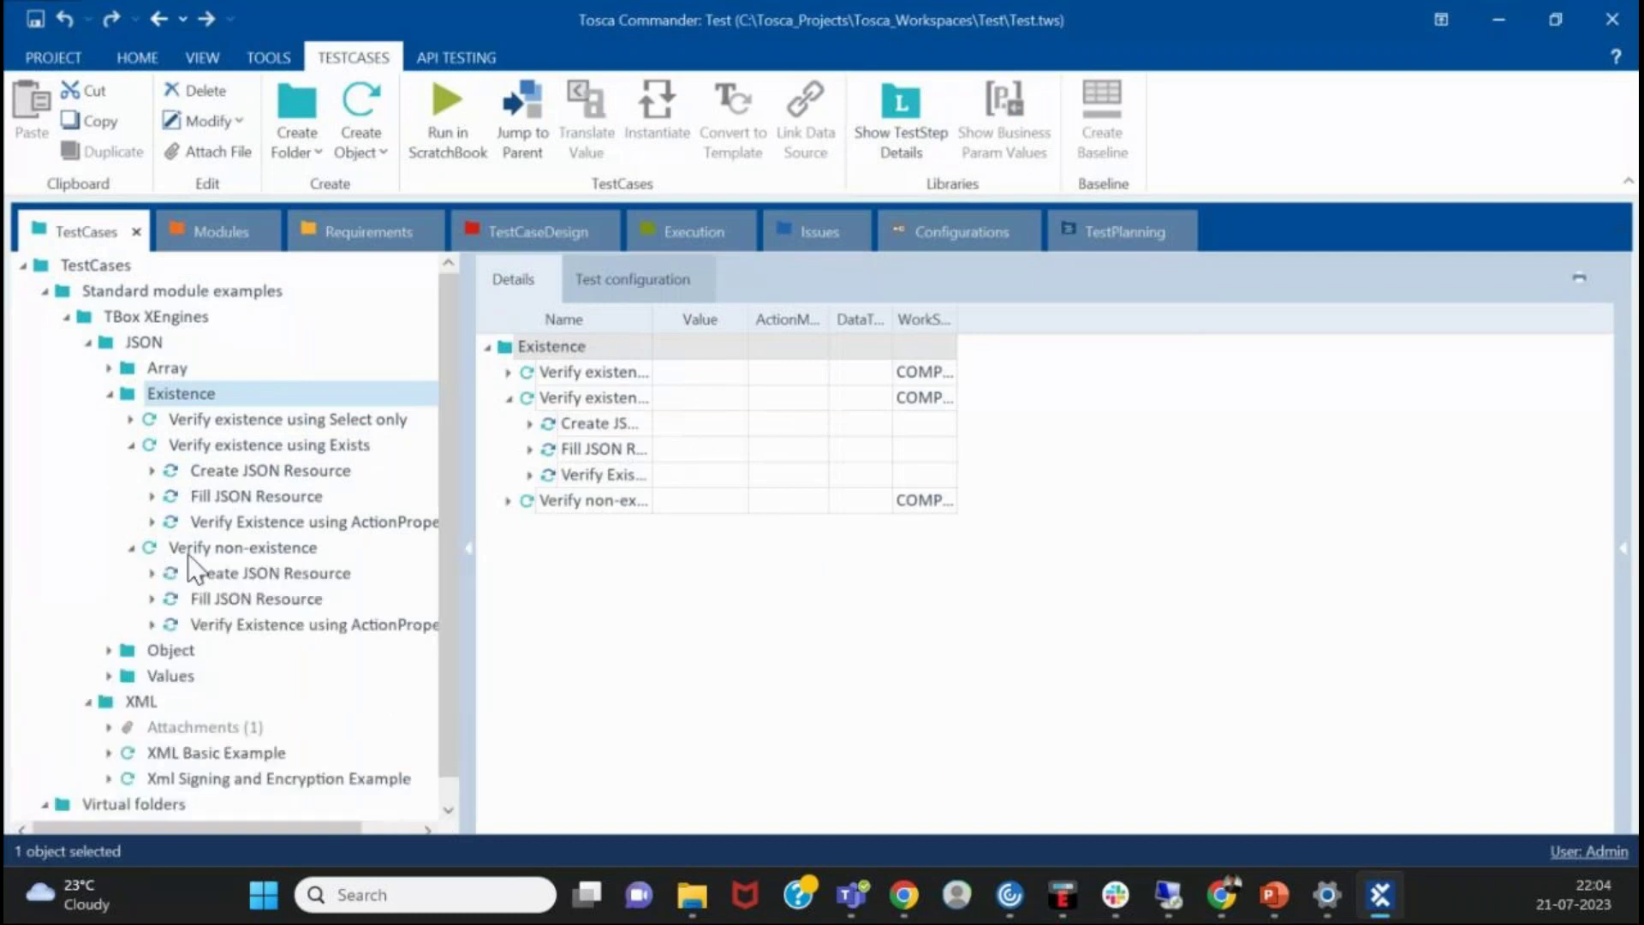
left_click(153, 600)
left_click(172, 651)
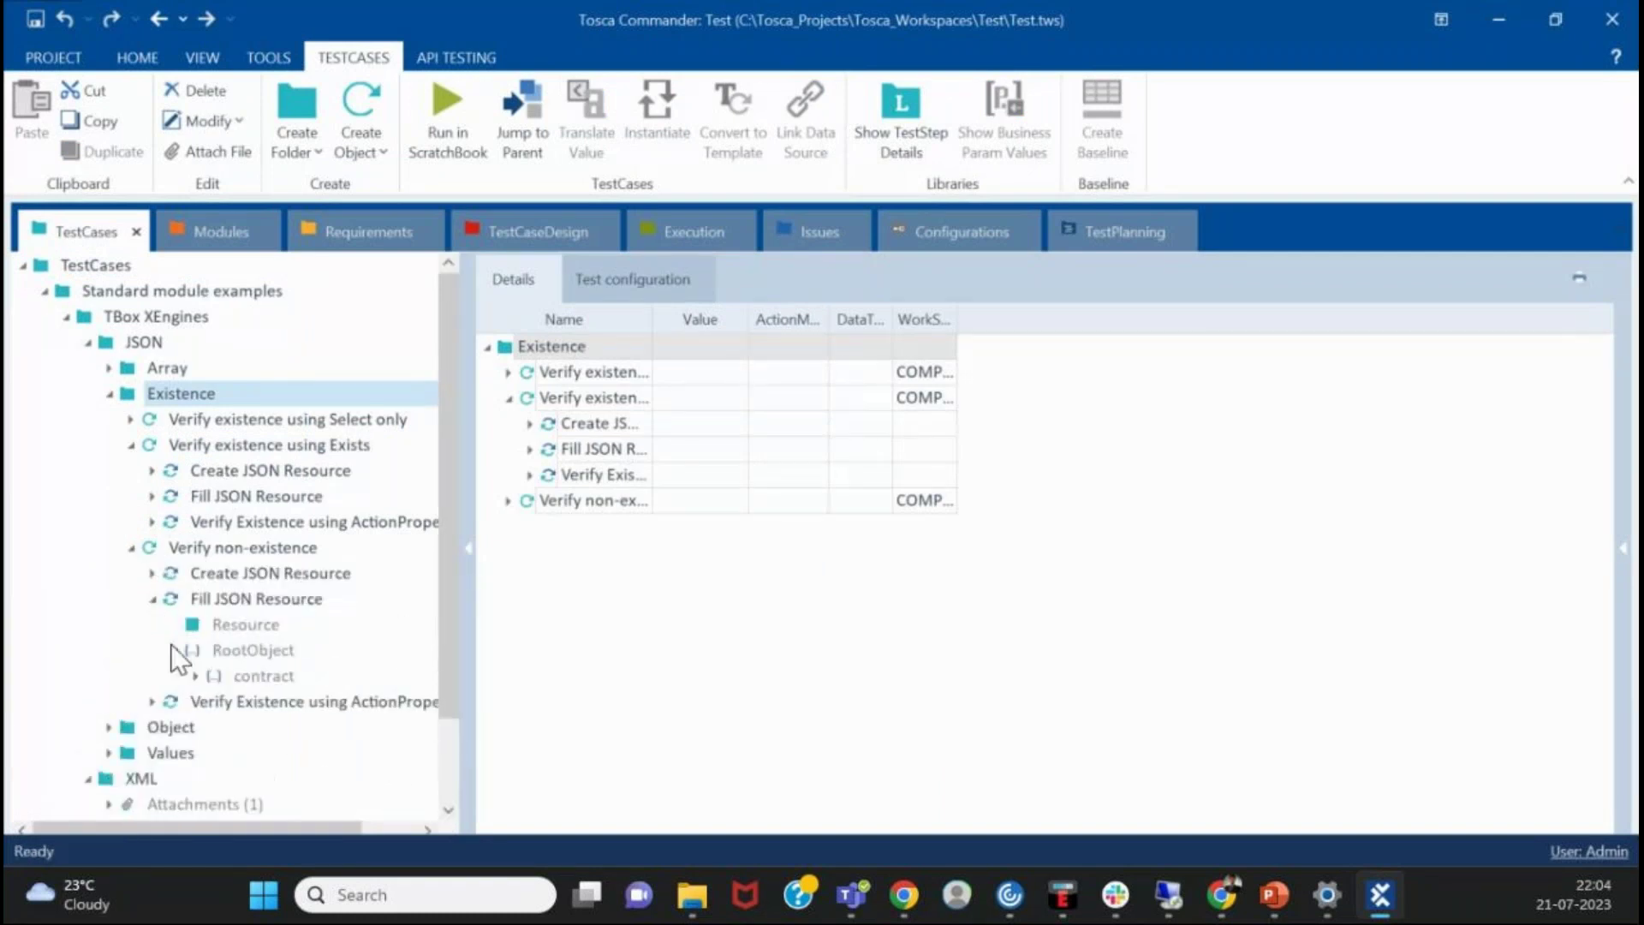
left_click(153, 600)
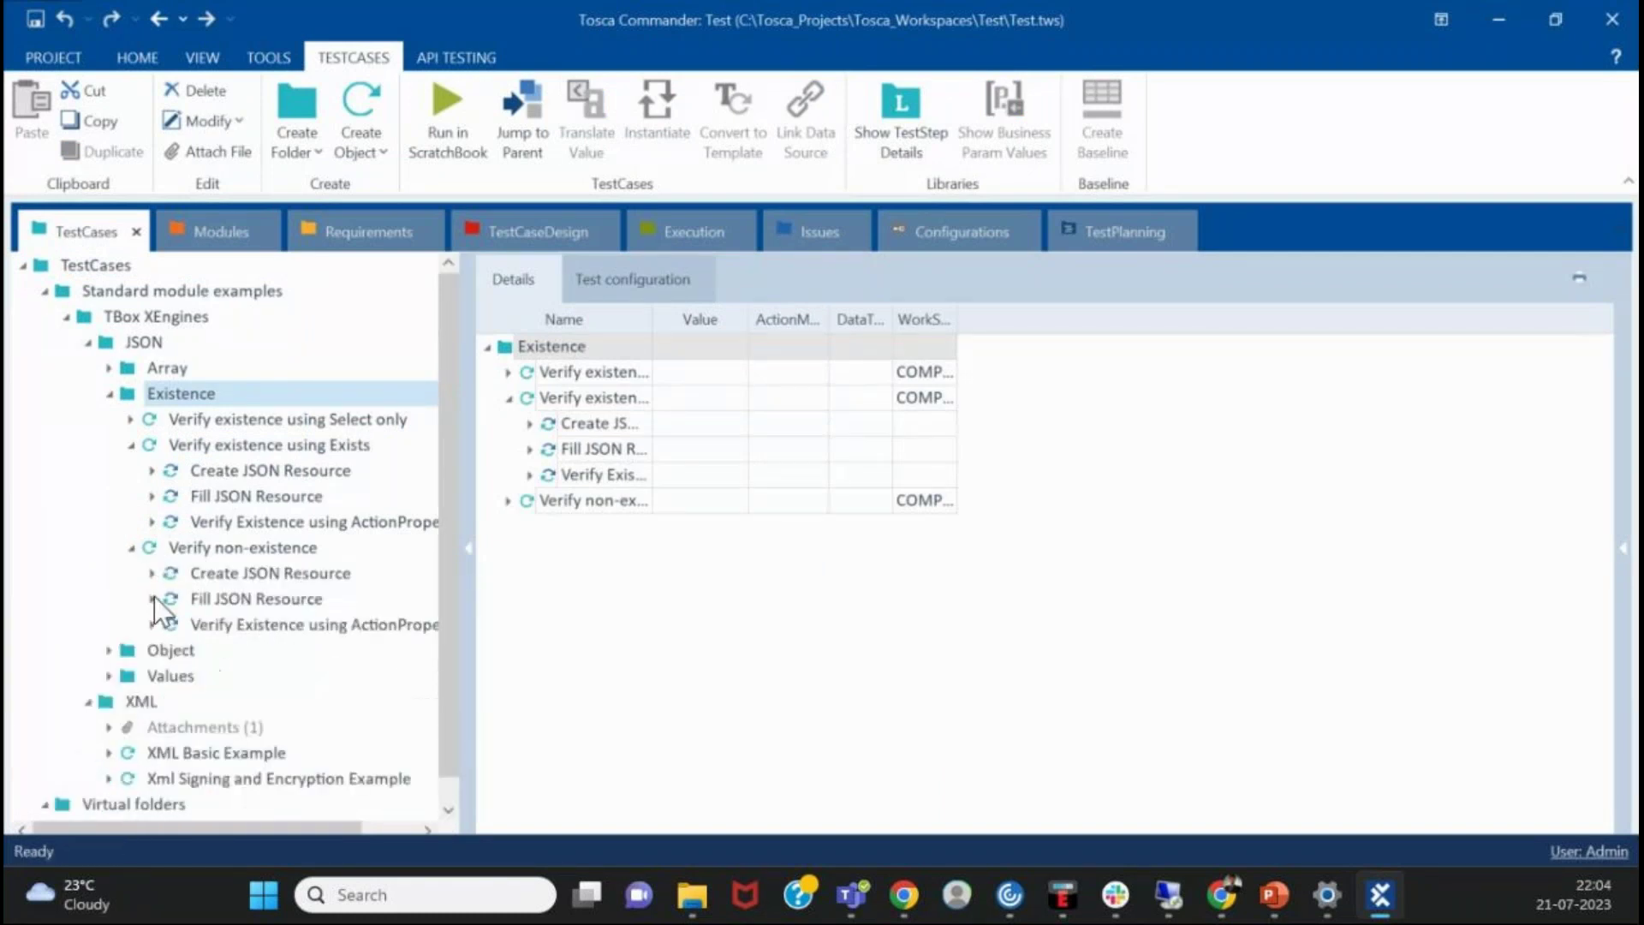
left_click(130, 445)
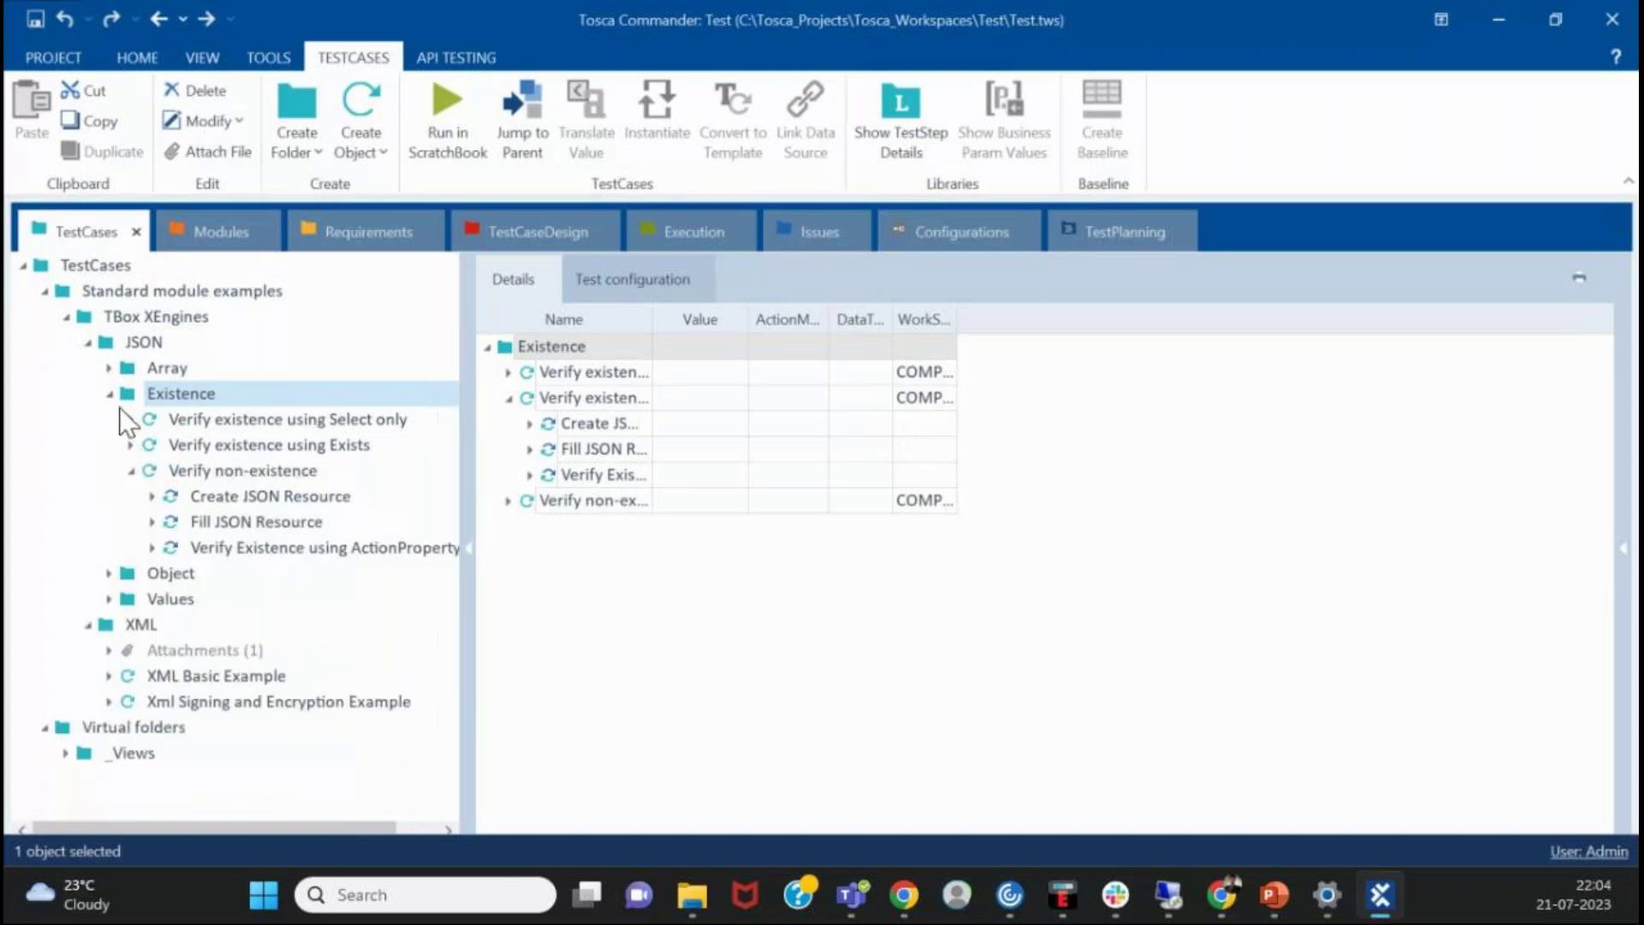
left_click(234, 444)
- Inspect the Verify non-existence steps, expanding RootObject > contract > person in the ActionProperty step
left_click(248, 468)
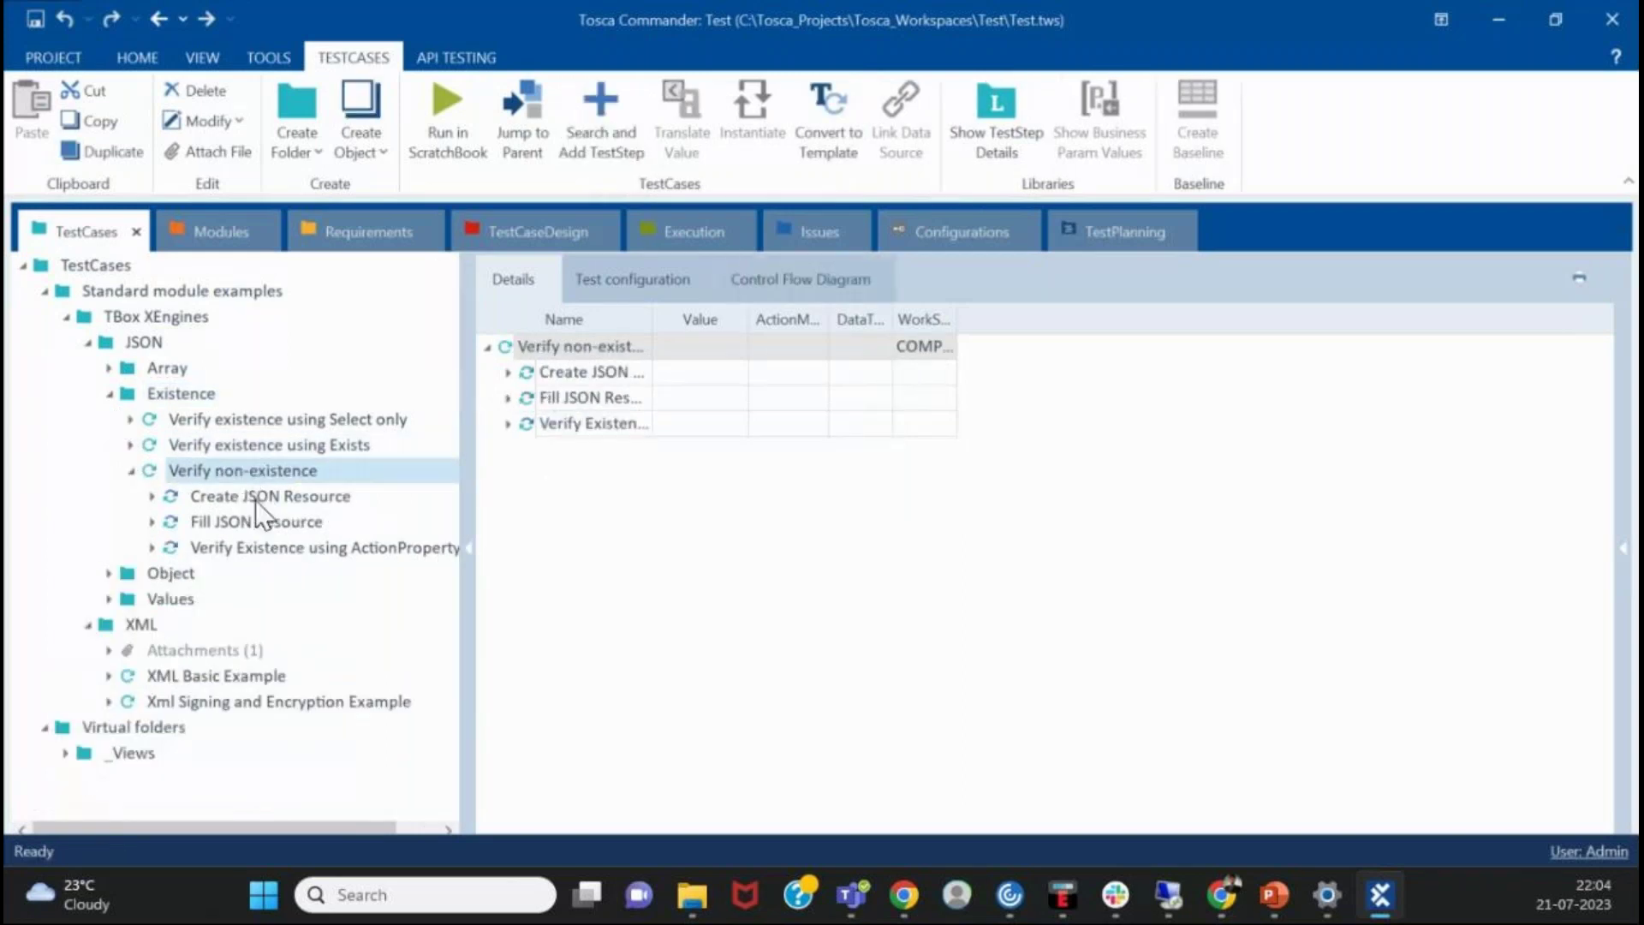
left_click(256, 498)
left_click(336, 545)
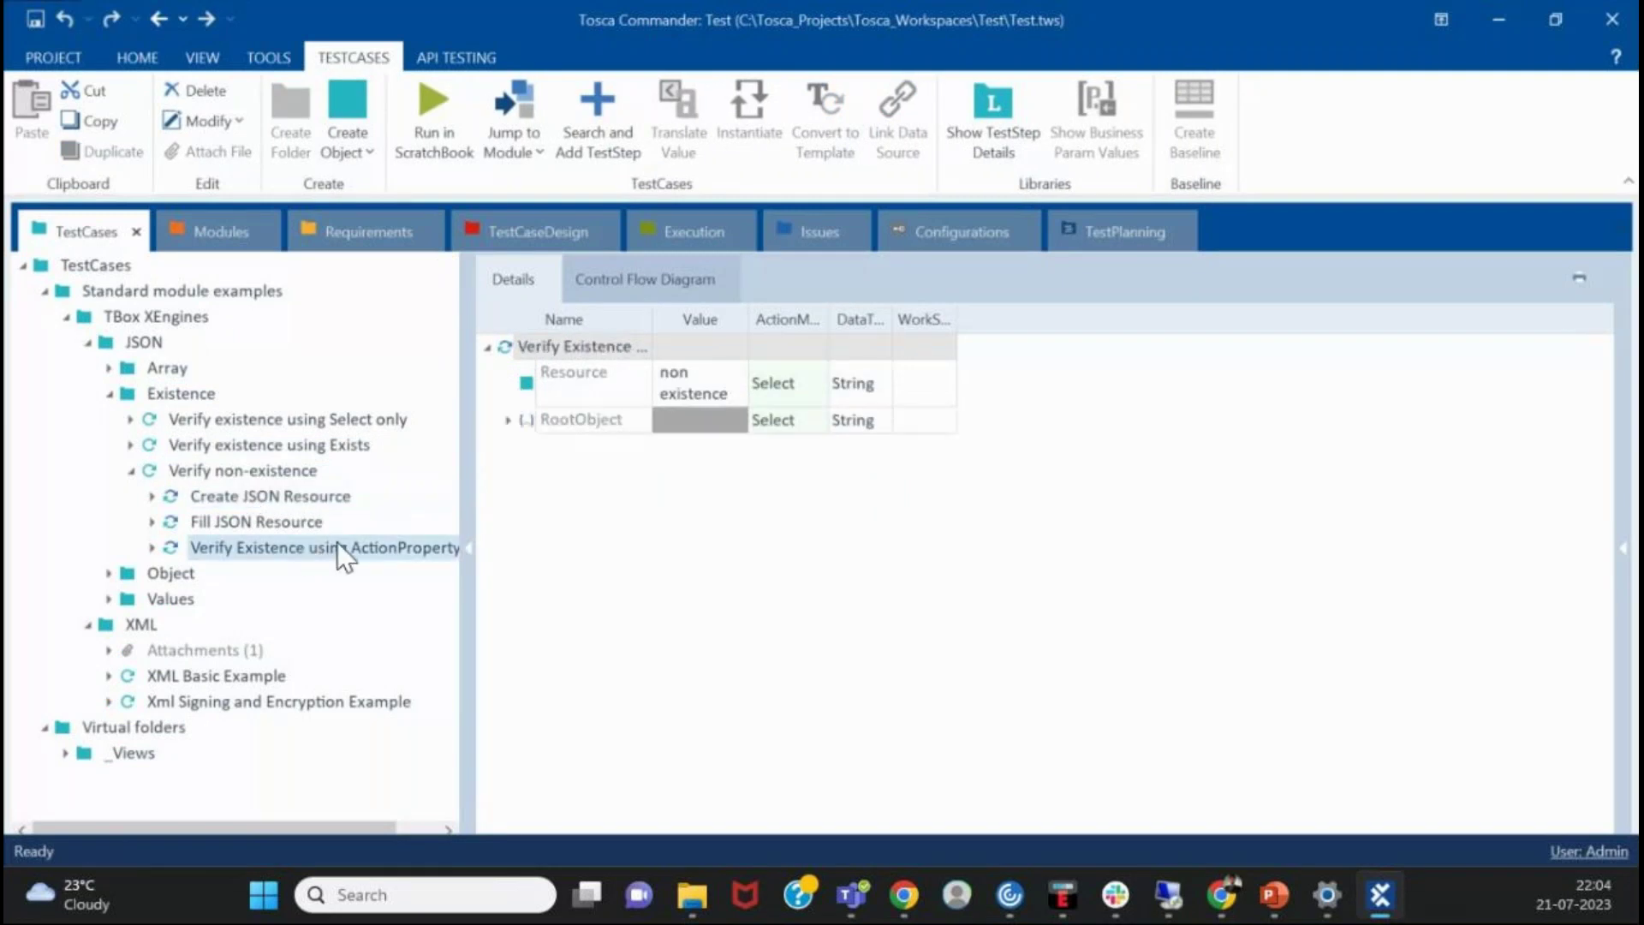
left_click(152, 548)
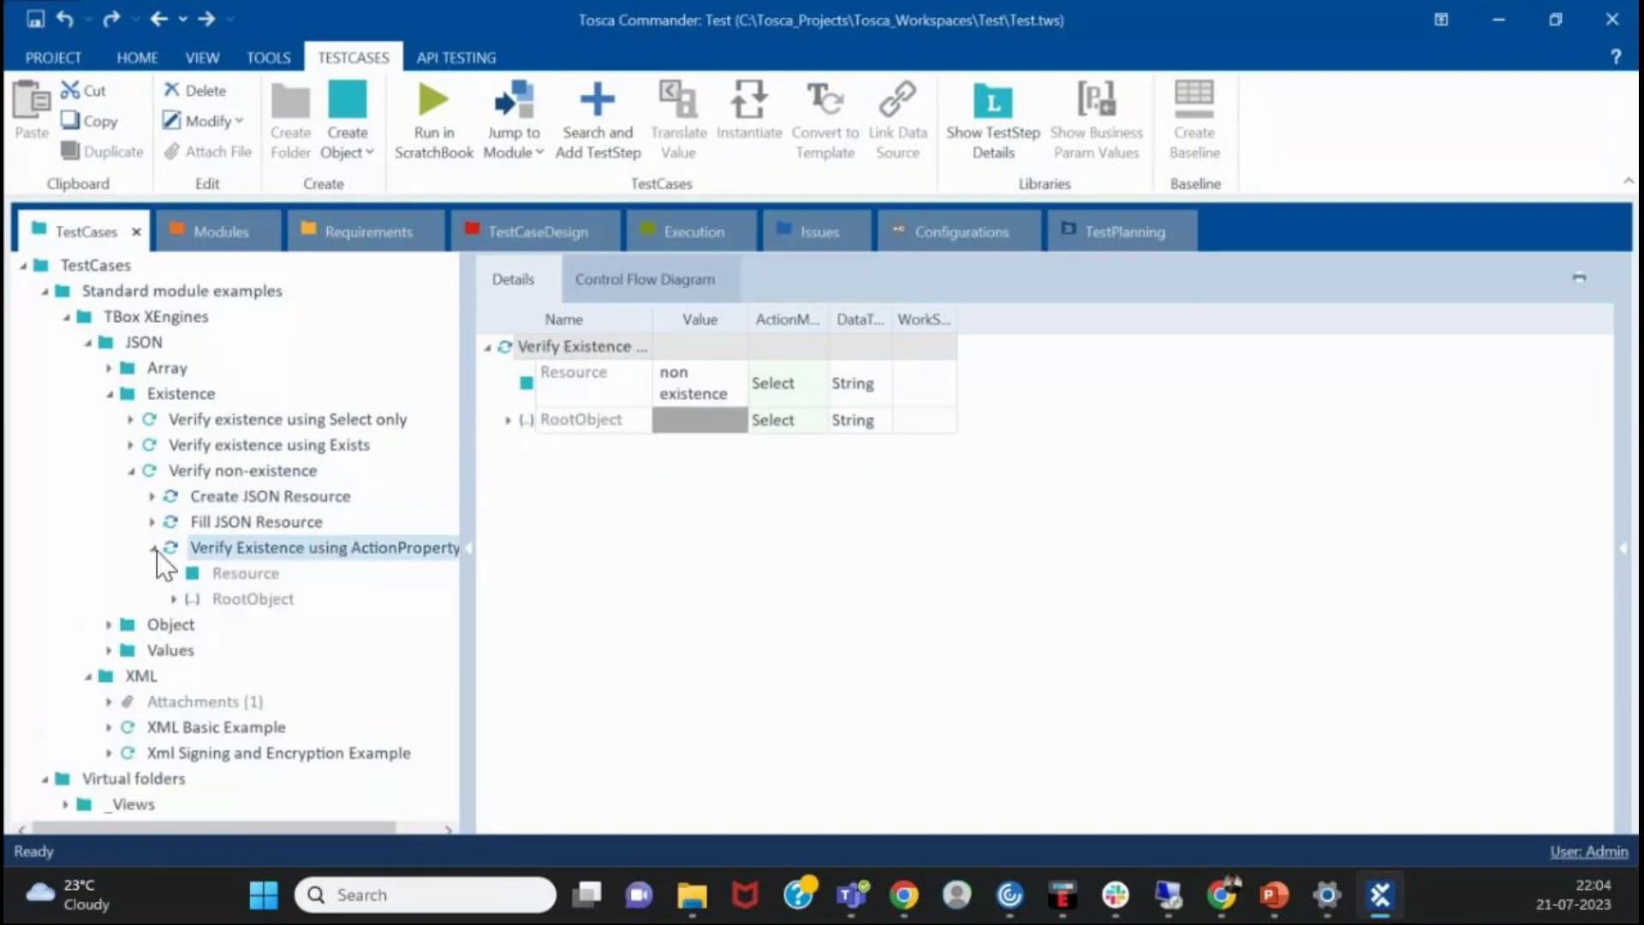
left_click(215, 600)
left_click(506, 388)
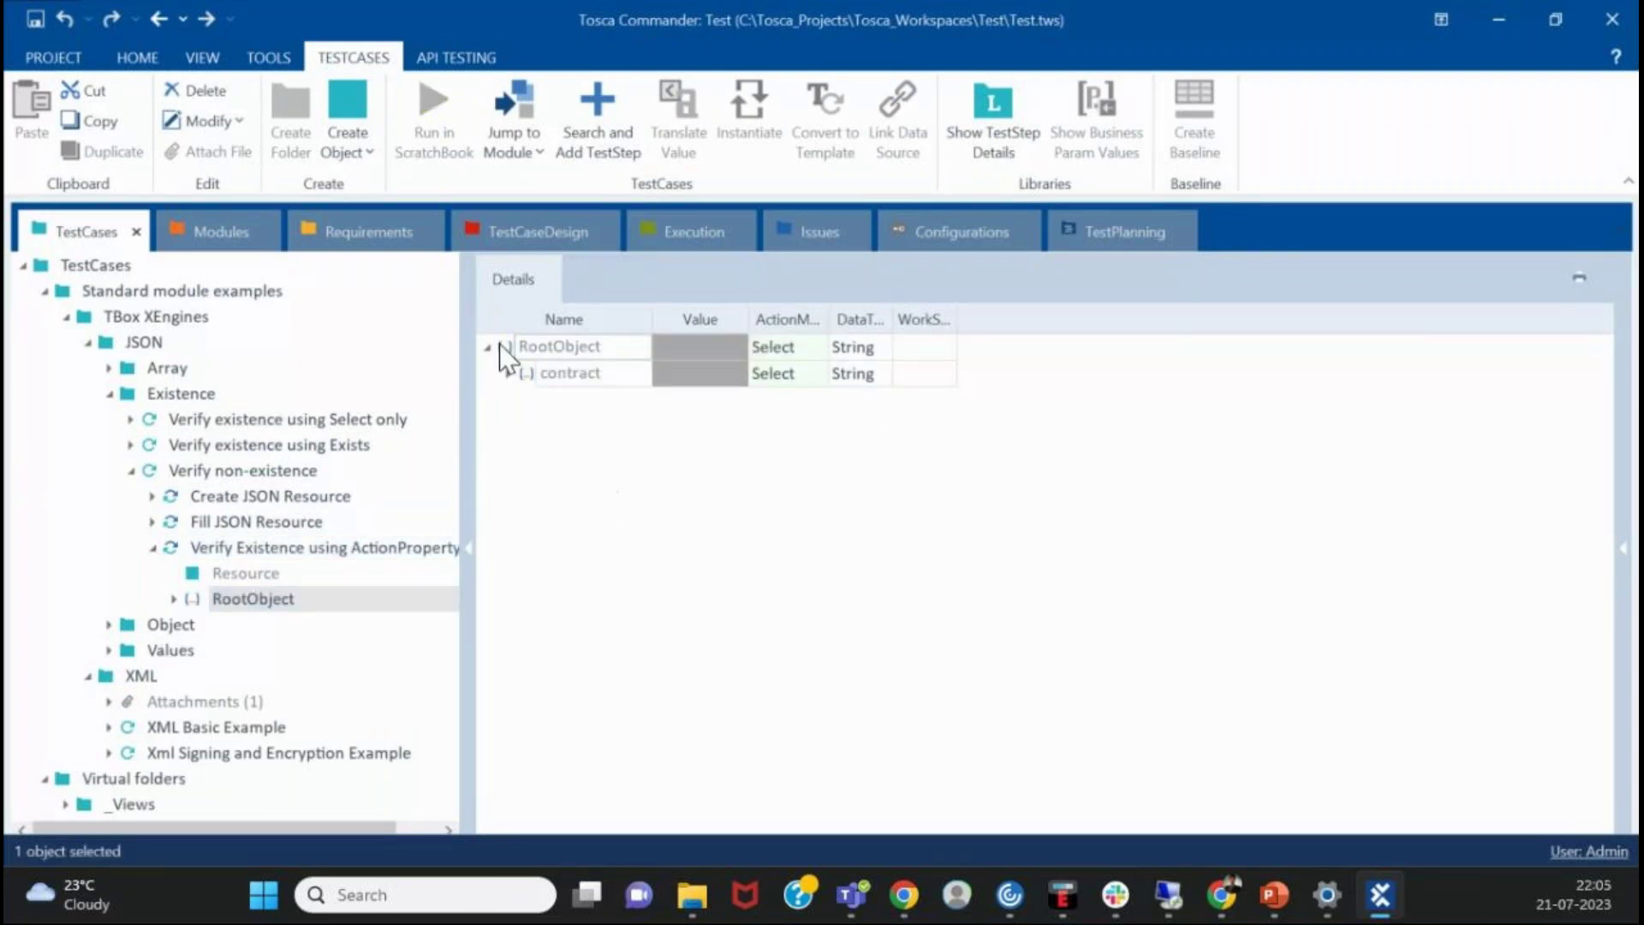
left_click(508, 374)
left_click(527, 401)
- Check the Create JSON Resource step: Resource value 'non existence' with action mode Select
left_click(226, 501)
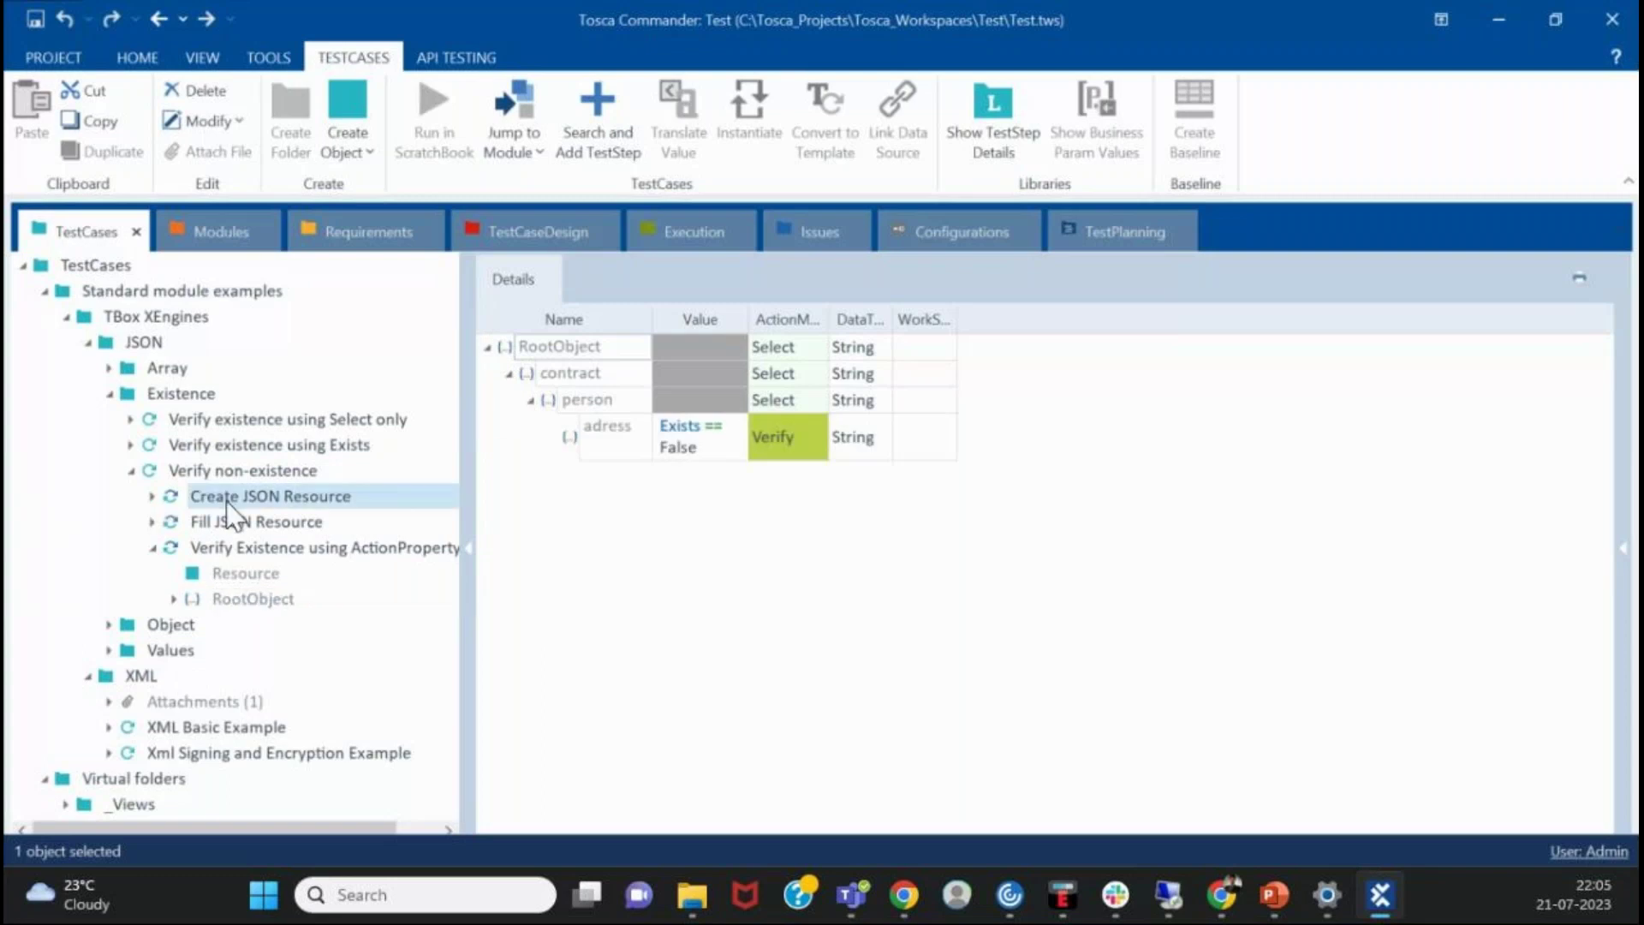
left_click(711, 387)
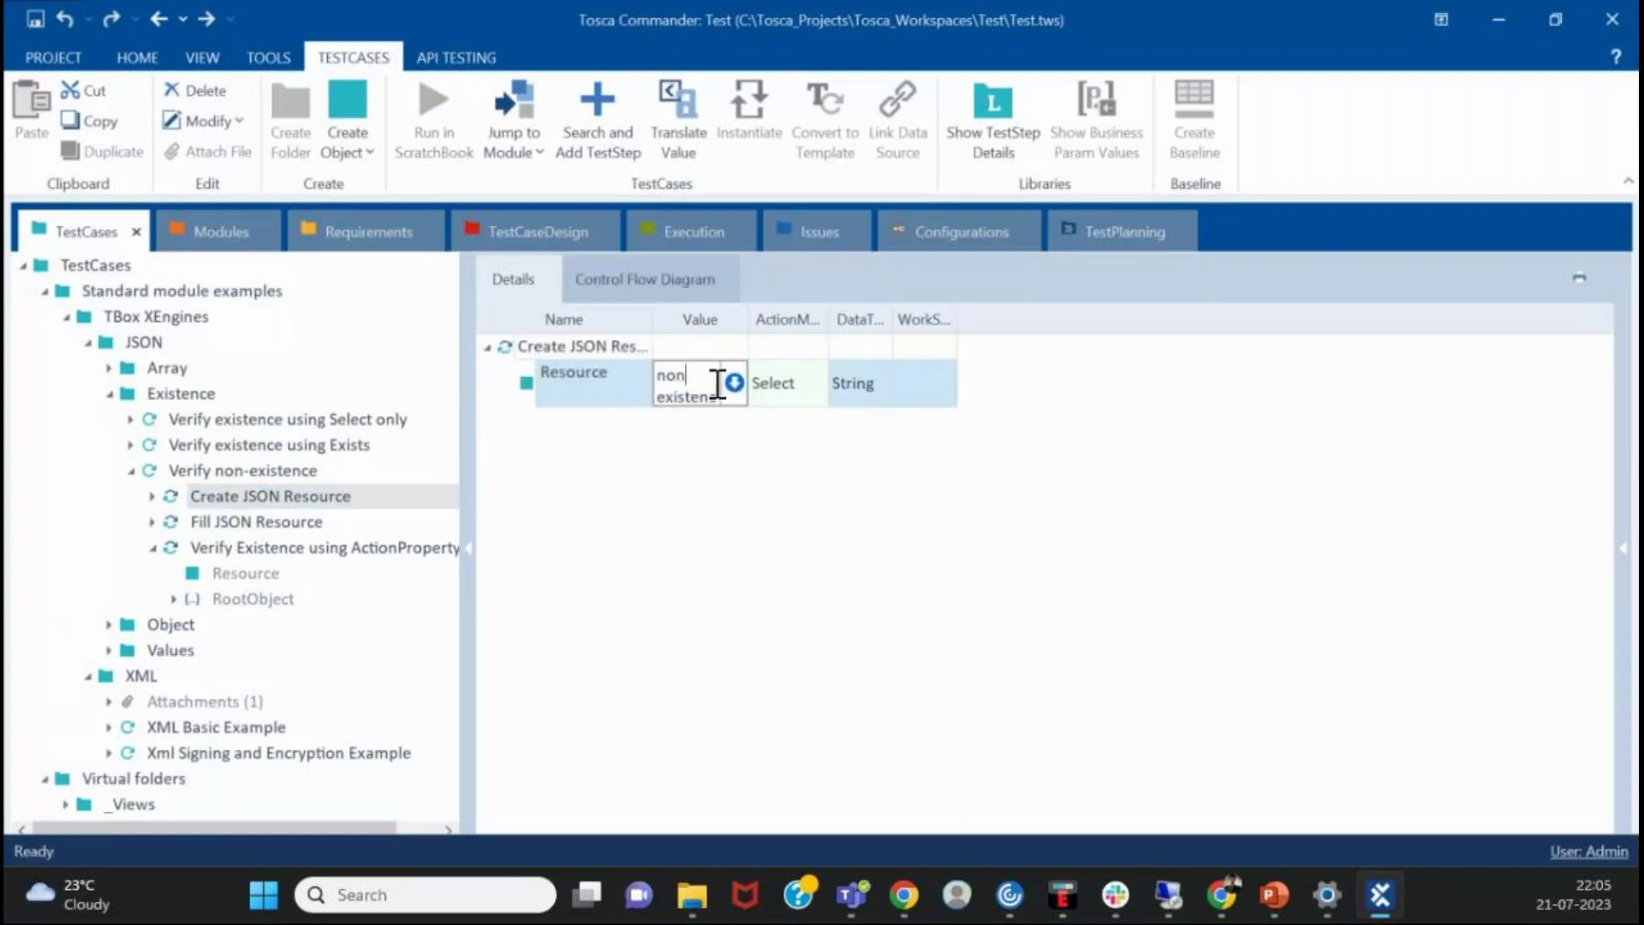
left_click(757, 396)
left_click(757, 396)
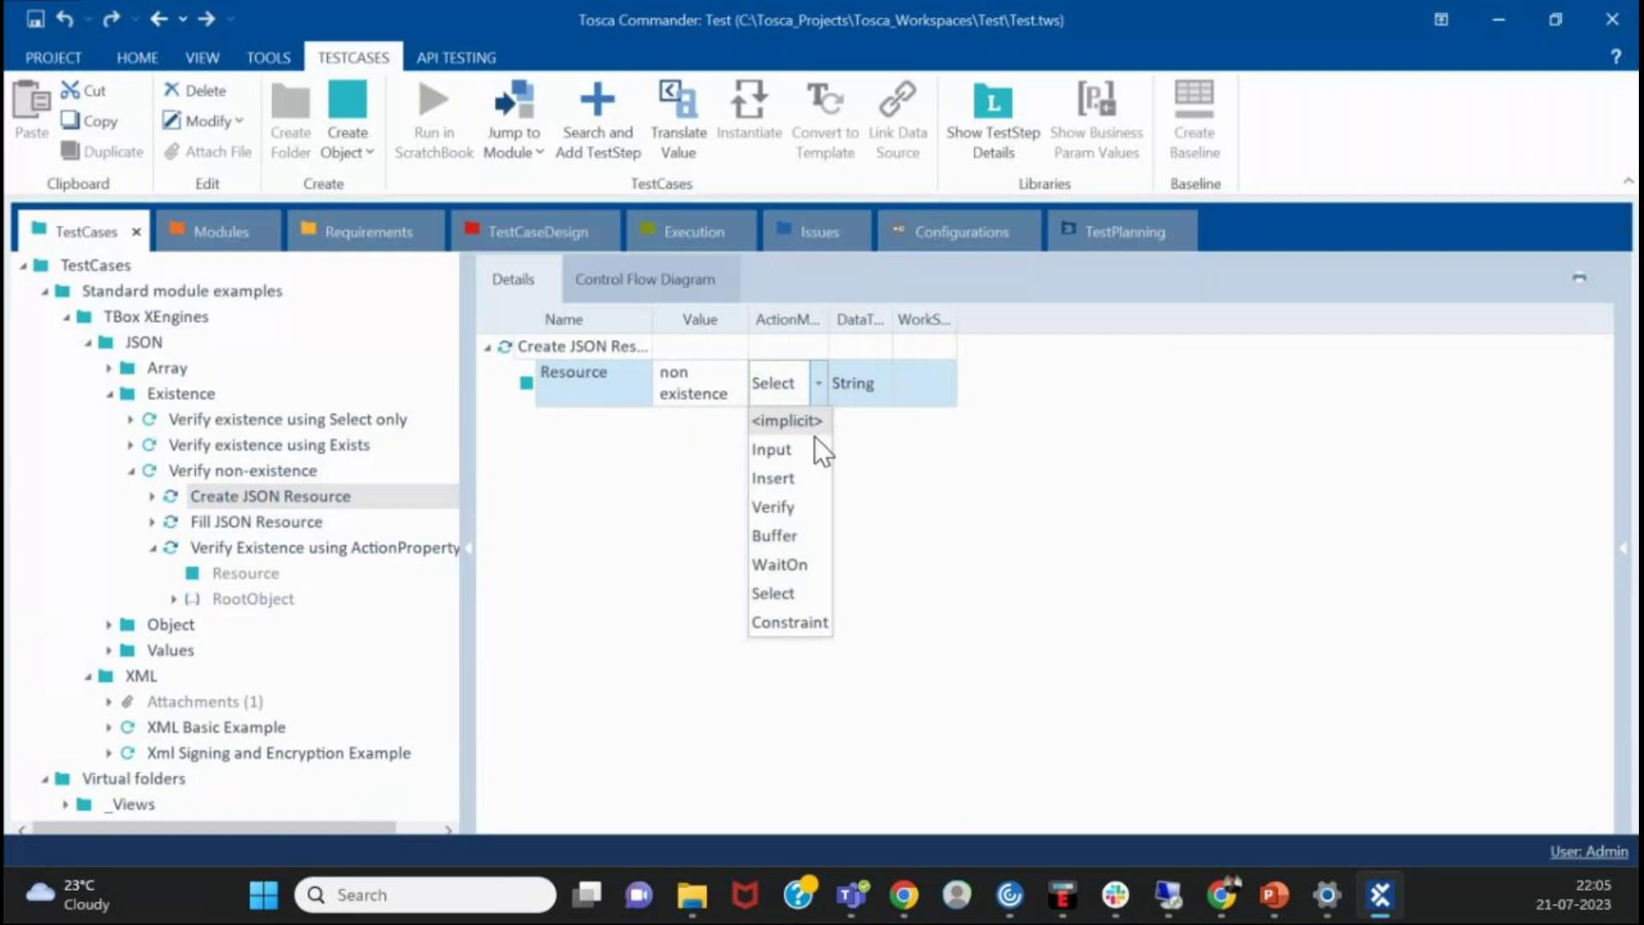
key("Escape")
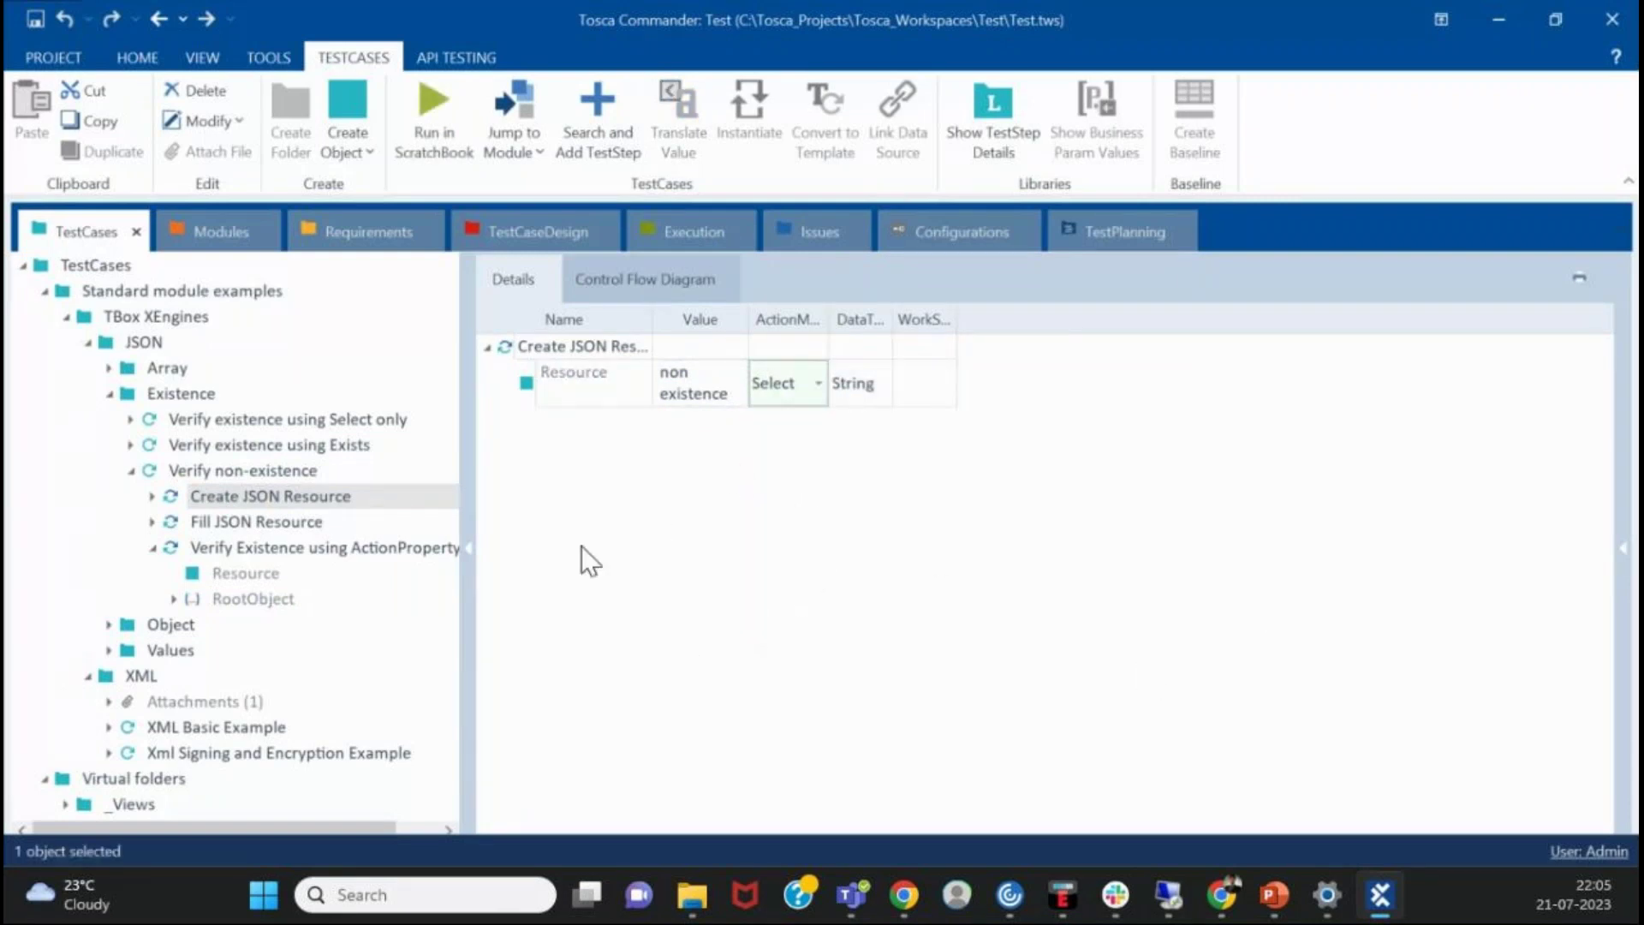
- Collapse Existence, JSON and TBox XEngines, narrowing the tree pane to widen the details
double_click(120, 392)
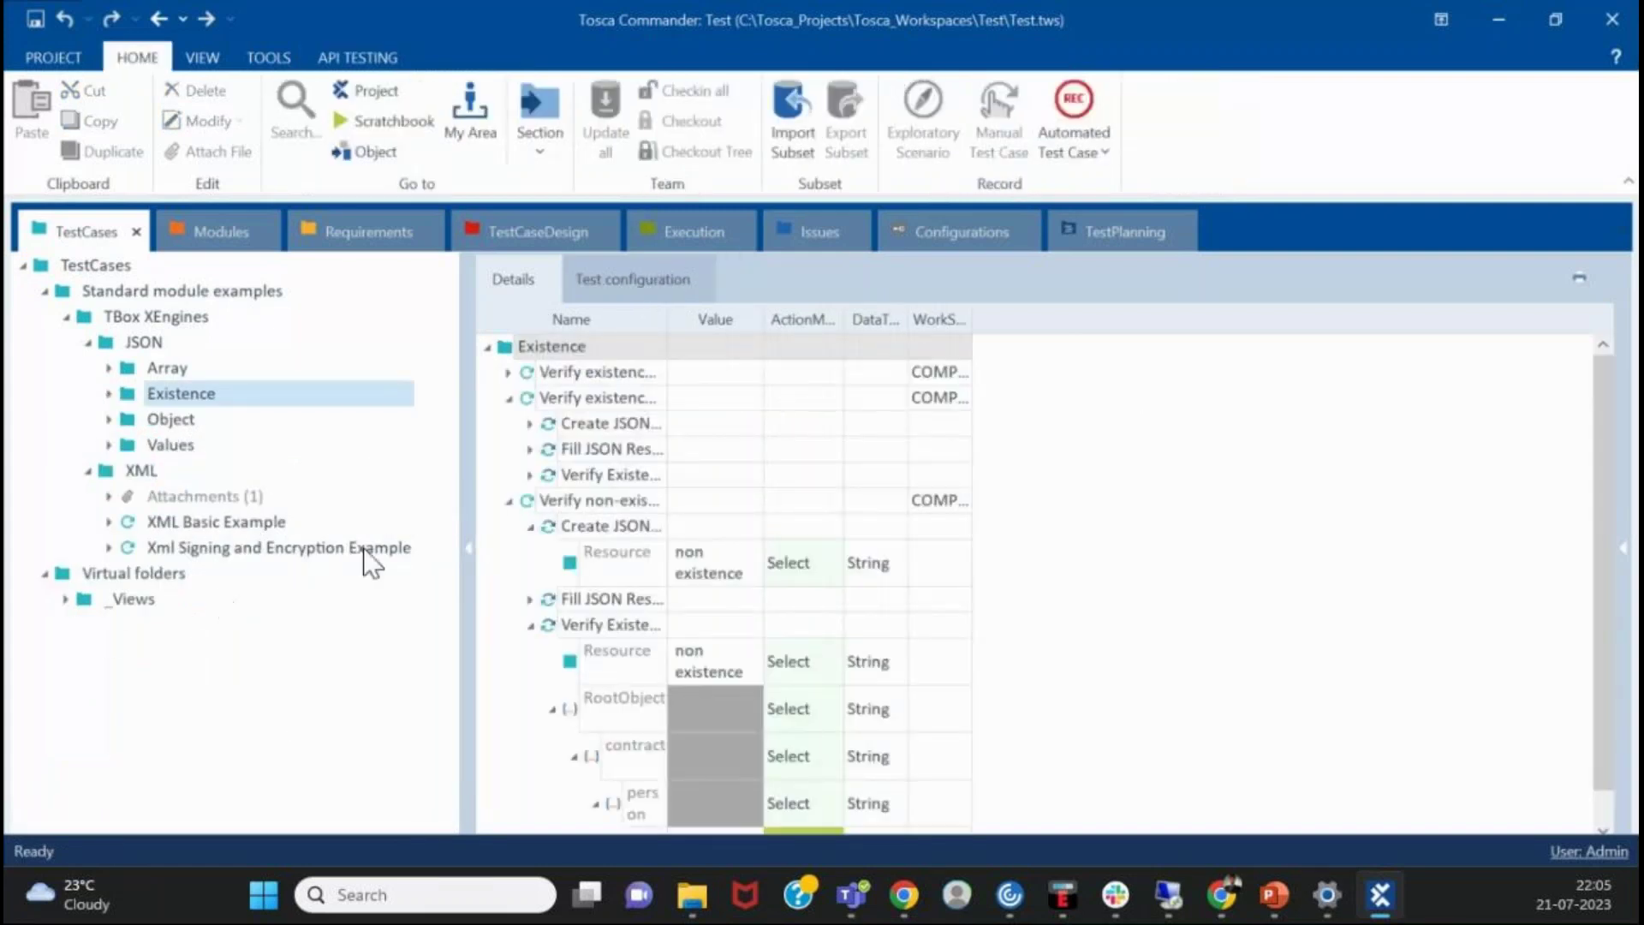
left_click_drag(469, 467, 412, 454)
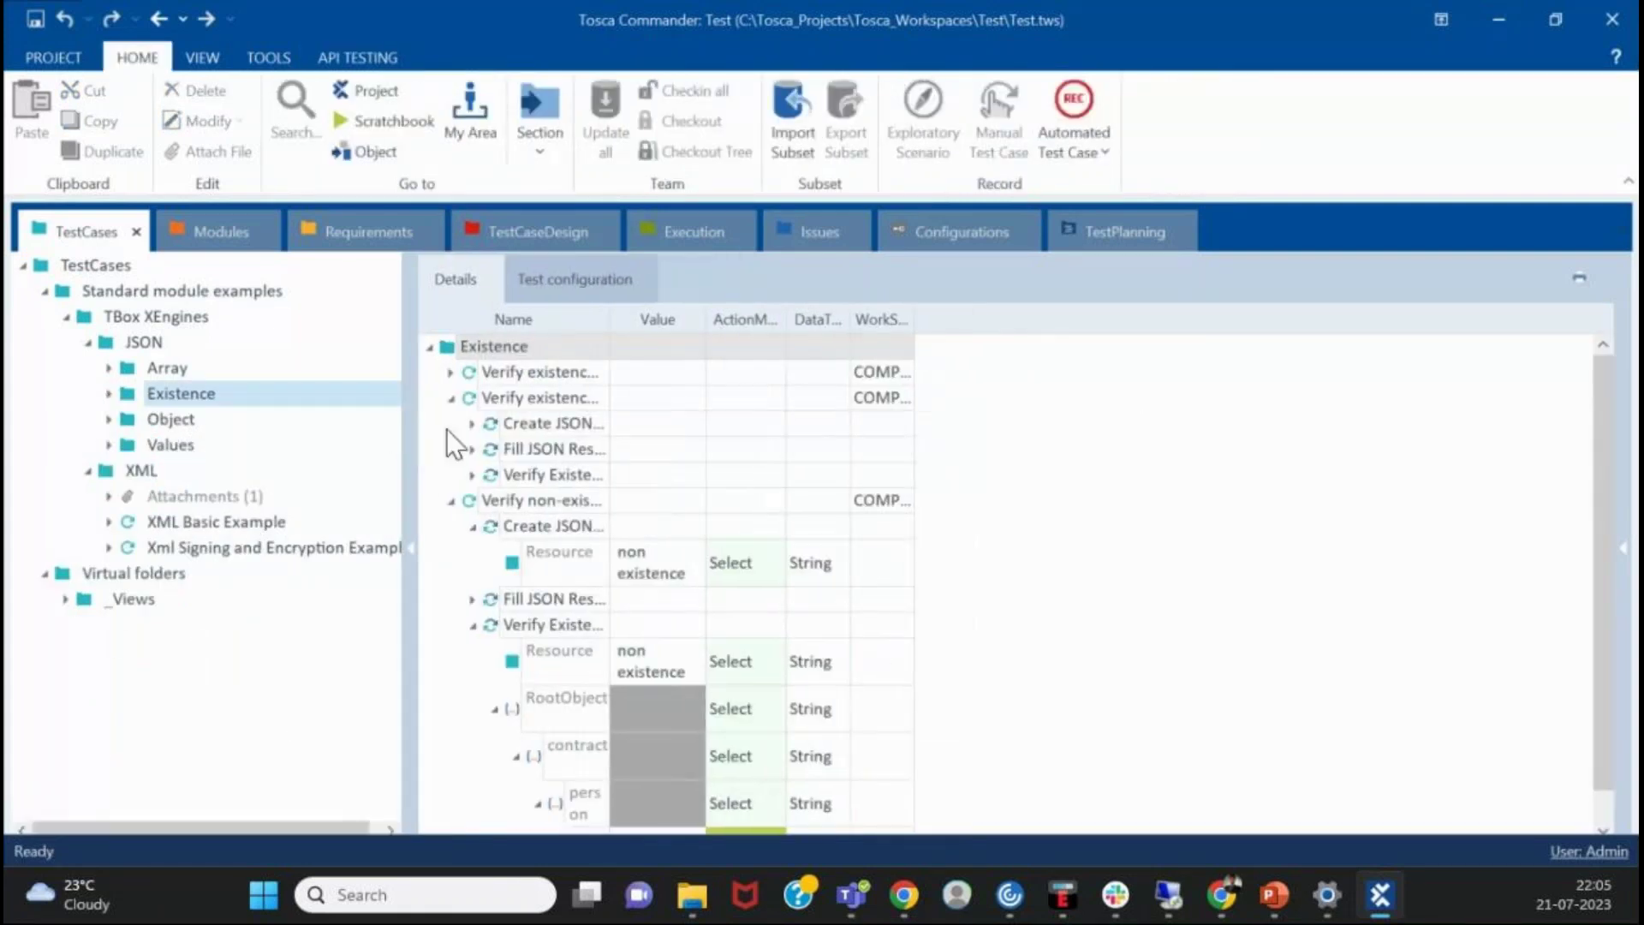
left_click(941, 633)
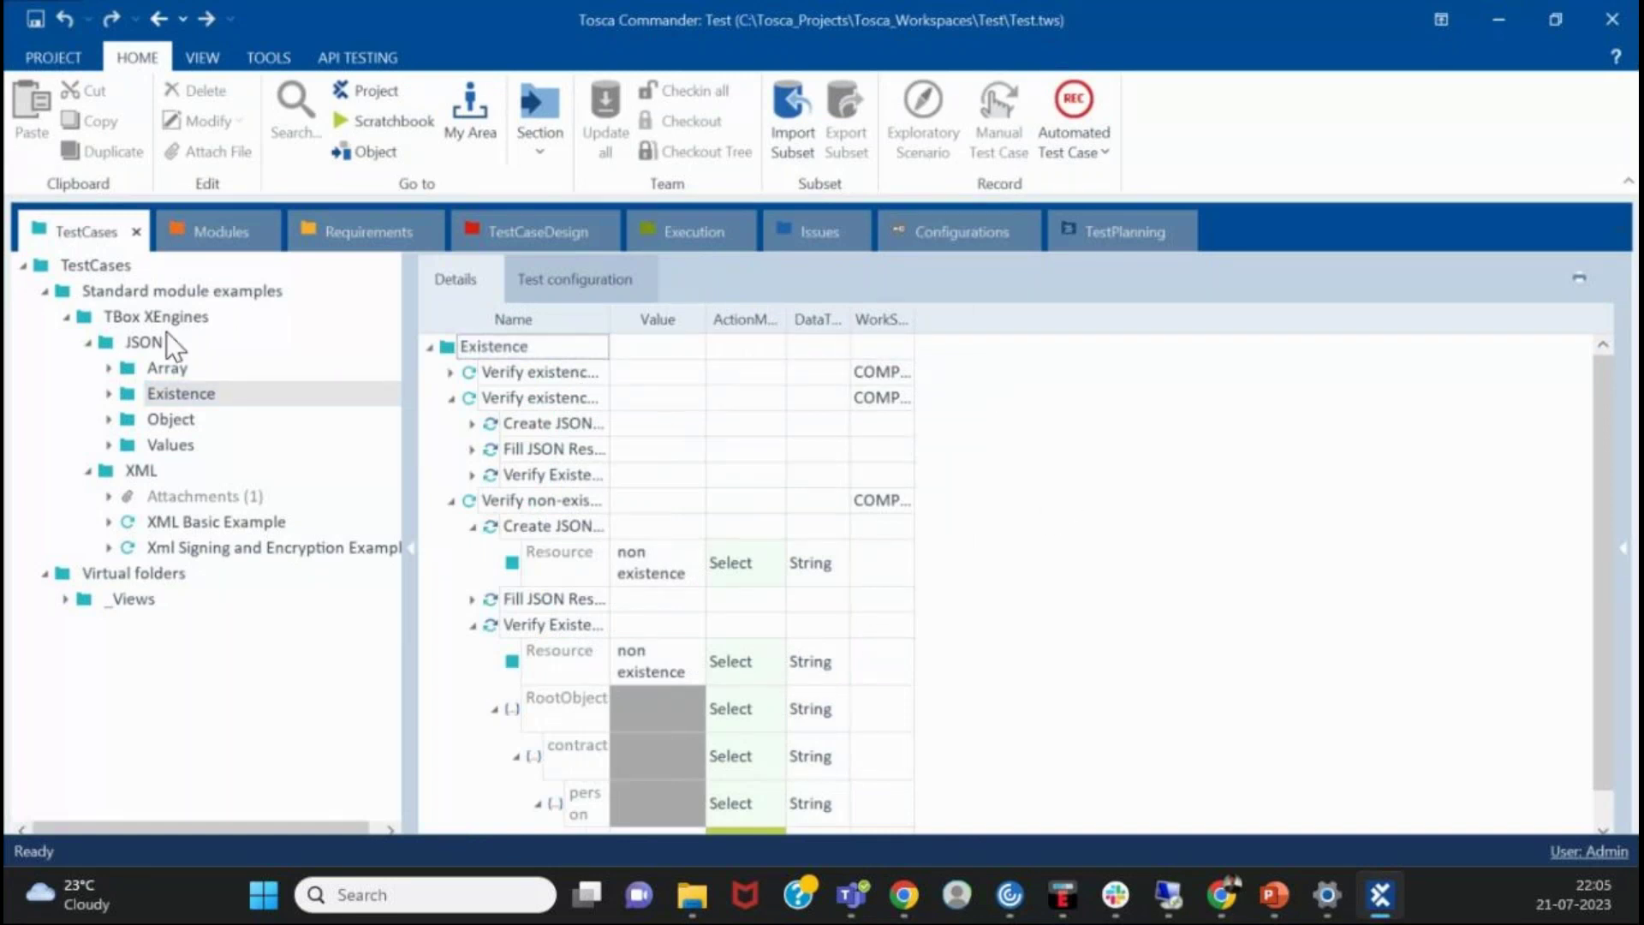
left_click(87, 342)
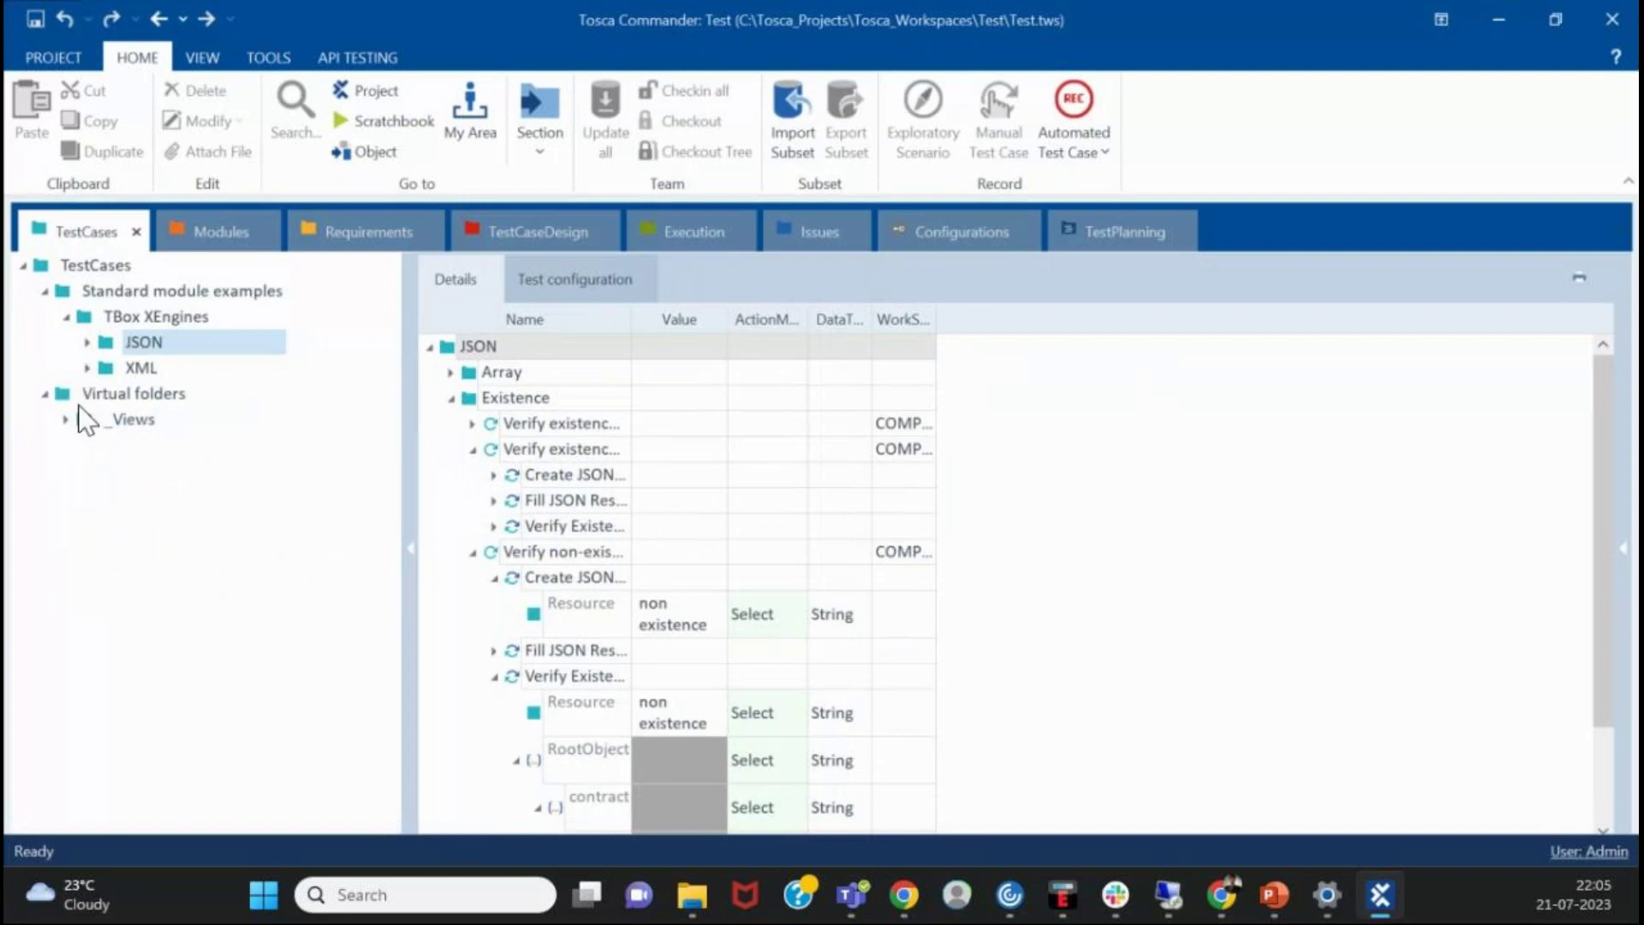
left_click(66, 317)
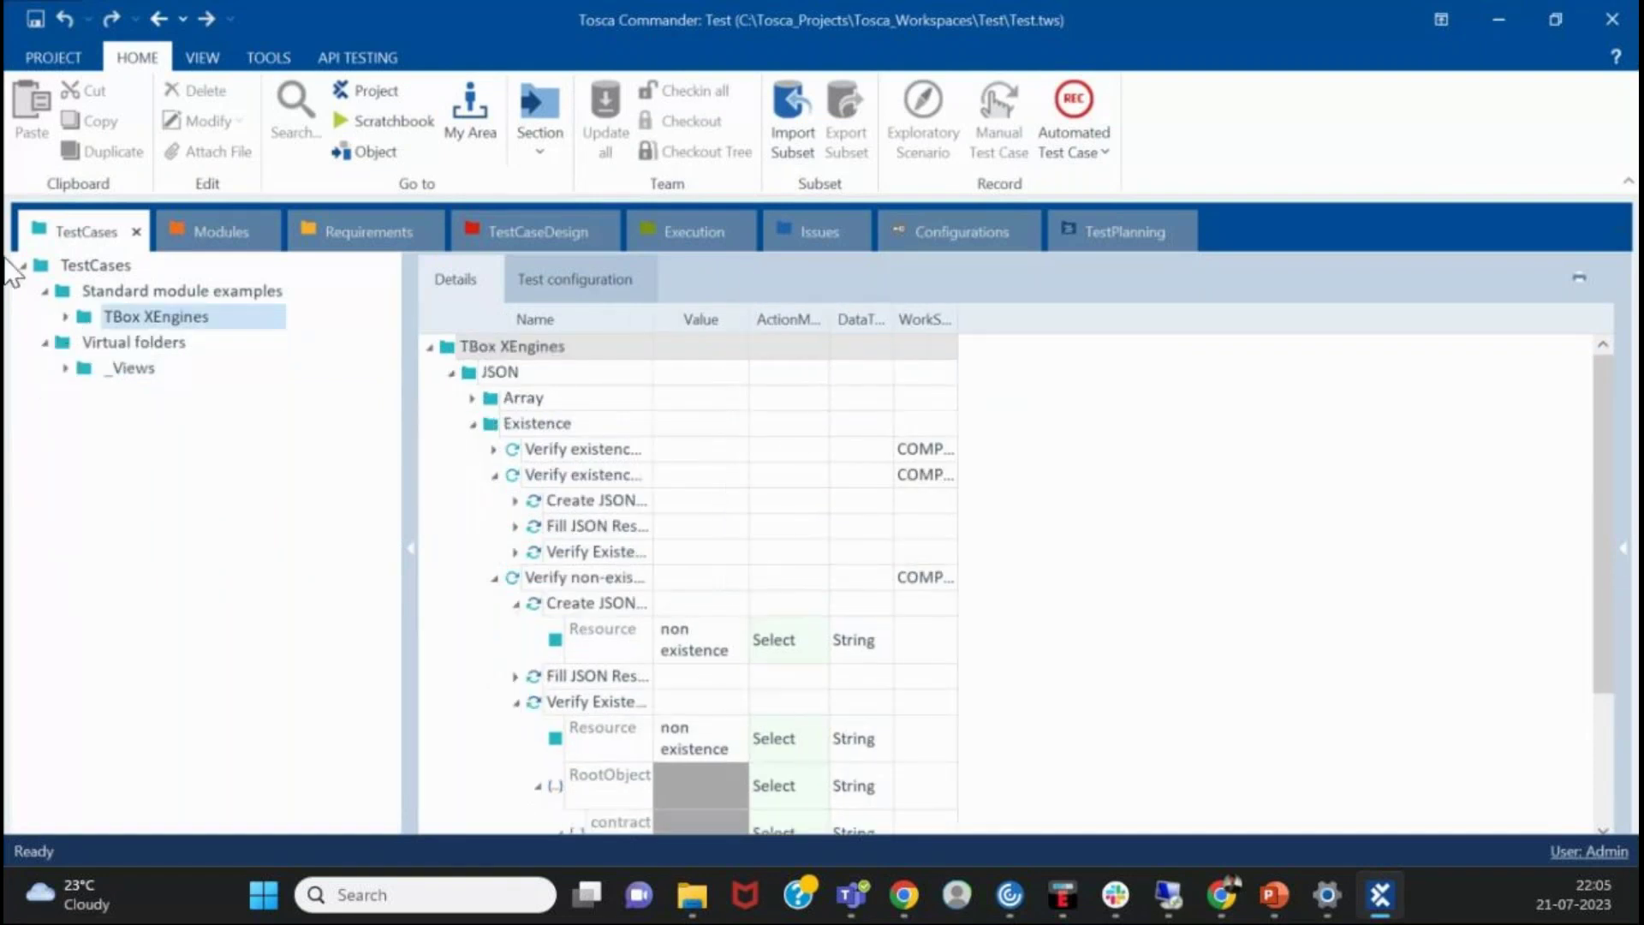
left_click(995, 429)
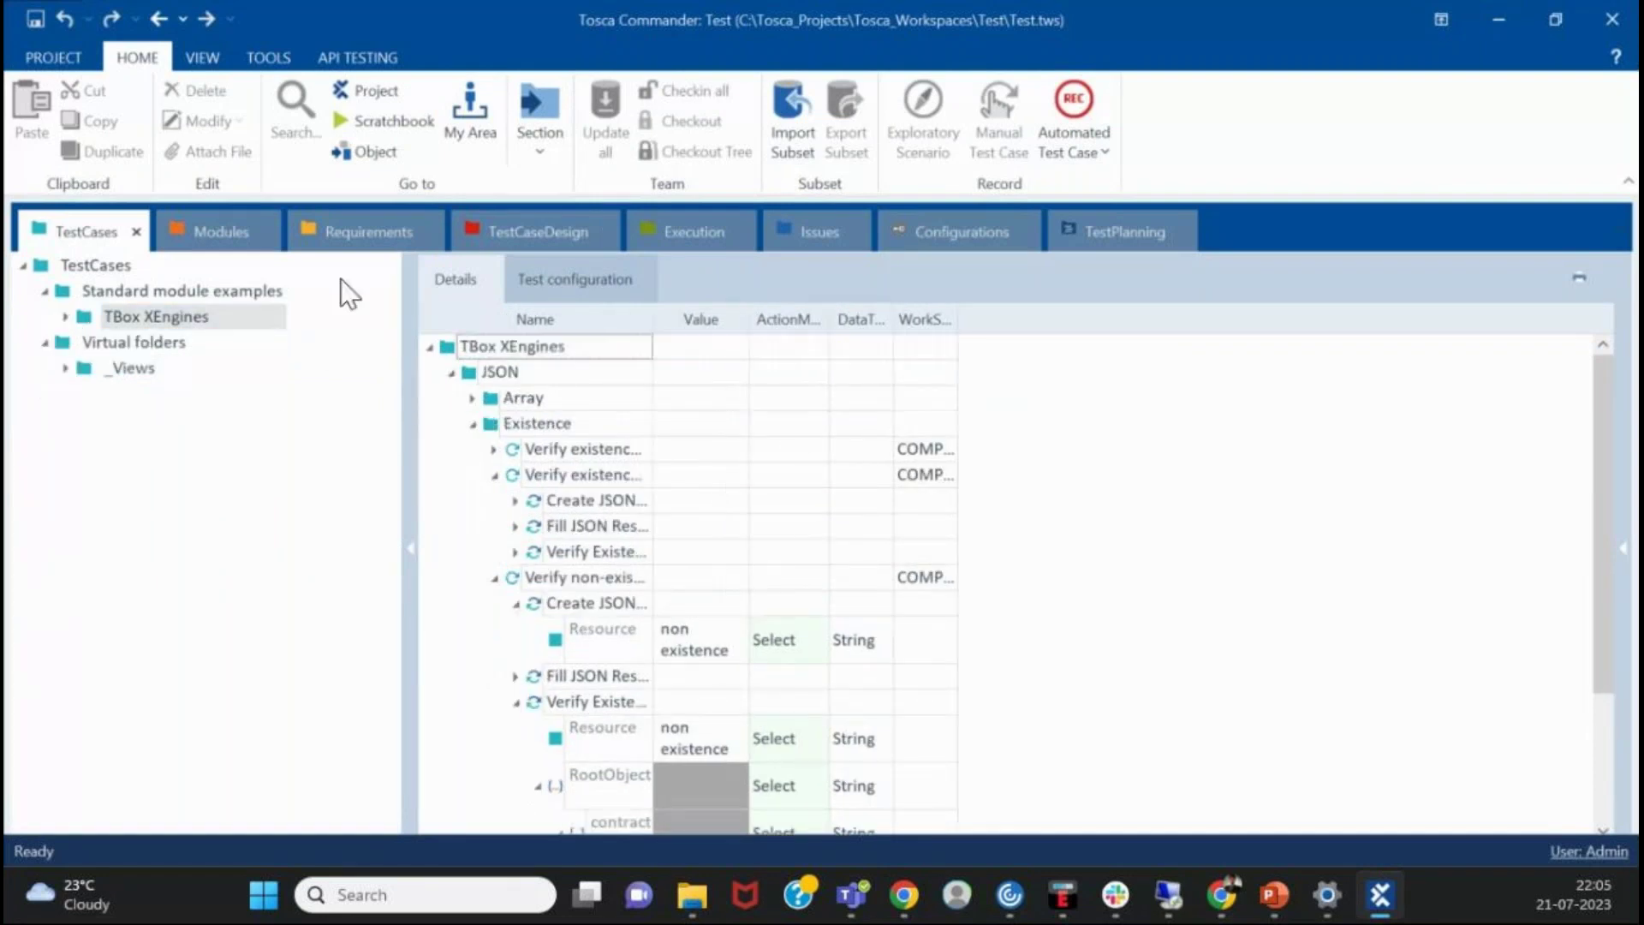
- Check the Section dropdown, then collapse Virtual folders, Standard module examples, and the details' Existence and JSON entries
left_click(544, 141)
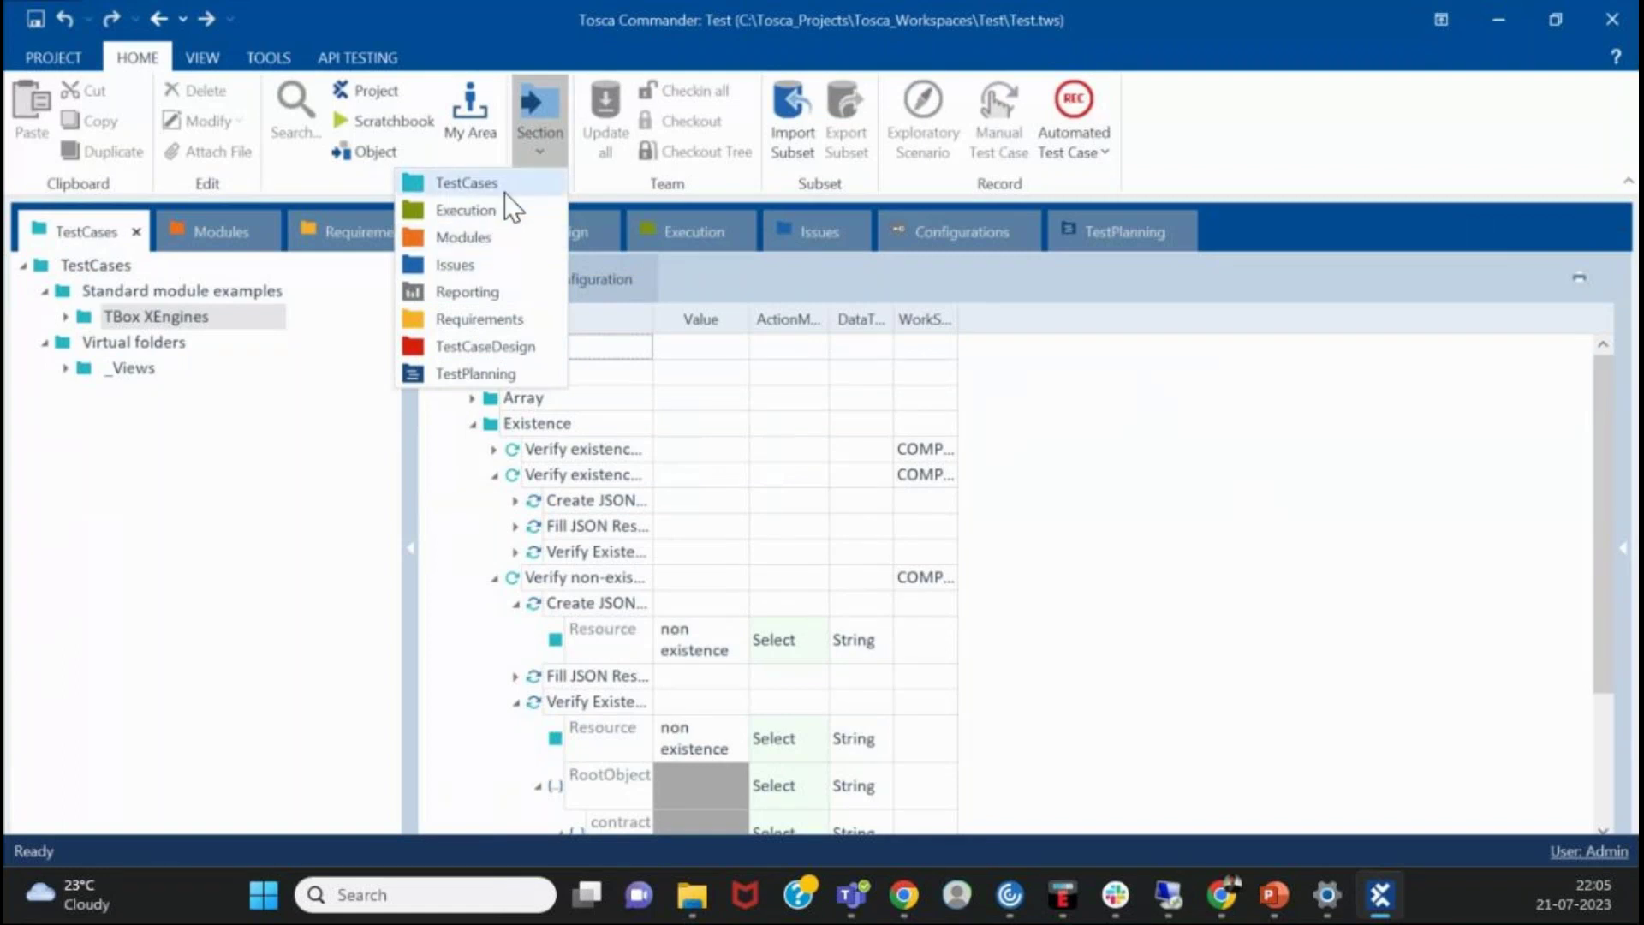
left_click(289, 487)
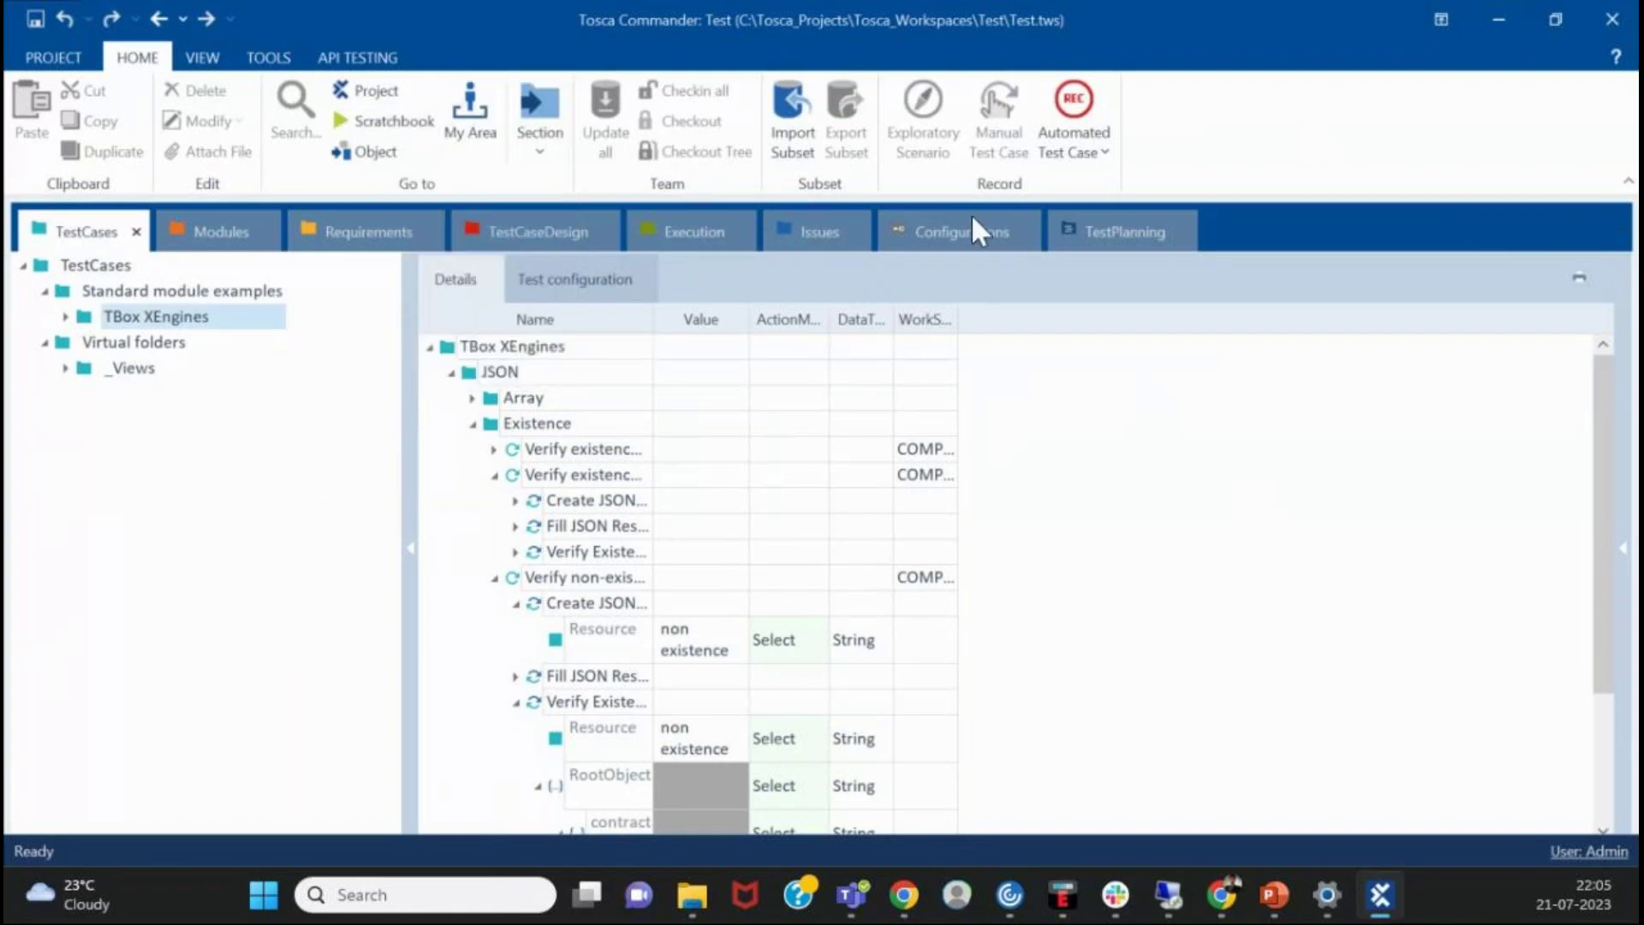
left_click(1456, 537)
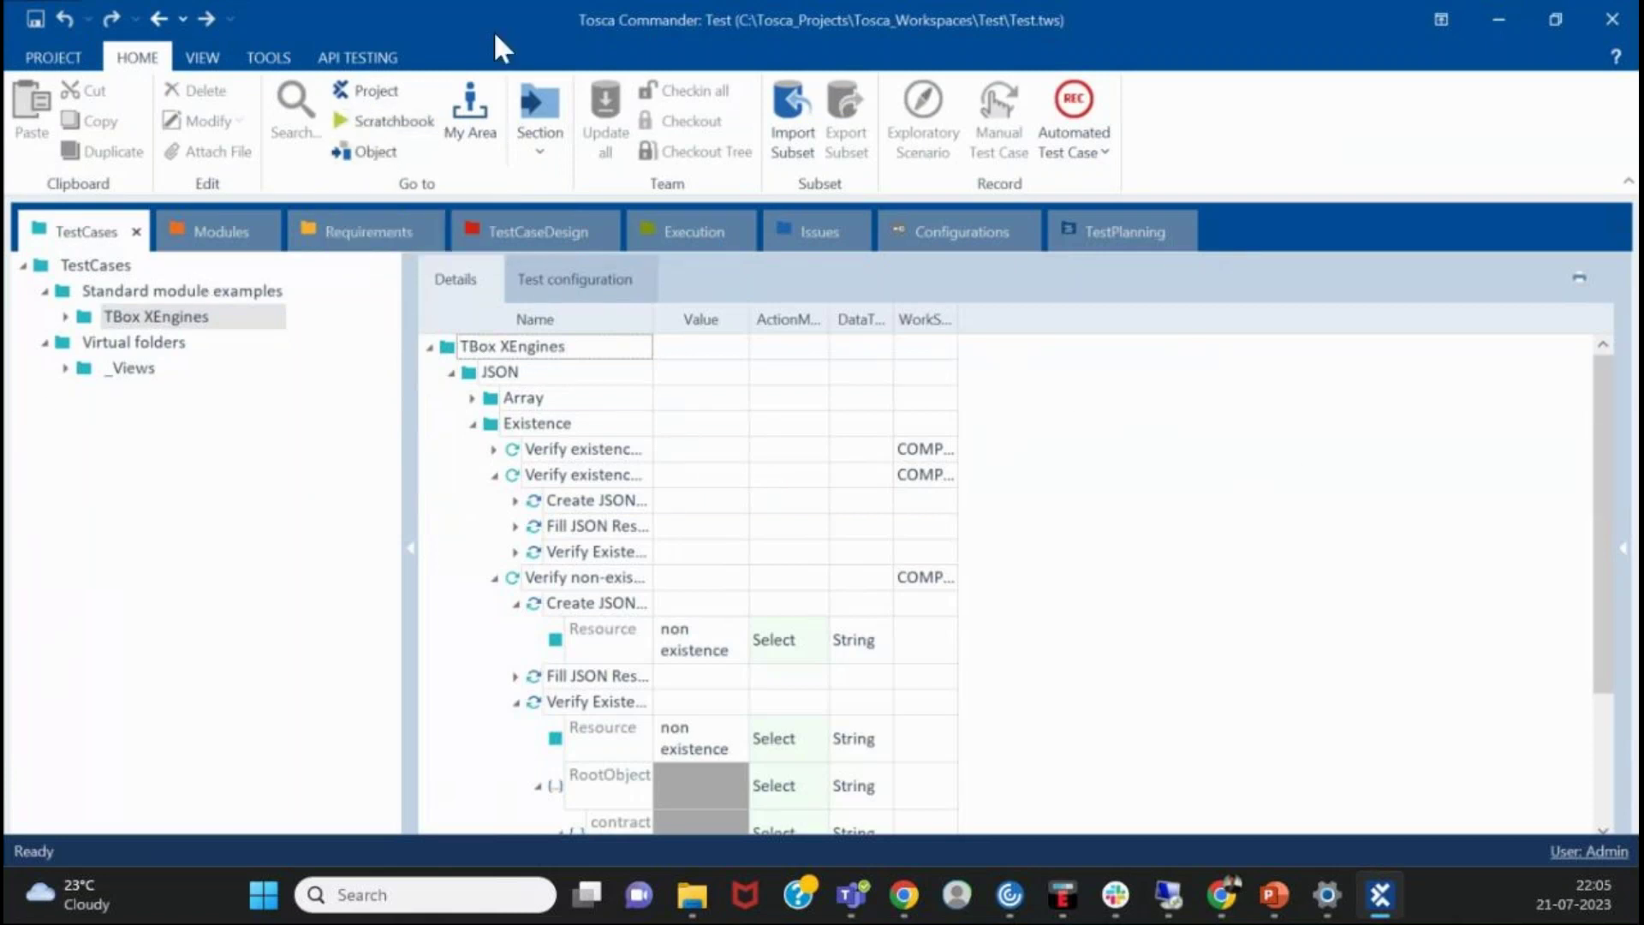
left_click(45, 343)
left_click(43, 292)
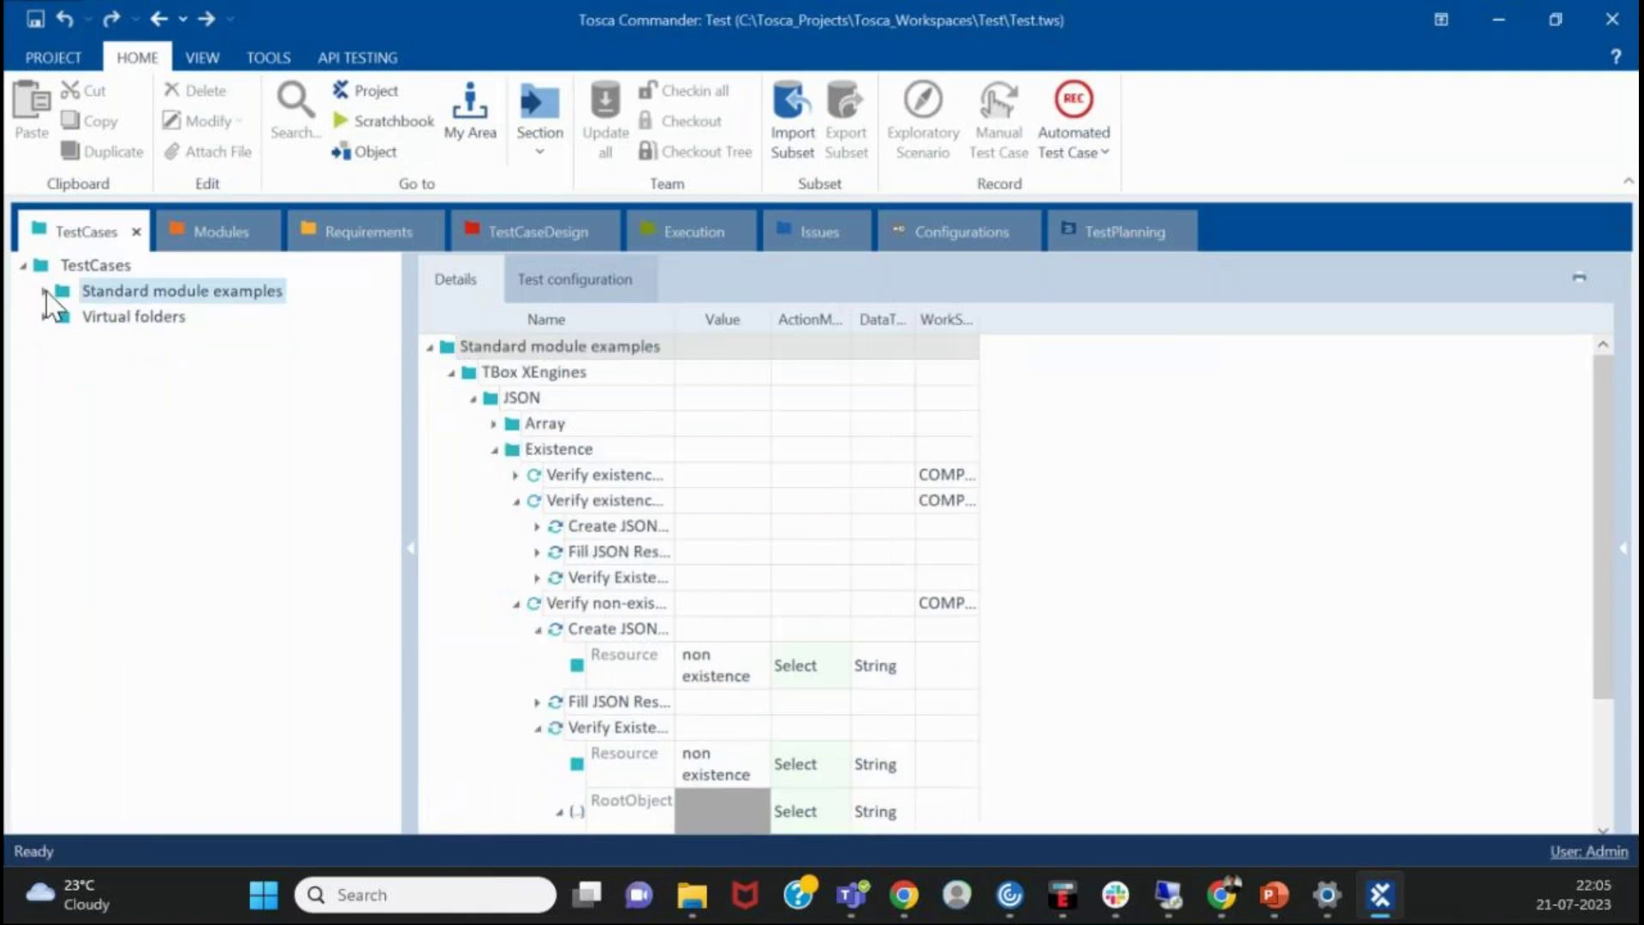
left_click(495, 448)
left_click(472, 397)
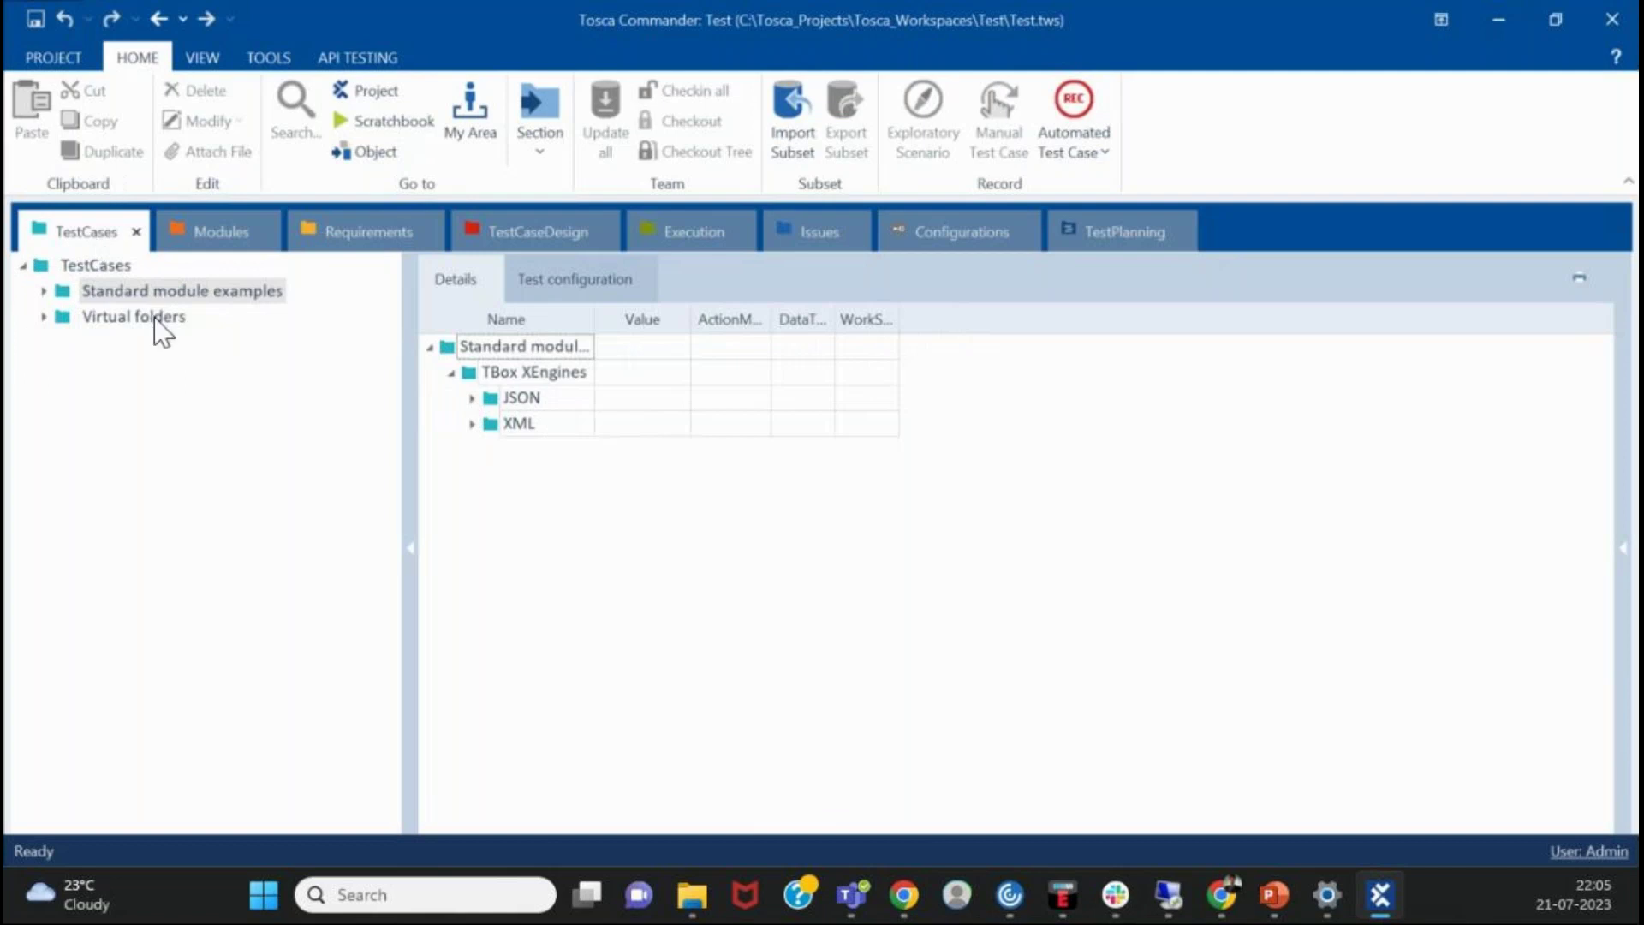
- Browse the Requirements, TestCaseDesign and TestCases sections, then open the Test project overview
left_click(216, 233)
left_click(398, 232)
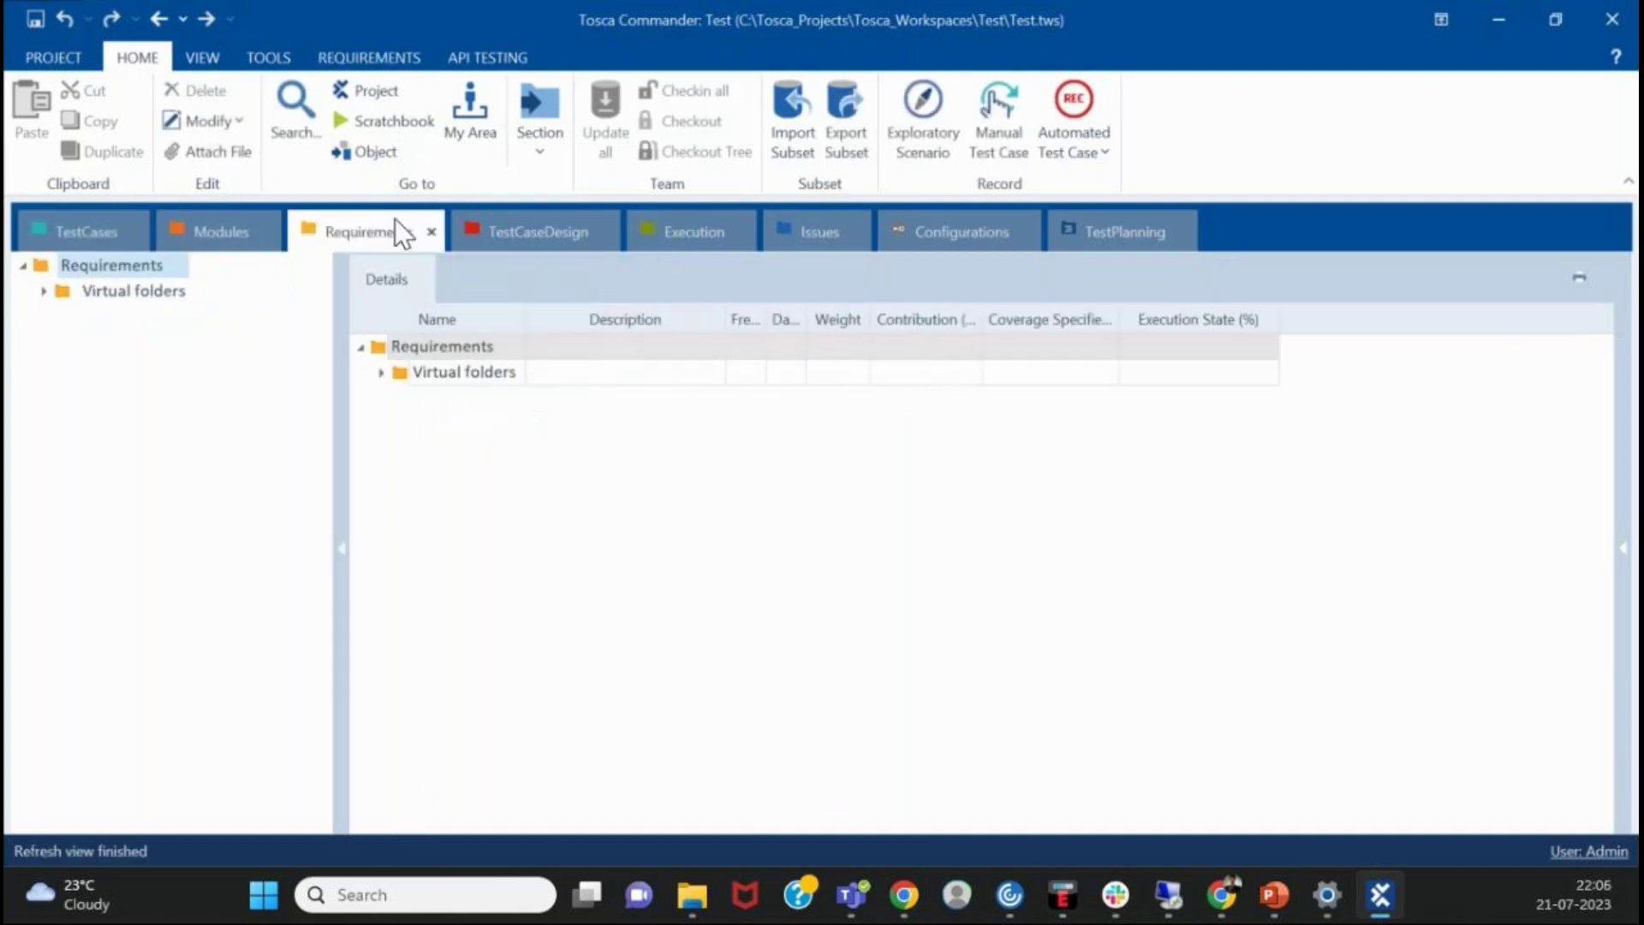
left_click(535, 231)
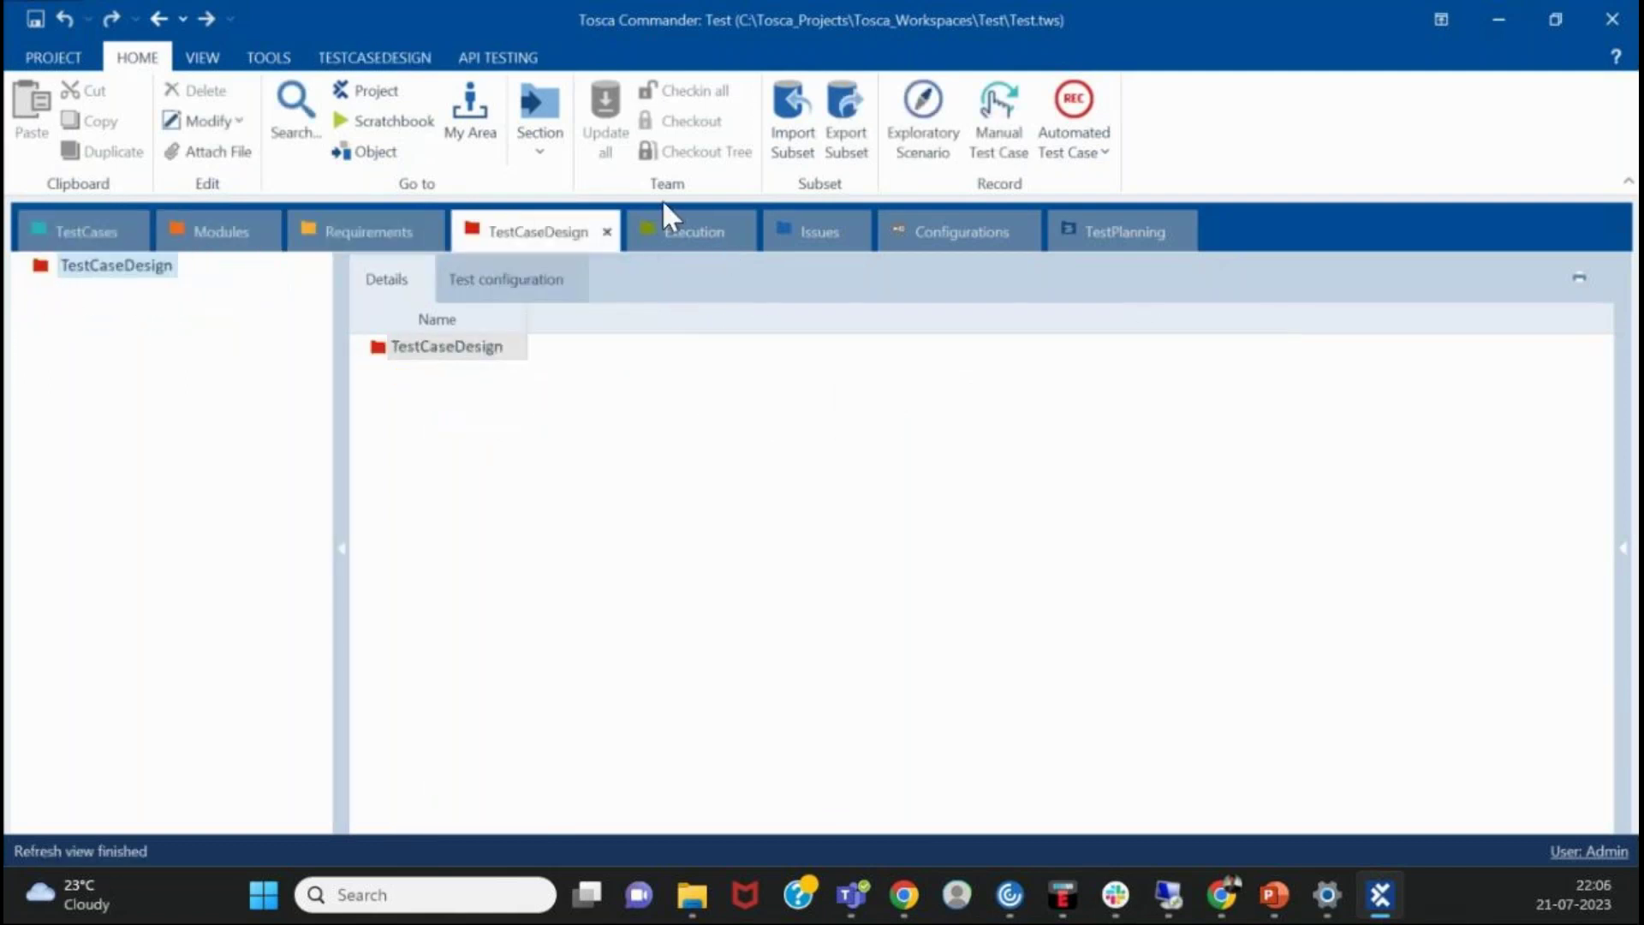
right_click(134, 269)
left_click(60, 233)
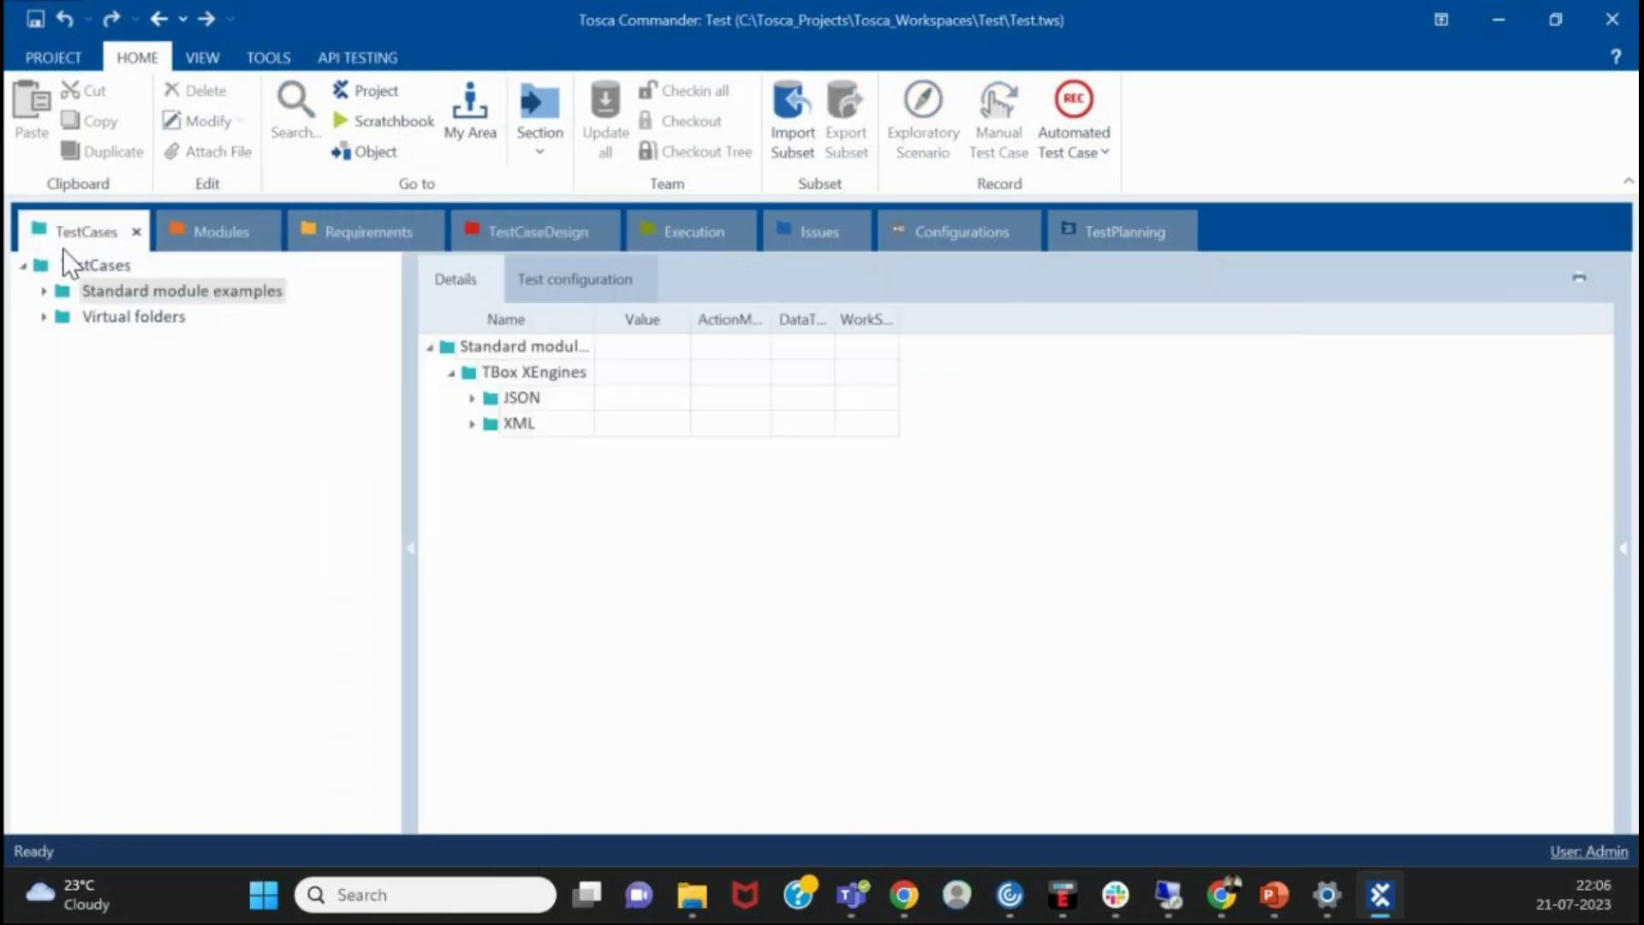
left_click(65, 257)
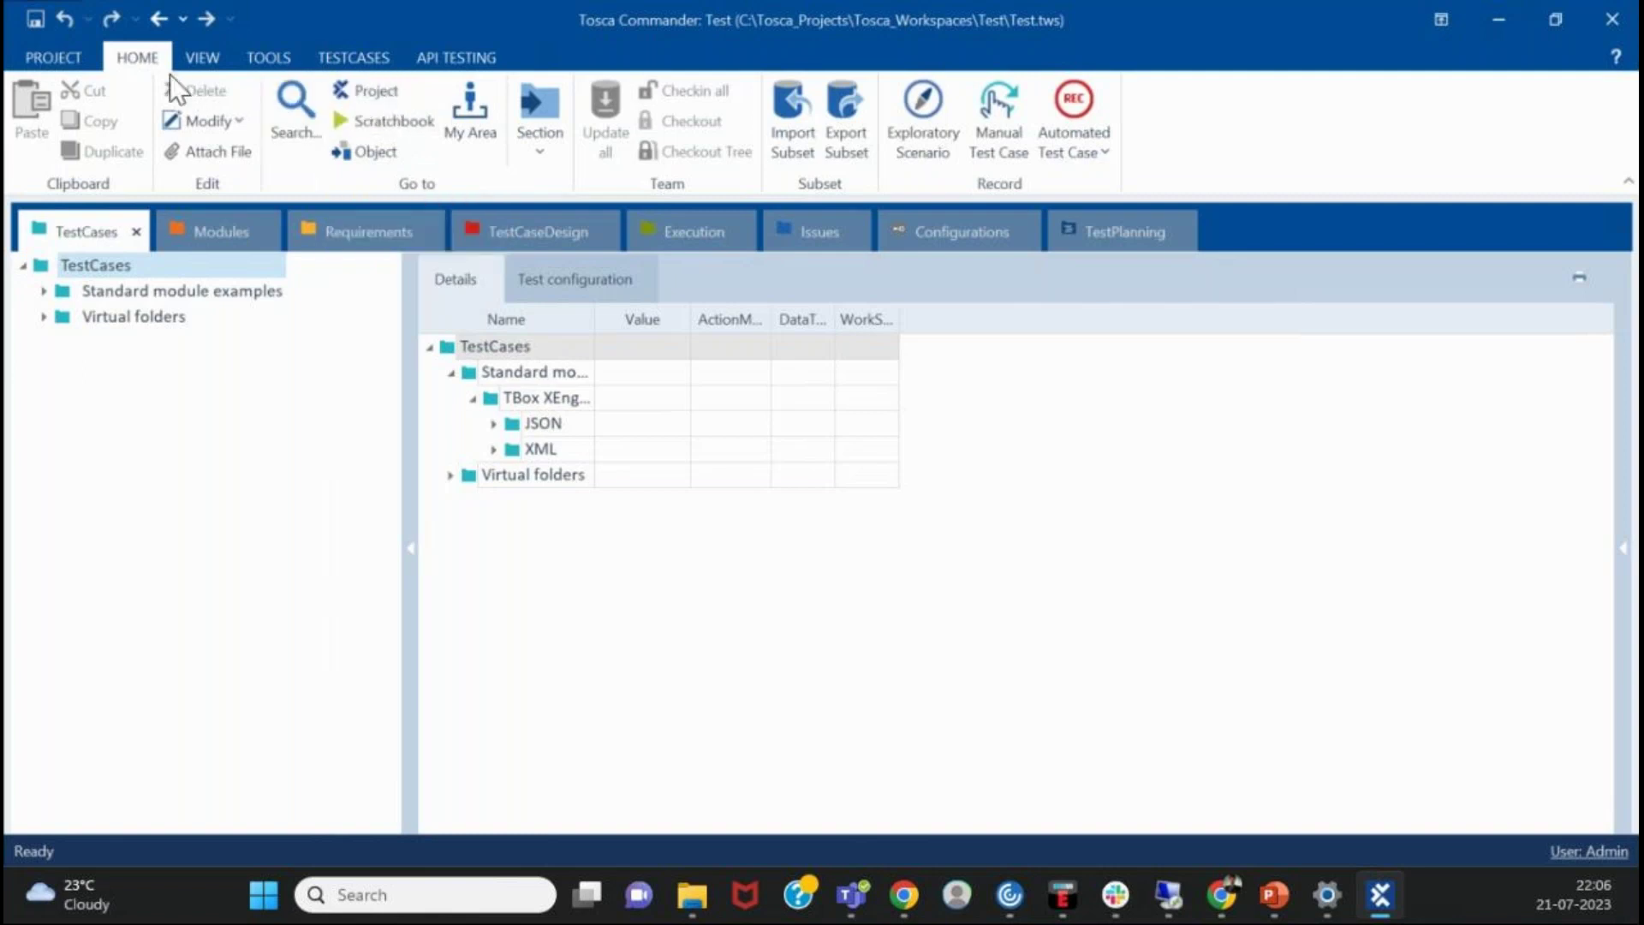
left_click(371, 103)
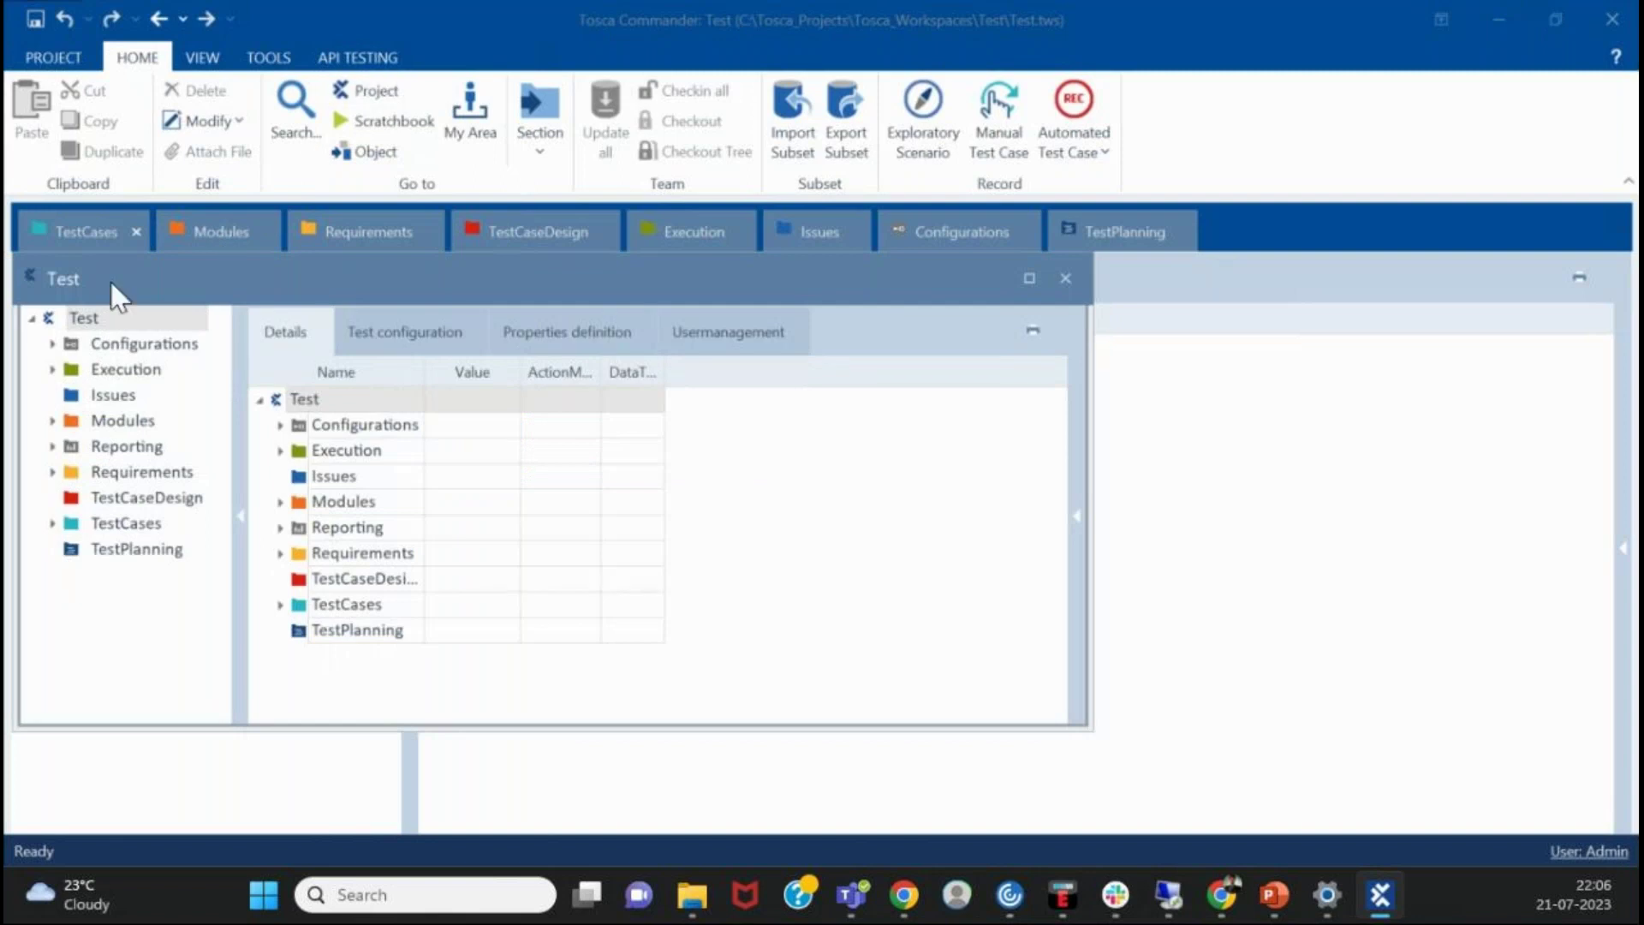
- Float the Test panel, dock it as a tabbed document, and show its Configurations folder
left_click_drag(60, 276, 202, 286)
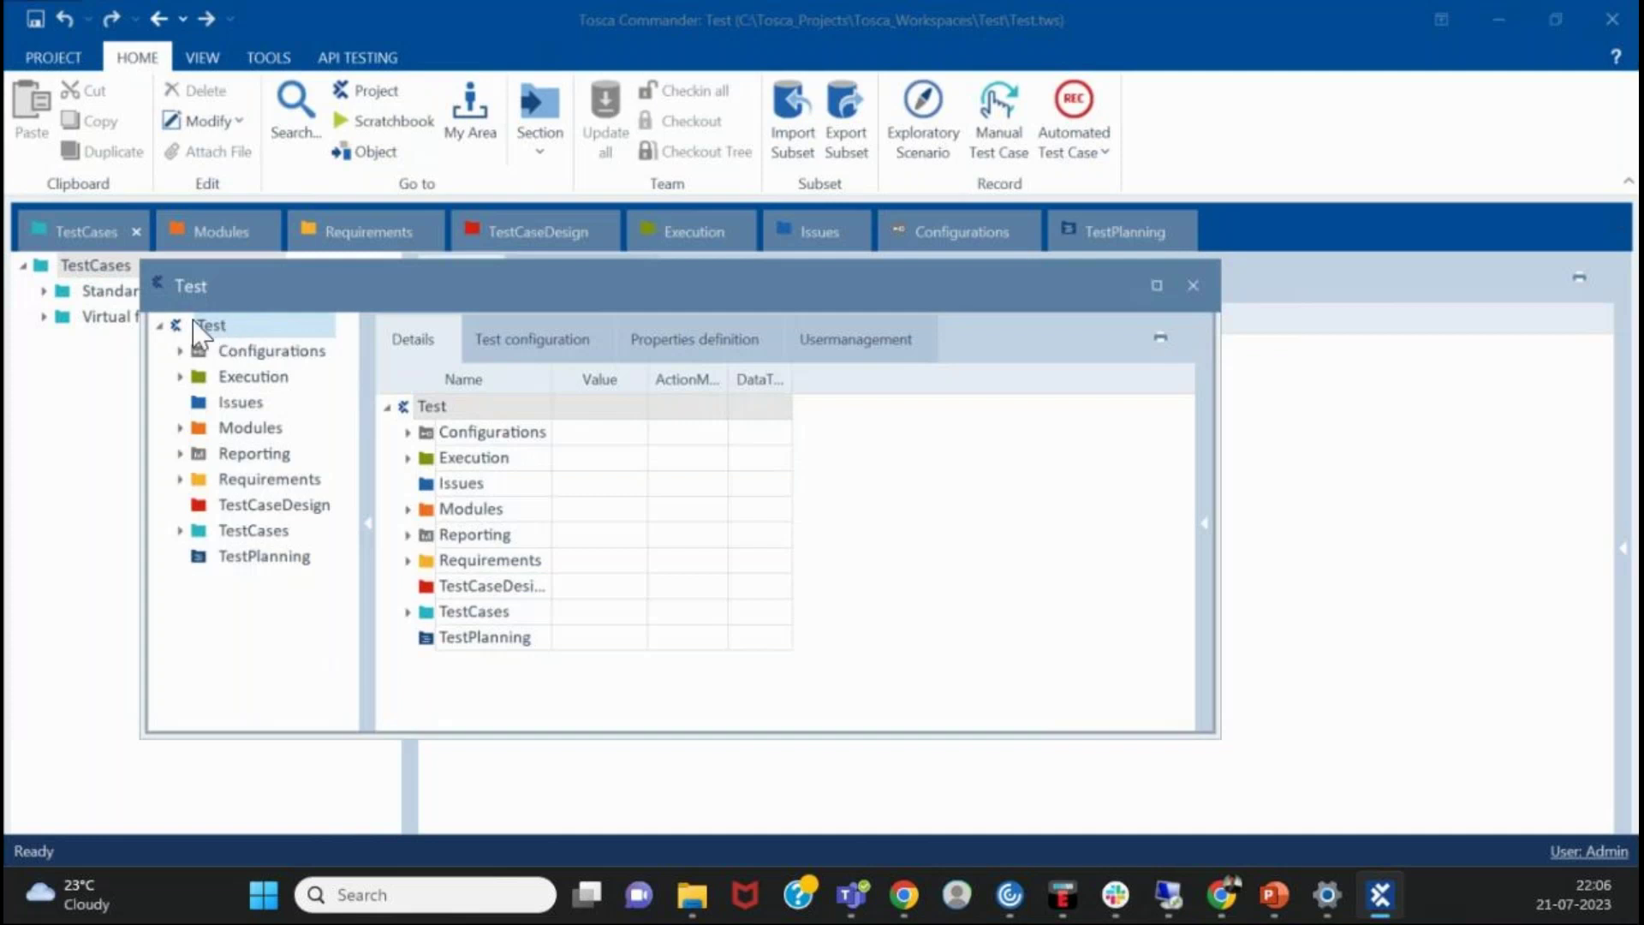
left_click(211, 329)
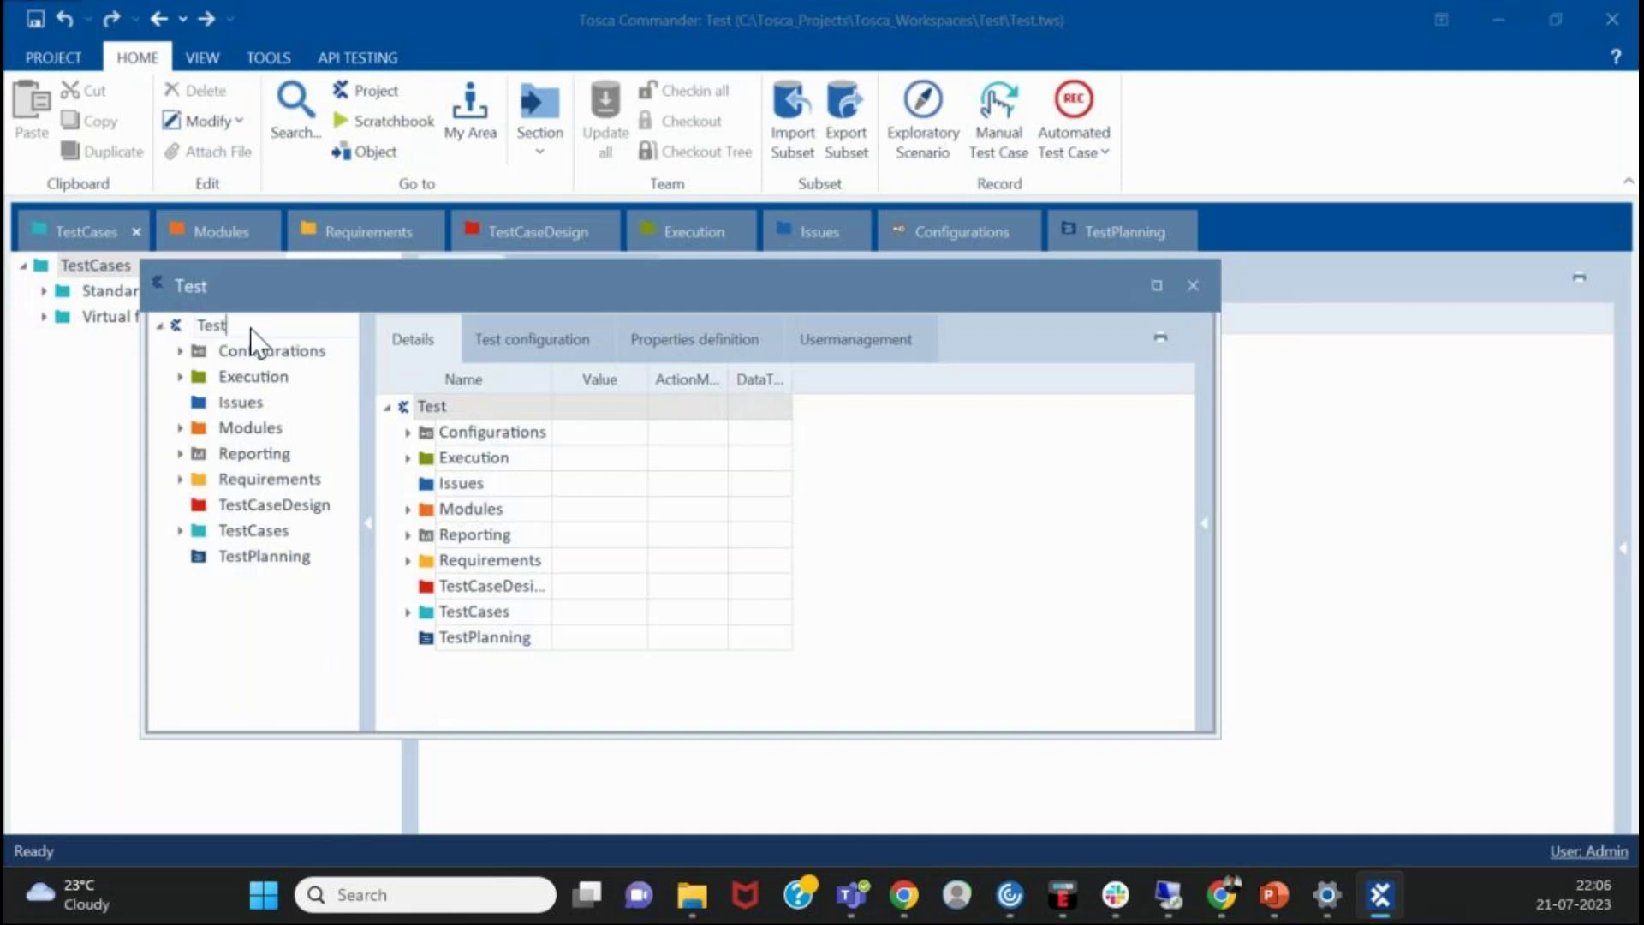
right_click(322, 290)
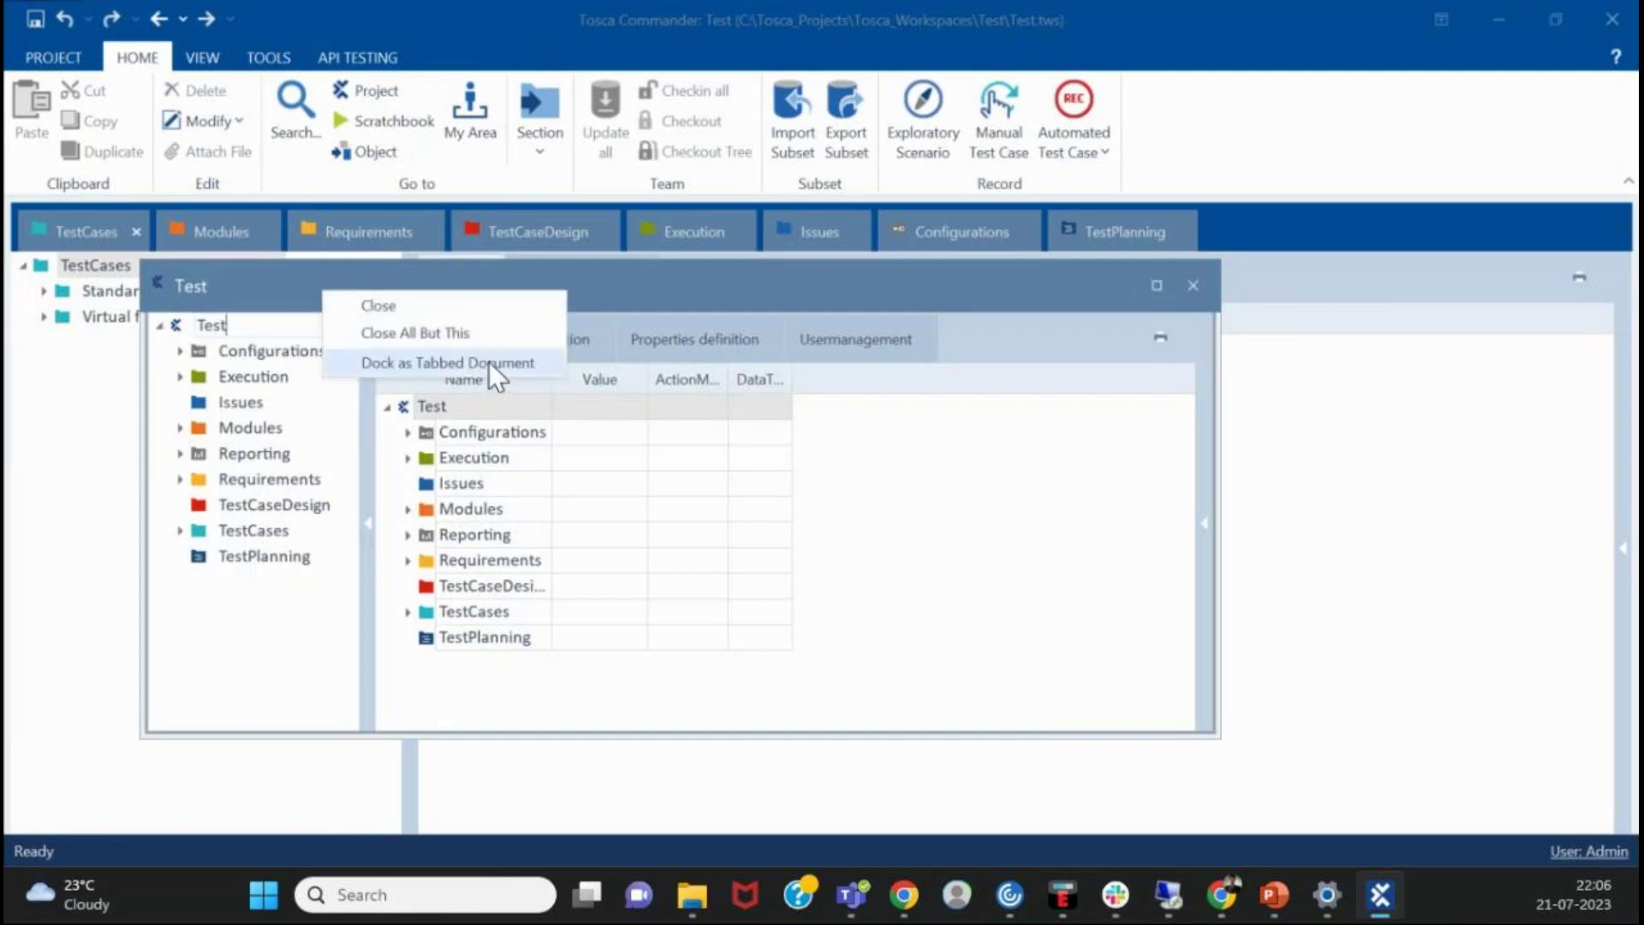
left_click(629, 275)
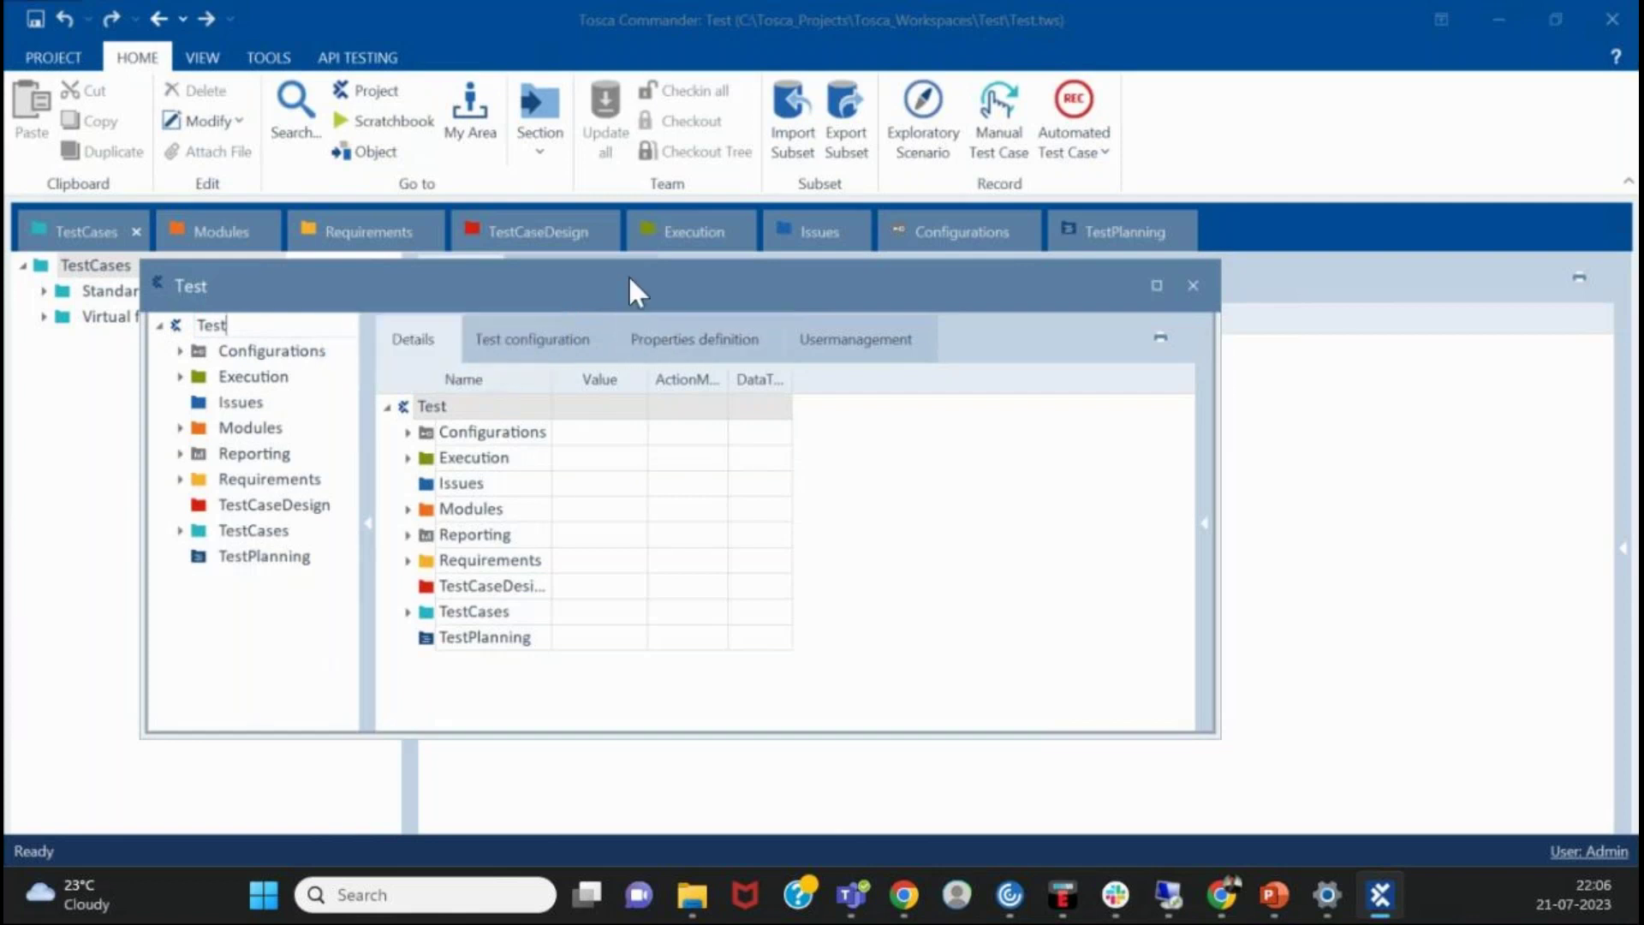
right_click(628, 275)
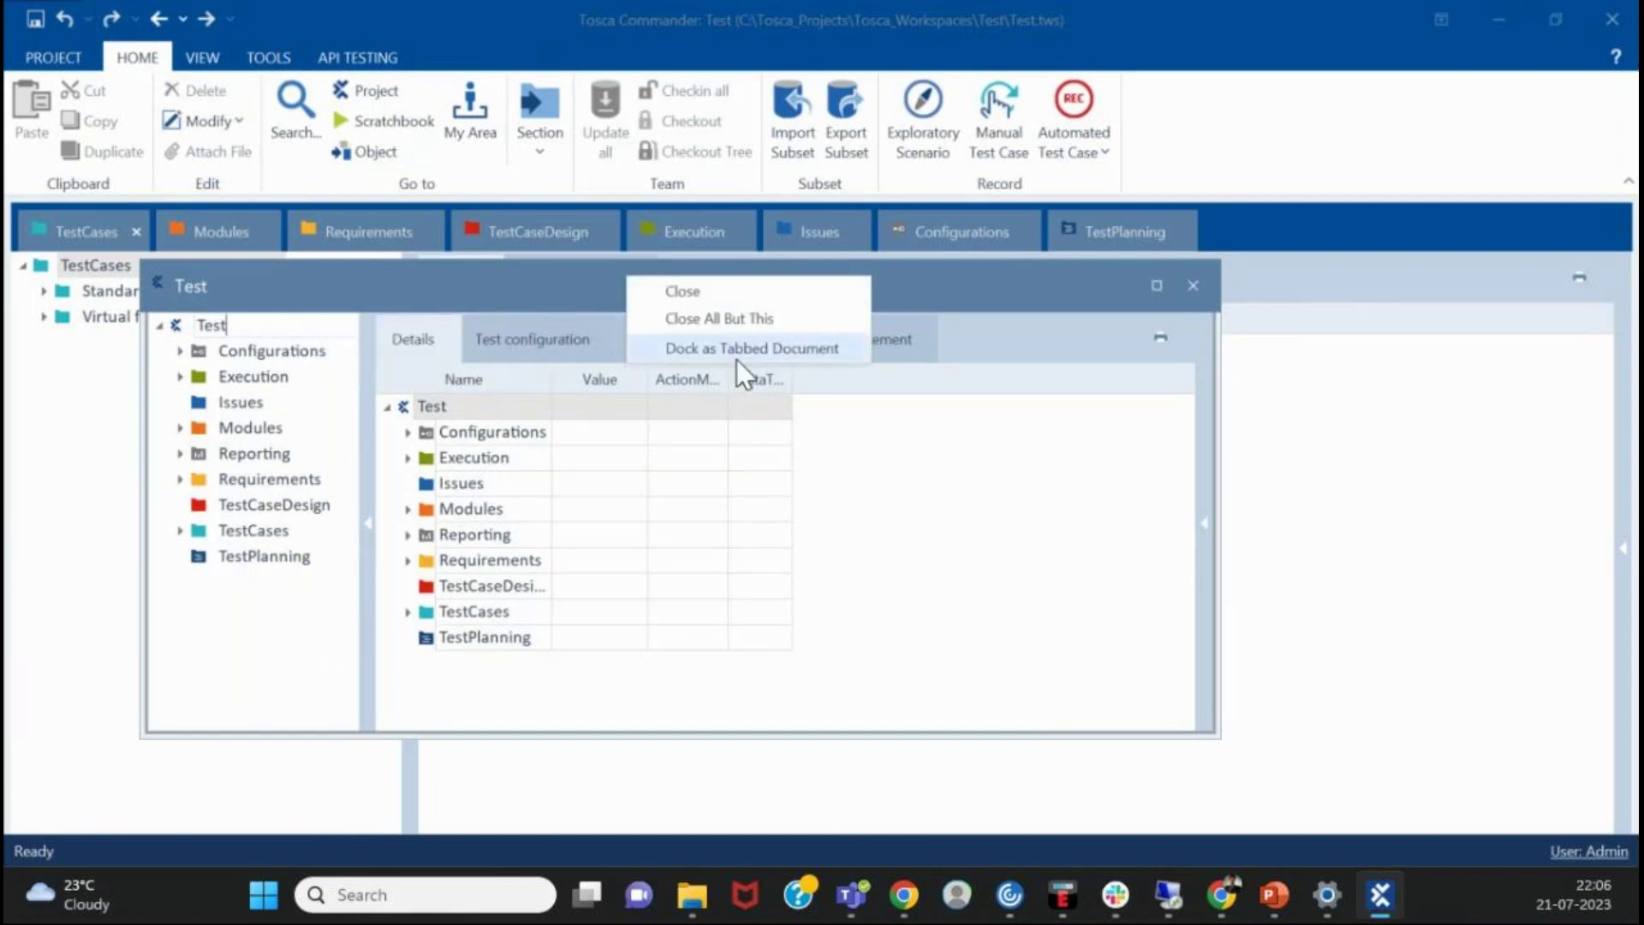
left_click(737, 351)
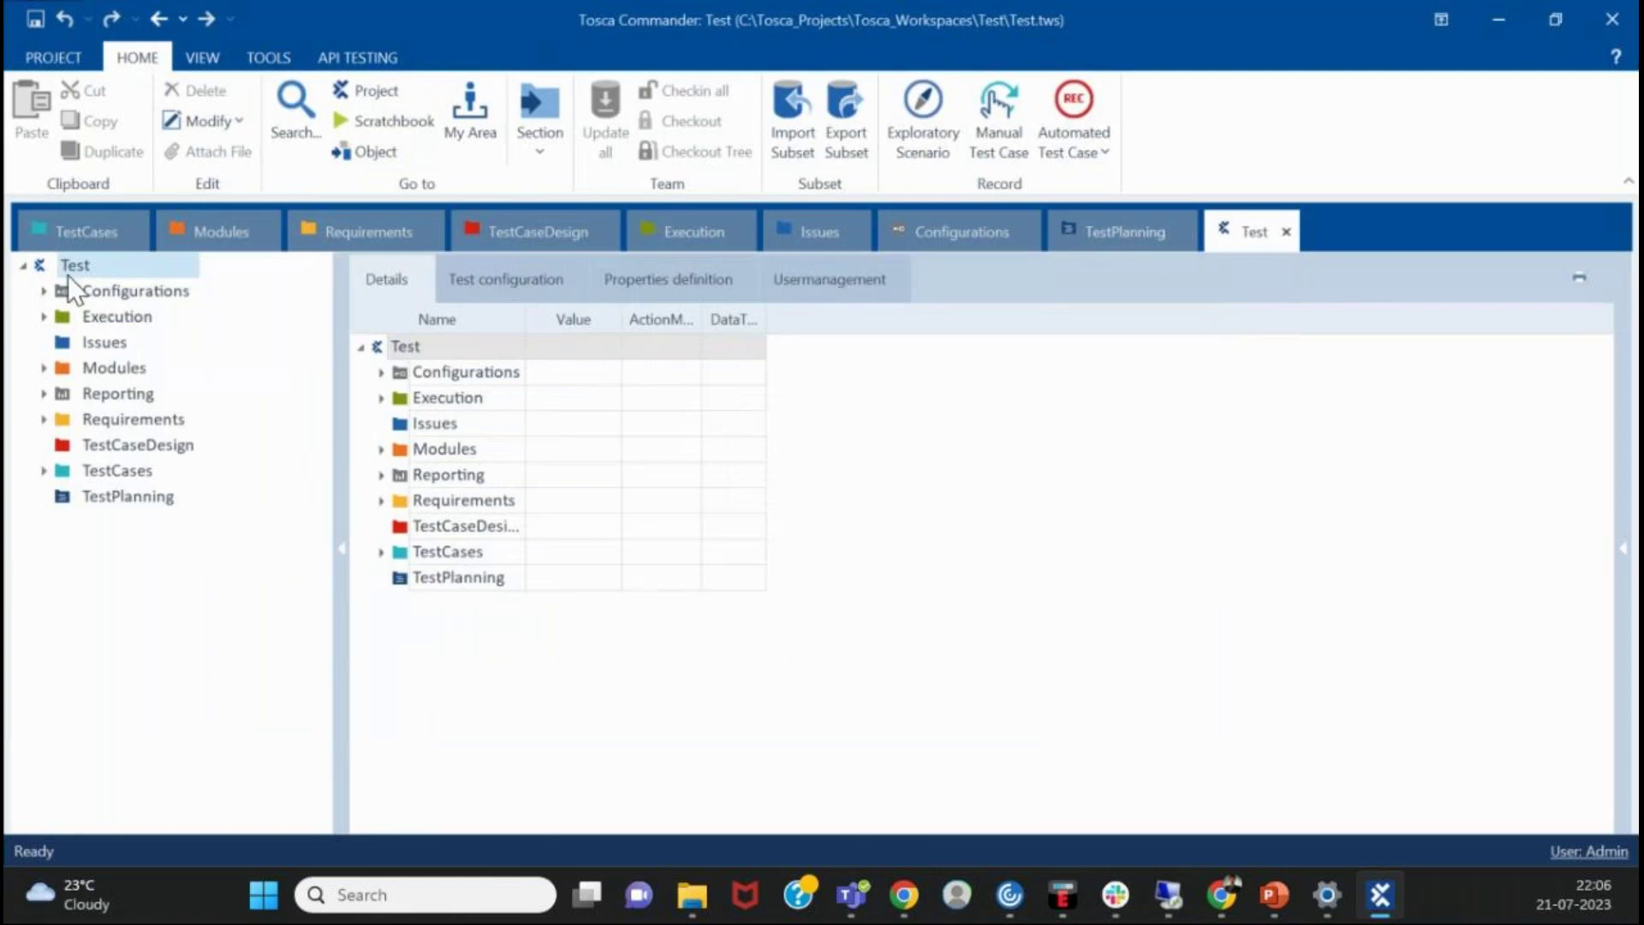
left_click(21, 267)
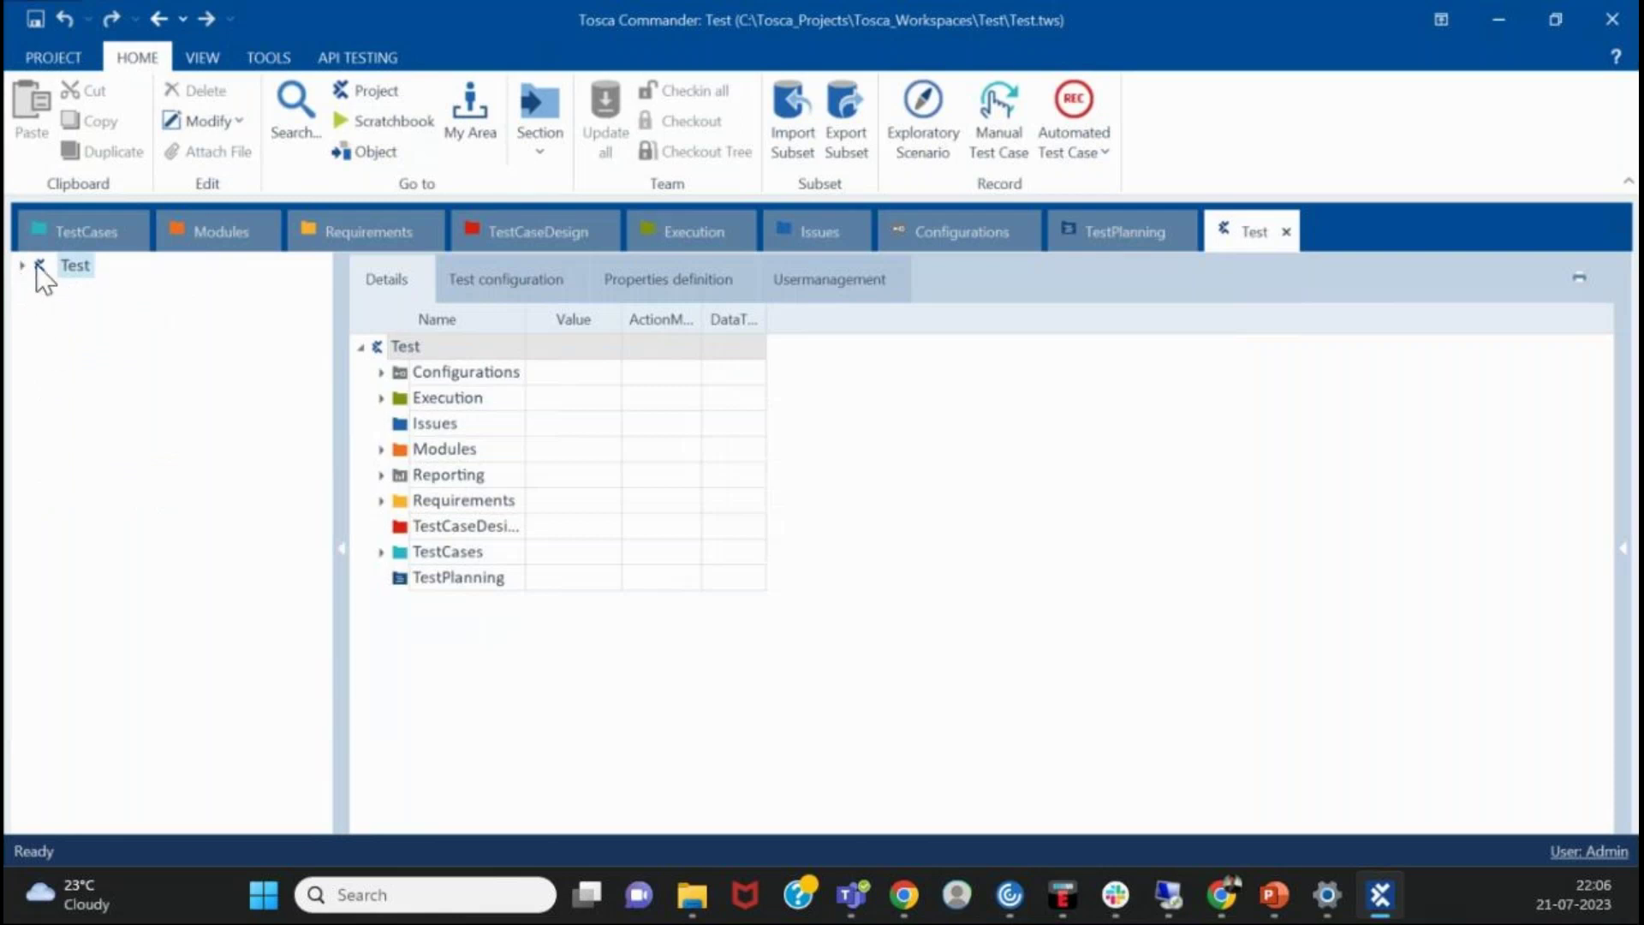
left_click(24, 266)
left_click(84, 293)
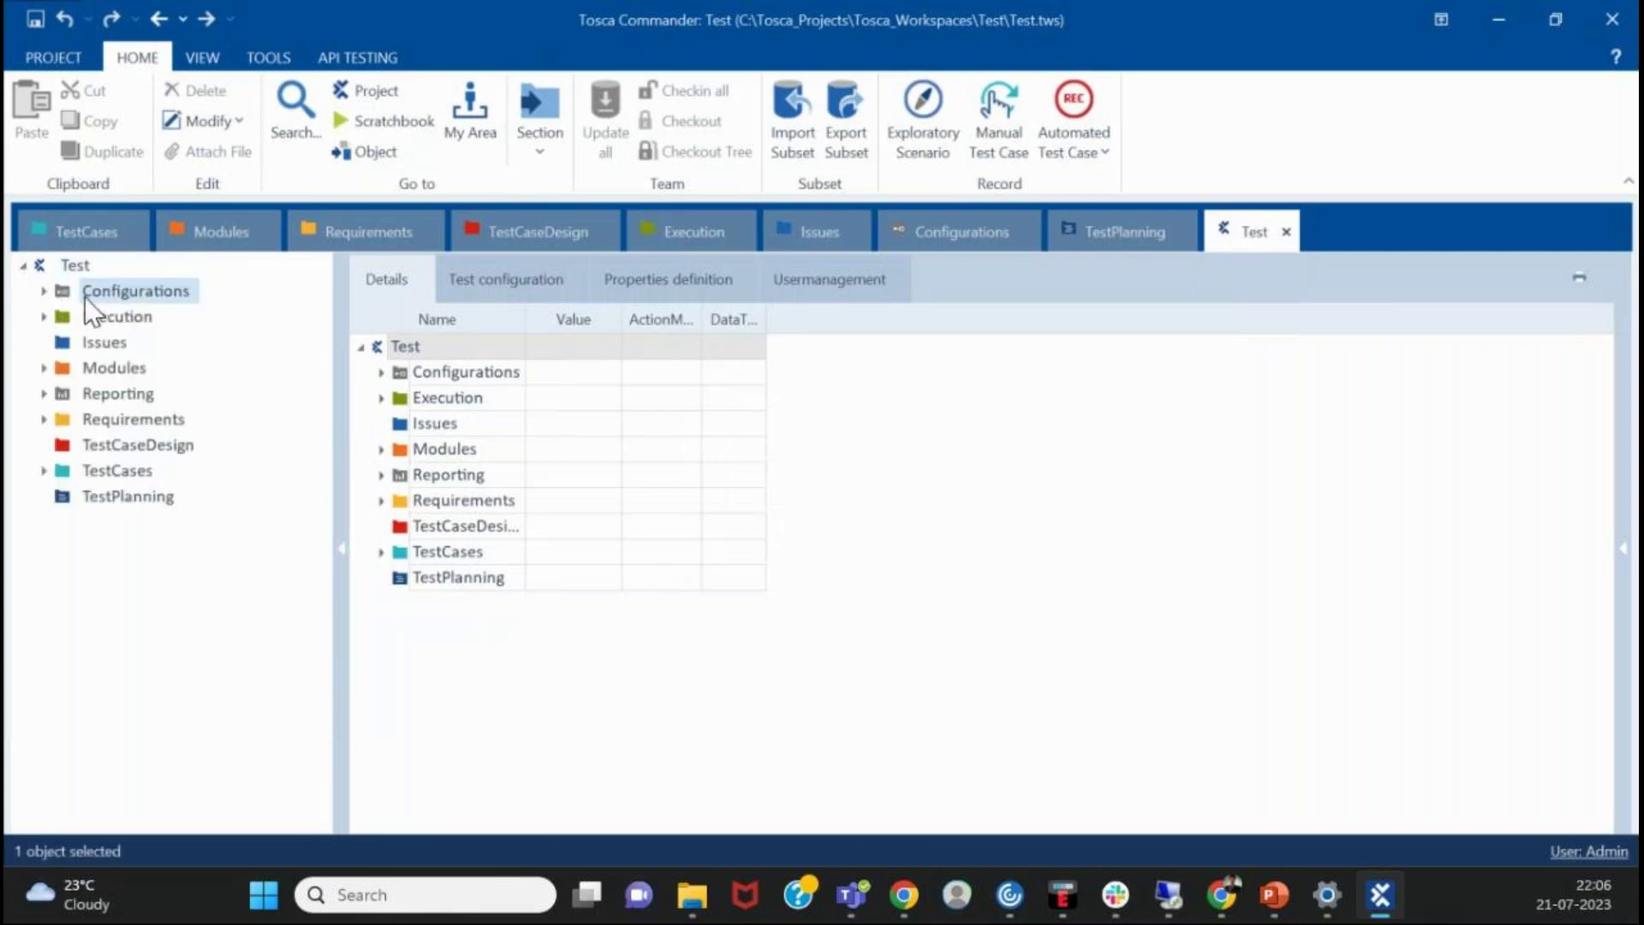
- Expand and collapse Execution and Modules, browse the Test context menu, and view Execution and Reporting
left_click(44, 317)
left_click(44, 317)
left_click(43, 368)
left_click(44, 367)
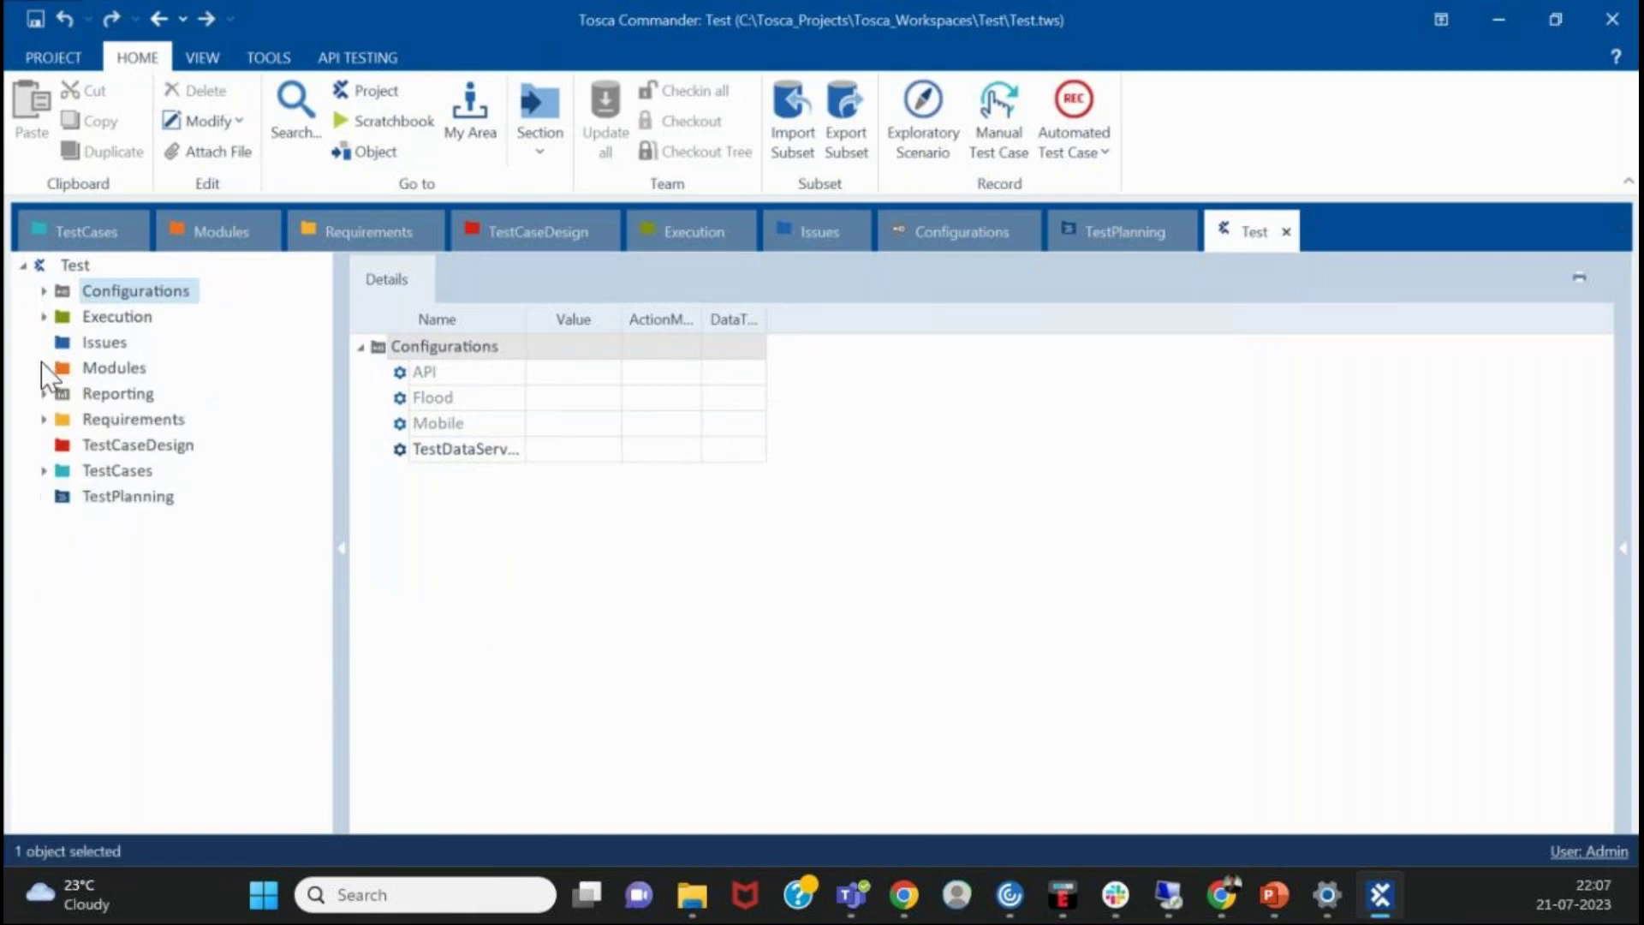
right_click(66, 267)
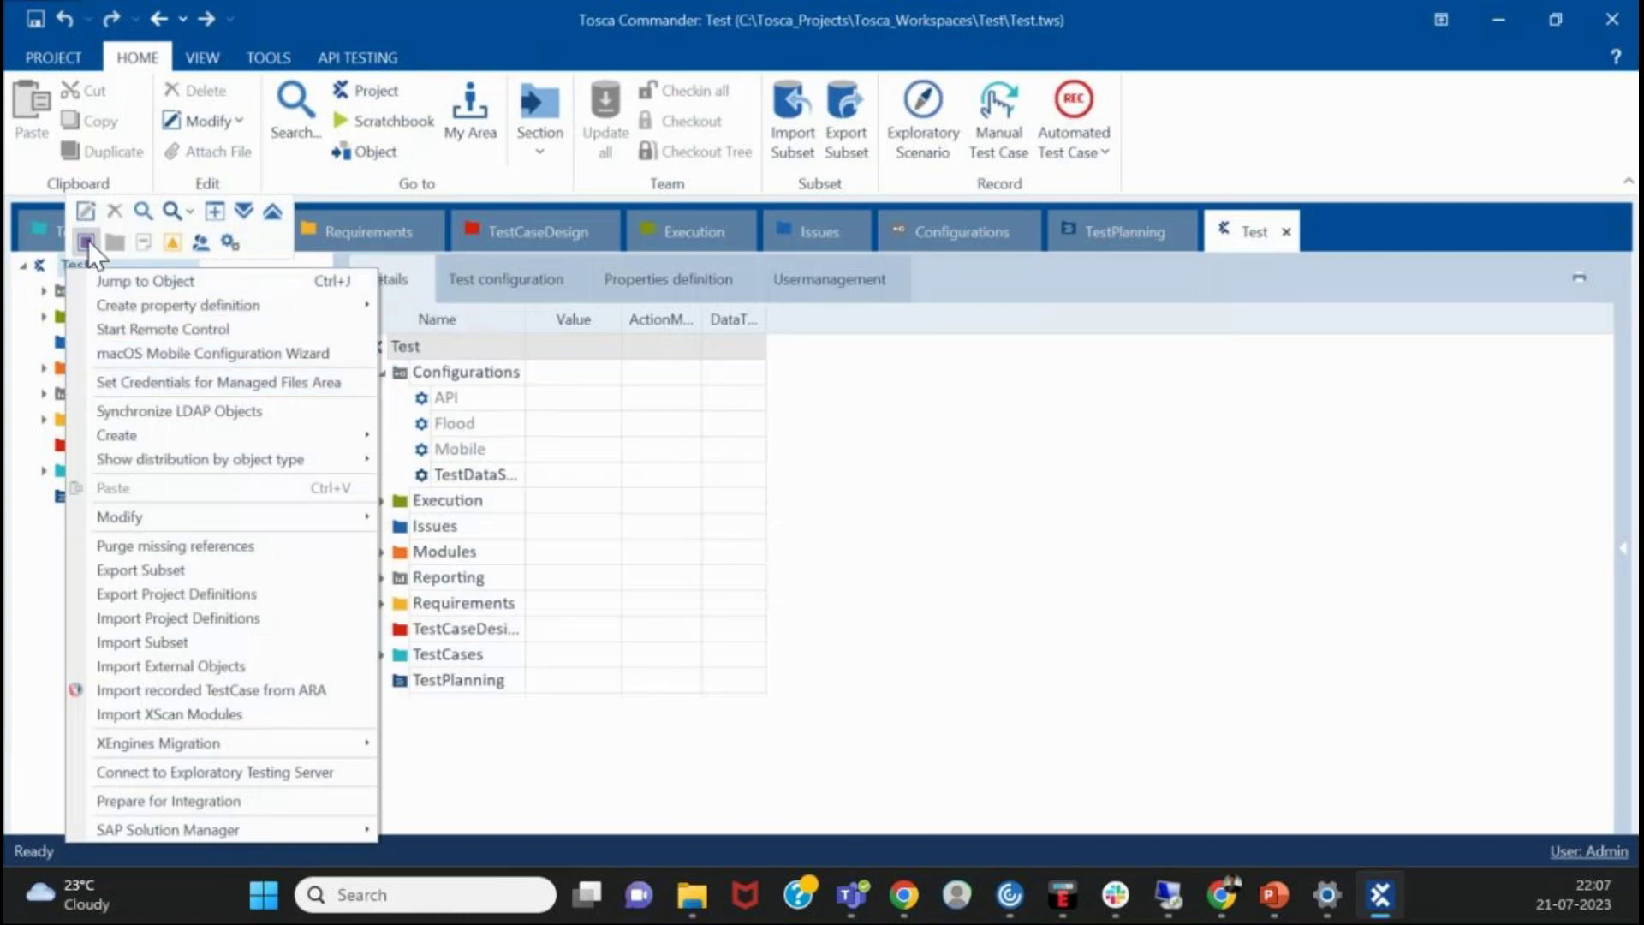
mouse_move(71, 304)
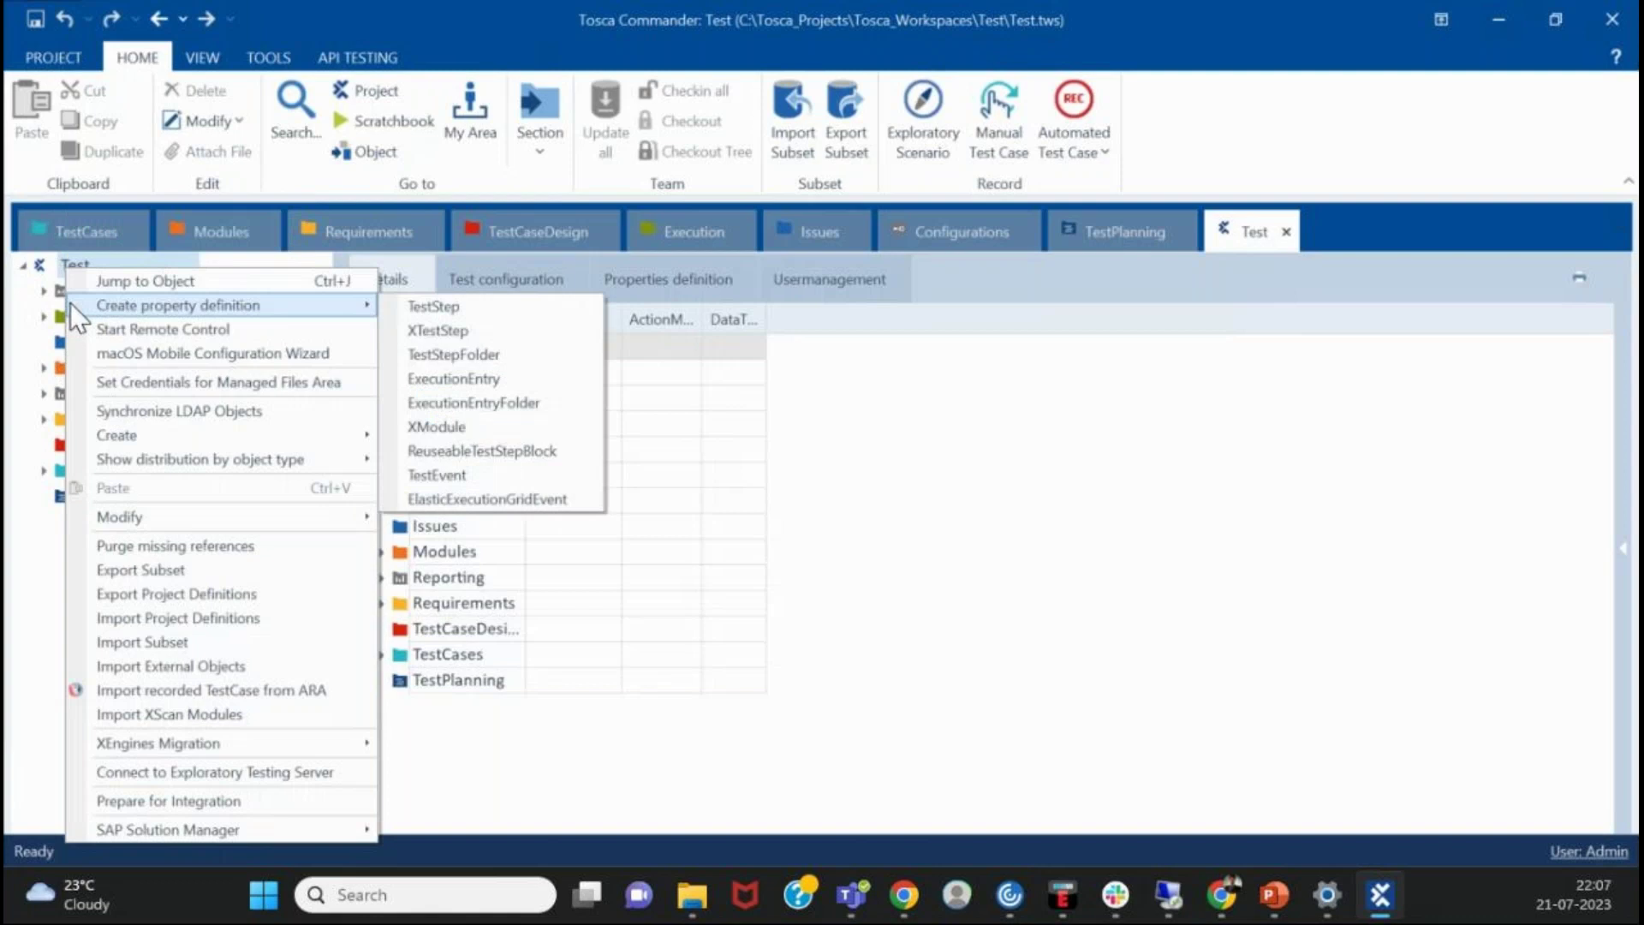
key("Escape")
left_click(86, 316)
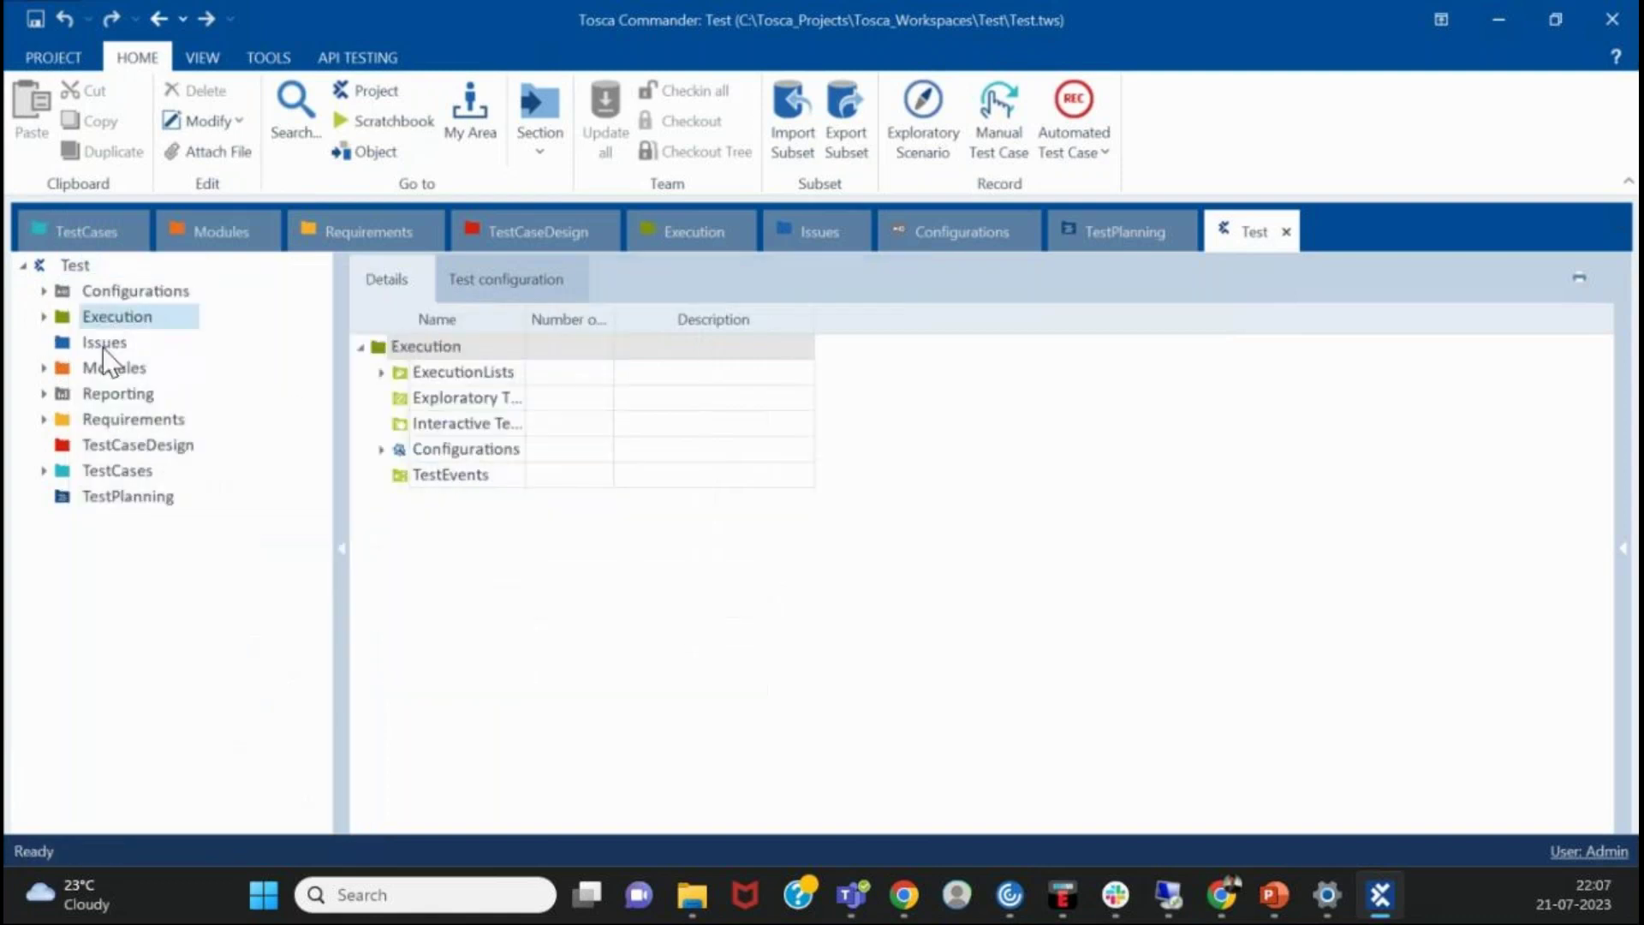
left_click(110, 393)
key("Up")
left_click(85, 272)
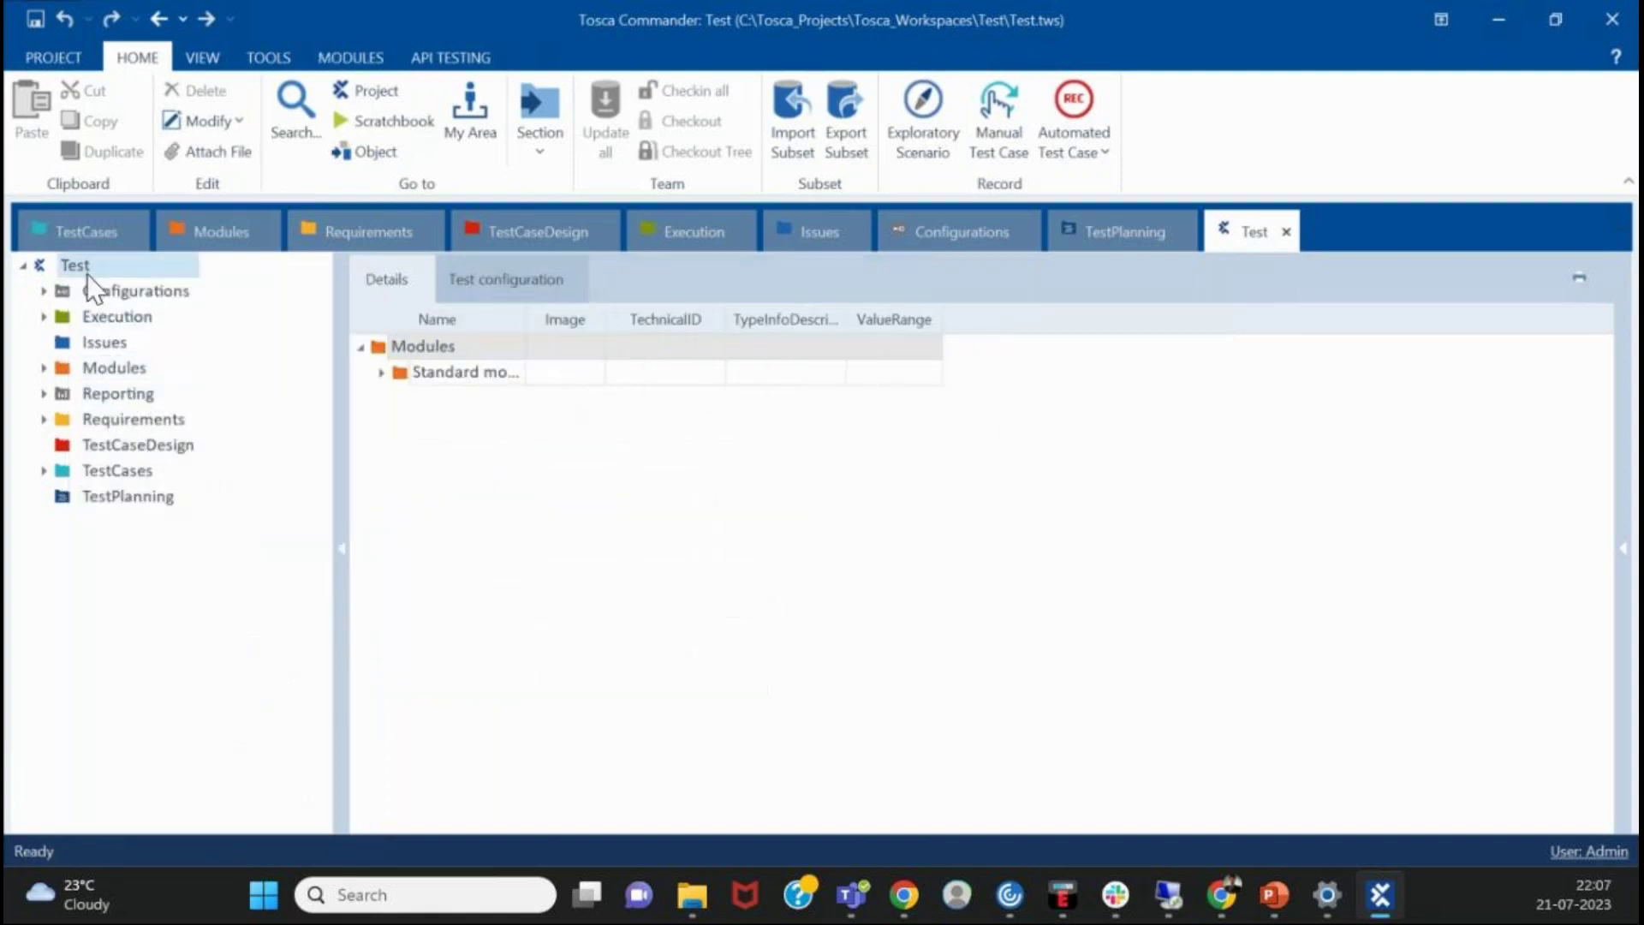
- Create a new folder directly under the Test root from its context menu
right_click(85, 274)
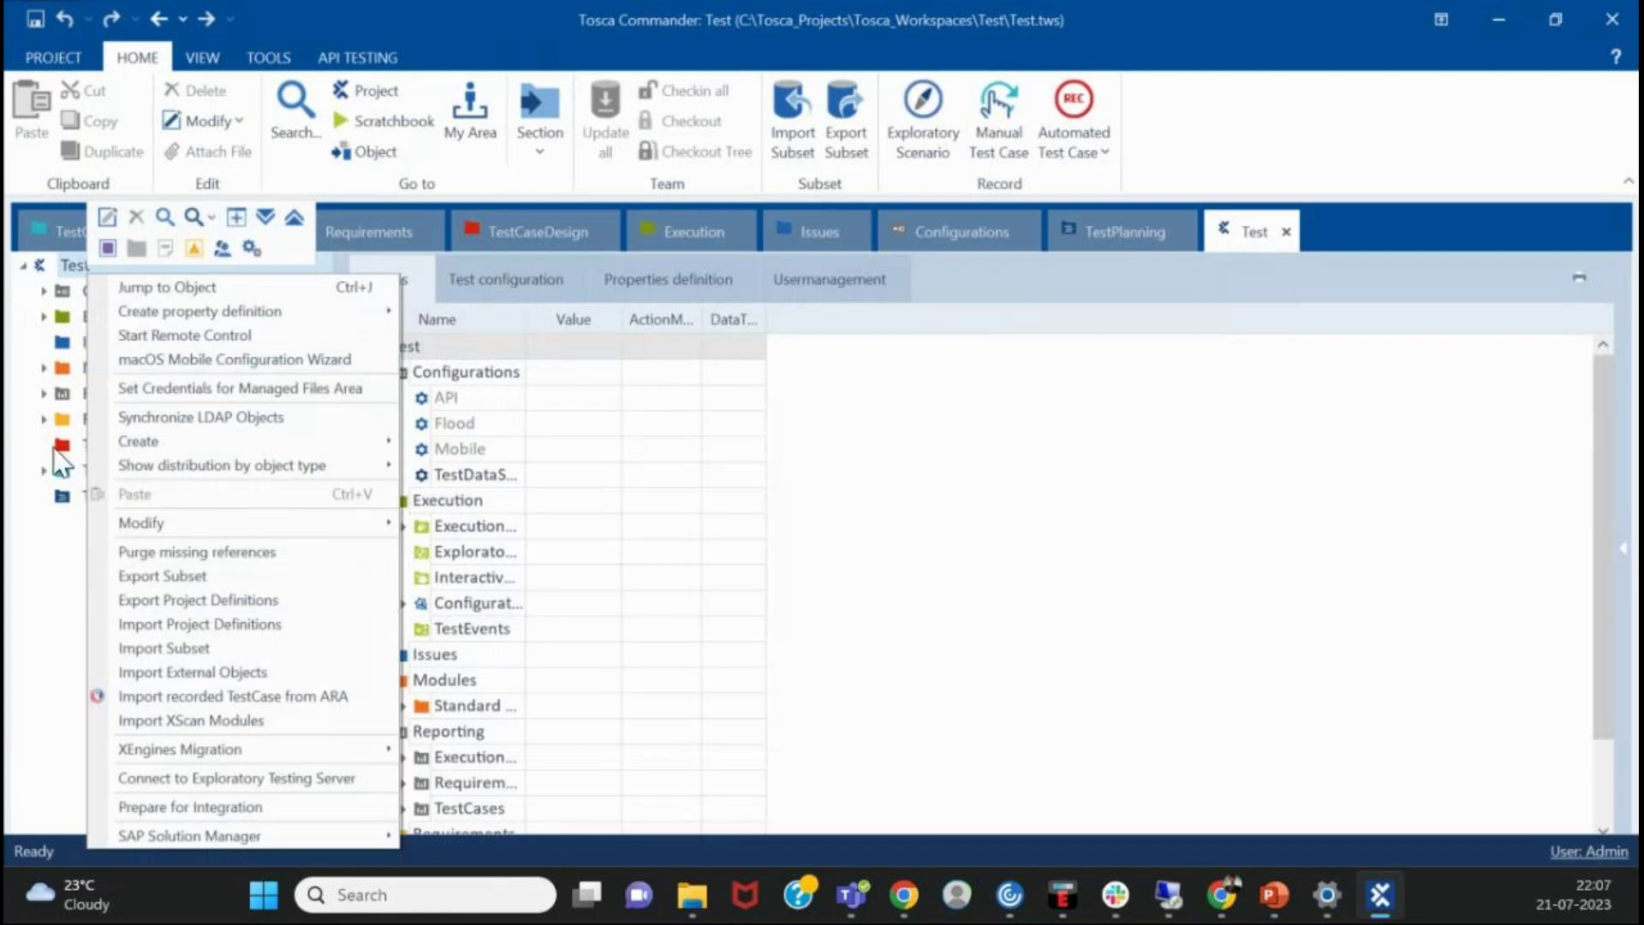
left_click(57, 294)
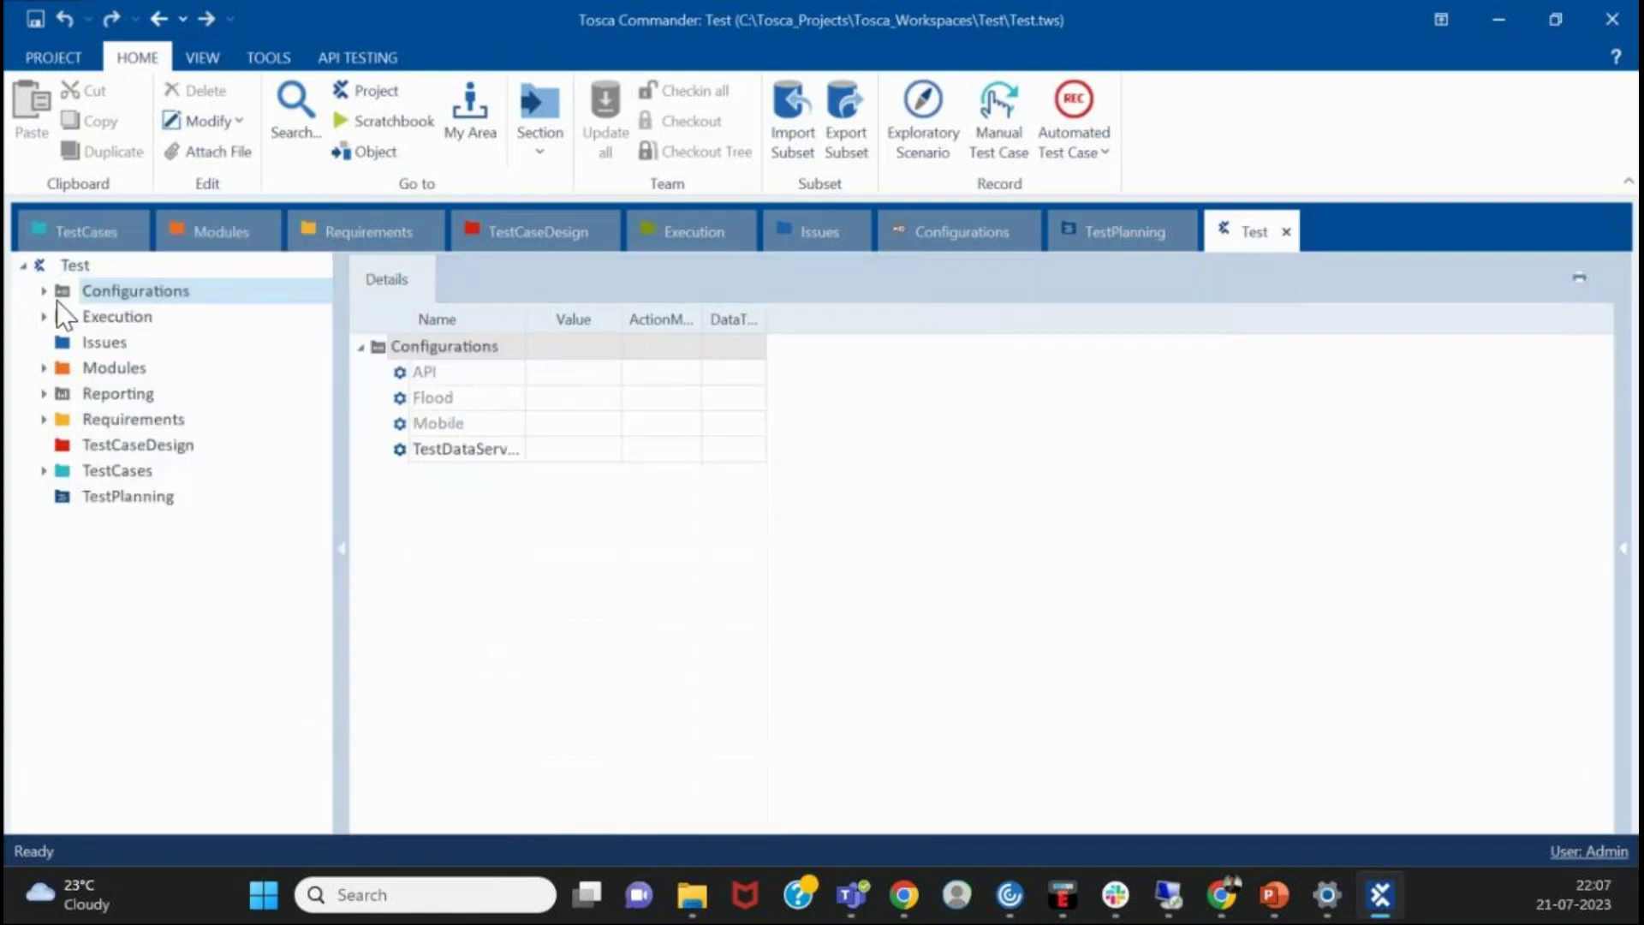
right_click(65, 265)
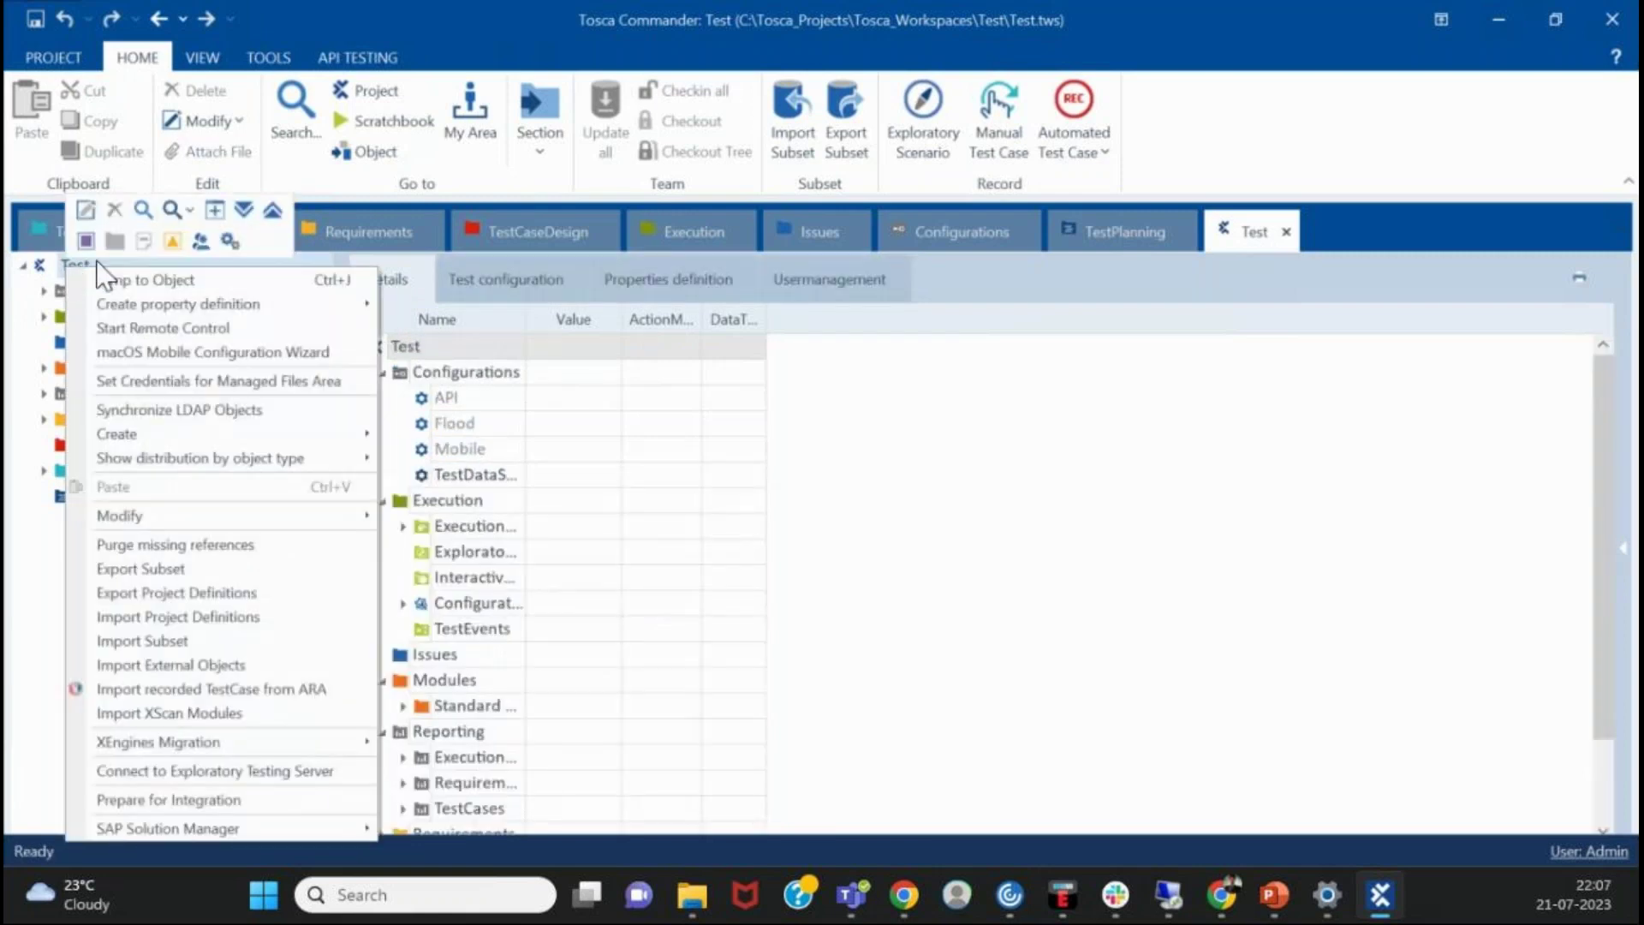
left_click(114, 241)
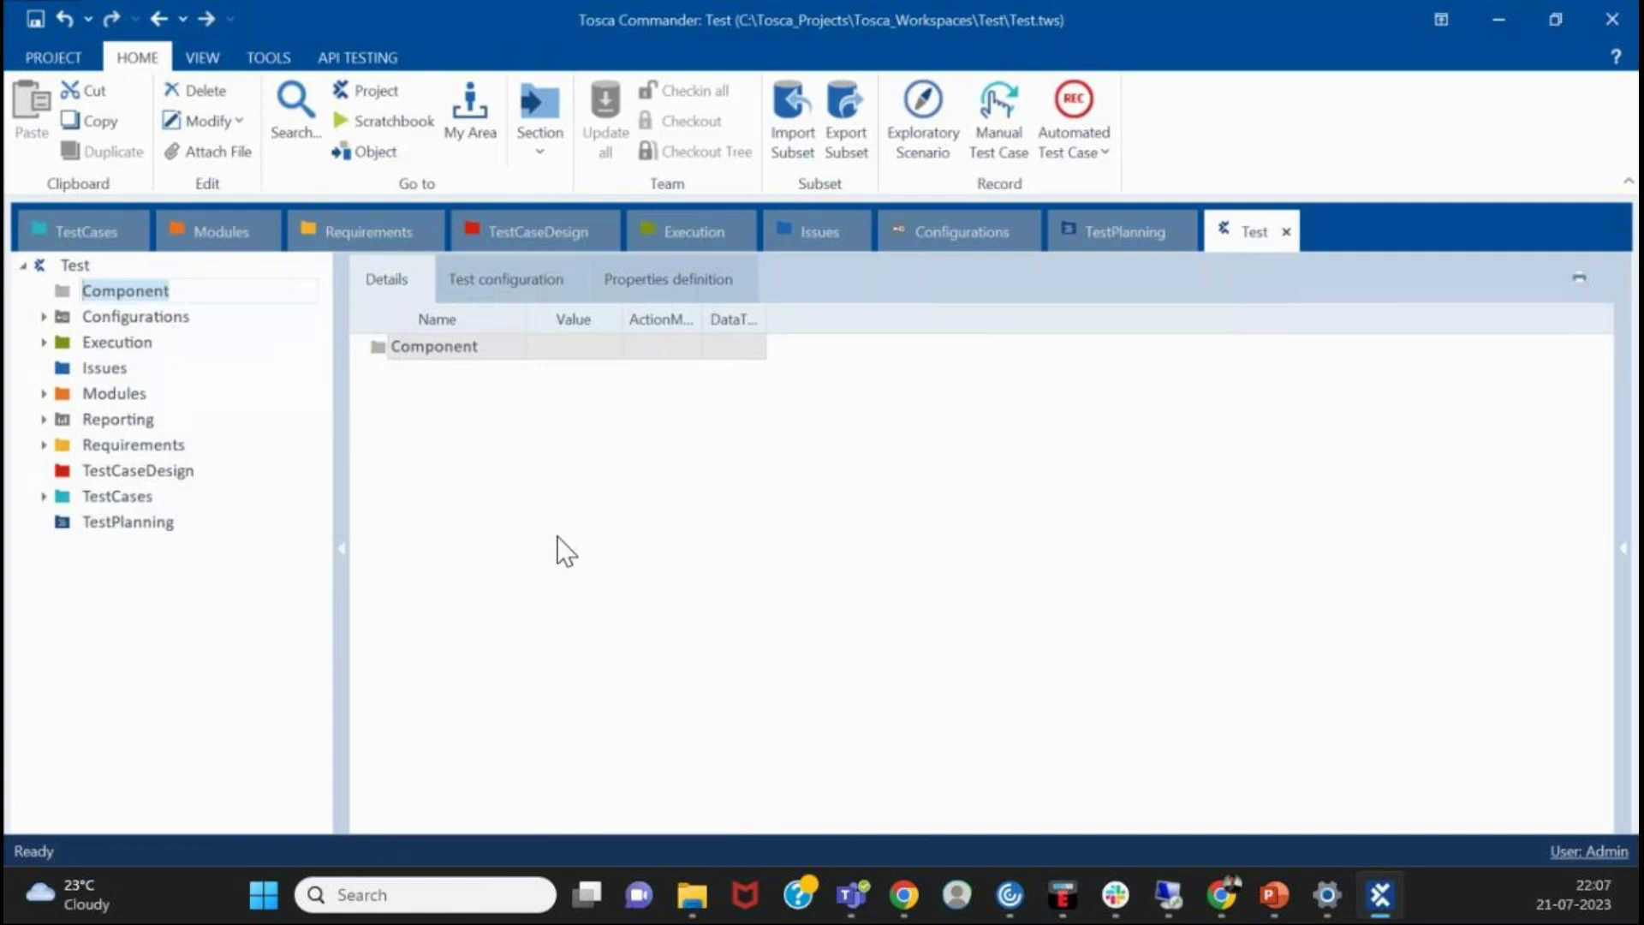
- Keep the new Component folder, then rename it to 'Project A'
key("Return")
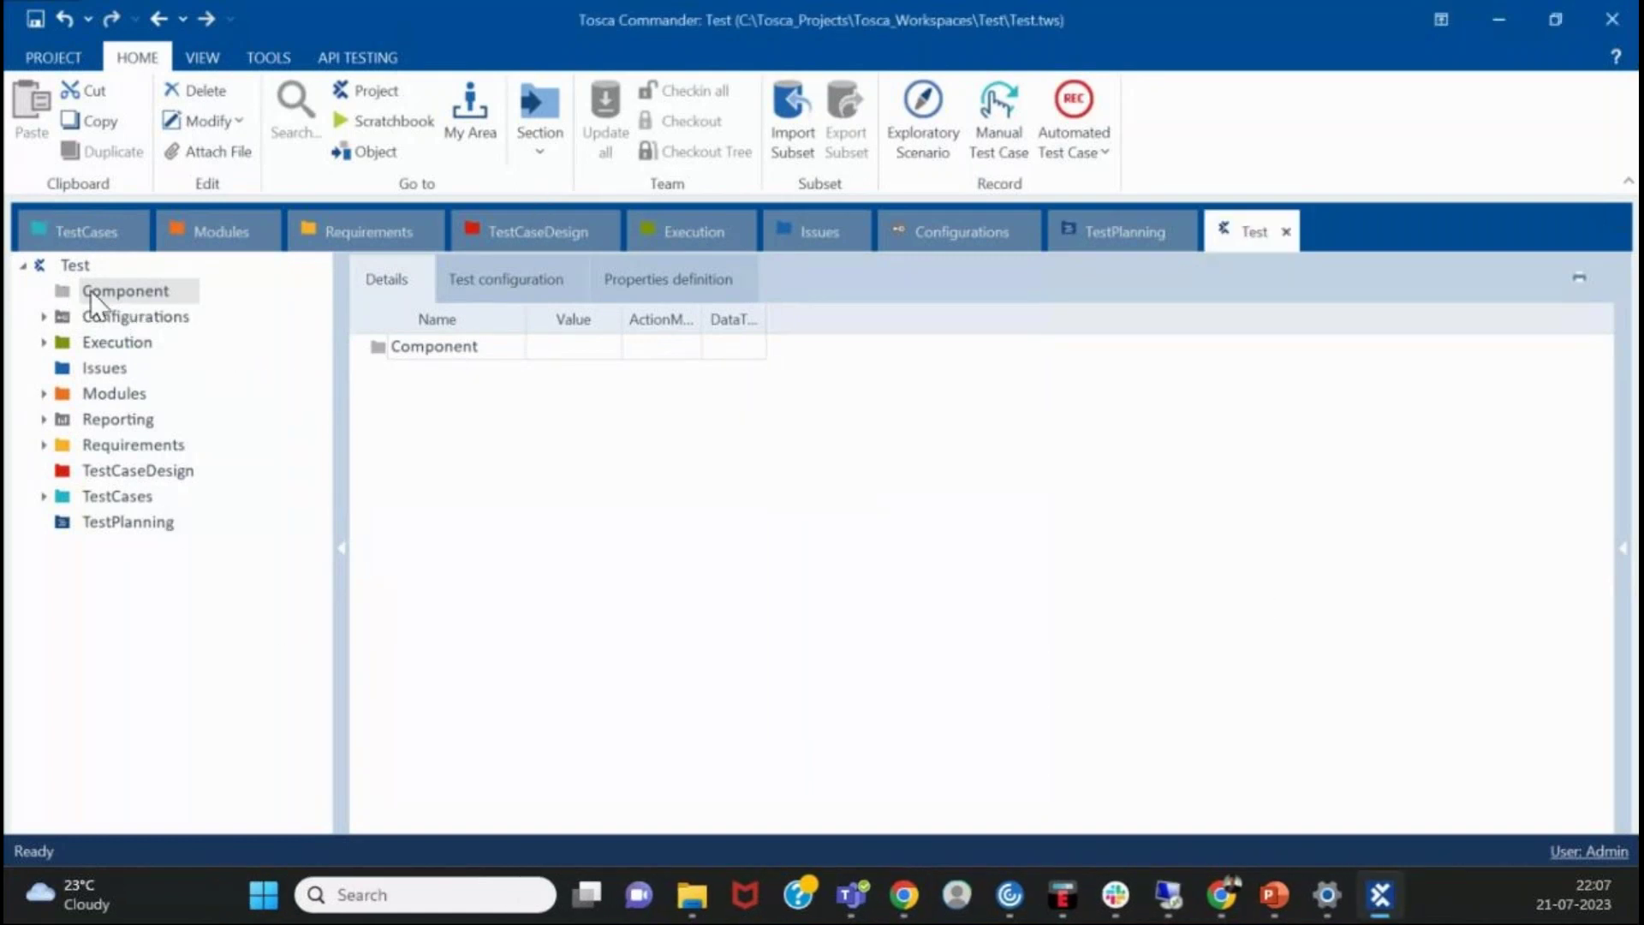
left_click(74, 267)
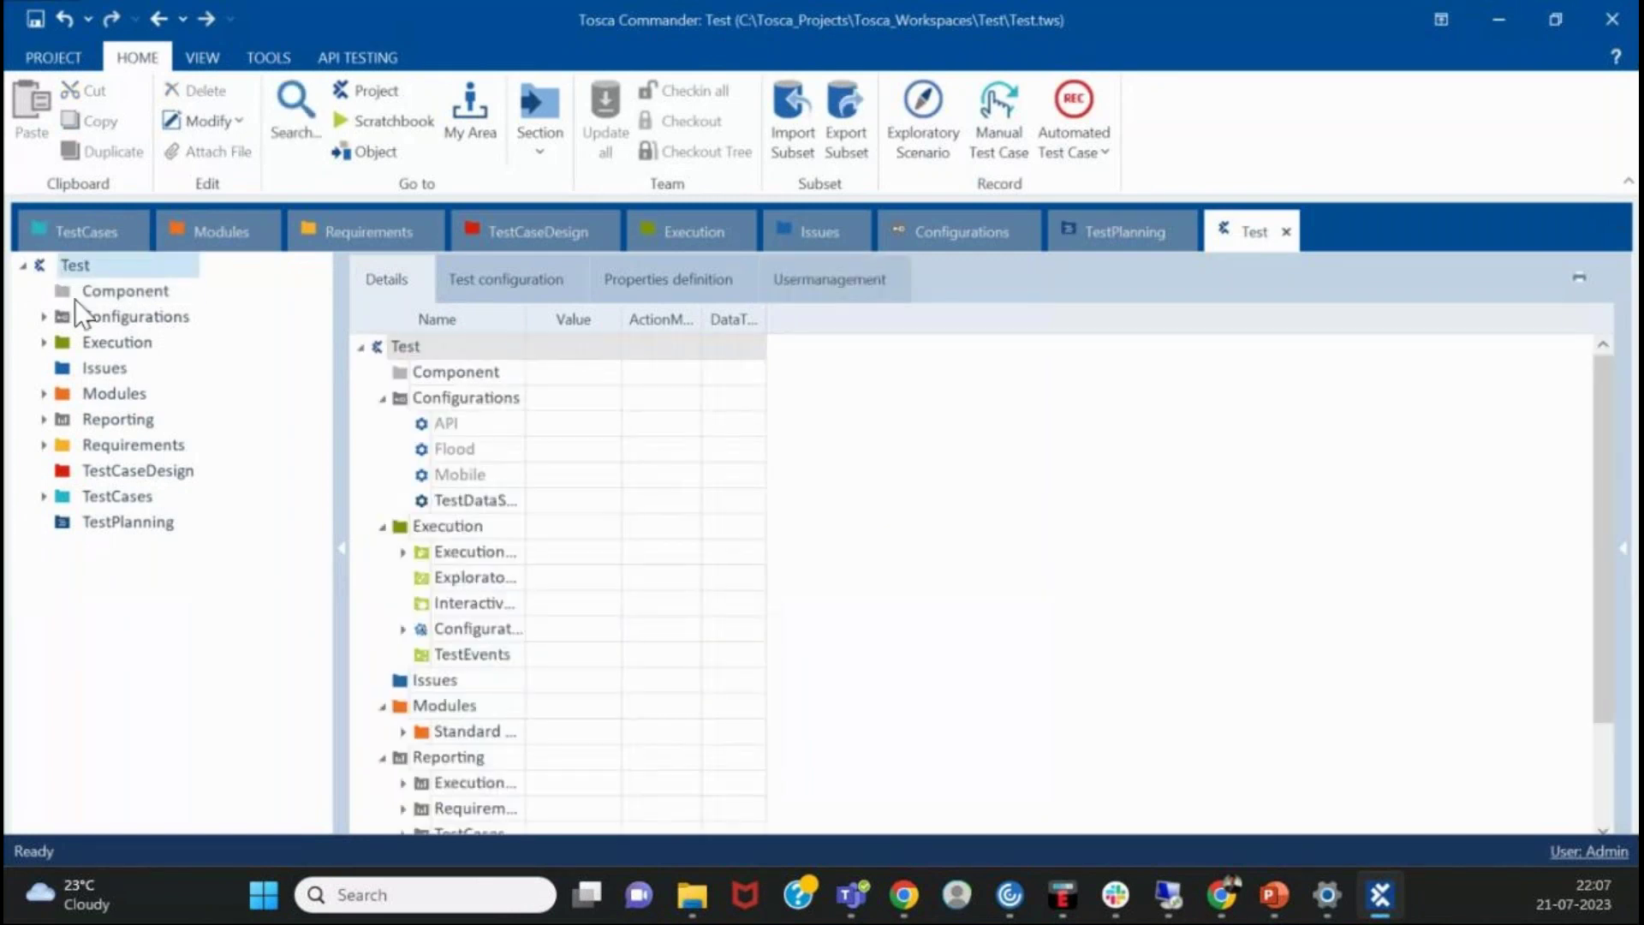
left_click(95, 291)
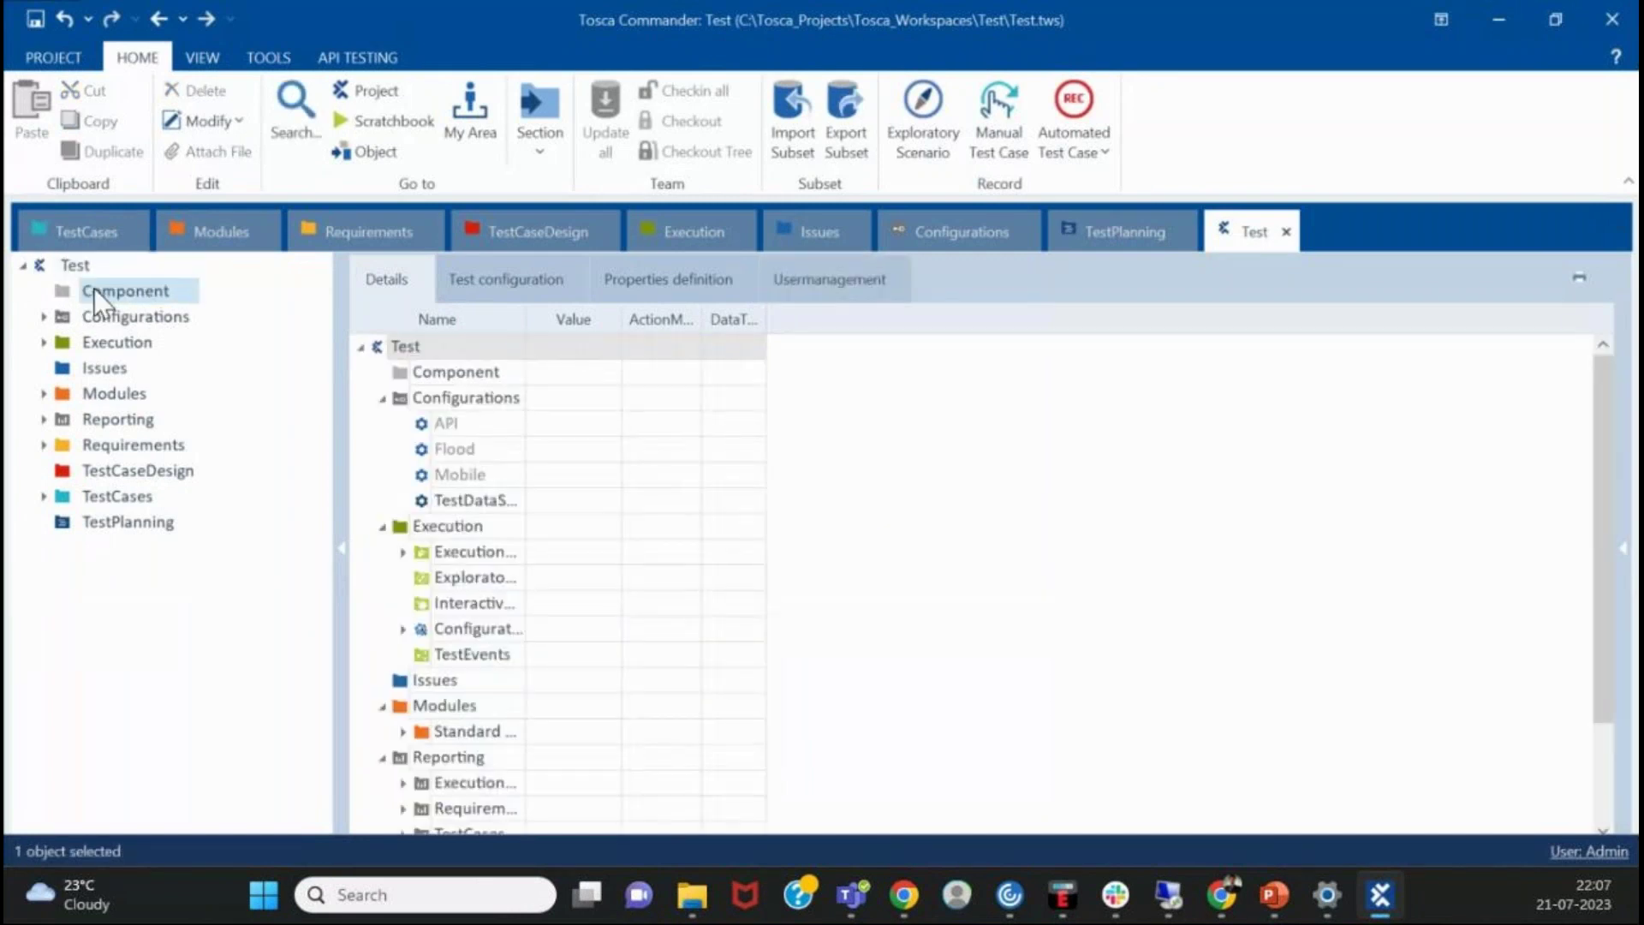
left_click(175, 290)
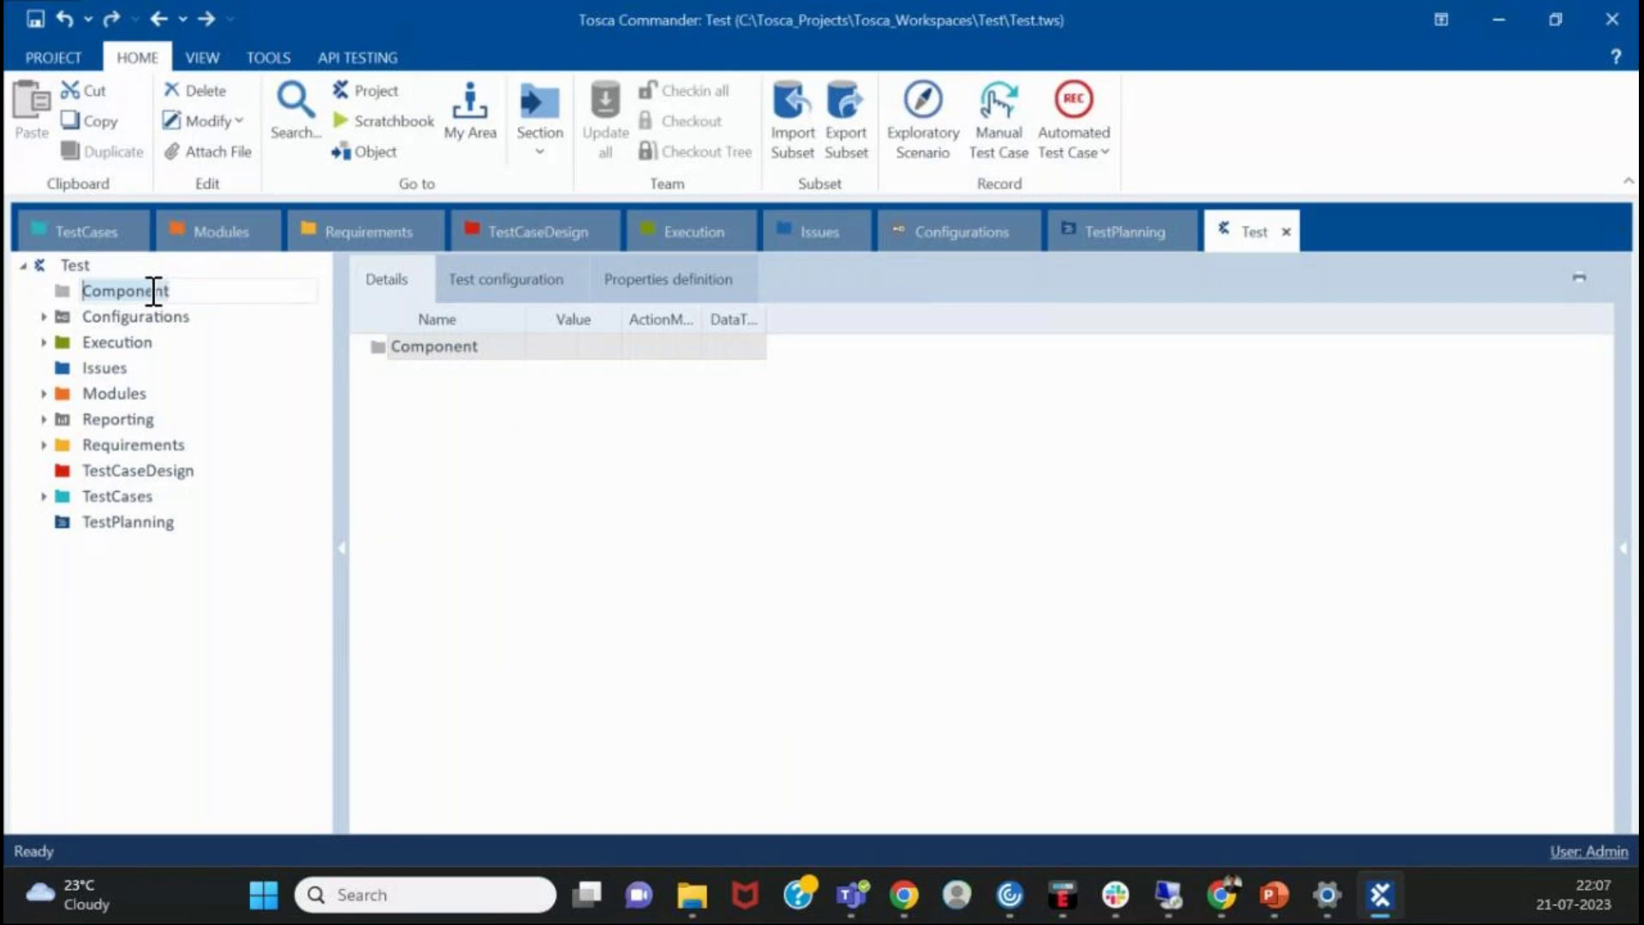
type("Project")
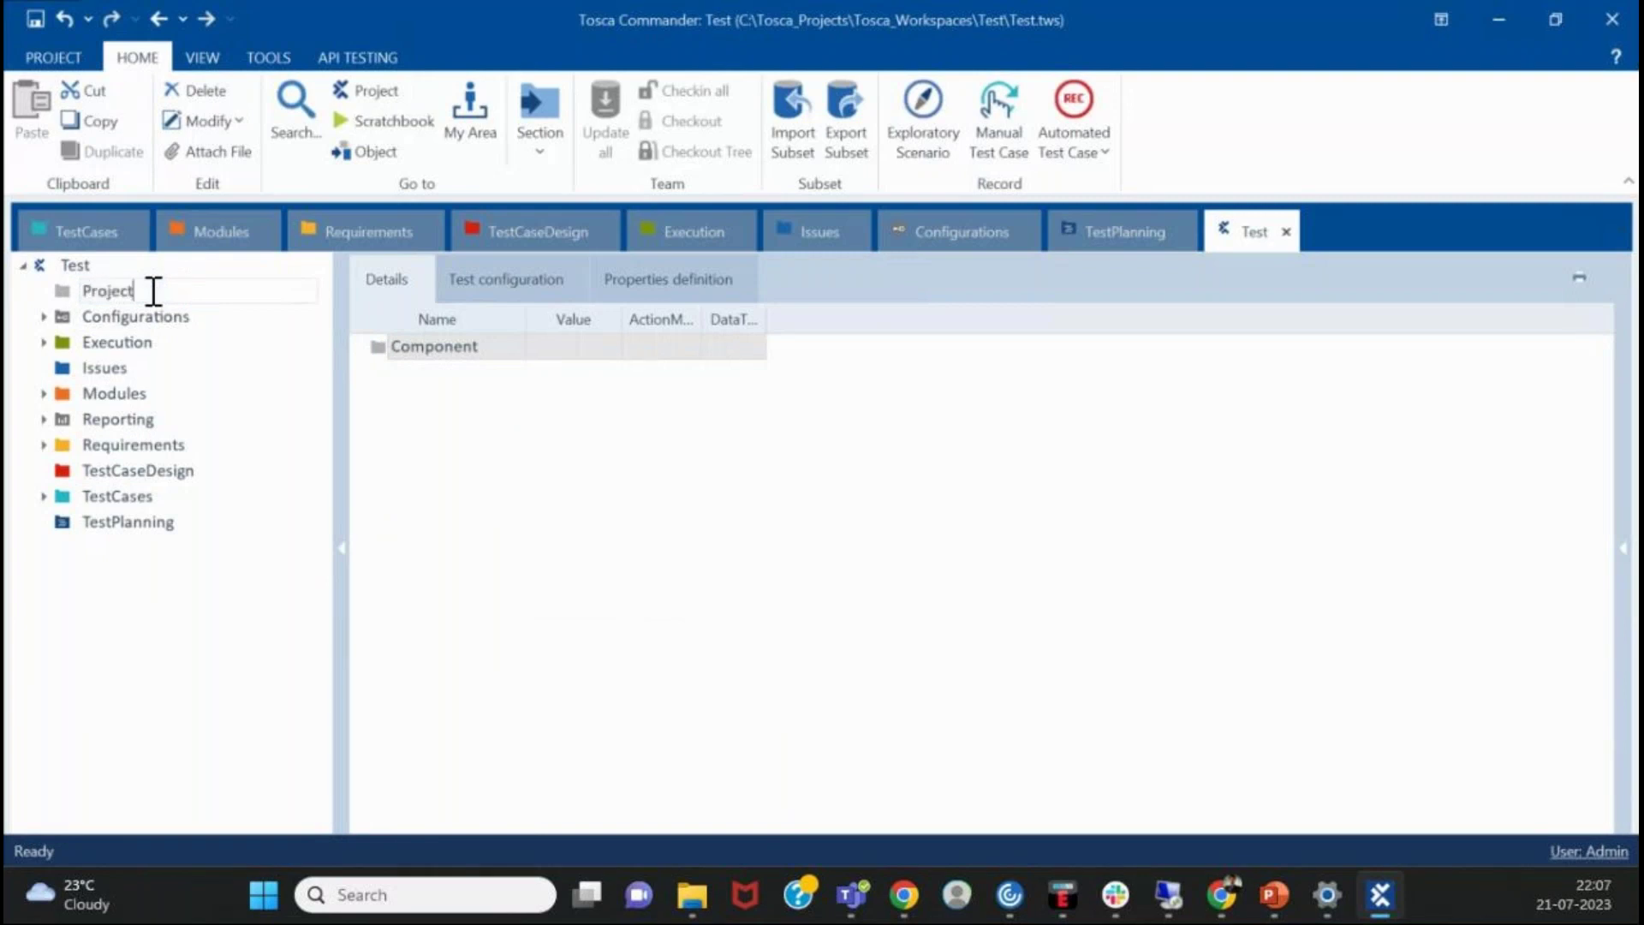
key("Return")
left_click_drag(185, 394, 190, 409)
type("A")
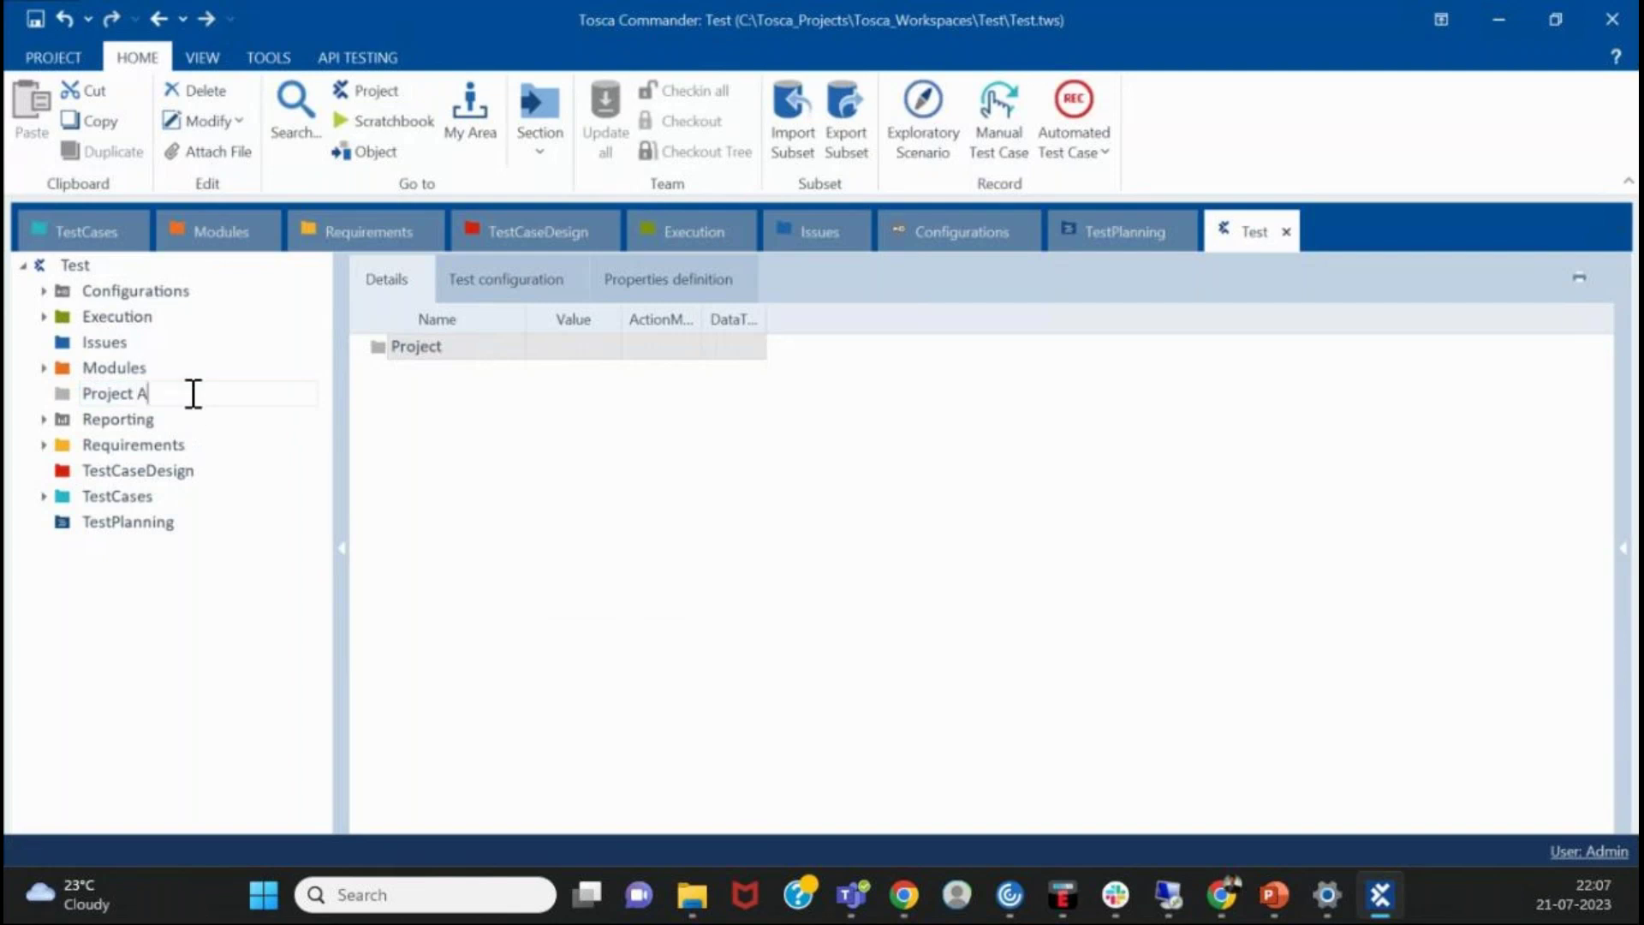
key("Return")
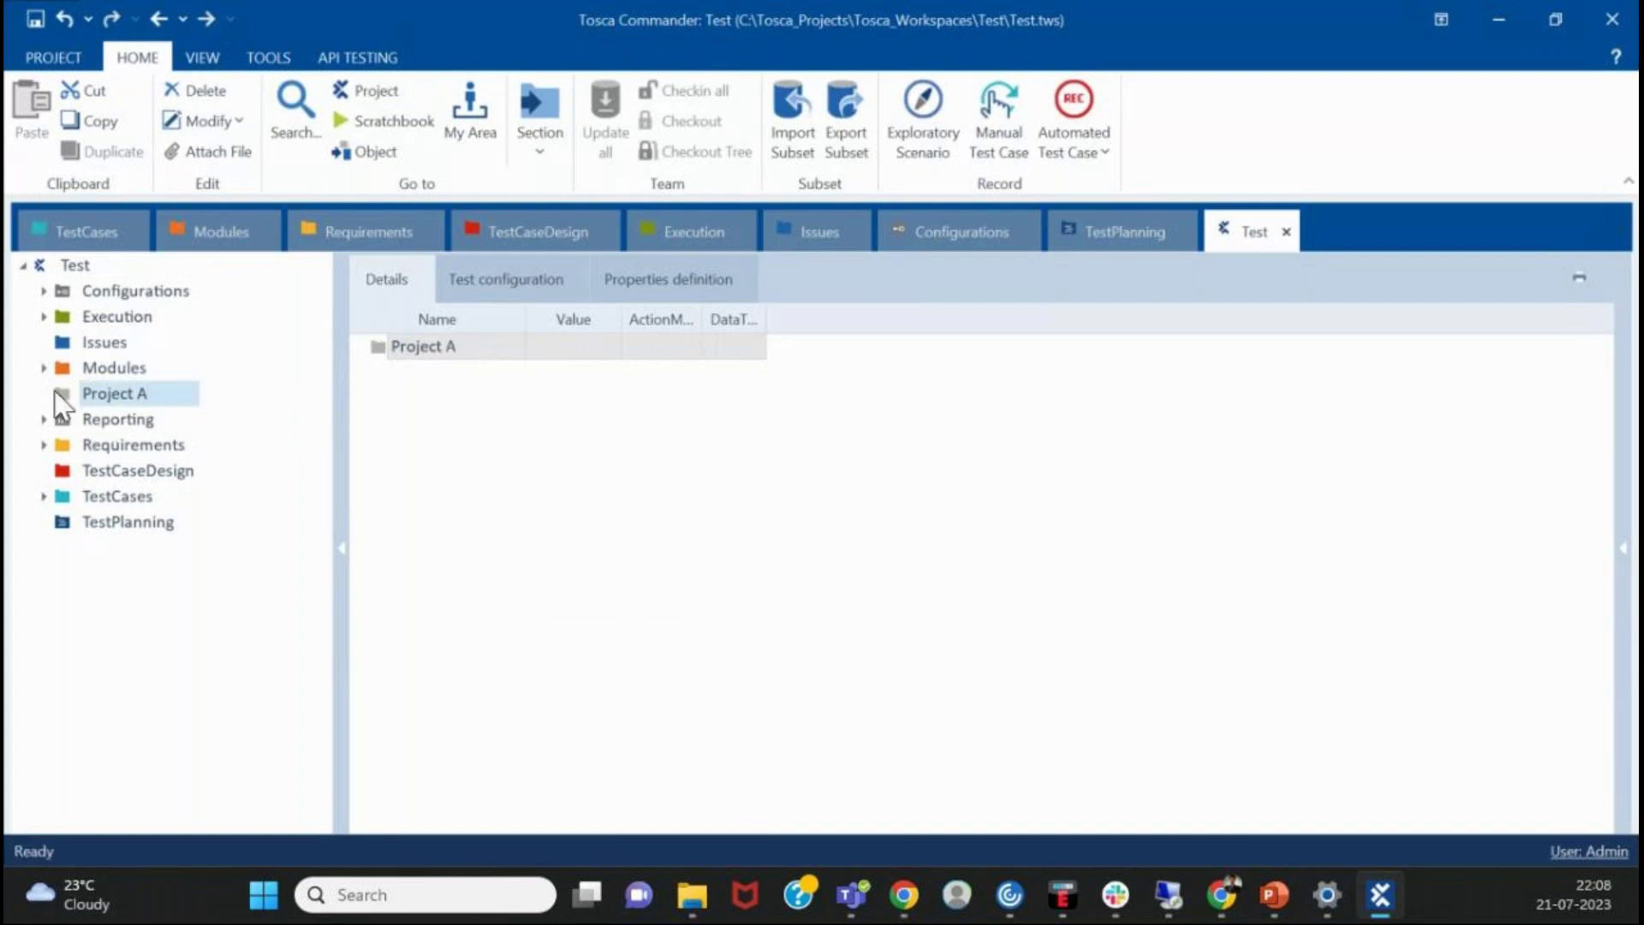
- Paste a copy of Project A under Test and rename it 'Project B'
left_click(84, 264)
key("ctrl+v")
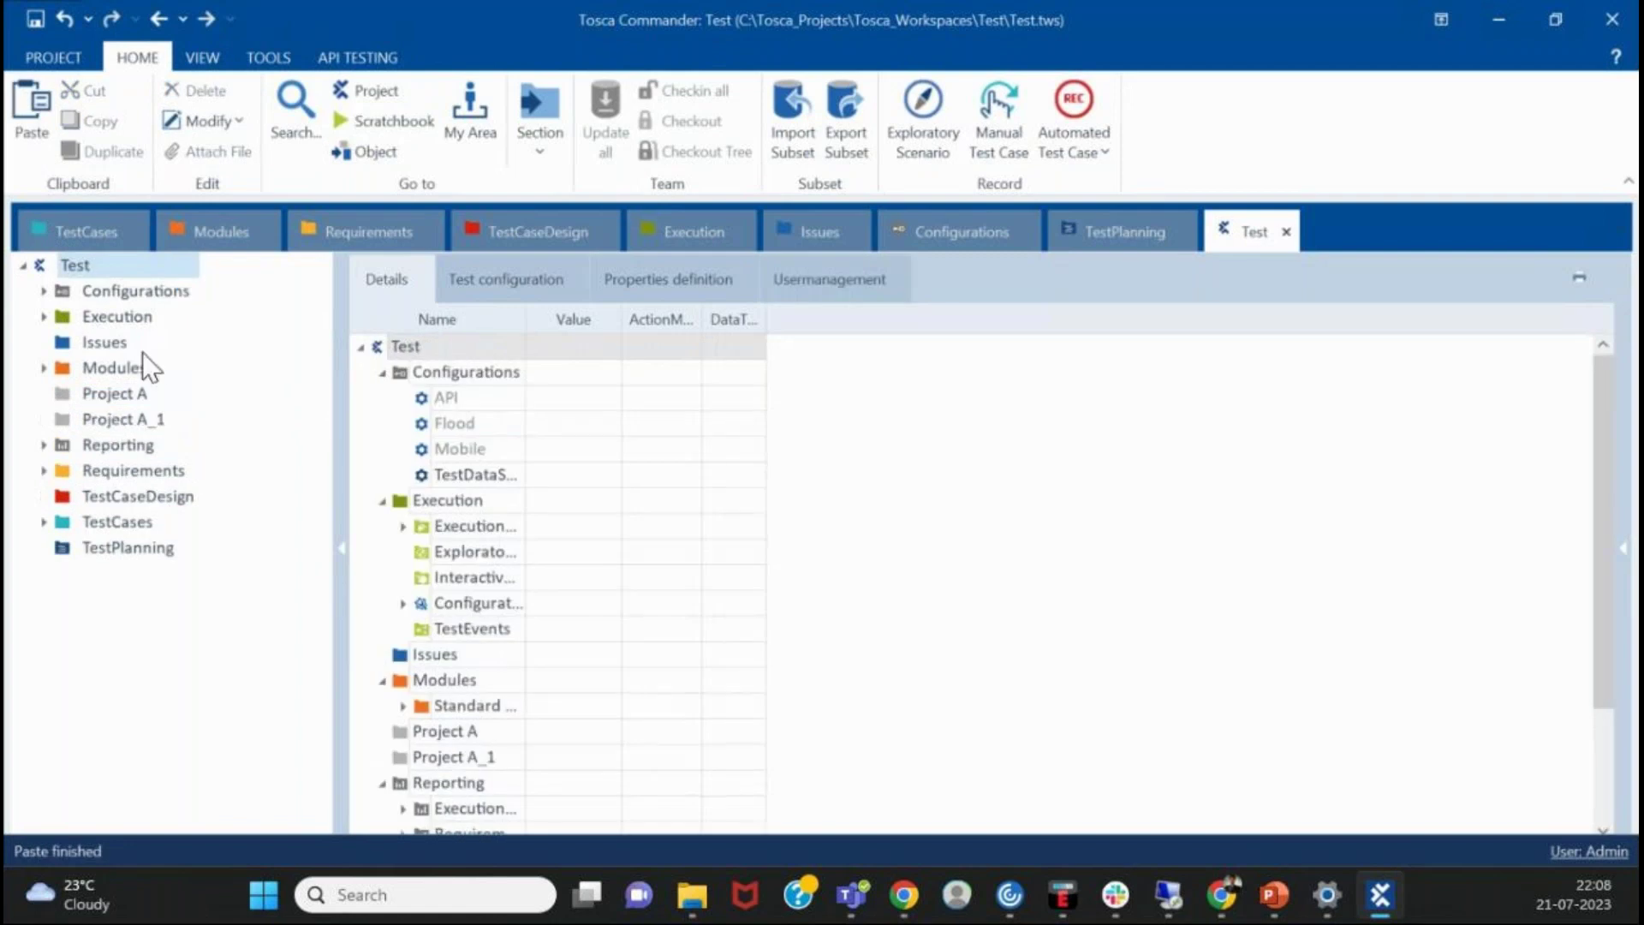
left_click(127, 420)
left_click(149, 420)
key("BackSpace")
key("BackSpace")
key("BackSpace")
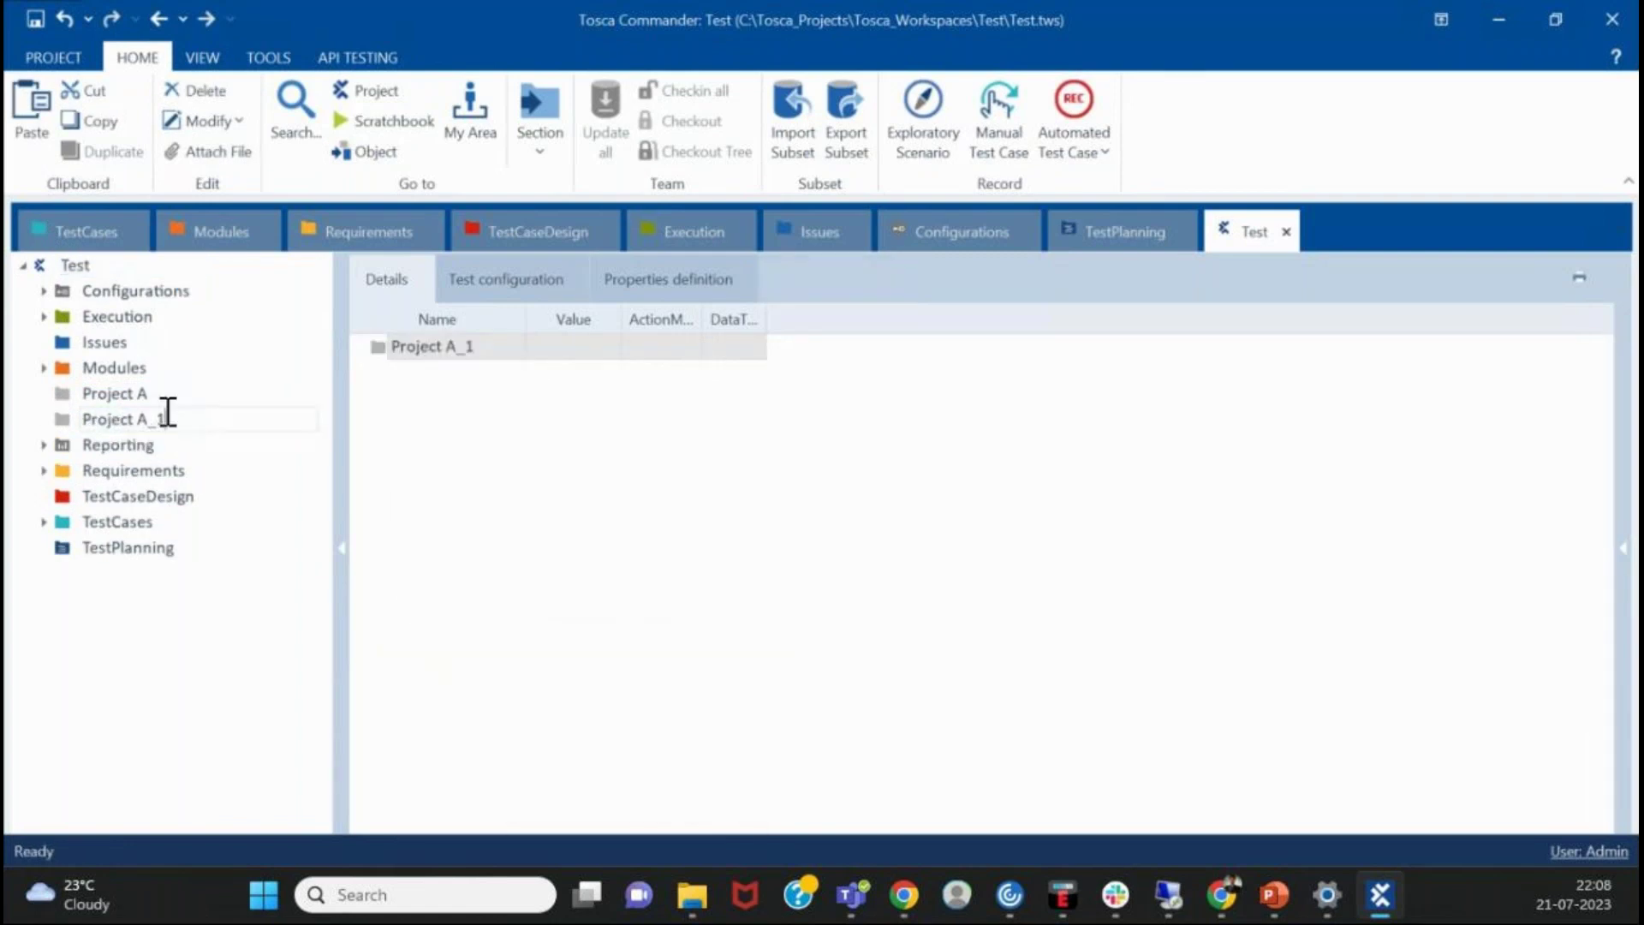
type("B")
key("Return")
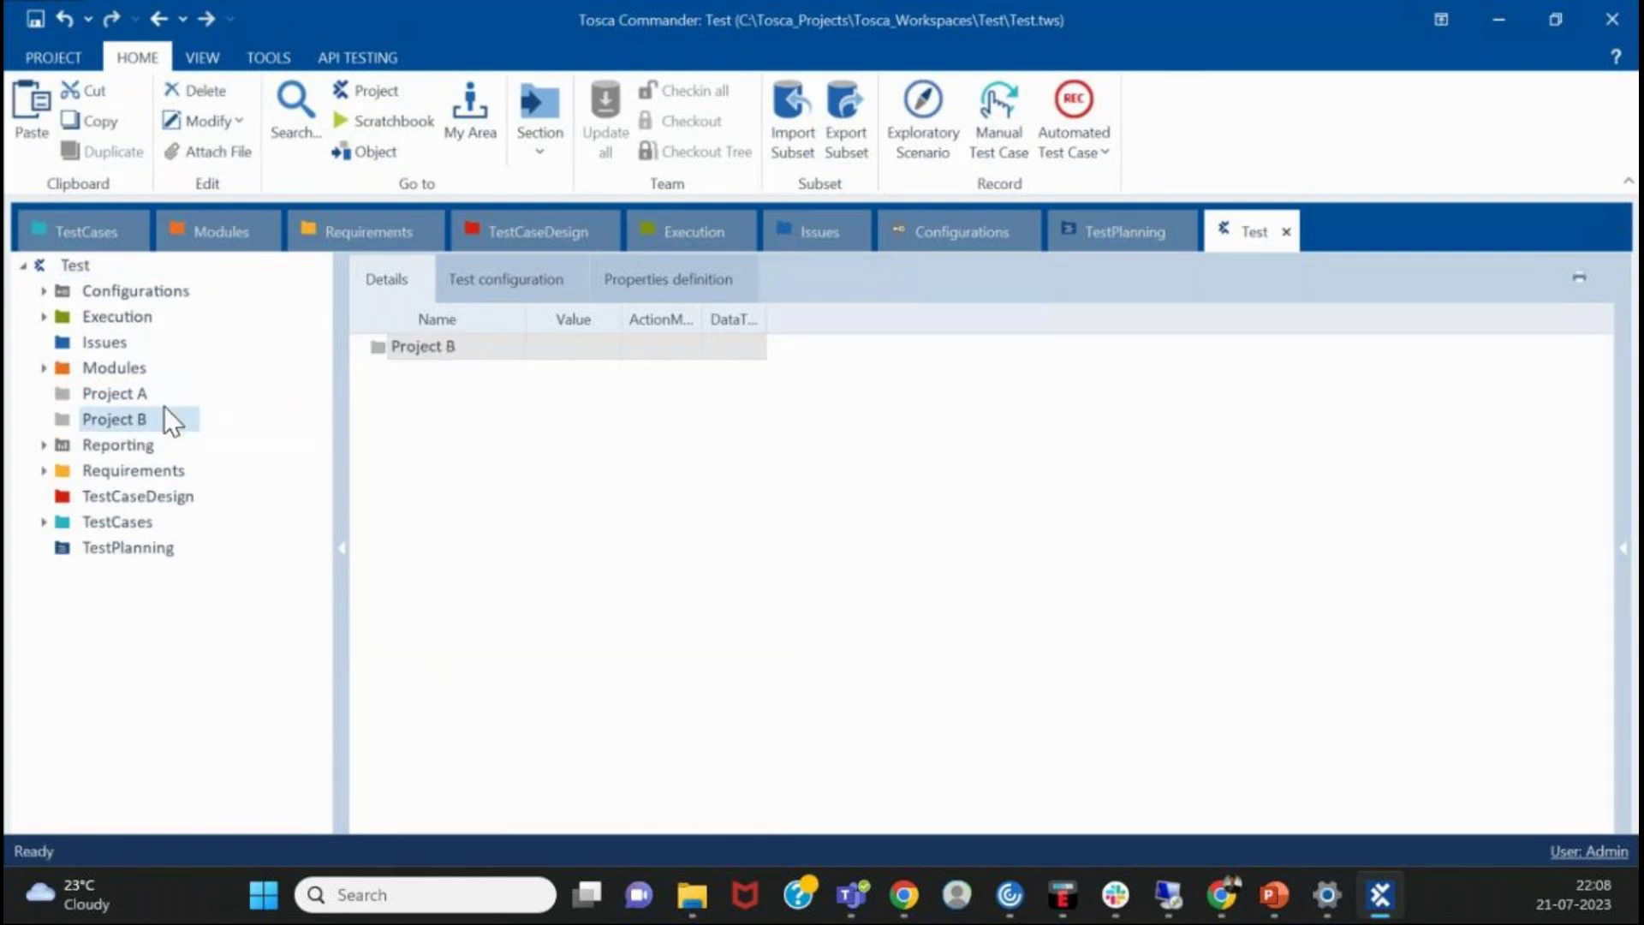
- Paste a second copy of Project A under Test and rename it 'Project C'
left_click(99, 259)
key("ctrl+v")
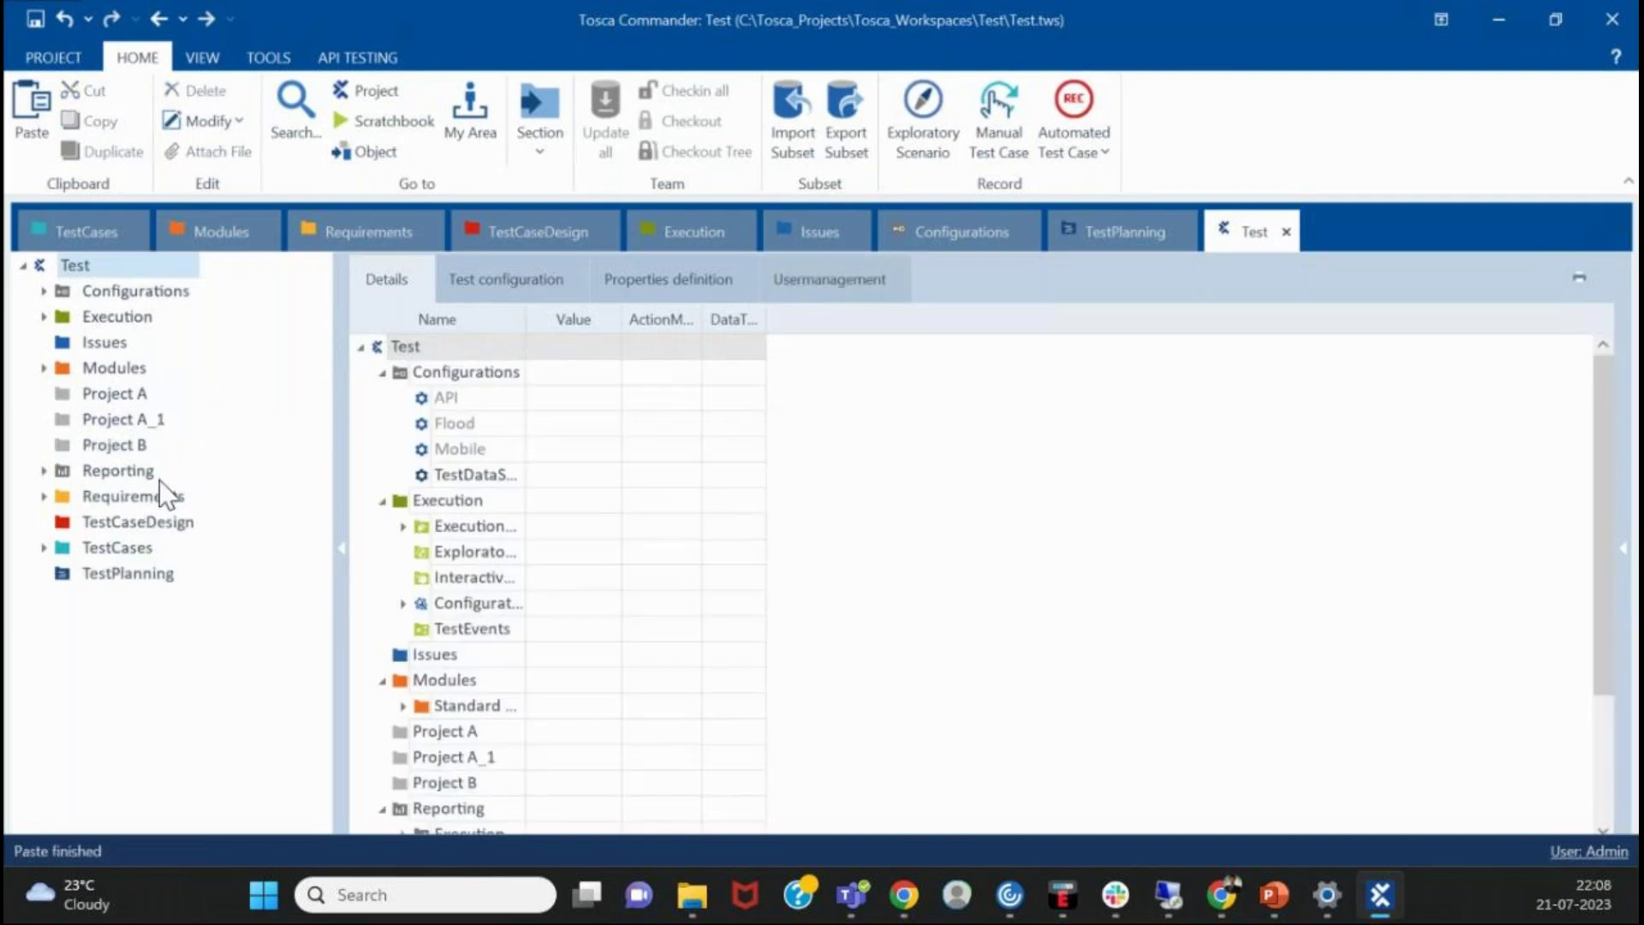
left_click(163, 419)
left_click(163, 419)
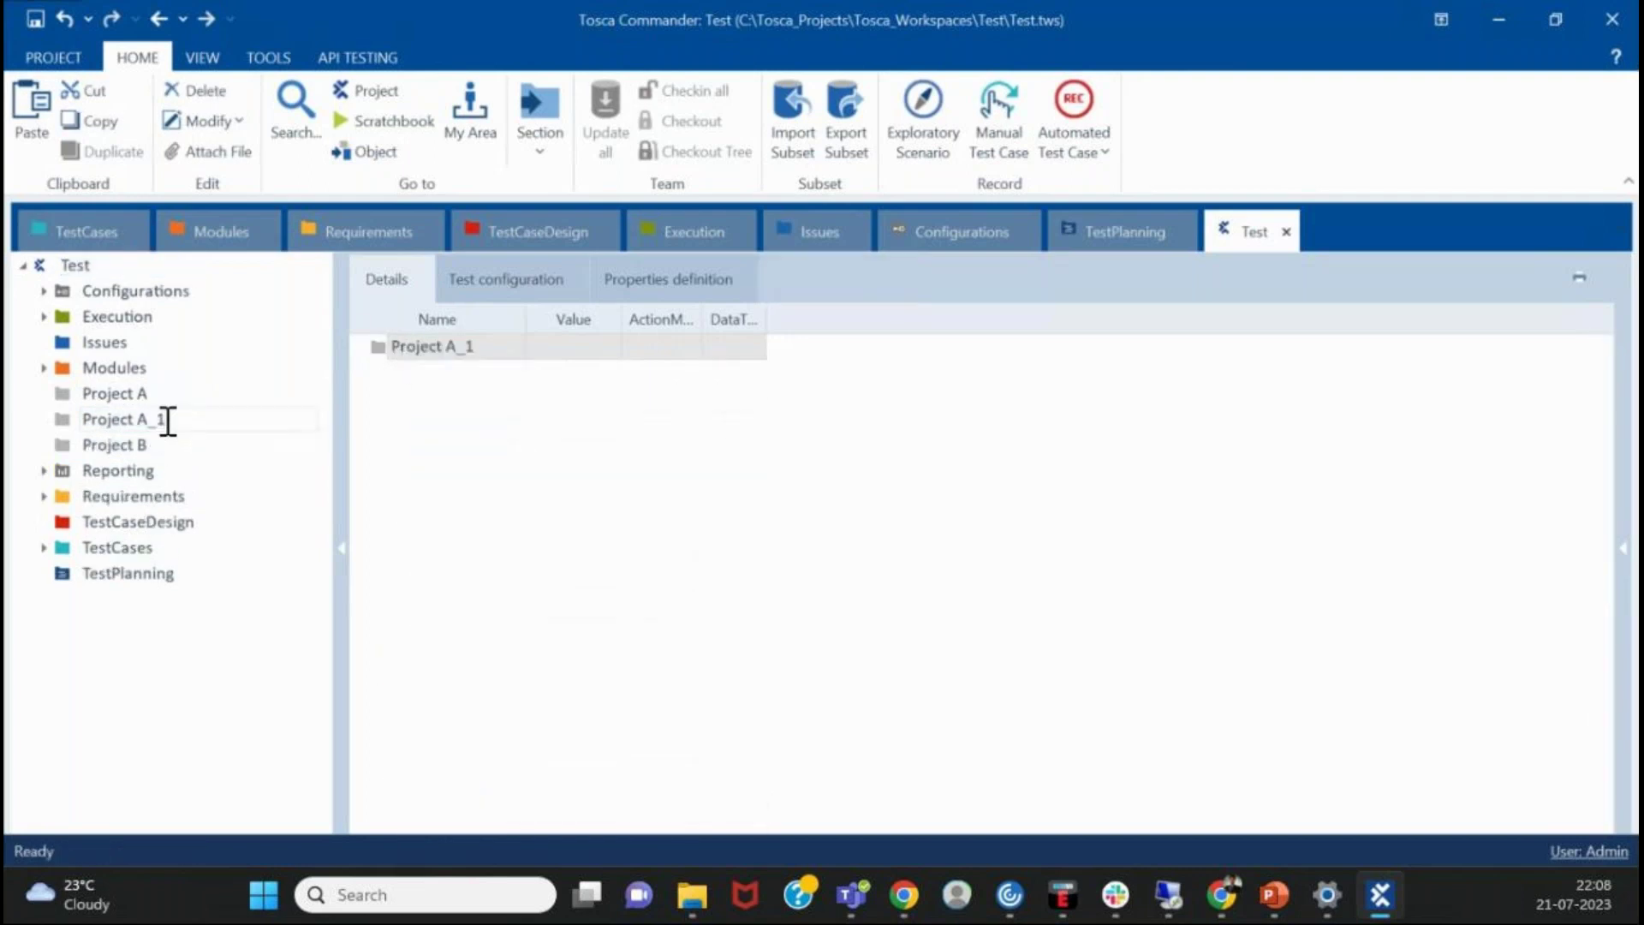
key("BackSpace")
key("BackSpace")
key("BackSpace")
type("C")
key("Return")
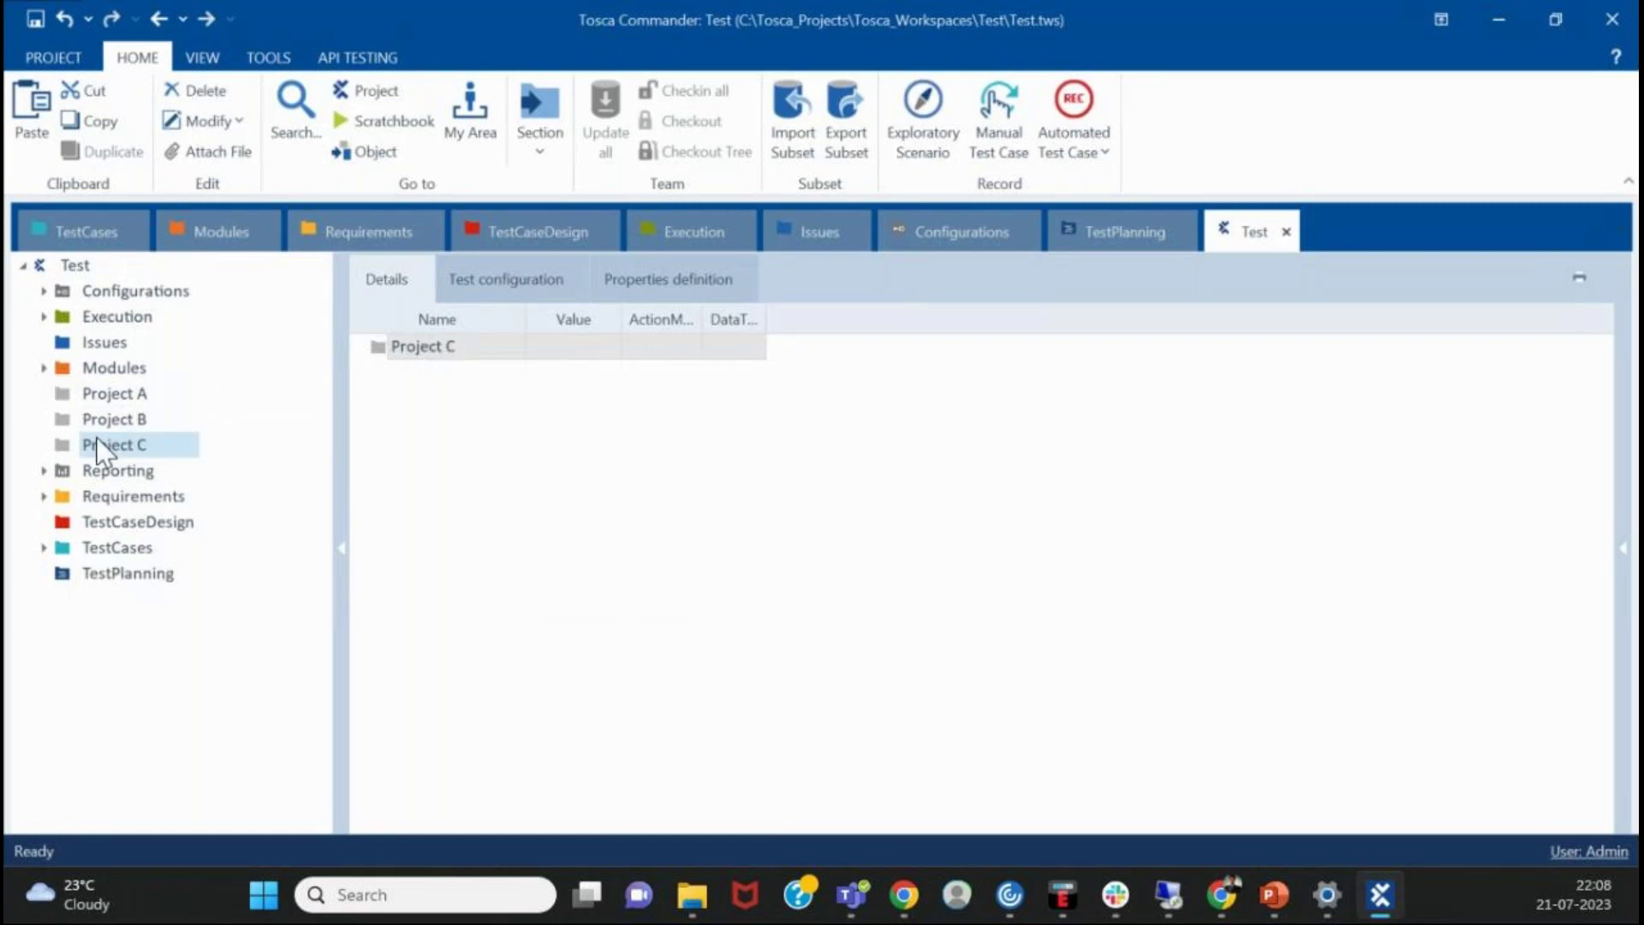
left_click(120, 396)
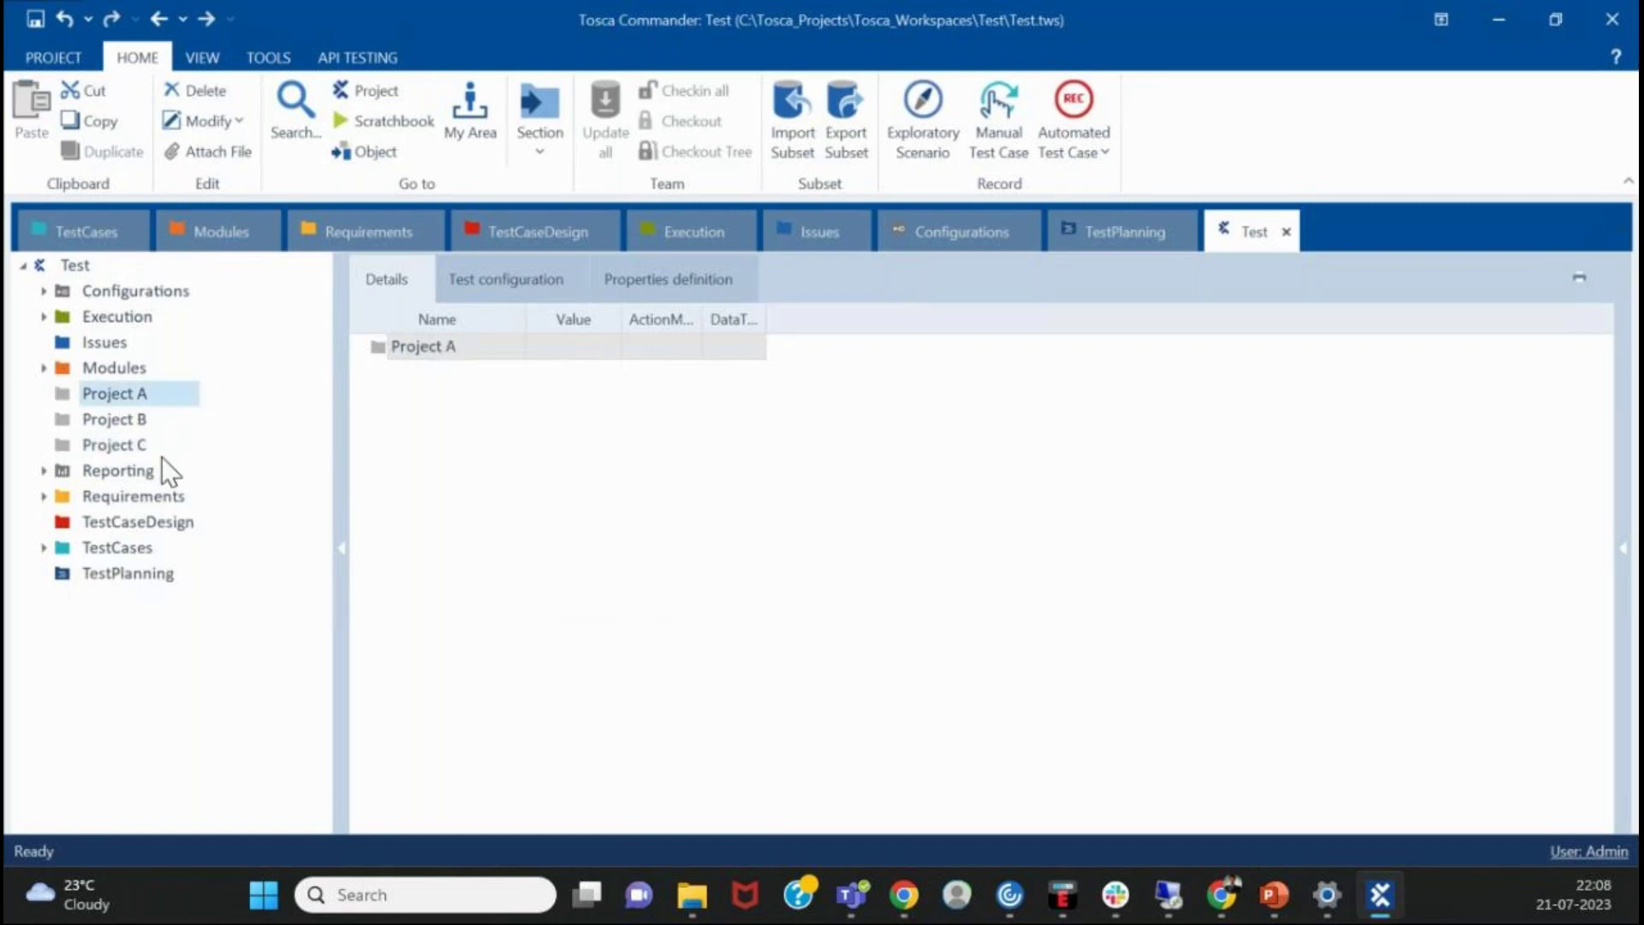
- Create Modules and TestCases folders inside Project A
right_click(120, 397)
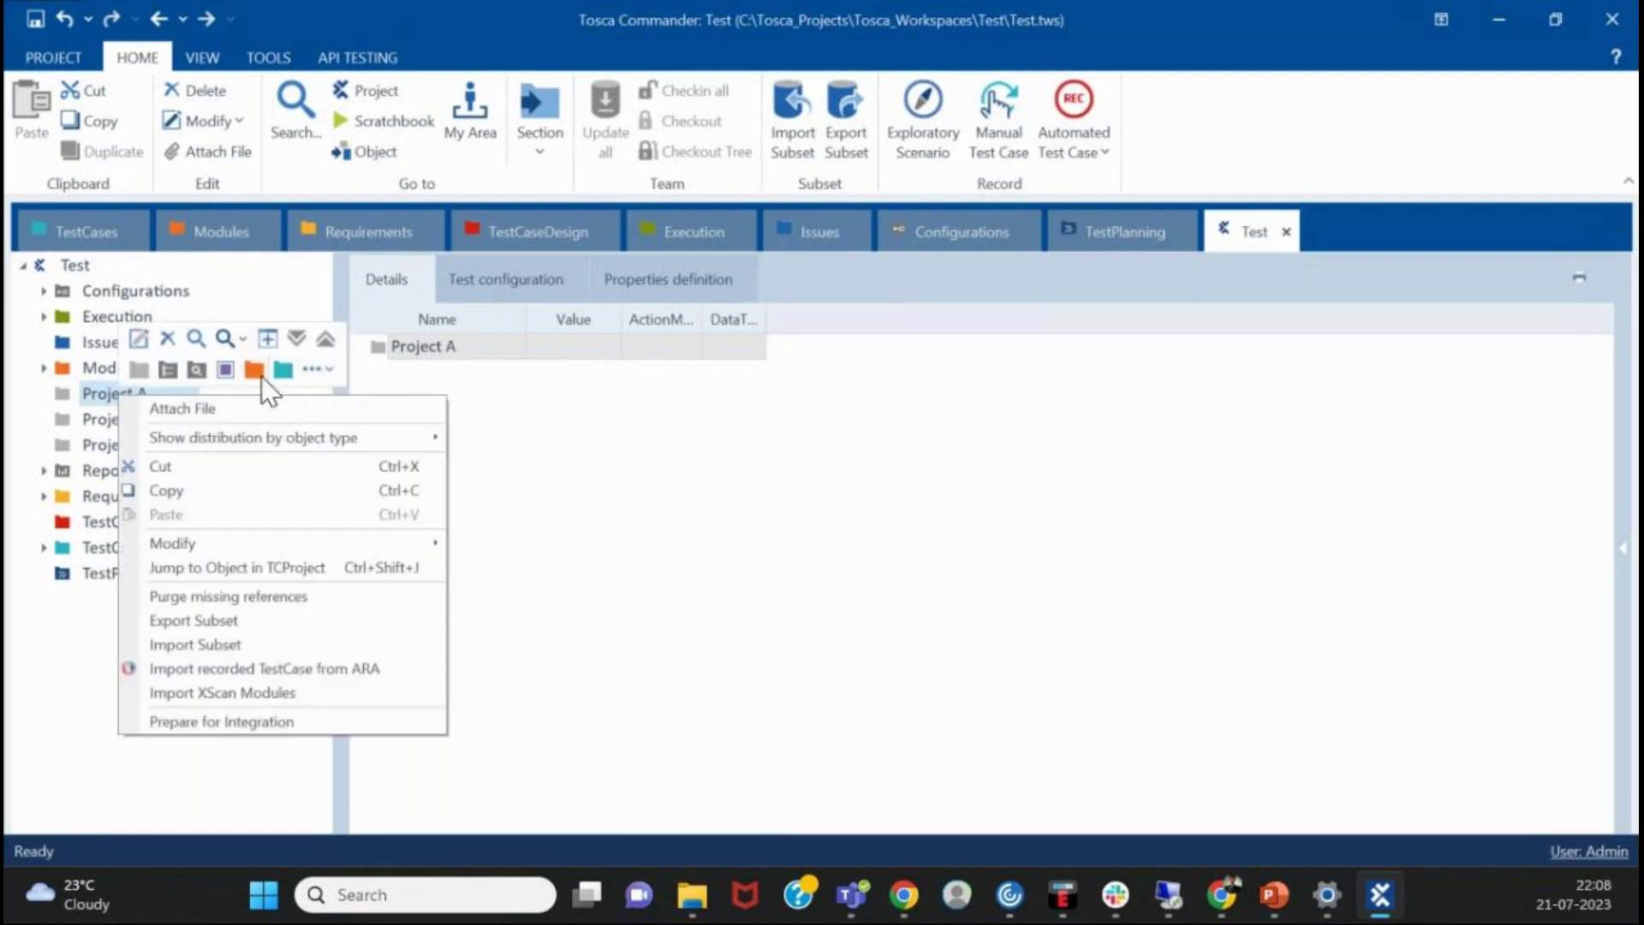
left_click(336, 373)
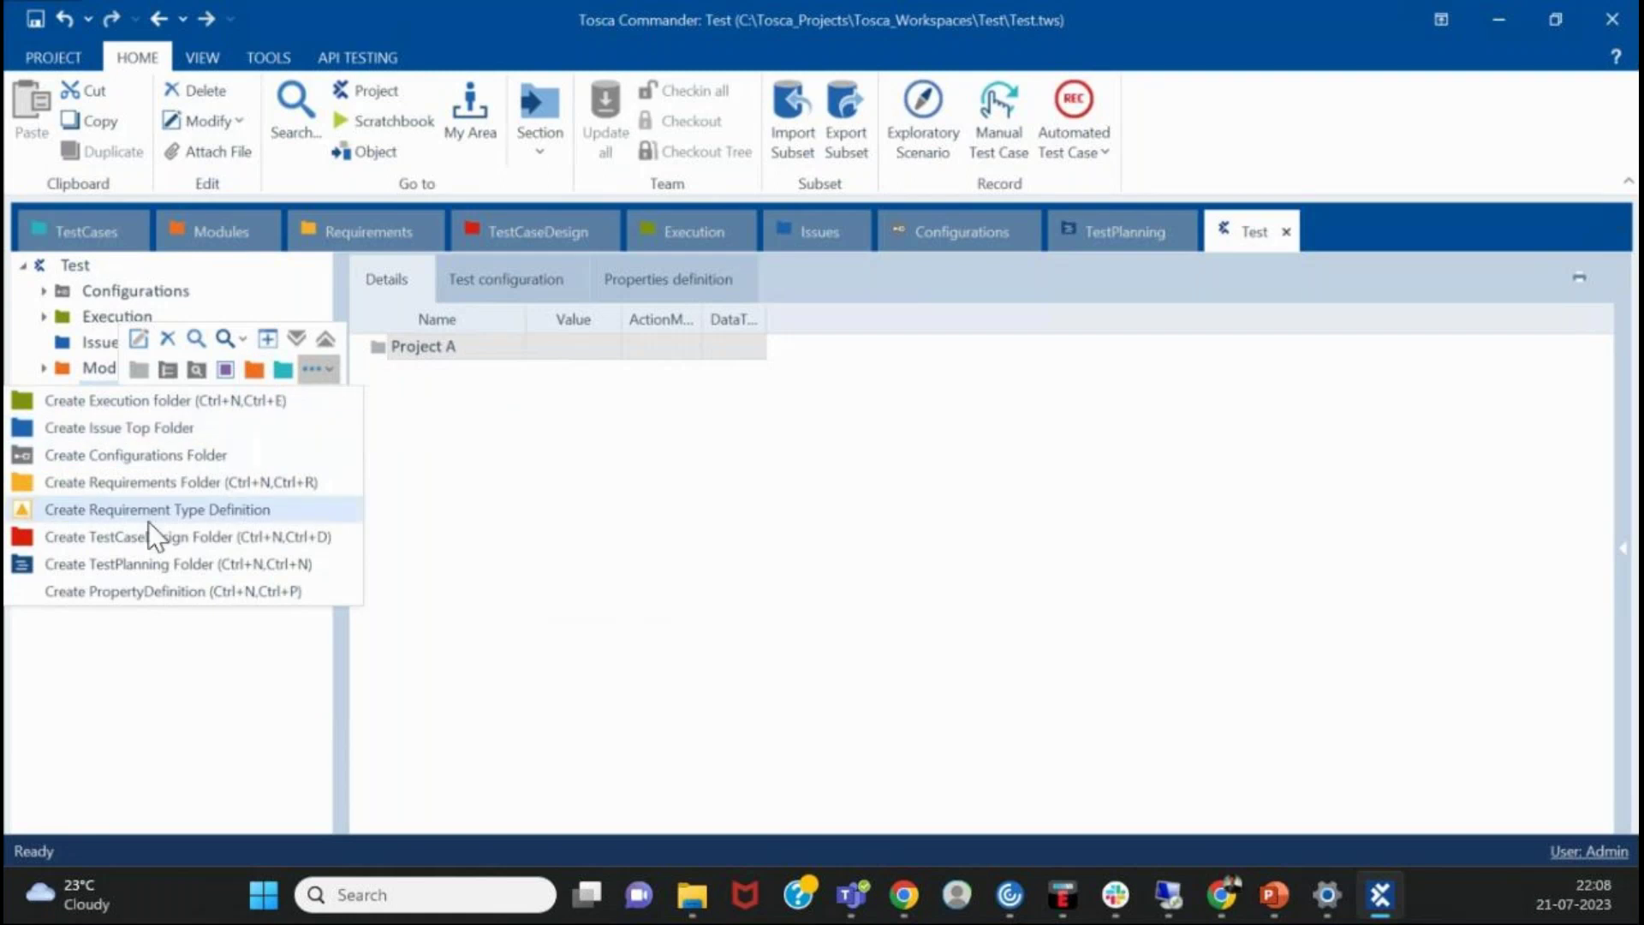
left_click(351, 385)
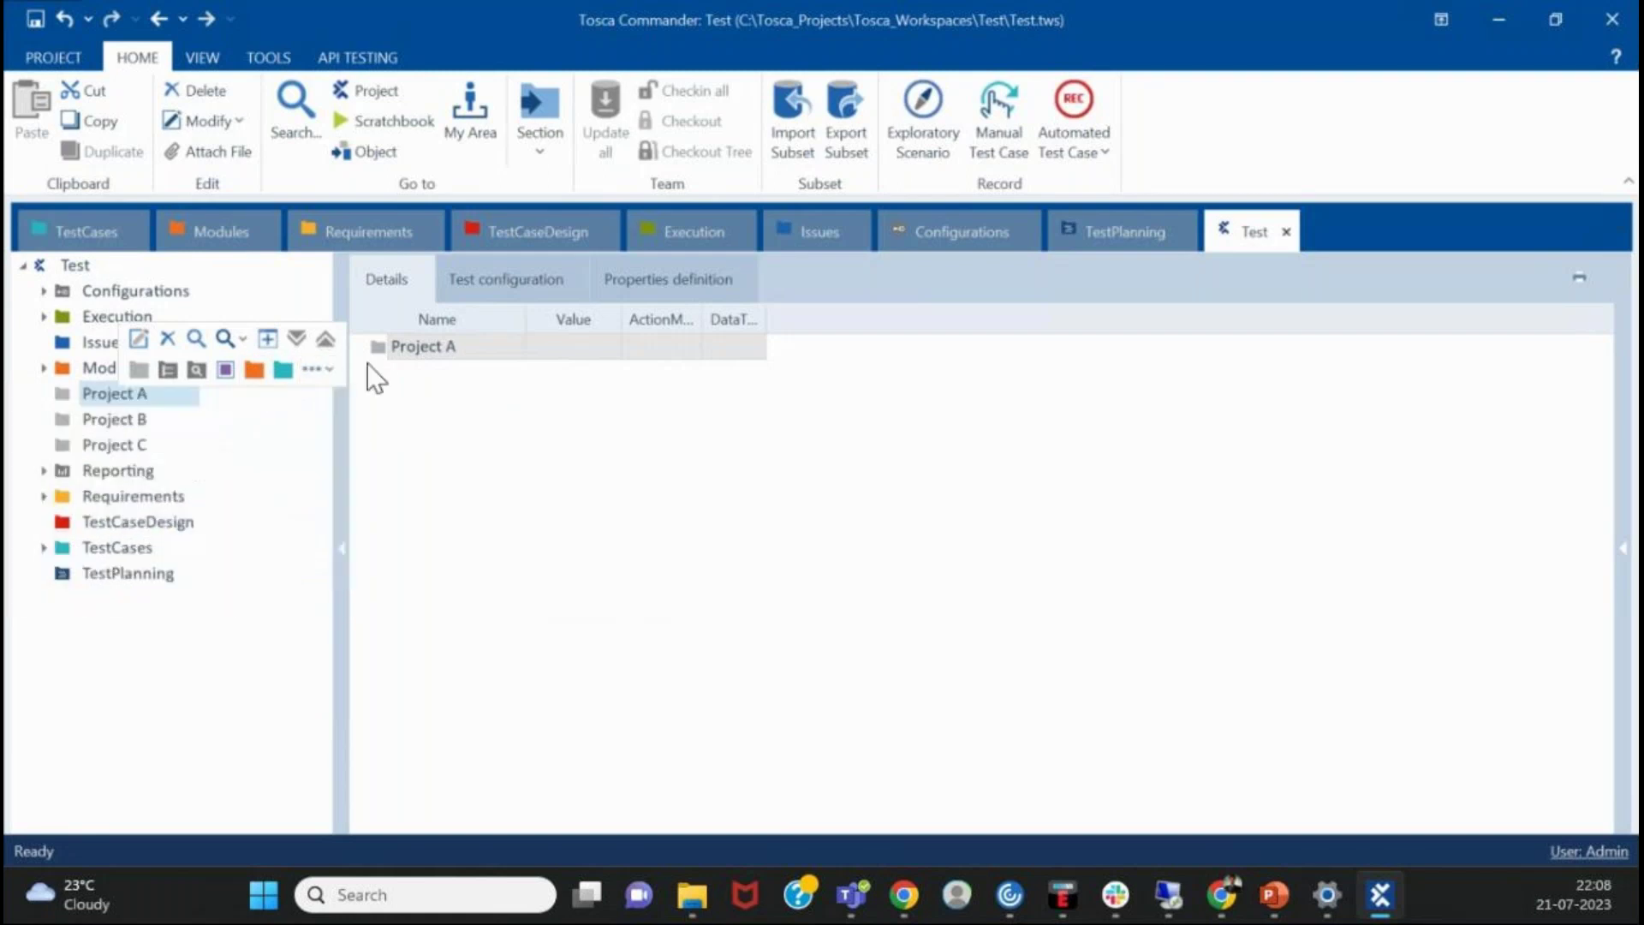
left_click(255, 372)
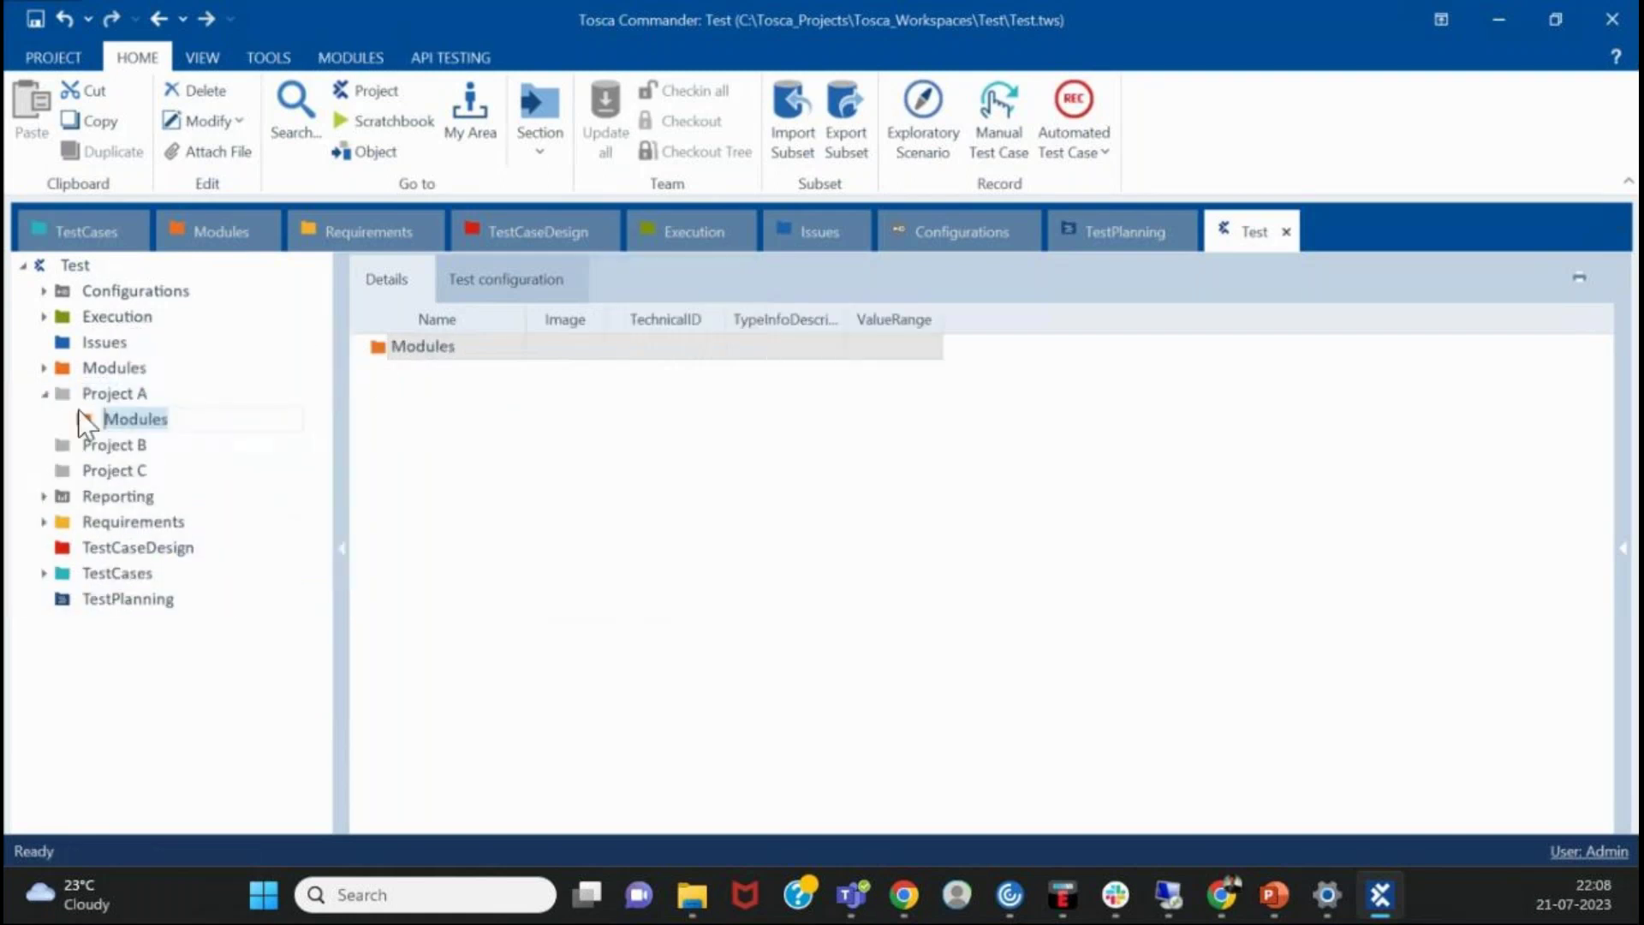
right_click(113, 396)
left_click(282, 371)
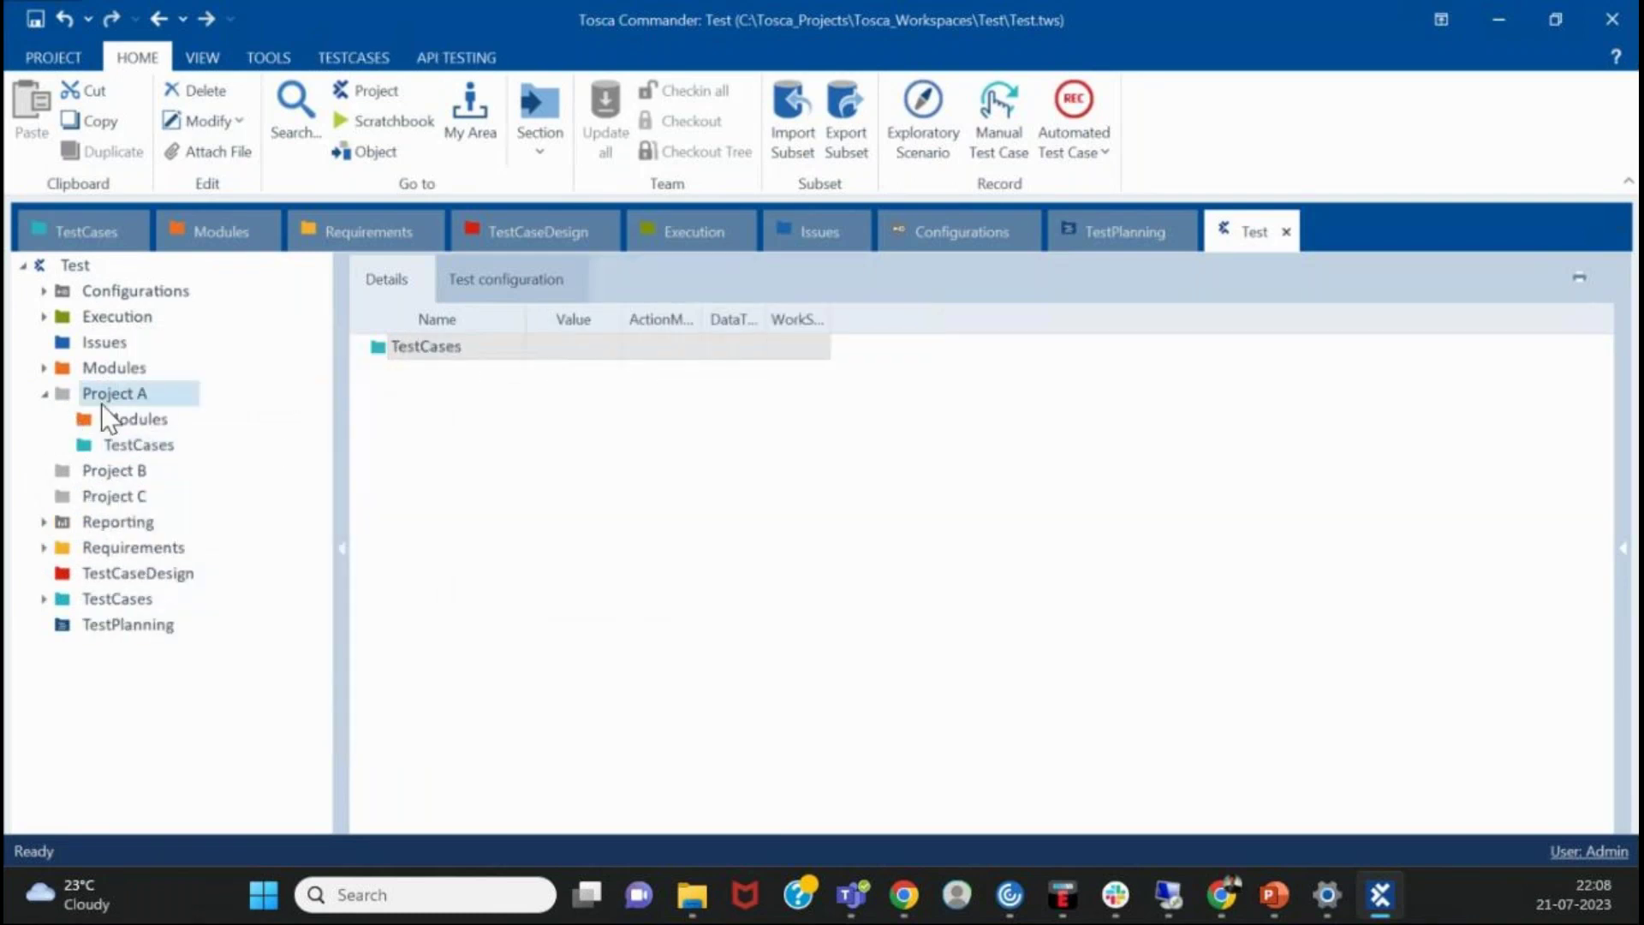
- Add Execution and TestCaseDesign folders to Project A via the folder-type dropdown
right_click(101, 403)
left_click(299, 378)
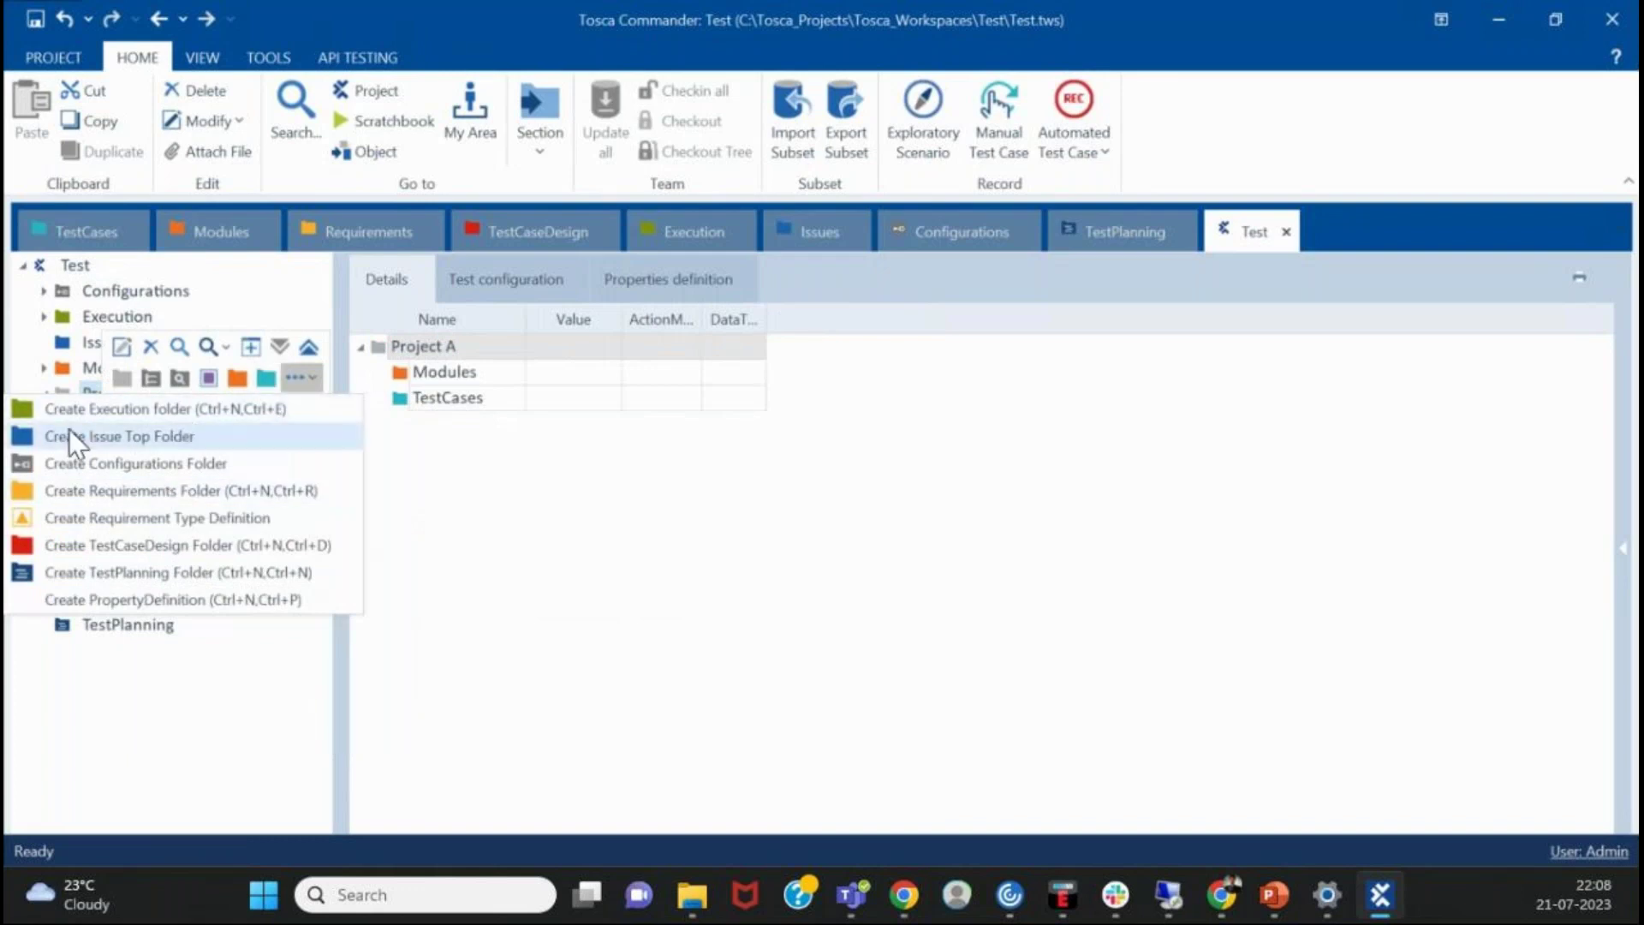
left_click(120, 413)
key("Return")
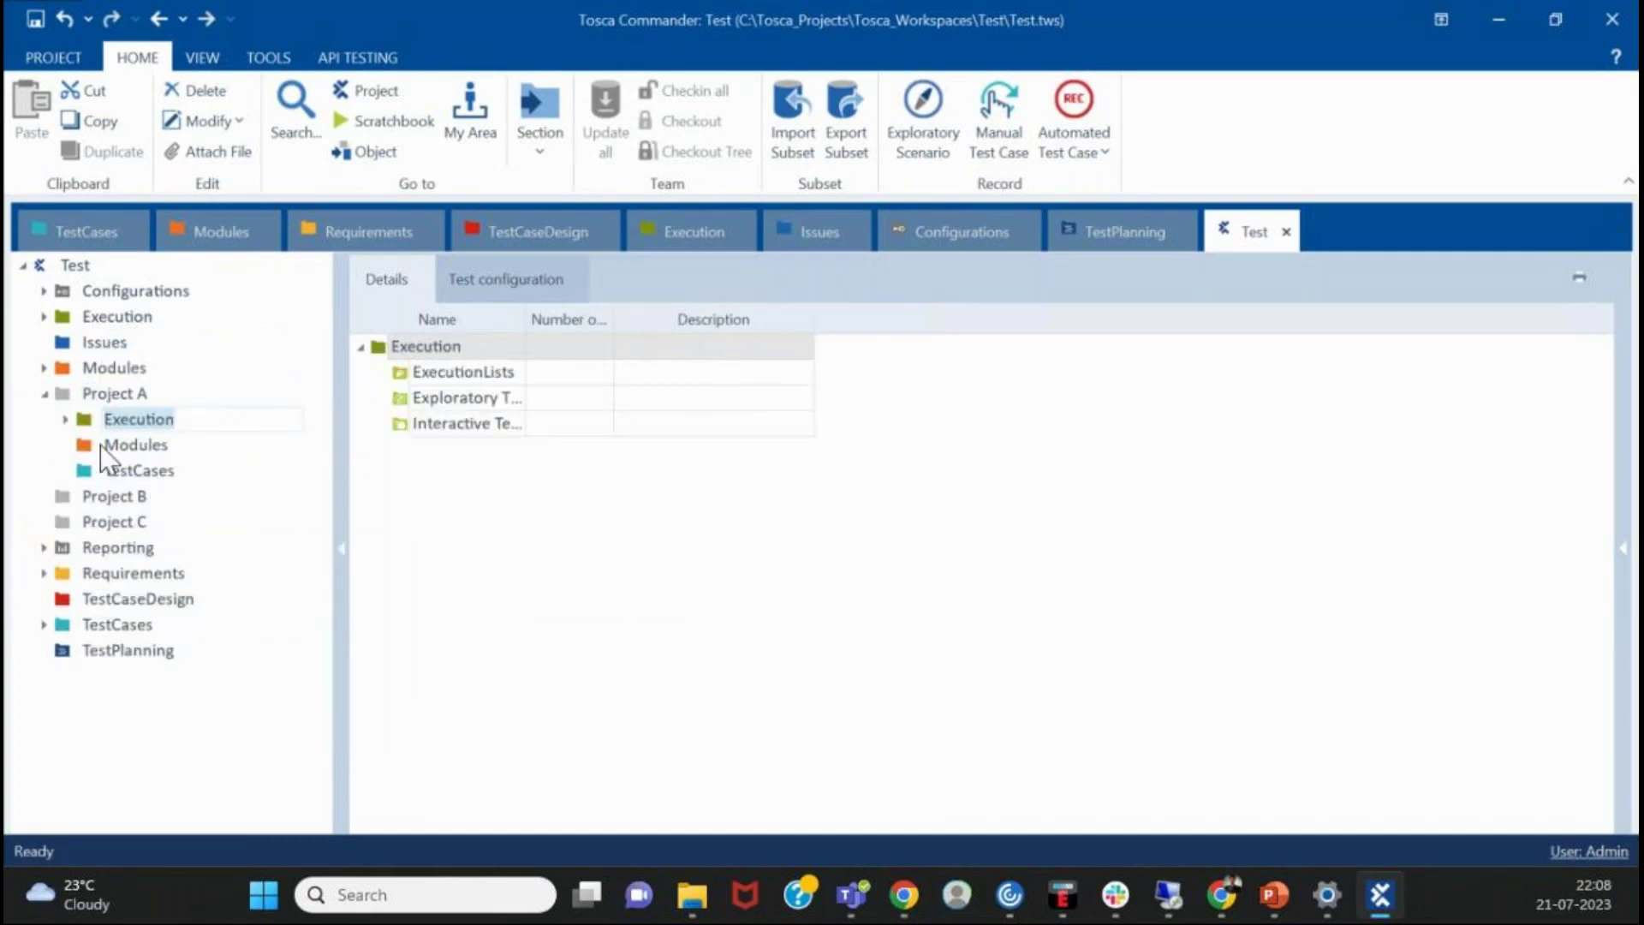
left_click(120, 467)
right_click(120, 395)
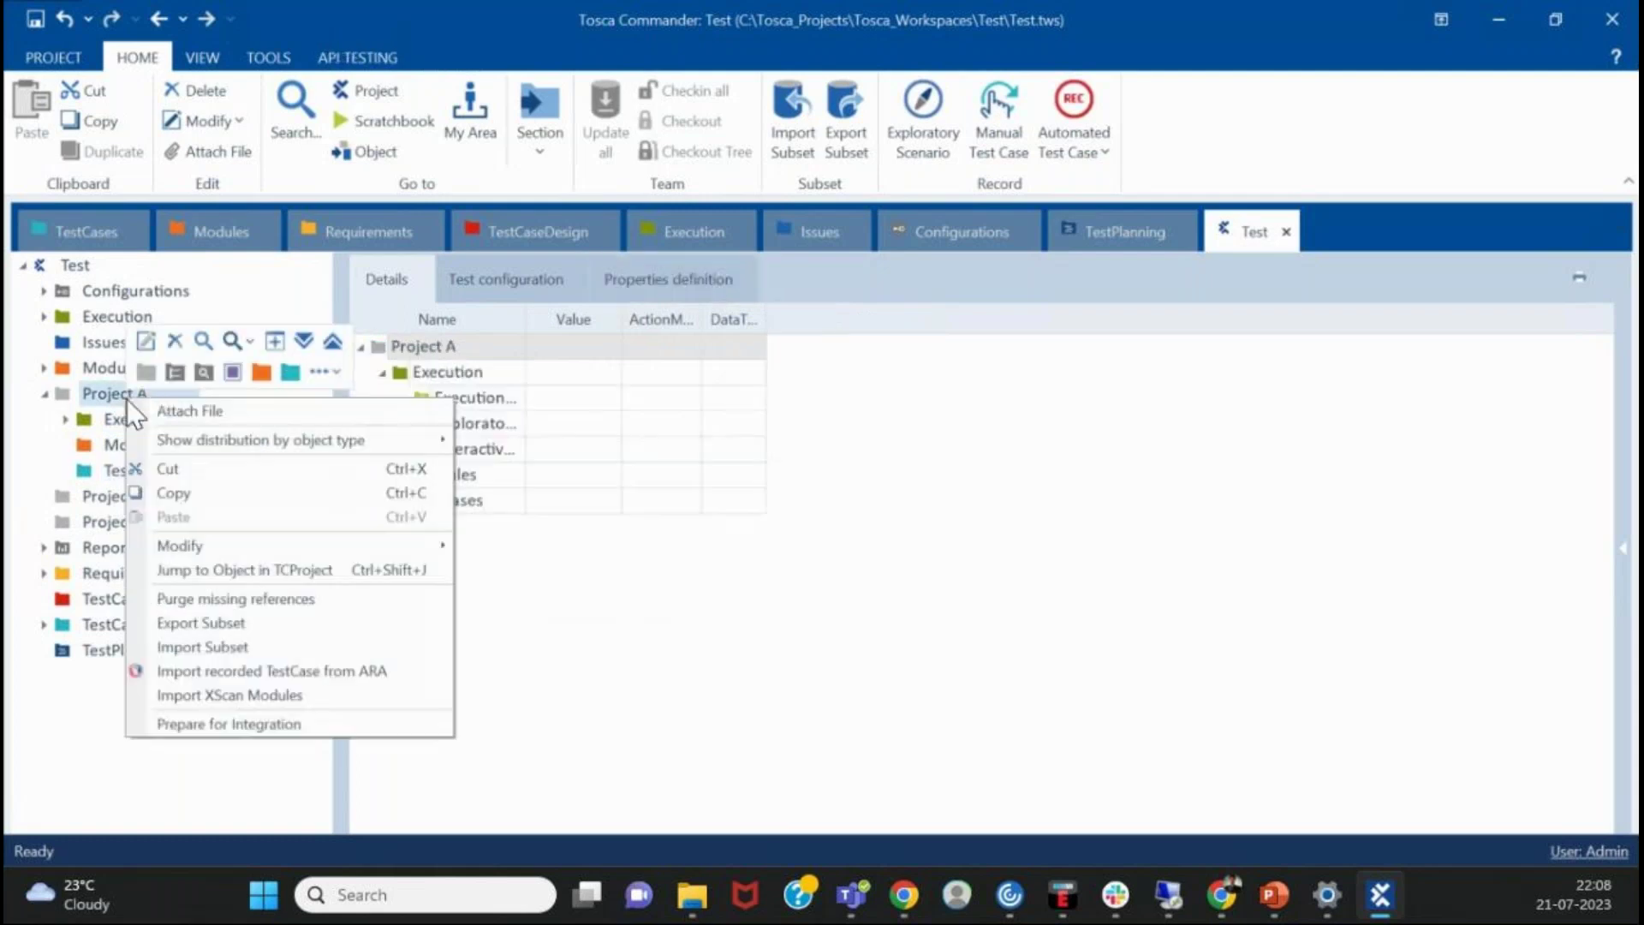
left_click(320, 371)
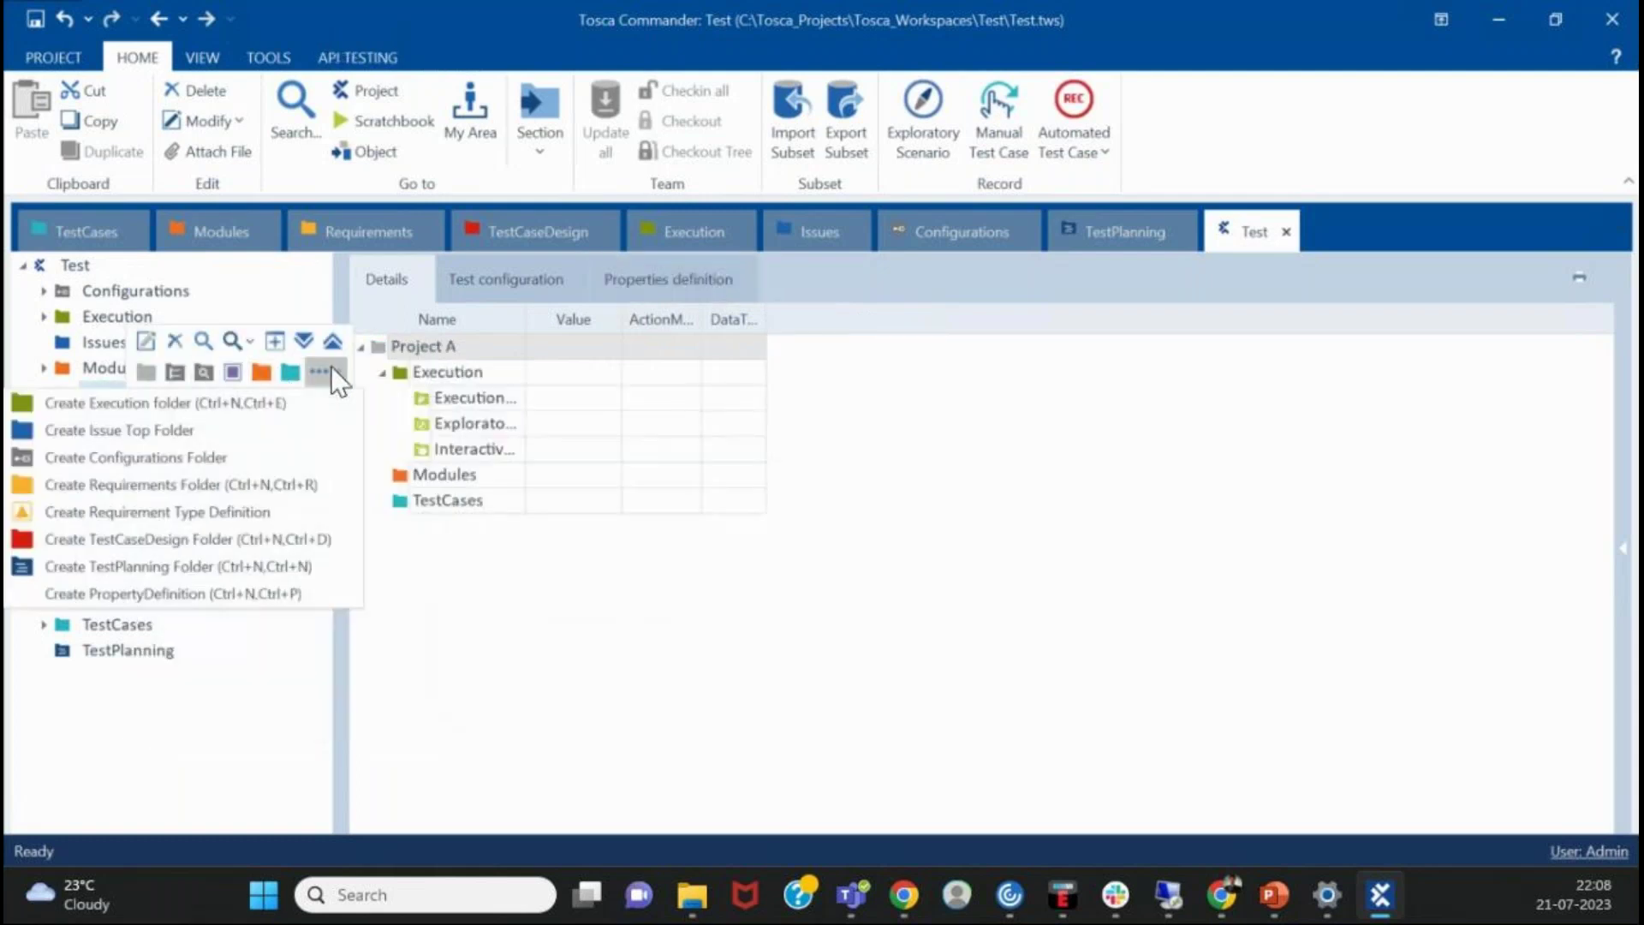
left_click(202, 540)
key("Return")
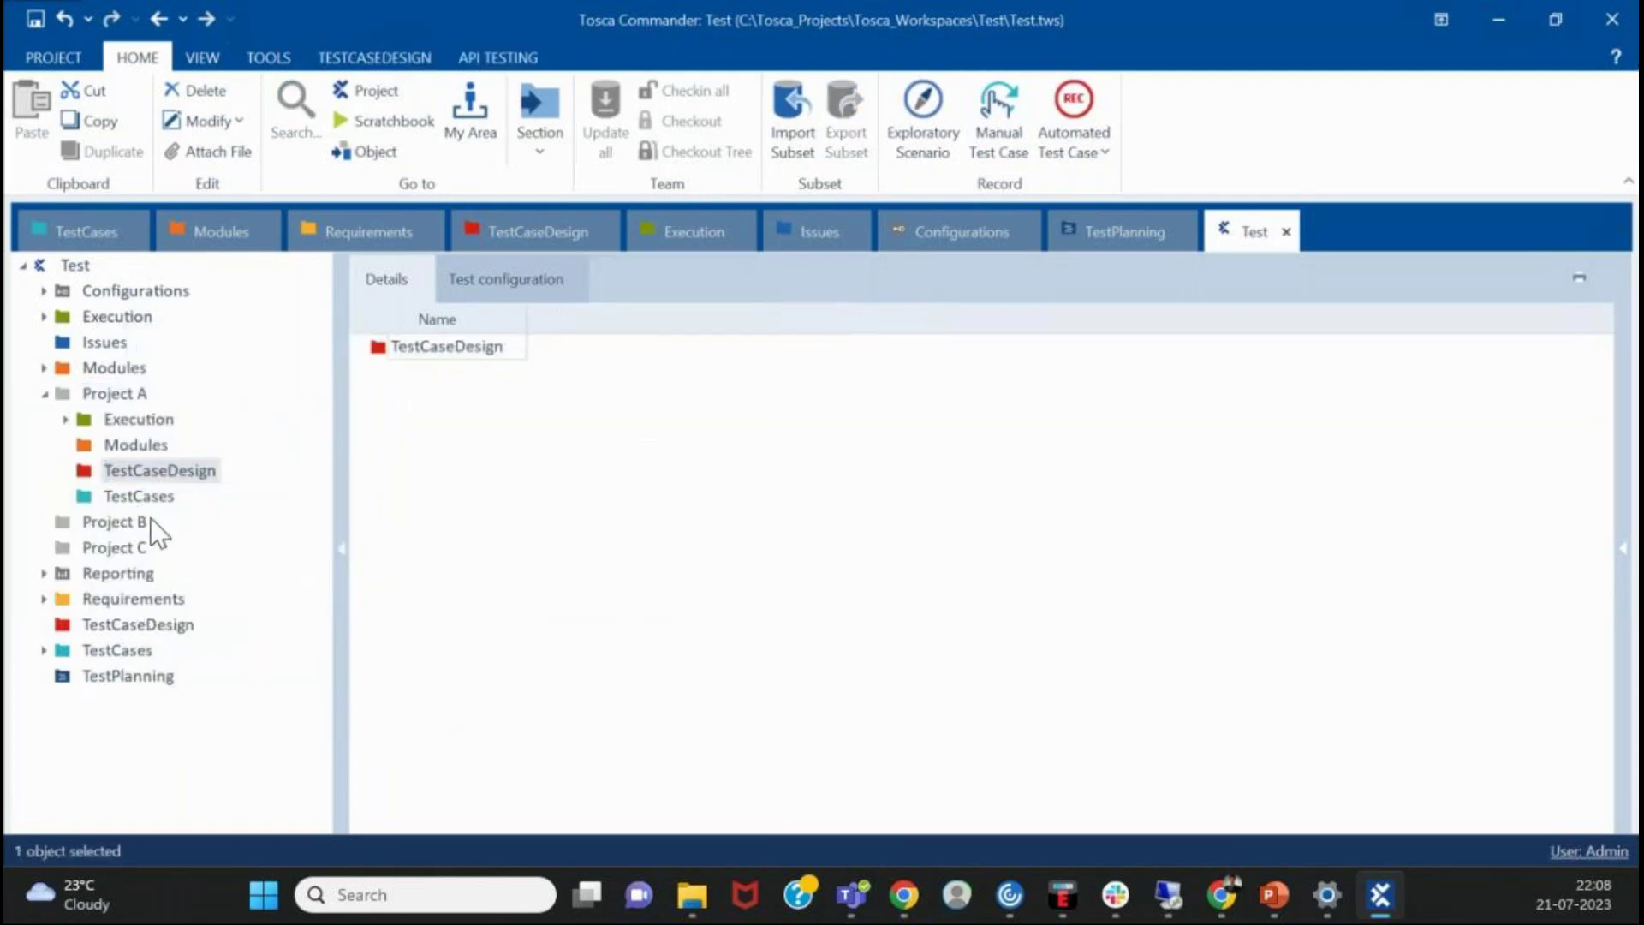
- Add a Requirements folder to Project A and review its full folder structure
right_click(110, 399)
left_click(302, 374)
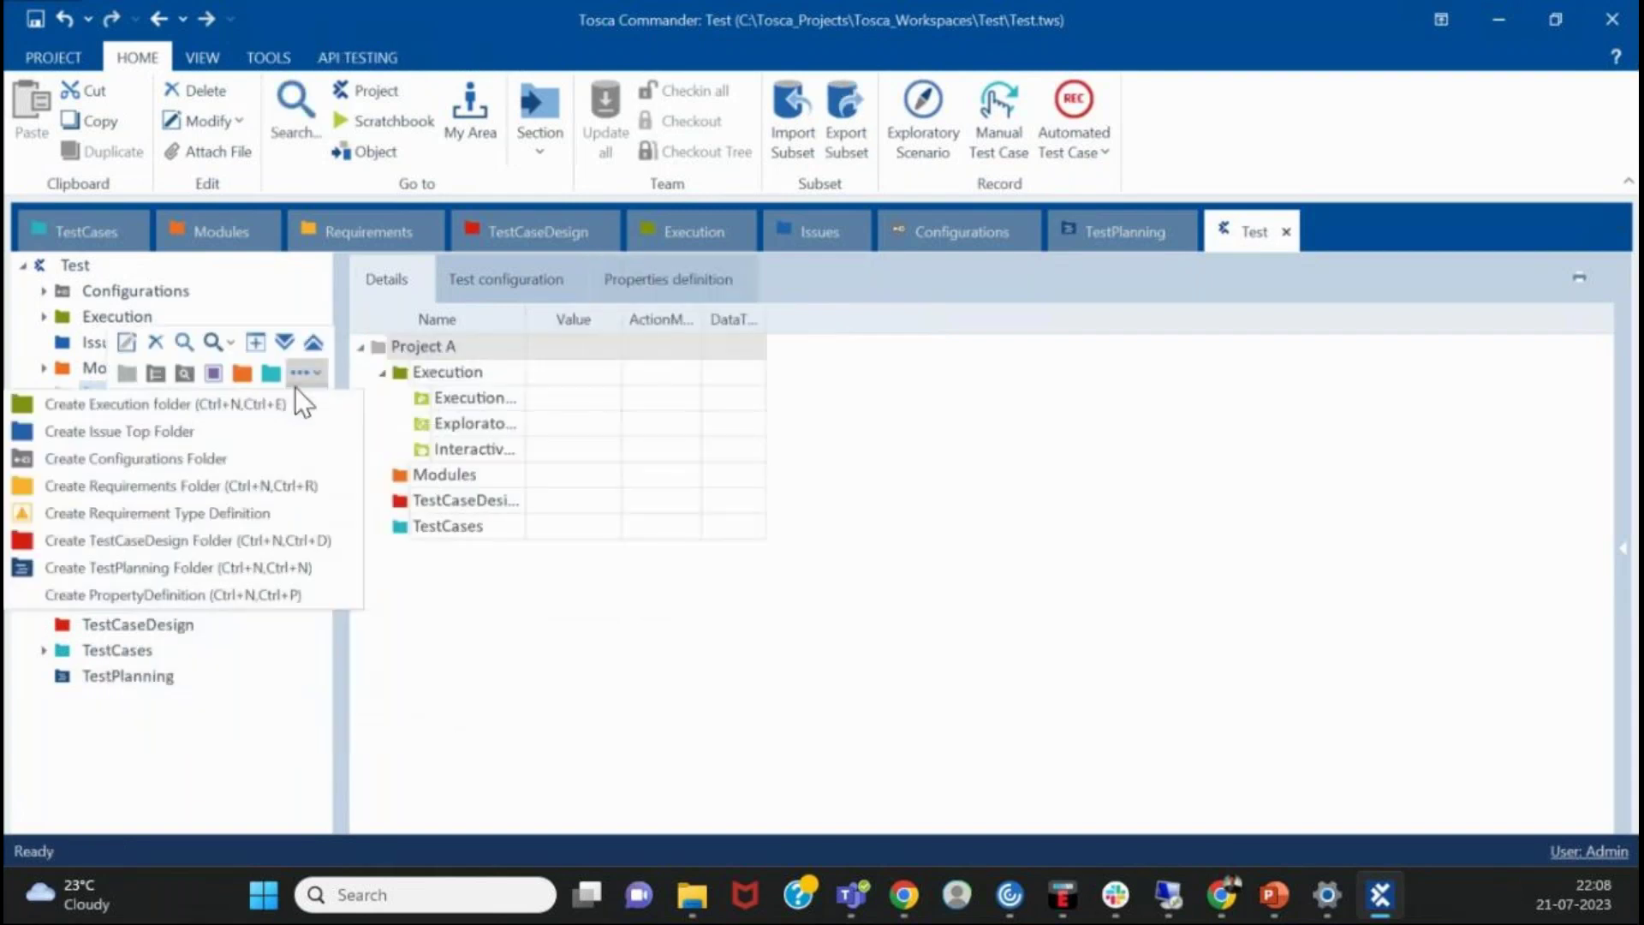
left_click(184, 477)
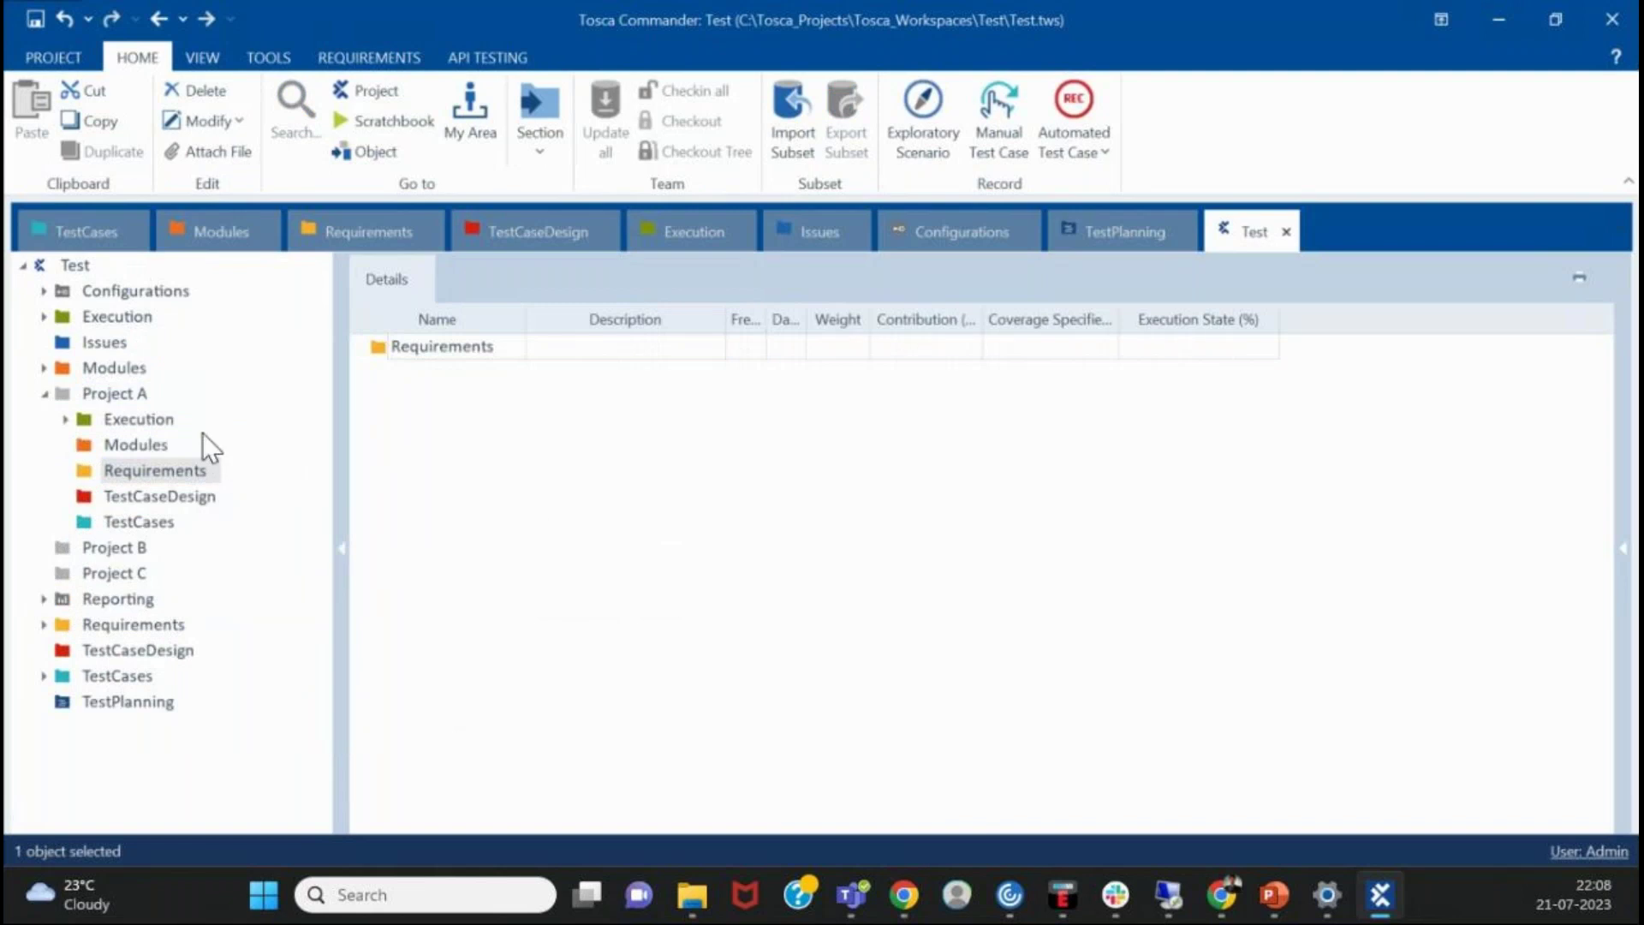
left_click(170, 423)
left_click(142, 401)
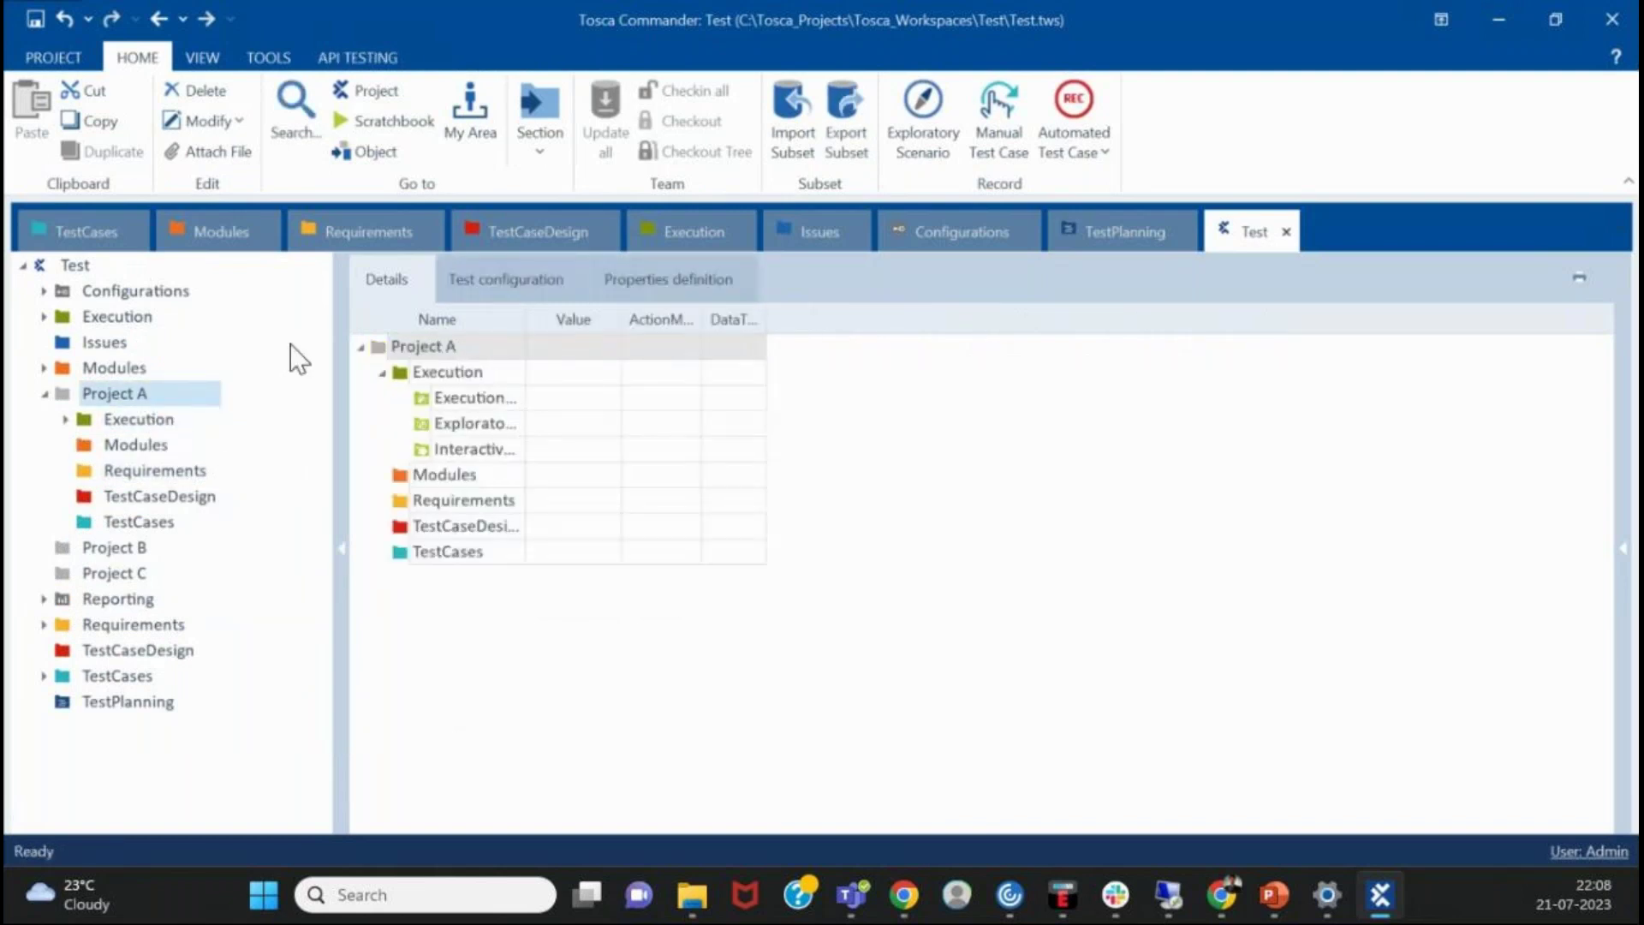
left_click(382, 372)
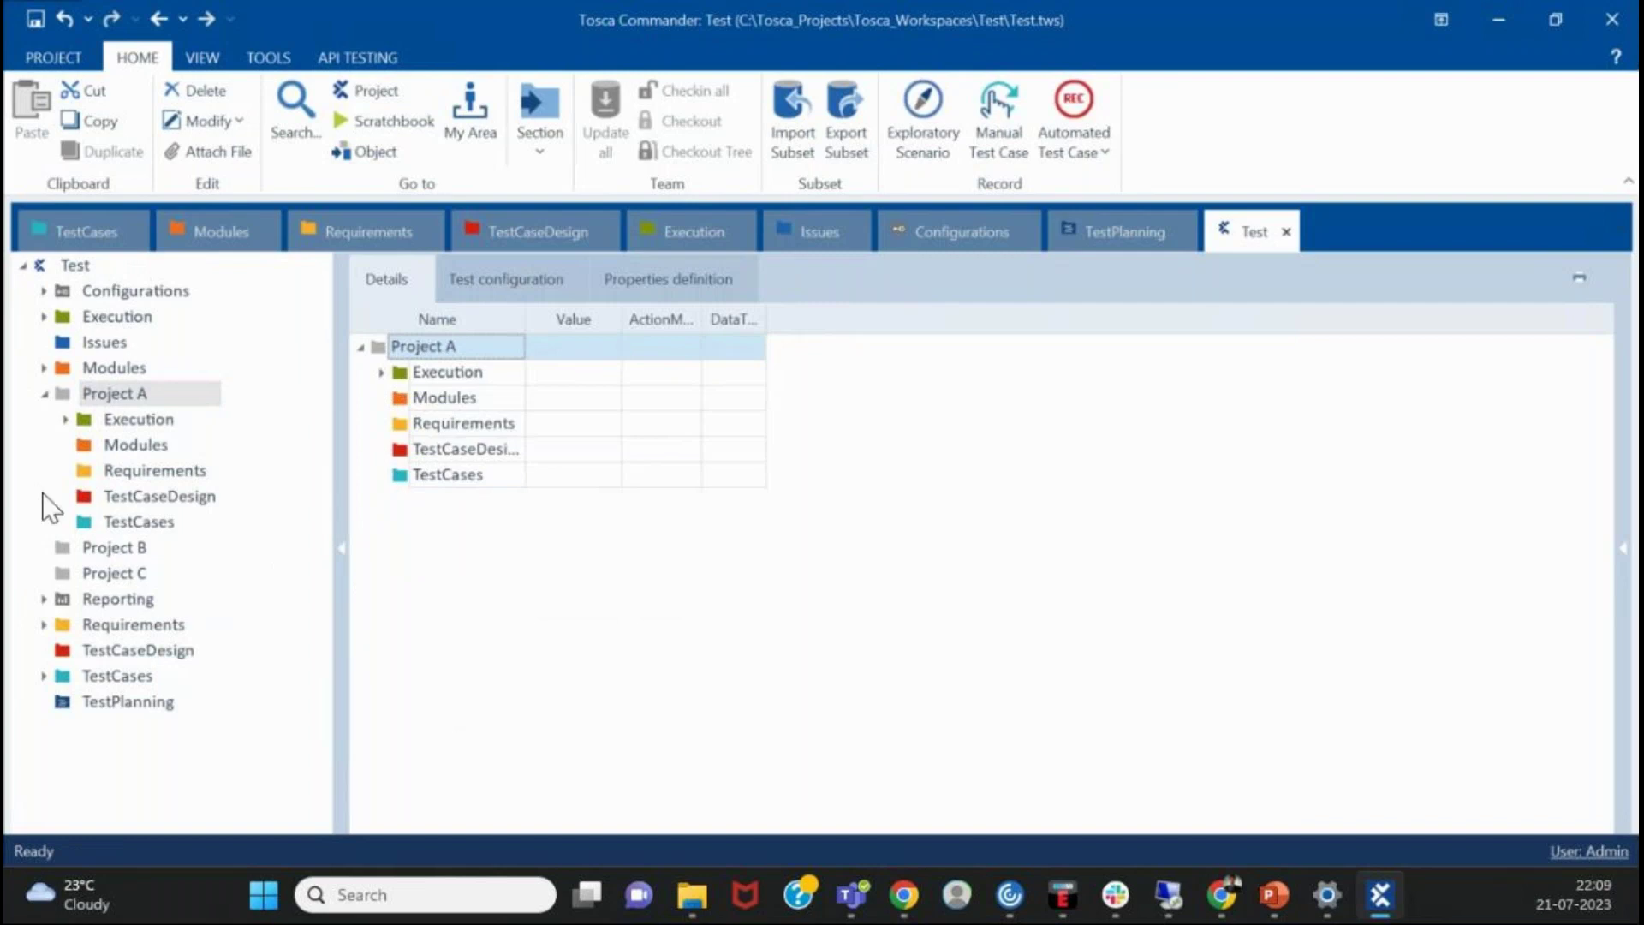
- View Project A's Modules, TestCases, TestCaseDesign, Execution and Requirements folders in turn
left_click(158, 437)
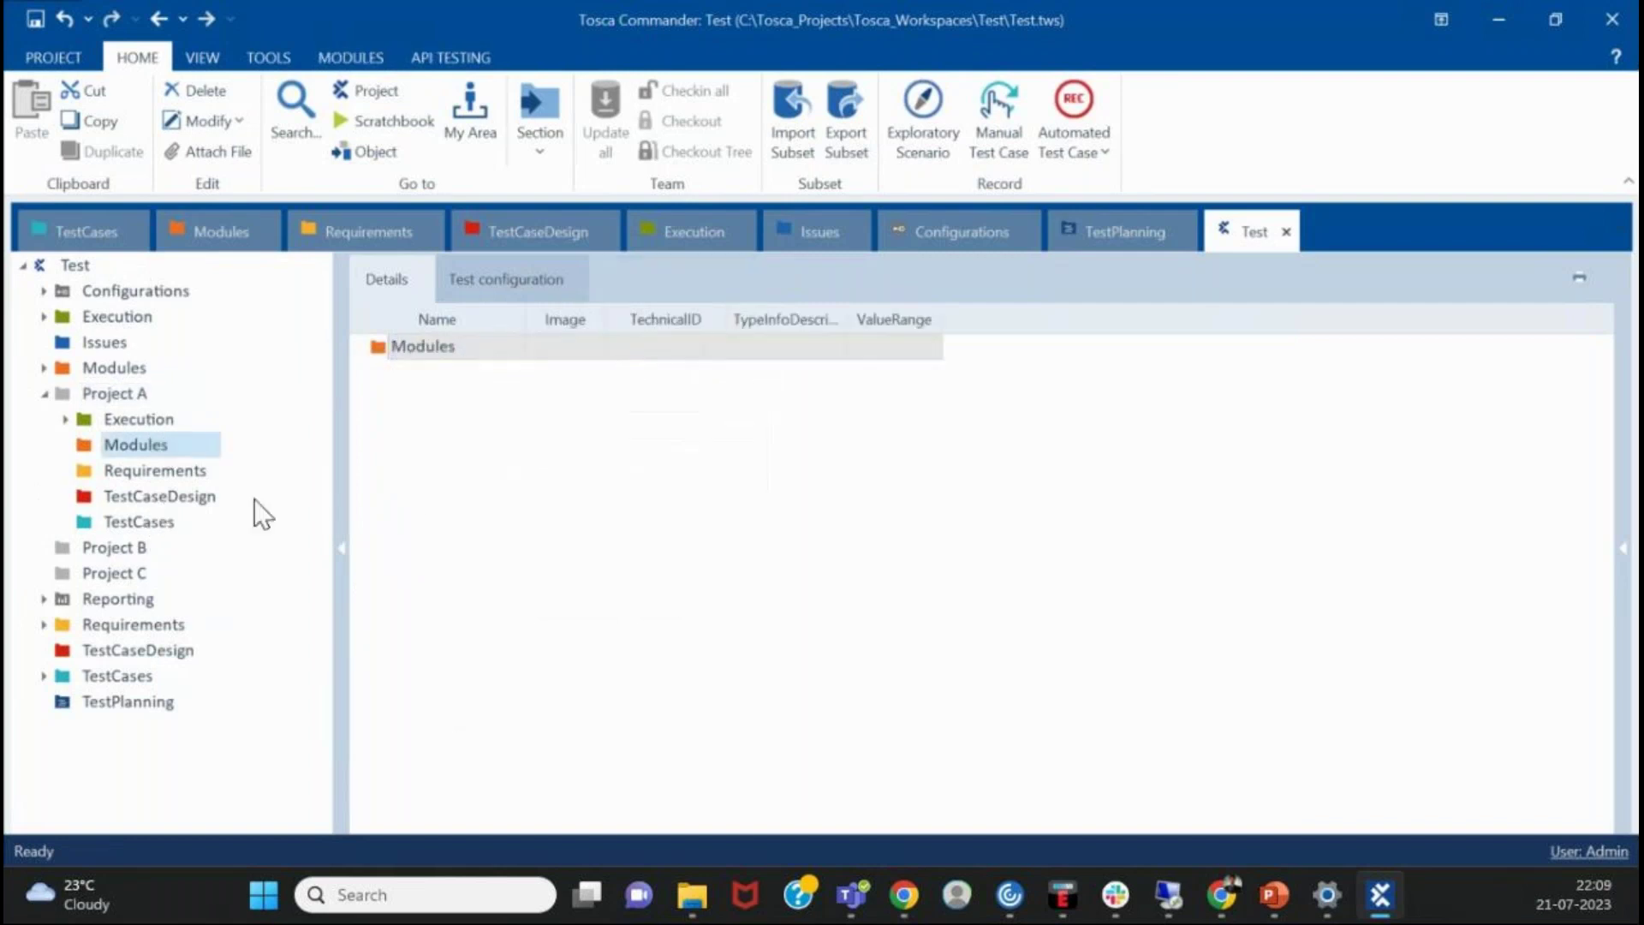
left_click(156, 521)
left_click(181, 495)
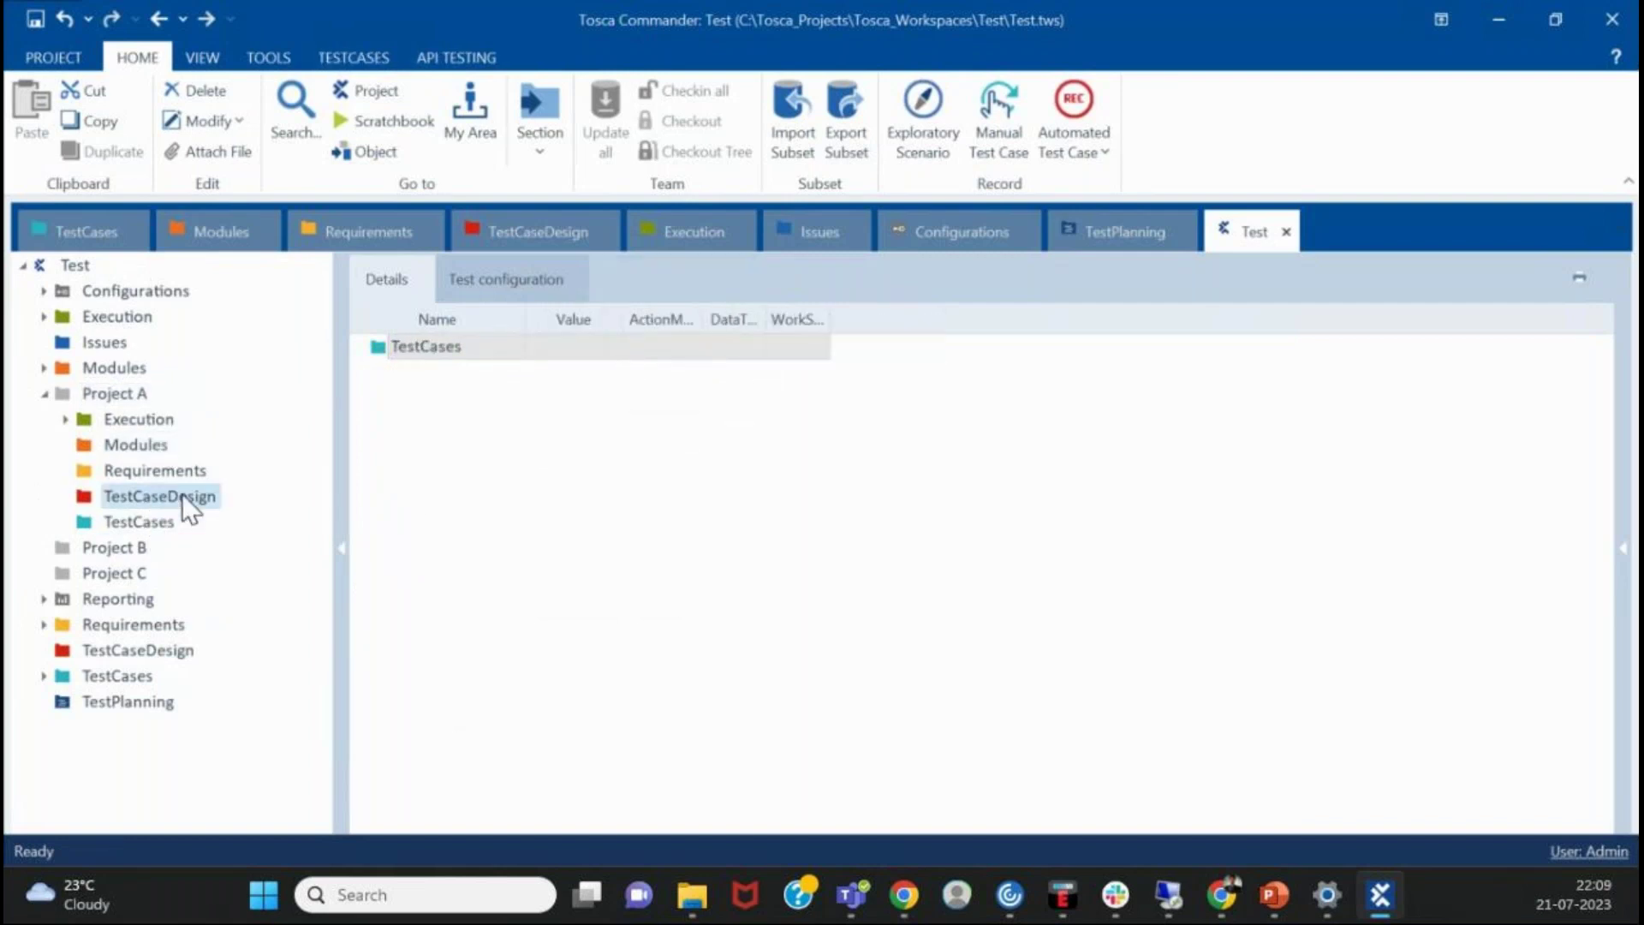
left_click(135, 418)
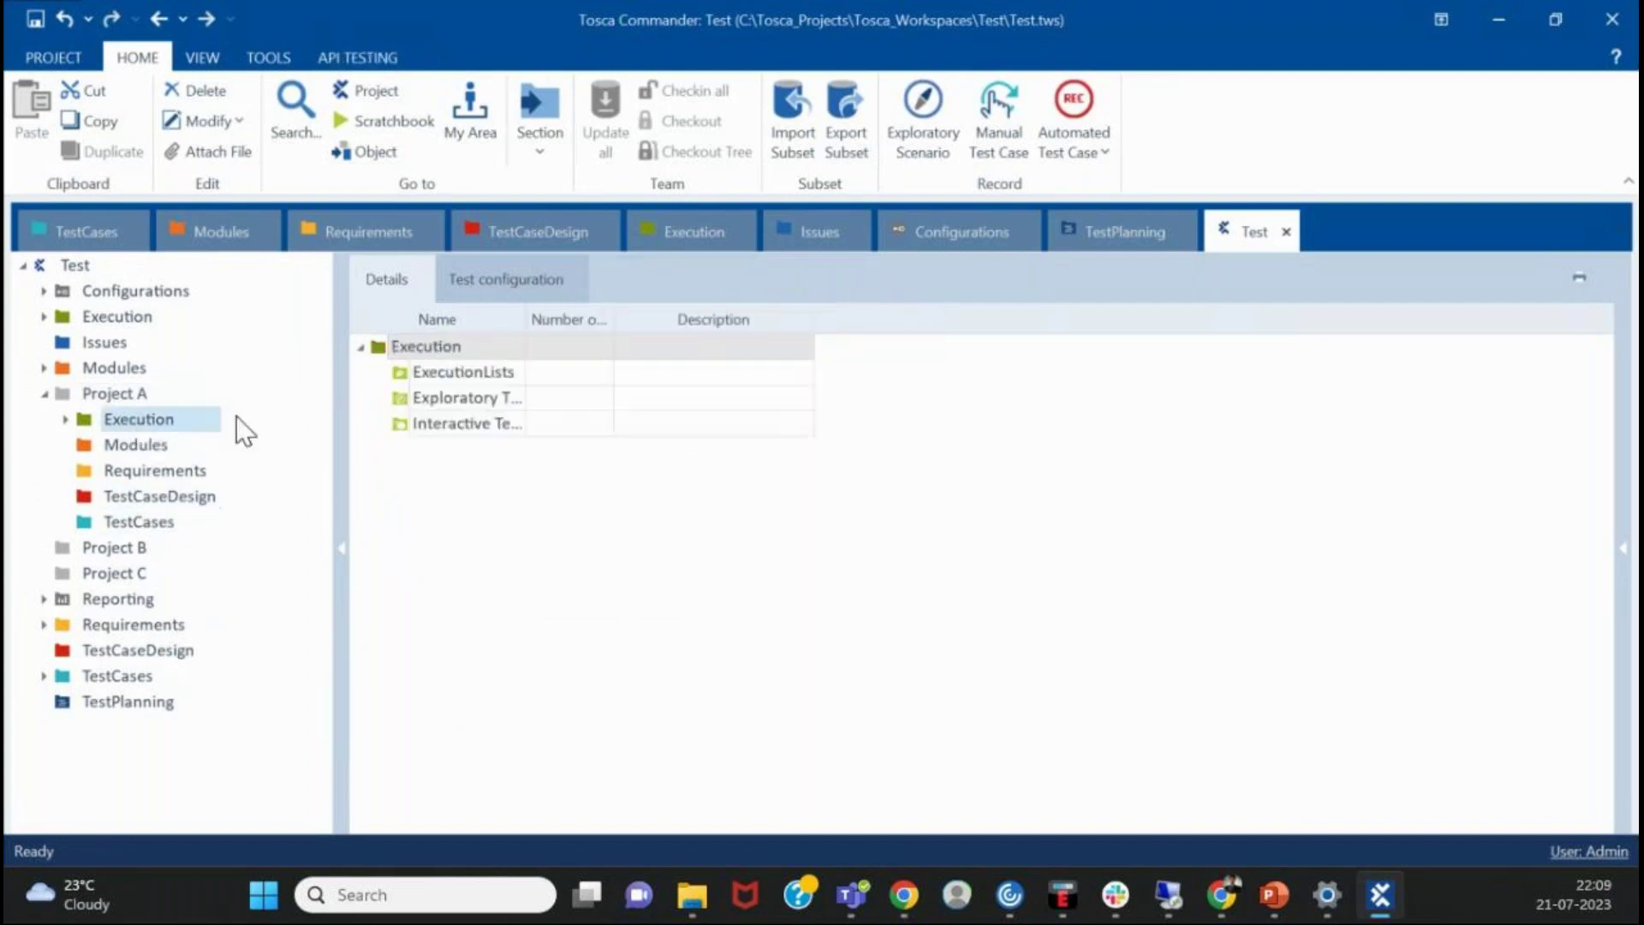
left_click(200, 471)
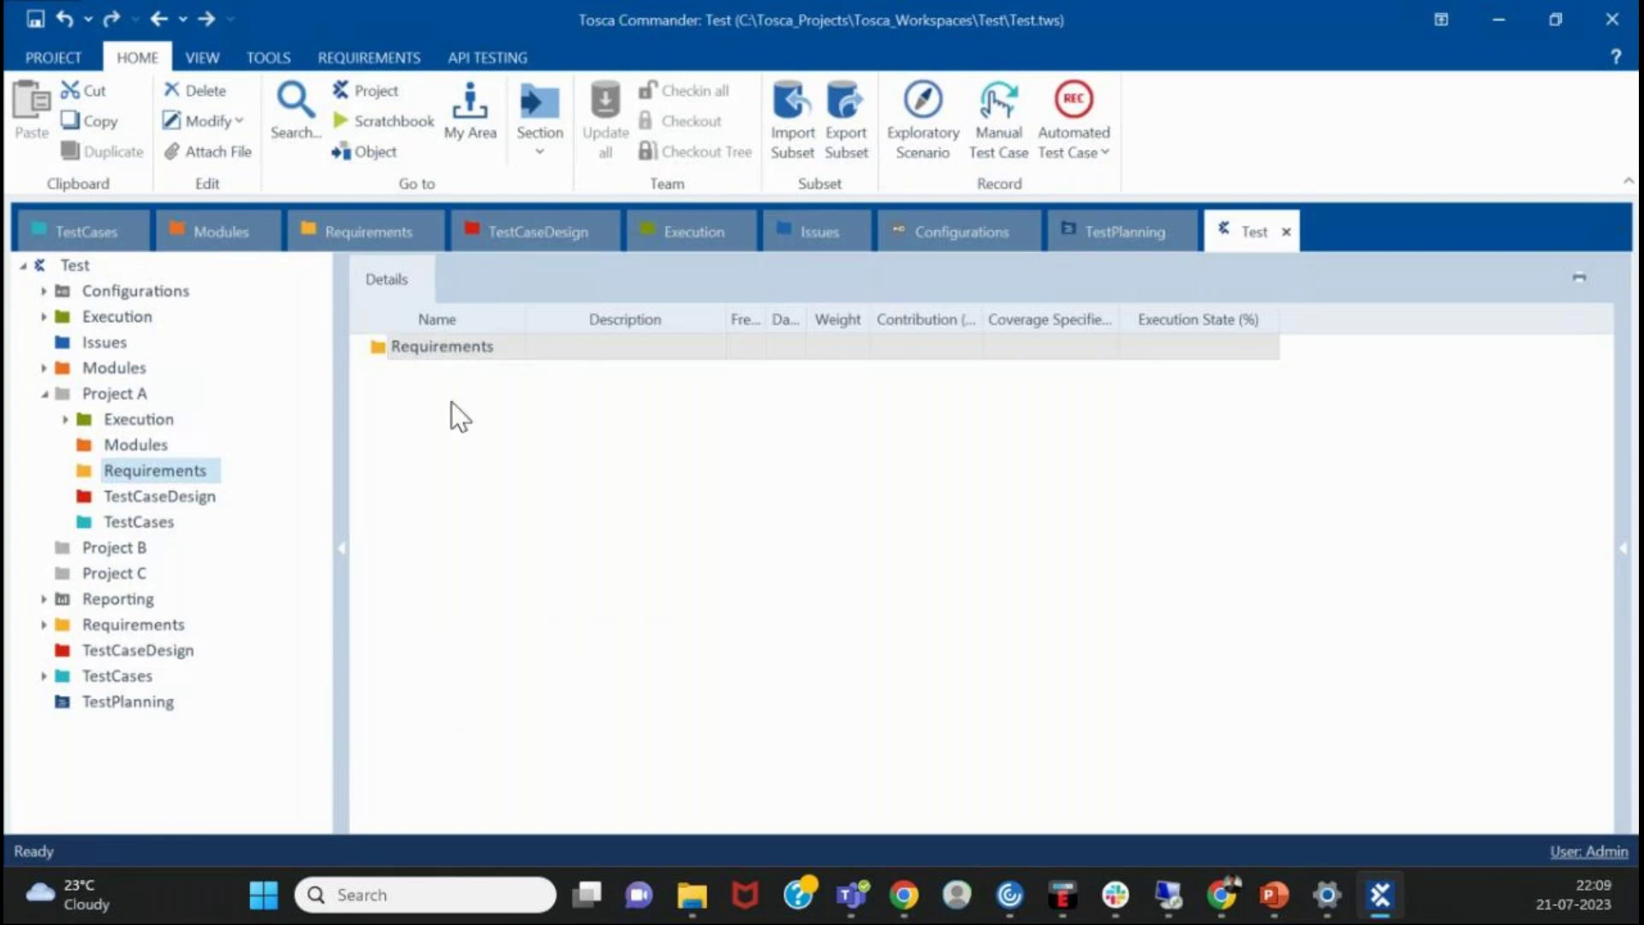
left_click(445, 346)
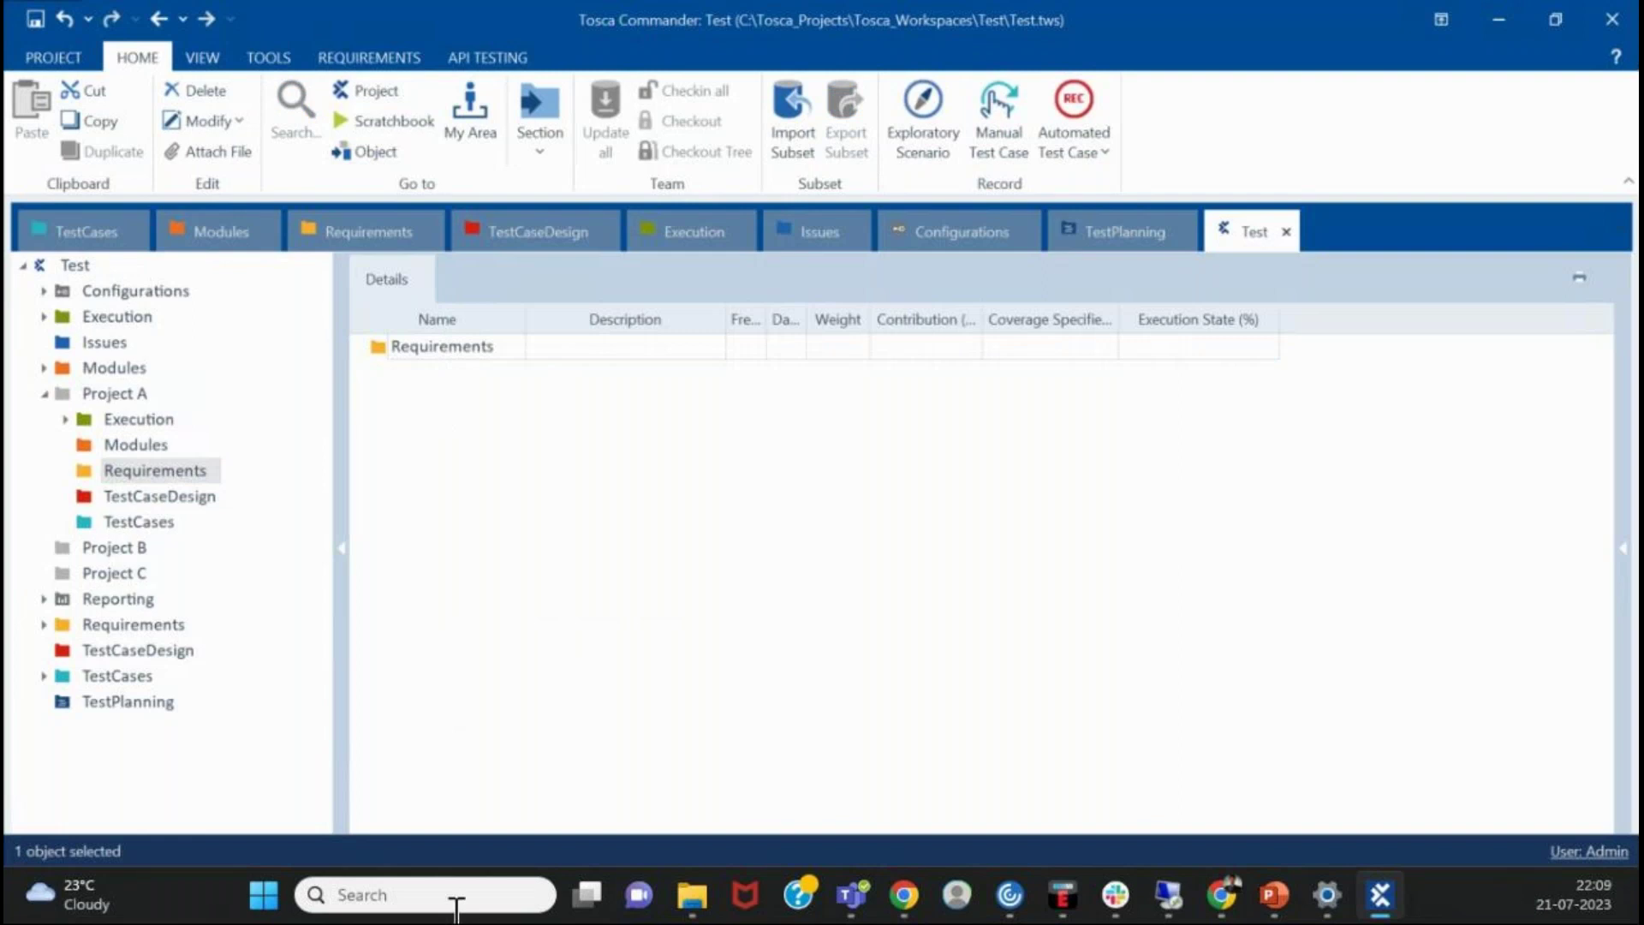
left_click(170, 443)
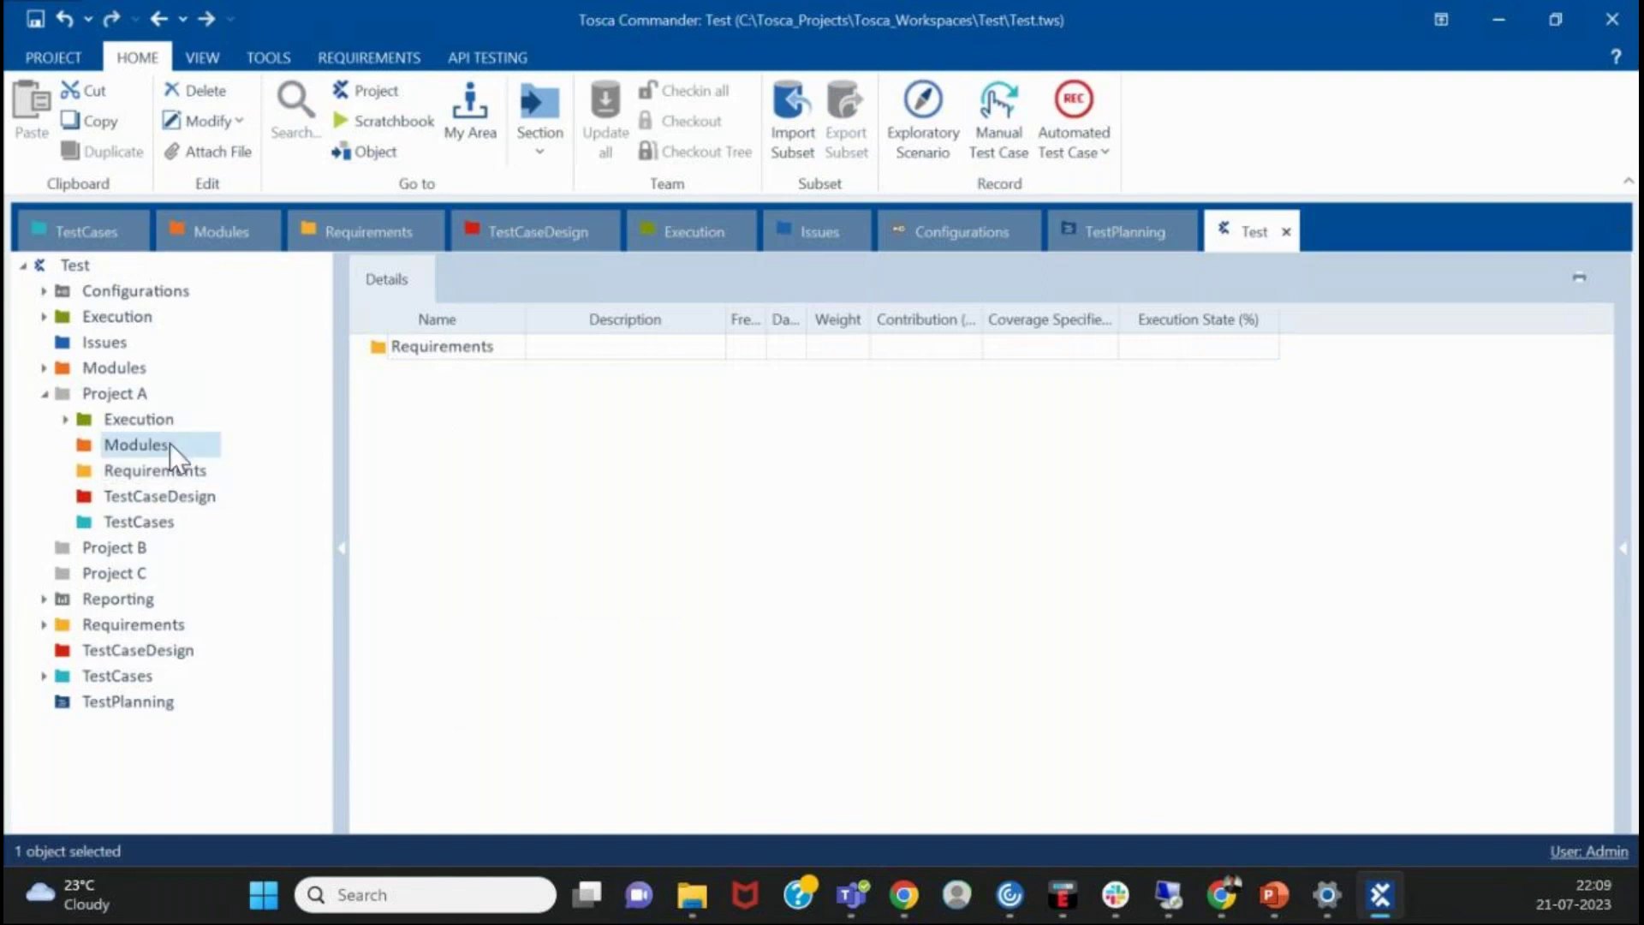
- Check the context menus of Project A's Modules and TestCases folders and expand Execution briefly
right_click(89, 449)
left_click(664, 489)
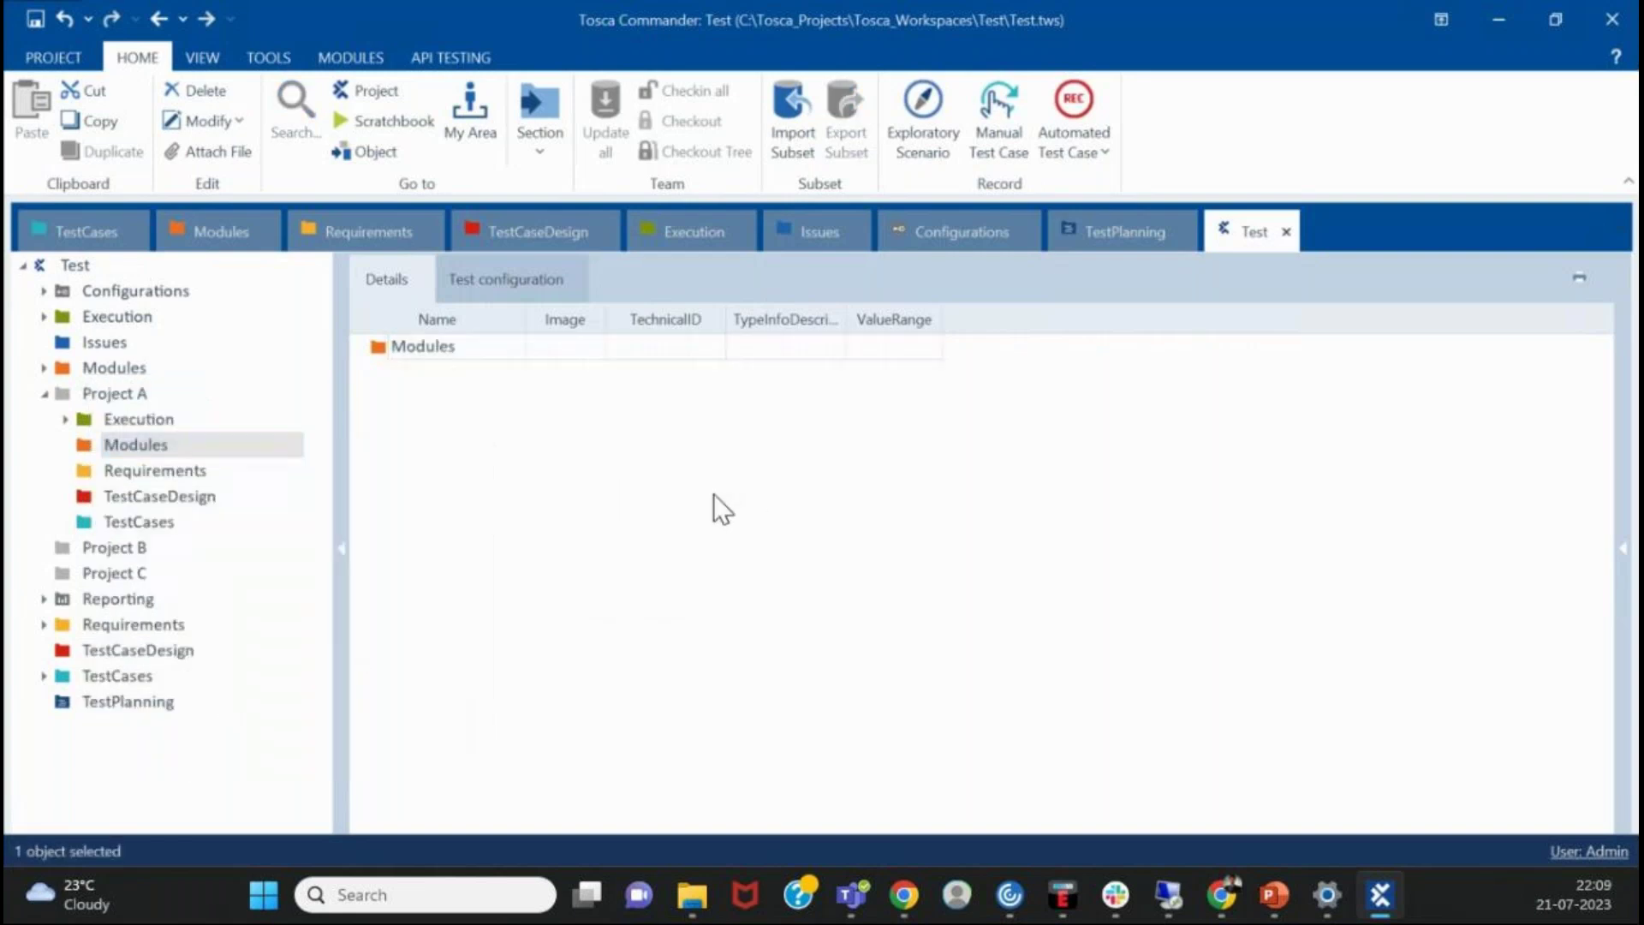
left_click(128, 421)
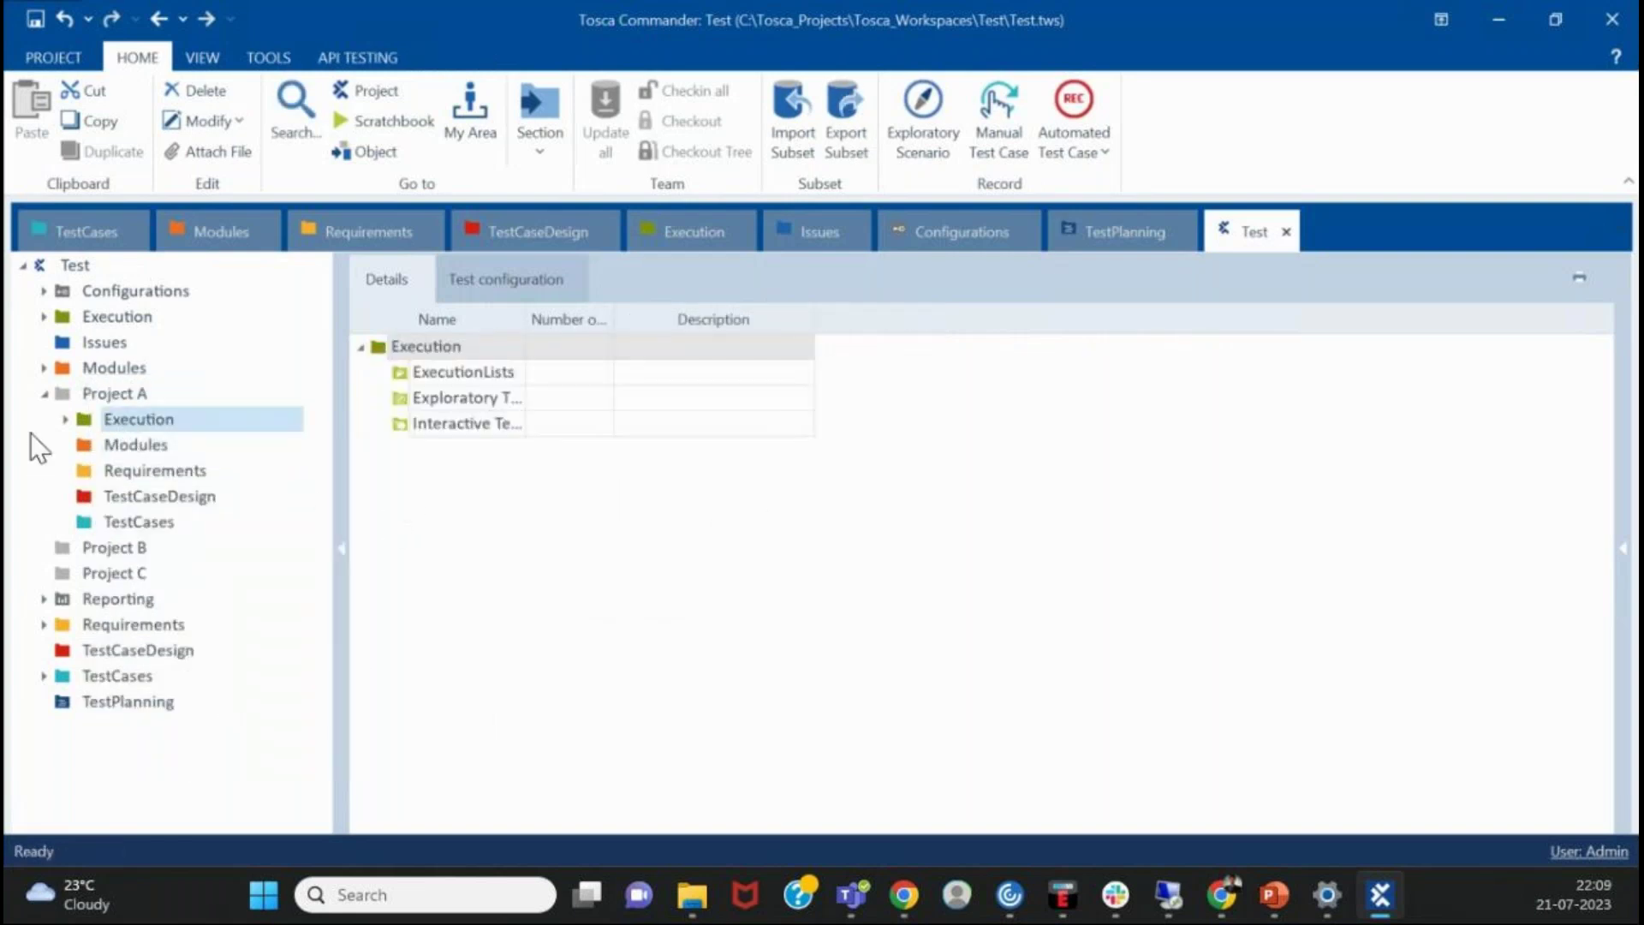
left_click(65, 420)
left_click(65, 420)
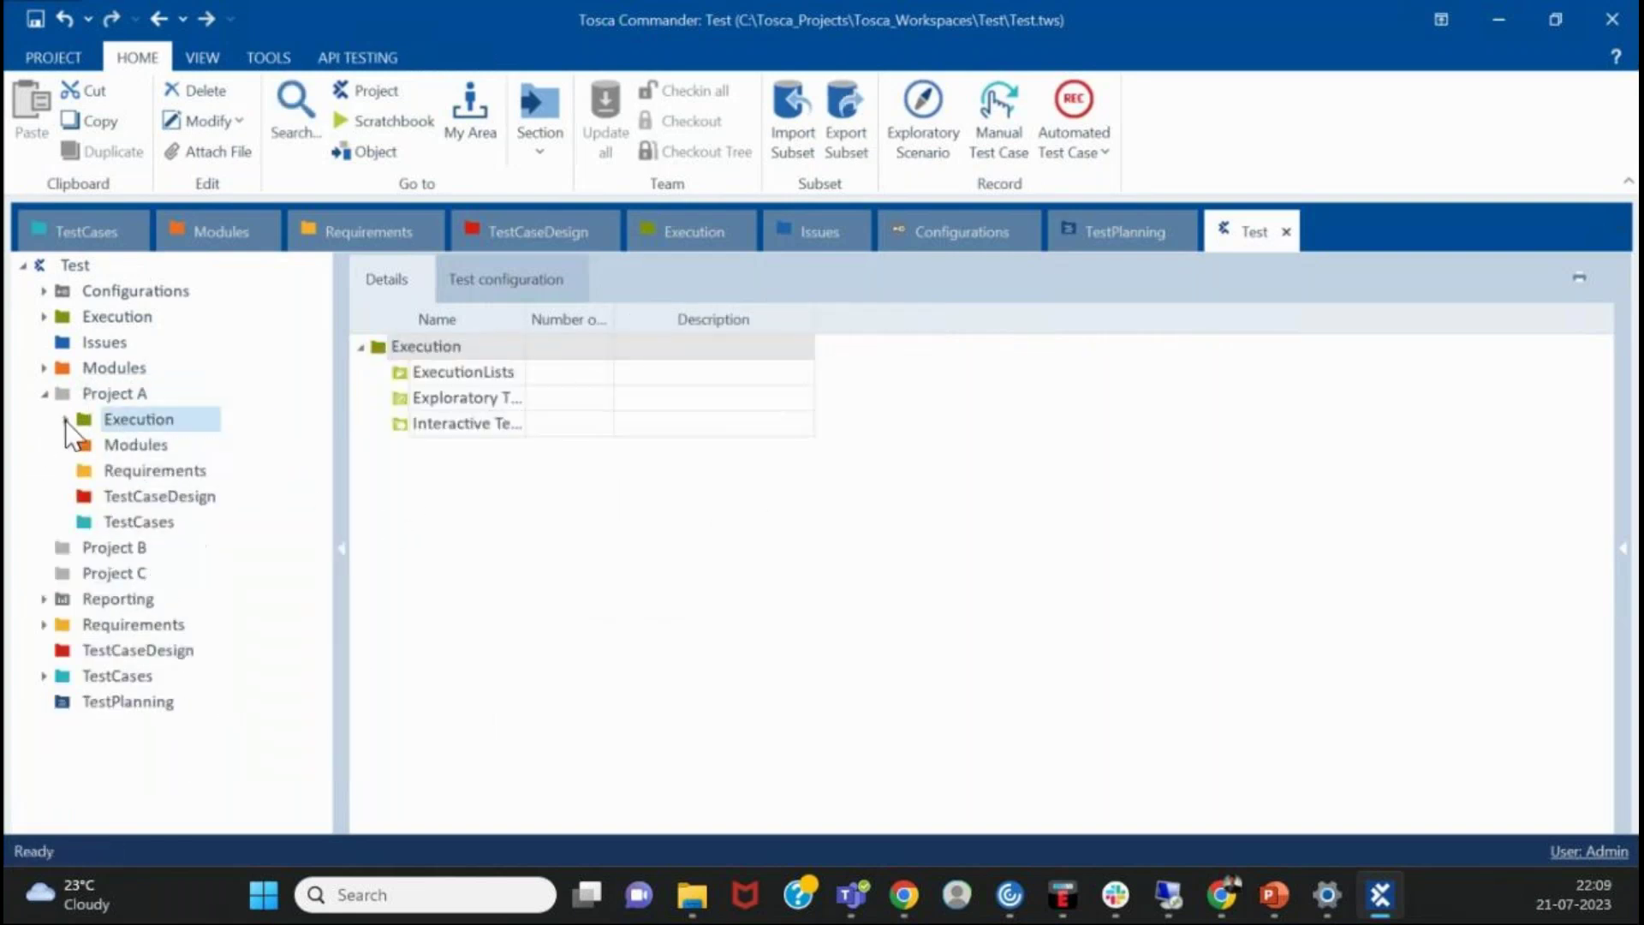
left_click(105, 518)
right_click(105, 518)
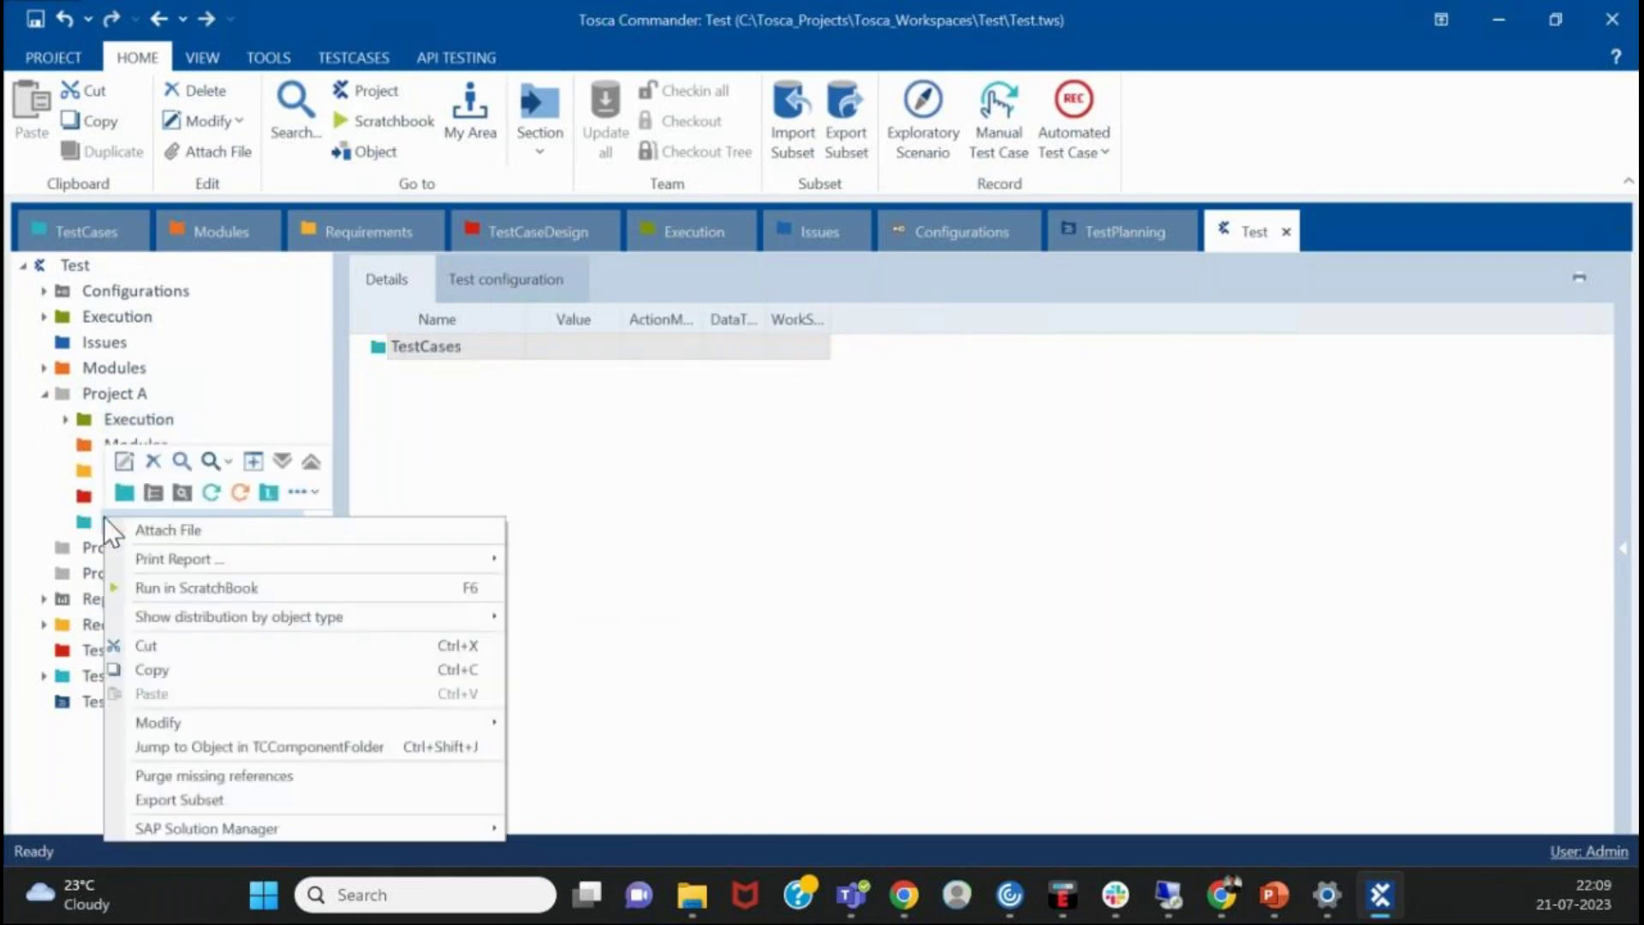
key("Escape")
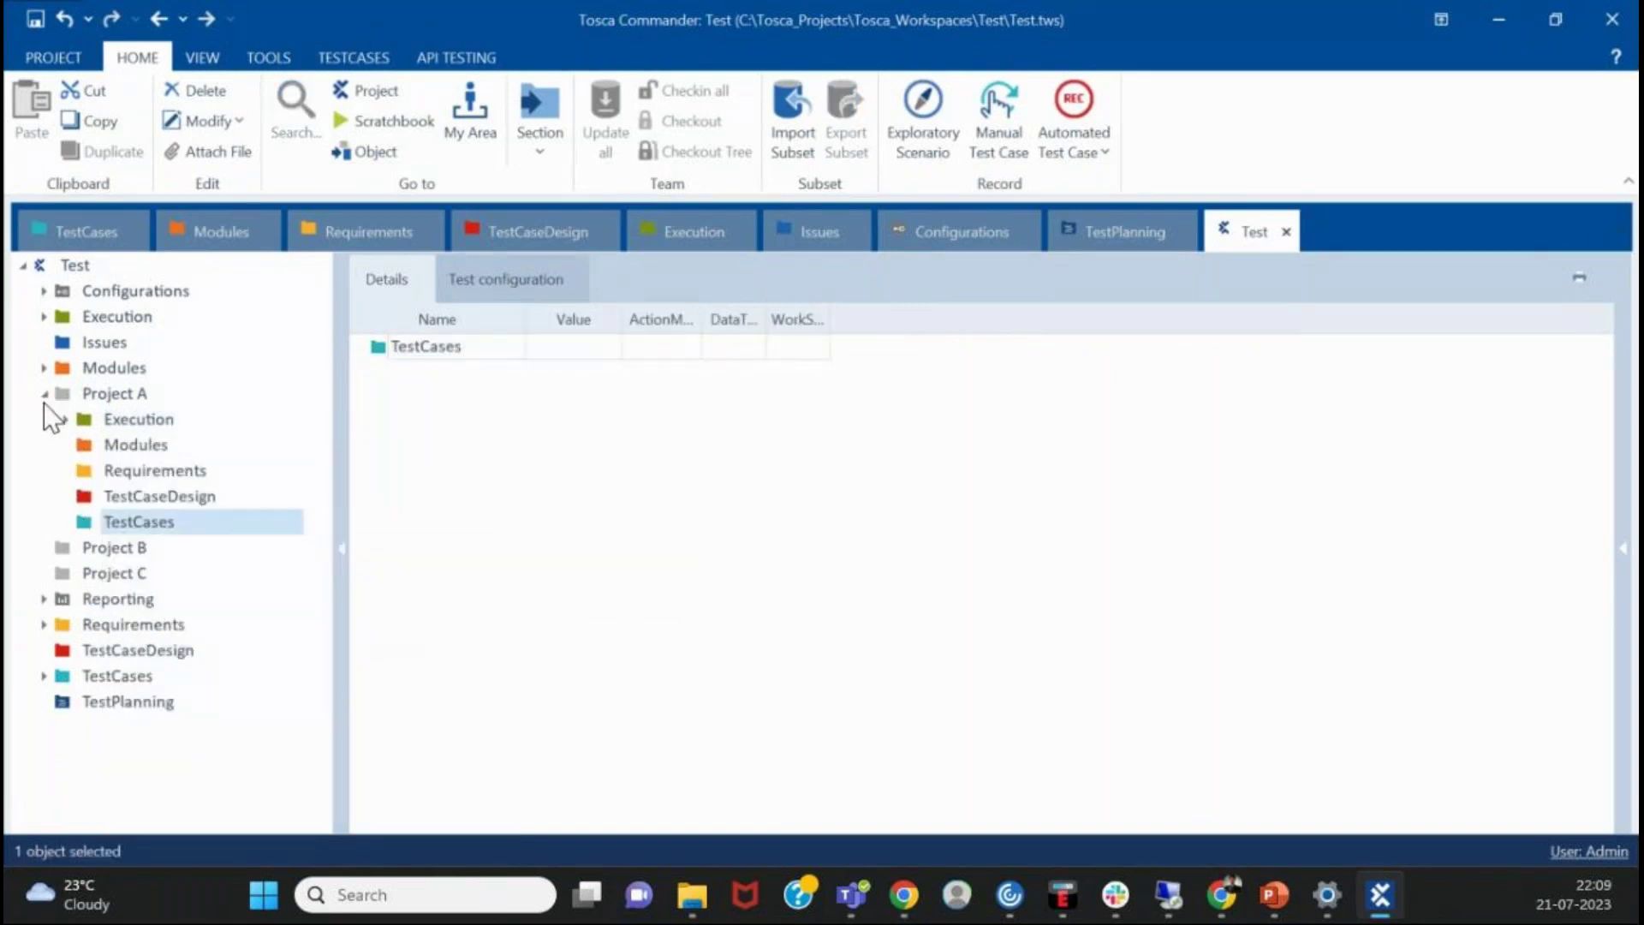
- Collapse and re-expand Project A, then show Project B's empty details
double_click(105, 396)
left_click(103, 420)
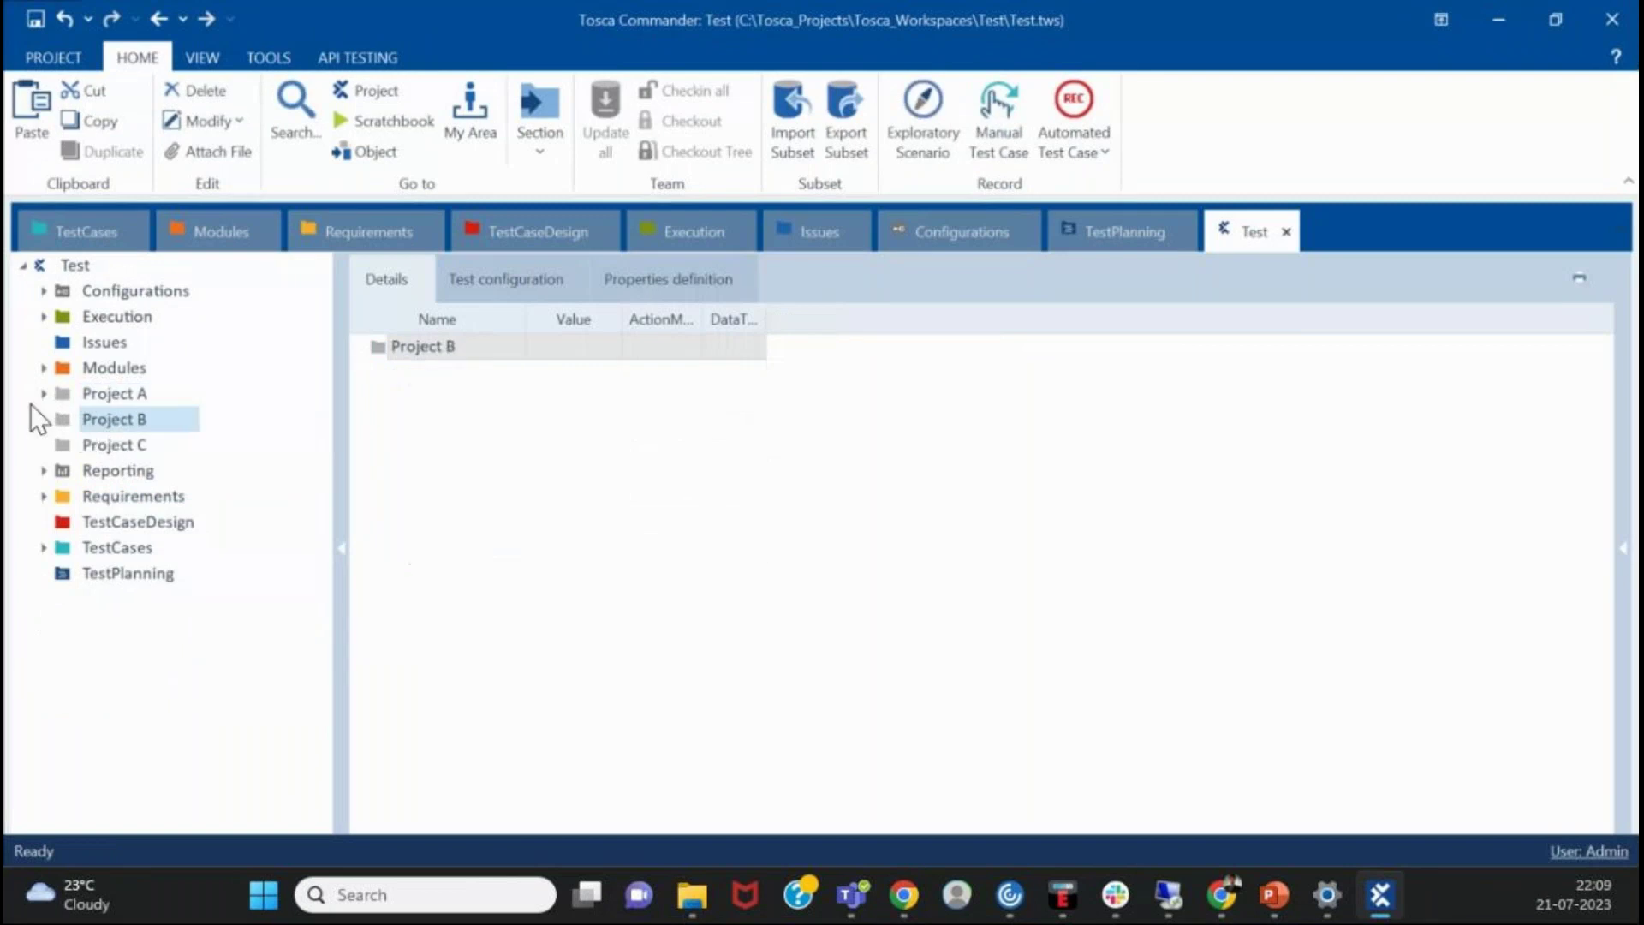
left_click(44, 395)
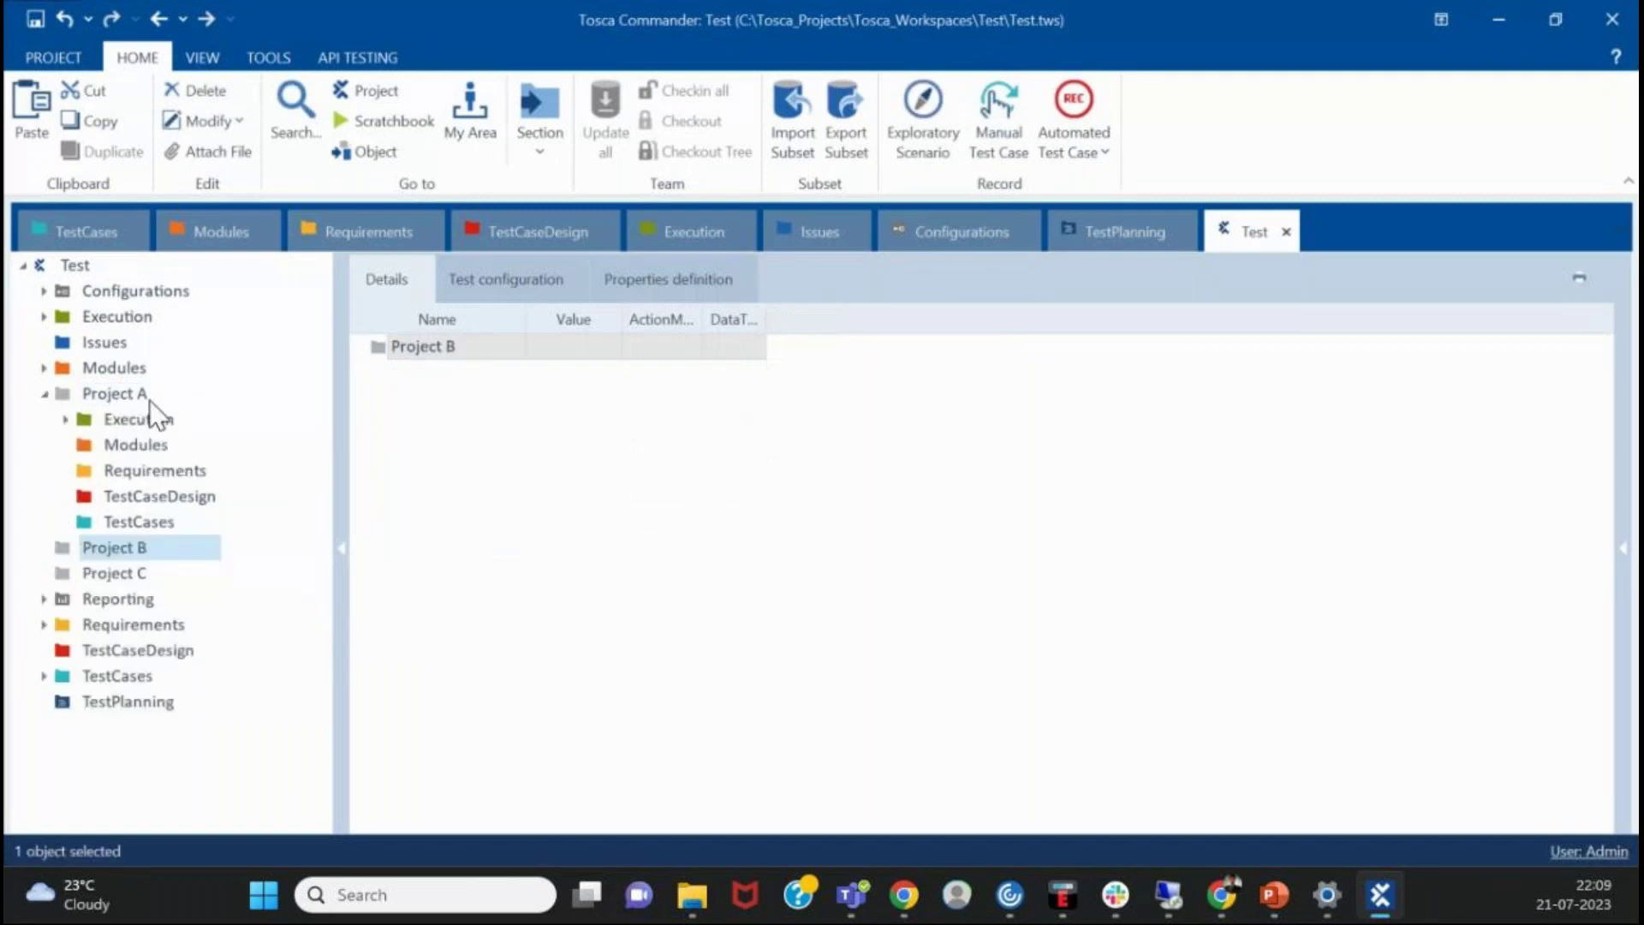
left_click(43, 393)
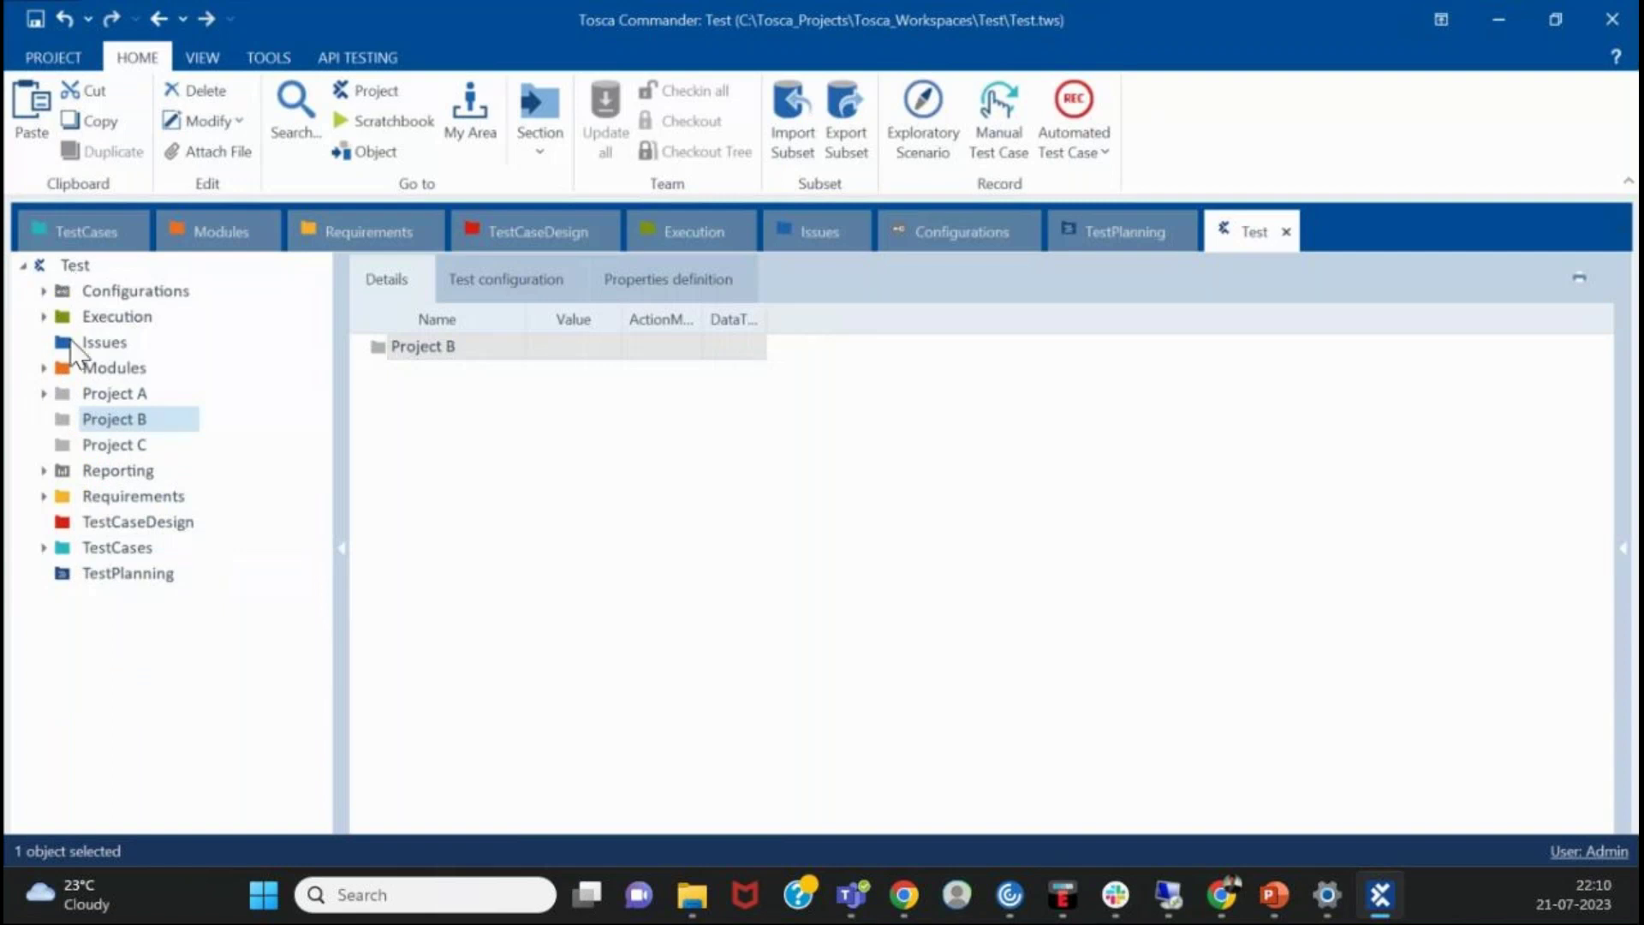
left_click(47, 391)
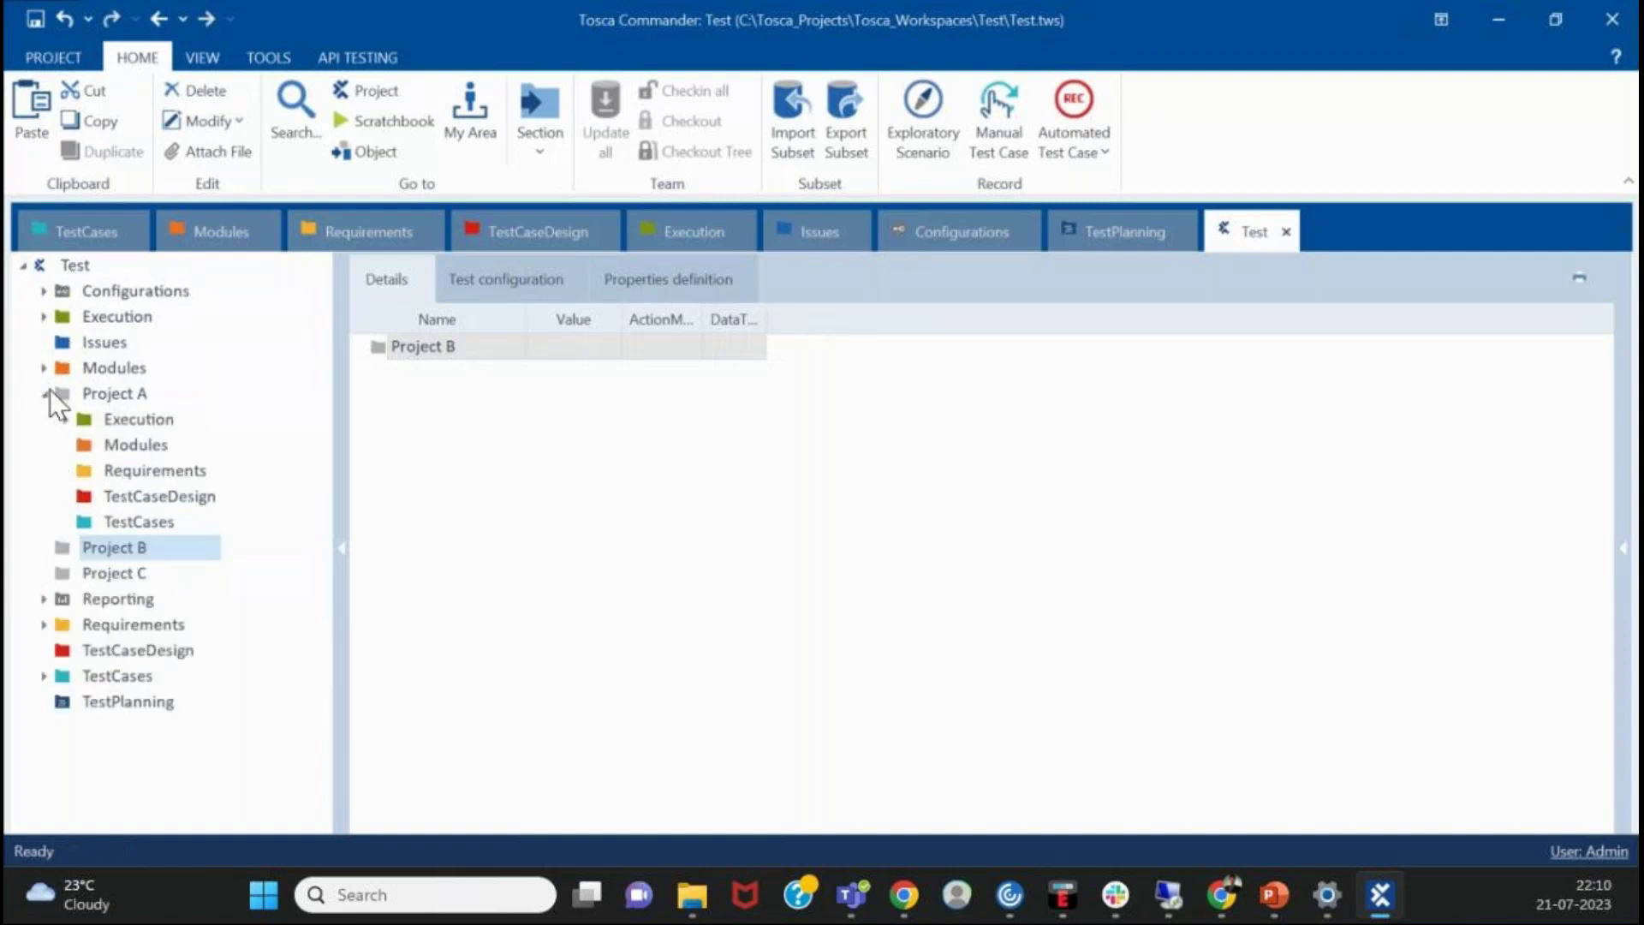
left_click(114, 395)
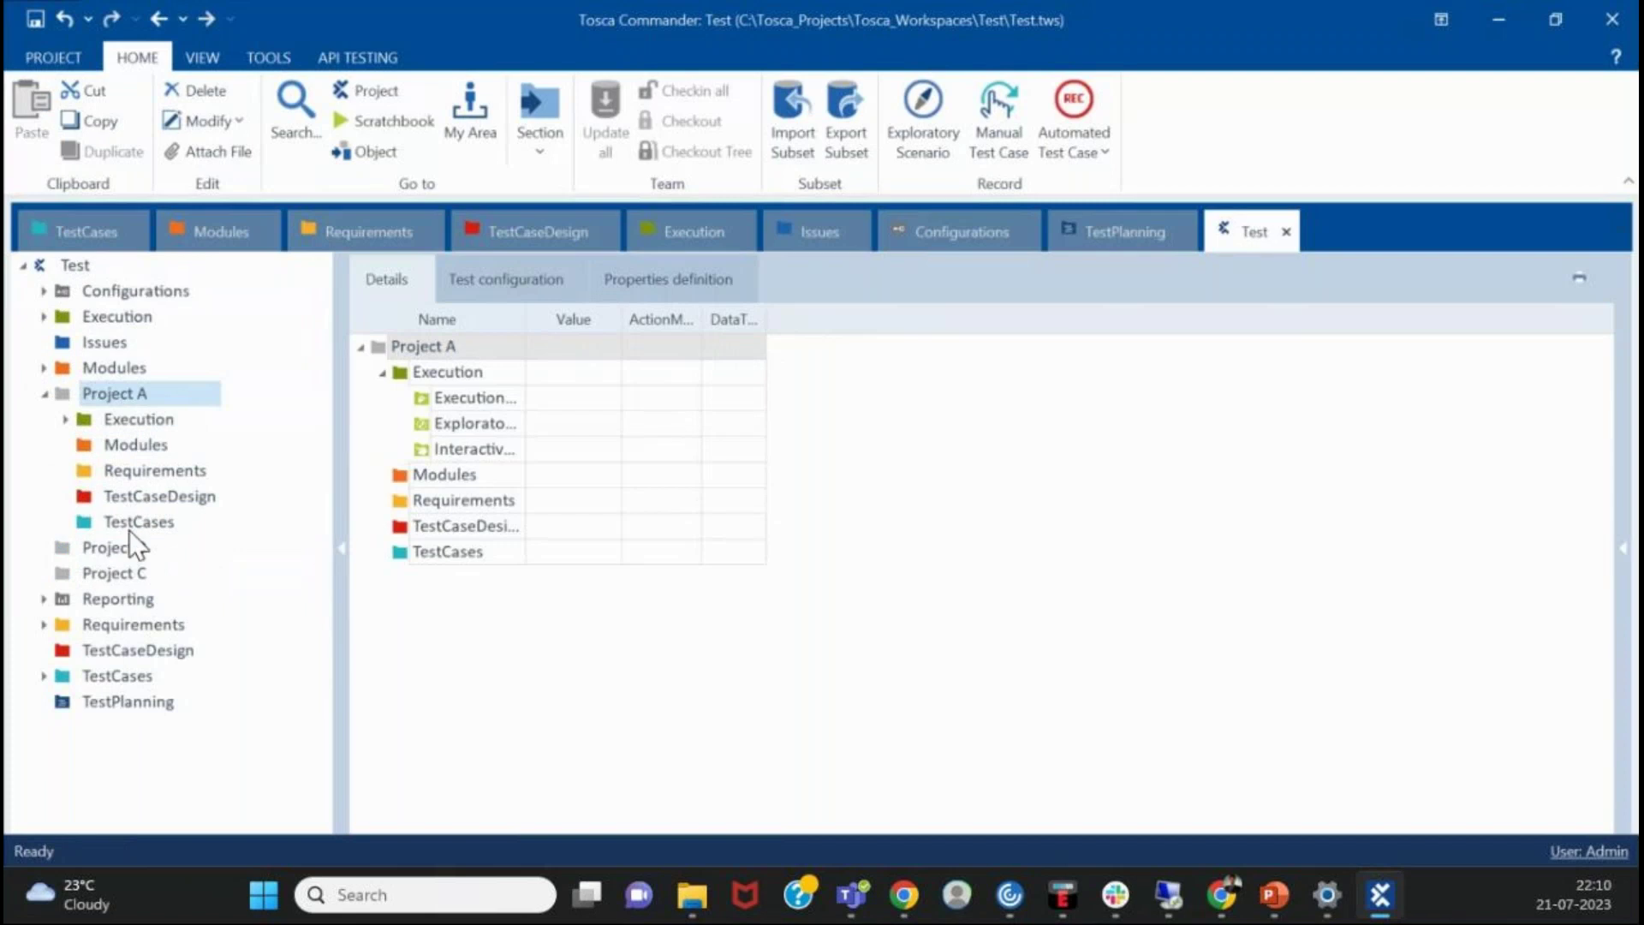
left_click(45, 393)
left_click(75, 417)
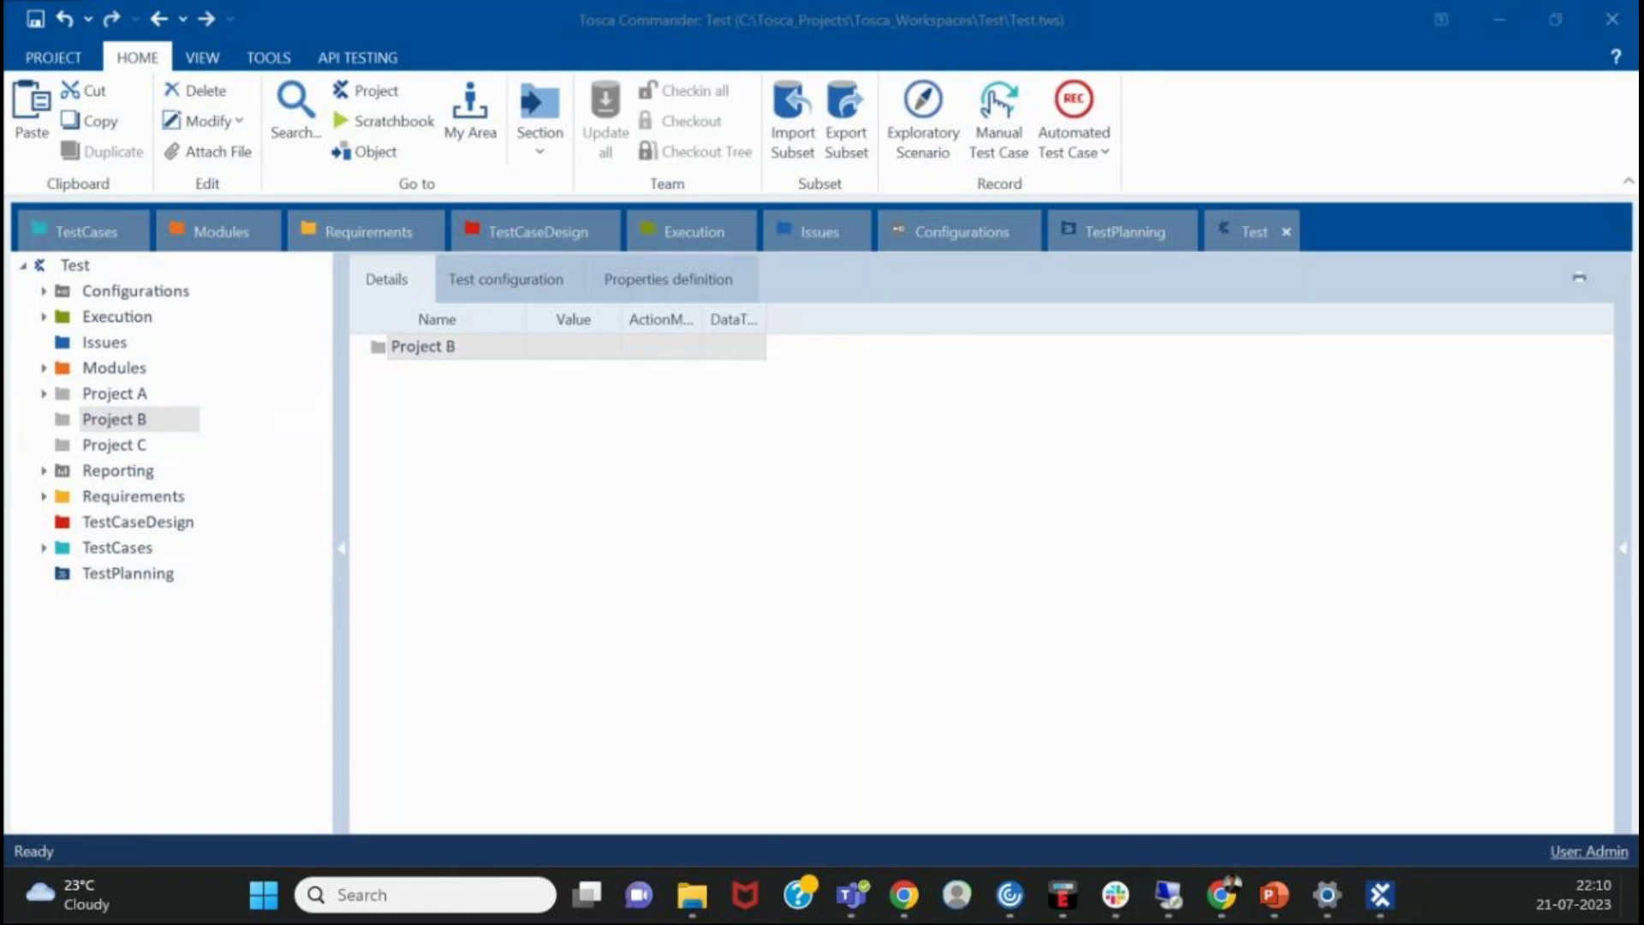
- Check TestCaseDesign's context menu, the Execution folder and the full Test tree, ending on TestCaseDesign
left_click(584, 579)
left_click(88, 524)
right_click(89, 524)
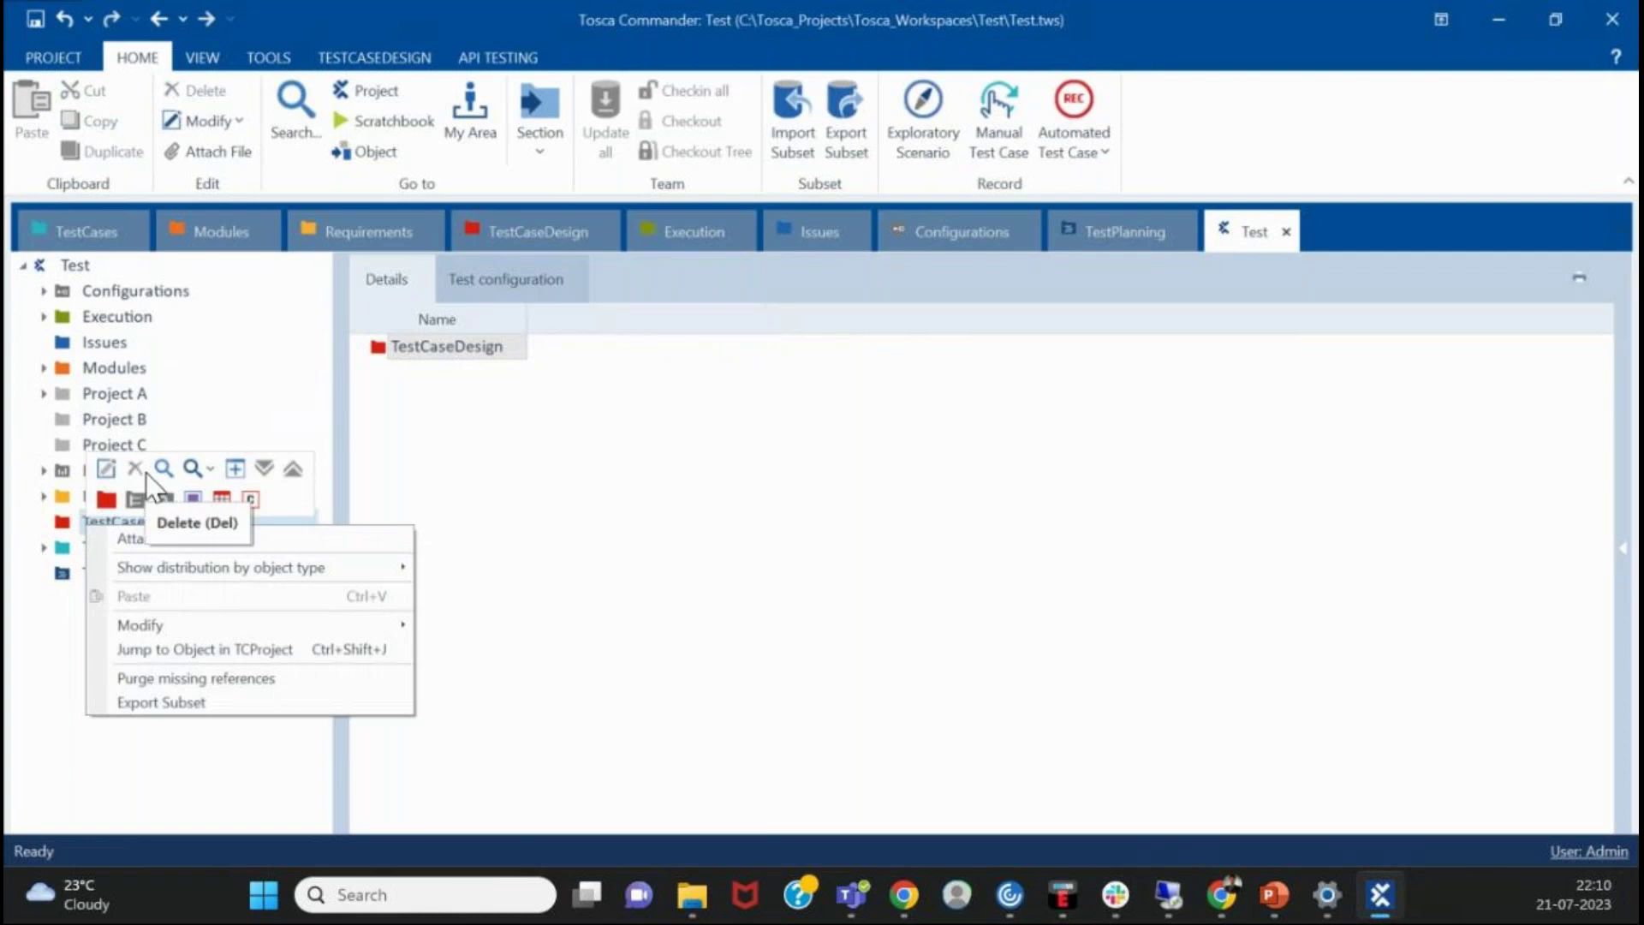
left_click(550, 531)
left_click(86, 315)
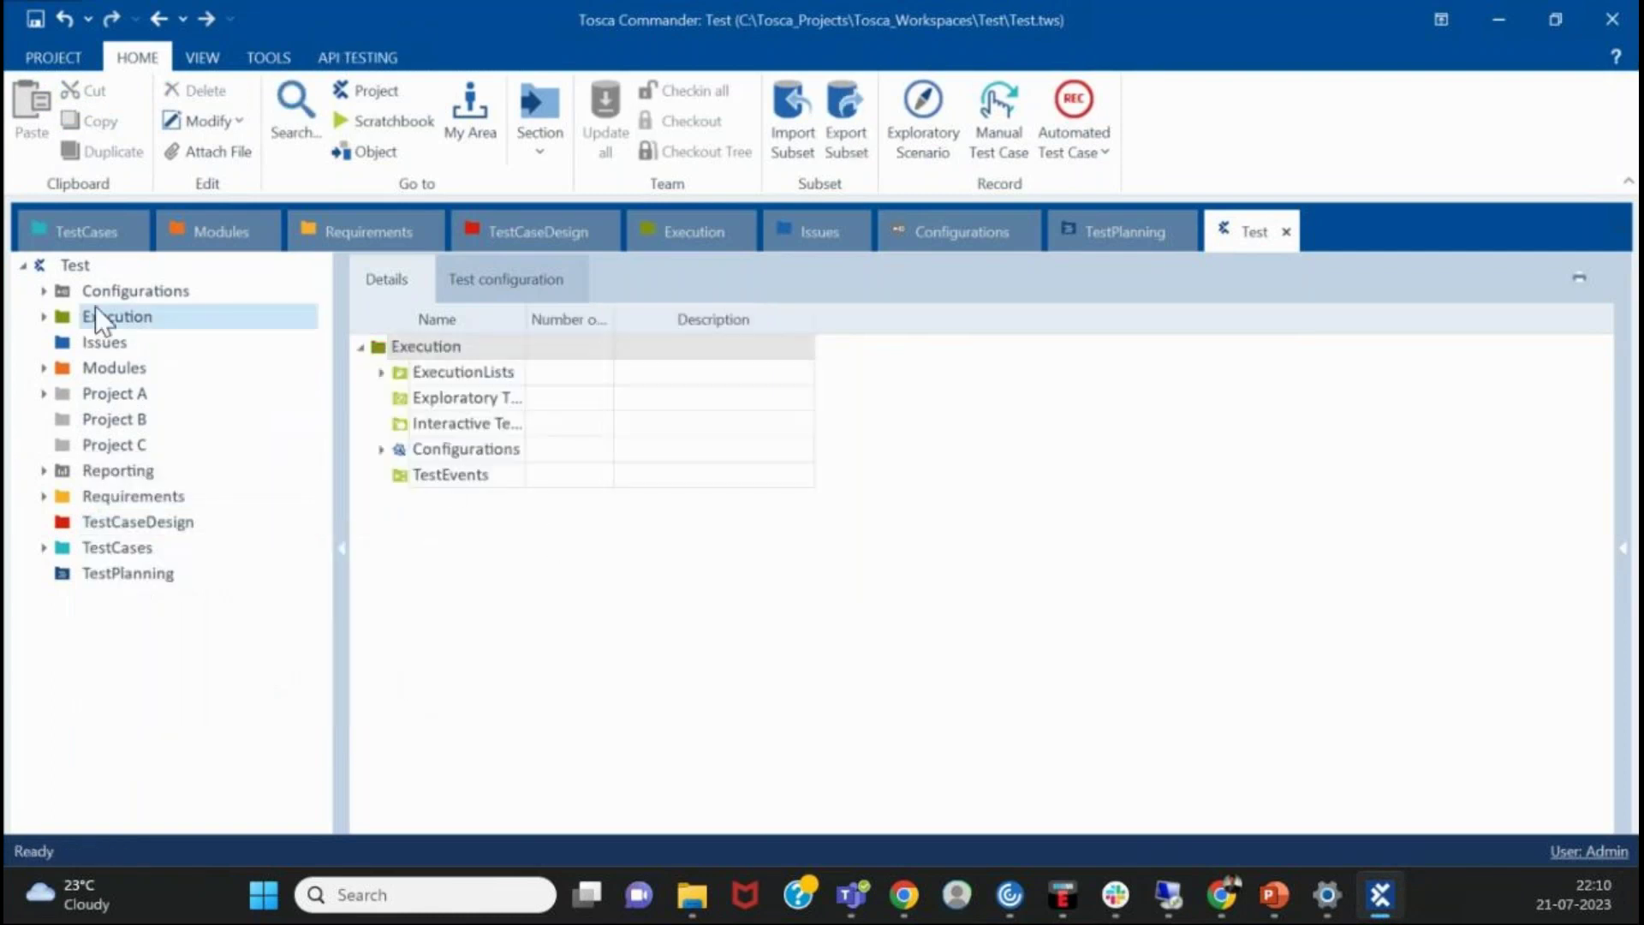
left_click(66, 262)
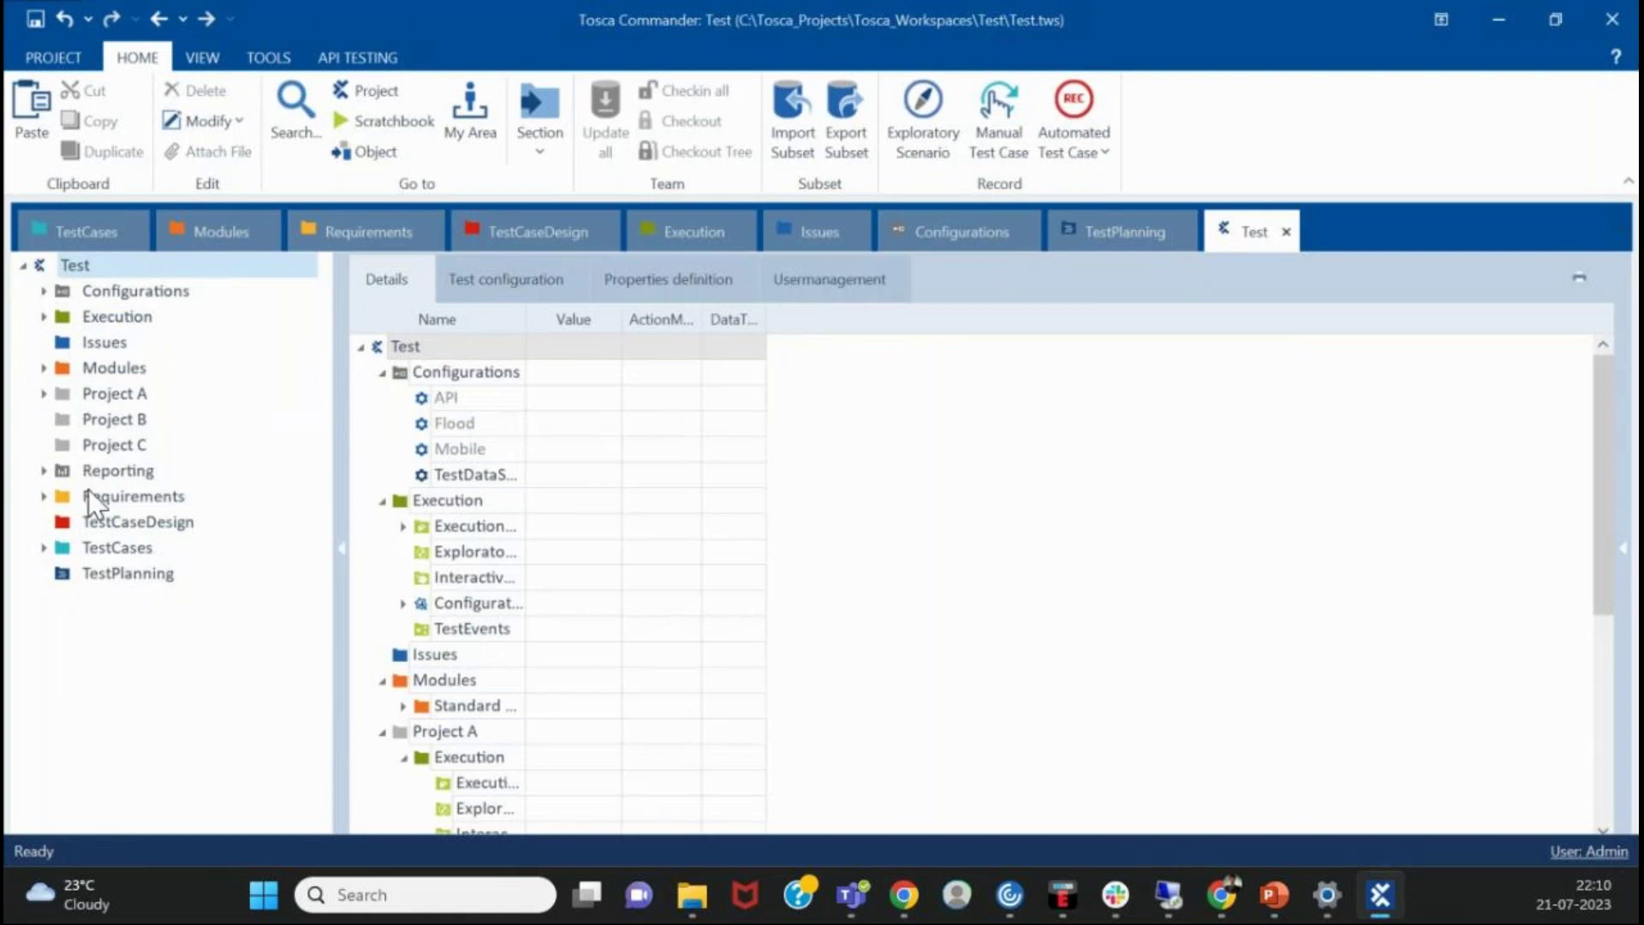
right_click(96, 525)
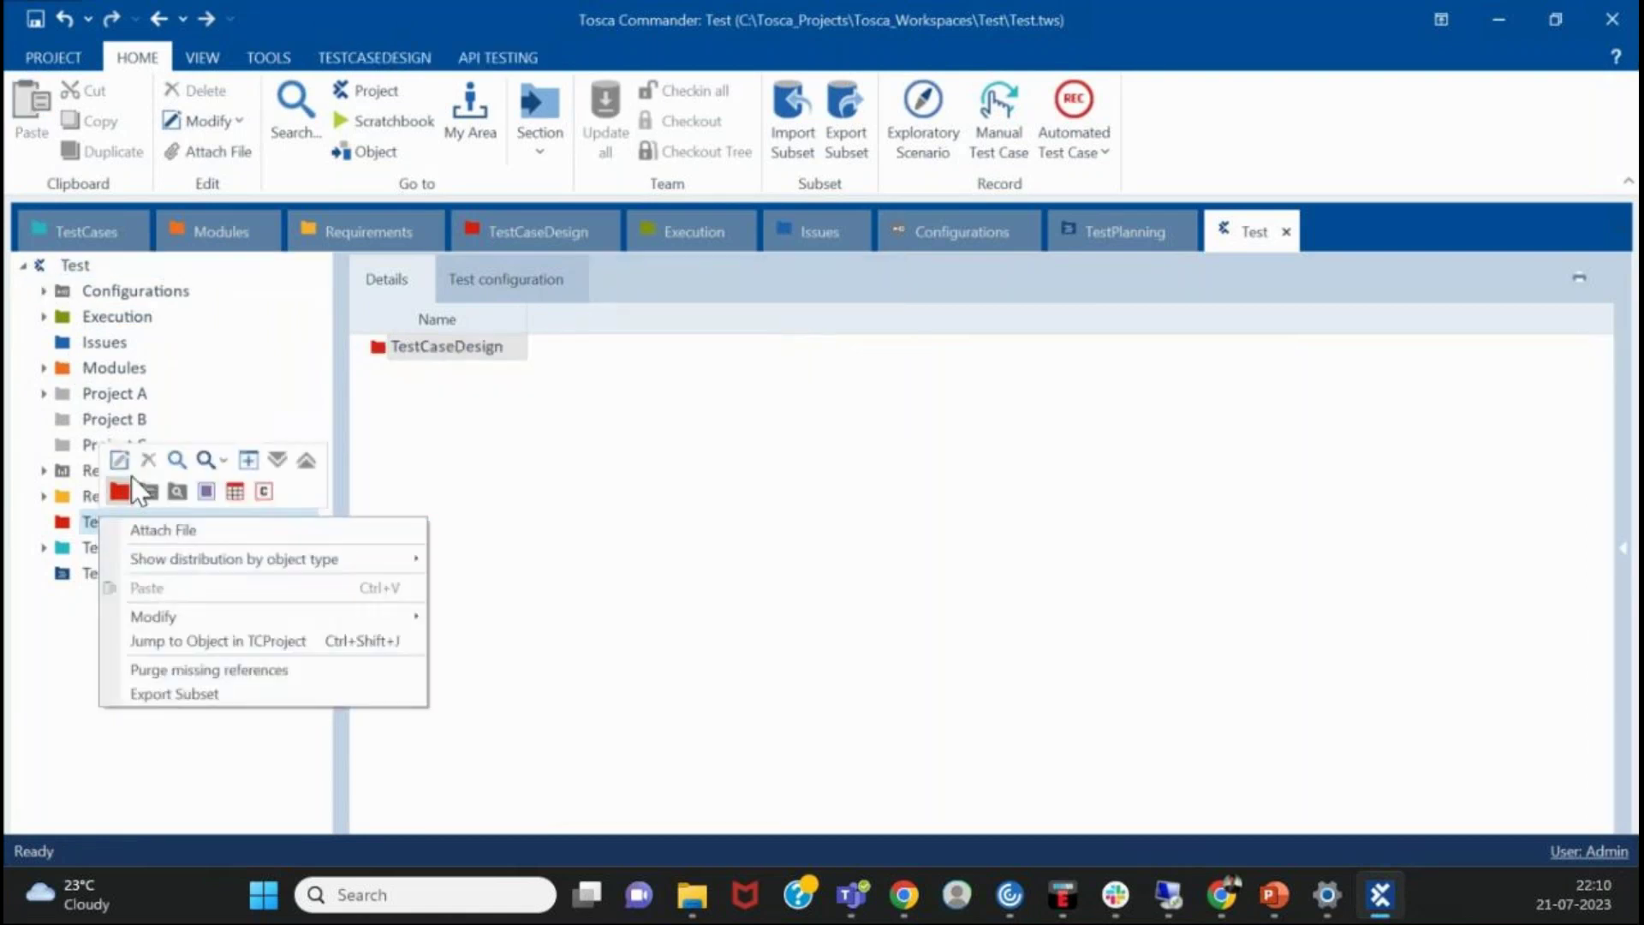
left_click(706, 635)
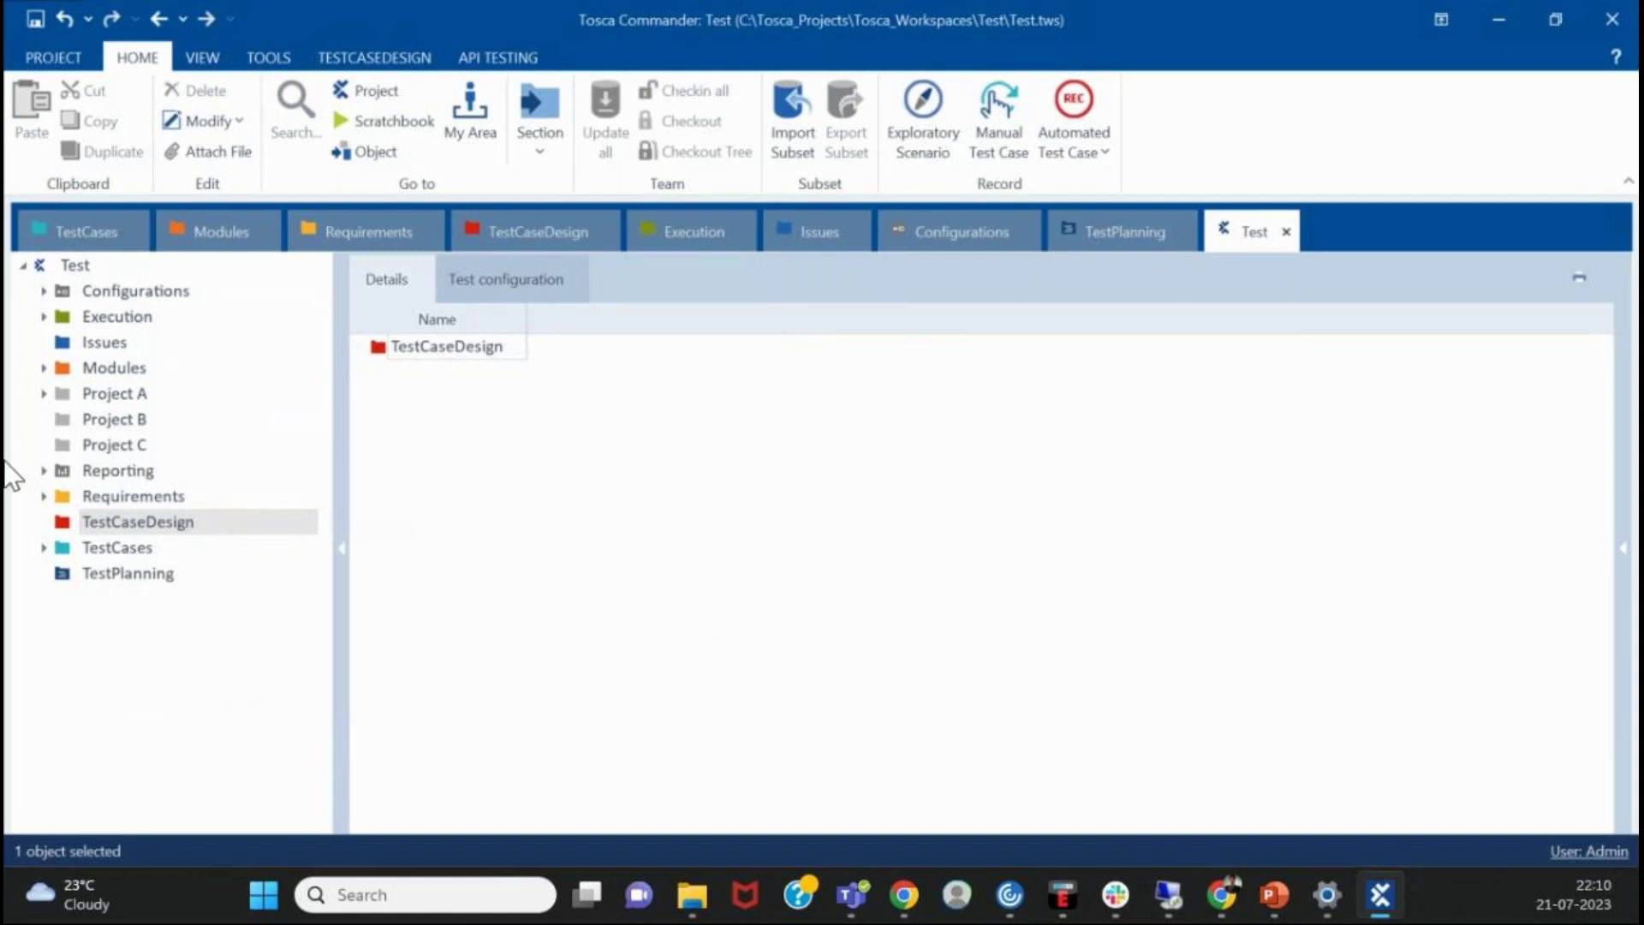
- Expand Project A's Modules > Standard modules to review the TBox folders, widening the tree pane
left_click(44, 393)
left_click(44, 393)
left_click(44, 393)
left_click(64, 367)
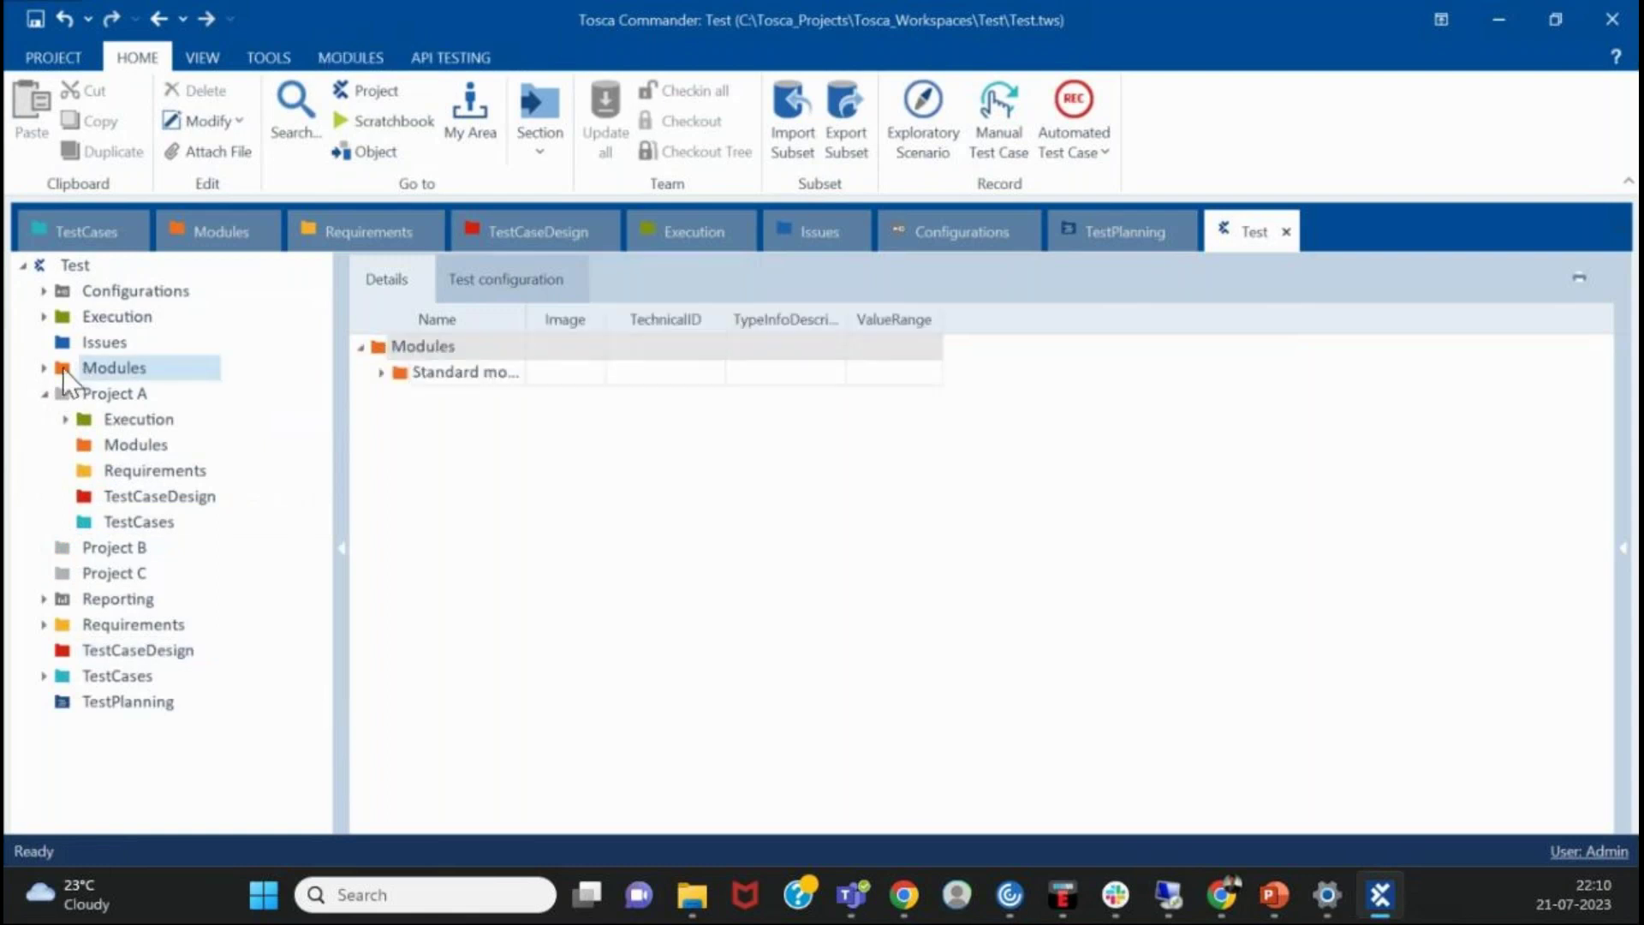
left_click(45, 367)
left_click(91, 394)
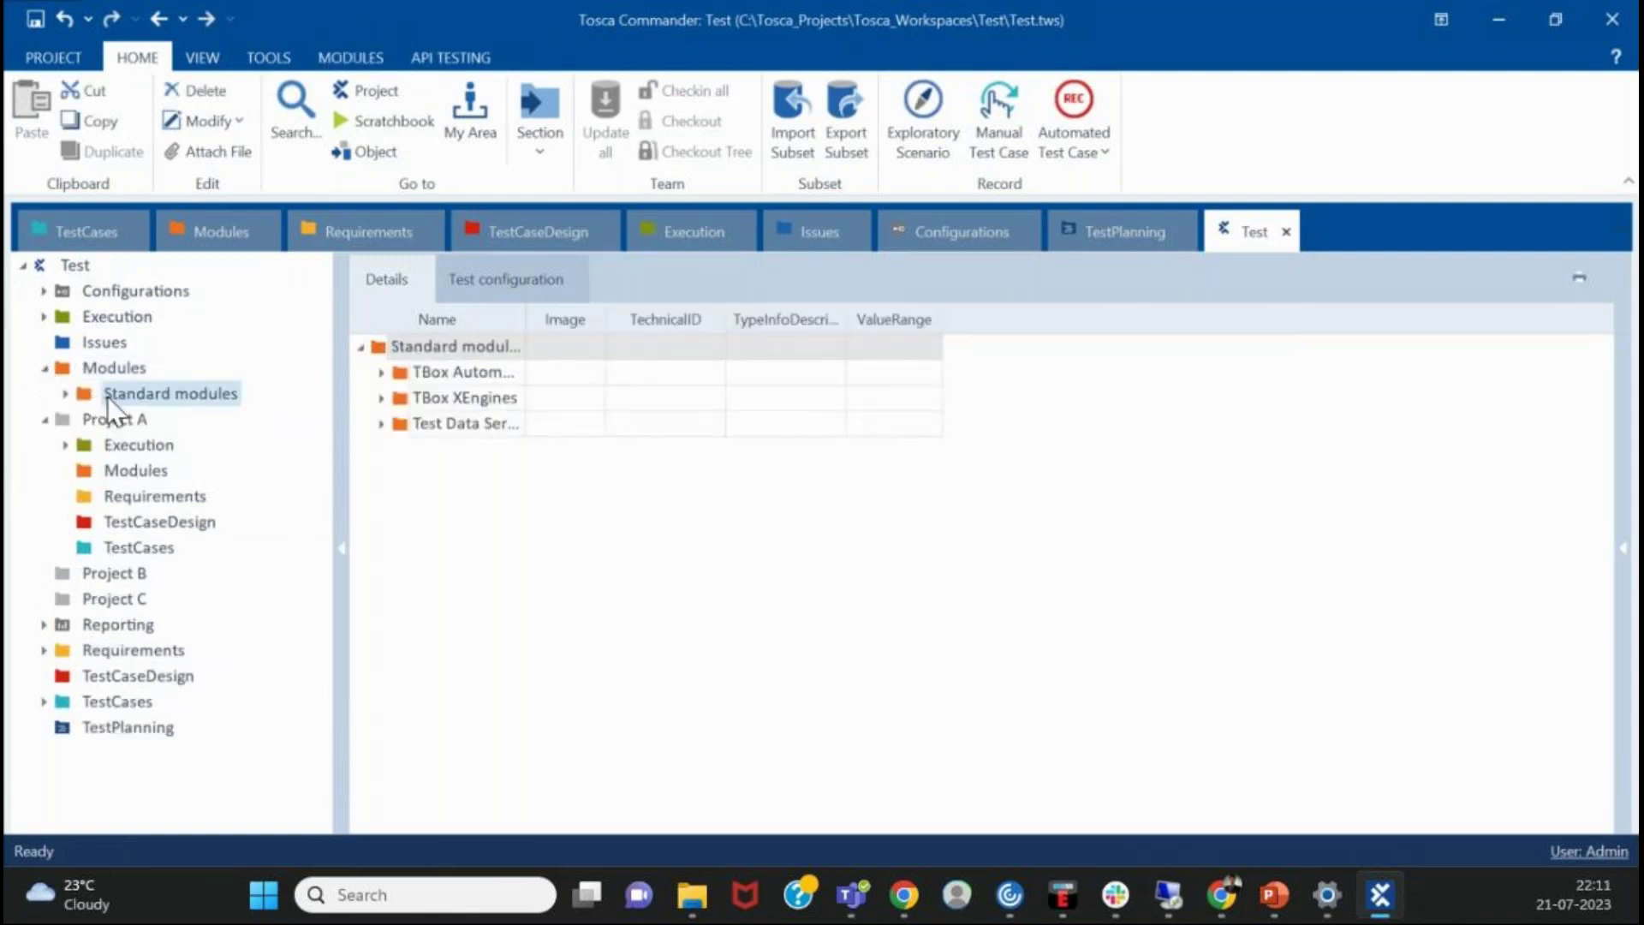
left_click(58, 411)
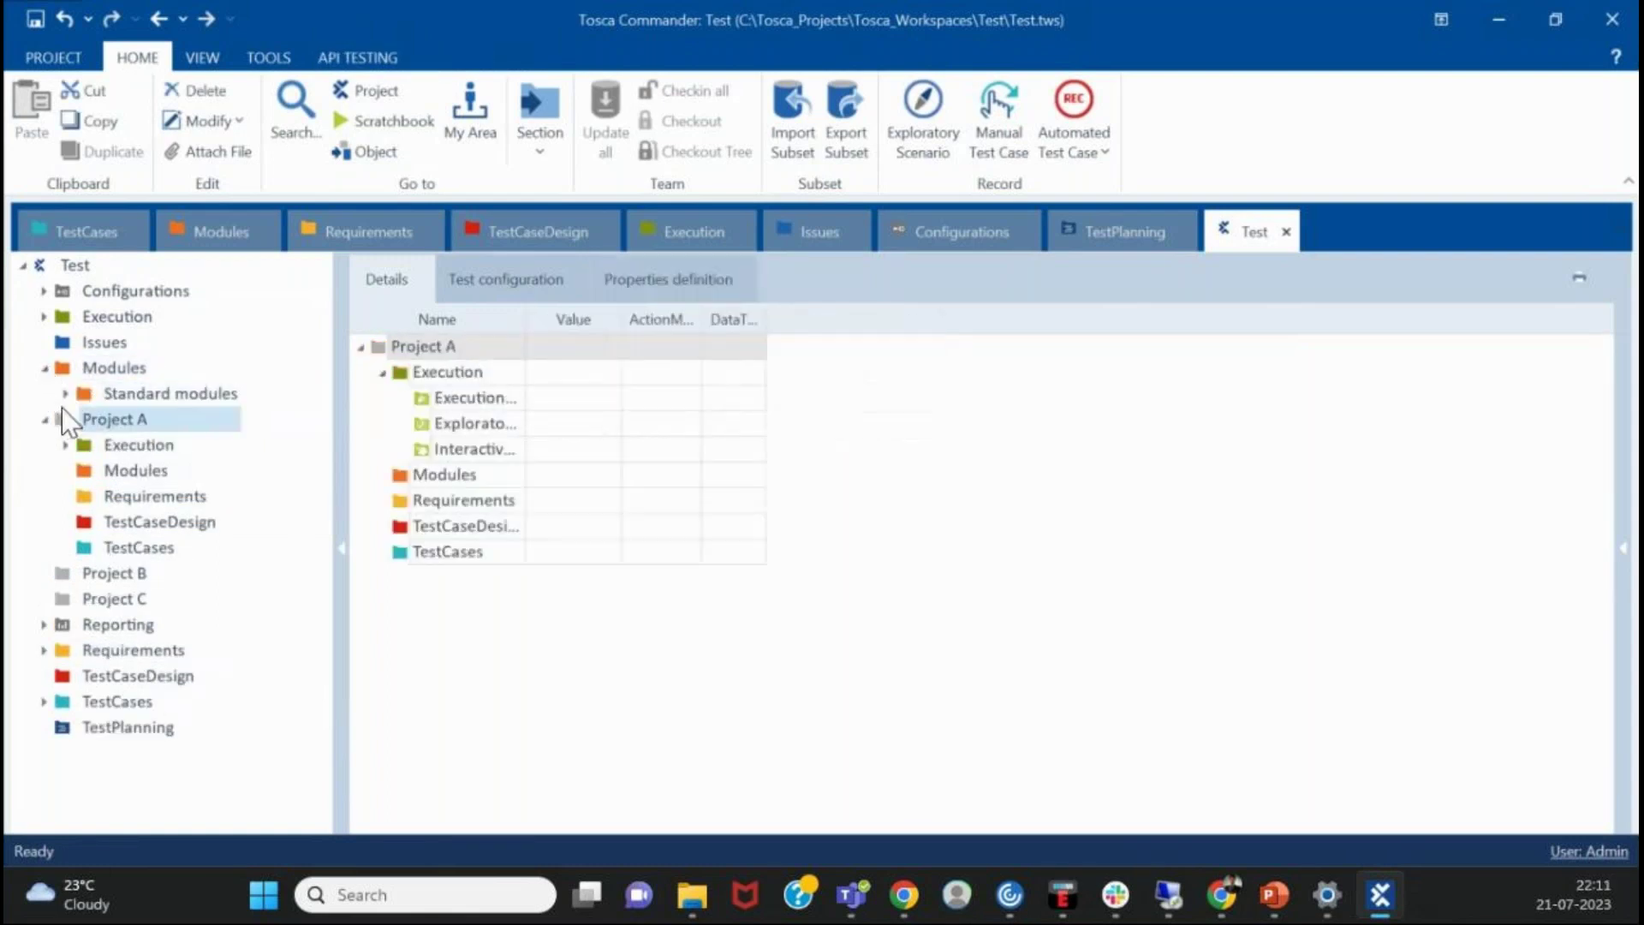
left_click(65, 393)
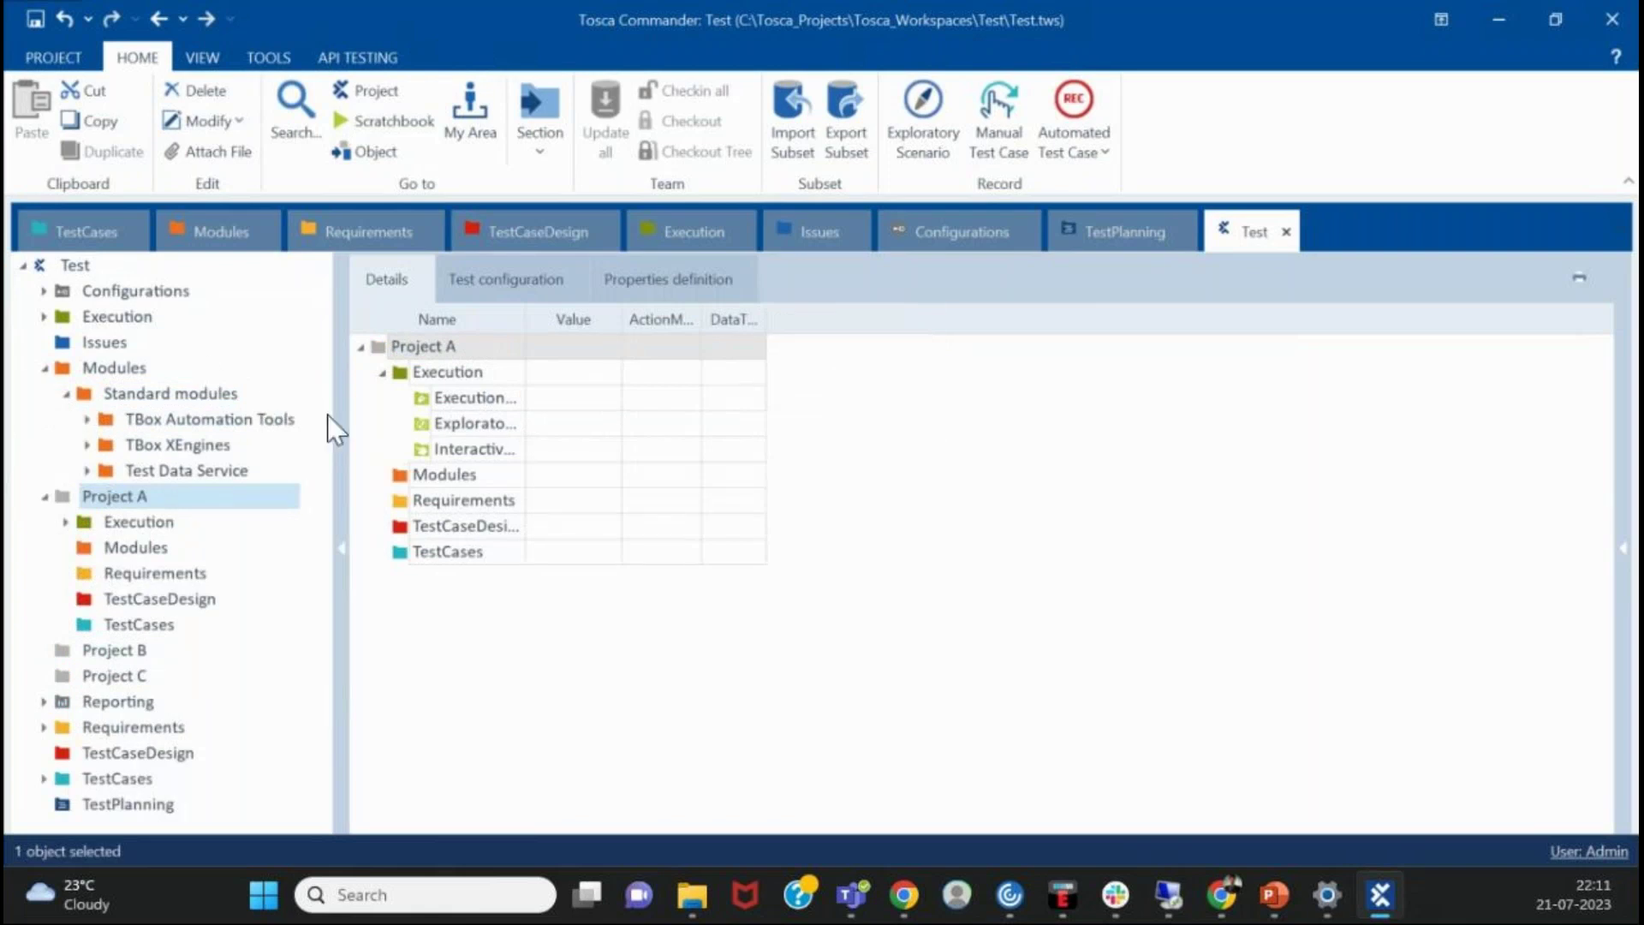
left_click_drag(338, 410, 393, 393)
left_click(89, 372)
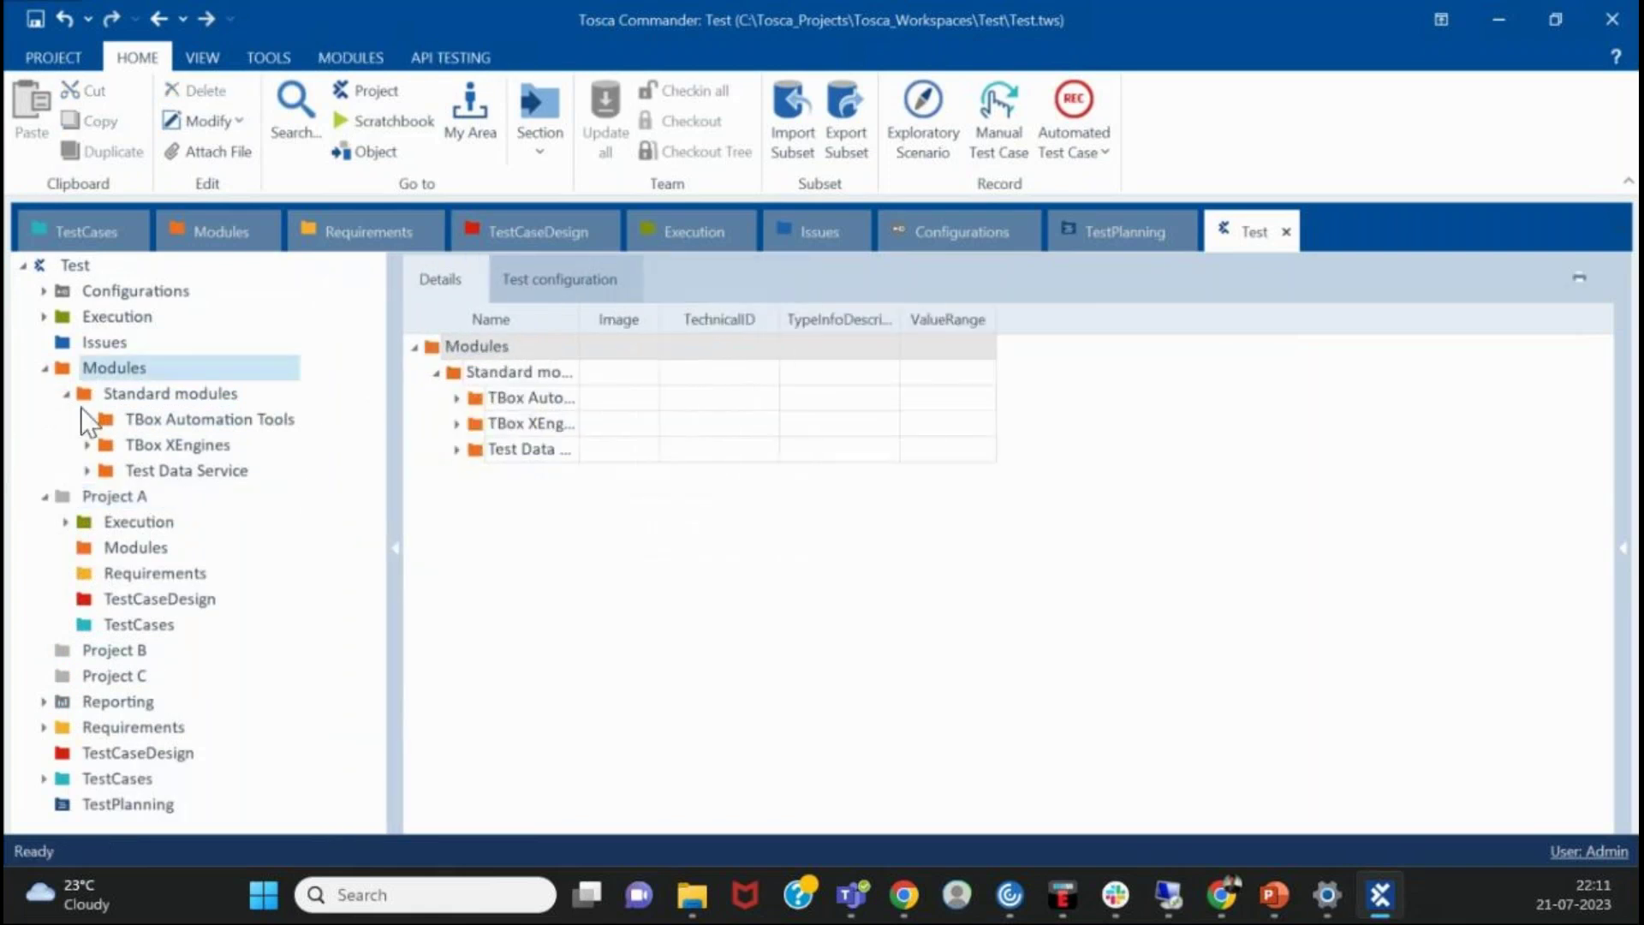
left_click(66, 394)
left_click(38, 425)
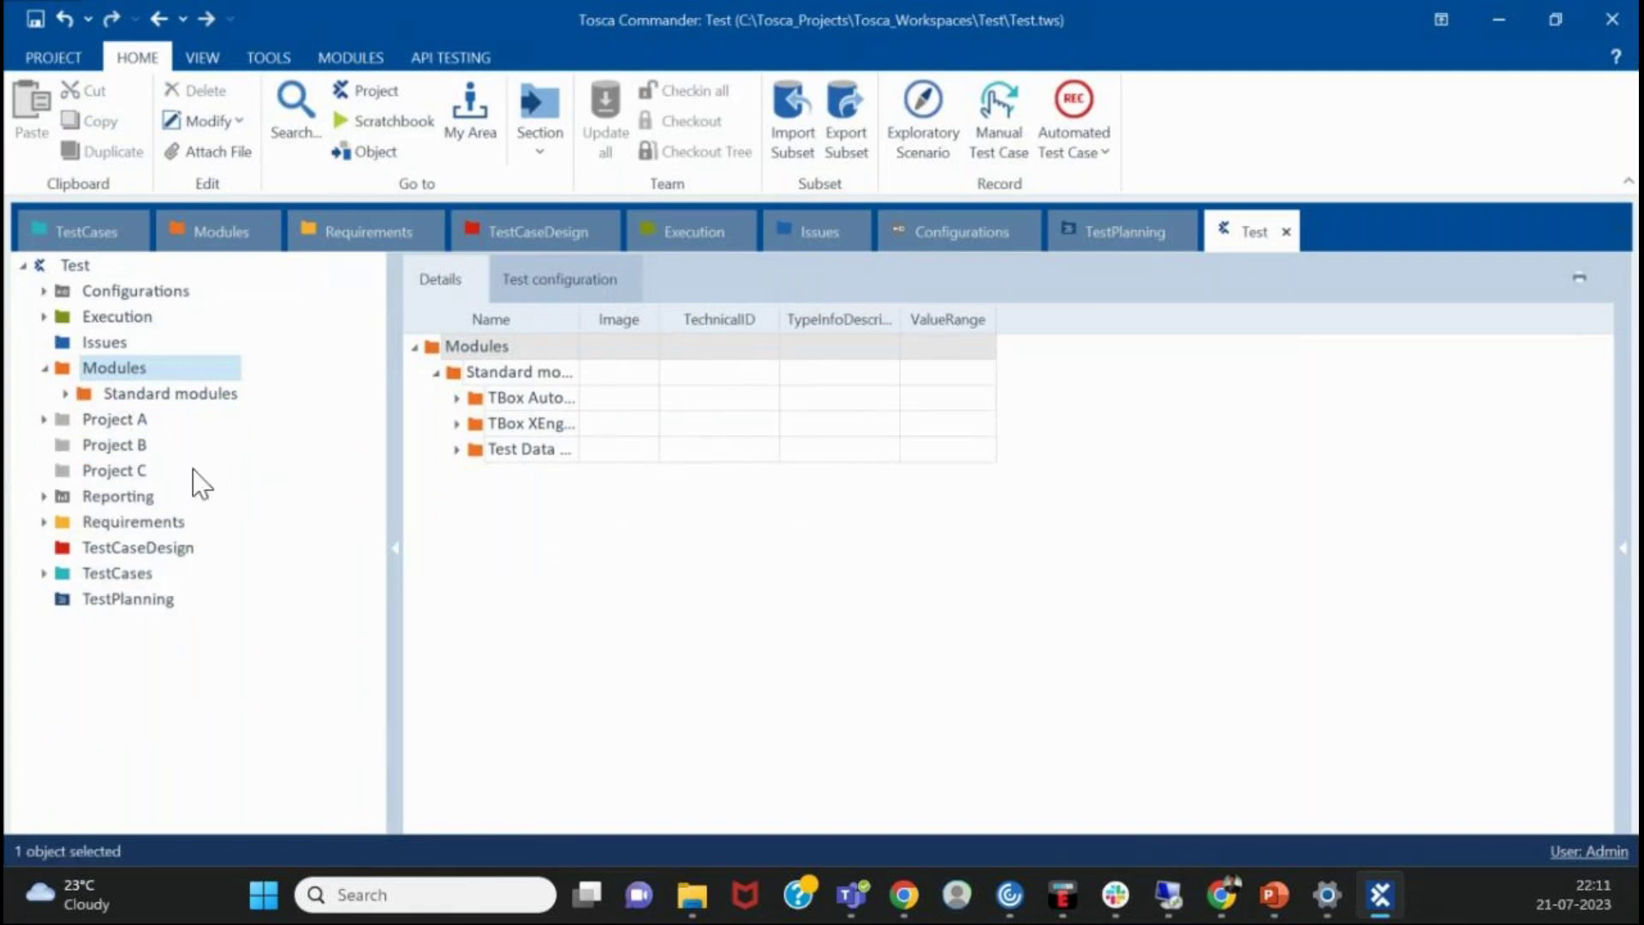
- Look through the Reporting folder's three subfolders, then expand Configurations to list its entries
left_click(120, 497)
left_click(125, 547)
left_click(131, 501)
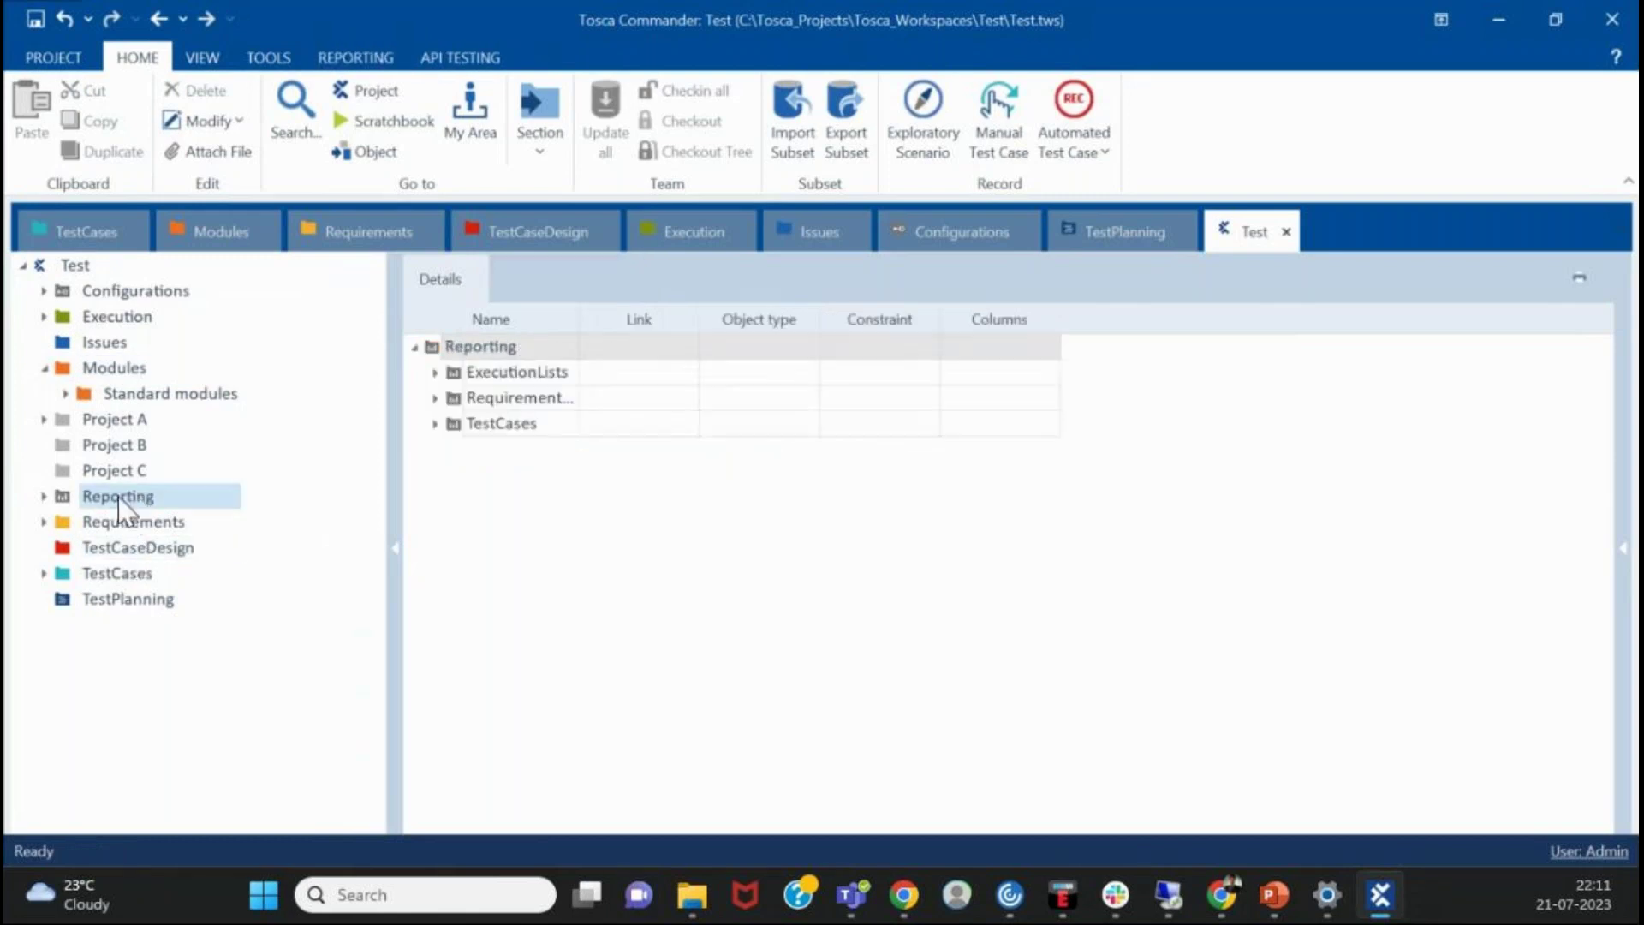
left_click(38, 497)
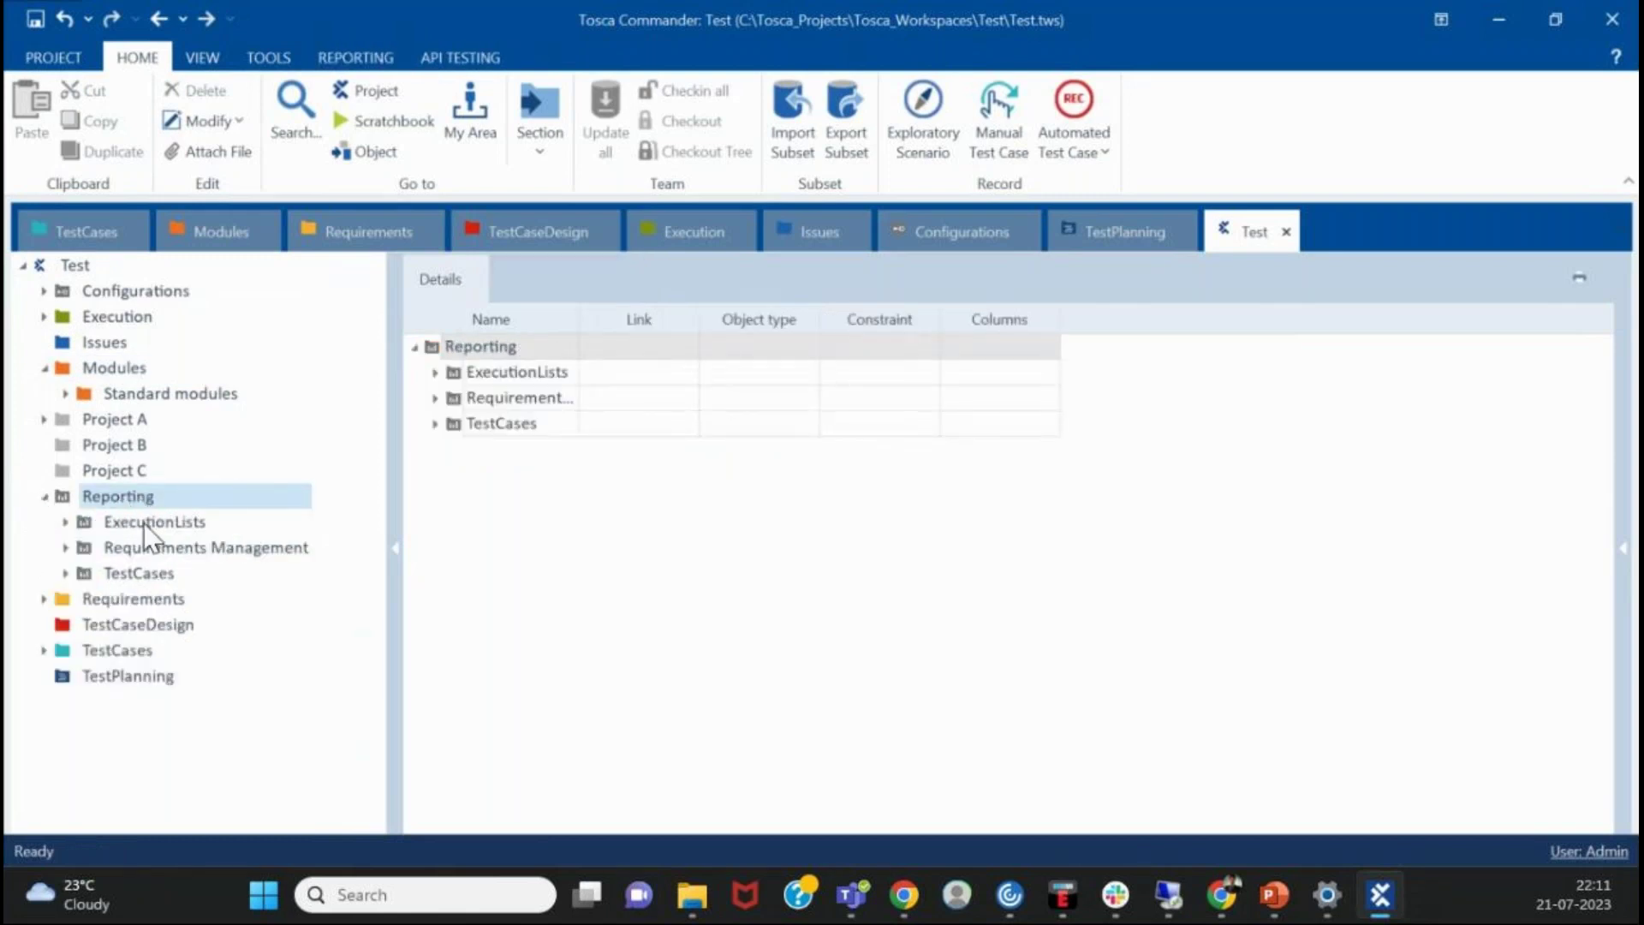
left_click(44, 497)
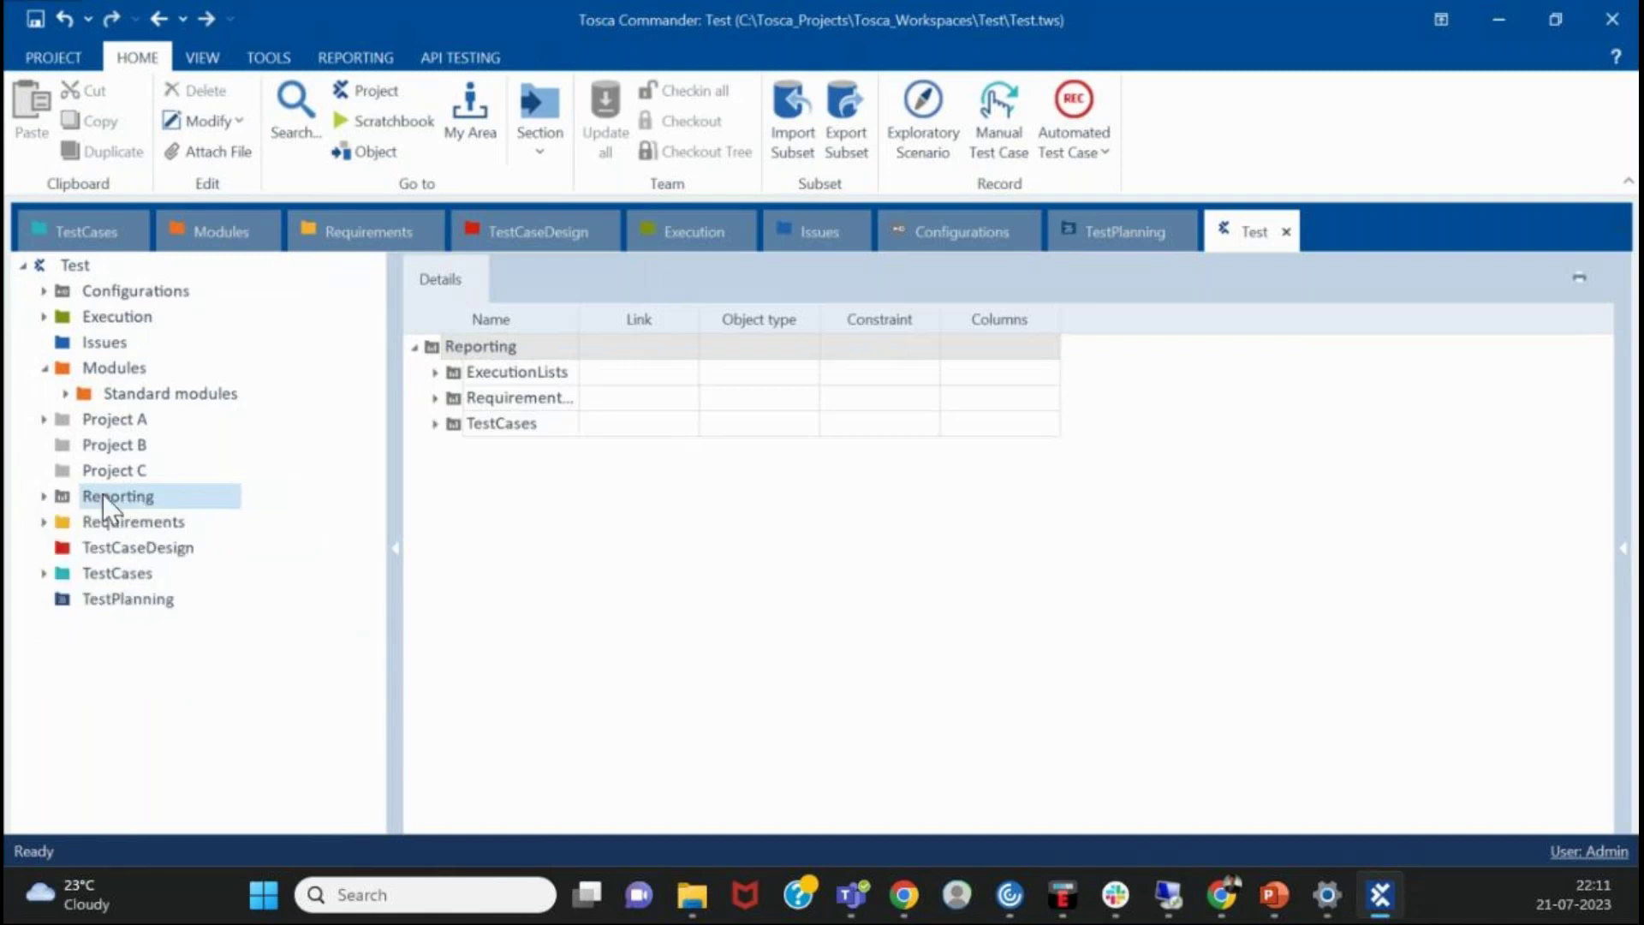
left_click(65, 292)
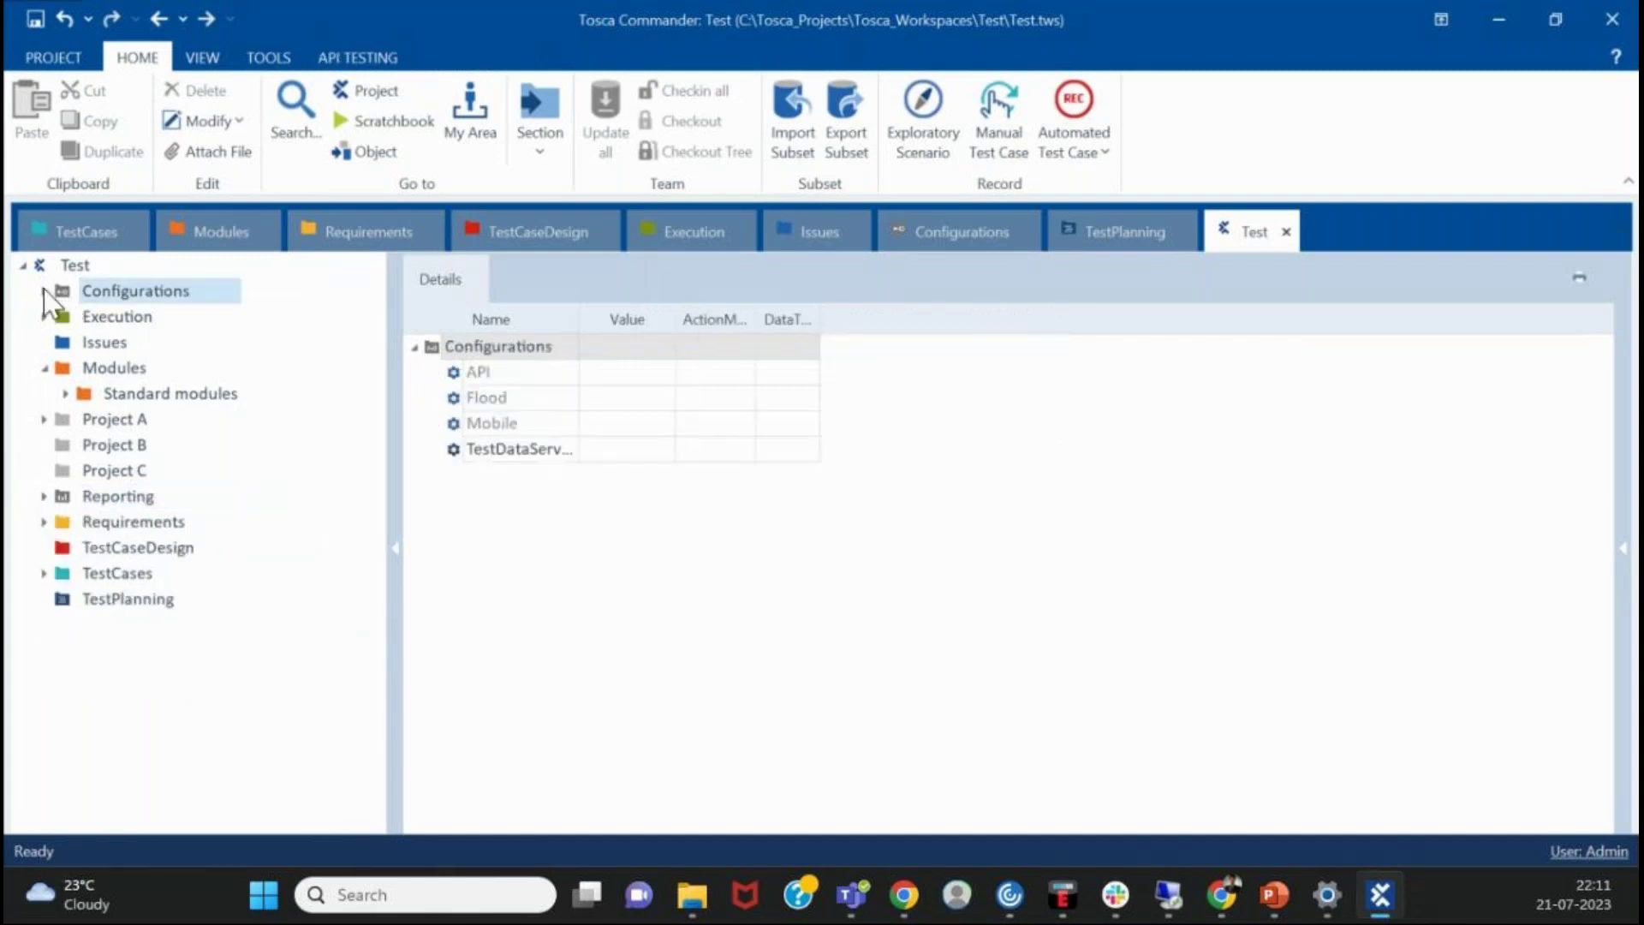
left_click(44, 290)
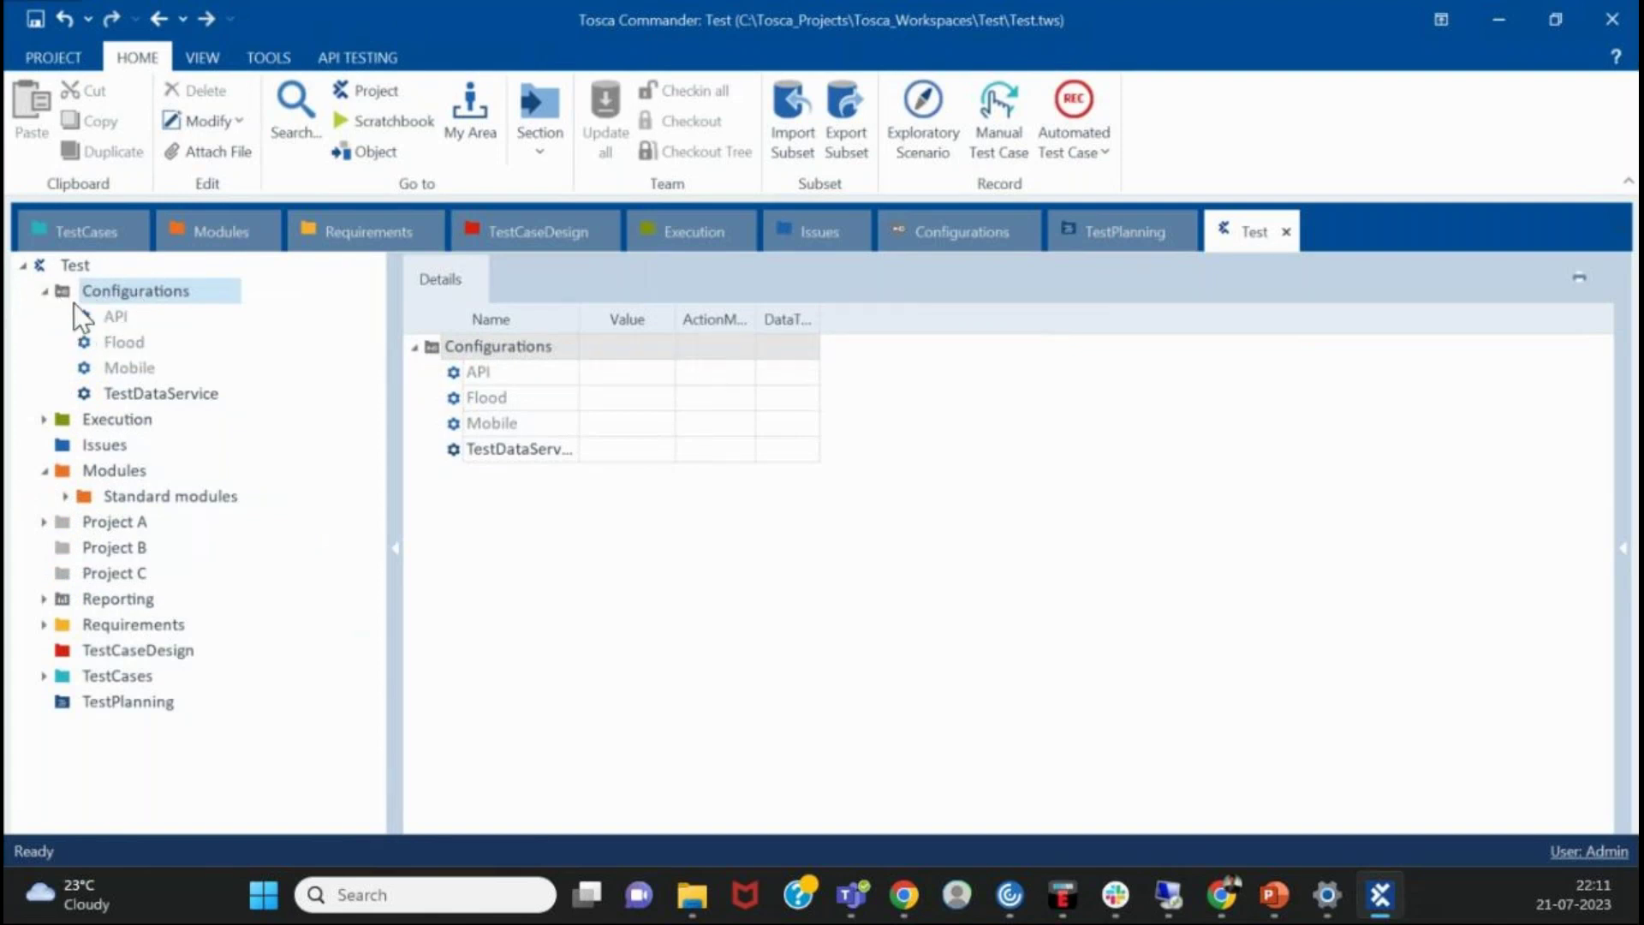
- Create a new test configuration under Configurations named 'Project A'
right_click(126, 295)
left_click(225, 272)
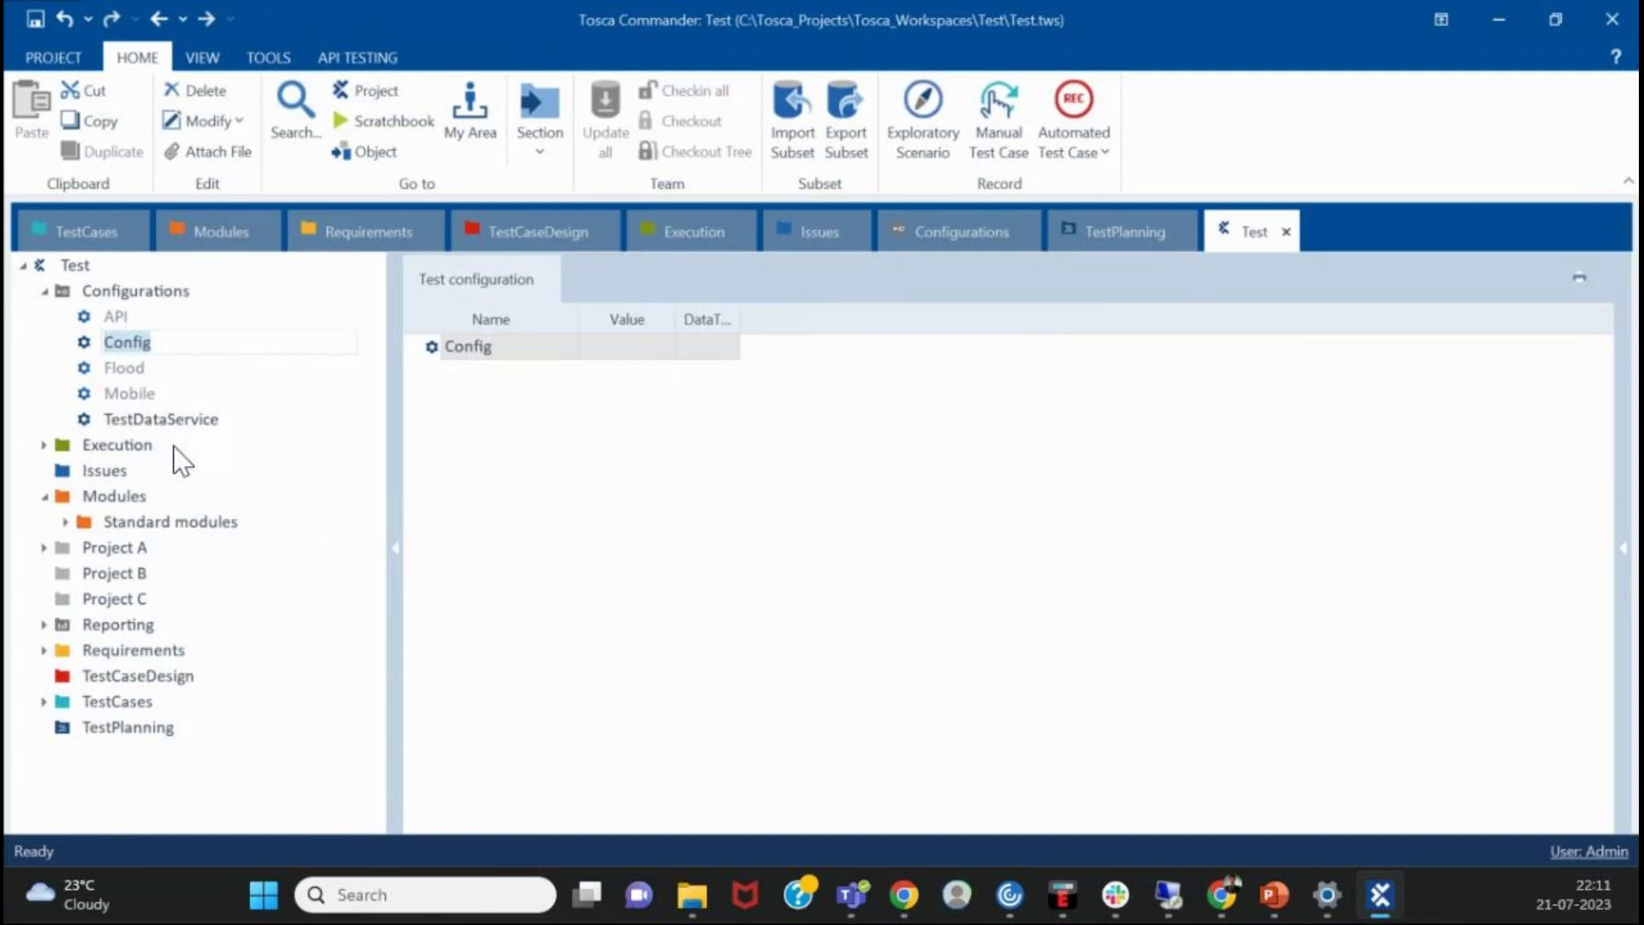
type("Proh")
key("BackSpace")
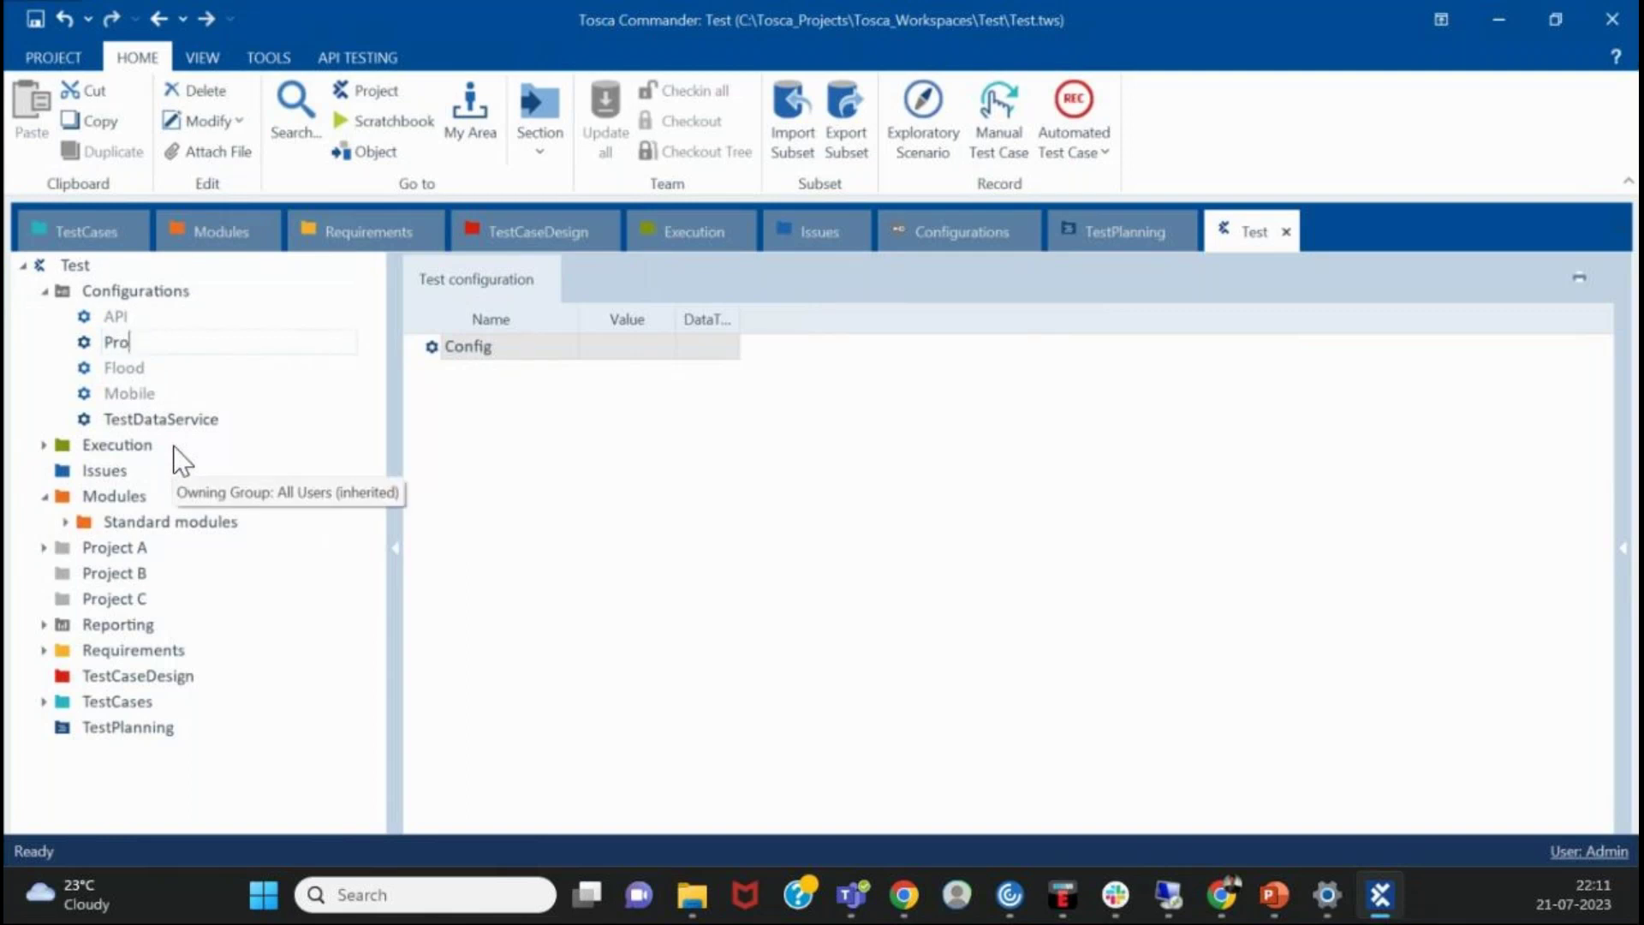
type("ject A")
key("Return")
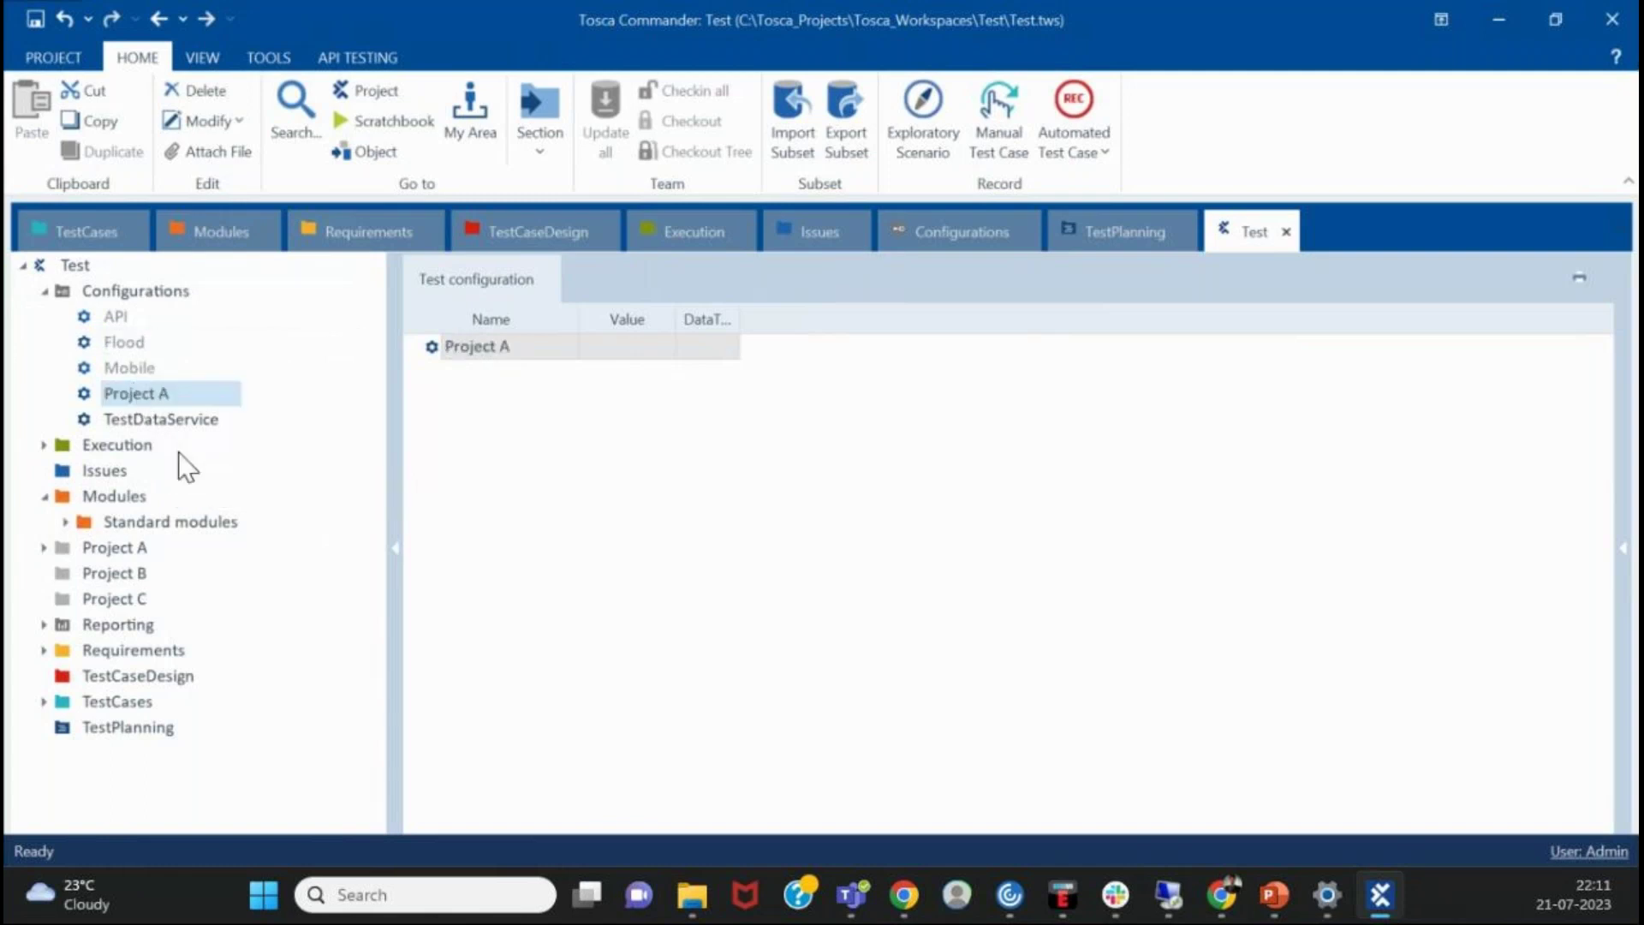
- Review the Mobile, TestDataService, API and Flood configurations, then collapse Configurations and Modules
left_click(152, 371)
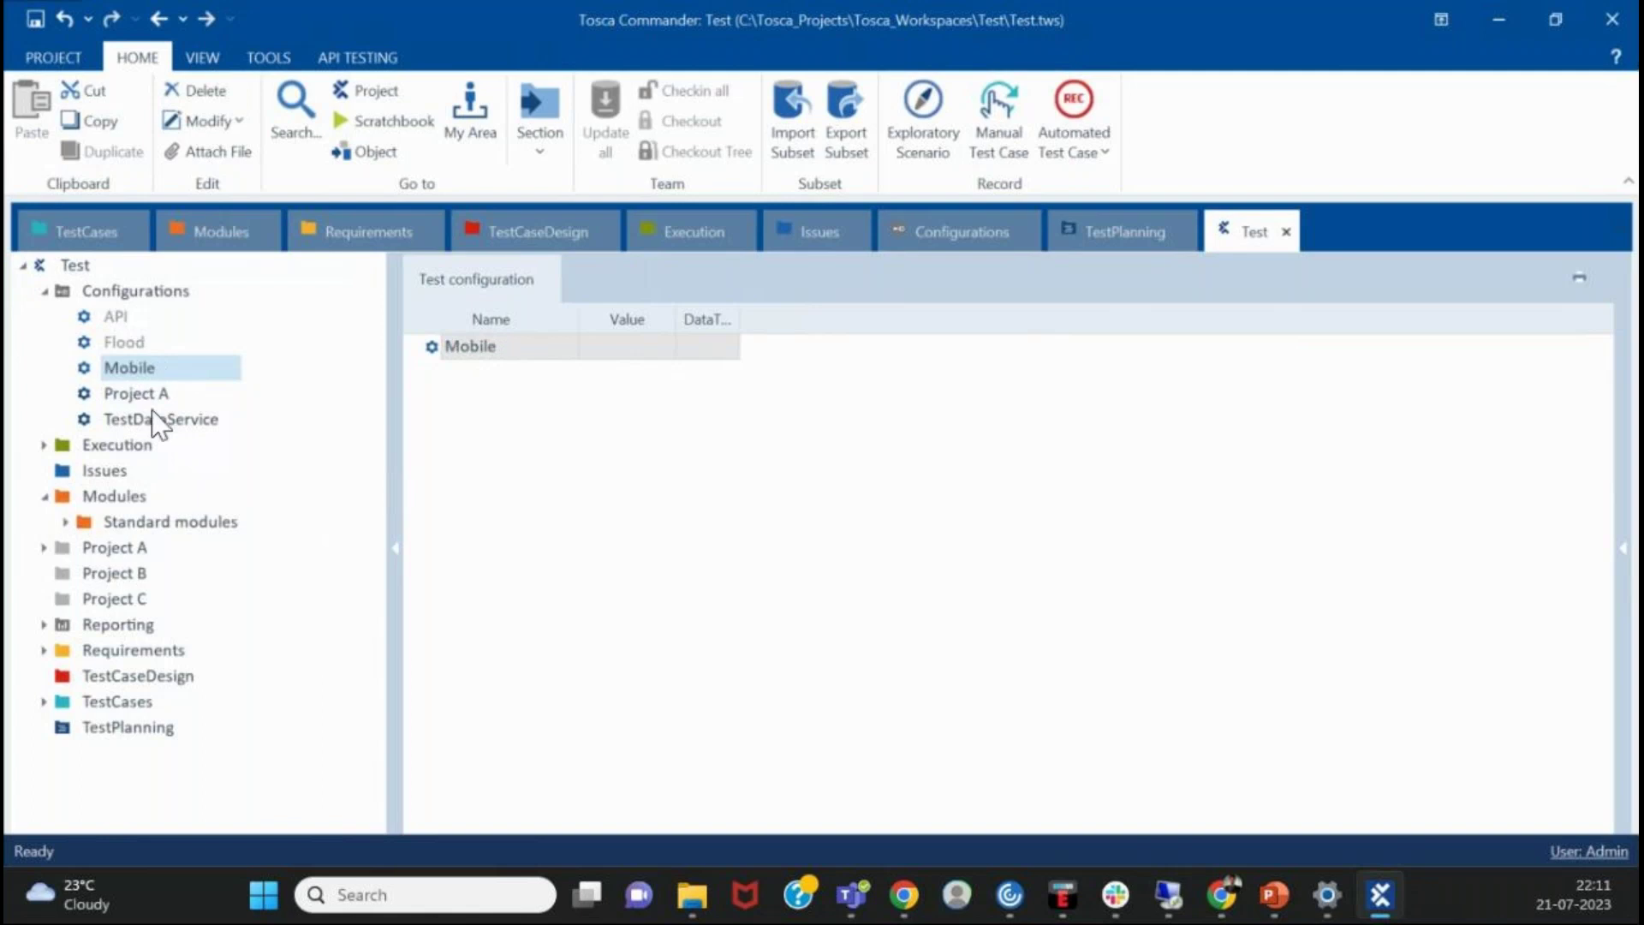
left_click(160, 411)
left_click(121, 322)
left_click(155, 342)
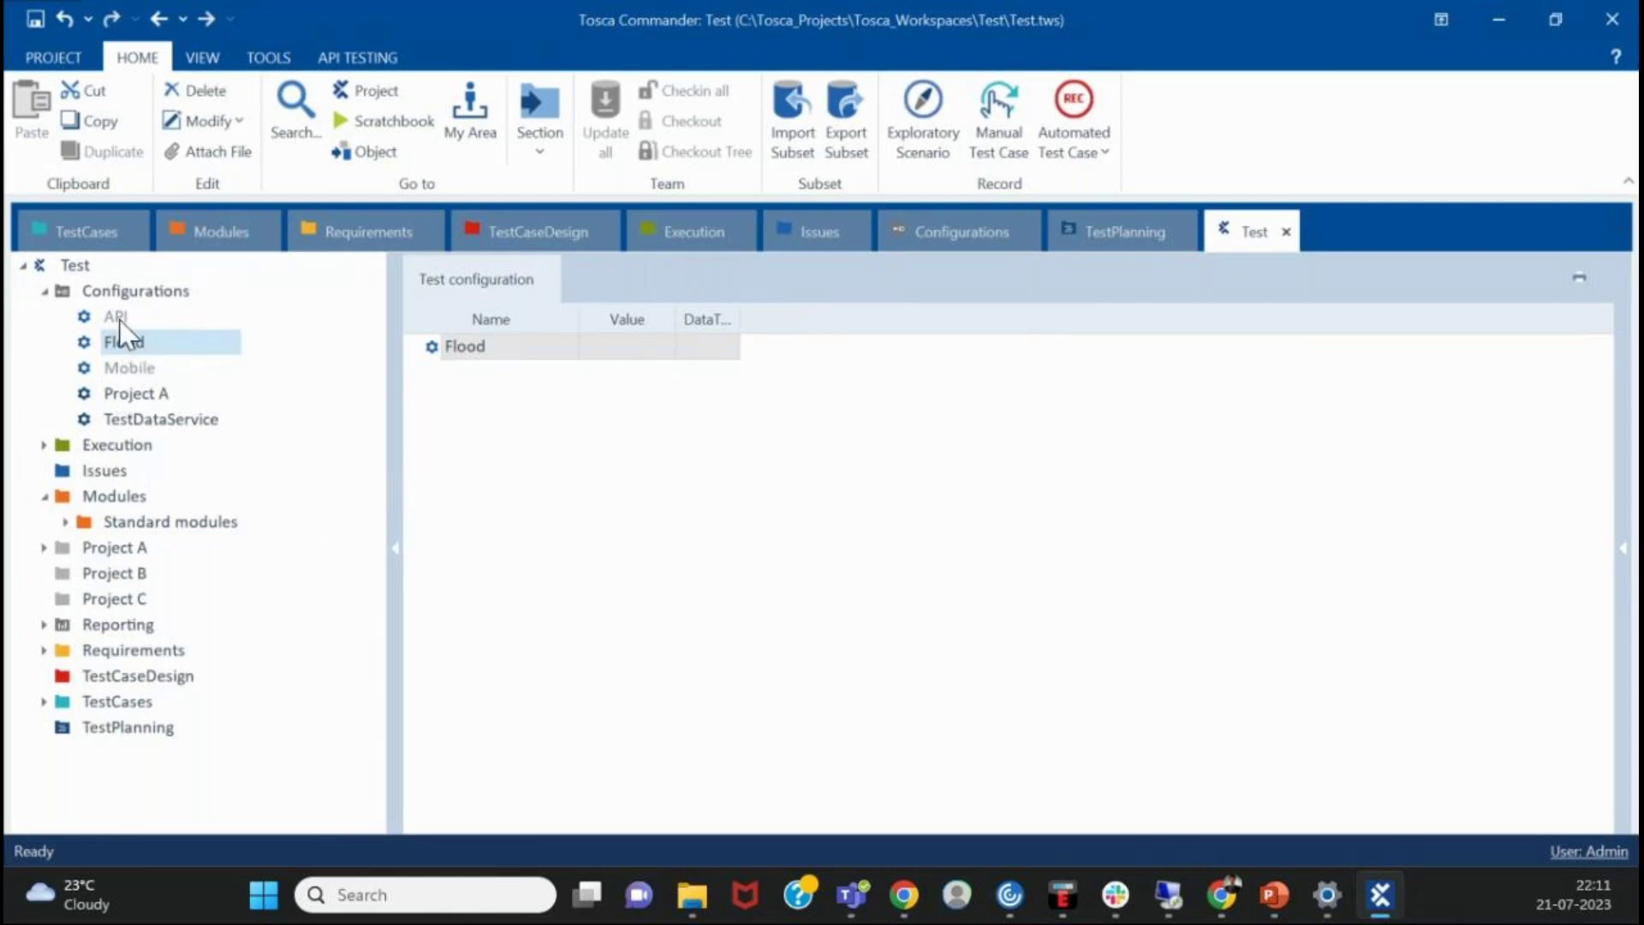
double_click(72, 295)
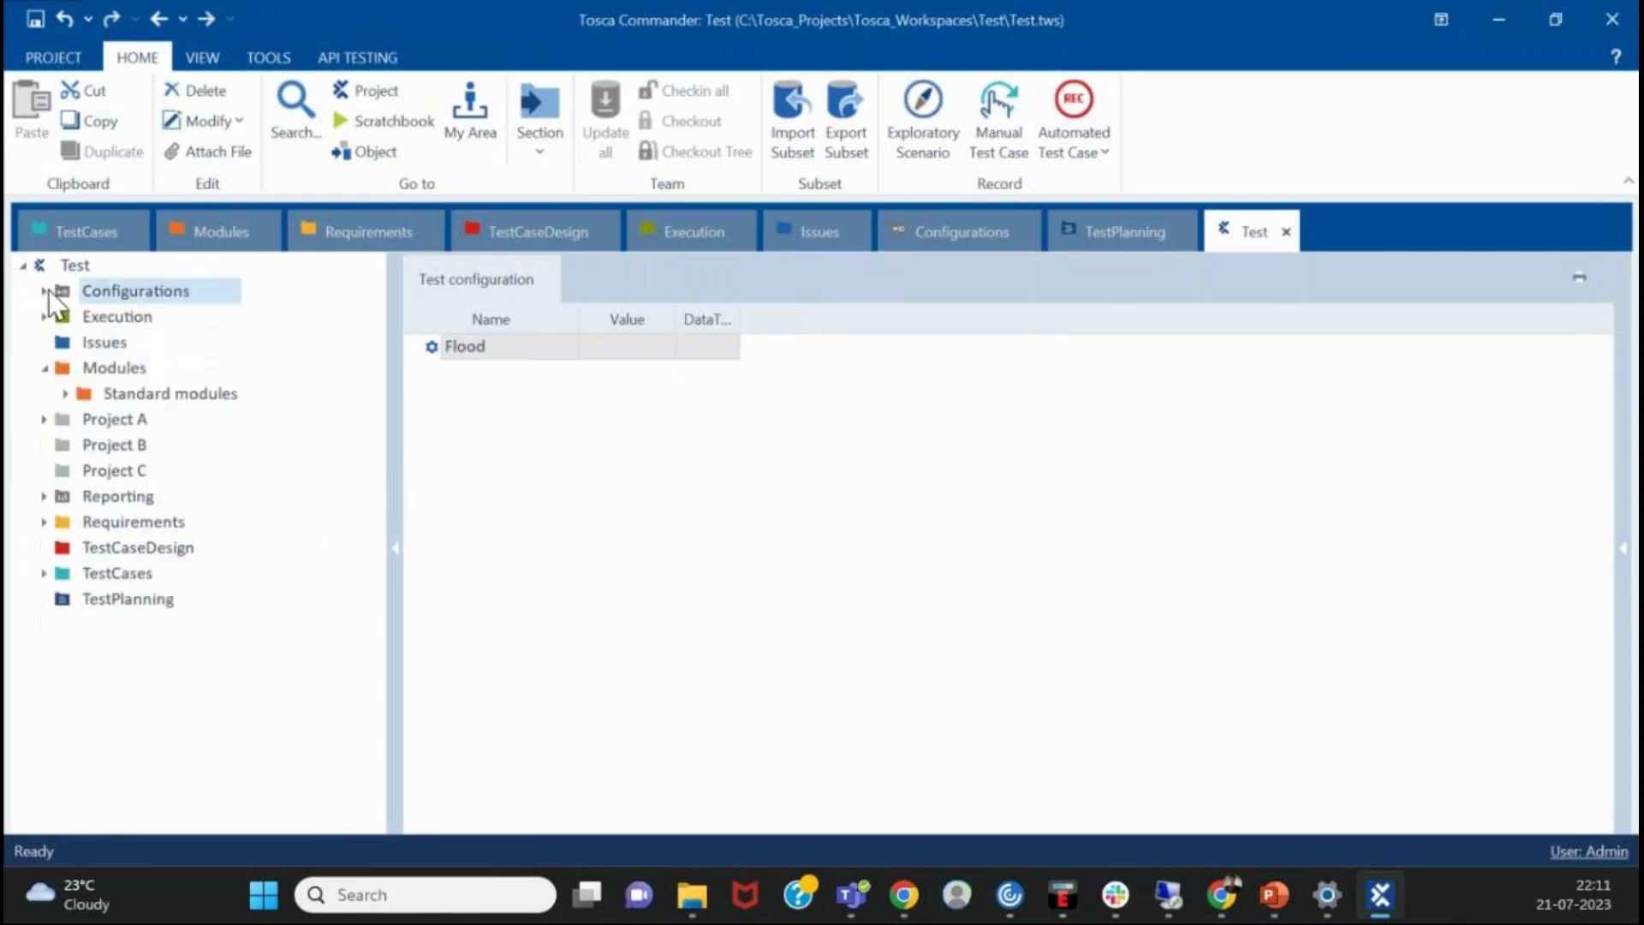
left_click(44, 368)
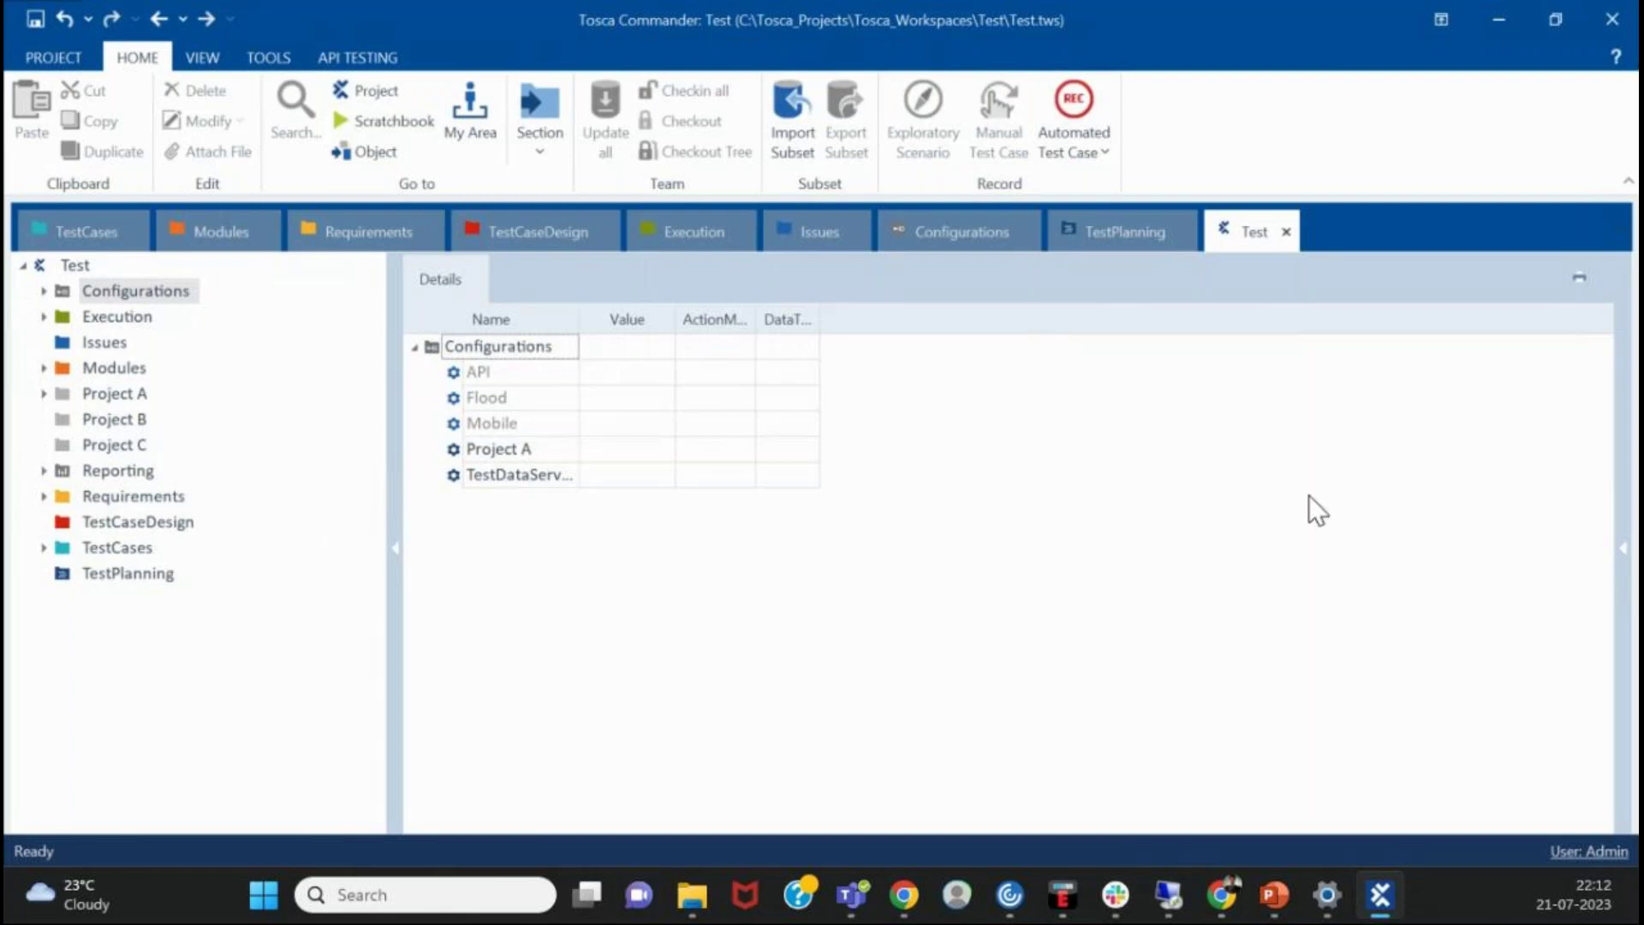
- Show Project B's details, then open and close the TestPlanning section
left_click(204, 381)
left_click(102, 420)
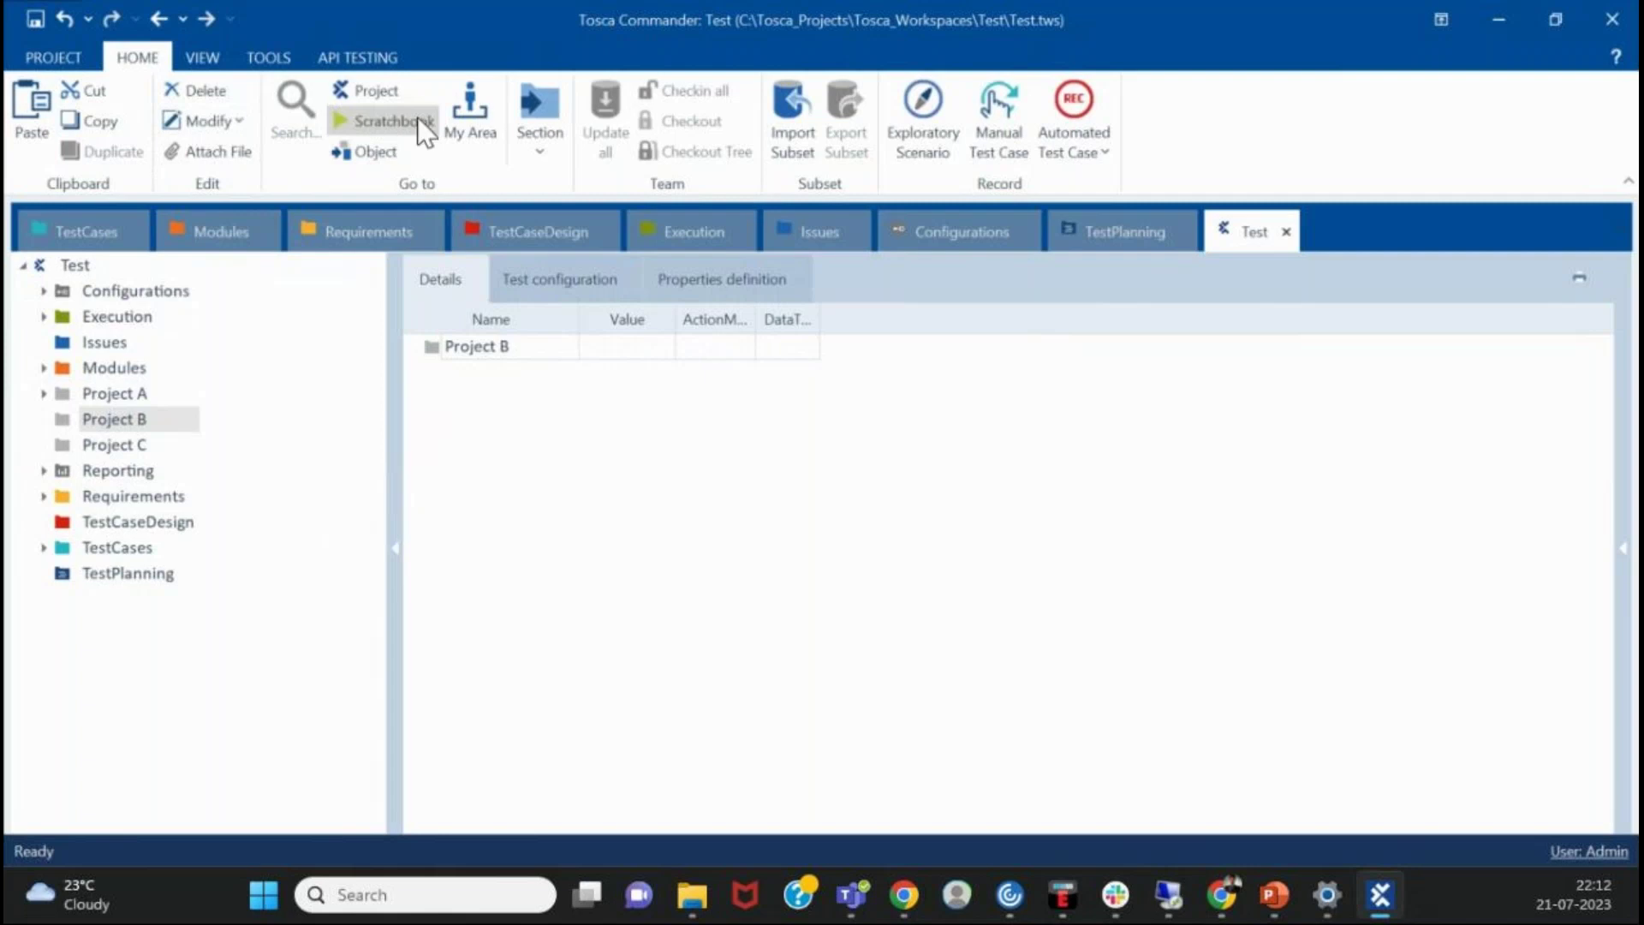
left_click(545, 136)
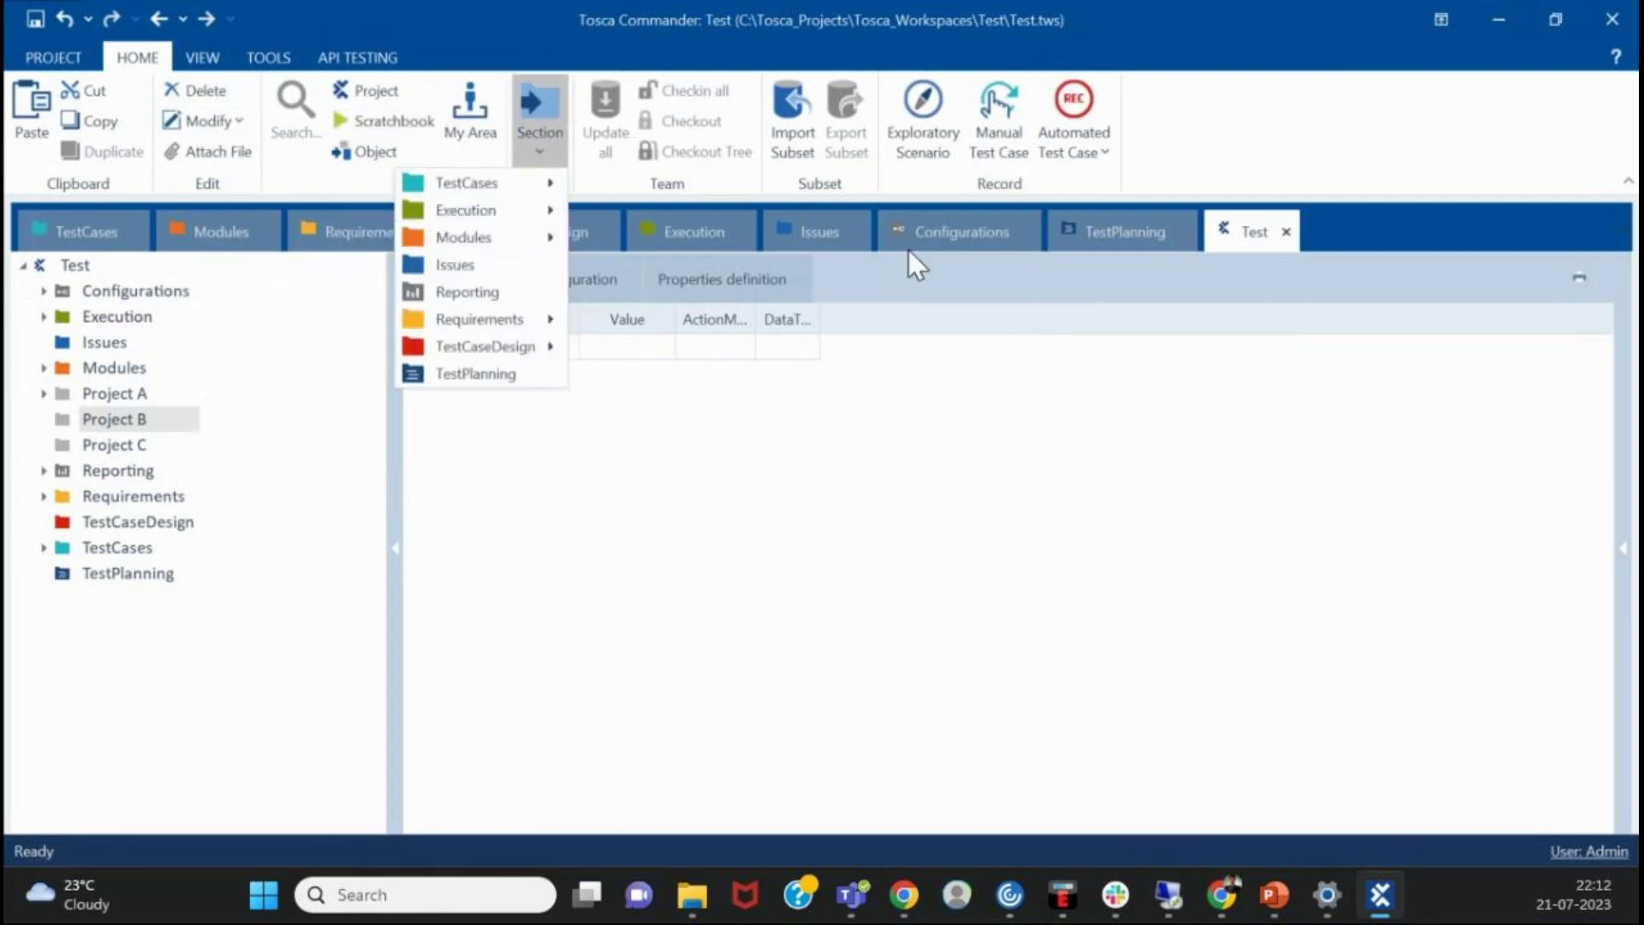
left_click(1144, 229)
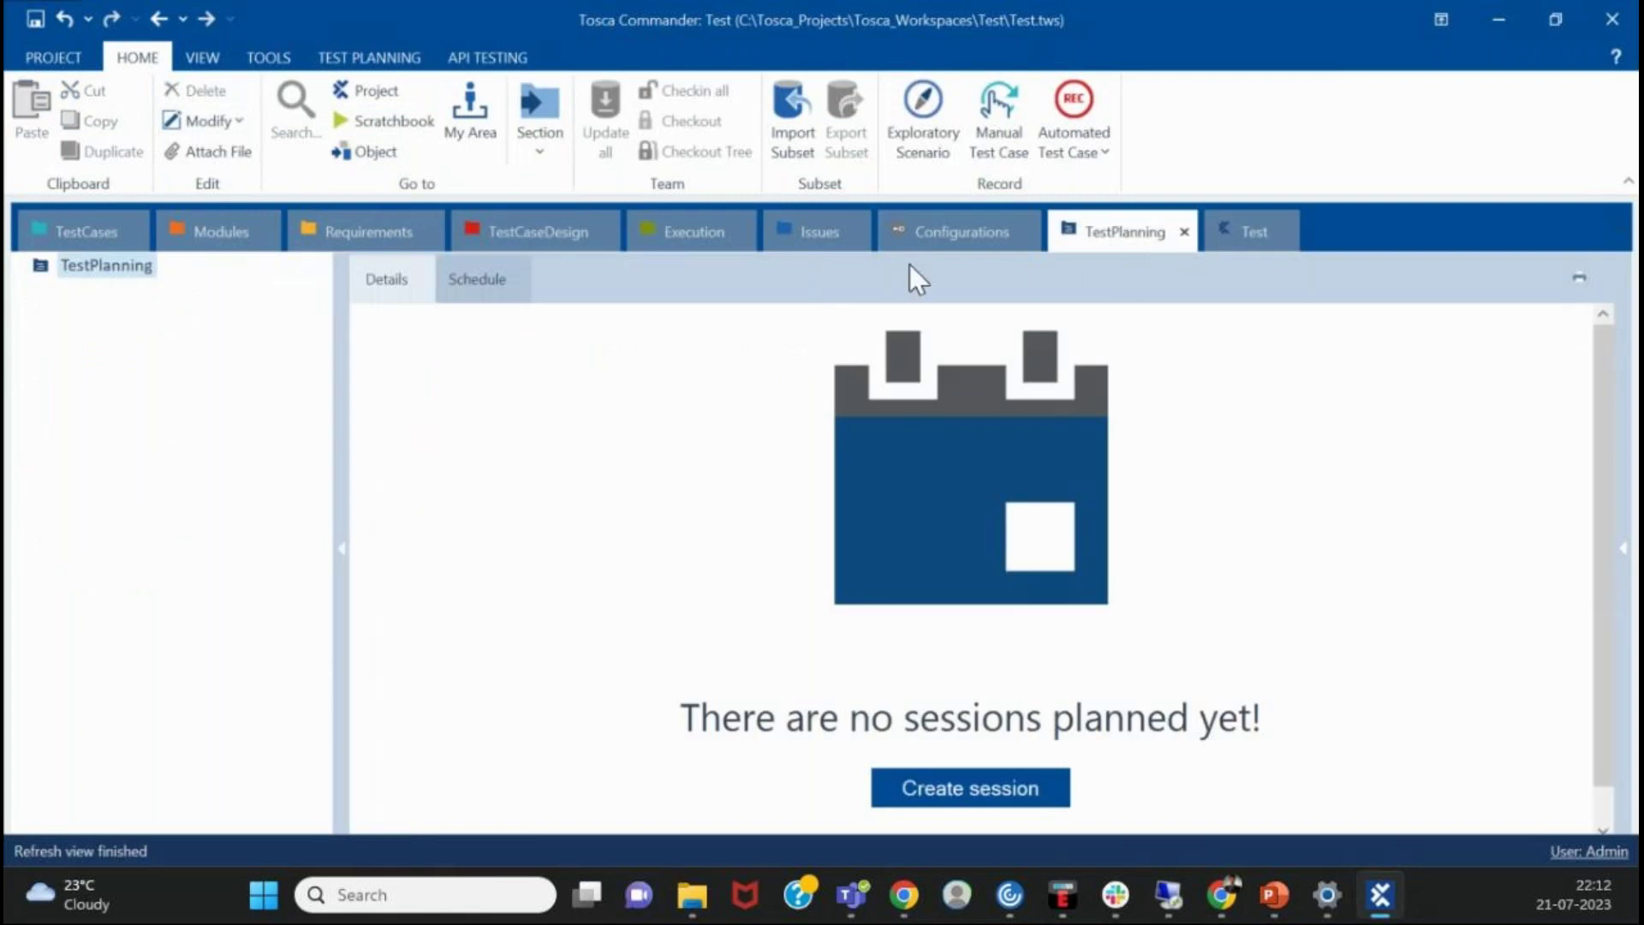
left_click(1184, 231)
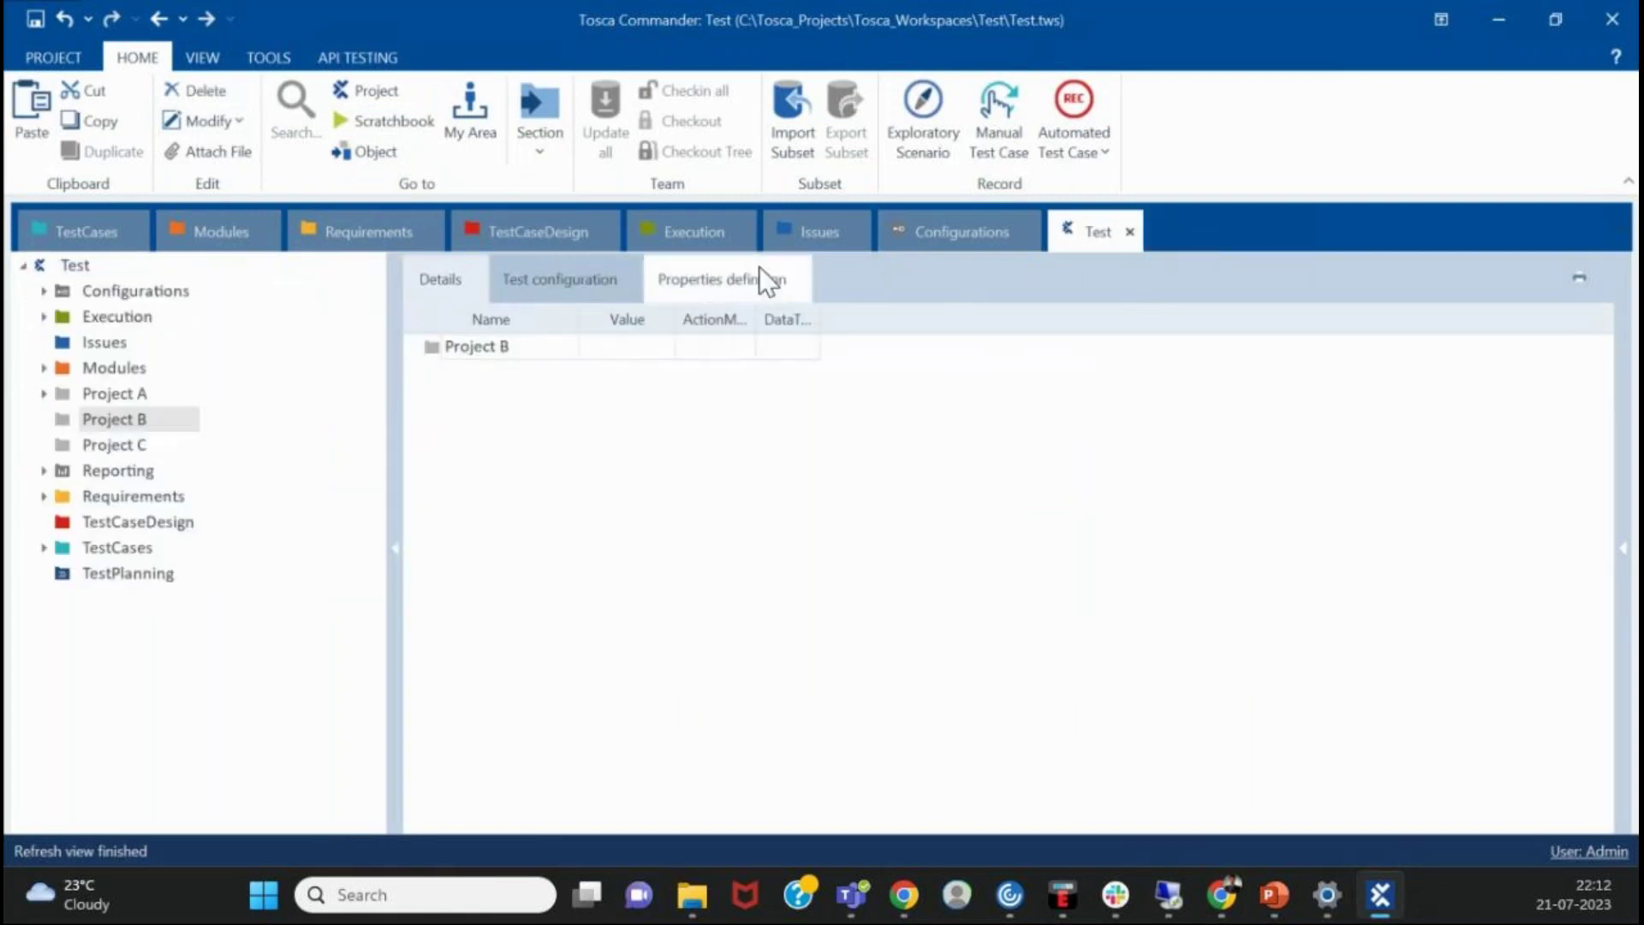
- Reopen TestPlanning, dock its floating window as a tabbed document, and close it
left_click(529, 120)
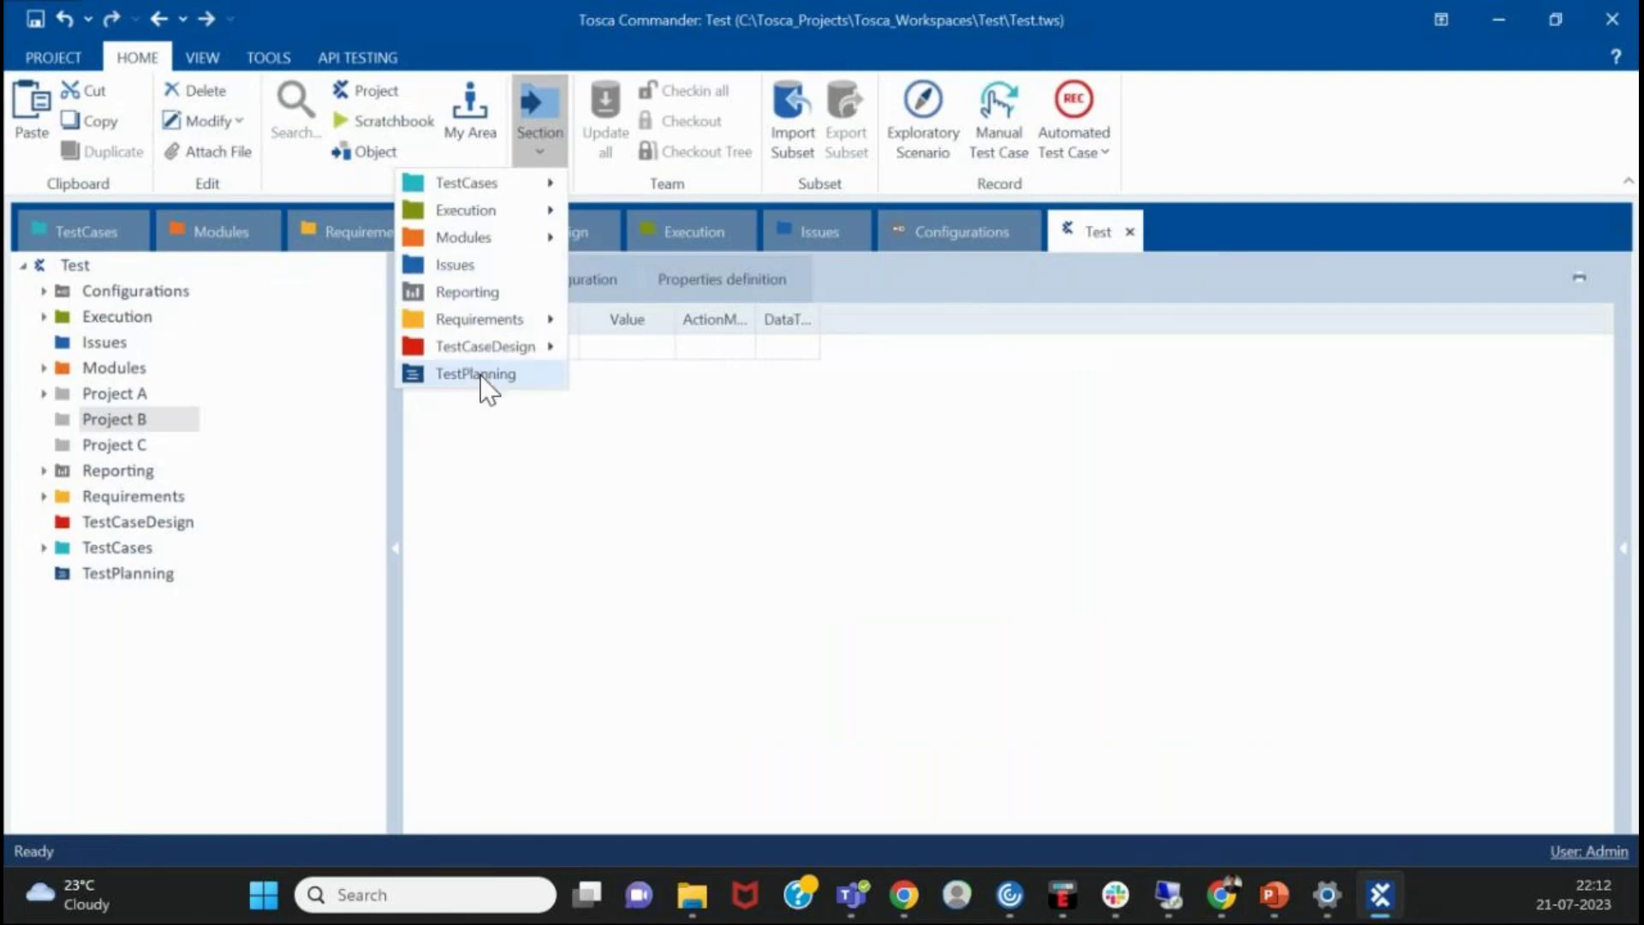
left_click(479, 375)
right_click(685, 280)
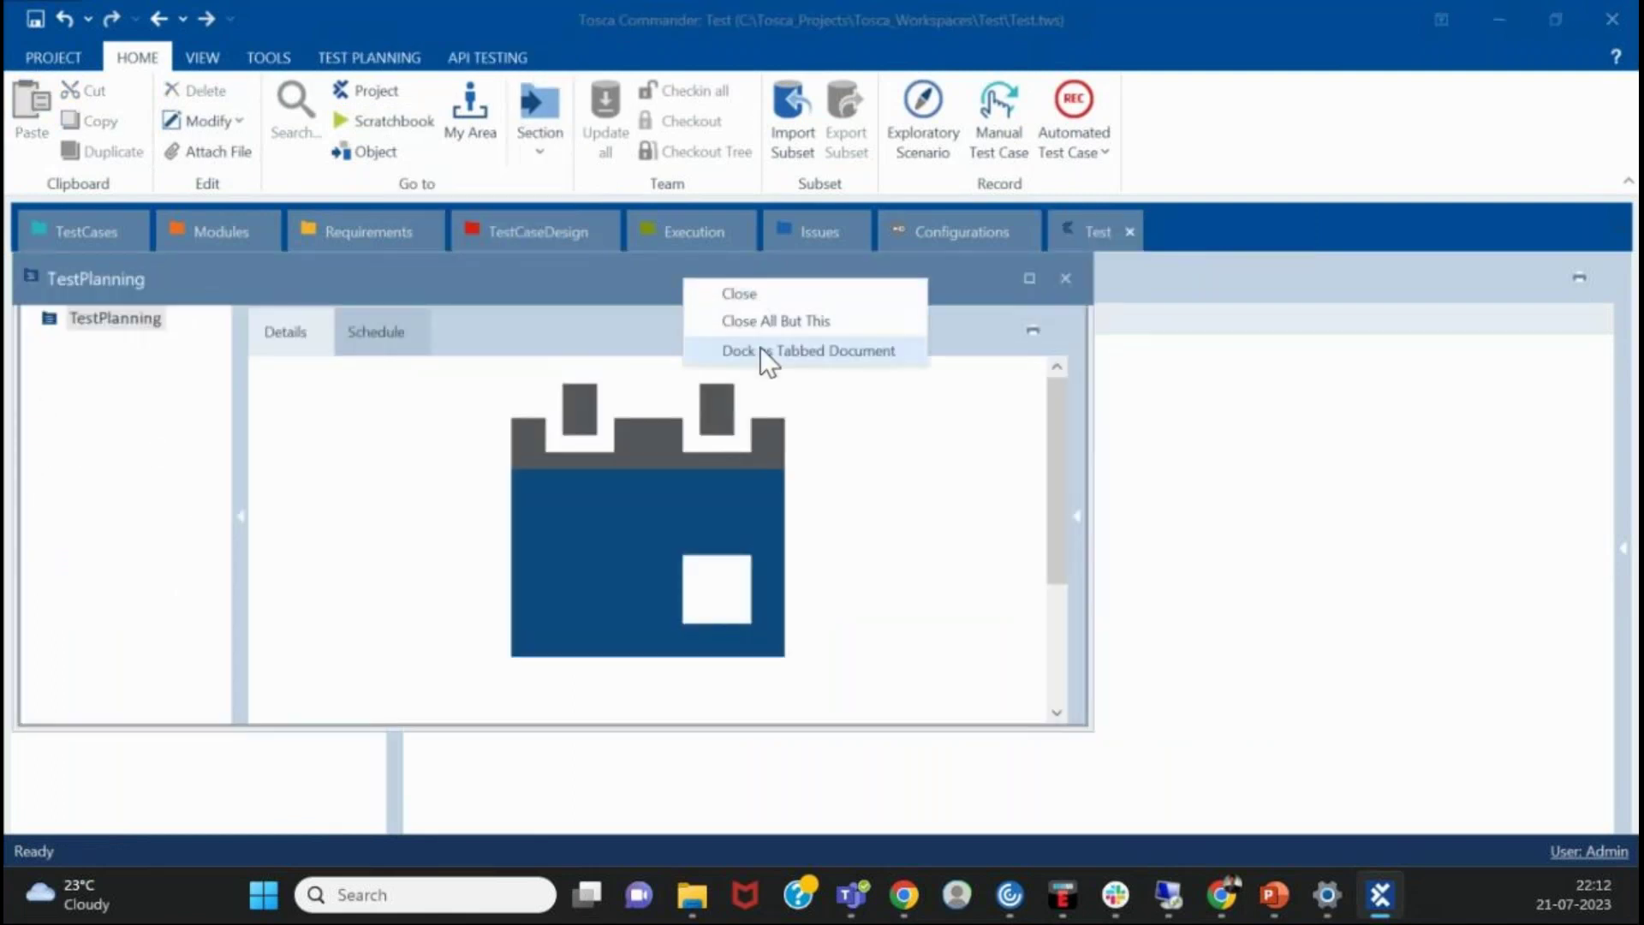
left_click(761, 348)
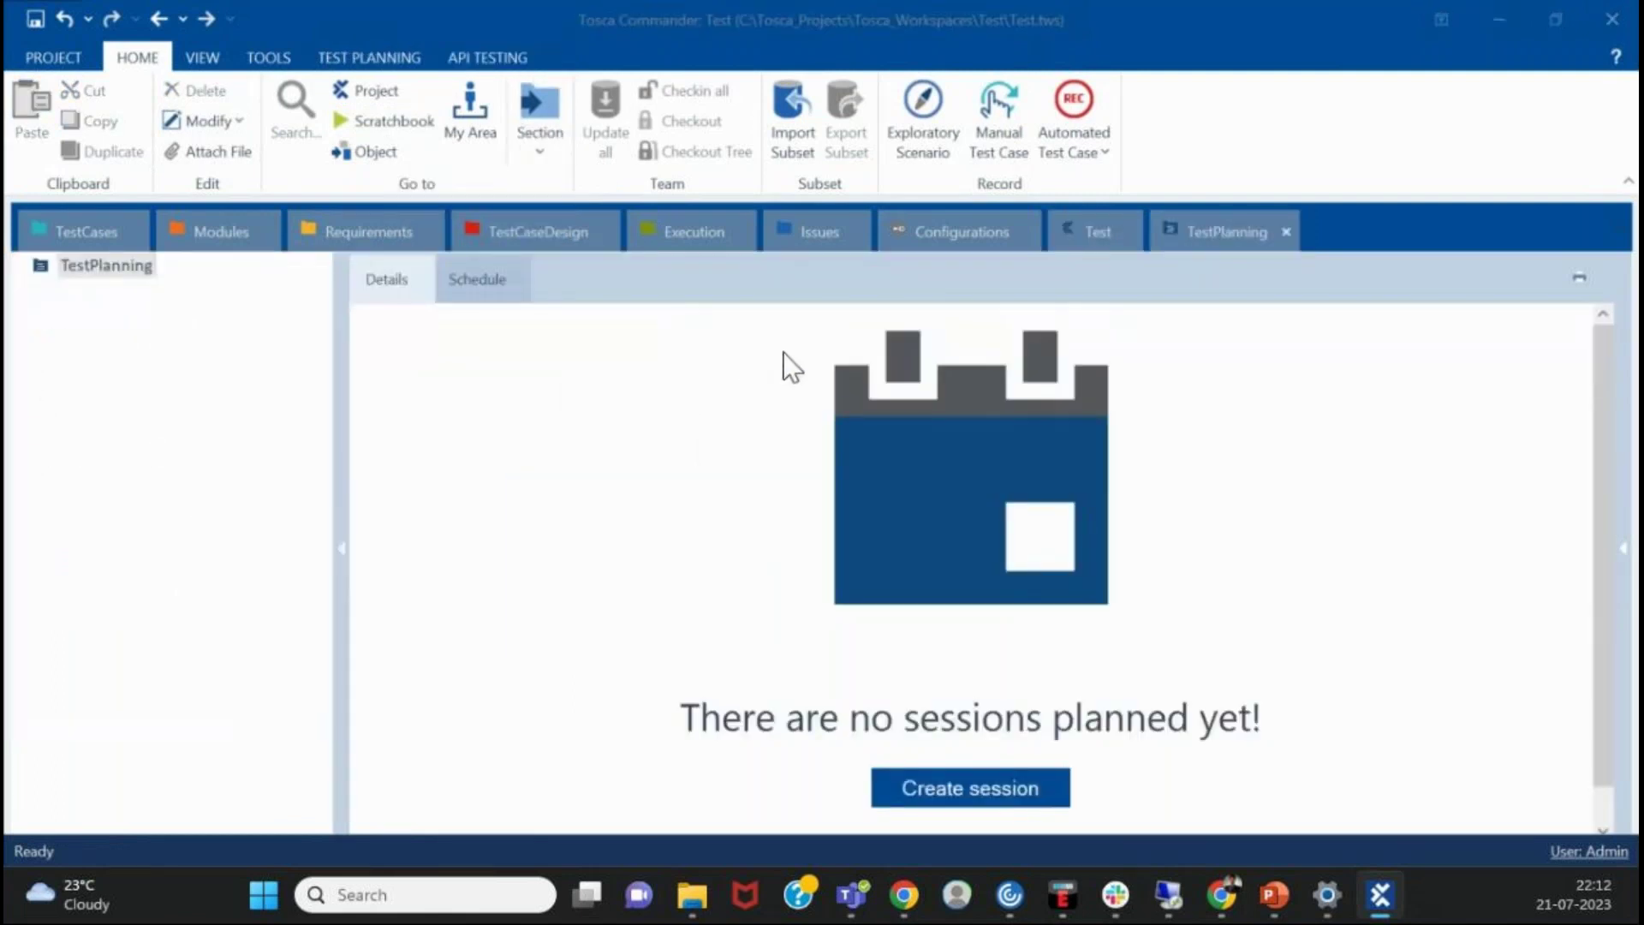
left_click(1287, 231)
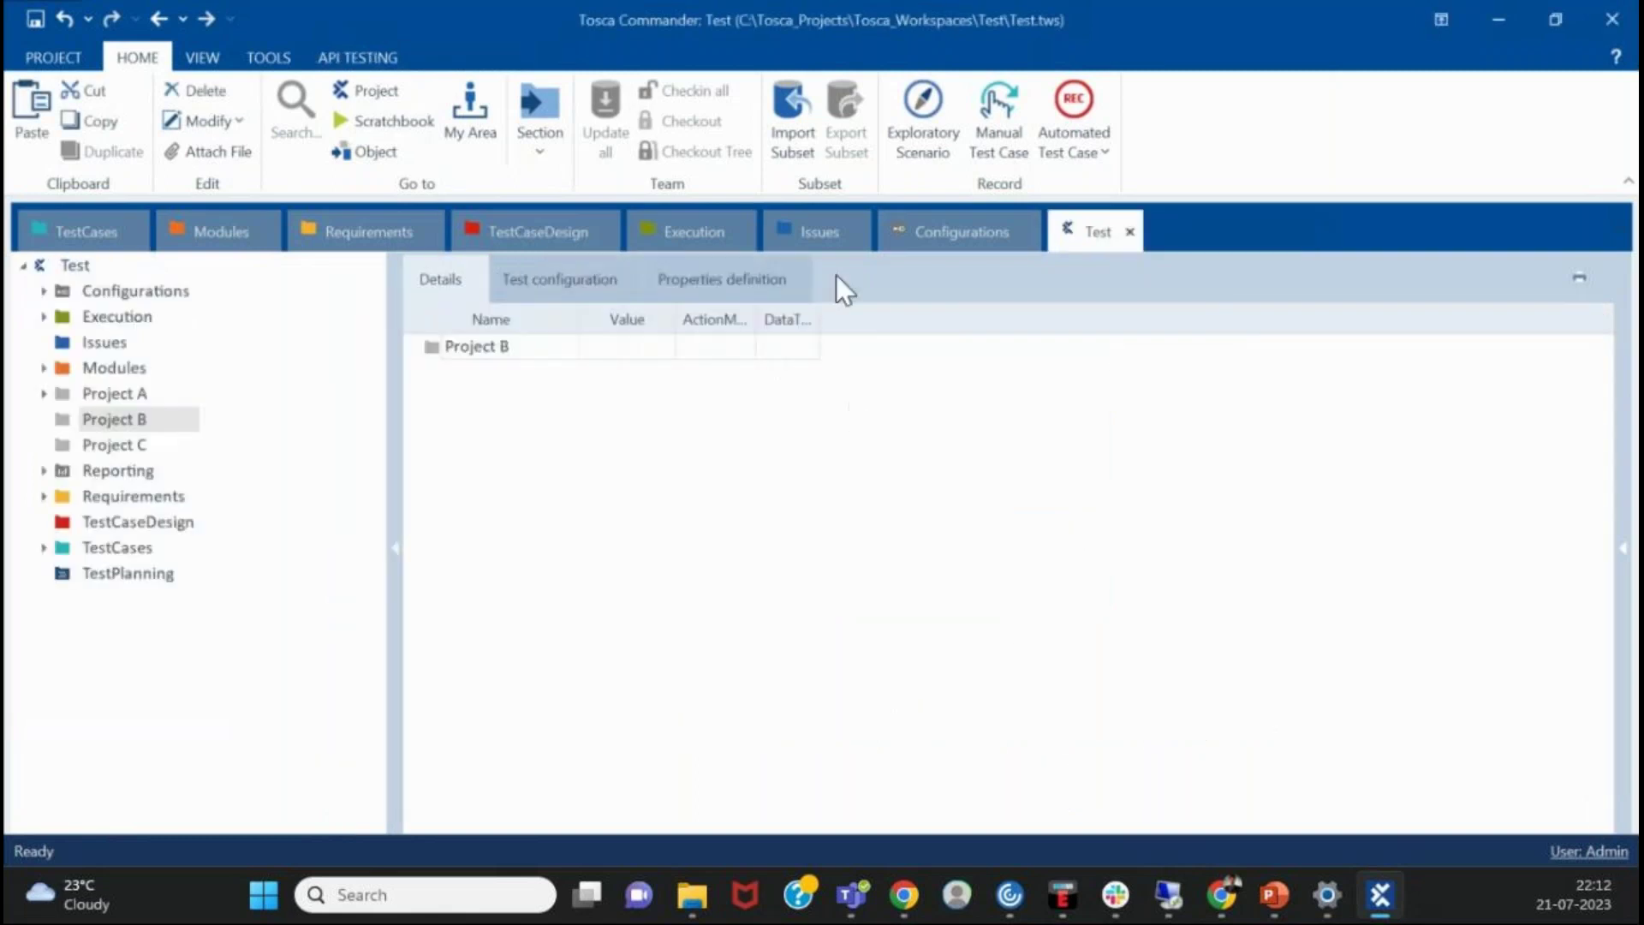
- Close the Issues section and bring up the Modules section
left_click(853, 227)
left_click(858, 232)
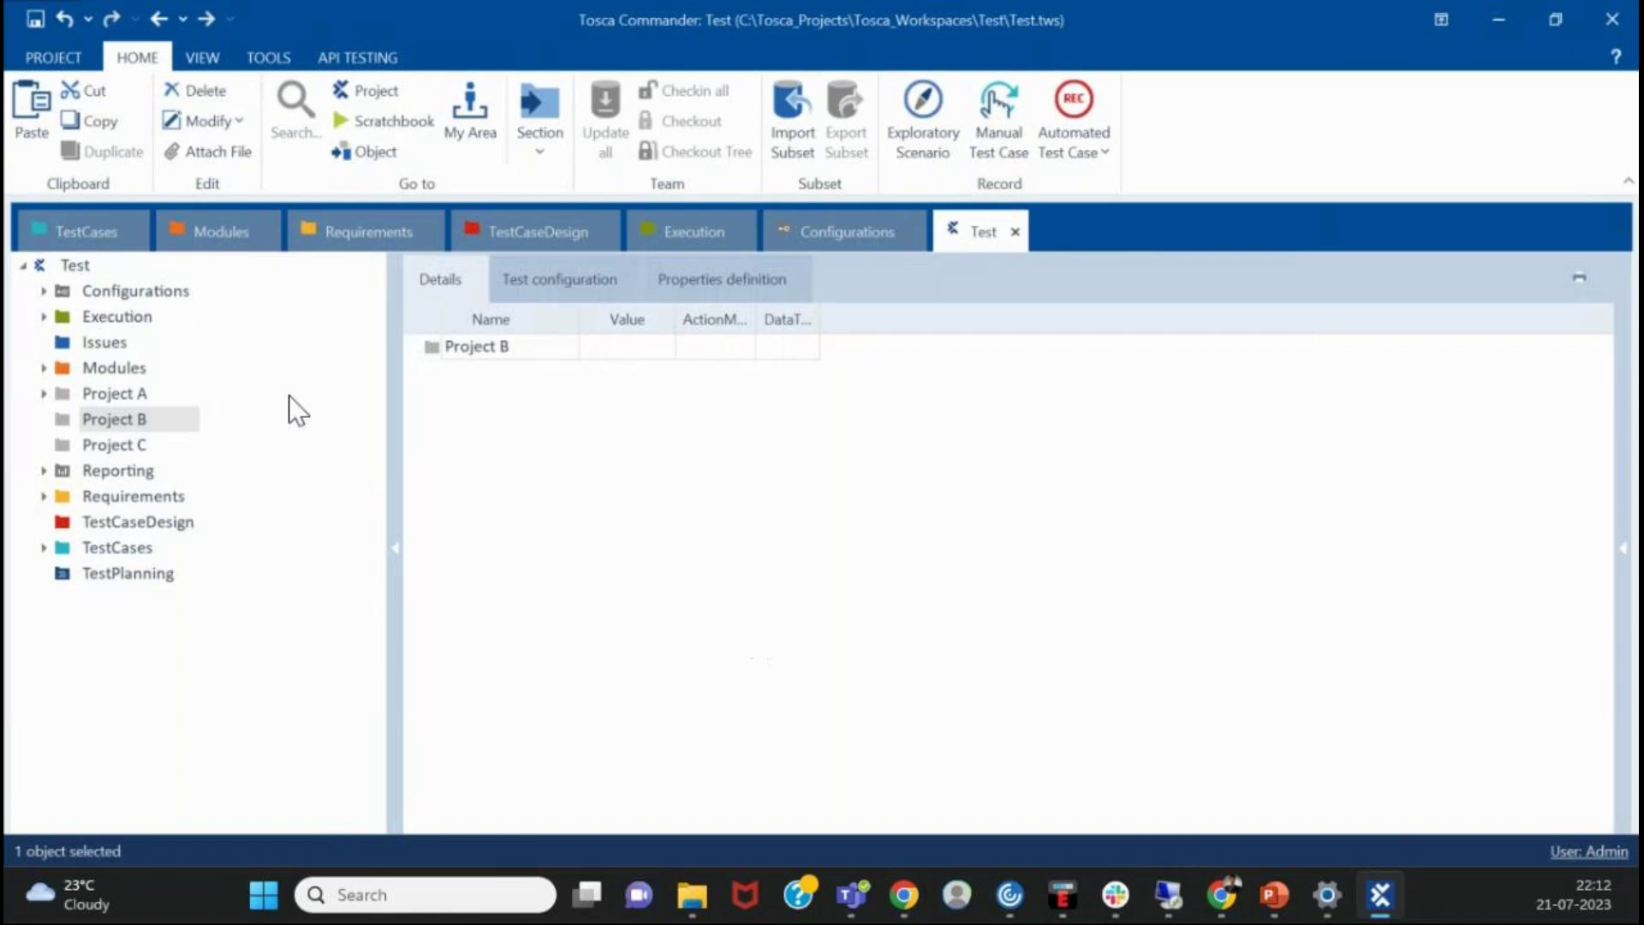
left_click(258, 247)
left_click(94, 231)
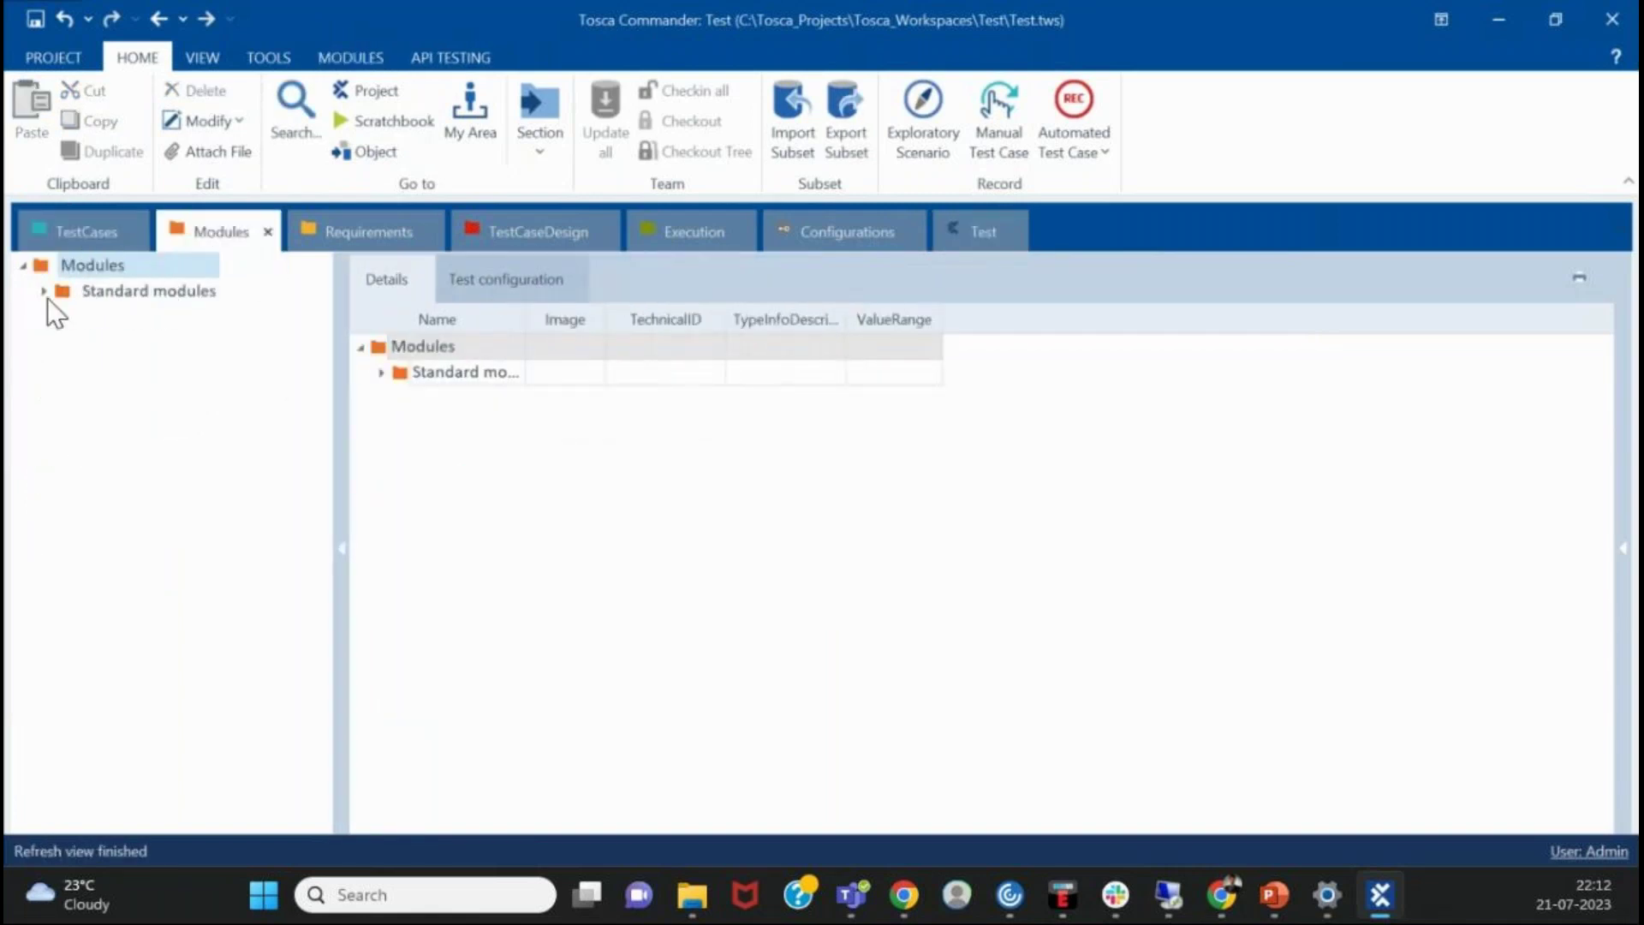
- Drag TBox Set Buffer from TBox Automation Tools > Buffer Operations into TestCases as a new test case
left_click(45, 292)
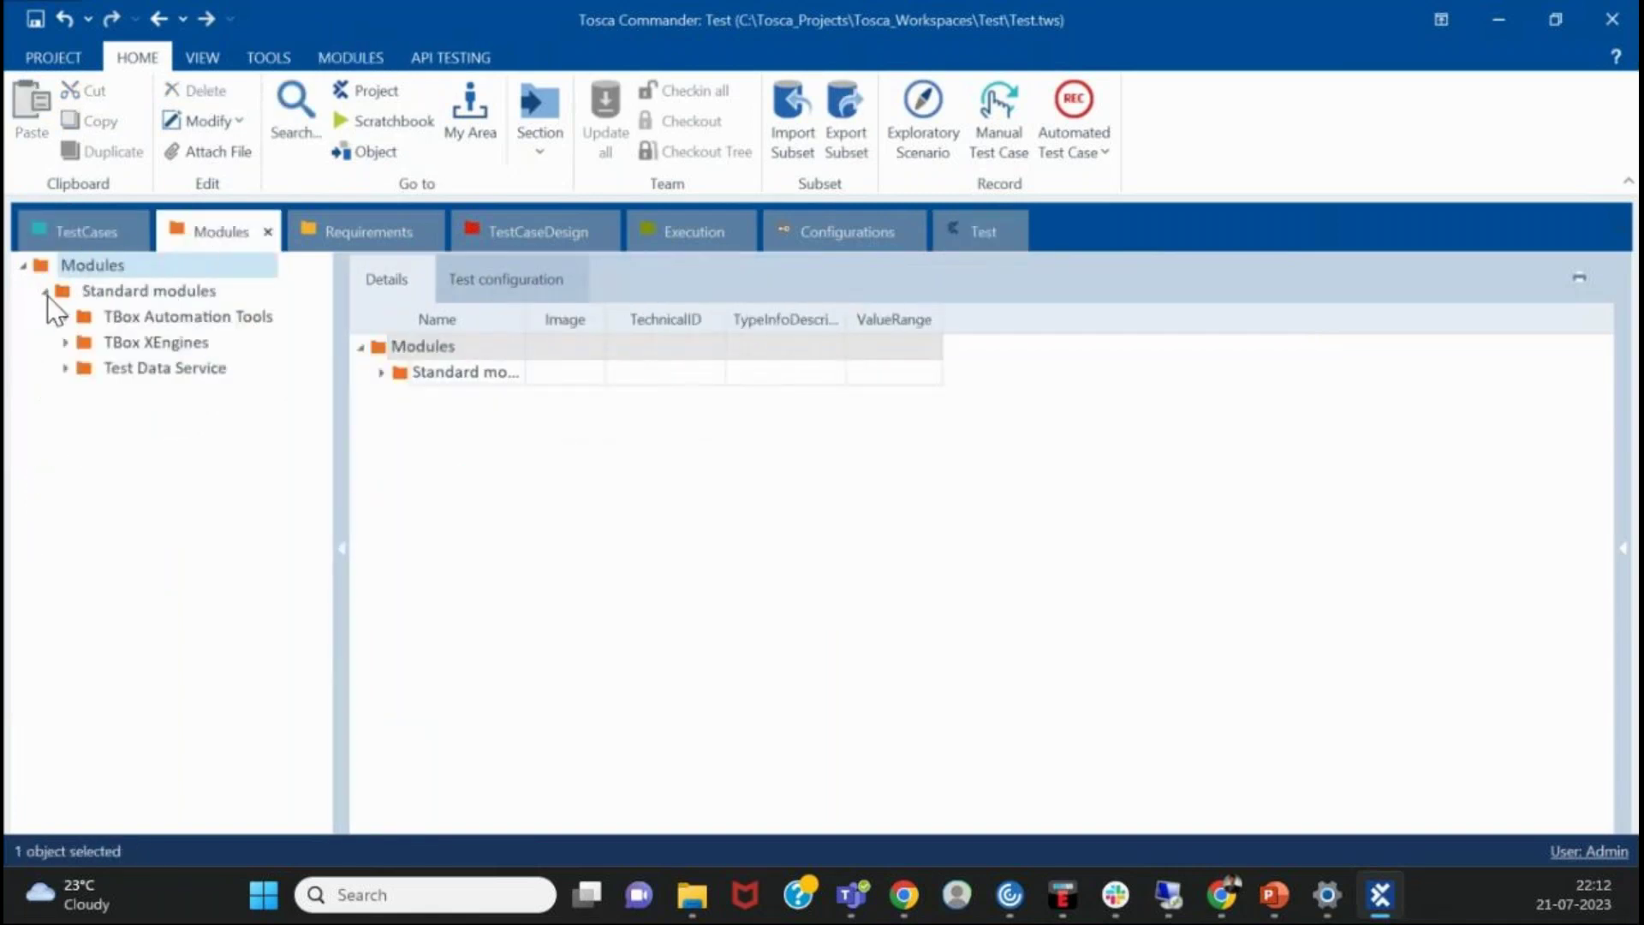
left_click(68, 370)
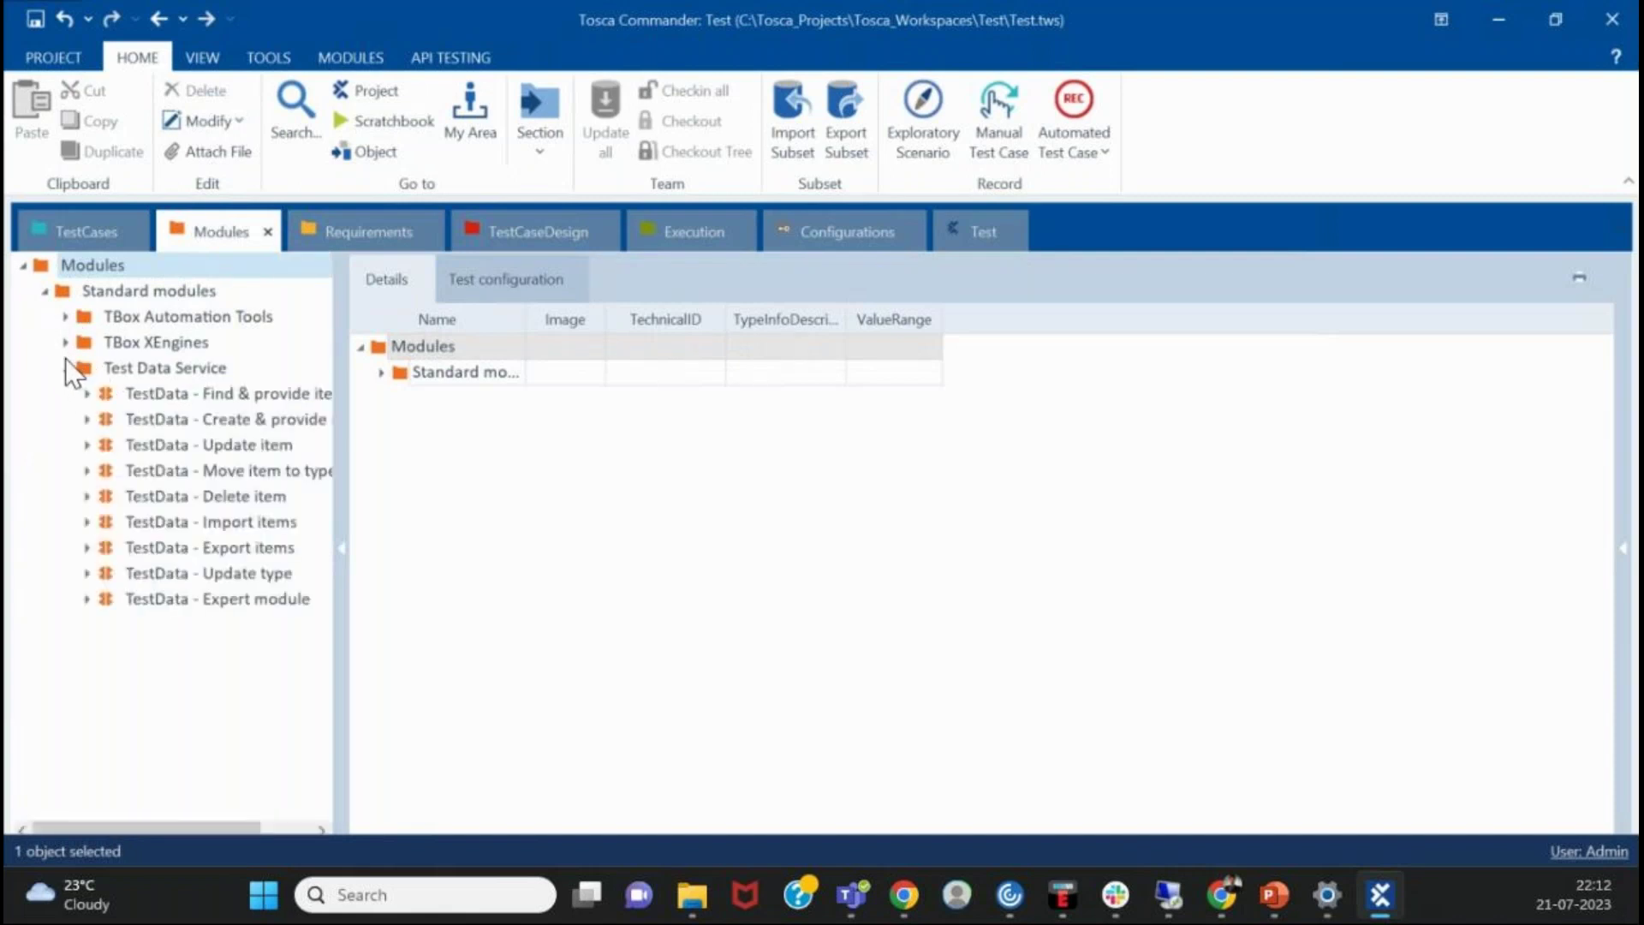
left_click(65, 358)
left_click(65, 334)
left_click(66, 316)
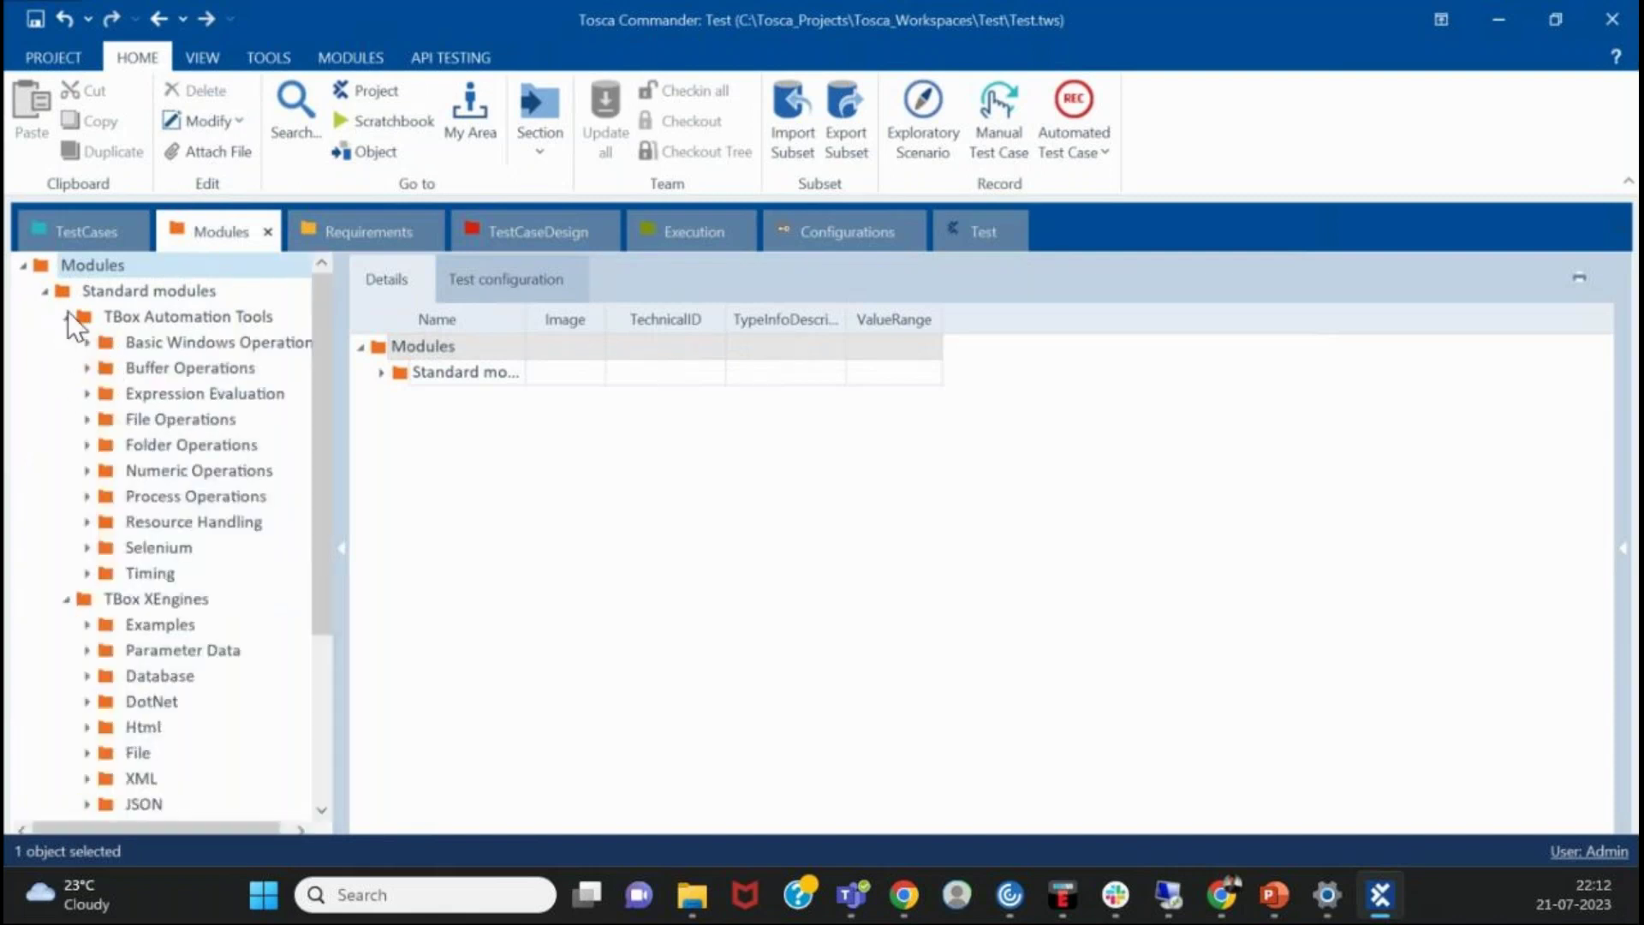
left_click(86, 368)
left_click(151, 442)
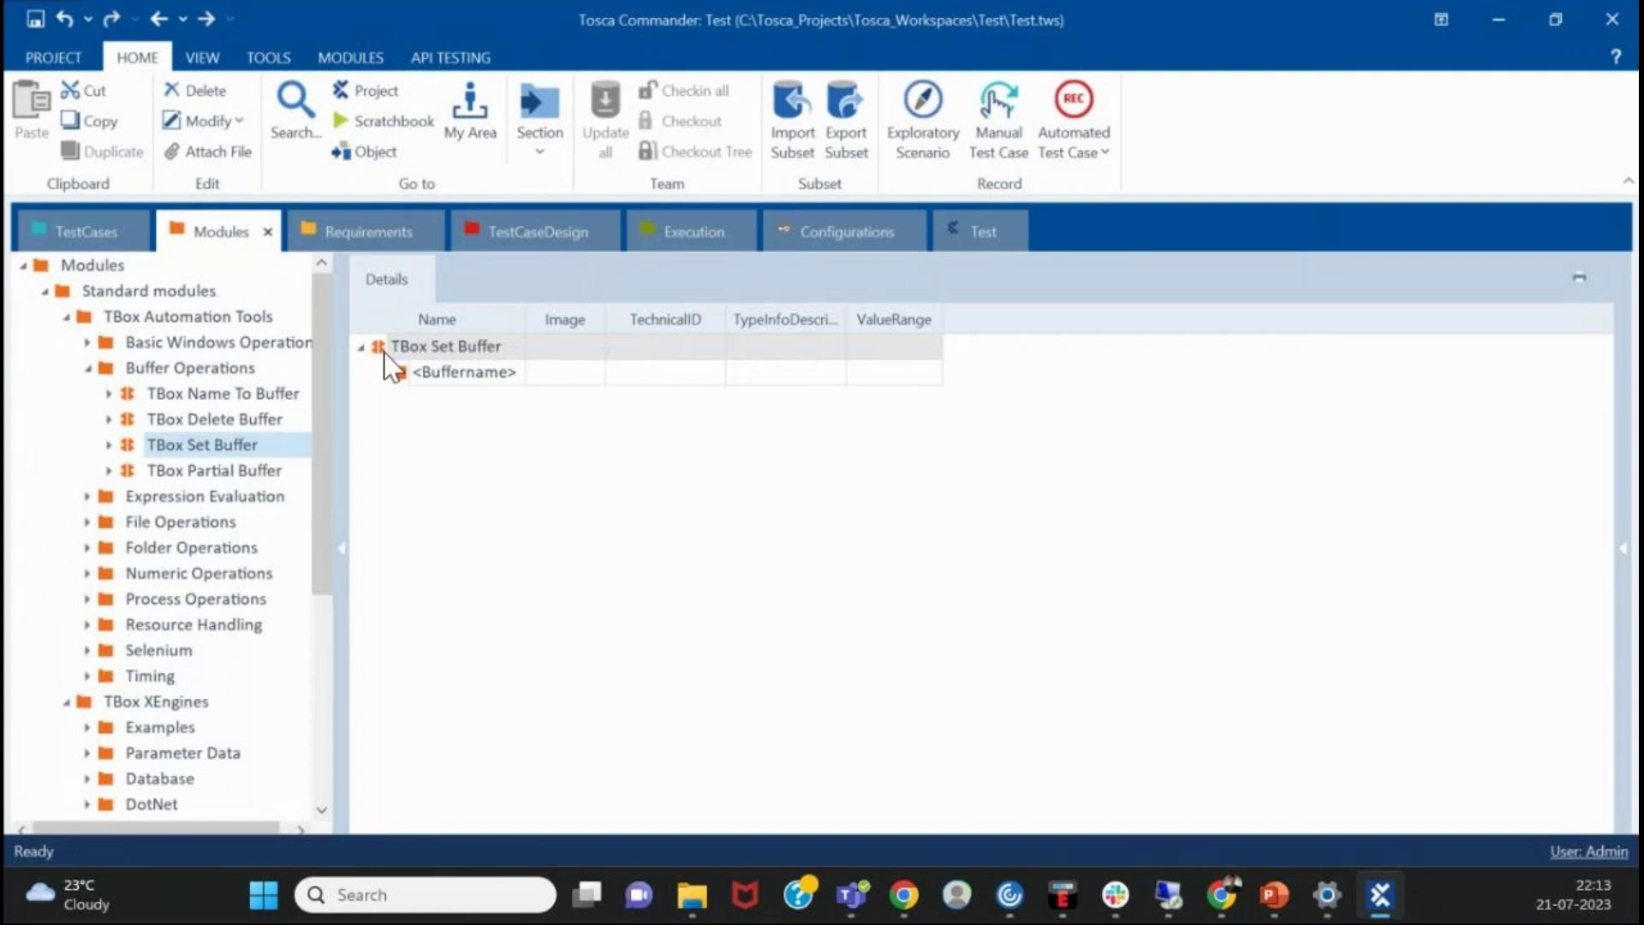
left_click_drag(377, 347, 85, 260)
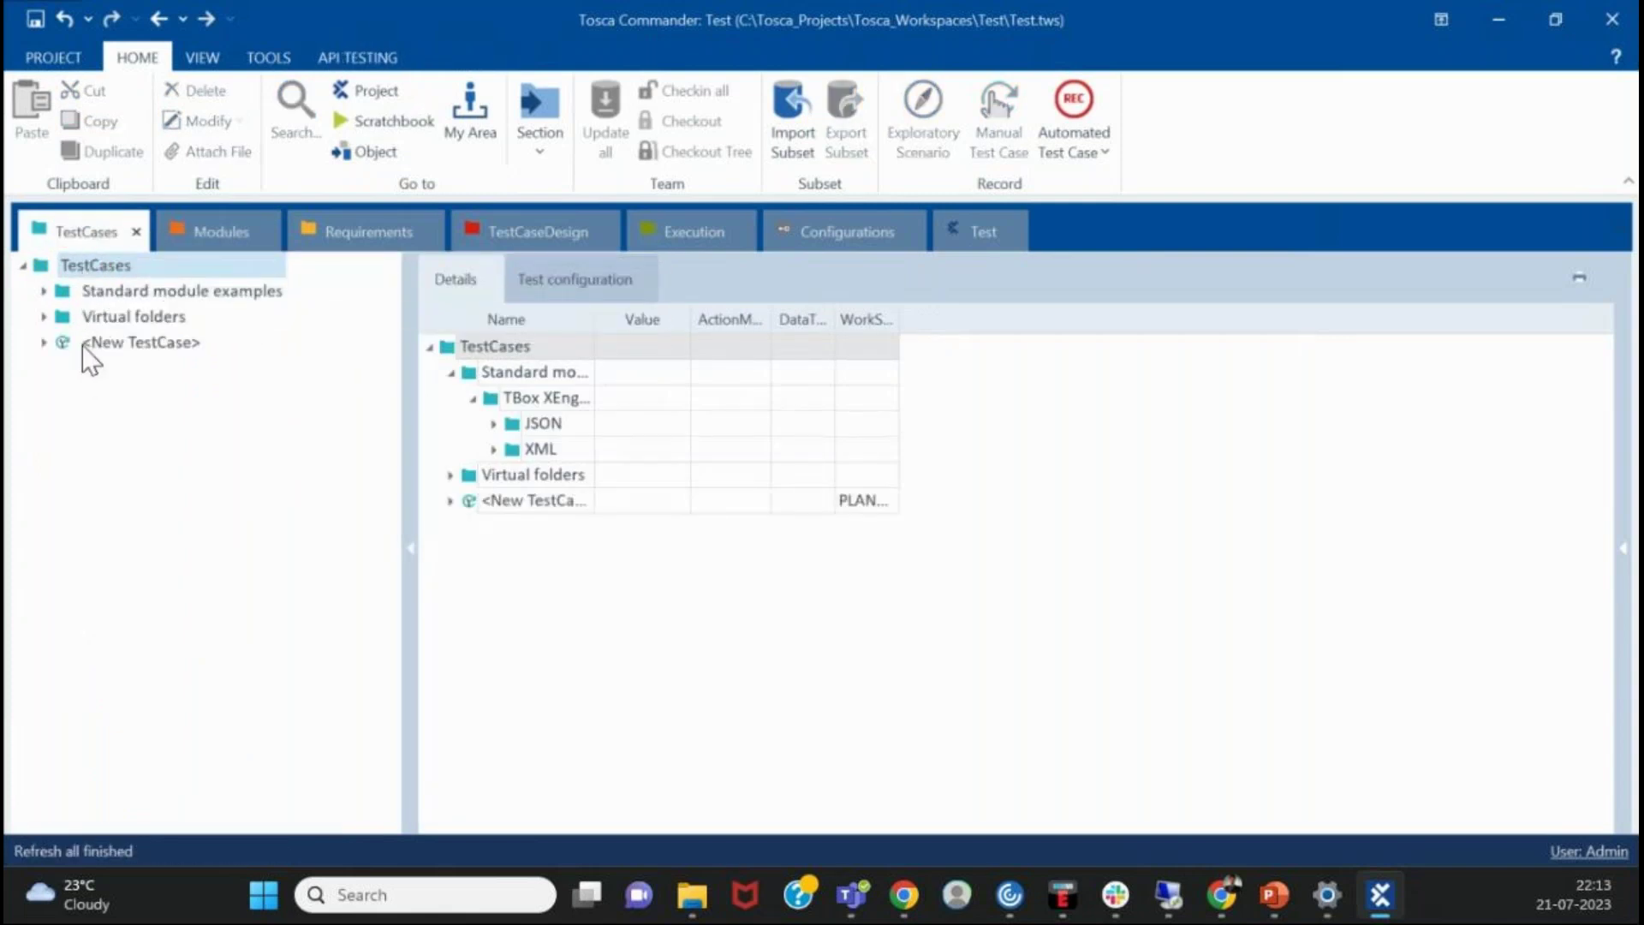
- Create a New Folder under TestCases and move the new test case into it
right_click(60, 262)
left_click(107, 231)
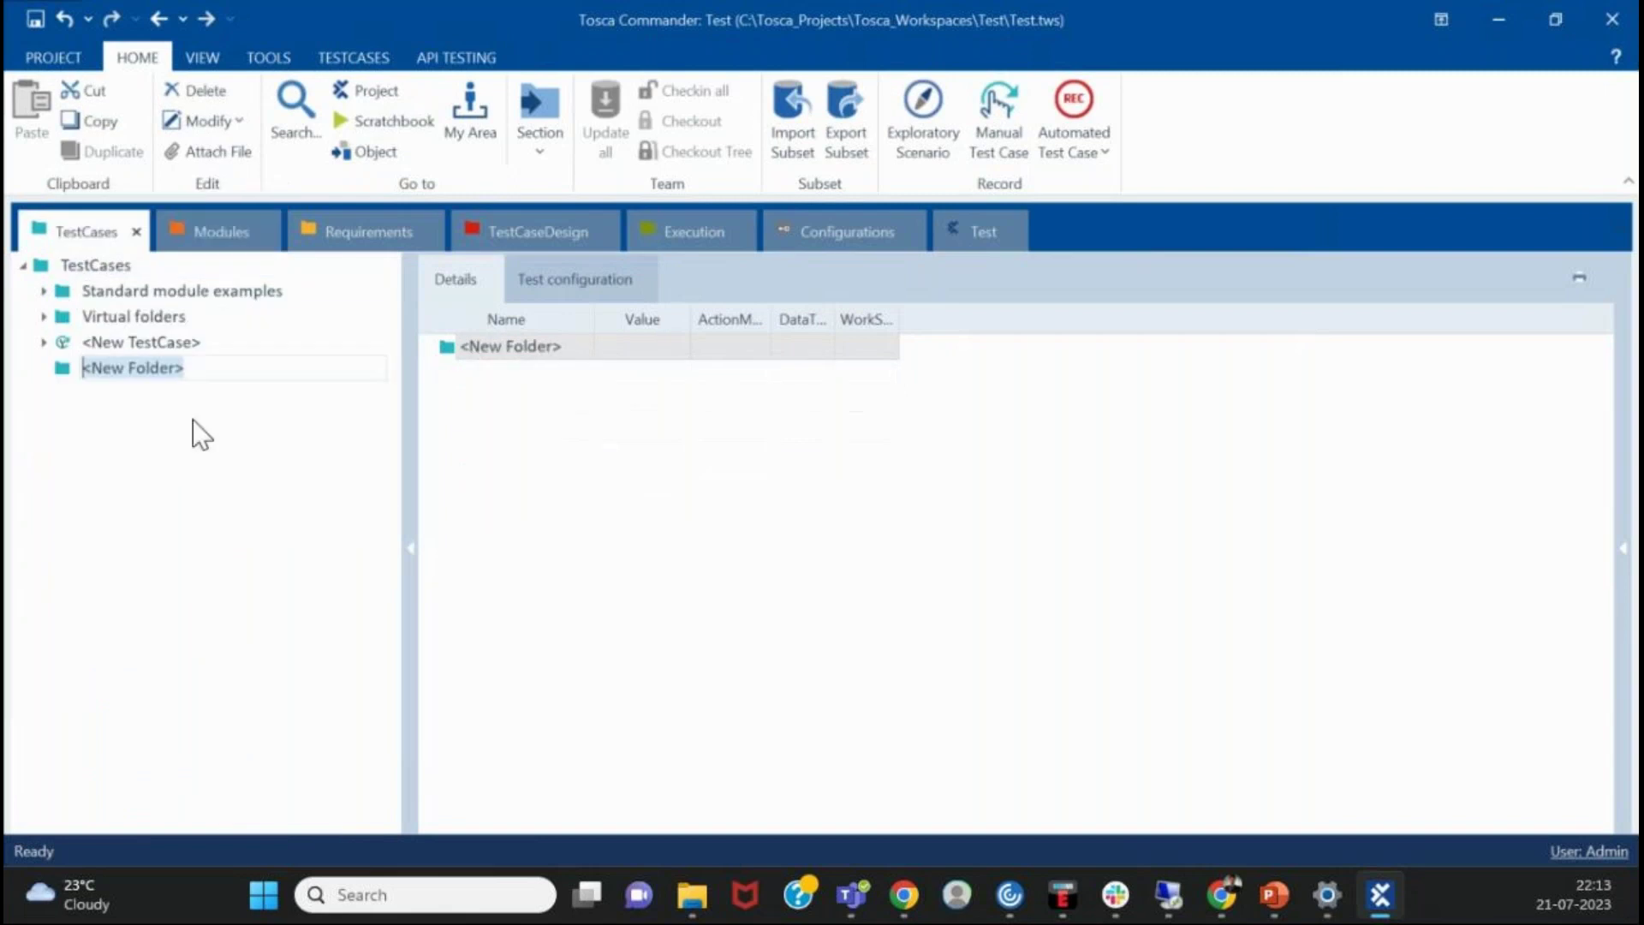
left_click_drag(61, 345, 125, 362)
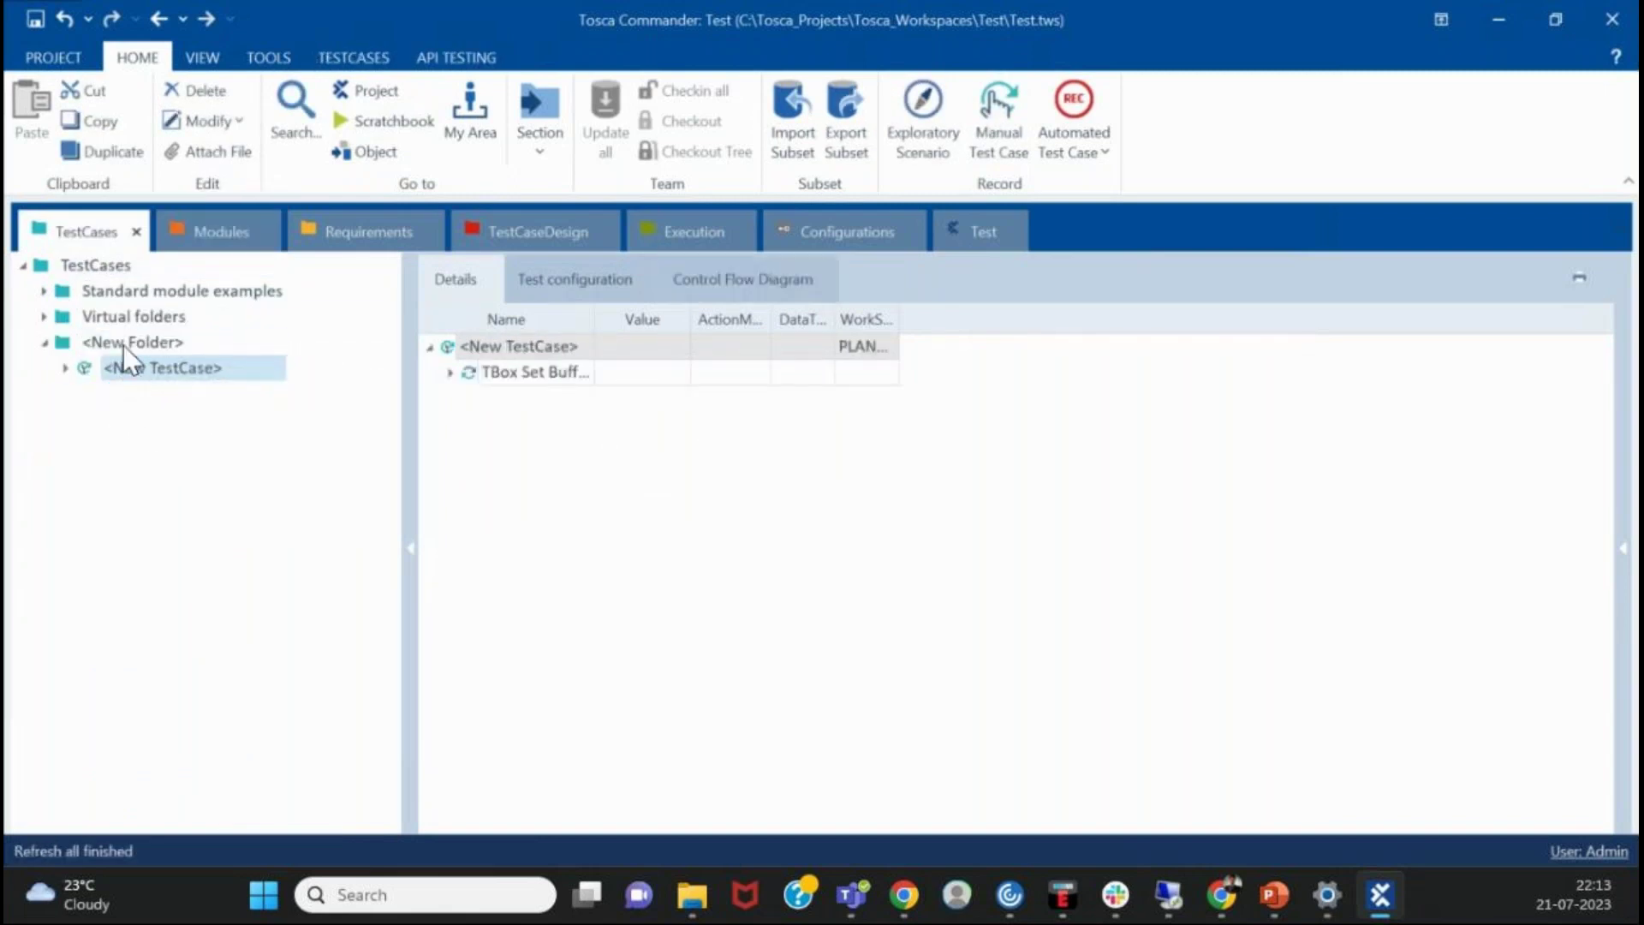
- Inspect the new test case, its TBox Set Buffer step and linked module, then New Folder's contents
left_click(166, 370)
left_click(547, 347)
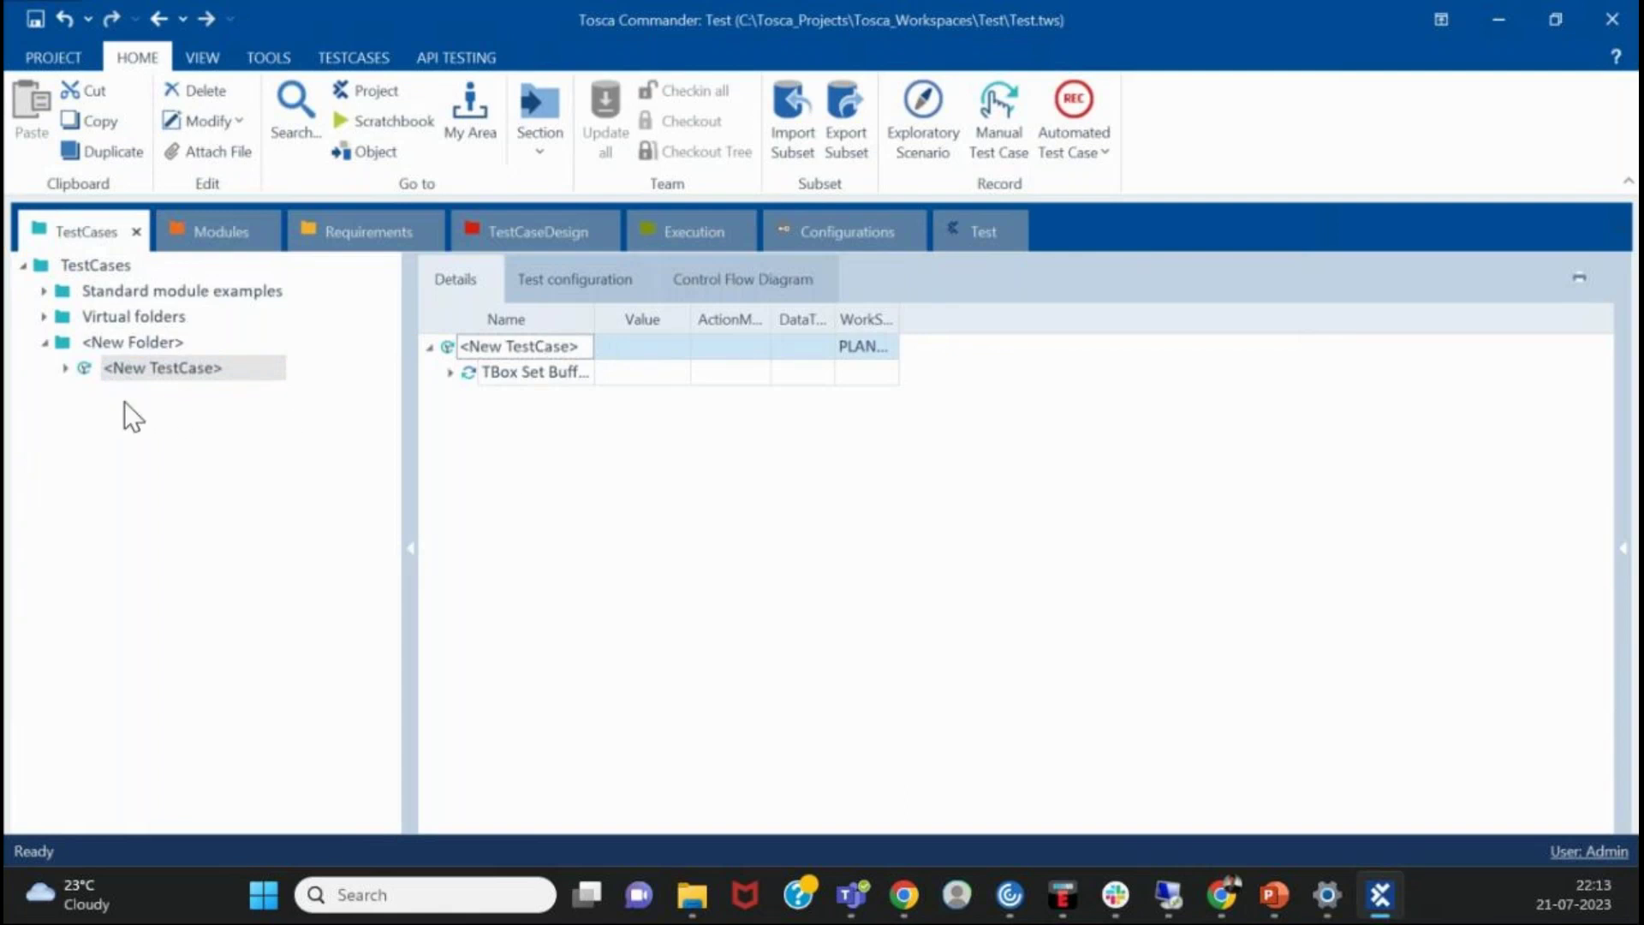
left_click(64, 367)
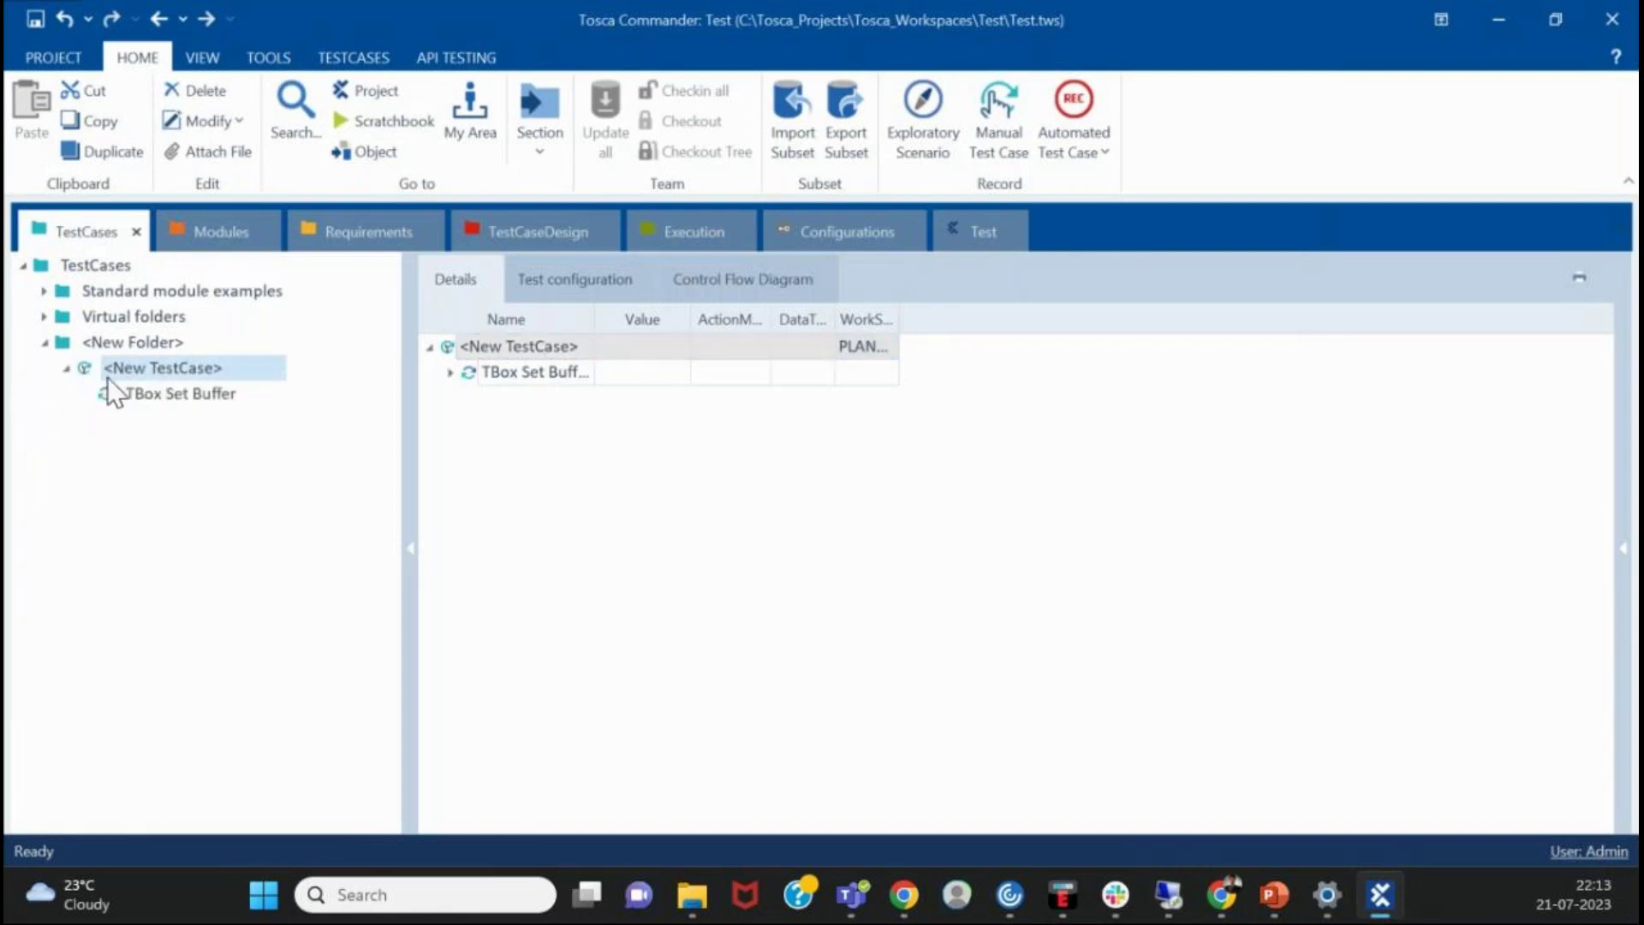
left_click(219, 233)
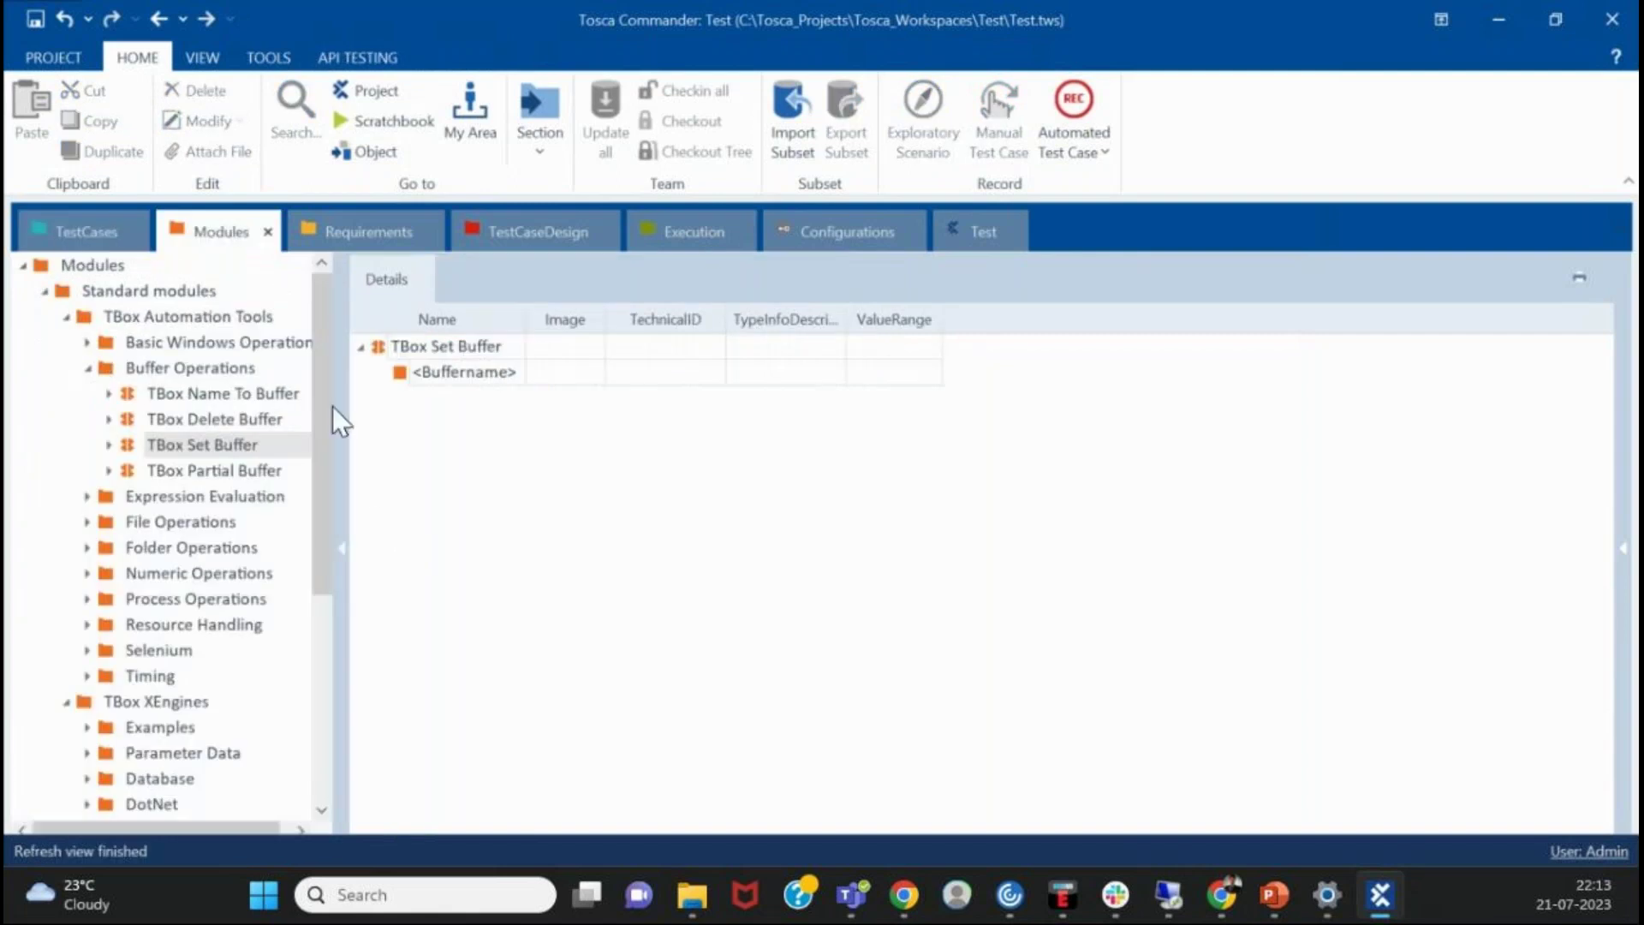
left_click(81, 225)
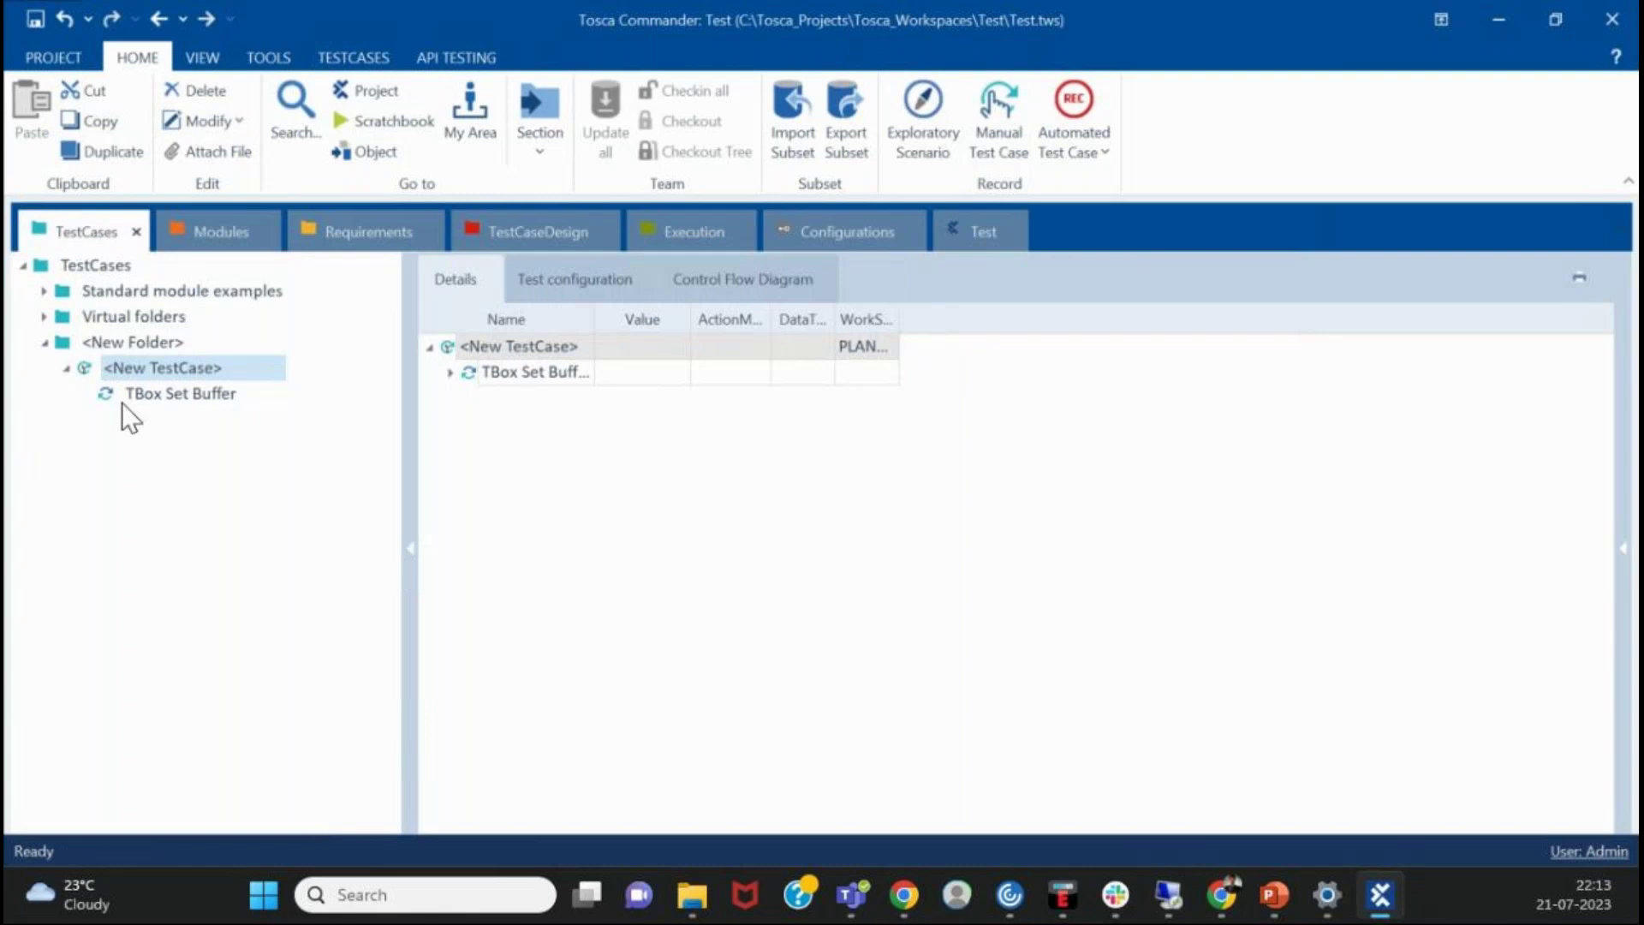
left_click(208, 394)
left_click(130, 348)
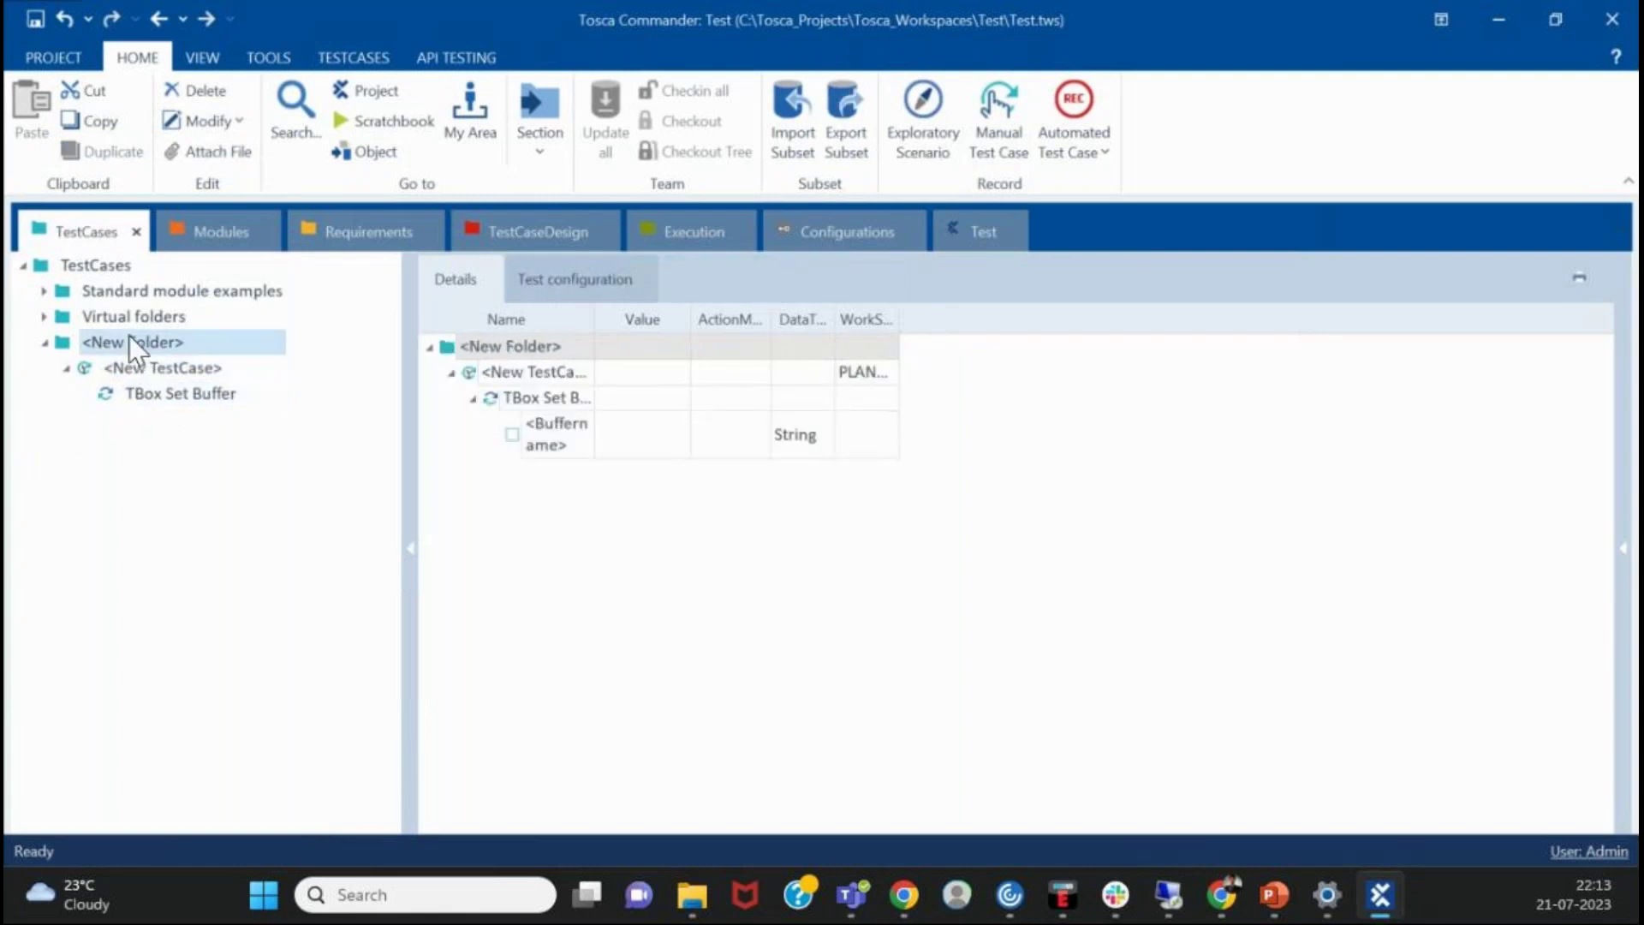
- Add two test cases to New Folder, keeping the default names <New TestCase>_1 and <New TestCase>_2
right_click(129, 337)
left_click(260, 309)
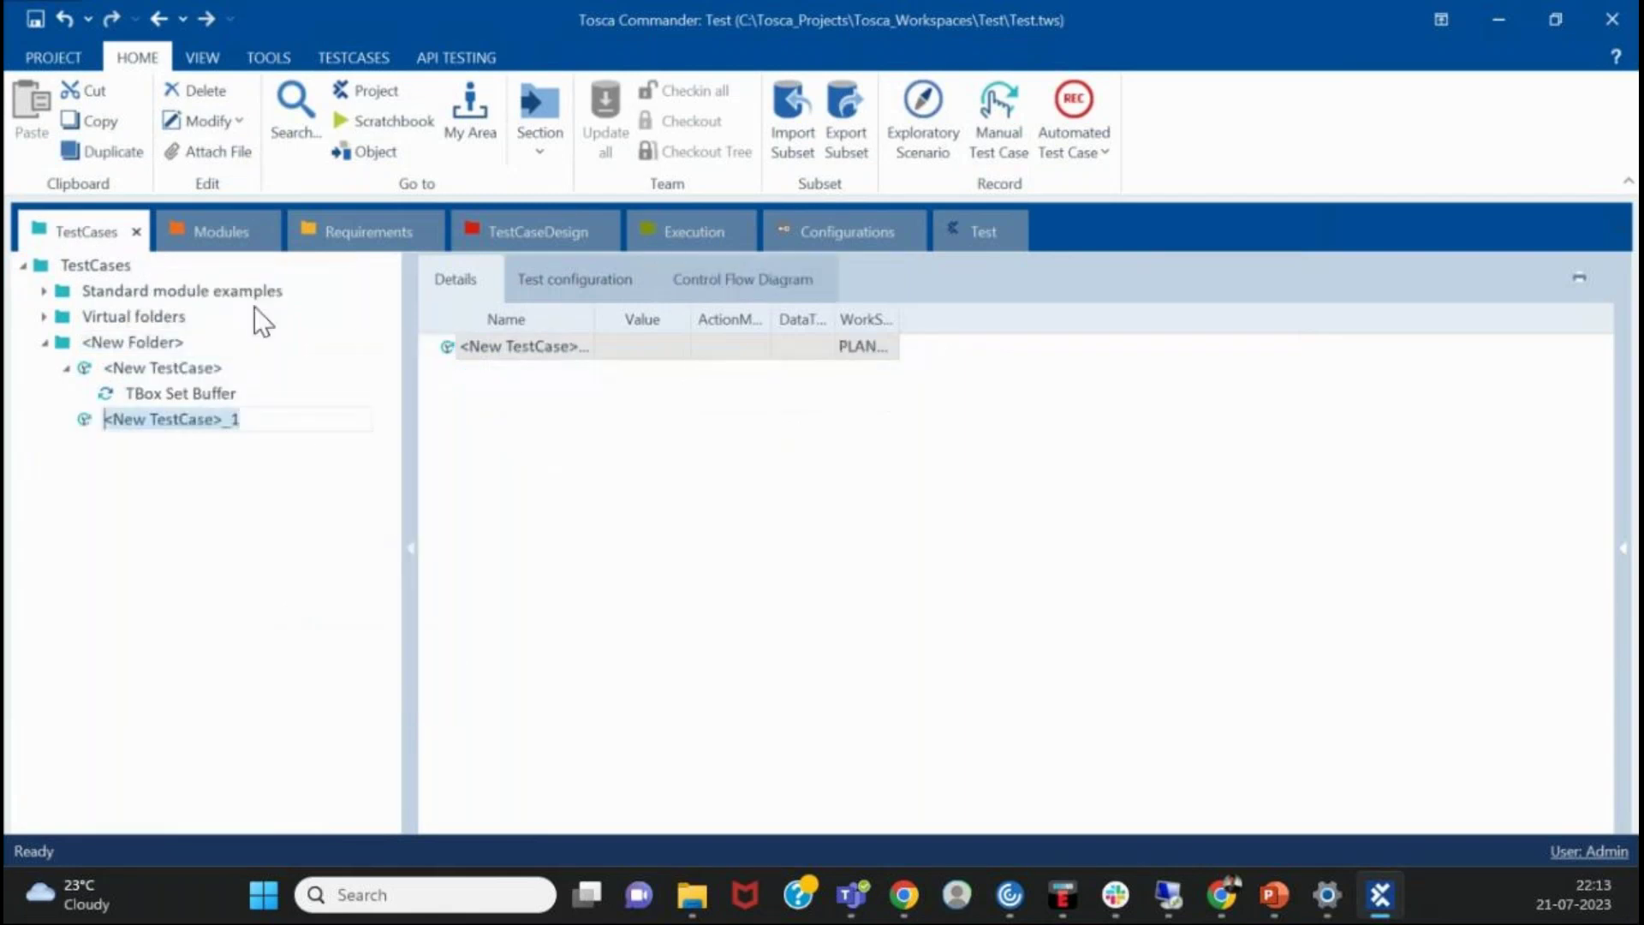
left_click(121, 342)
right_click(121, 341)
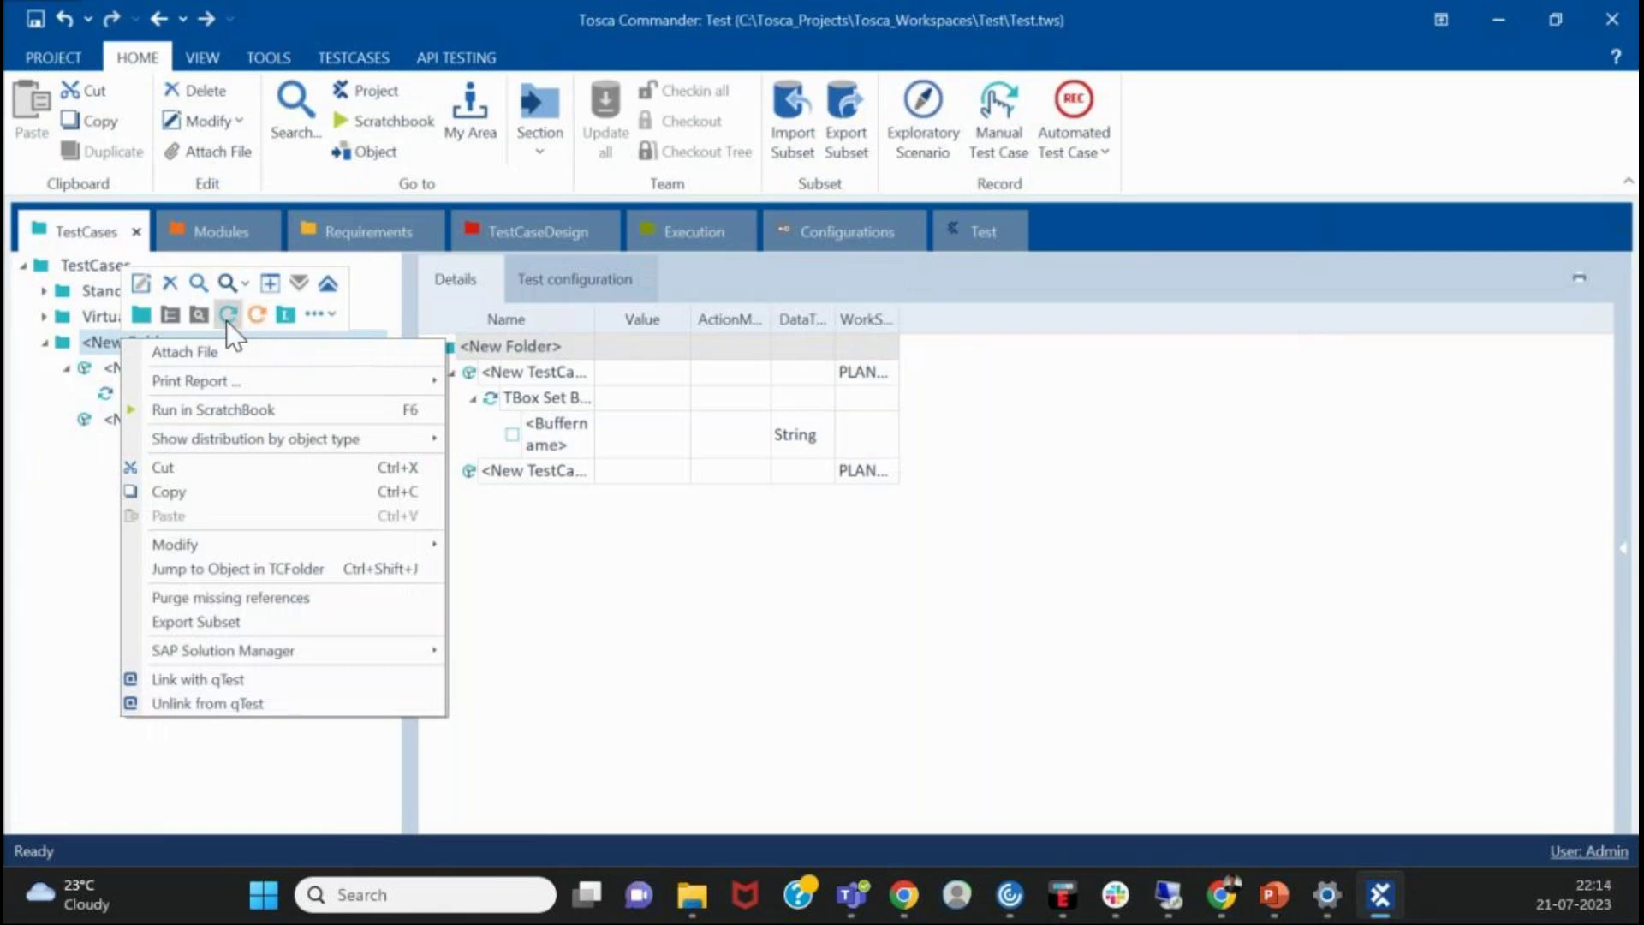
left_click(223, 315)
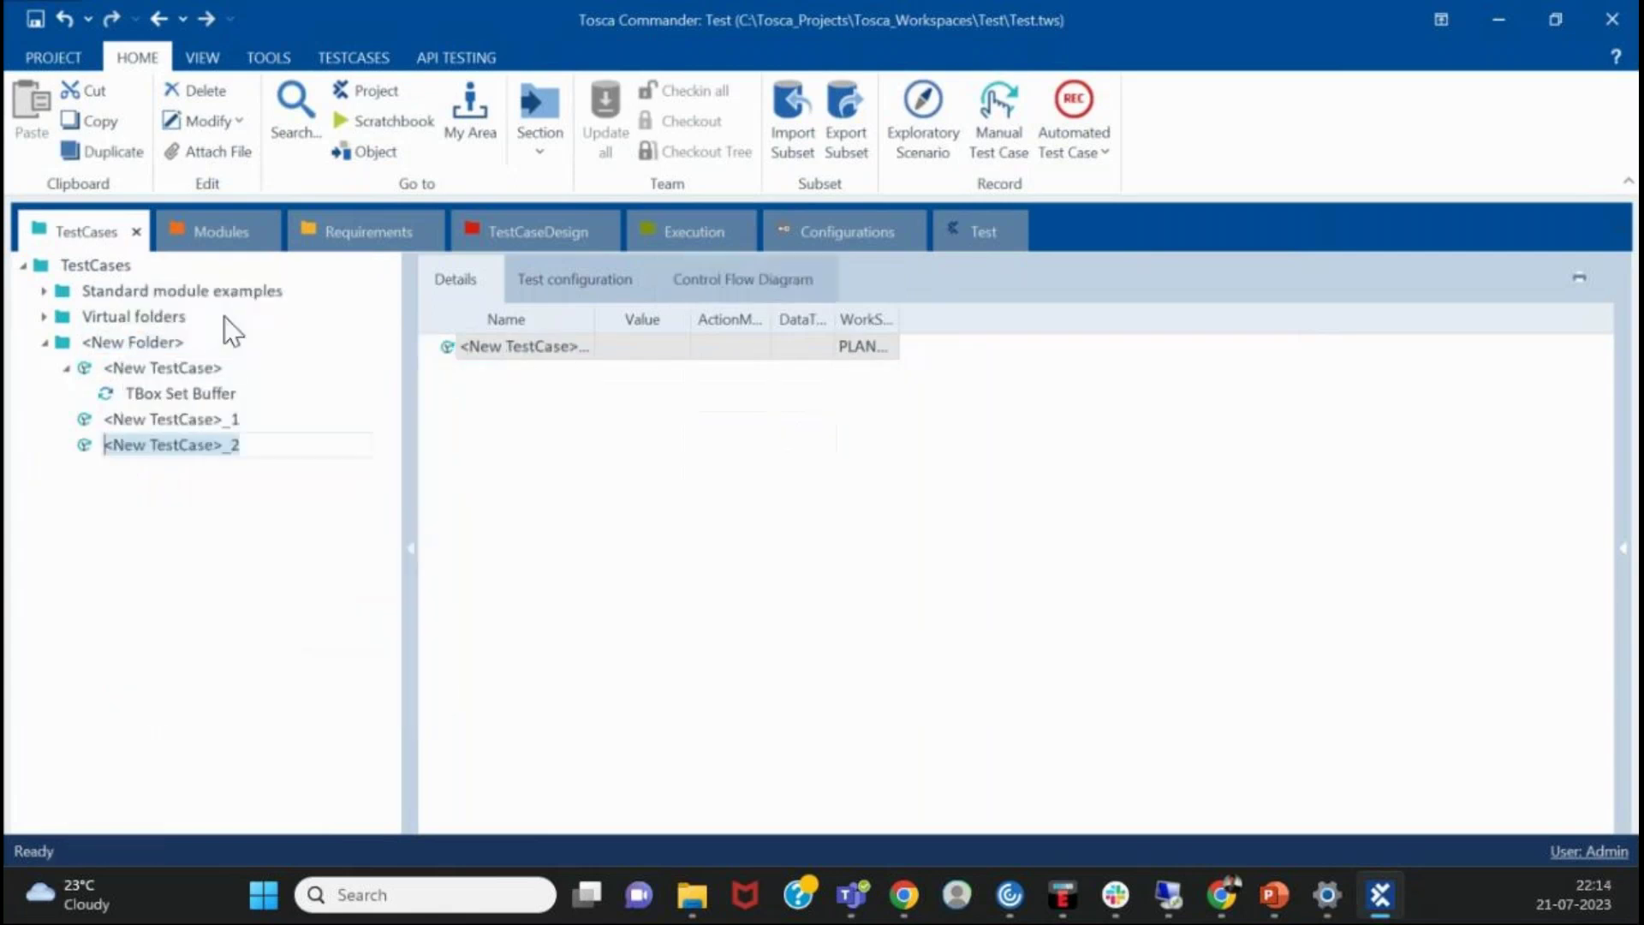
left_click(242, 445)
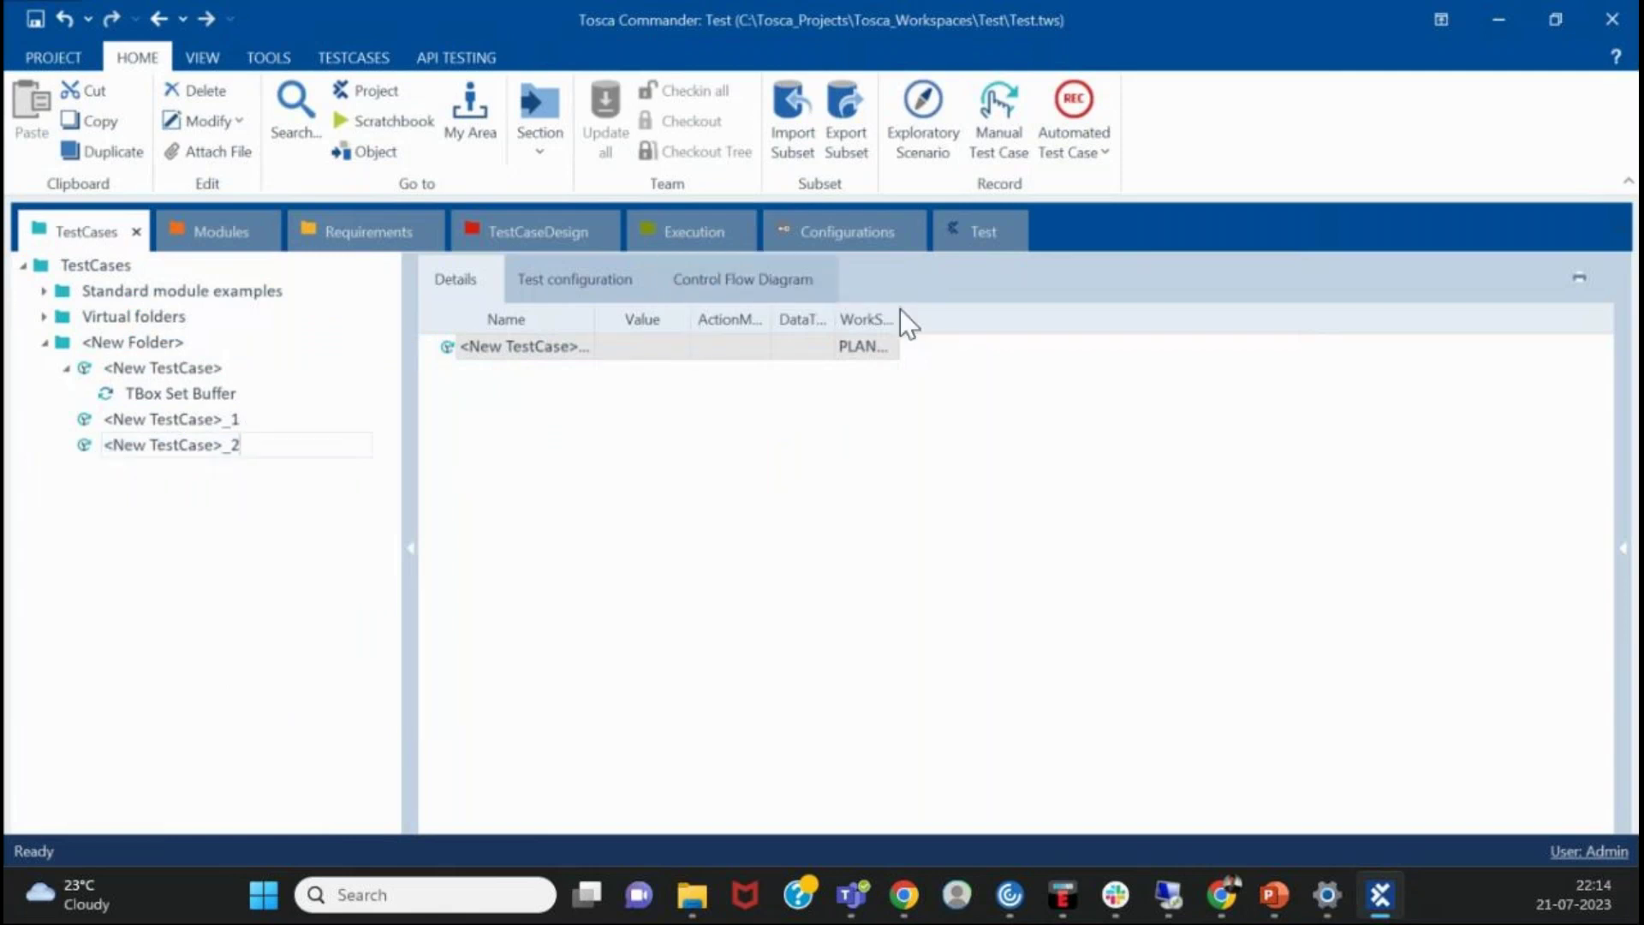
- Widen the WorkState column to show PLANNED and review the test cases in New Folder
left_click_drag(902, 312, 985, 314)
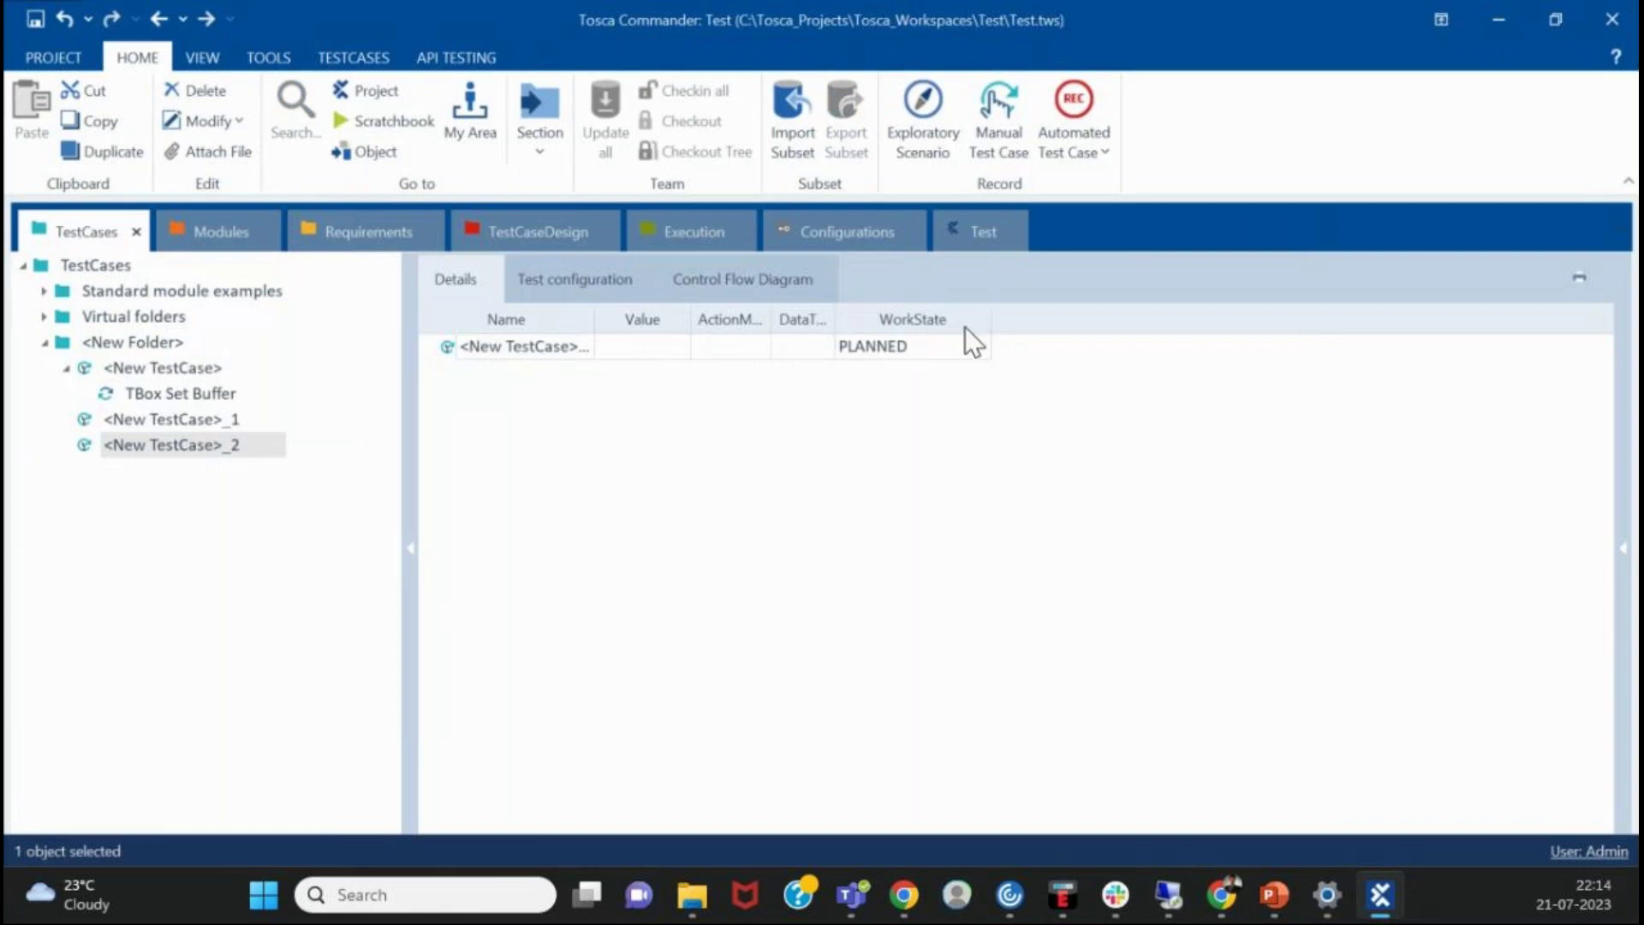
left_click(158, 387)
left_click(168, 370)
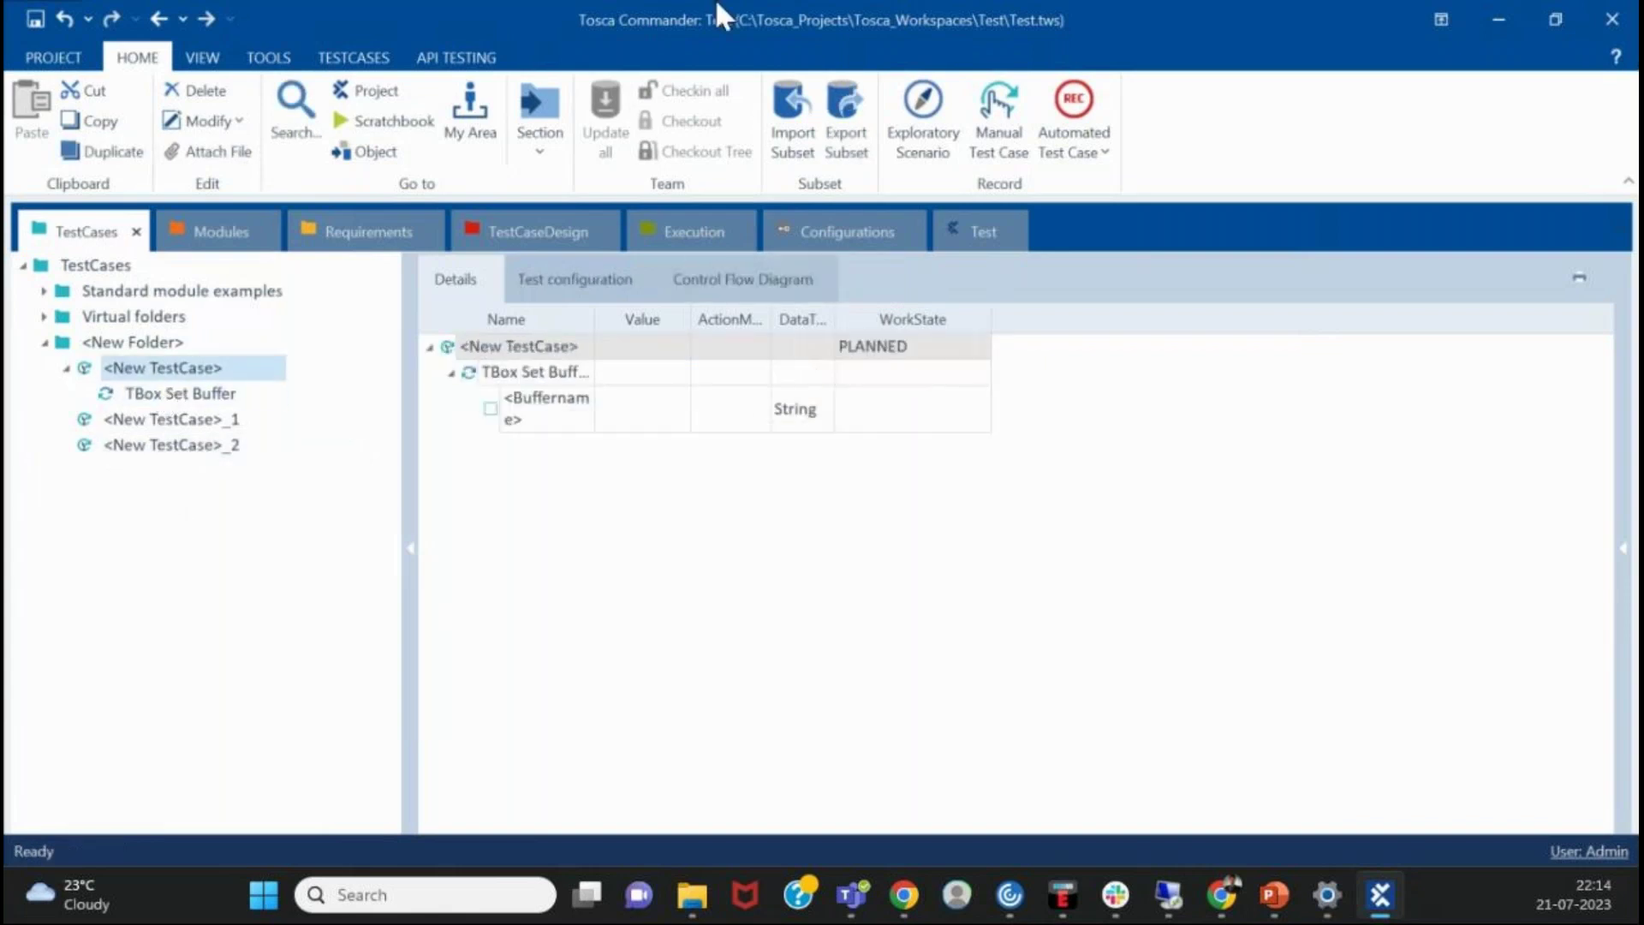
left_click(90, 343)
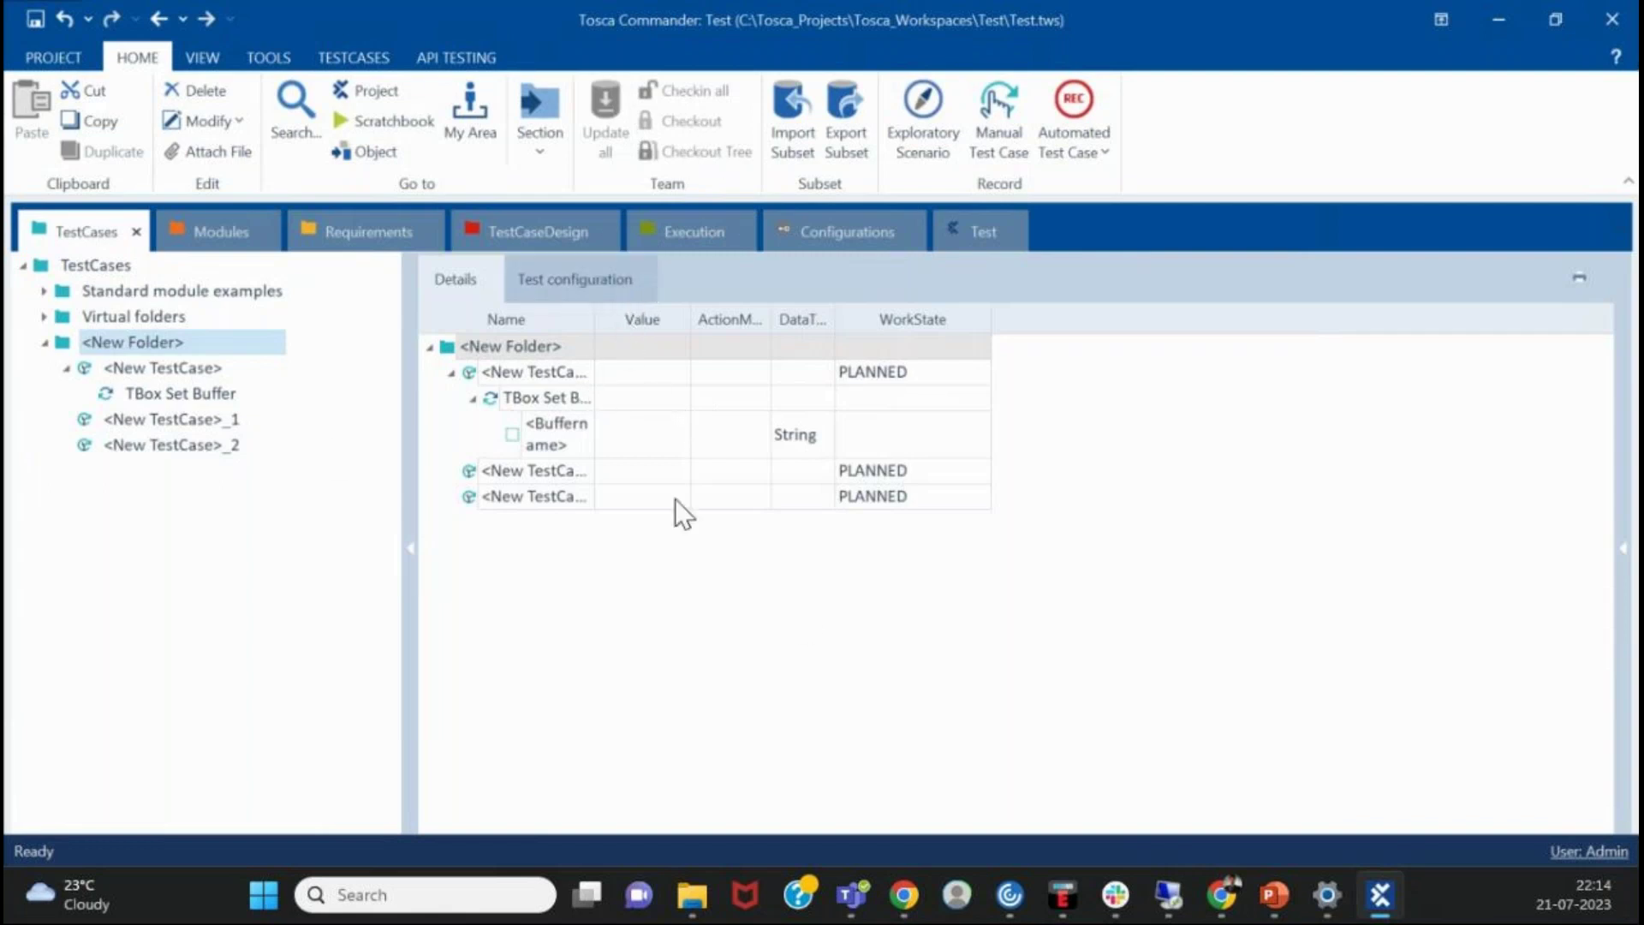
left_click(718, 599)
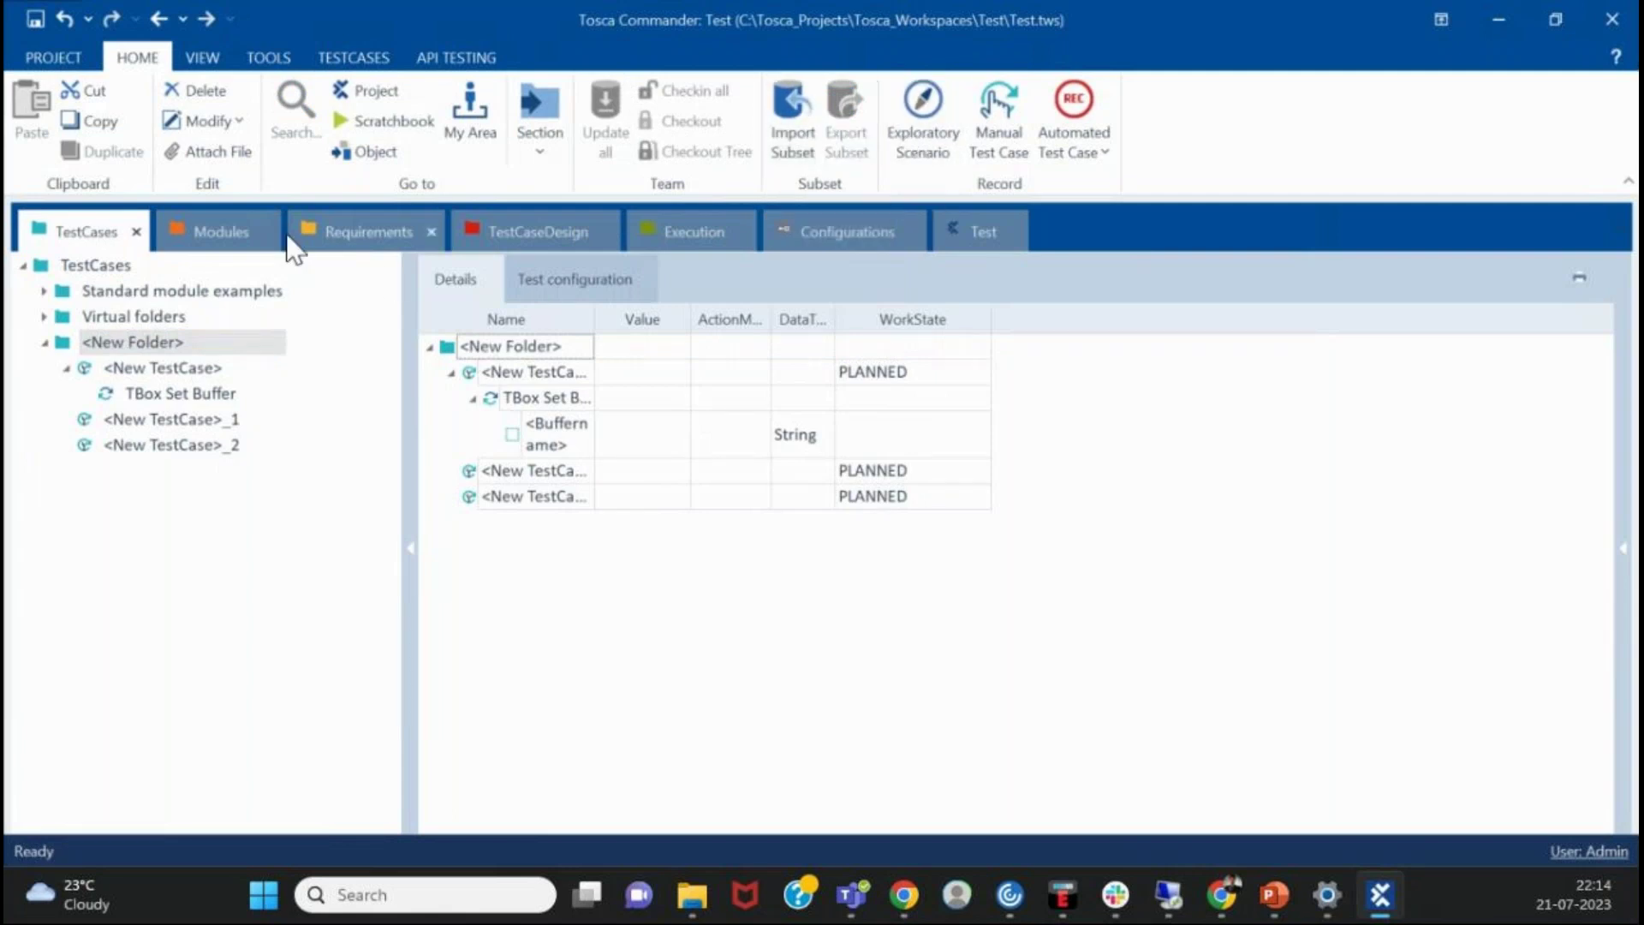
- Browse the Modules, Requirements, Configurations and Execution sections, then collapse the Standard modules subfolders
left_click(235, 236)
left_click(348, 233)
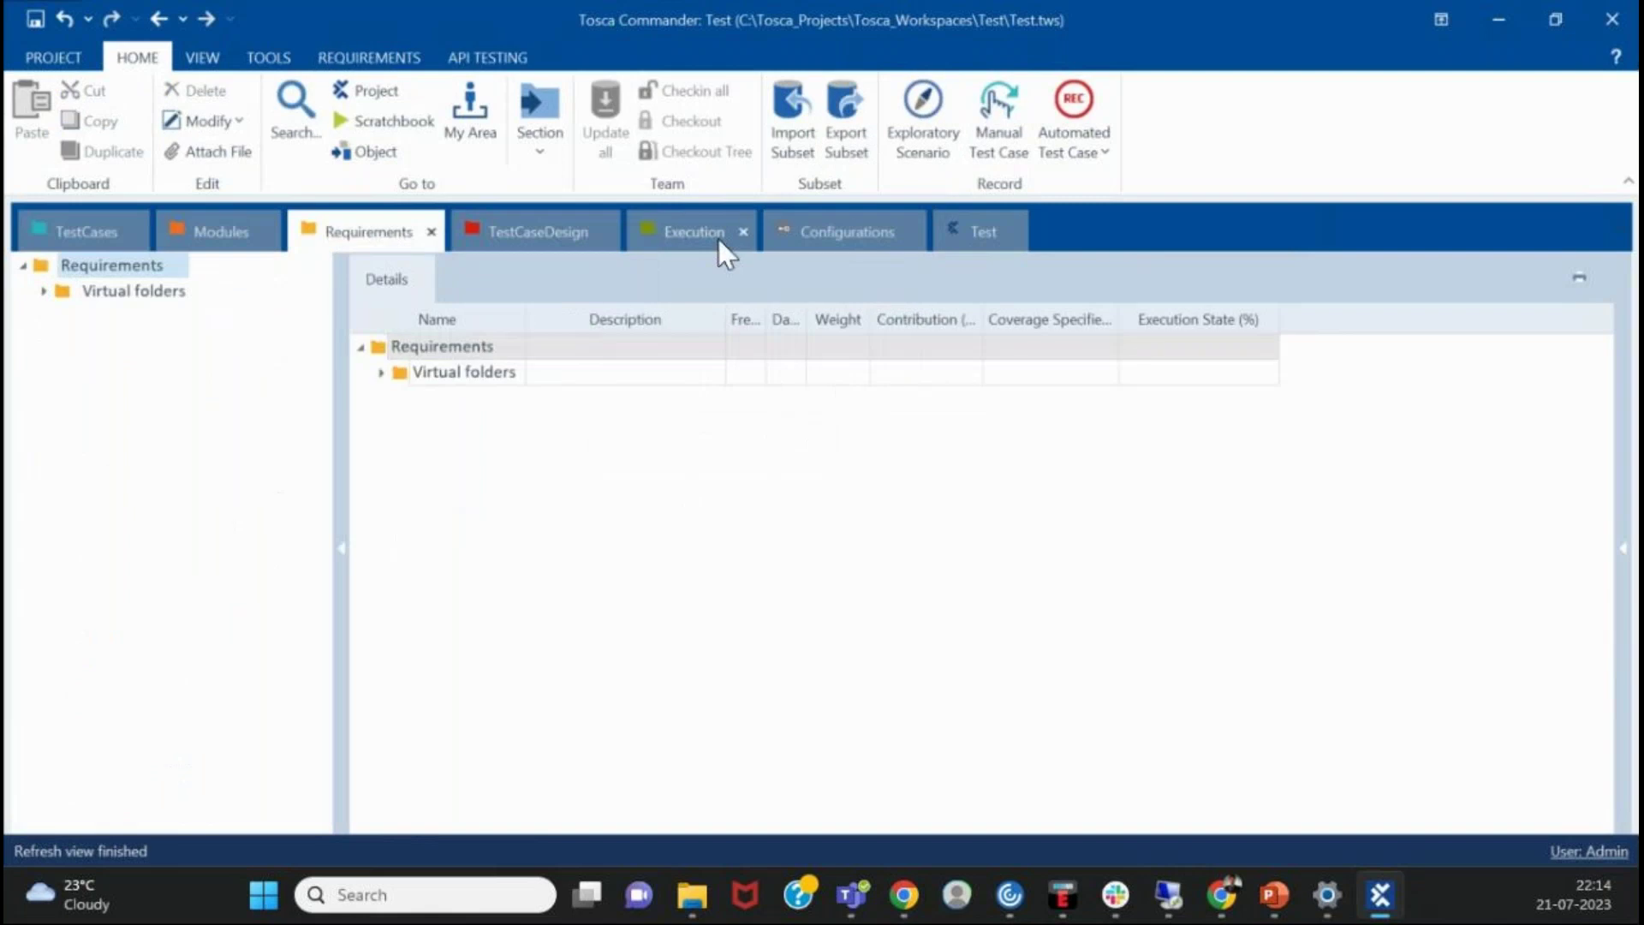
left_click(844, 230)
left_click(649, 232)
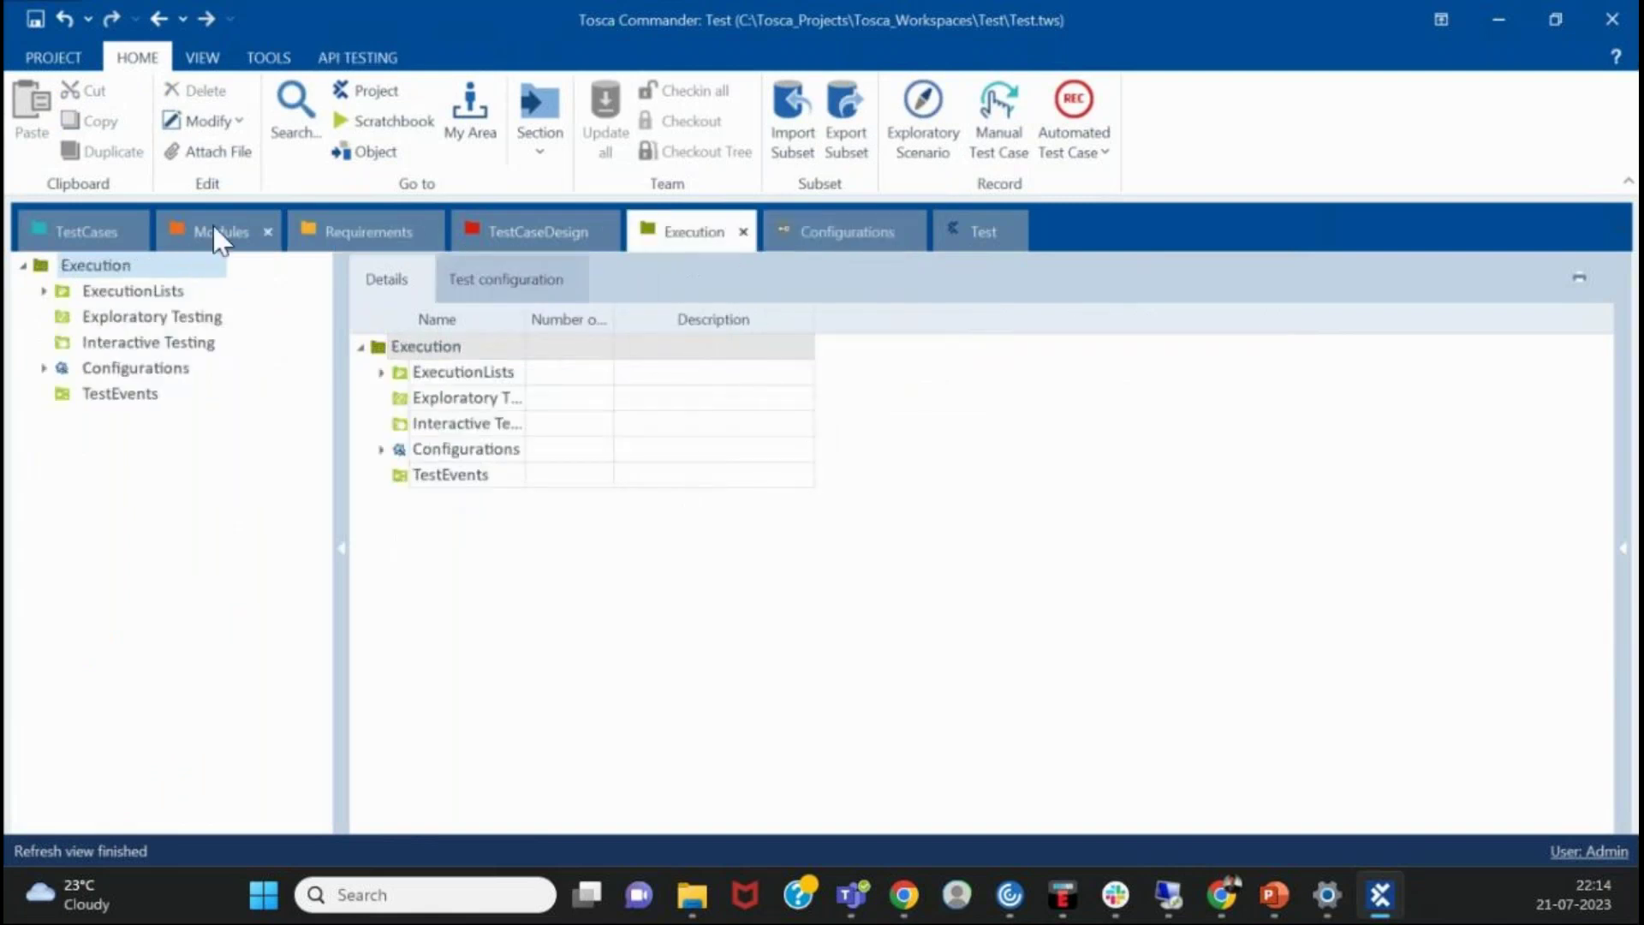
left_click(211, 224)
left_click(89, 368)
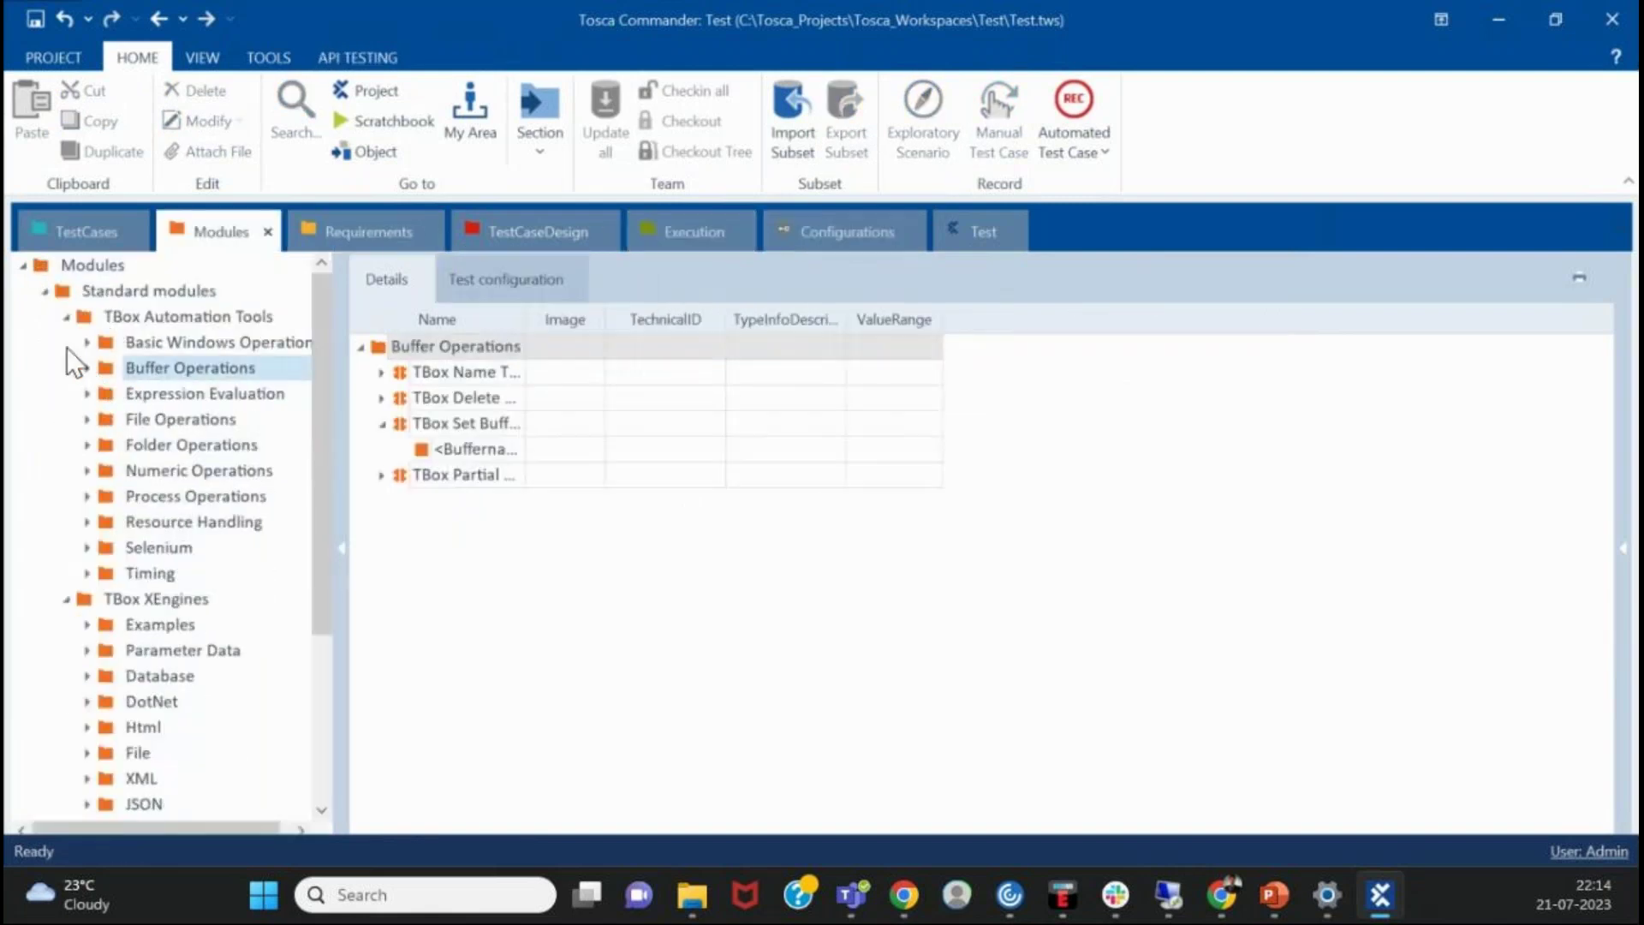
left_click(65, 318)
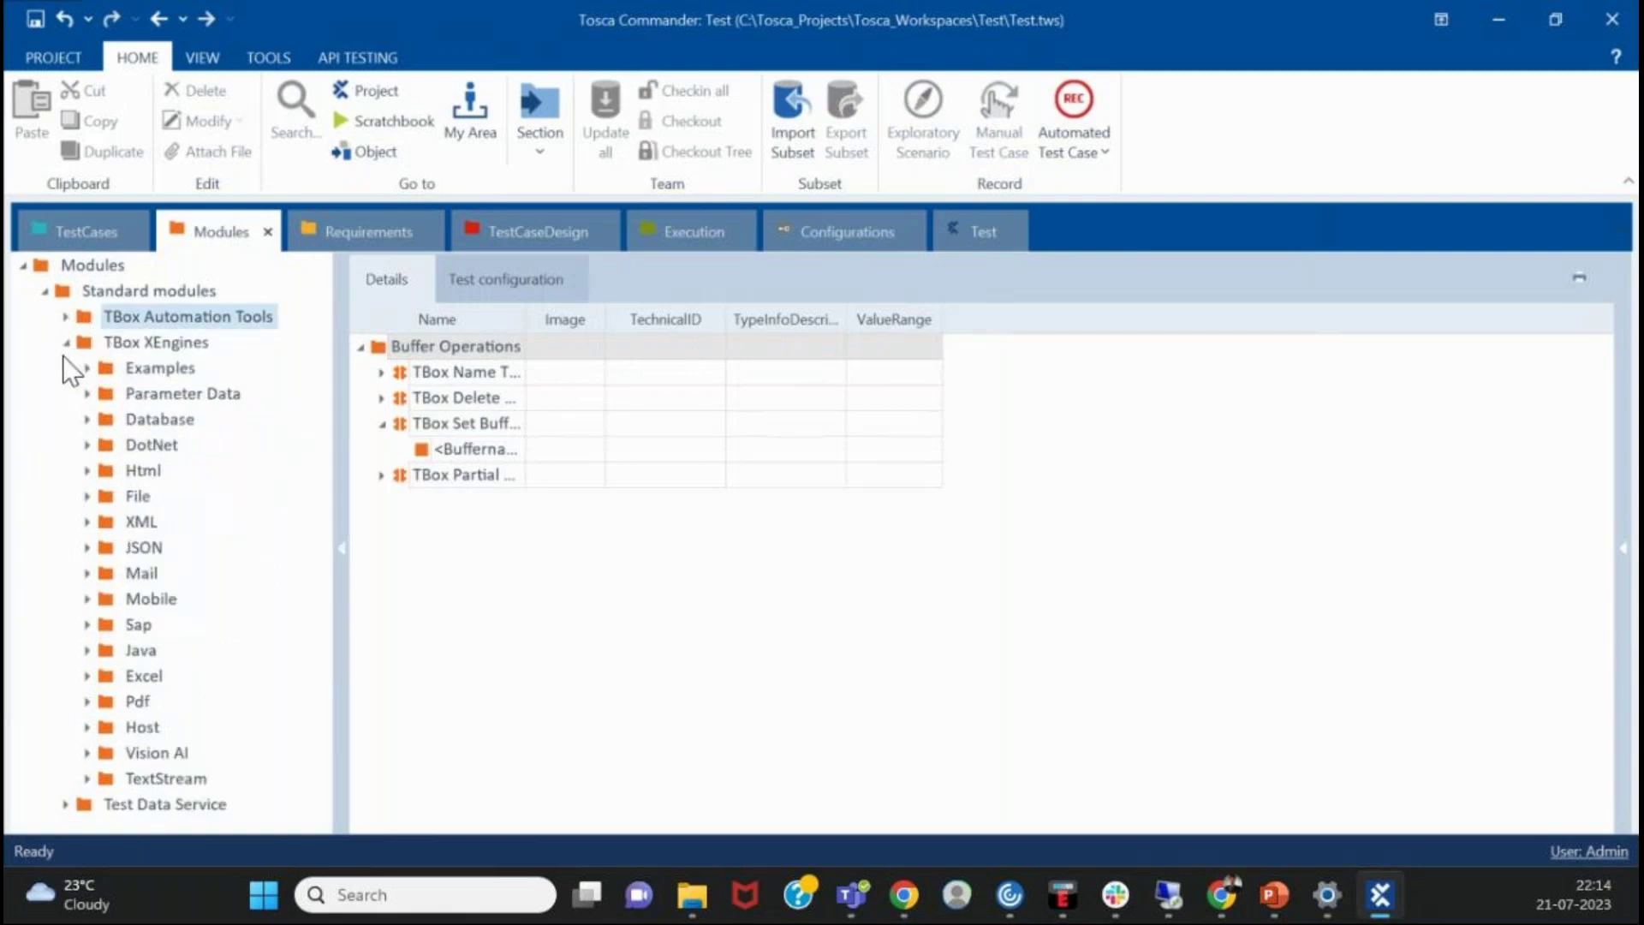
left_click(65, 342)
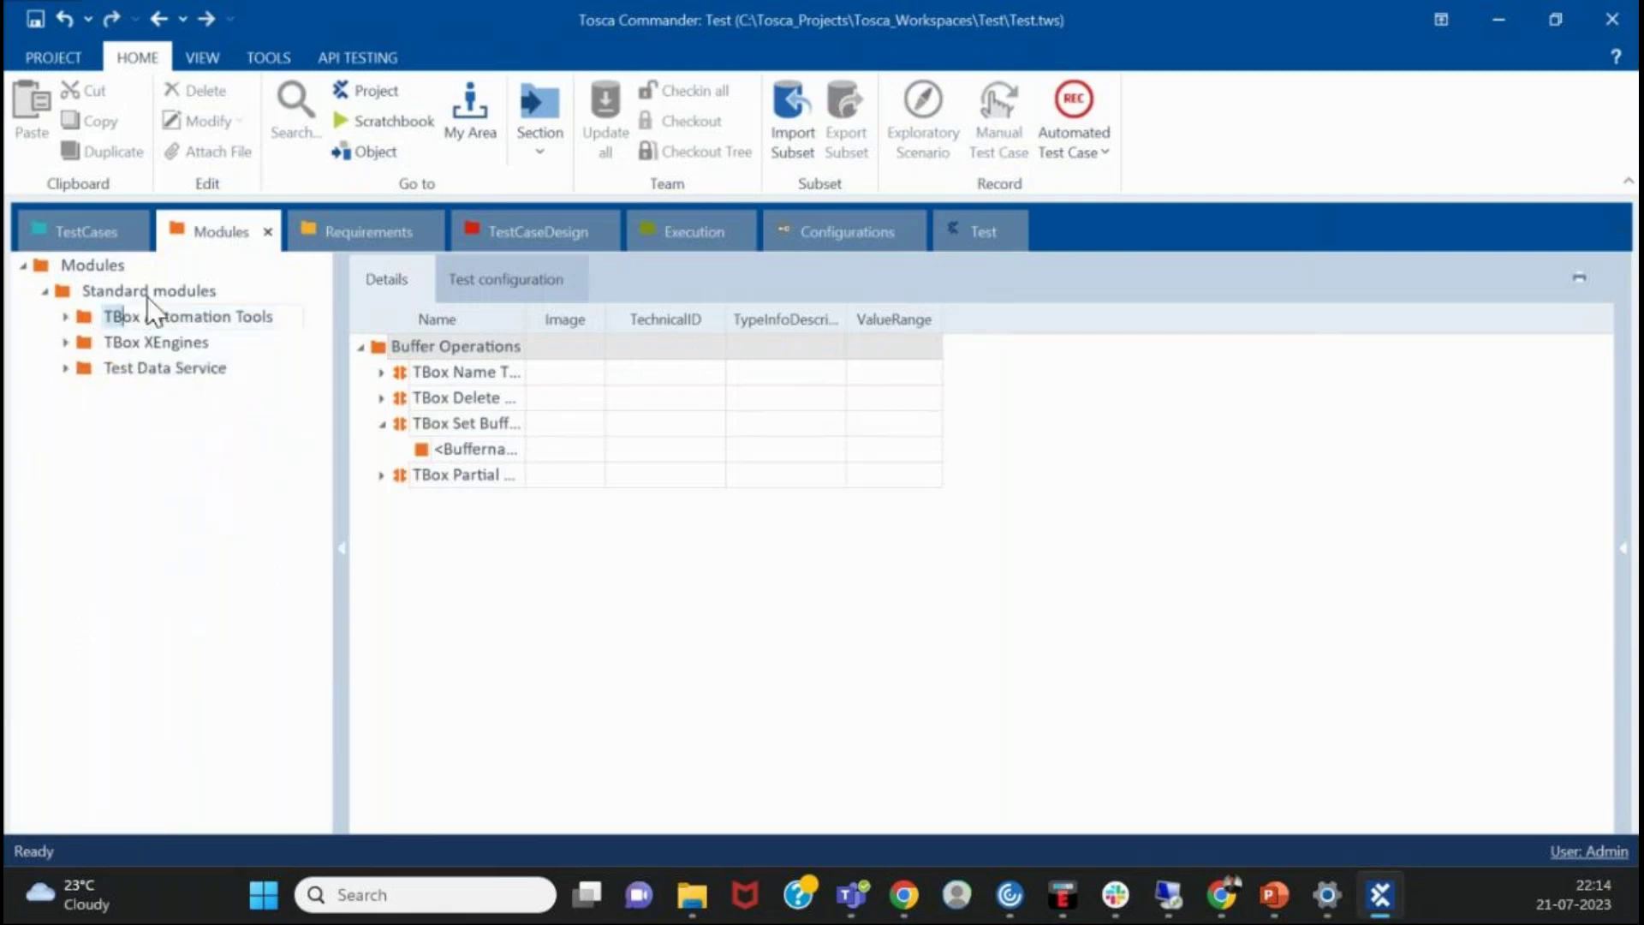
left_click(190, 295)
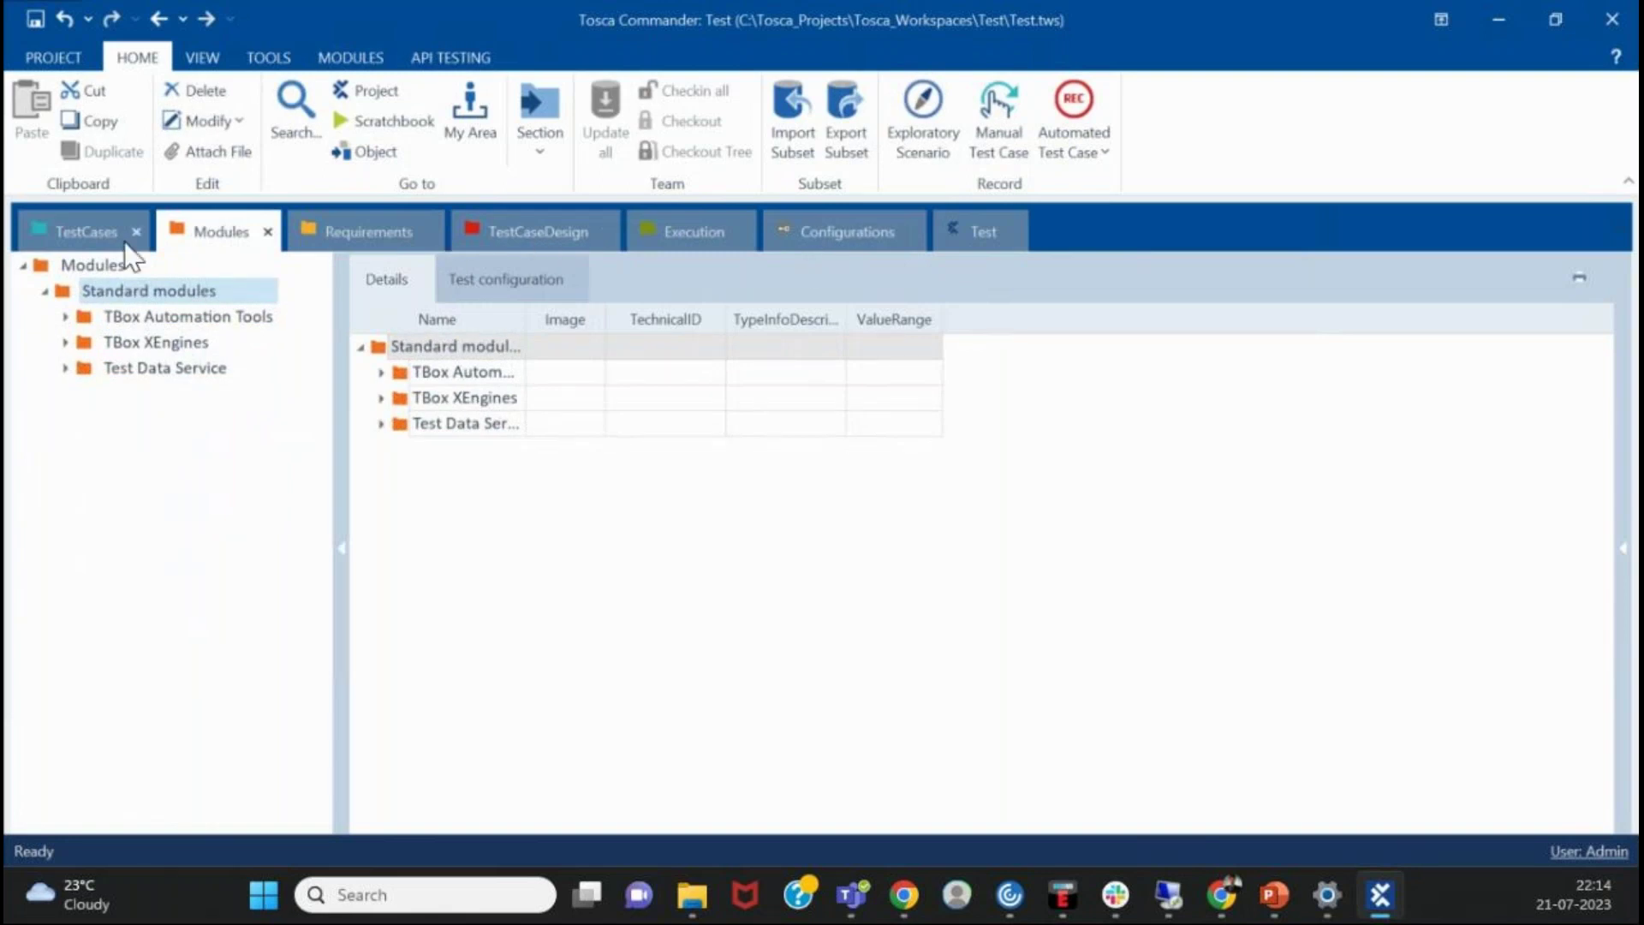
- In the Test tree, expand Project A to its subfolders and select Project A
left_click(979, 244)
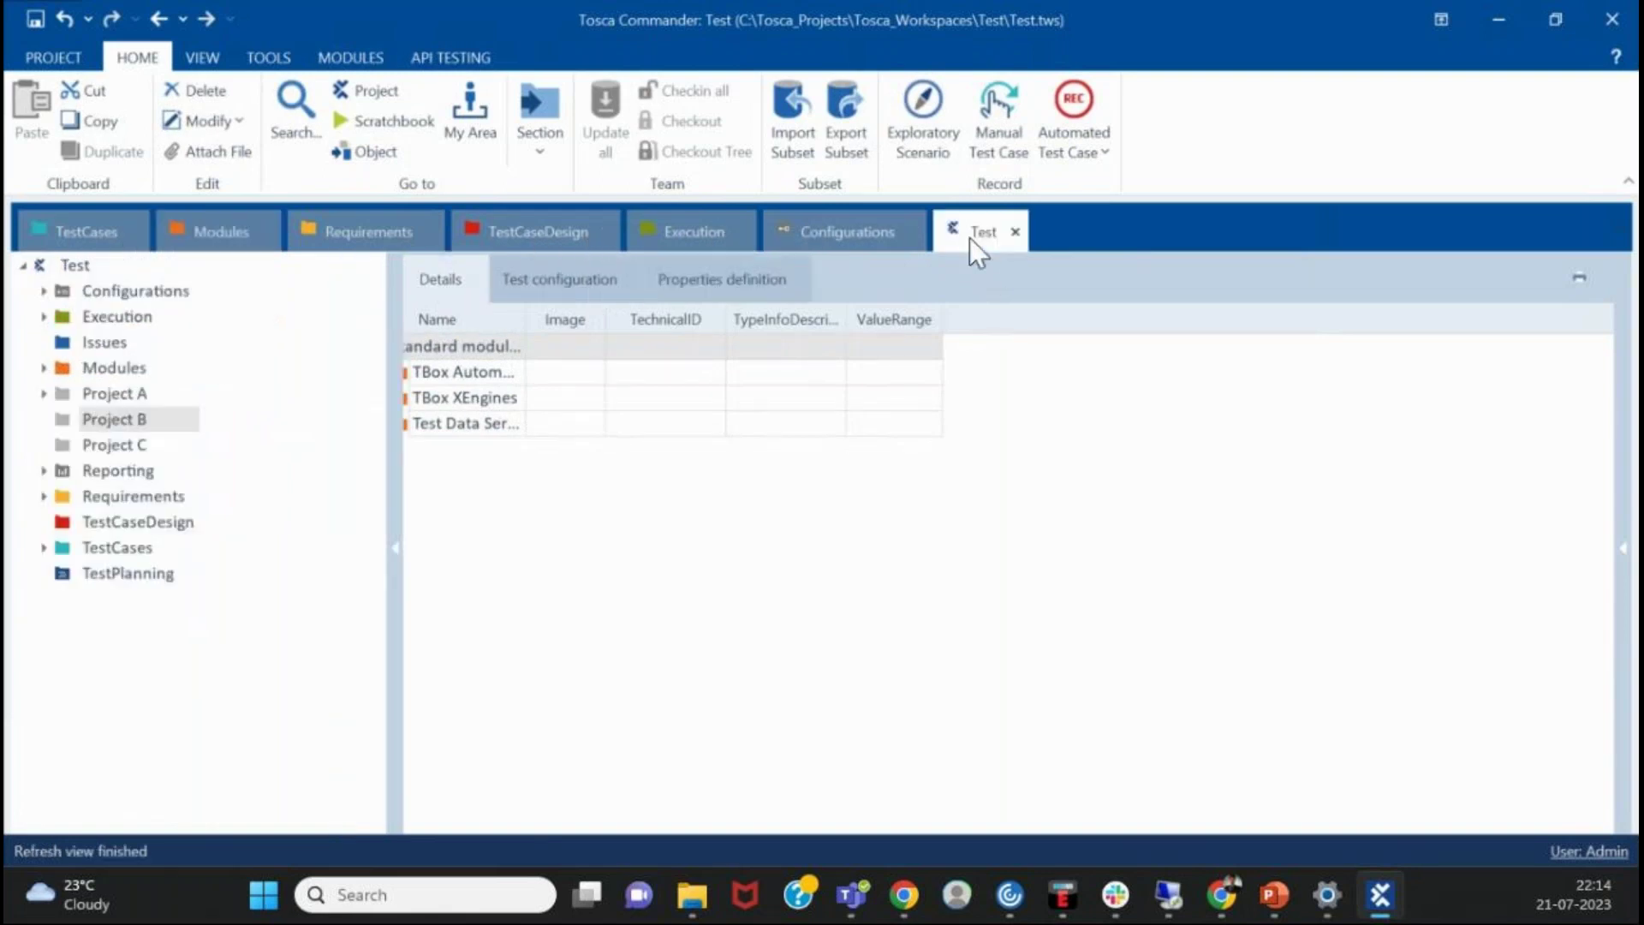
left_click(81, 390)
left_click(109, 418)
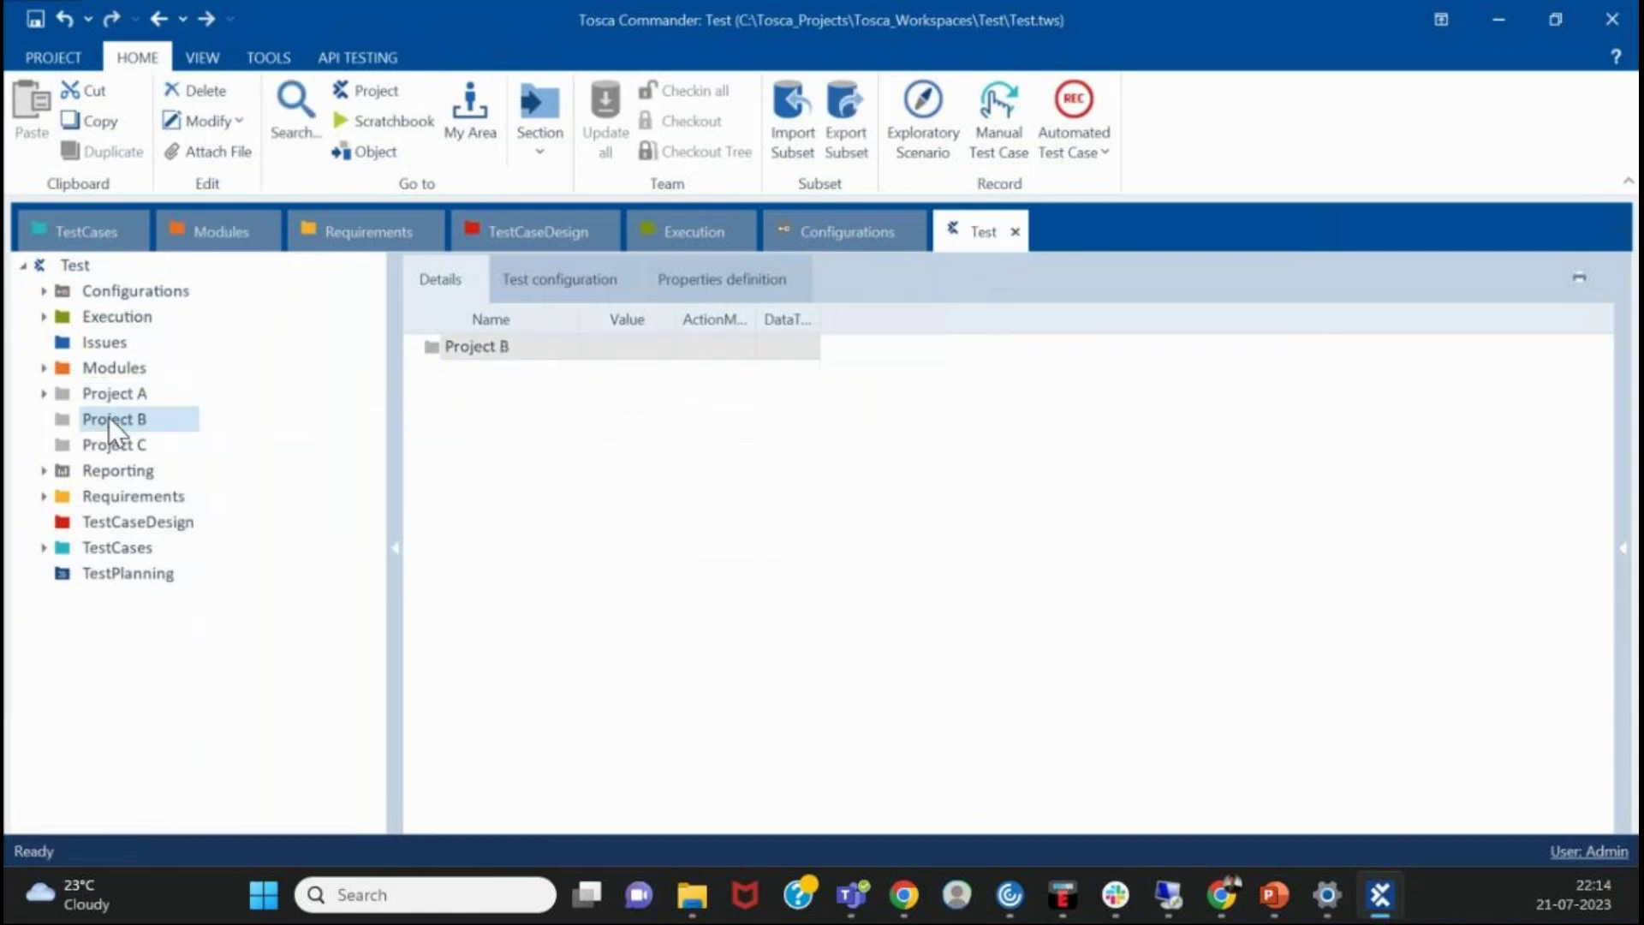
left_click(150, 400)
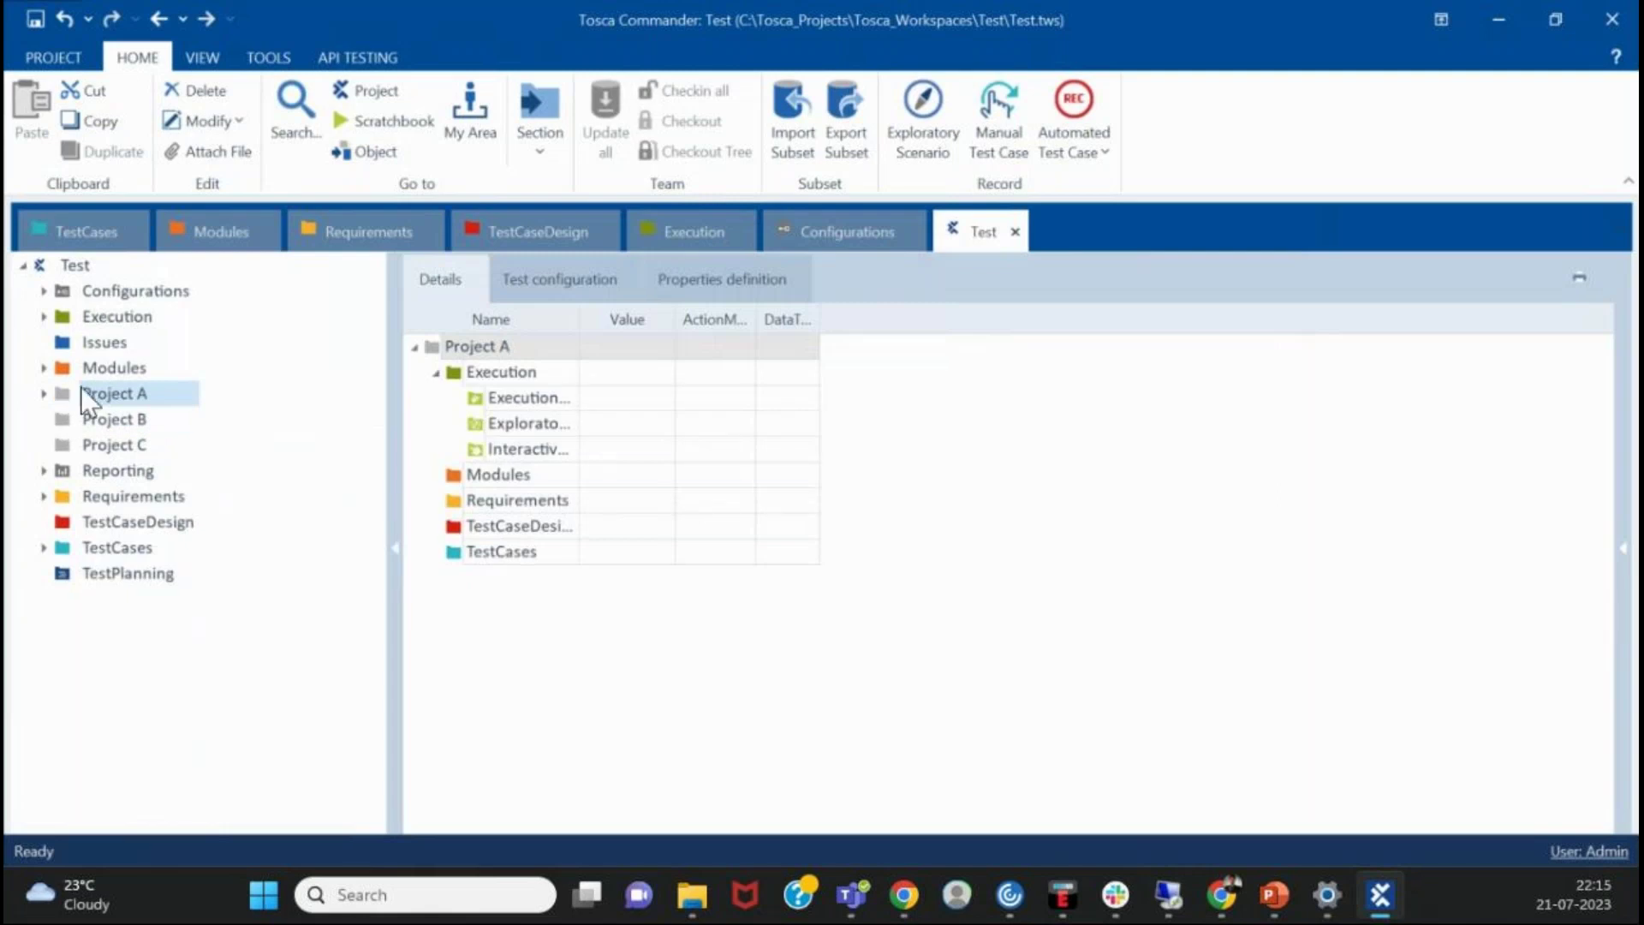
right_click(82, 387)
left_click(70, 392)
left_click(44, 393)
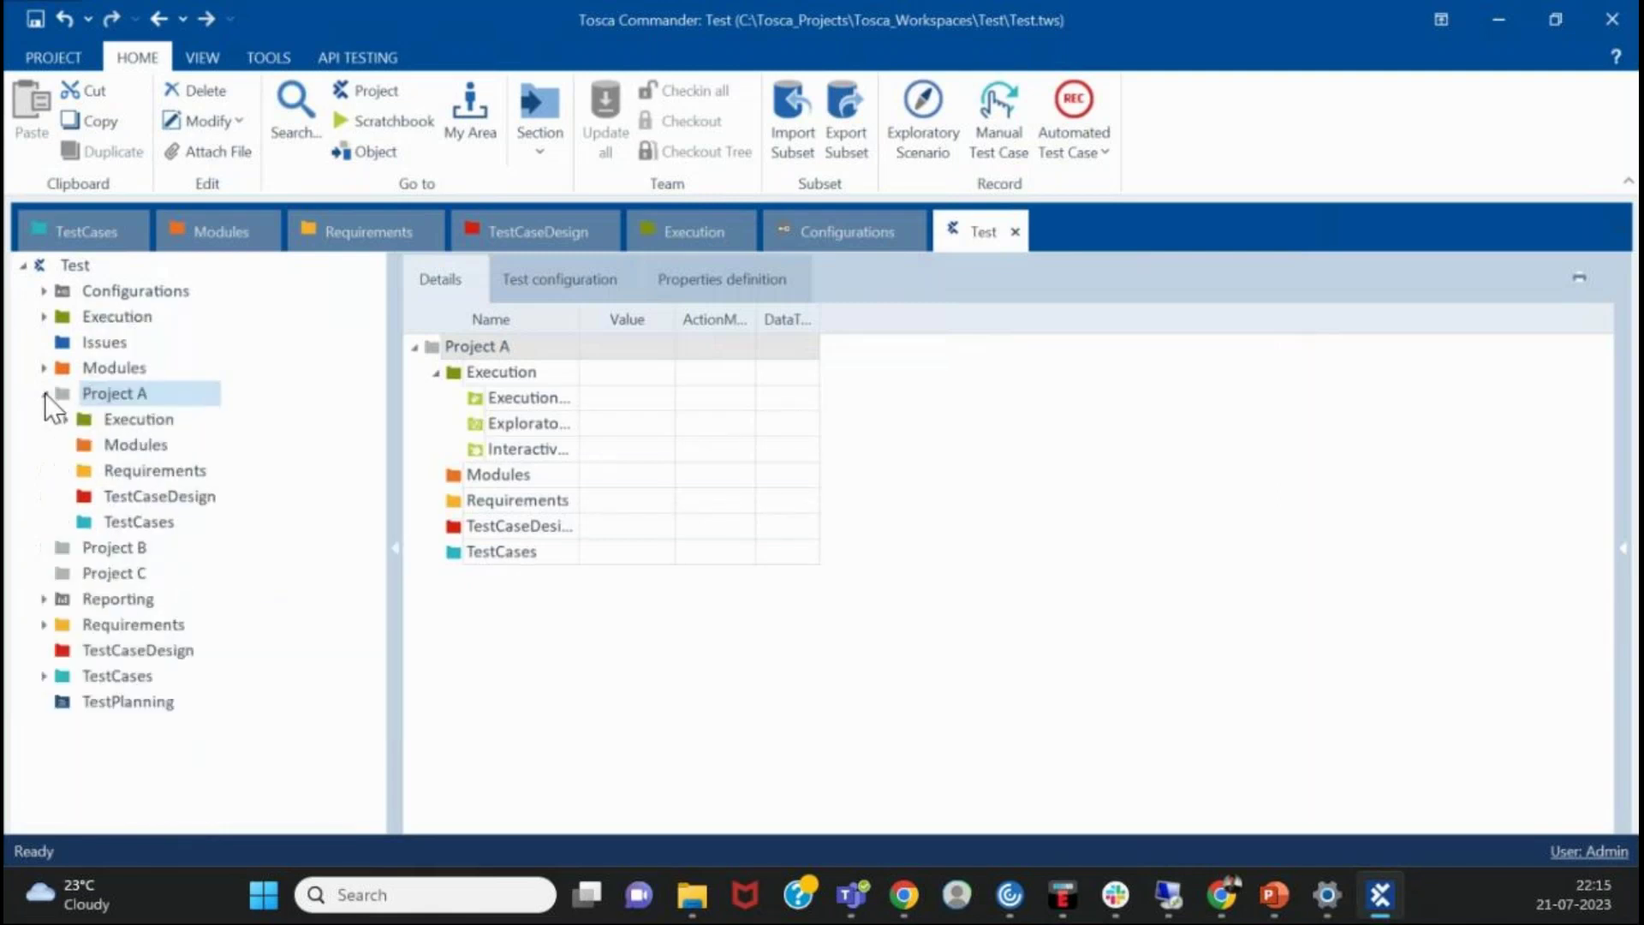
left_click(120, 444)
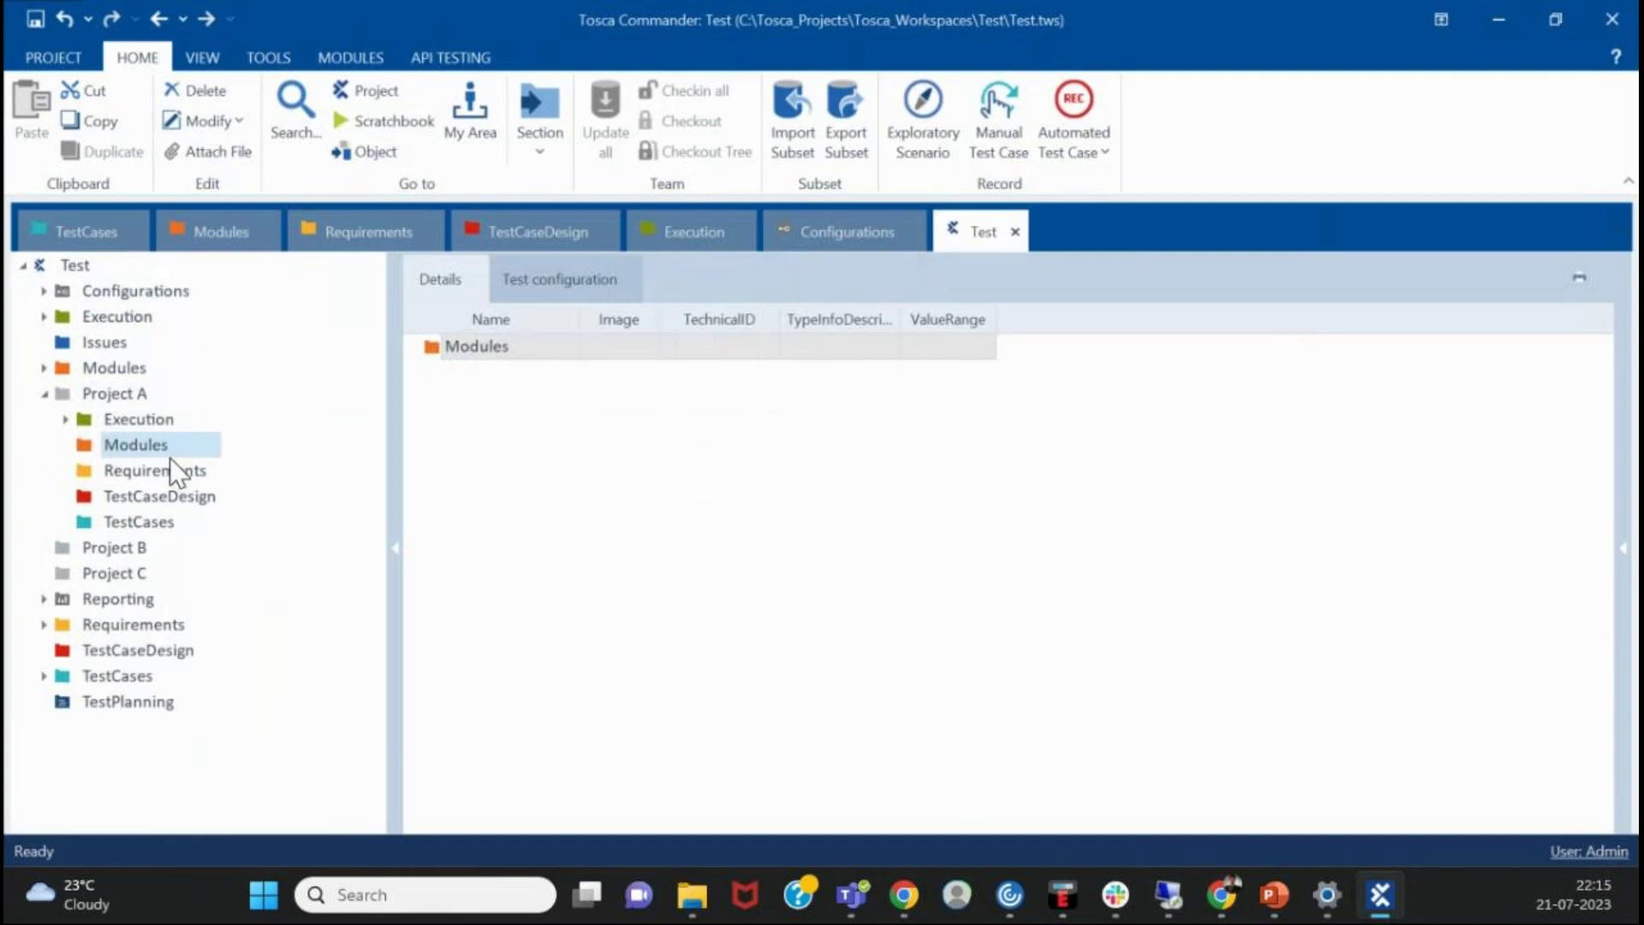
left_click(129, 396)
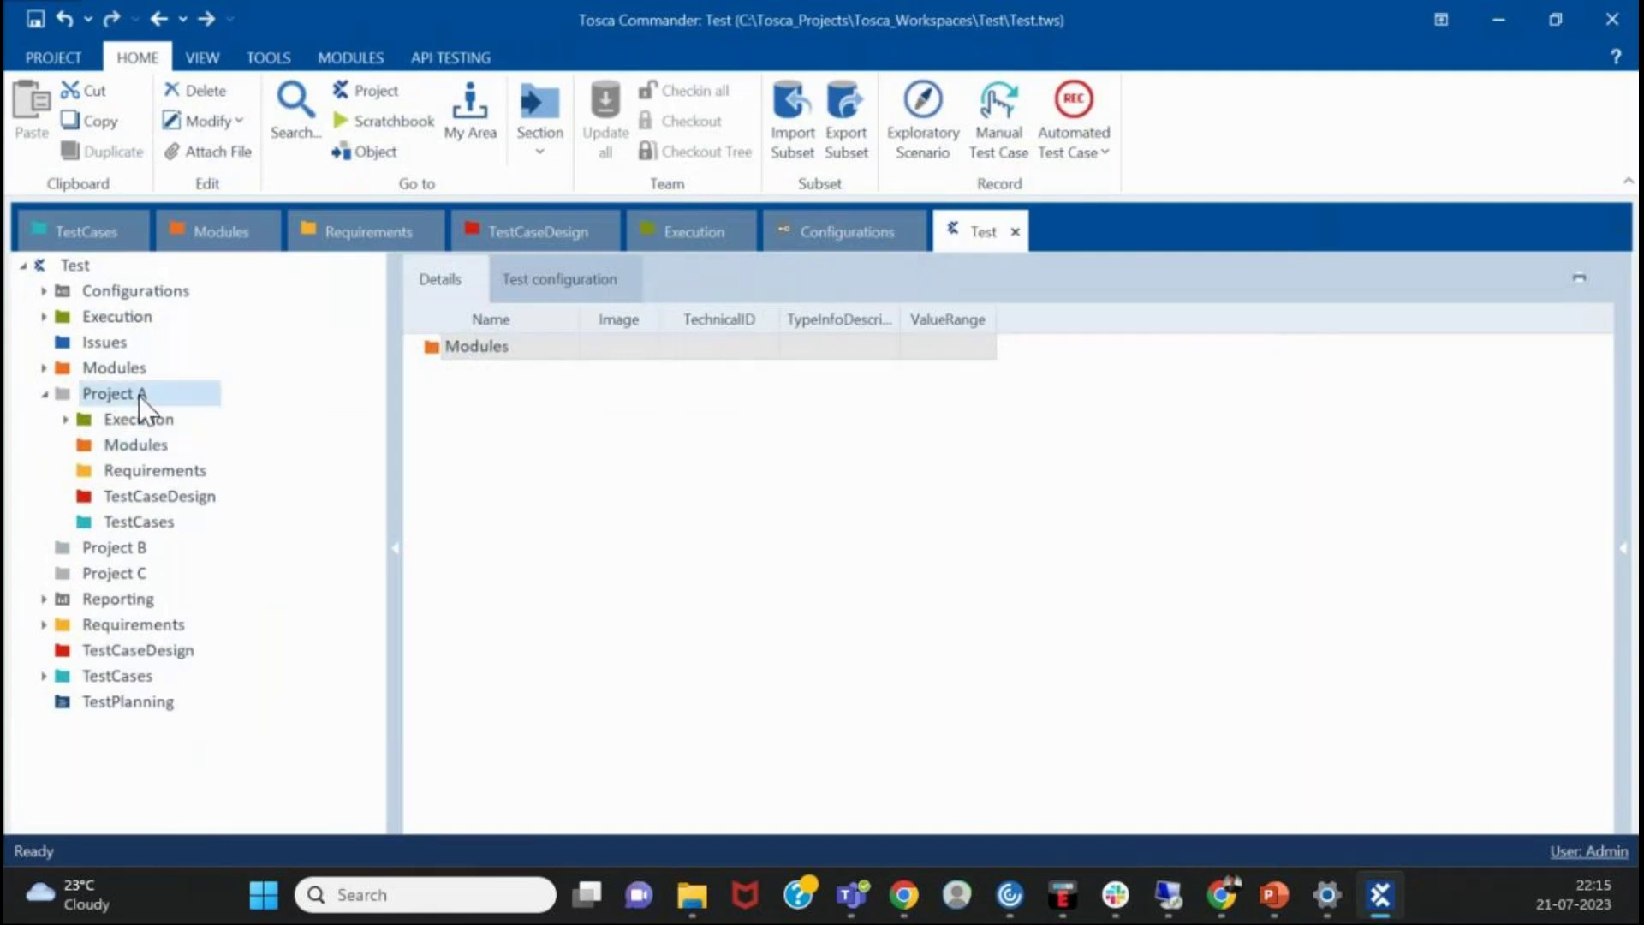
- Import the Tosca Guided Tour Subset.tsu file into Project A with the Tosca Subset filter
left_click(806, 133)
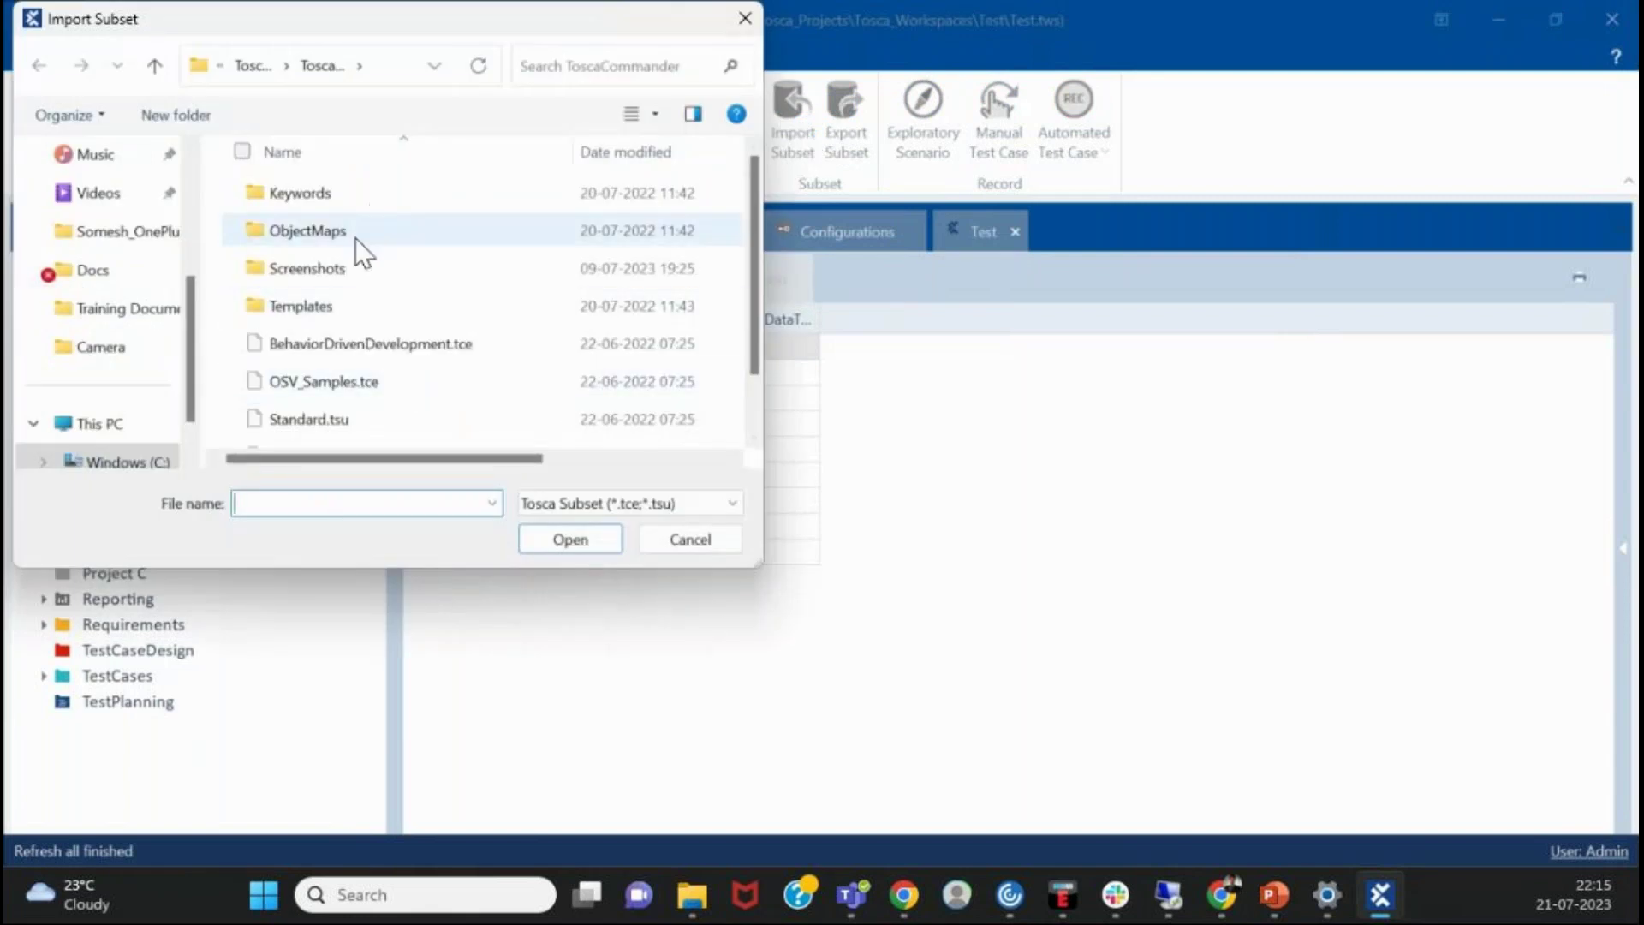
scroll(360, 257, "down", 1)
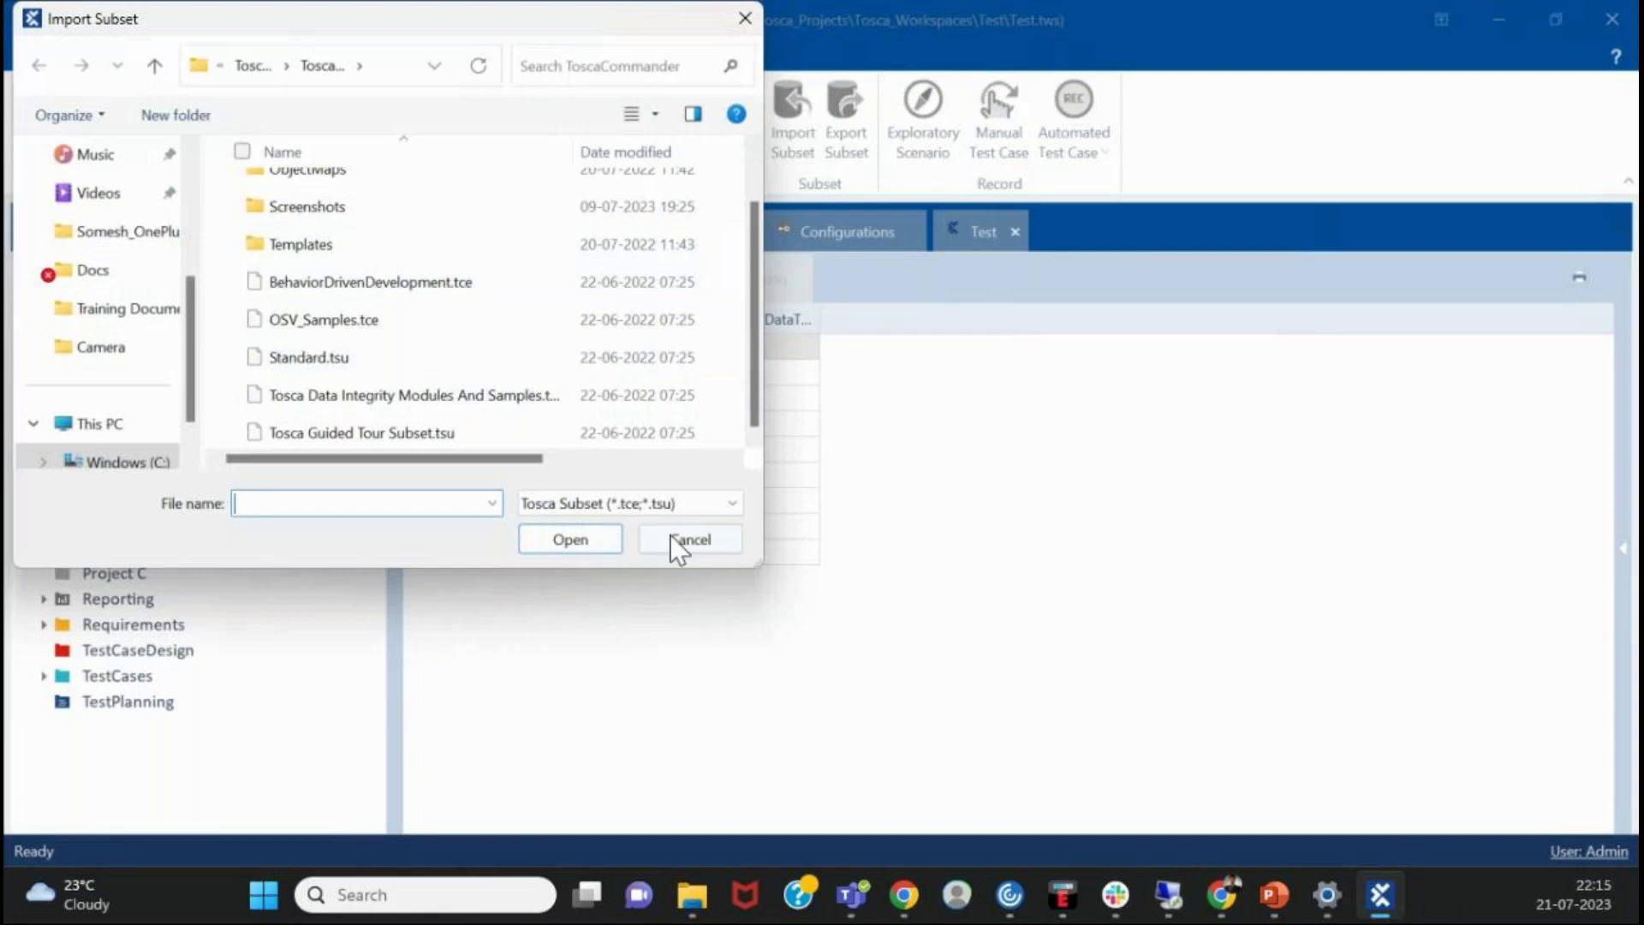
left_click(711, 503)
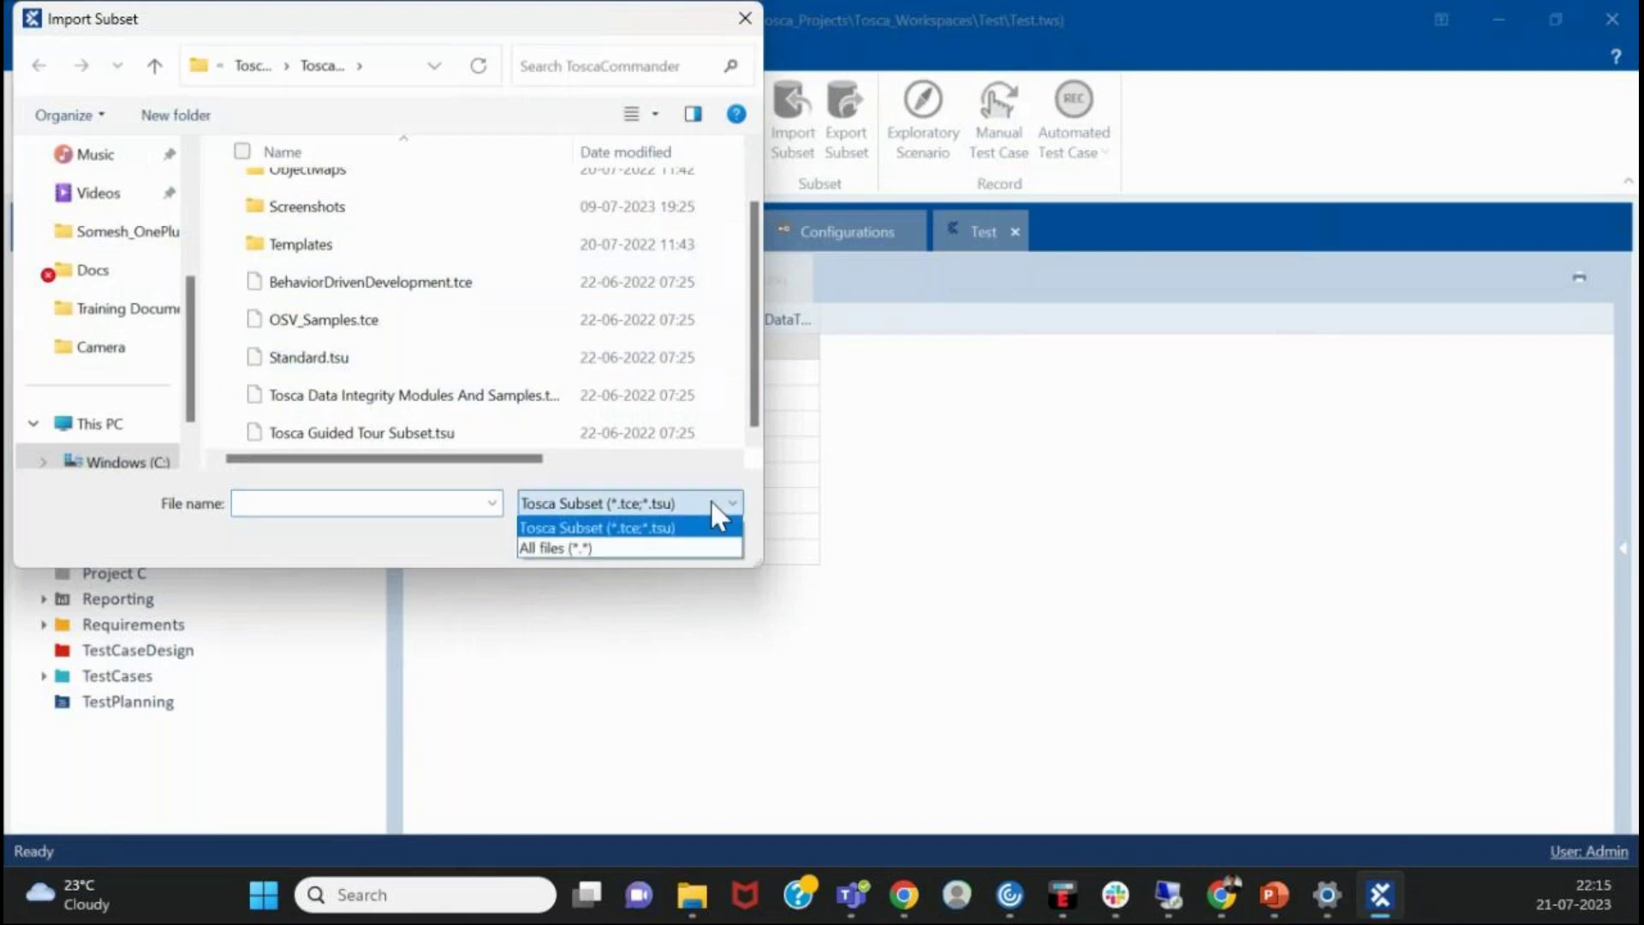
left_click(642, 535)
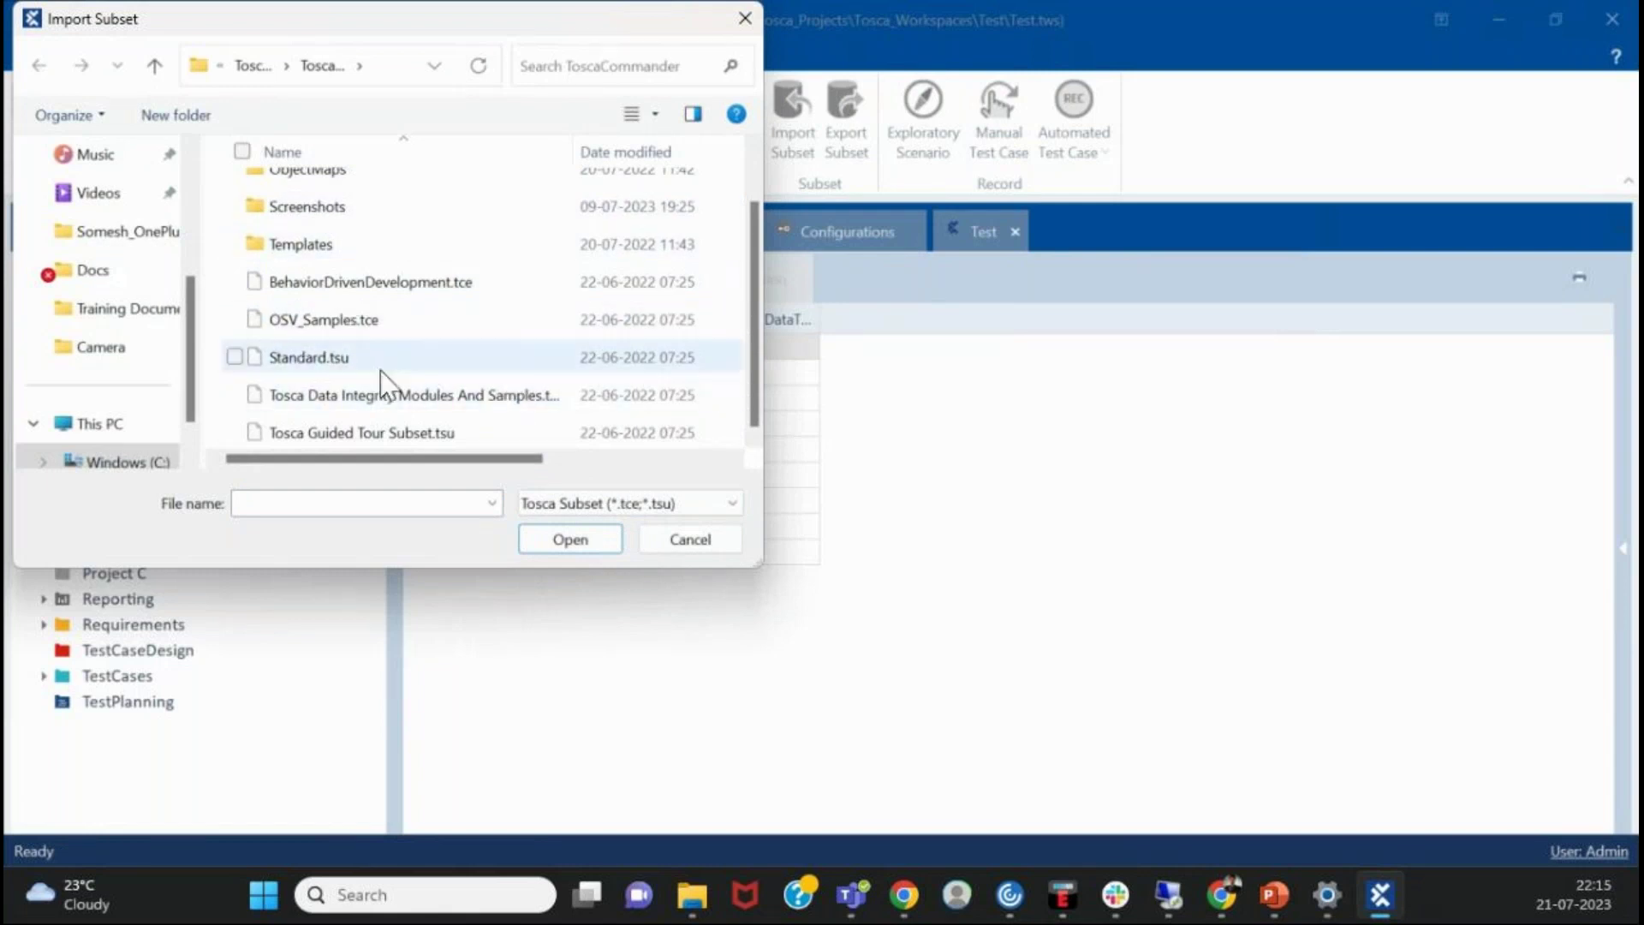
left_click(446, 428)
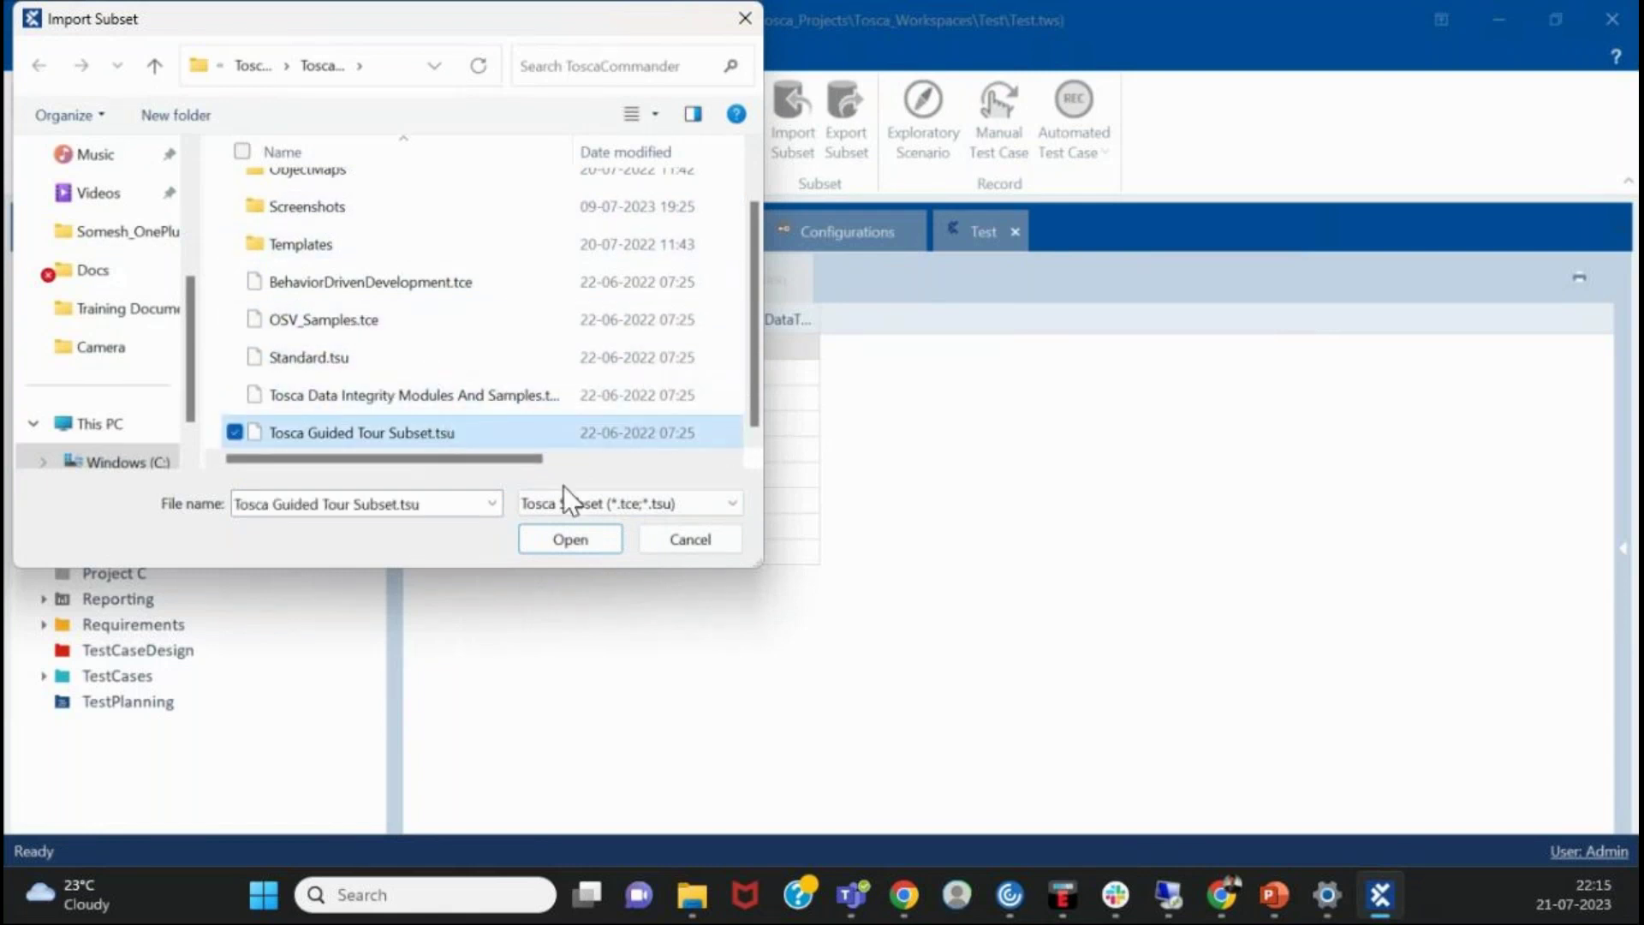
left_click(549, 549)
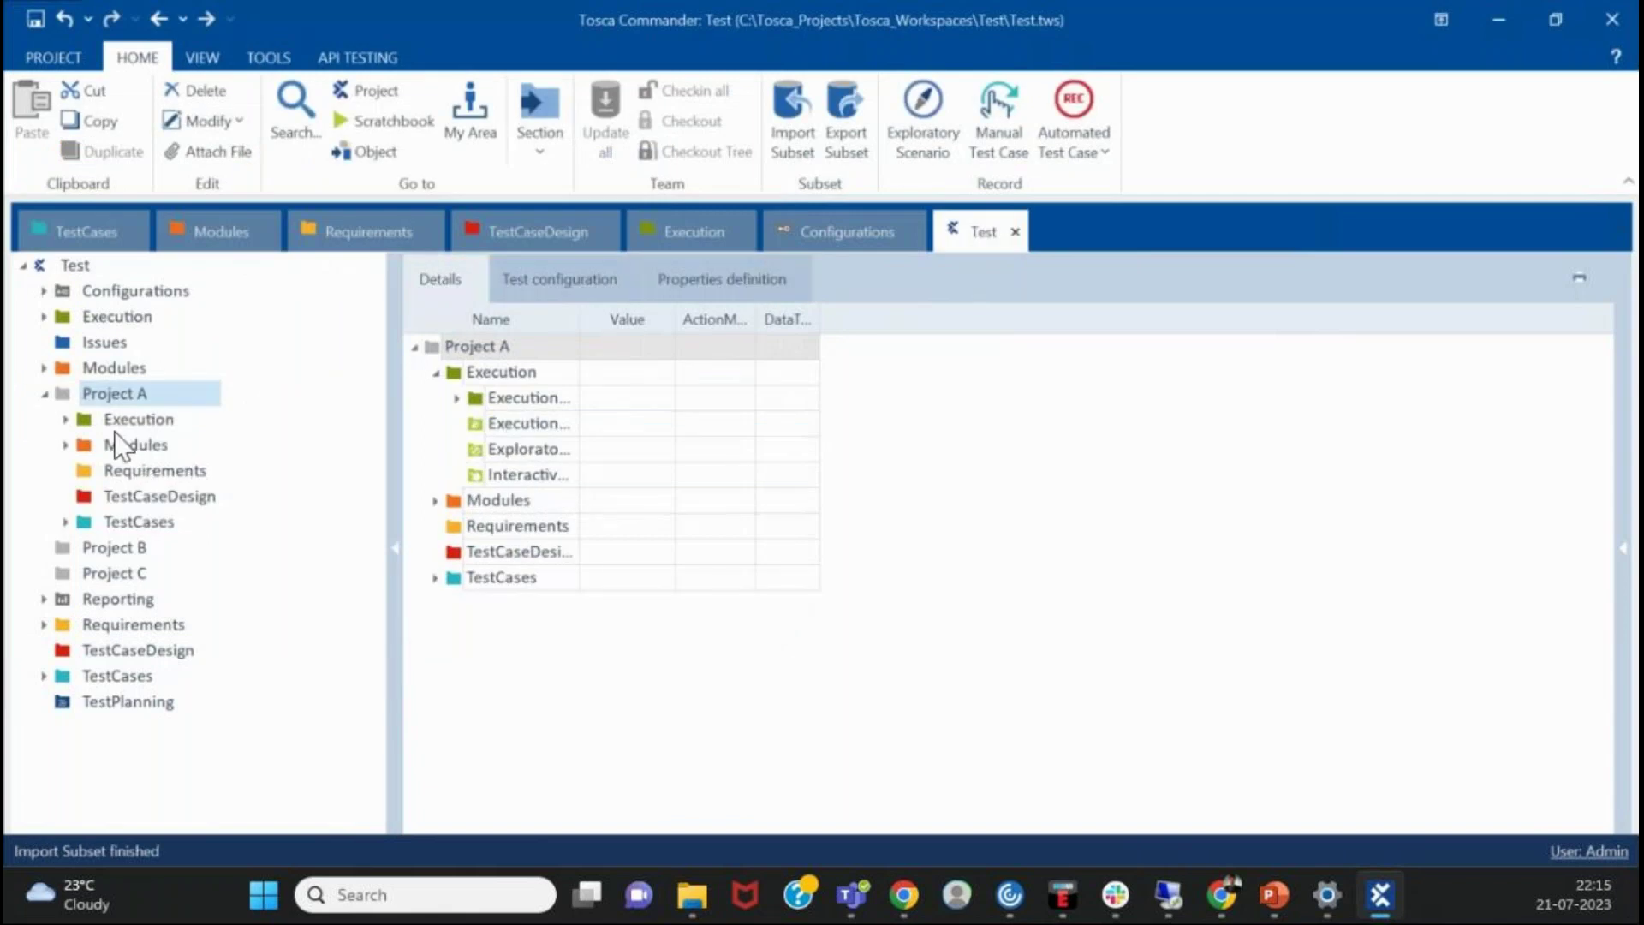
- Expand Modules_import230721_2215 and TestCases_import230721_2215 to find the Tosca Guided Tour entries
left_click(65, 445)
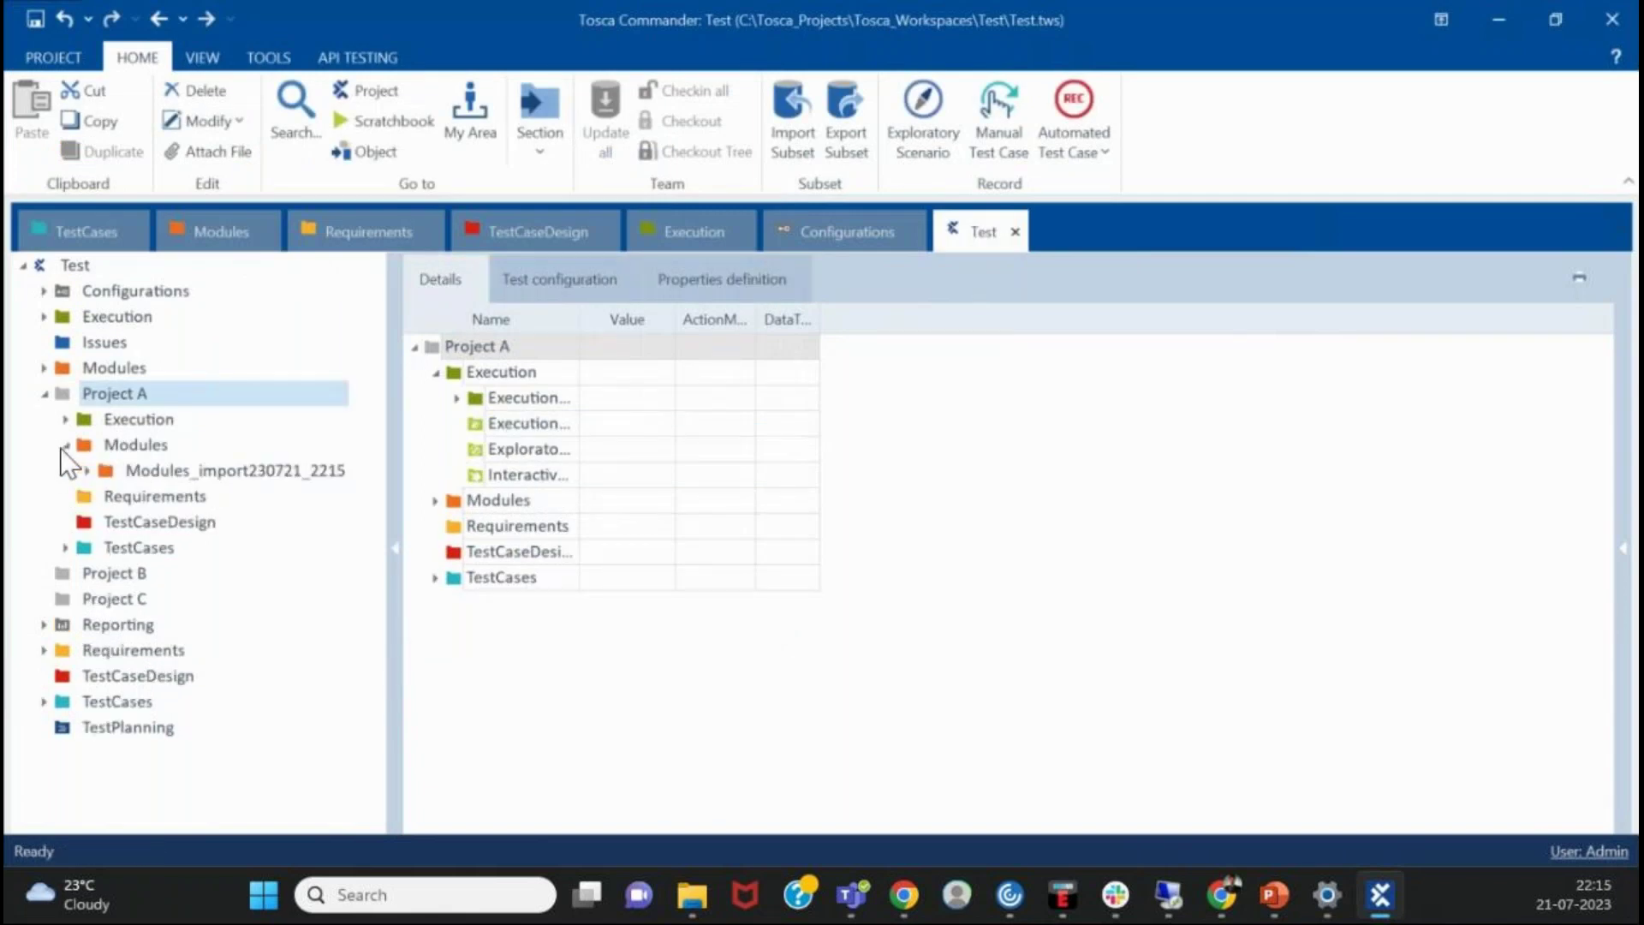
left_click(86, 470)
left_click(86, 470)
left_click(65, 548)
left_click(87, 573)
left_click(87, 573)
- Inspect Execution_import230721_2215, collapse Project A's folders, then select Project B
left_click(65, 419)
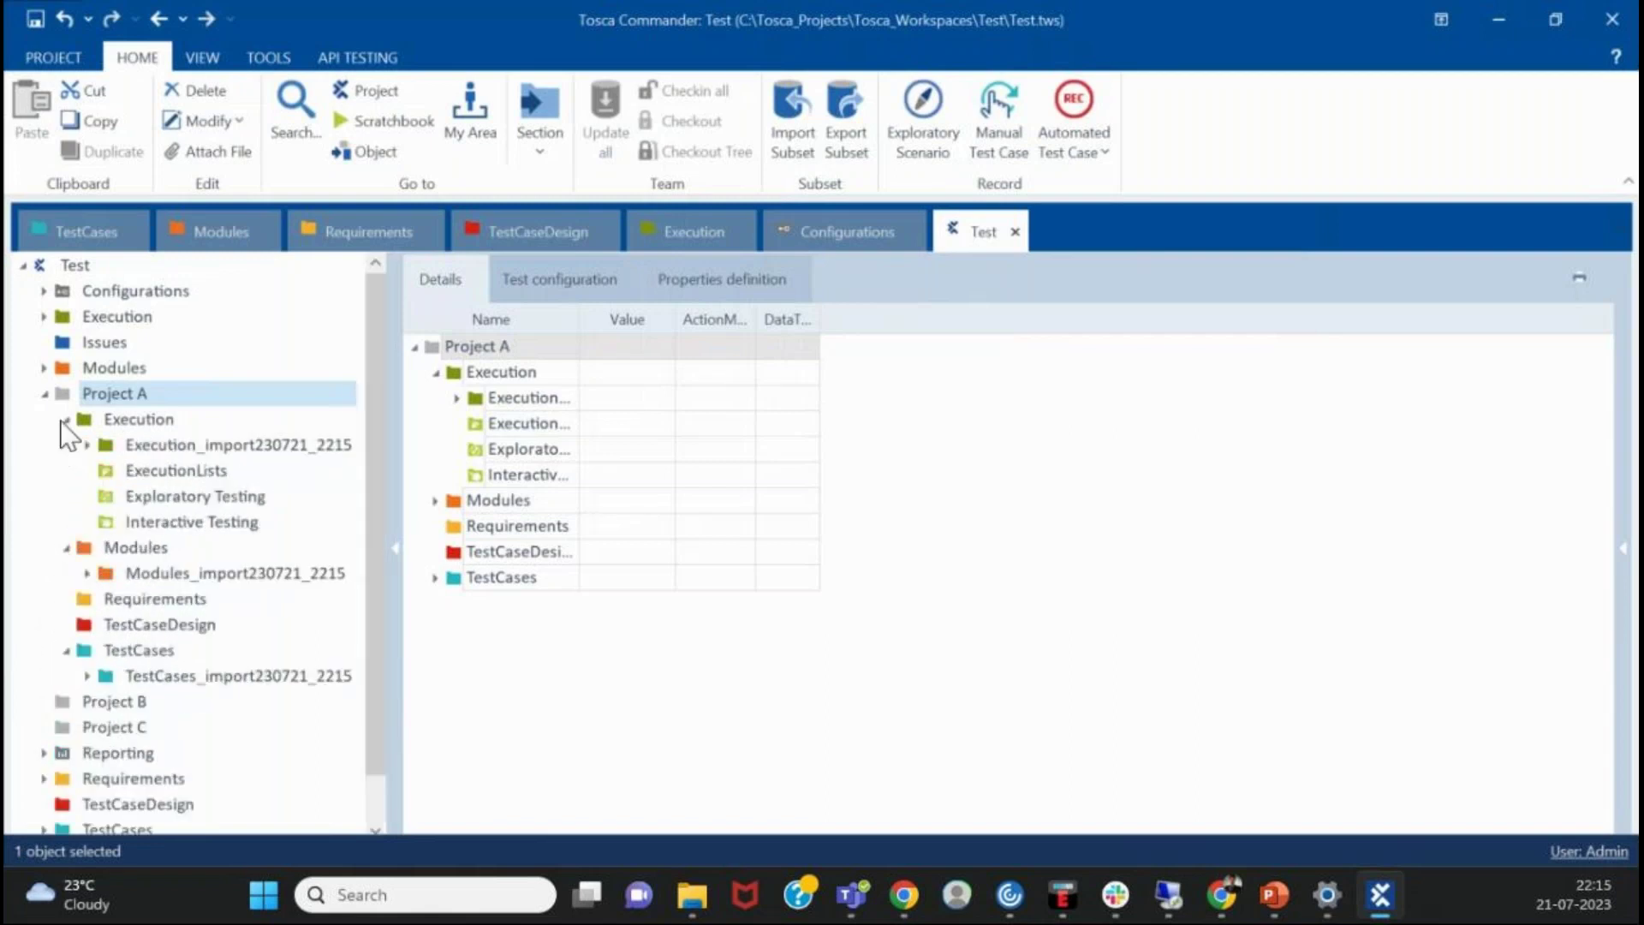
left_click(154, 452)
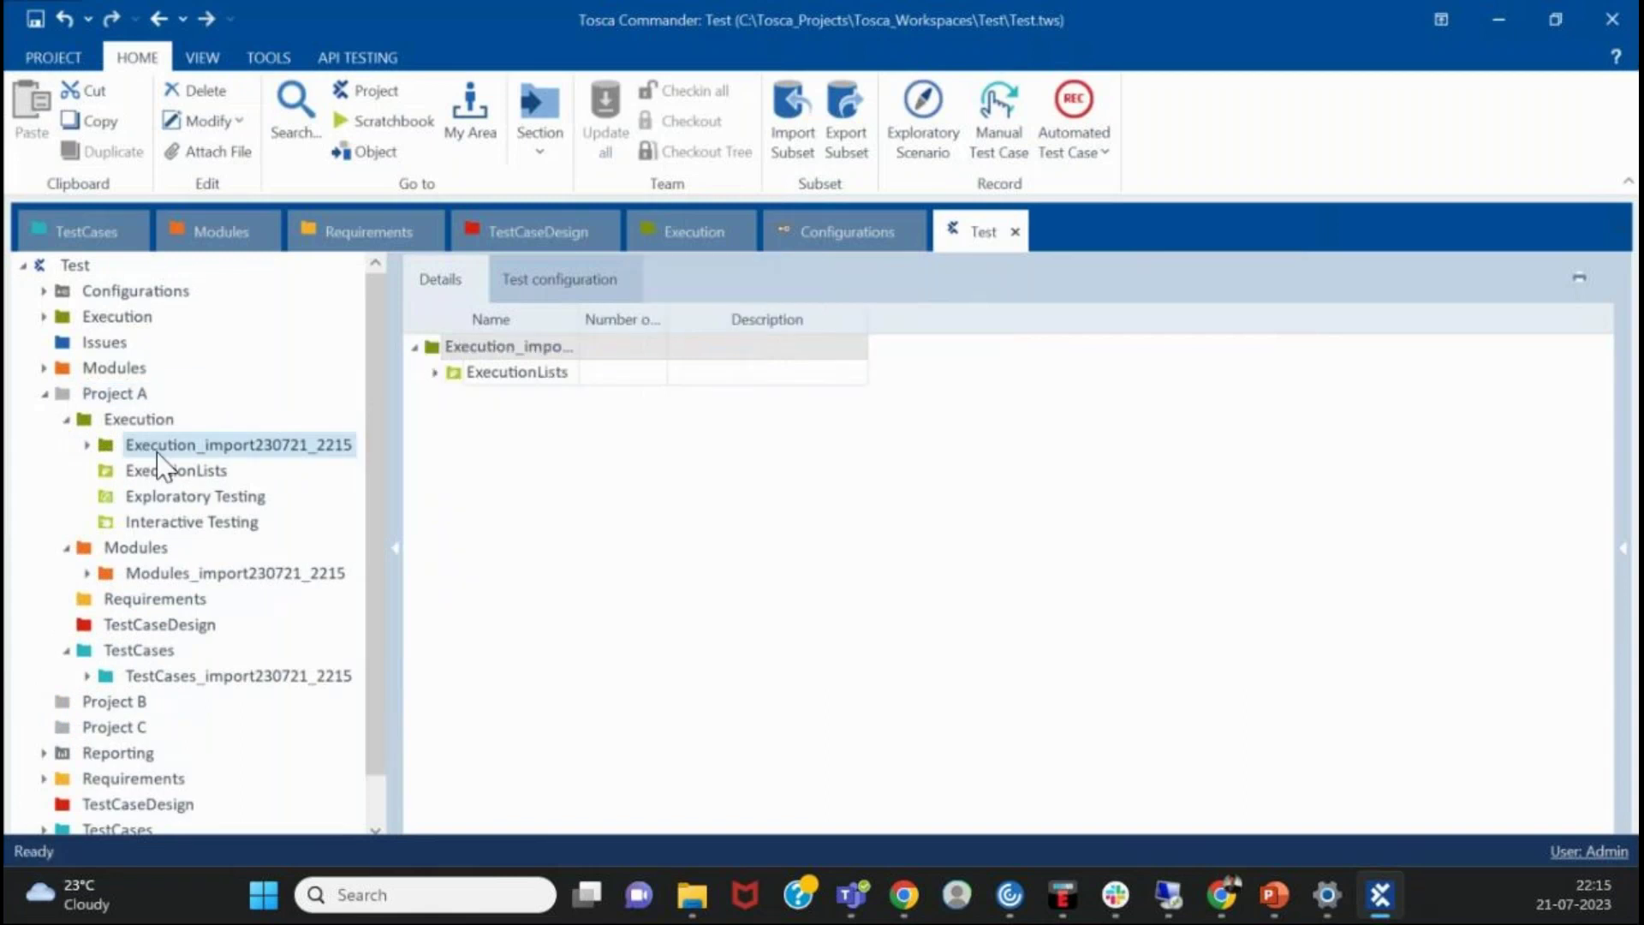
left_click(84, 422)
left_click(65, 419)
left_click(66, 444)
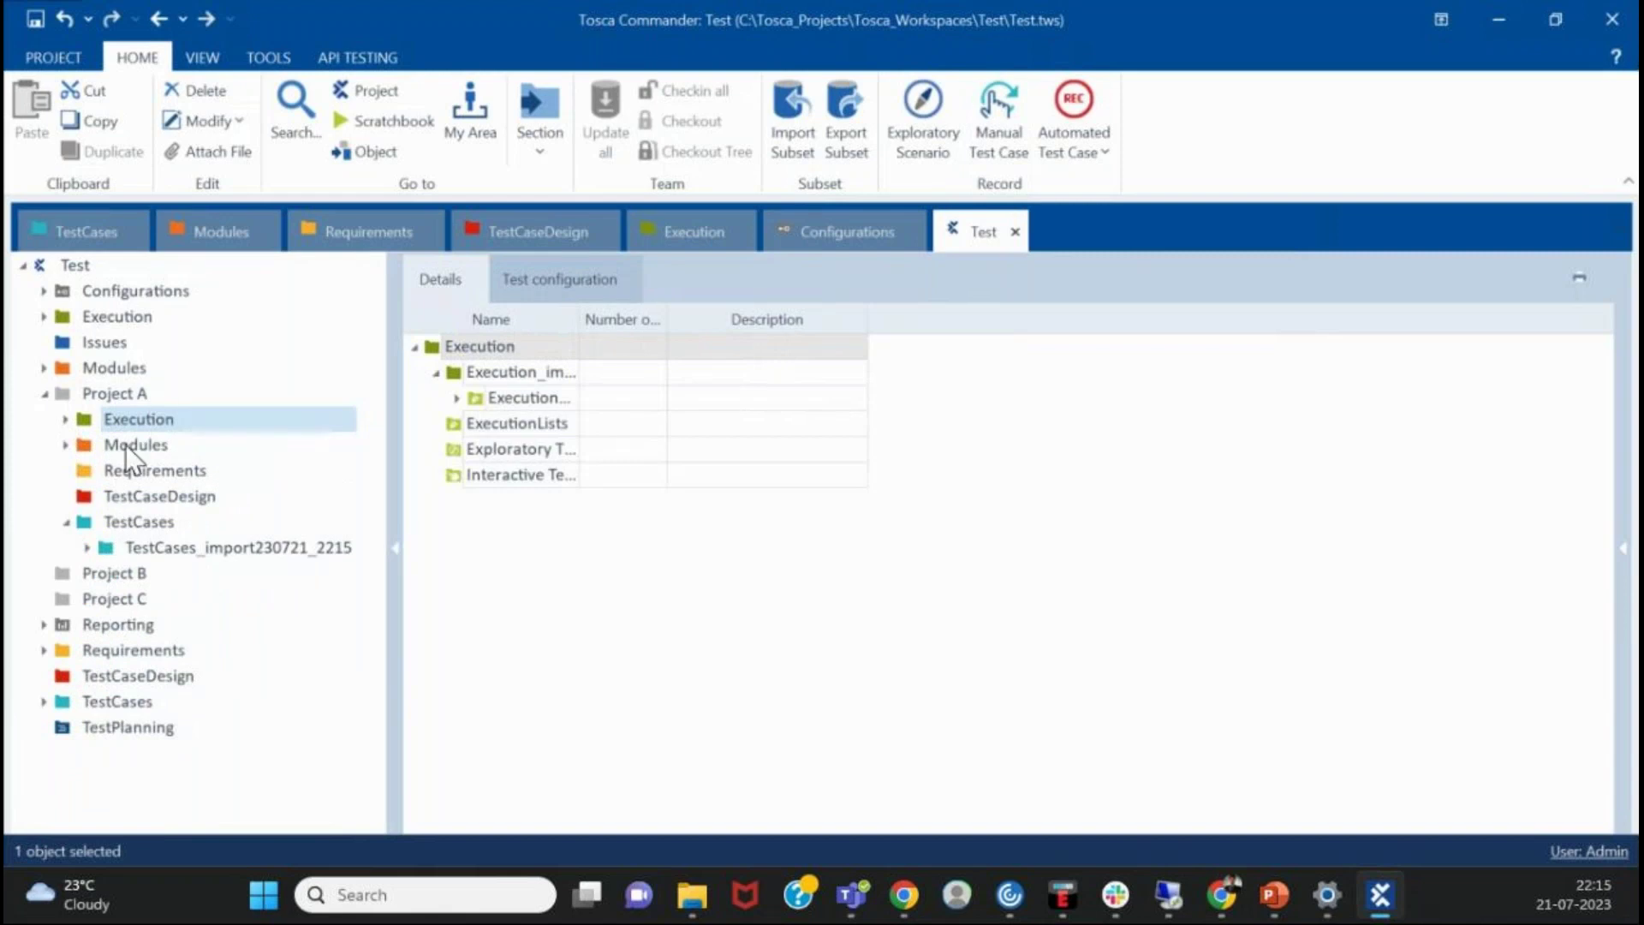
left_click(94, 392)
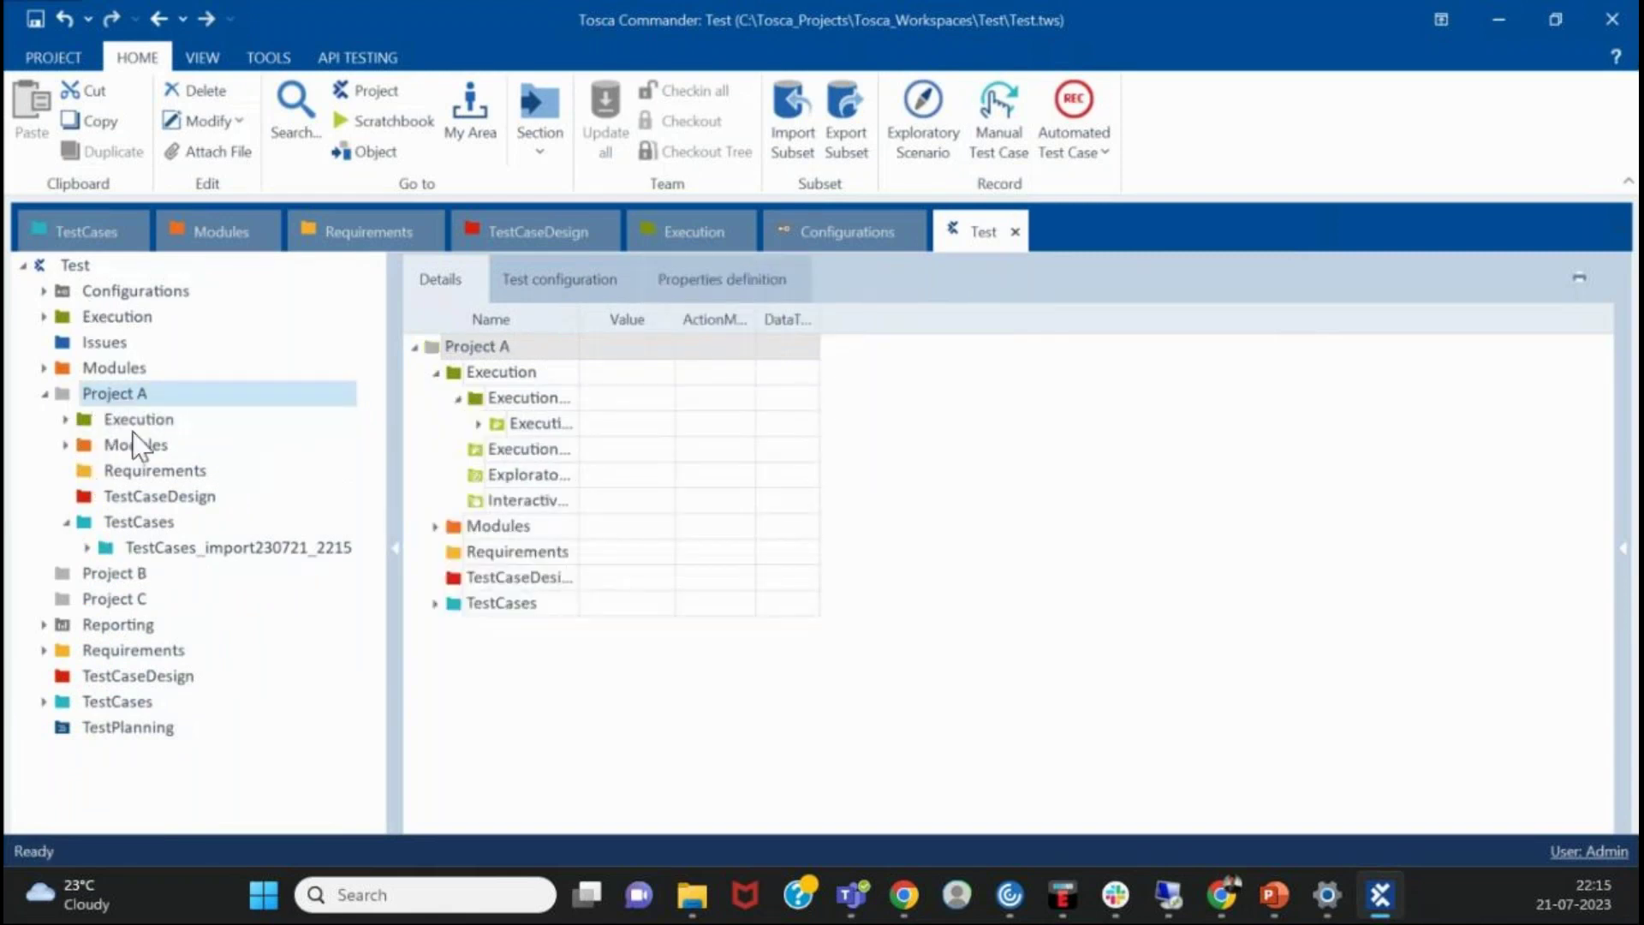
left_click(67, 442)
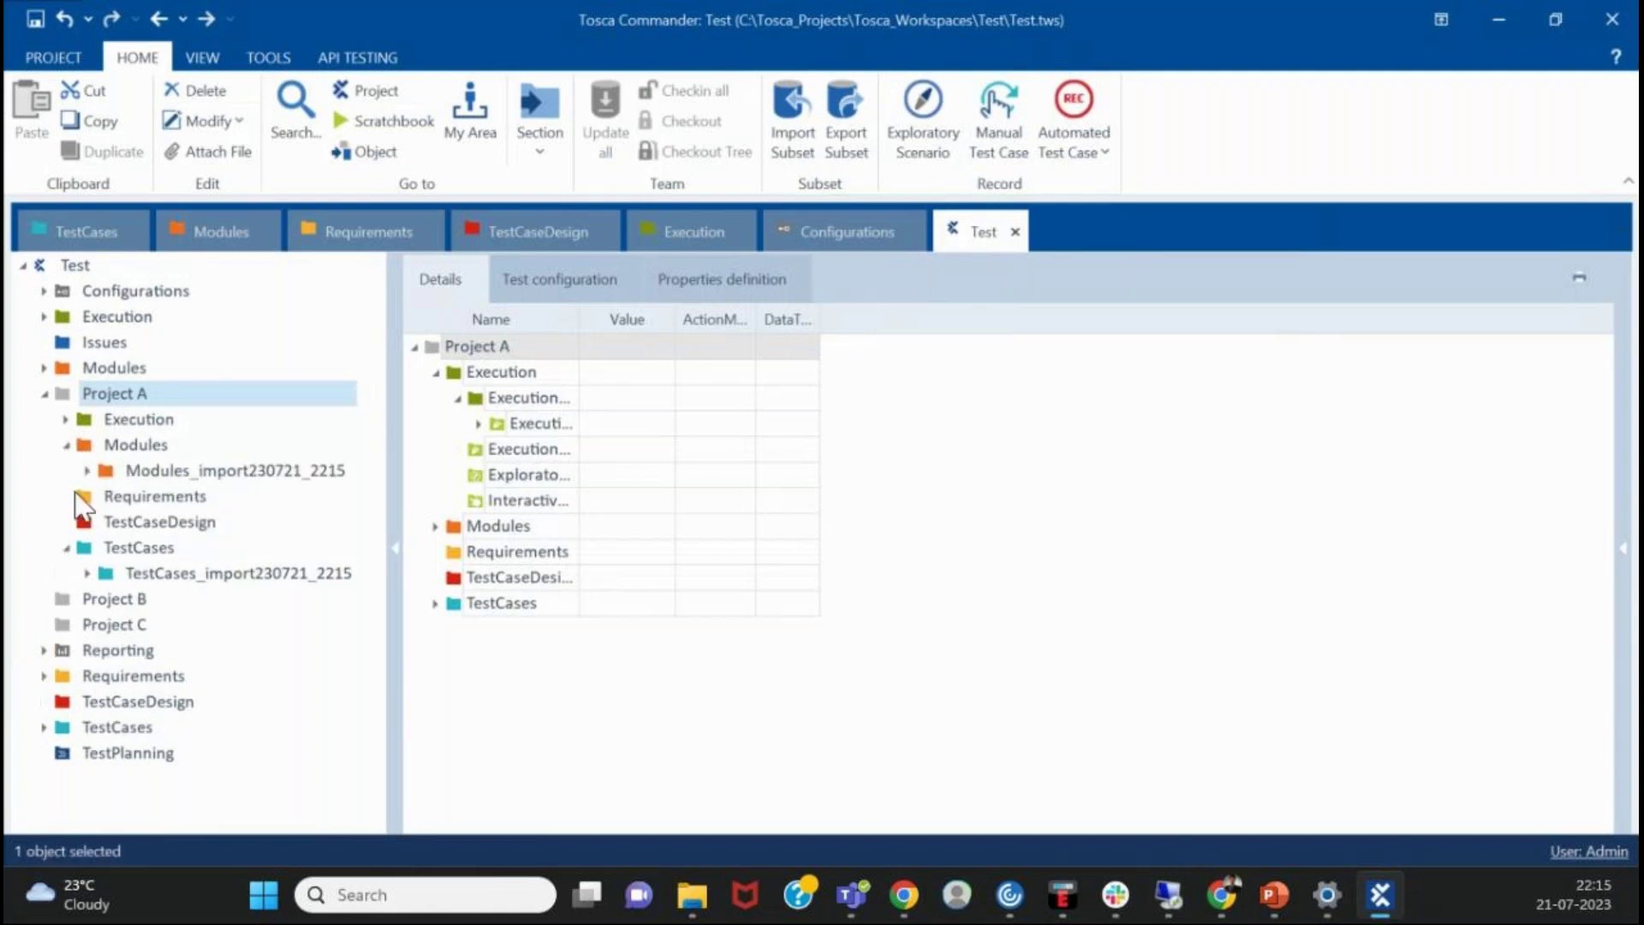
left_click(61, 591)
- Begin importing Tosca Guided Tour Subset.tsu into Project B, then cancel at the merge prompt
right_click(141, 592)
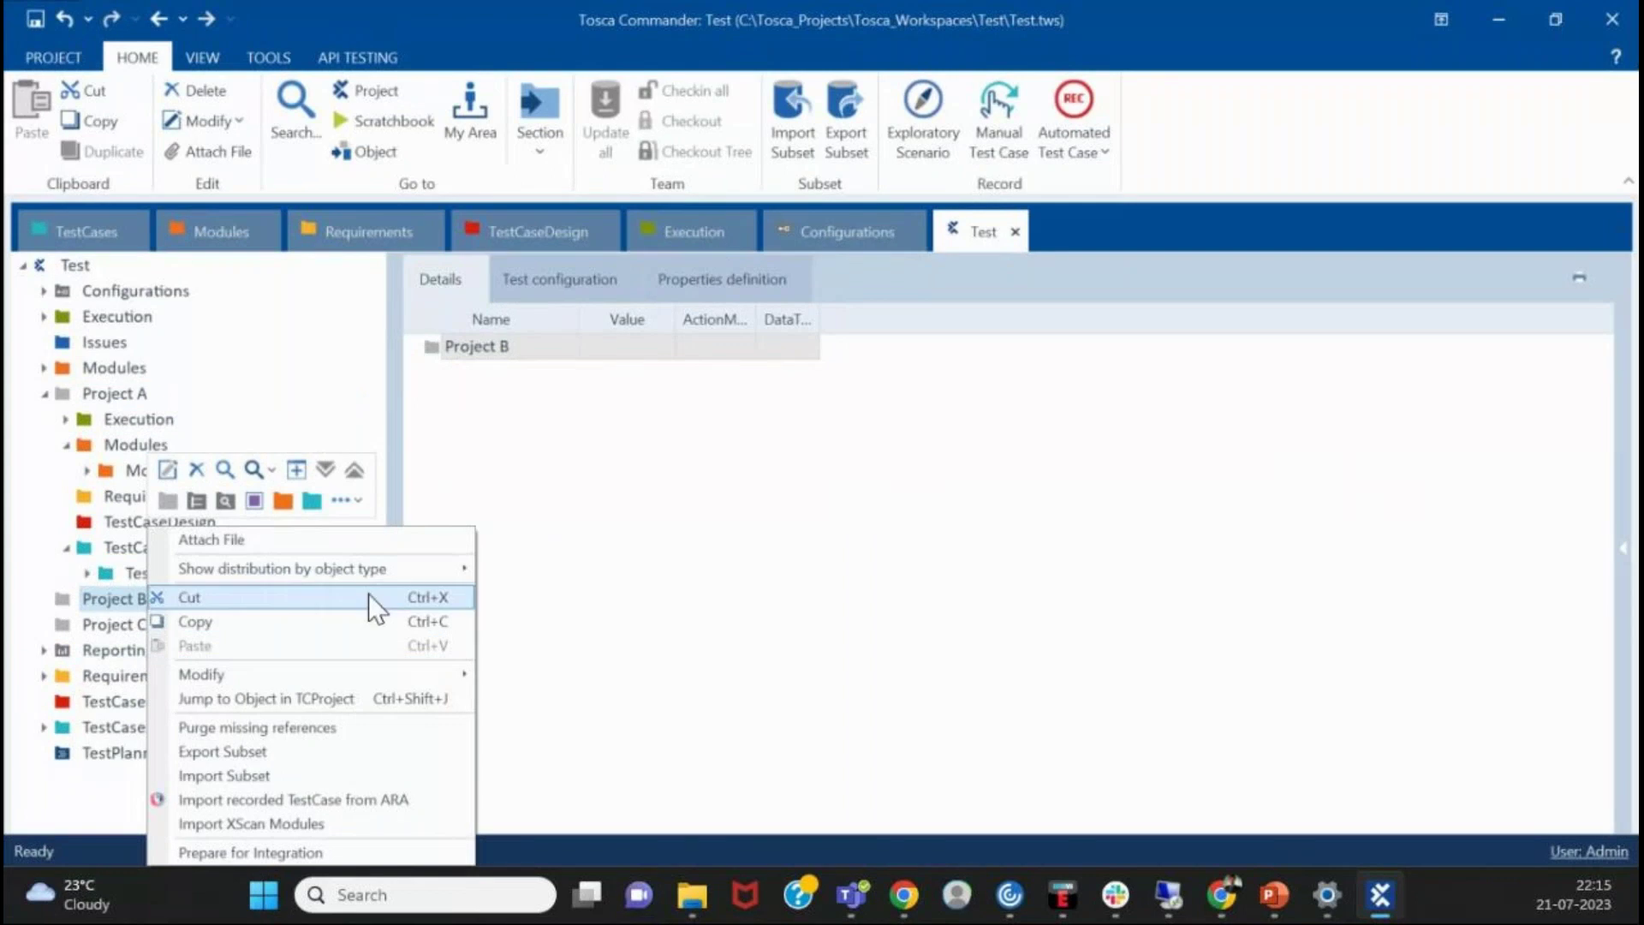
left_click(567, 656)
right_click(131, 584)
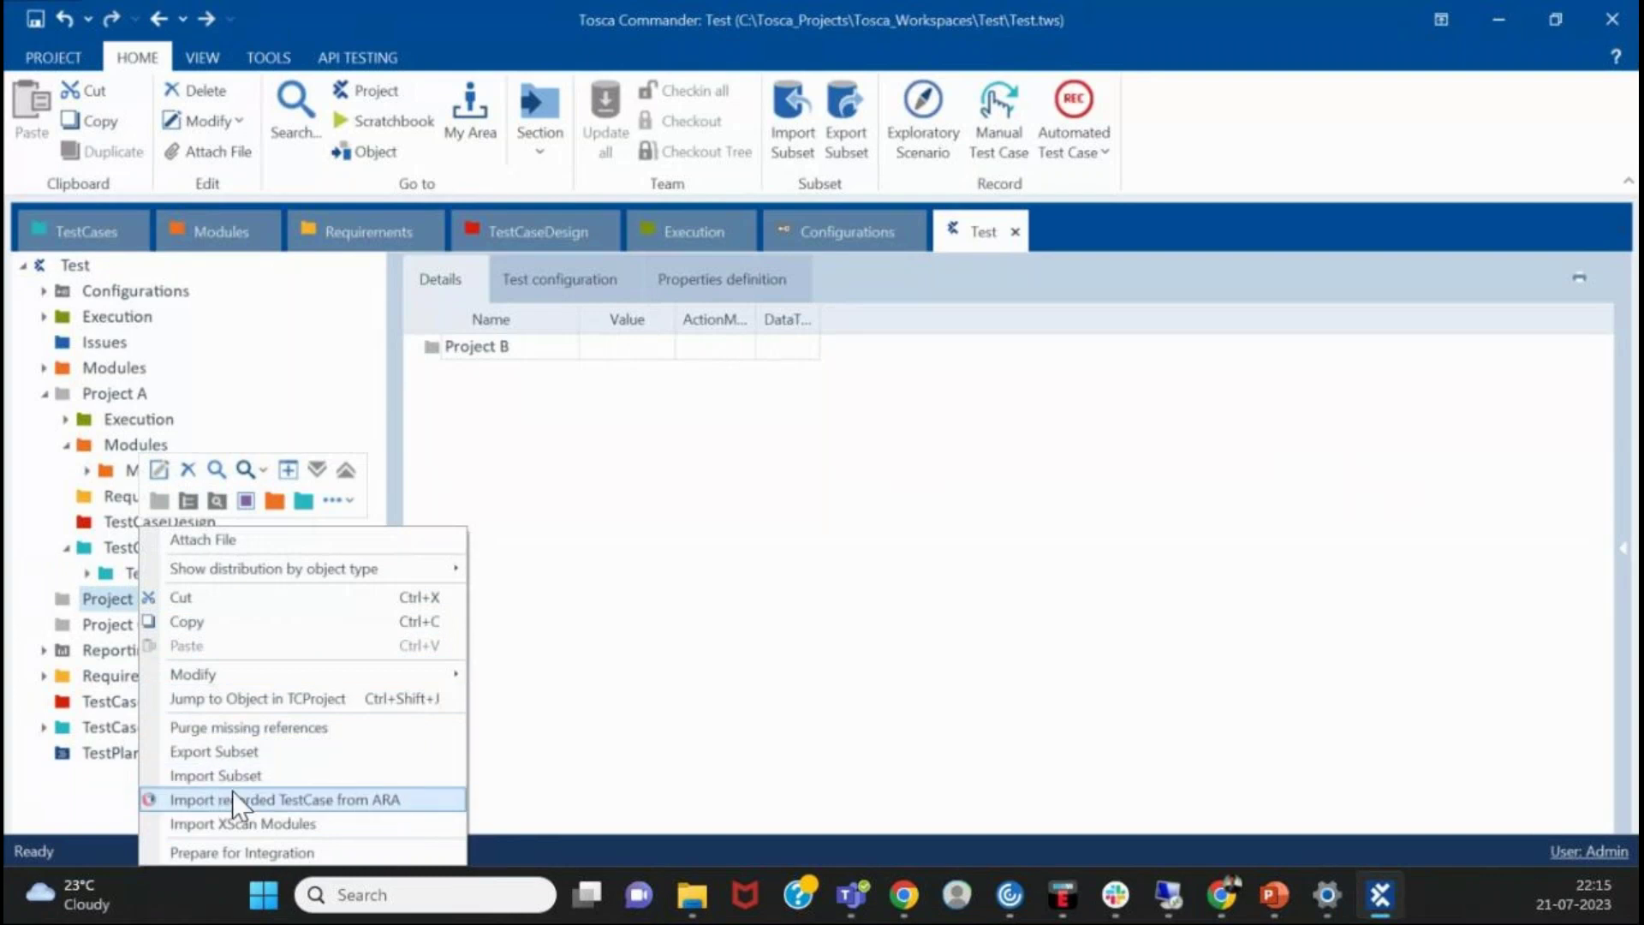
left_click(236, 769)
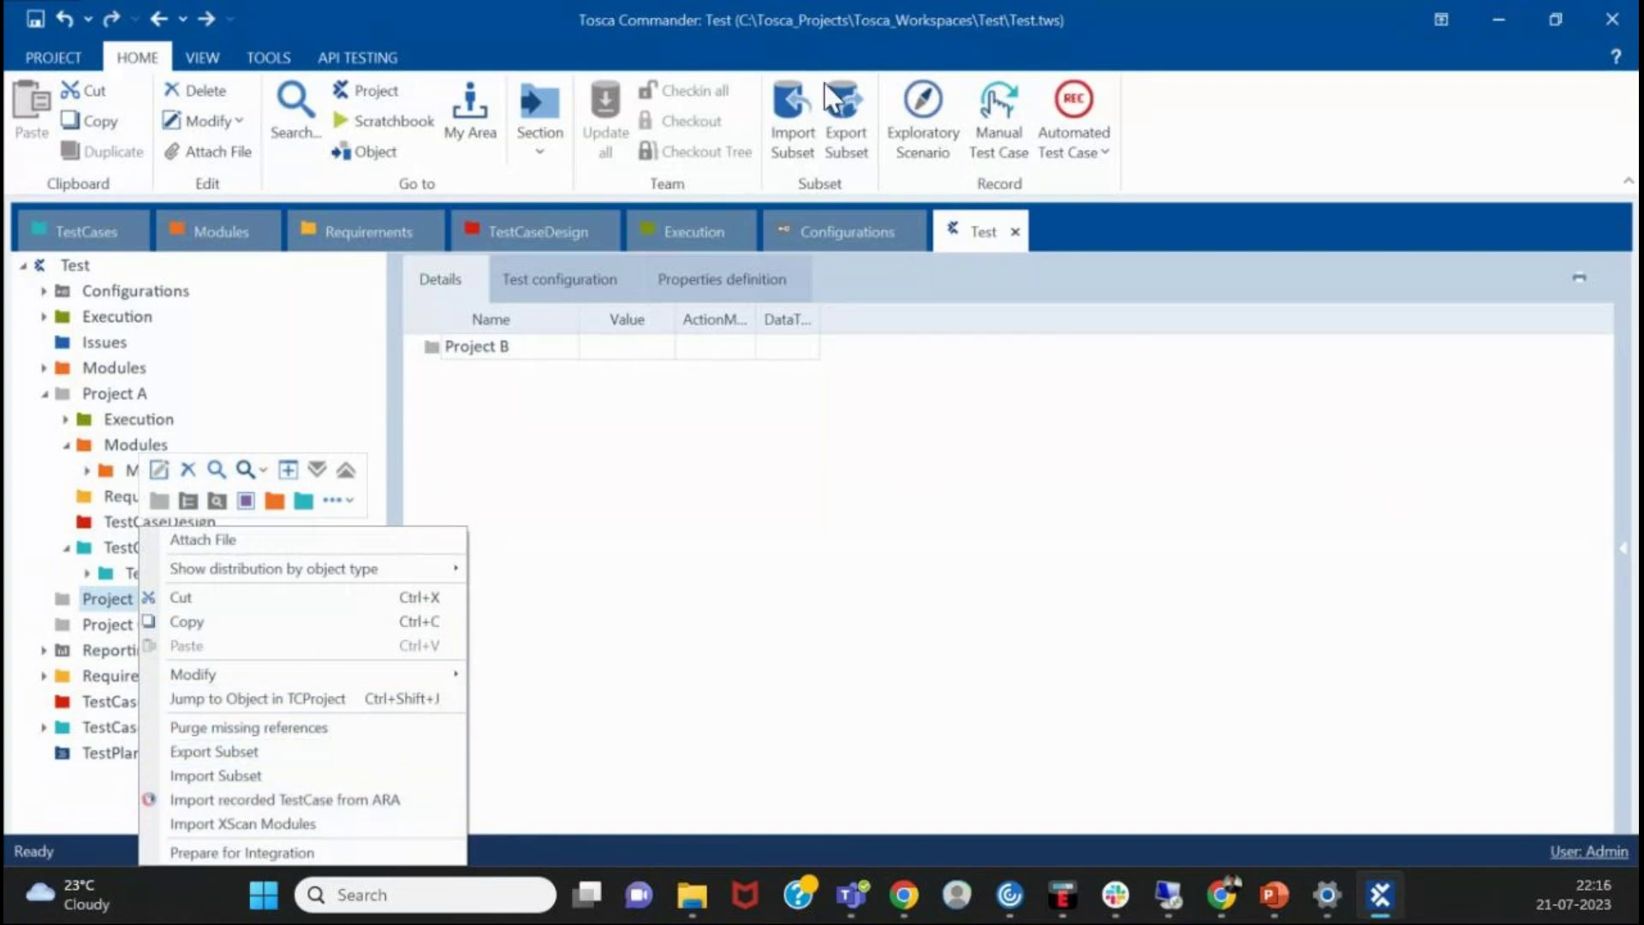
scroll(437, 355, "down", 2)
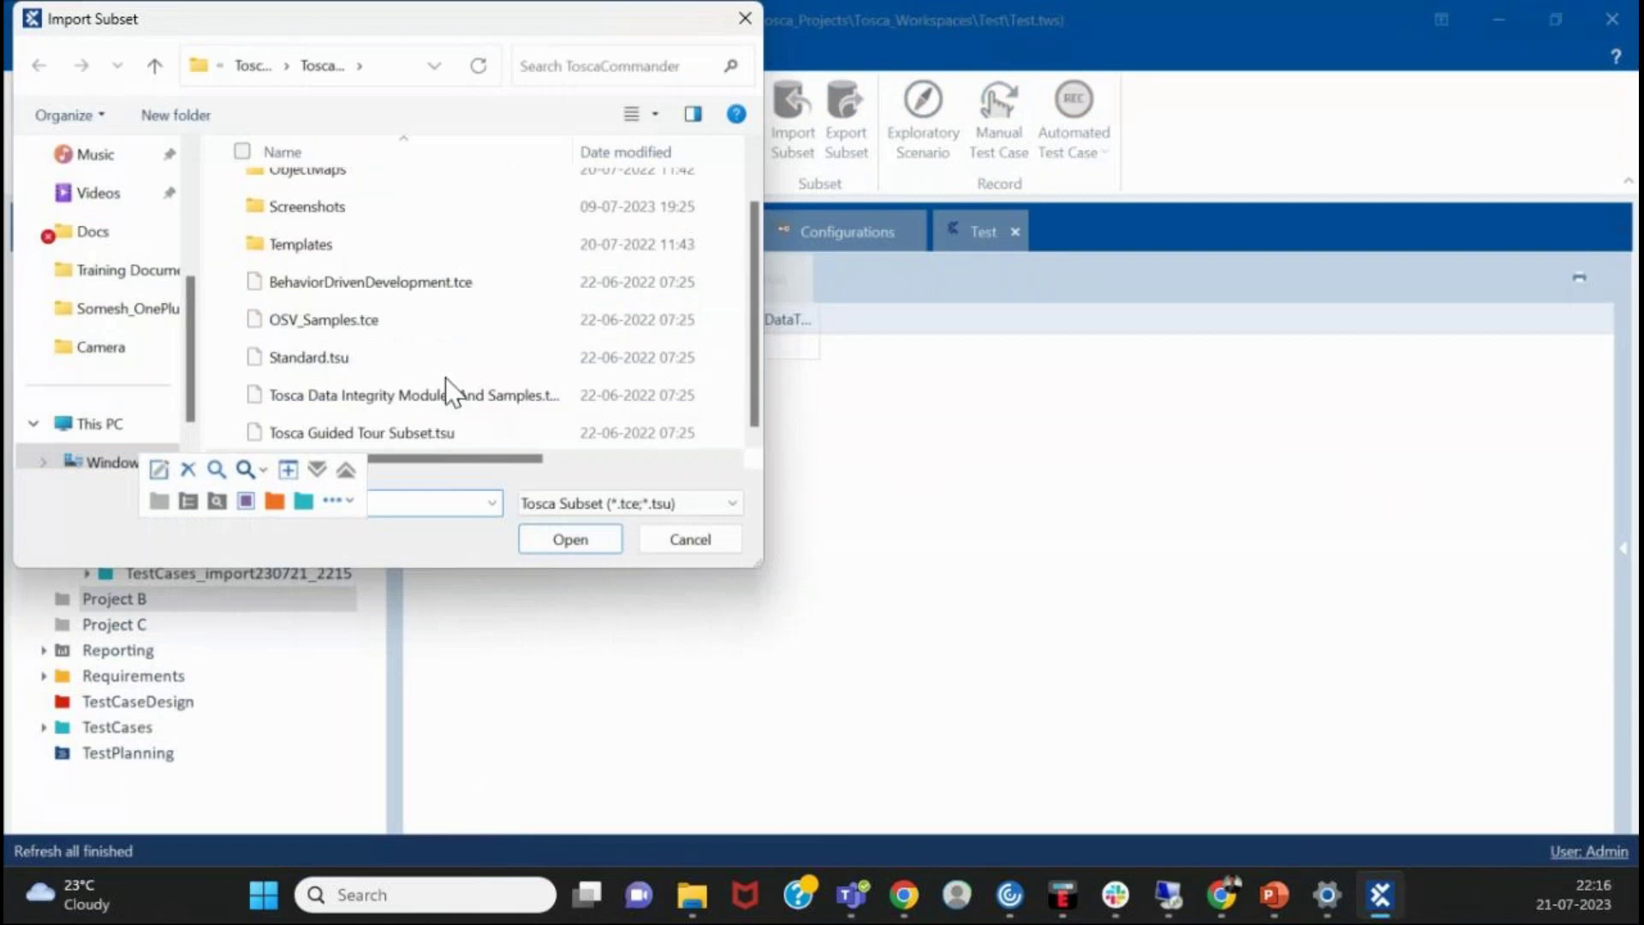
left_click(391, 433)
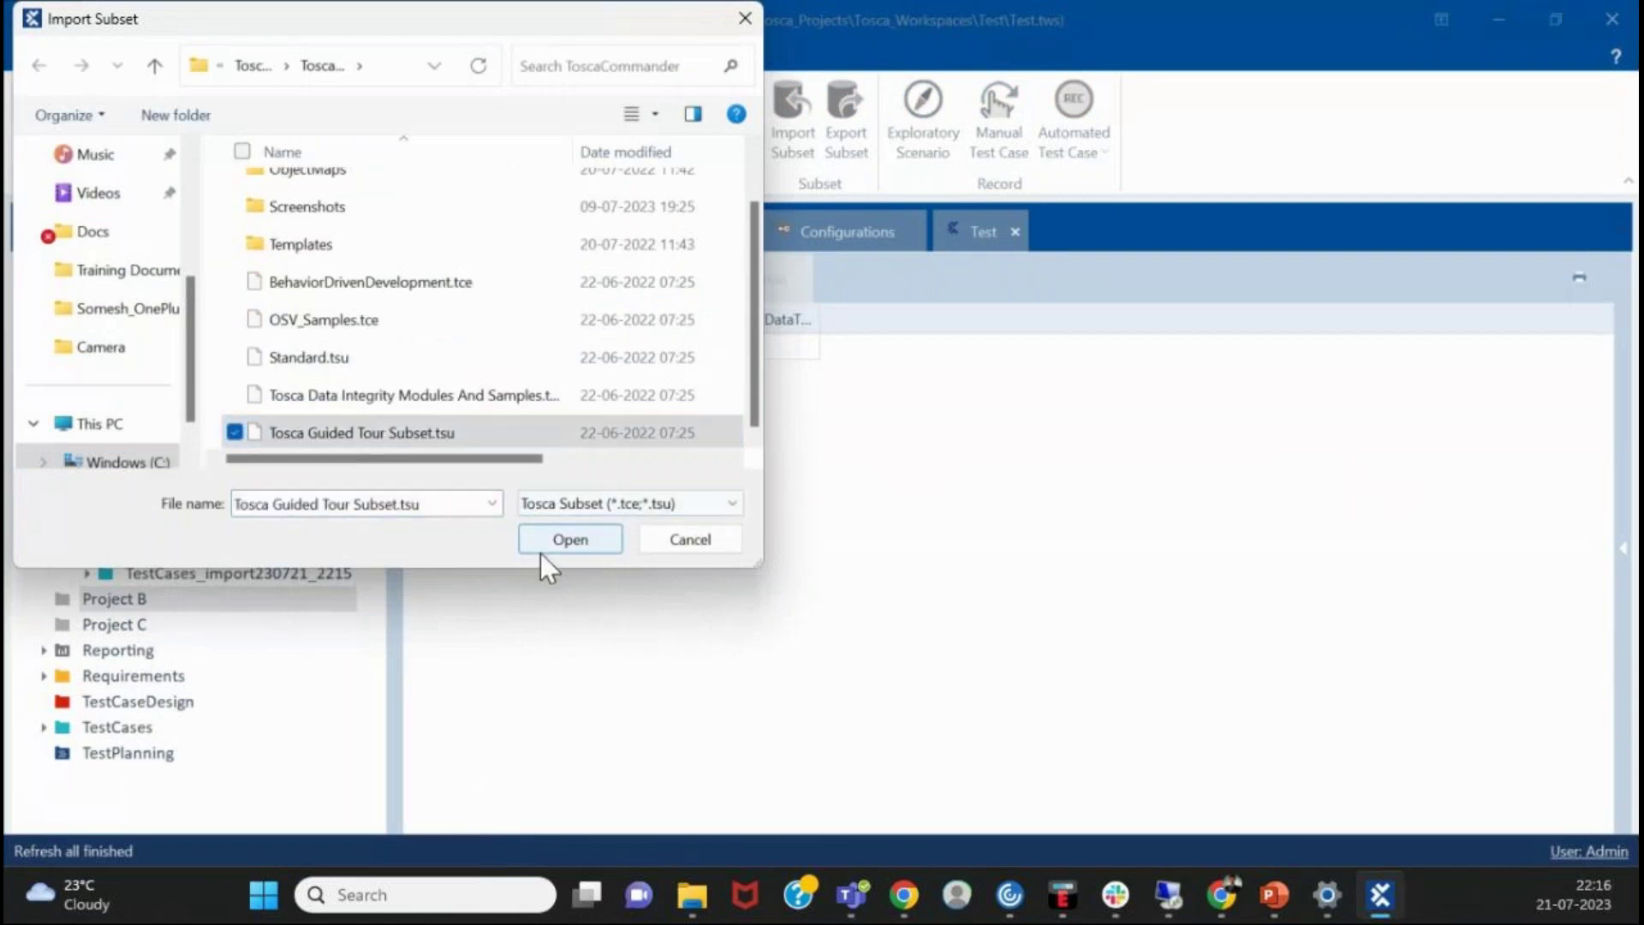
left_click(548, 546)
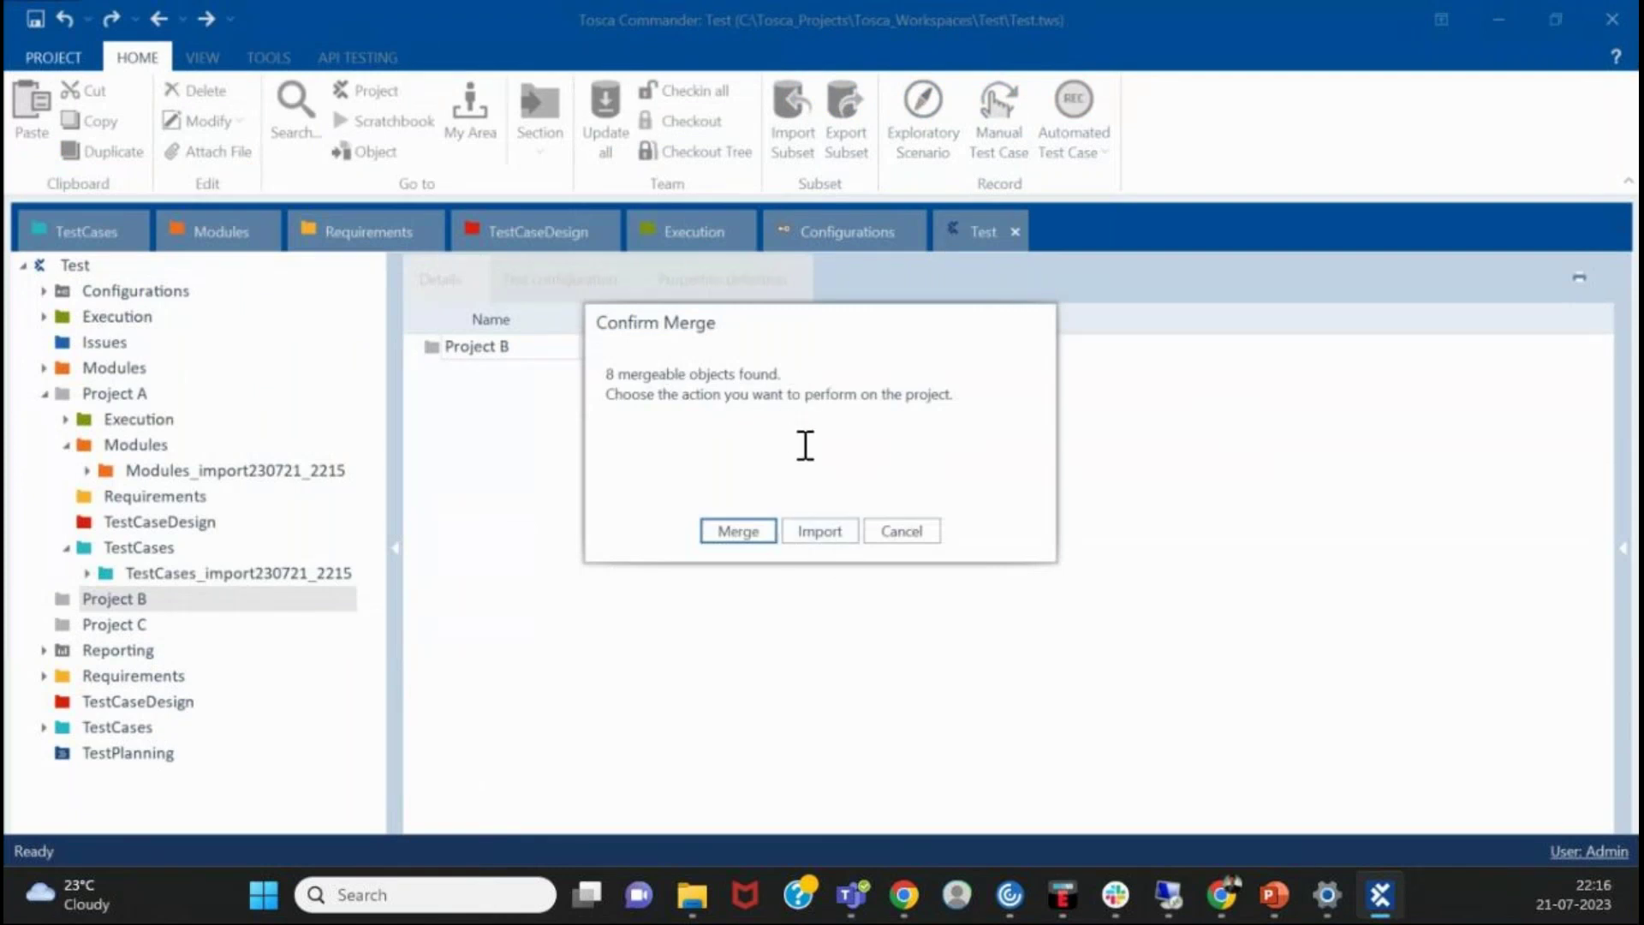
left_click(918, 533)
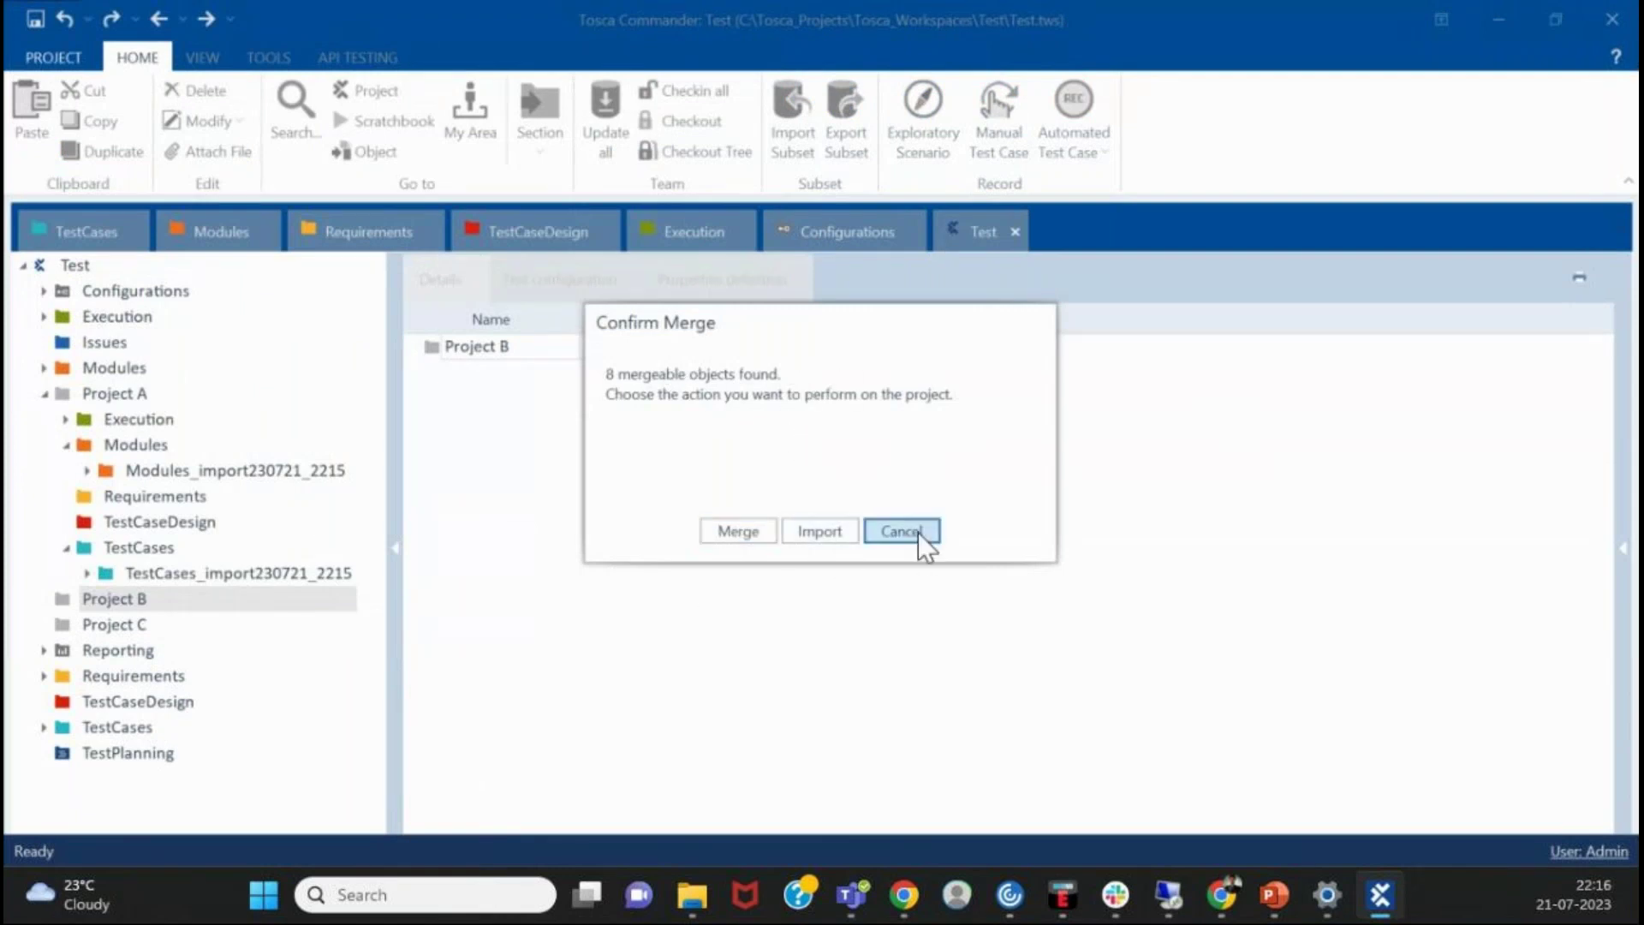
left_click(239, 599)
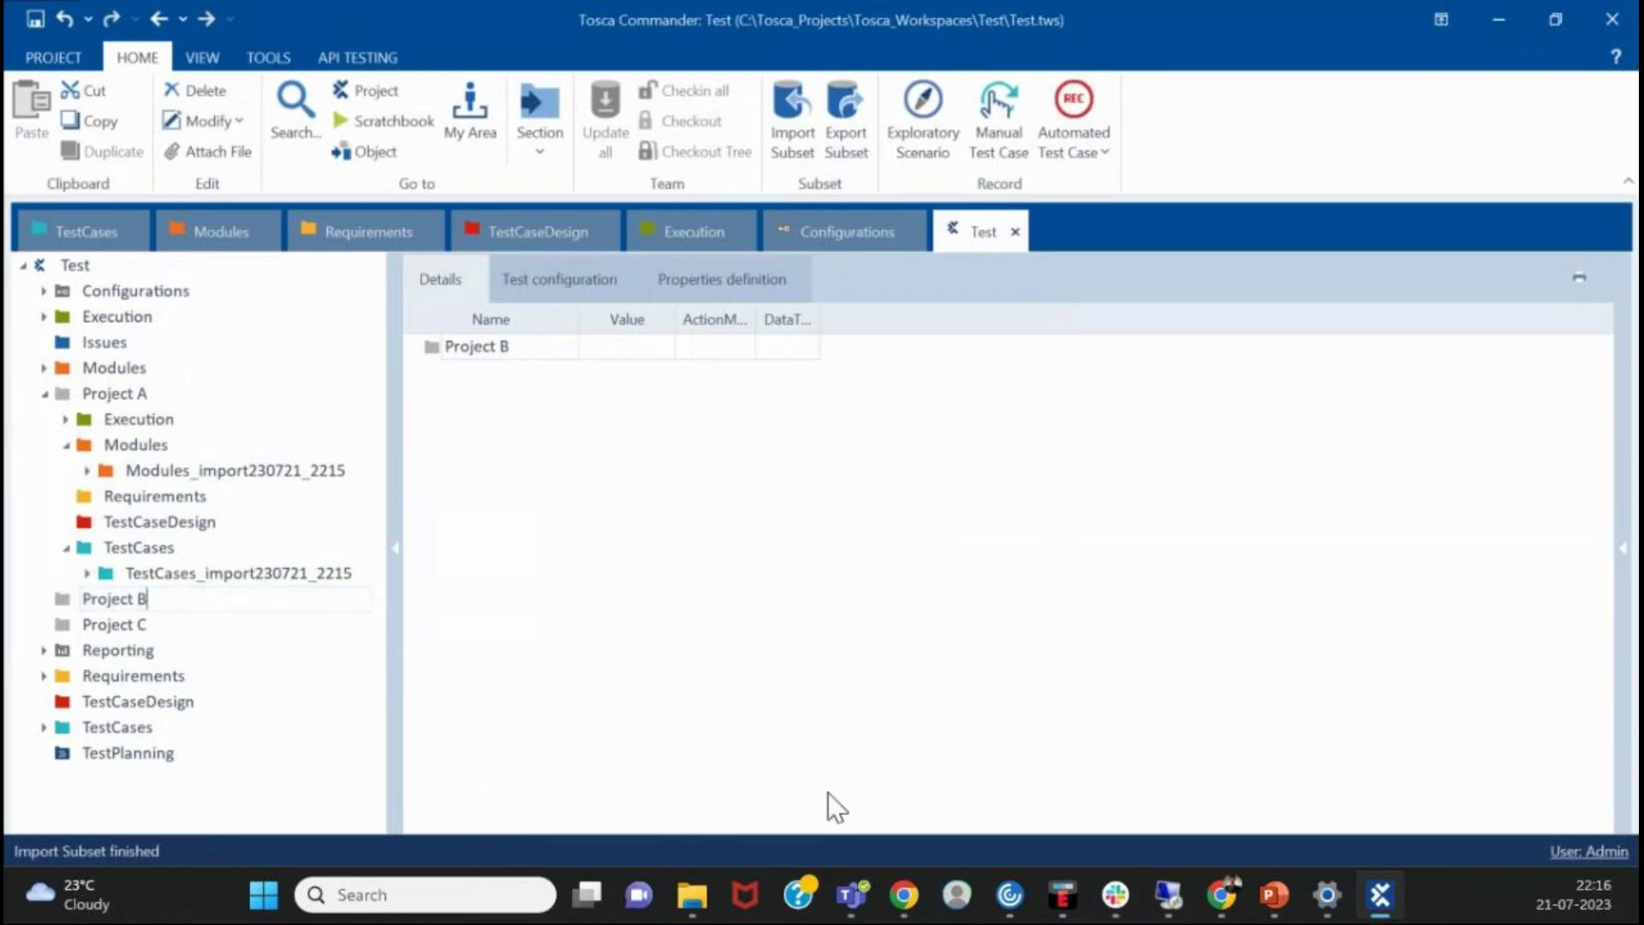
- Import the OSV_Samples.tce subset file
left_click(777, 95)
scroll(479, 402, "down", 1)
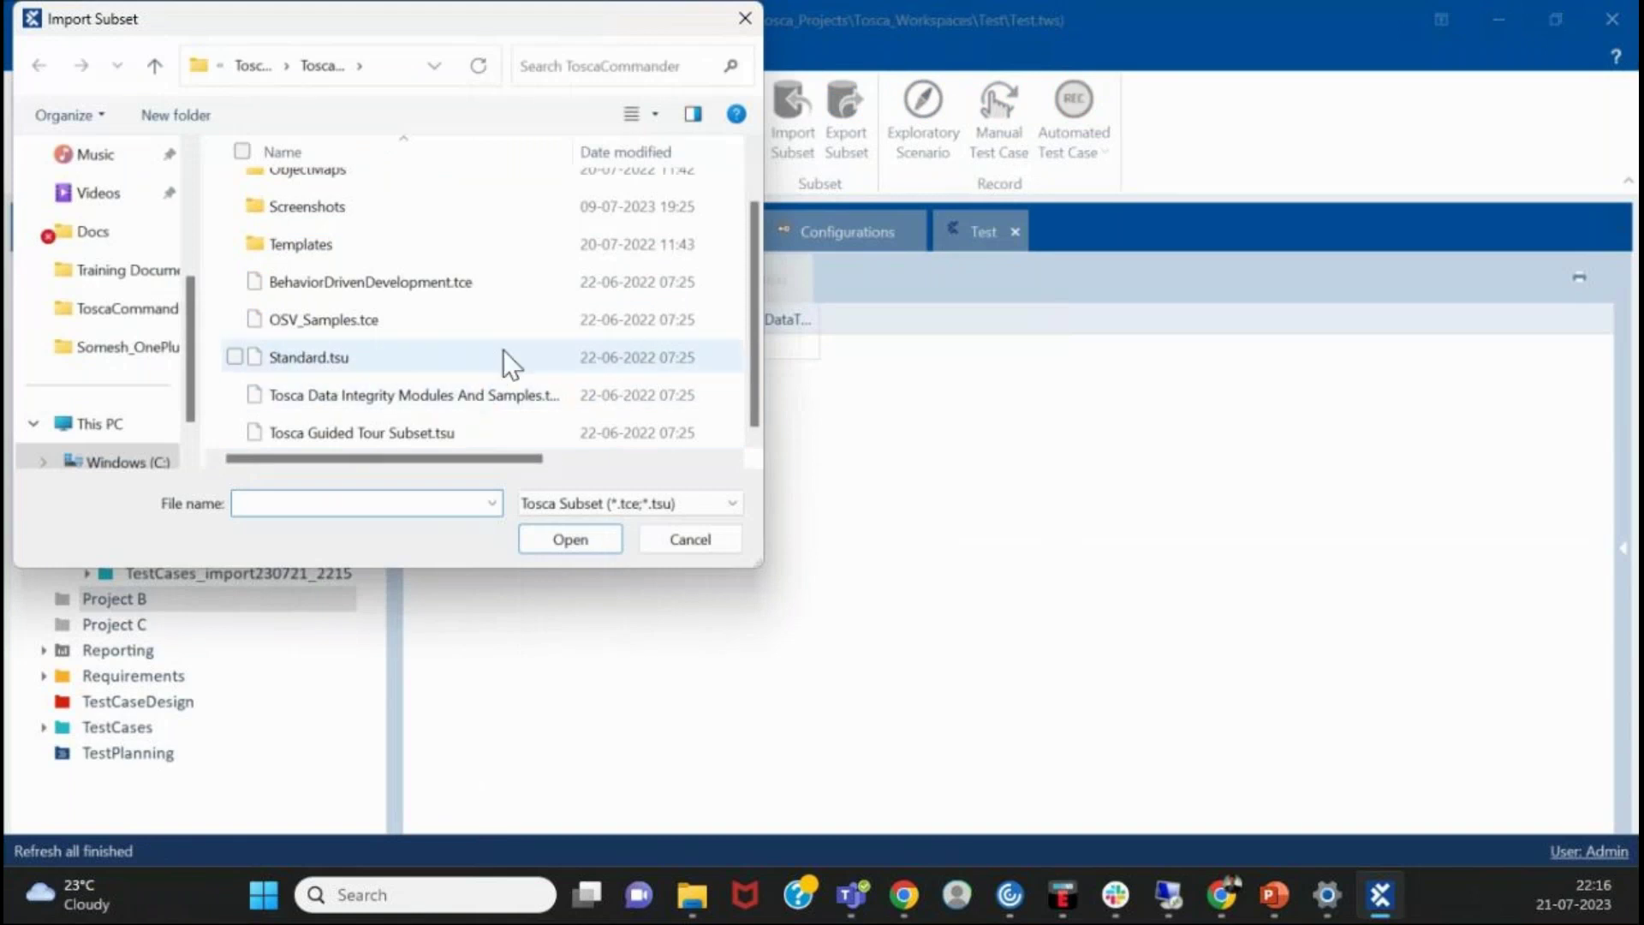
left_click(535, 326)
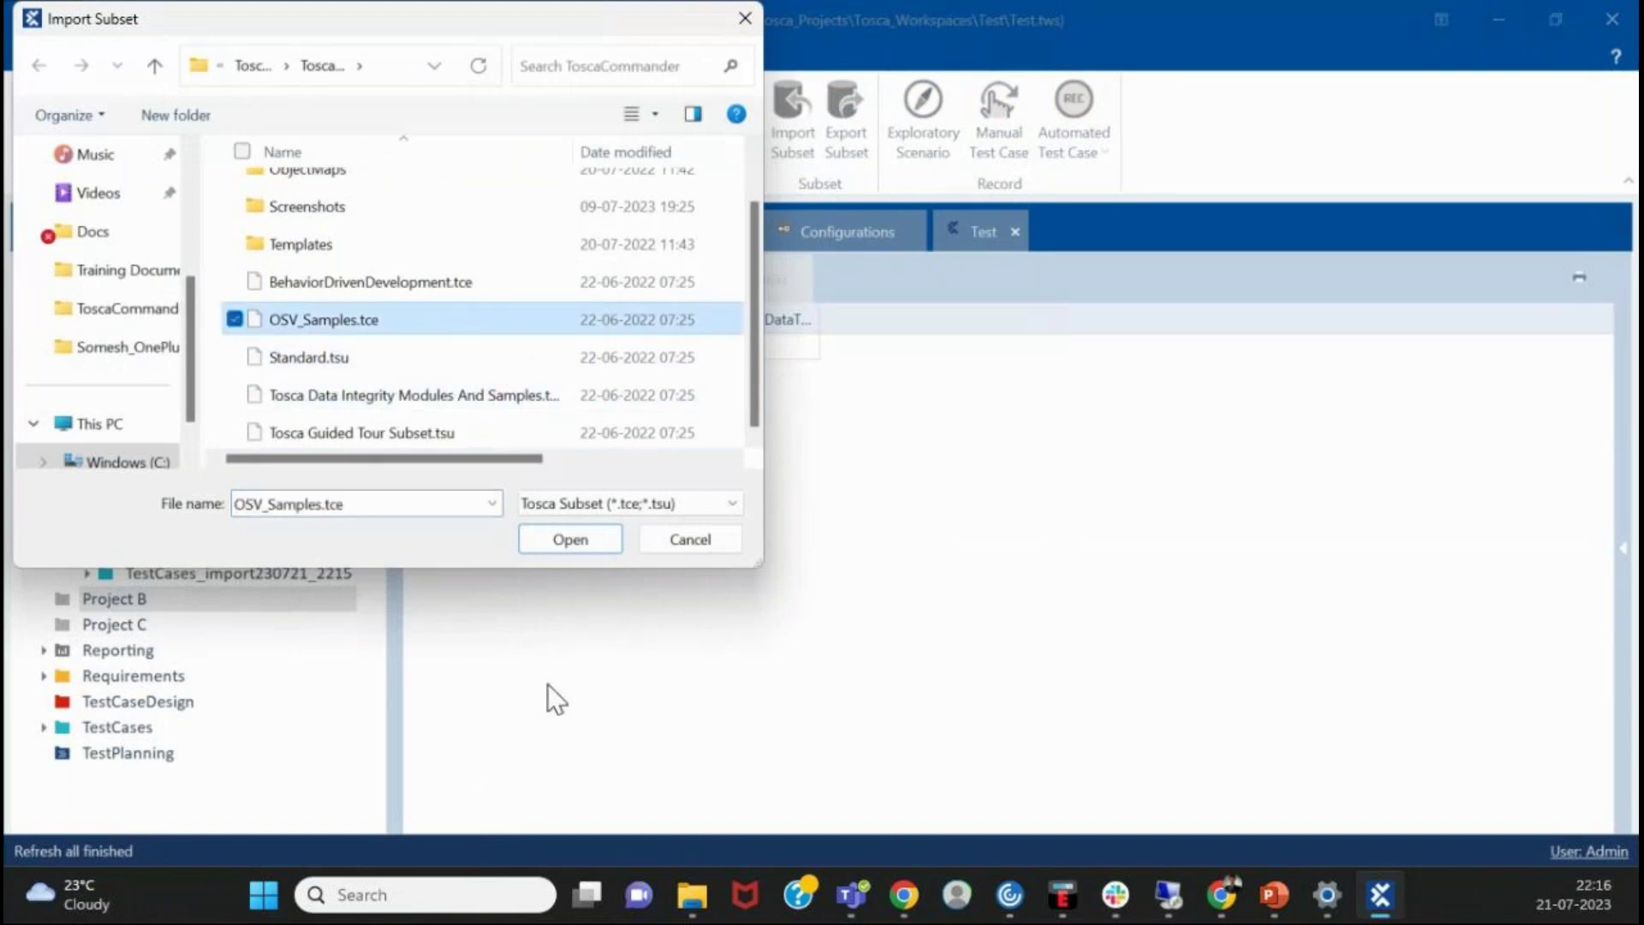
left_click(569, 540)
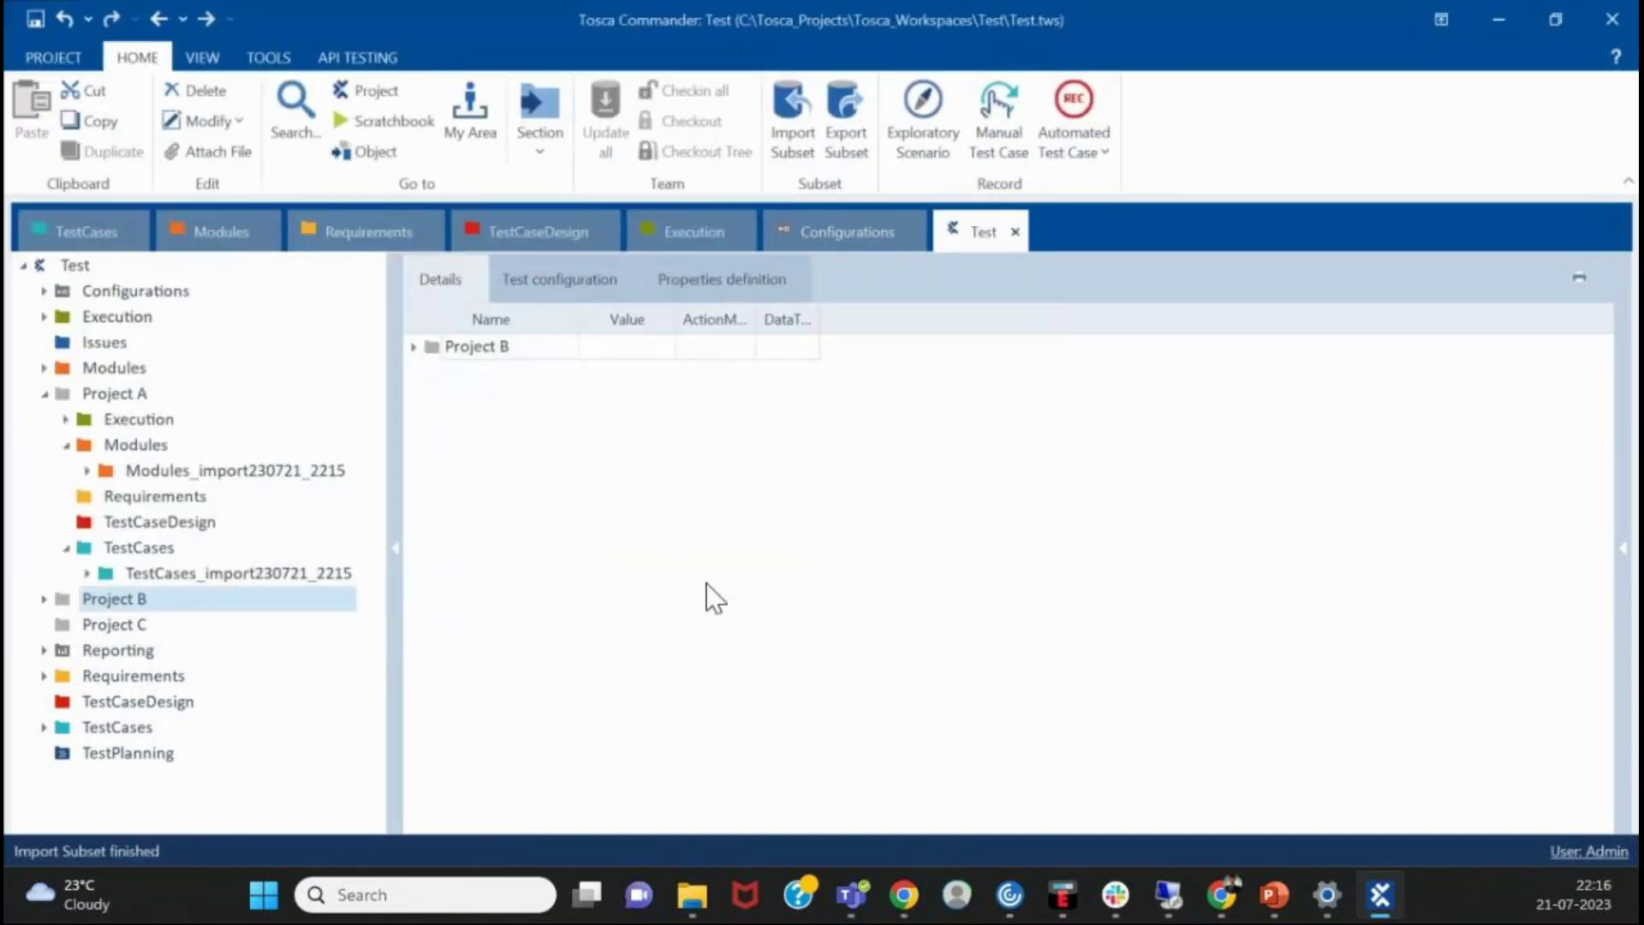
- Expand Project B's Import_import230721_2216 and OSV Examples, peeking at Simple RR Pair and Stateful Scenarios
left_click(44, 599)
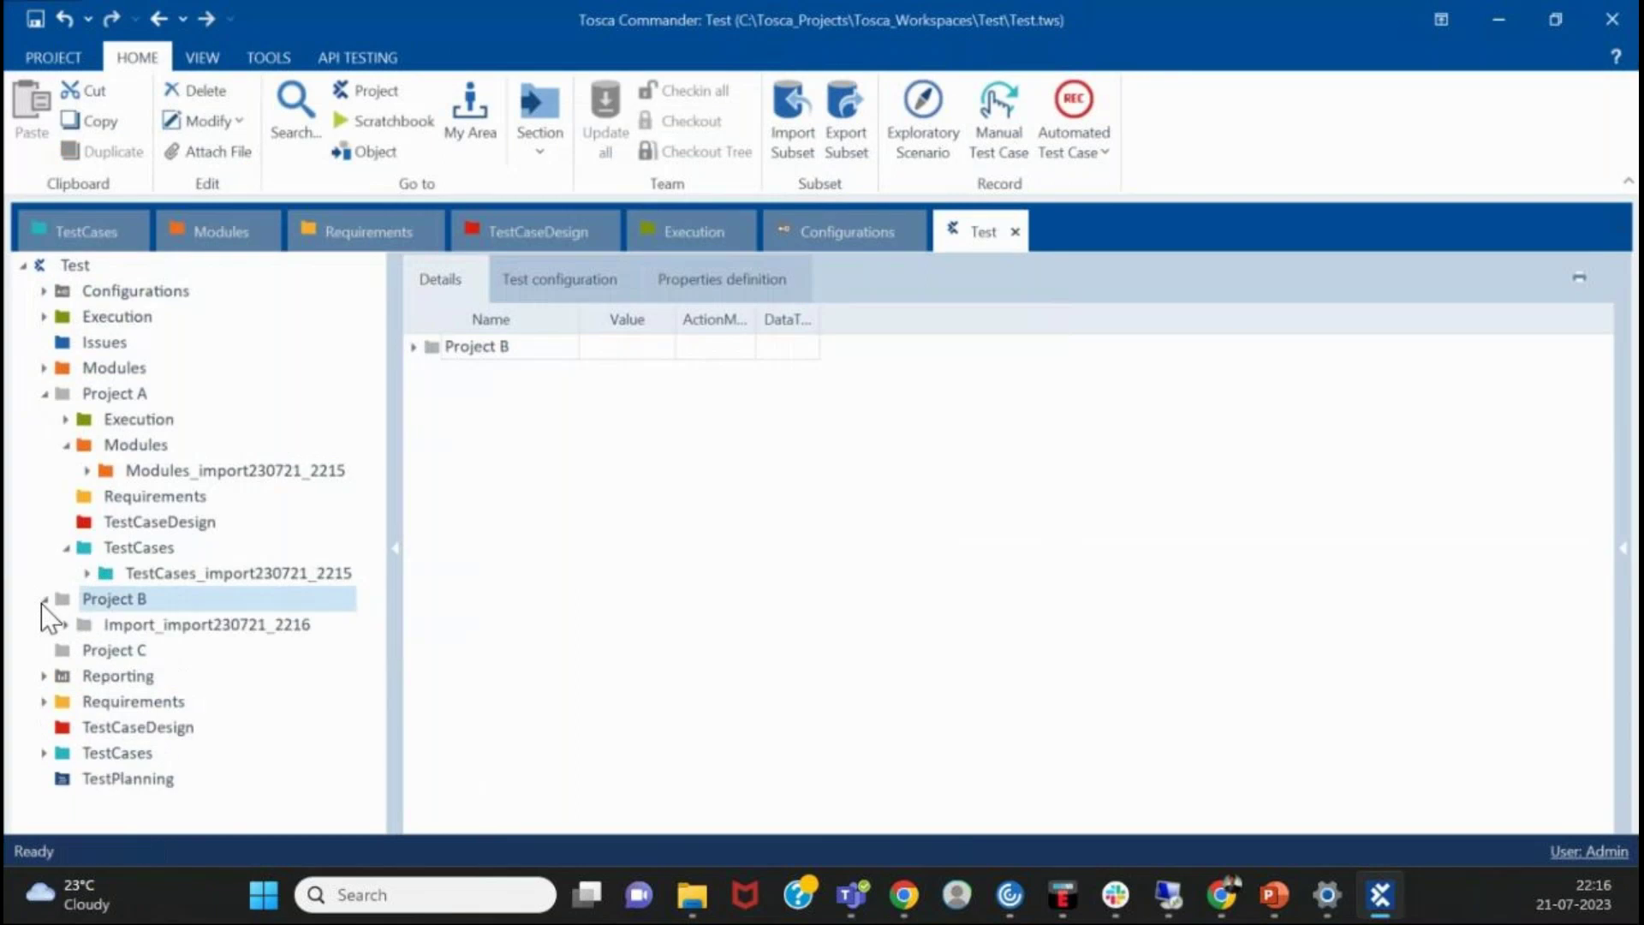
left_click(144, 626)
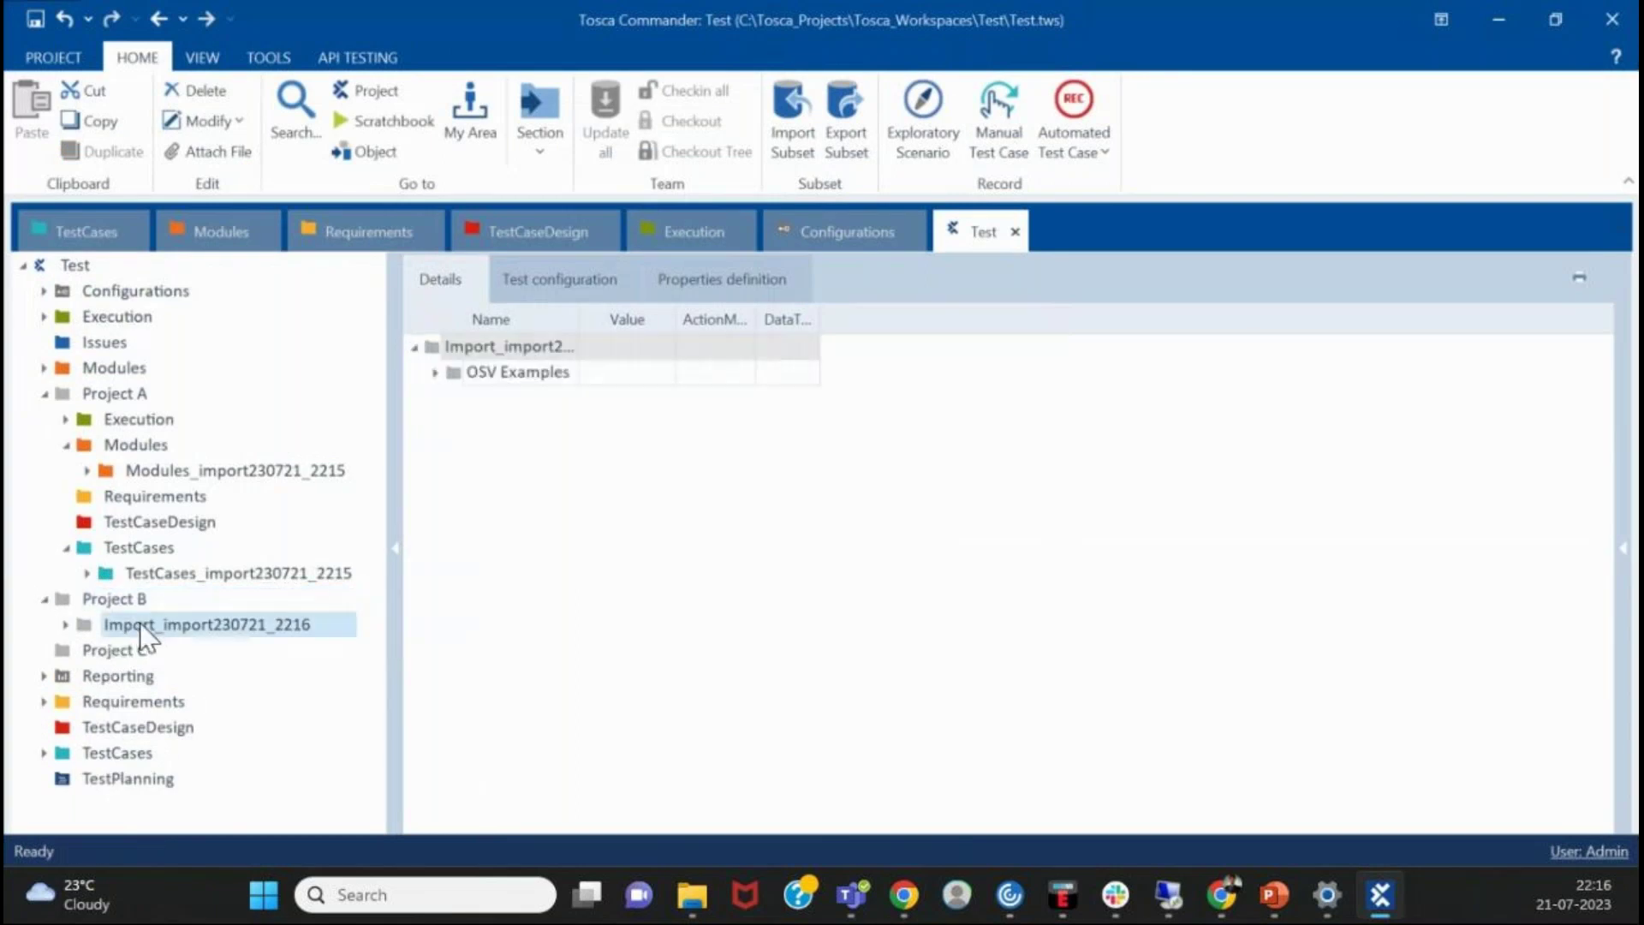
left_click(65, 625)
left_click(88, 650)
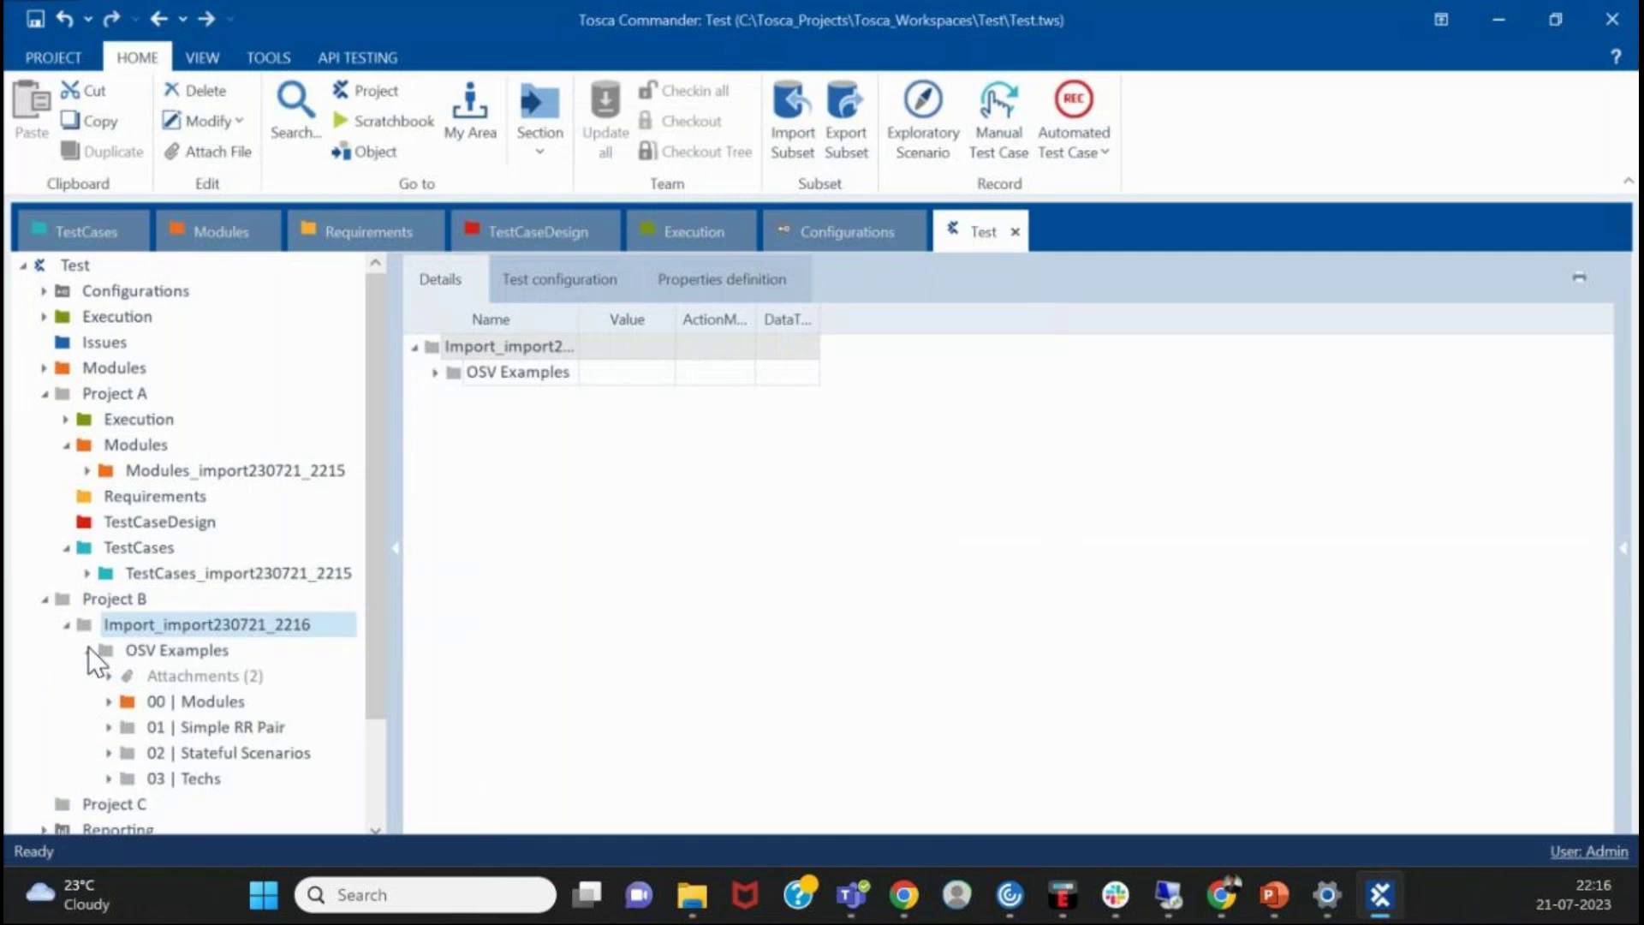
scroll(120, 615, "down", 2)
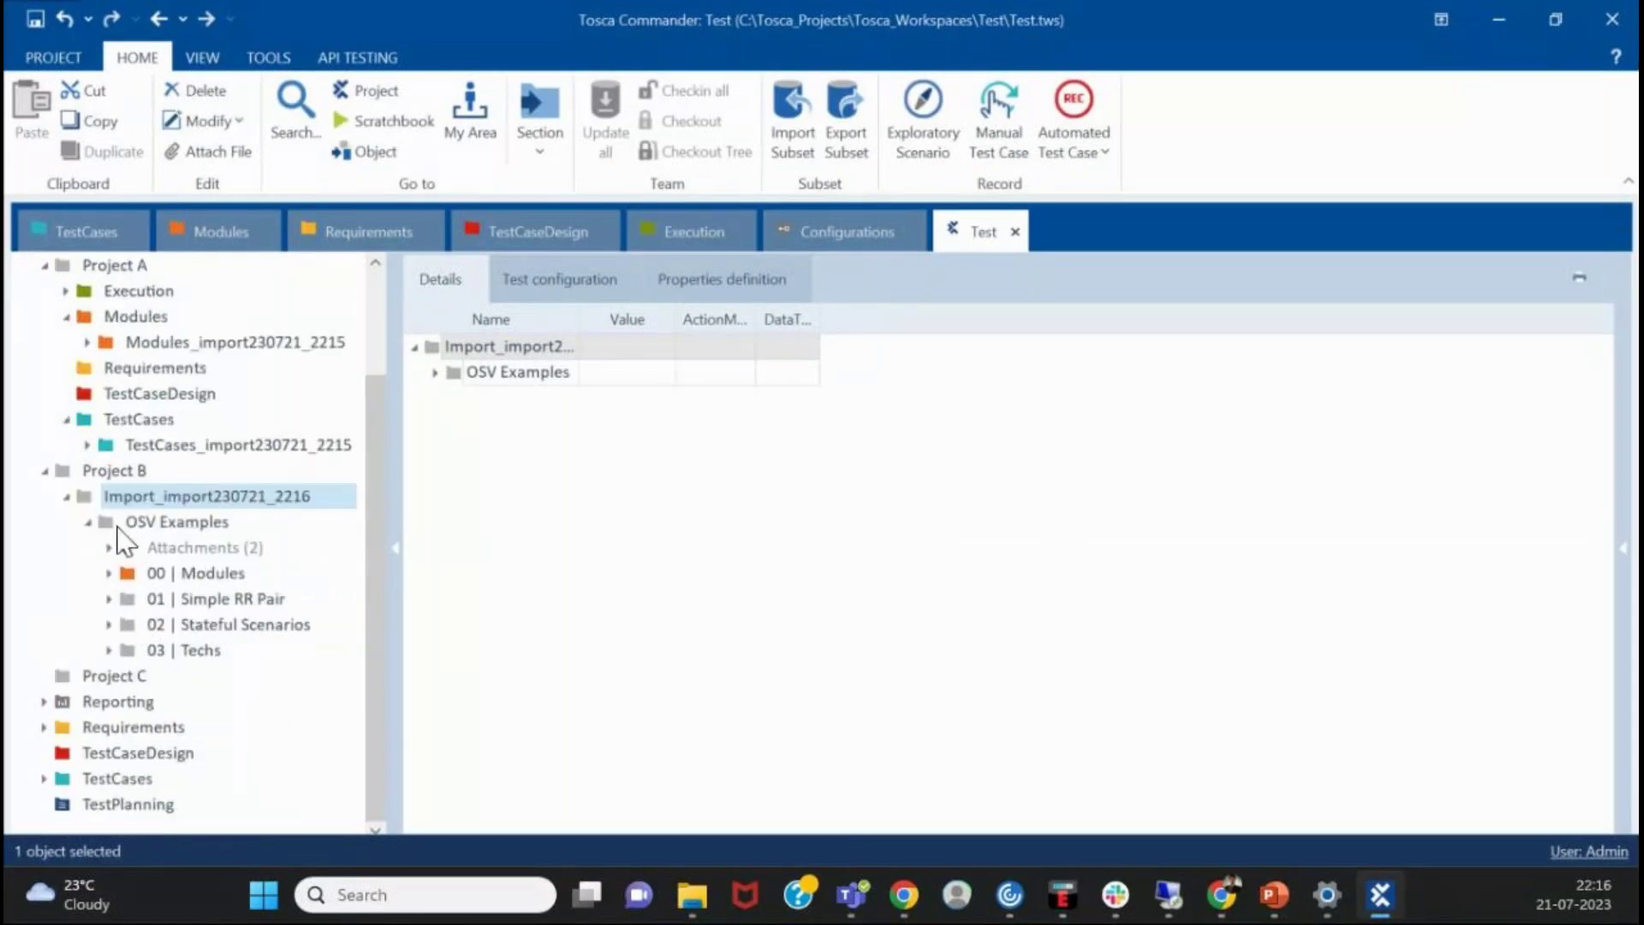
left_click(109, 599)
left_click(108, 600)
left_click(109, 634)
left_click(109, 624)
- Collapse the tree, glance at Project C, and reselect the Import_import230721_2216 folder
left_click(68, 495)
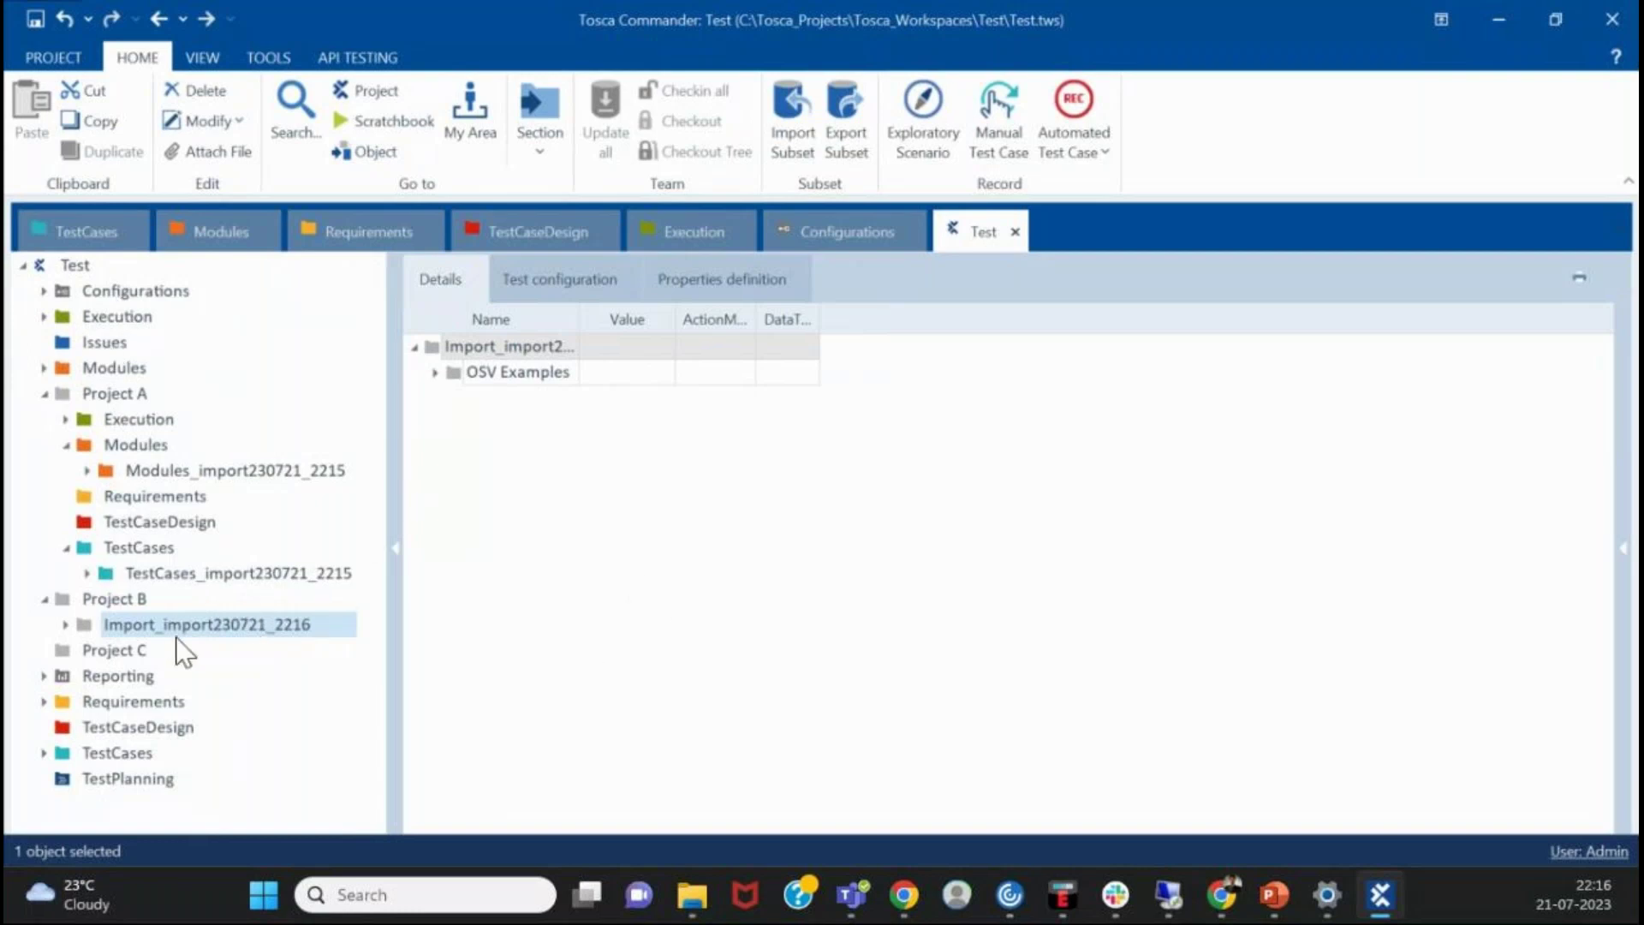
left_click(46, 396)
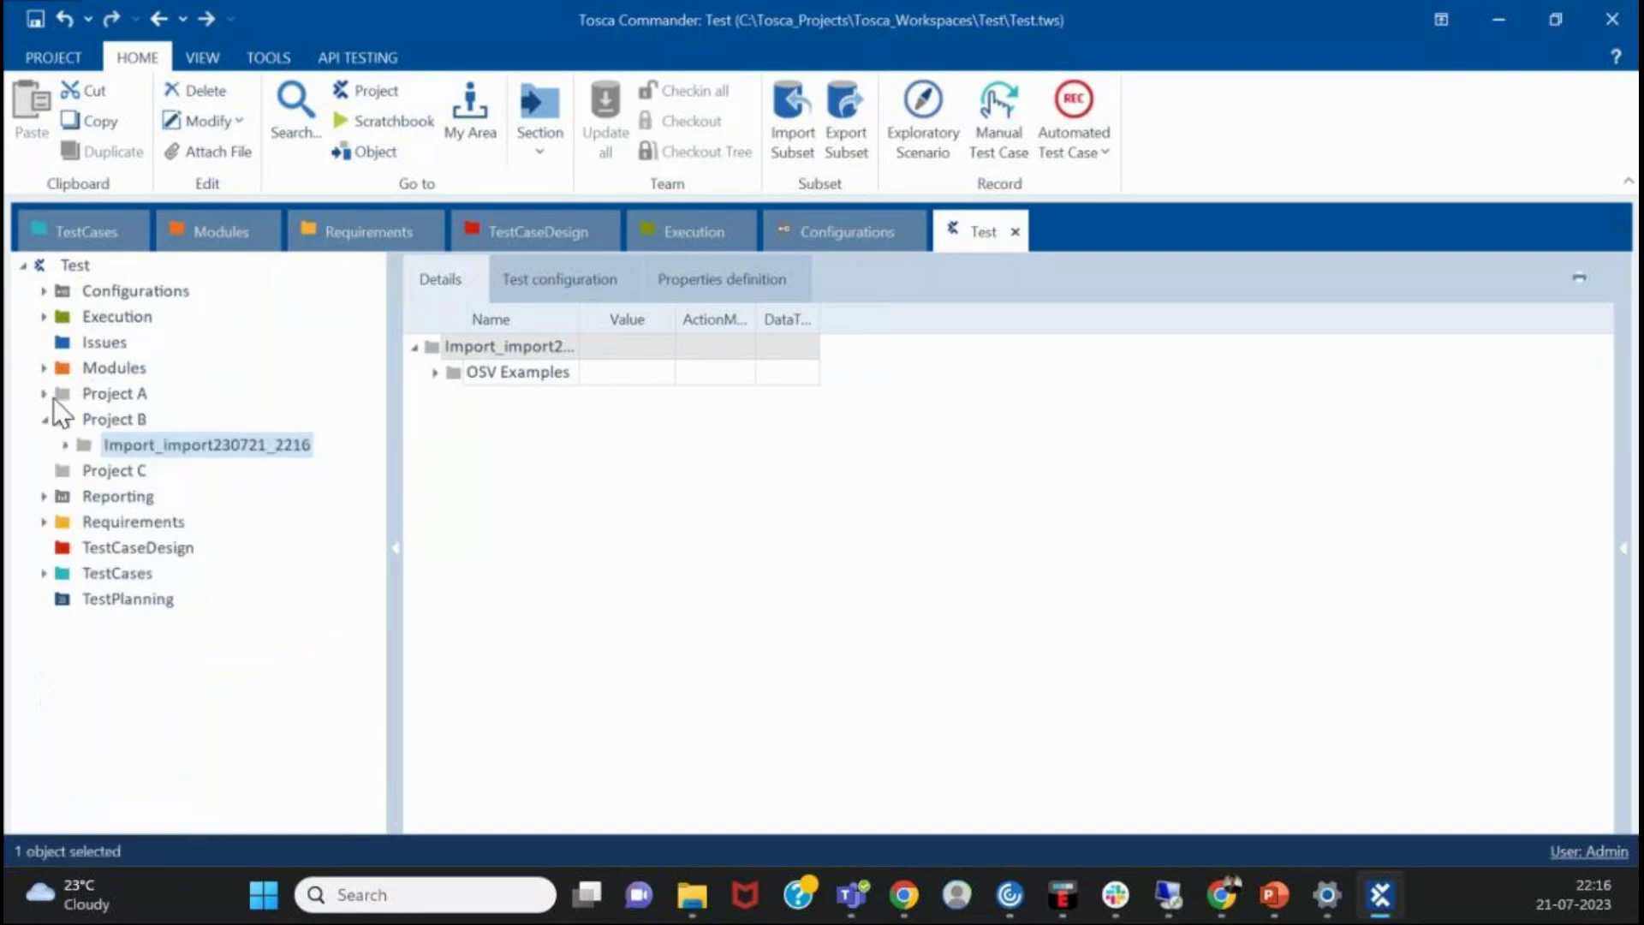
left_click(47, 420)
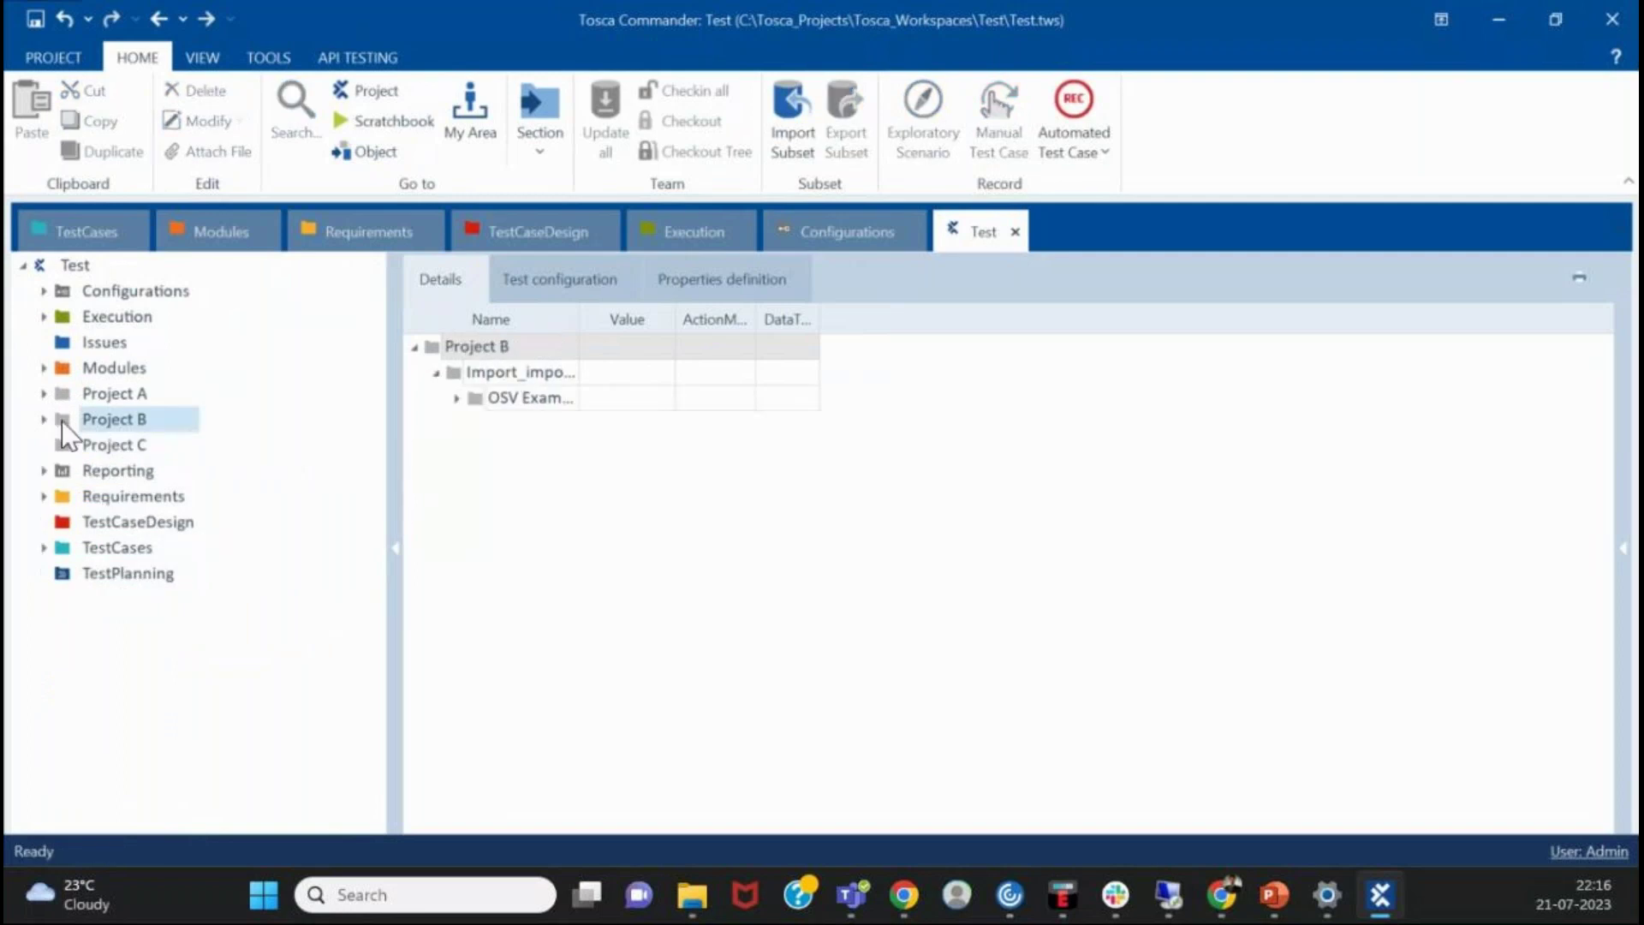
left_click(48, 429)
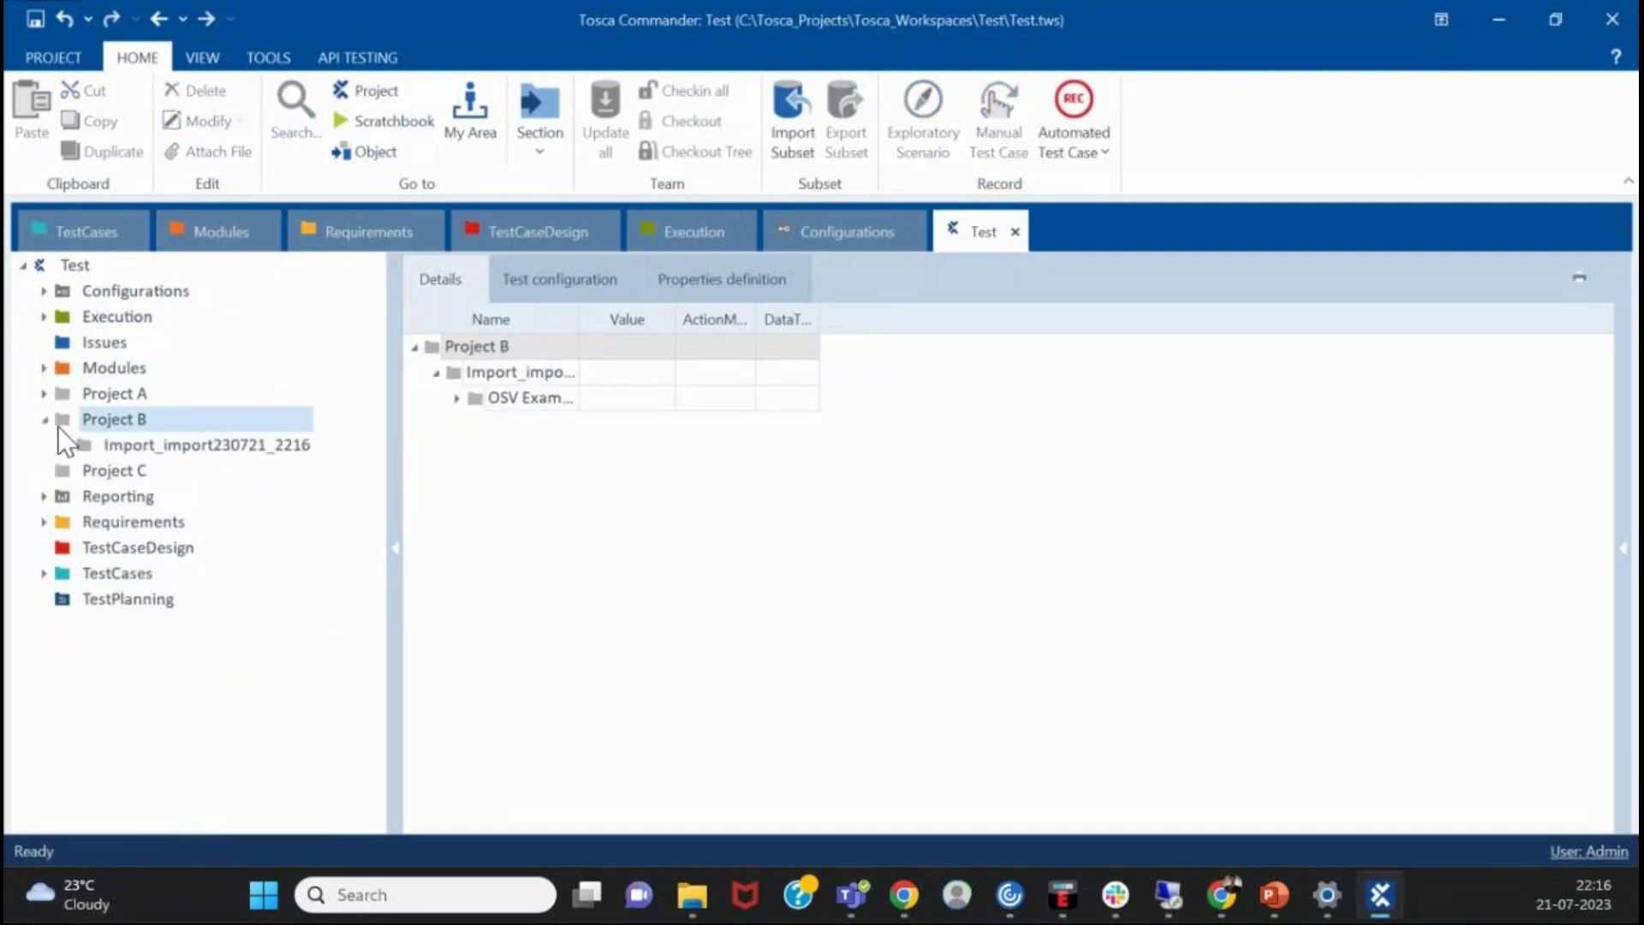
left_click(125, 444)
left_click(97, 478)
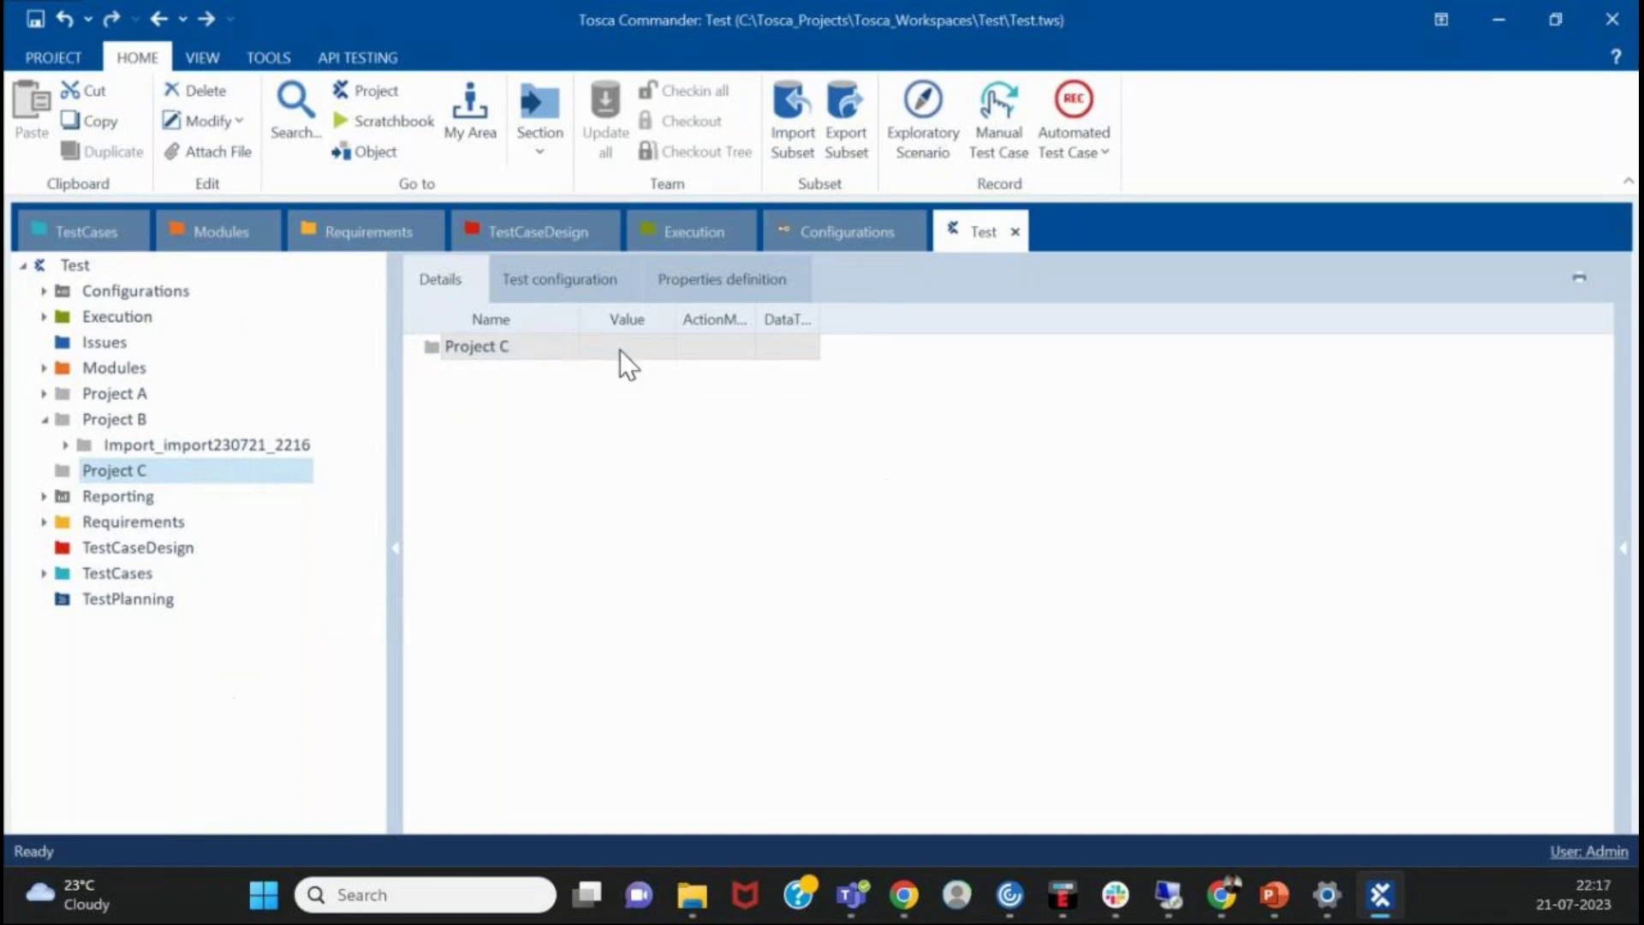
left_click(1014, 545)
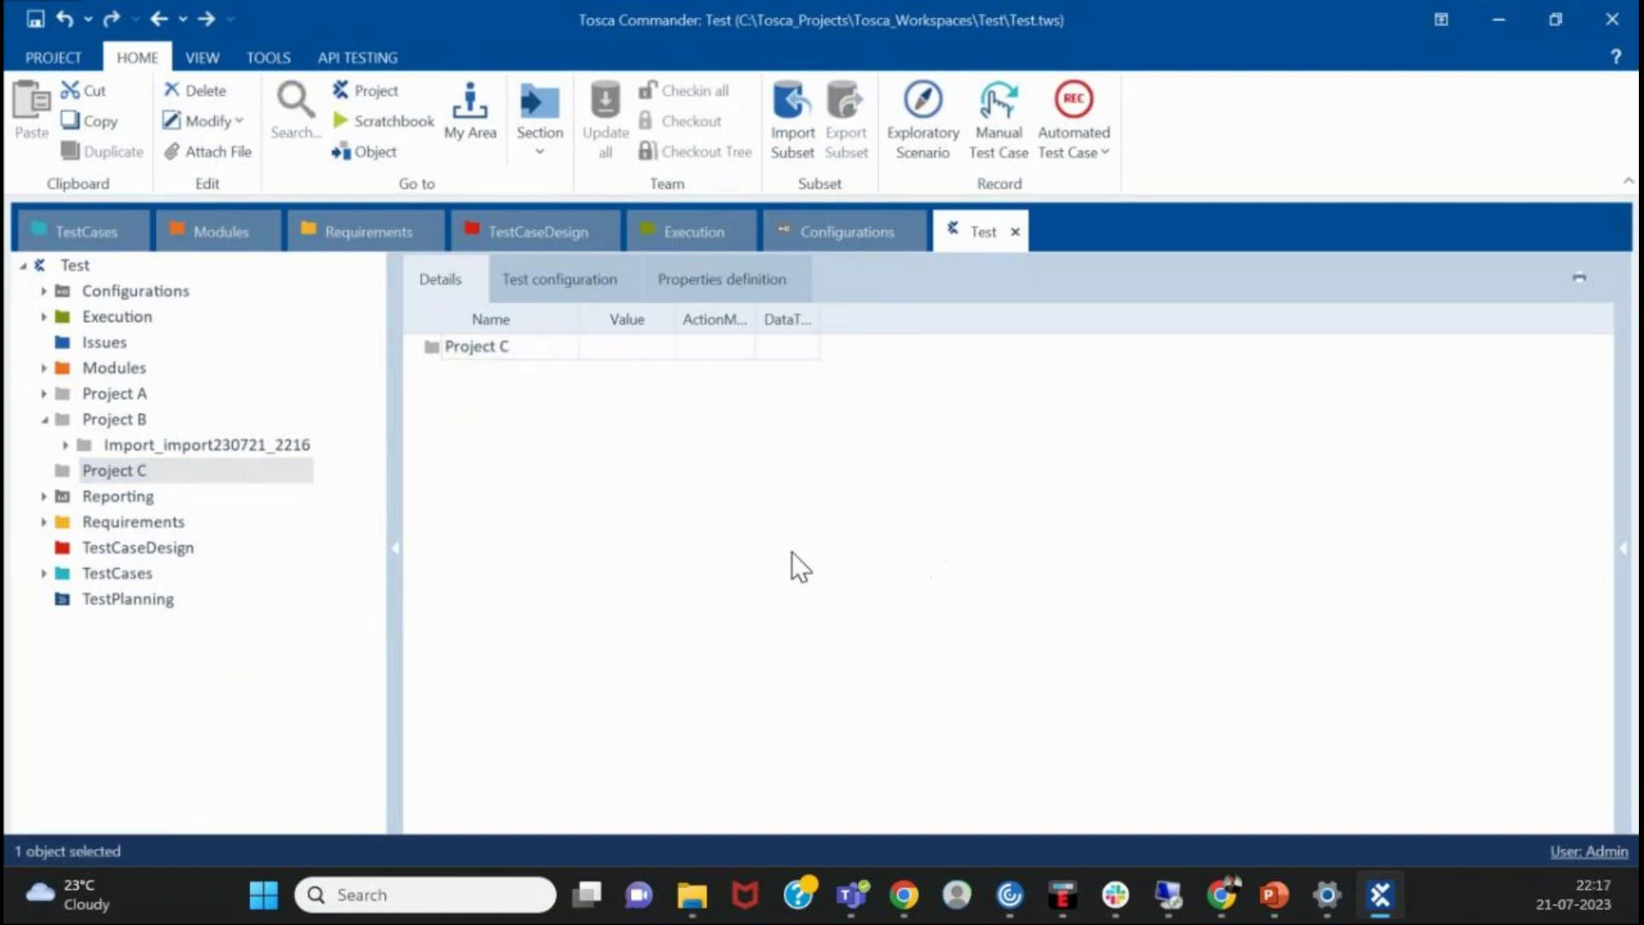
left_click(242, 452)
- Export Import_import230721_2216 as a subset file named export
right_click(249, 457)
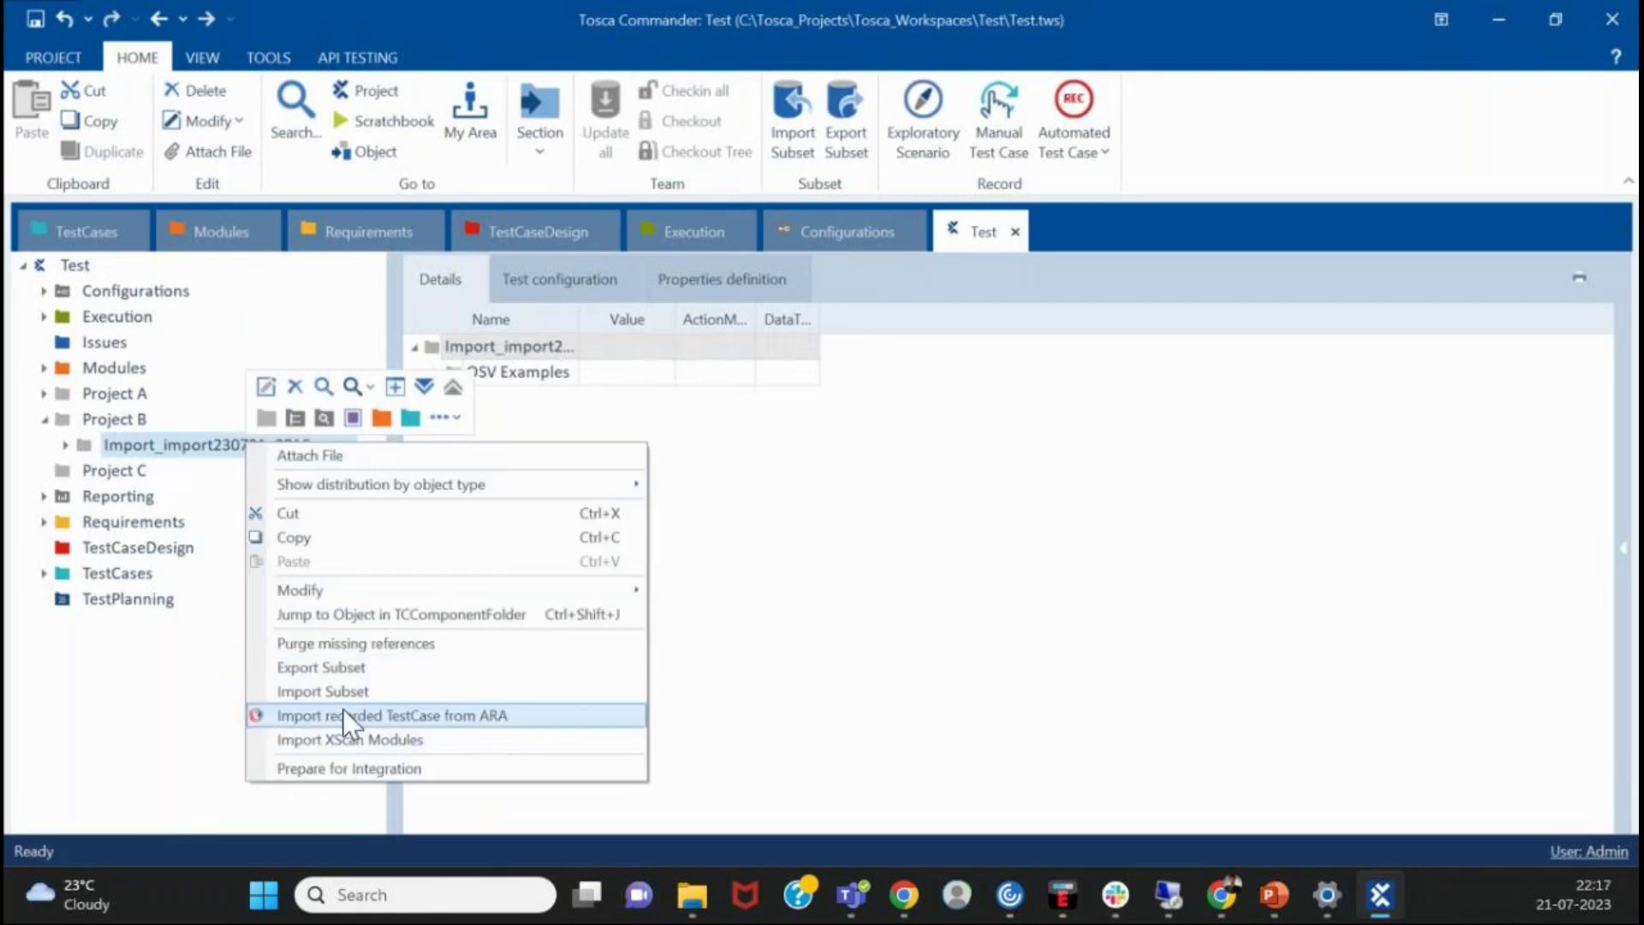
left_click(844, 106)
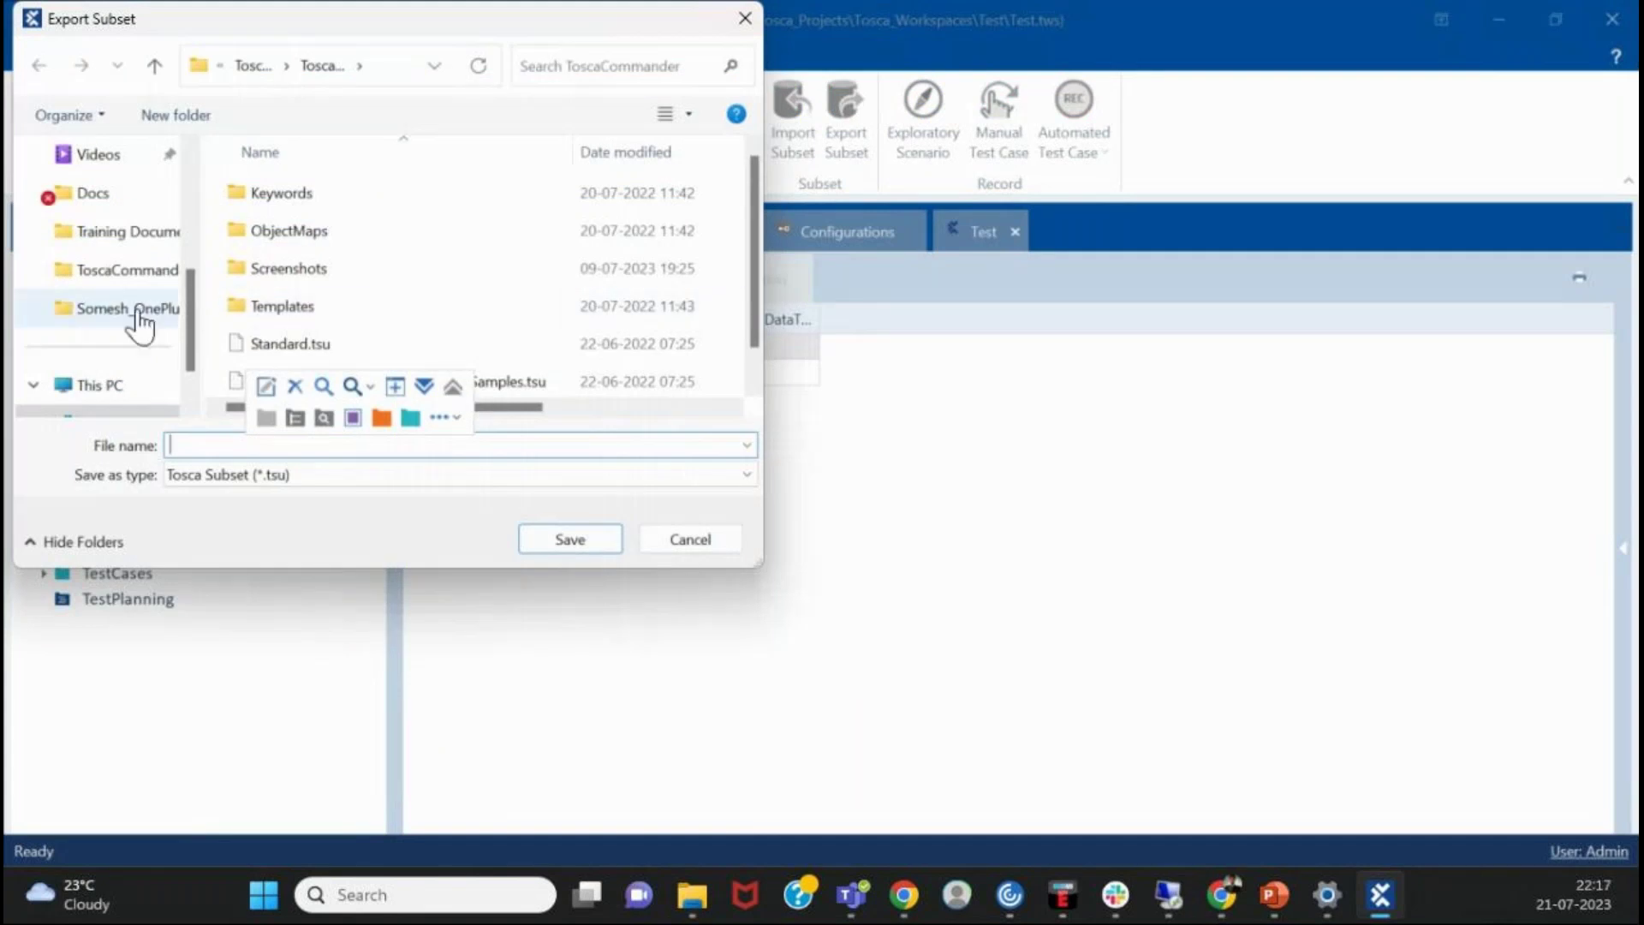
scroll(97, 288, "up", 3)
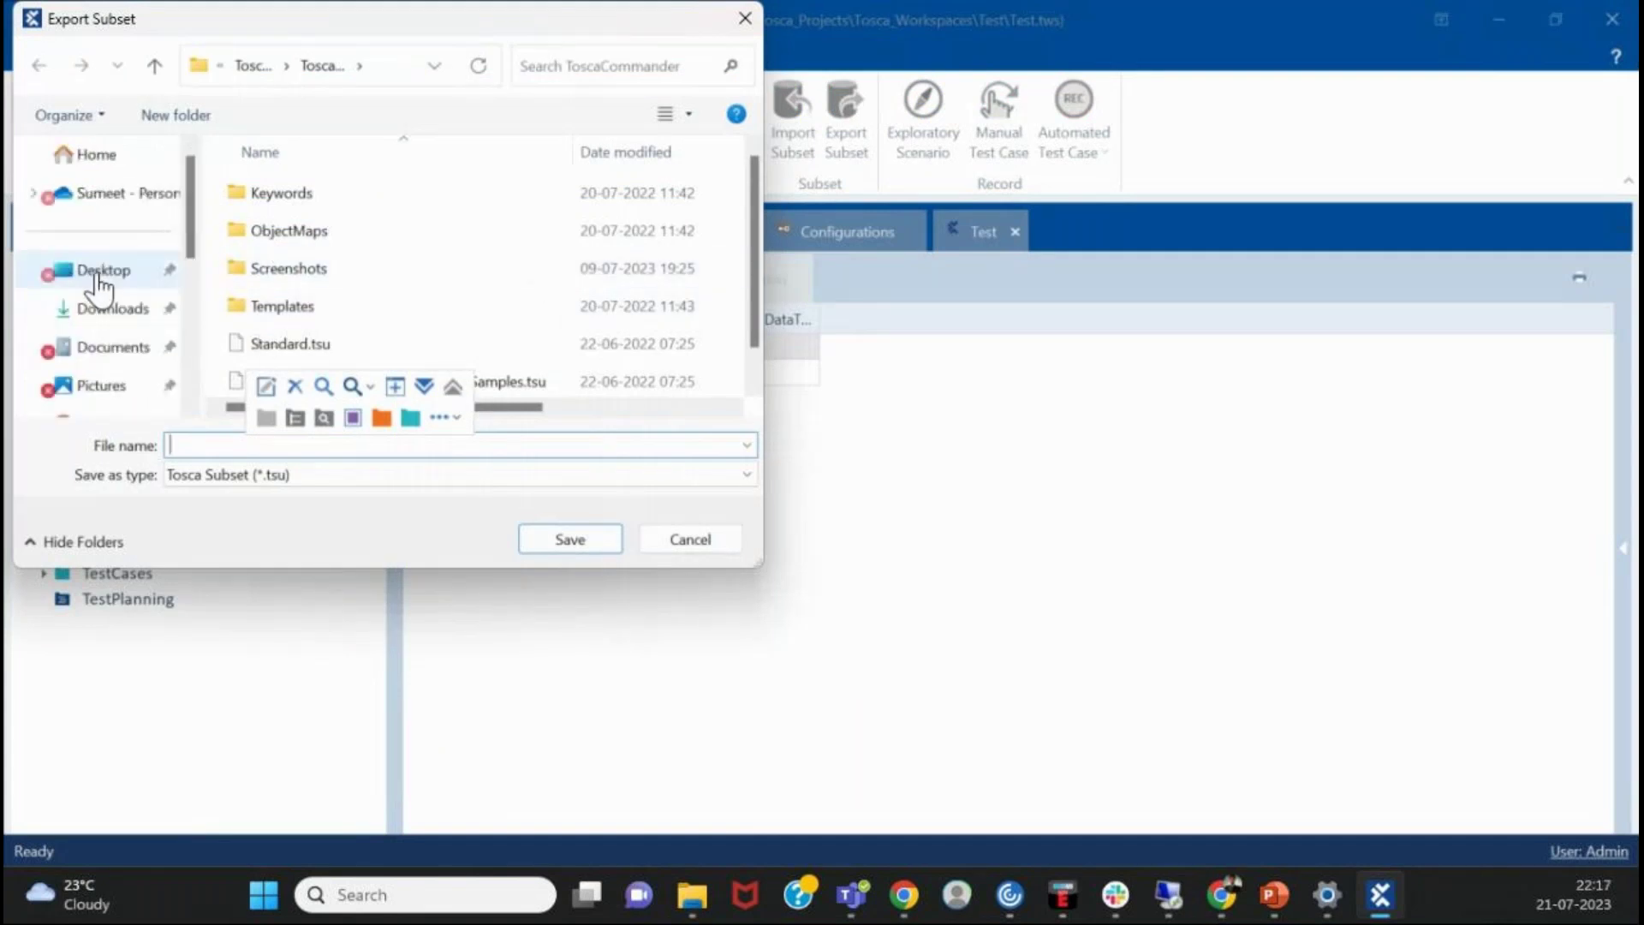
scroll(92, 230, "down", 2)
scroll(91, 296, "down", 1)
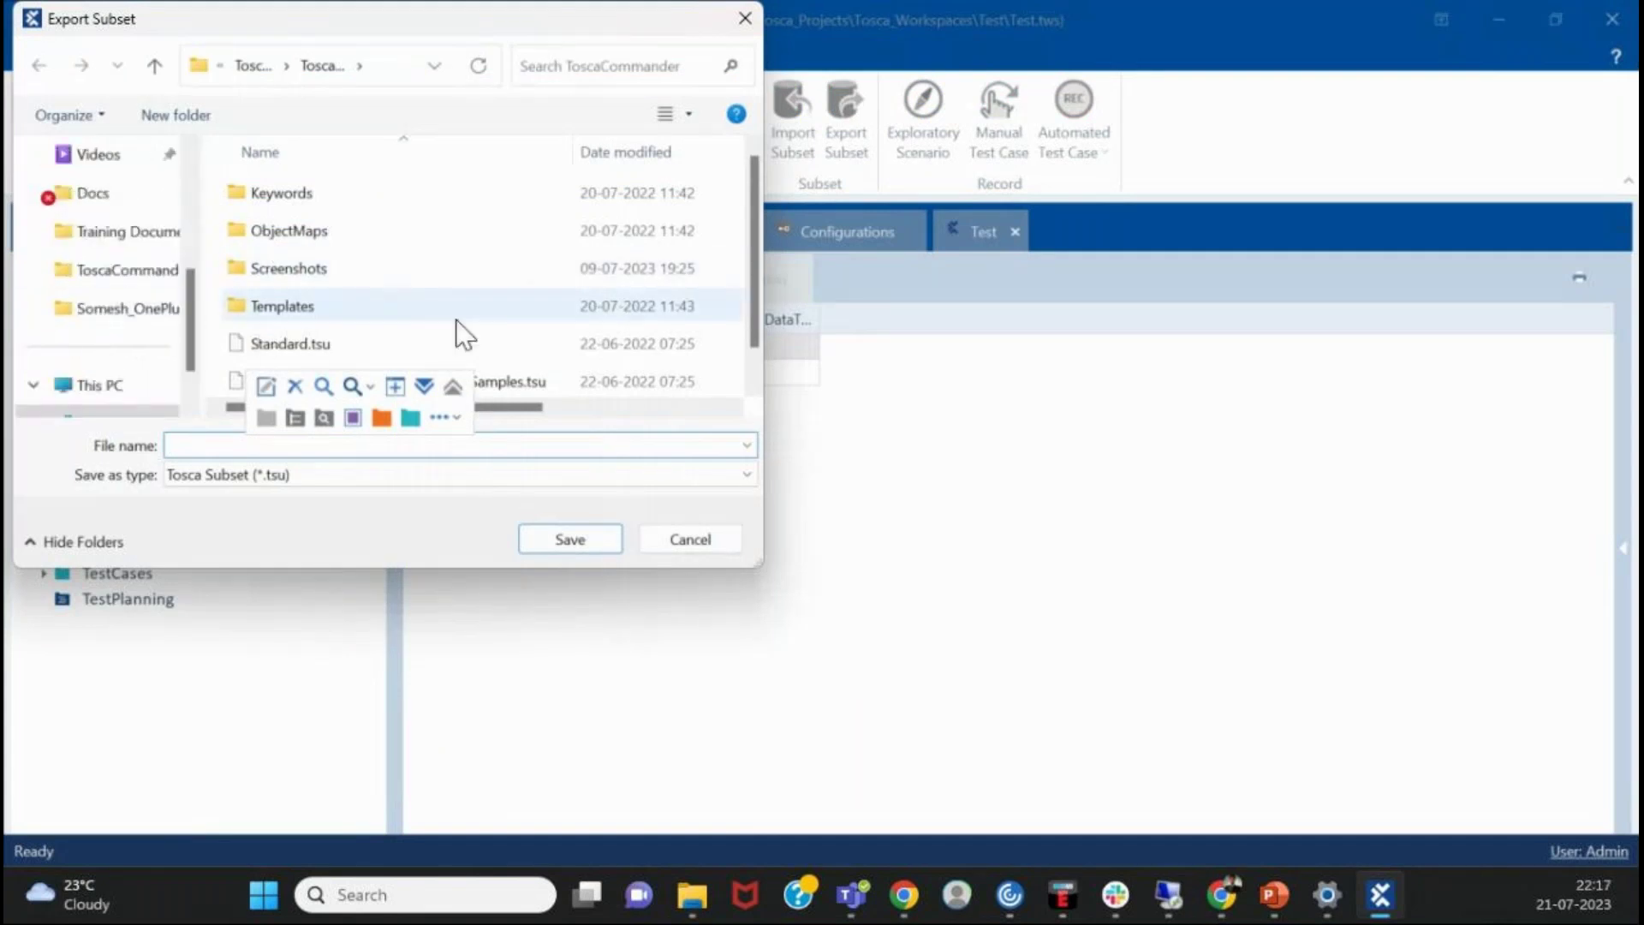
type("export")
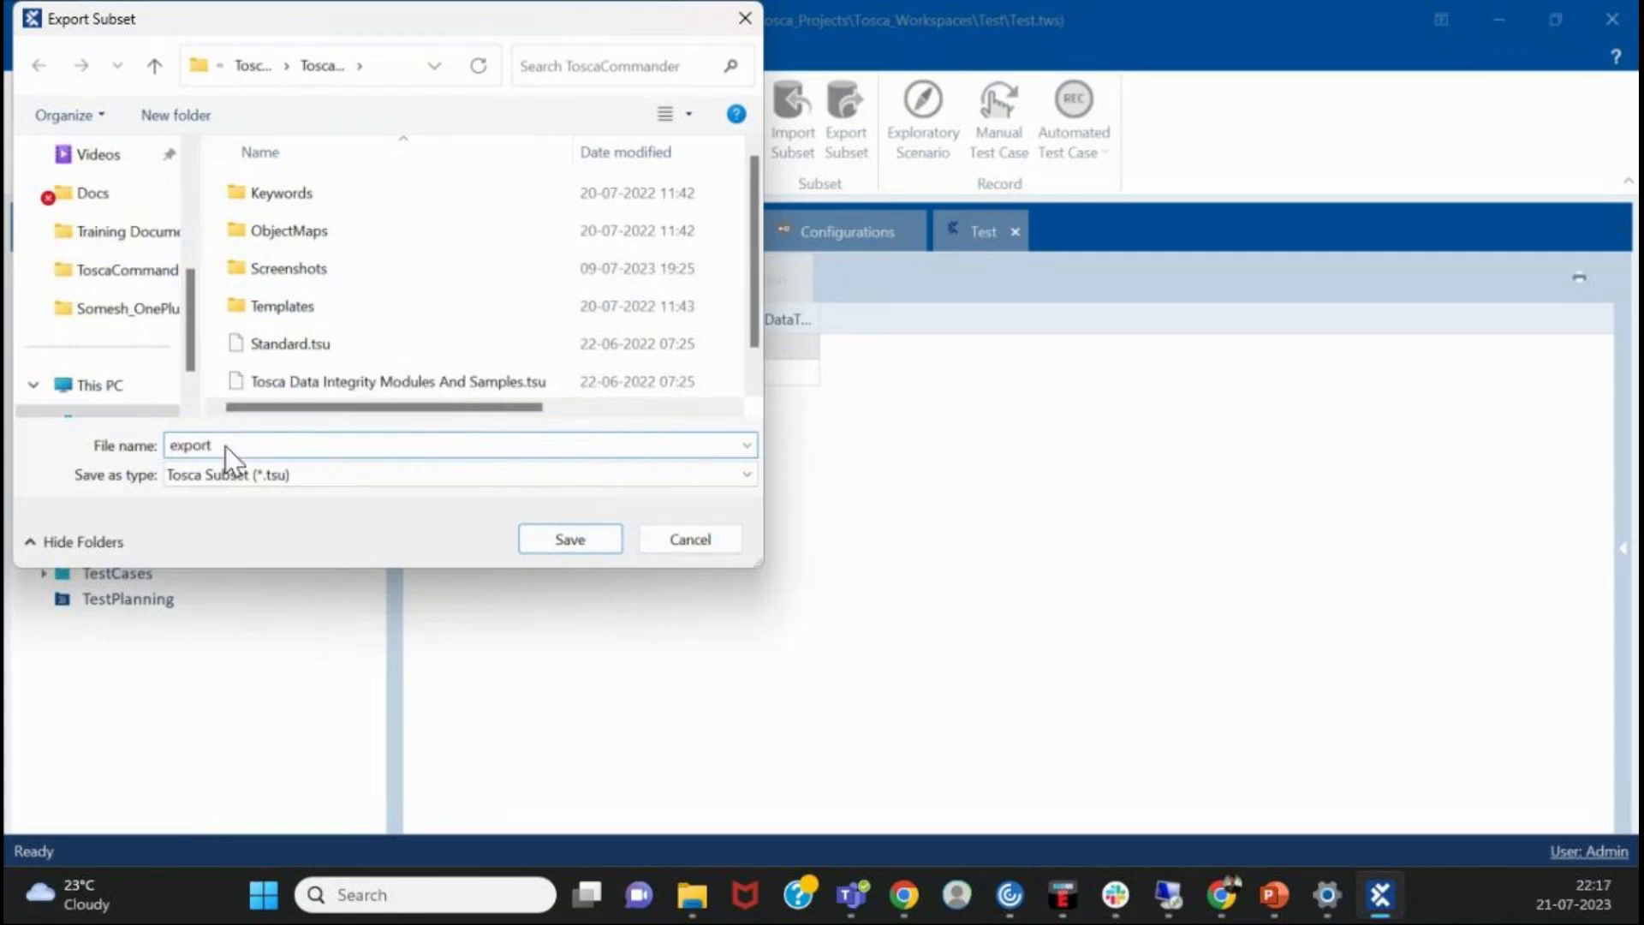
left_click(570, 539)
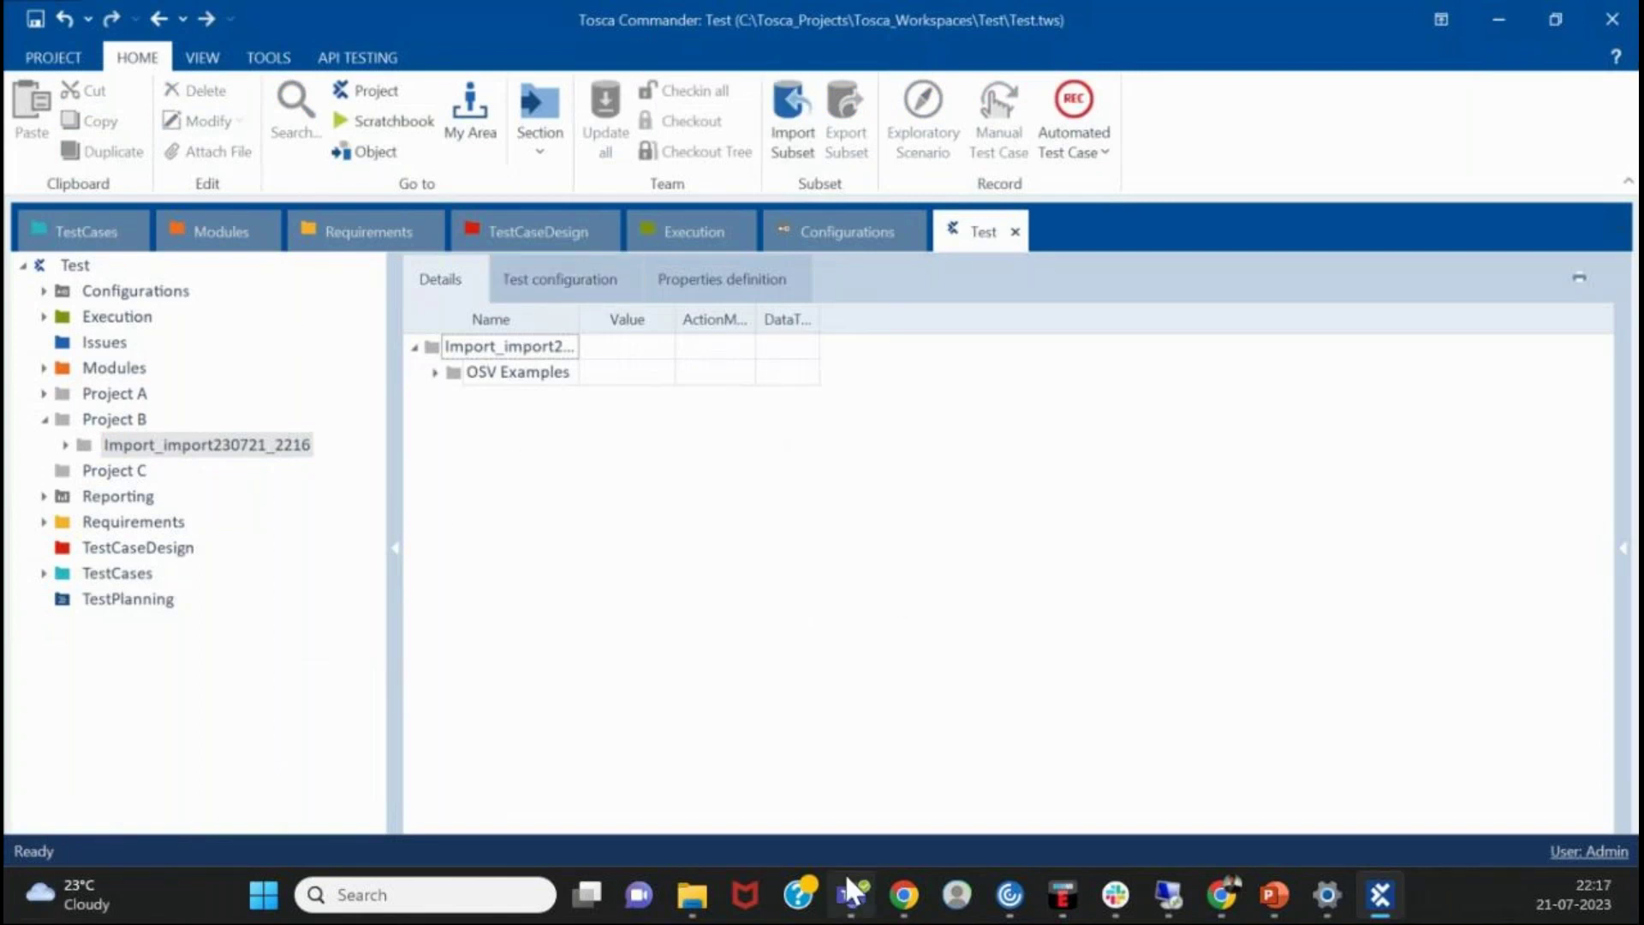
left_click(691, 897)
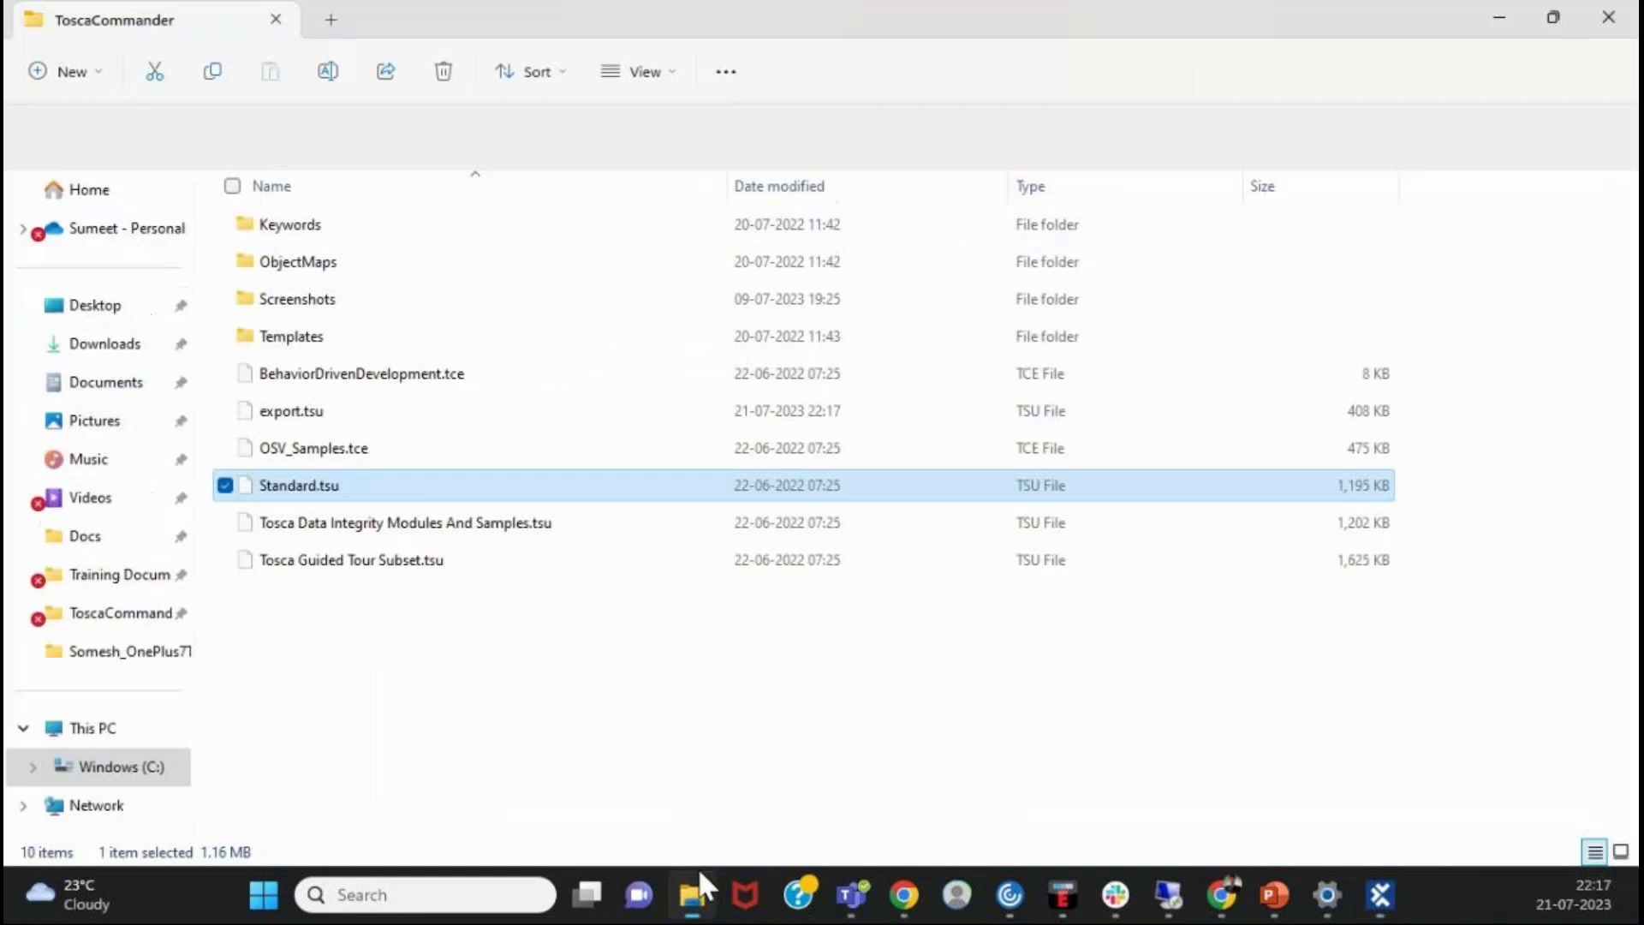
left_click(394, 656)
left_click(332, 412)
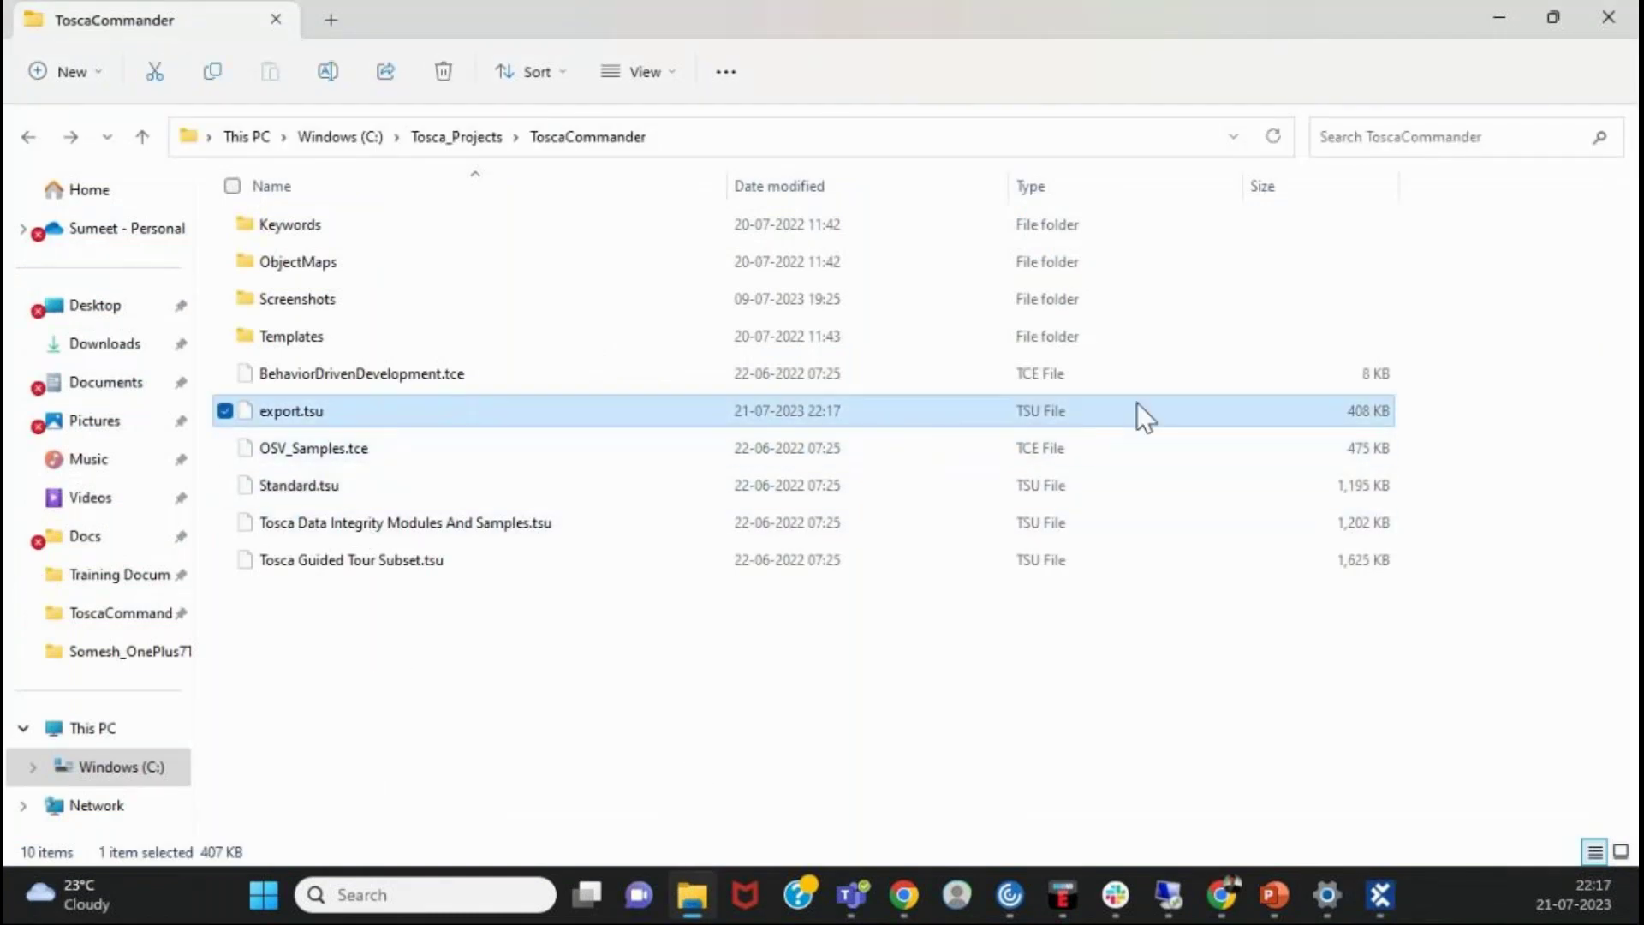
left_click(464, 402)
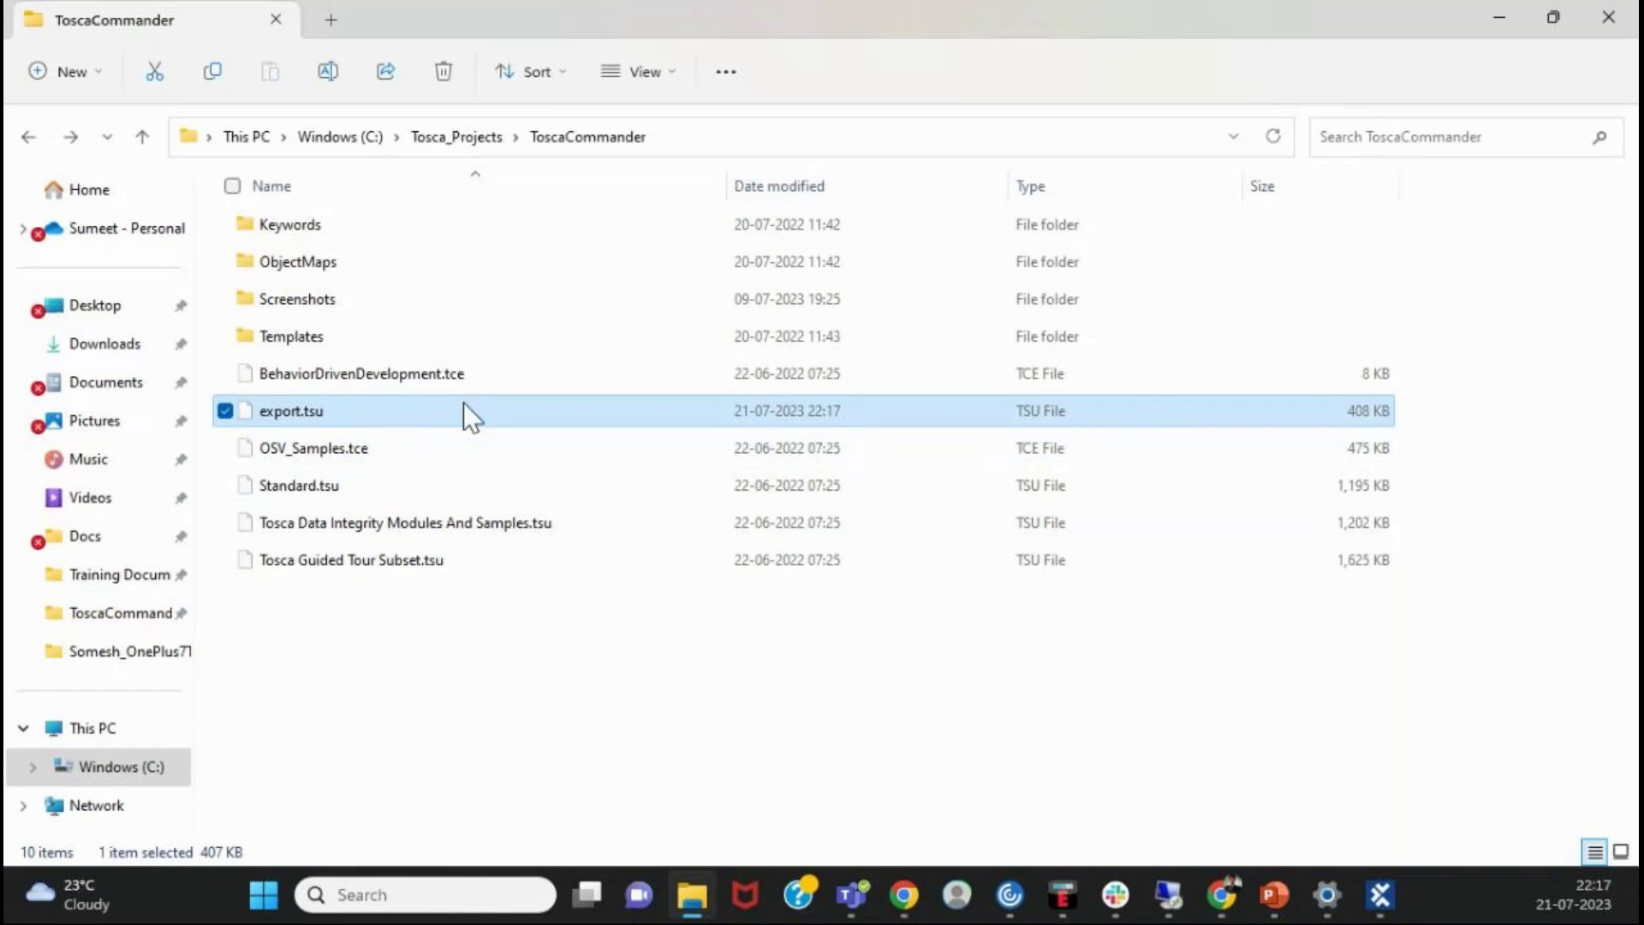
left_click(552, 664)
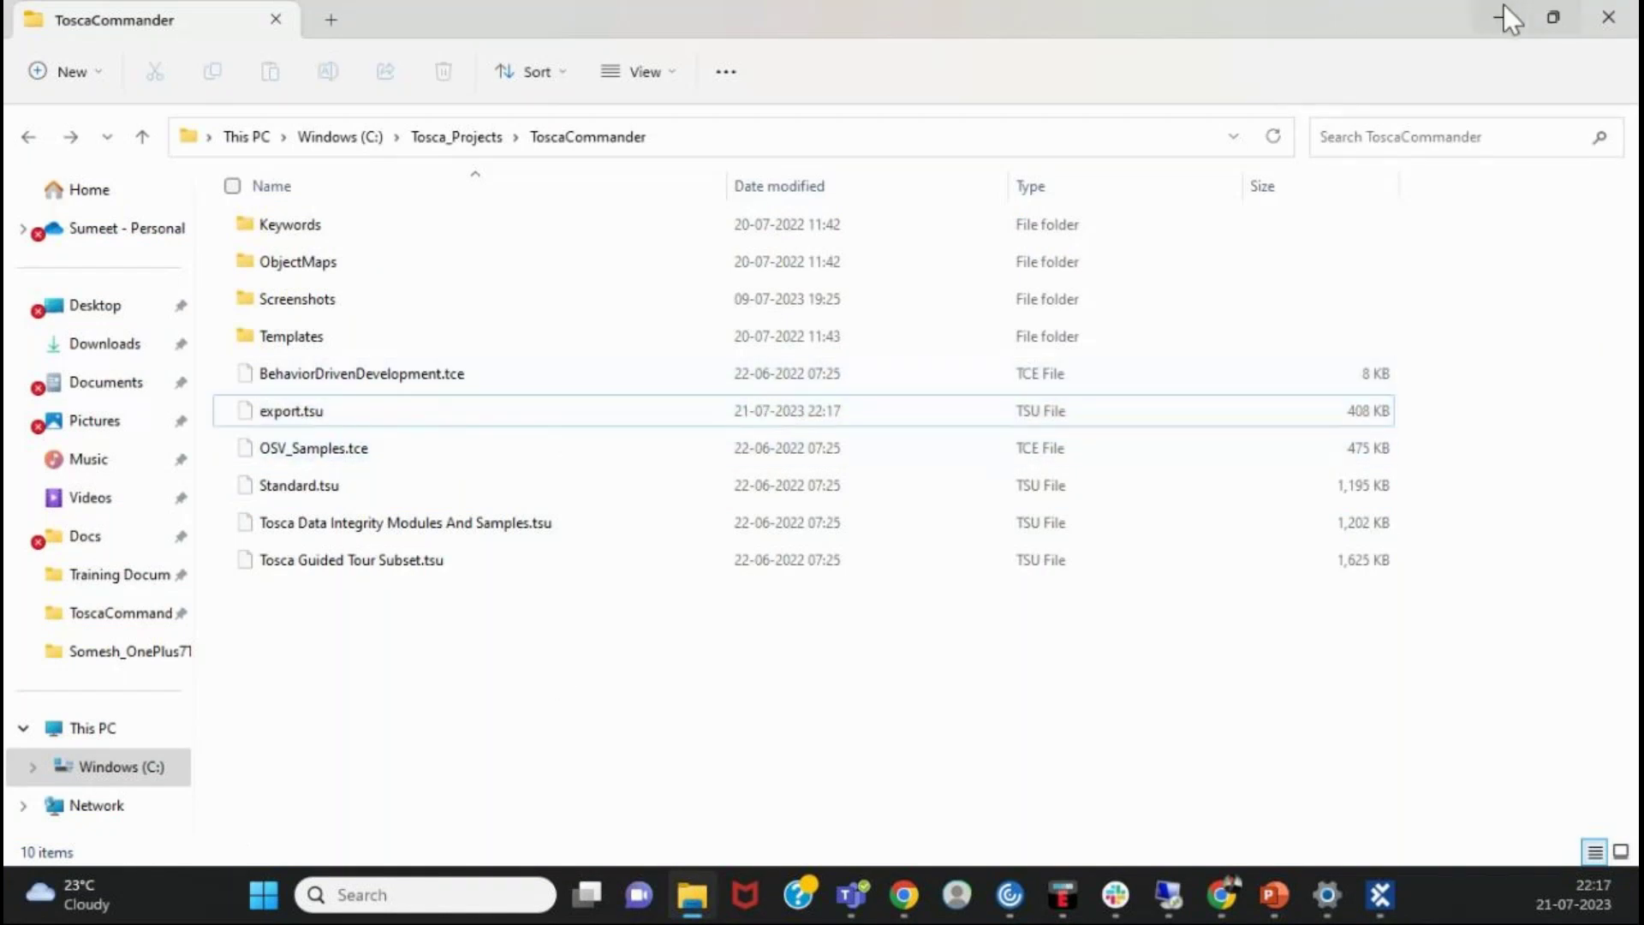
left_click(1501, 7)
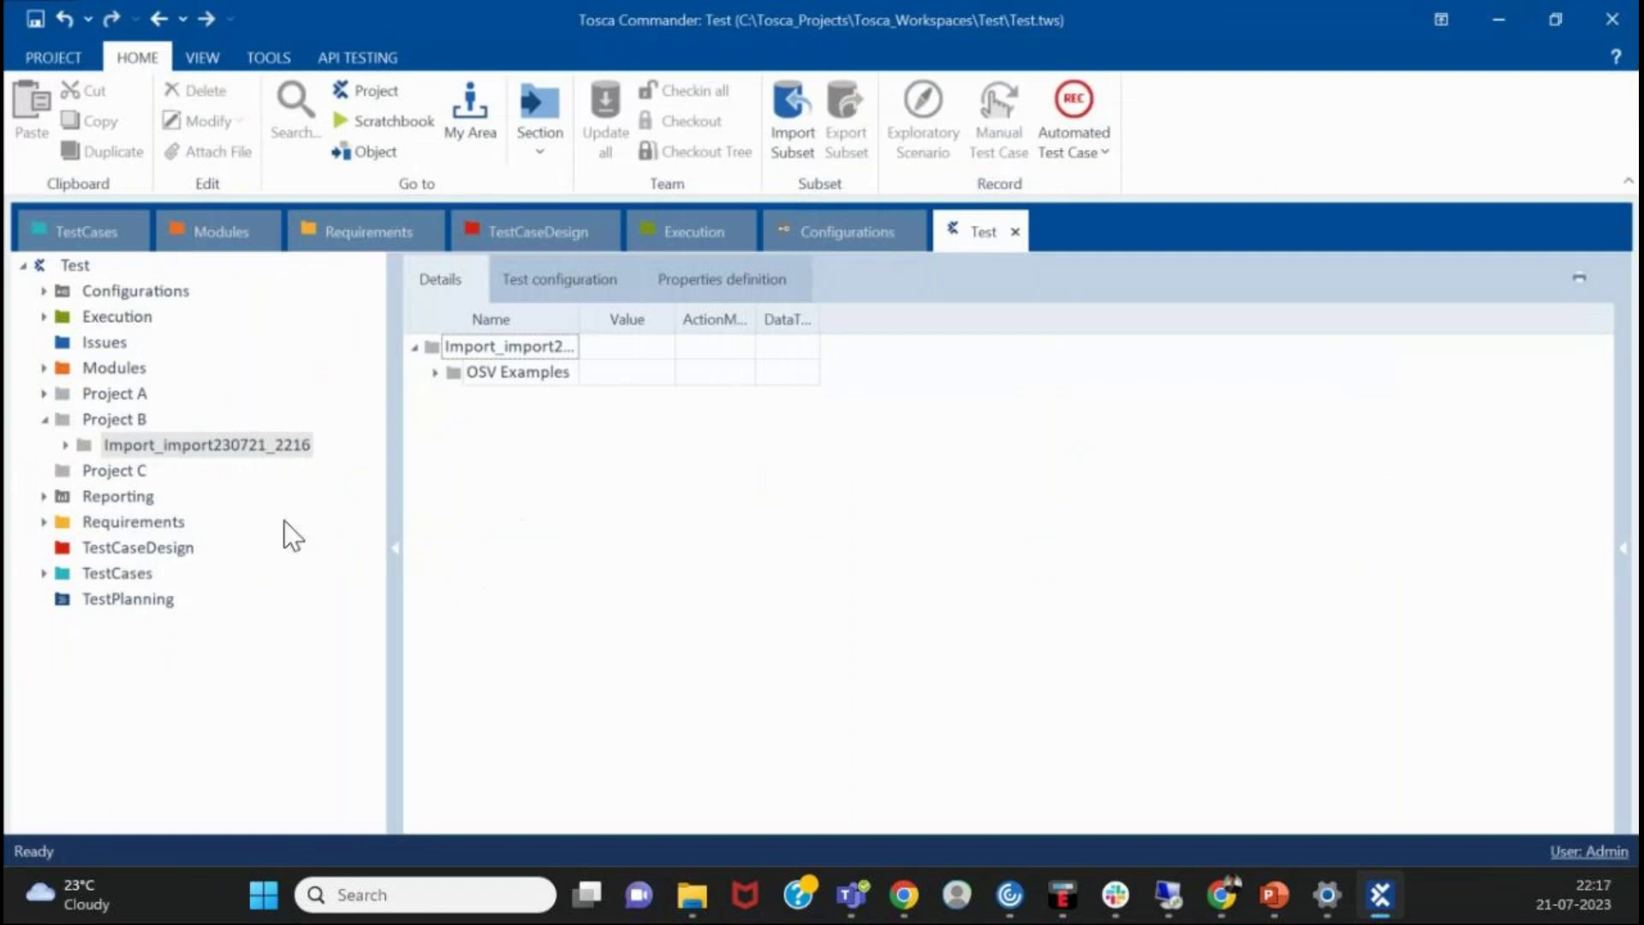
- Peek into the imported folder and the Standard modules TBox tool sets, then collapse Standard modules
left_click(69, 449)
left_click(69, 449)
left_click(68, 449)
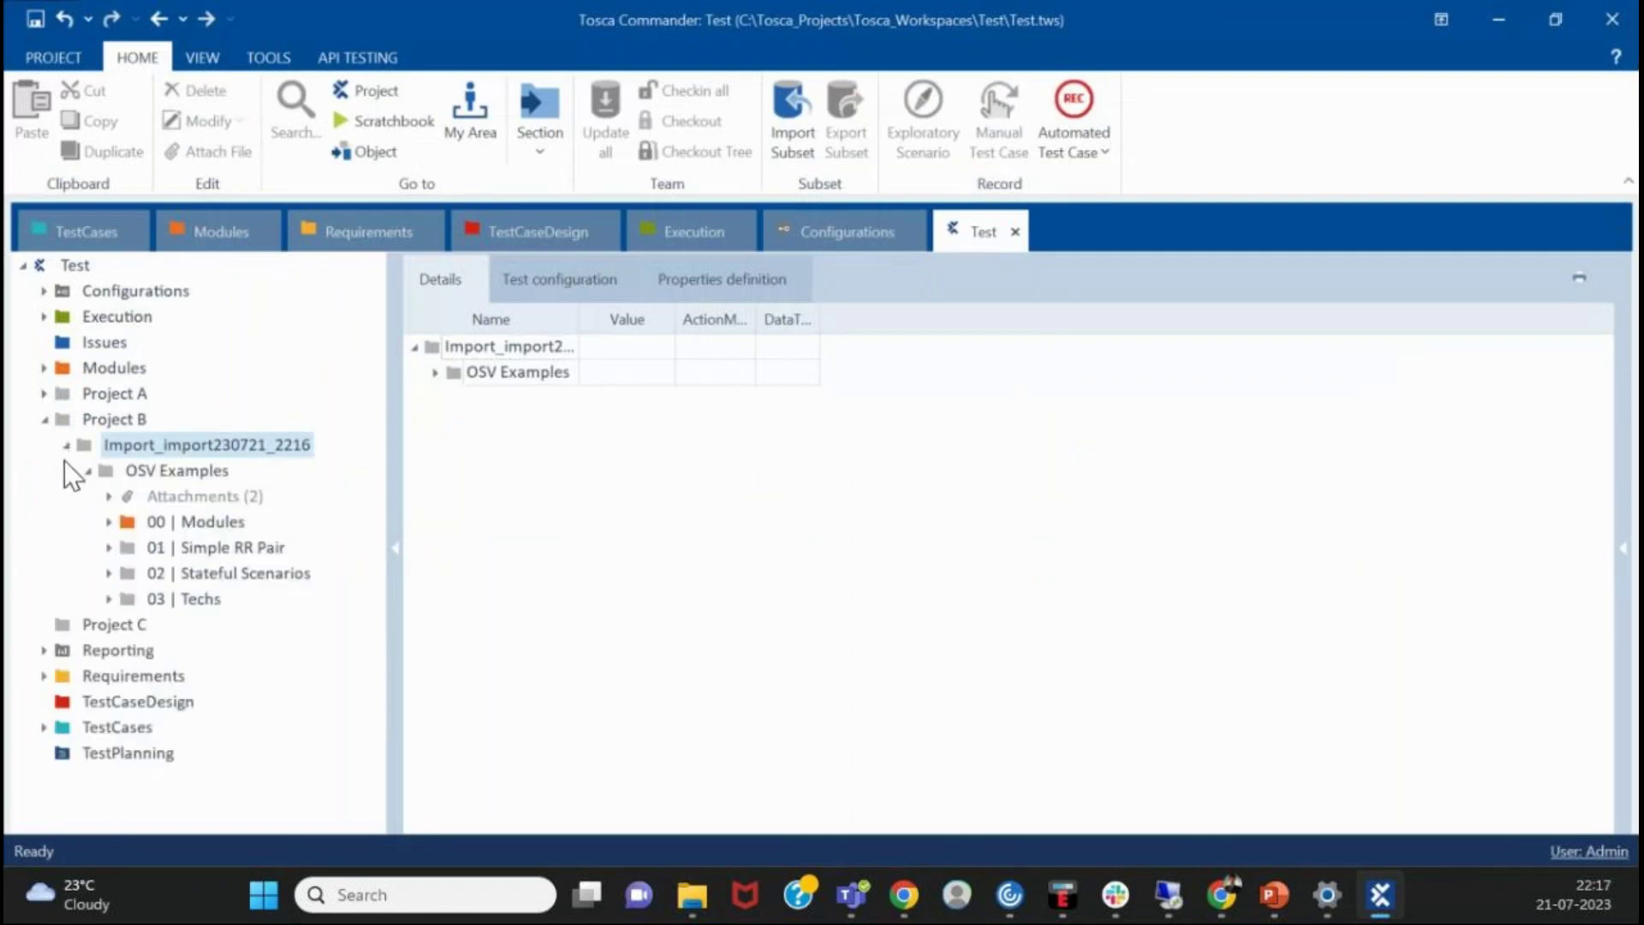
left_click(65, 445)
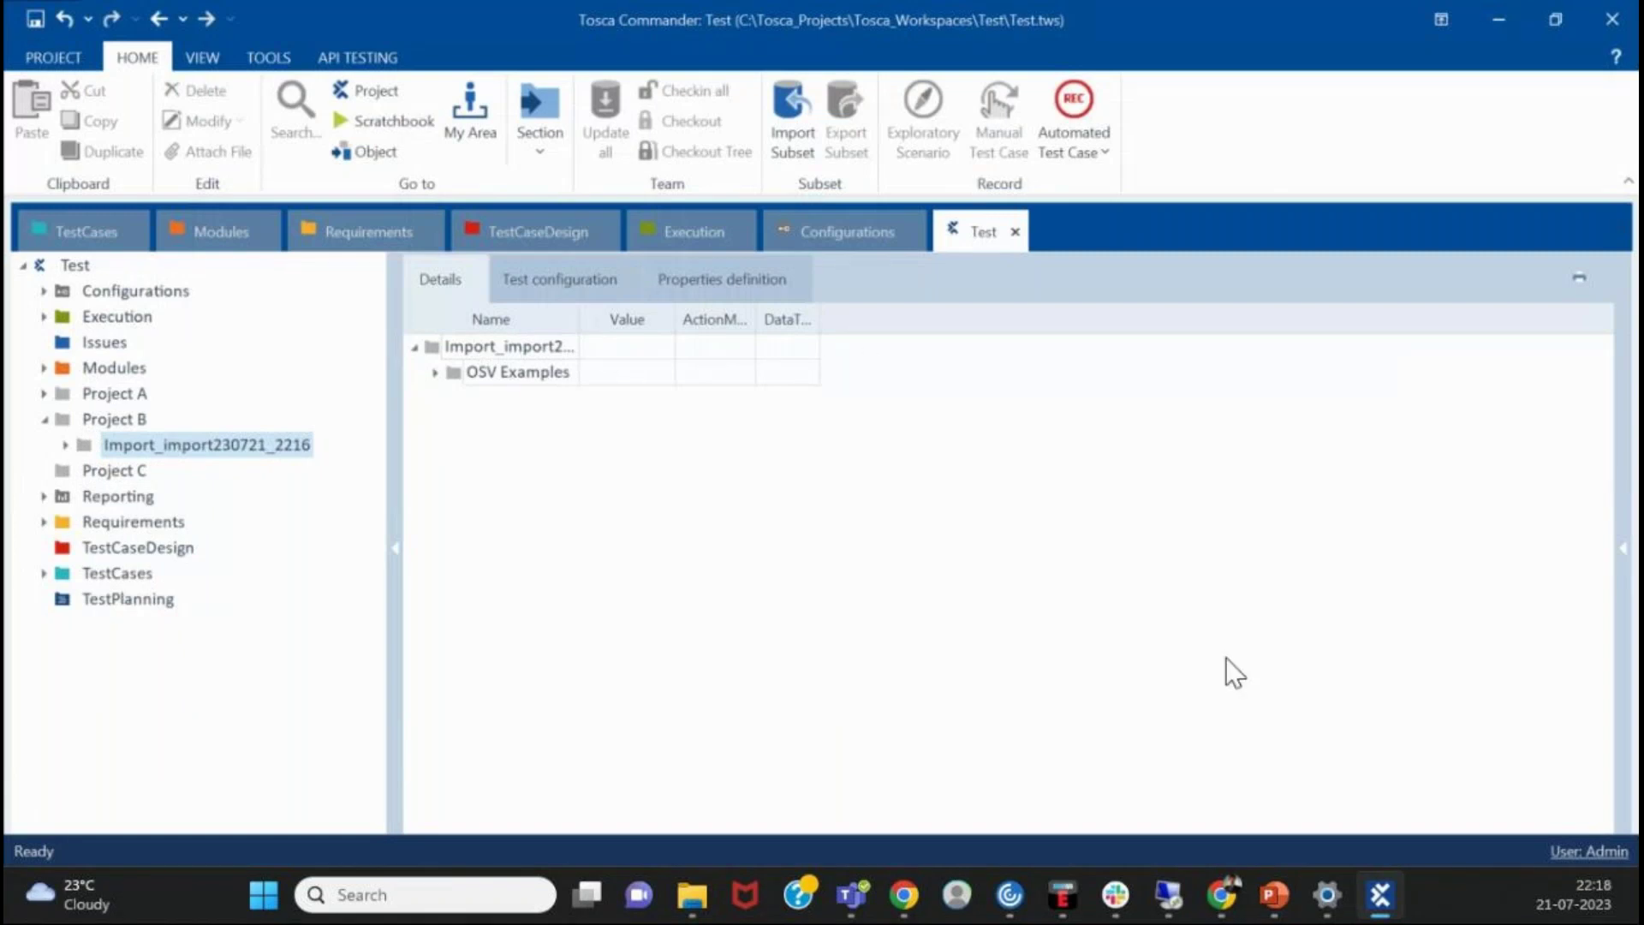
left_click(43, 367)
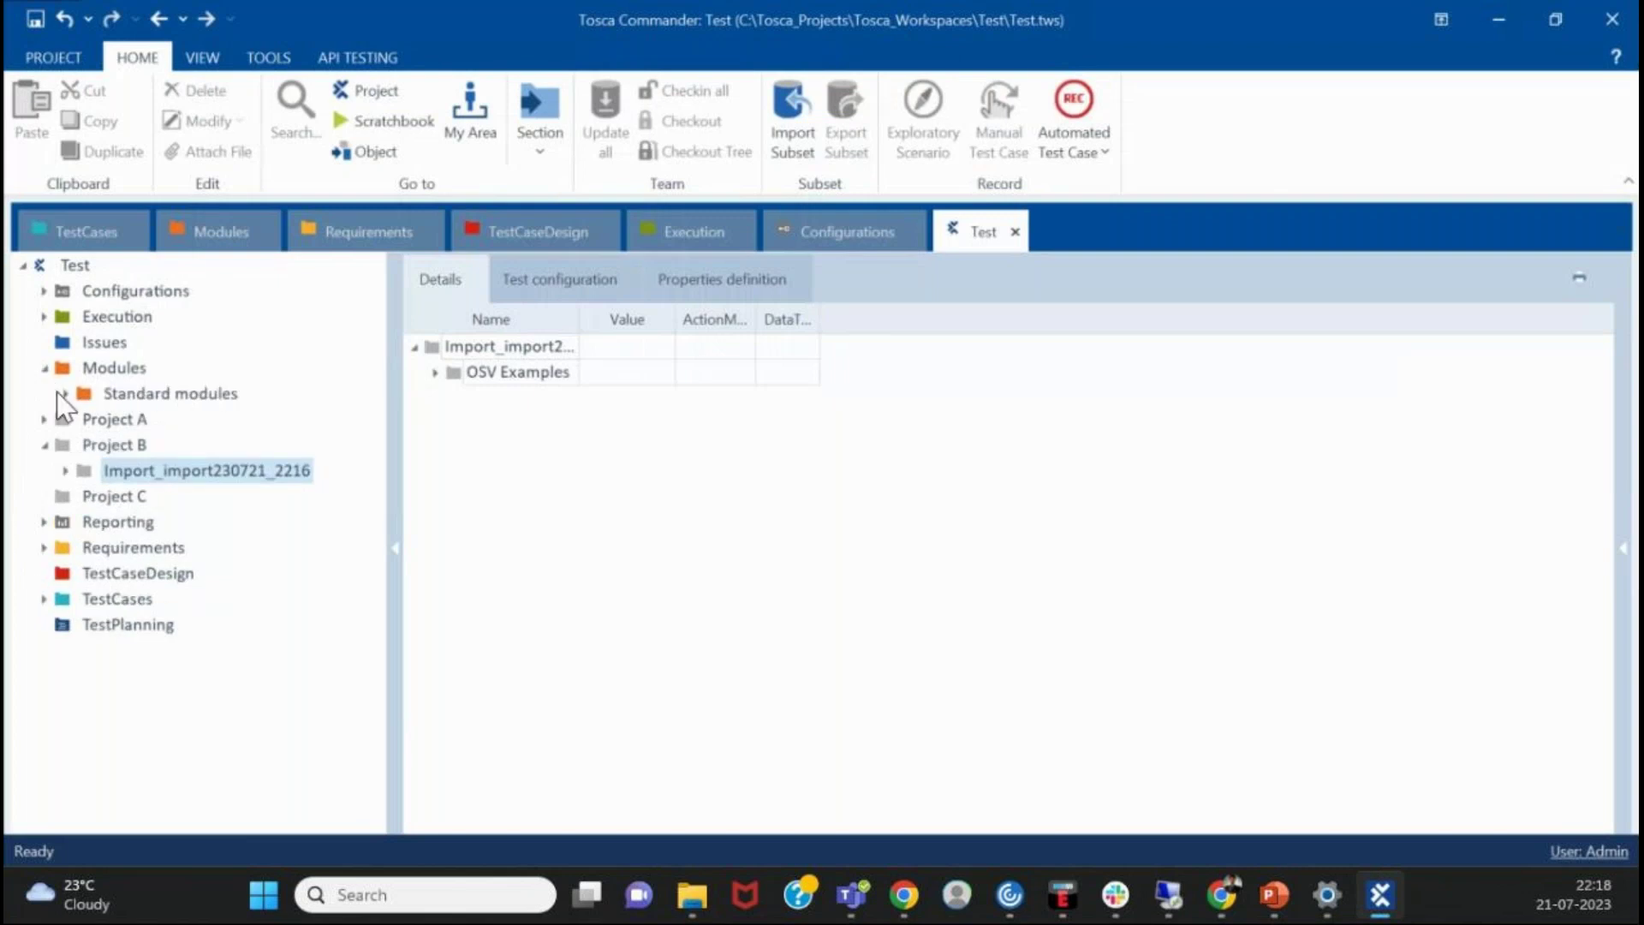
left_click(63, 394)
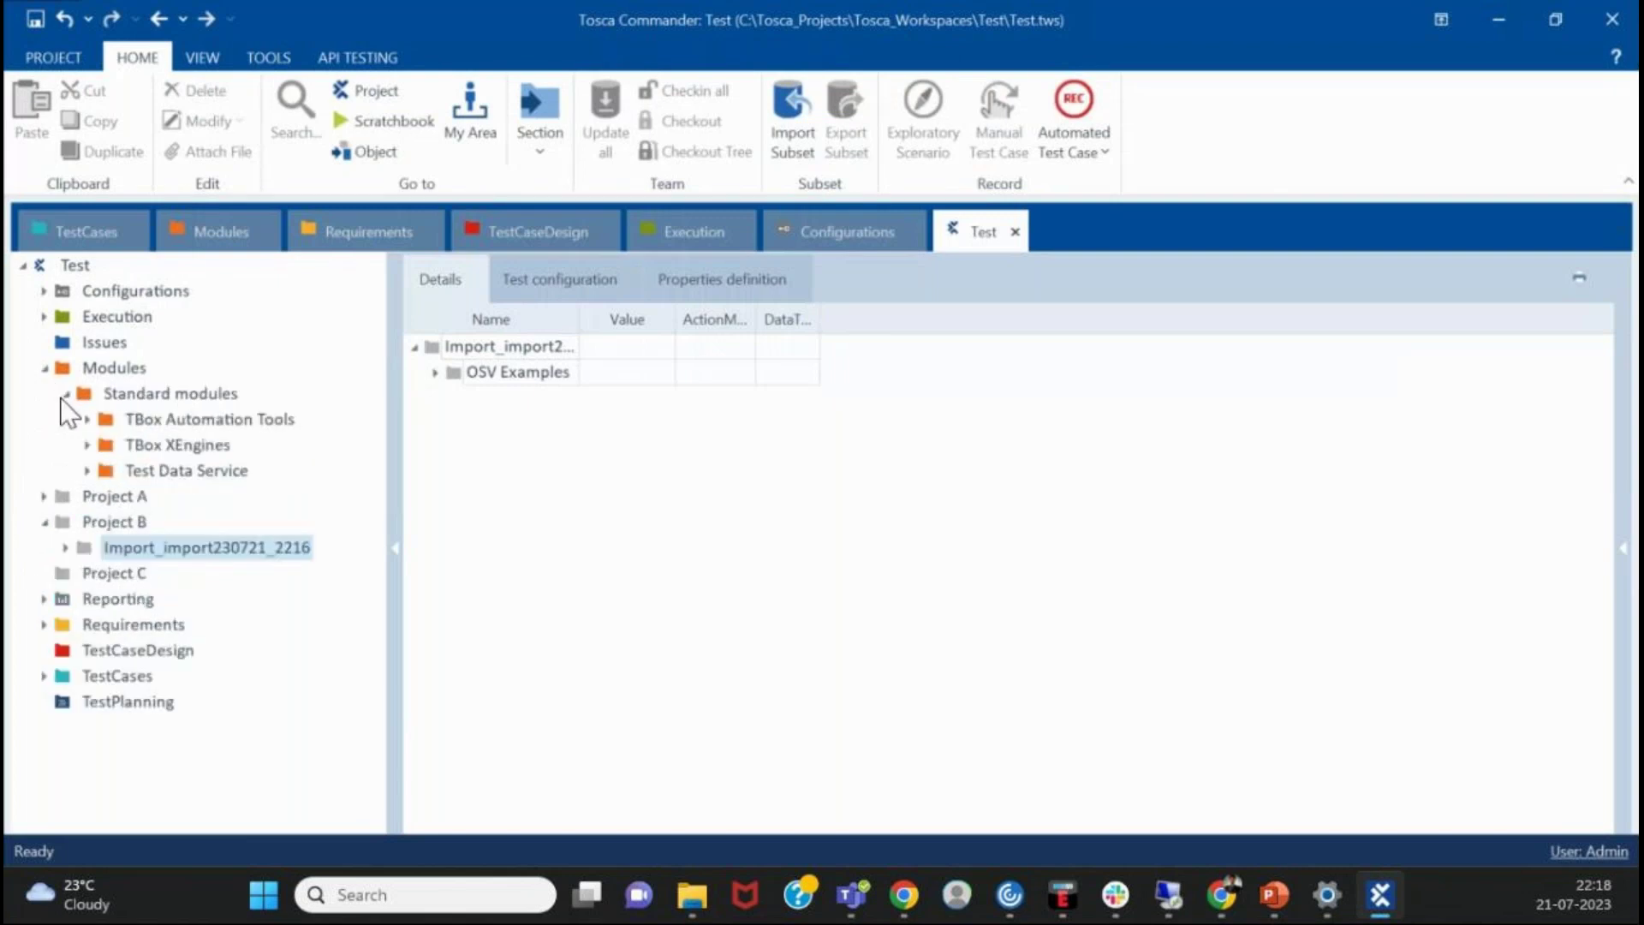
left_click(63, 395)
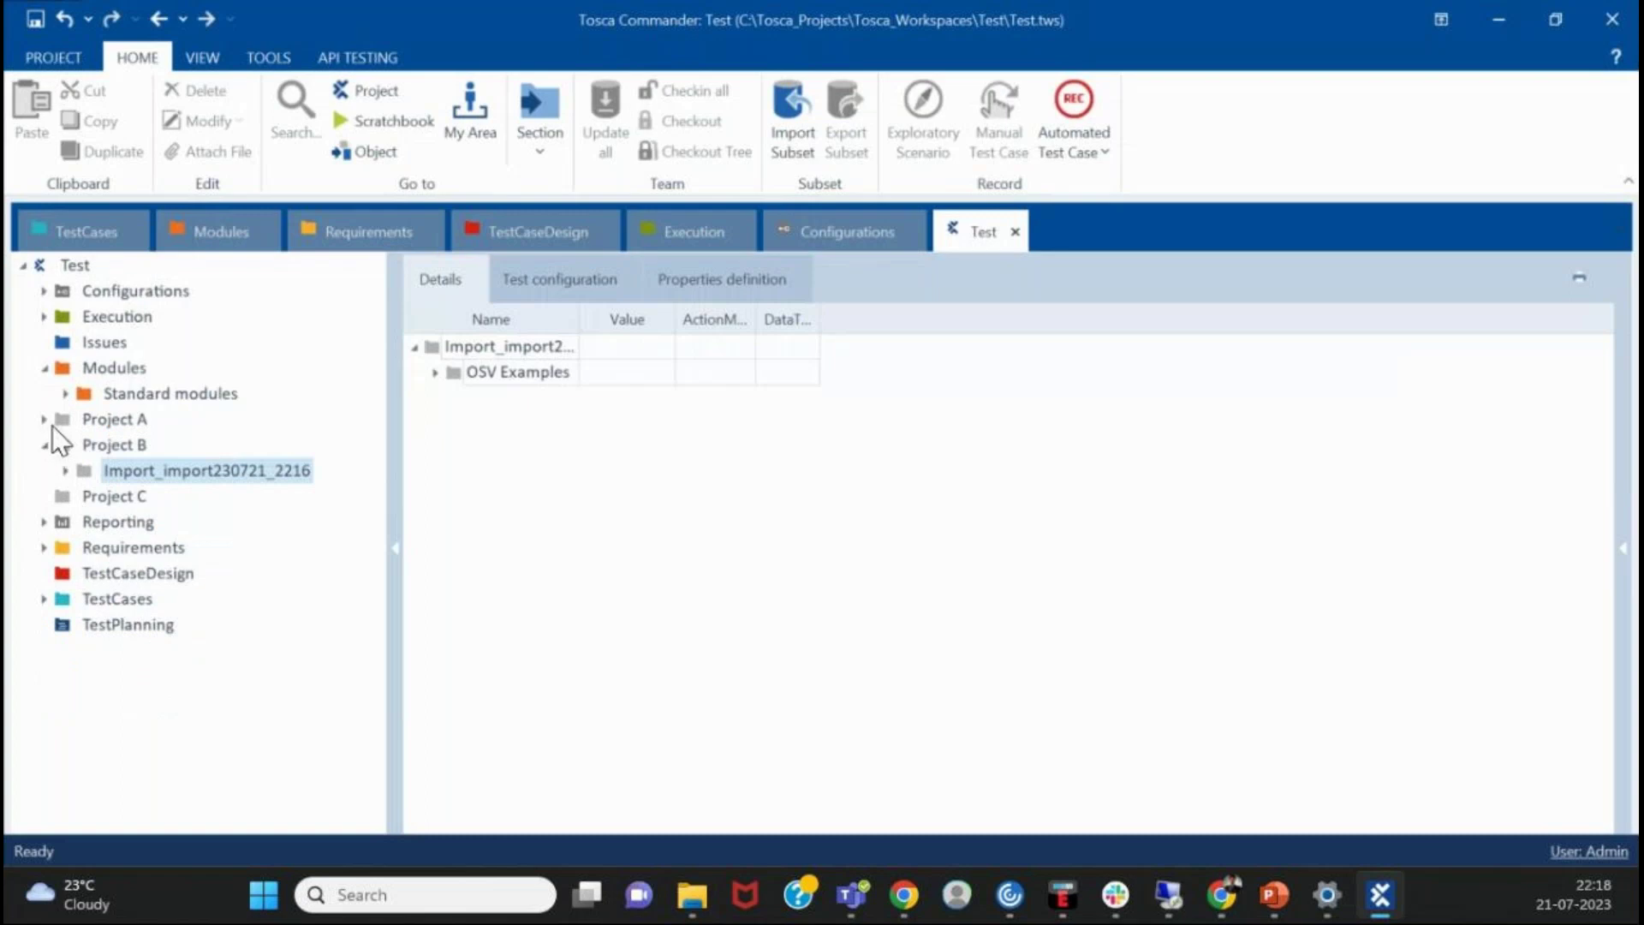
- Browse Project A's Modules_import230721_2215 and Tosca Guided Tour folders, then show its TestCases in details
left_click(45, 419)
left_click(82, 497)
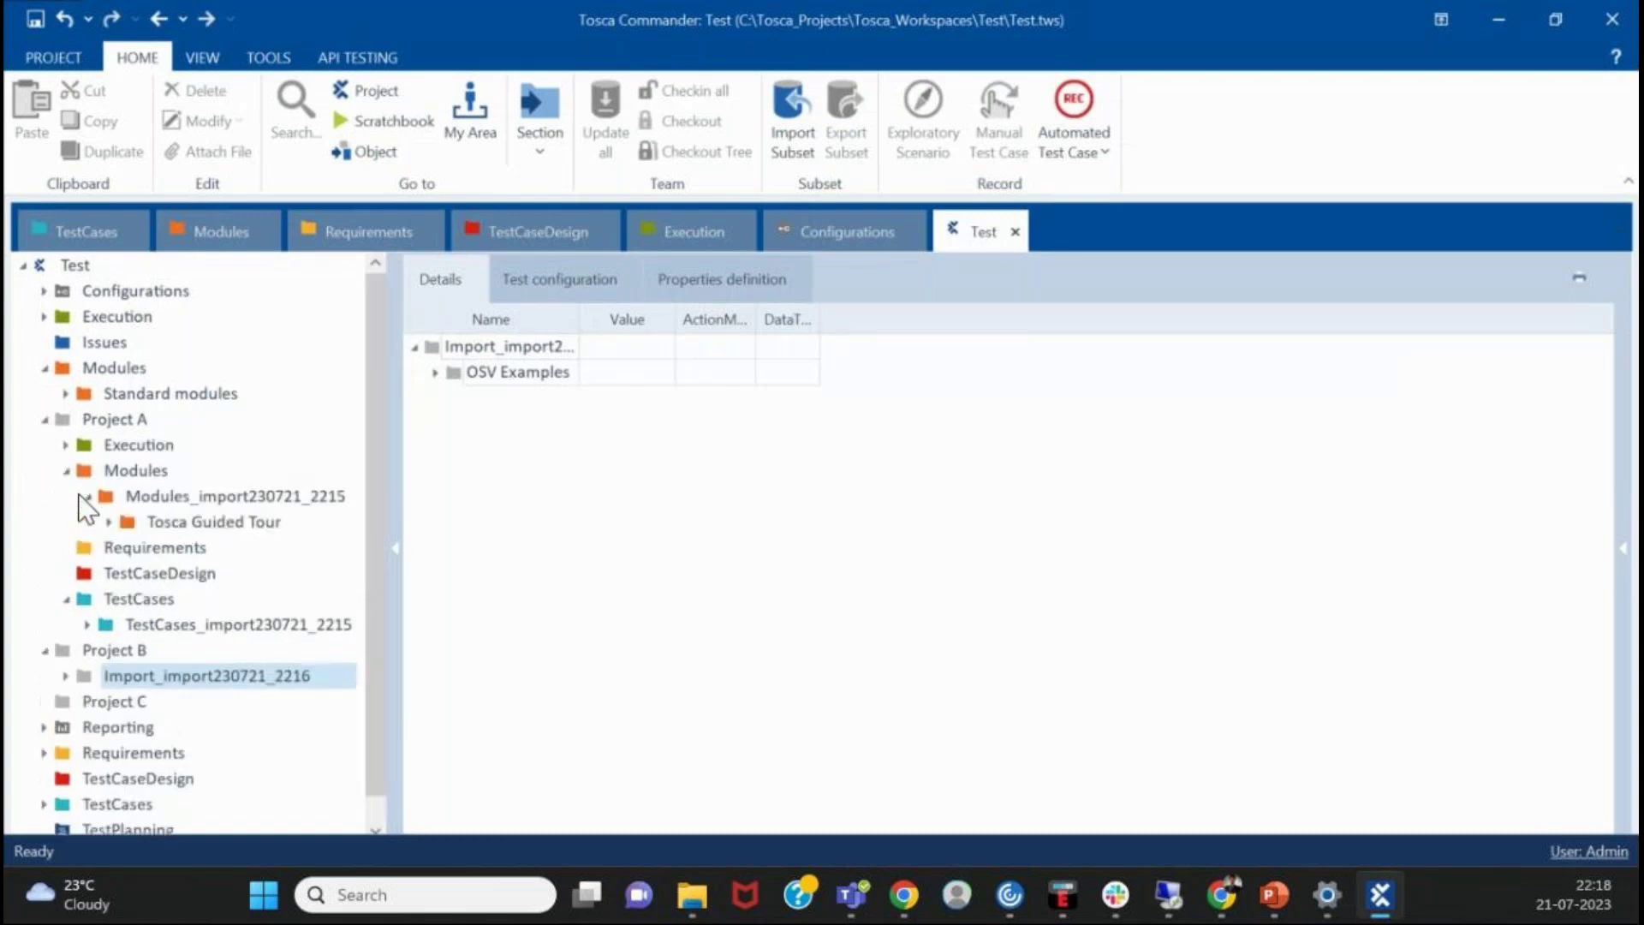
left_click(107, 522)
left_click(100, 522)
left_click(89, 496)
left_click(69, 471)
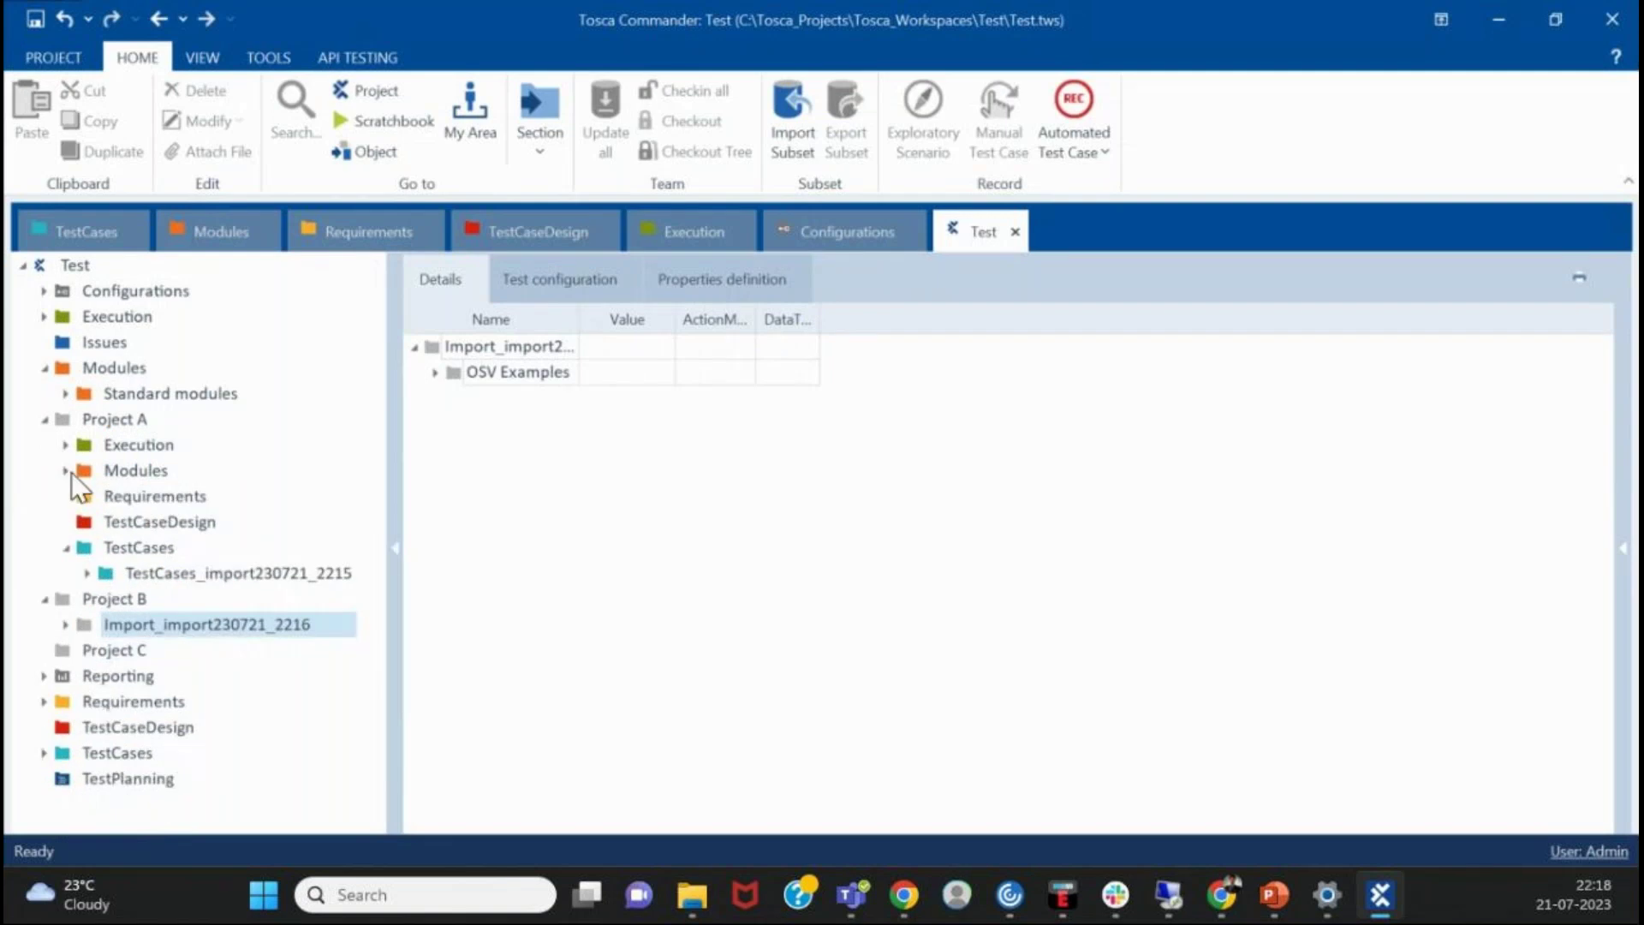
left_click(79, 548)
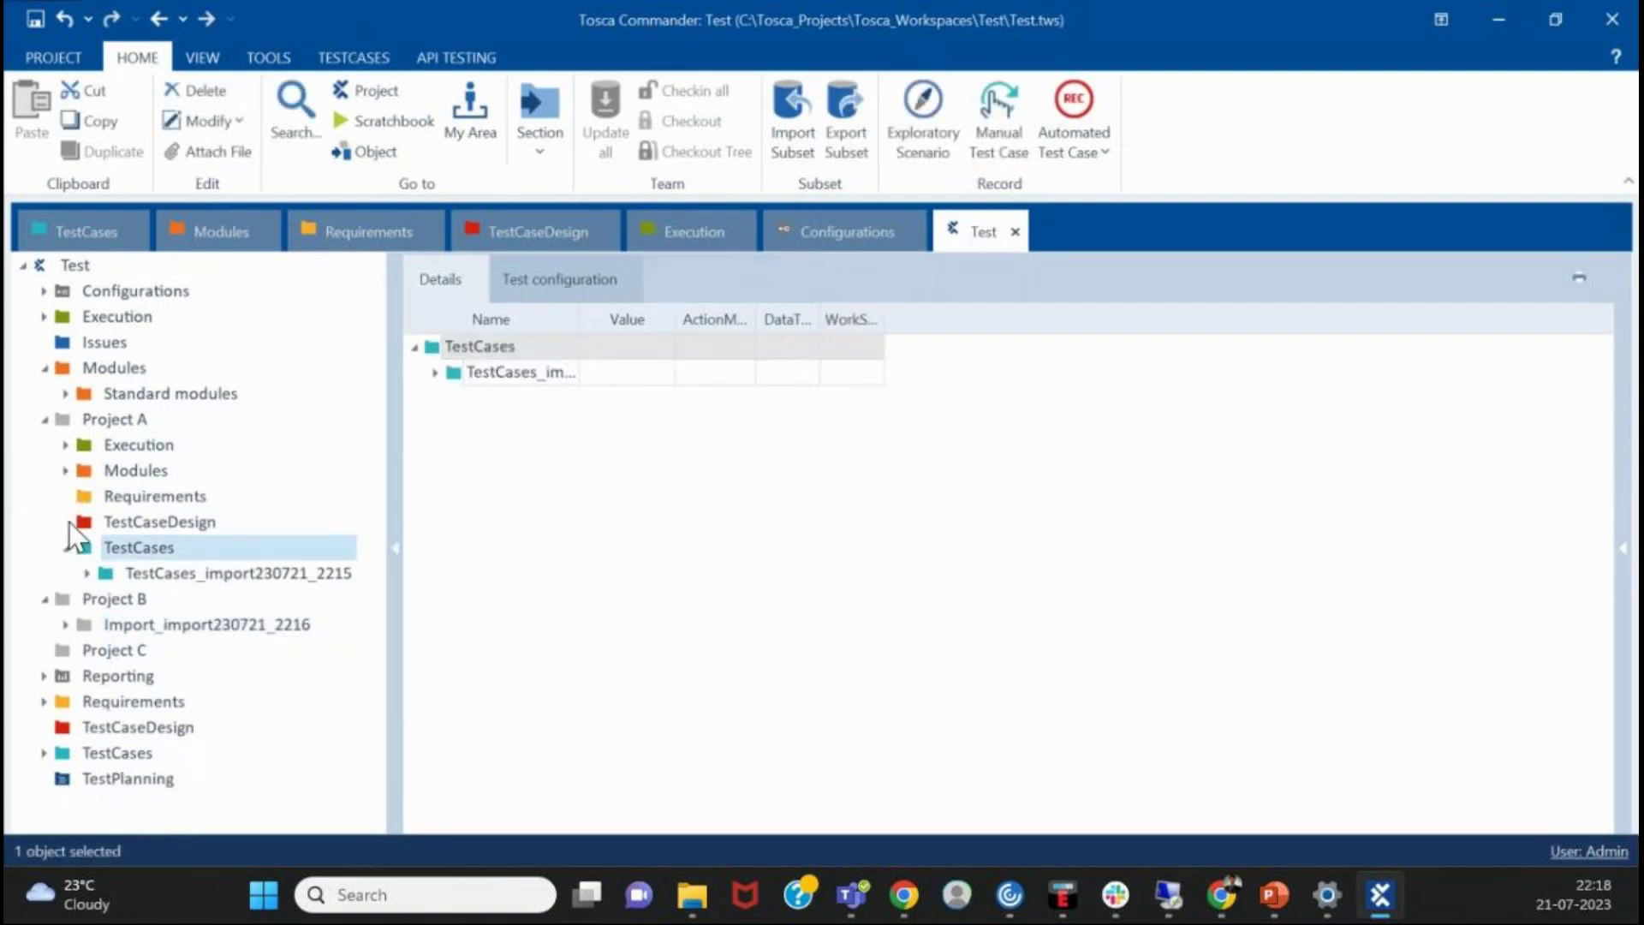
left_click(66, 547)
left_click(692, 896)
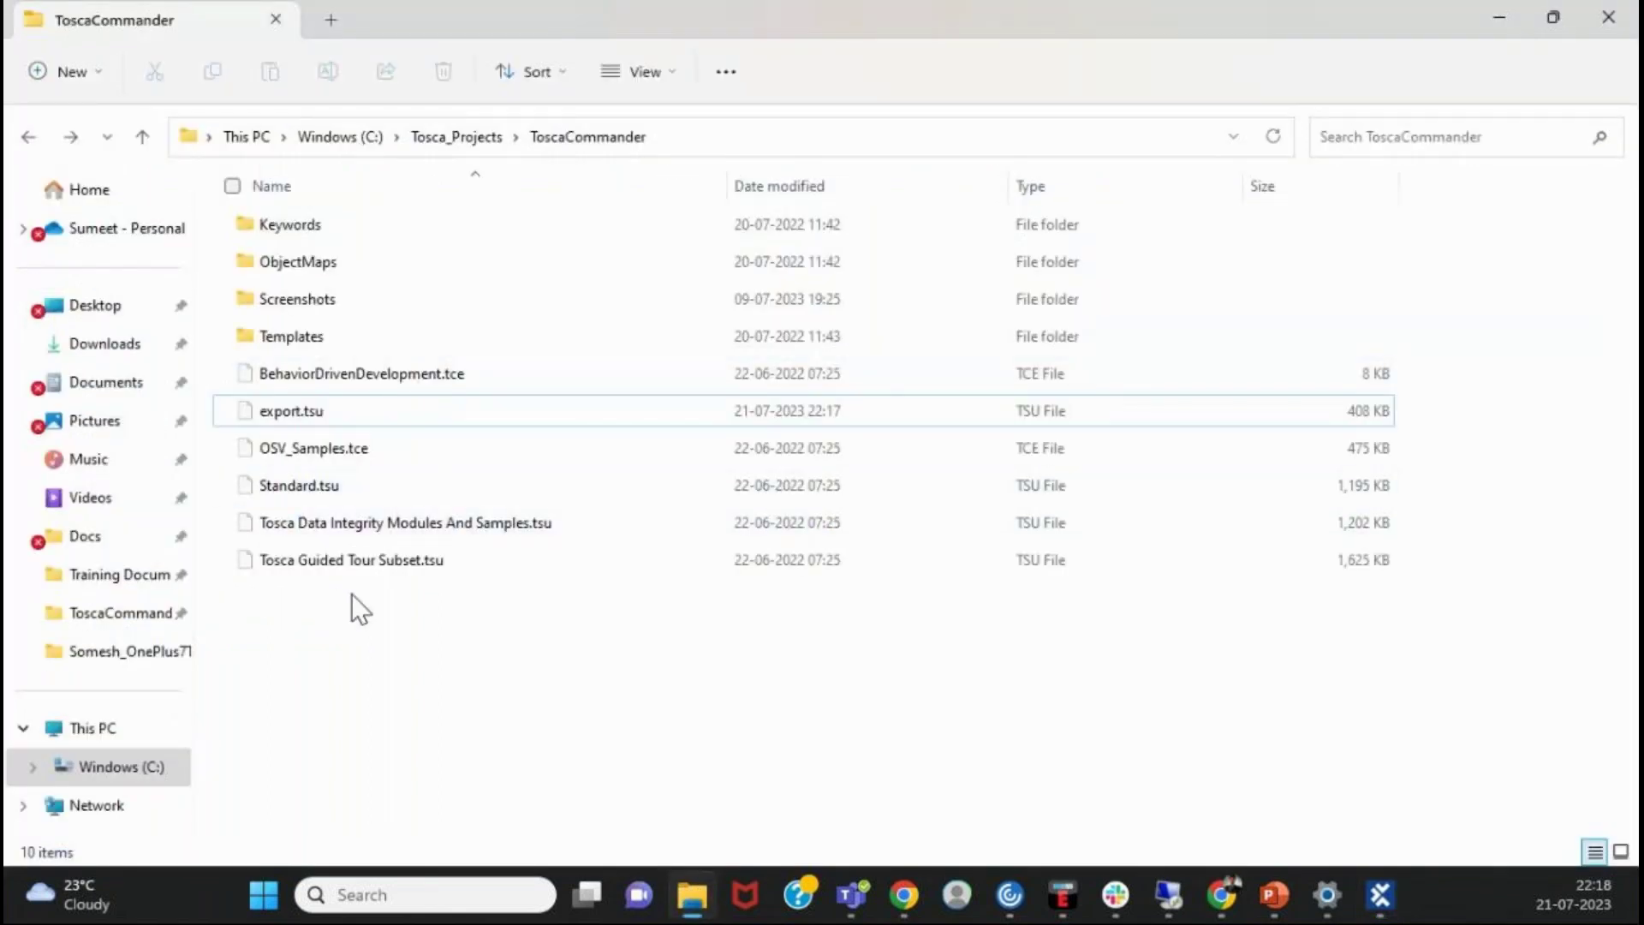
left_click(335, 572)
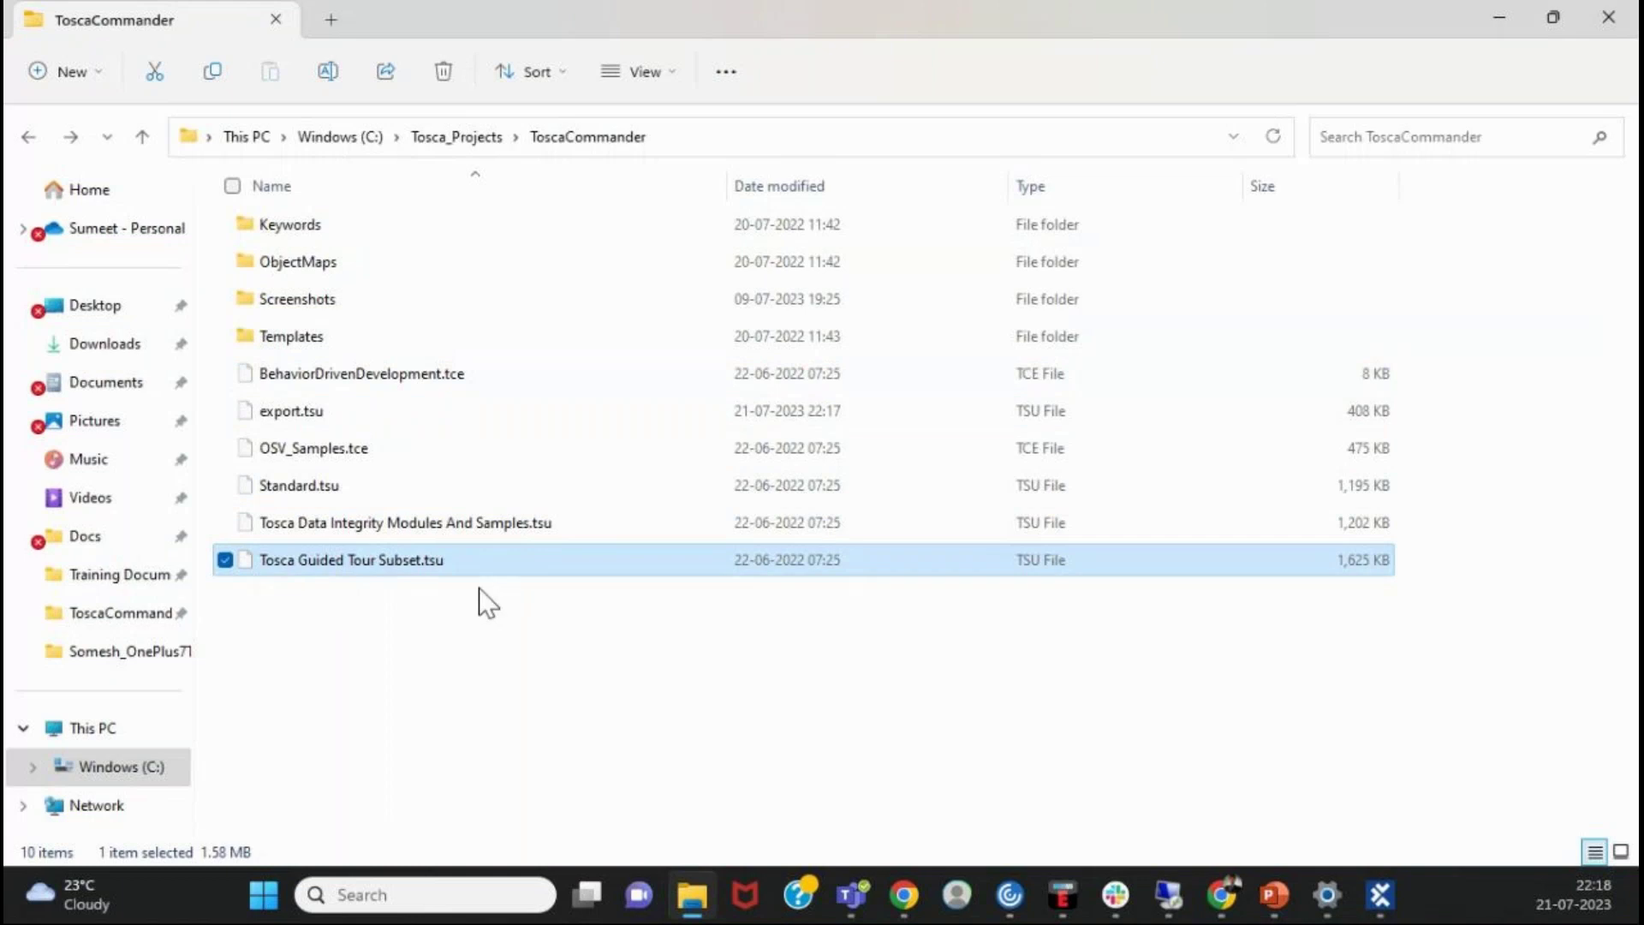
left_click(1494, 19)
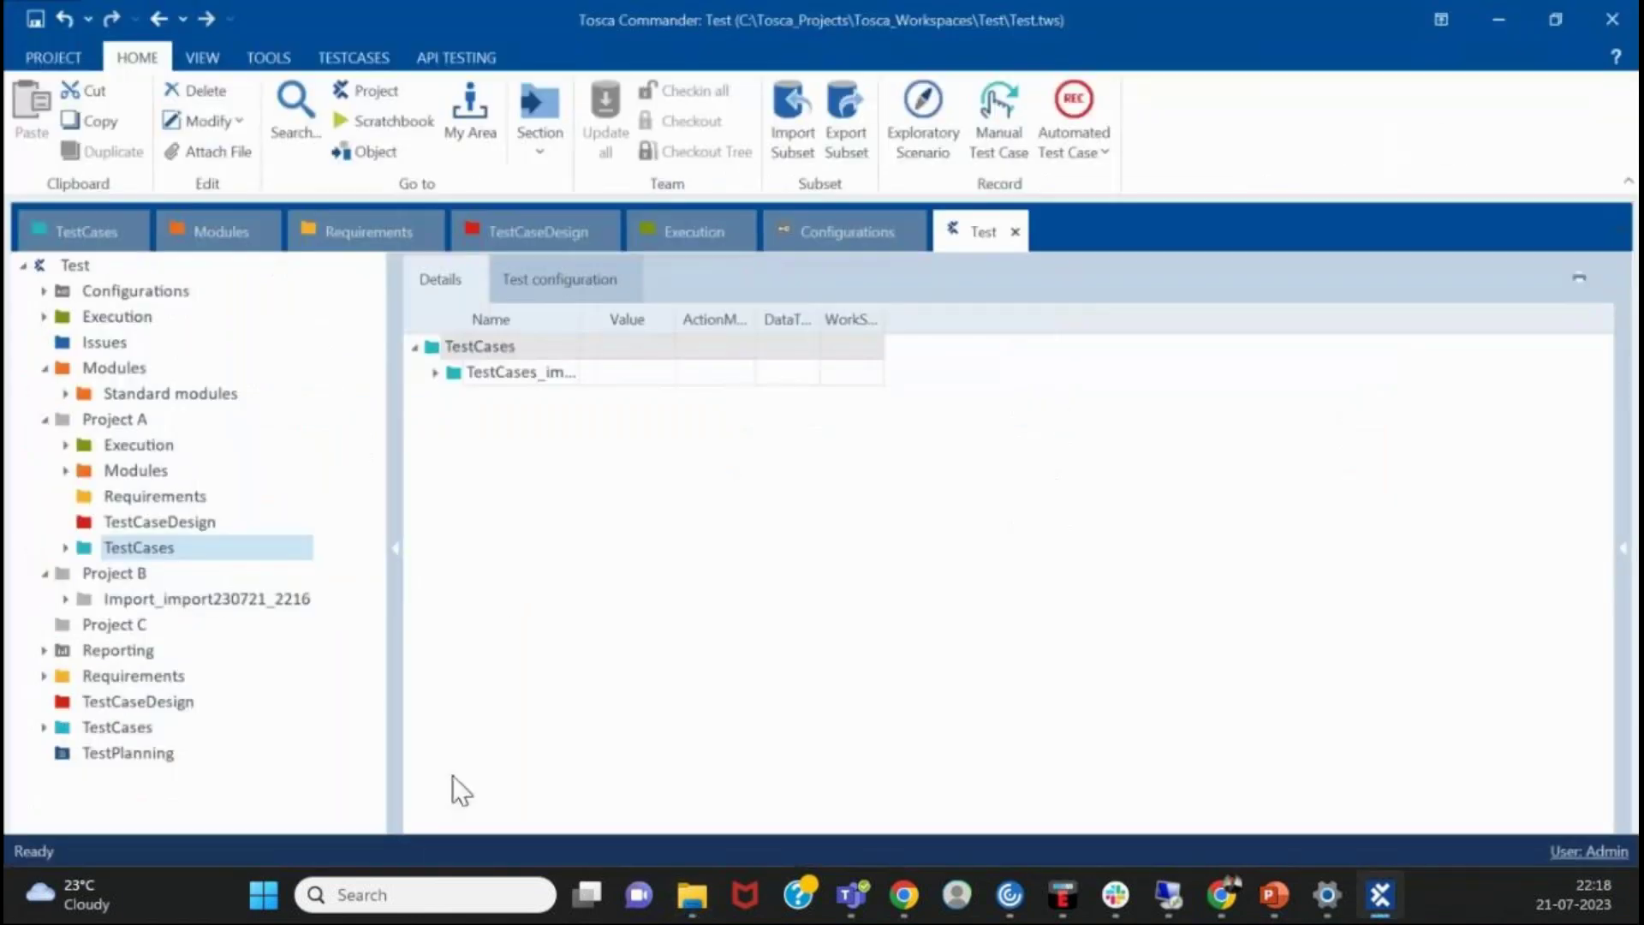
left_click(65, 547)
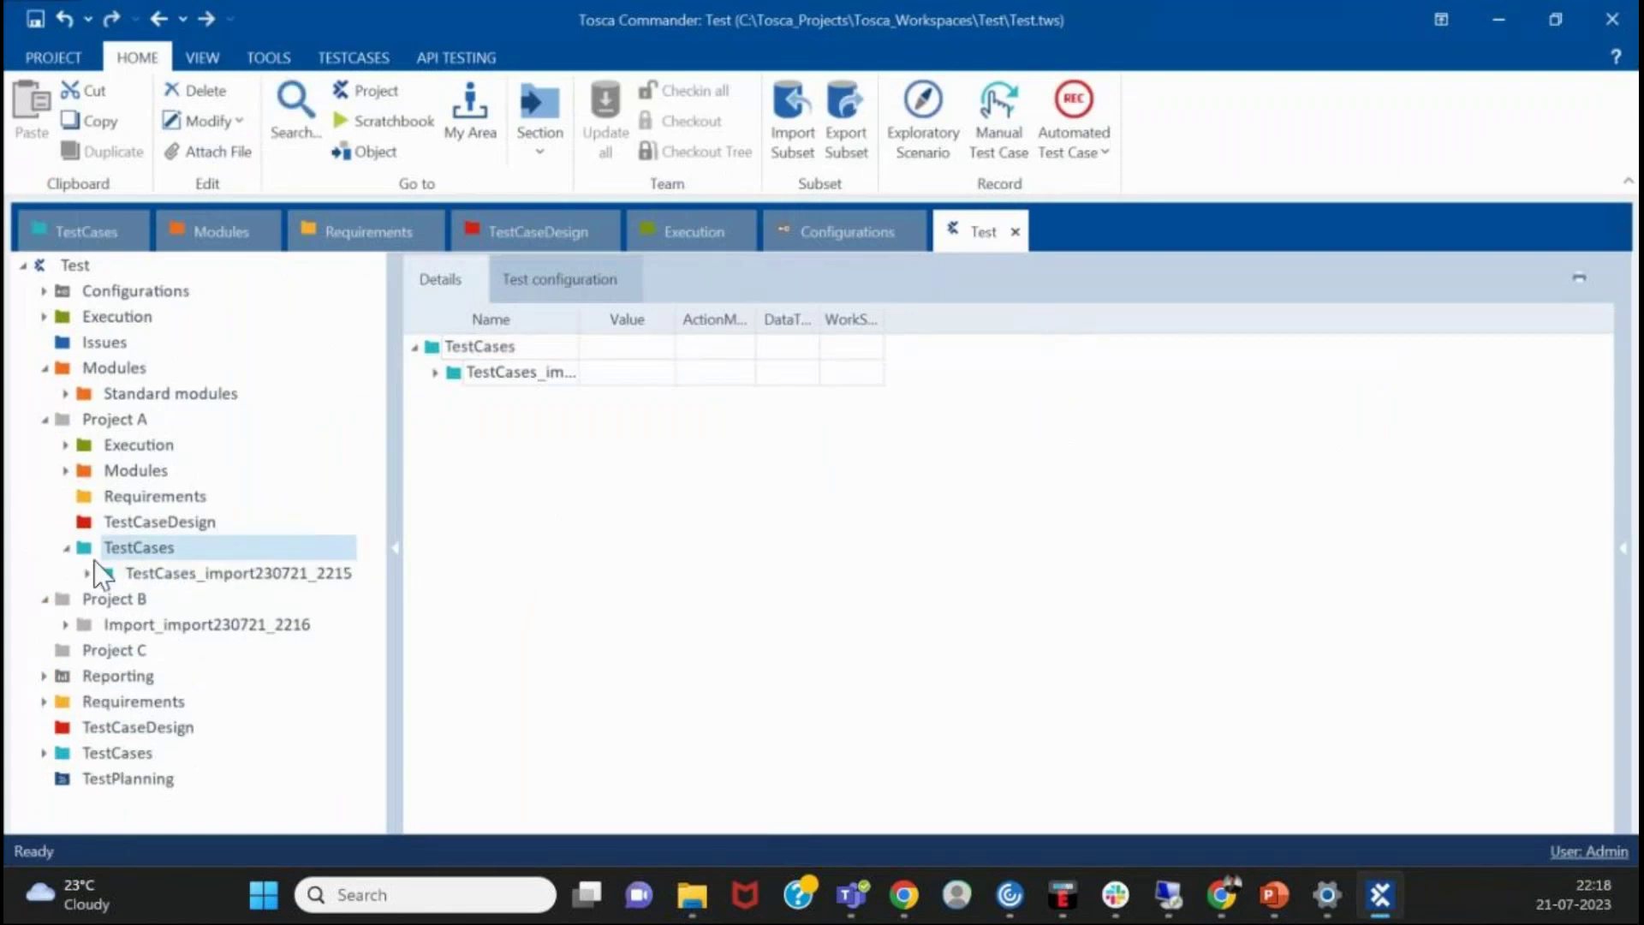
left_click(88, 573)
left_click(110, 599)
left_click(132, 625)
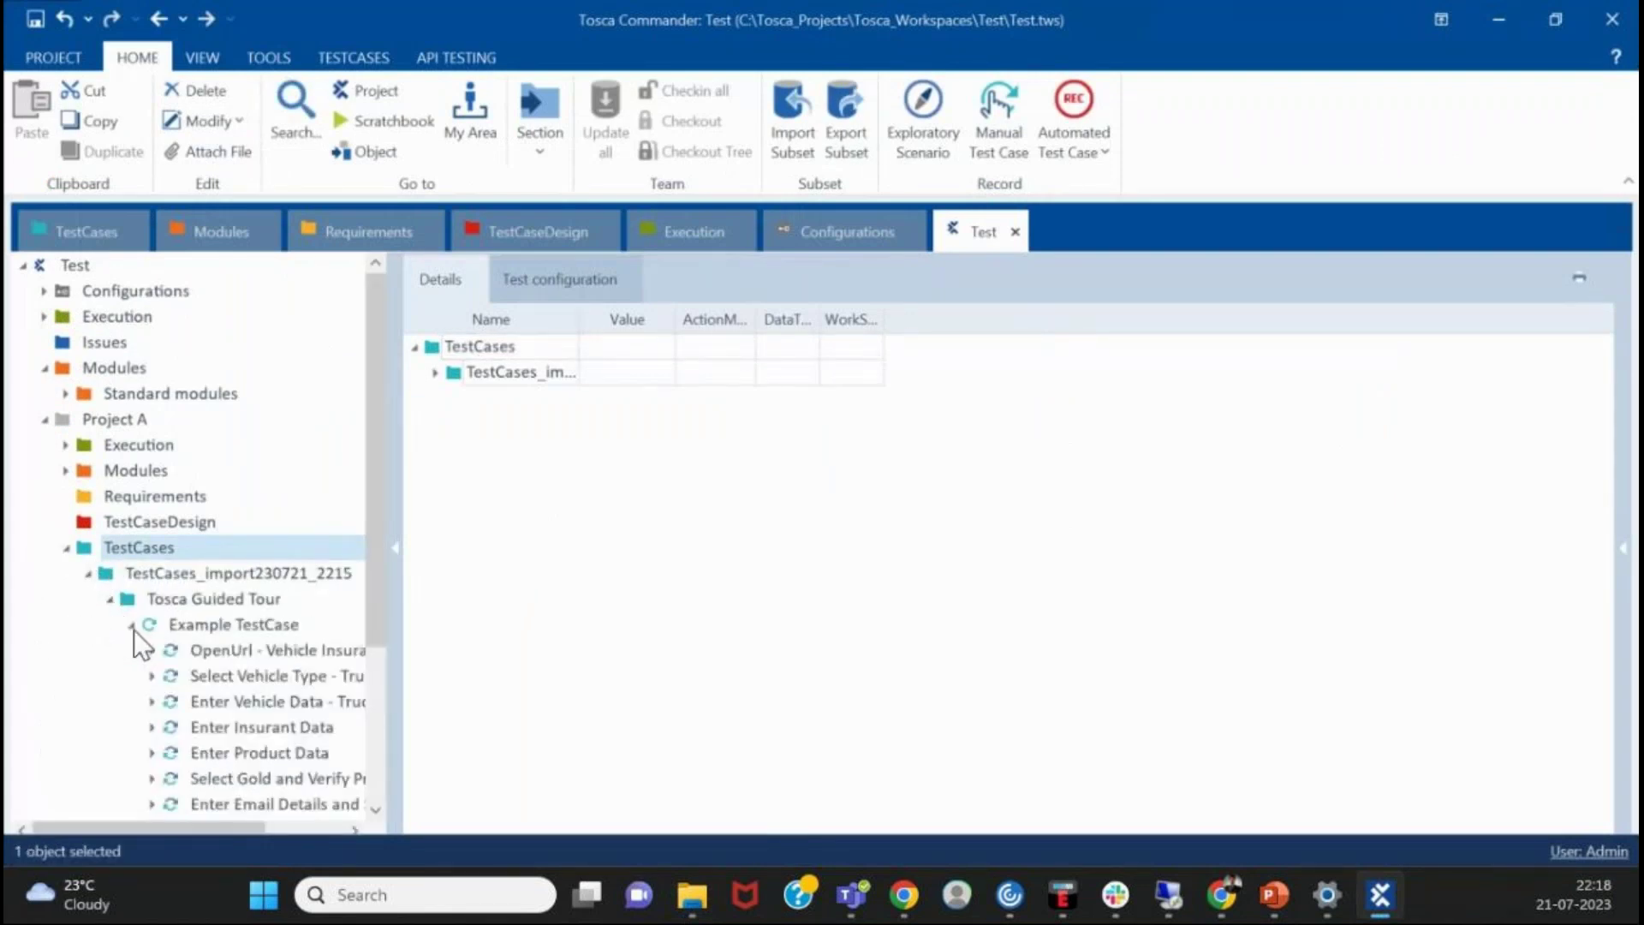
left_click(180, 624)
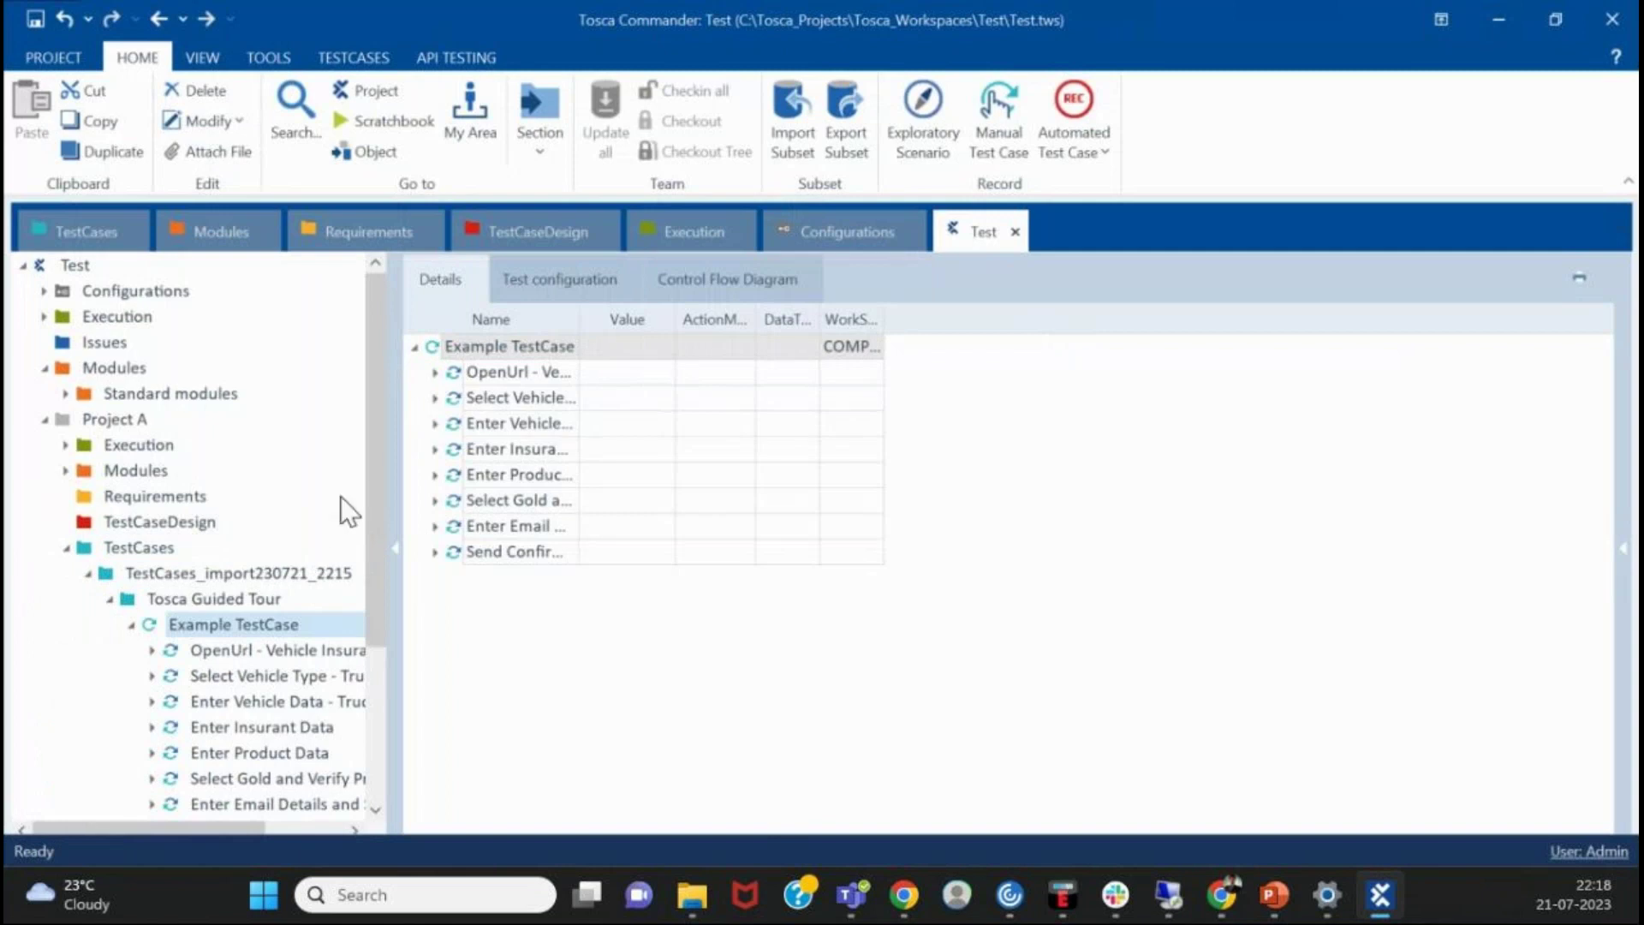
left_click_drag(397, 488, 687, 452)
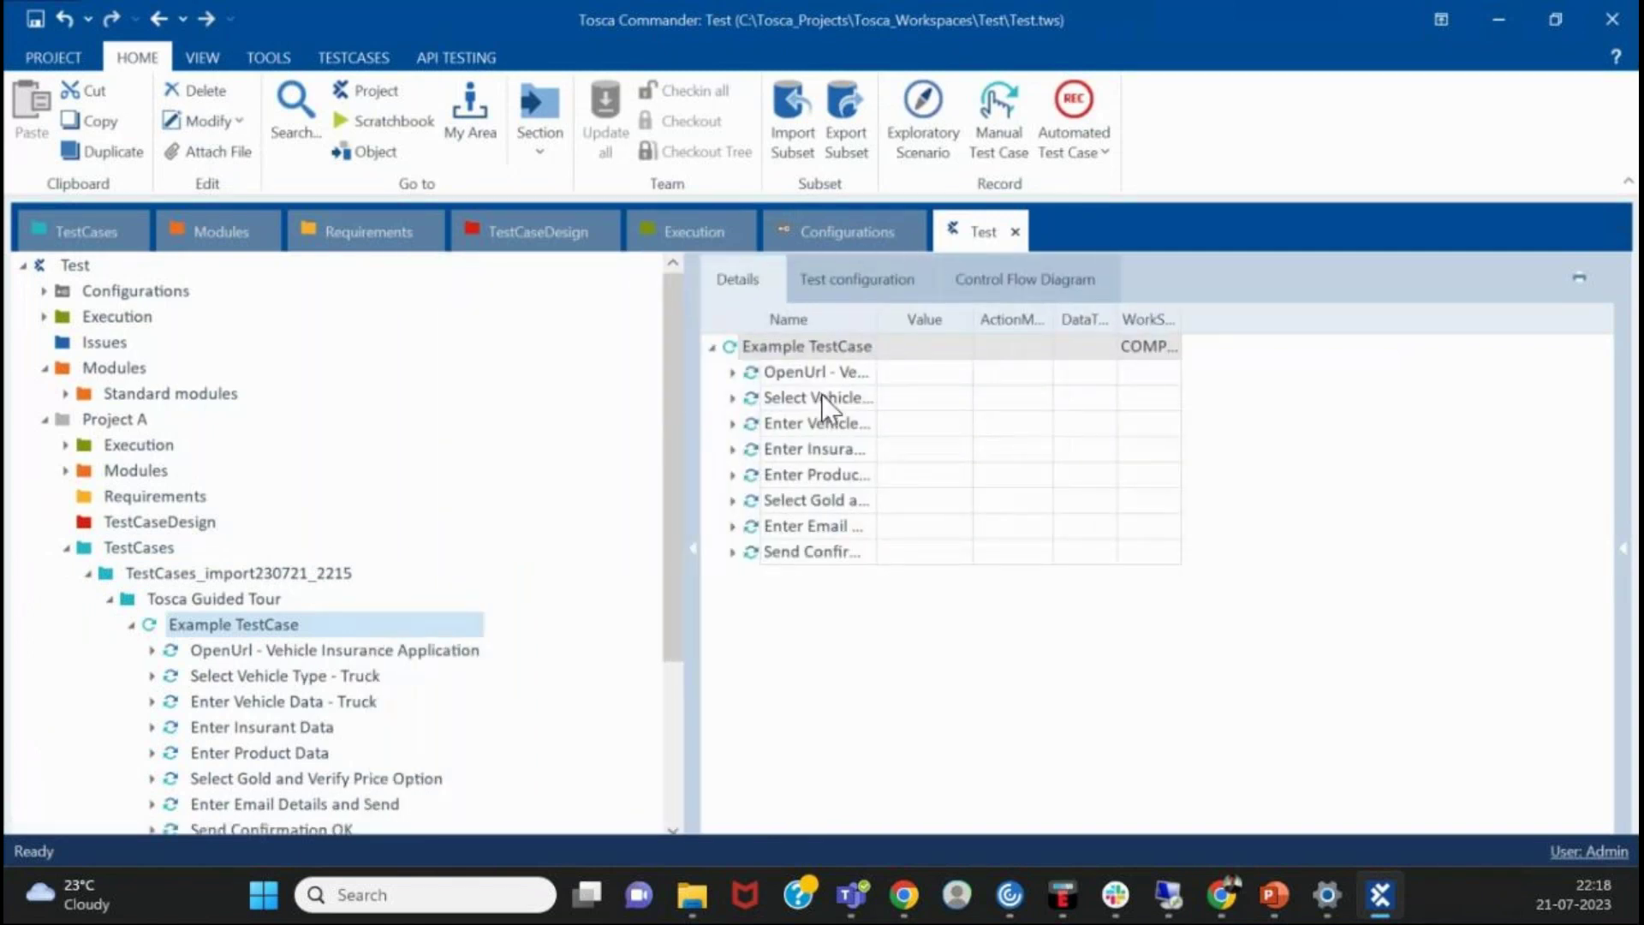
left_click(805, 370)
left_click(733, 372)
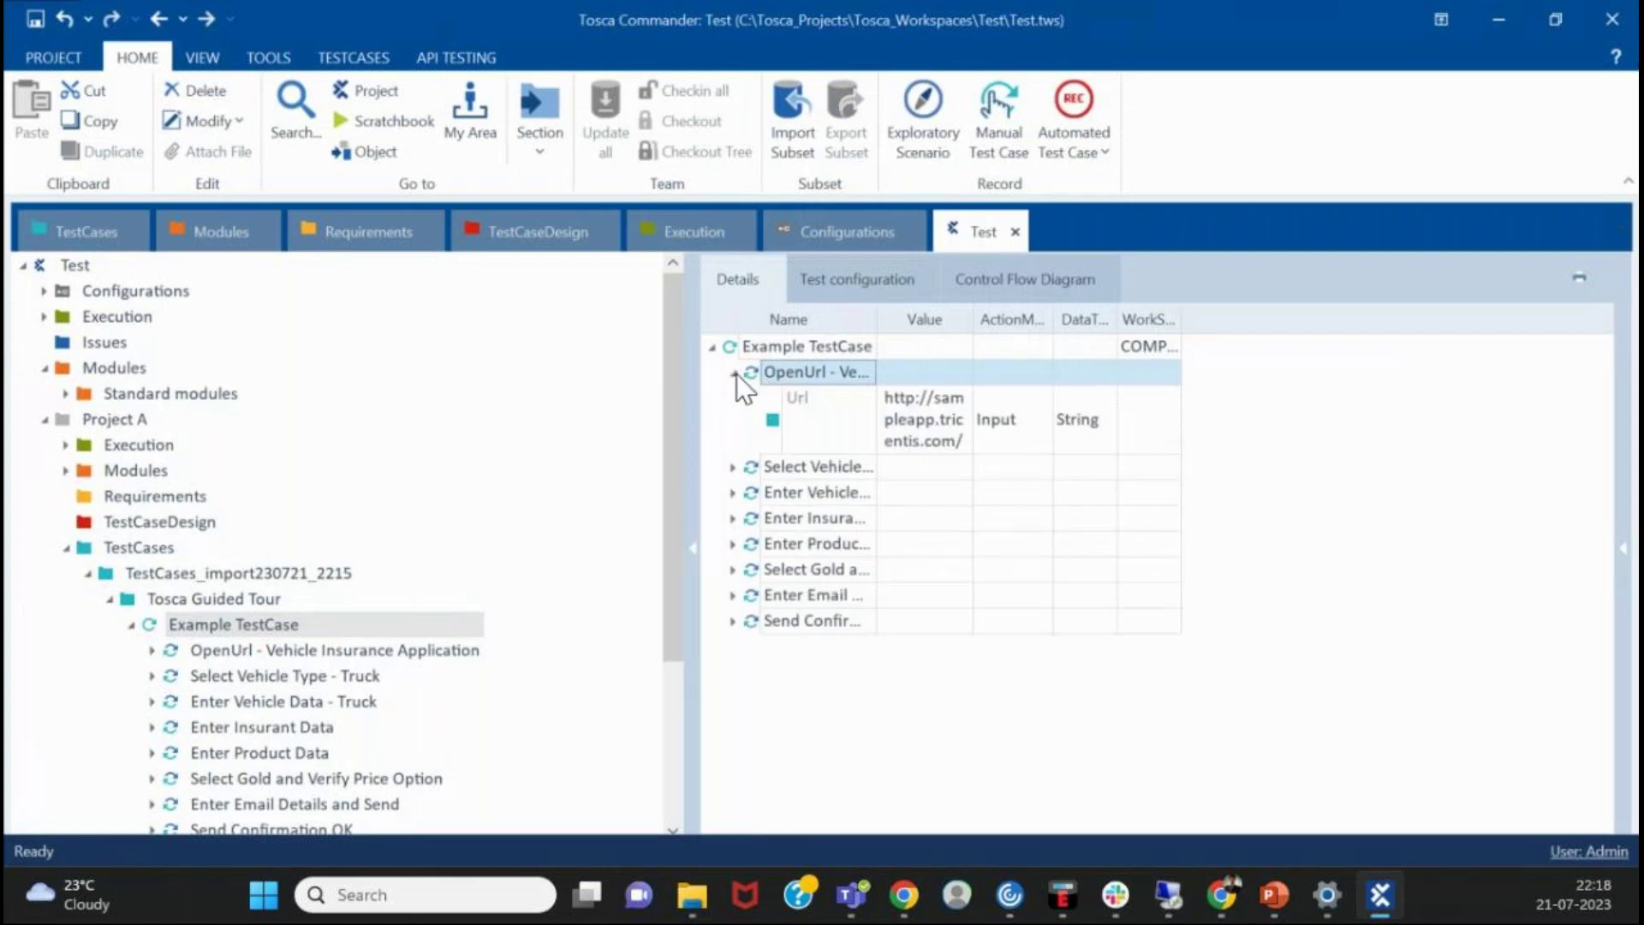
left_click(736, 373)
- Jump from the OpenUrl step to its TBox Aidpack module, then return to Example TestCase
right_click(763, 378)
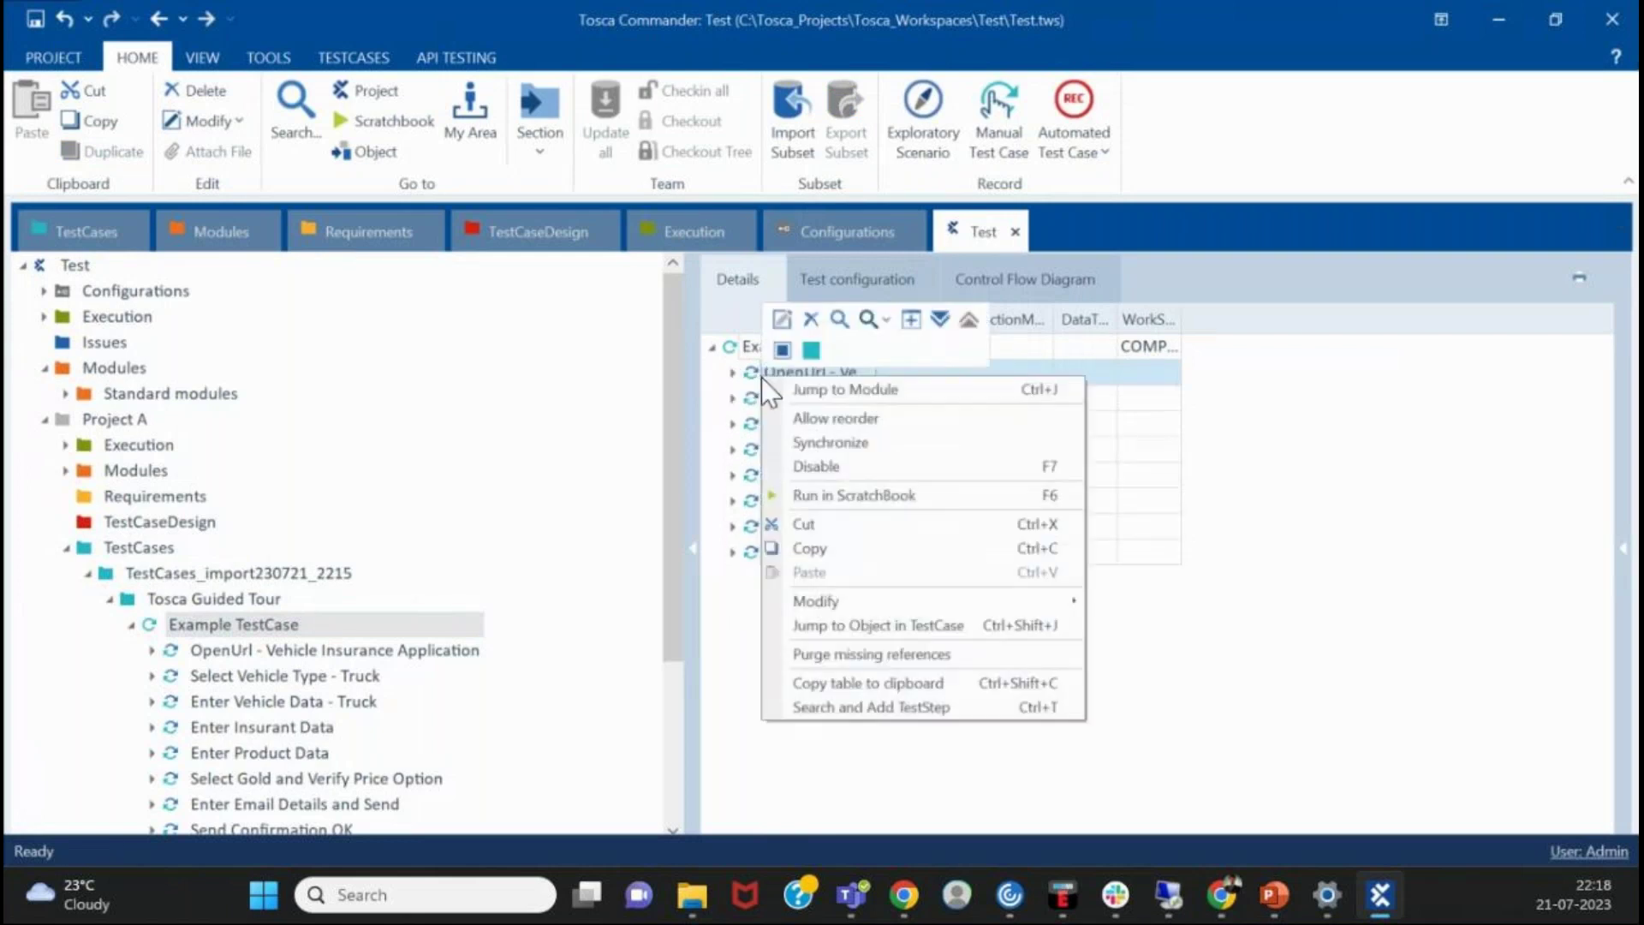
left_click(849, 396)
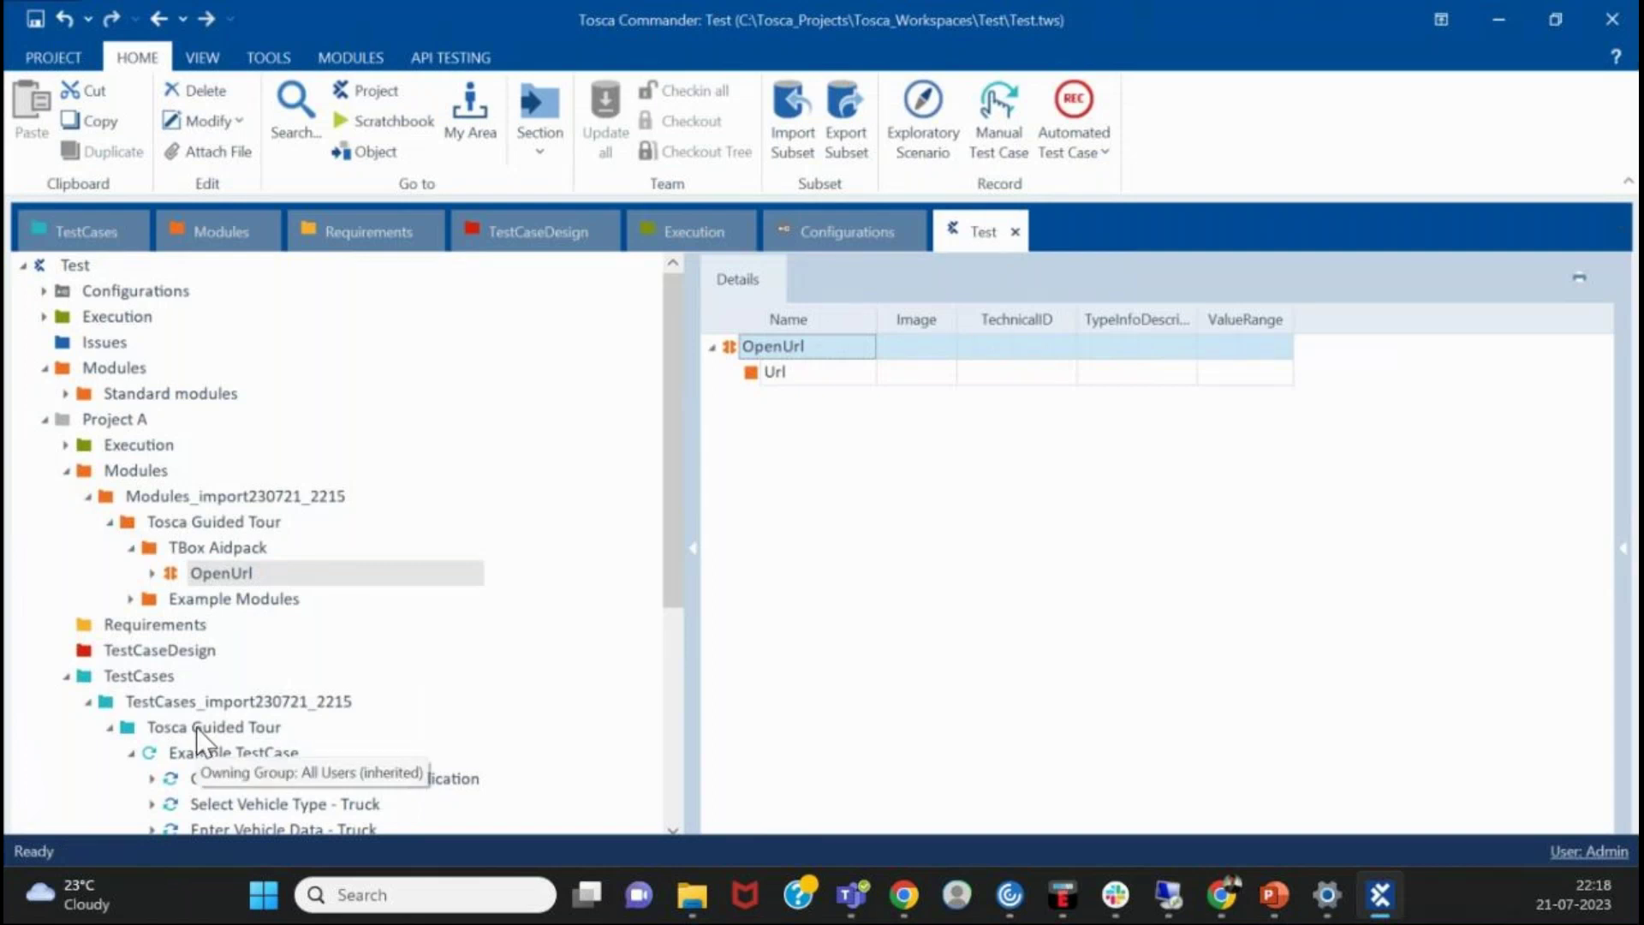
left_click(315, 754)
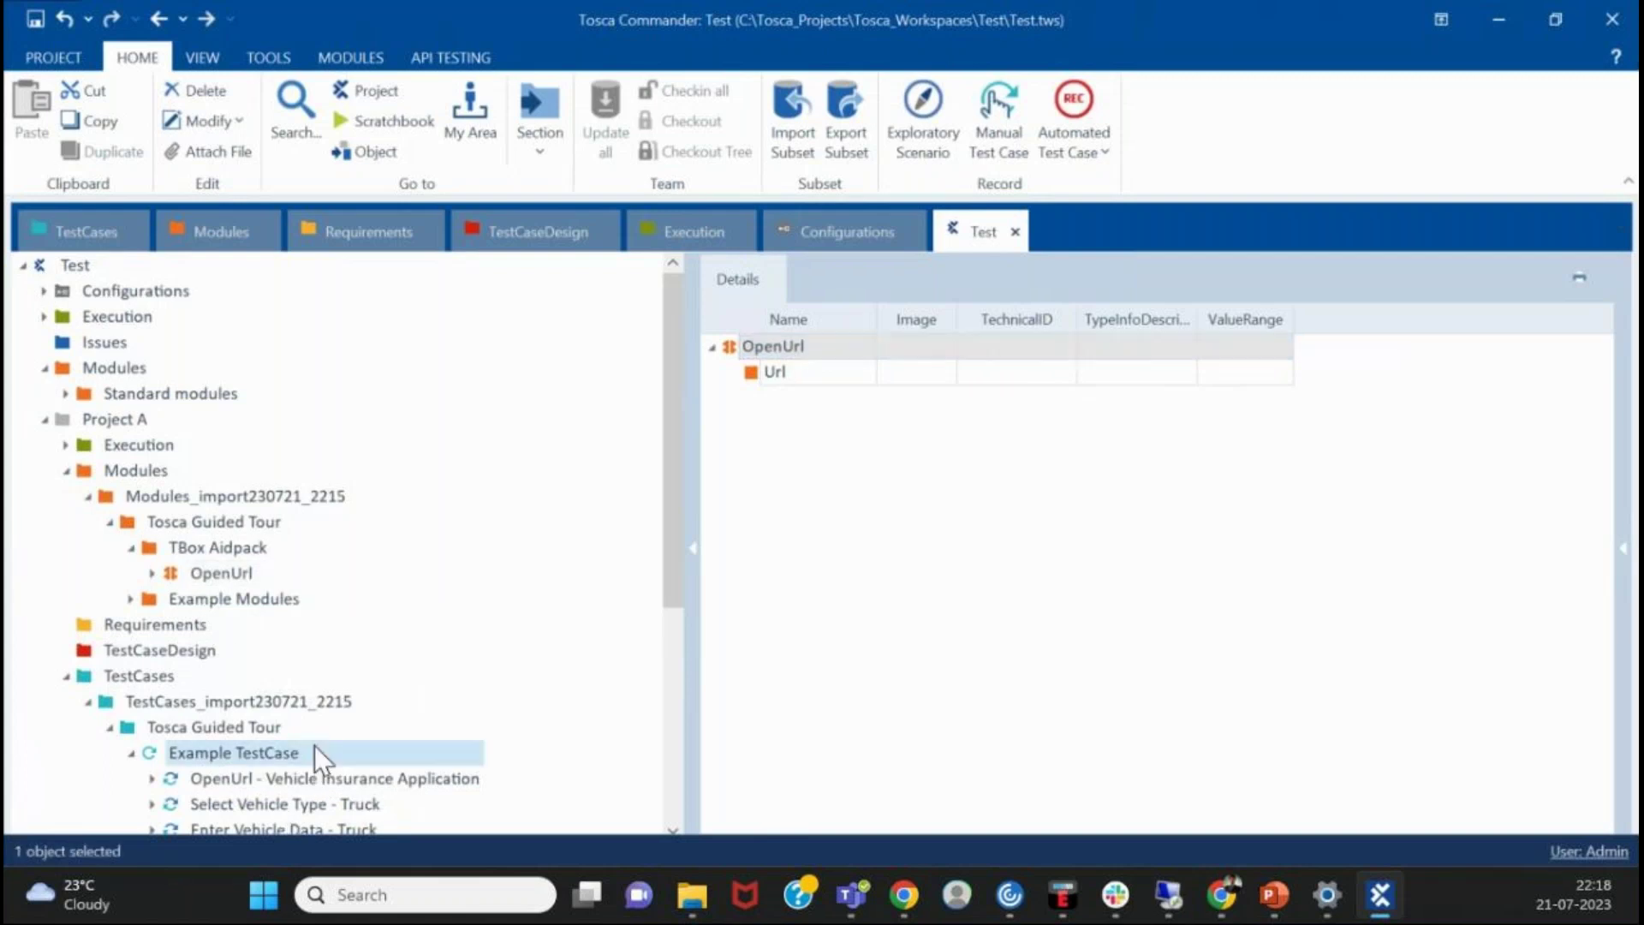
- Open Execution_import230721_2215's Tosca Guided Tour execution list and select its test case entry
left_click(67, 445)
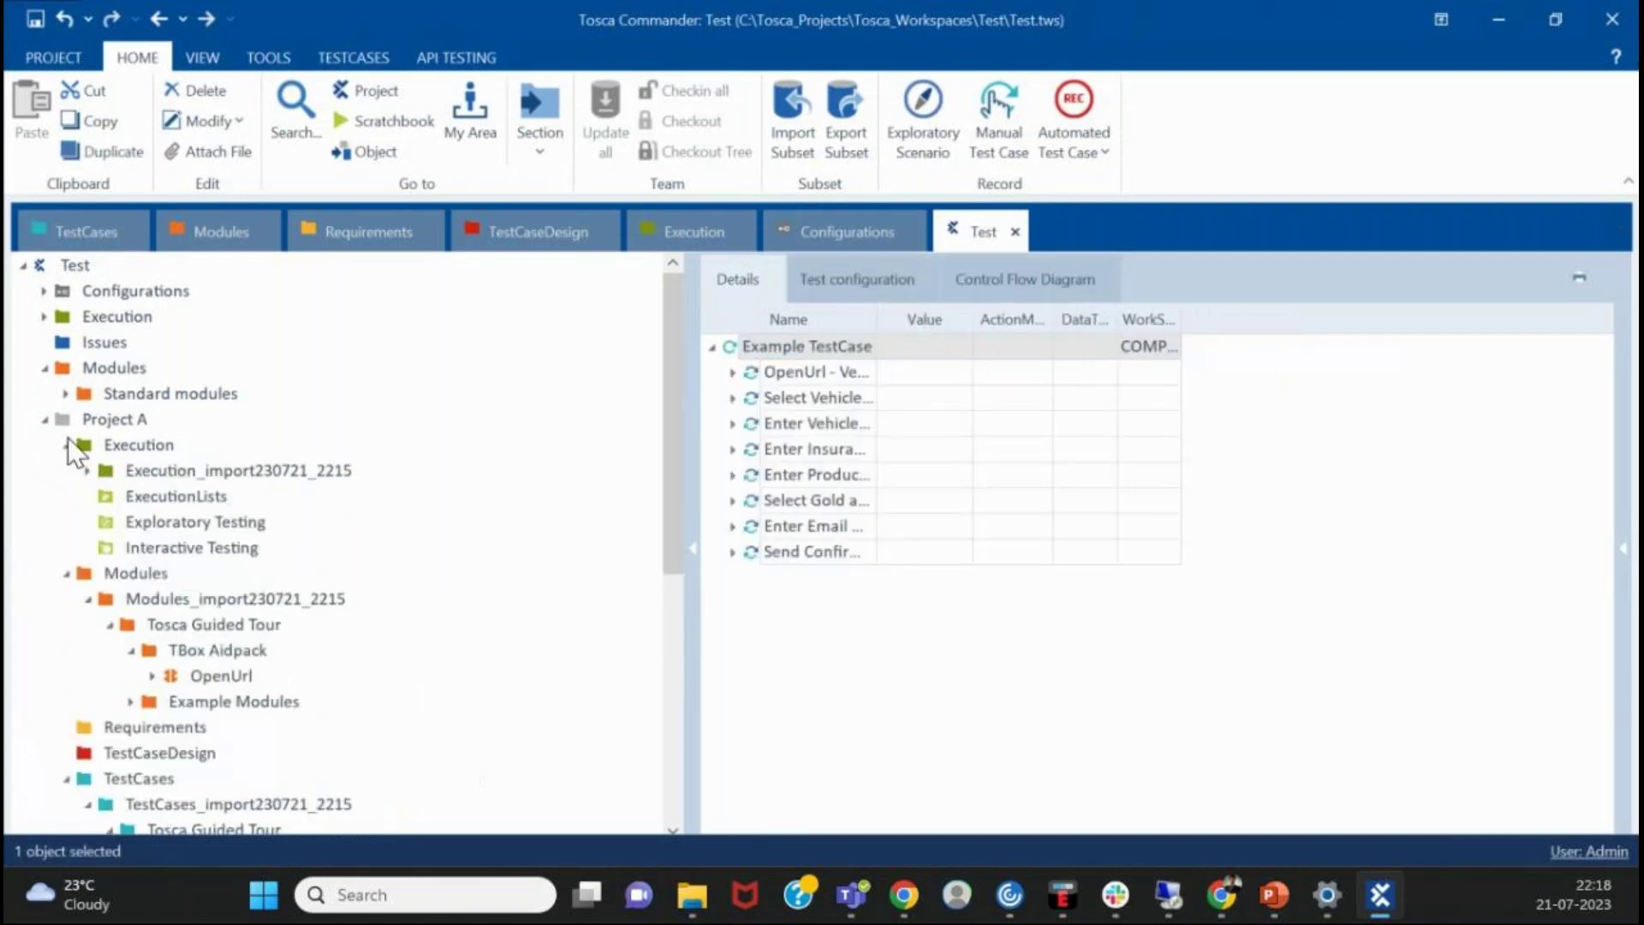
left_click(86, 471)
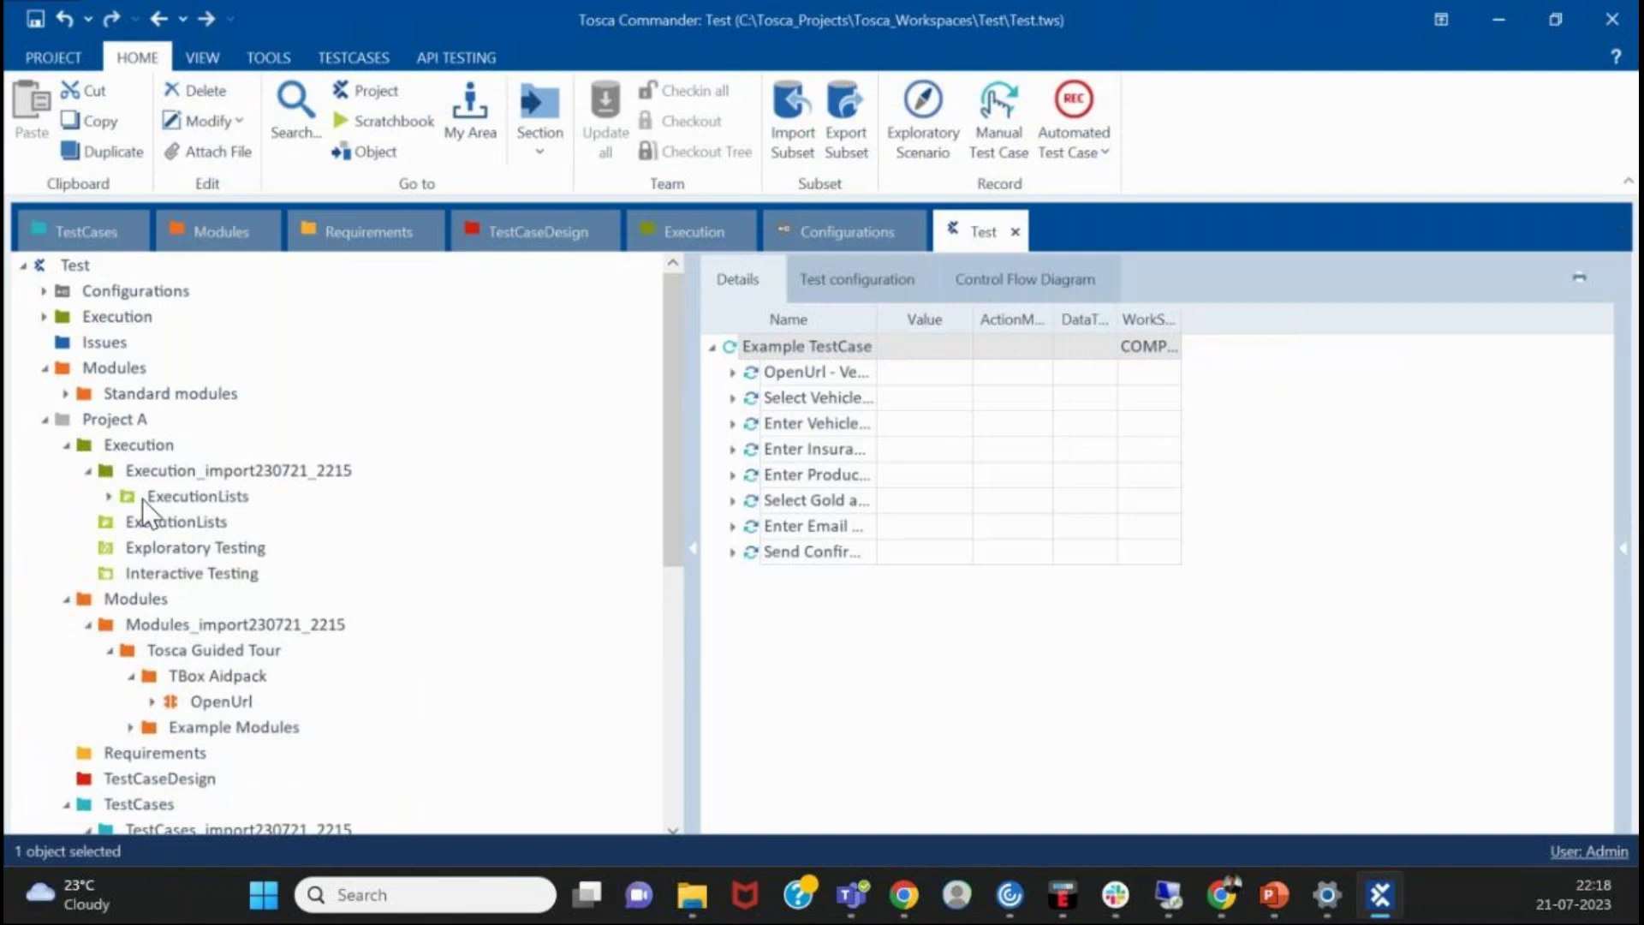
left_click(109, 496)
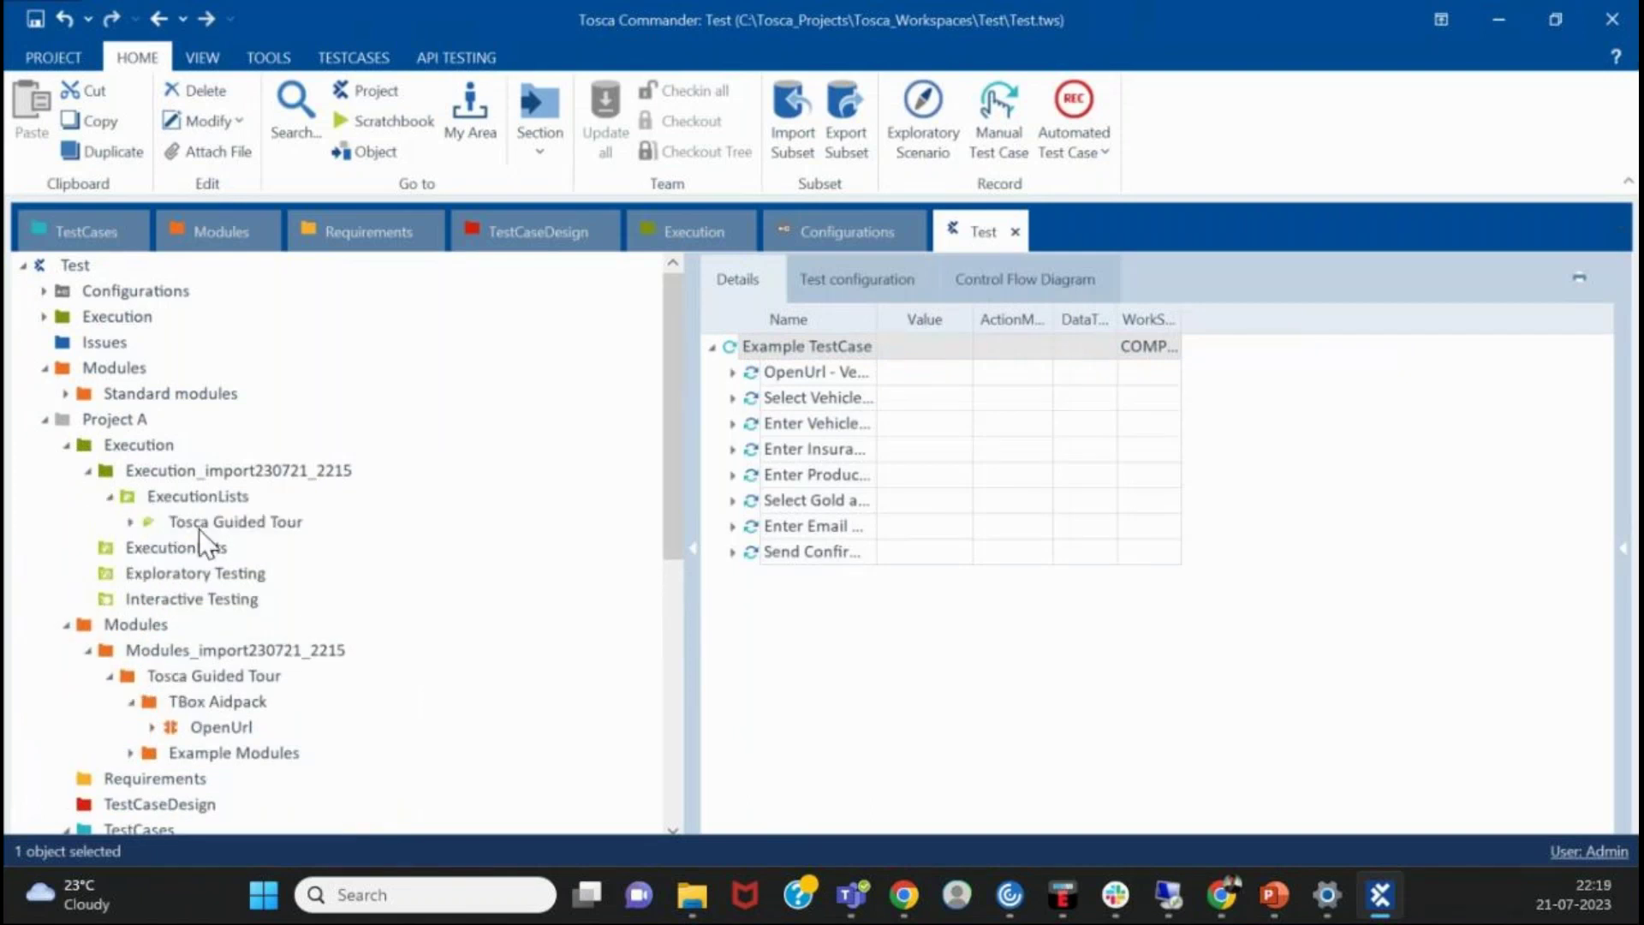
left_click(199, 529)
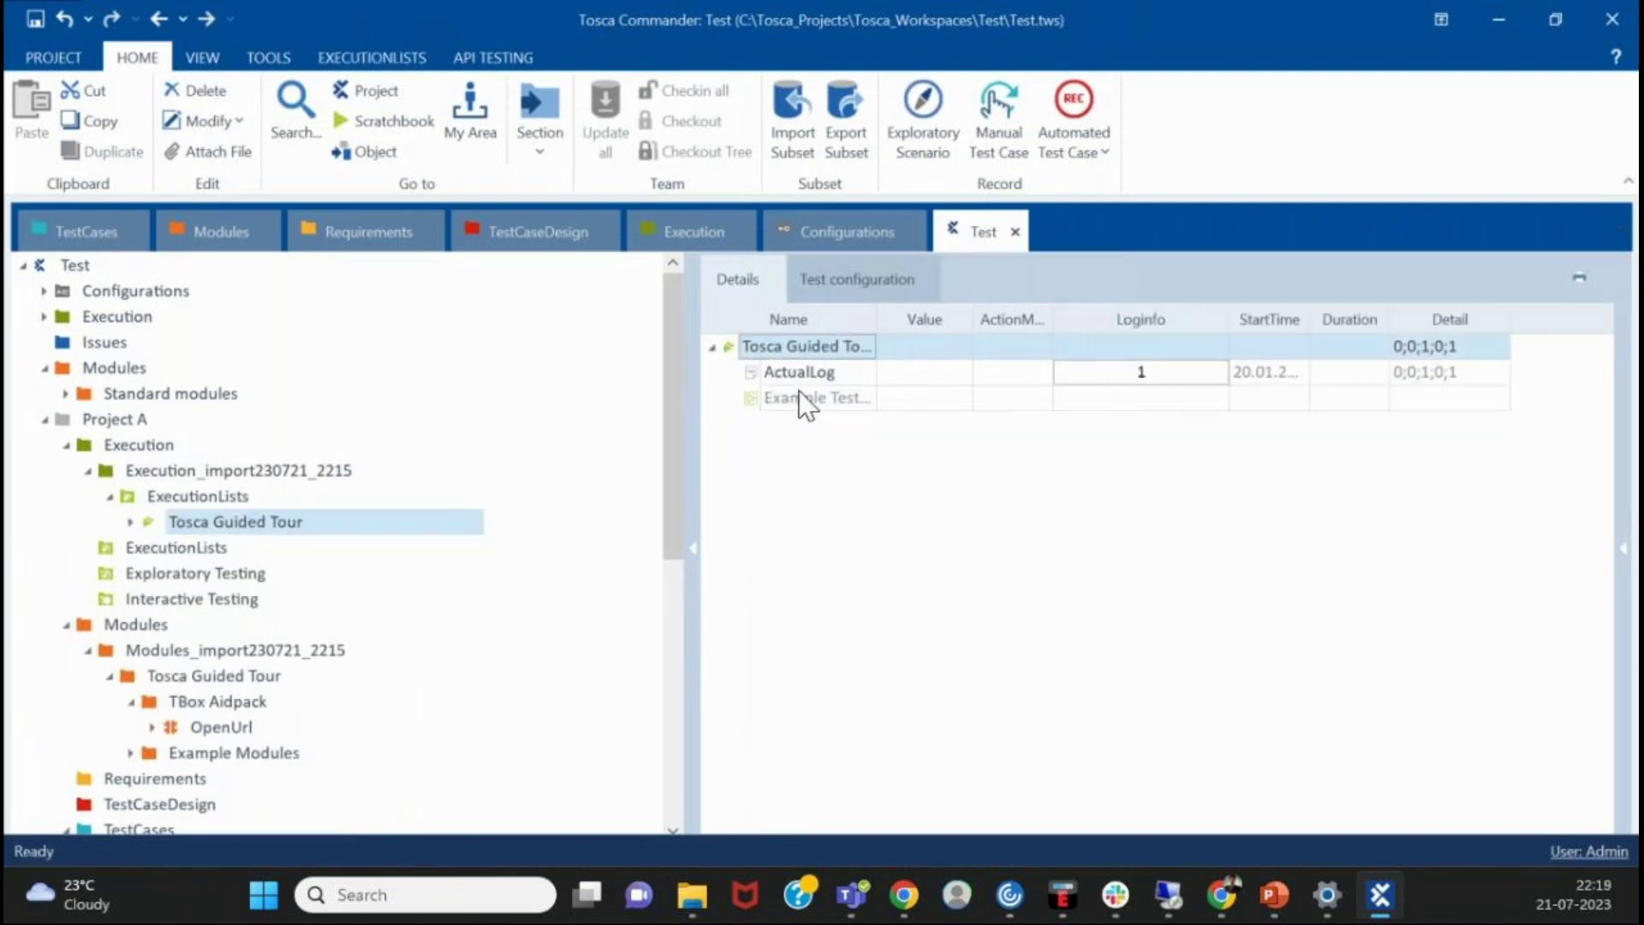
left_click(800, 396)
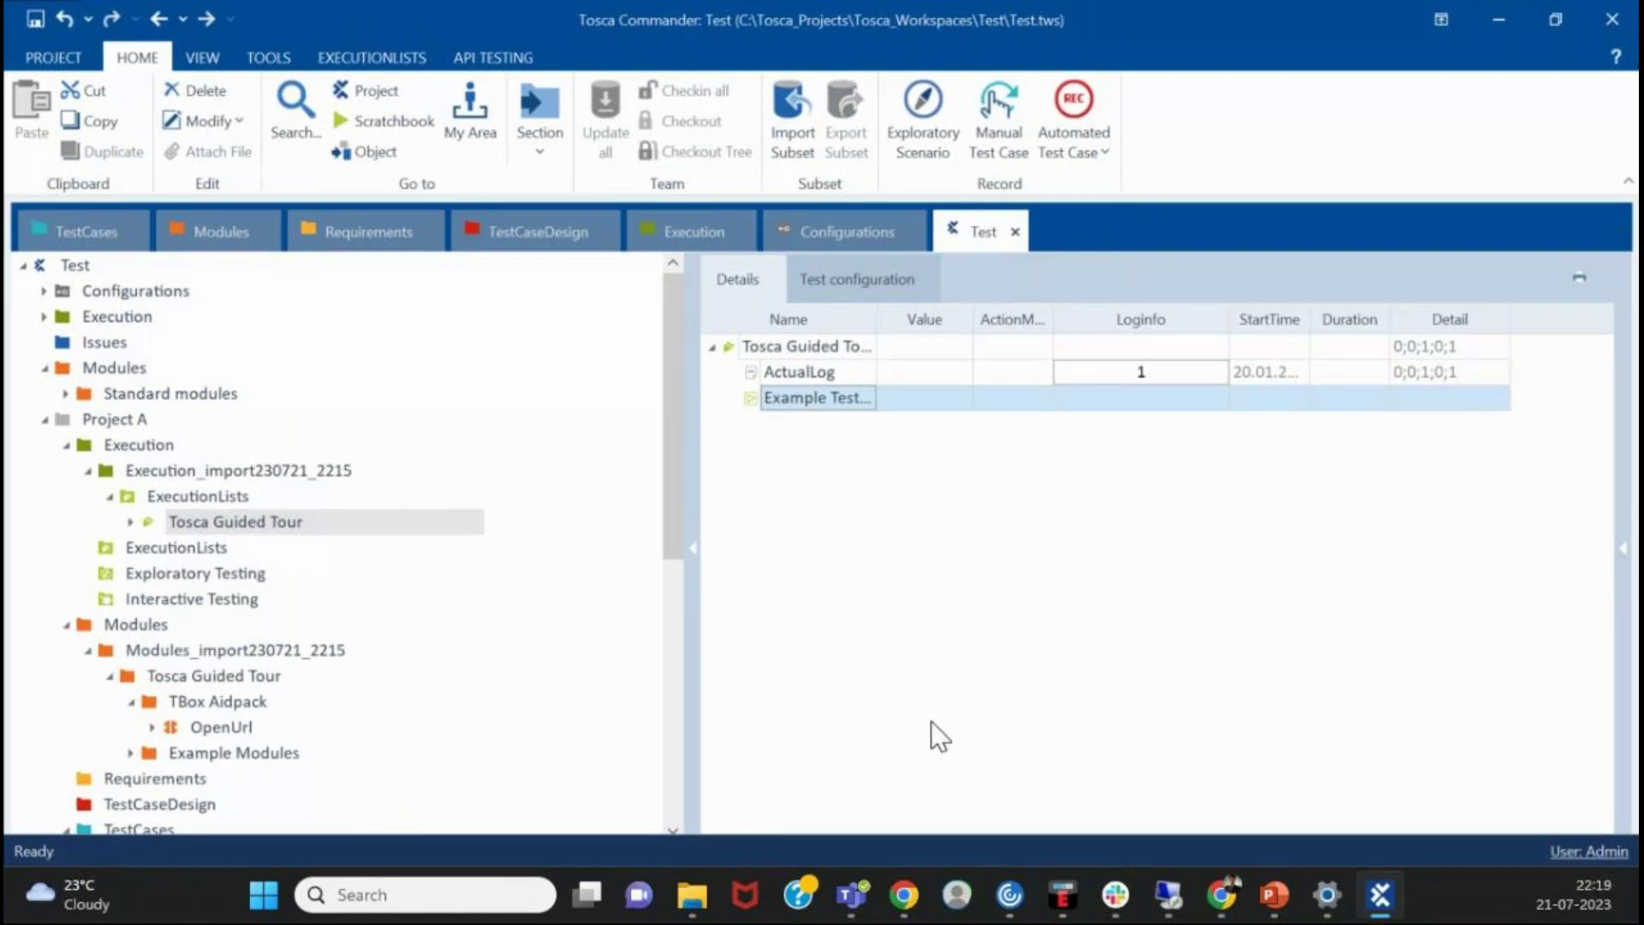
- Revisit Example TestCase's steps and execution log, then drag the OpenUrl module onto Example TestCase
scroll(121, 578, "down", 4)
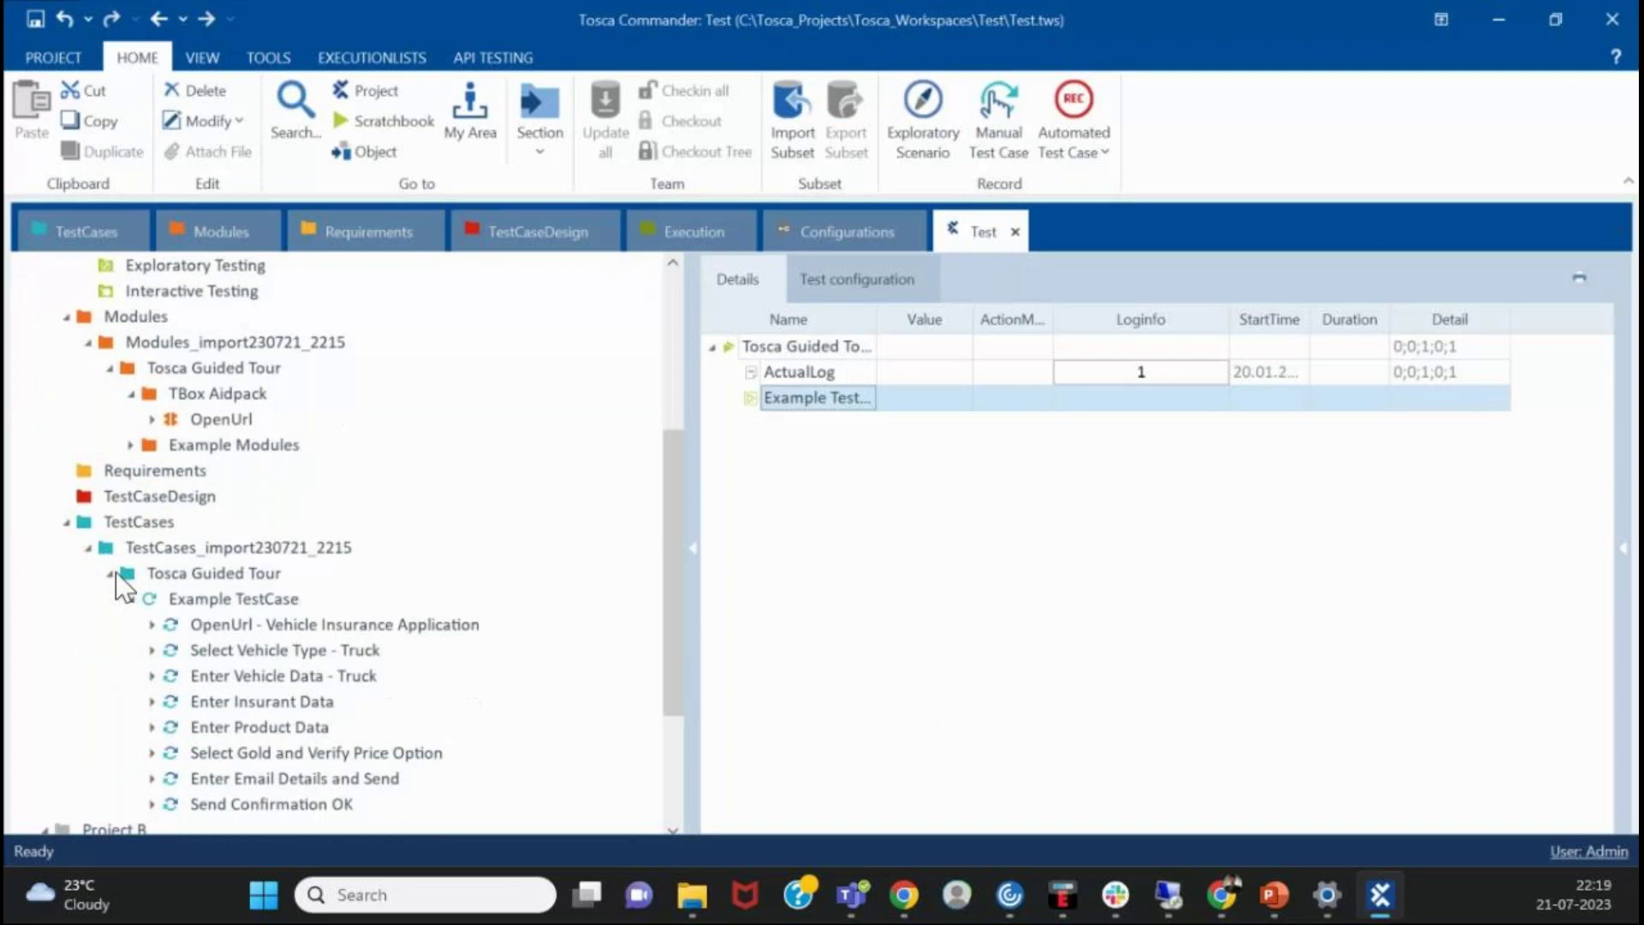
left_click(253, 599)
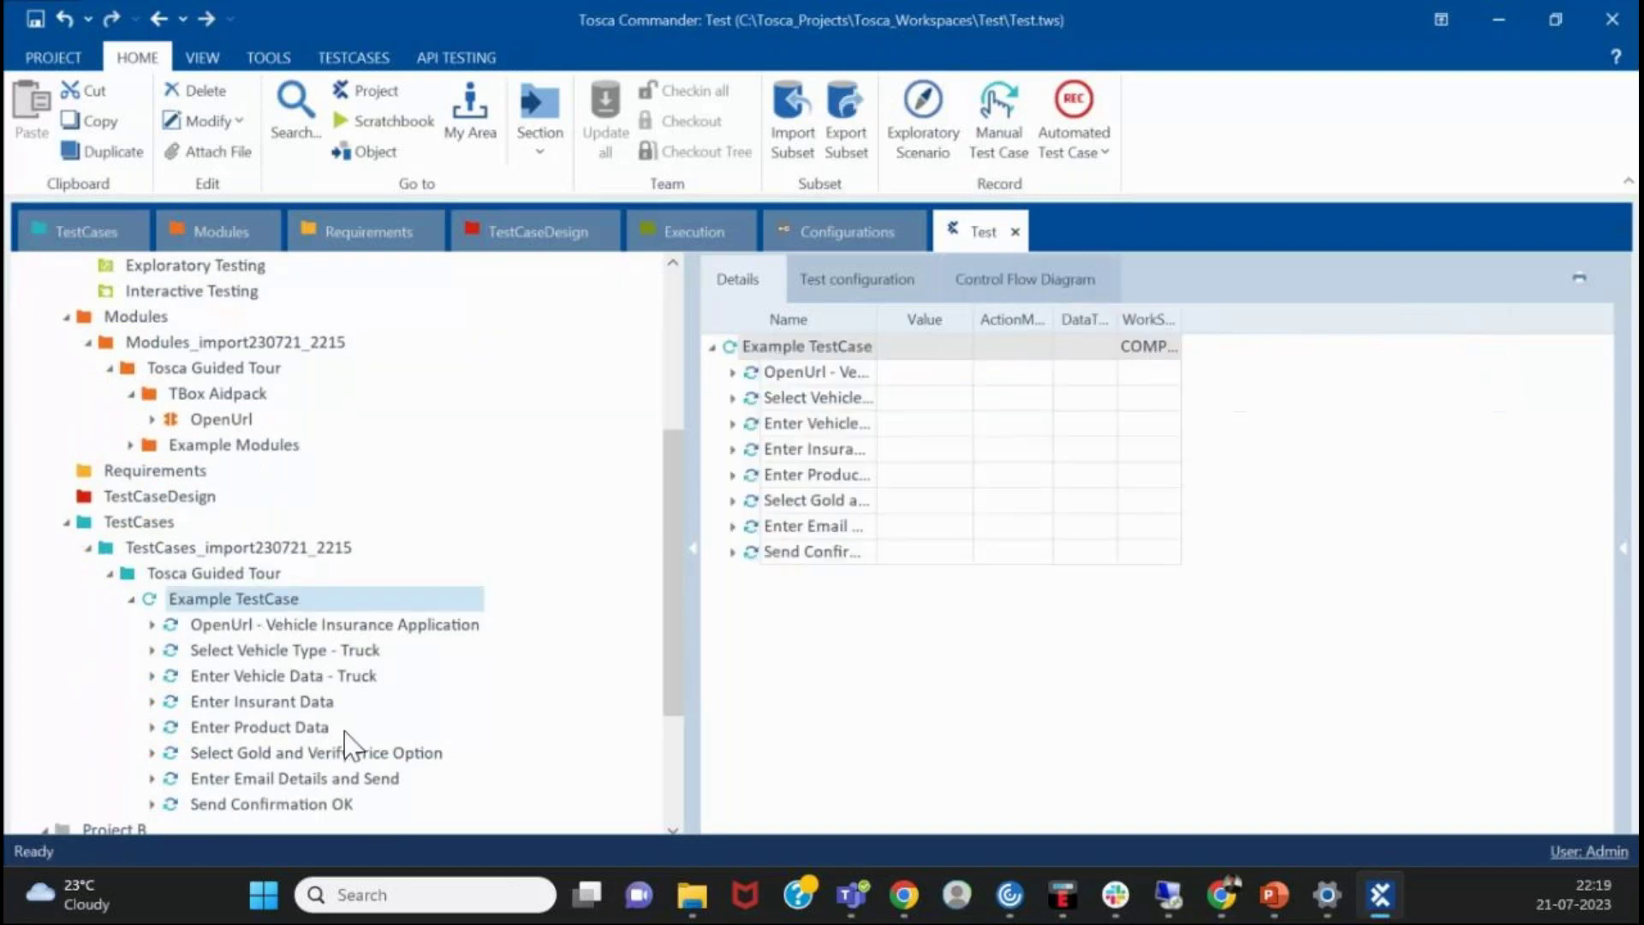
scroll(357, 702, "up", 4)
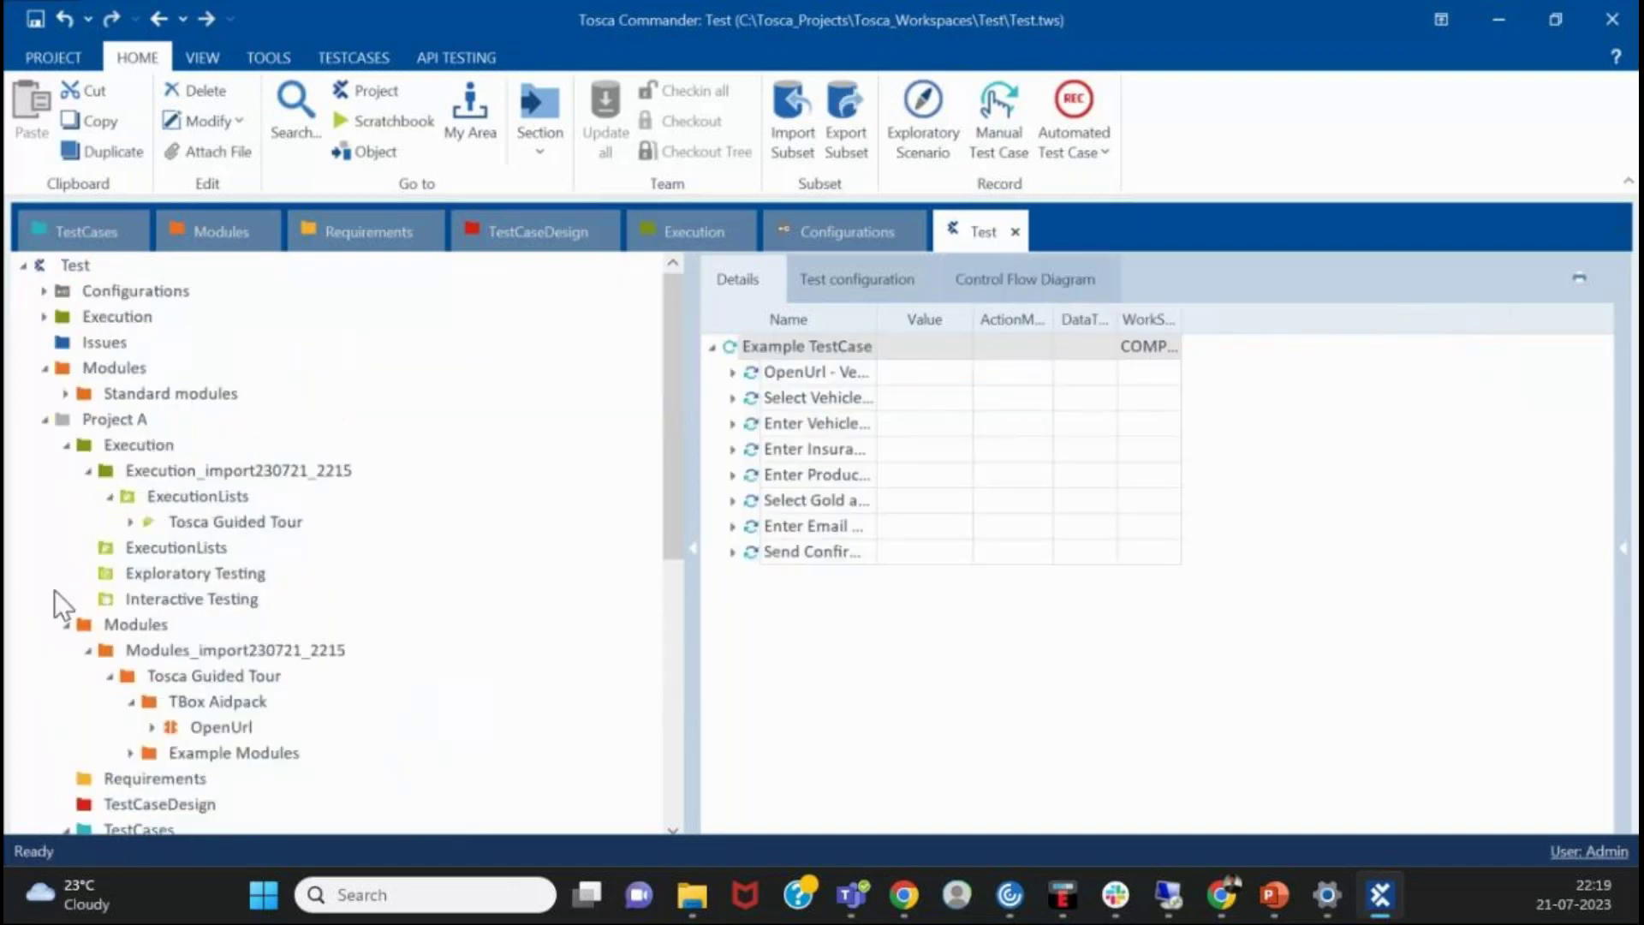
left_click(297, 520)
scroll(415, 557, "down", 3)
scroll(419, 572, "up", 3)
scroll(367, 752, "down", 4)
left_click(305, 624)
scroll(356, 650, "up", 4)
scroll(353, 633, "down", 3)
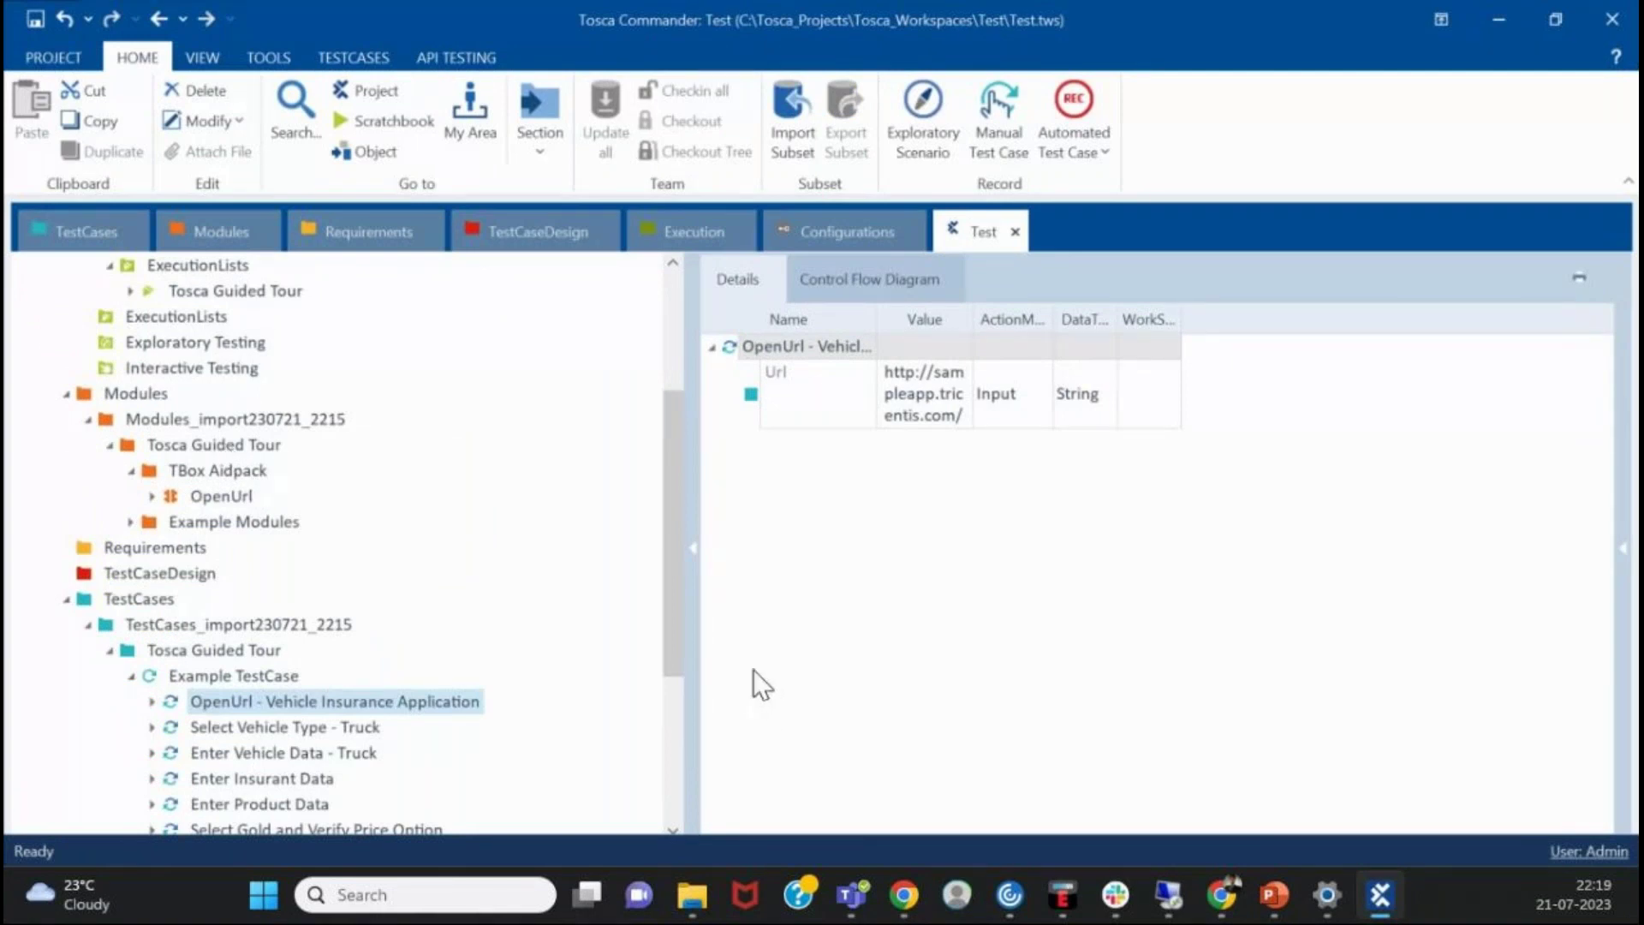
left_click_drag(248, 489, 298, 684)
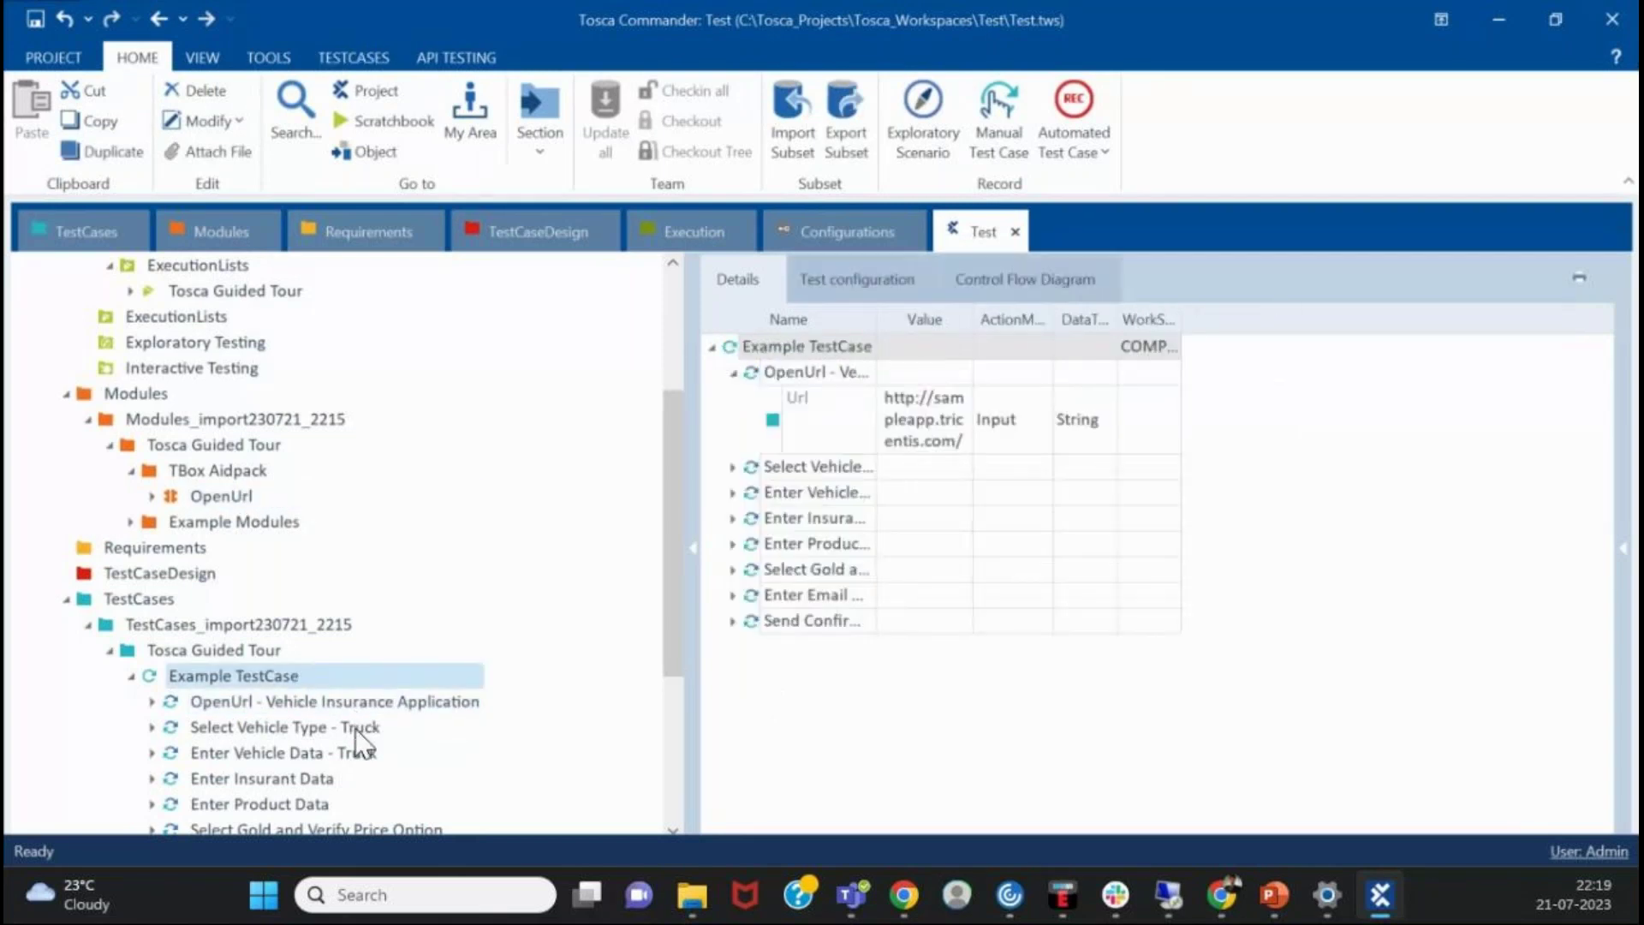
- View the OpenUrl module's attributes and reveal it in the imported Modules with Ctrl+Shift+O
scroll(343, 703, "up", 1)
left_click(214, 572)
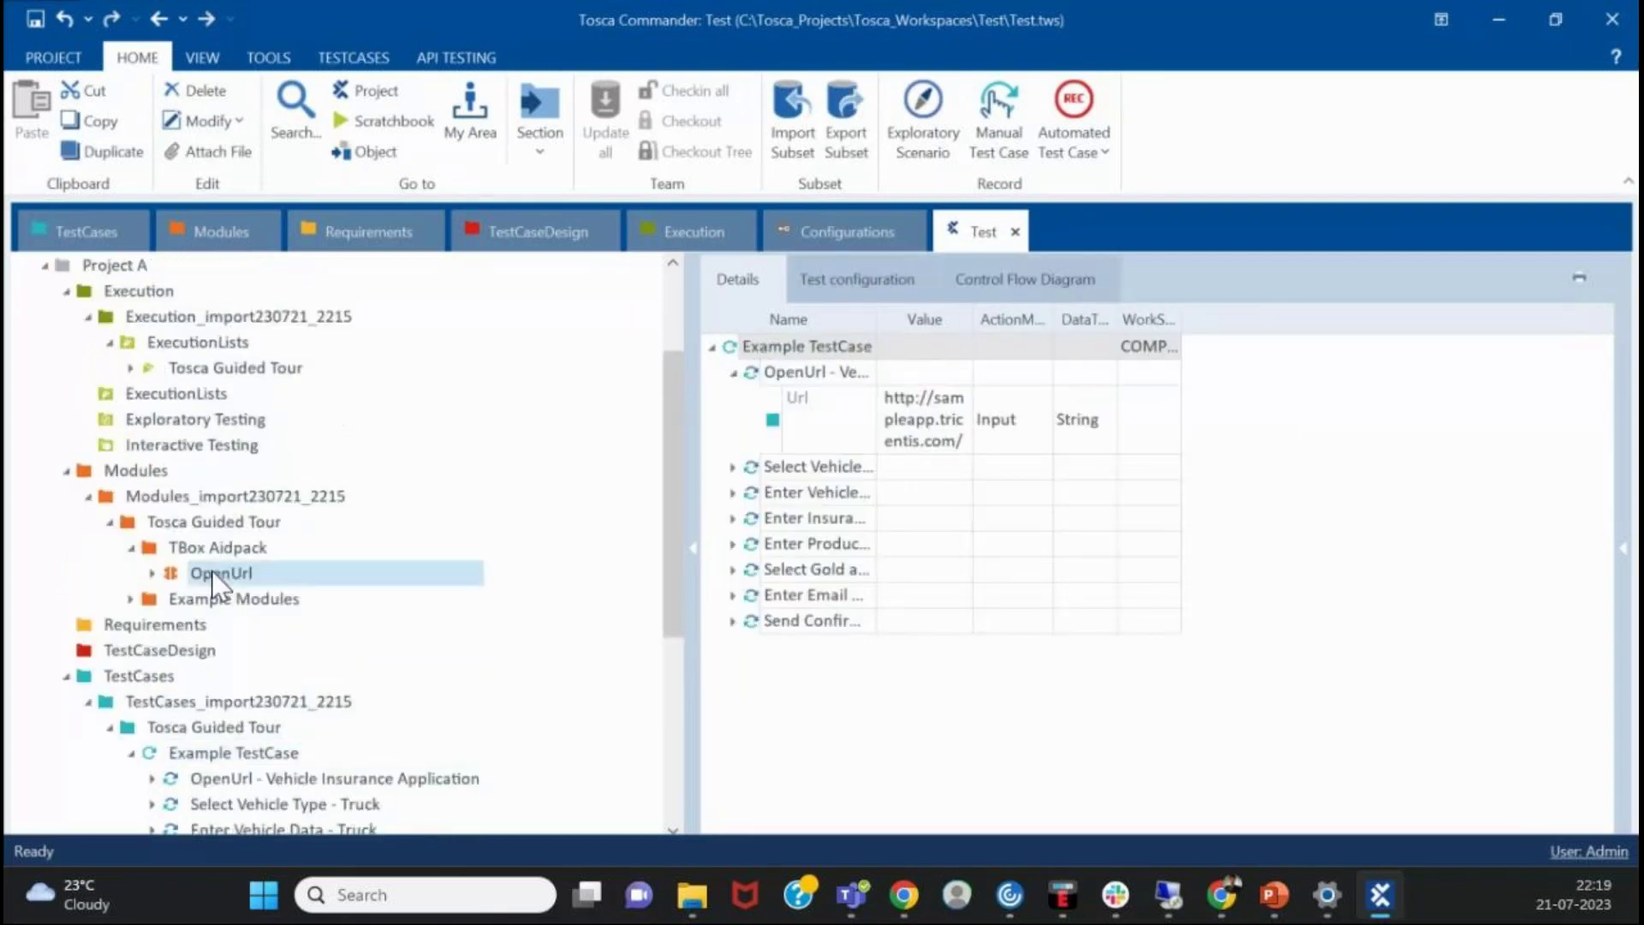
scroll(390, 651, "down", 1)
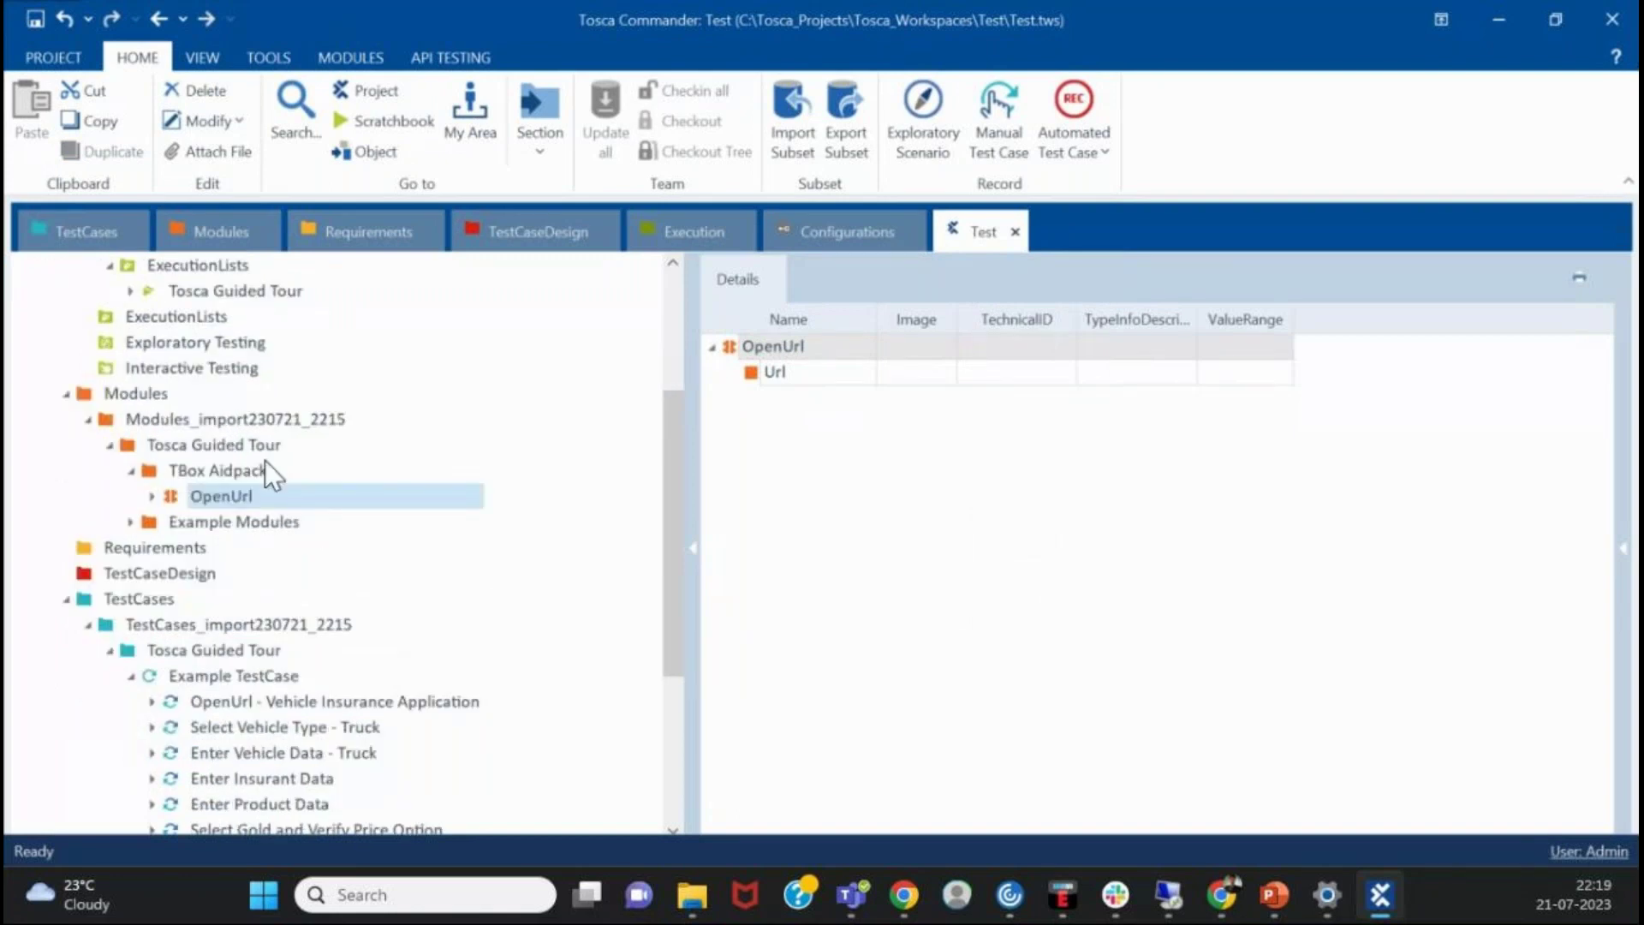
scroll(317, 697, "down", 3)
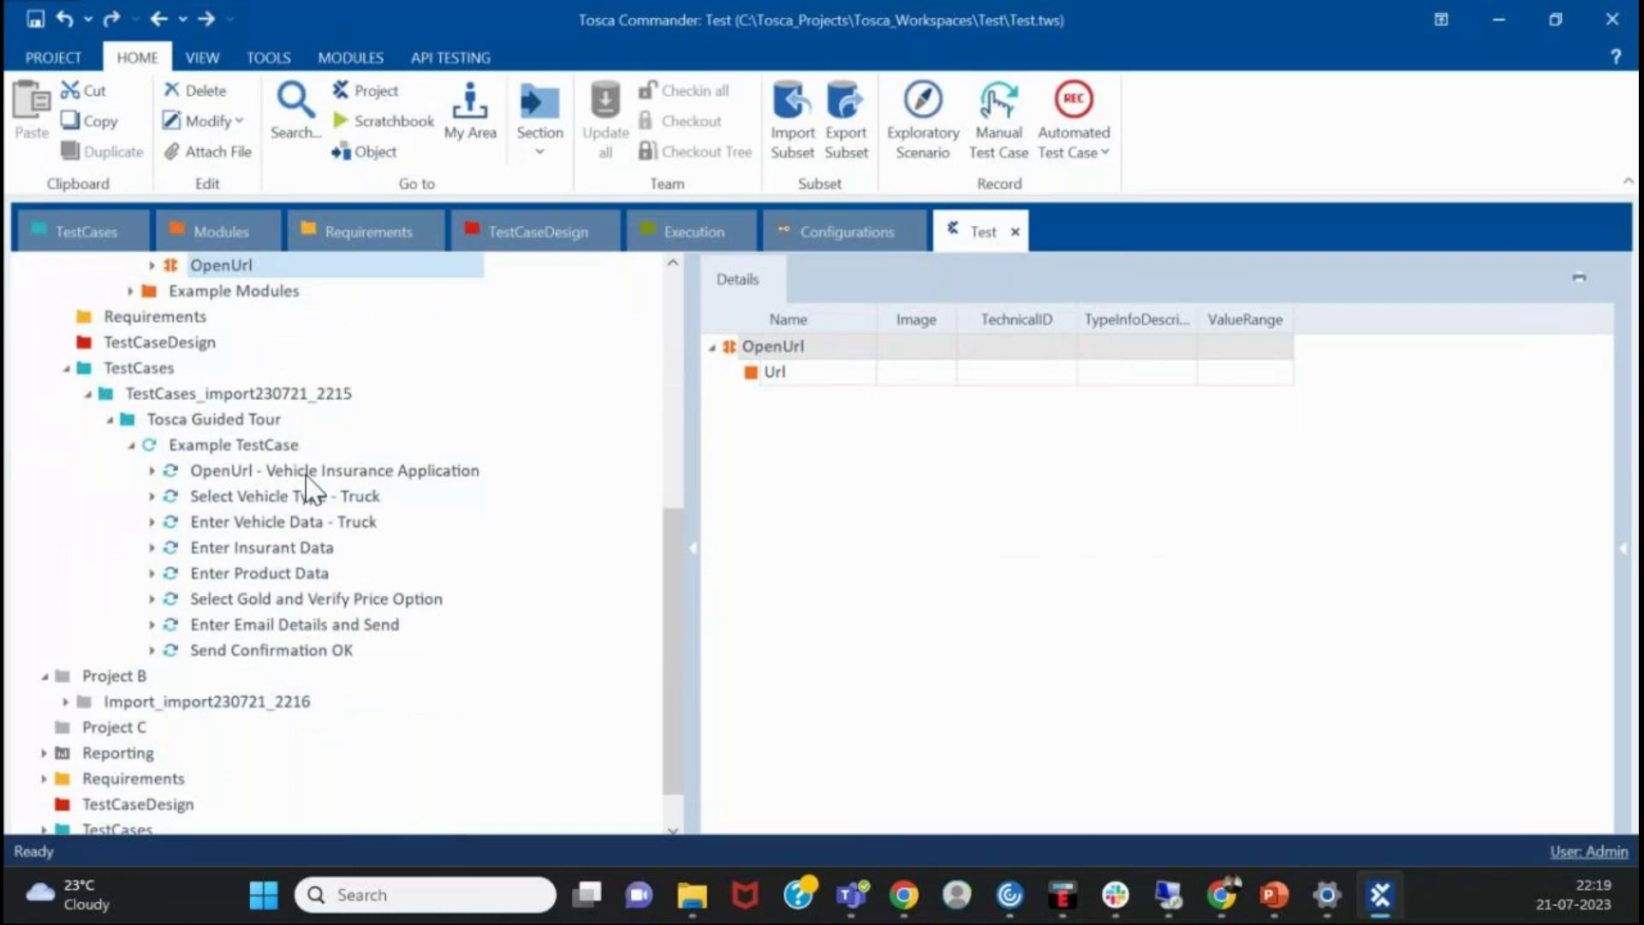
scroll(371, 638, "down", 1)
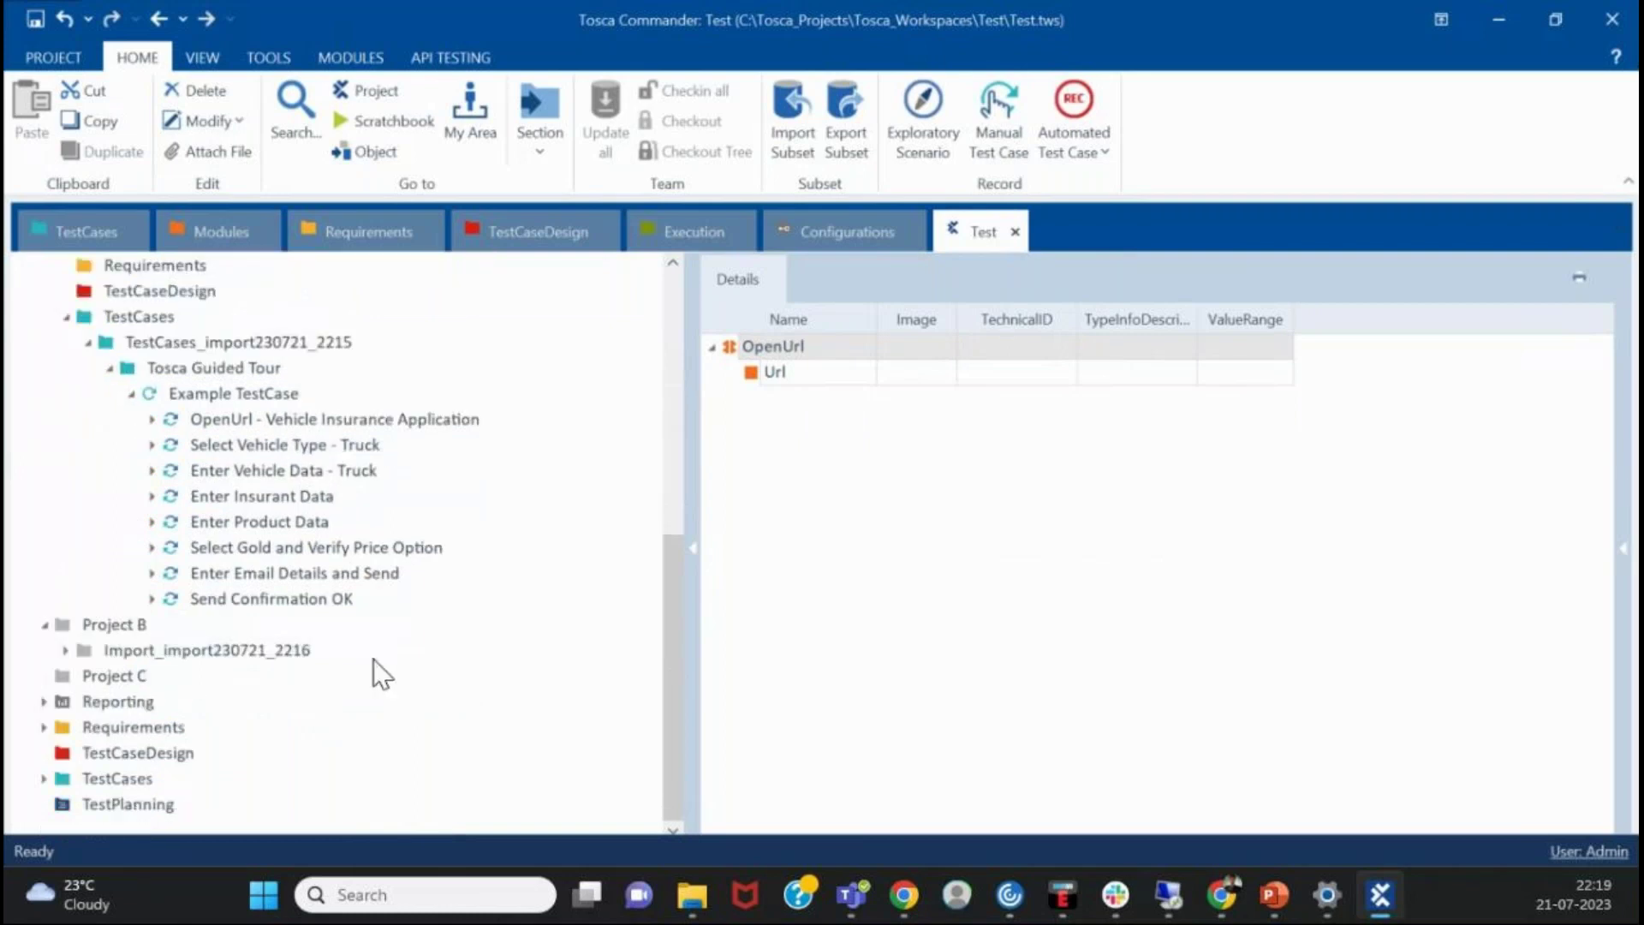
left_click(805, 563)
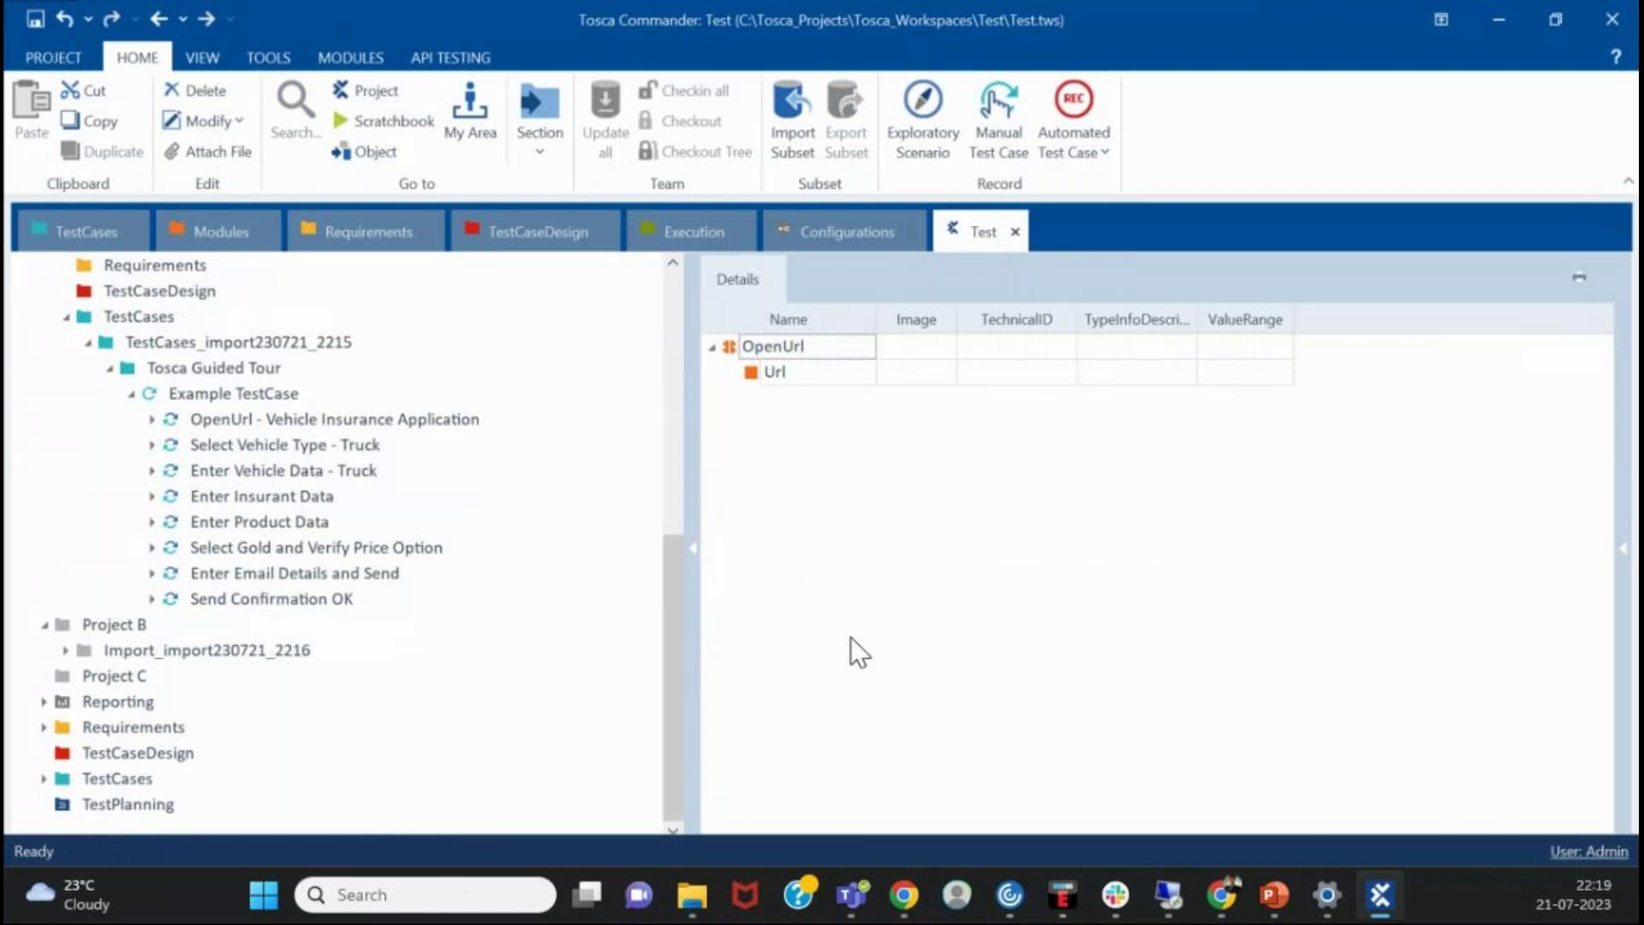
key("ctrl+shift+o")
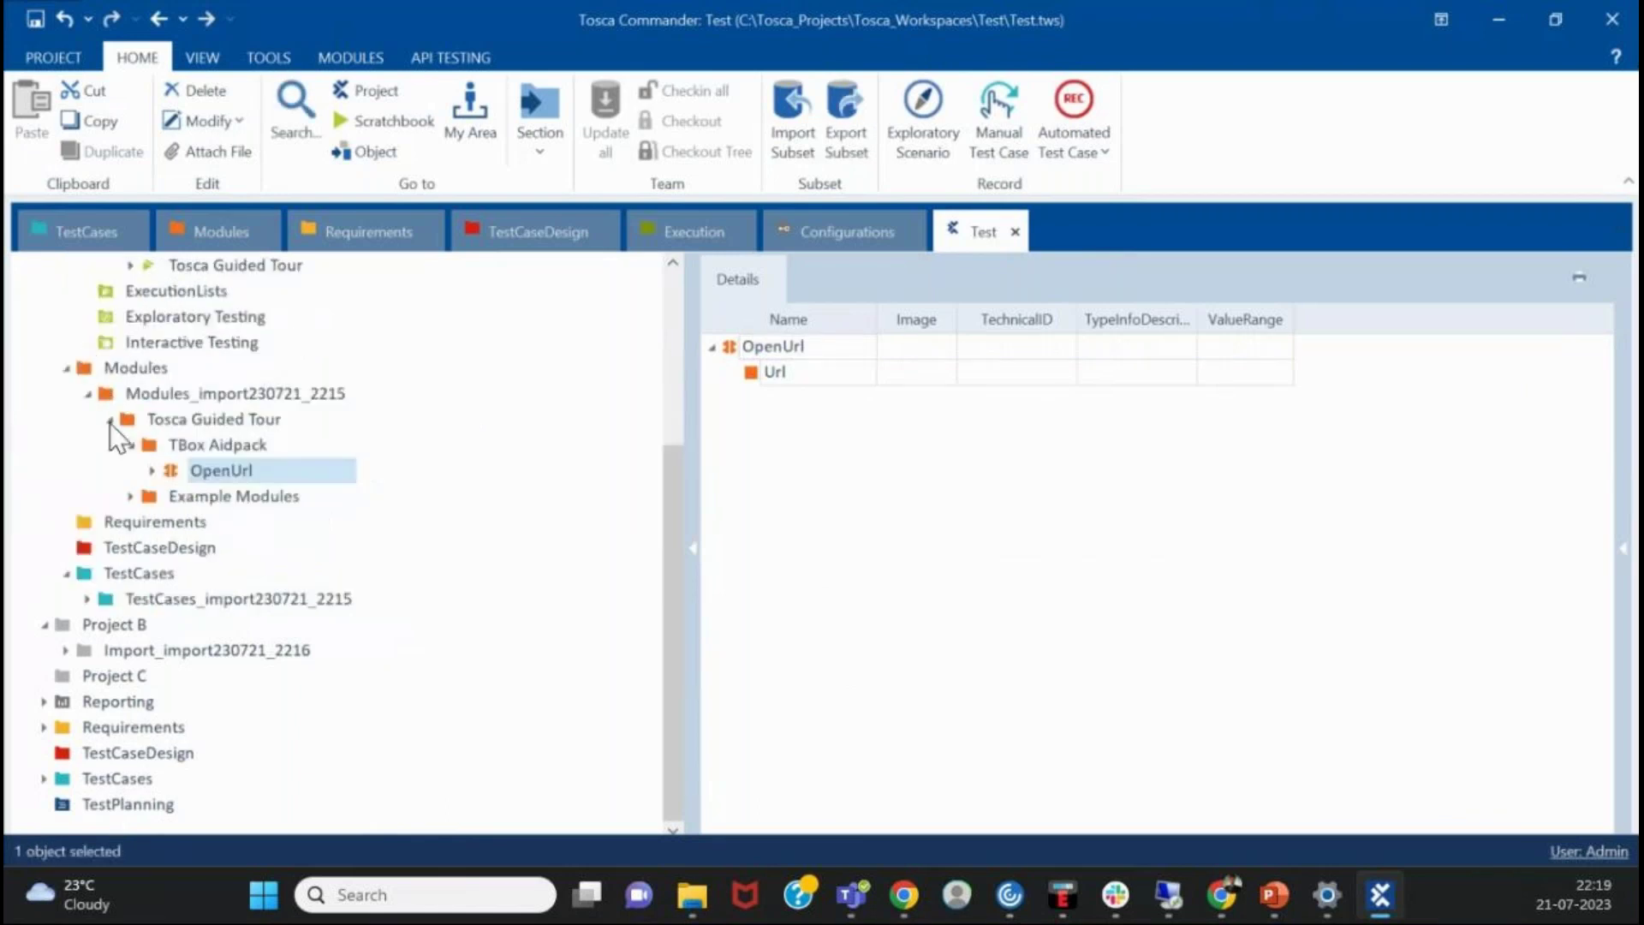
- Collapse Project A's Execution and Modules folders and widen the details area
scroll(110, 423, "up", 3)
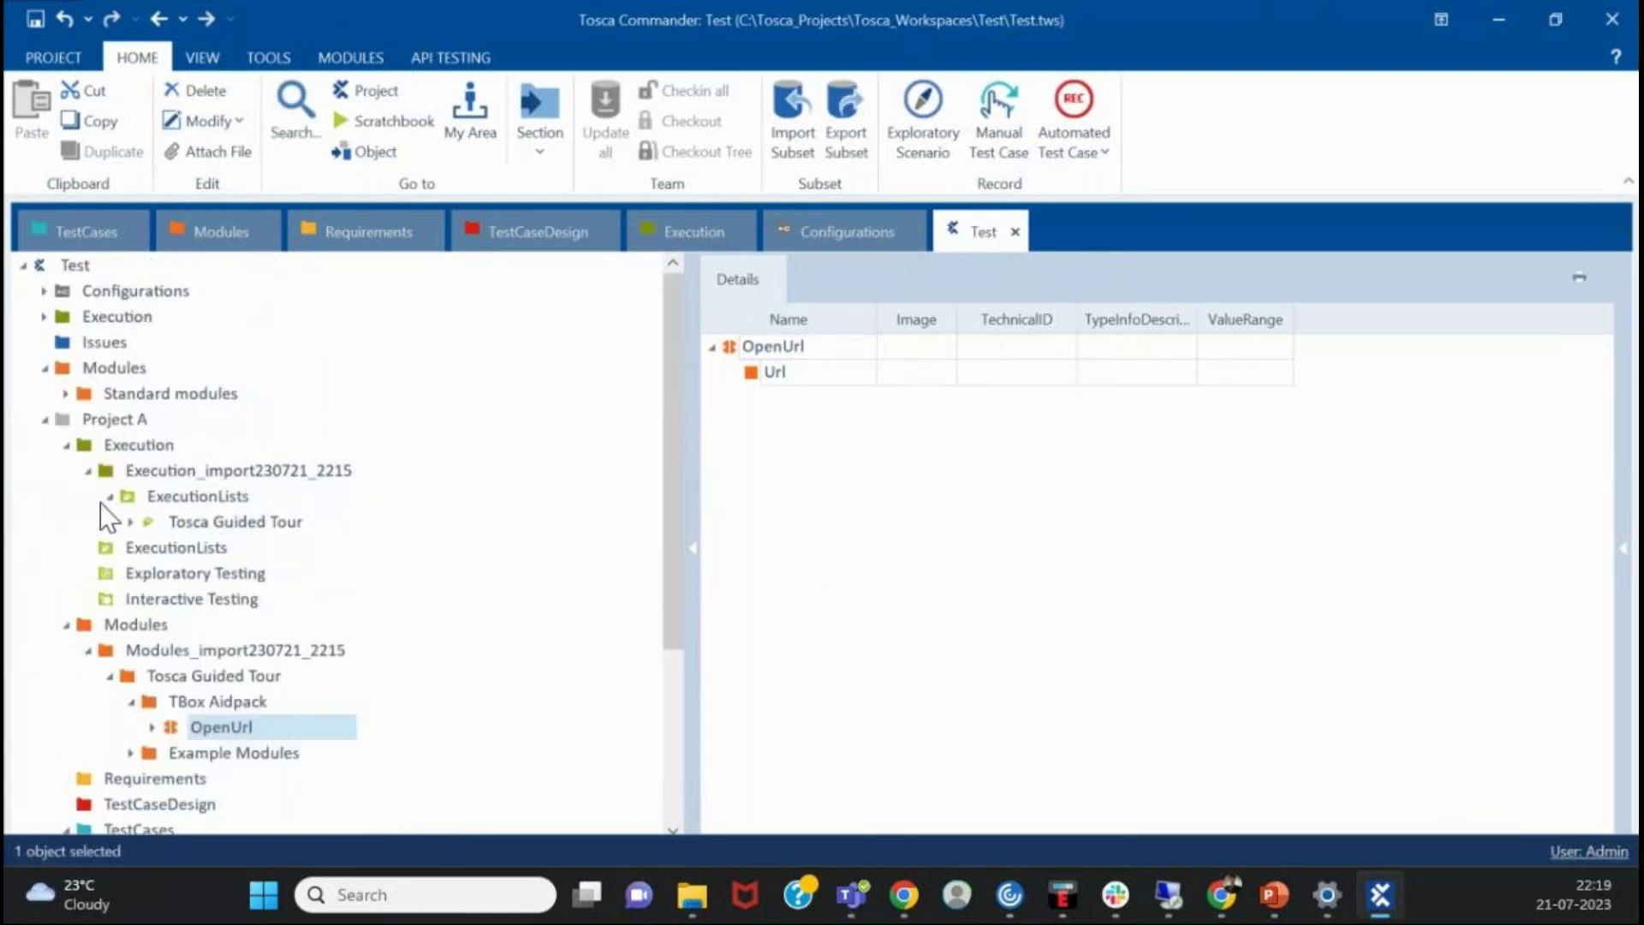
left_click(65, 446)
left_click(65, 471)
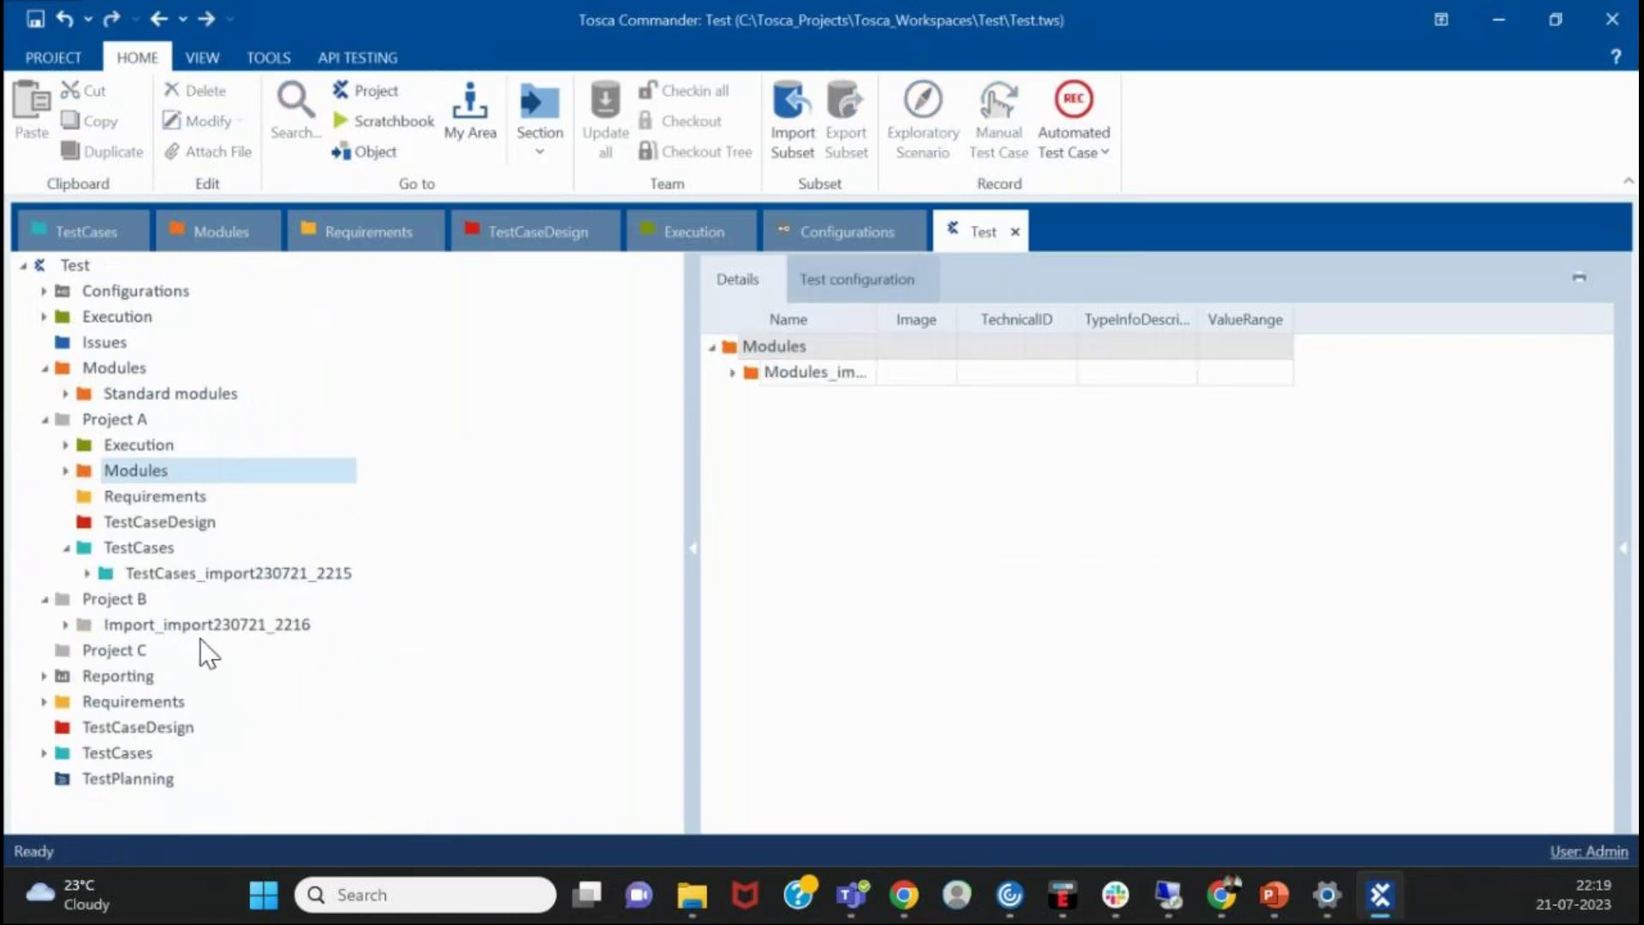
left_click_drag(686, 437, 492, 449)
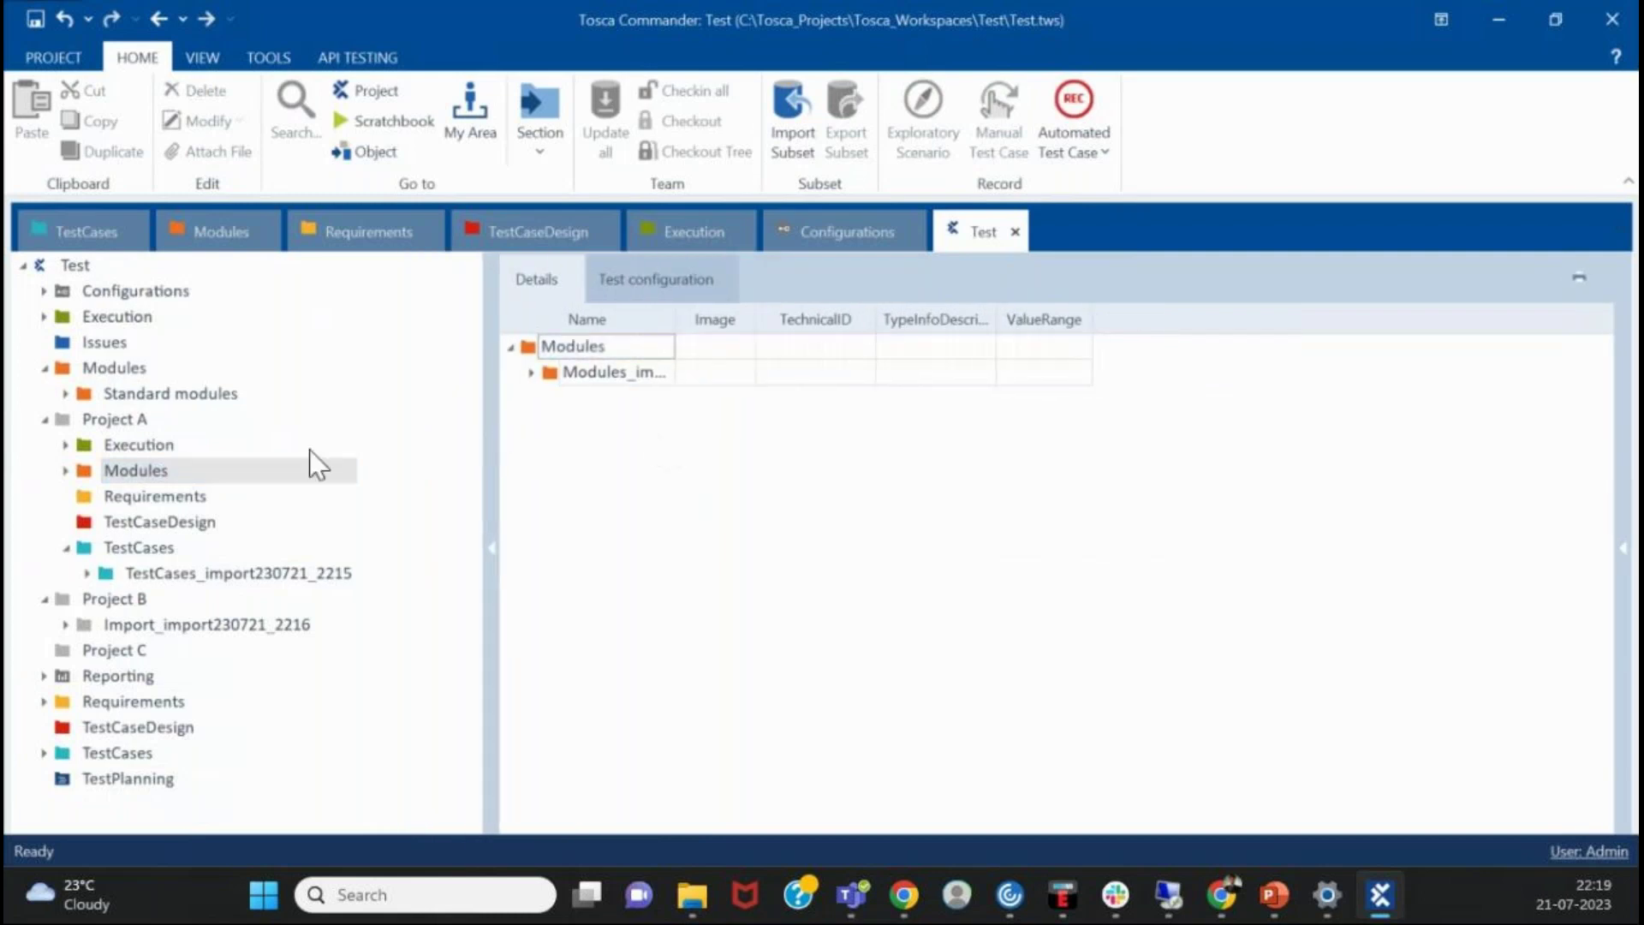
- Show Standard modules' contents, collapse Projects A and B, and widen the Name column
left_click(204, 395)
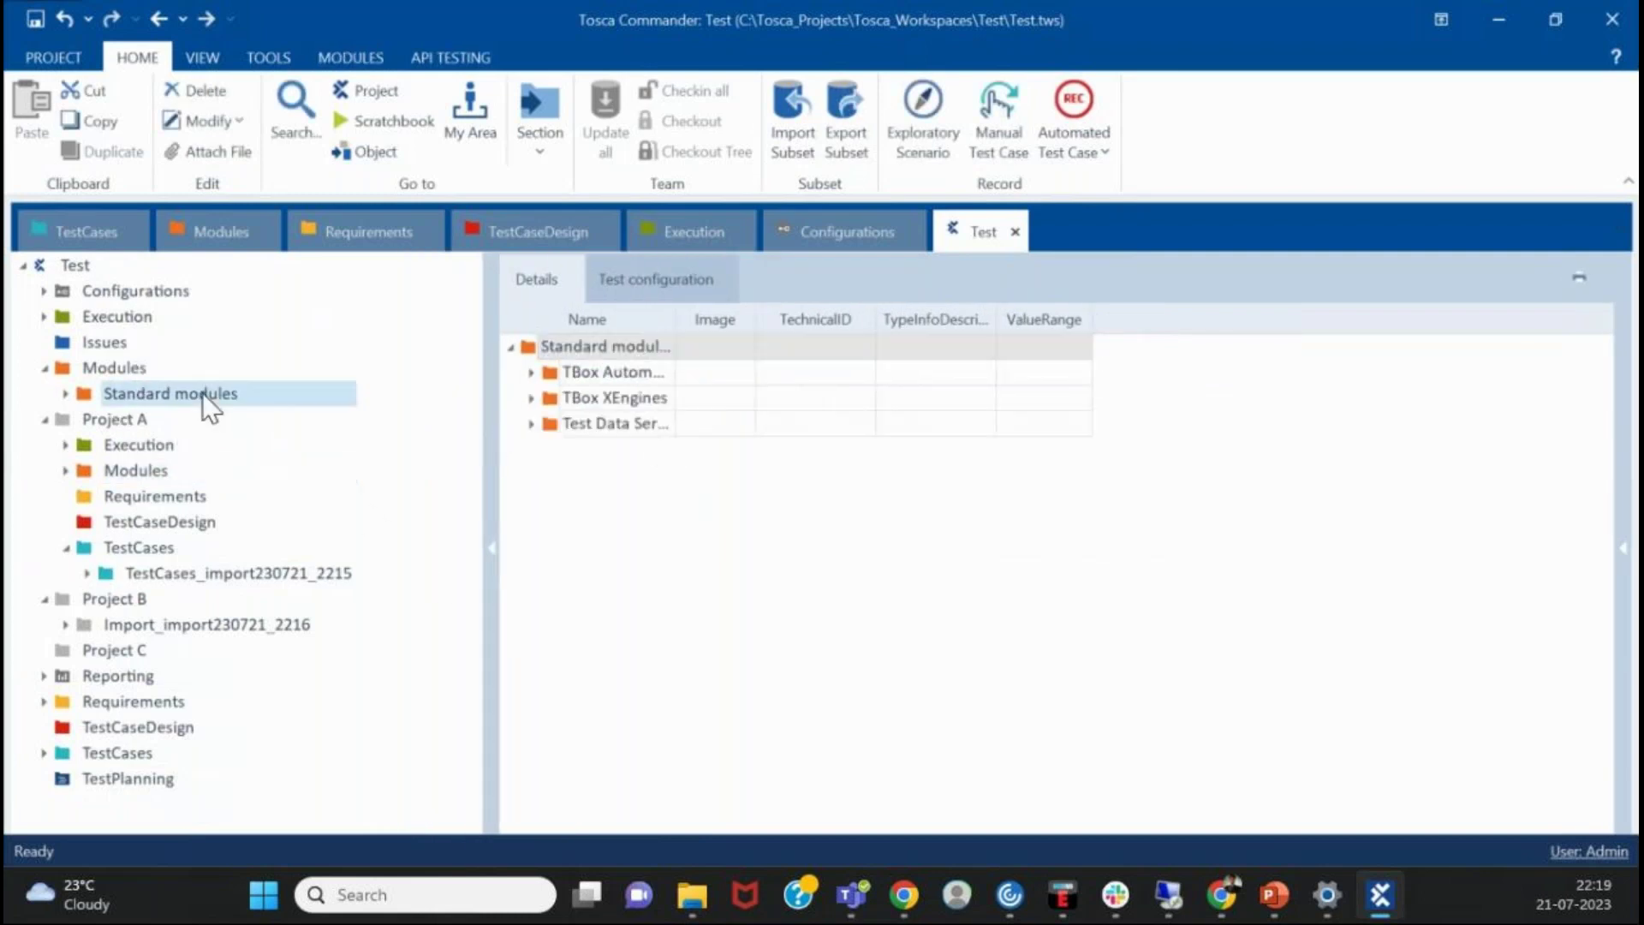
left_click(44, 419)
left_click(44, 445)
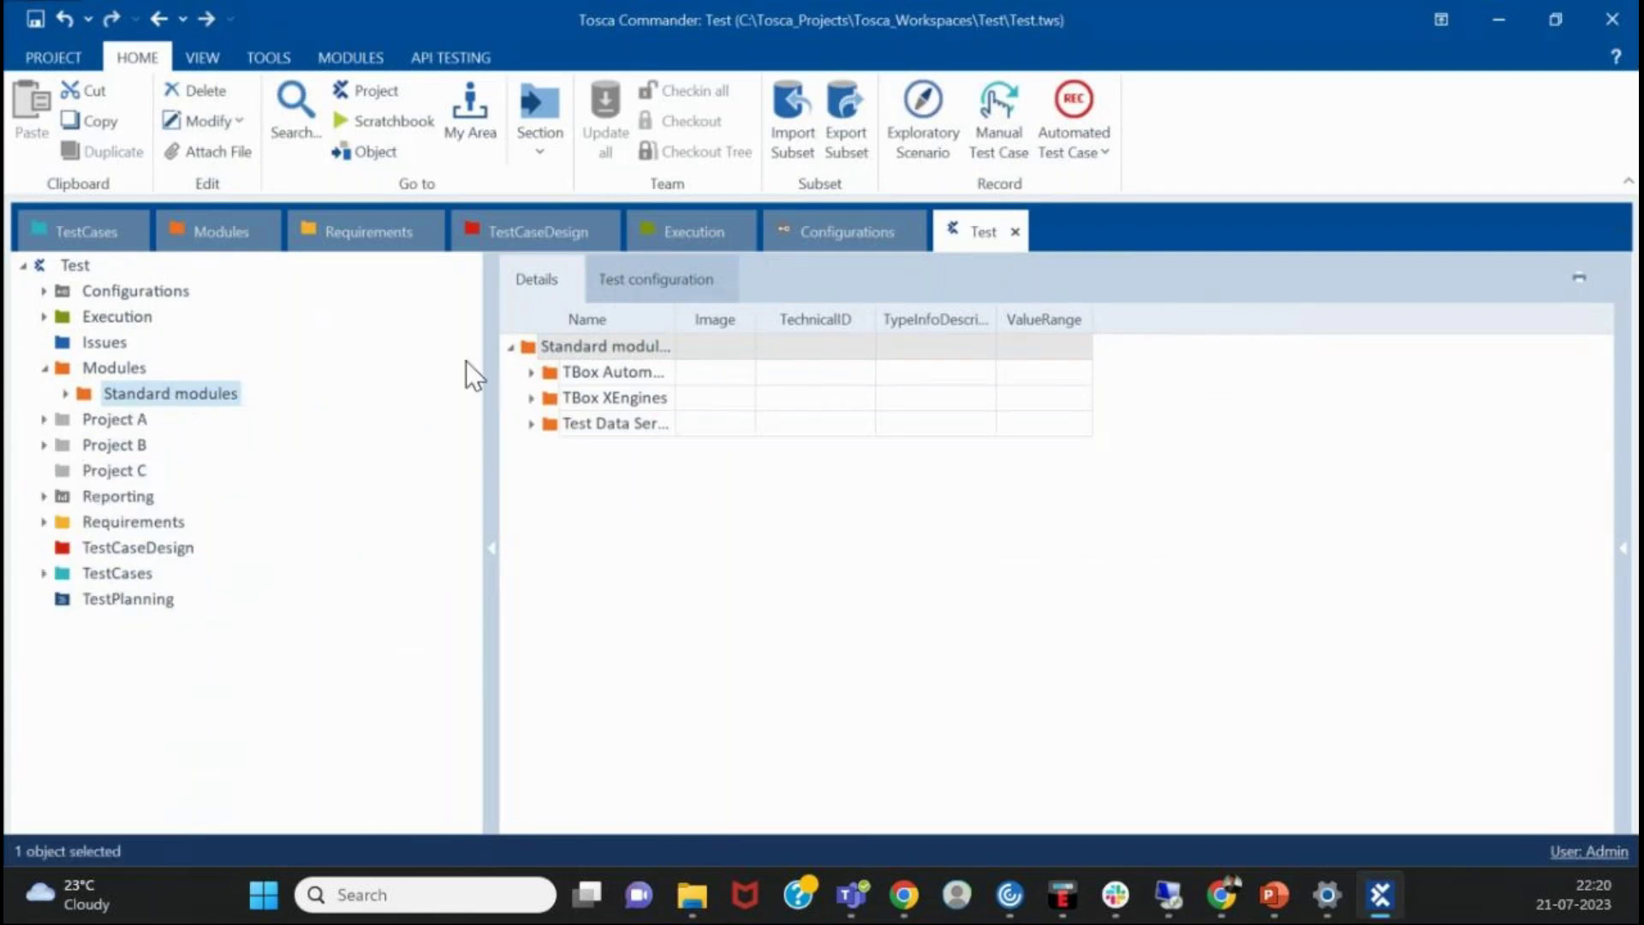
left_click_drag(674, 315, 828, 315)
left_click(75, 414)
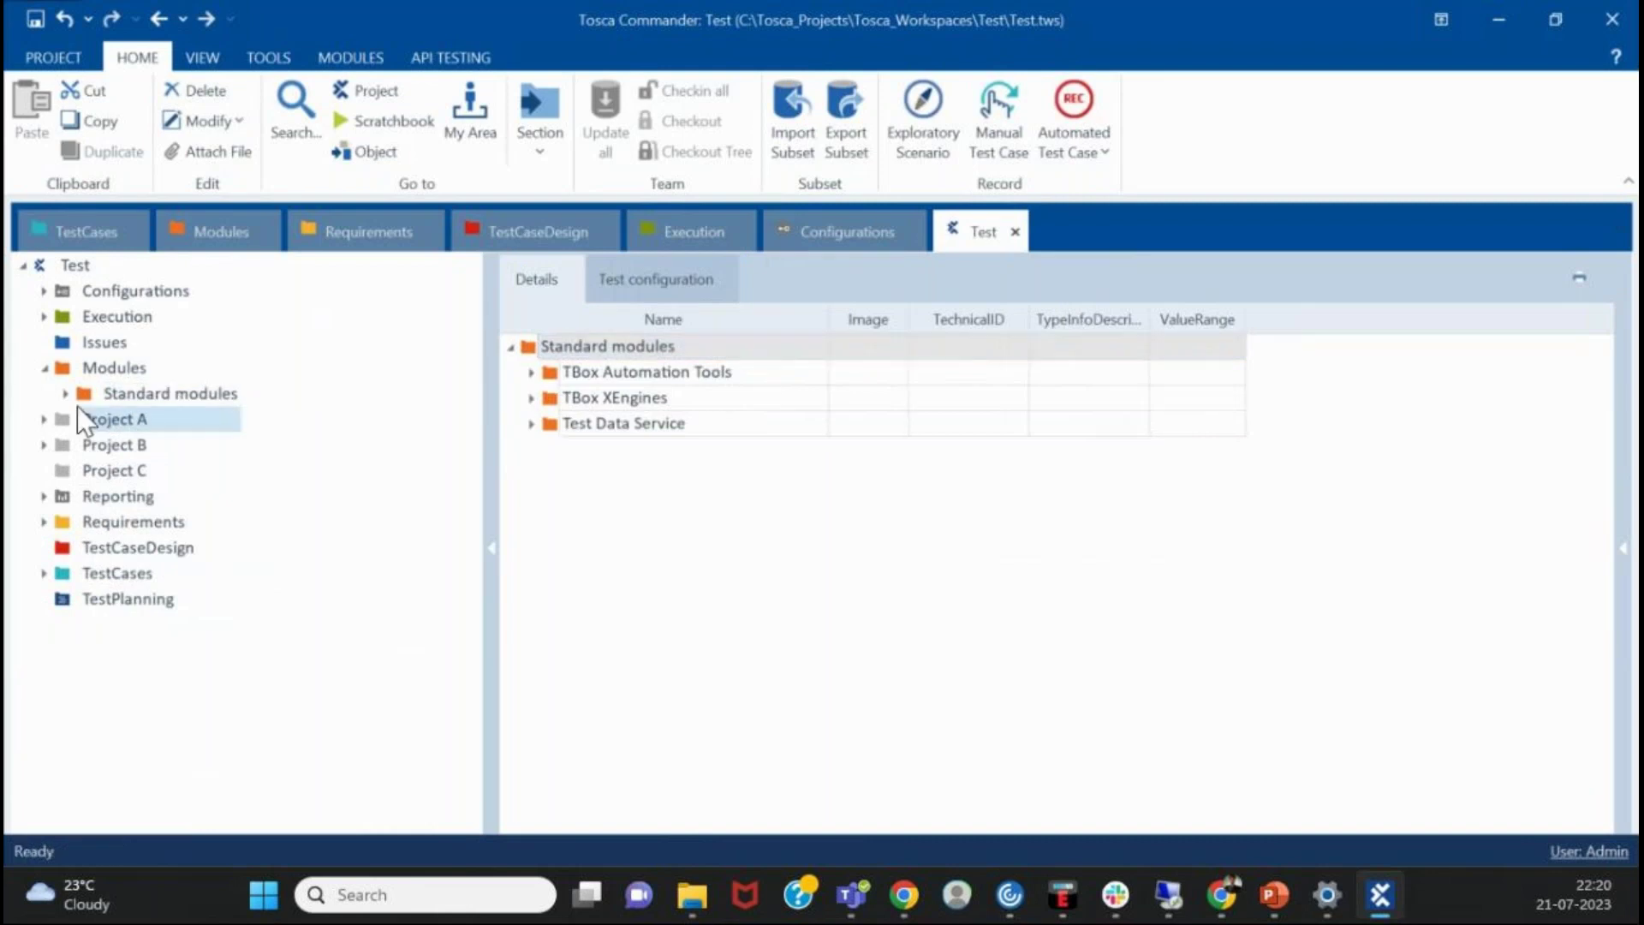
- Review Basic Windows Operations modules: Take Screenshot, Clipboard, Send Keys, Window Operation, Save As, Dialog
left_click(66, 394)
left_click(197, 418)
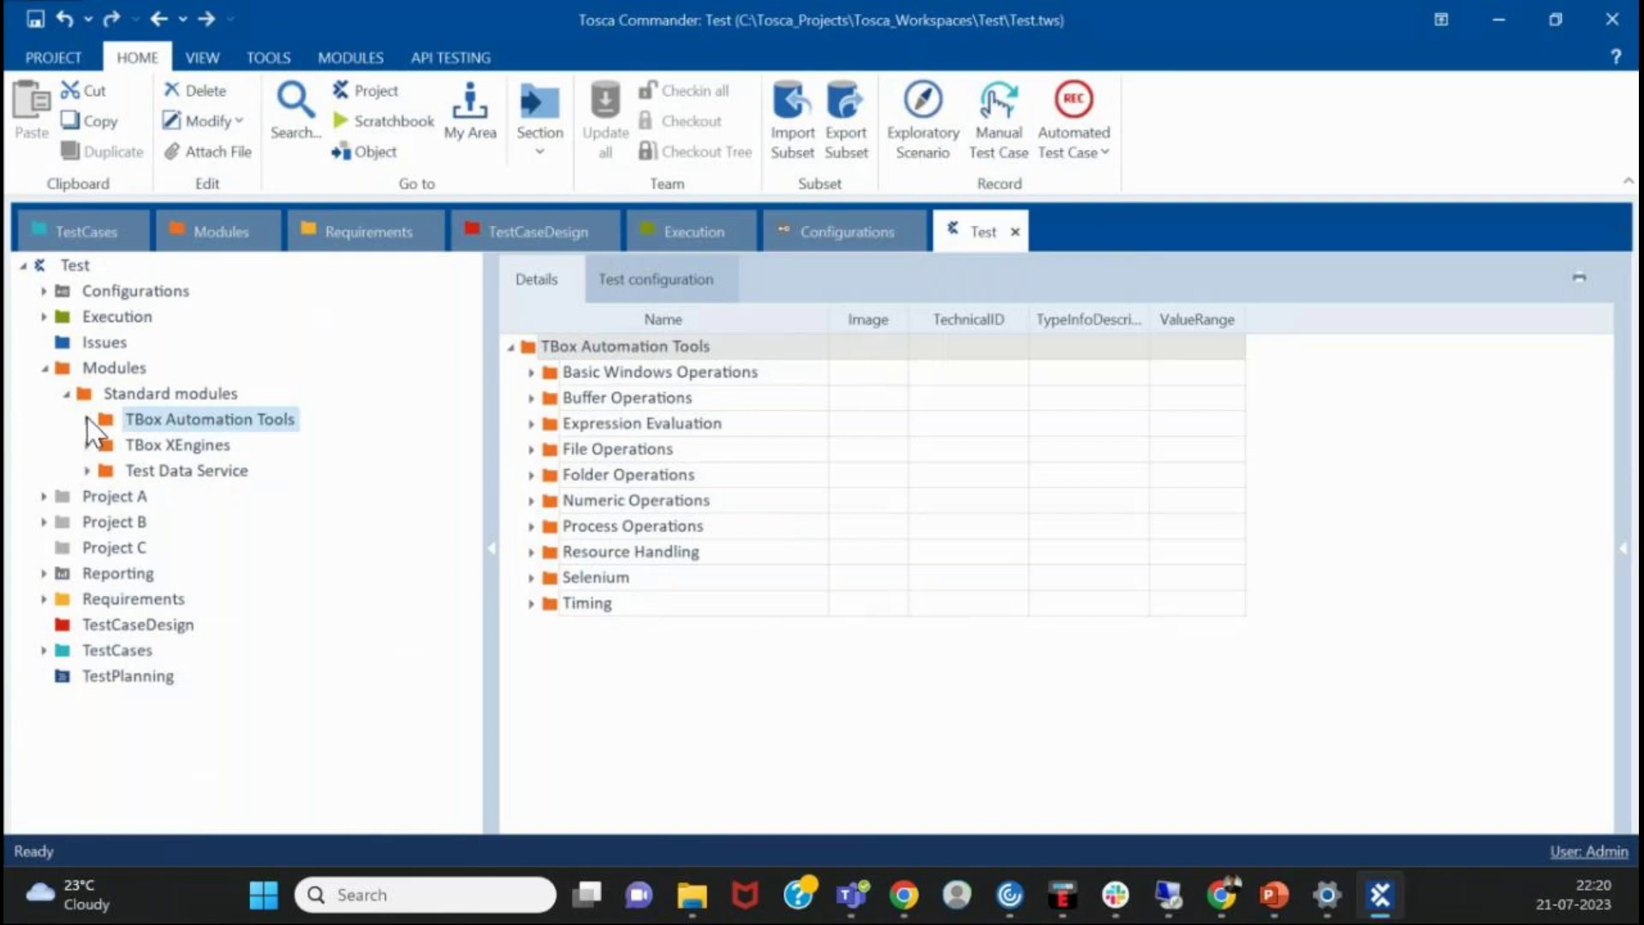
left_click(88, 419)
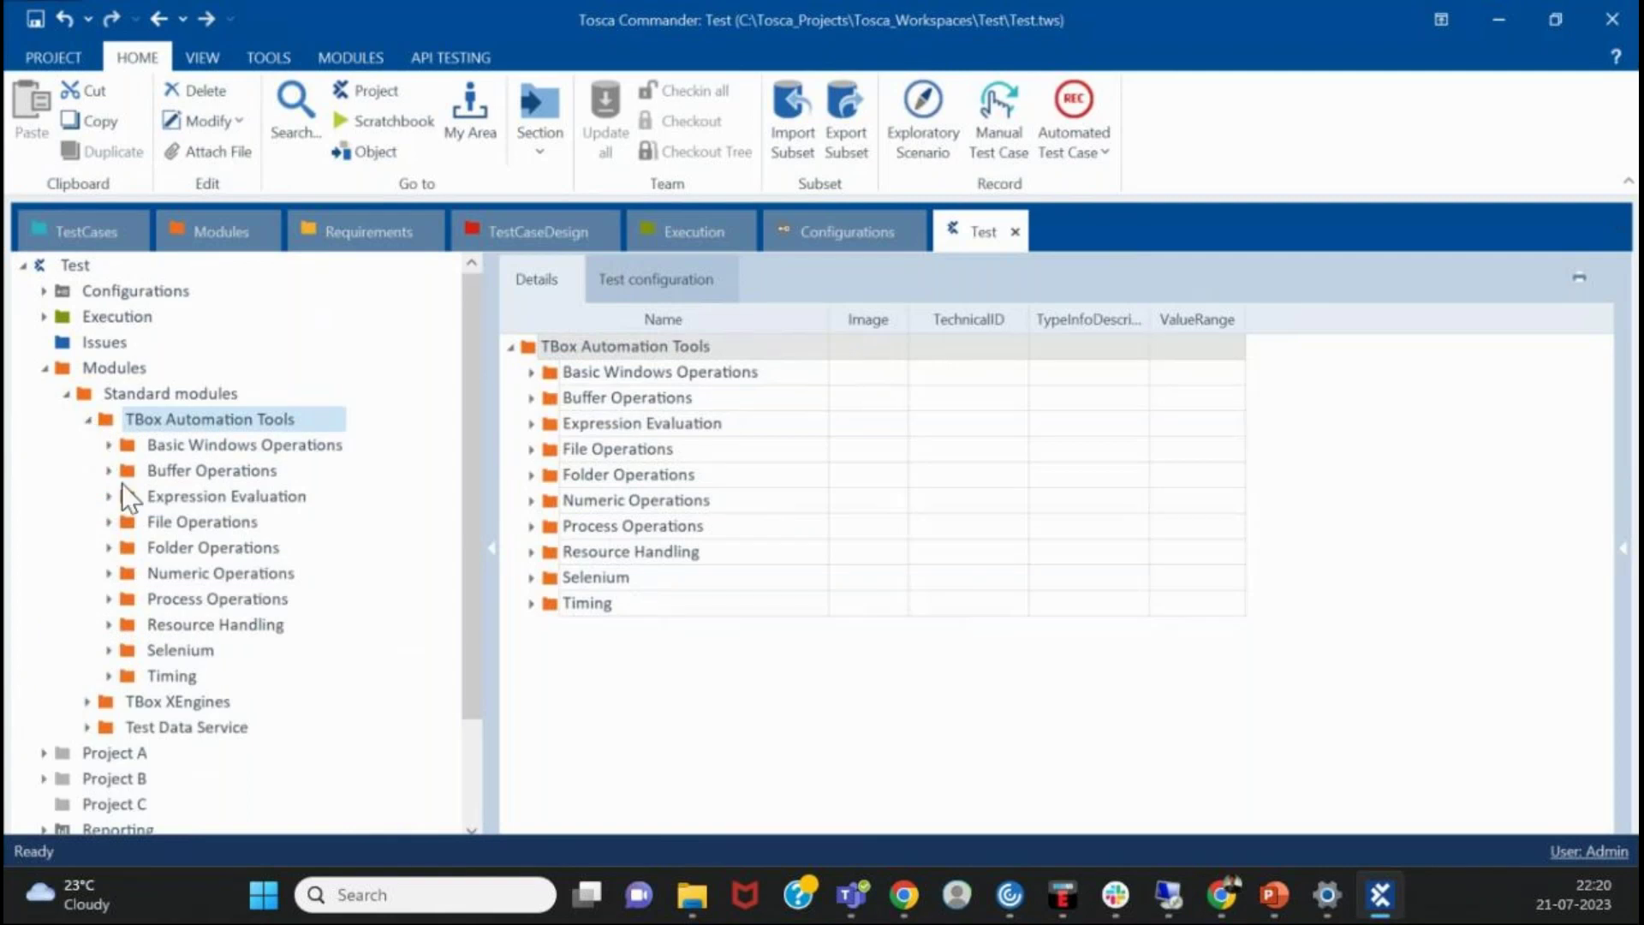
left_click(106, 442)
left_click(259, 469)
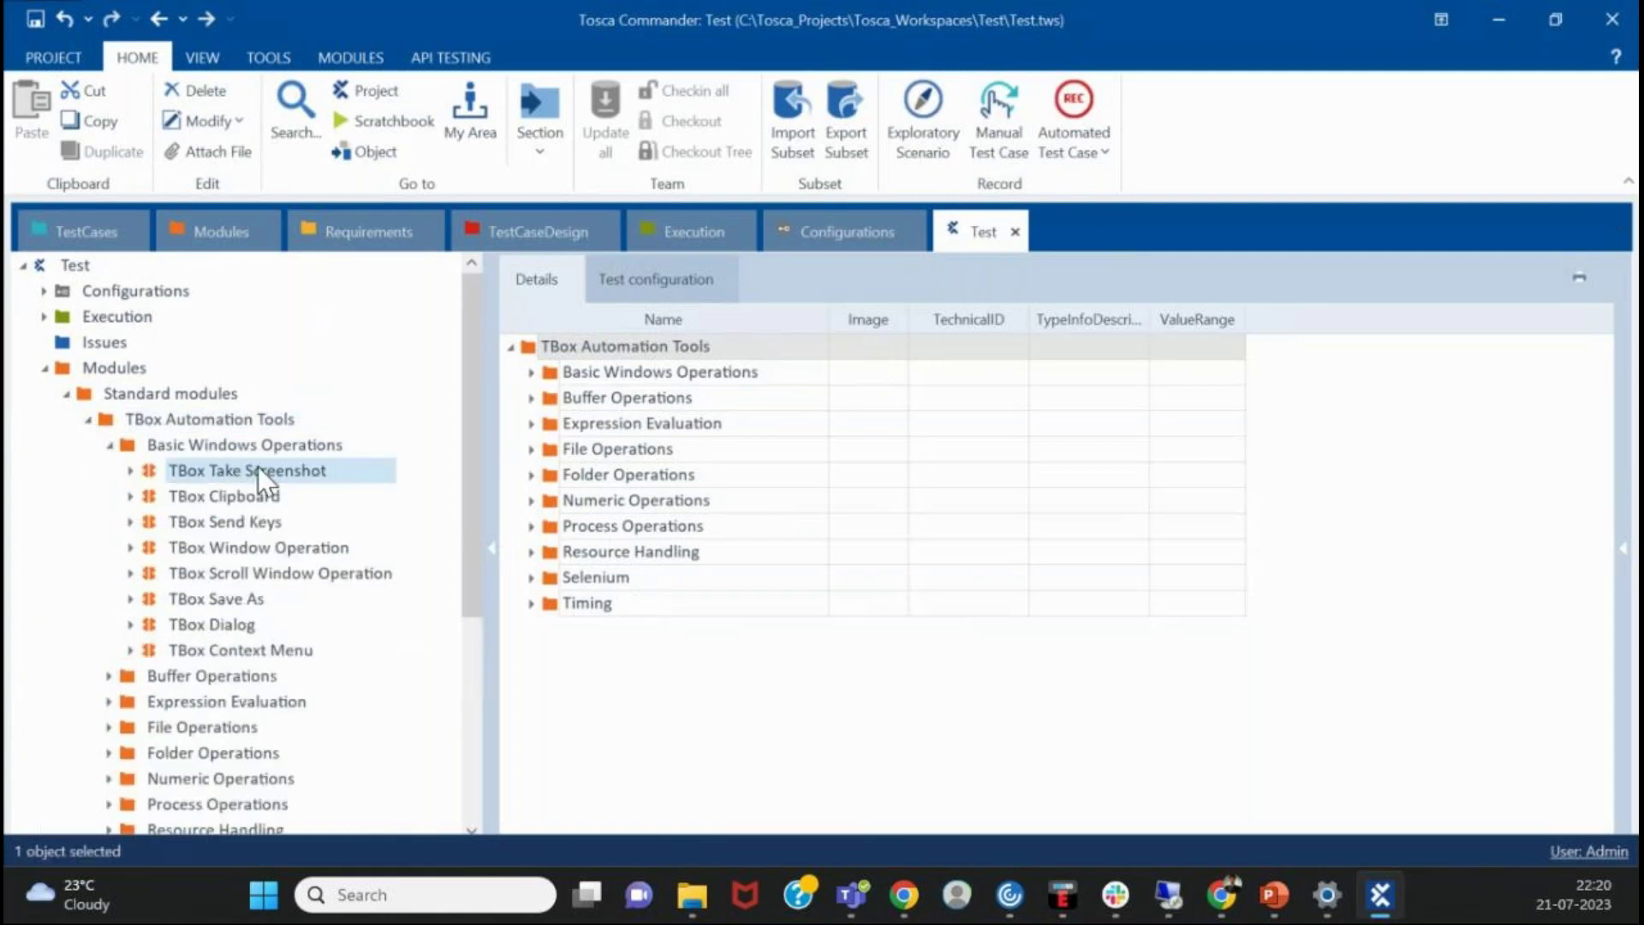
left_click(291, 549)
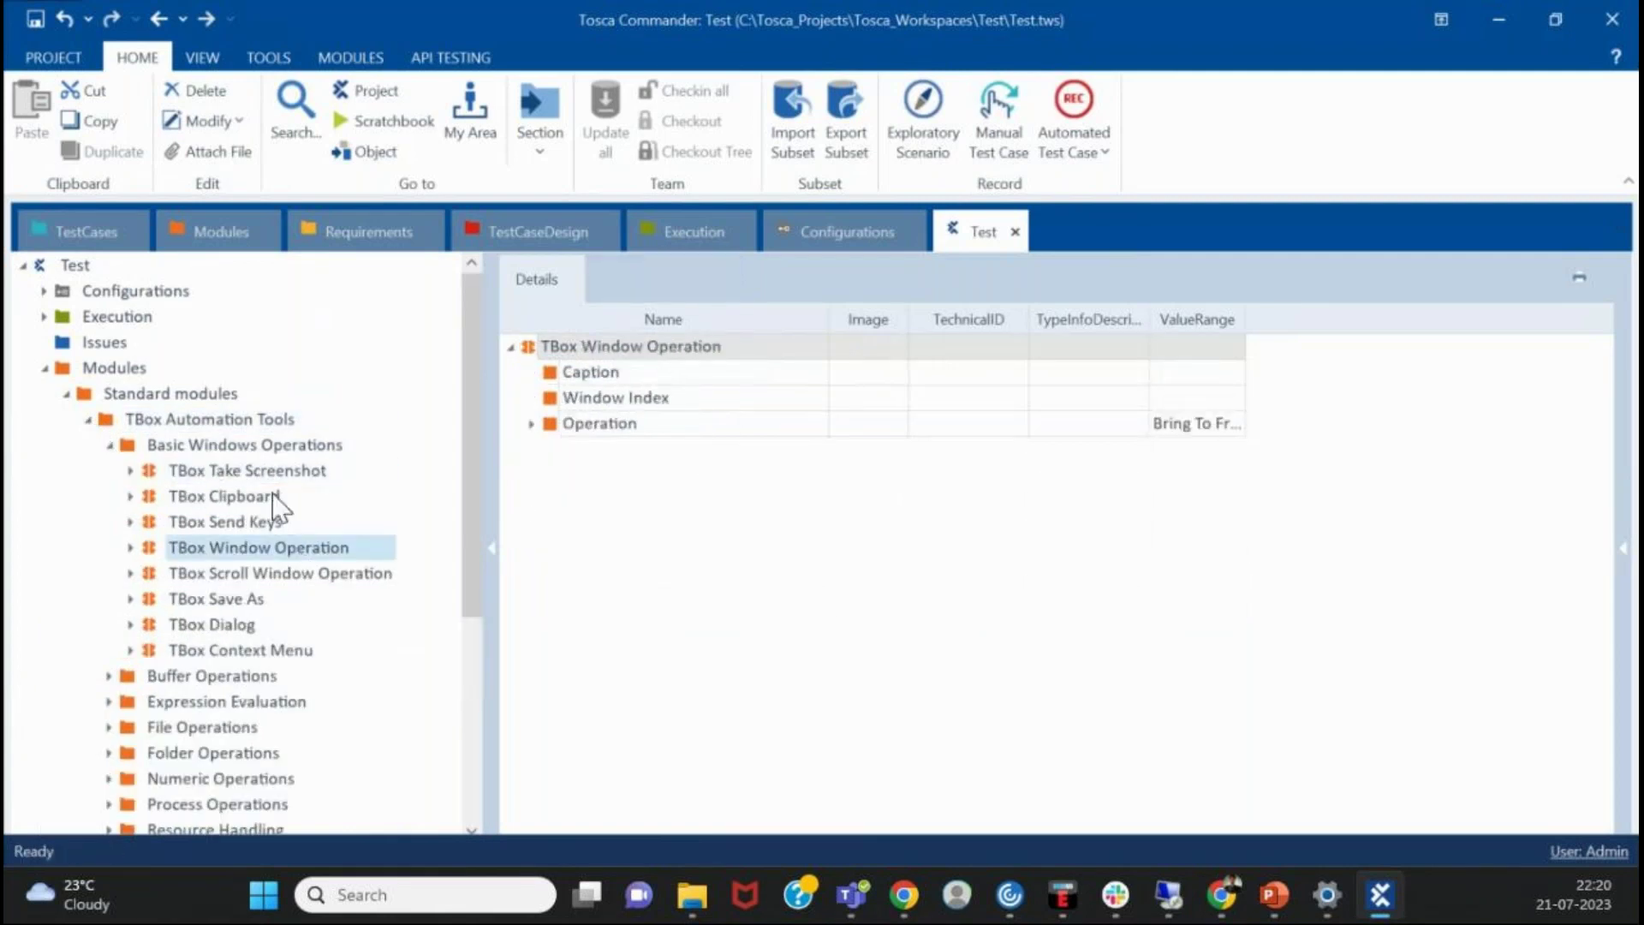
left_click(291, 493)
left_click(316, 520)
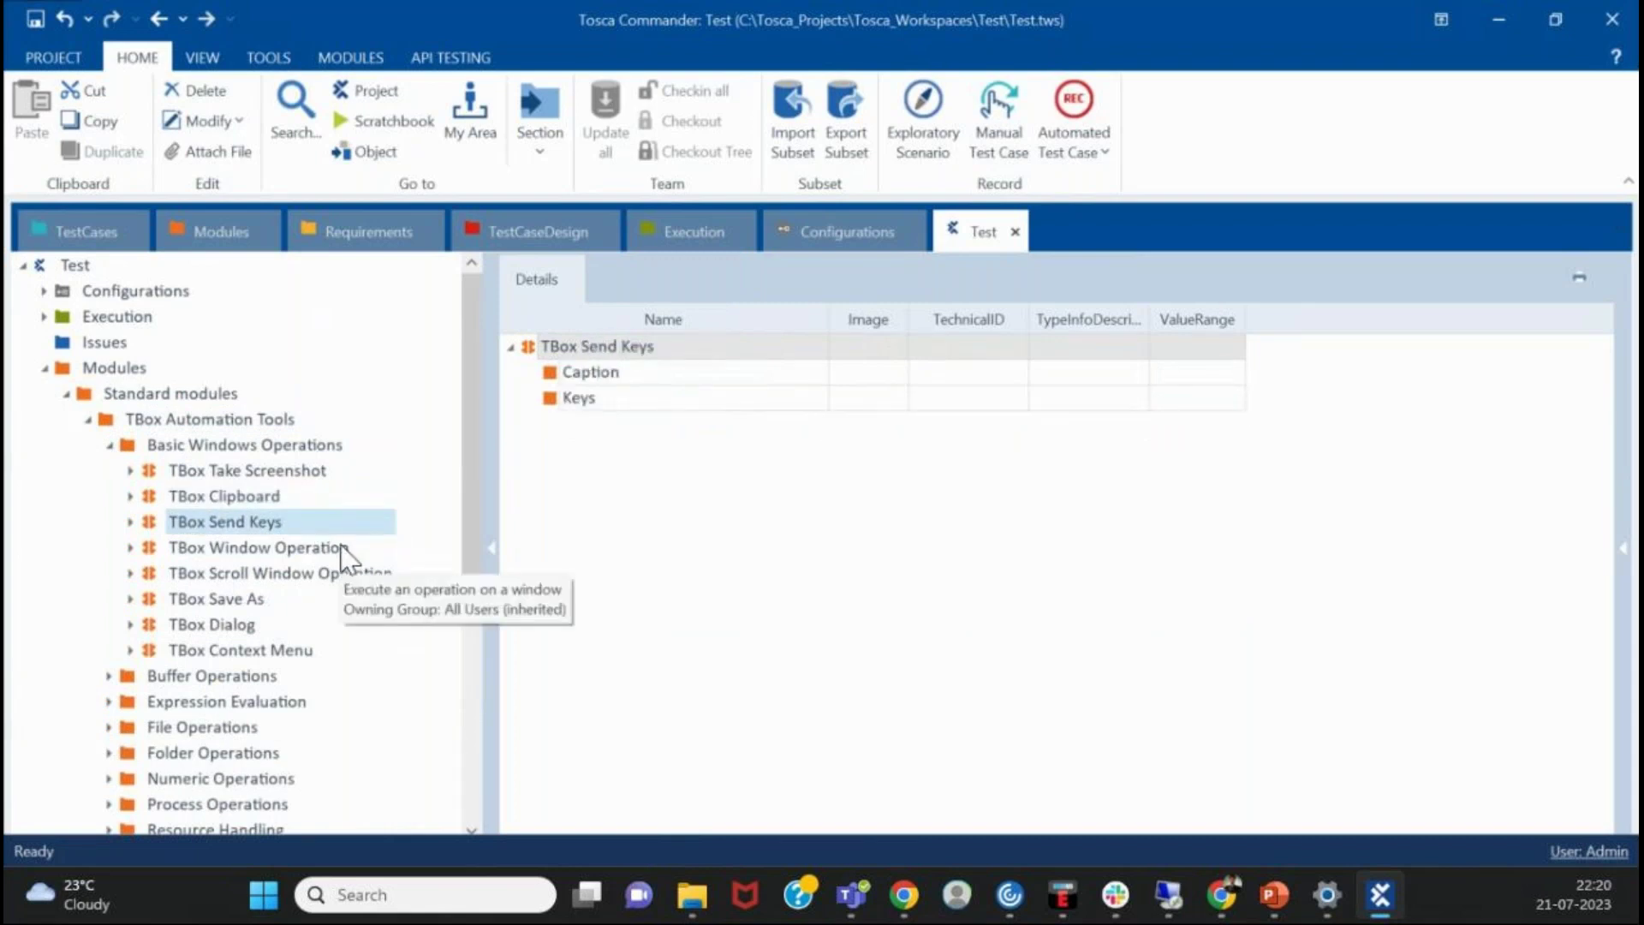
left_click(341, 548)
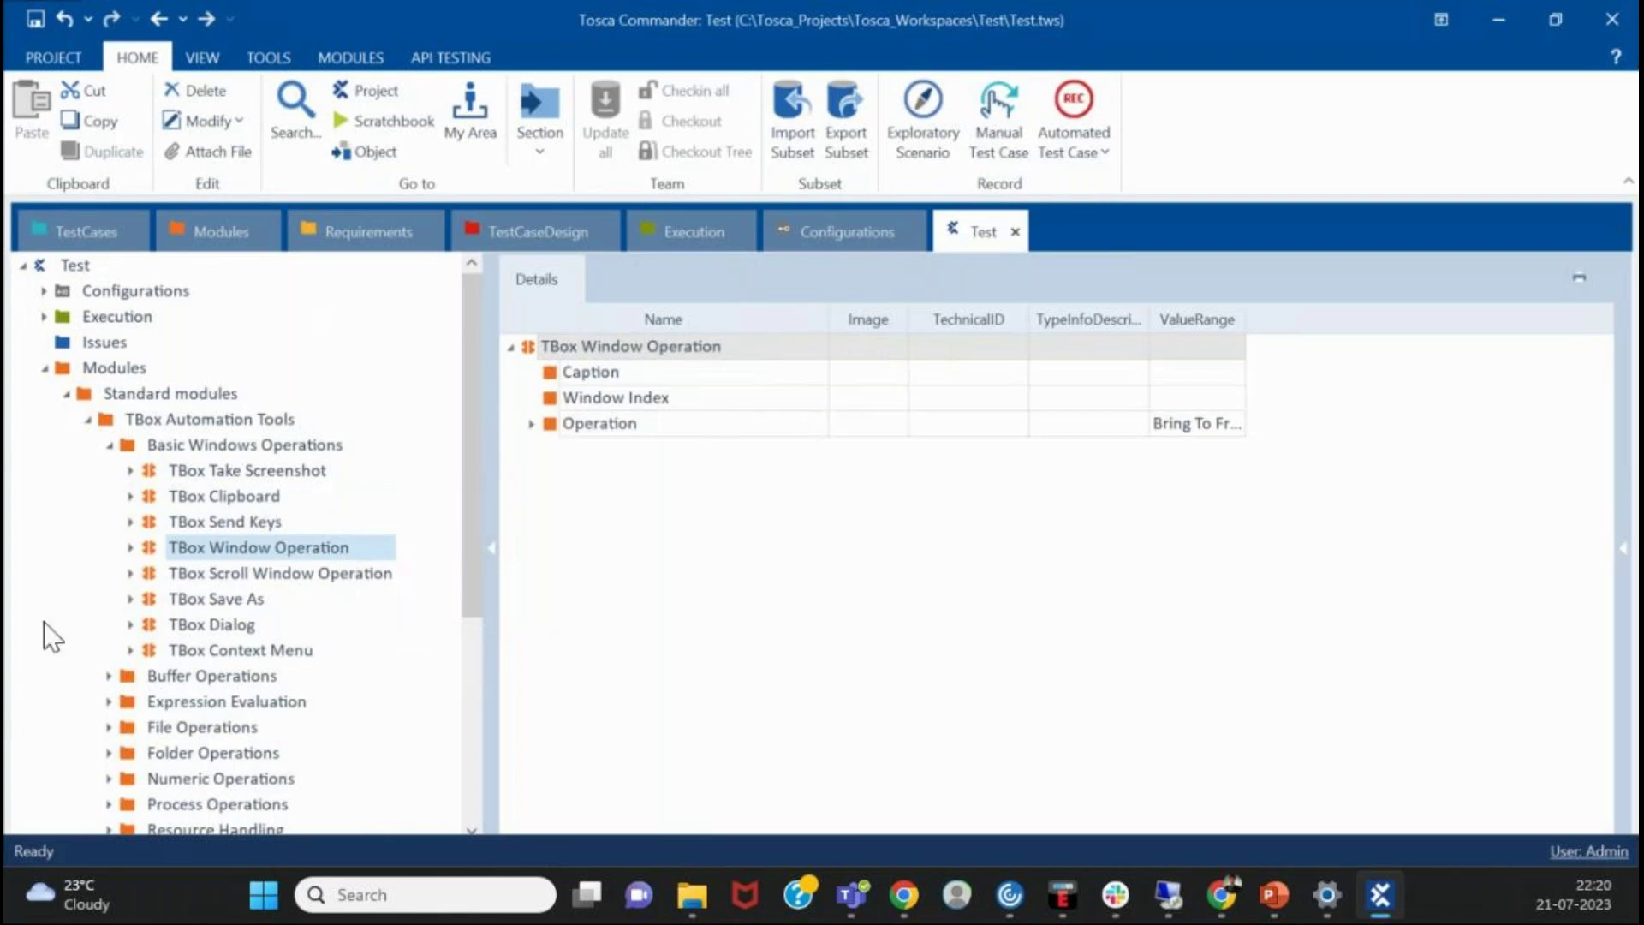
left_click(311, 597)
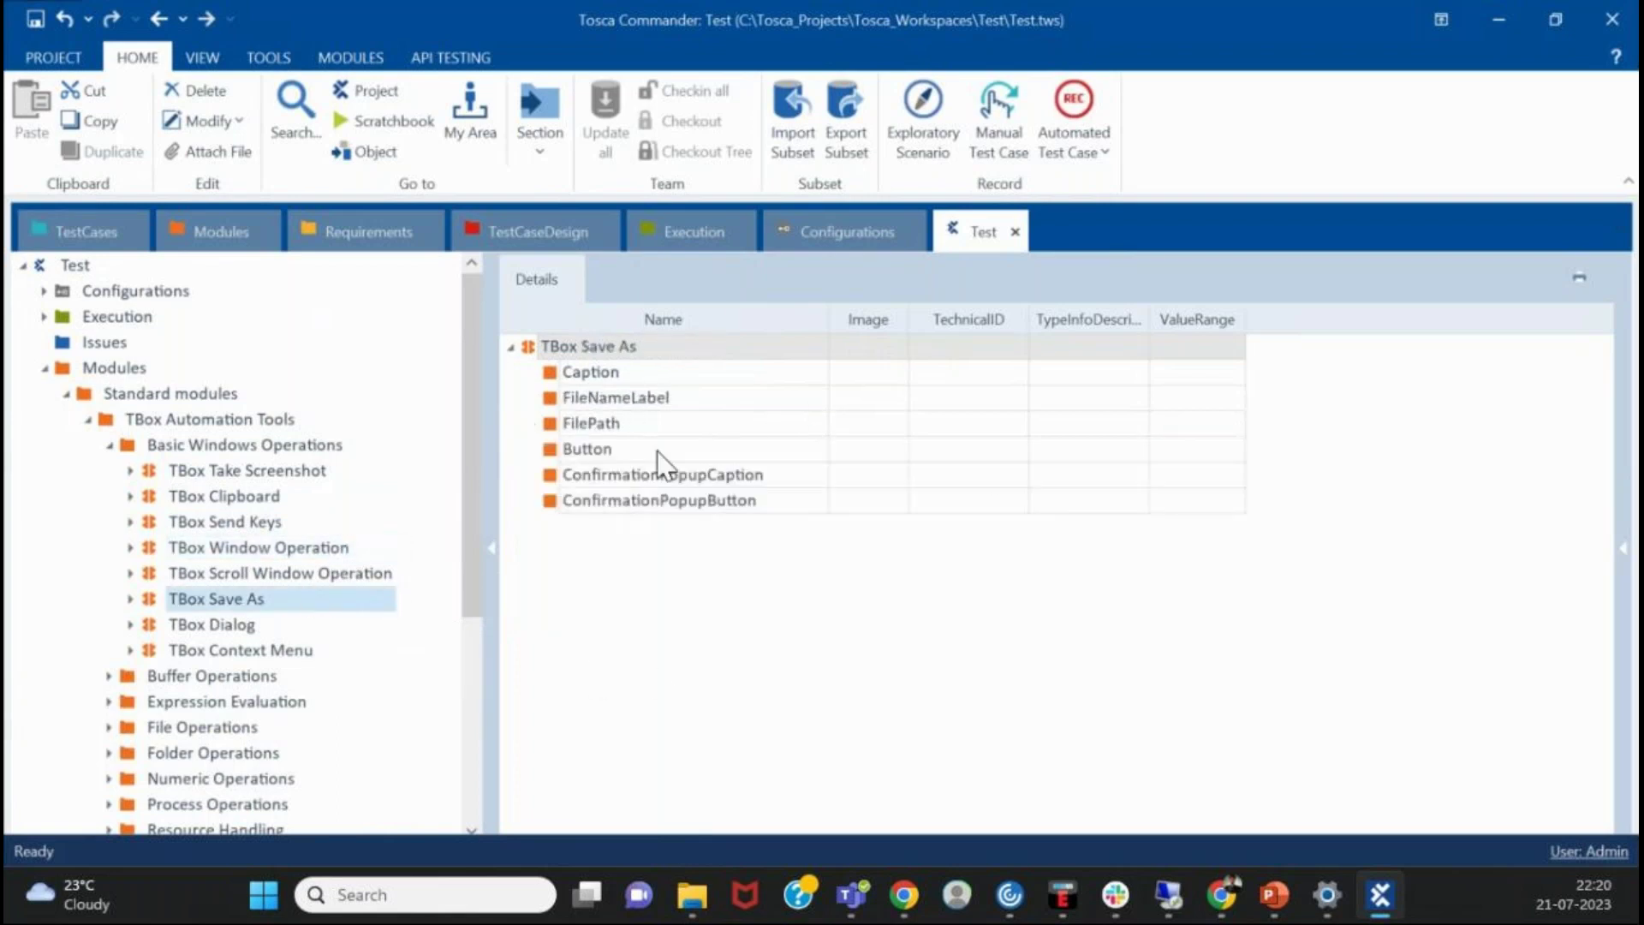
left_click(346, 632)
- List the Buffer Operations and File Operations modules, checking TBox File Existence's attributes
left_click(324, 677)
scroll(244, 693, "down", 3)
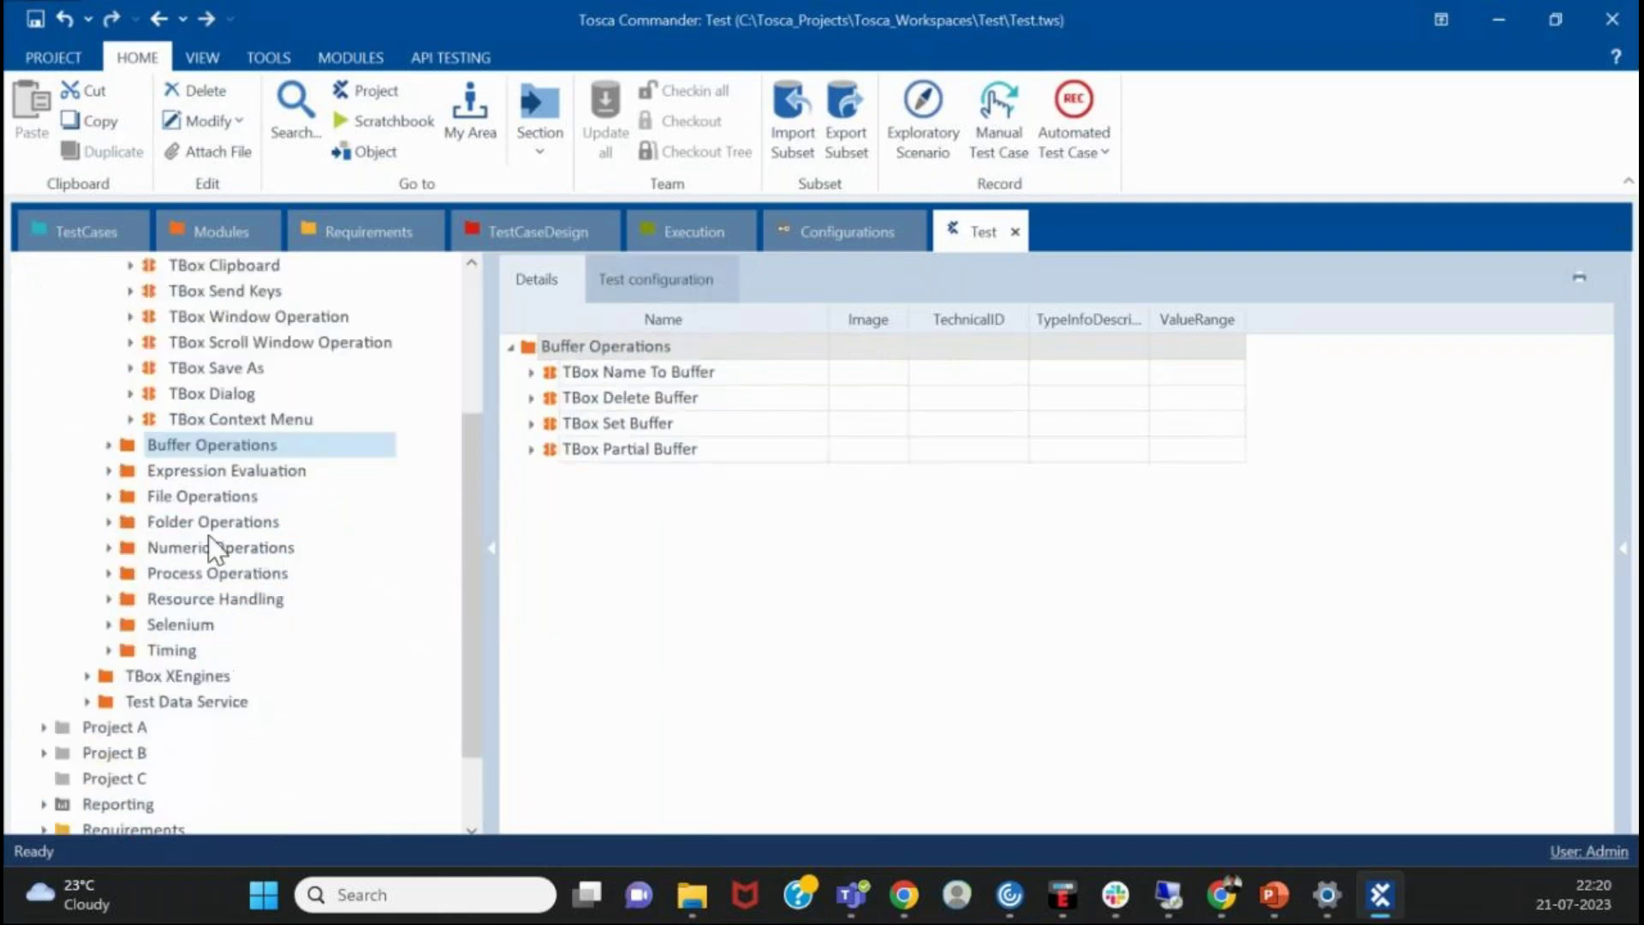
left_click(199, 497)
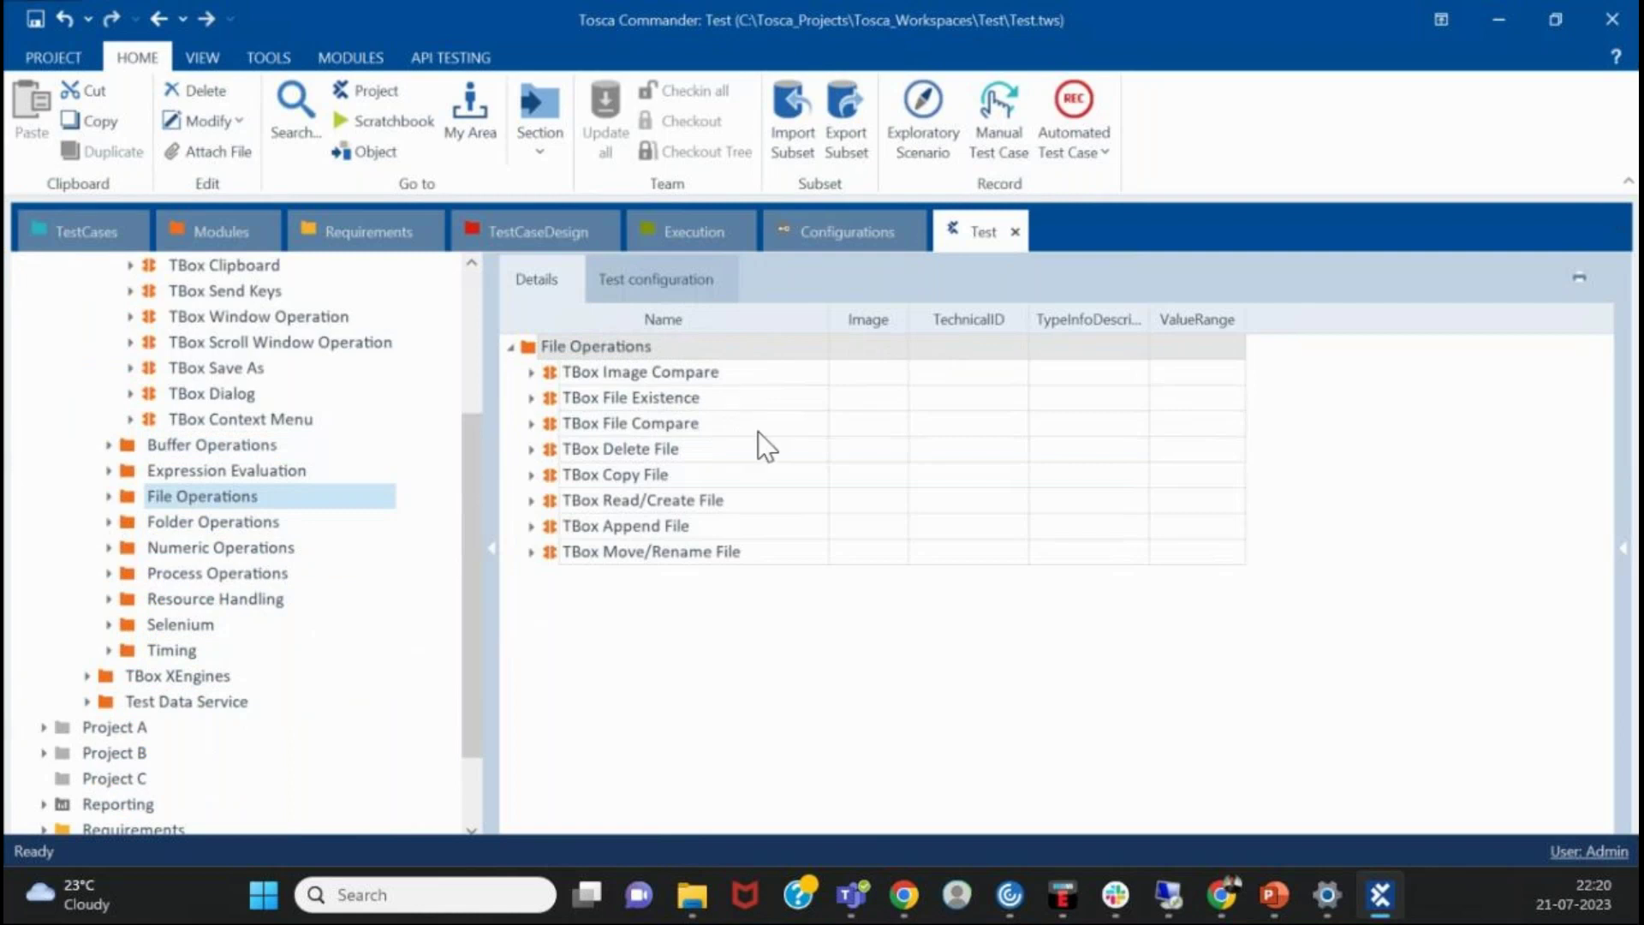
left_click(531, 397)
left_click(532, 397)
scroll(340, 596, "up", 3)
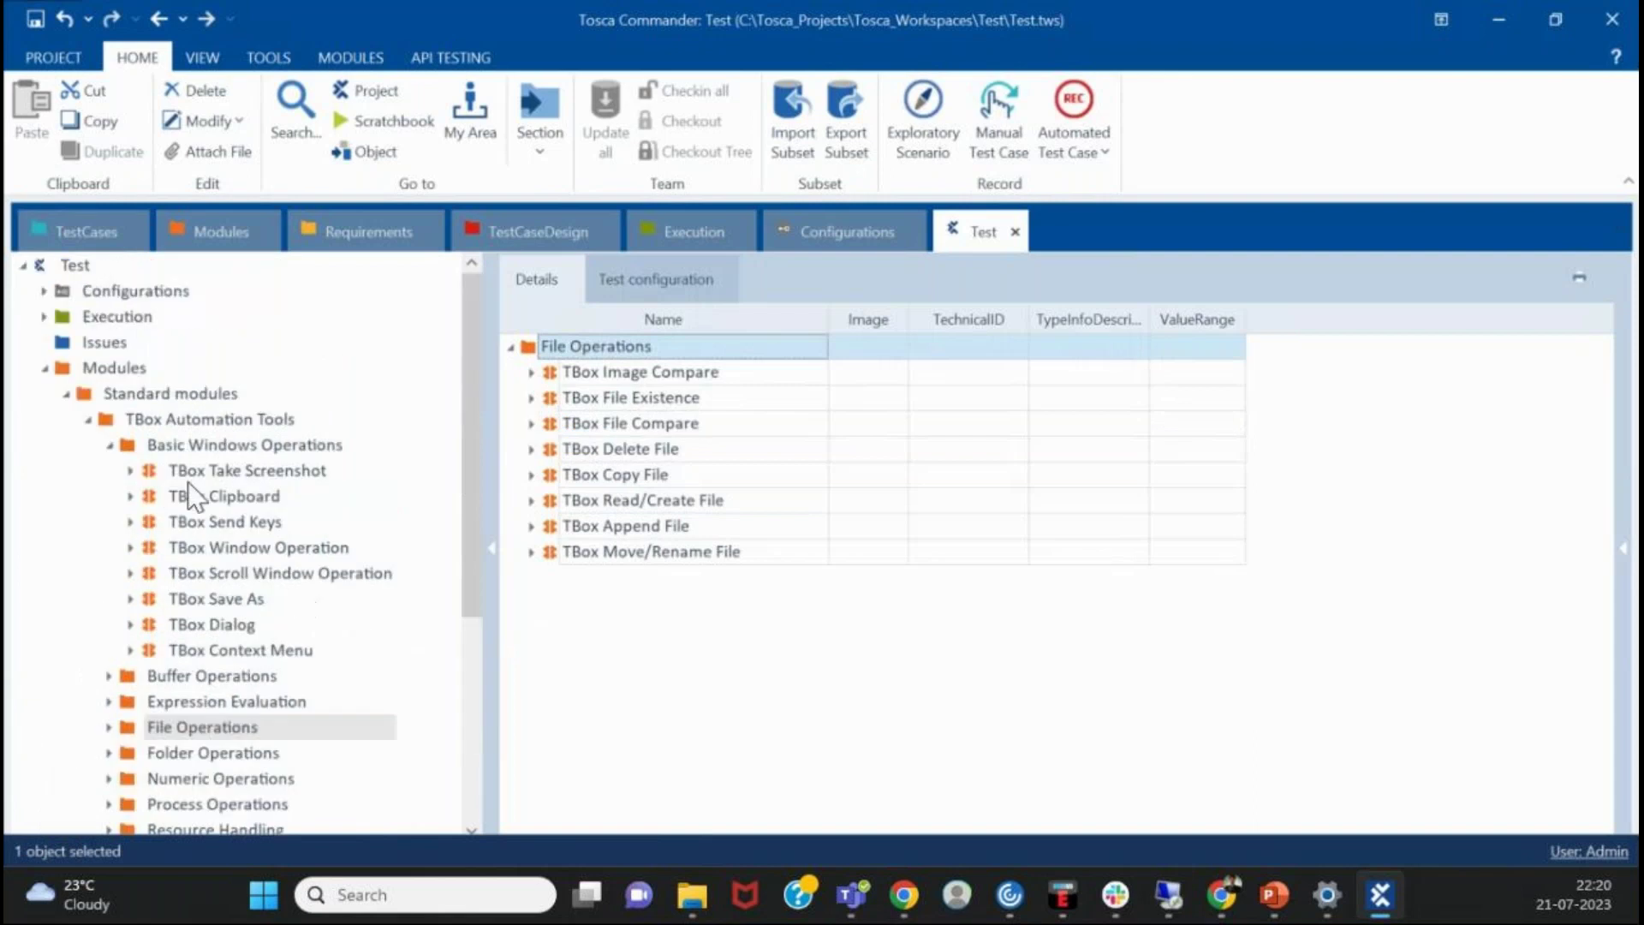
left_click(108, 444)
scroll(195, 491, "down", 2)
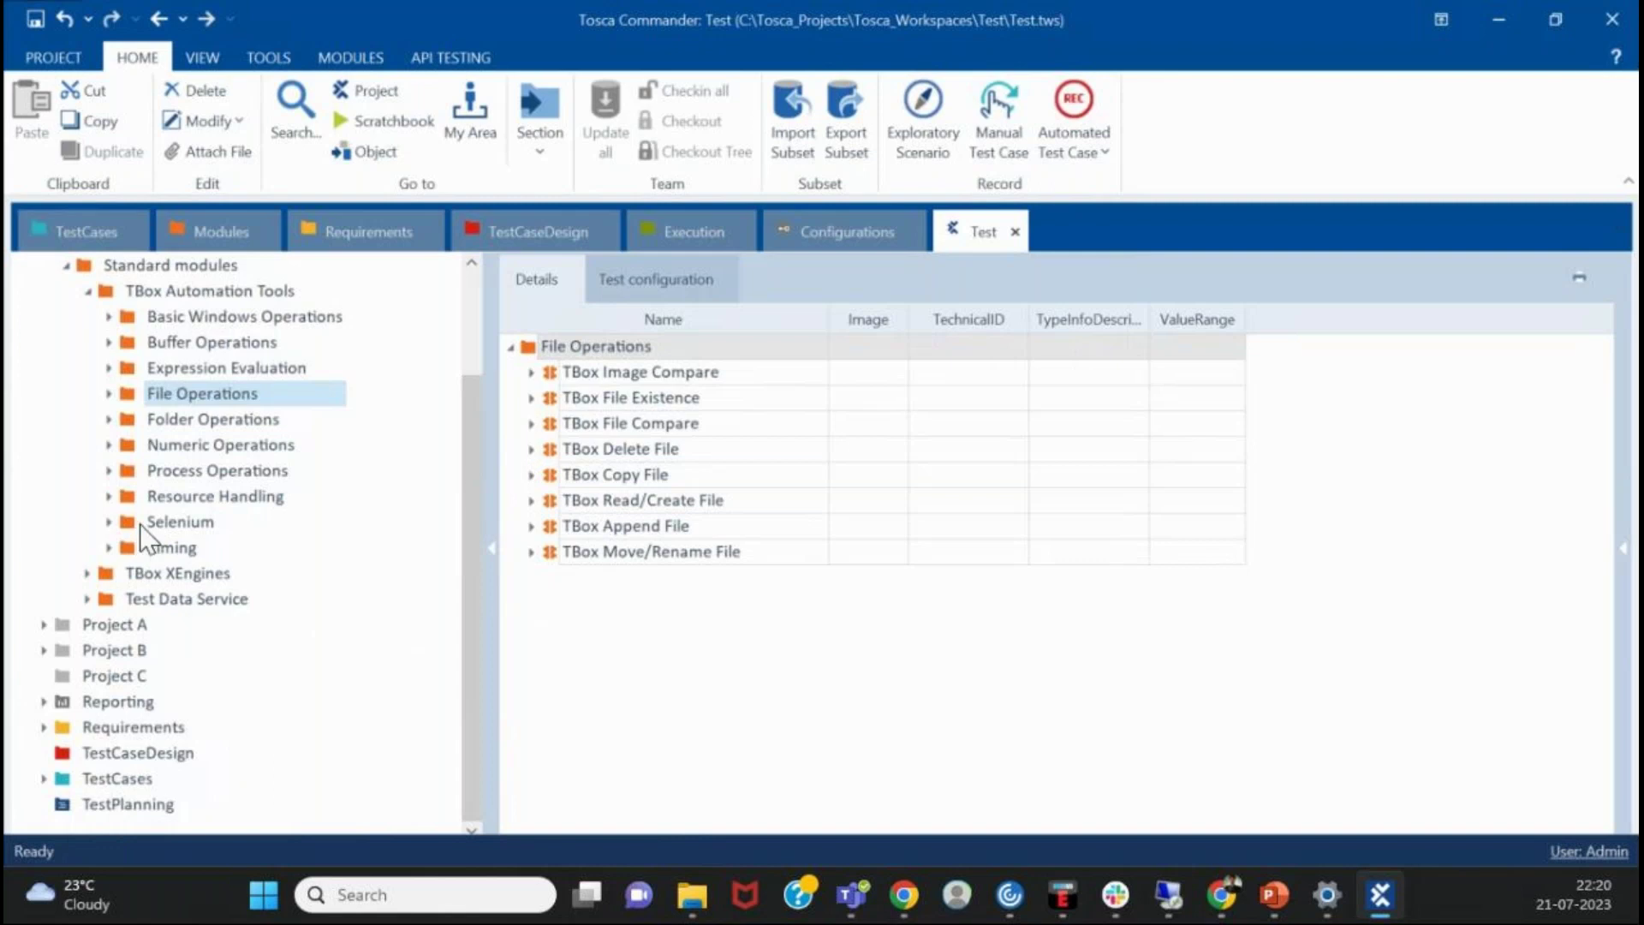
left_click(87, 573)
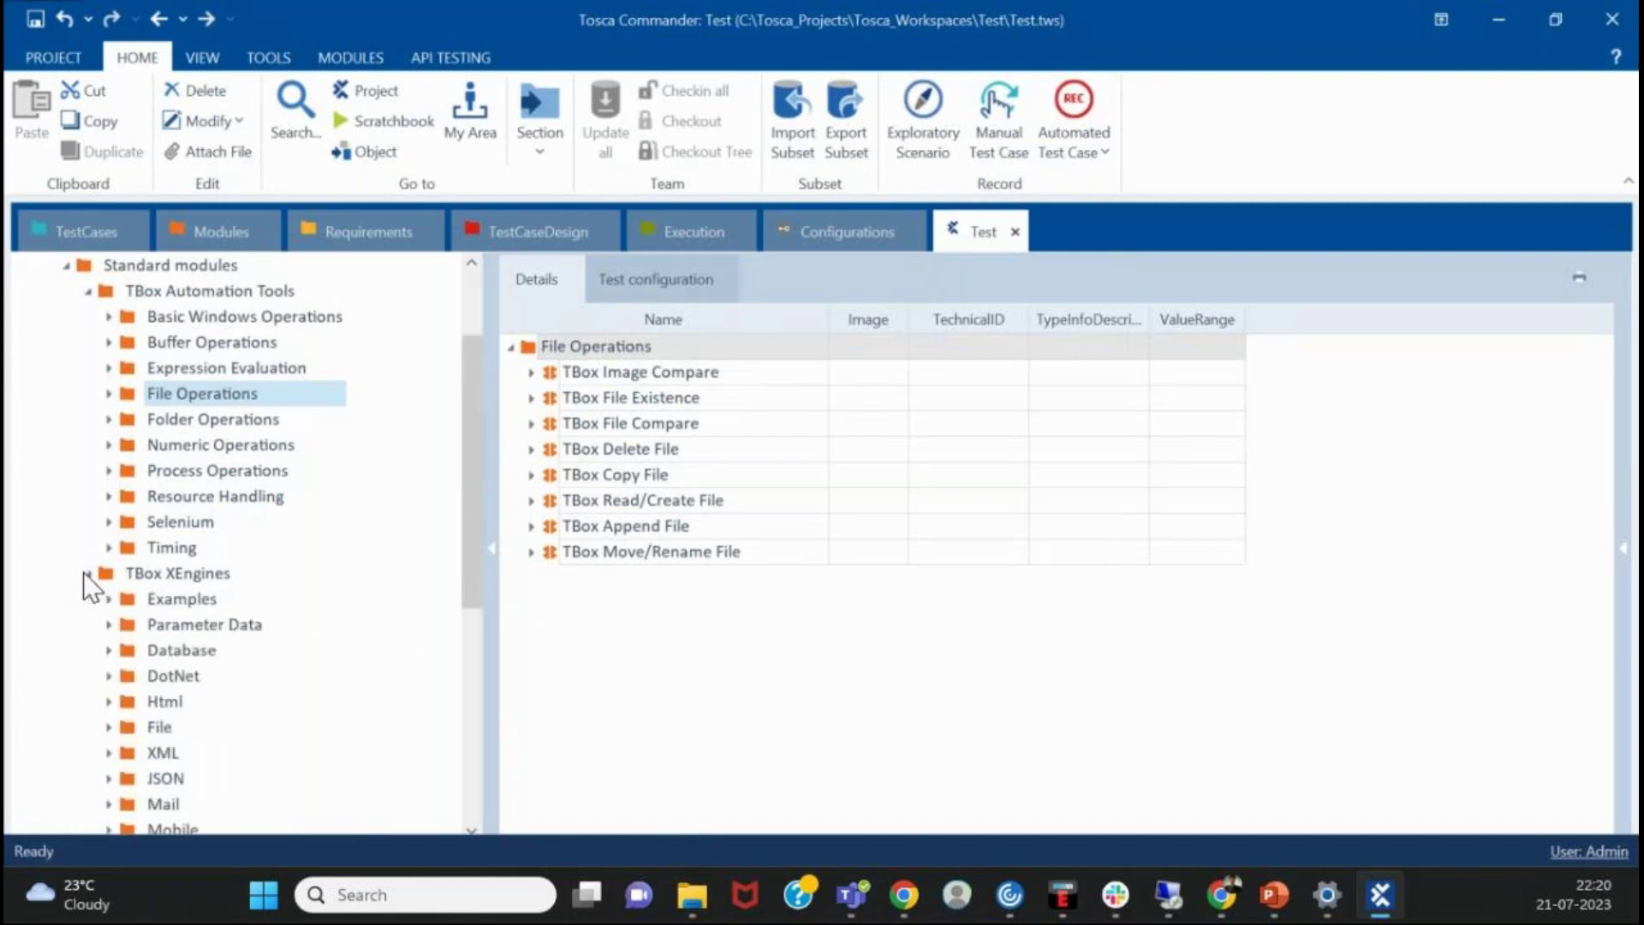
scroll(199, 572, "down", 3)
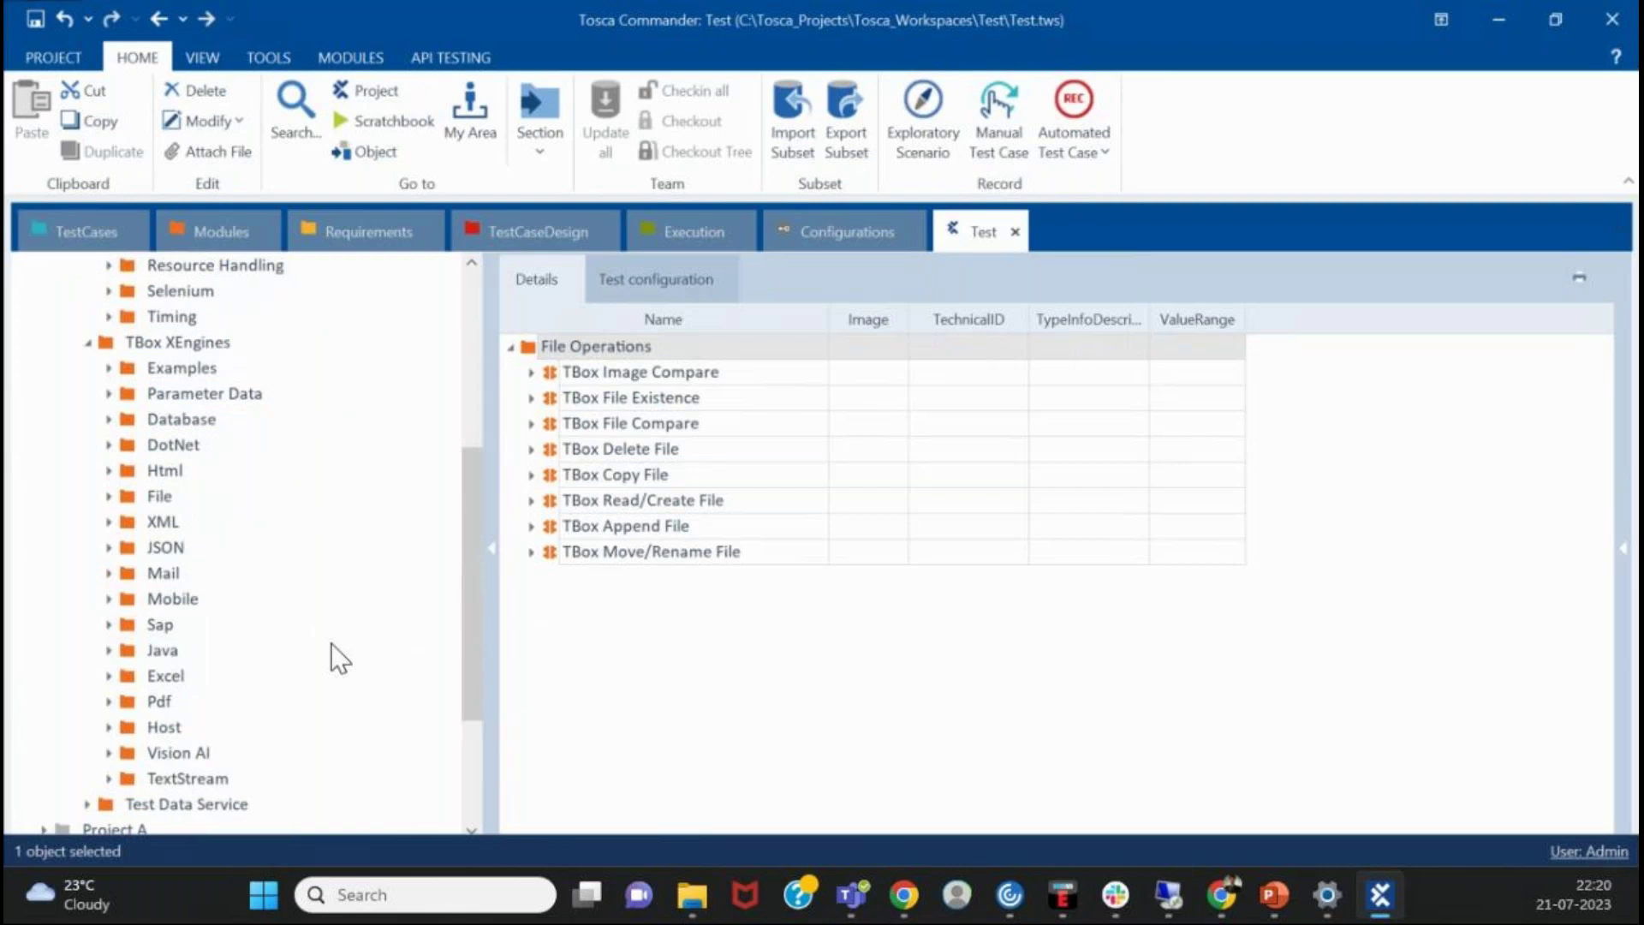
left_click(116, 469)
left_click(107, 469)
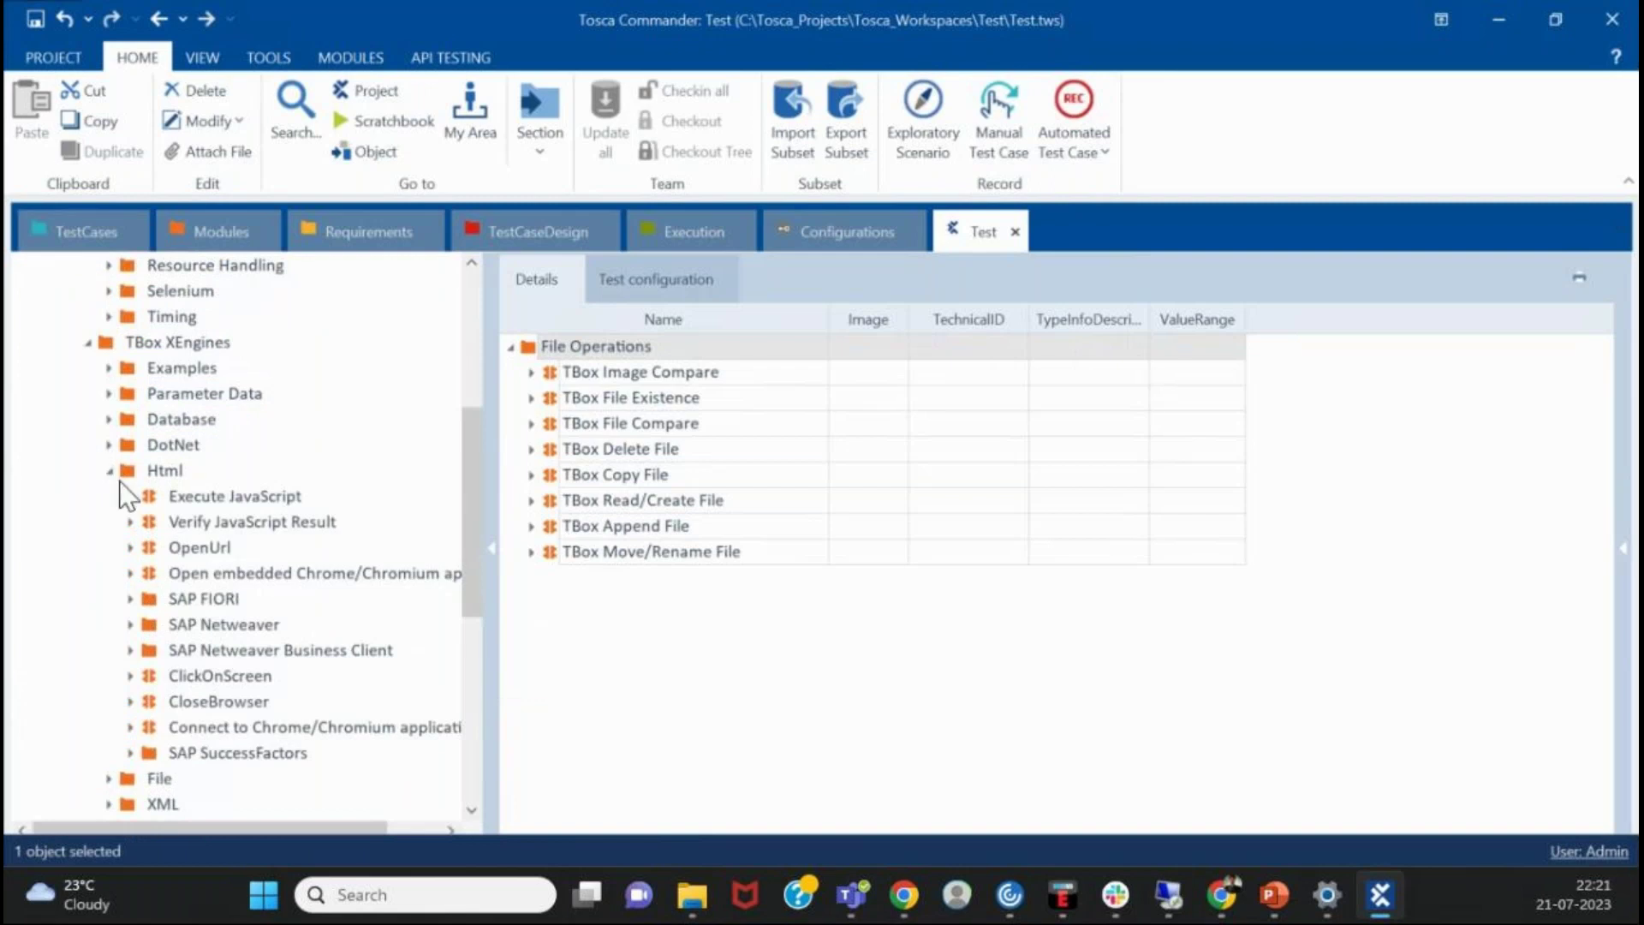
scroll(127, 481, "down", 1)
scroll(127, 483, "down", 1)
scroll(146, 471, "up", 1)
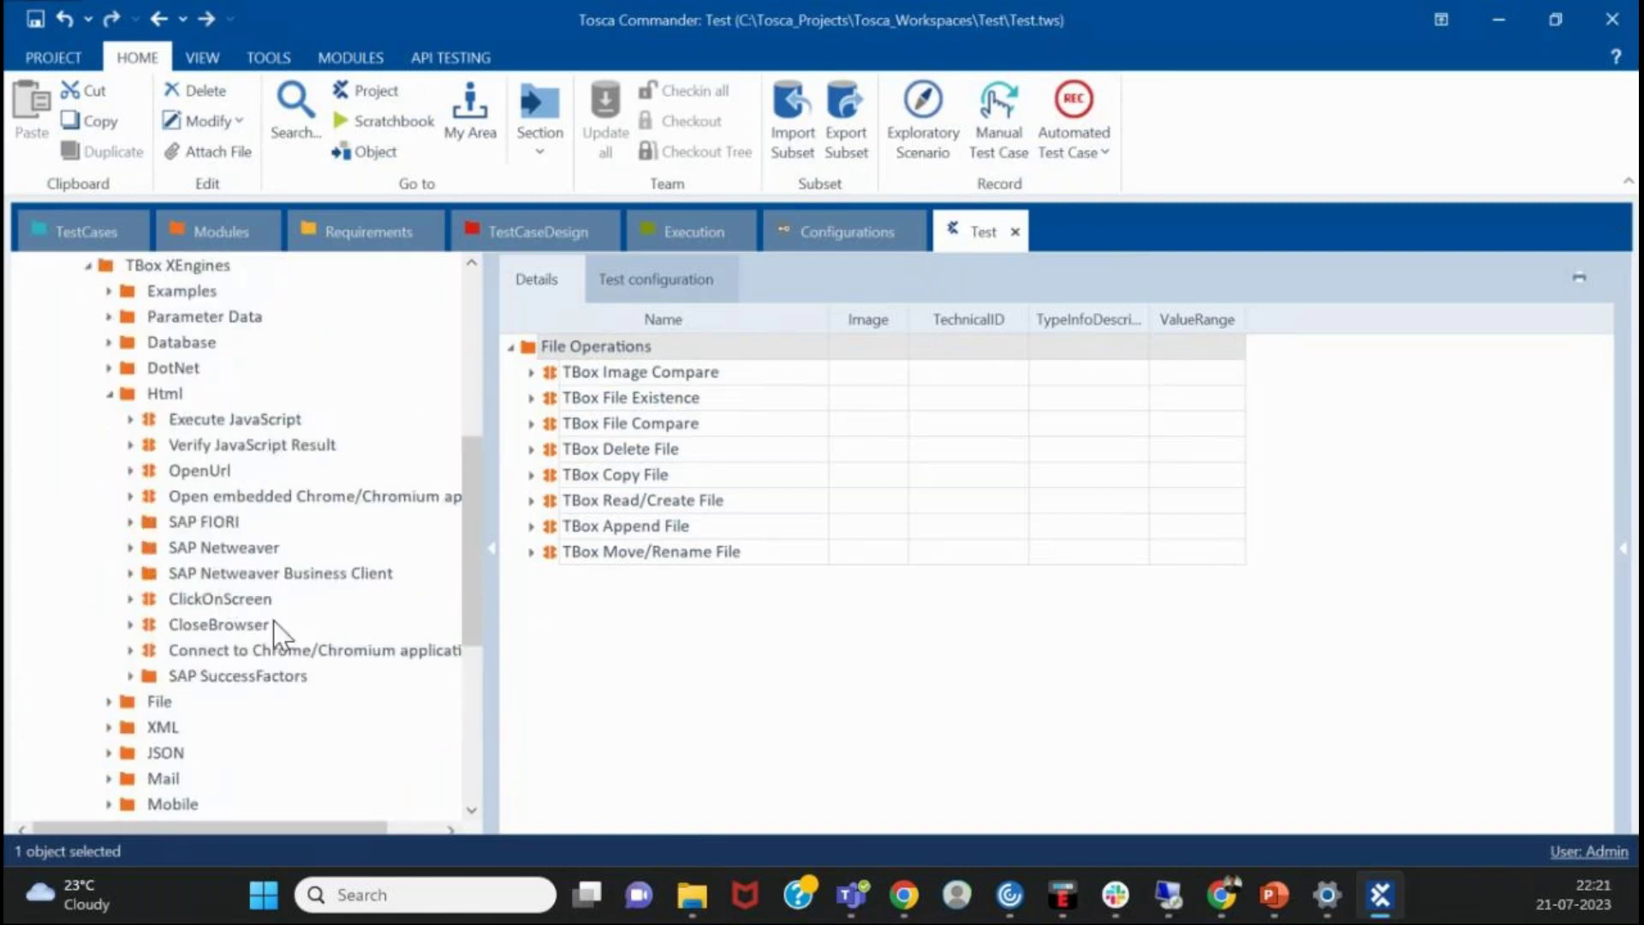
left_click(286, 681)
key("Up")
key("Up")
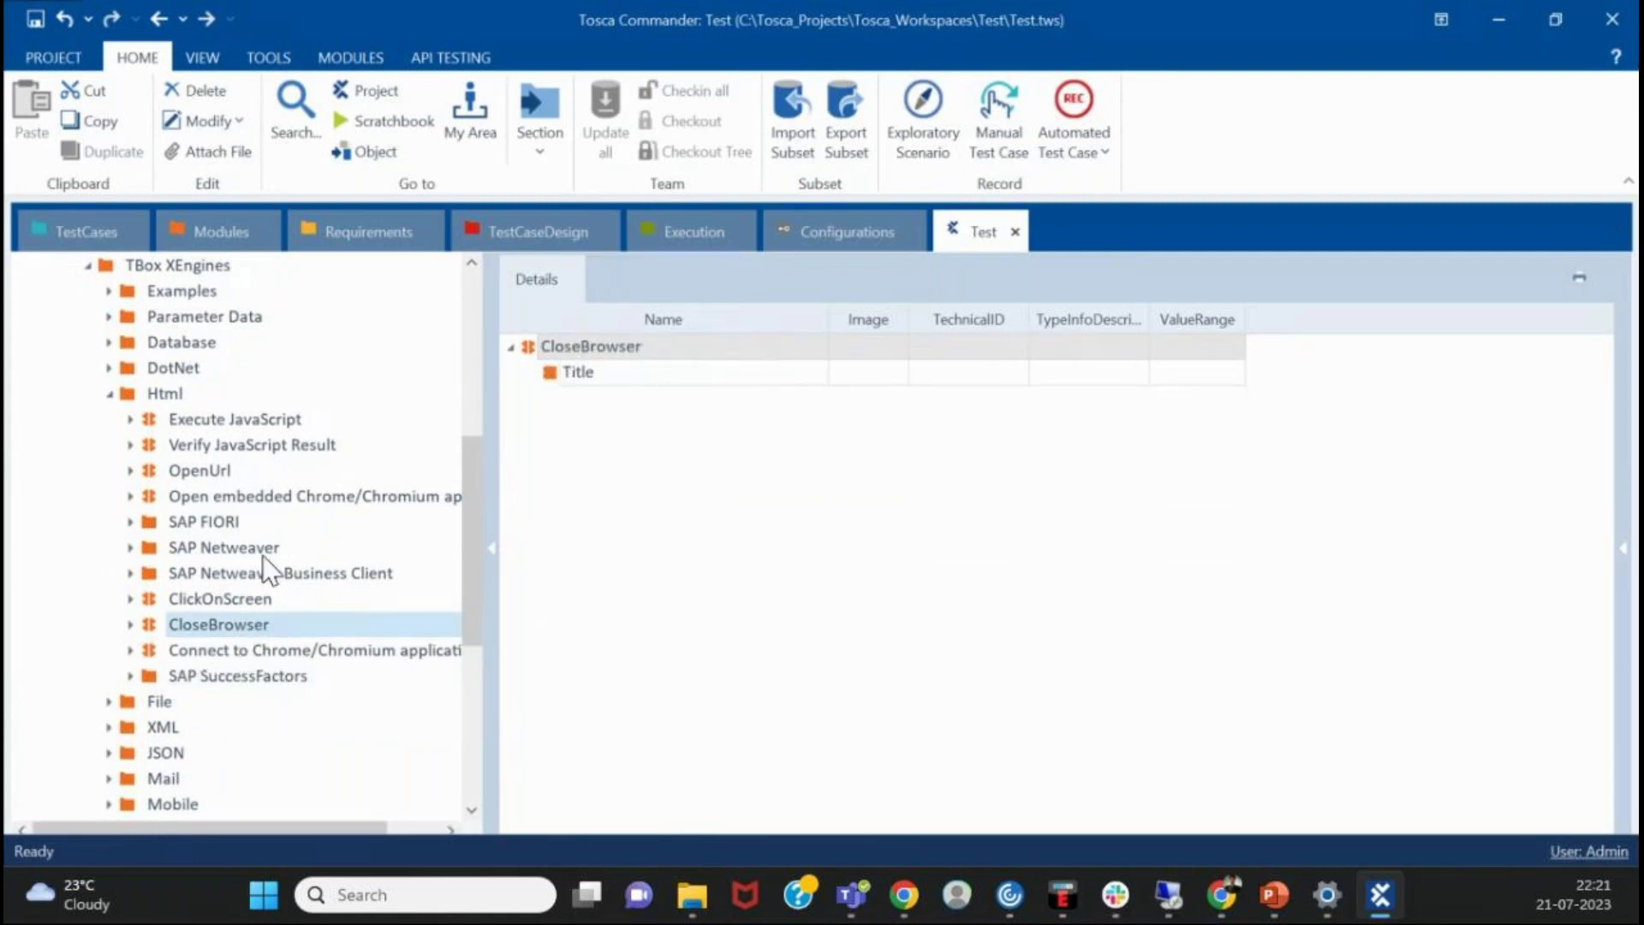
left_click(242, 469)
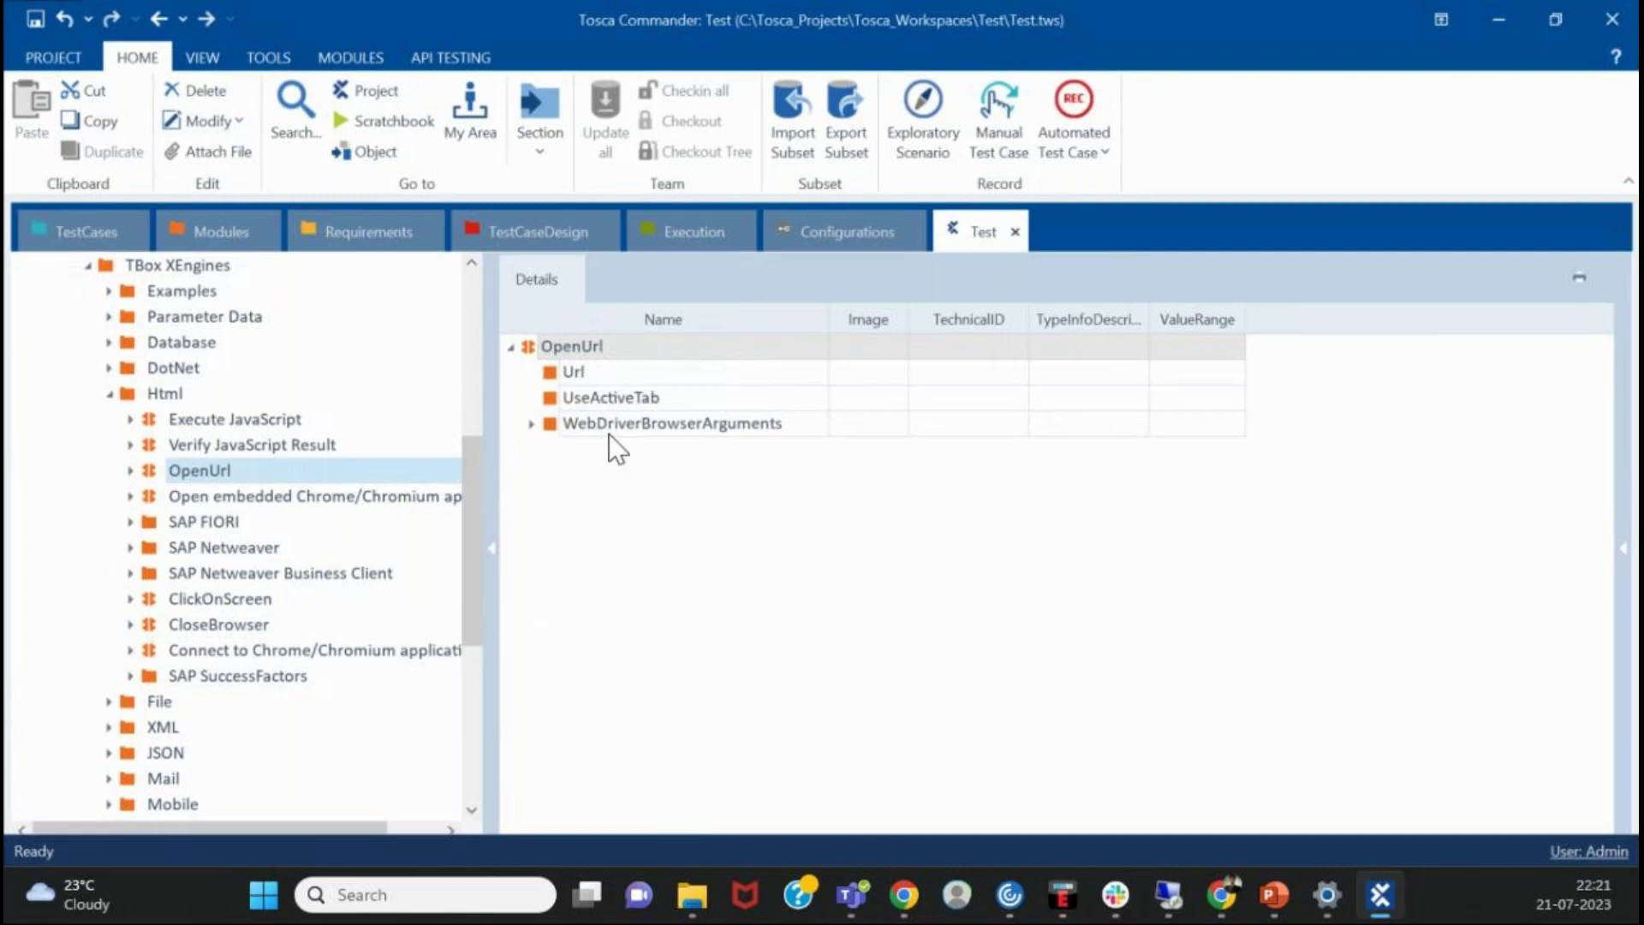
scroll(296, 511, "down", 1)
scroll(296, 511, "up", 2)
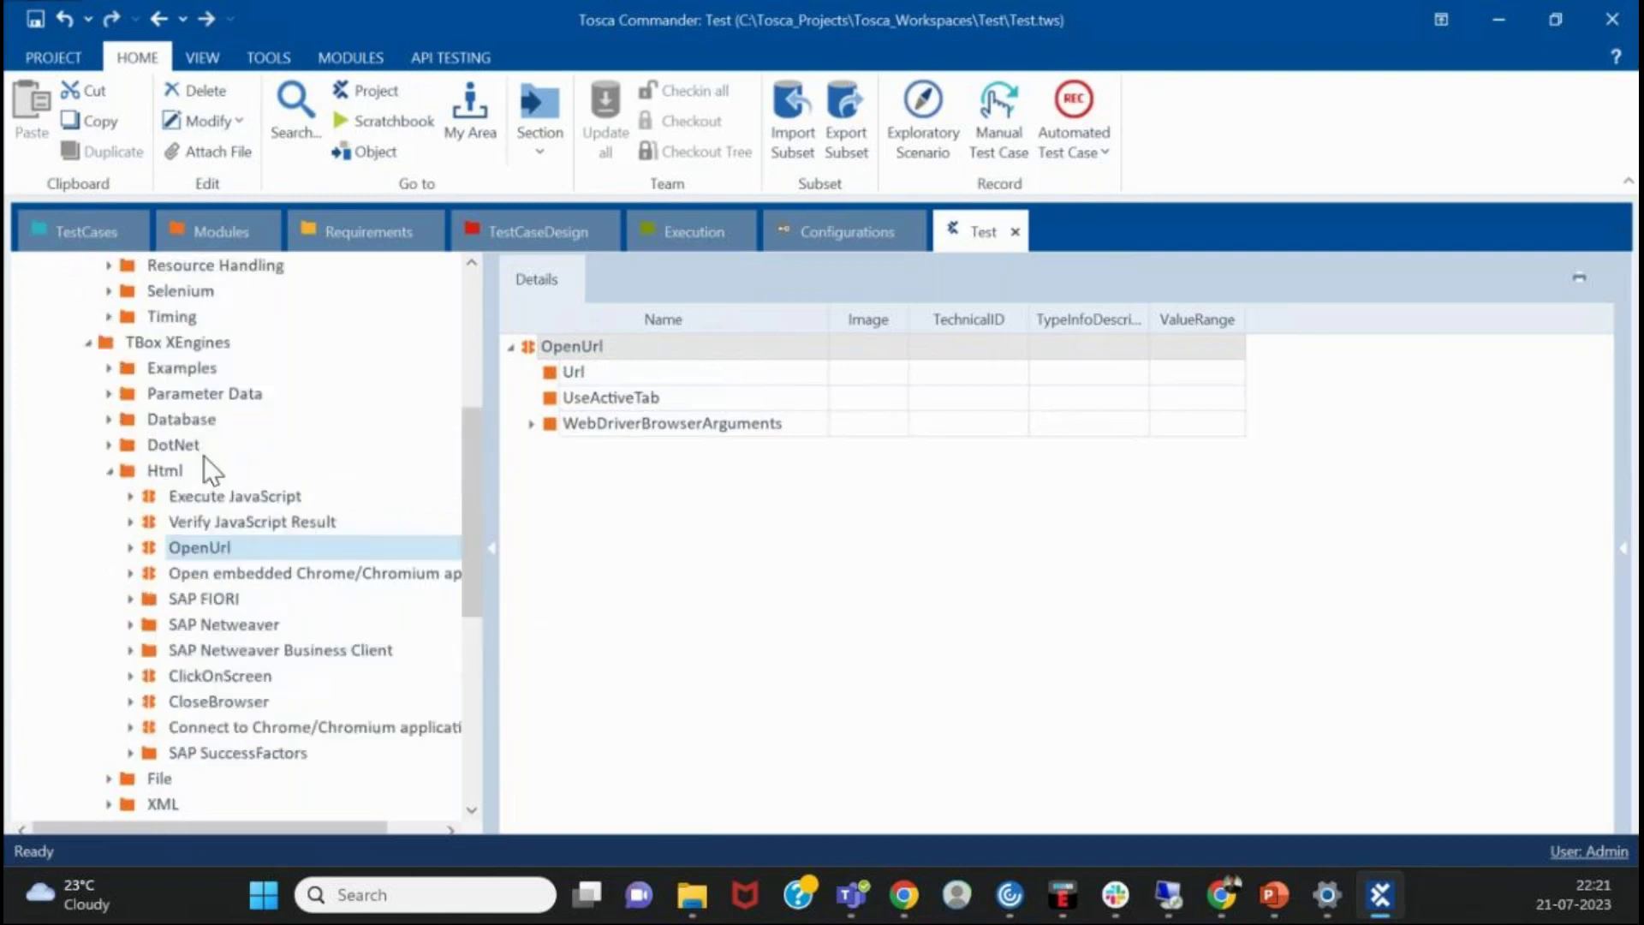
double_click(127, 462)
left_click(108, 419)
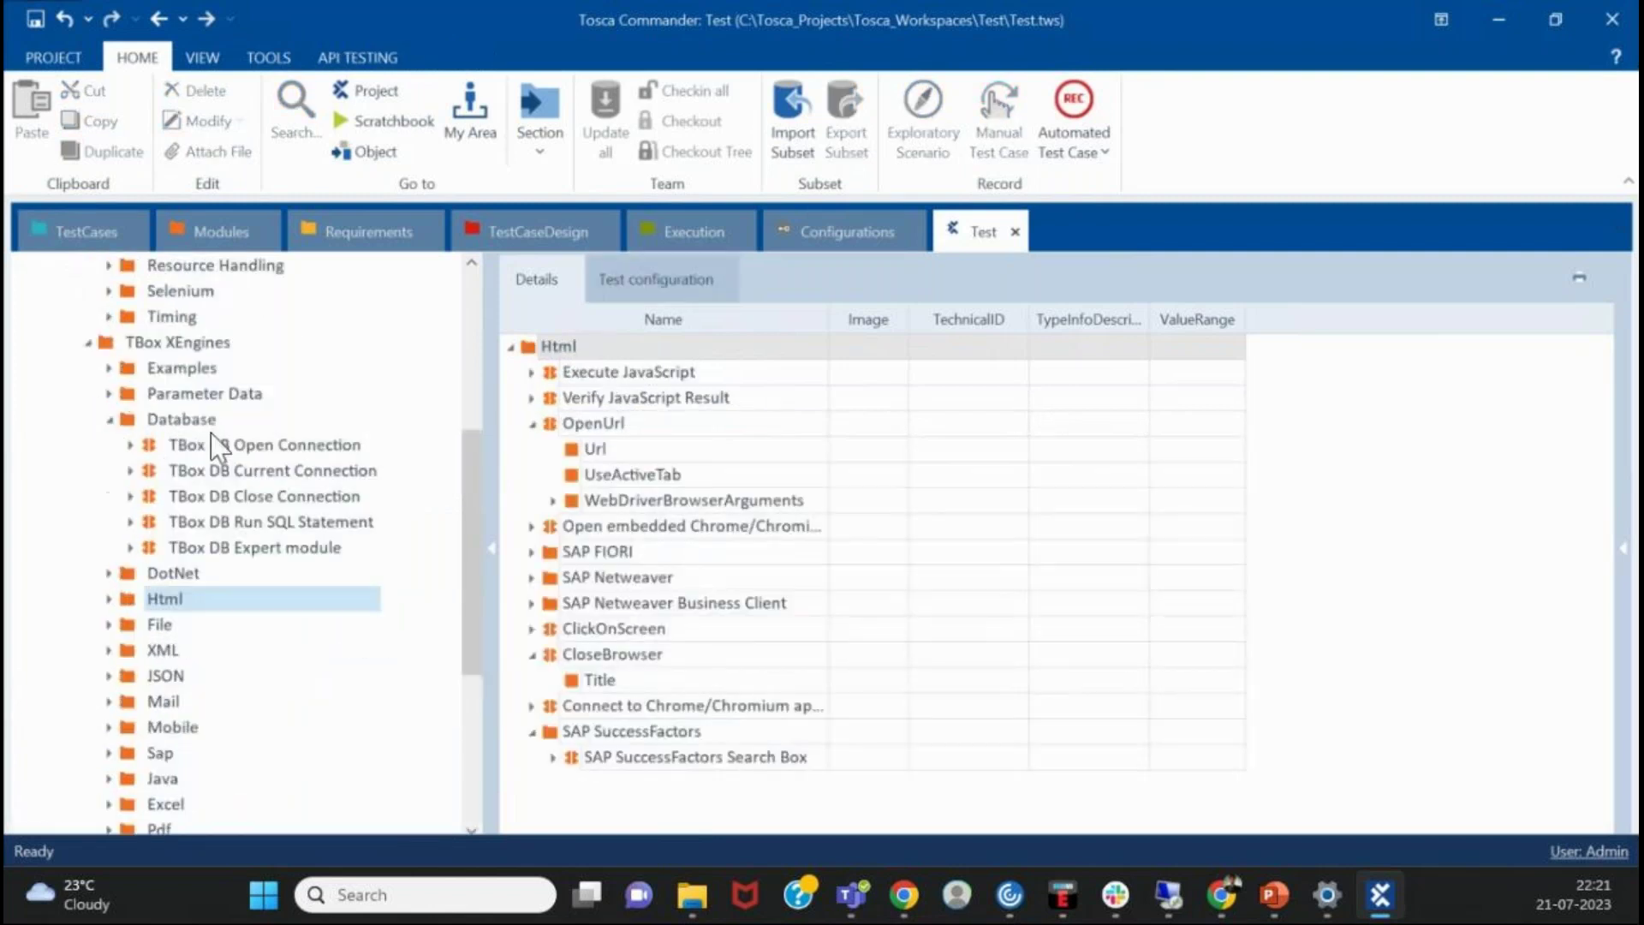
left_click(311, 445)
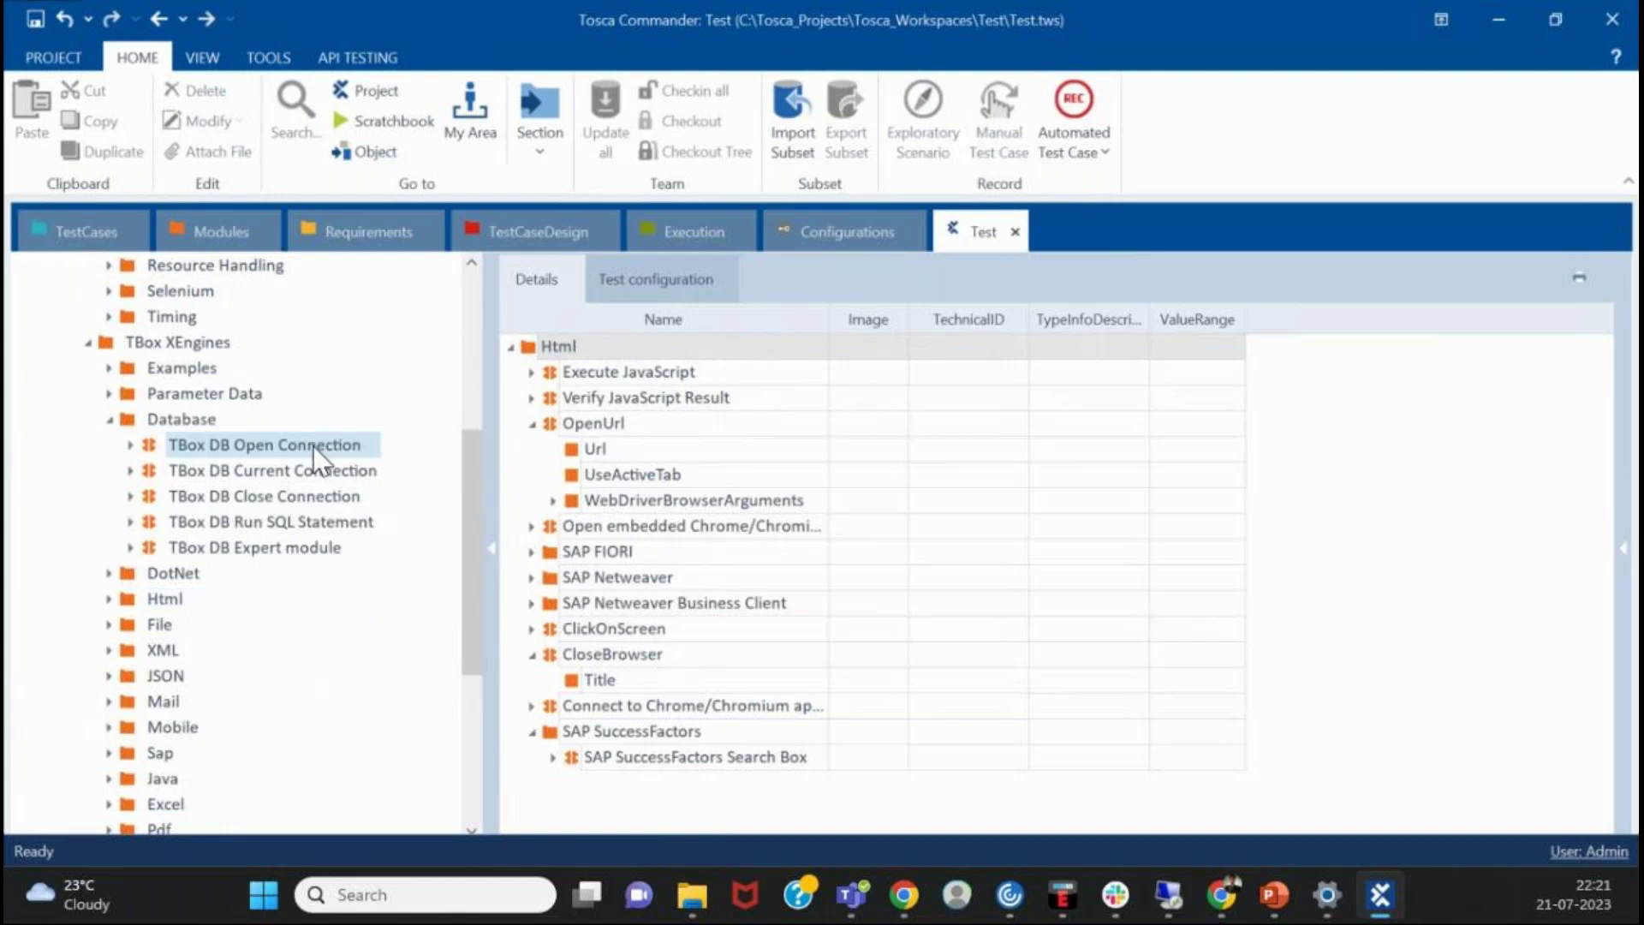
left_click(316, 496)
left_click(310, 522)
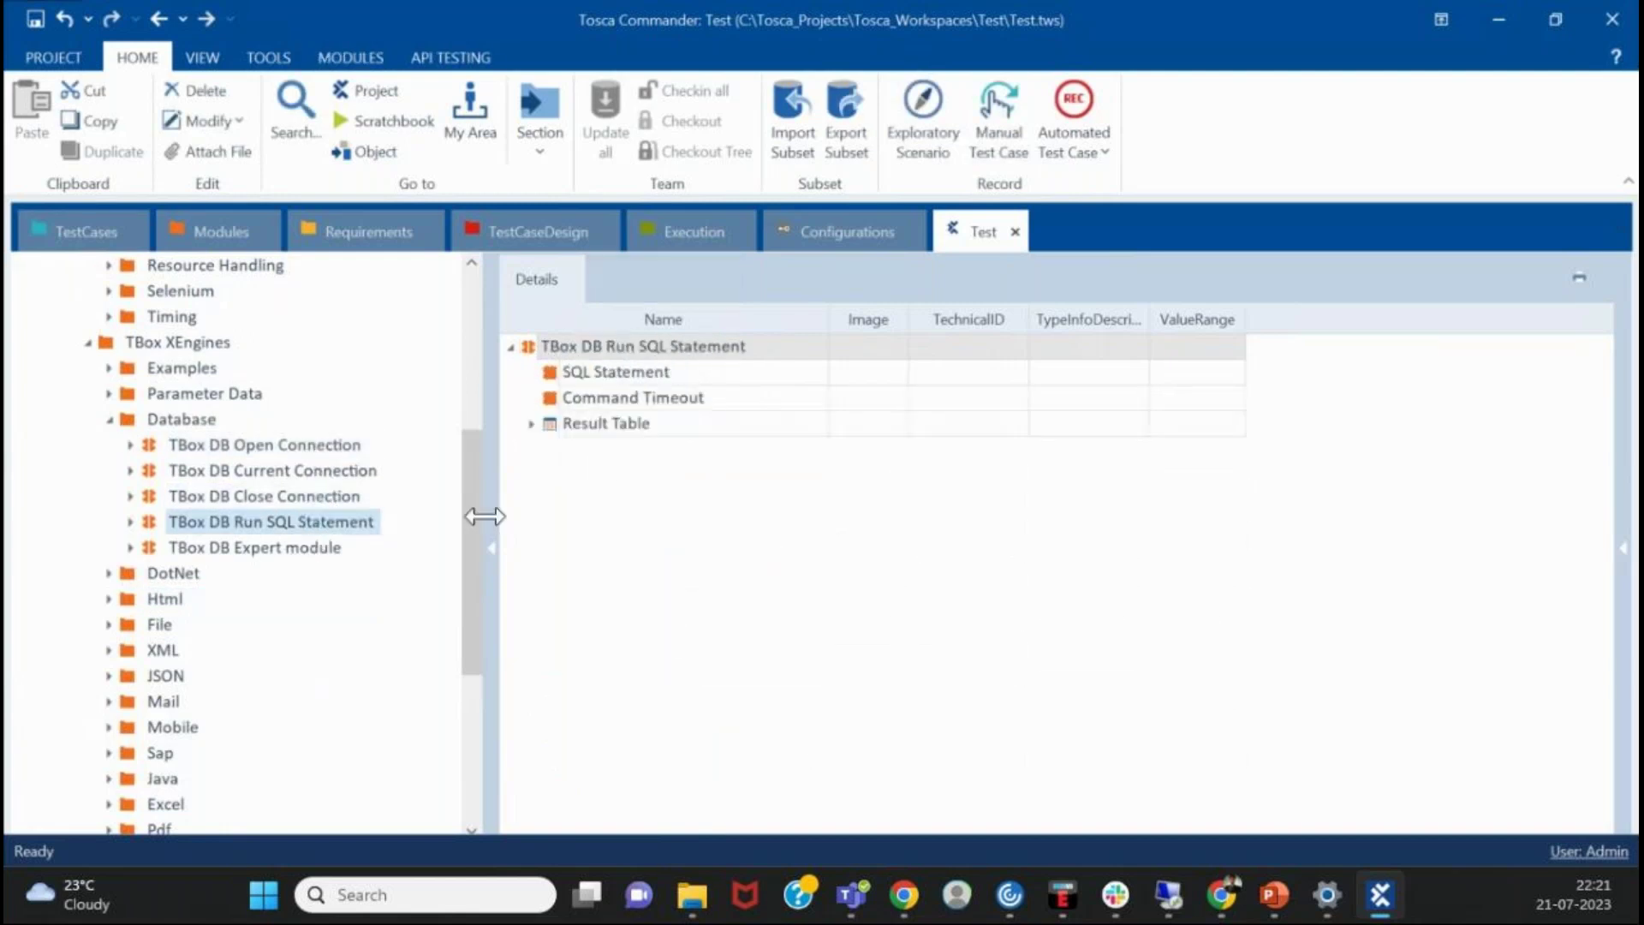
left_click(110, 418)
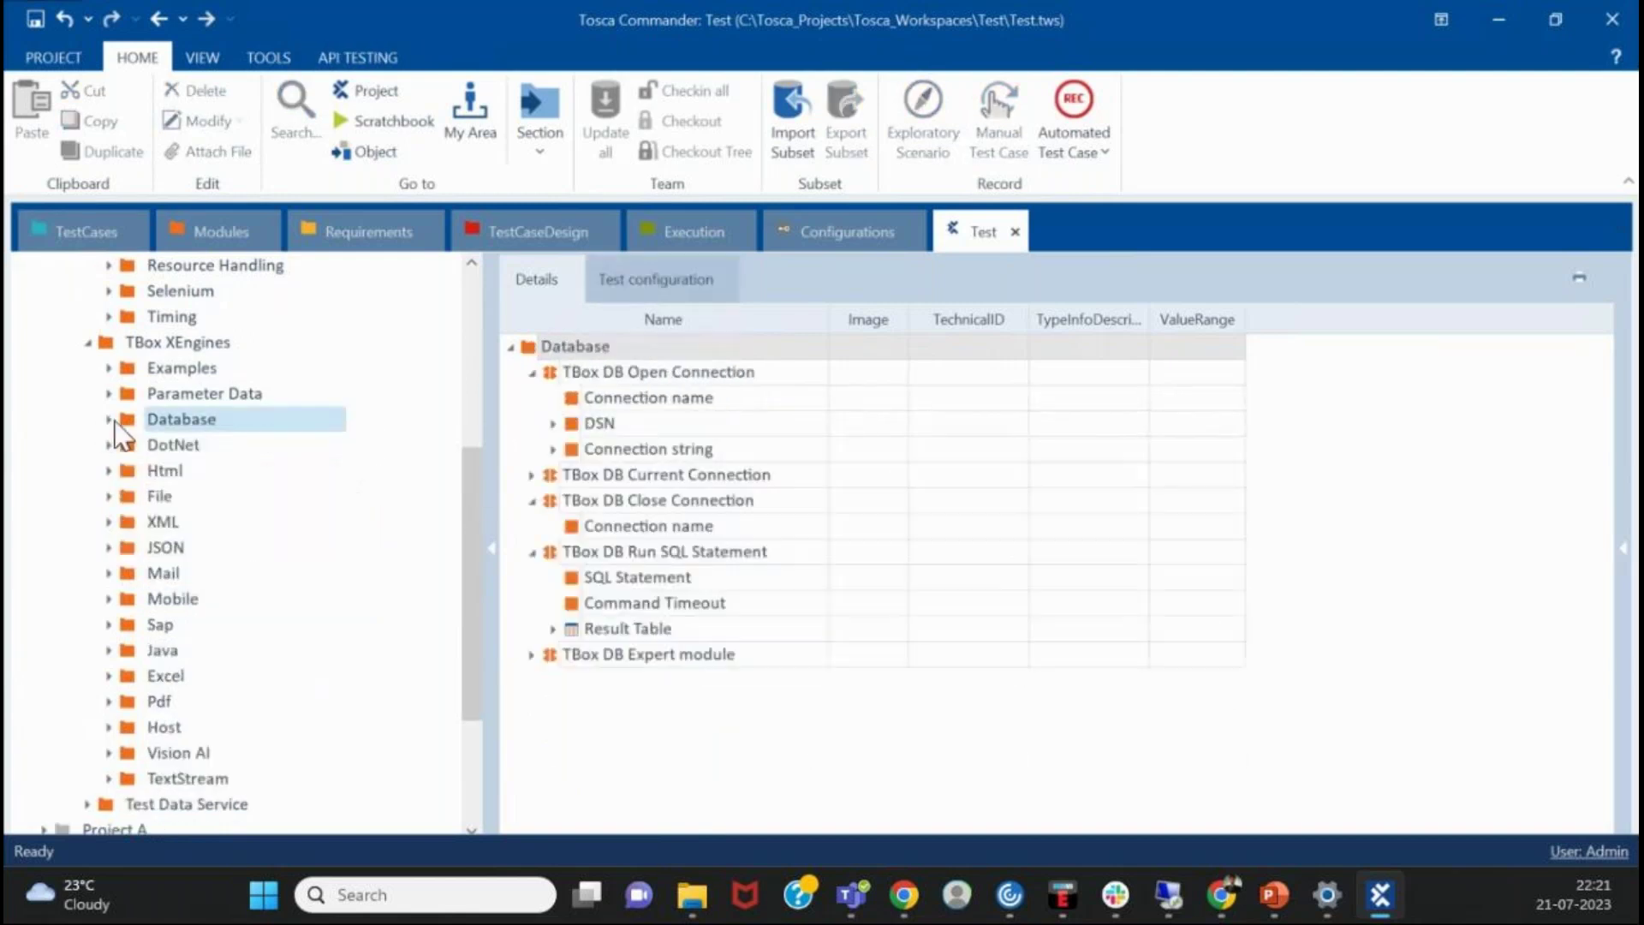
scroll(116, 557, "down", 2)
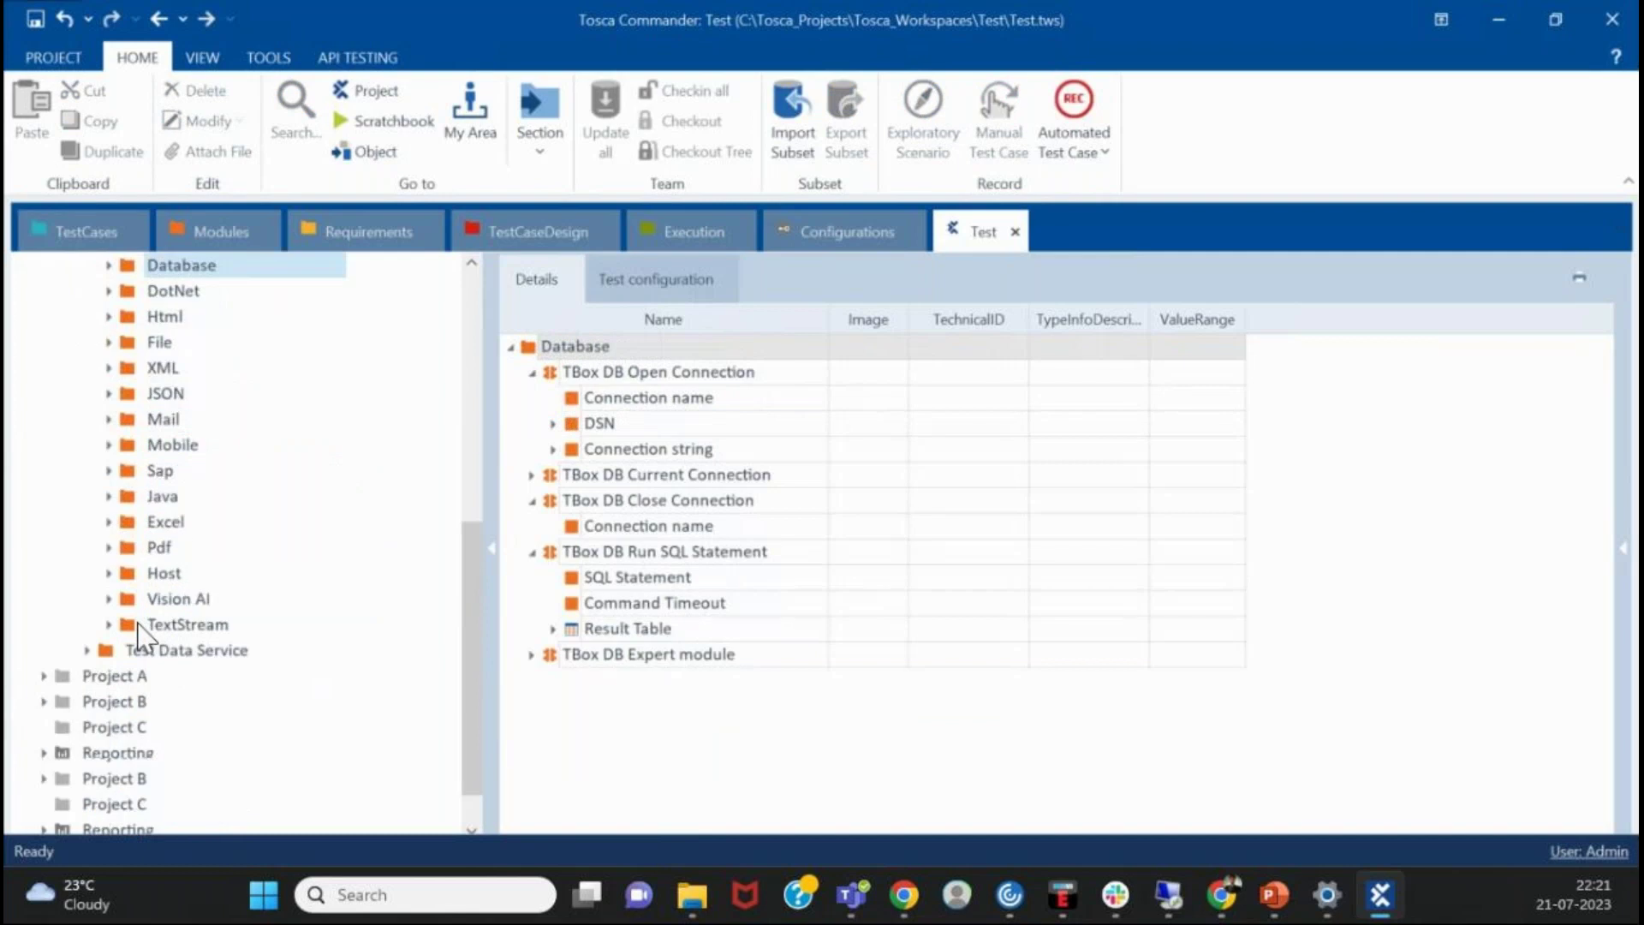
left_click(110, 471)
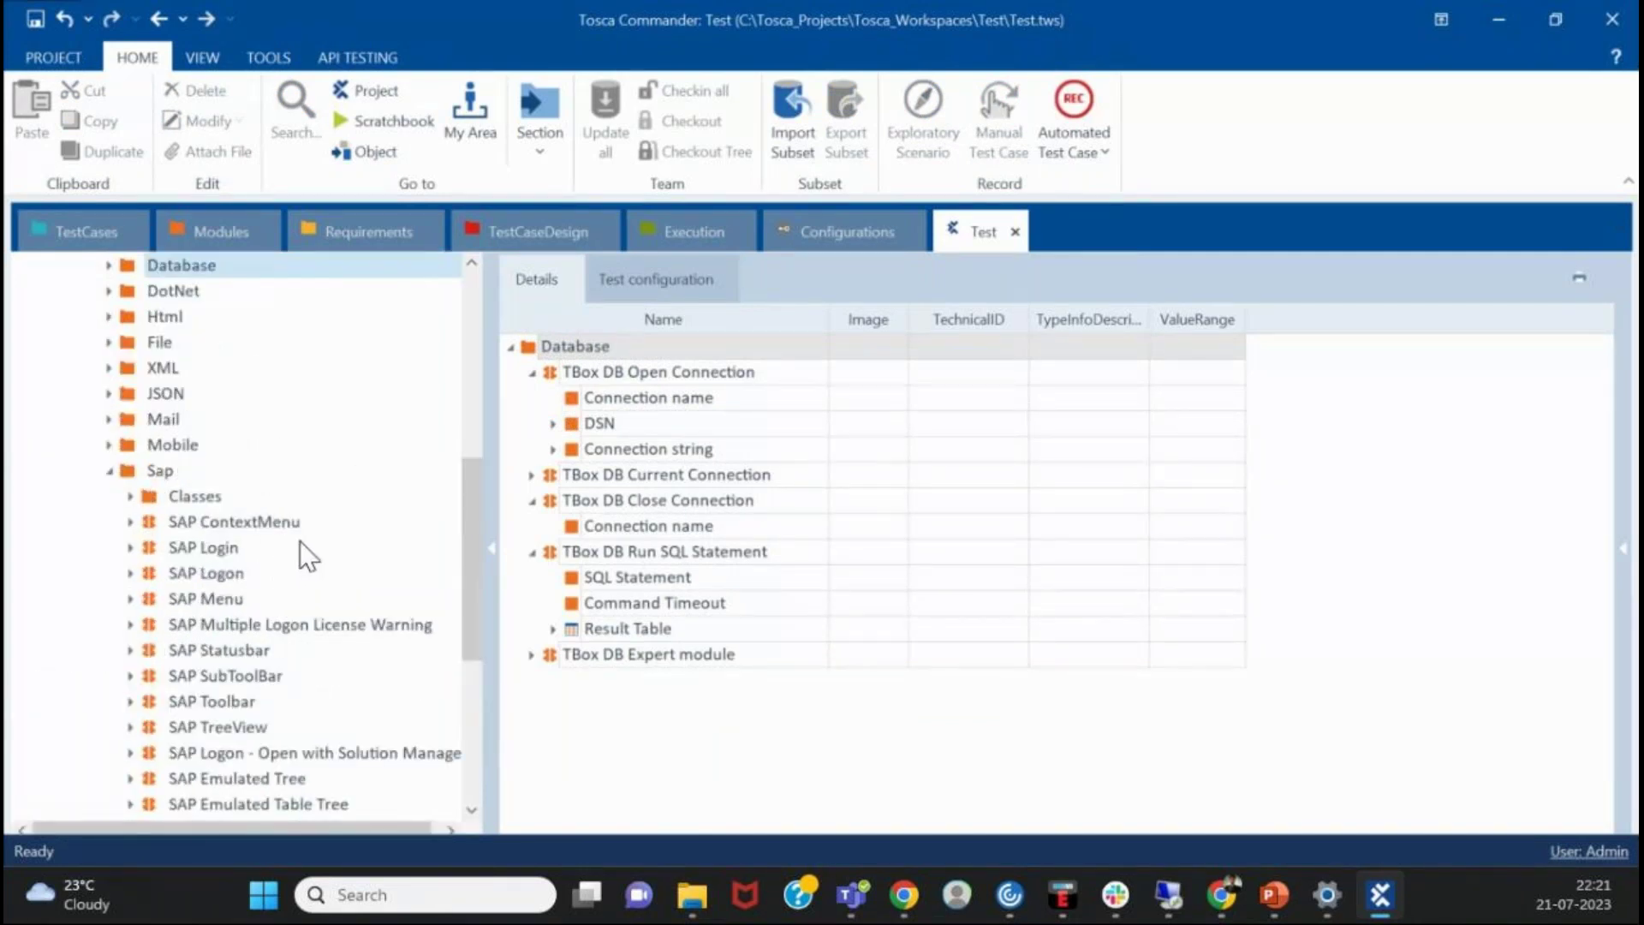
scroll(300, 530, "up", 2)
left_click(112, 624)
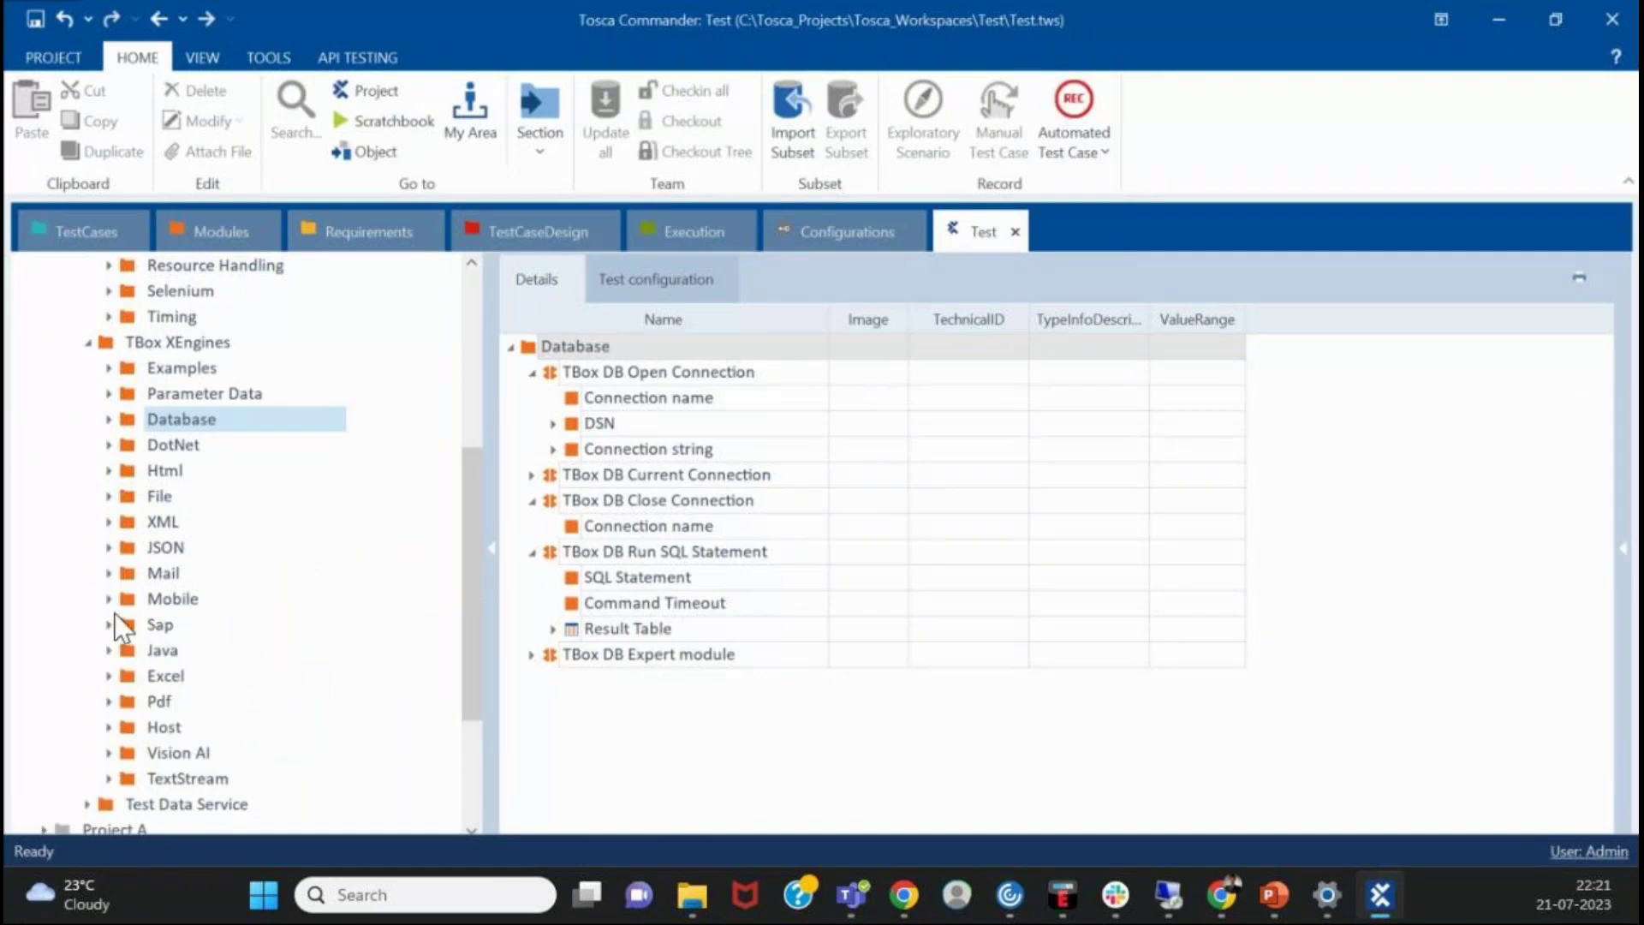
scroll(120, 569, "down", 2)
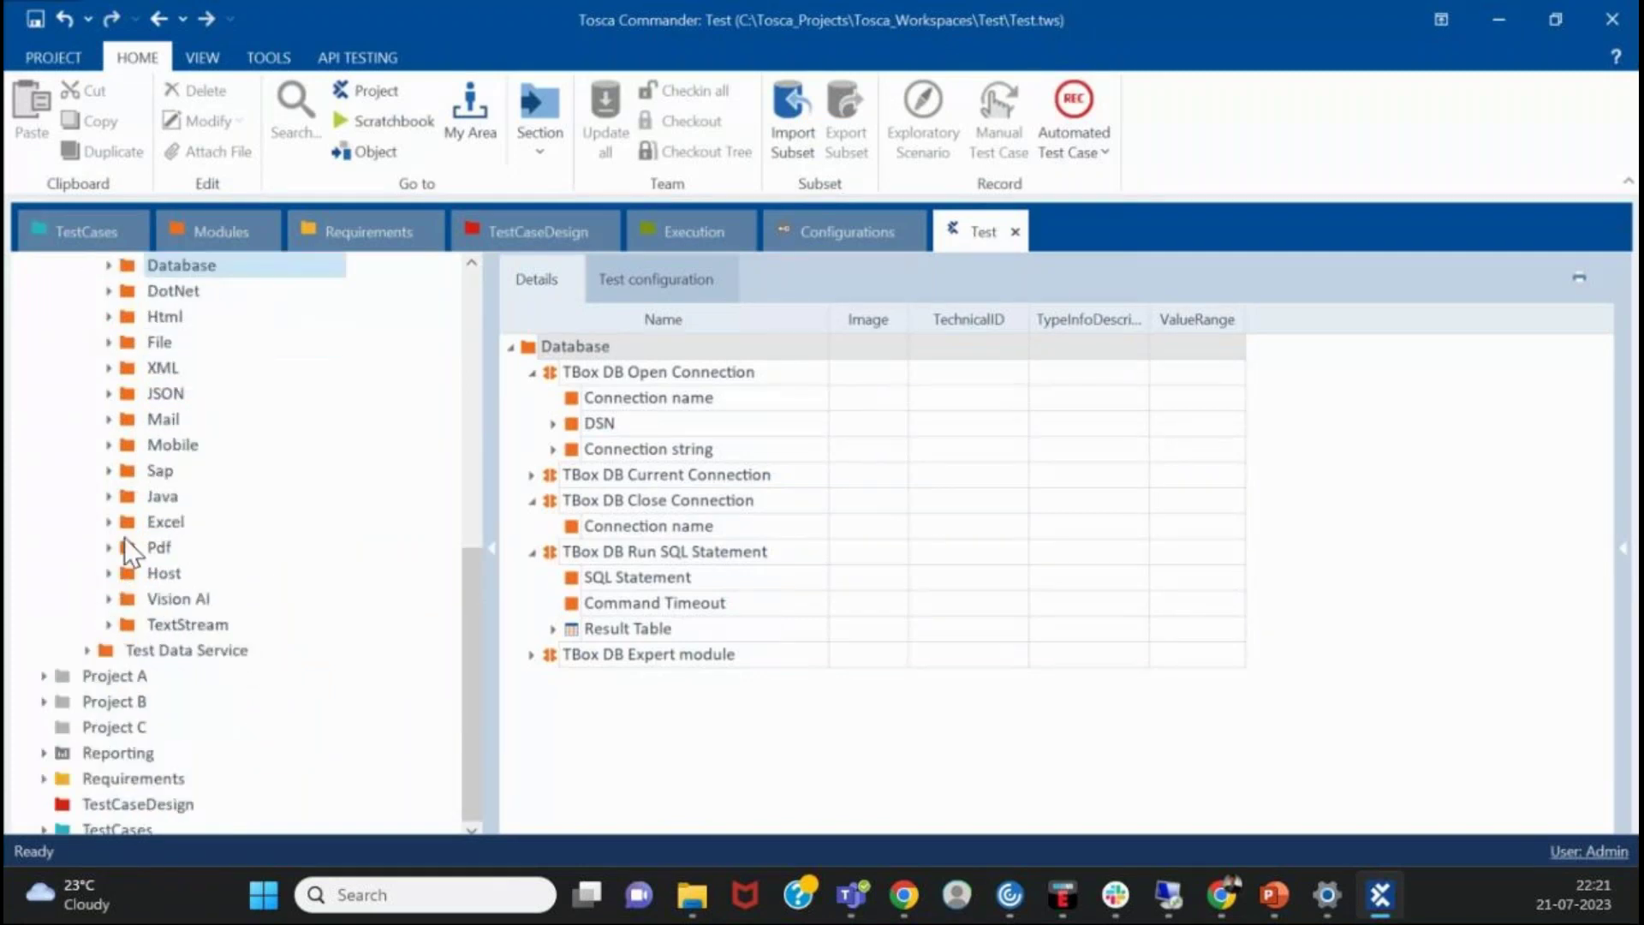
scroll(125, 537, "down", 1)
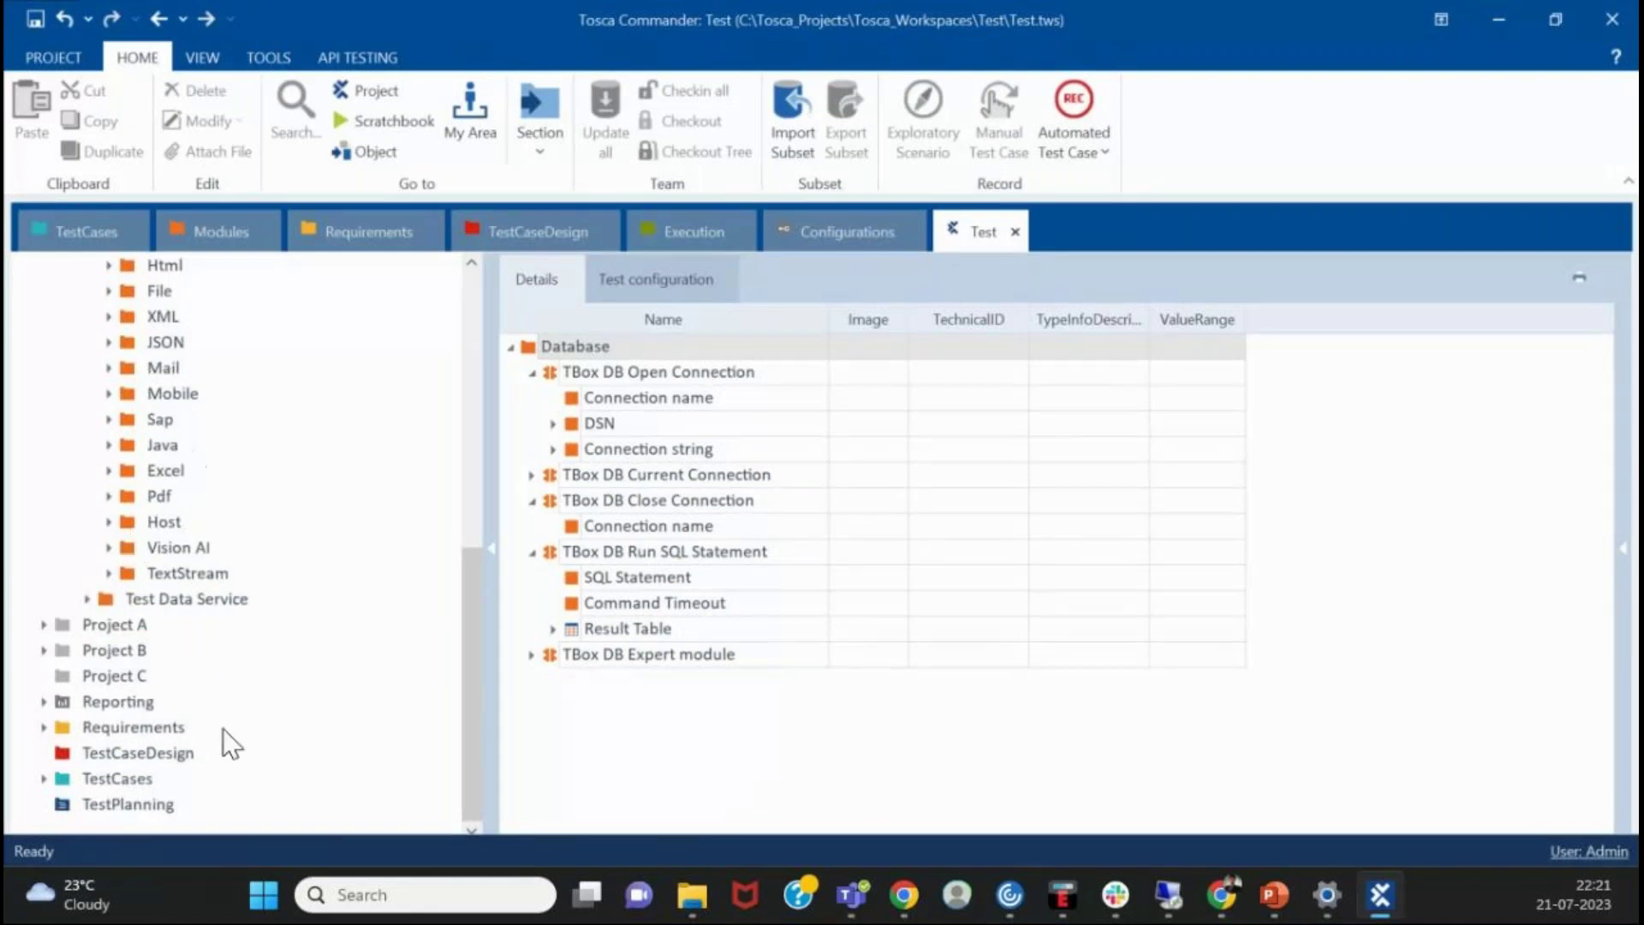
scroll(169, 676, "up", 7)
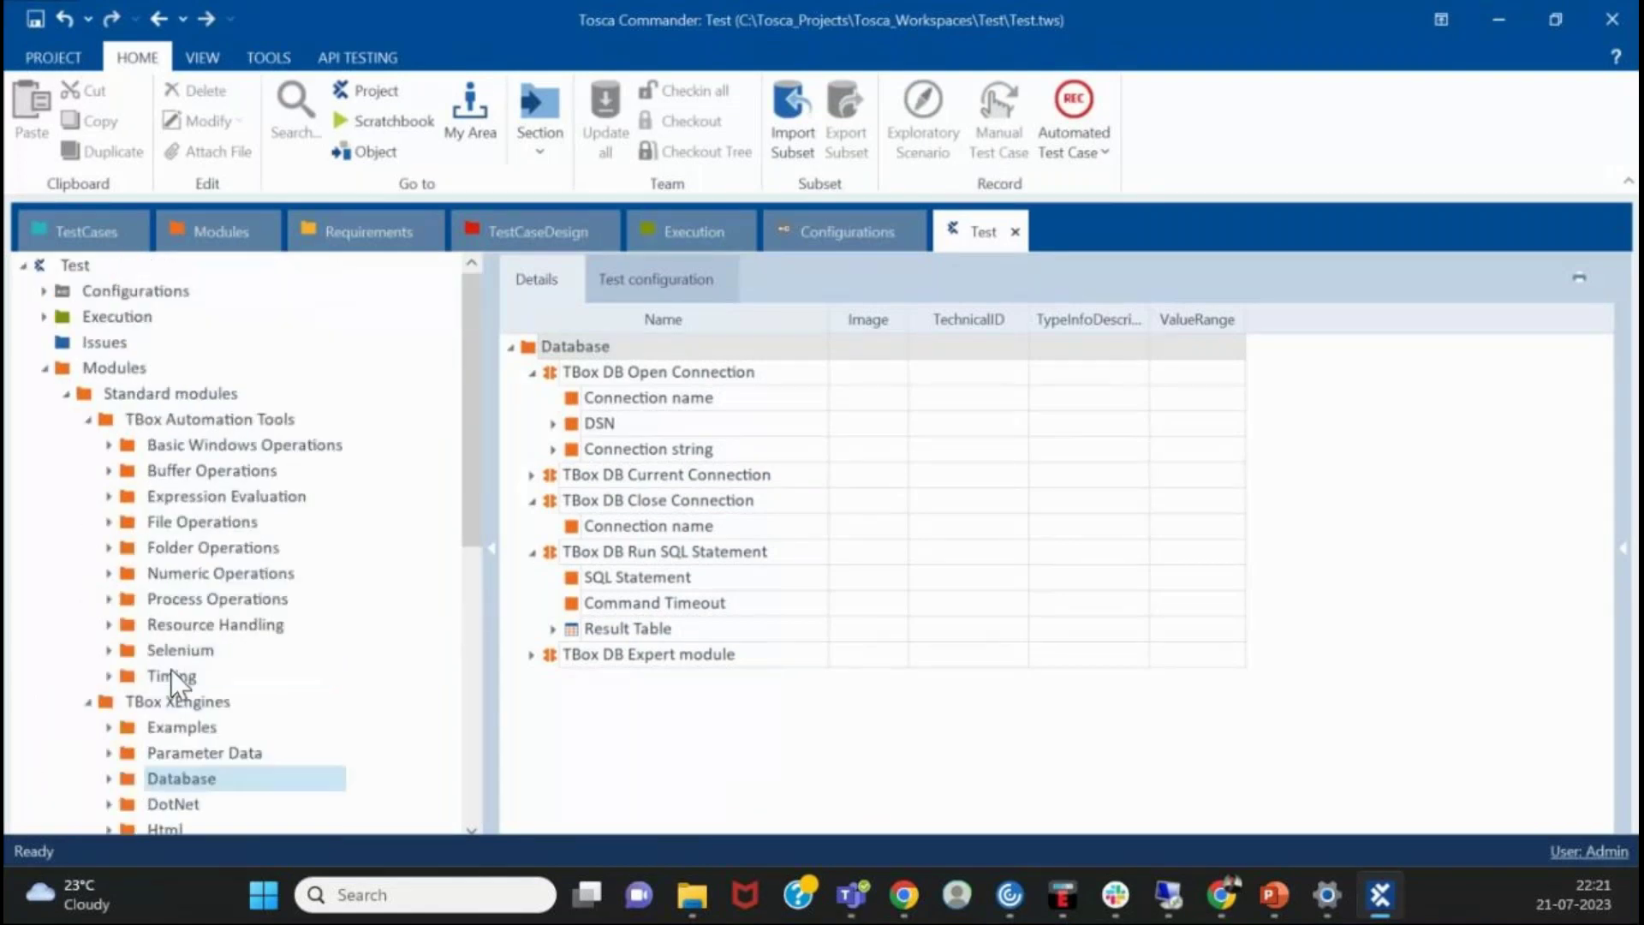
- Collapse TBox Automation Tools, TBox XEngines and Standard modules, showing the full Modules hierarchy
left_click(87, 419)
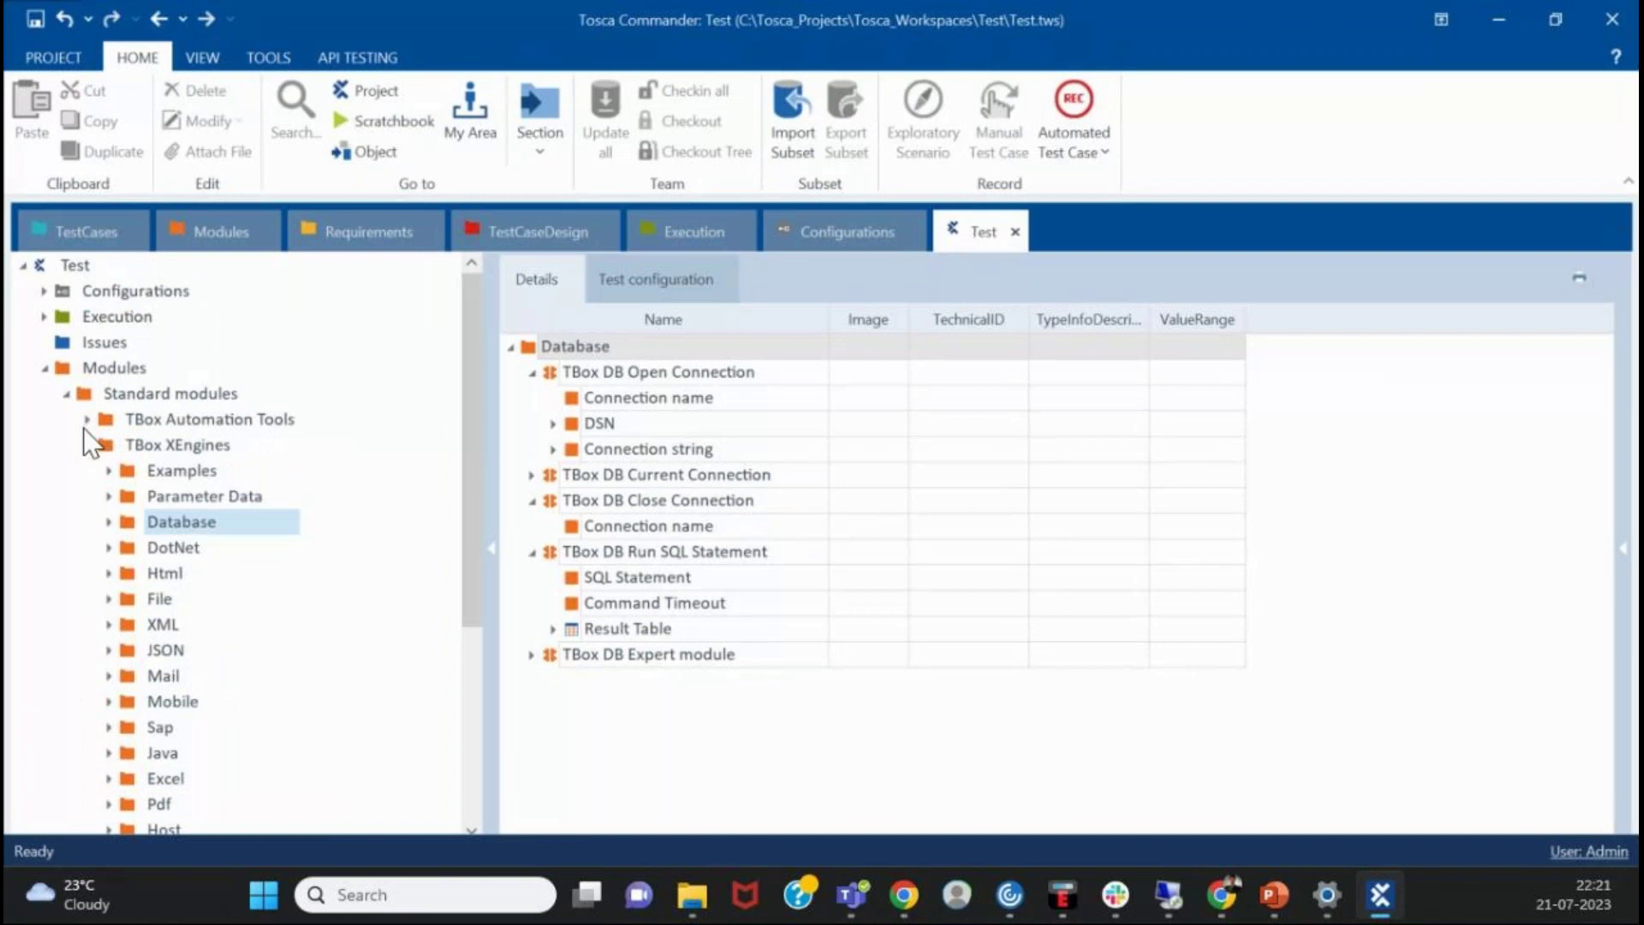
left_click(87, 446)
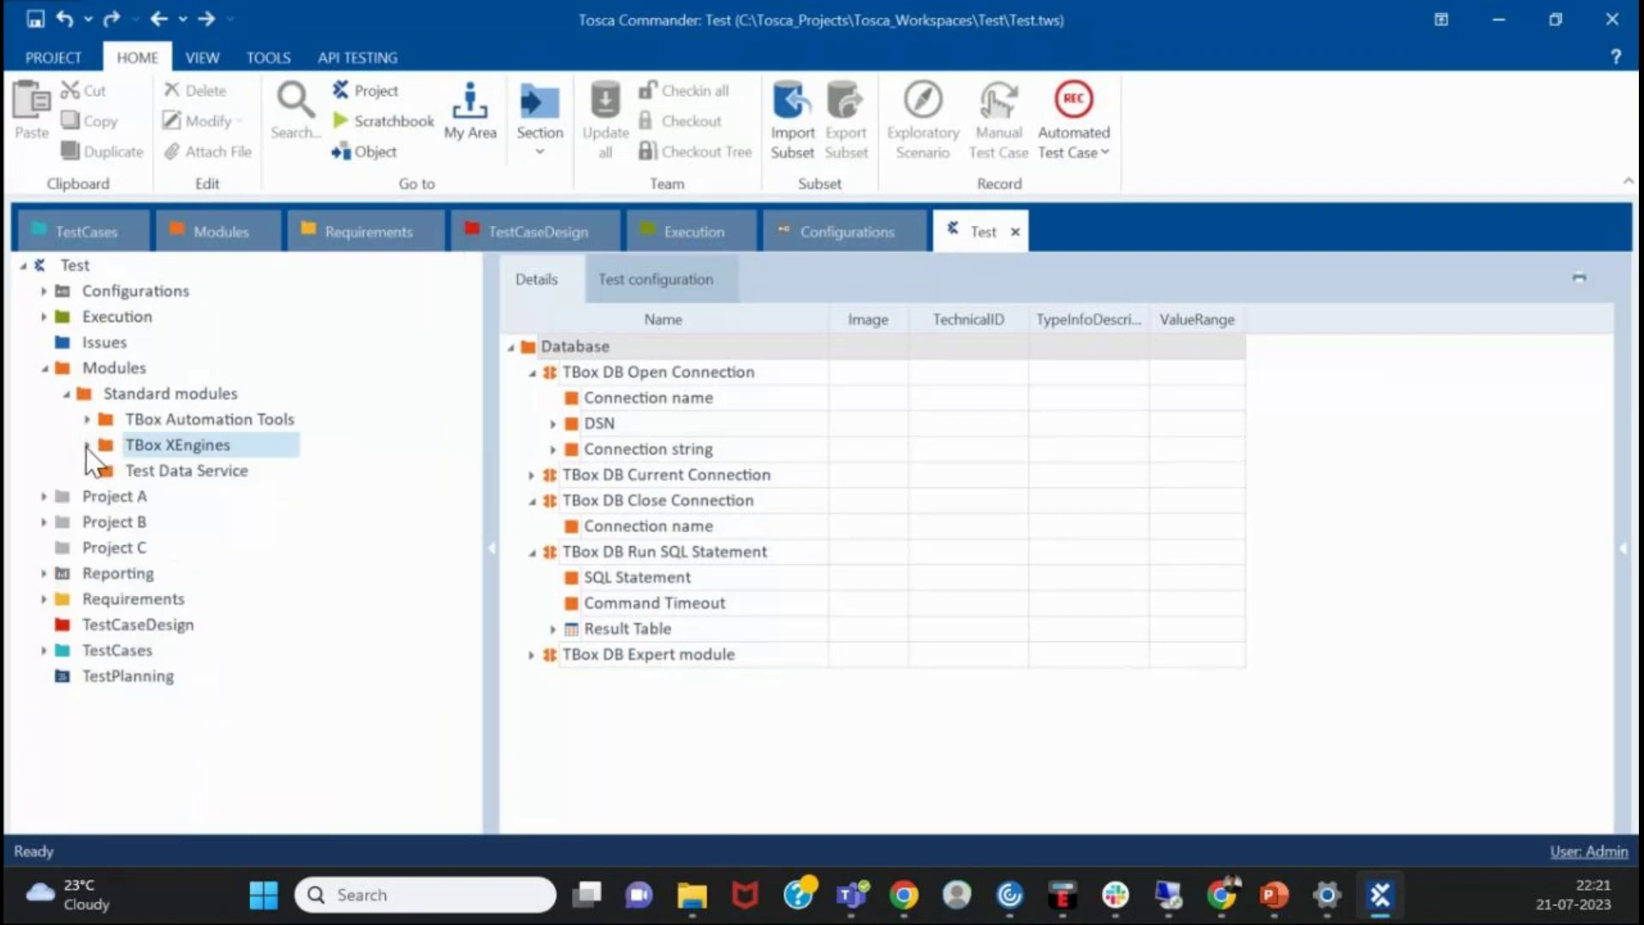
left_click(64, 396)
left_click(120, 367)
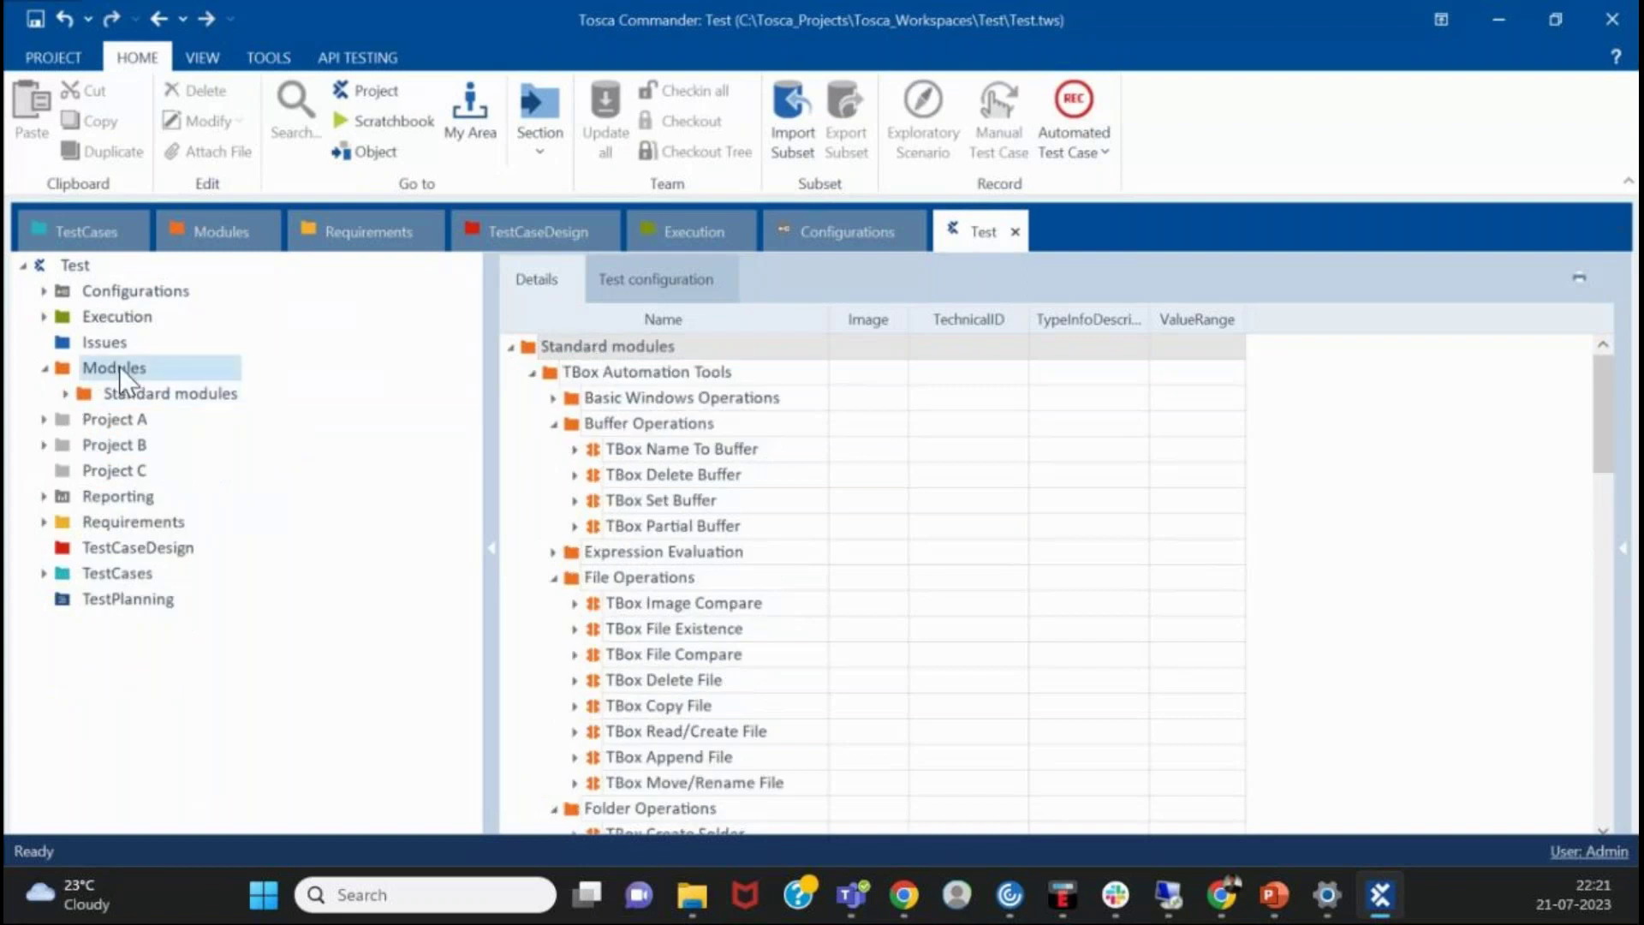
right_click(120, 367)
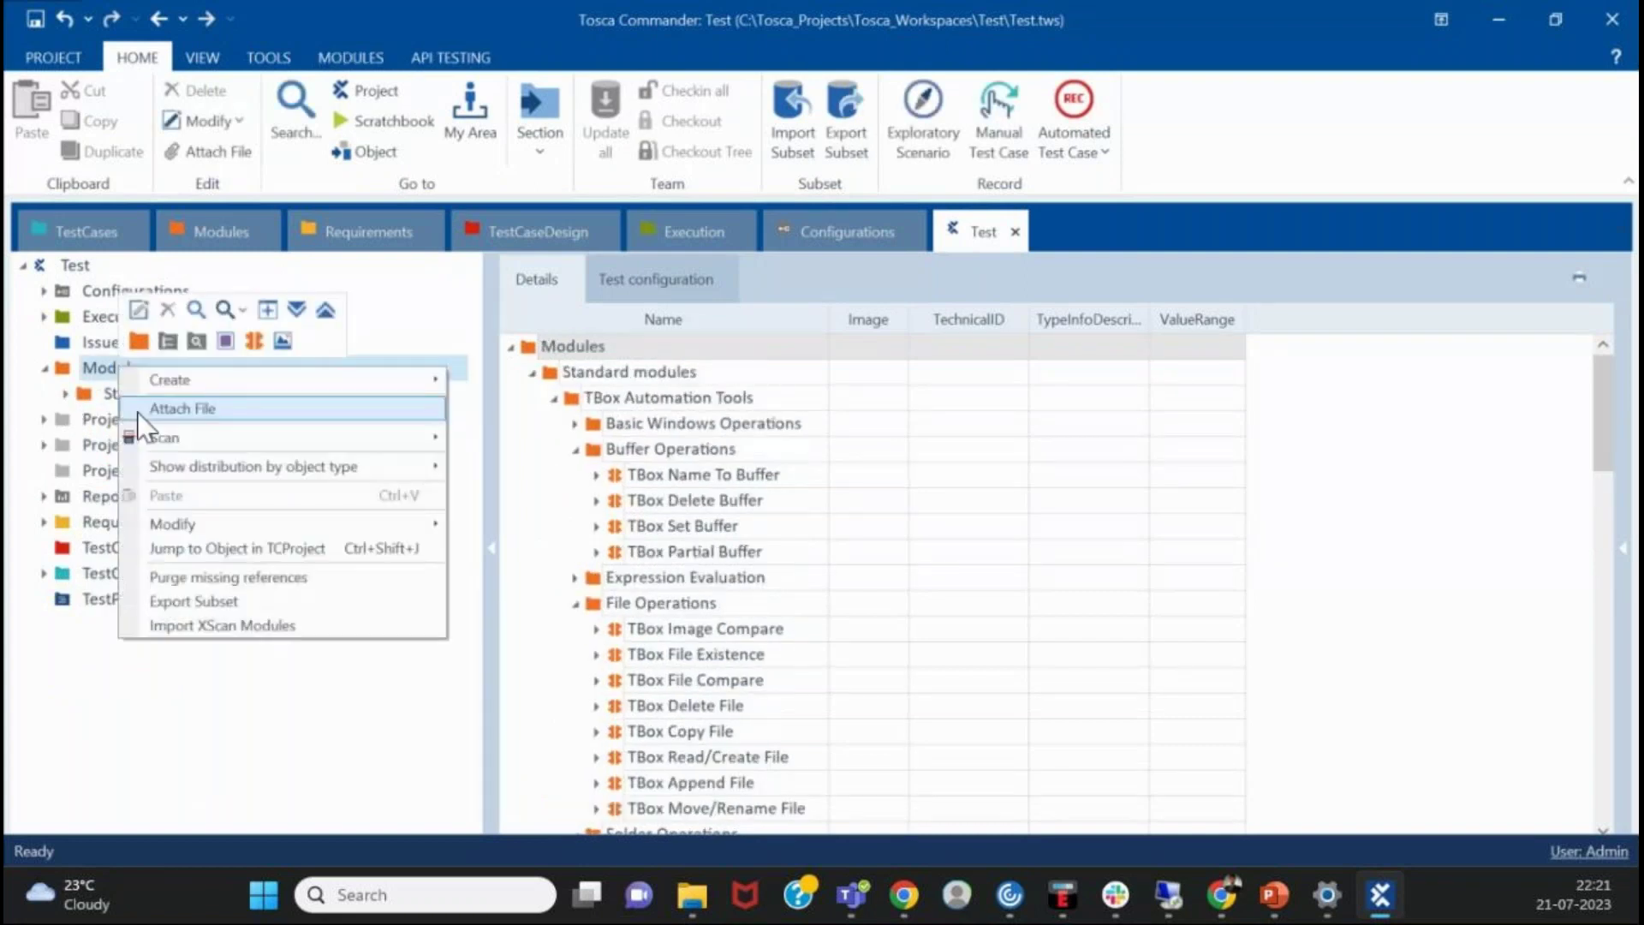
mouse_move(441, 438)
left_click(1315, 382)
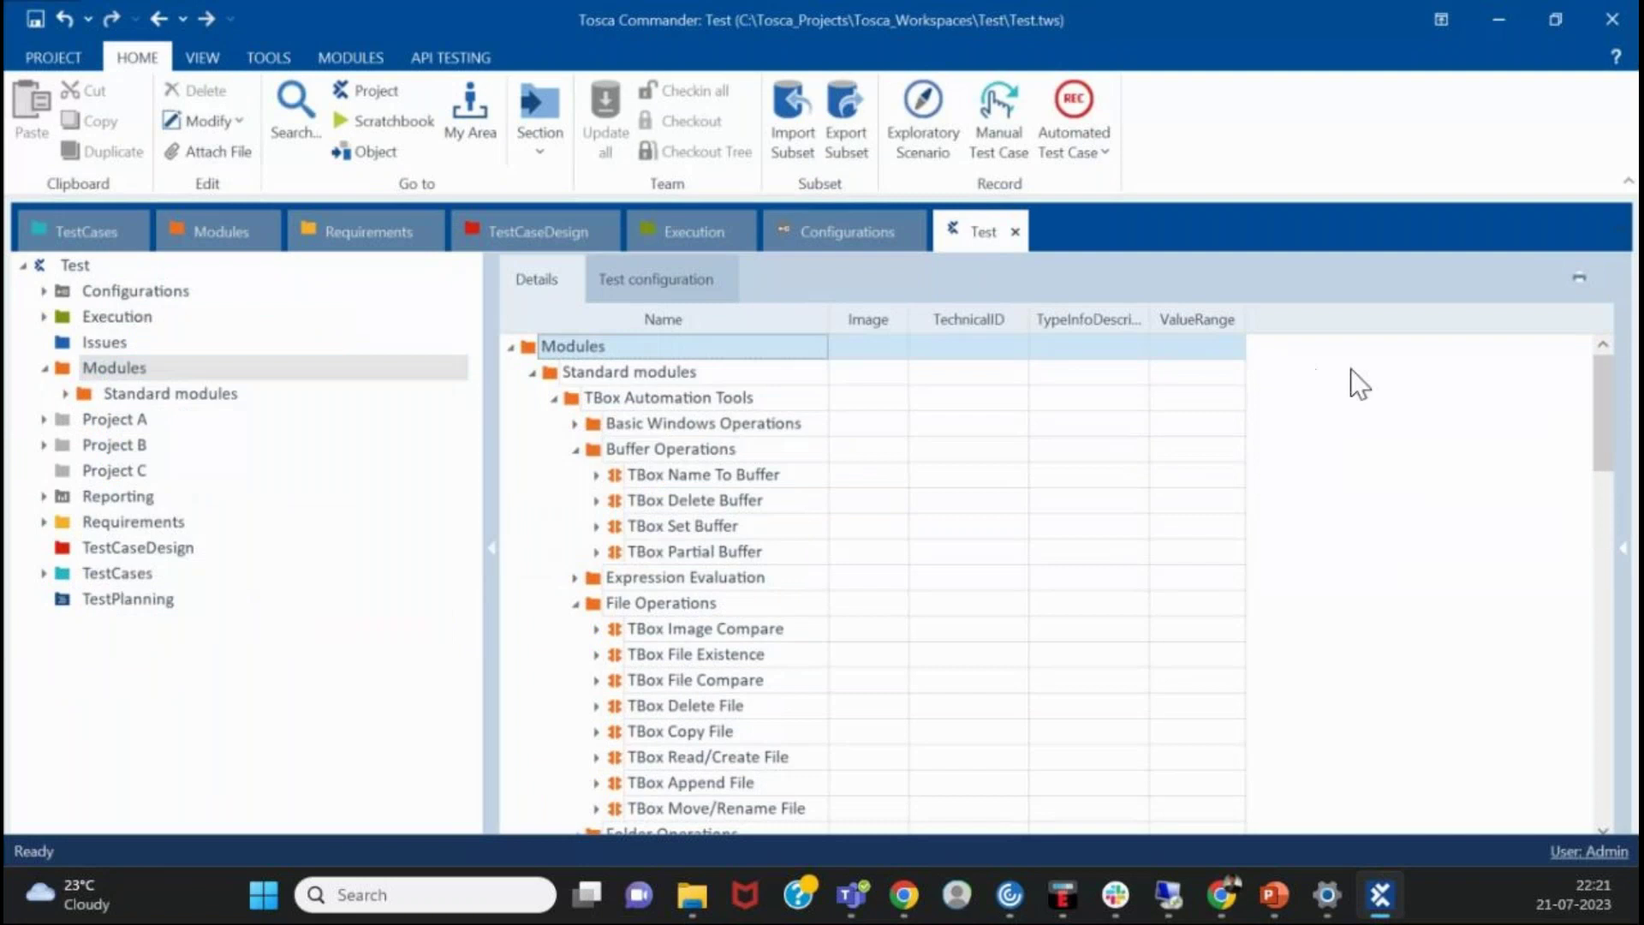
left_click(45, 368)
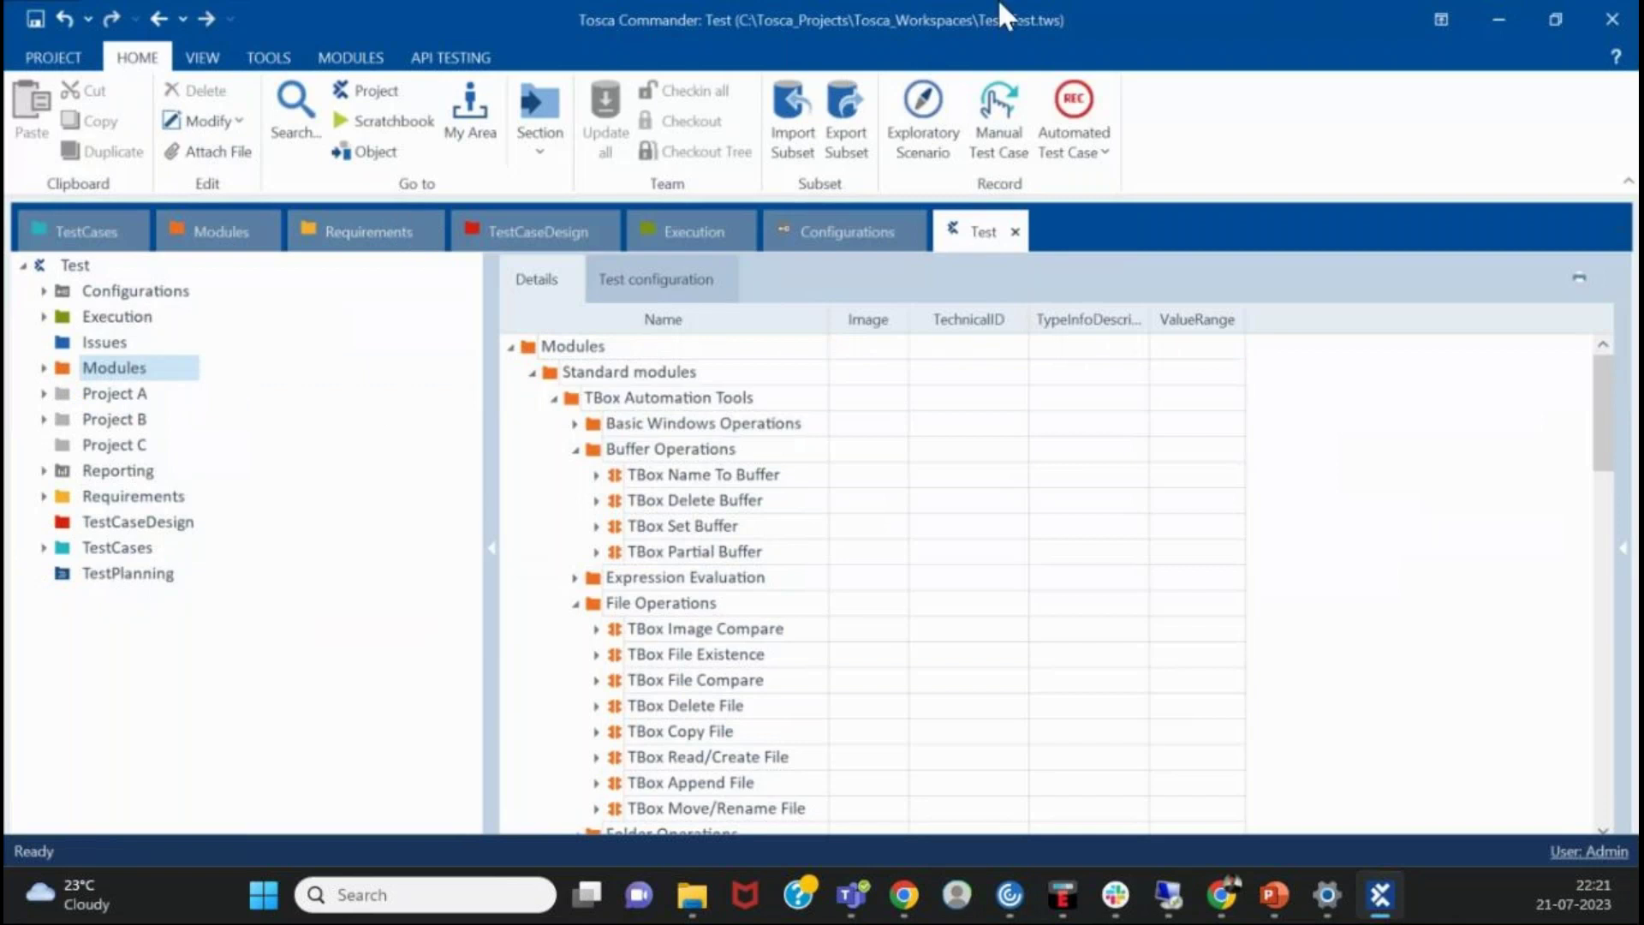
- Look over the Automated Test Case recording options without choosing one
left_click(996, 167)
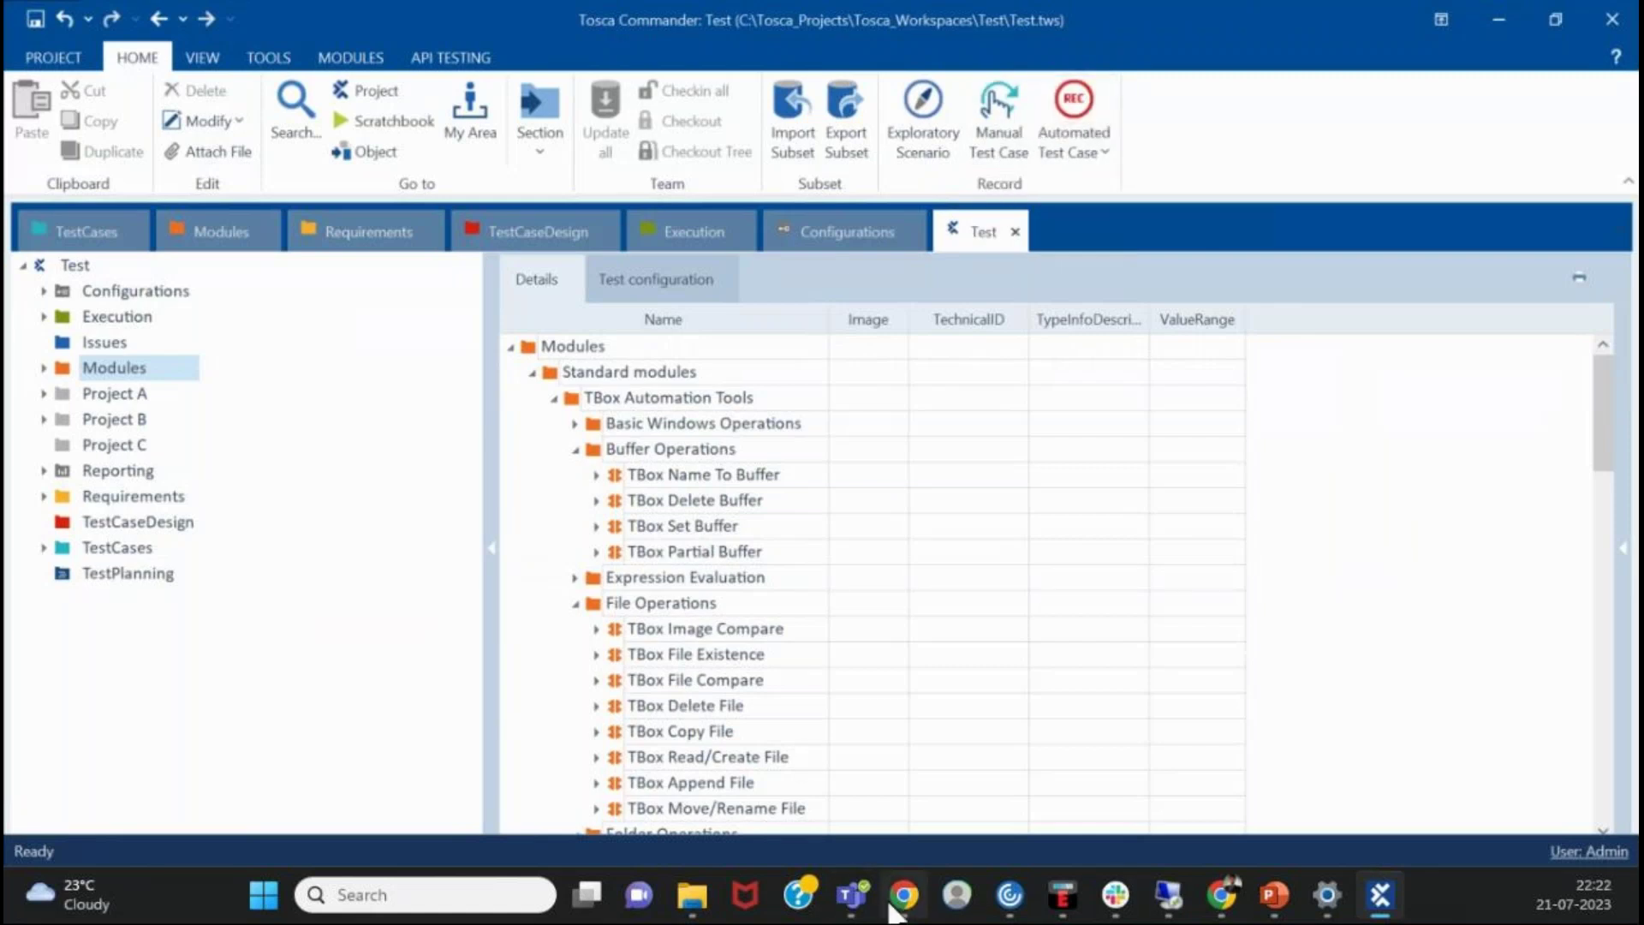
mouse_move(909, 908)
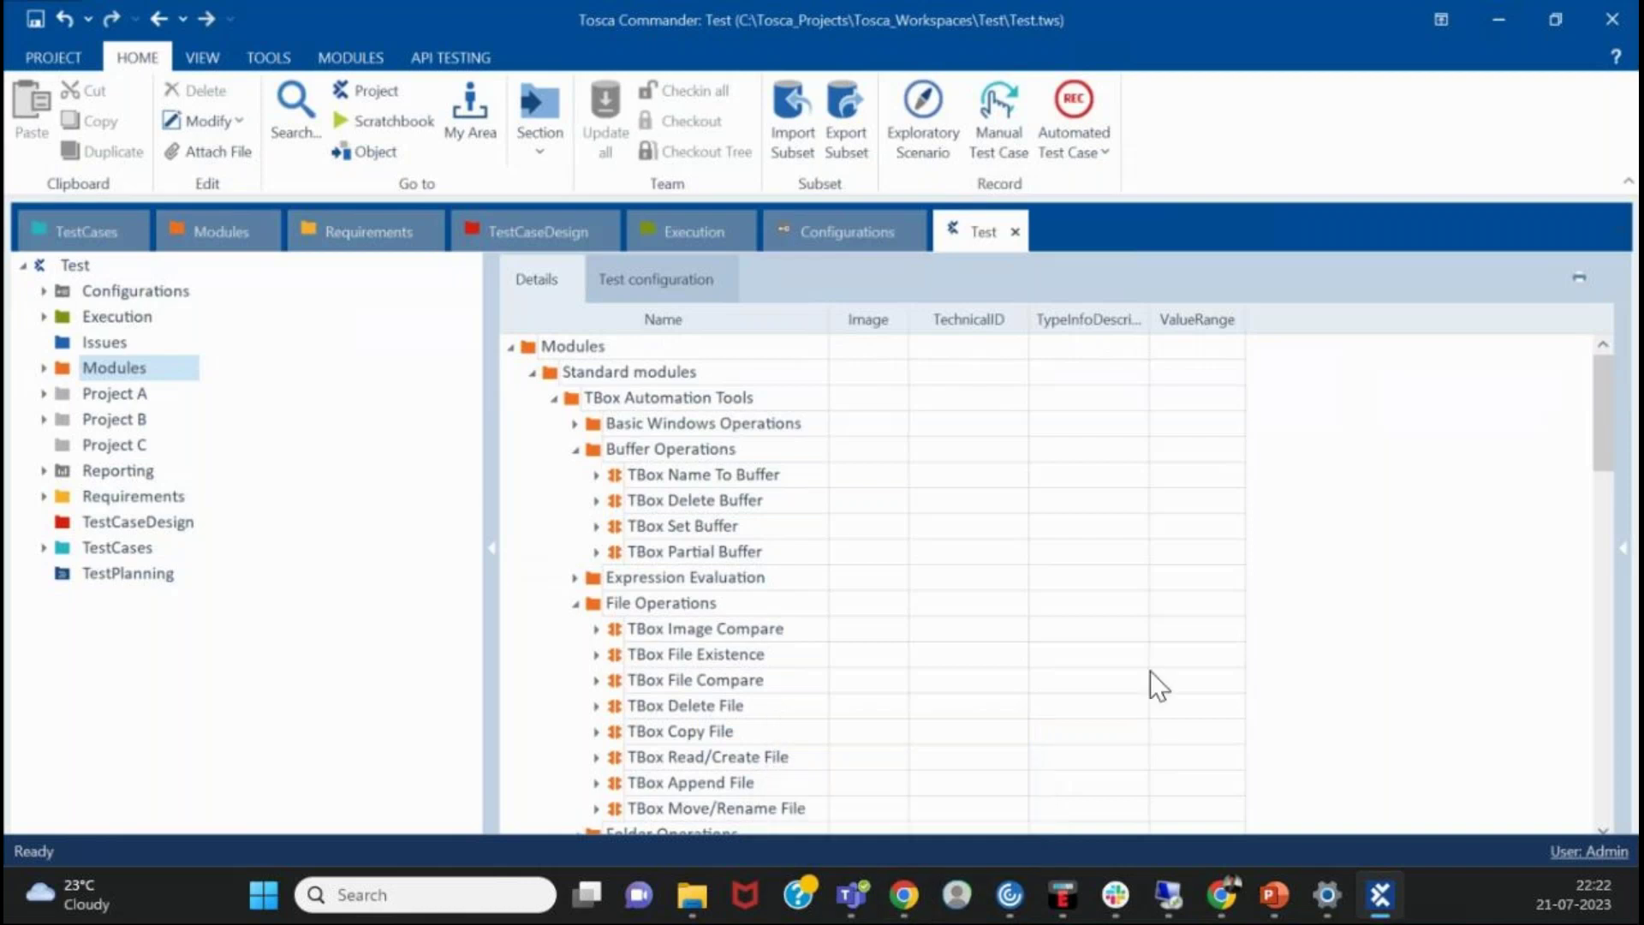
left_click(1097, 148)
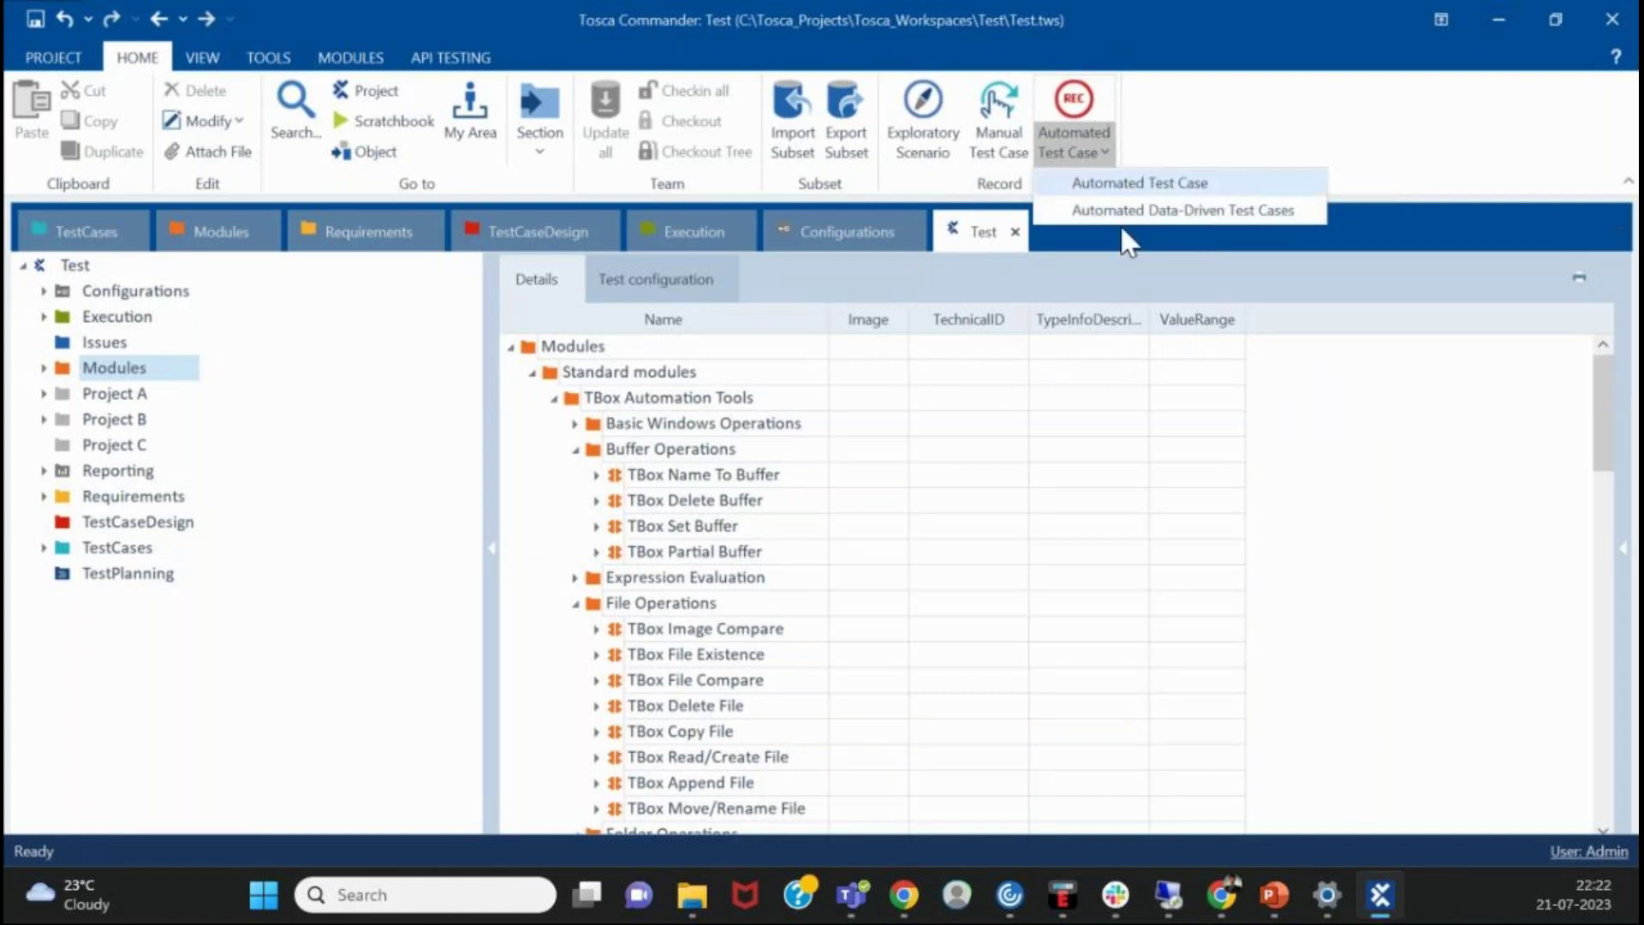
left_click(1285, 726)
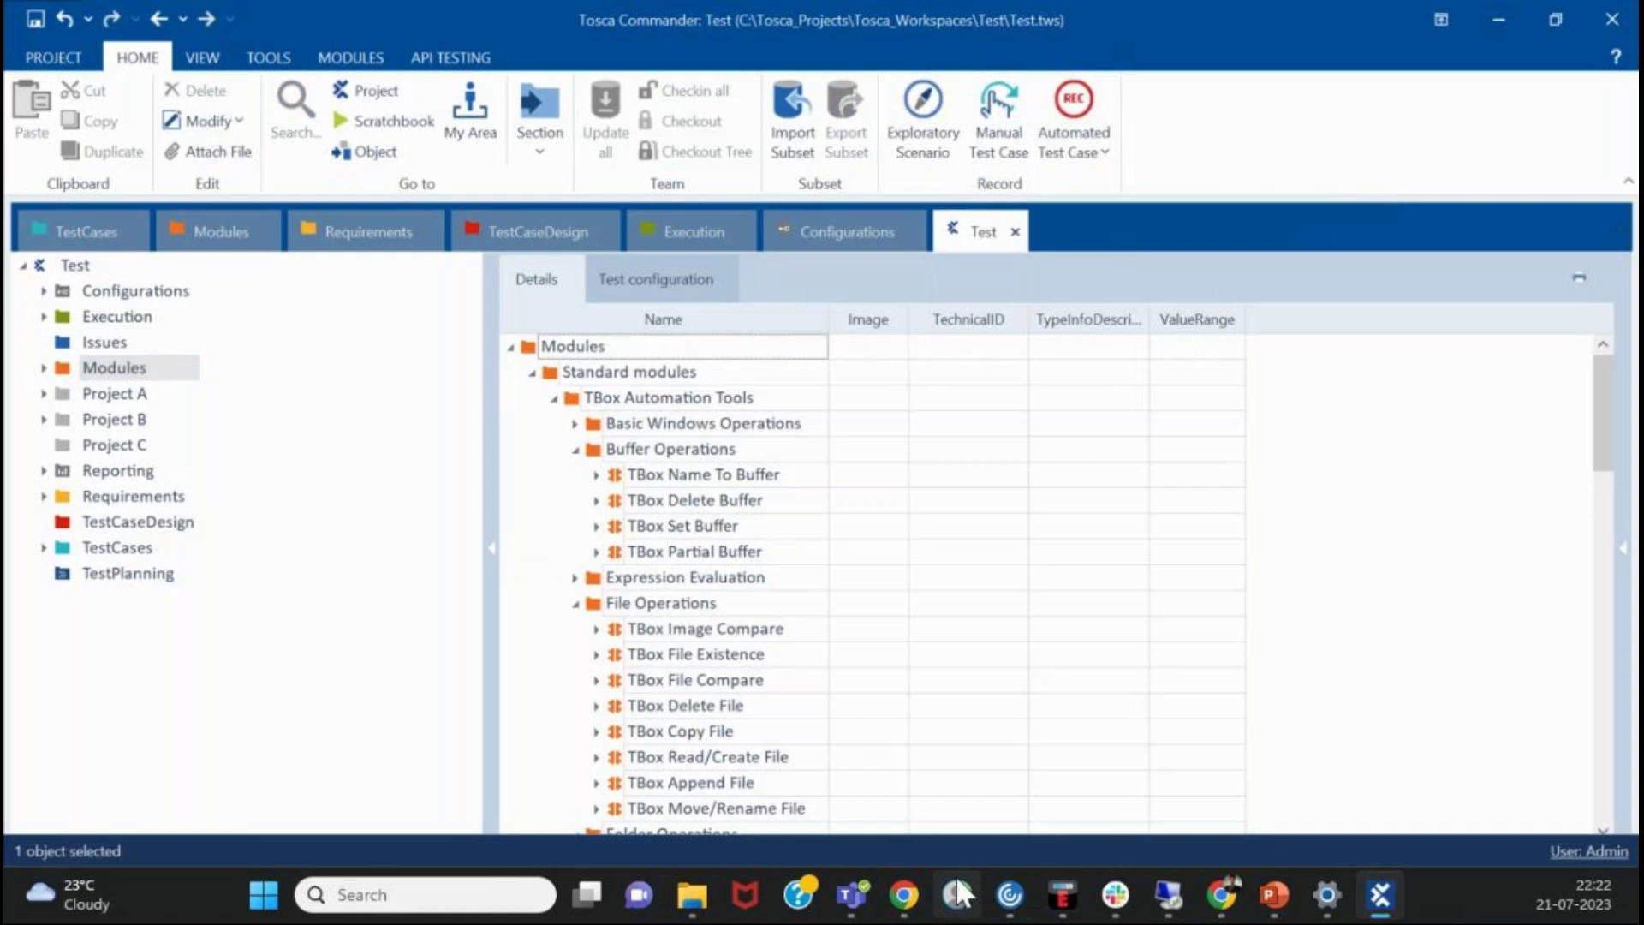
left_click(860, 882)
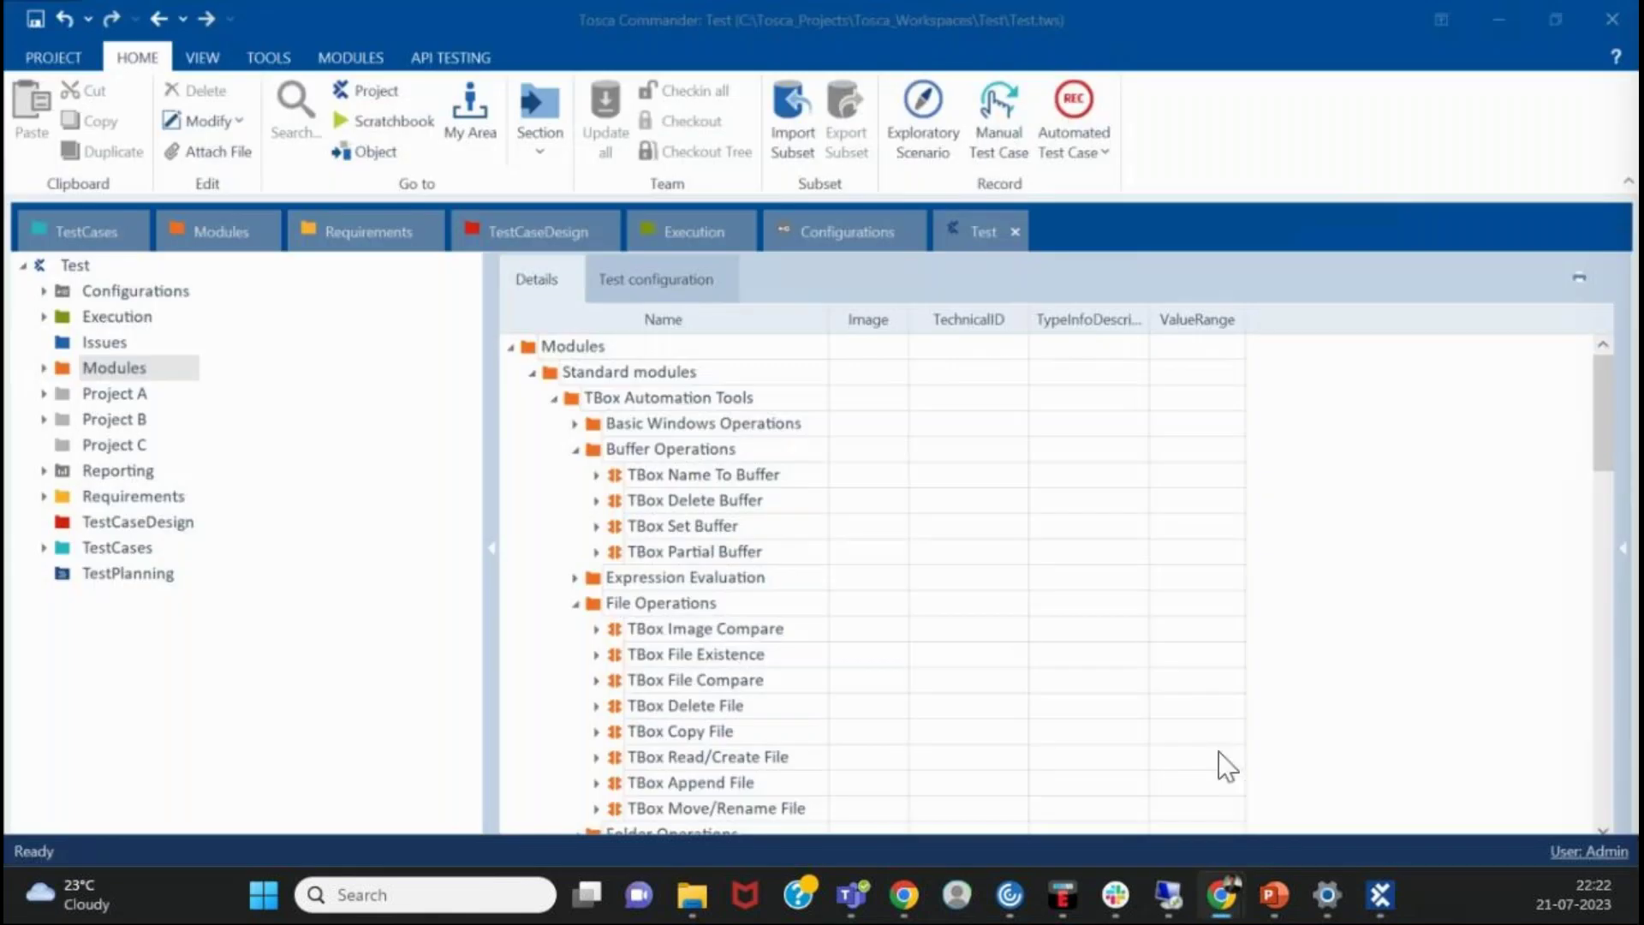
left_click(1341, 612)
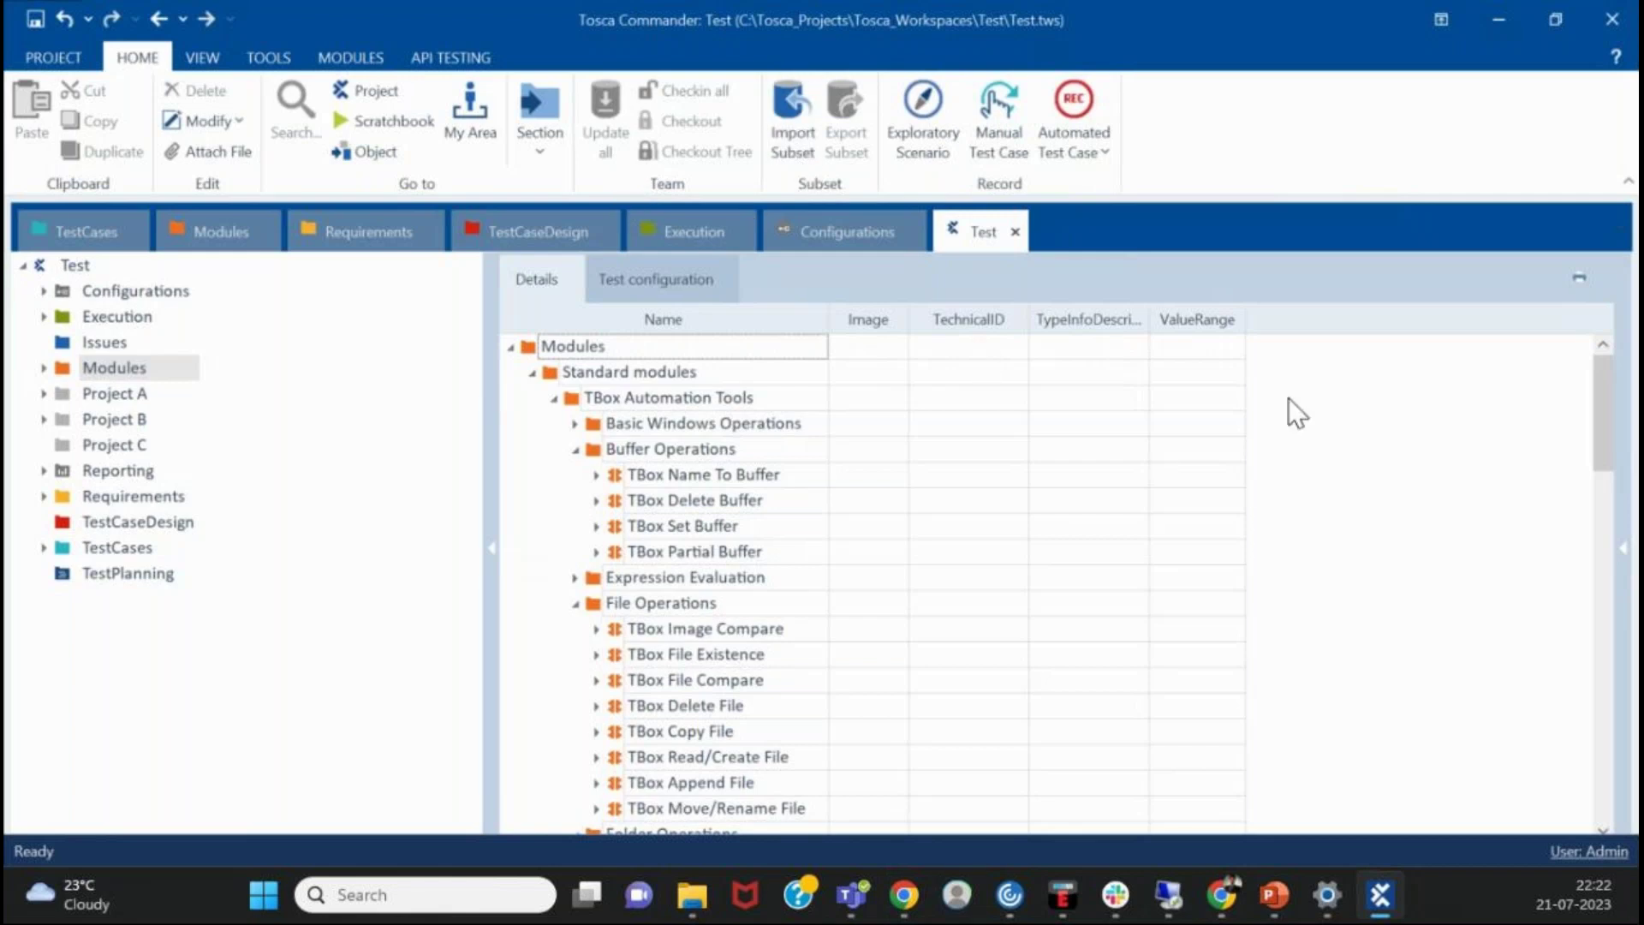
left_click(1458, 426)
right_click(121, 374)
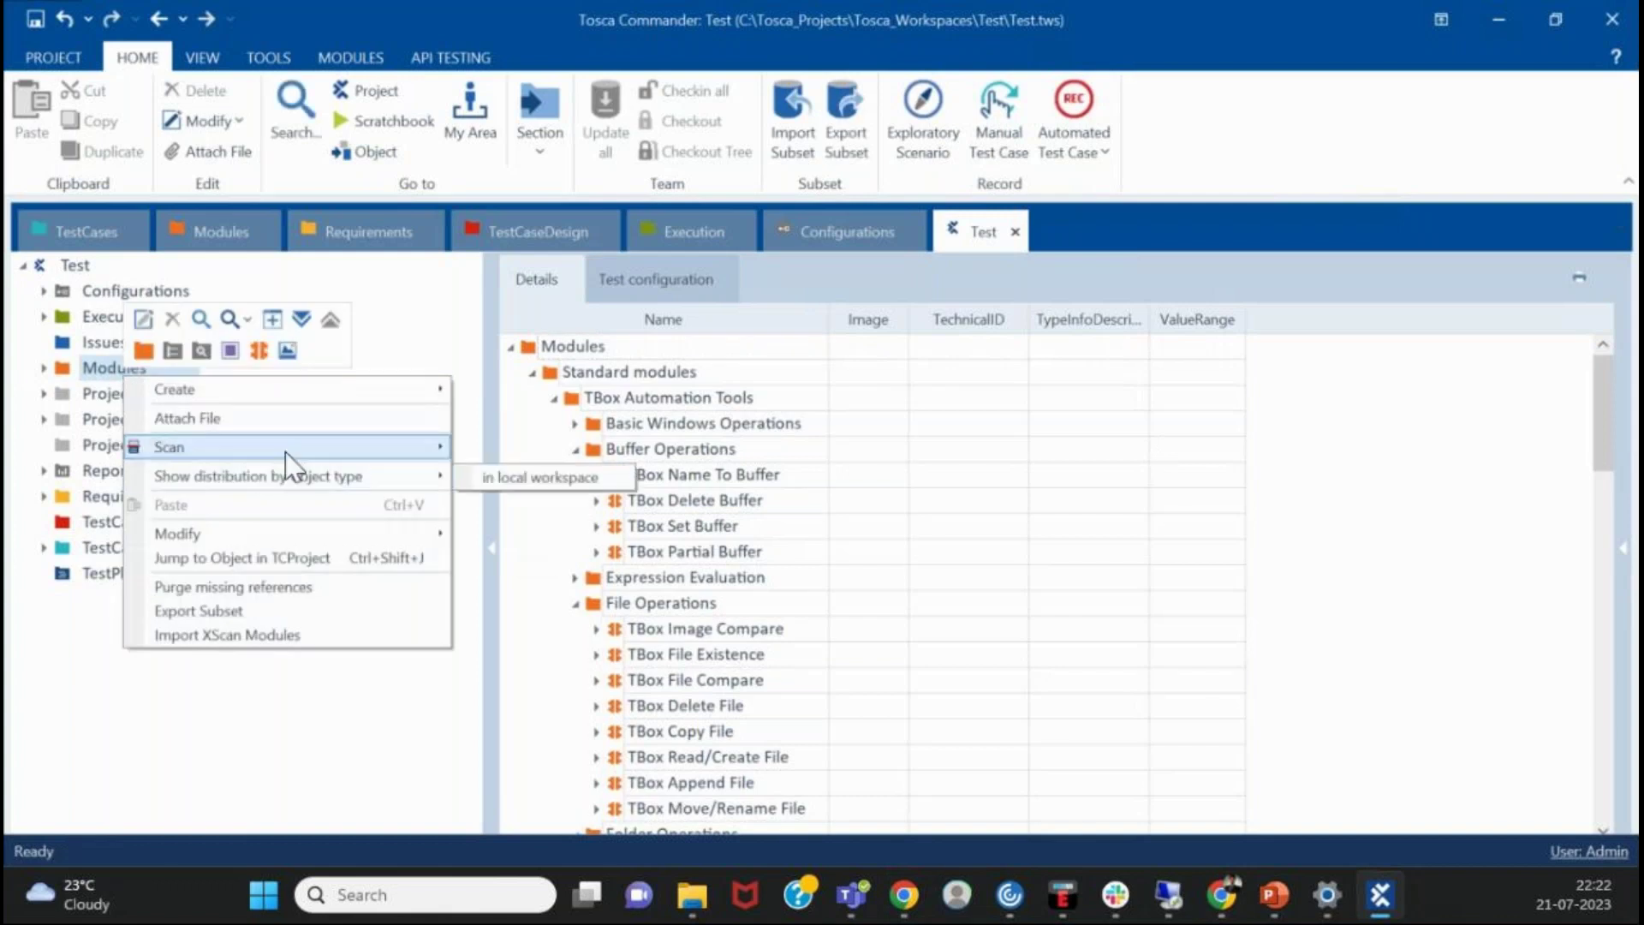
mouse_move(327, 451)
left_click(1490, 490)
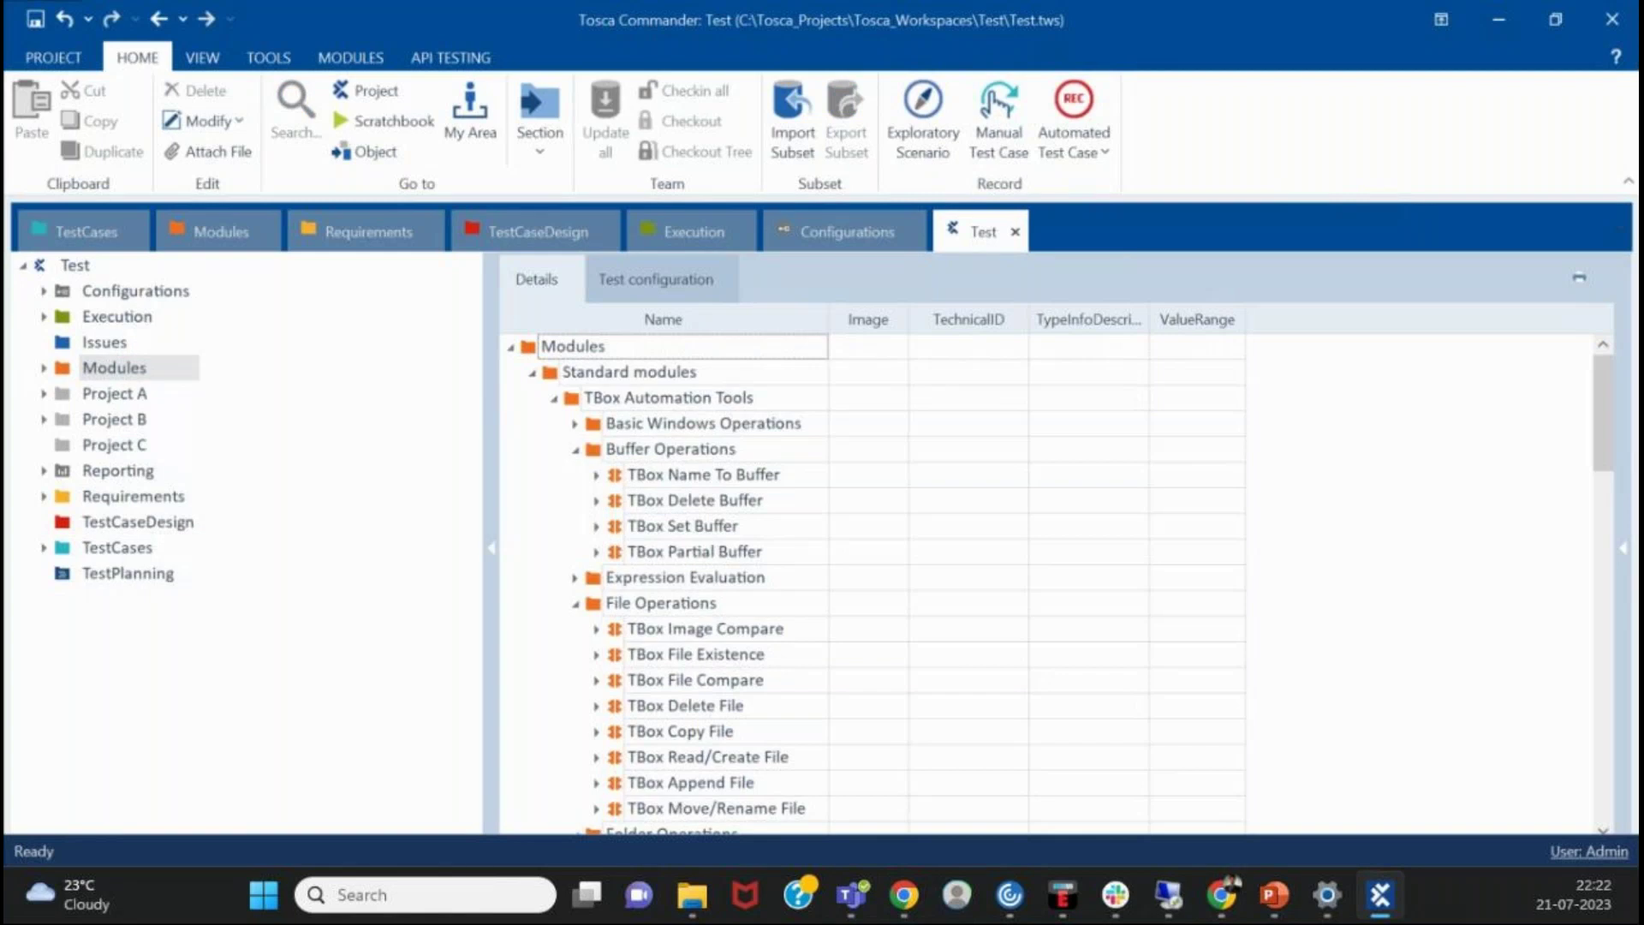
key("alt+Tab")
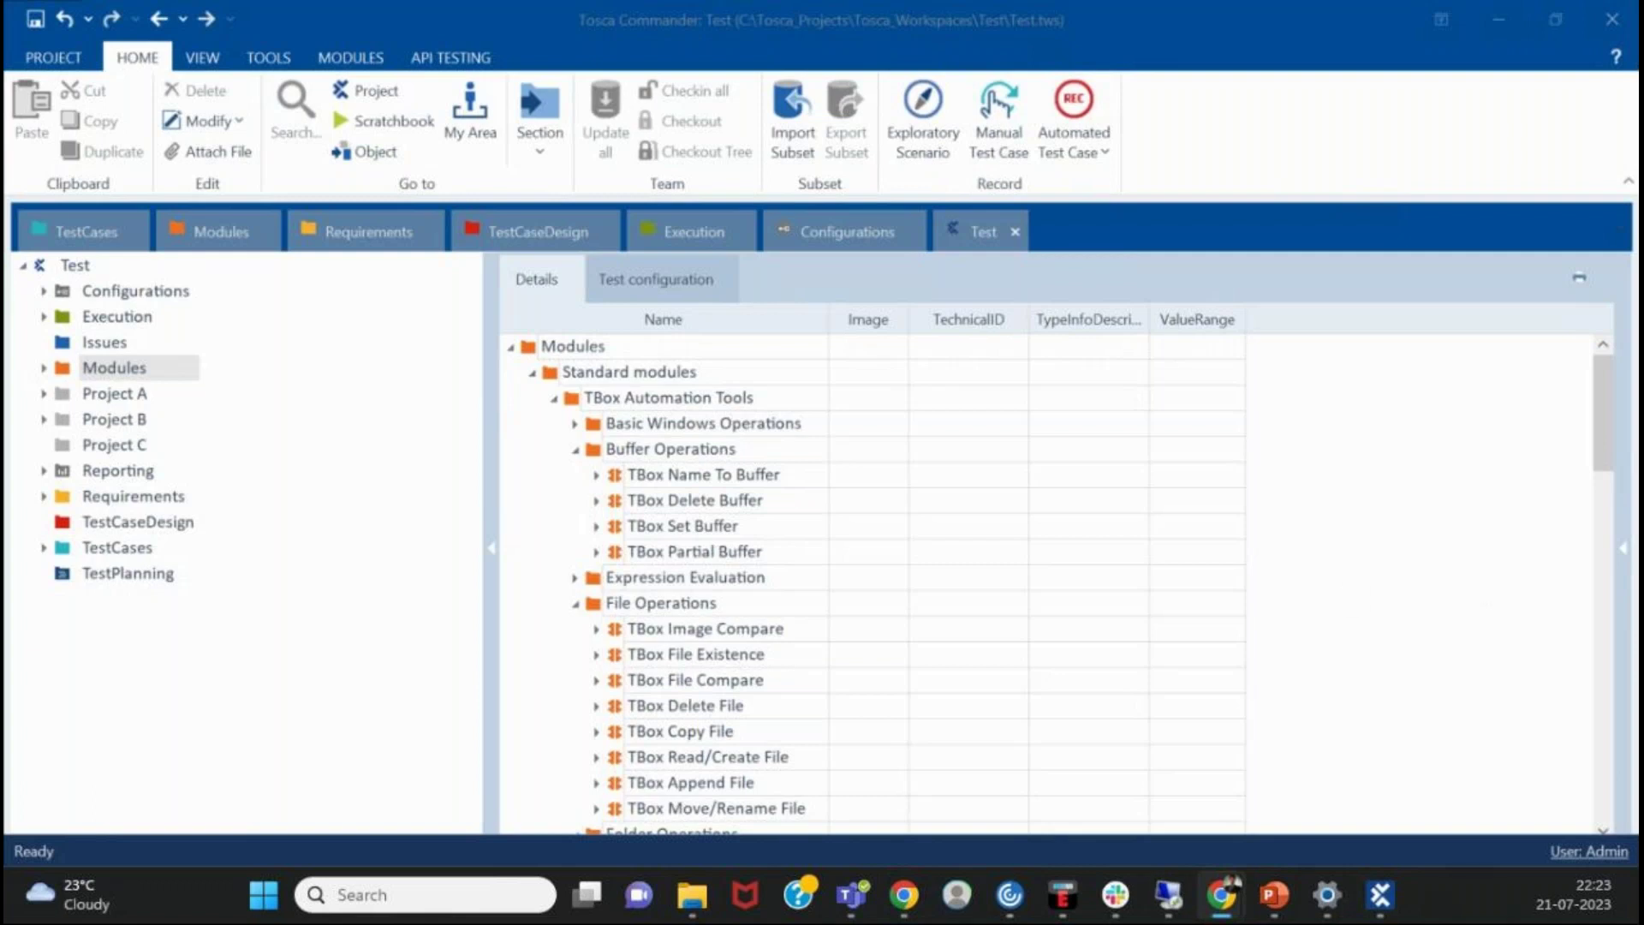
left_click(1342, 519)
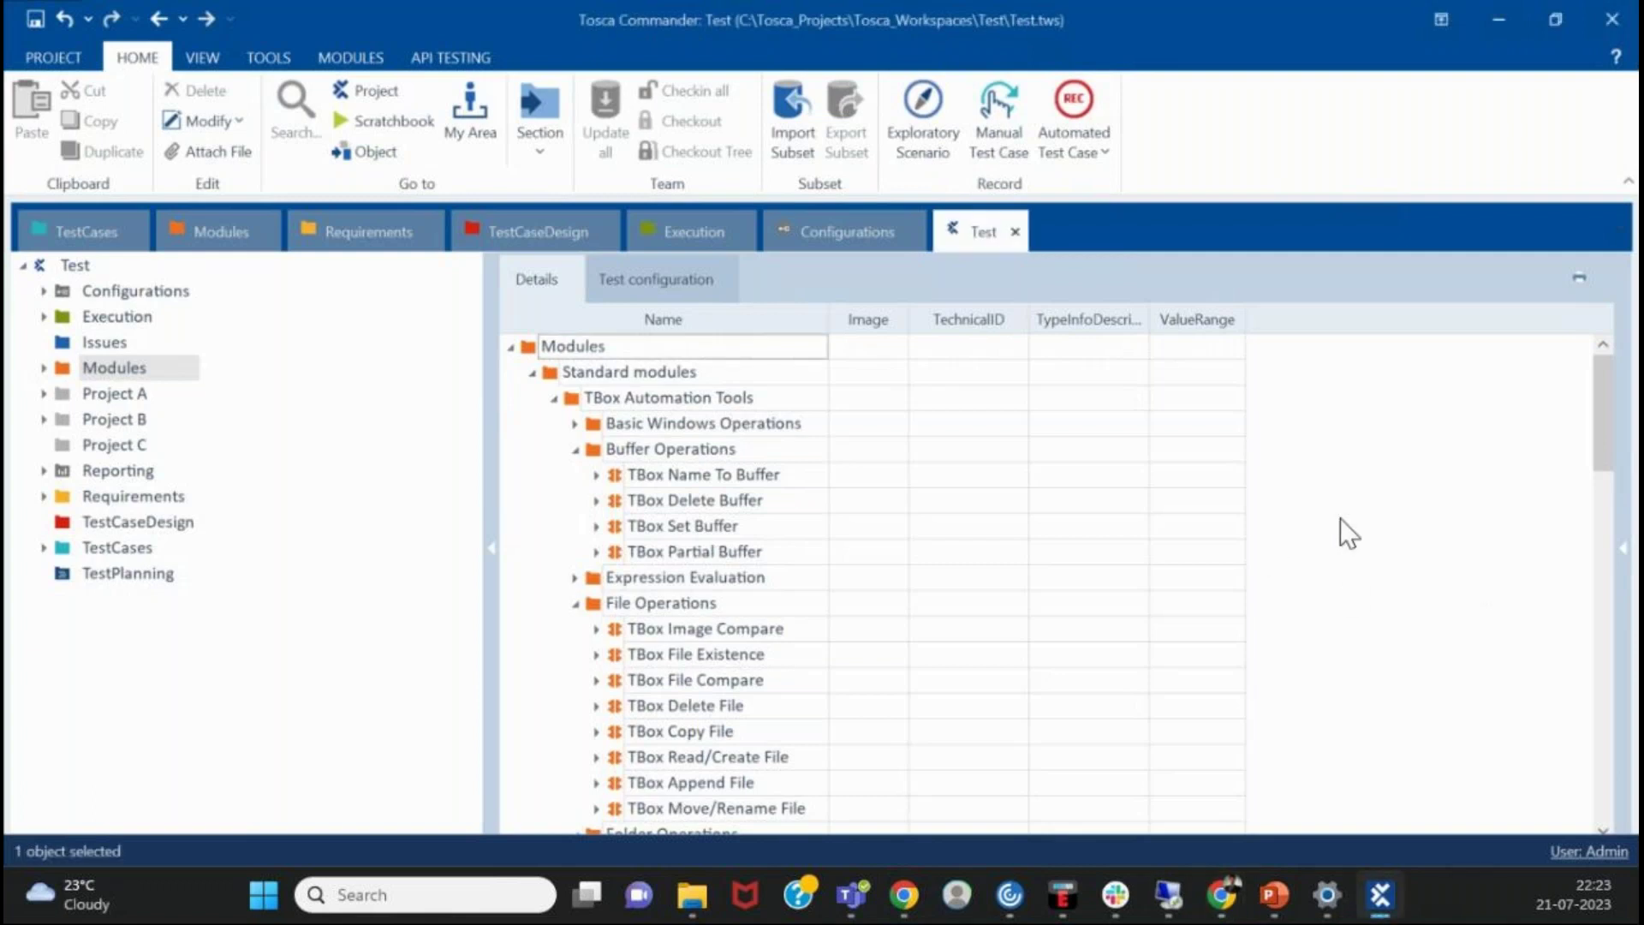
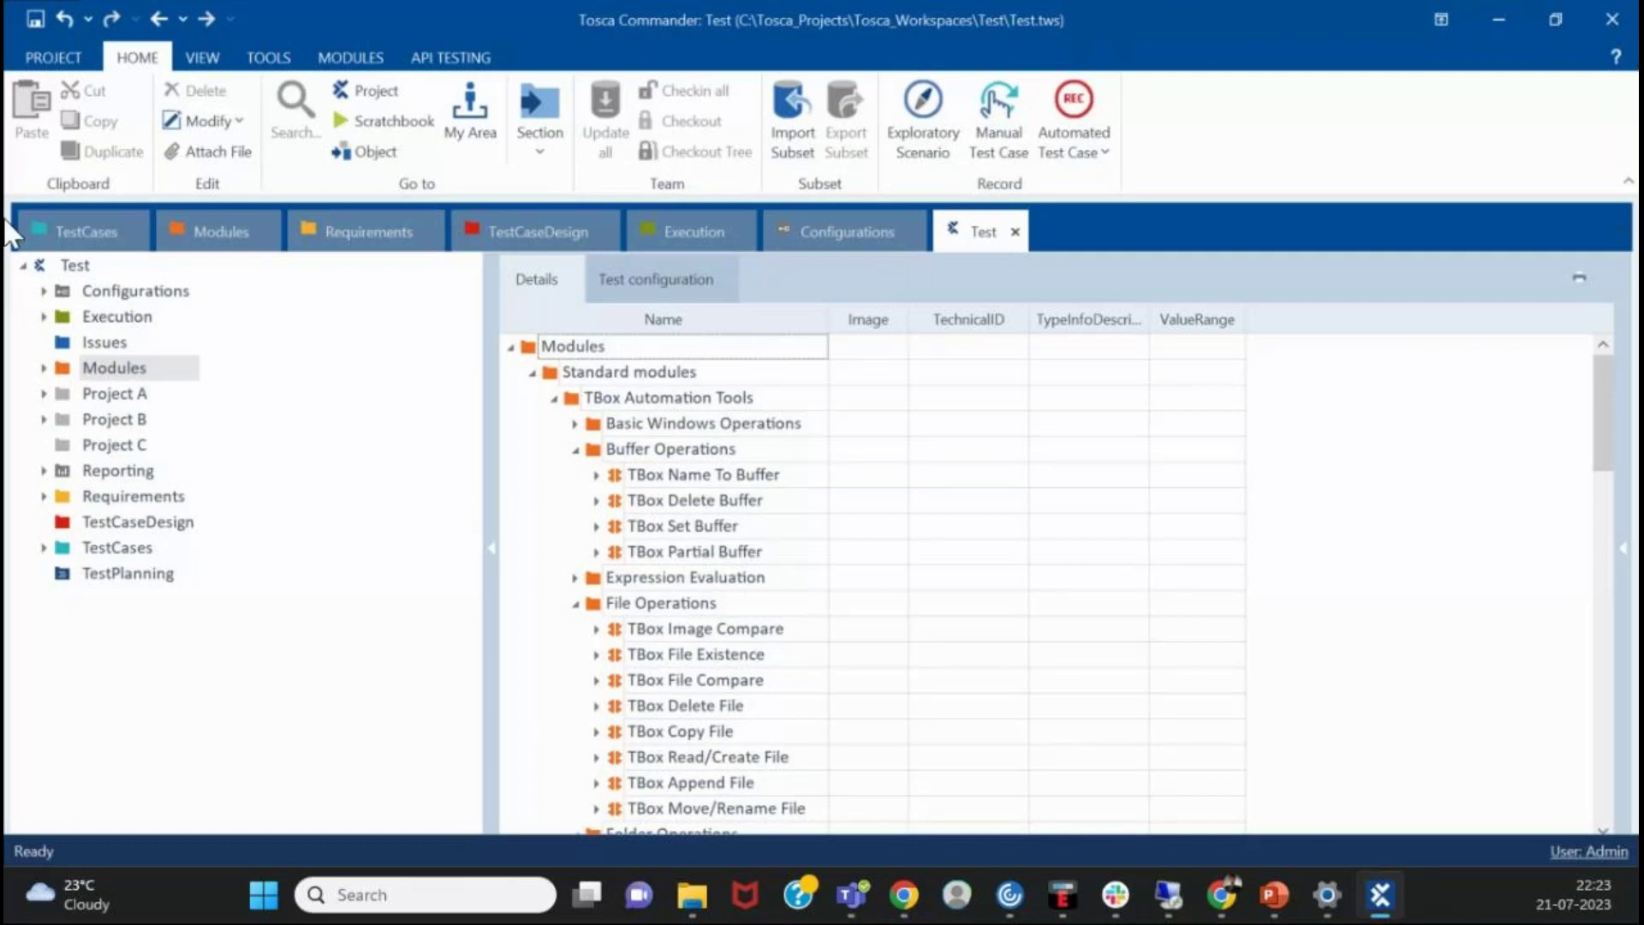
- Browse the Modules, Requirements, Project C and Project B folder details in the workspace tree
left_click(441, 599)
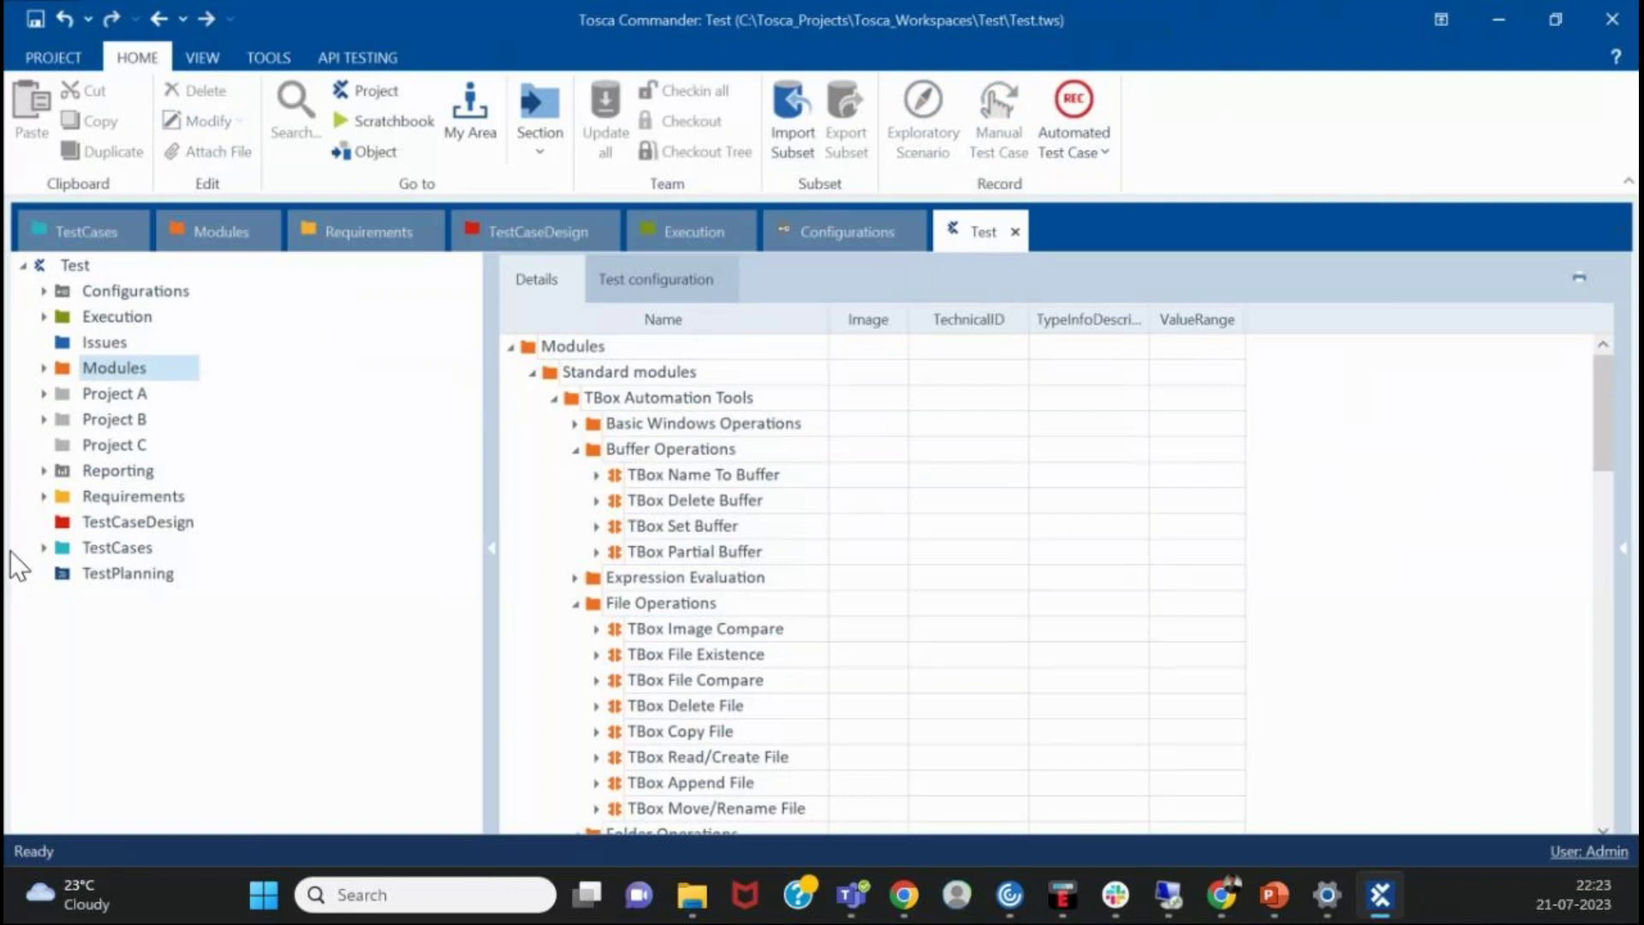
left_click(154, 499)
left_click(144, 441)
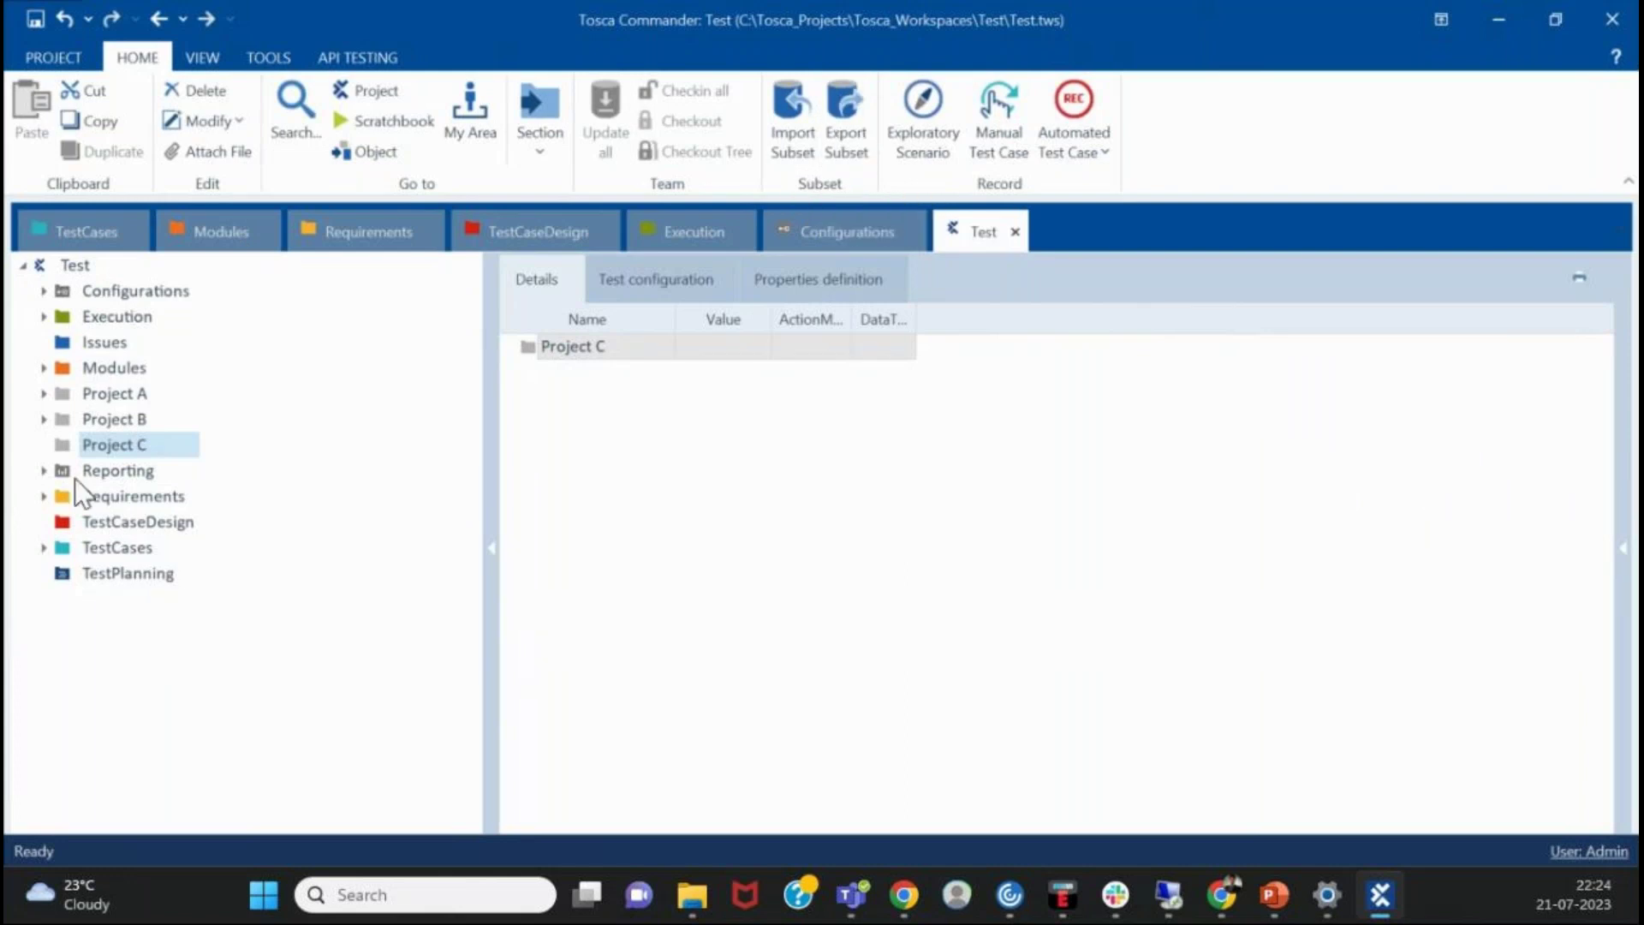
left_click(77, 418)
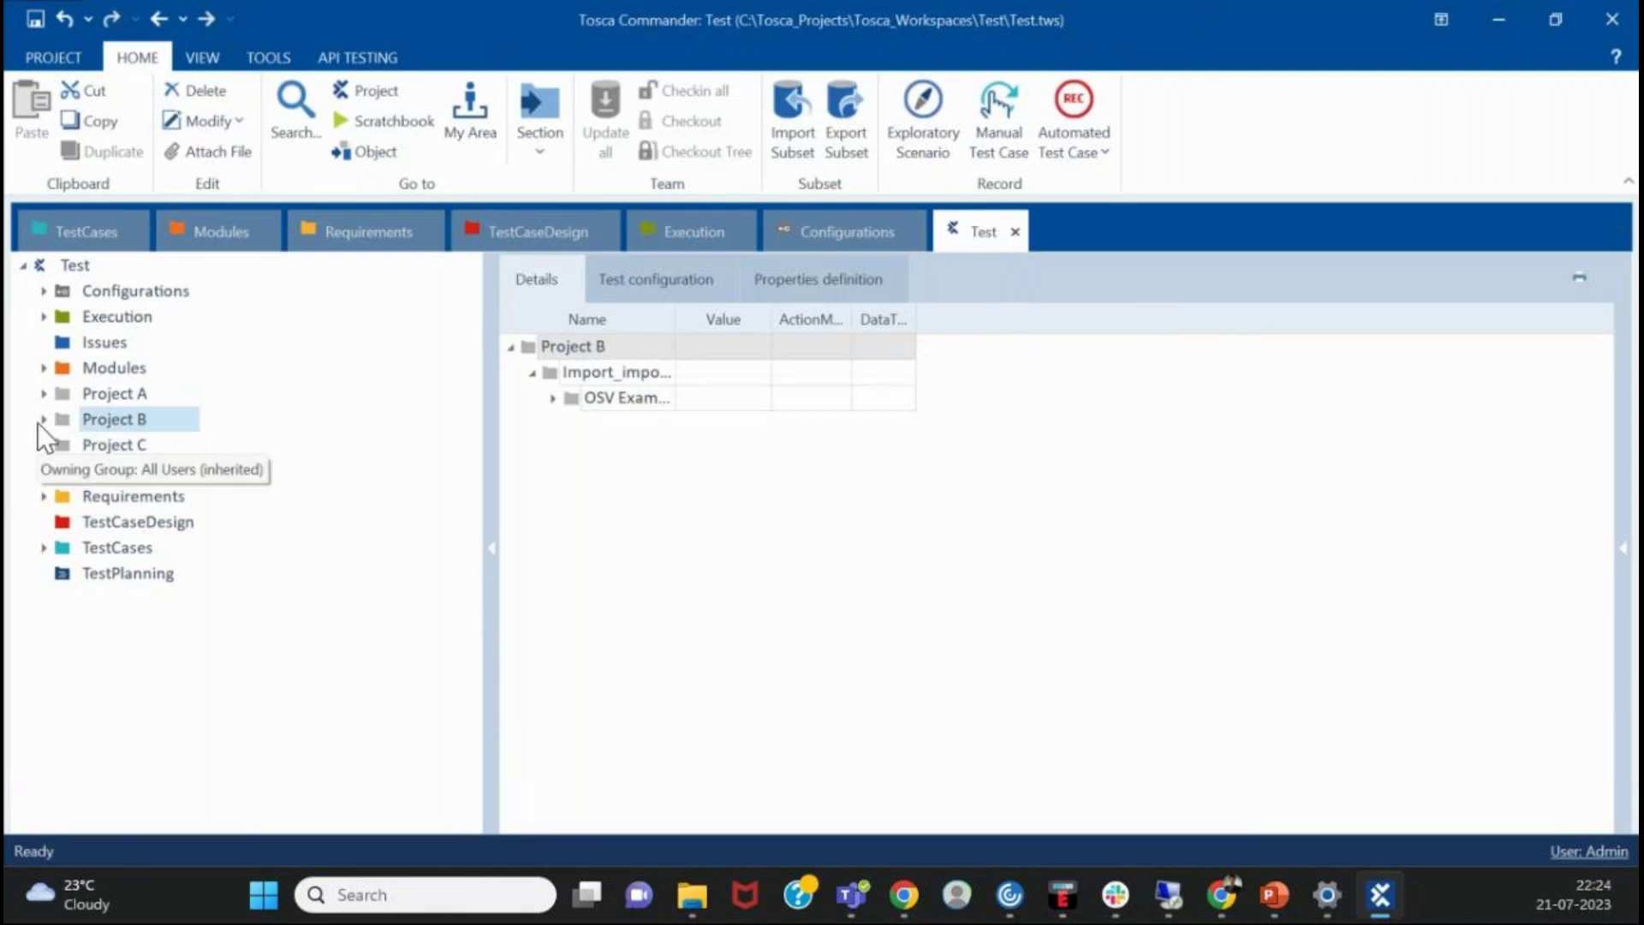
- Expand Project B to reveal Import_import230721_2216, then select the Test root node
left_click(43, 420)
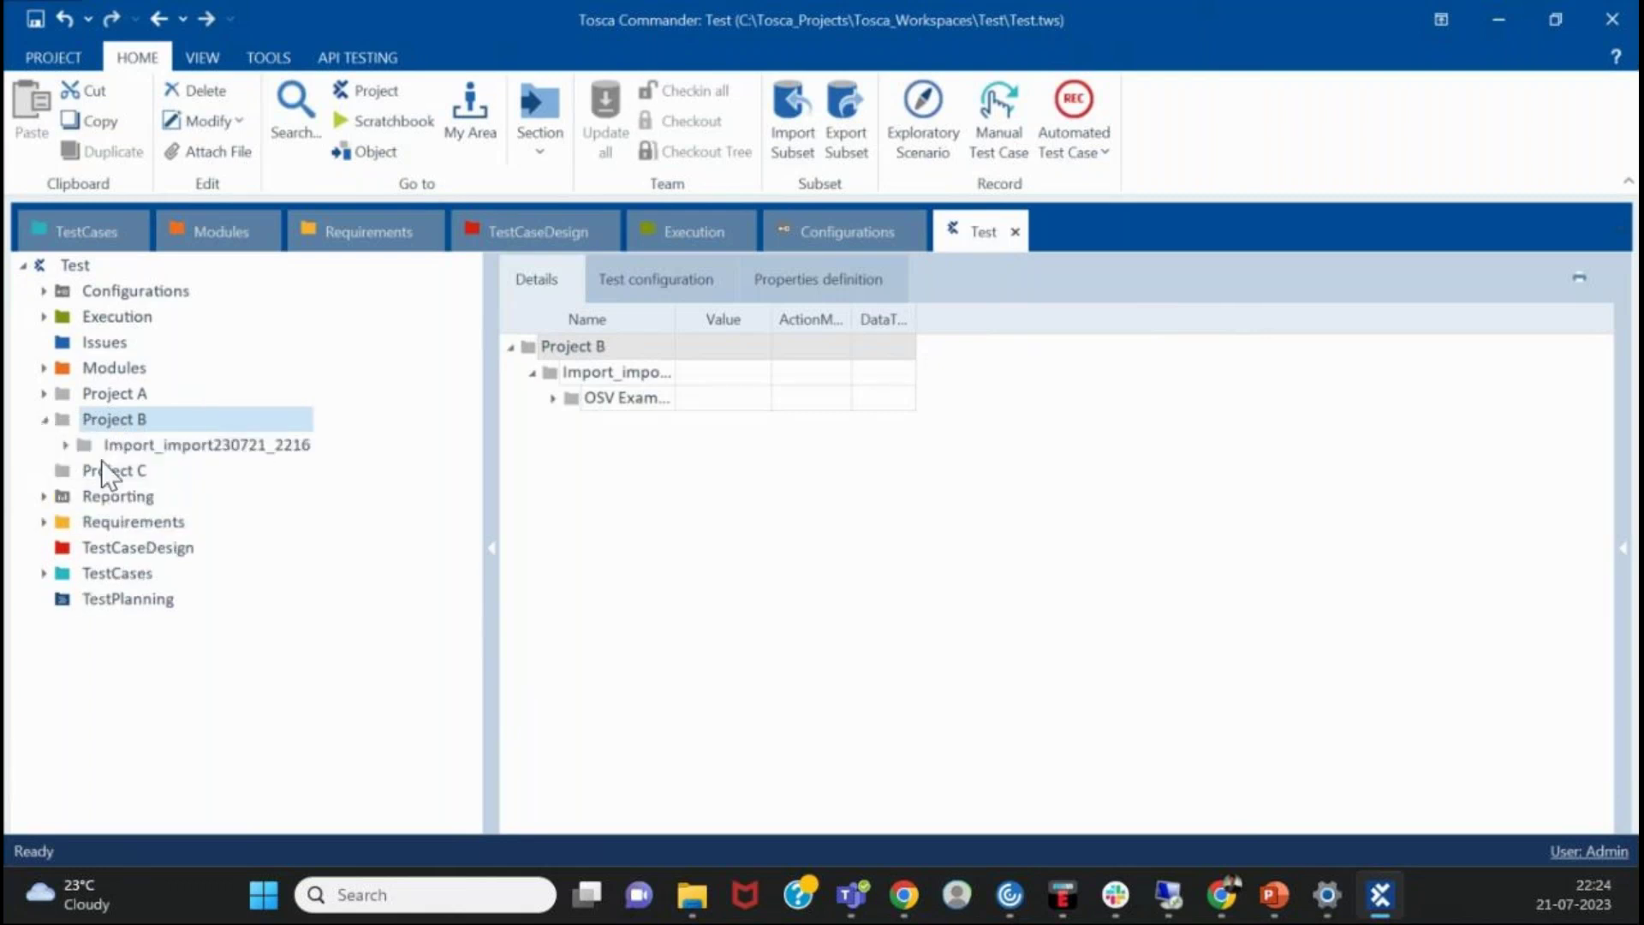
left_click(44, 393)
left_click(43, 393)
left_click(66, 264)
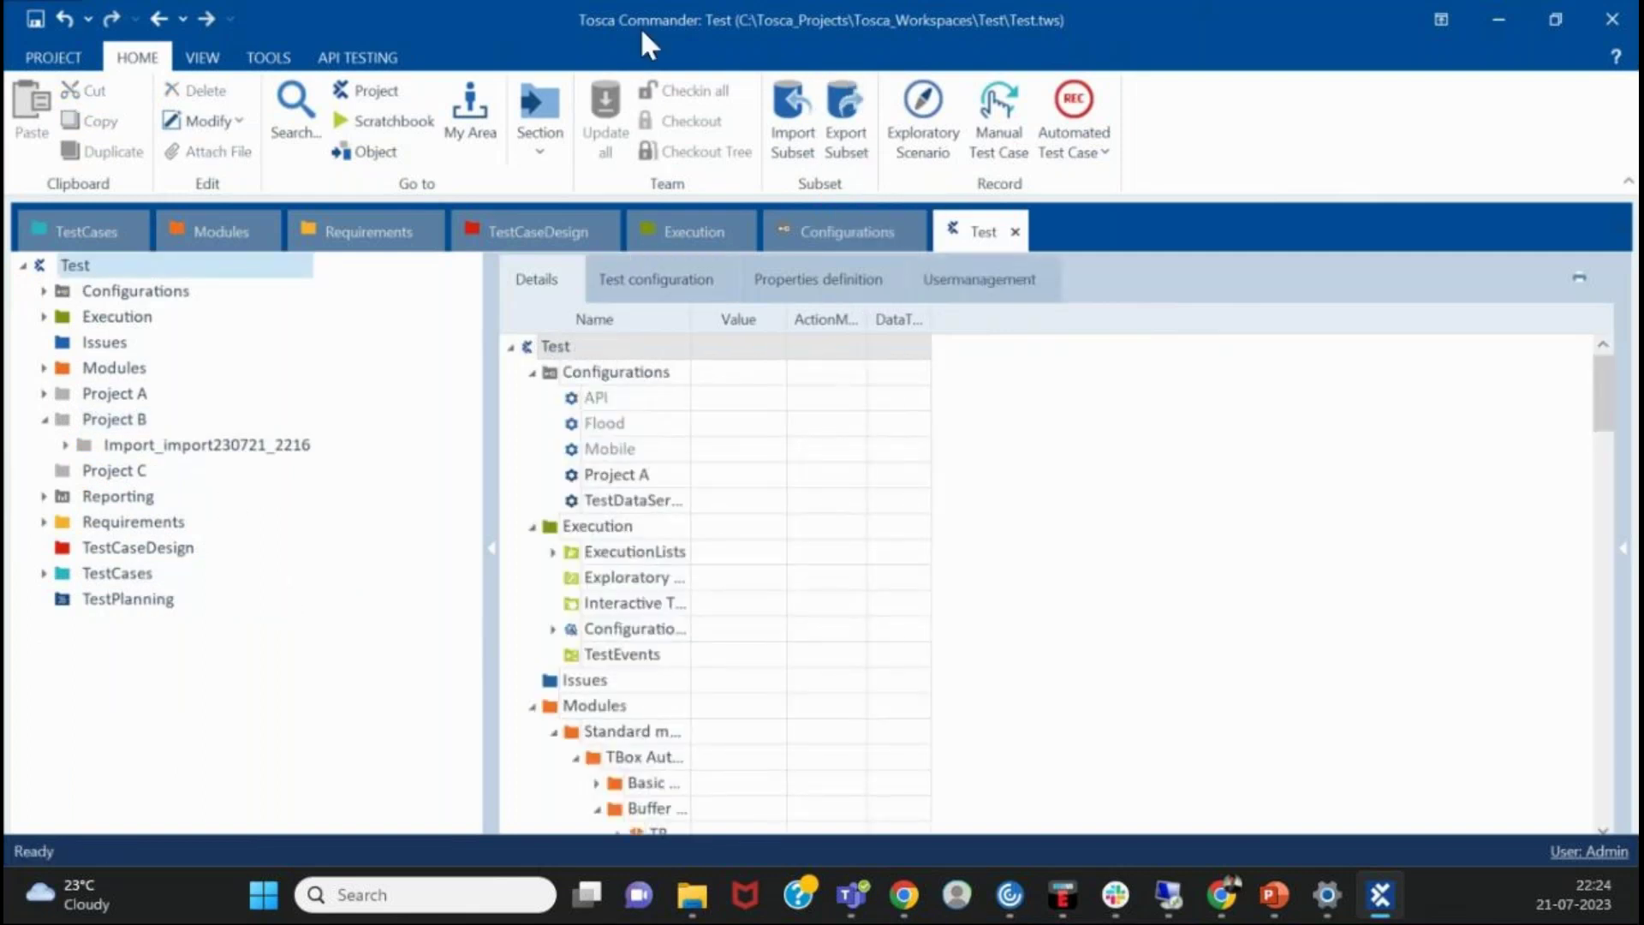
- Collapse Project B, focus the Test row in the Details grid, and show the View ribbon
left_click(45, 418)
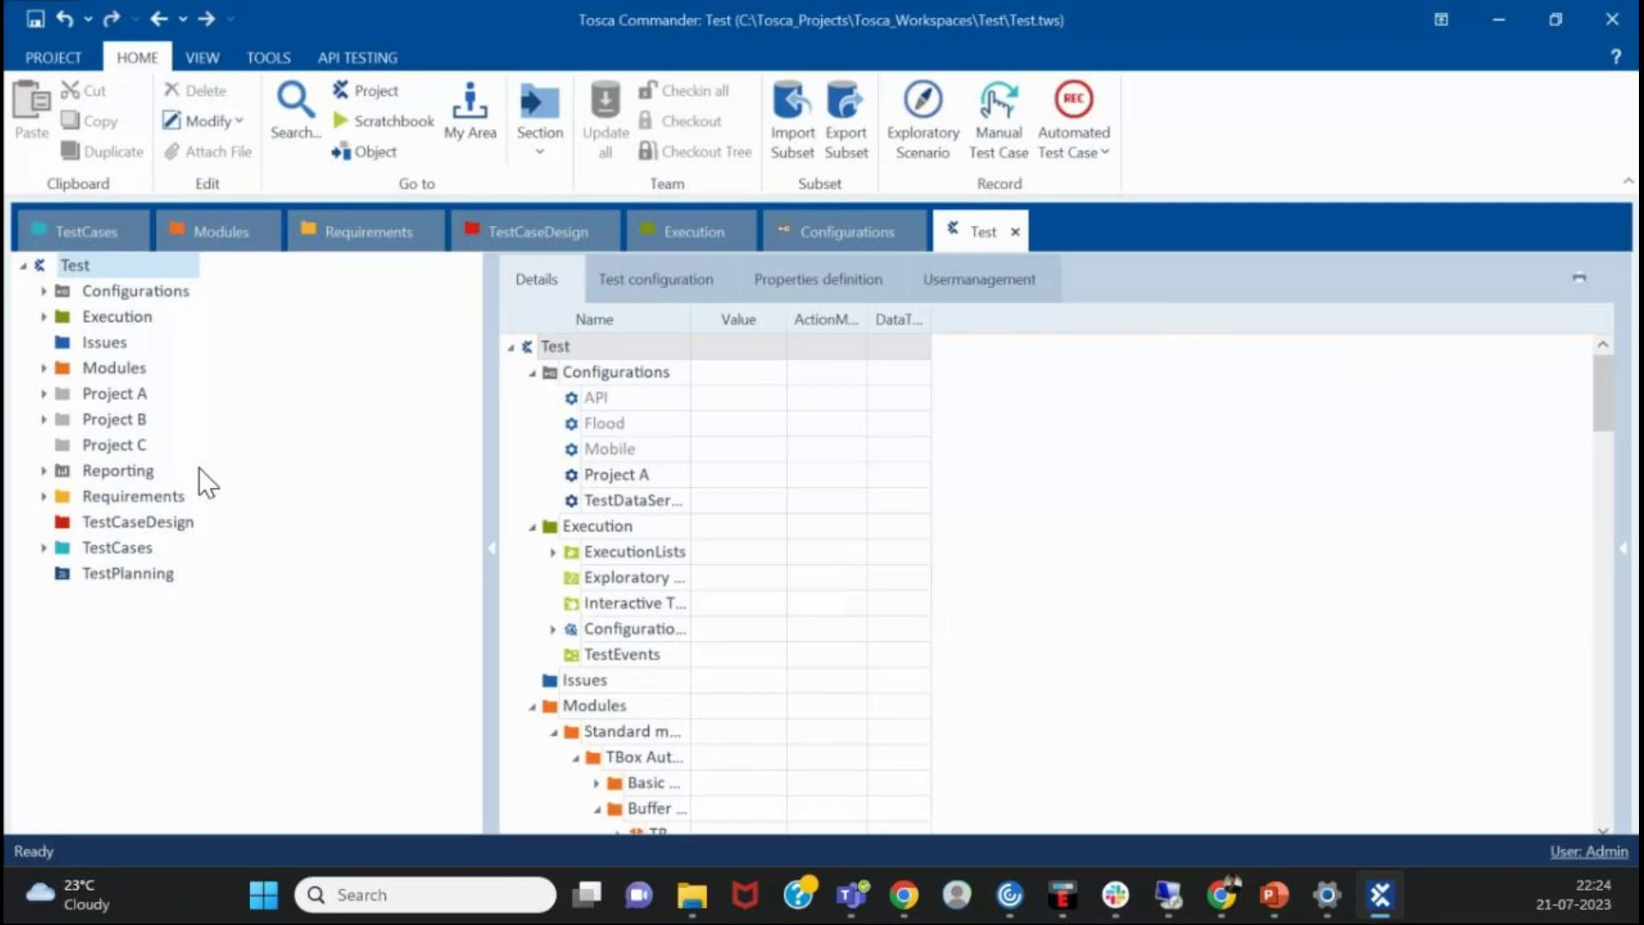
left_click(1062, 460)
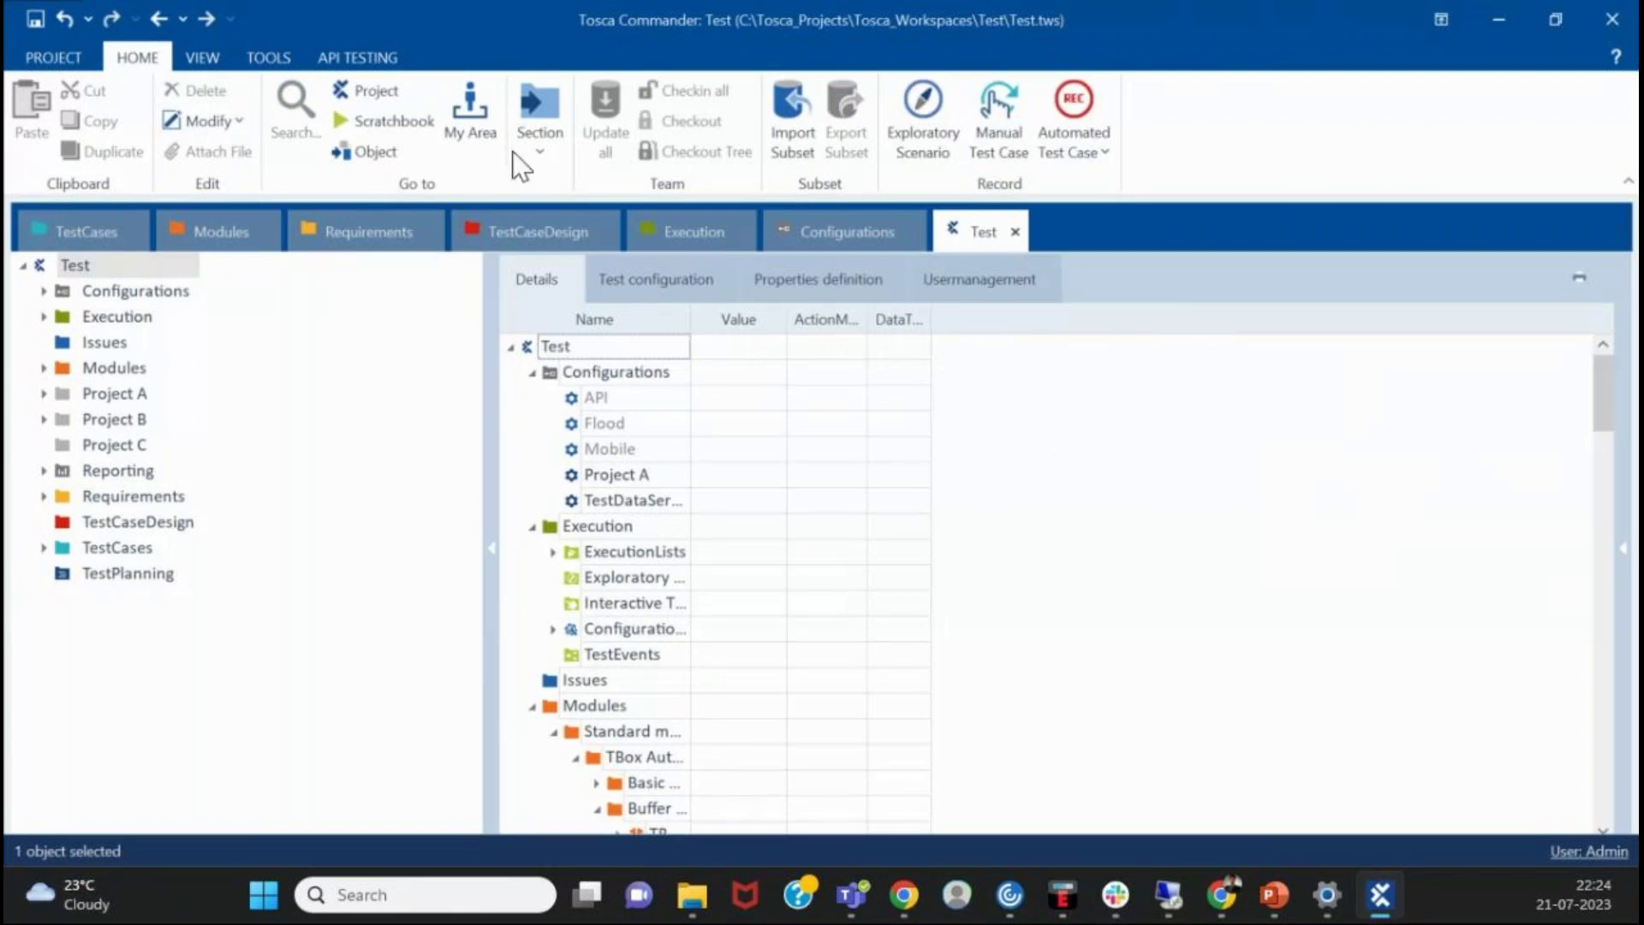
left_click(187, 59)
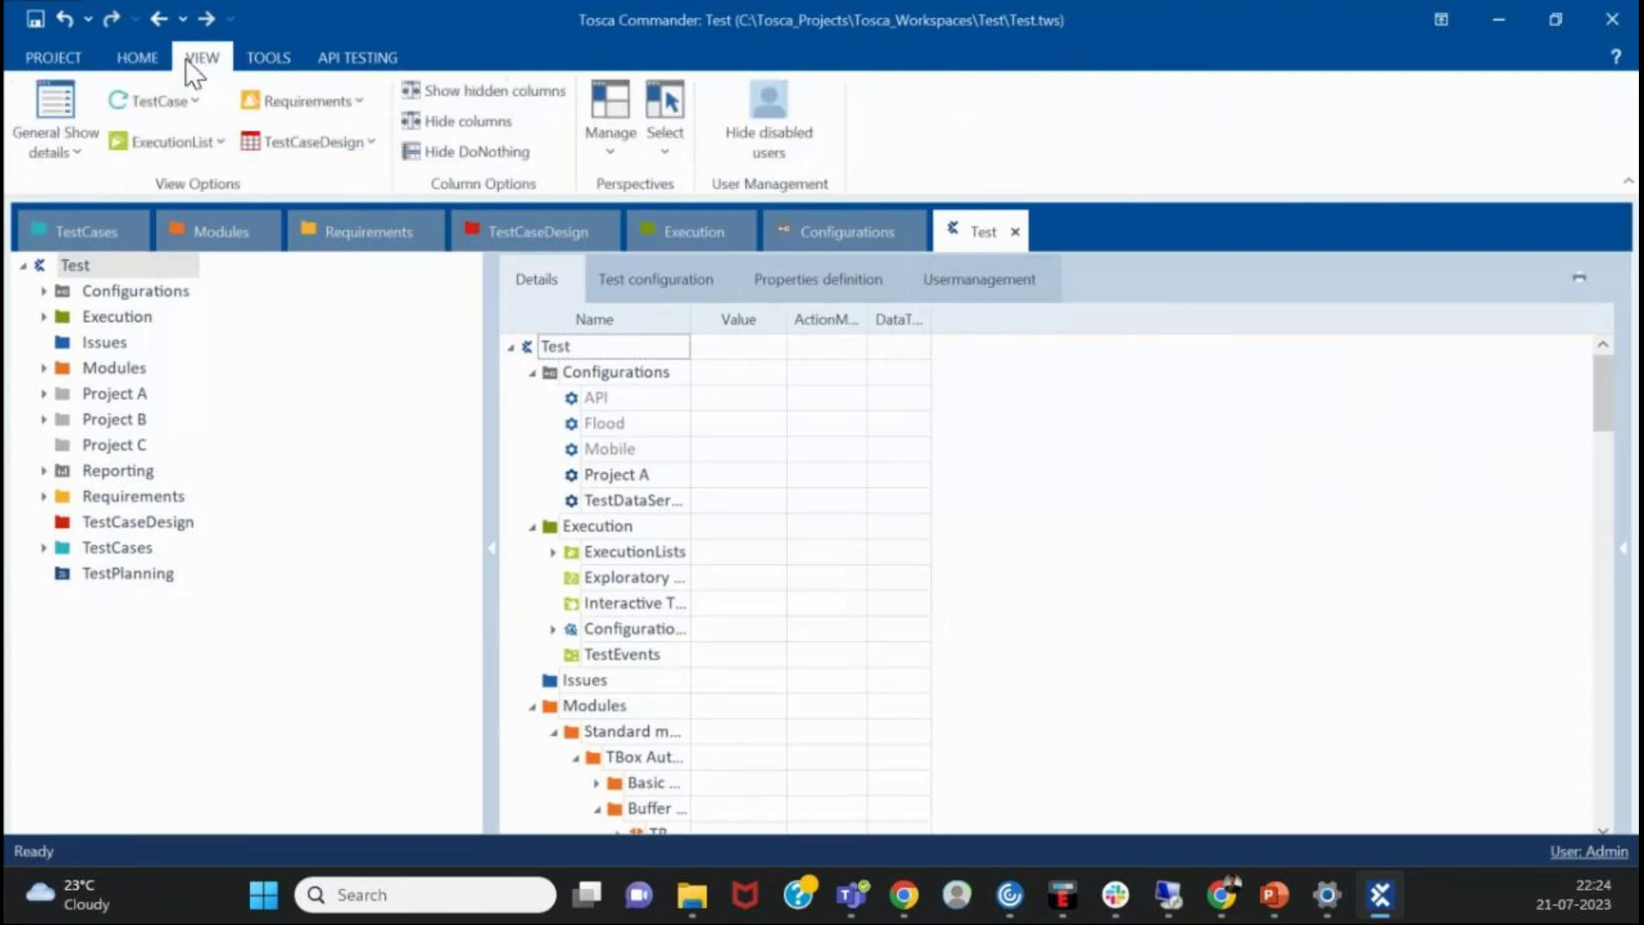
- Check the empty Buffer Viewer under Tools, close it, and switch to API Testing
left_click(265, 69)
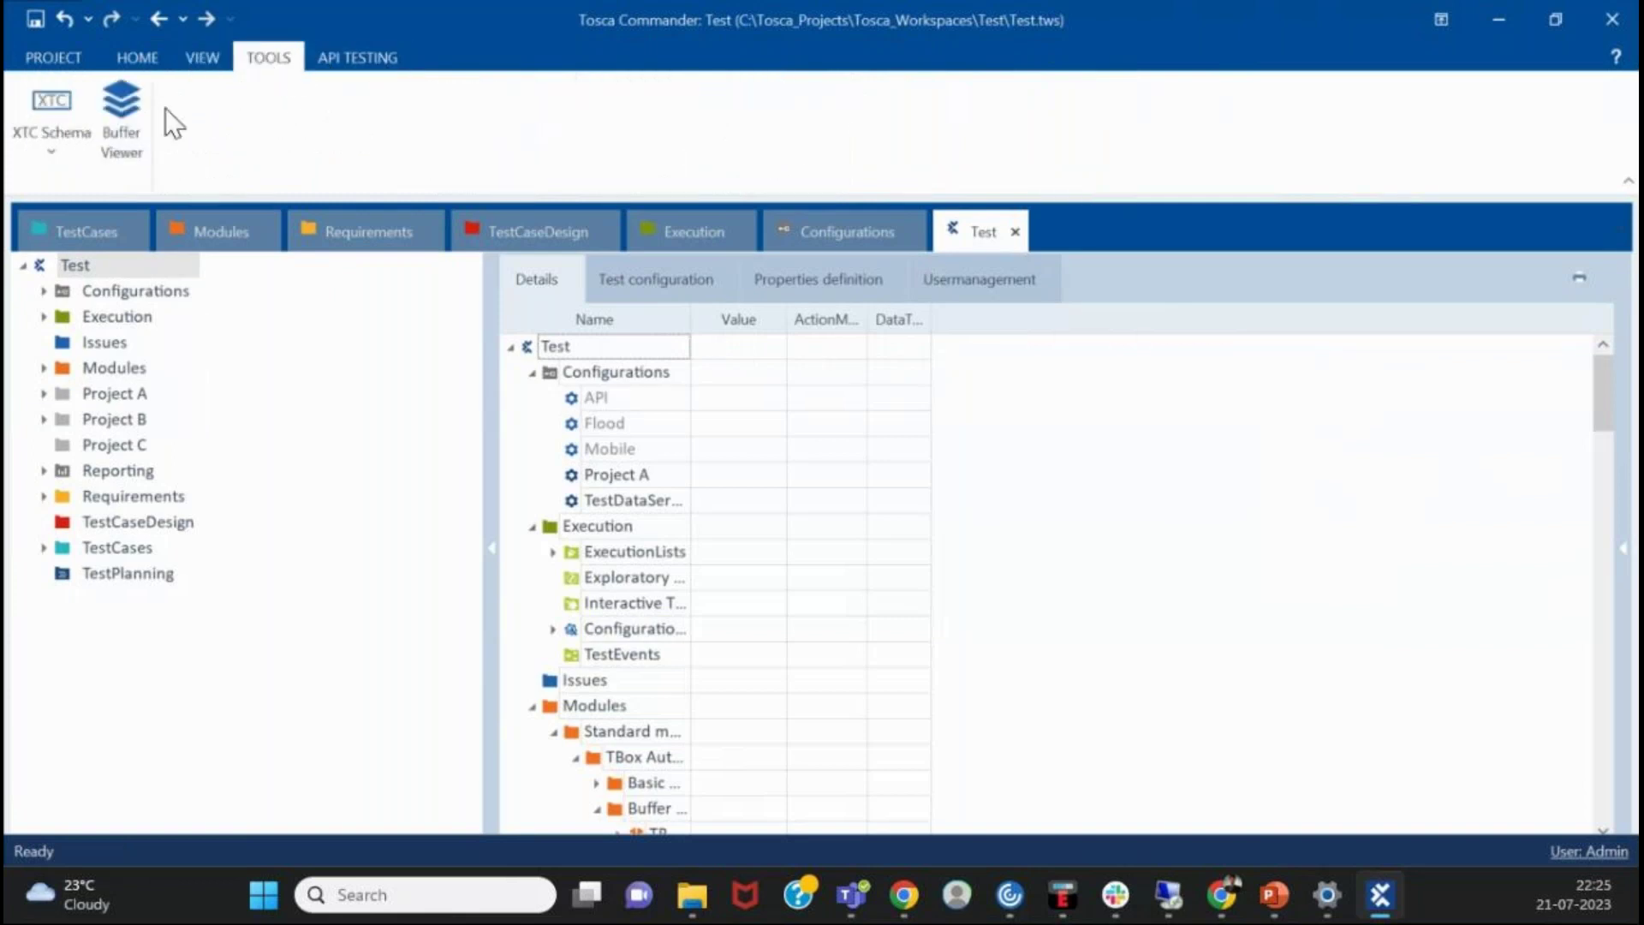
left_click(127, 127)
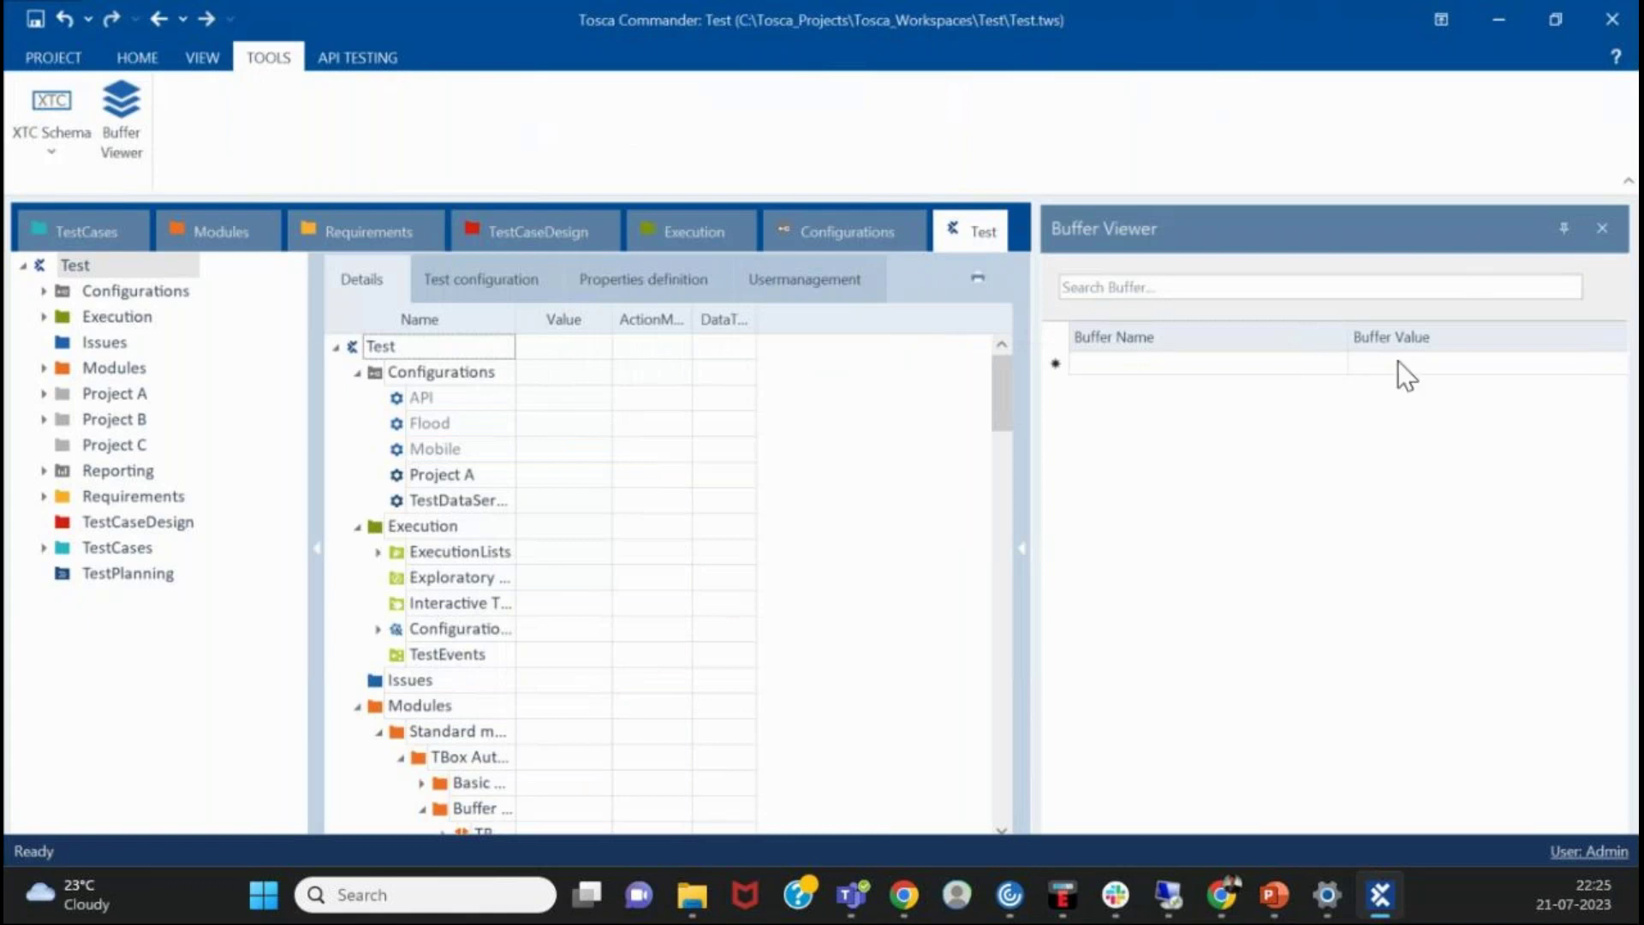
left_click(1600, 229)
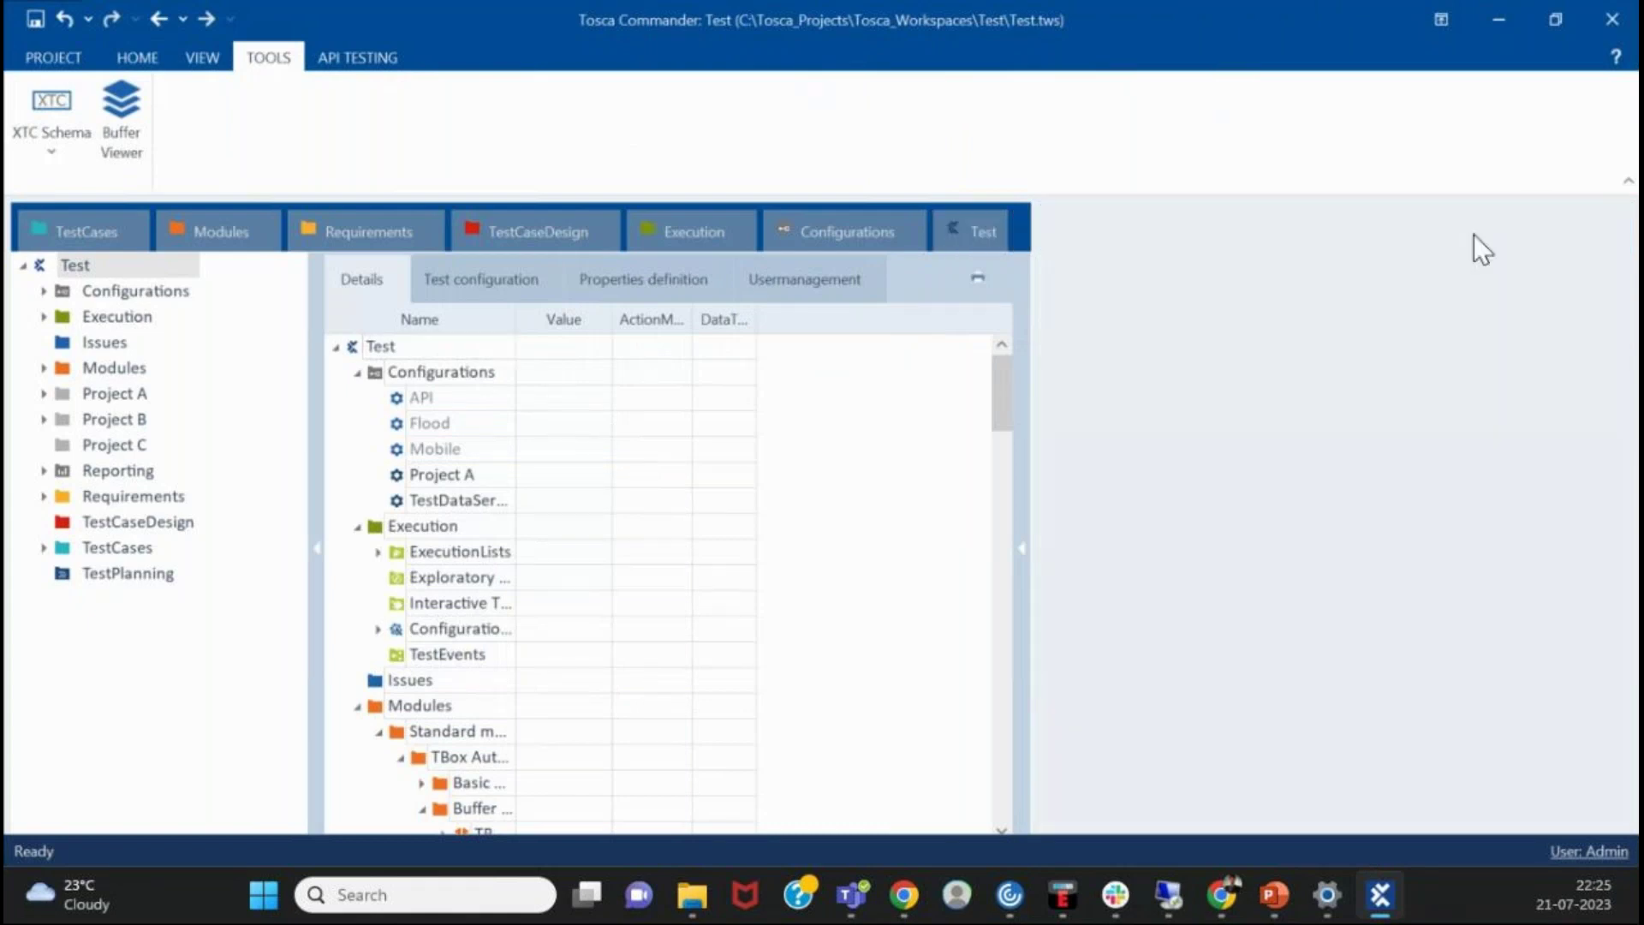
left_click(393, 69)
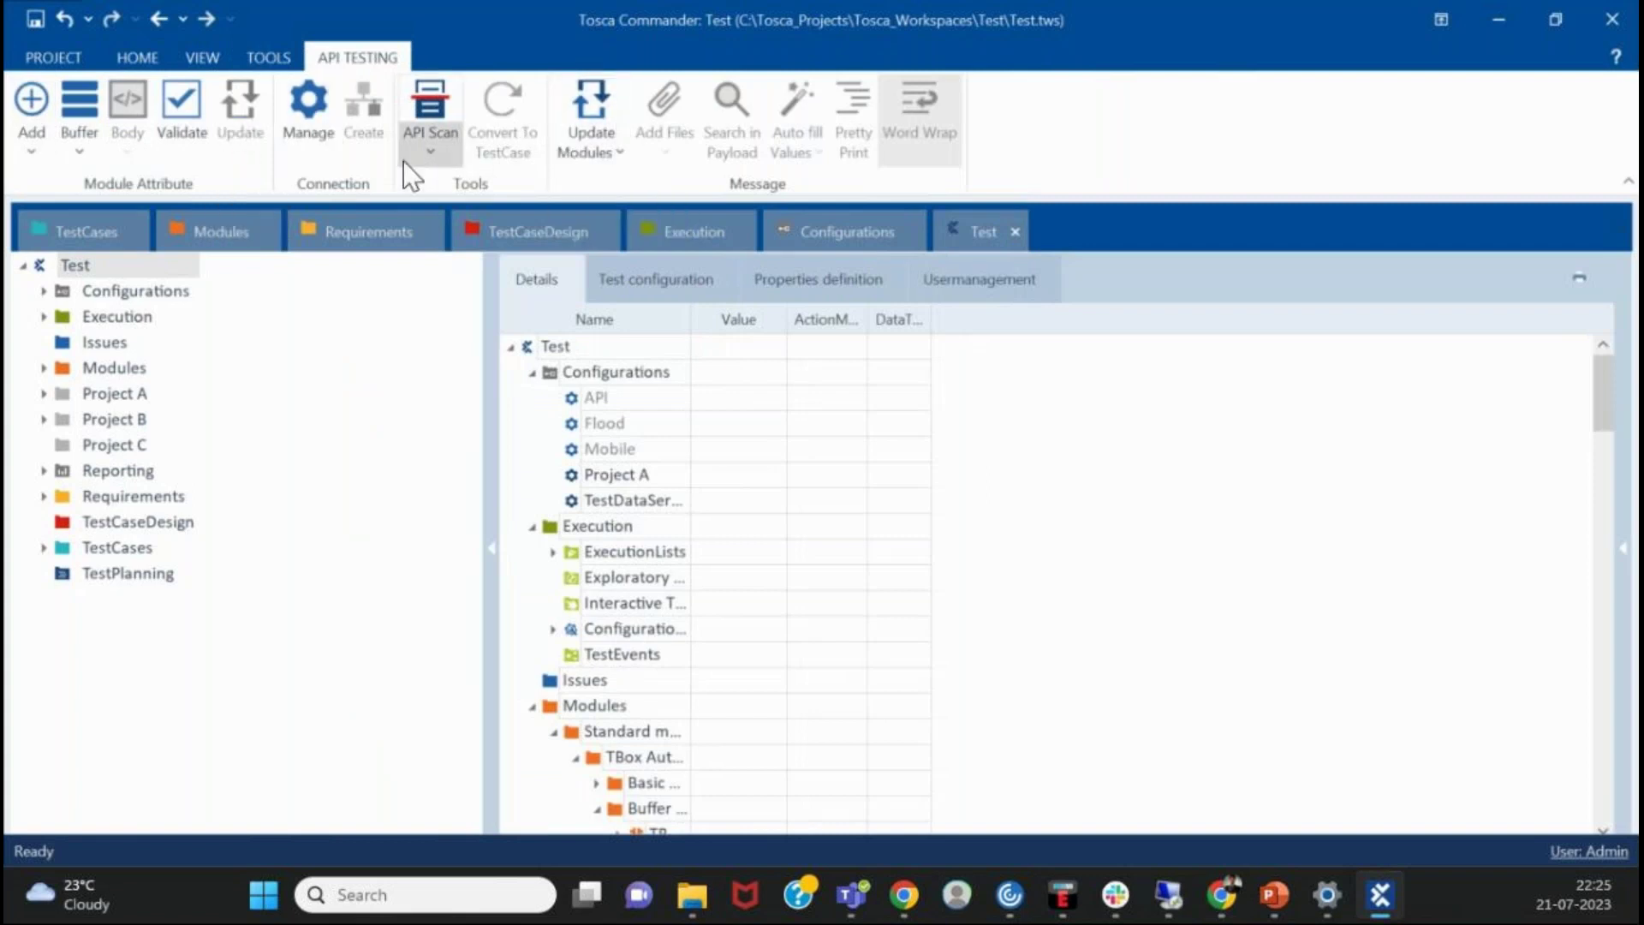
- Launch API Scan on an empty New Project, switch between windows, then close it
left_click(442, 116)
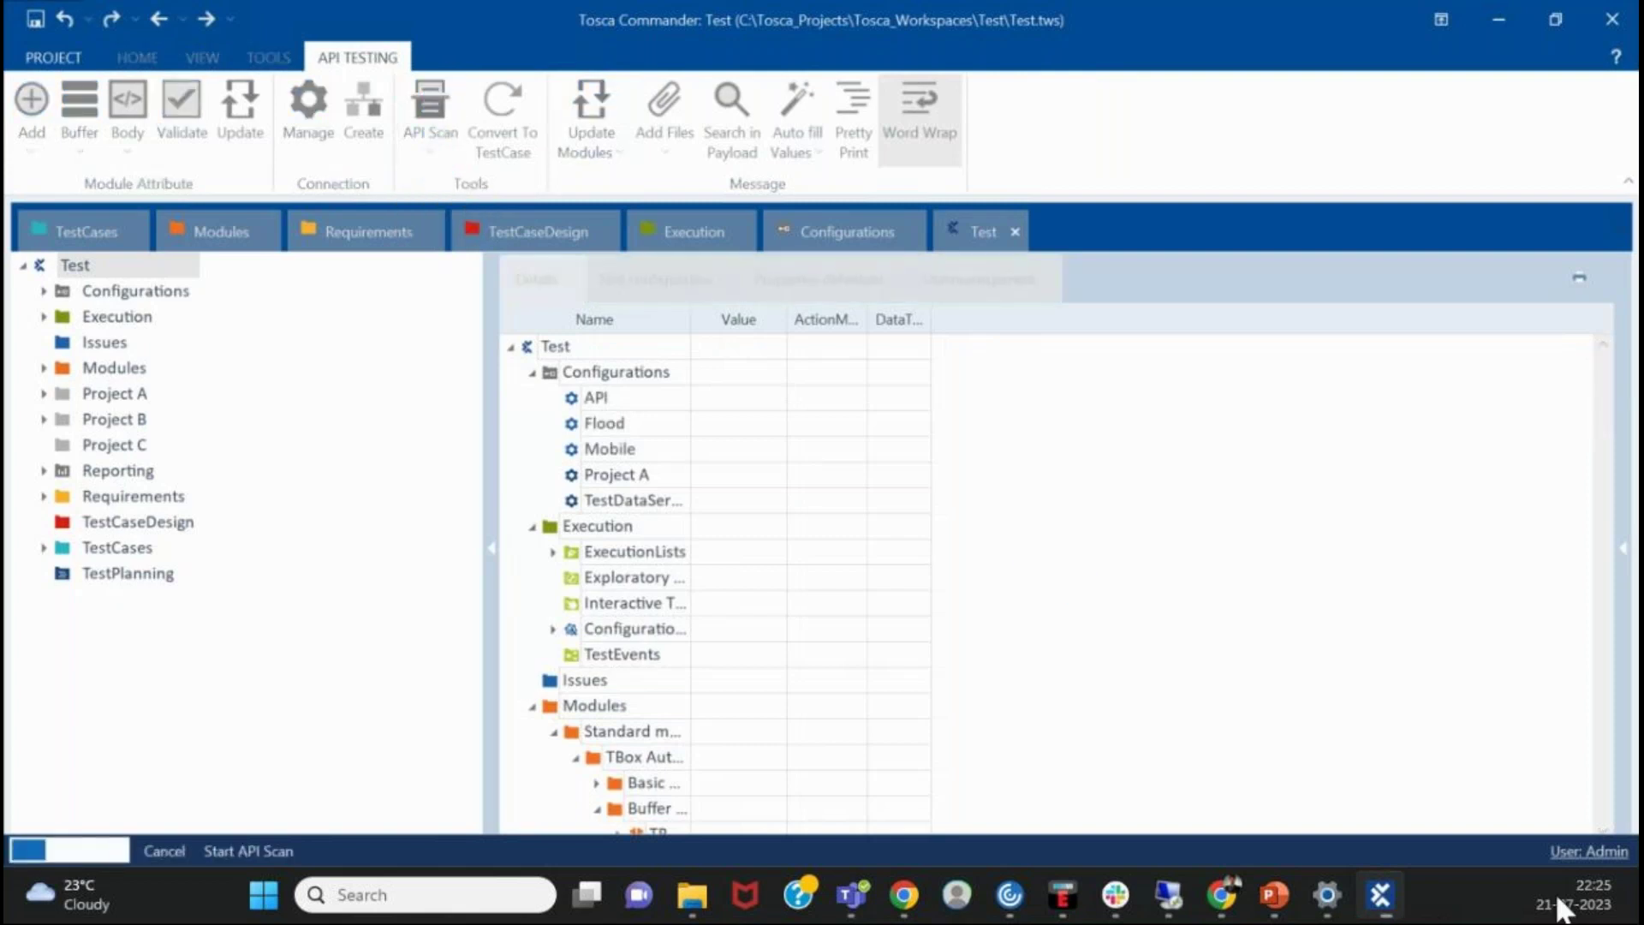
mouse_move(1396, 906)
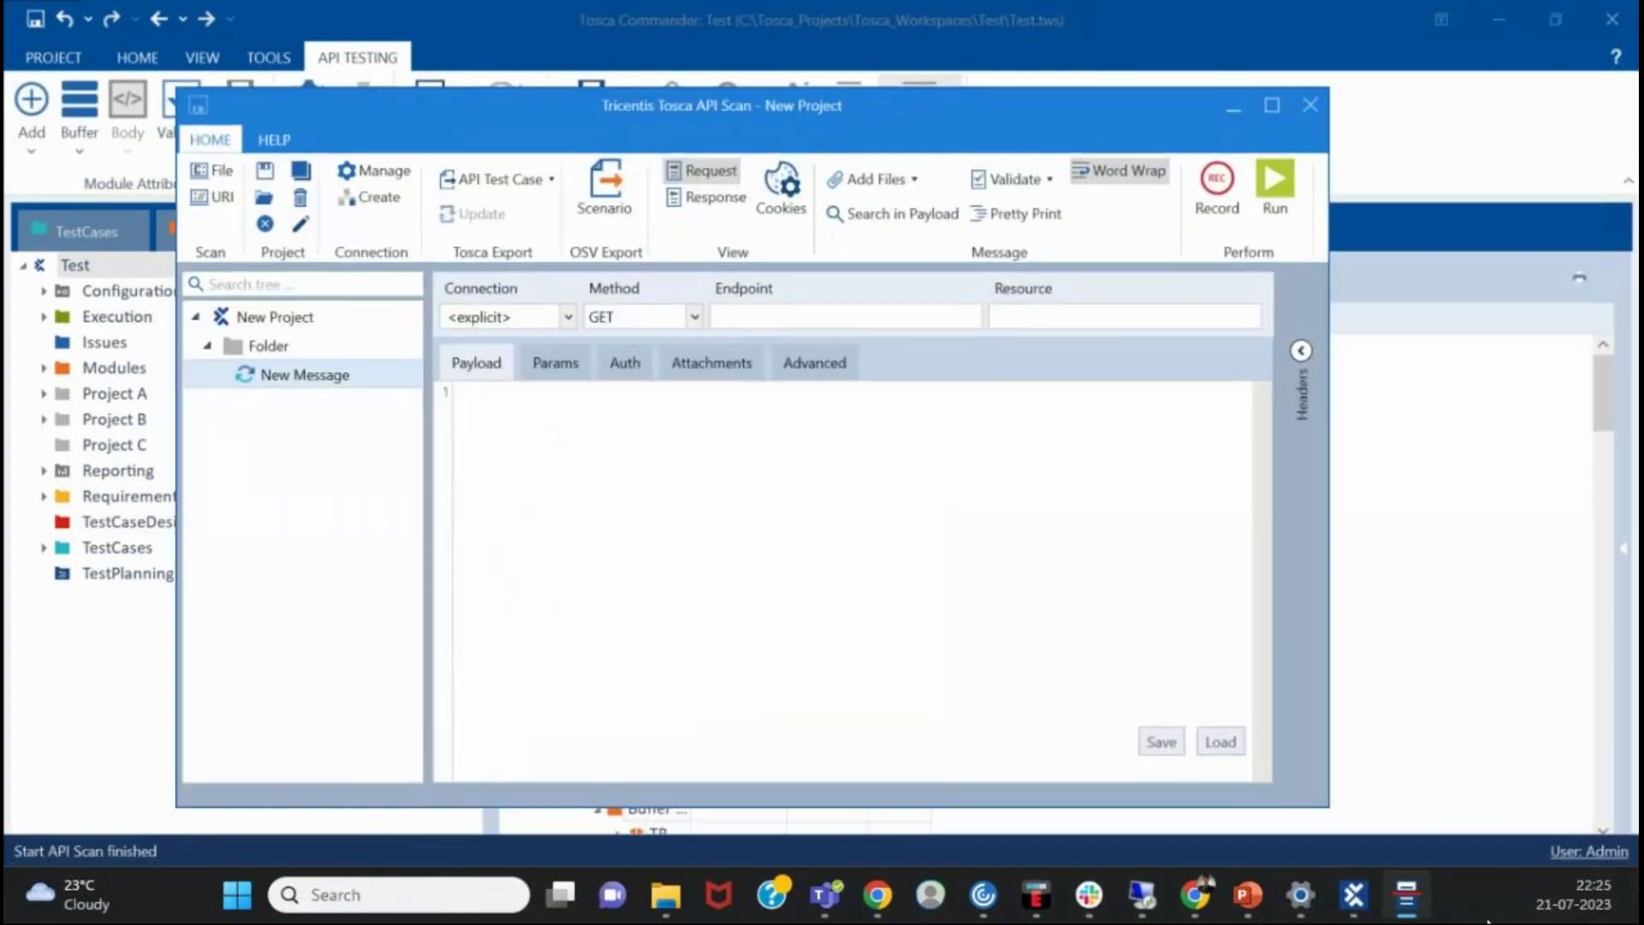
mouse_move(1436, 889)
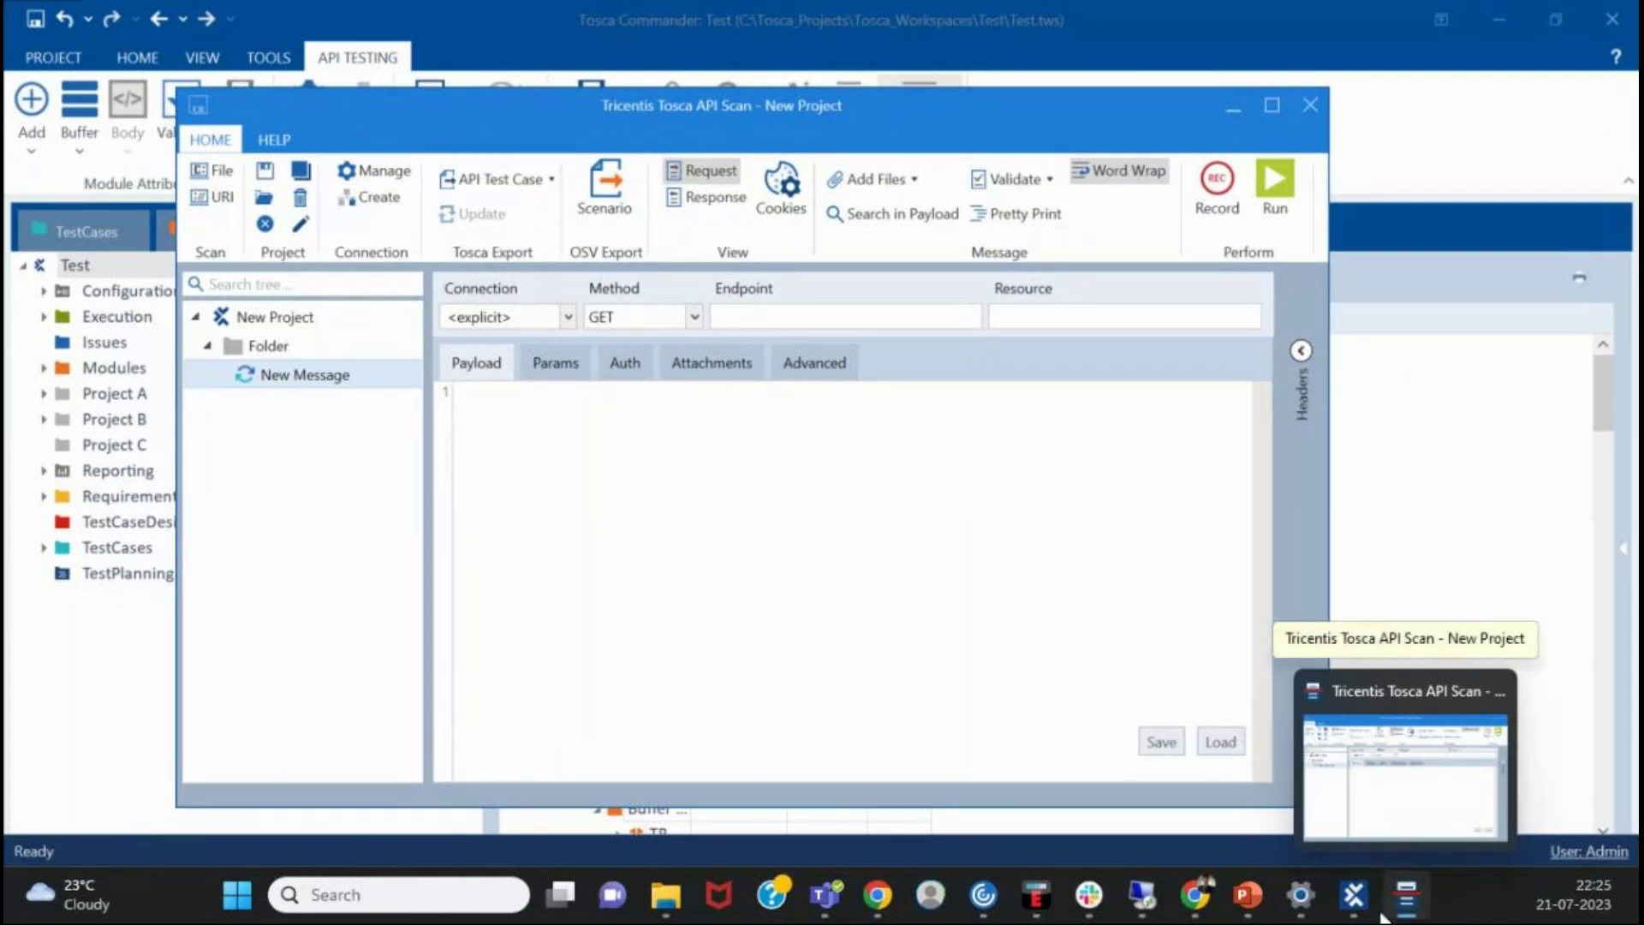
left_click(1351, 896)
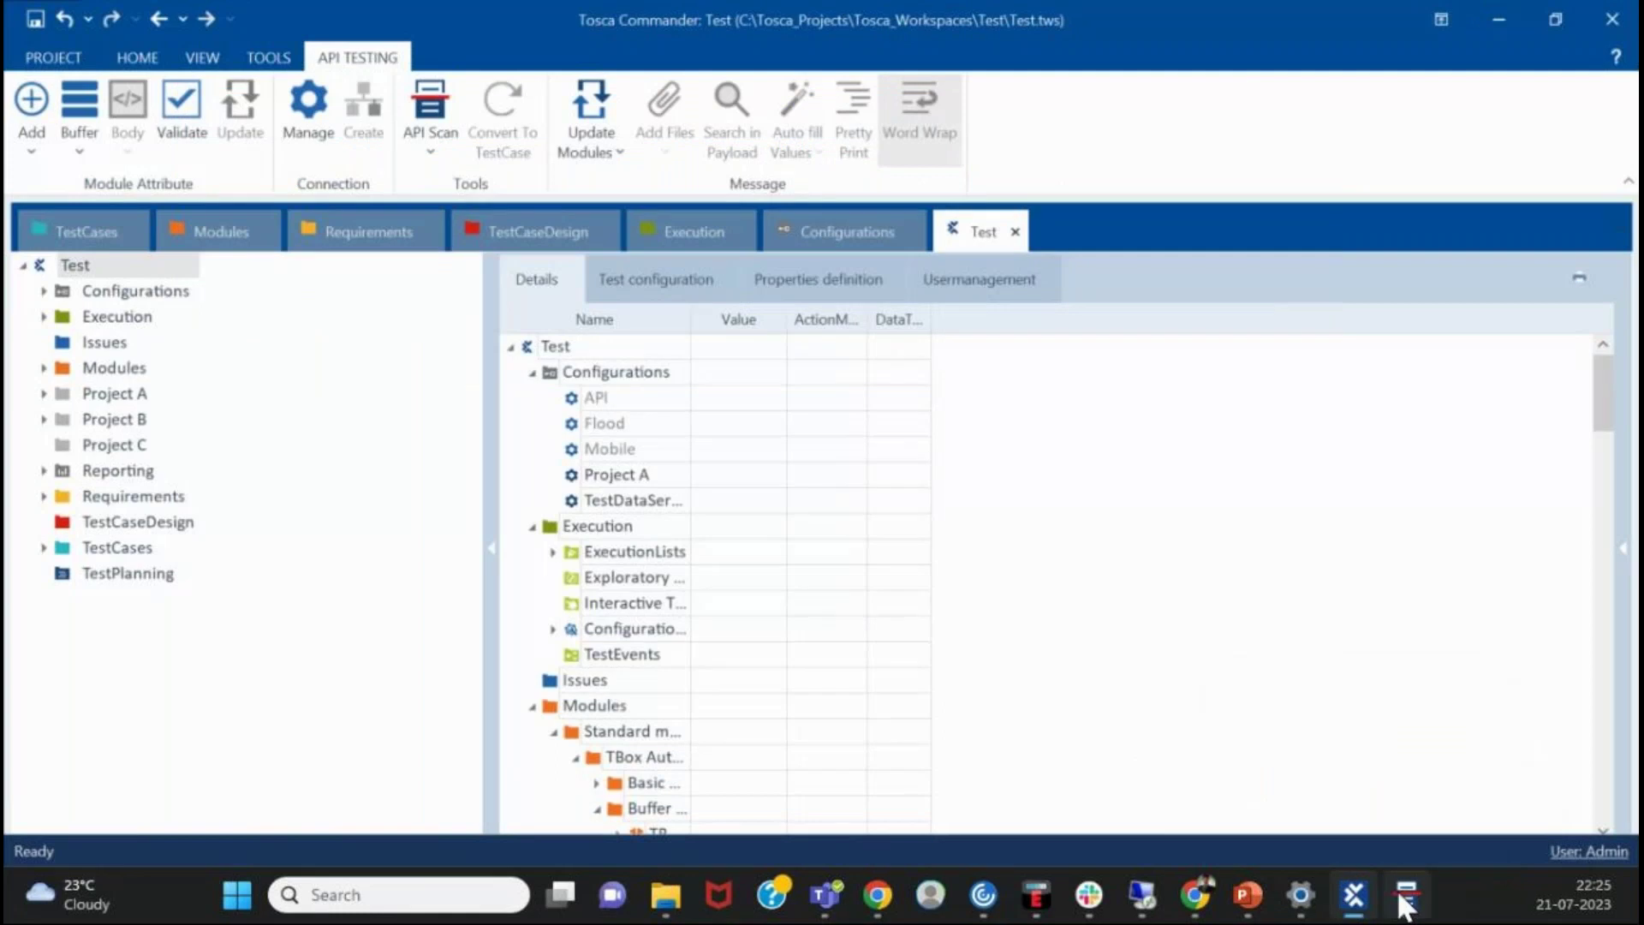
left_click(1405, 895)
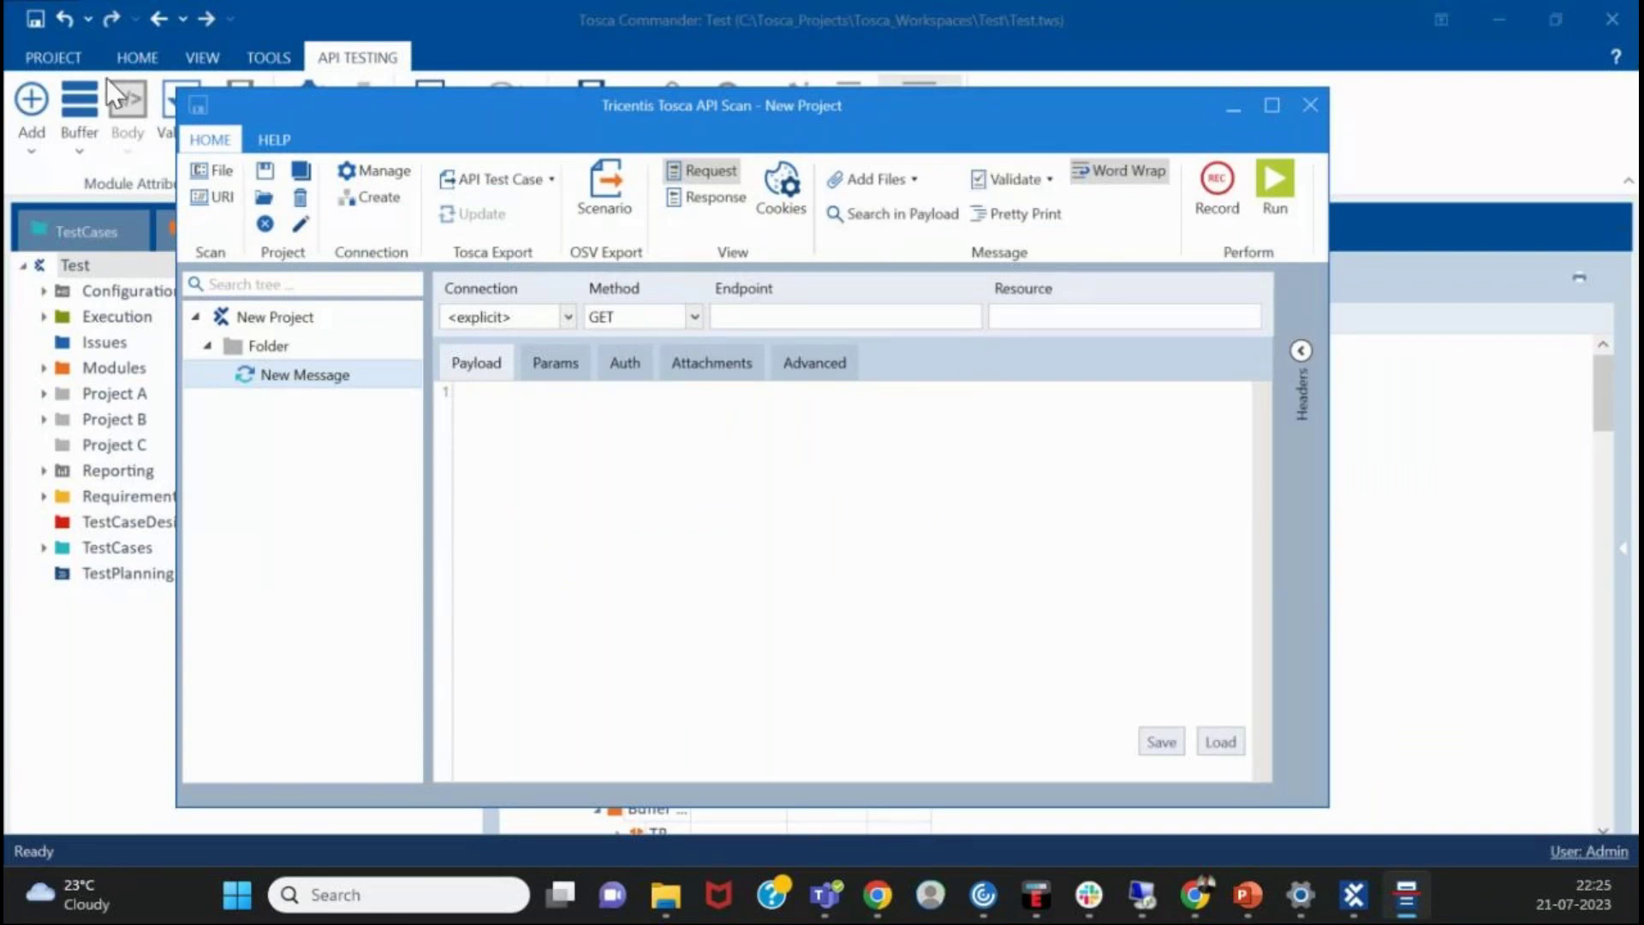
left_click(1313, 111)
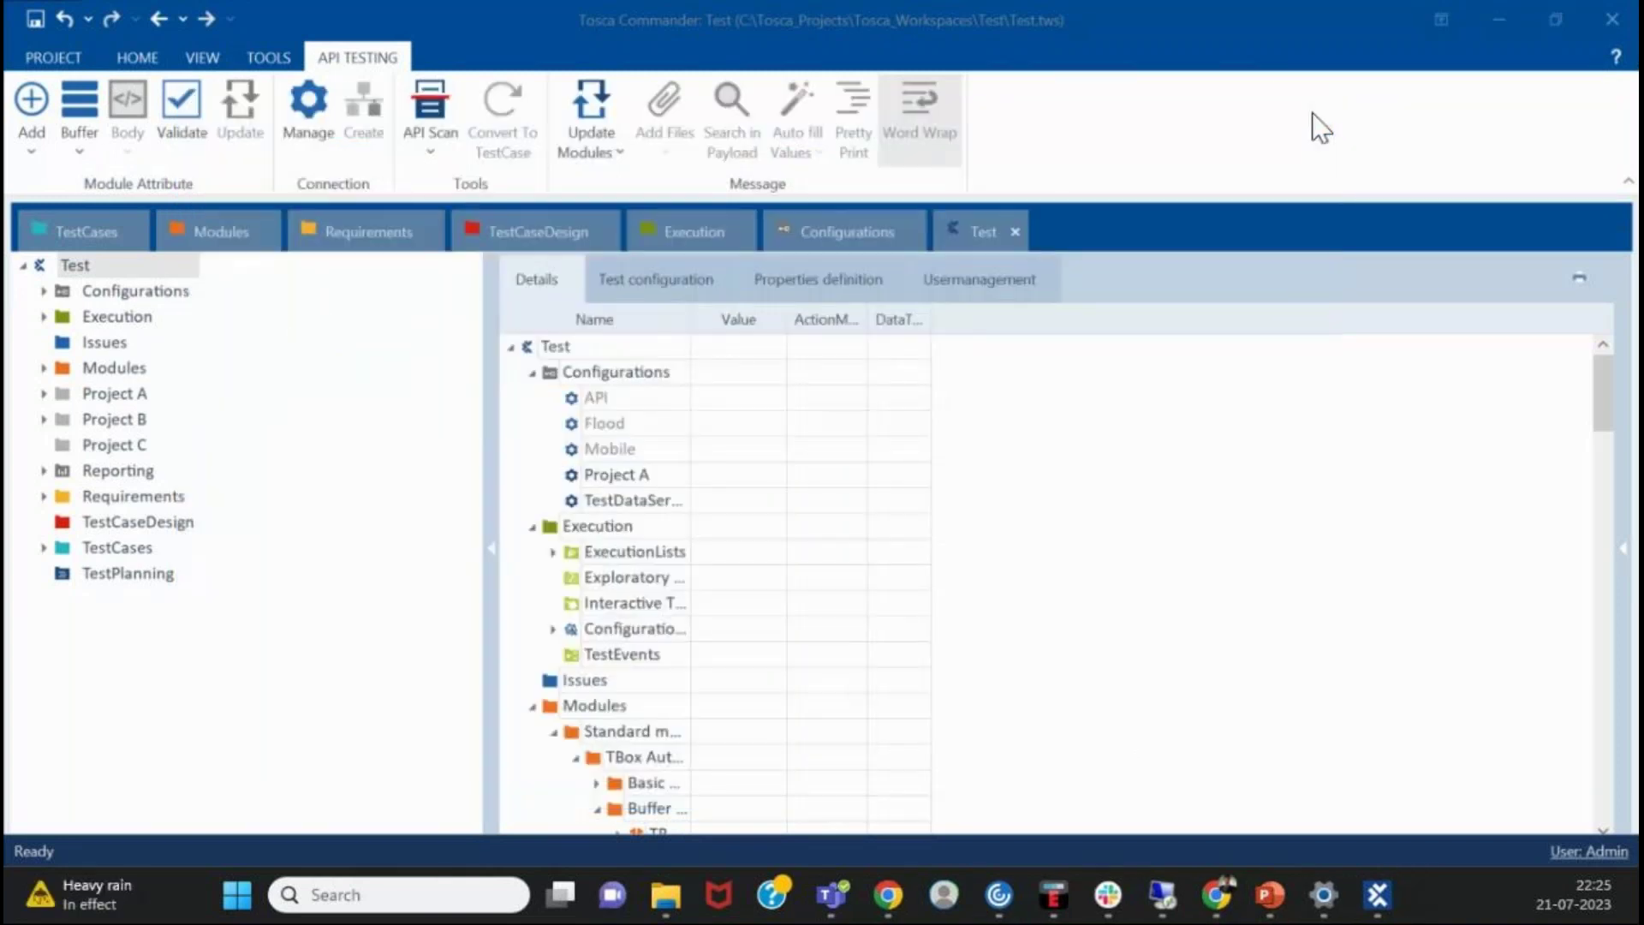
- Open and leave the Project backstage, returning to the Home commands
left_click(55, 60)
left_click(41, 43)
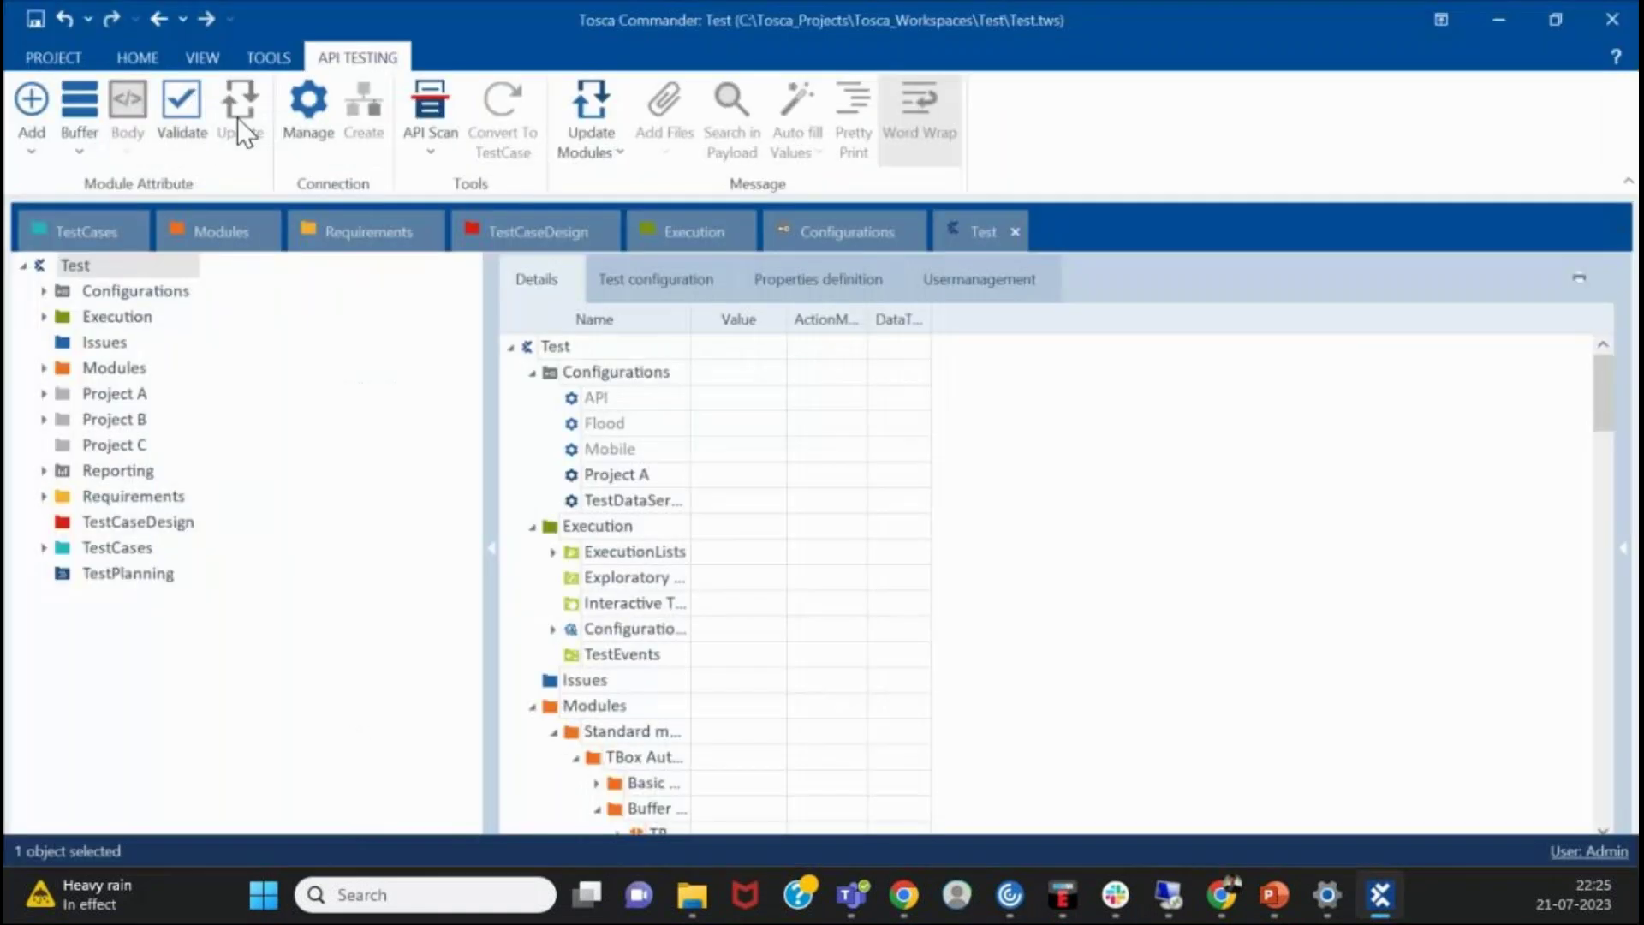
left_click(134, 60)
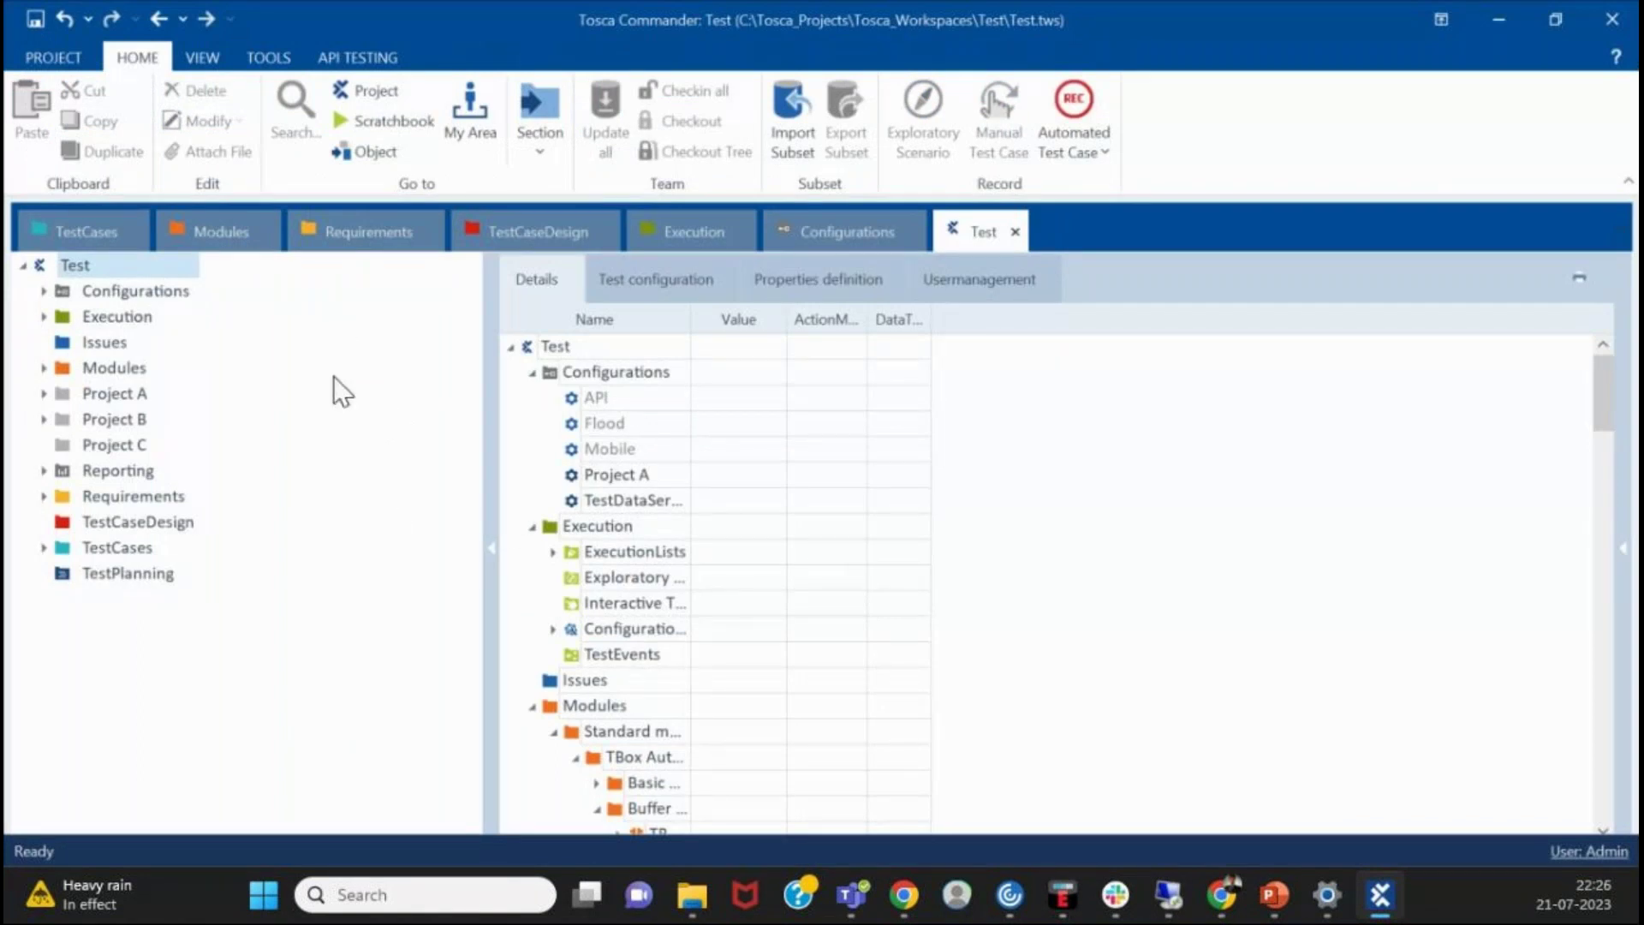
- Select the Test root and launch Tosca Settings from the Project backstage
left_click(31, 56)
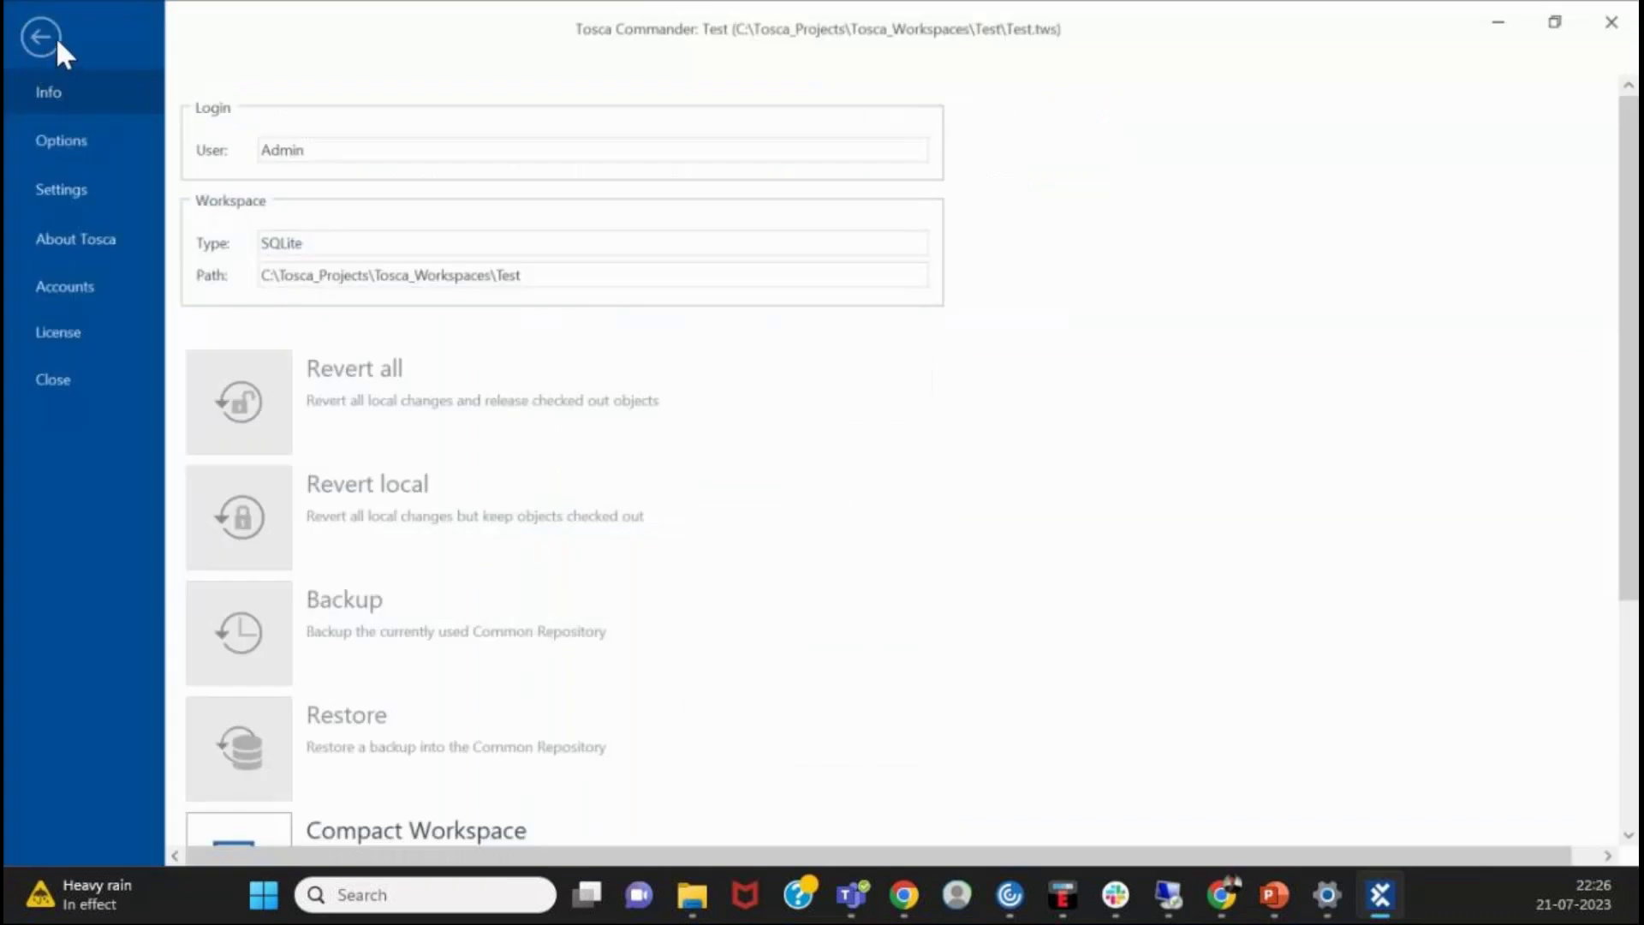
left_click(55, 39)
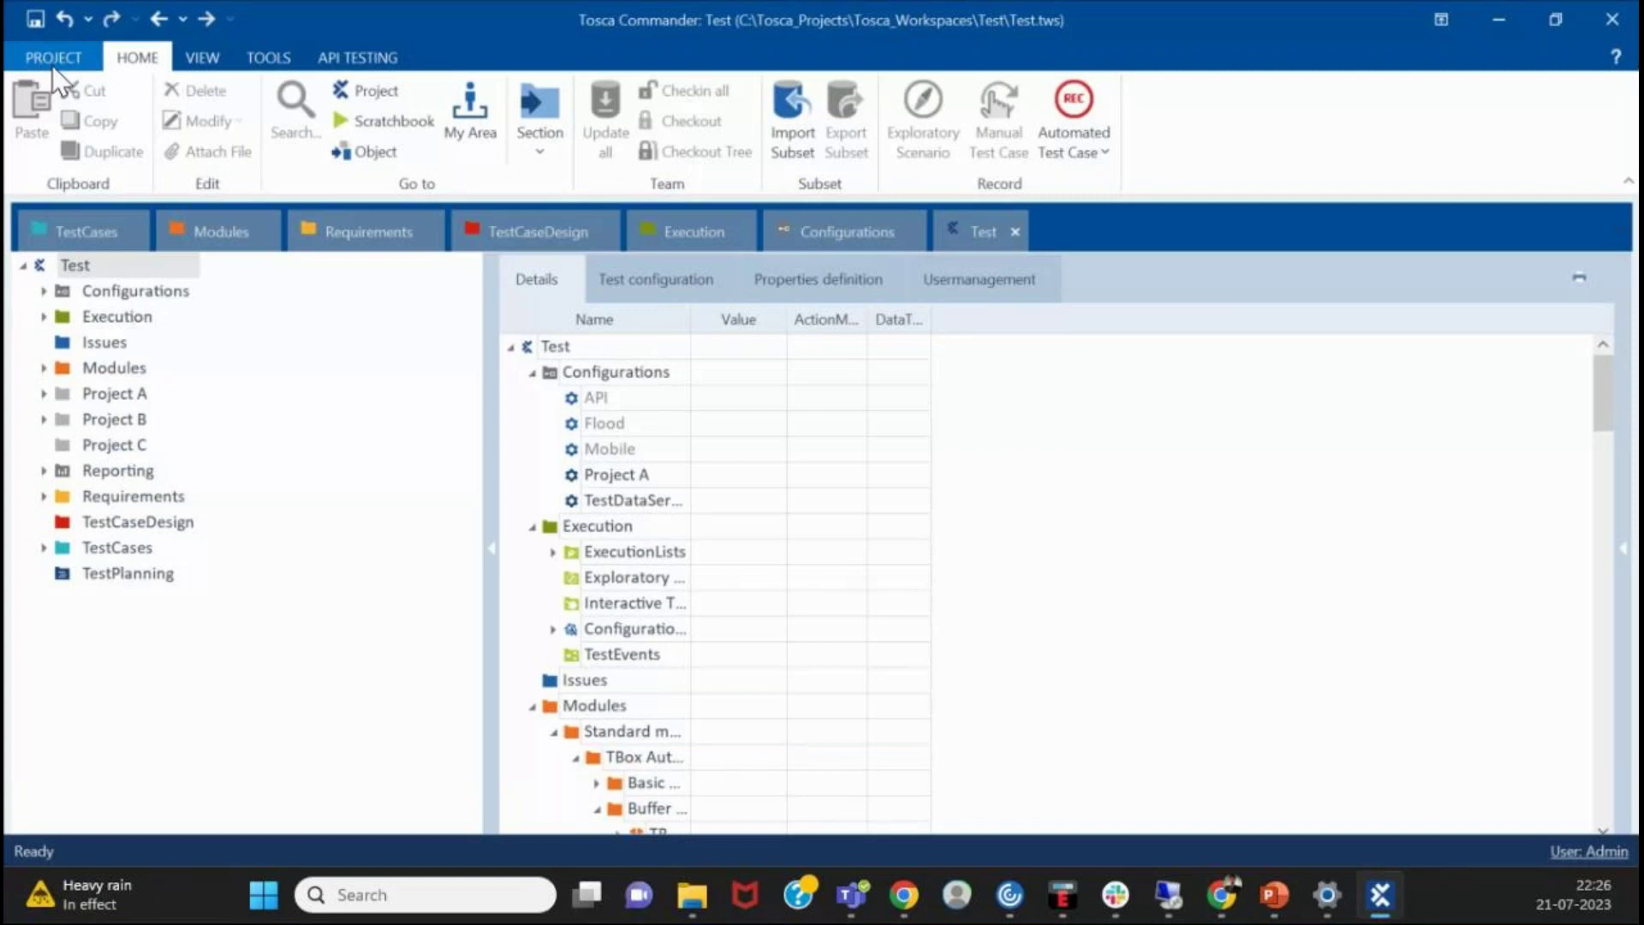
left_click(53, 64)
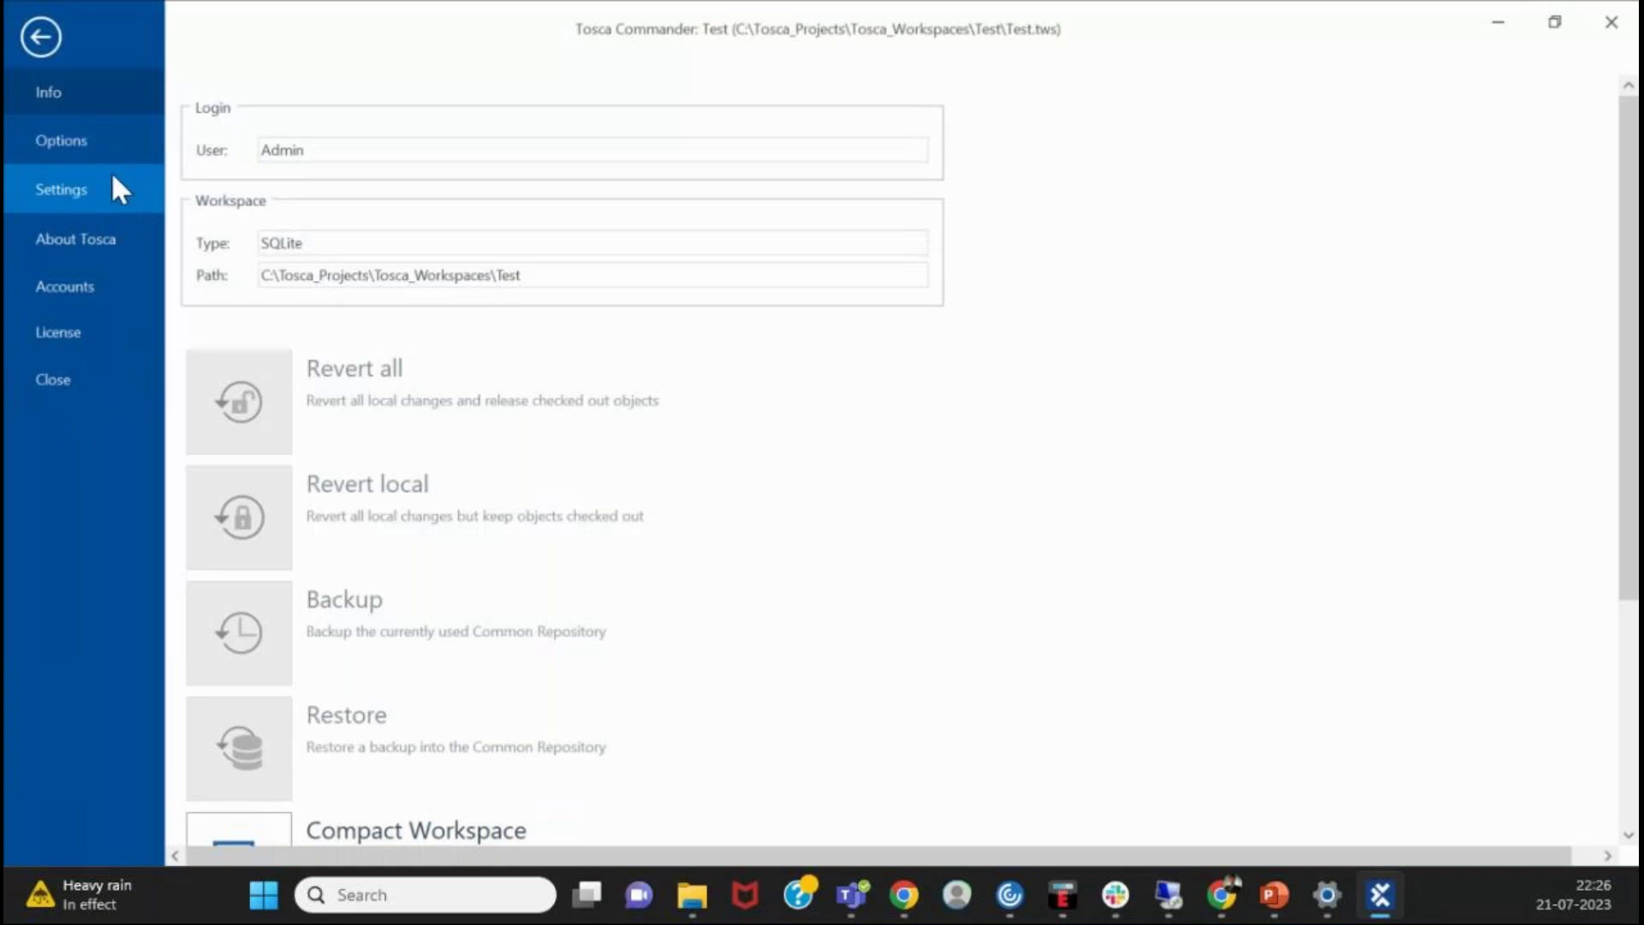
left_click(43, 38)
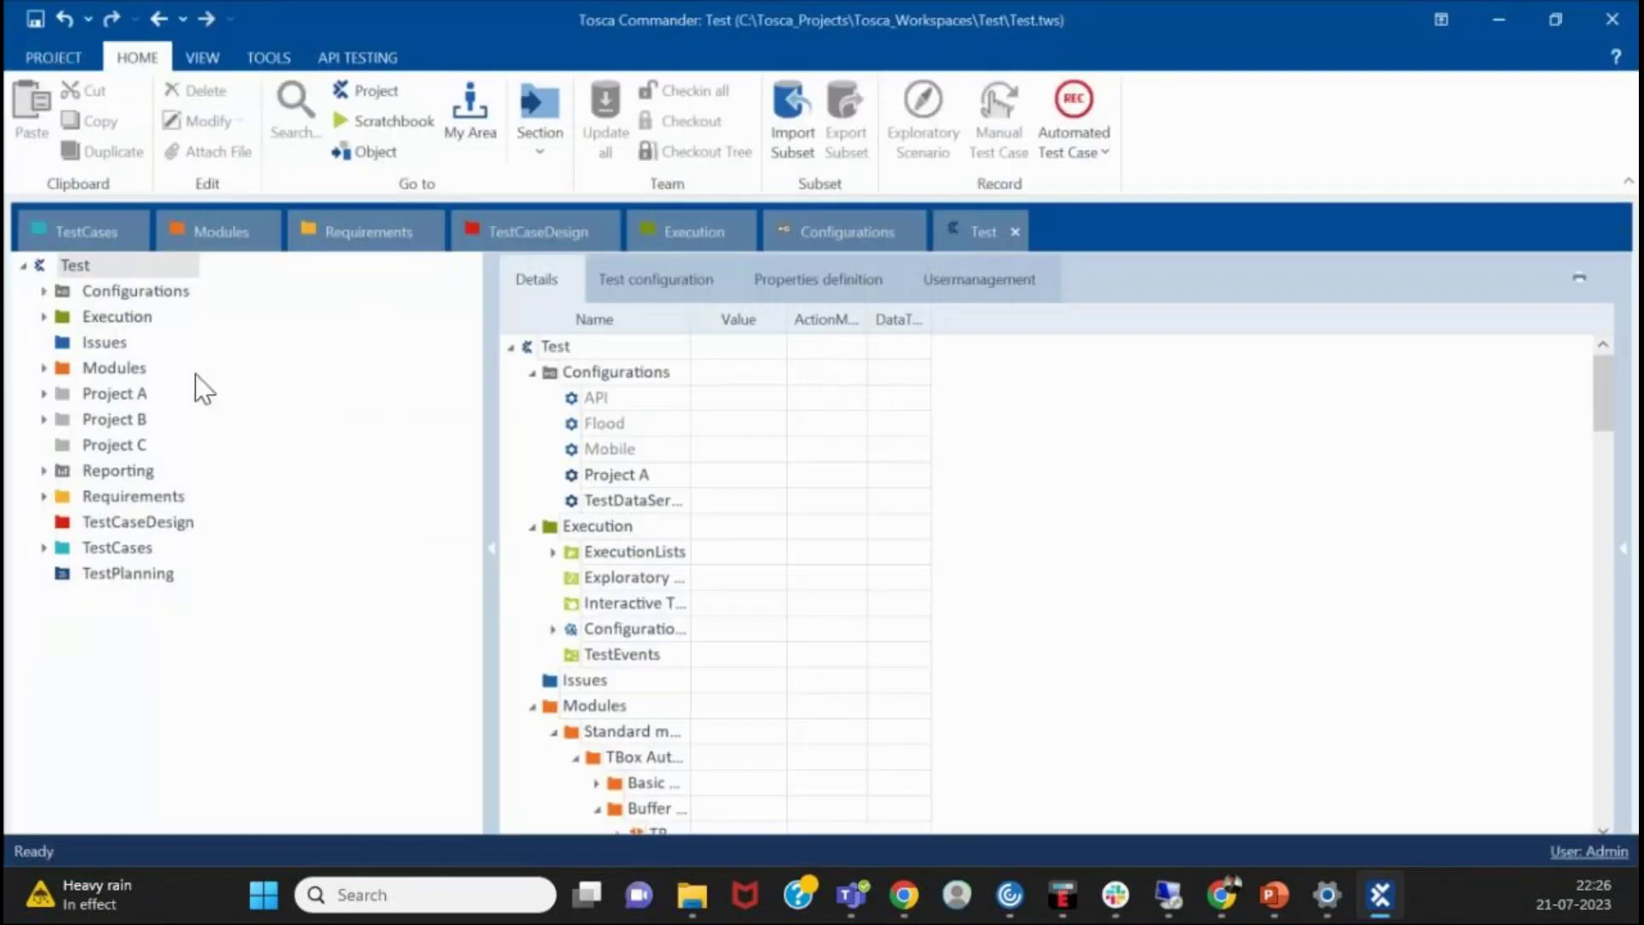
left_click(379, 100)
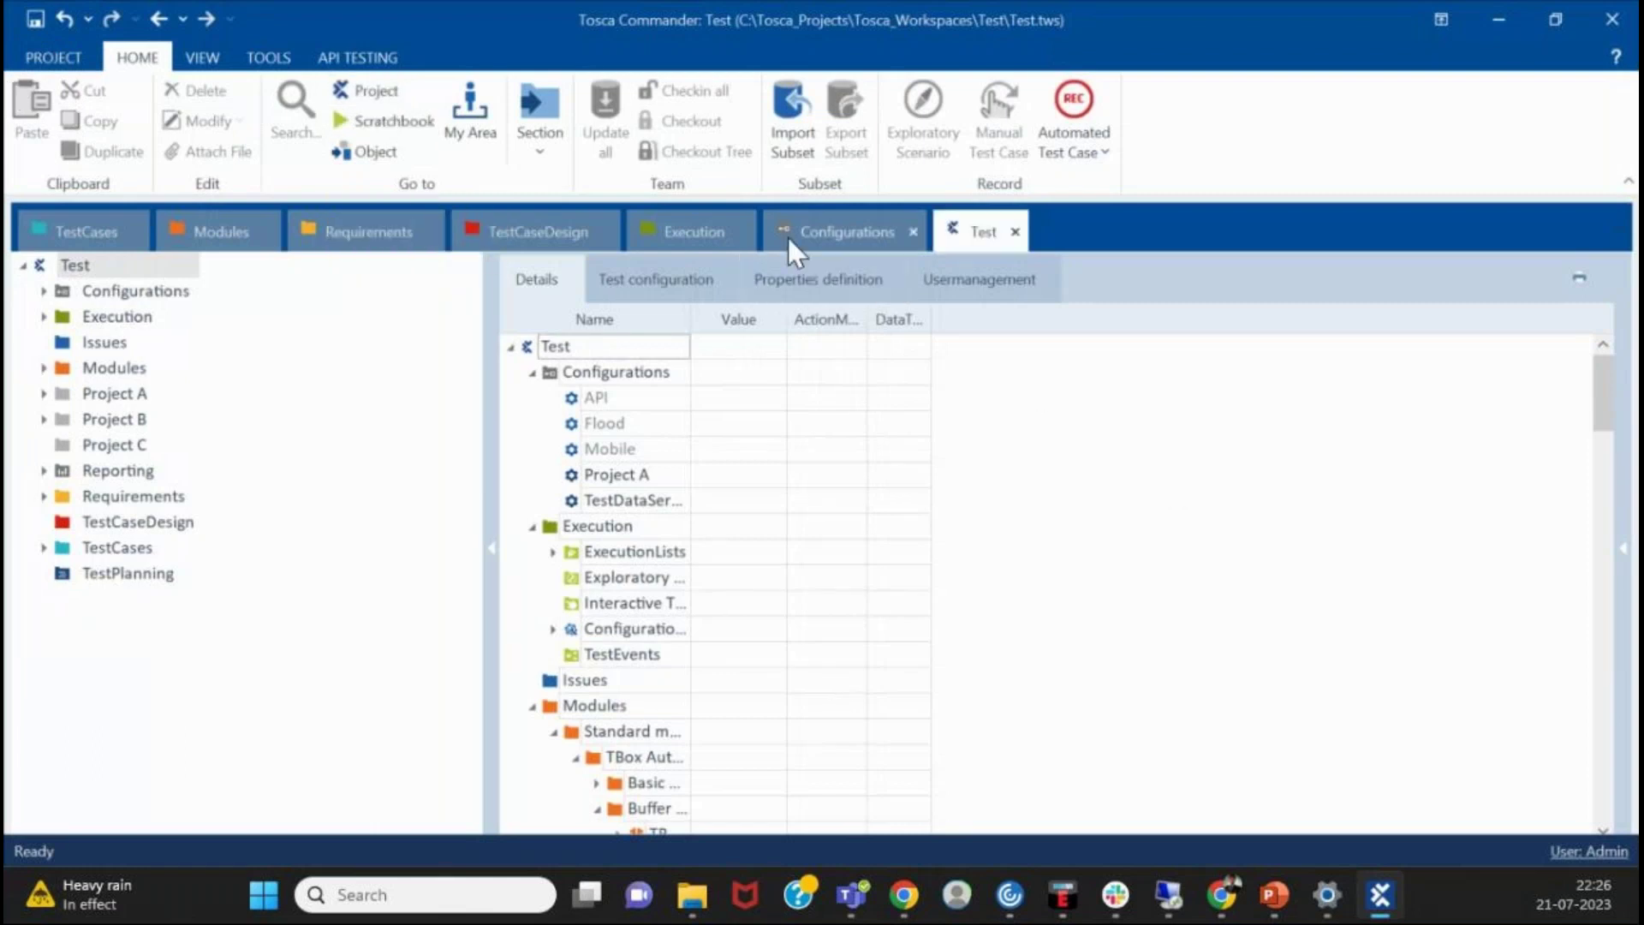
left_click(39, 58)
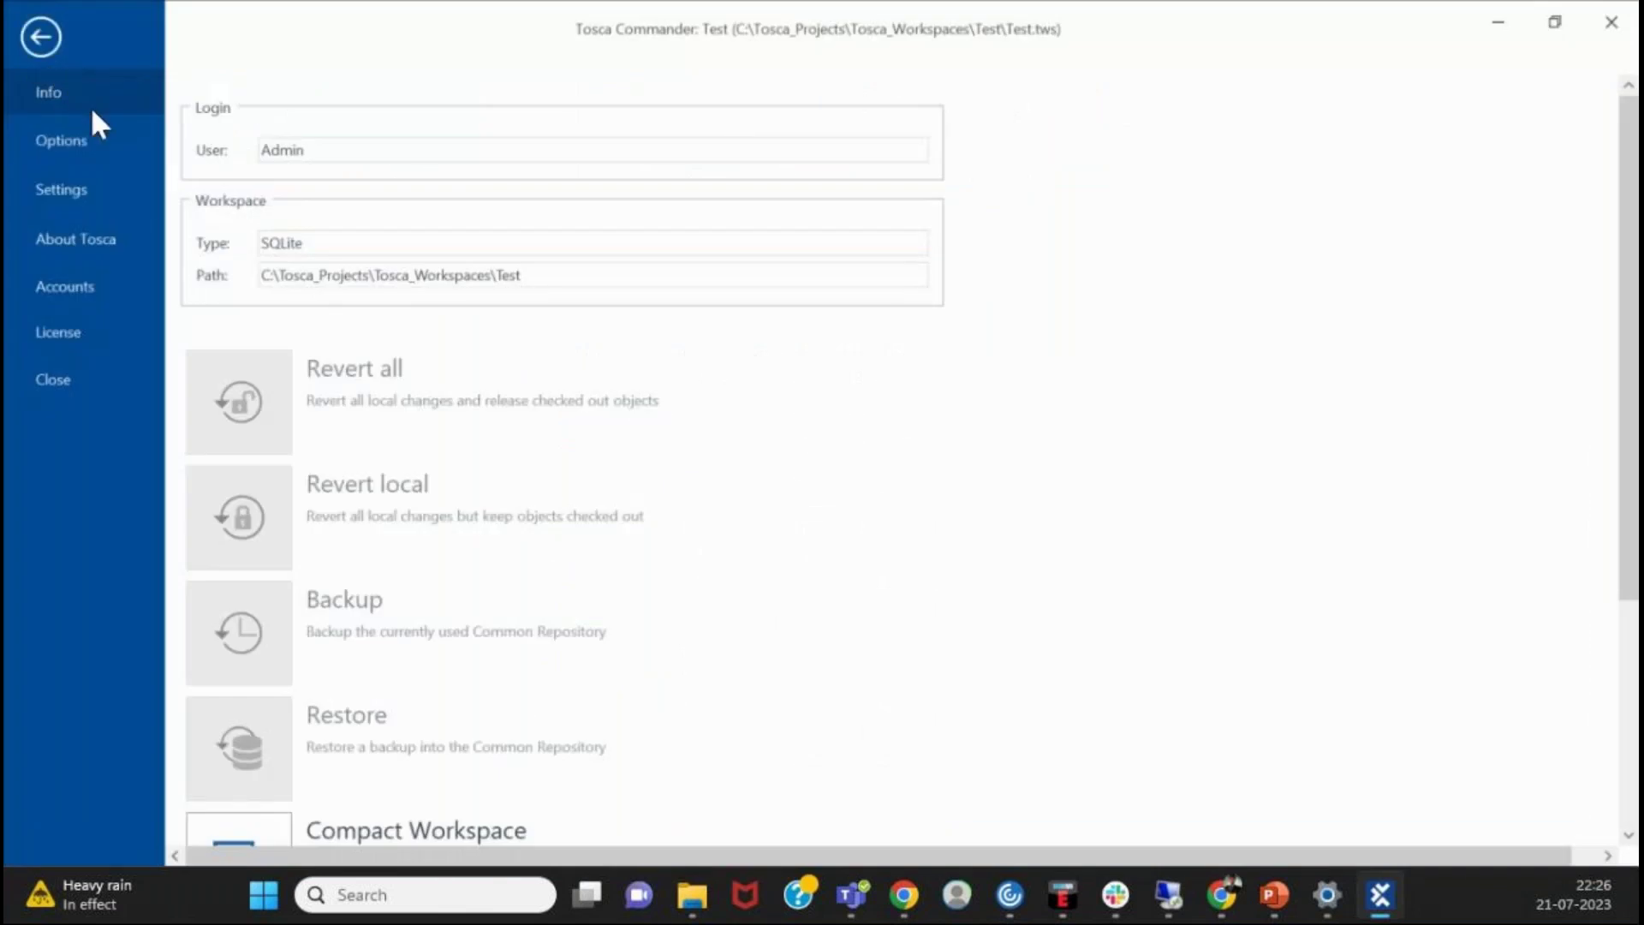
left_click(123, 203)
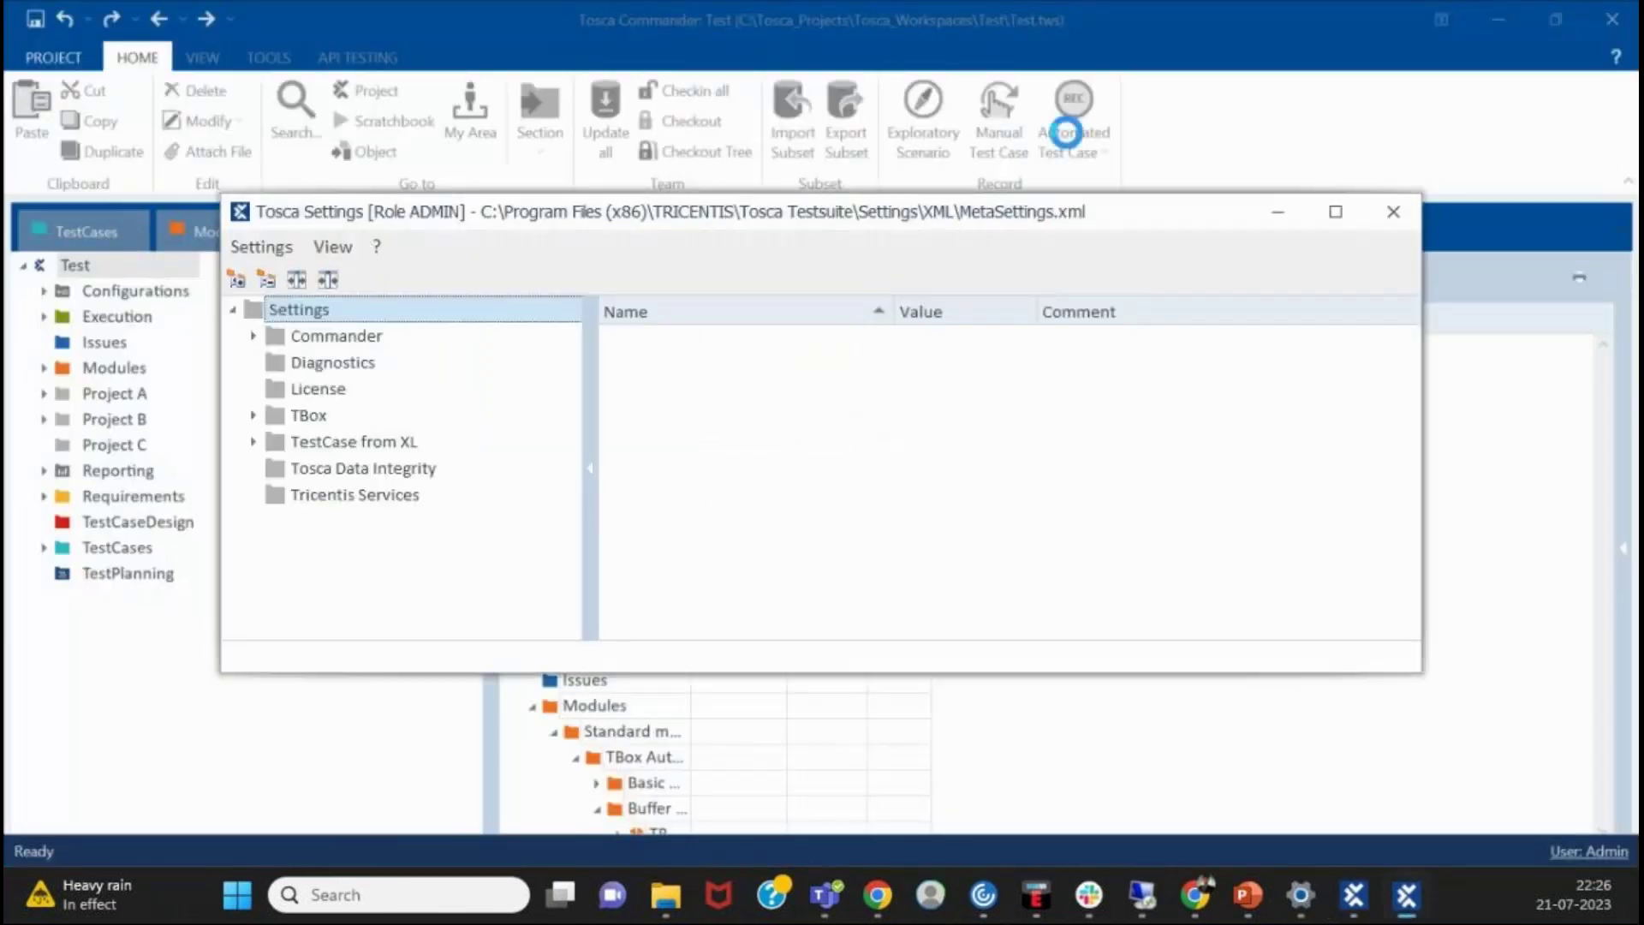
- Maximize Tosca Settings and review Commander, ExploratoryTesting and InteractiveTesting settings, expanding the TBox group
left_click(1335, 214)
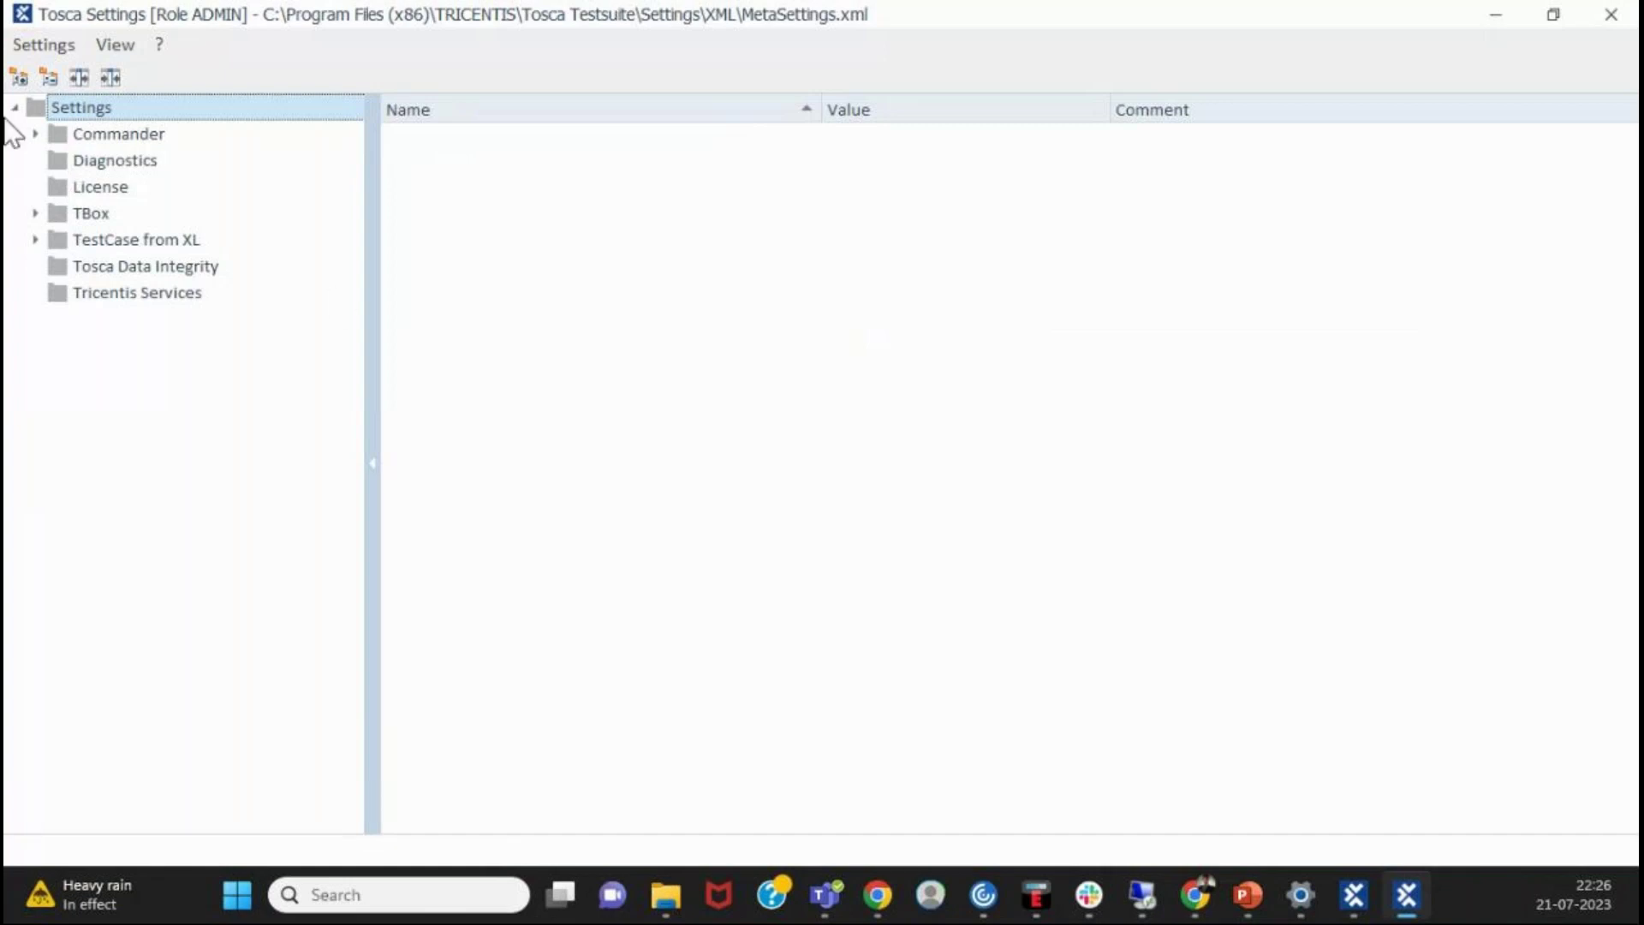
left_click(35, 135)
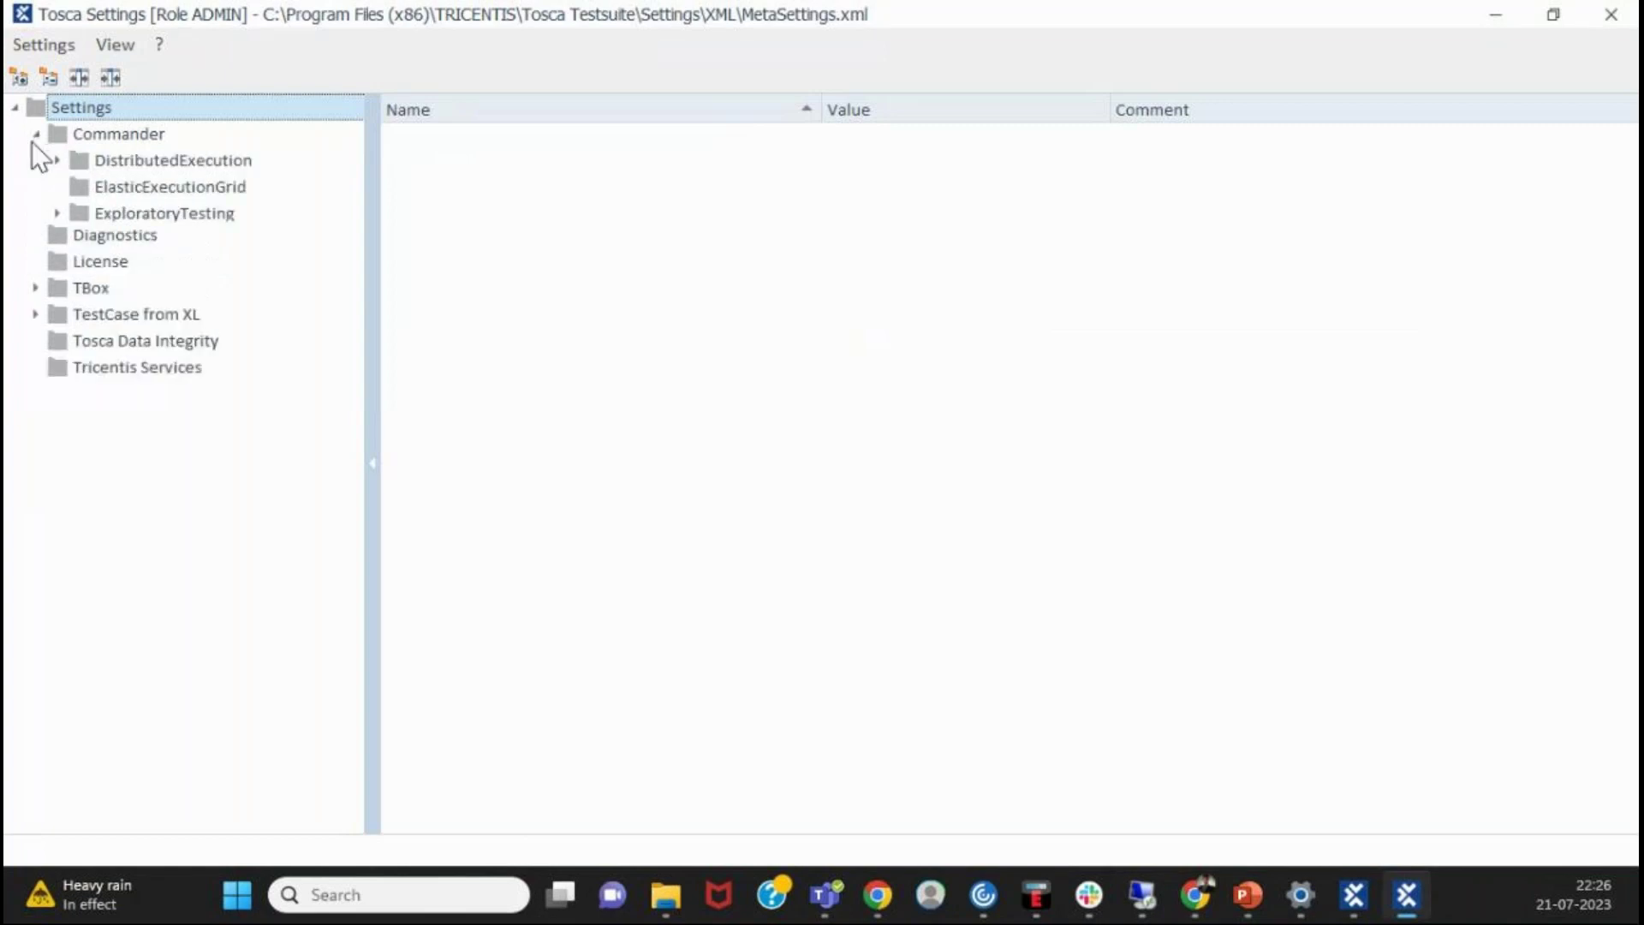
left_click(35, 425)
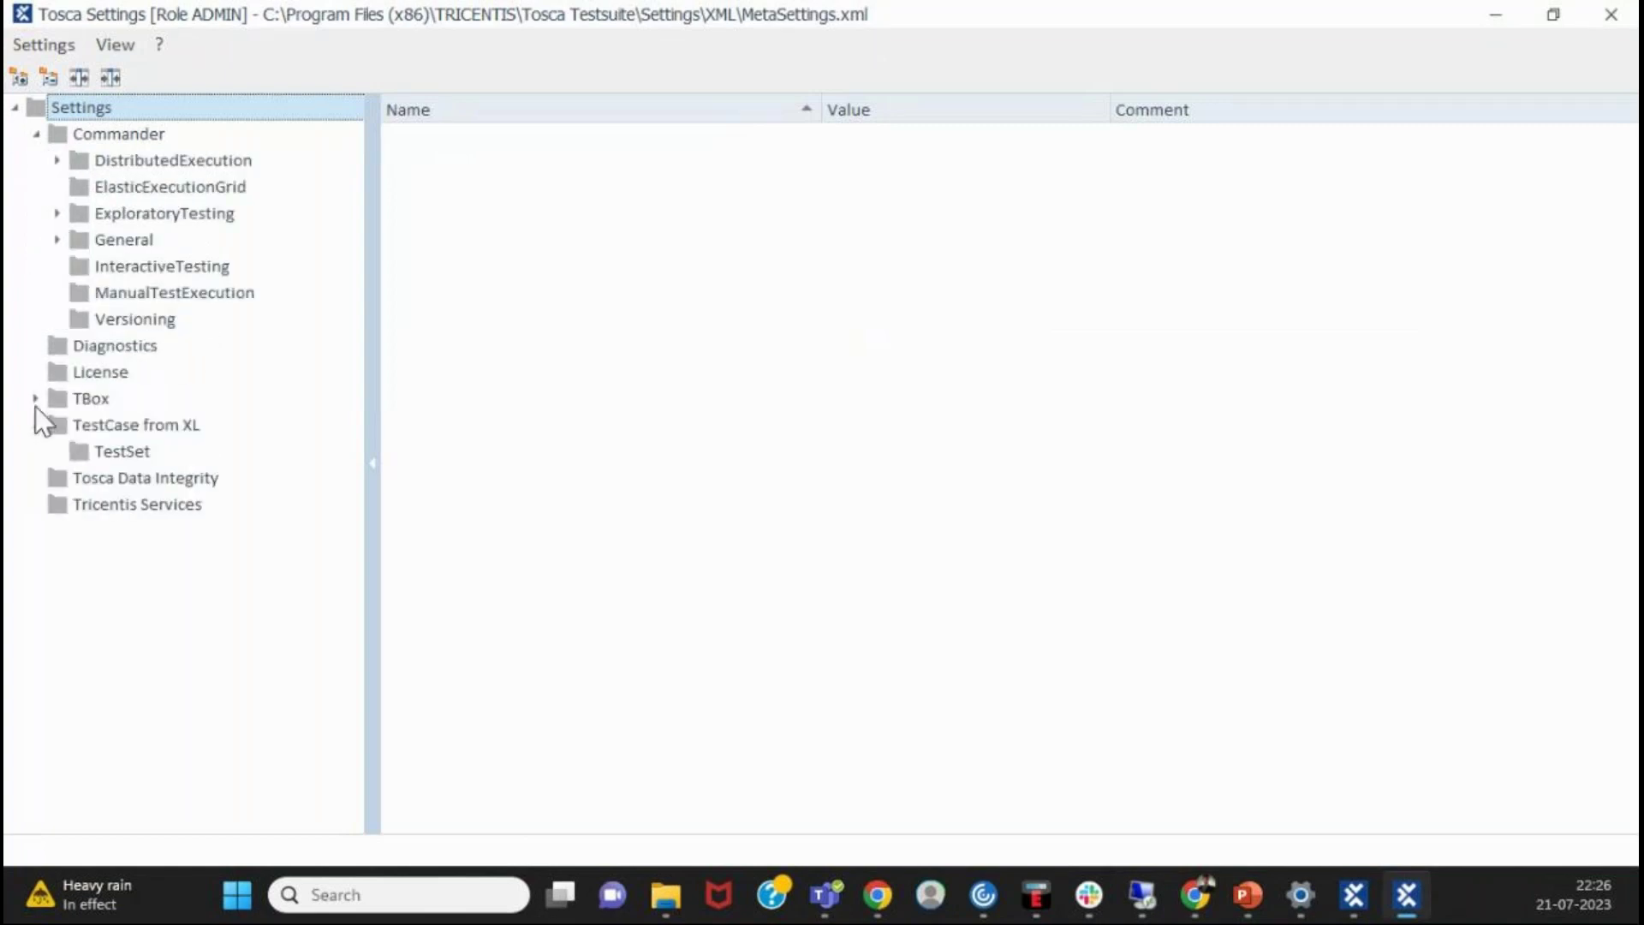
left_click(35, 399)
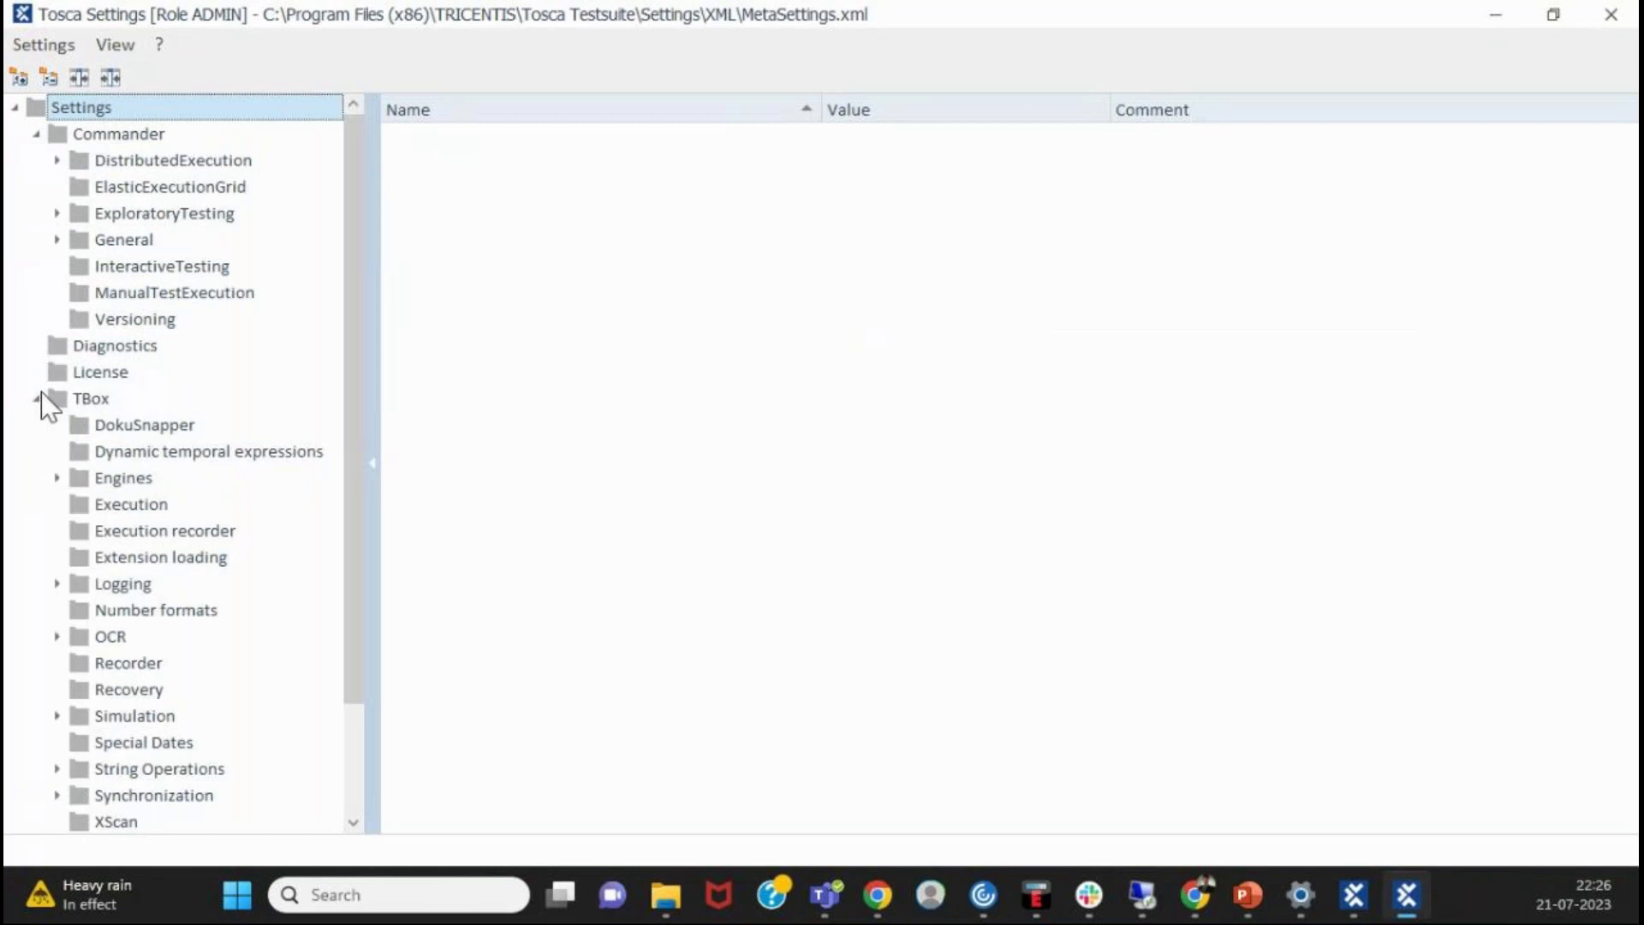
scroll(204, 523, "down", 2)
scroll(204, 521, "up", 2)
left_click(131, 130)
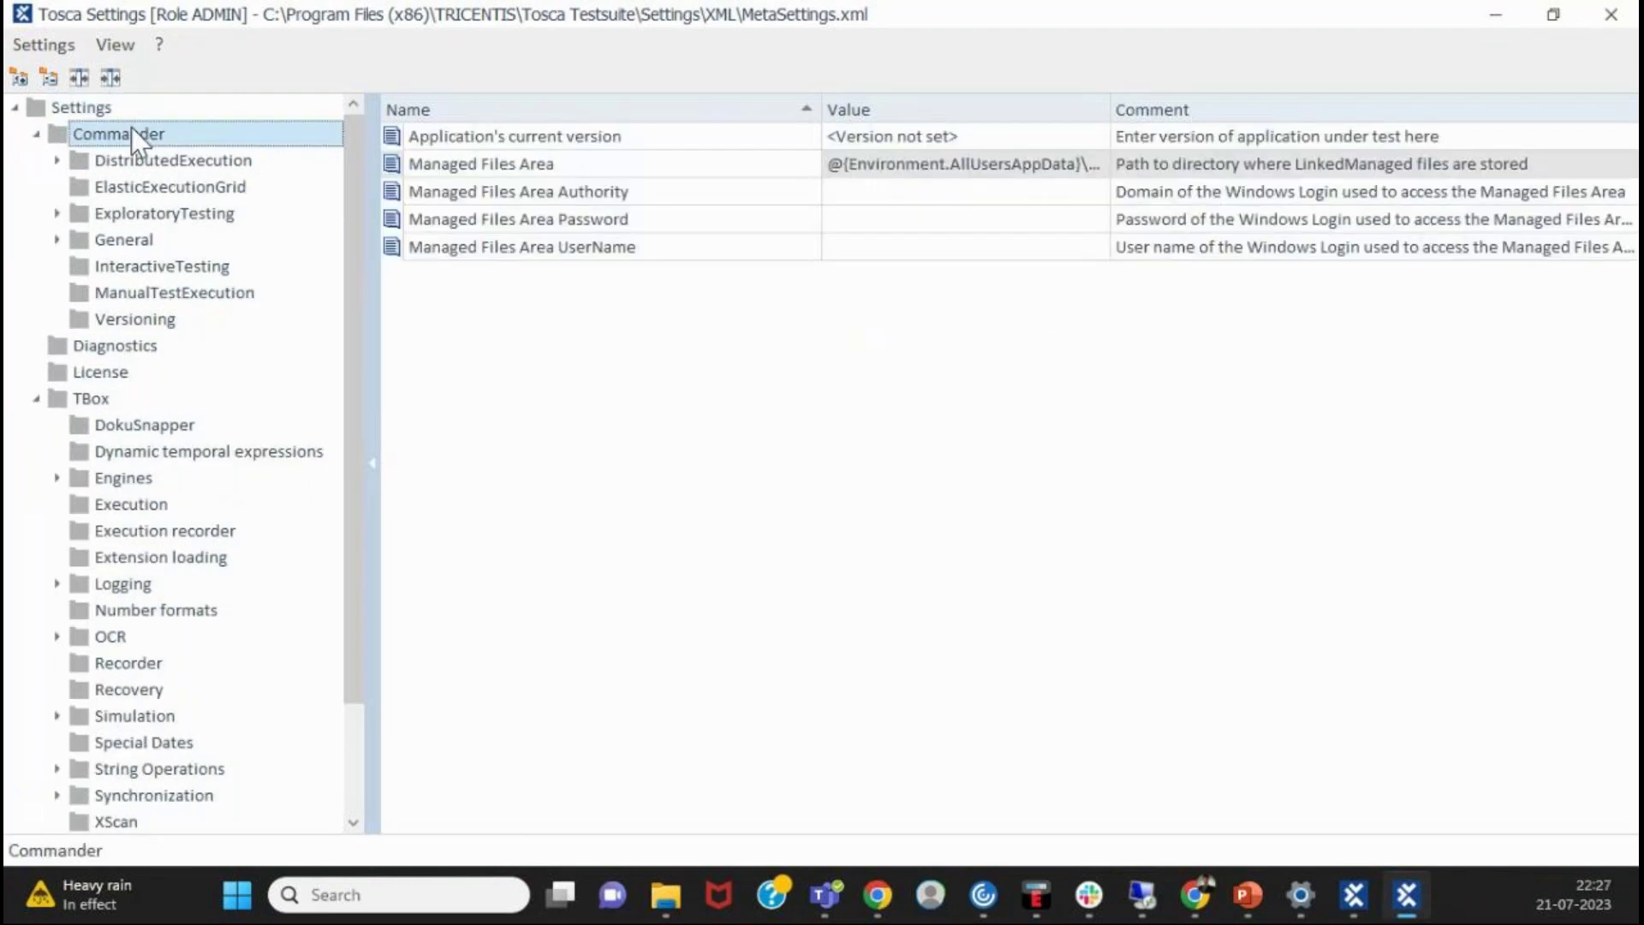
left_click(142, 214)
left_click(125, 272)
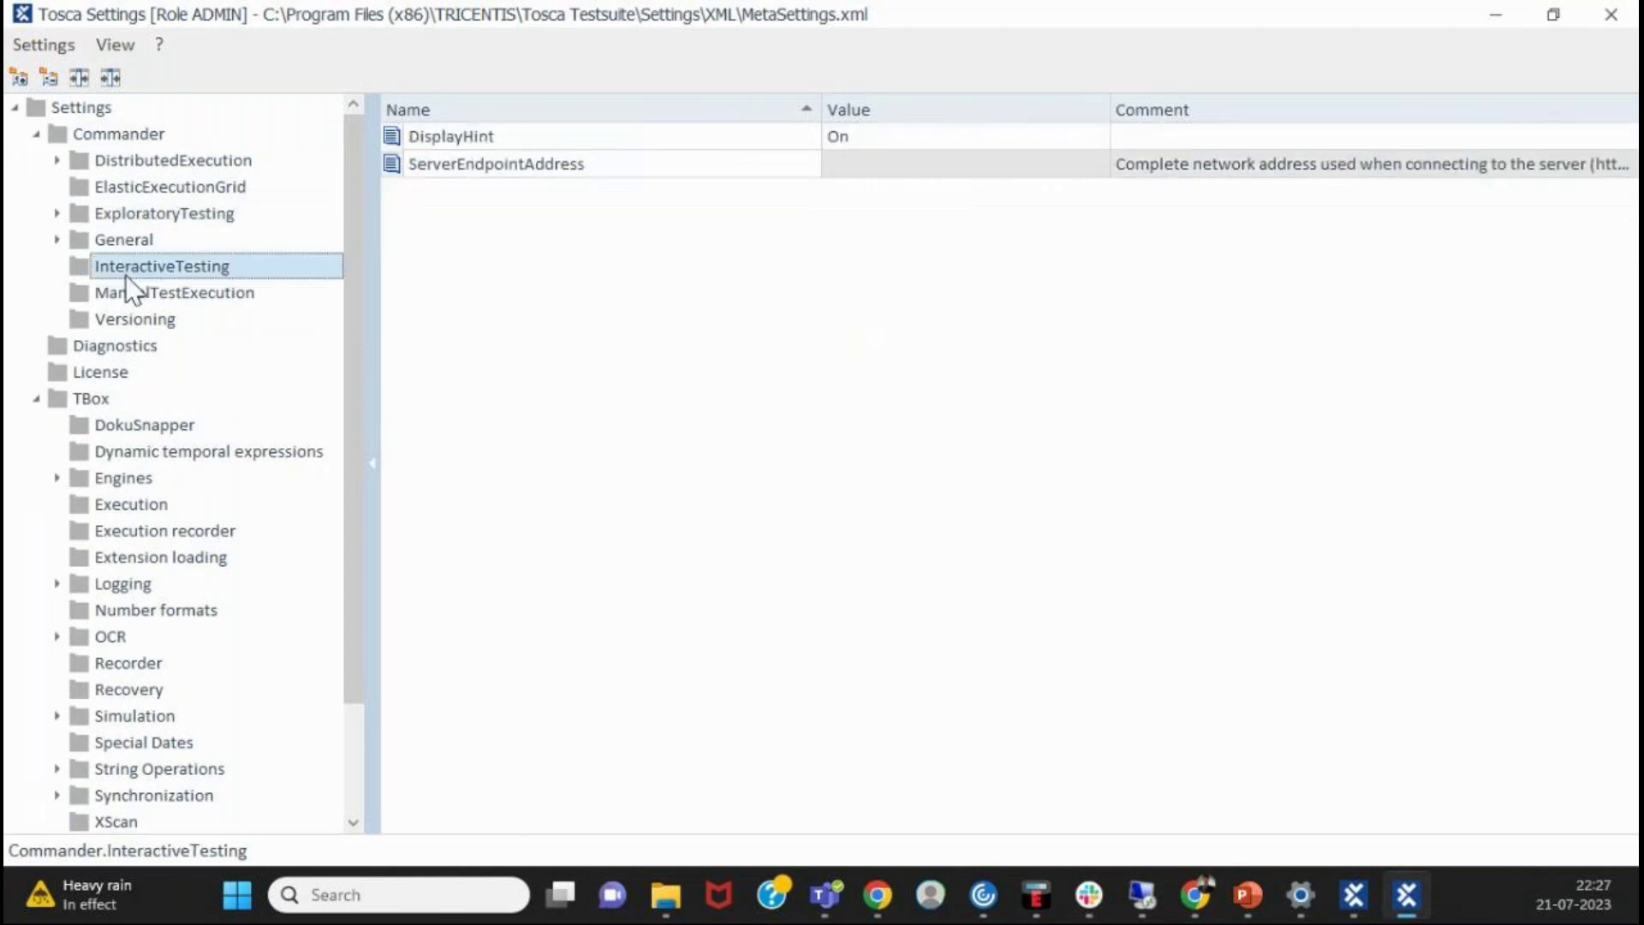
left_click(57, 240)
left_click(57, 240)
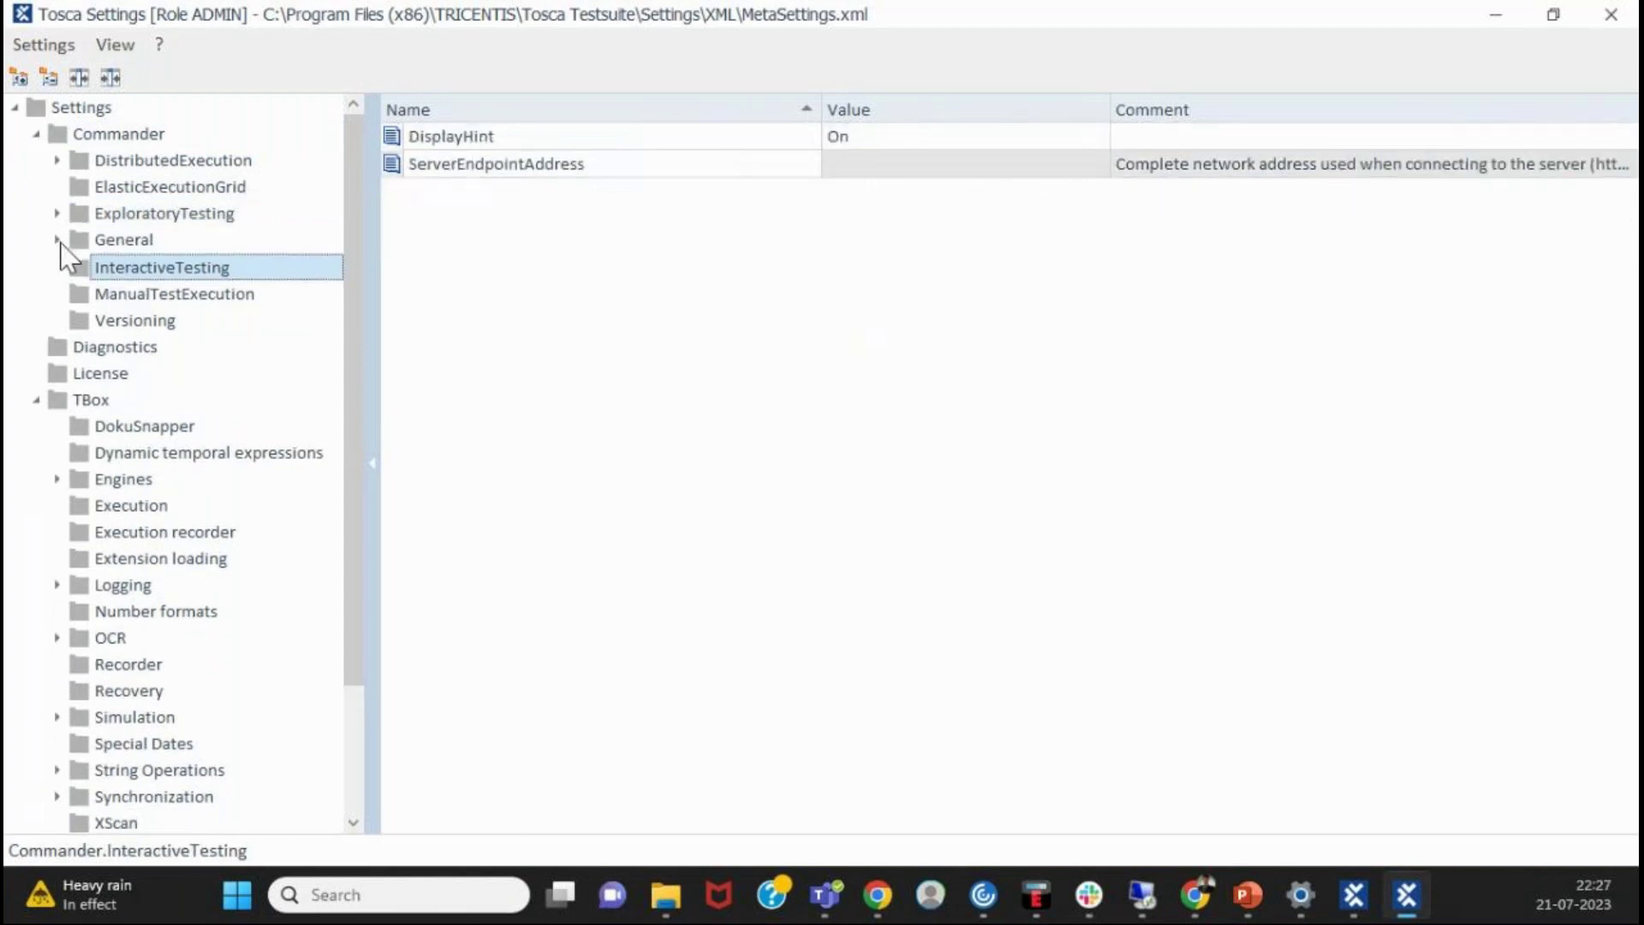
left_click(36, 399)
left_click(36, 399)
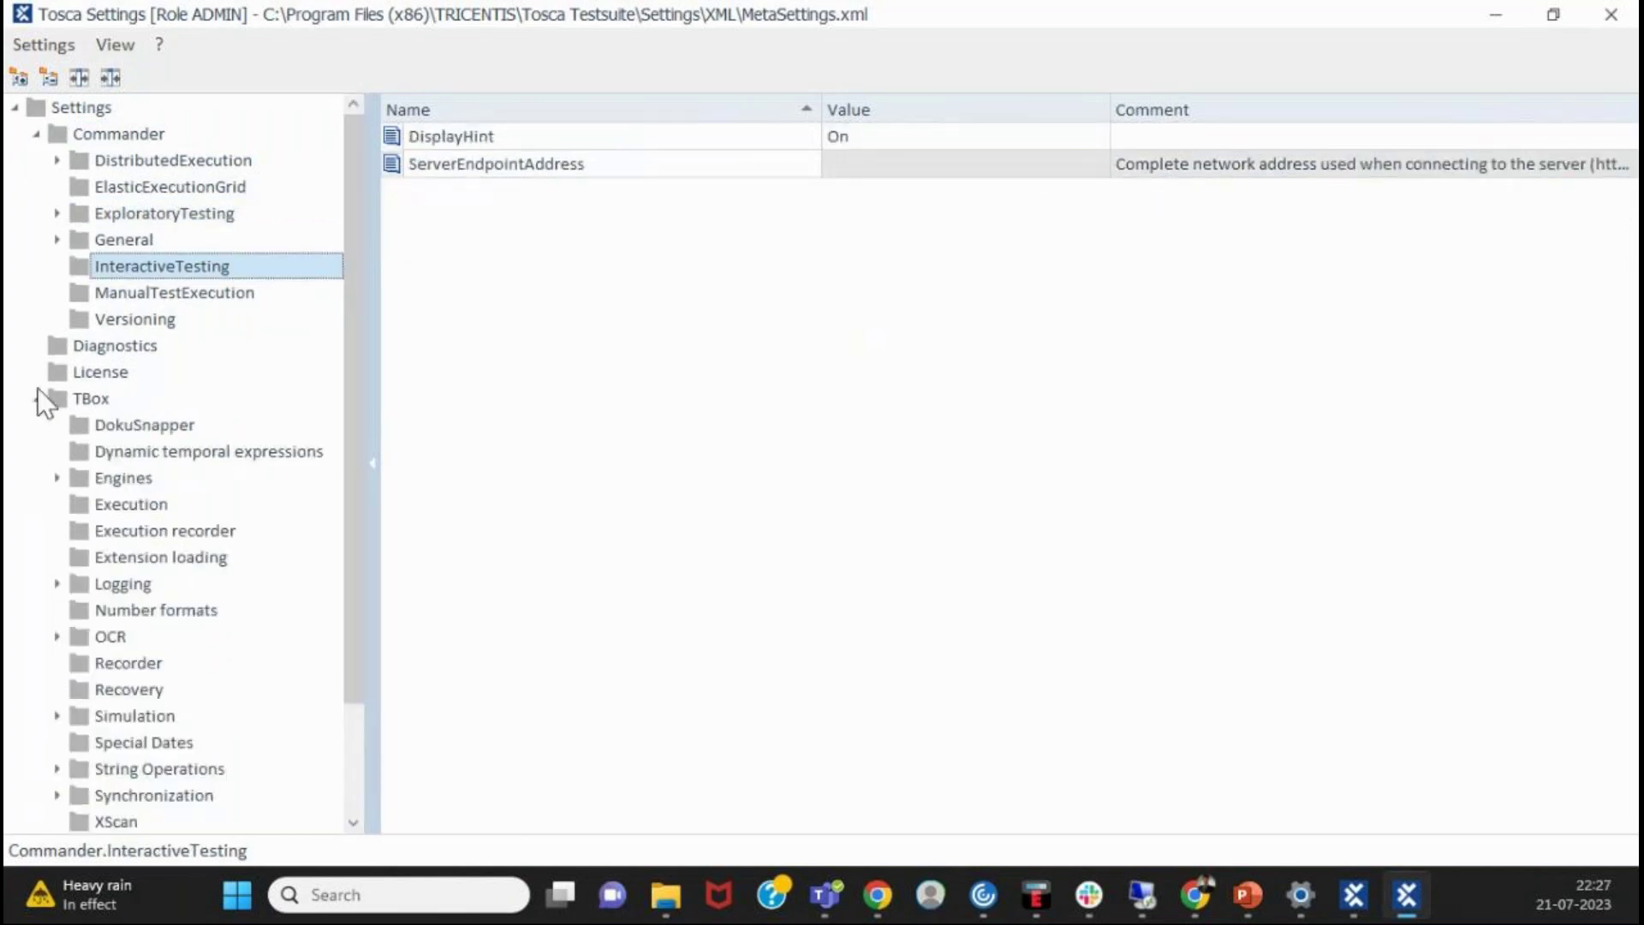
- Review TBox settings: Extension loading, Engines, OCR, Recovery, String Operations, Special Dates, Synchronization, Logging, Screenshots
scroll(43, 395, "down", 2)
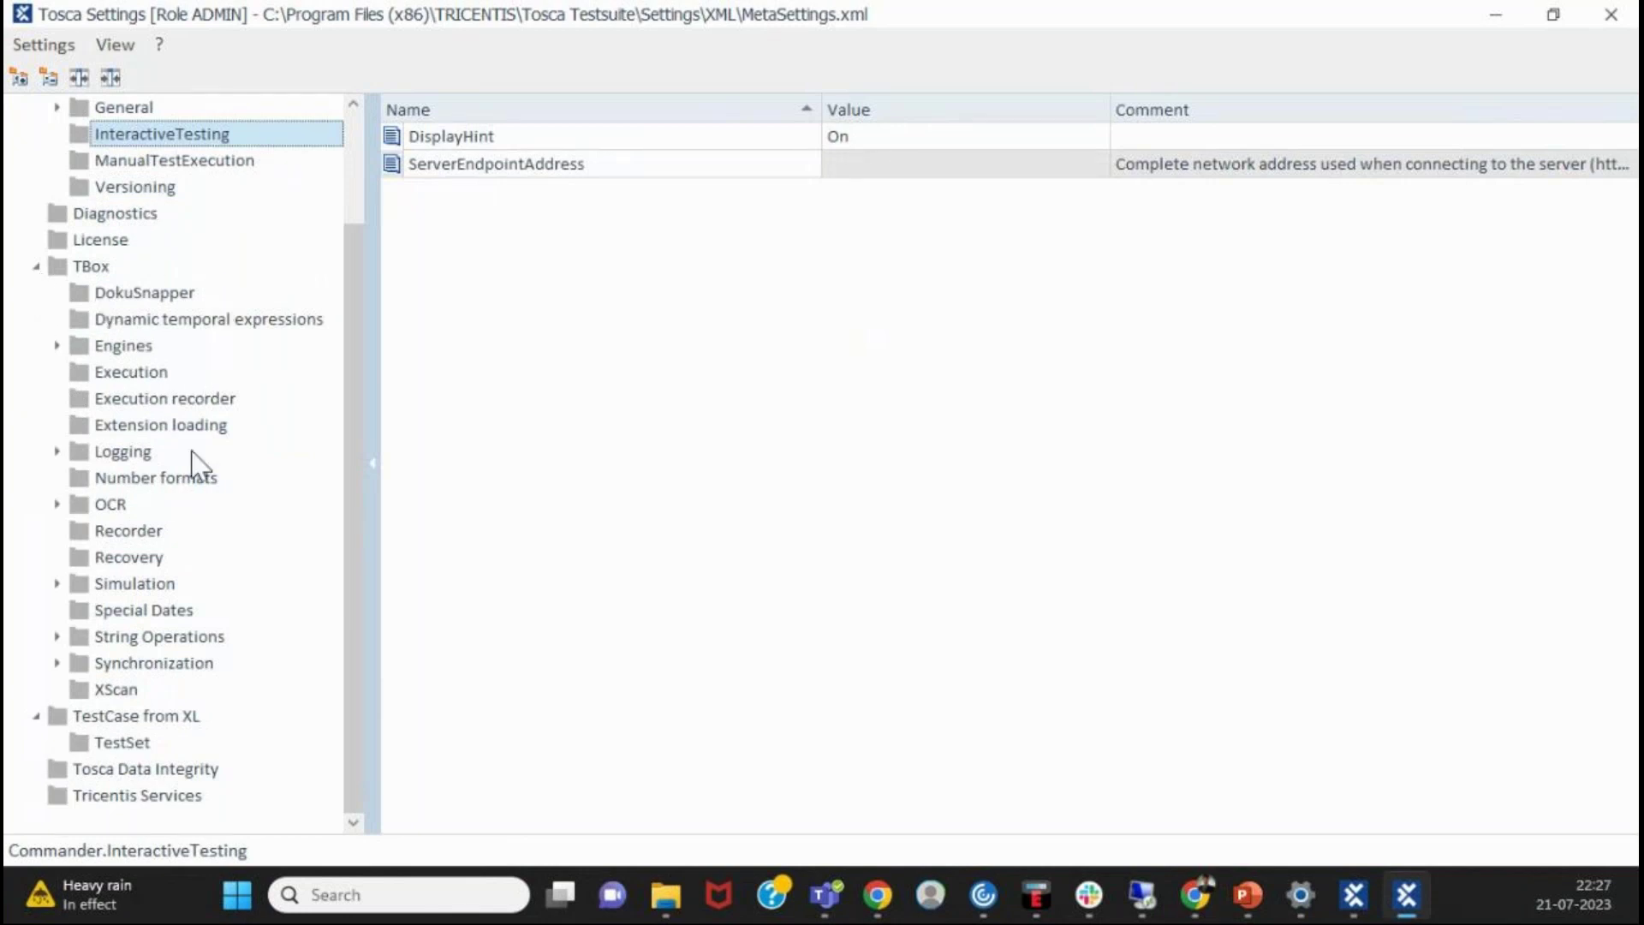
left_click(151, 420)
left_click(148, 351)
left_click(129, 503)
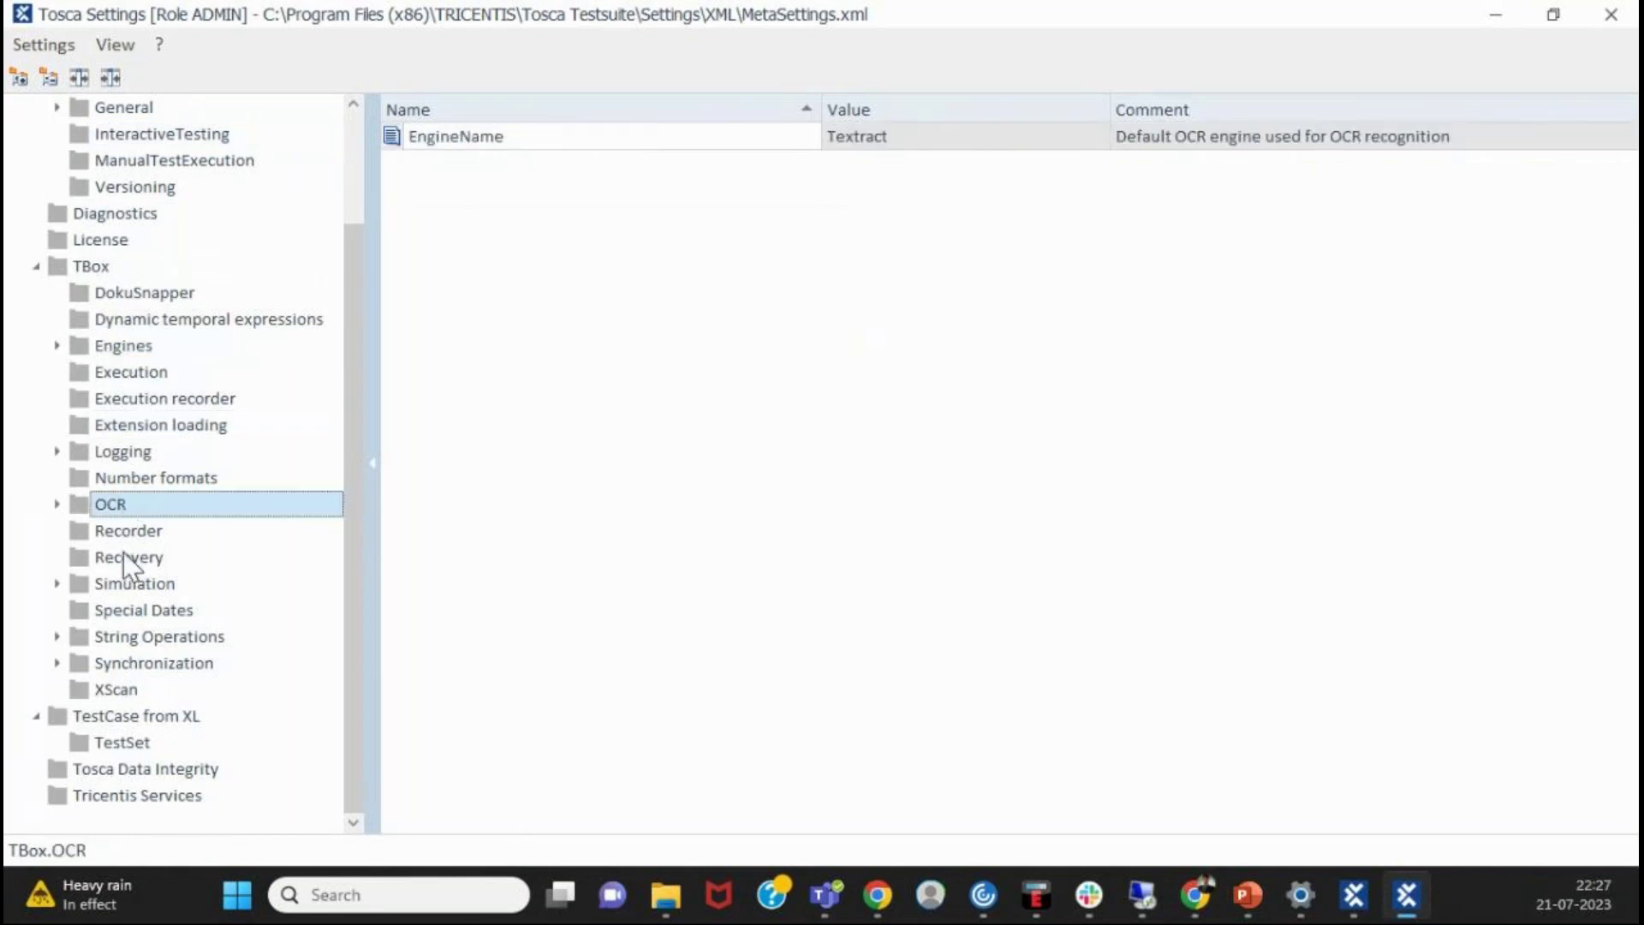
left_click(122, 555)
left_click(129, 636)
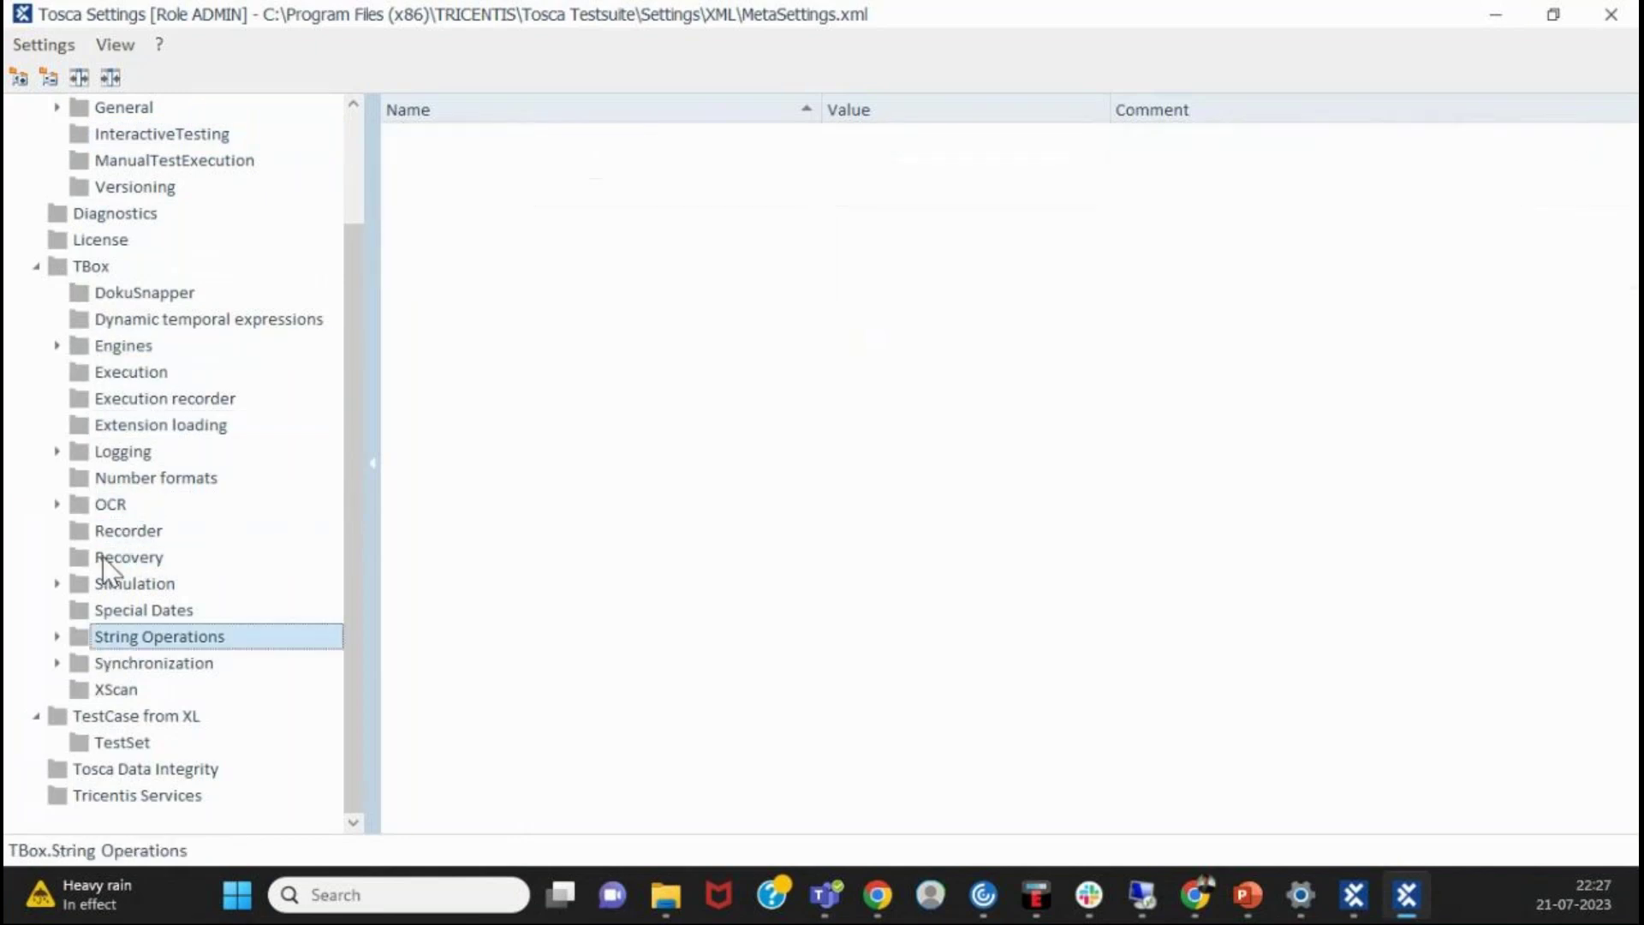
left_click(128, 610)
left_click(135, 634)
left_click(137, 664)
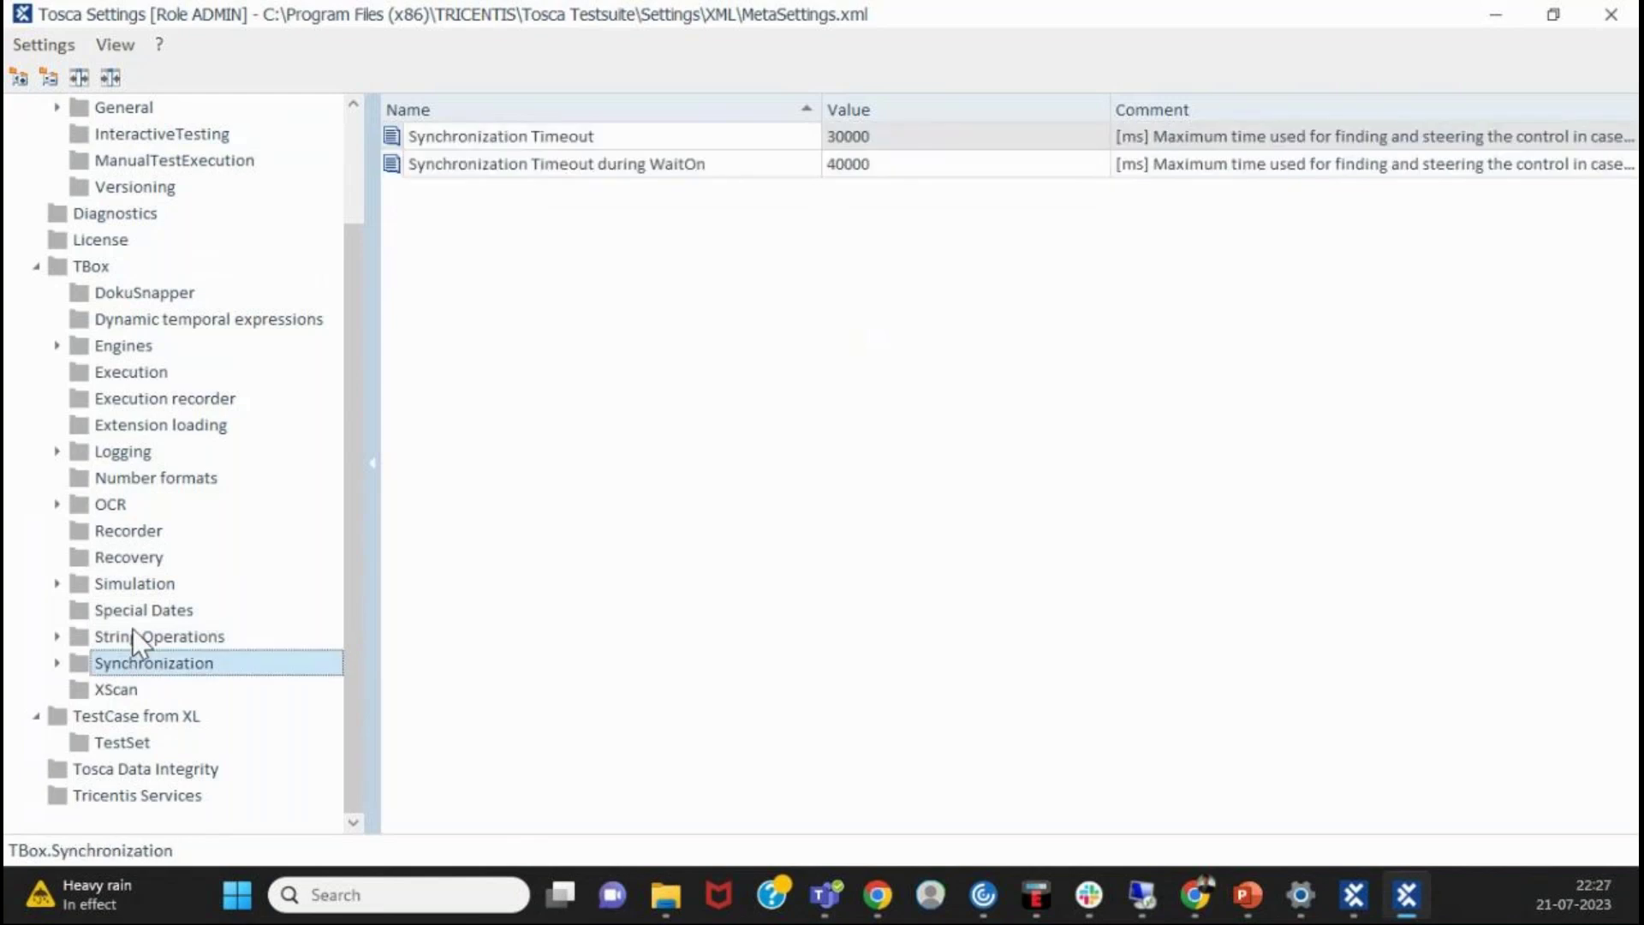
left_click(58, 451)
left_click(120, 452)
left_click(161, 477)
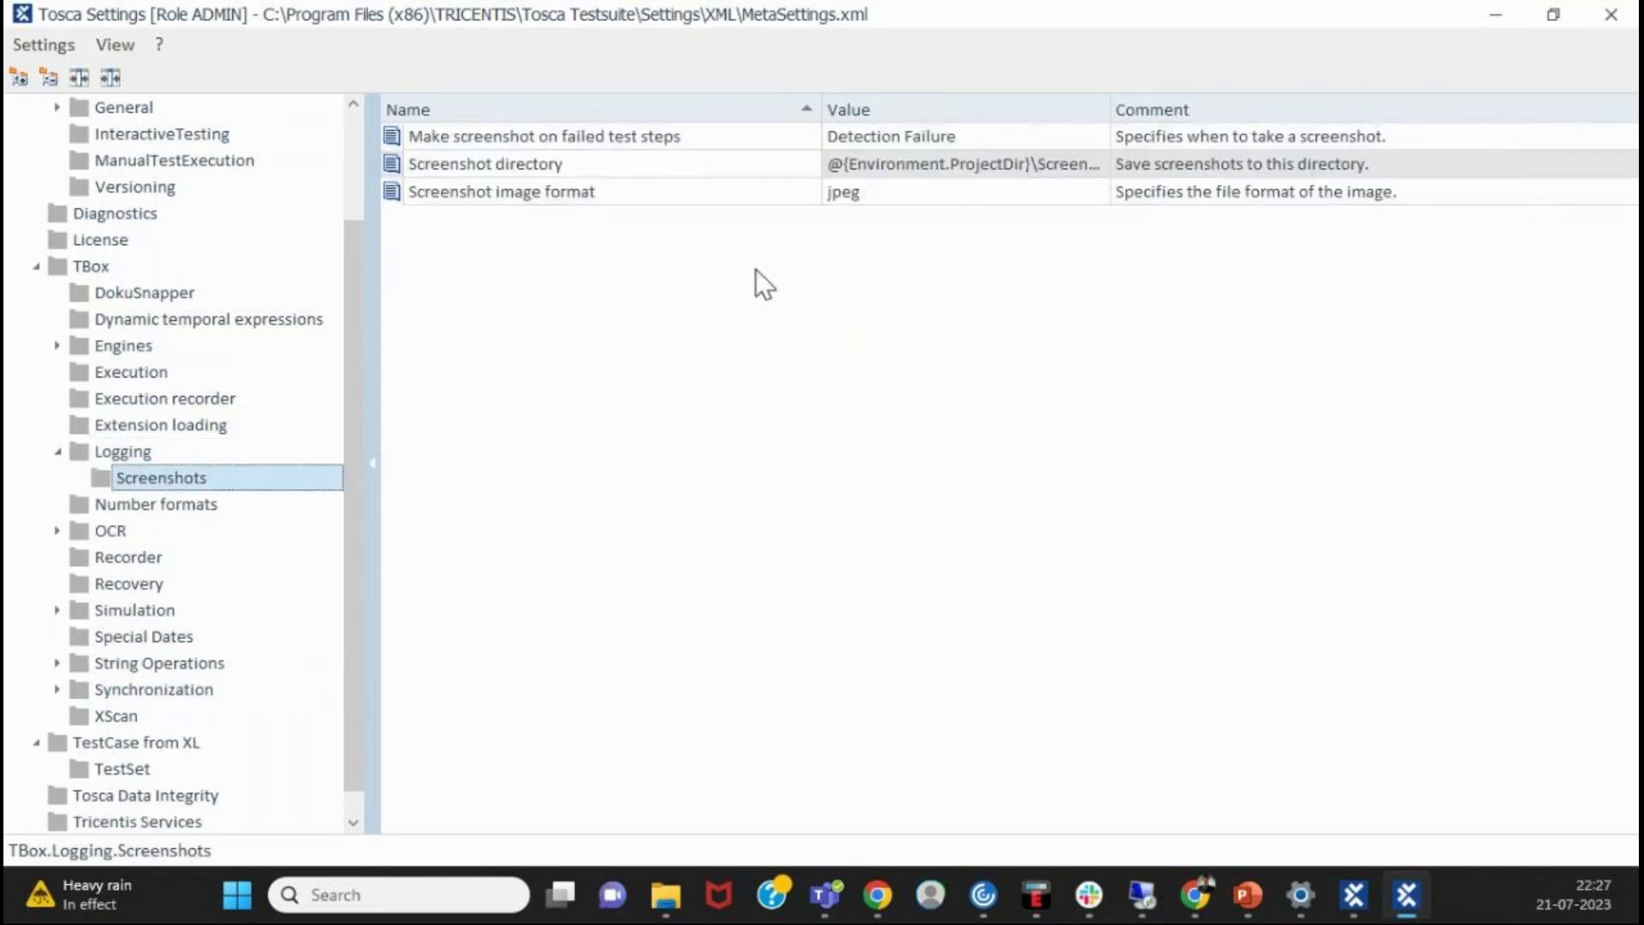
left_click(56, 451)
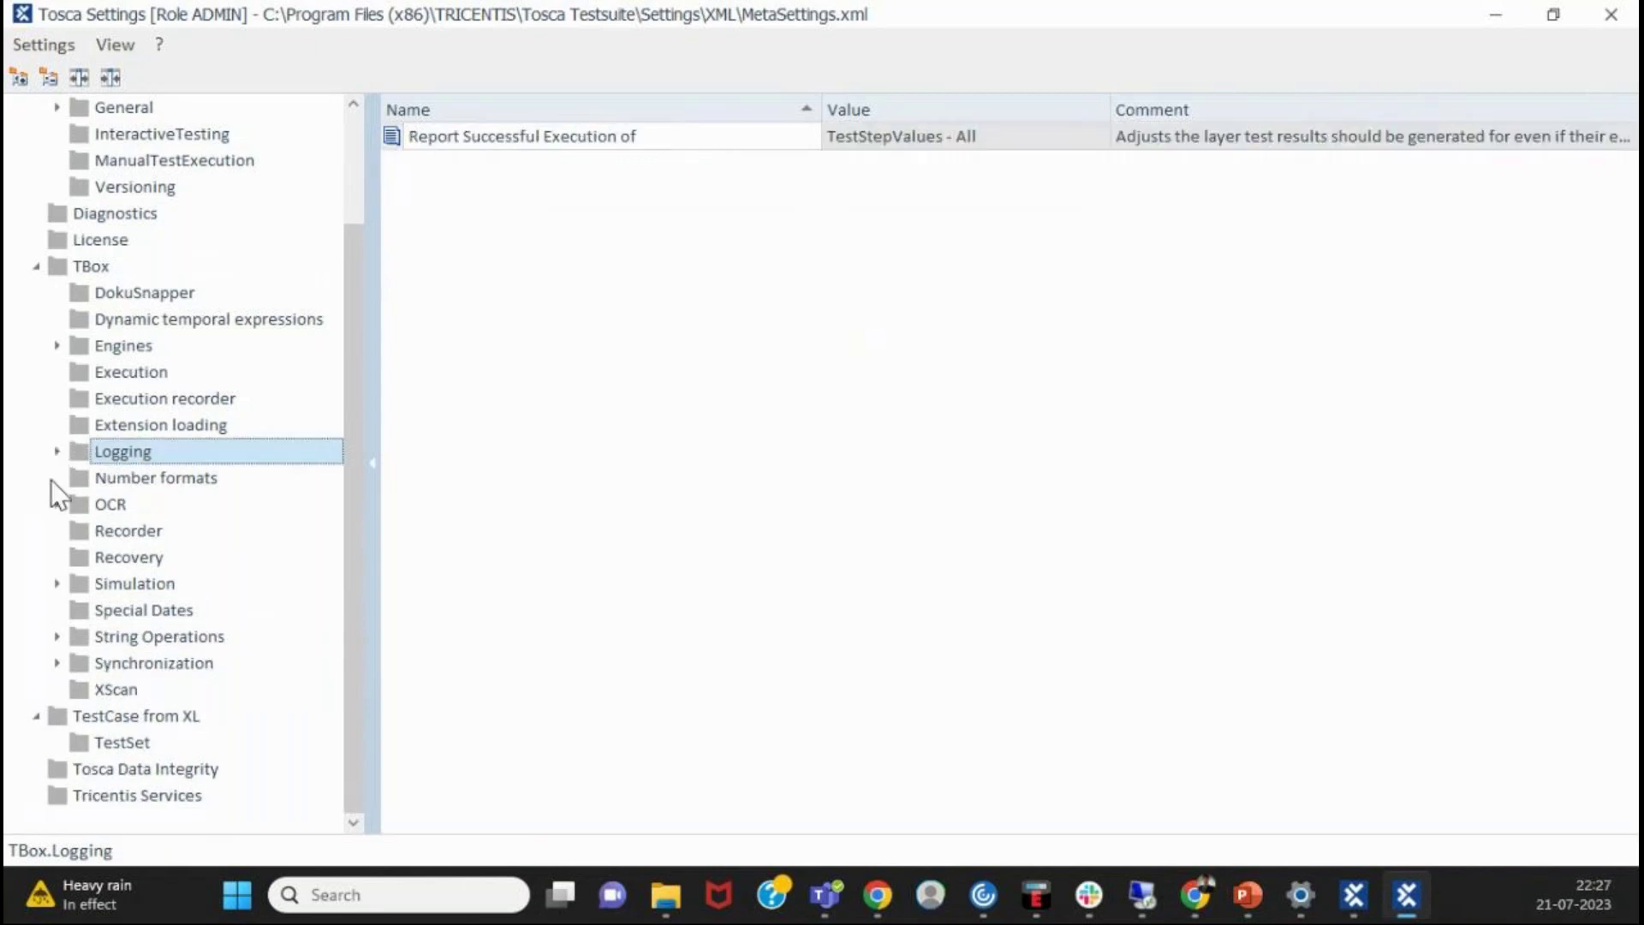
left_click(36, 266)
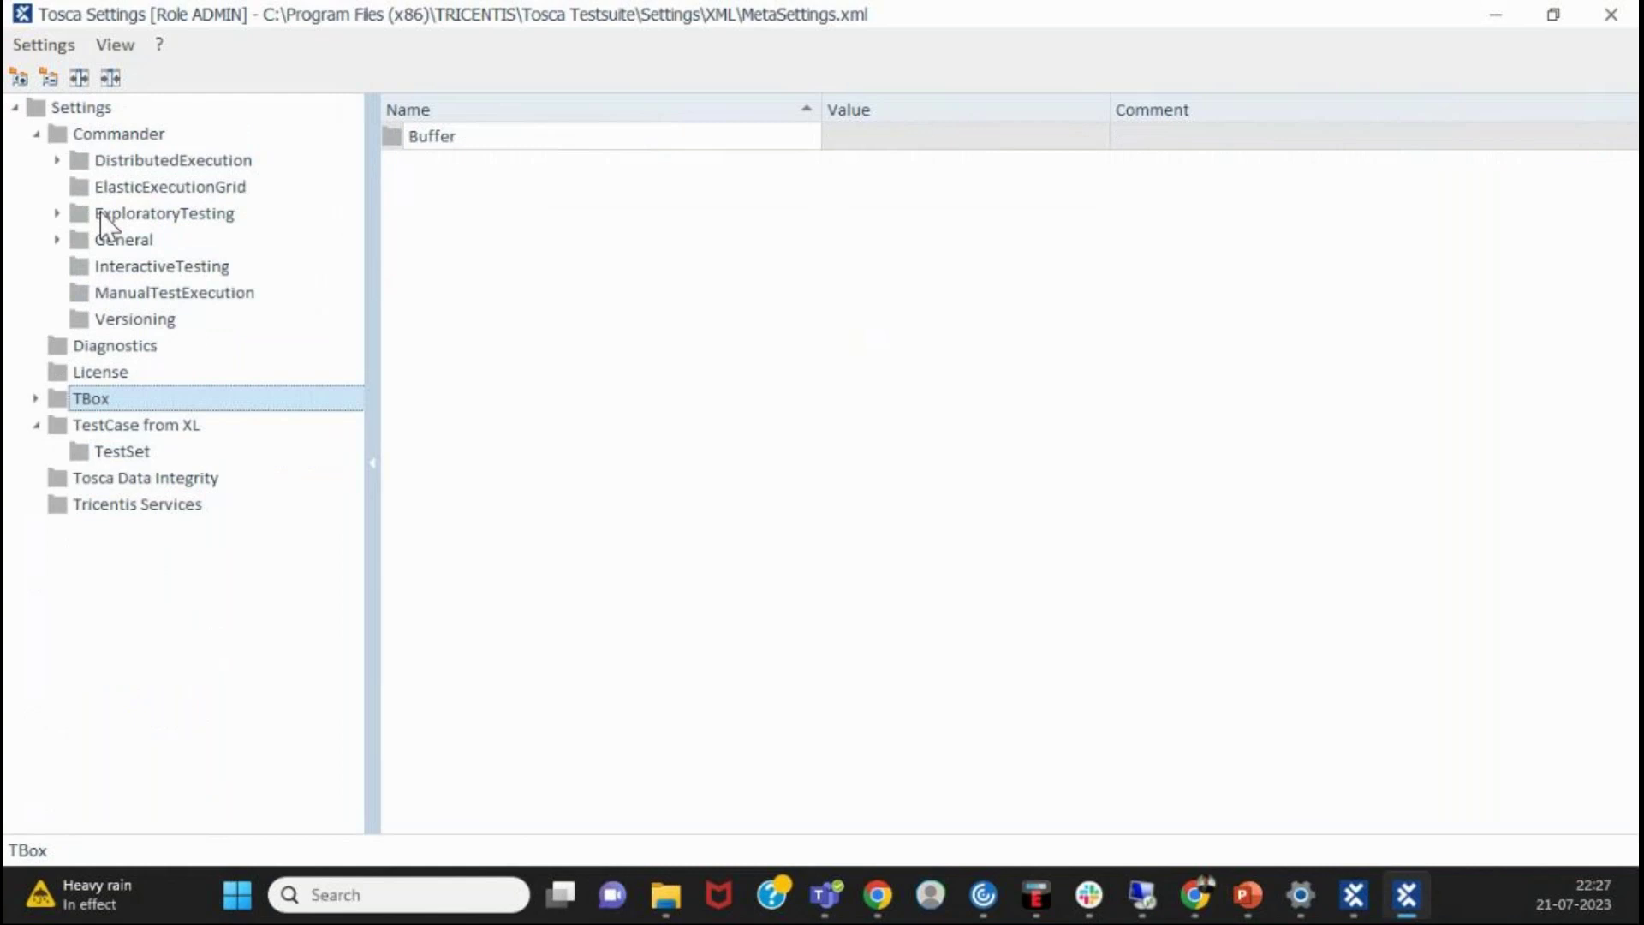
- Review Tosca Data Integrity, Tricentis Services and Commander General > Advanced settings, then close Tosca Settings
left_click(84, 479)
left_click(130, 504)
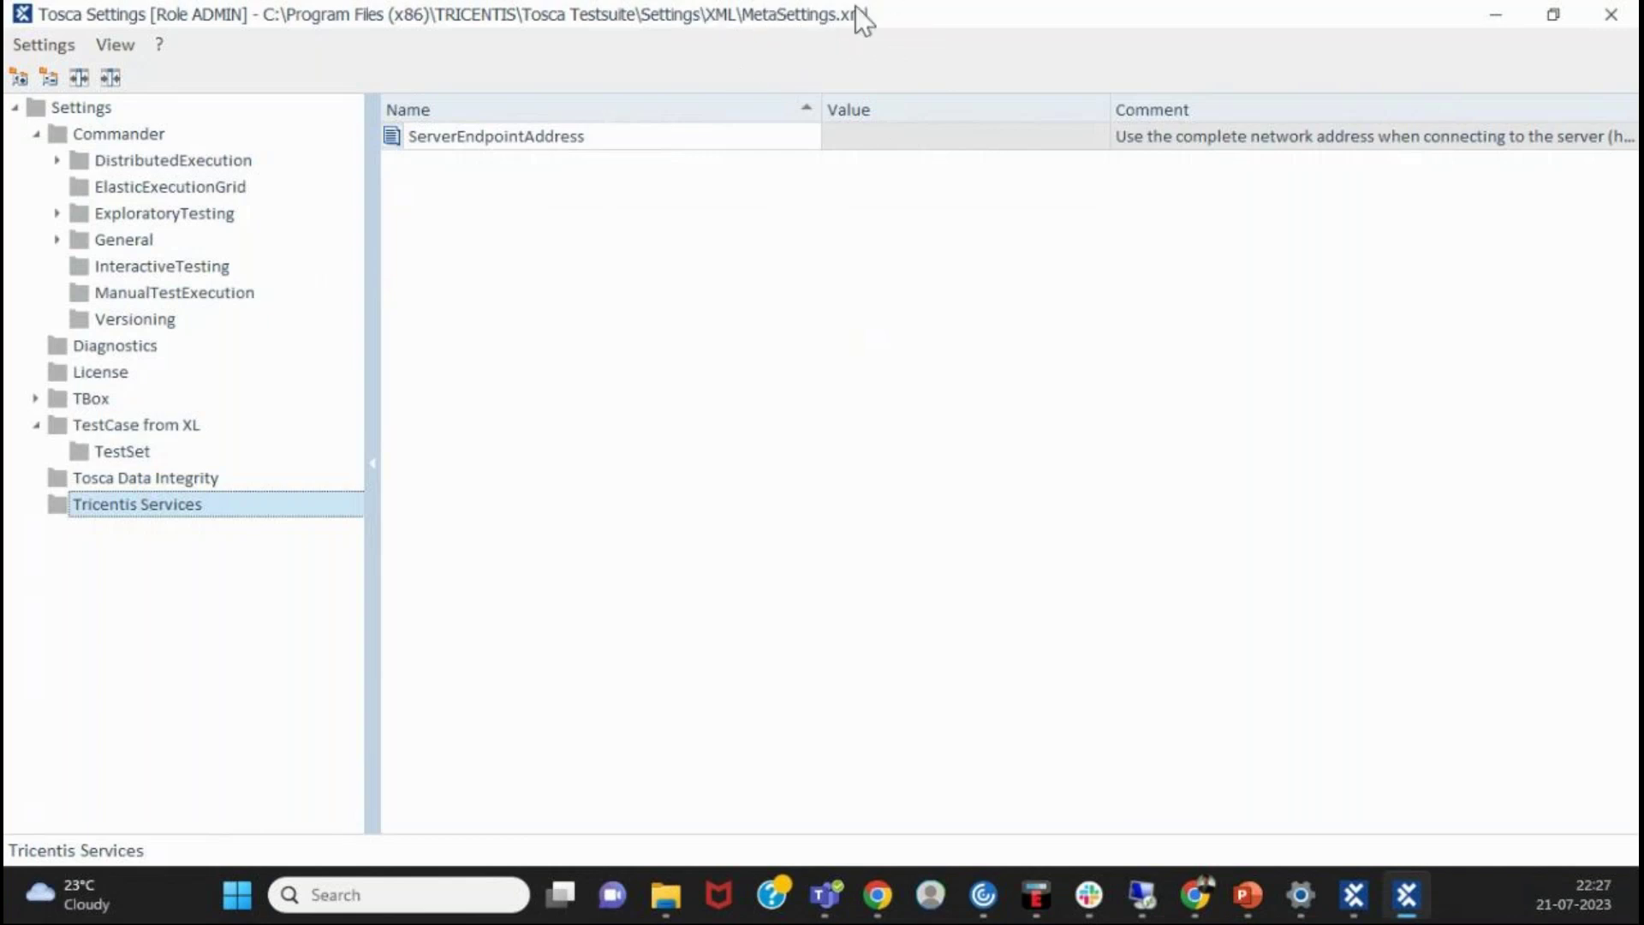
left_click(58, 239)
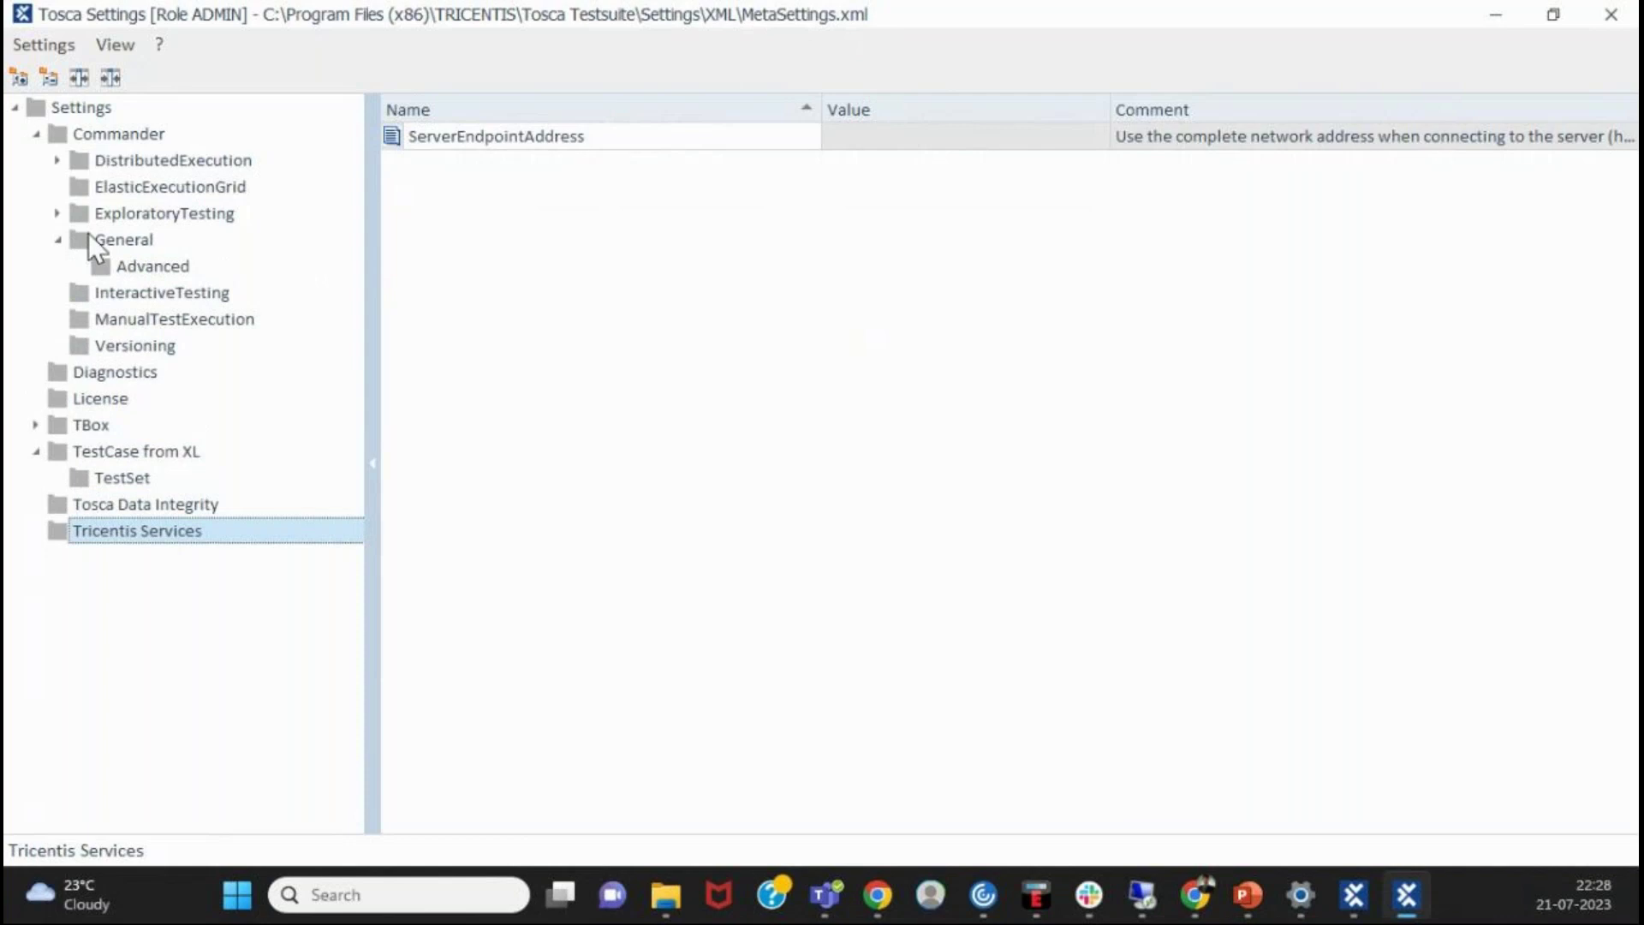
left_click(120, 241)
left_click(147, 272)
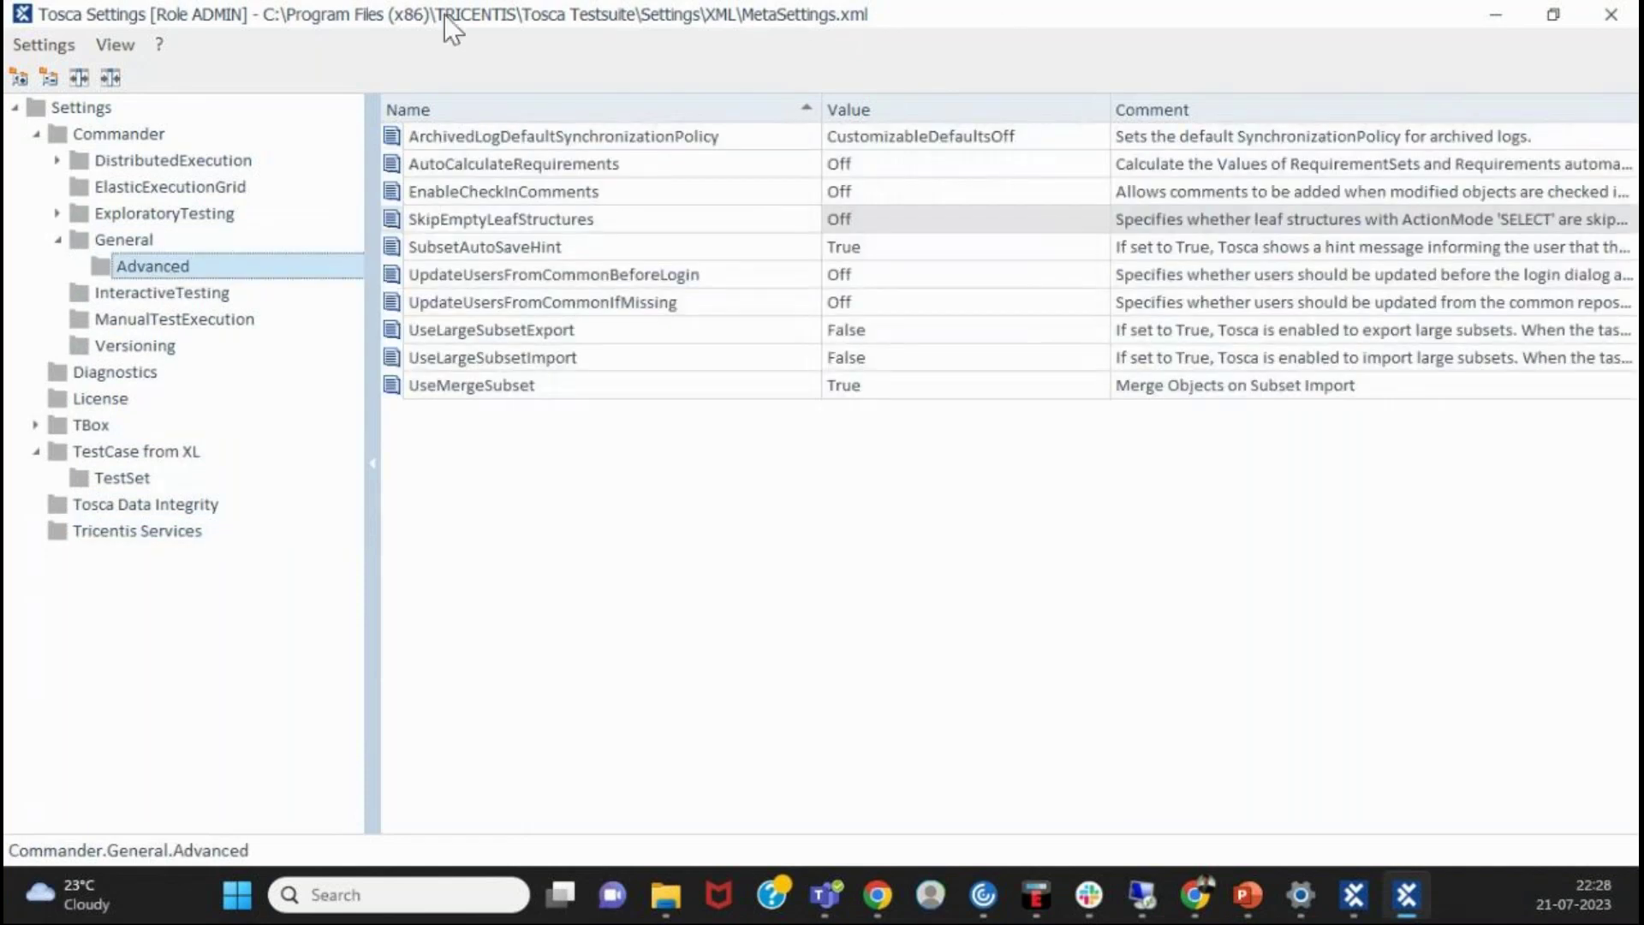
left_click(1607, 19)
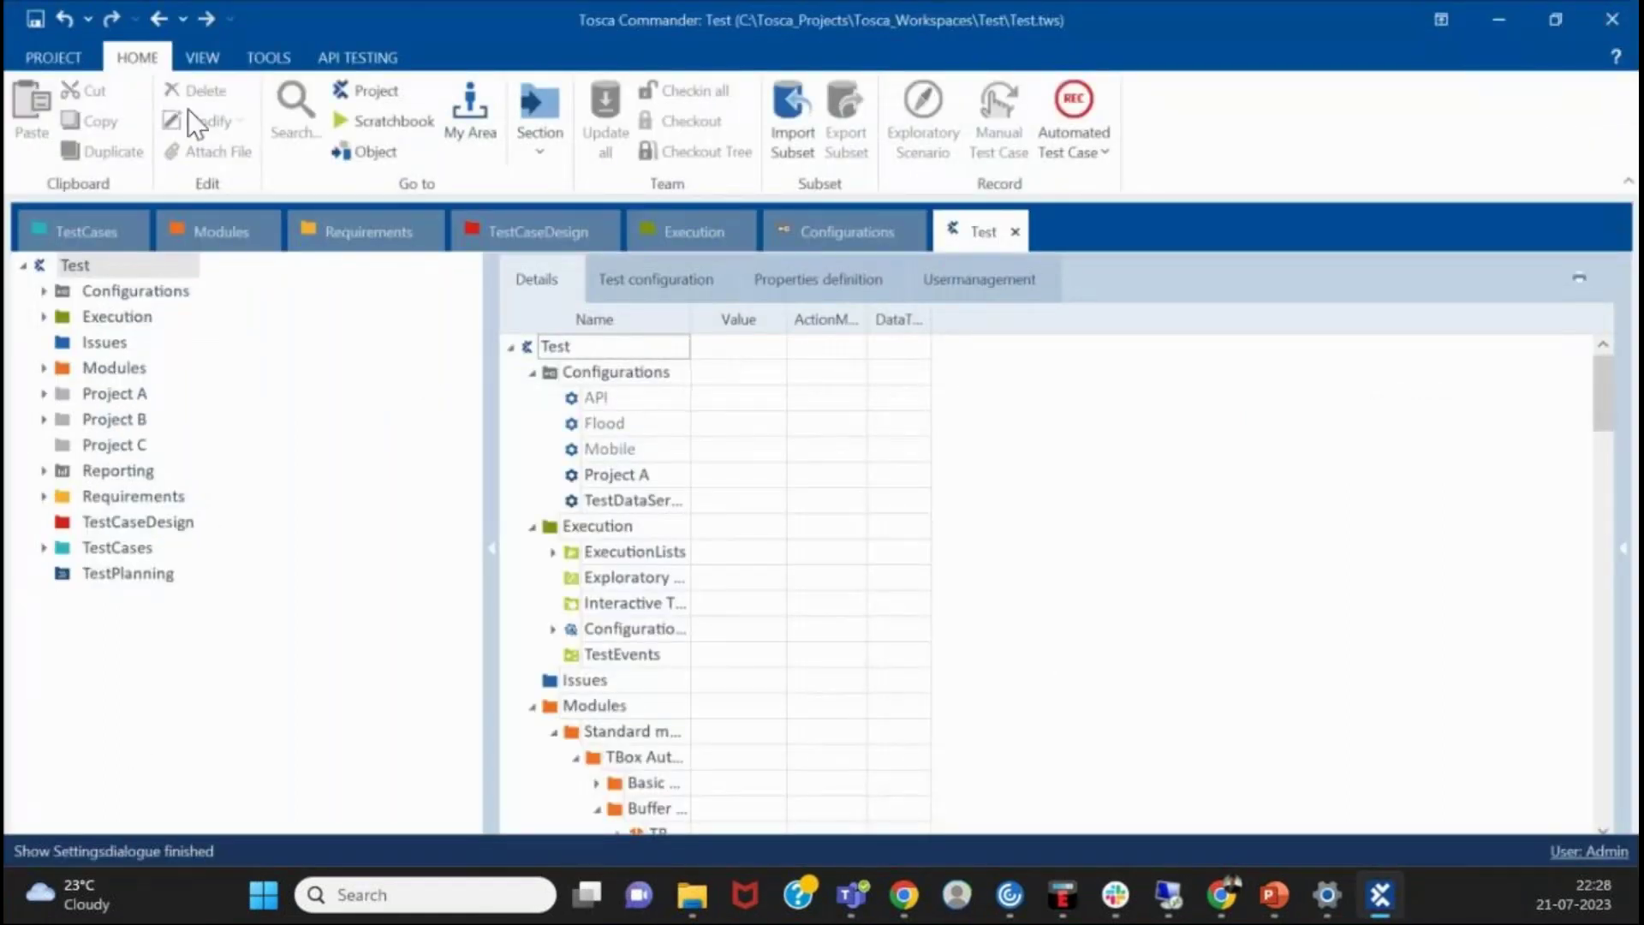
left_click(53, 58)
- Open Commander Options and view the Path Variables, Compact Workspace and General Advanced pages
left_click(59, 145)
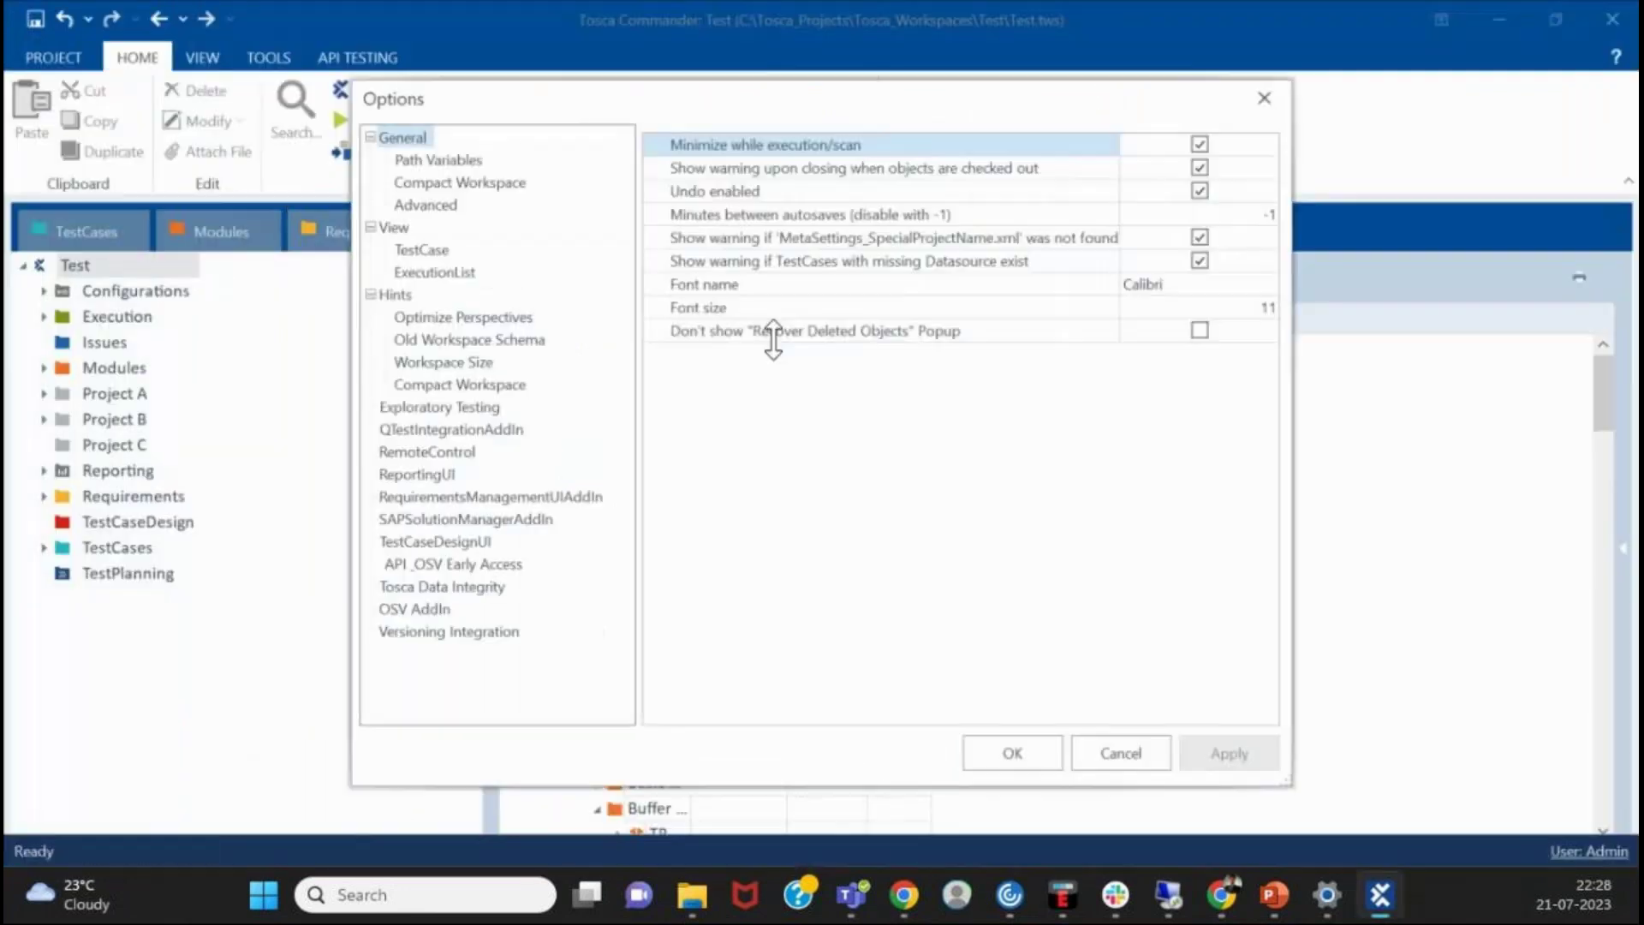
left_click(469, 163)
left_click(478, 189)
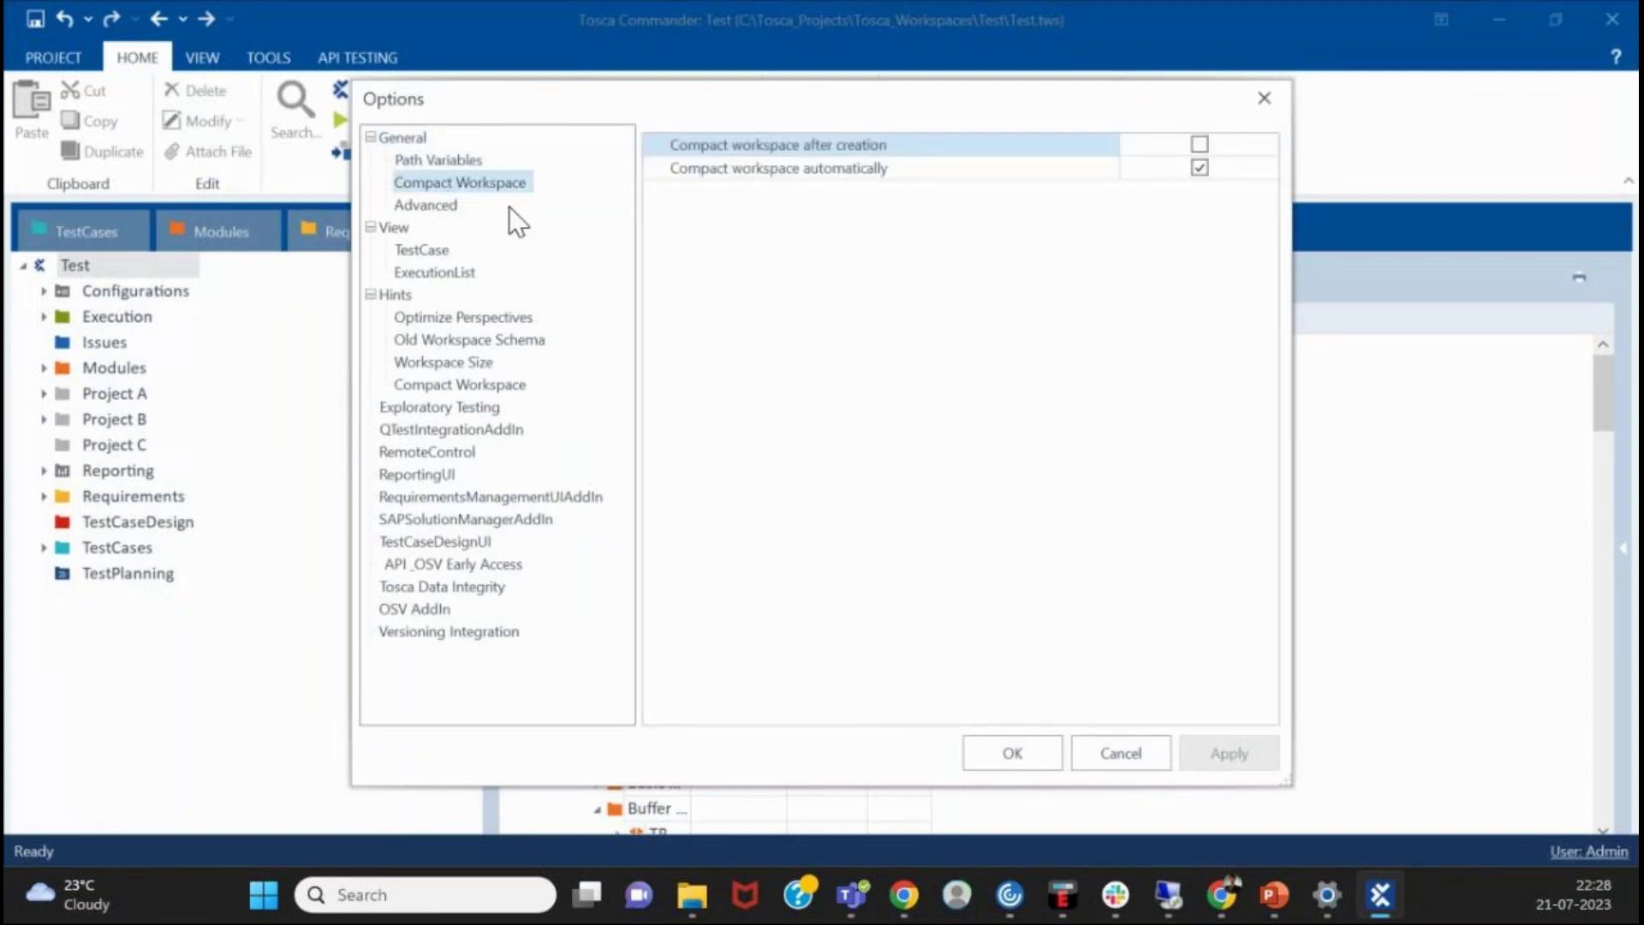
left_click(426, 207)
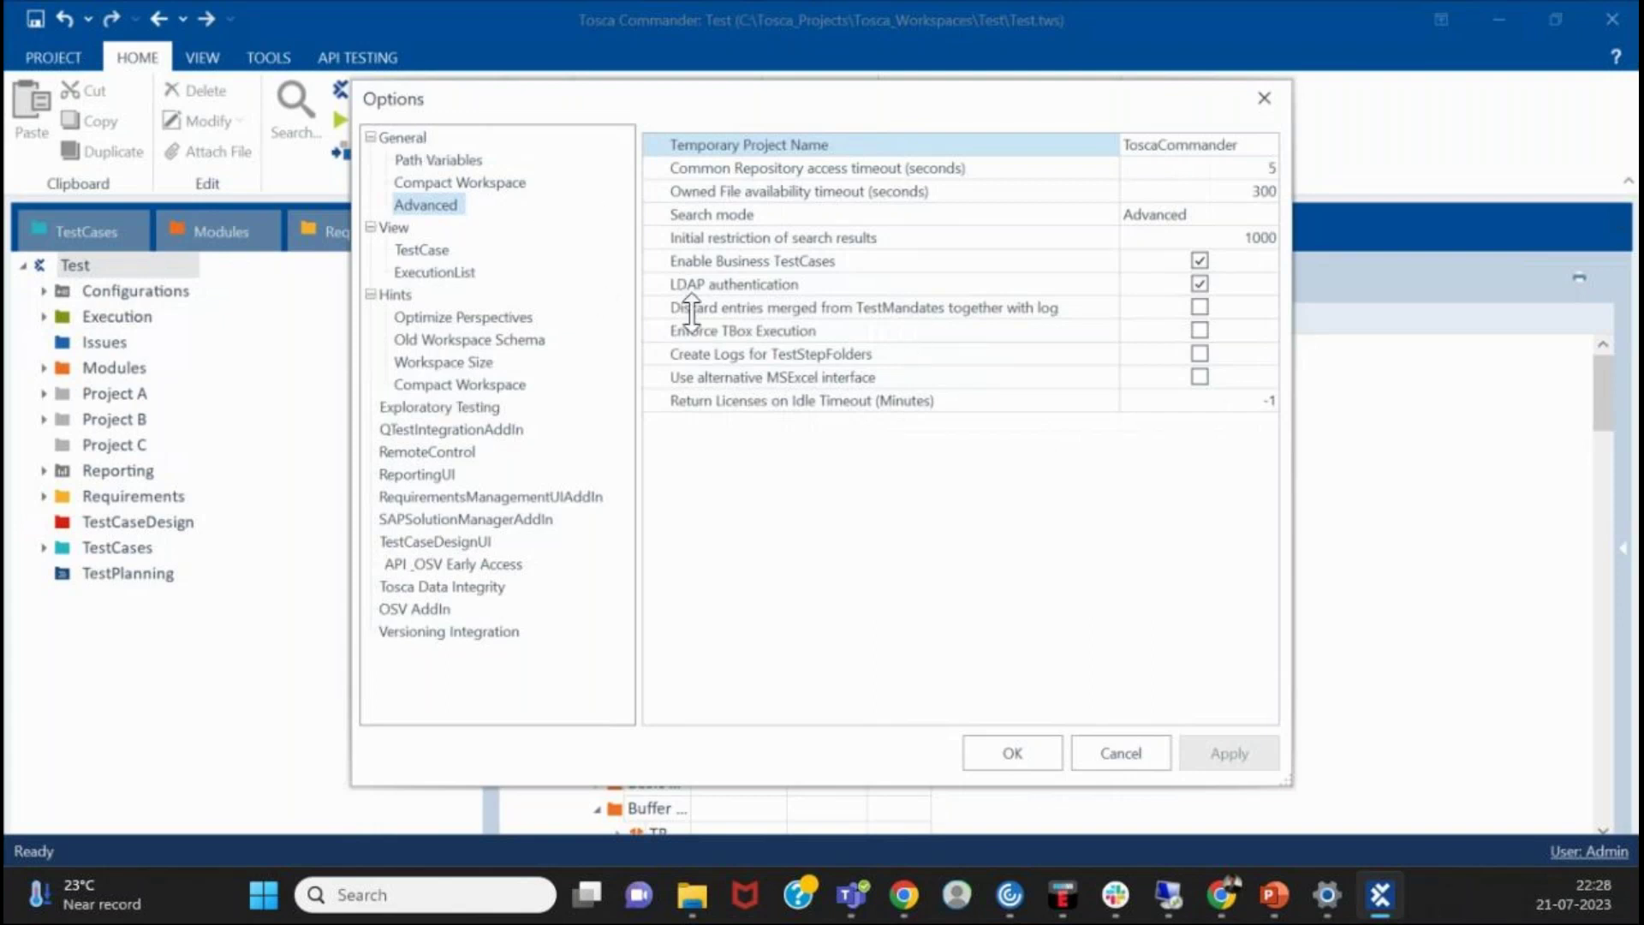
- Browse TestCase and ExecutionList views, workspace hint settings, SAPSolutionManagerAddIn and Tosca Data Integrity options
left_click(421, 249)
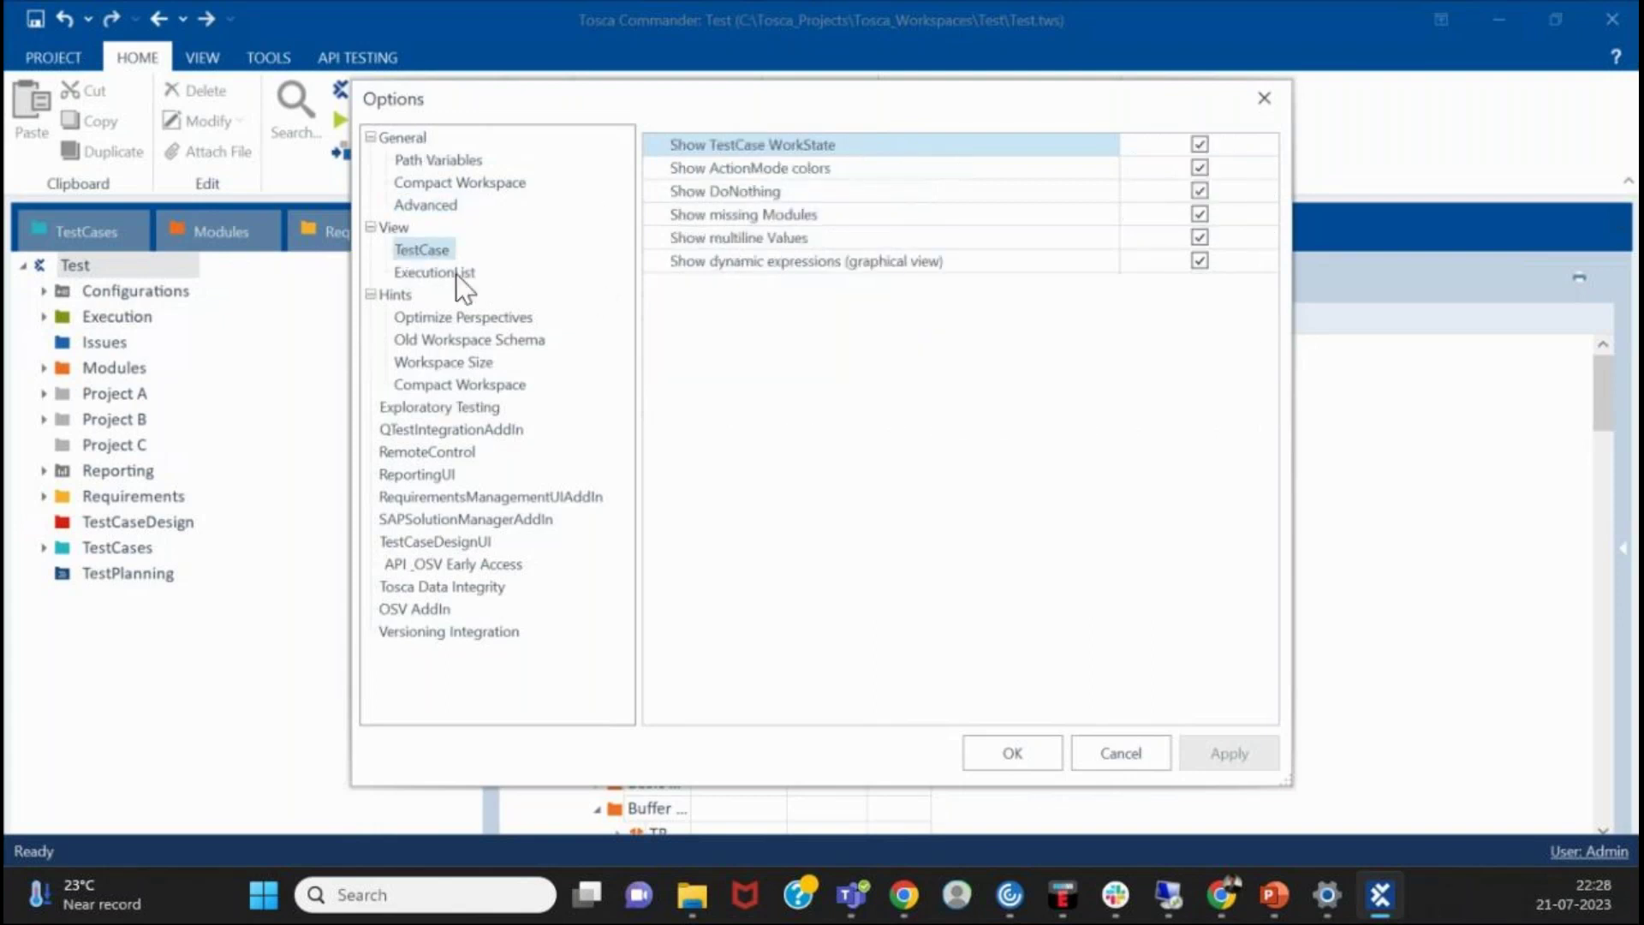
left_click(463, 279)
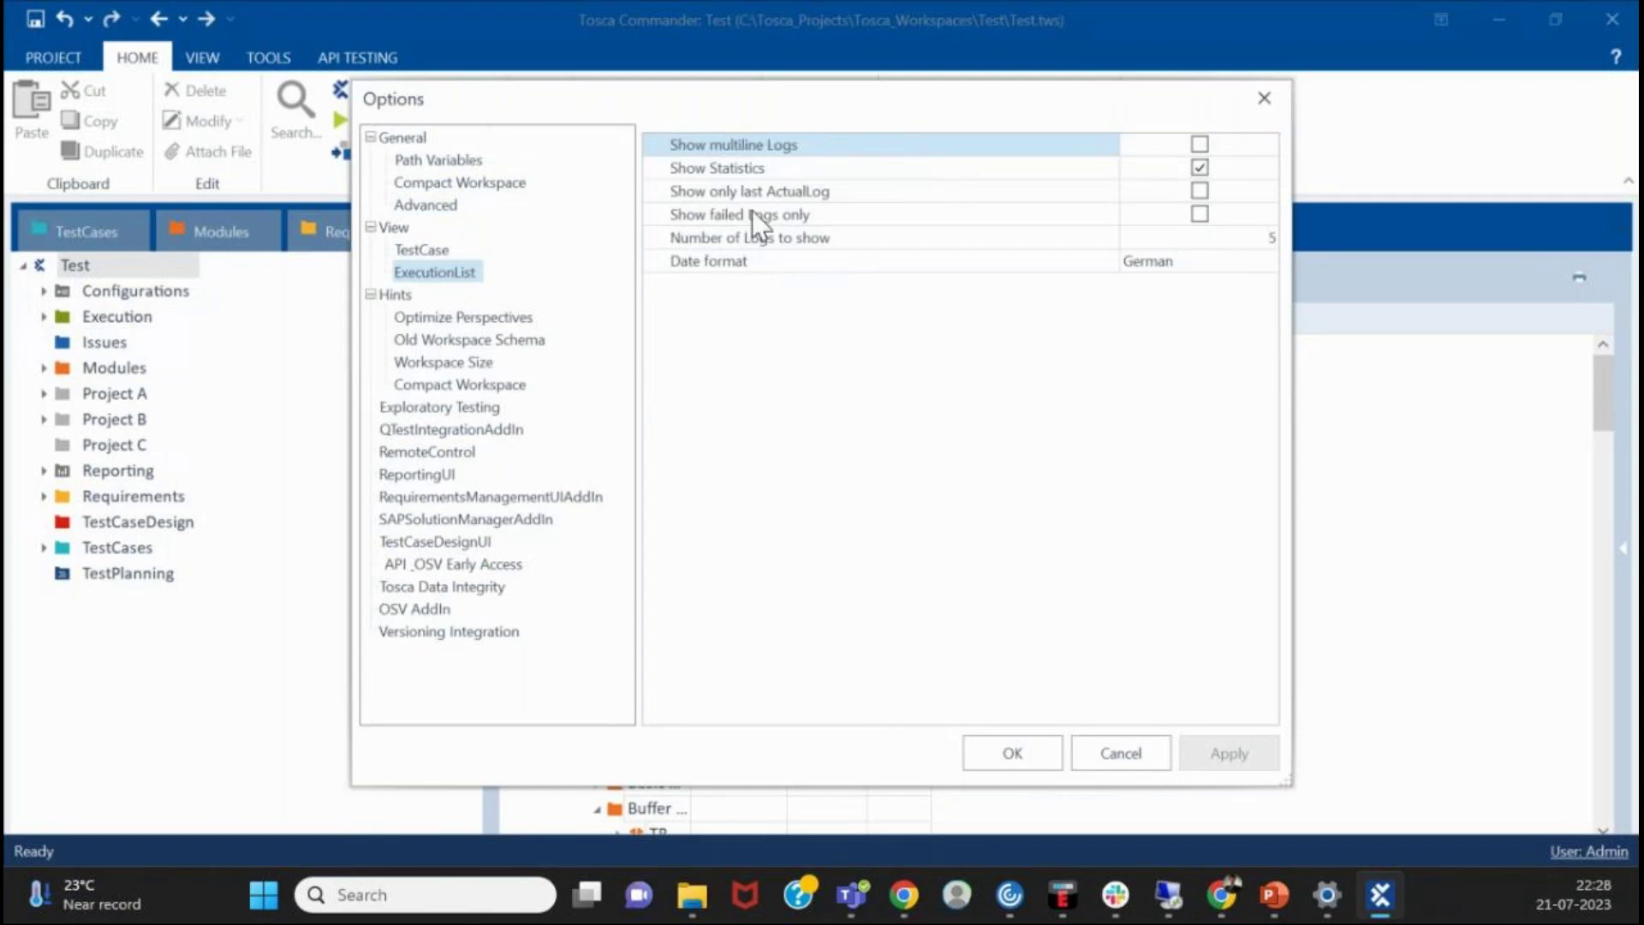
left_click(501, 322)
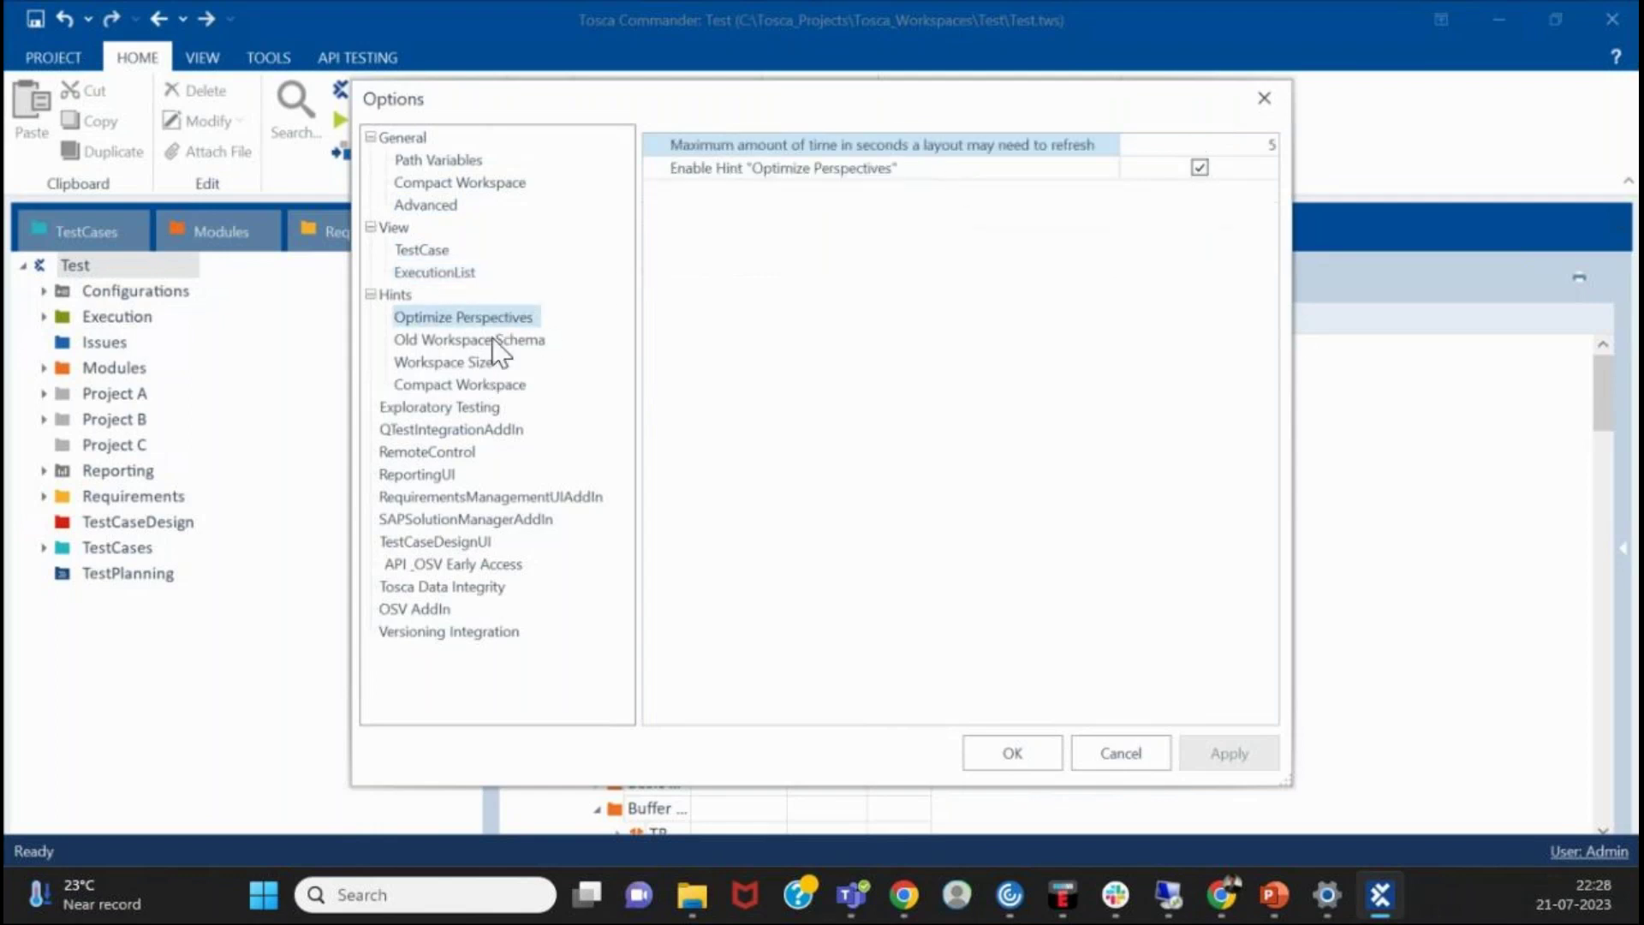
left_click(449, 270)
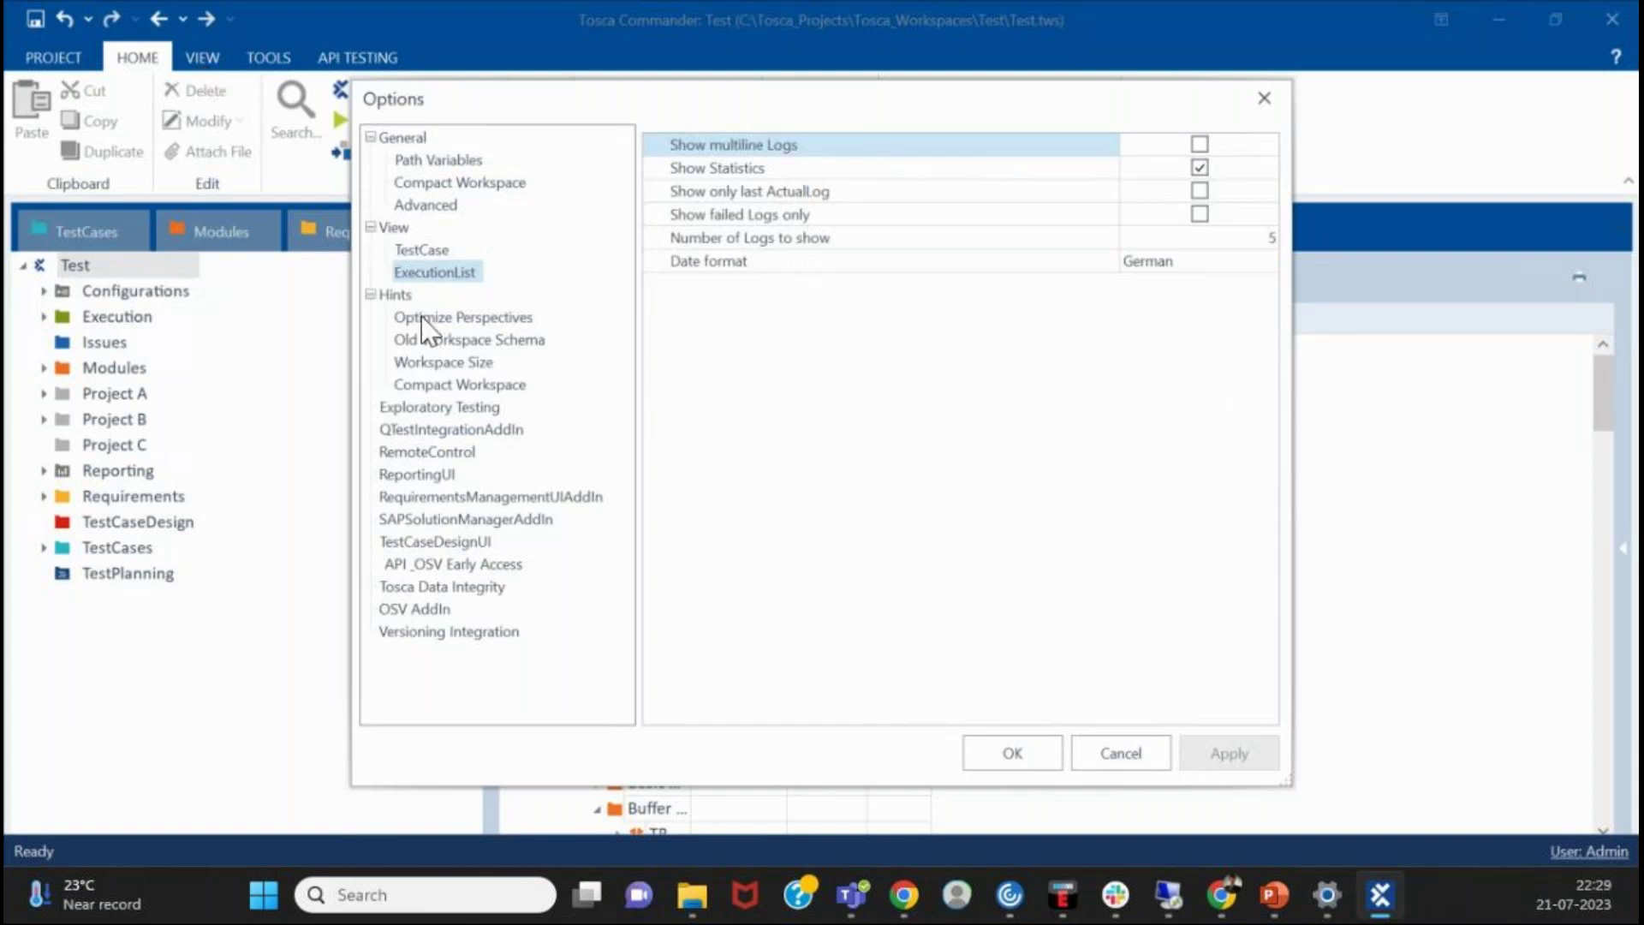
left_click(454, 318)
left_click(467, 343)
left_click(446, 386)
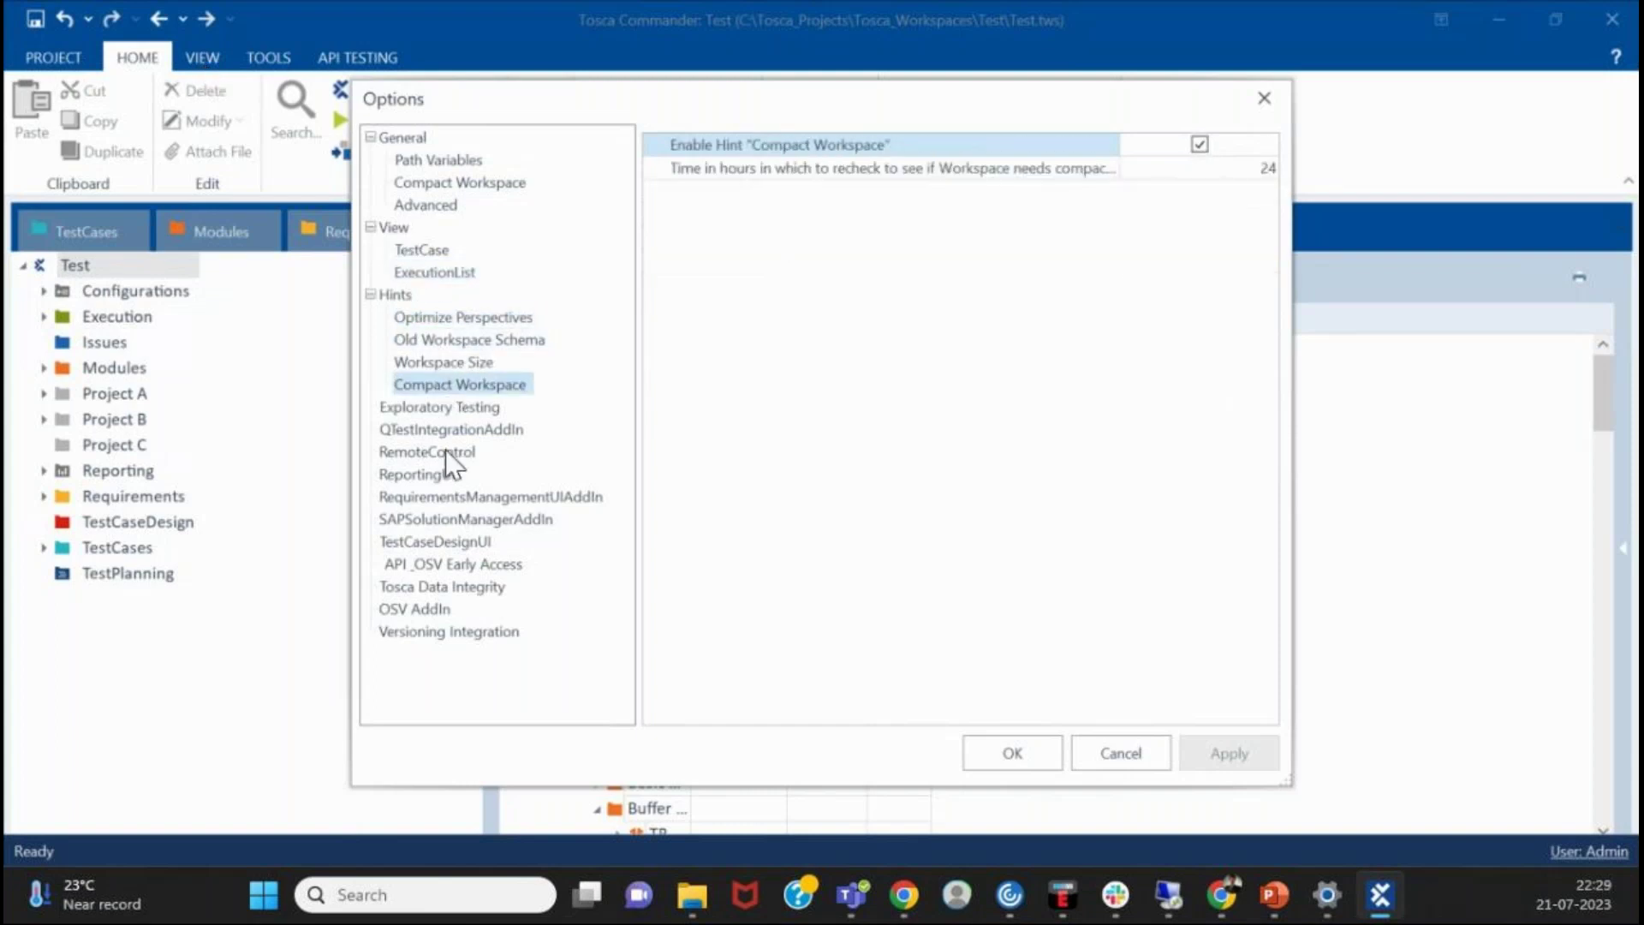
left_click(446, 343)
left_click(449, 361)
left_click(395, 522)
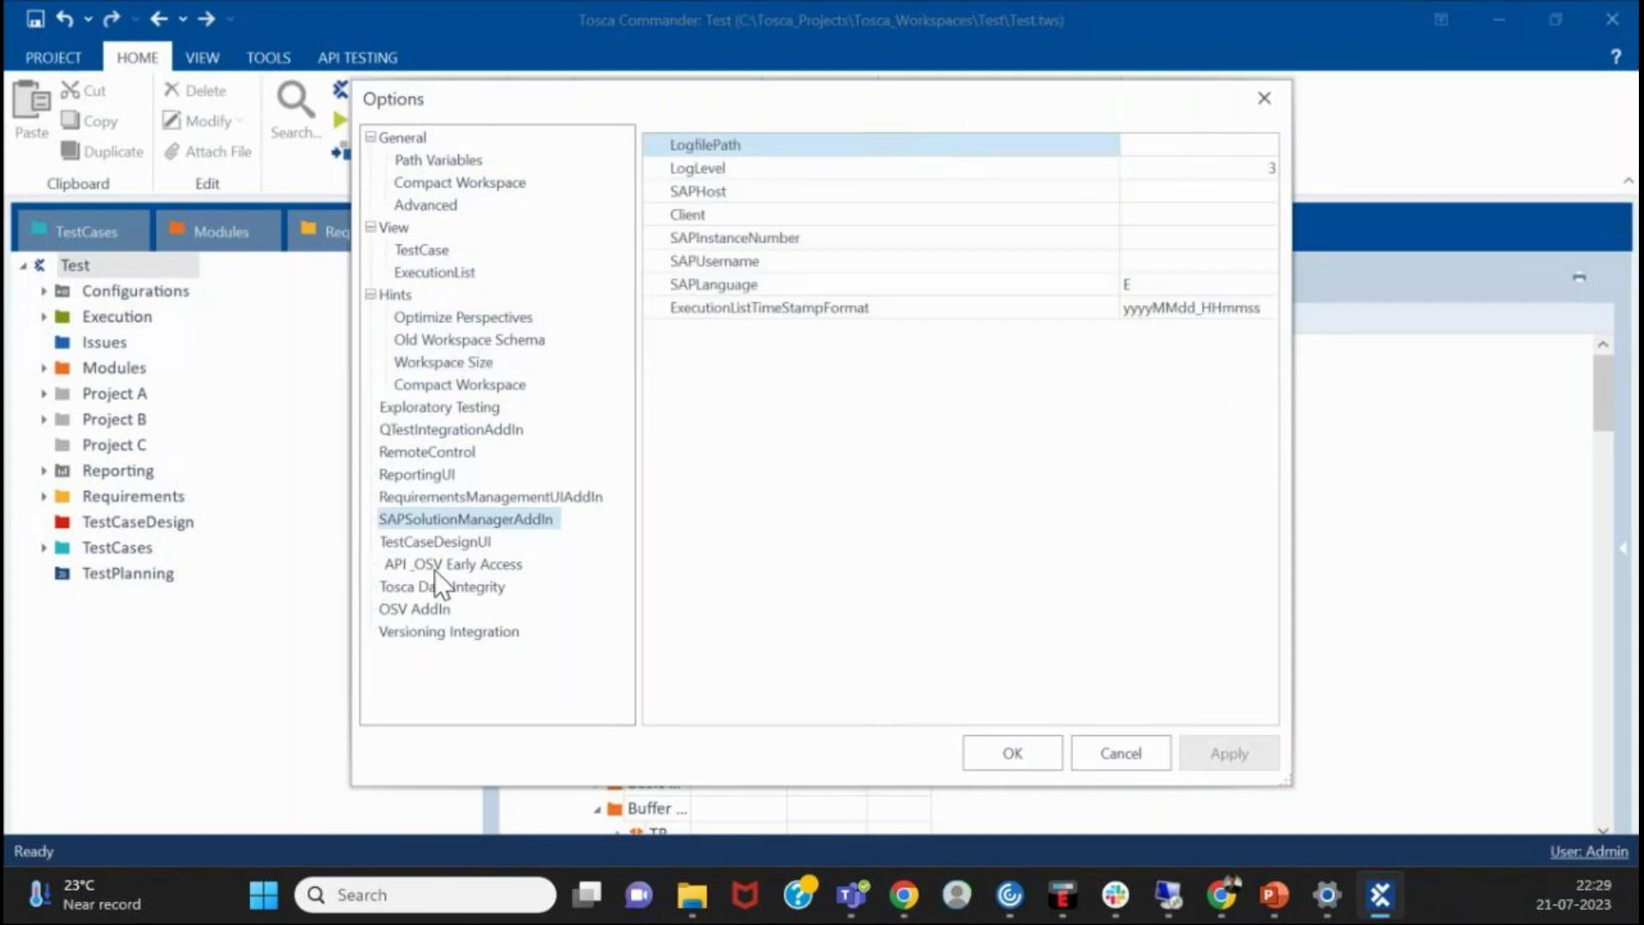
left_click(434, 586)
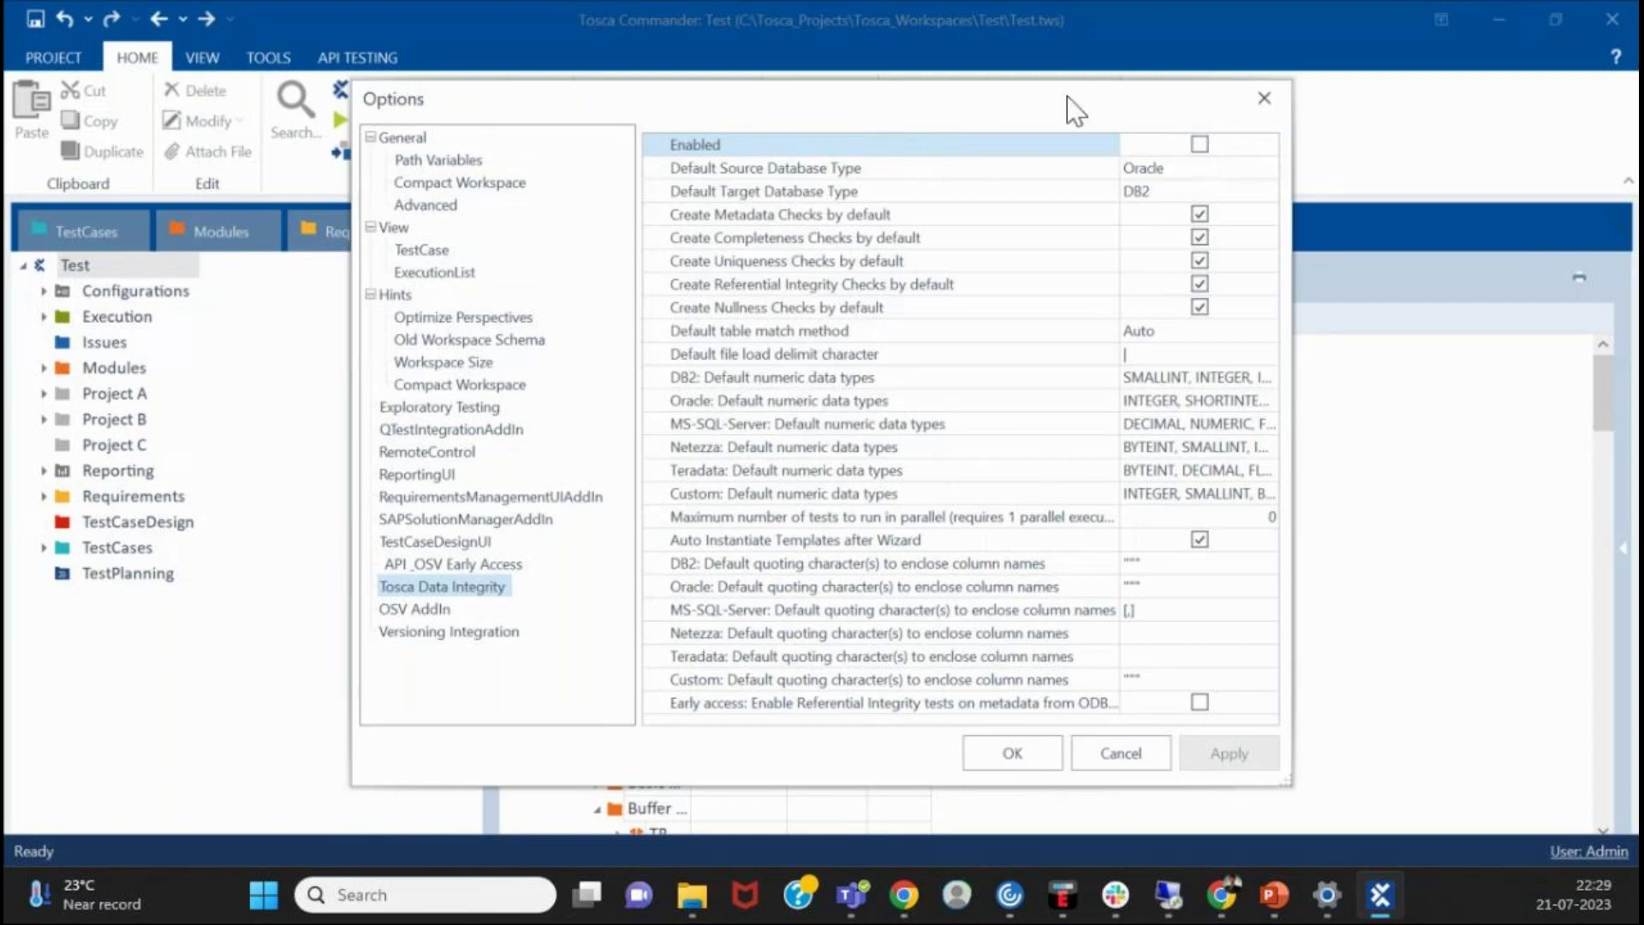
- Toggle Tosca Data Integrity on and back off, browse remaining add-in pages, and confirm Options unchanged
left_click(1199, 145)
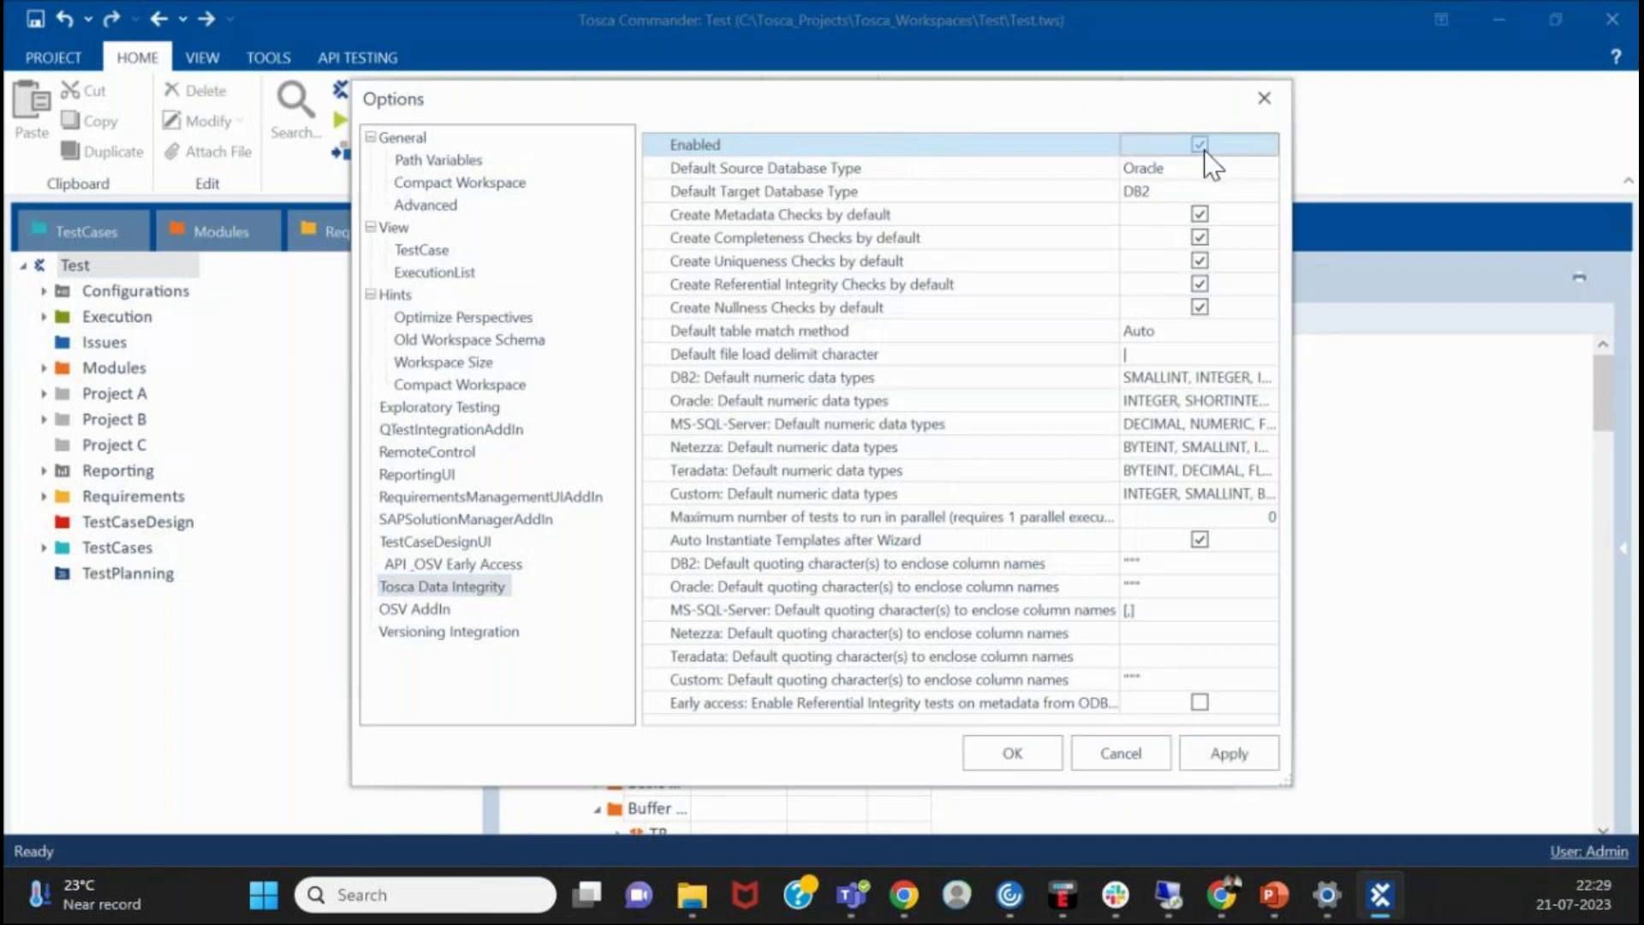
left_click(1200, 145)
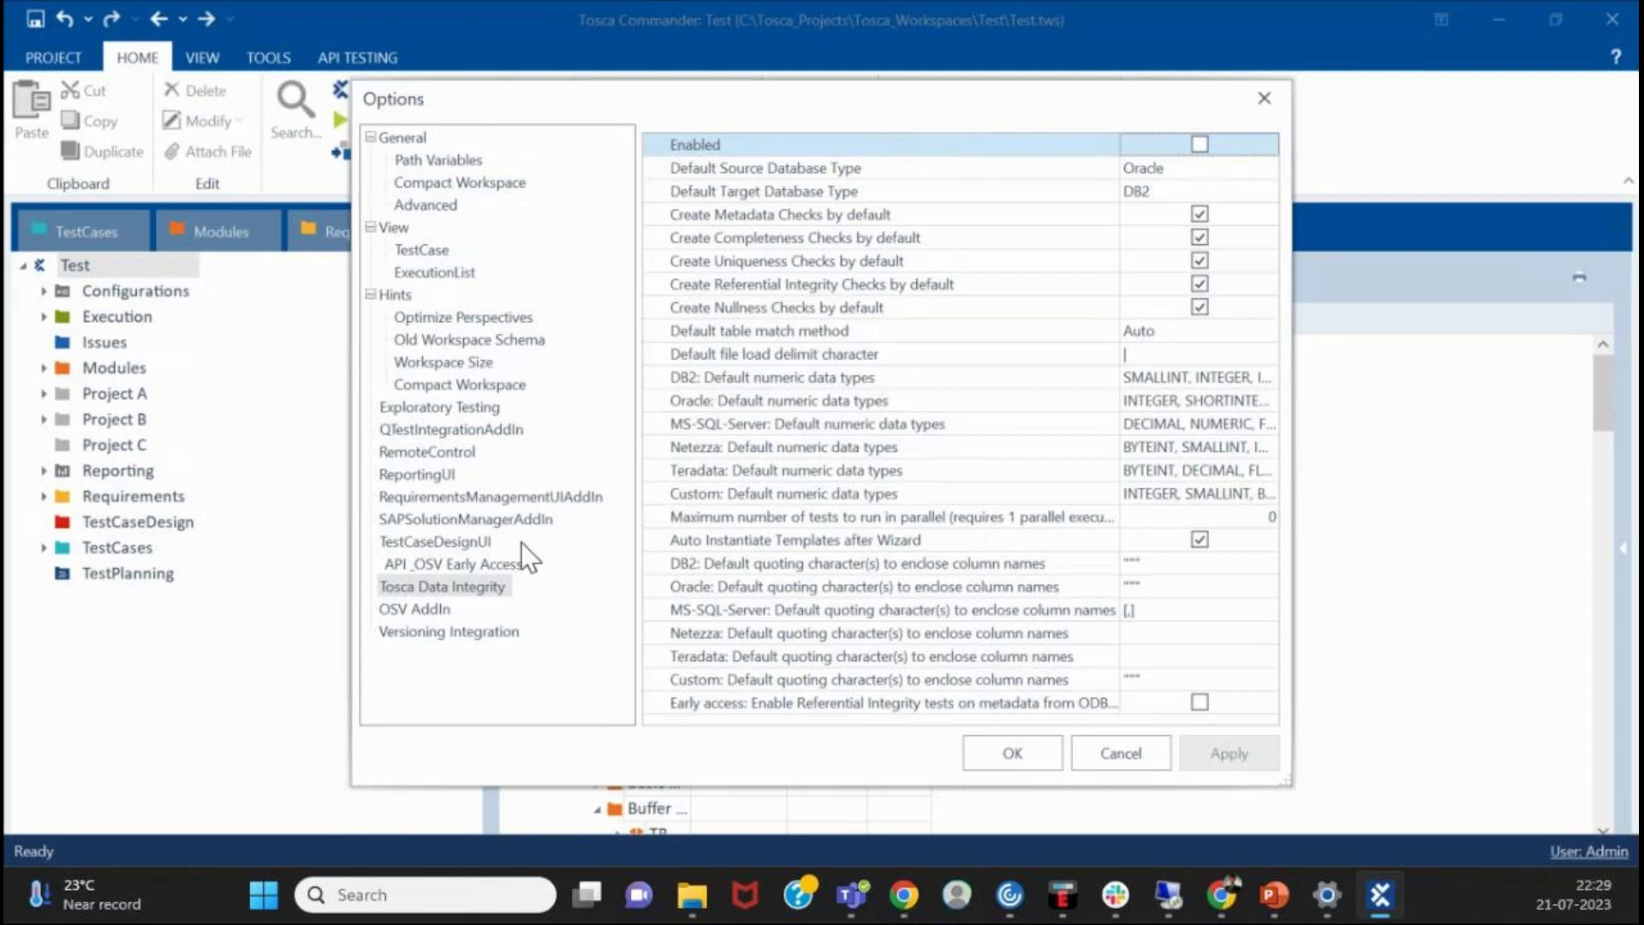
left_click(505, 497)
left_click(456, 452)
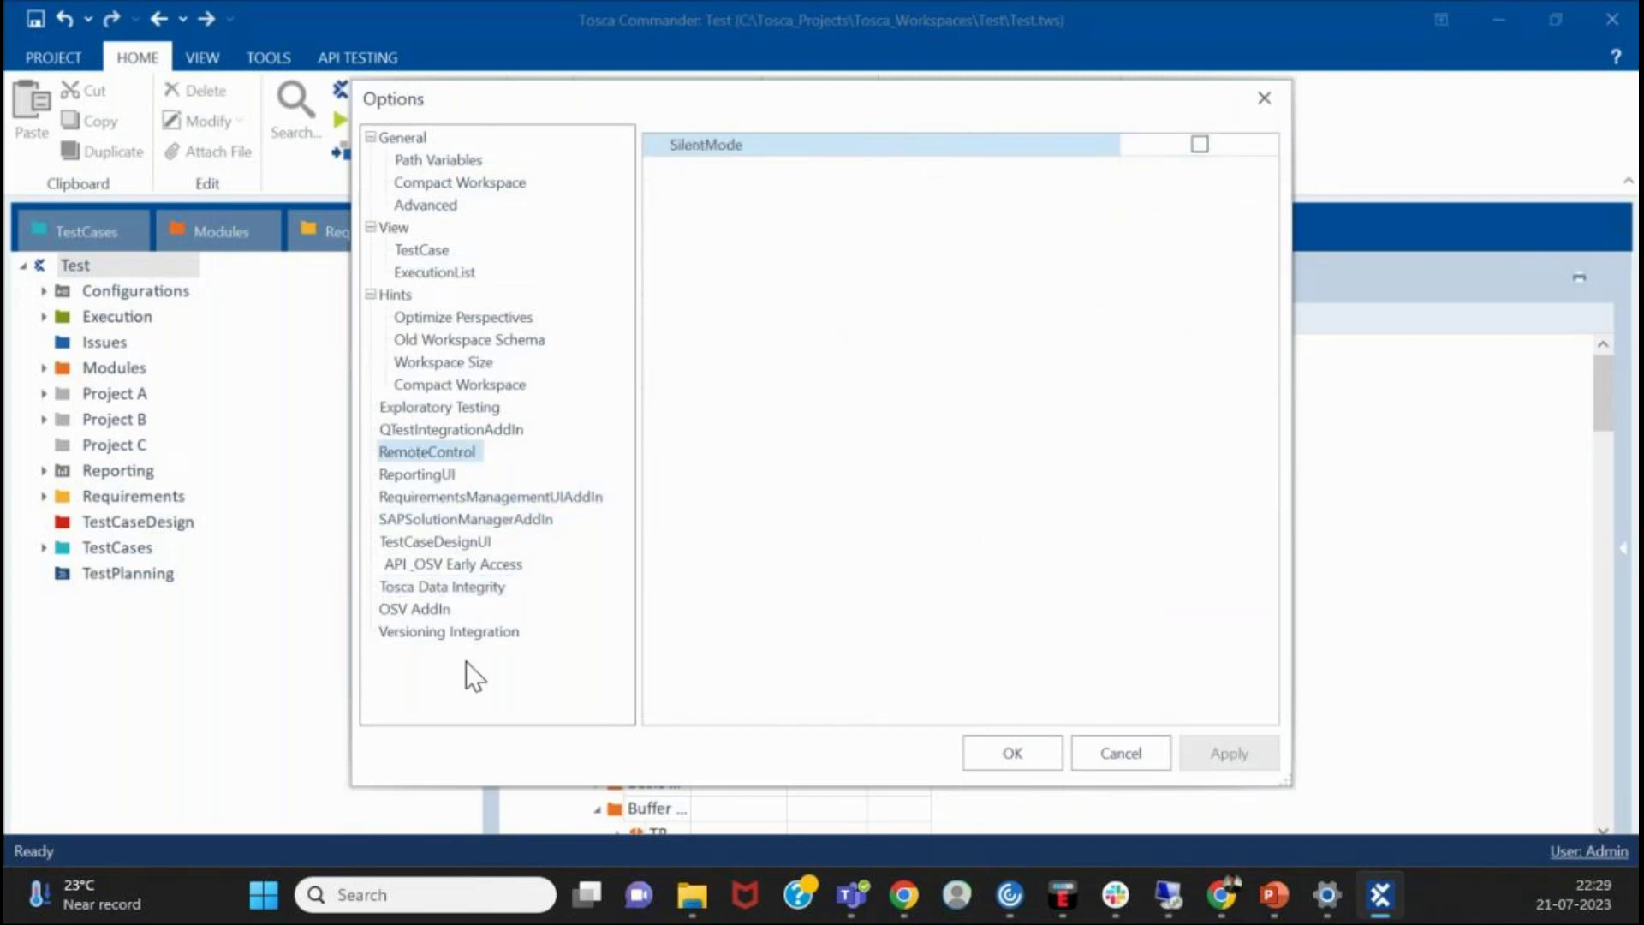
left_click(514, 633)
left_click(502, 563)
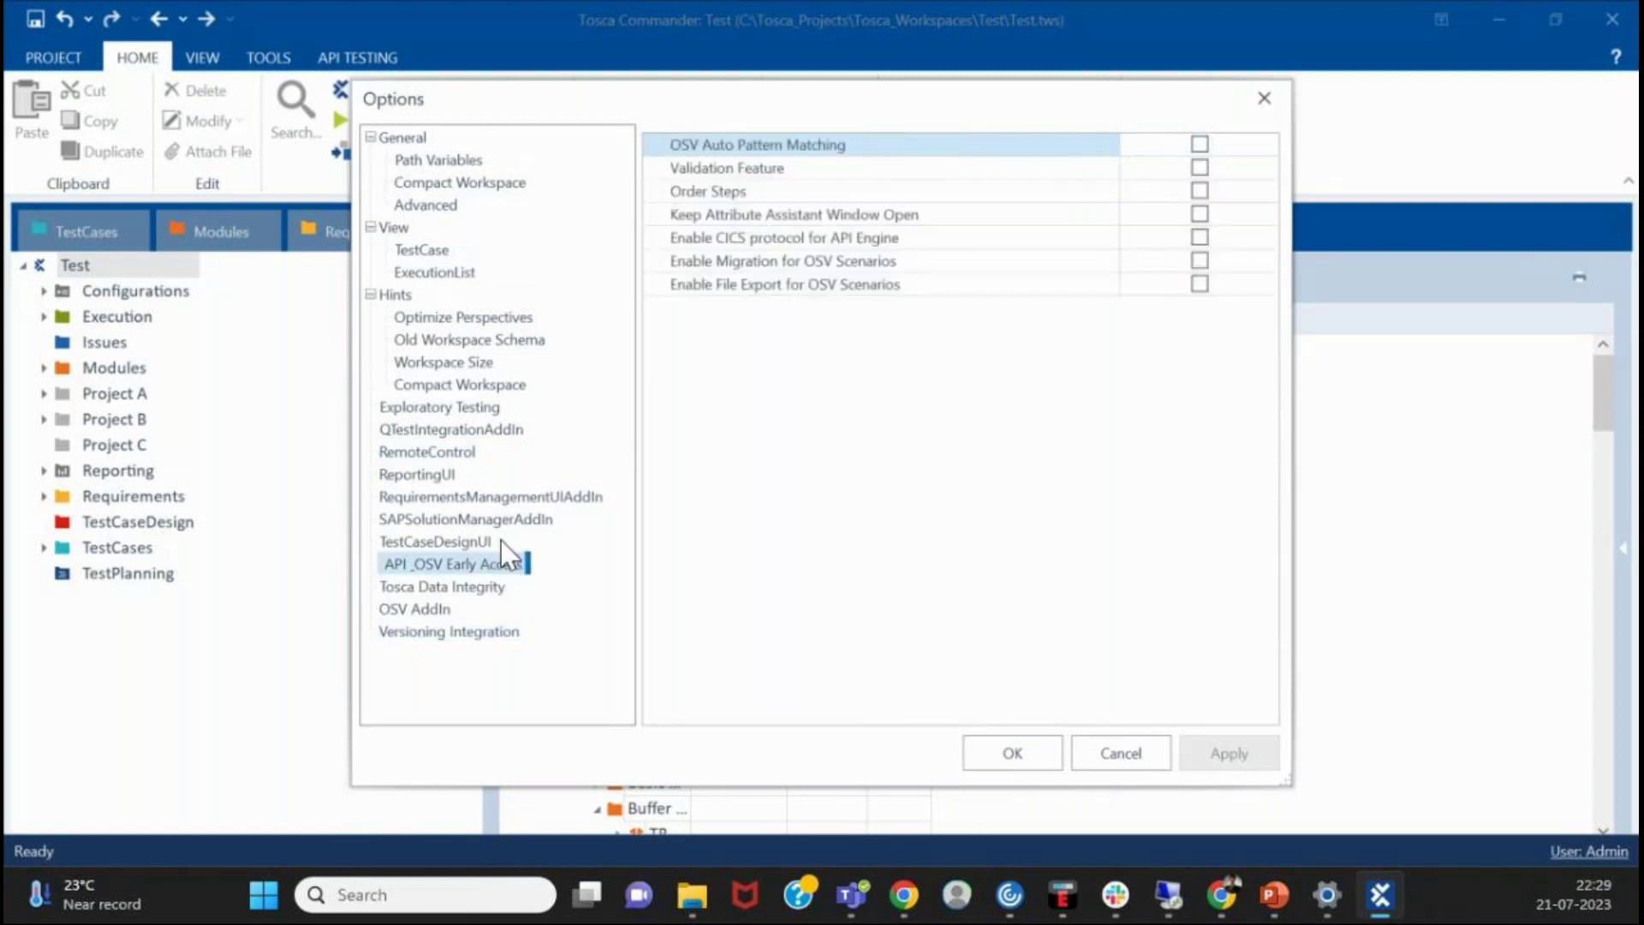
left_click(491, 519)
left_click(436, 406)
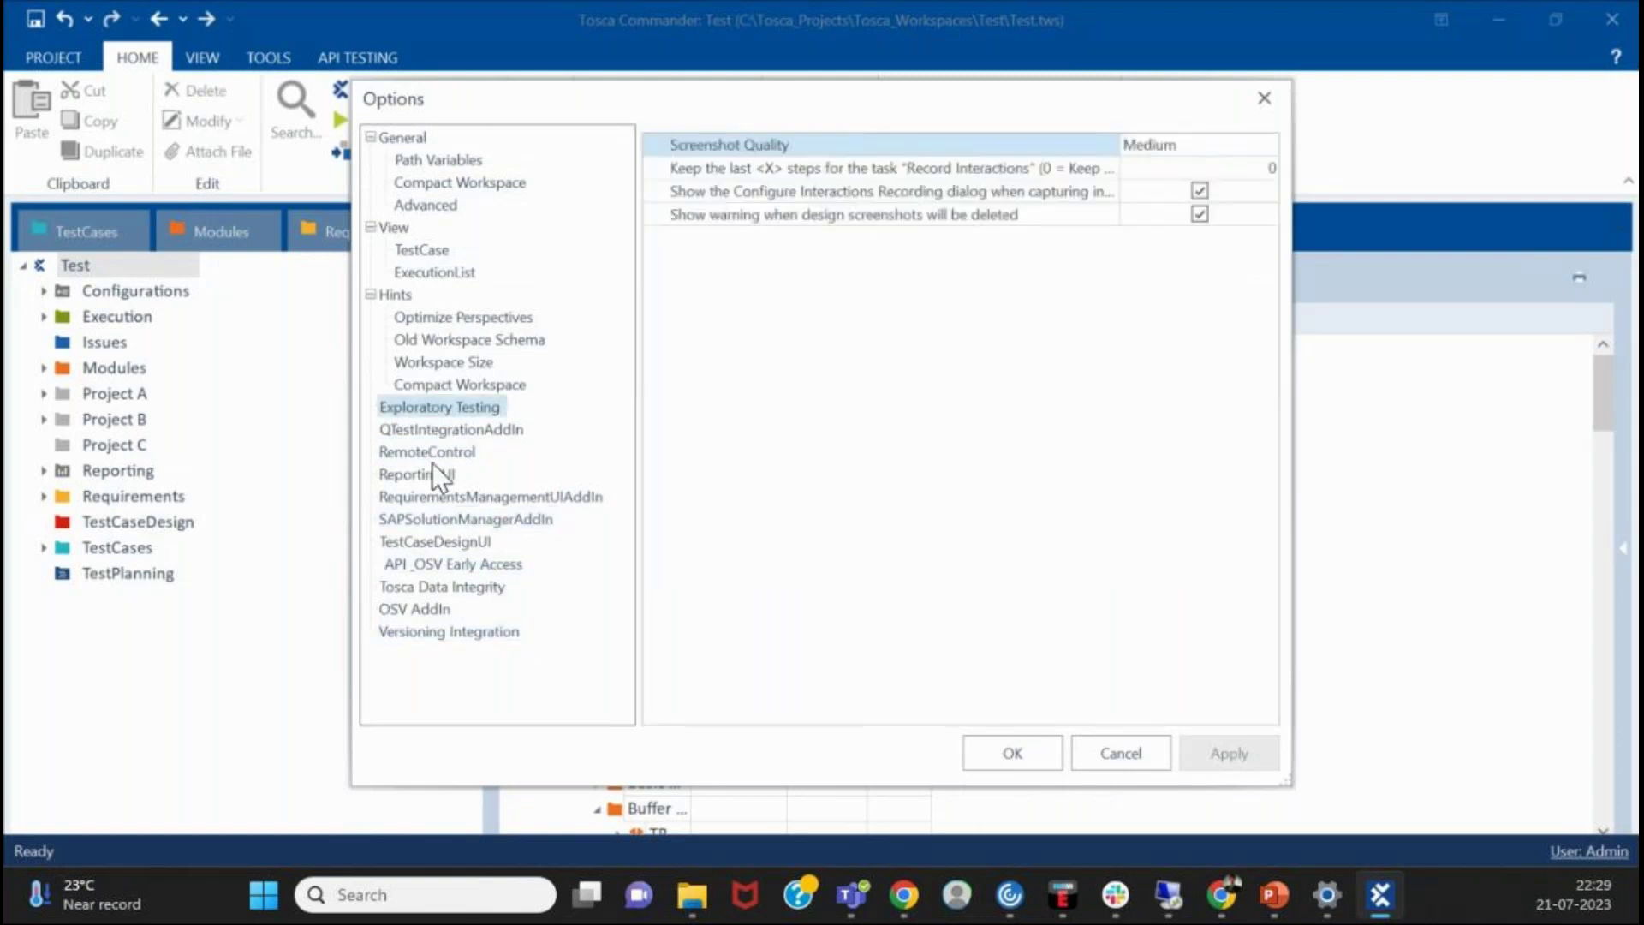
left_click(431, 472)
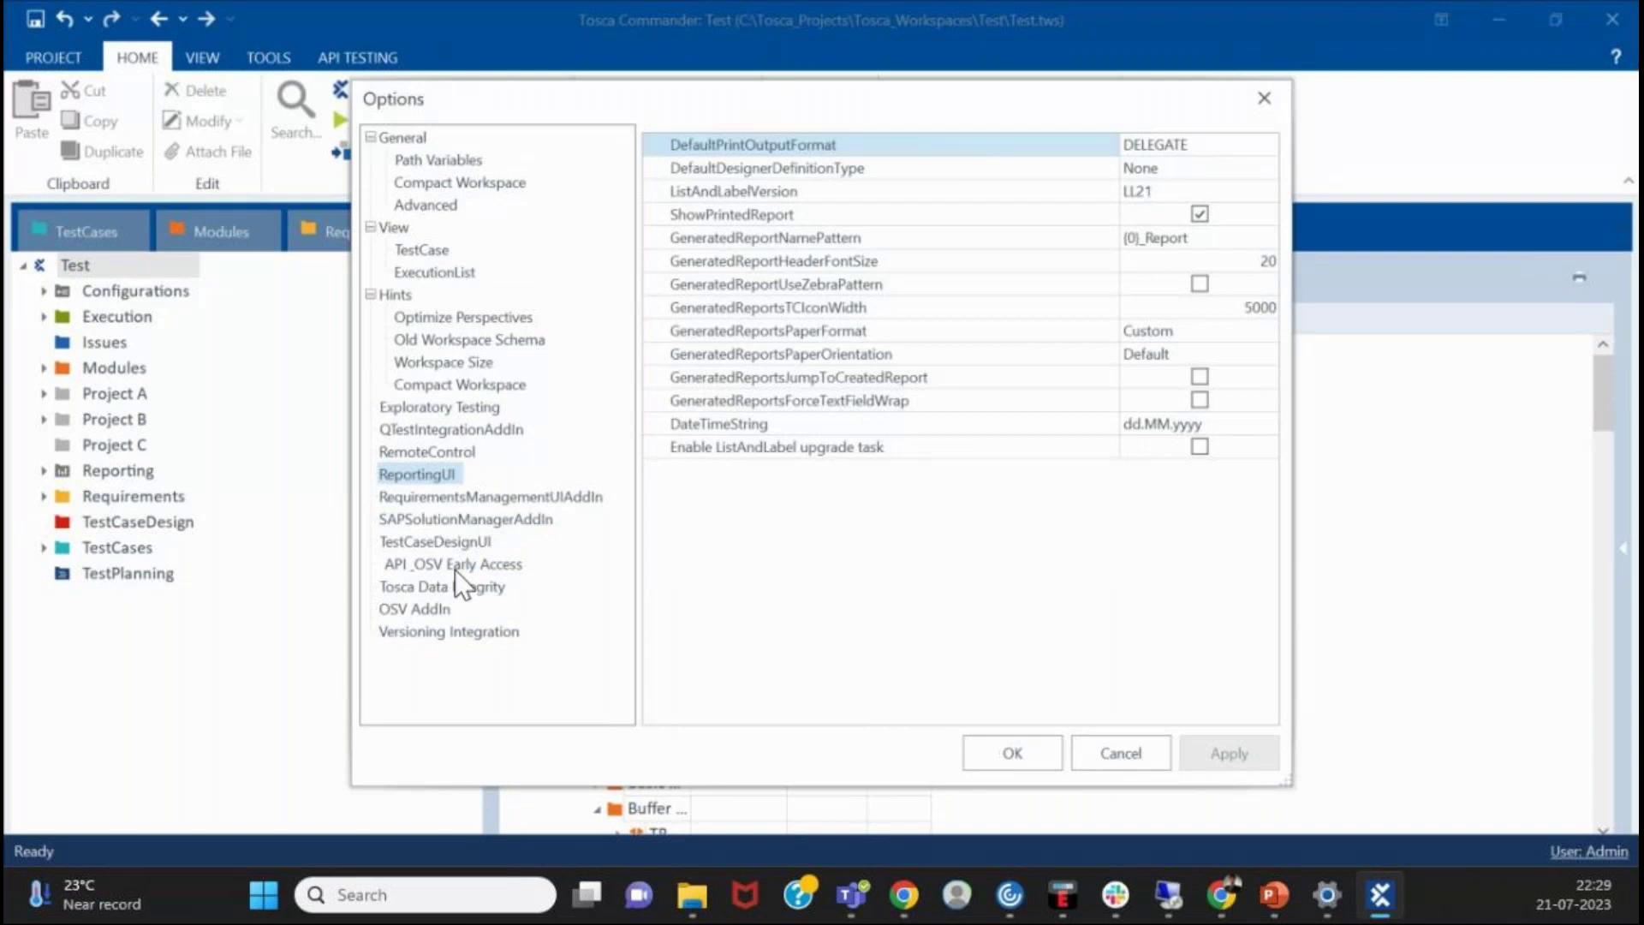
left_click(397, 562)
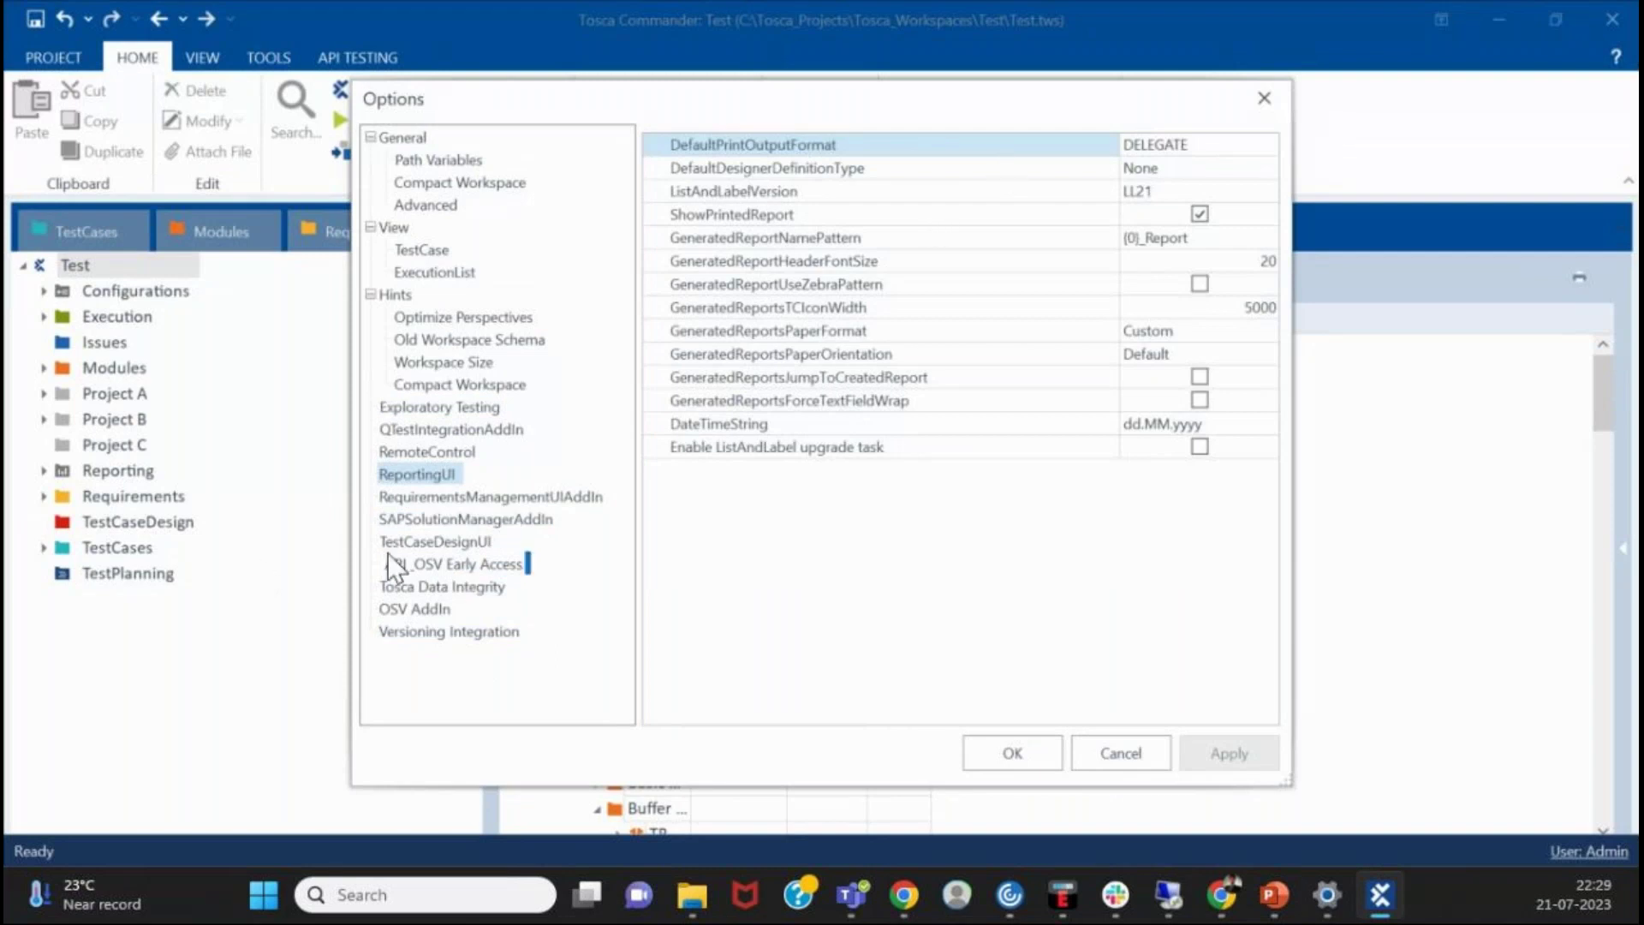
left_click(439, 546)
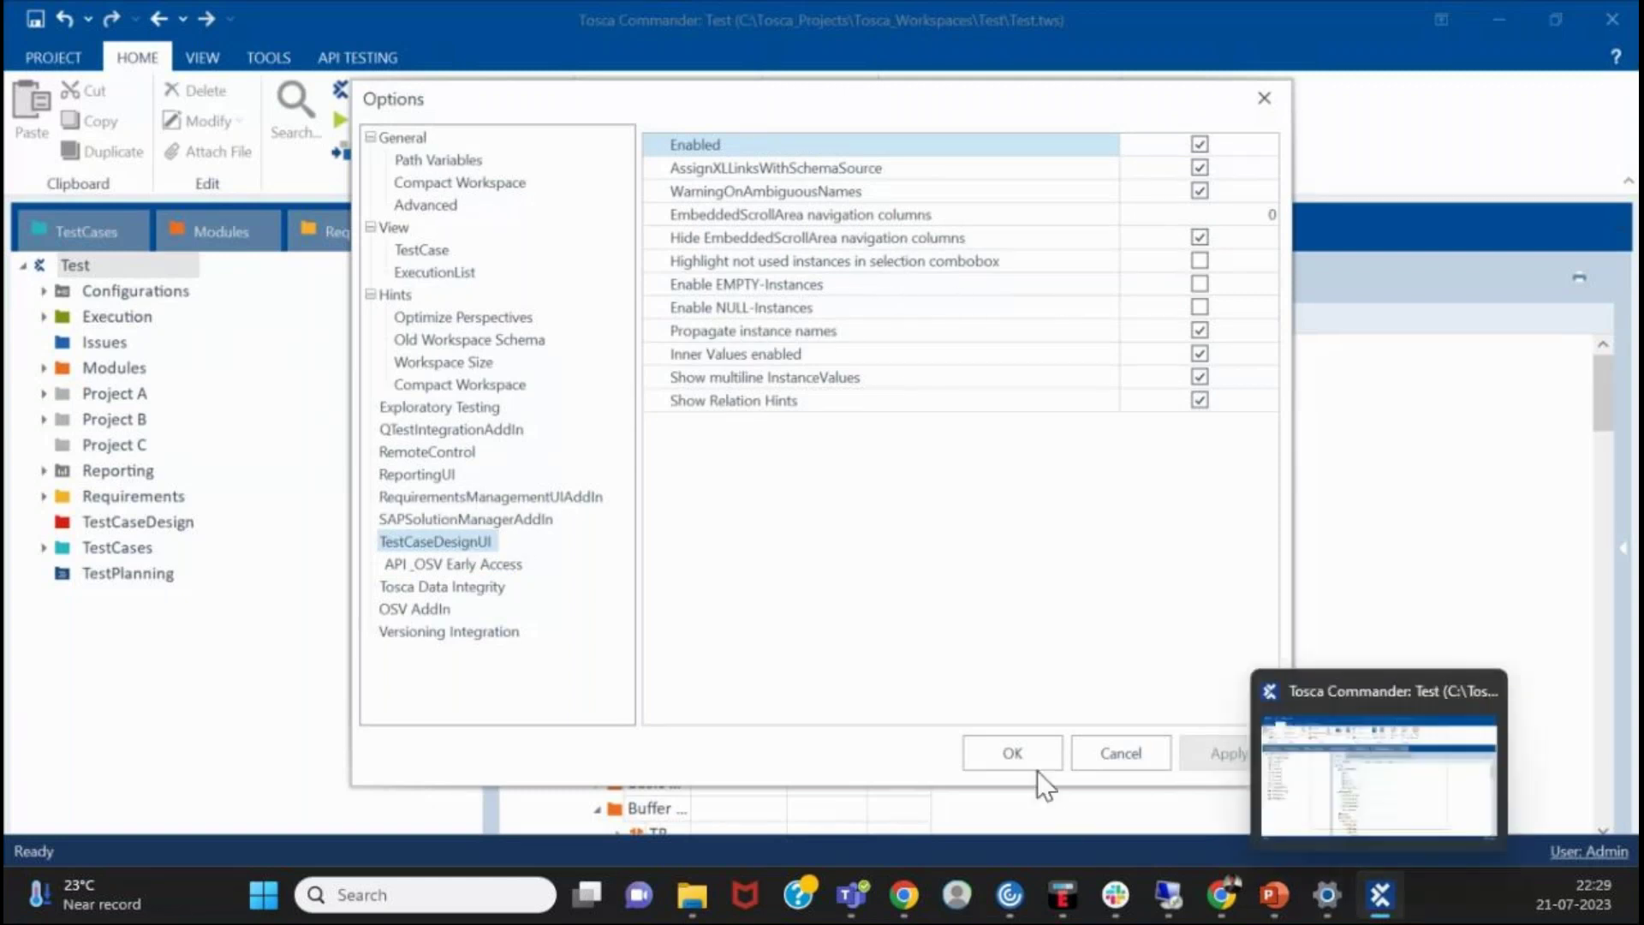
left_click(969, 746)
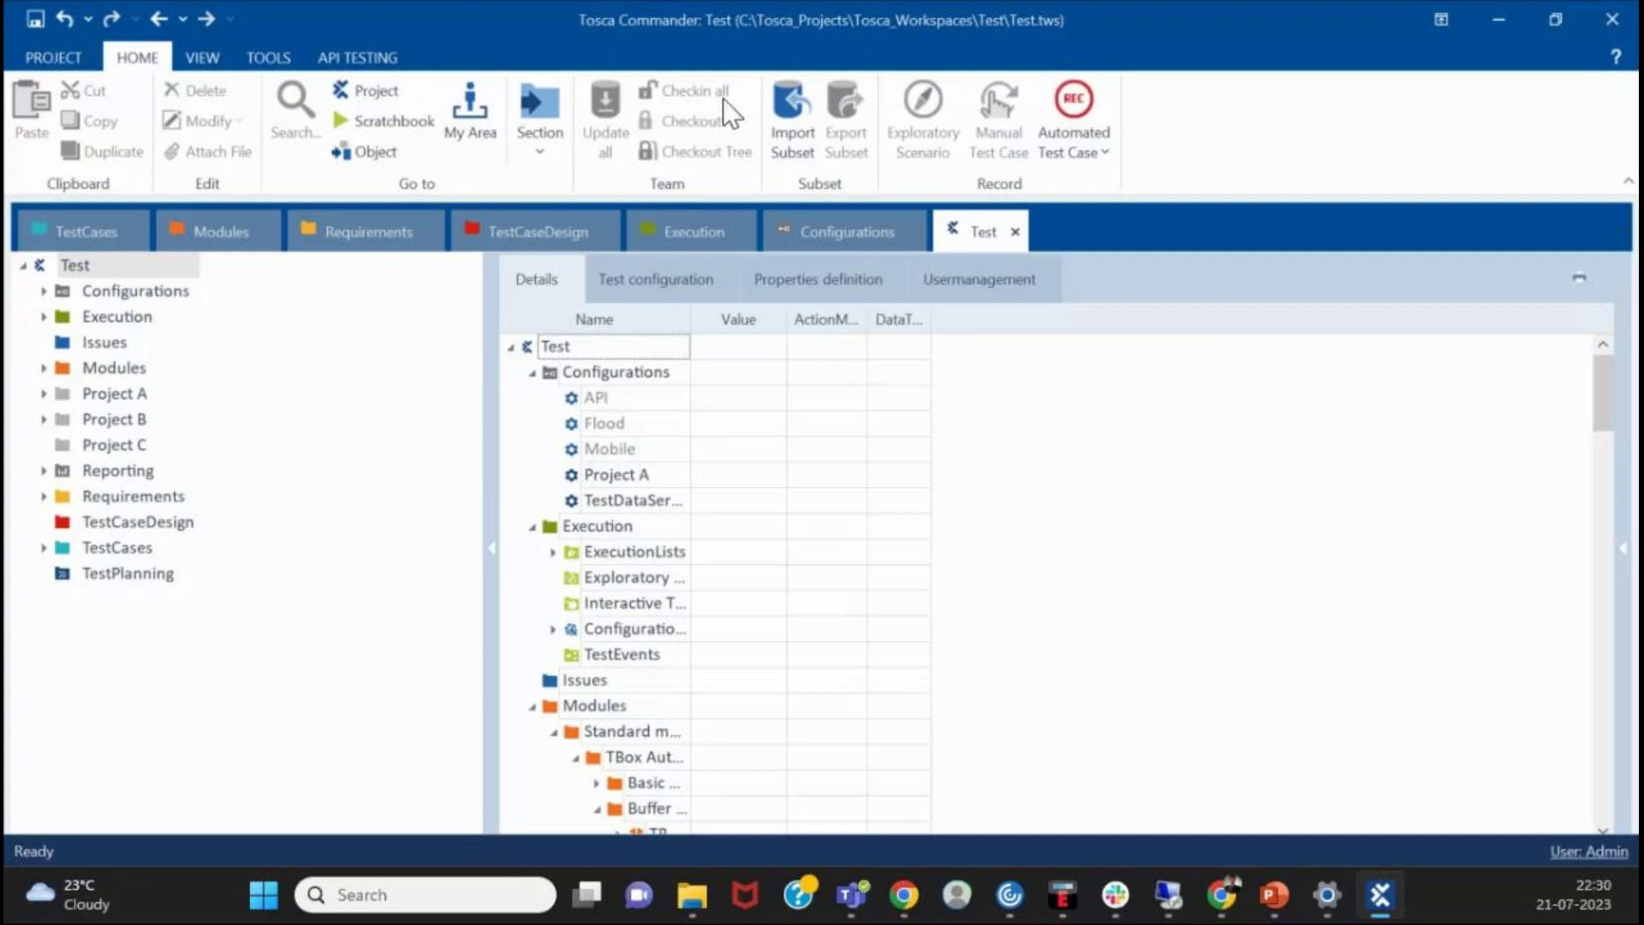
- Close the Test project, saving all changes
left_click(76, 62)
left_click(55, 377)
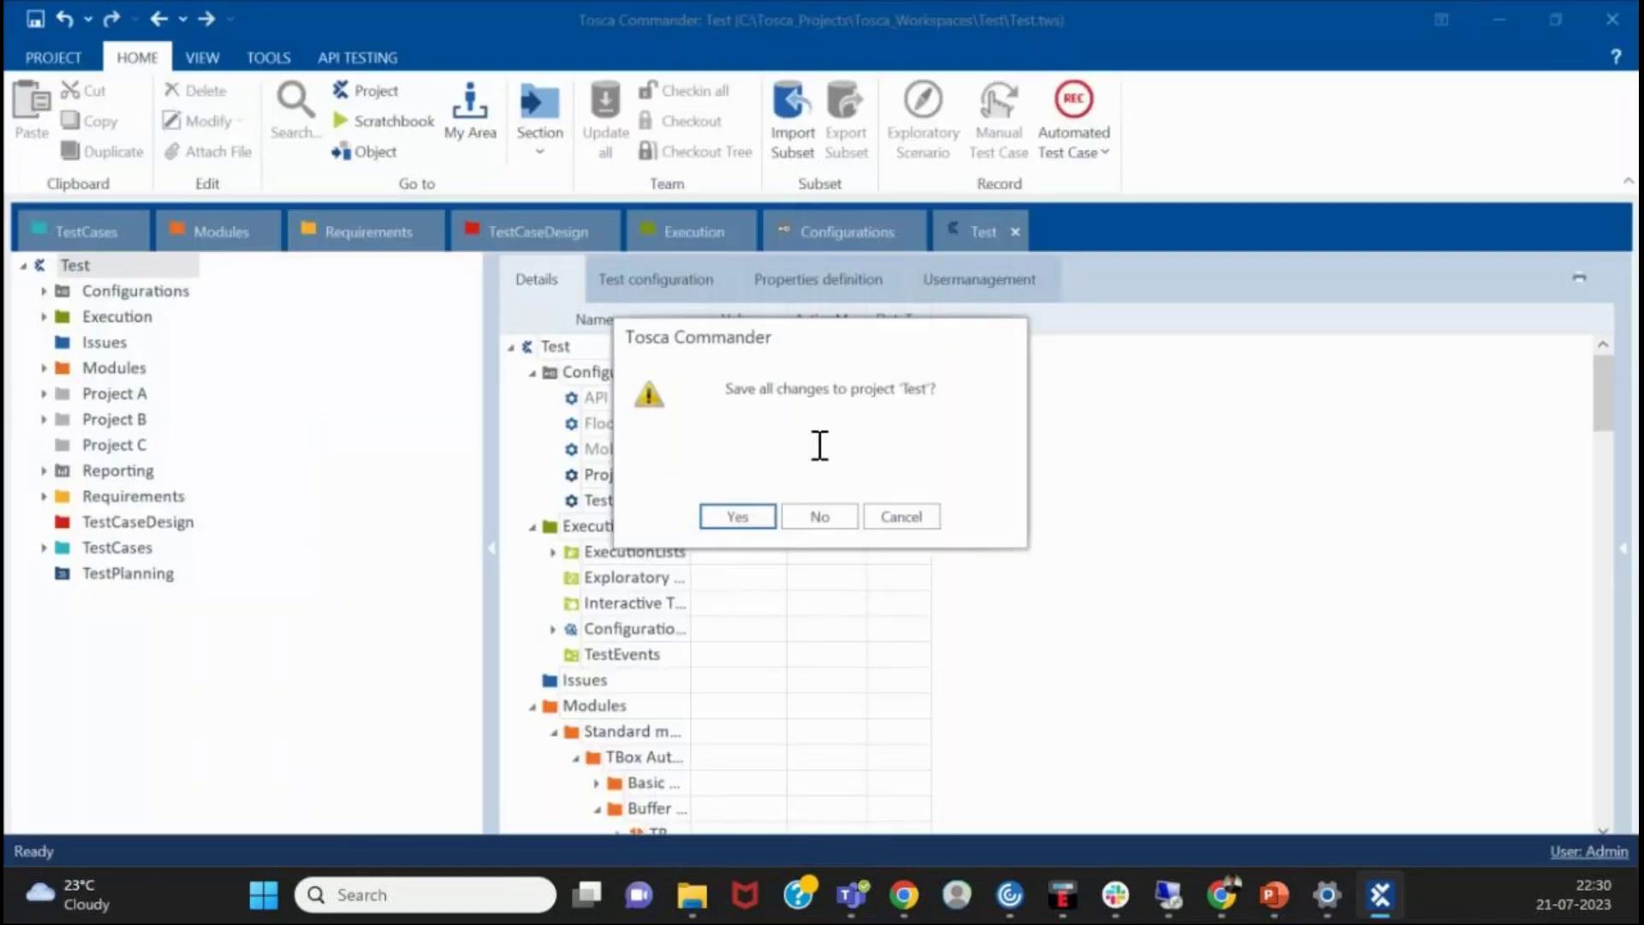
left_click(738, 517)
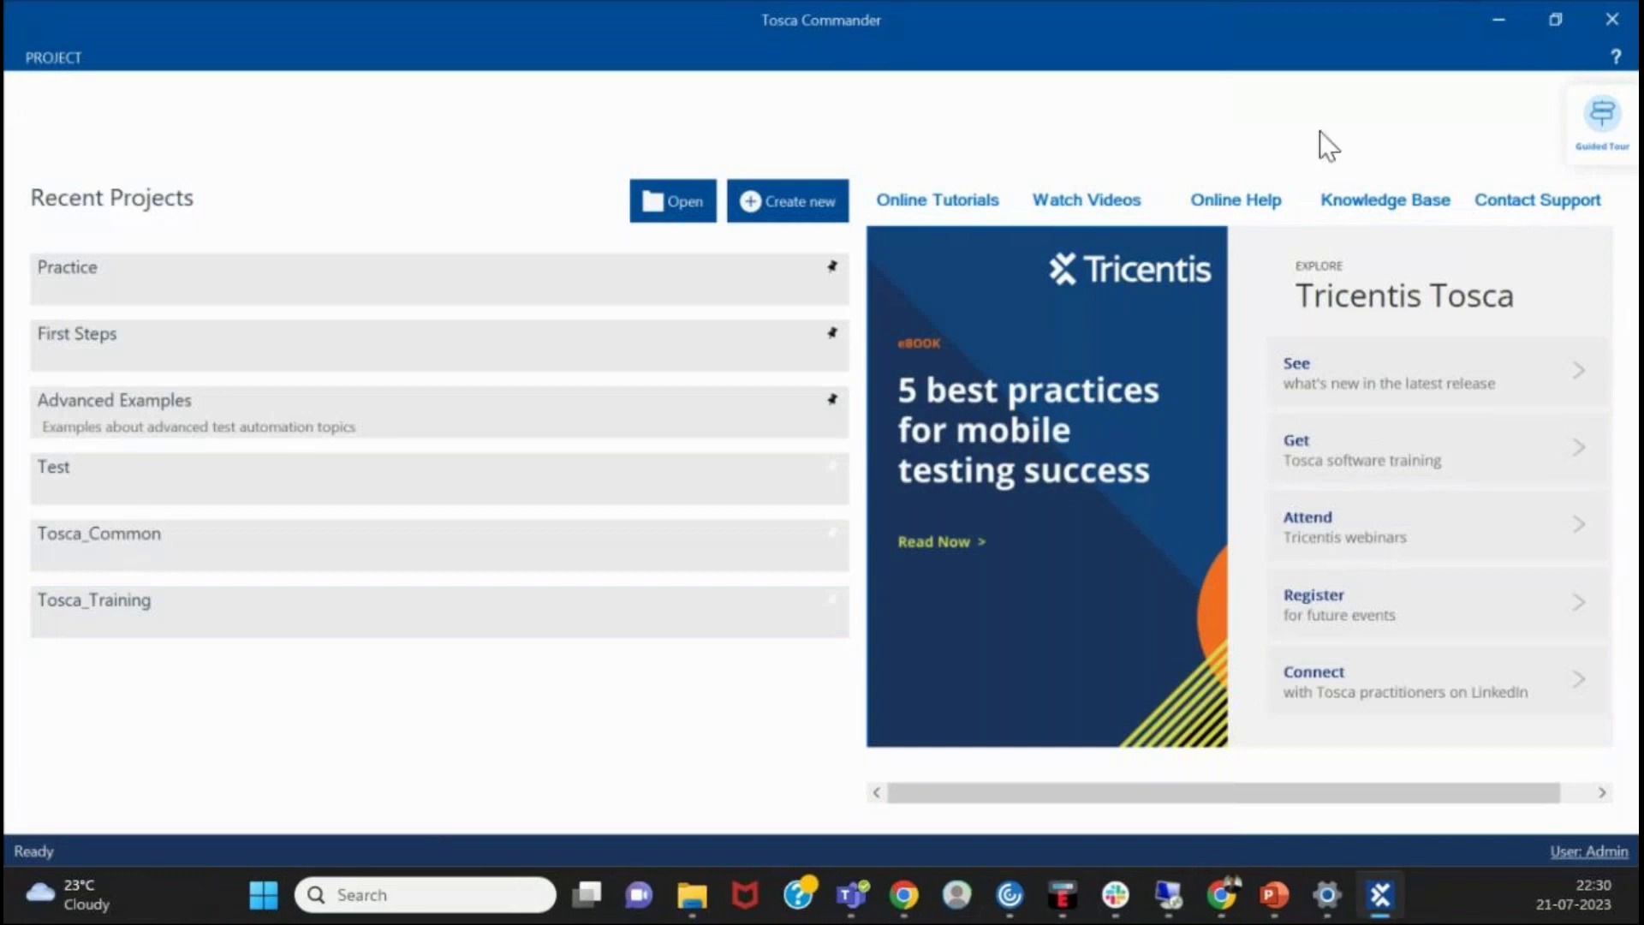
- Start a new workspace and try the SQLite, MS SQL Server, Oracle and DB2 repository types
left_click(771, 204)
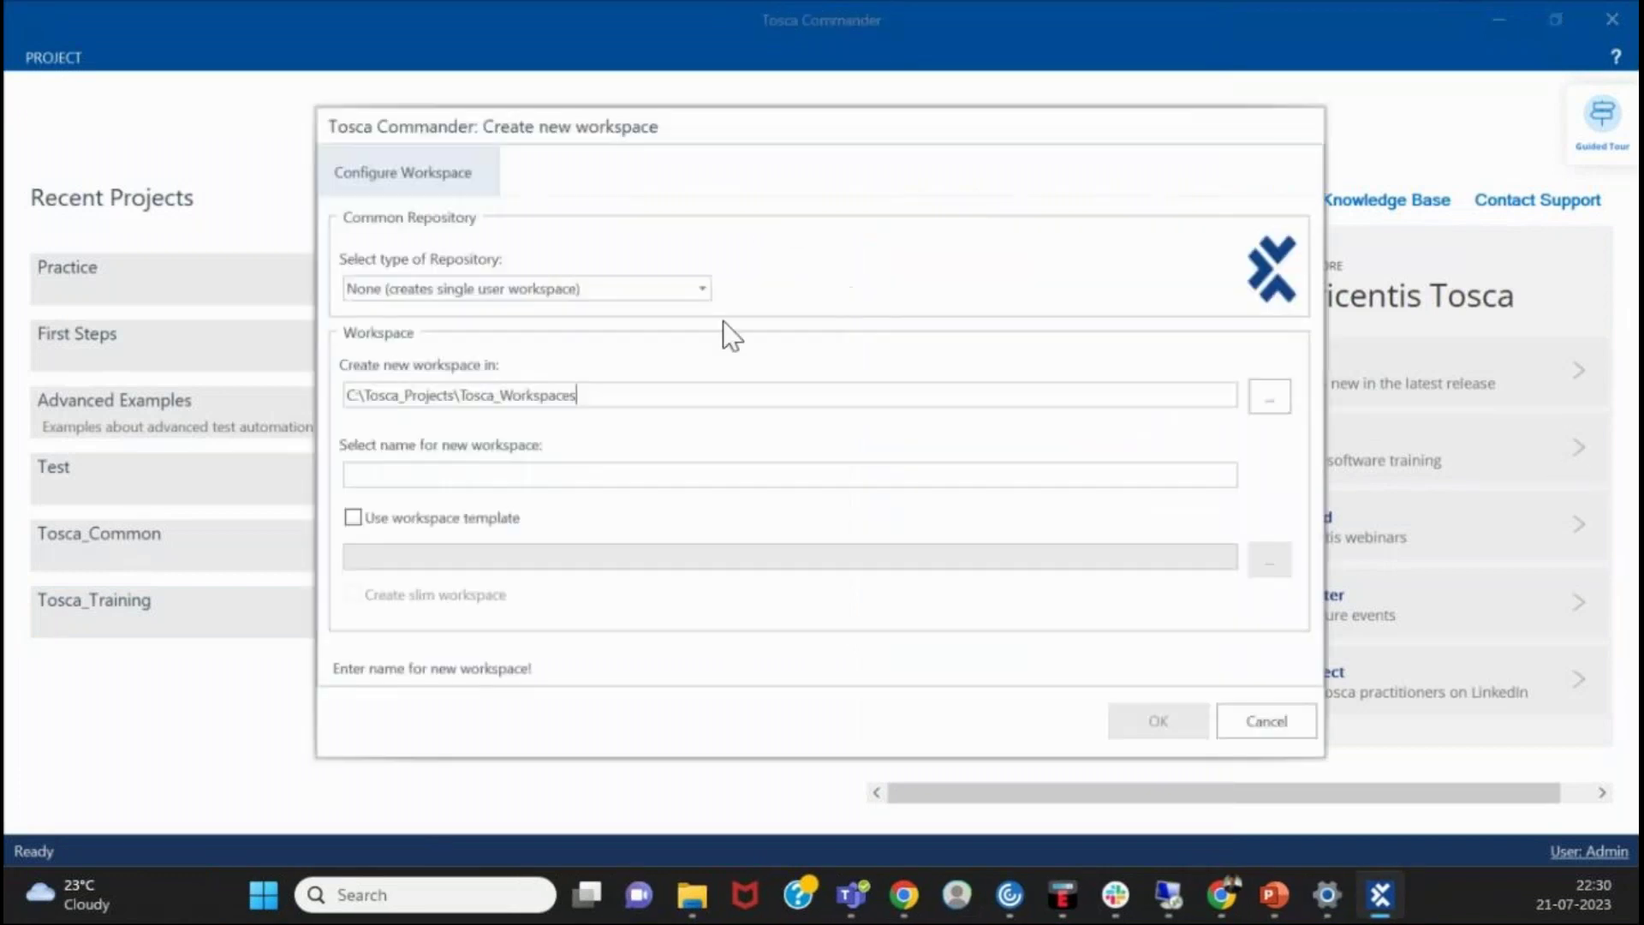
left_click(702, 292)
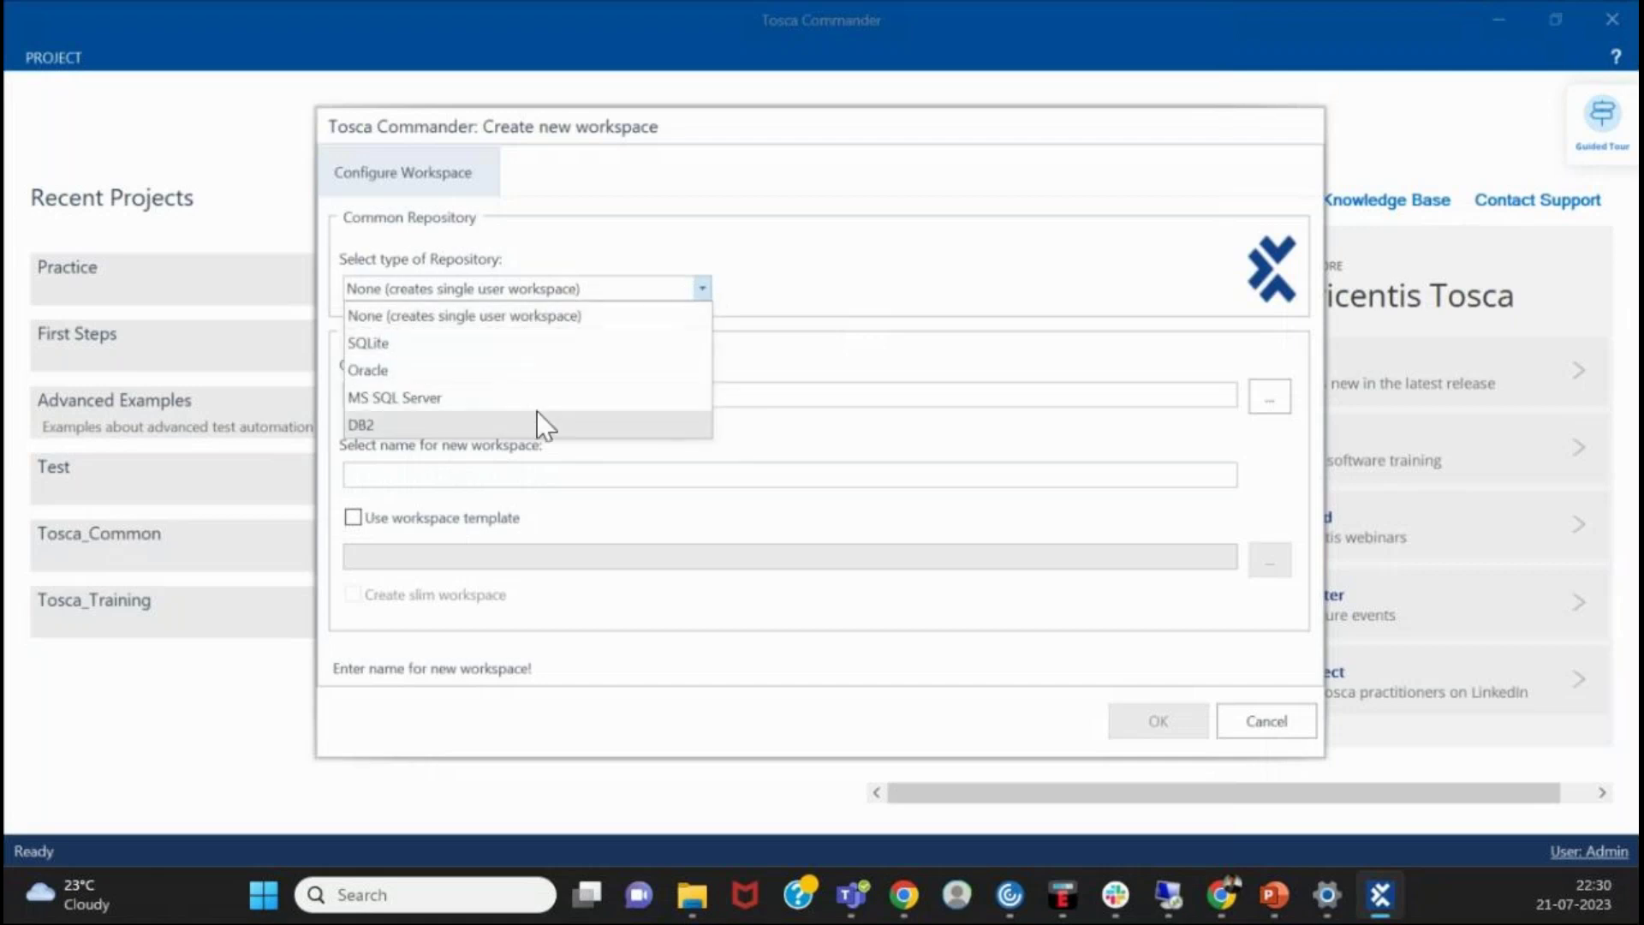
left_click(961, 188)
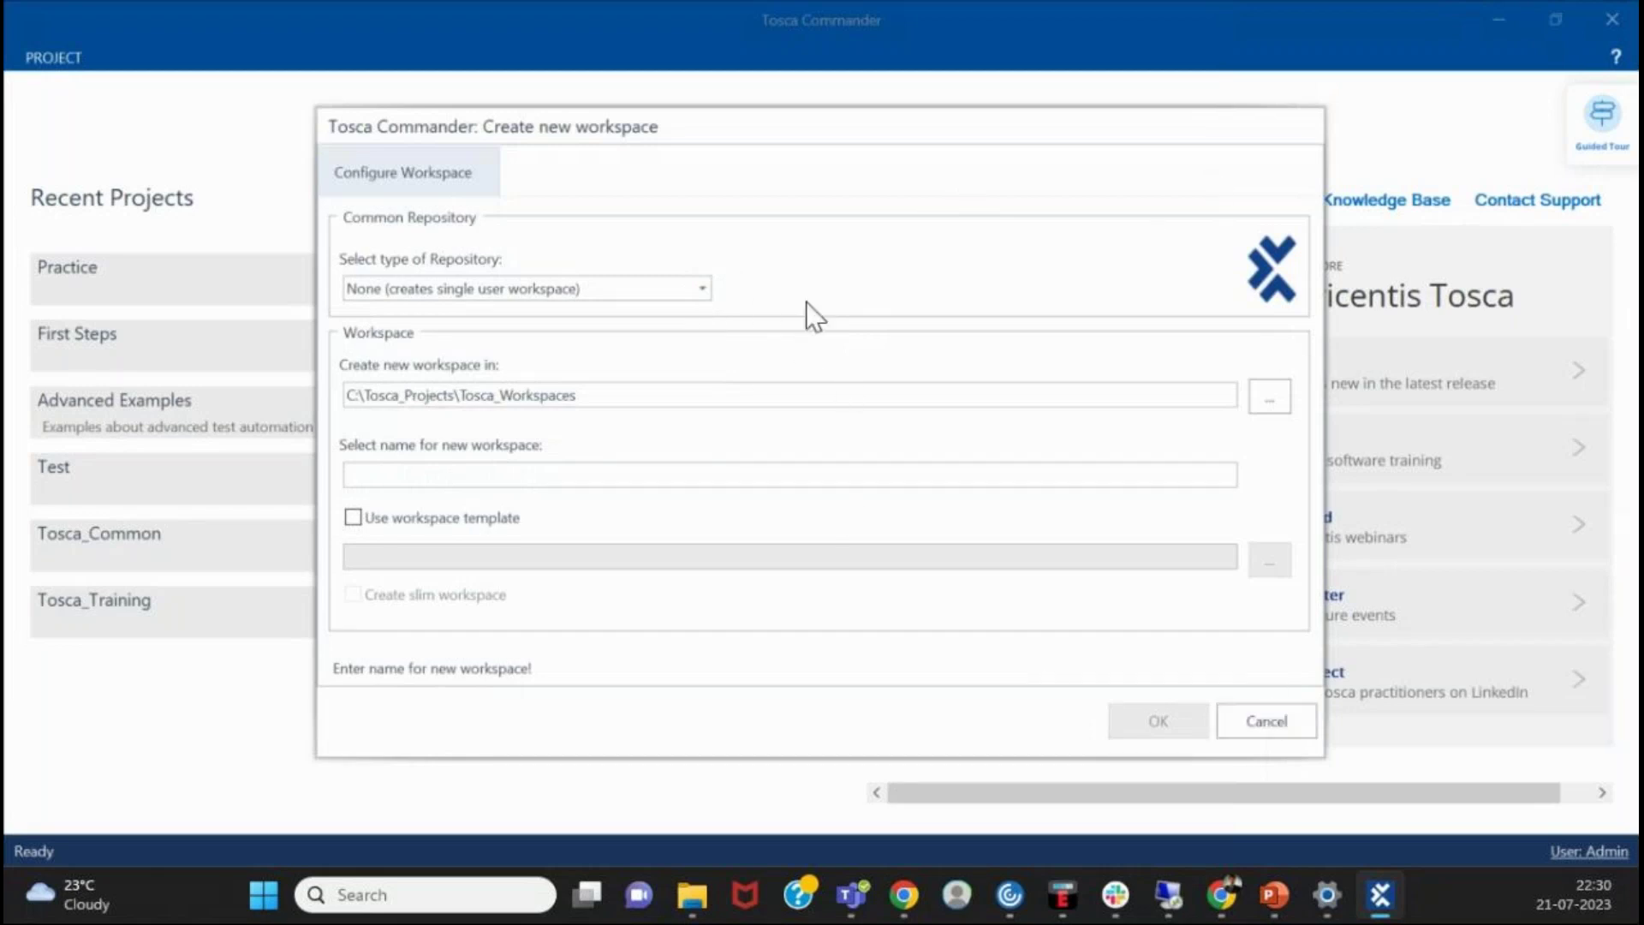
left_click(700, 290)
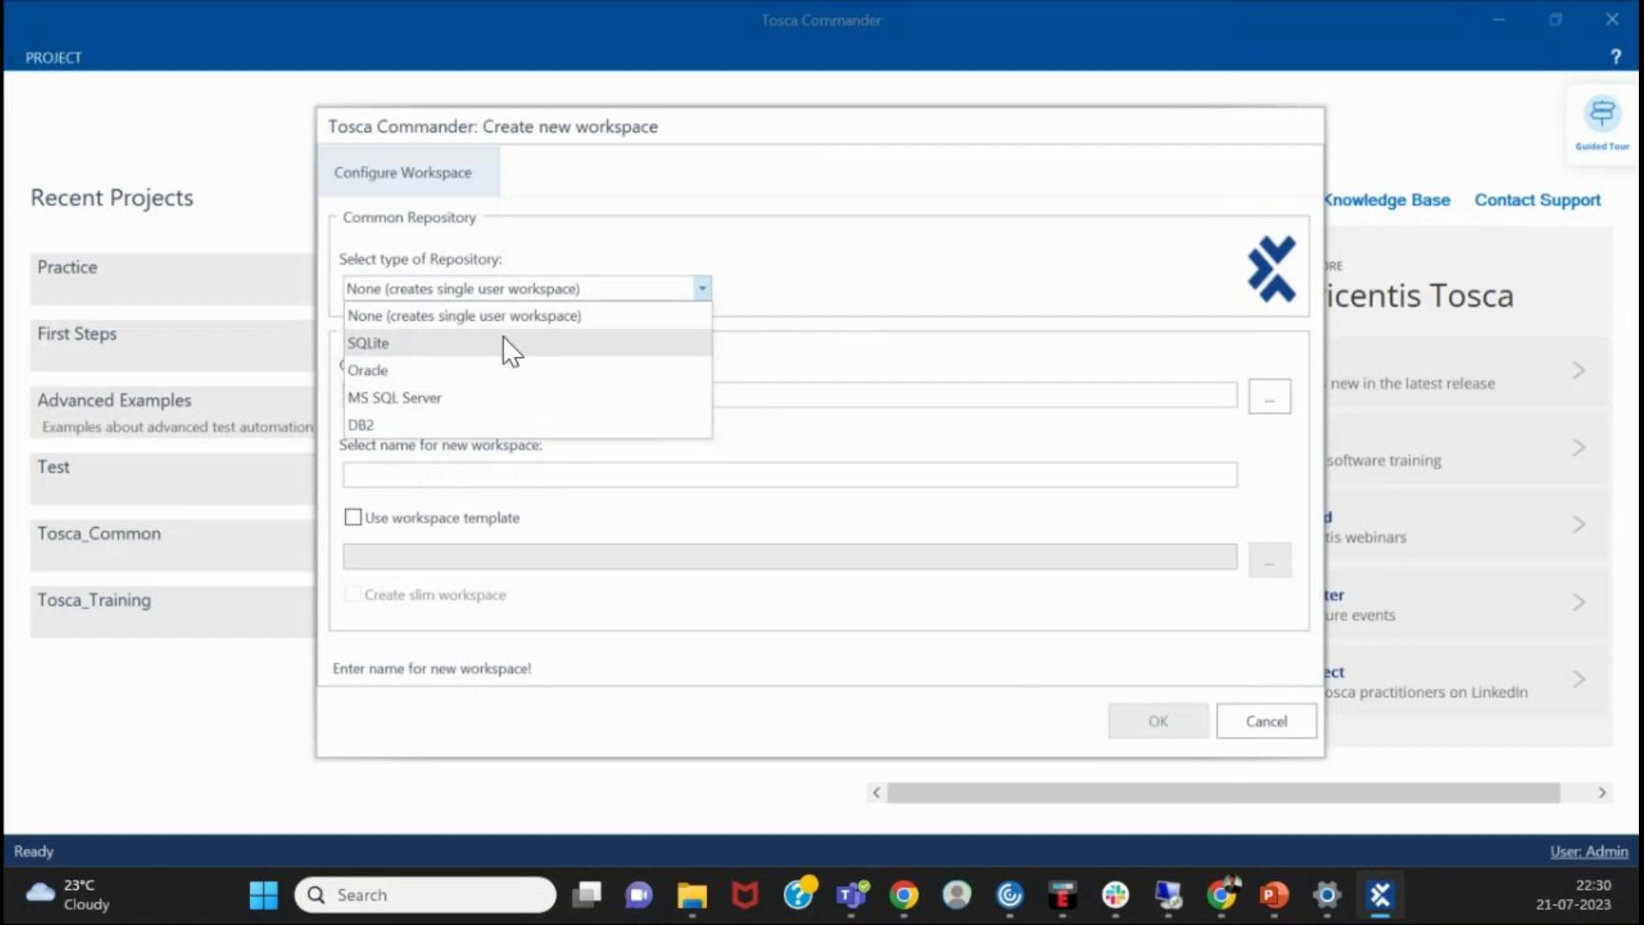
left_click(502, 336)
left_click(698, 289)
left_click(465, 394)
left_click(584, 425)
left_click(703, 290)
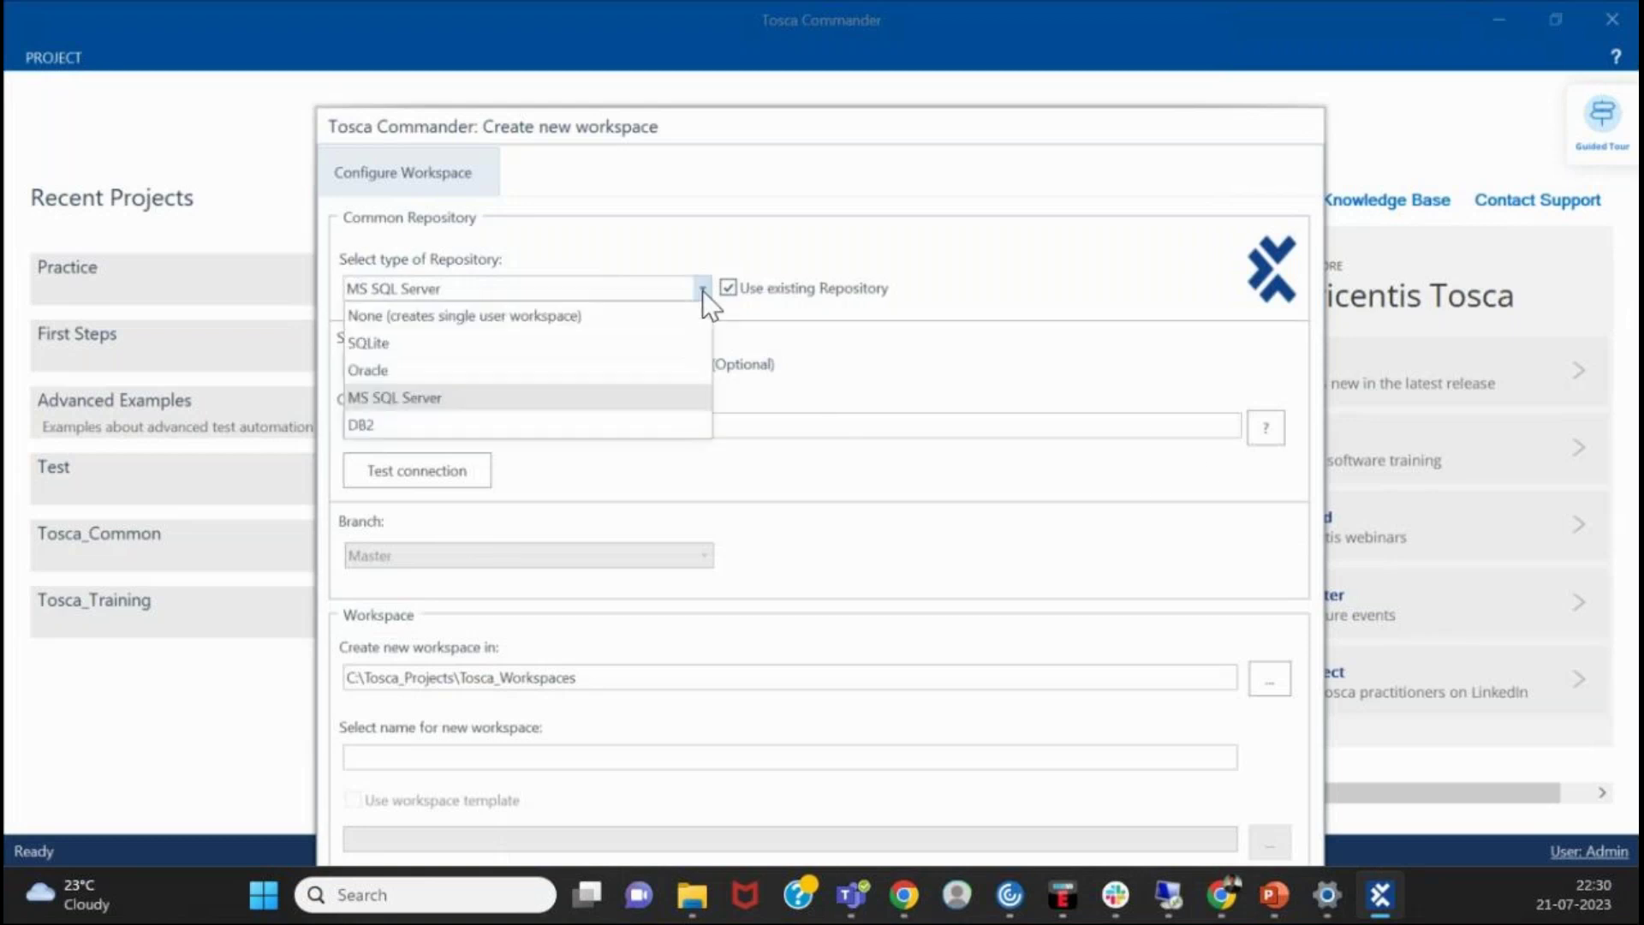
left_click(577, 405)
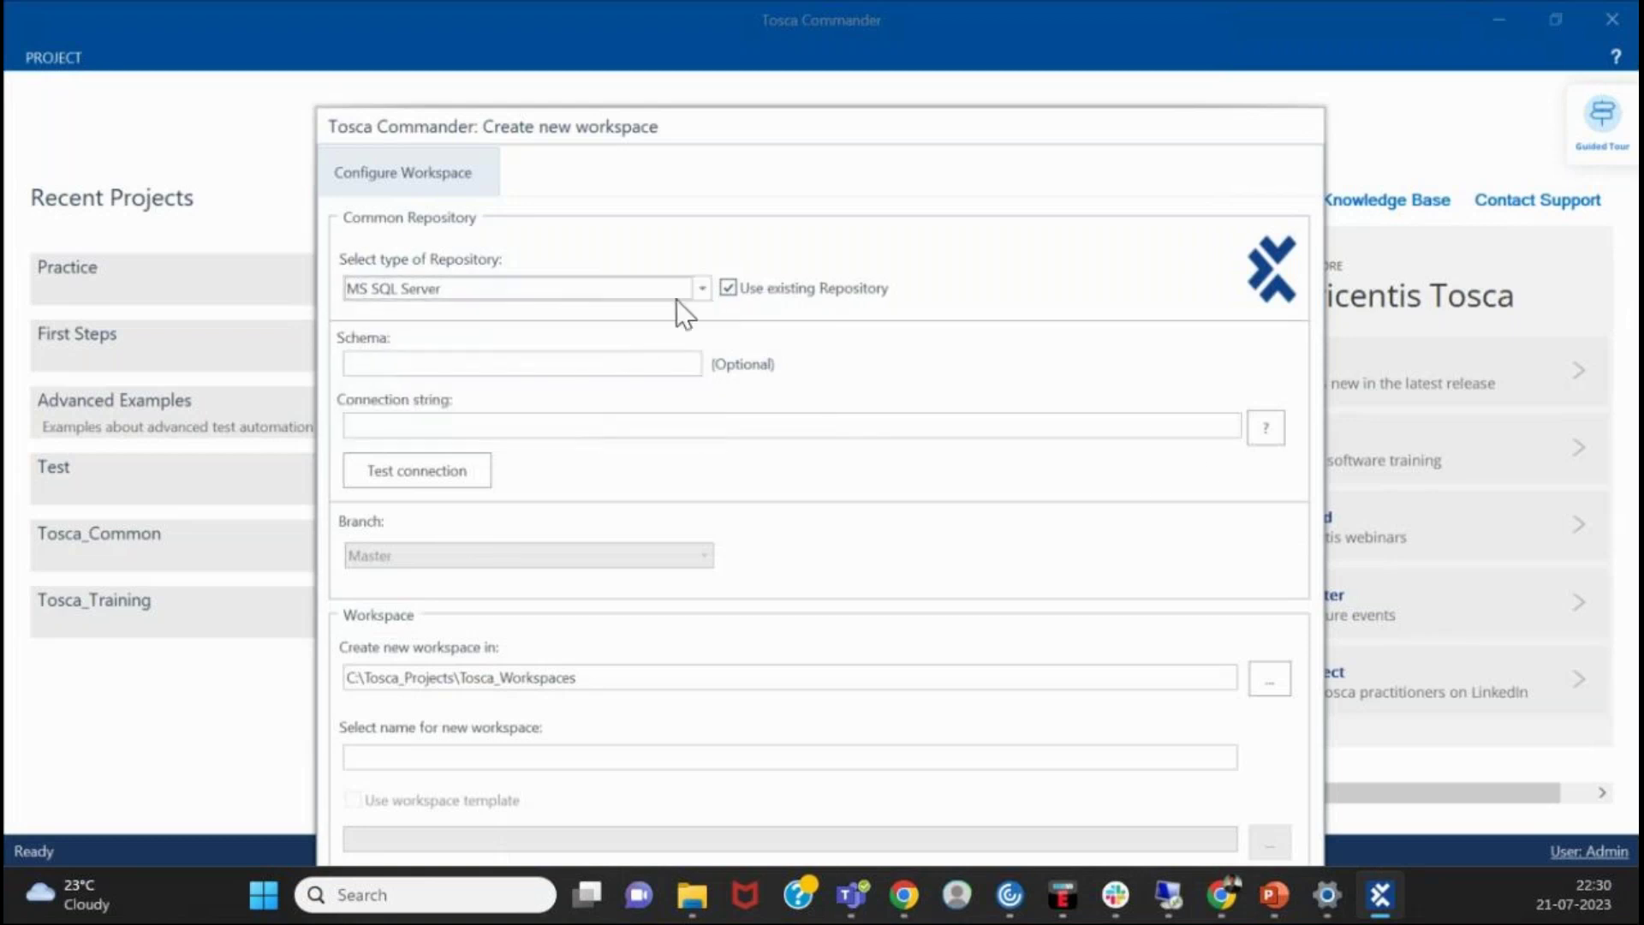
left_click(690, 294)
left_click(612, 370)
left_click(693, 291)
left_click(604, 415)
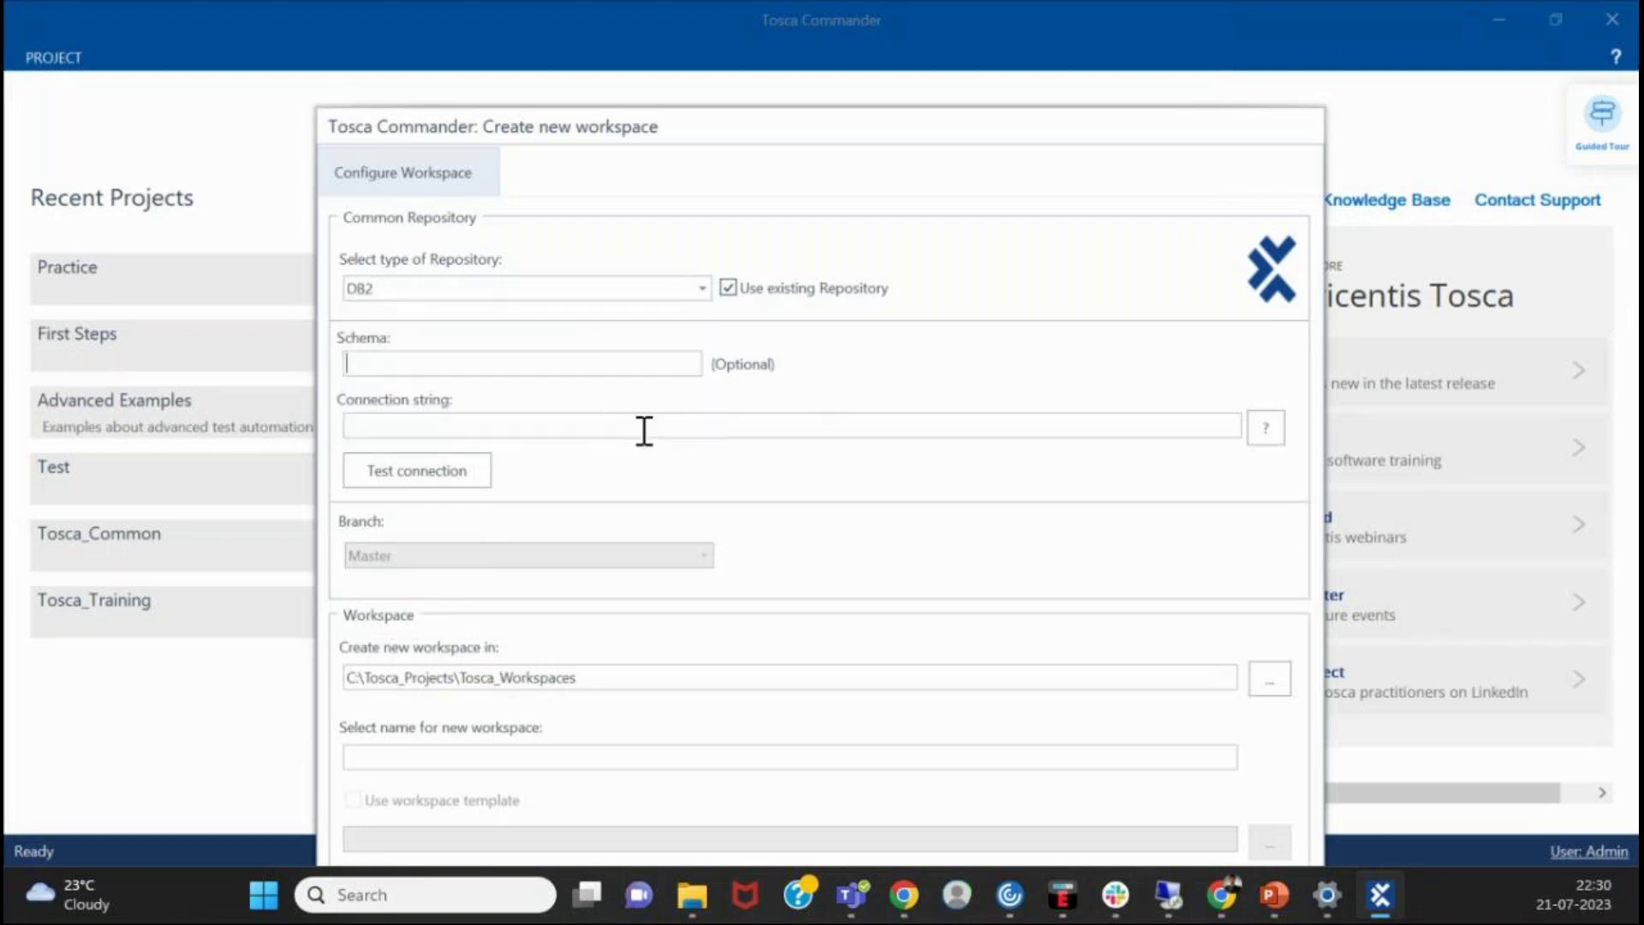
- Inspect the sample connection string's Server, Database and UID parts, then settle on SQLite
left_click(1285, 424)
left_click(383, 425)
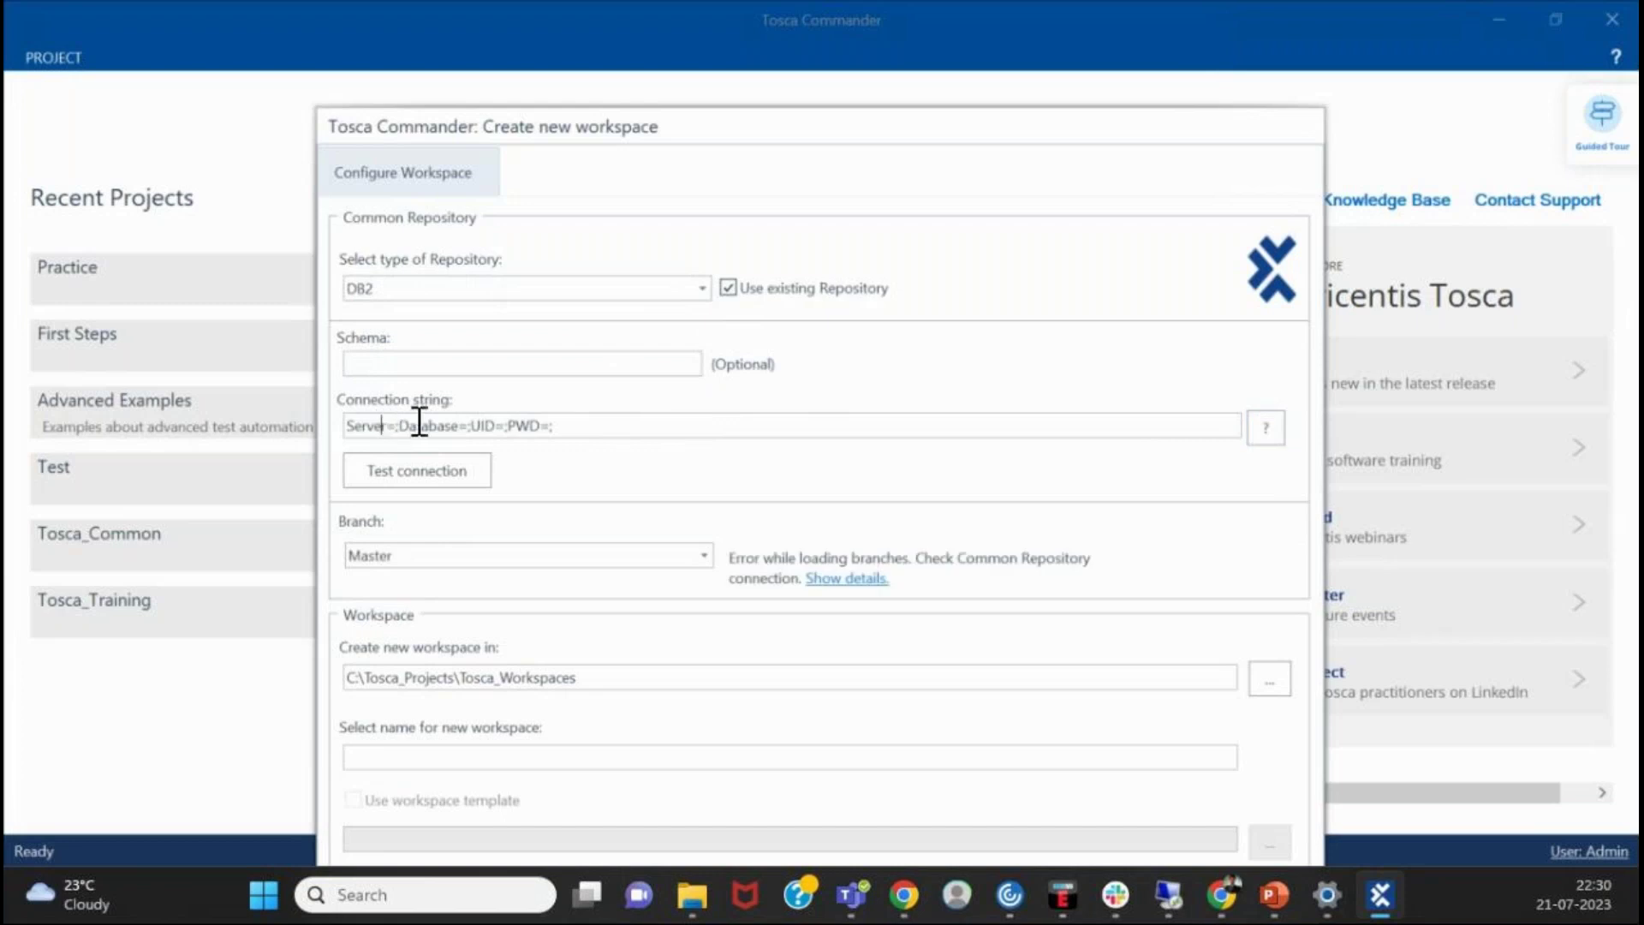
left_click(454, 425)
left_click(497, 426)
left_click(809, 435)
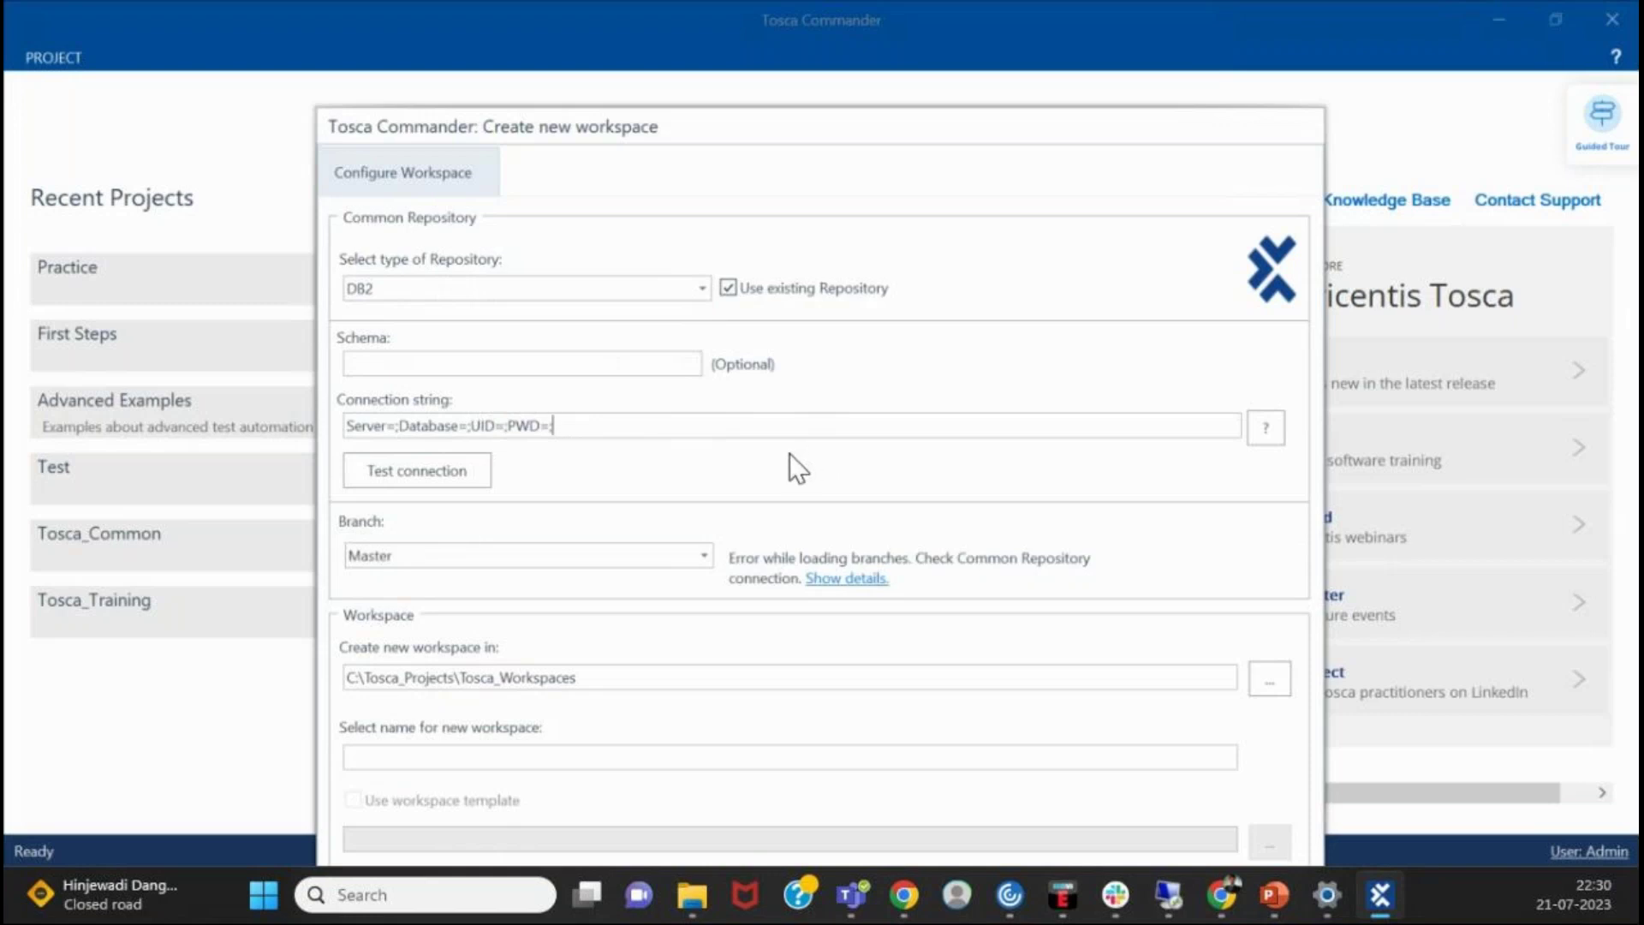
left_click(701, 289)
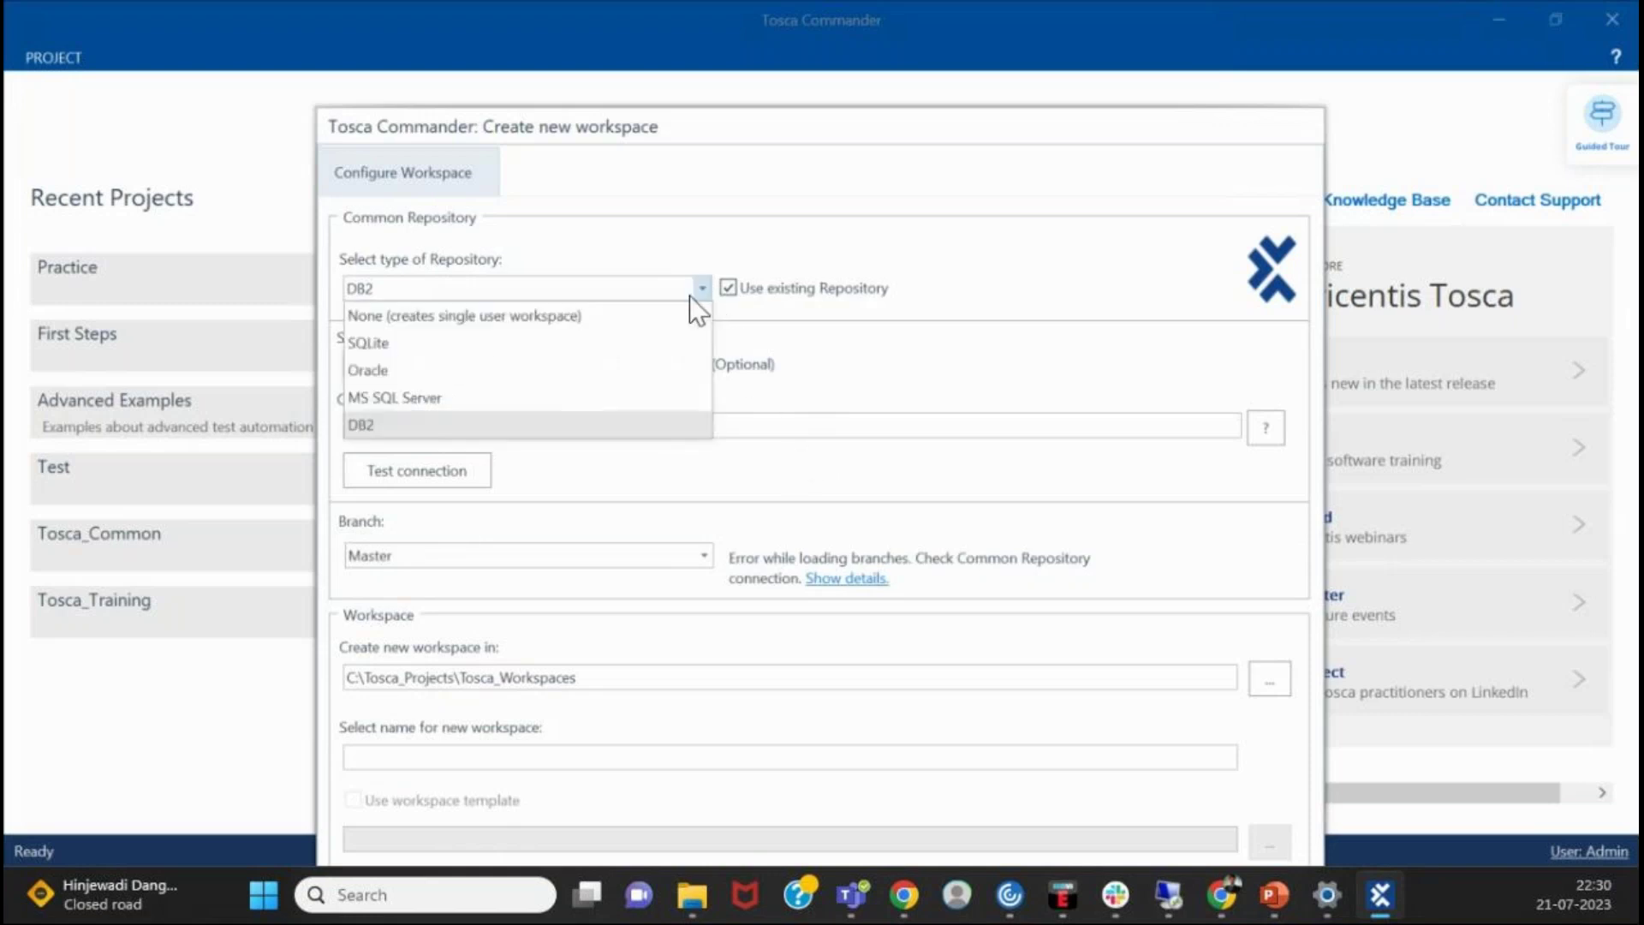
left_click(469, 342)
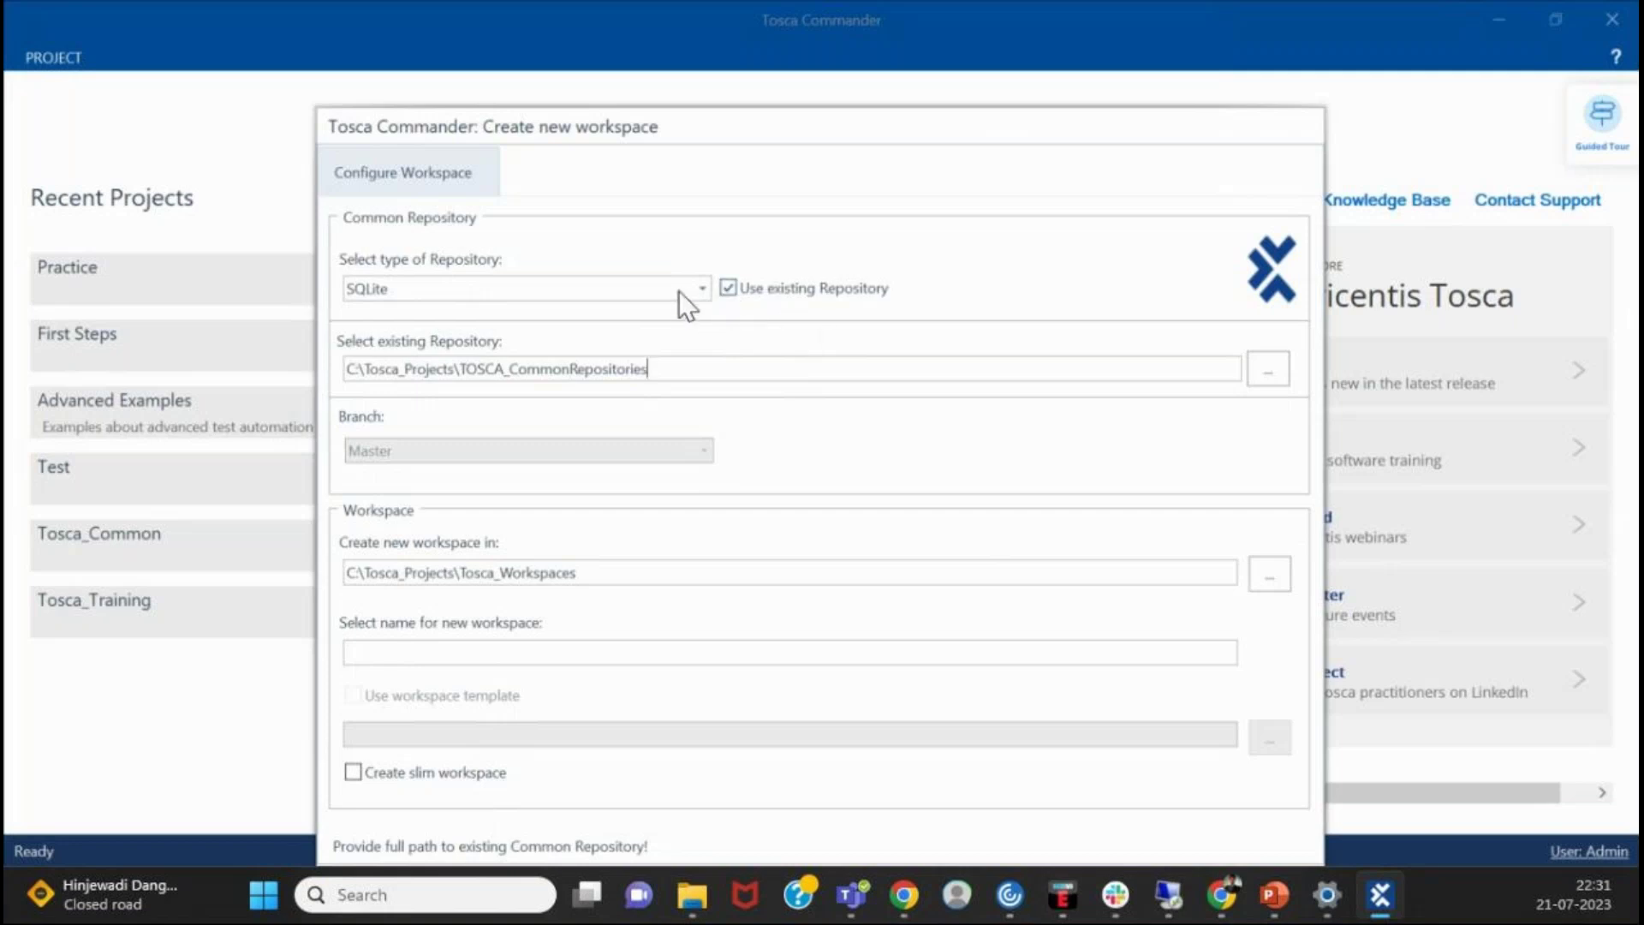
left_click(700, 290)
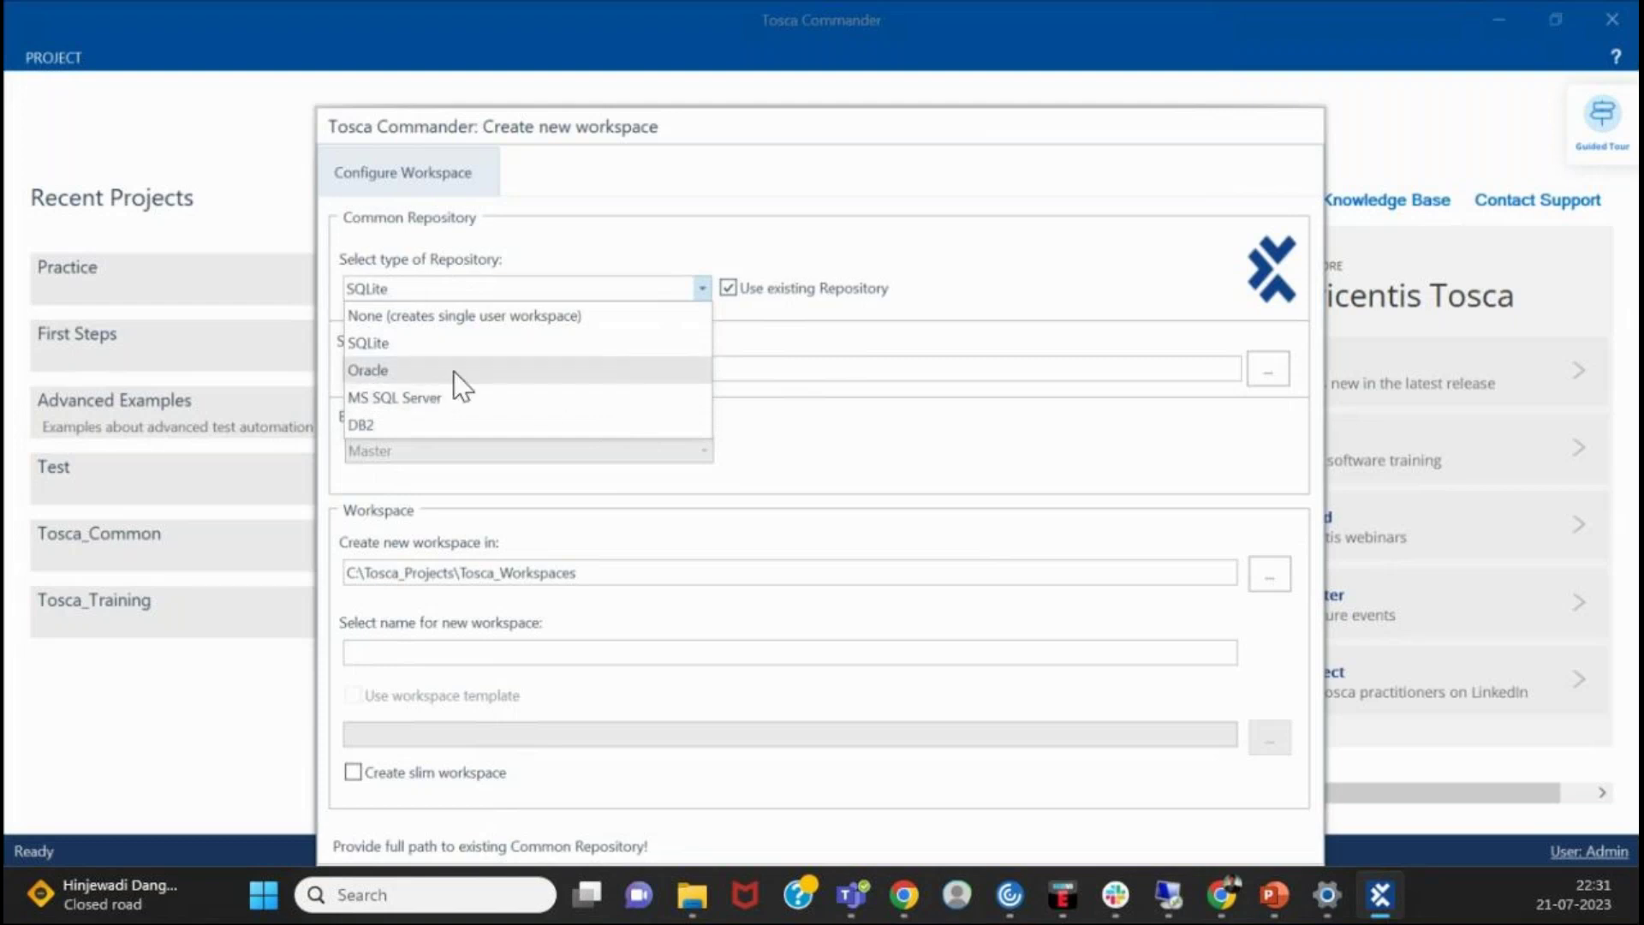
left_click(881, 371)
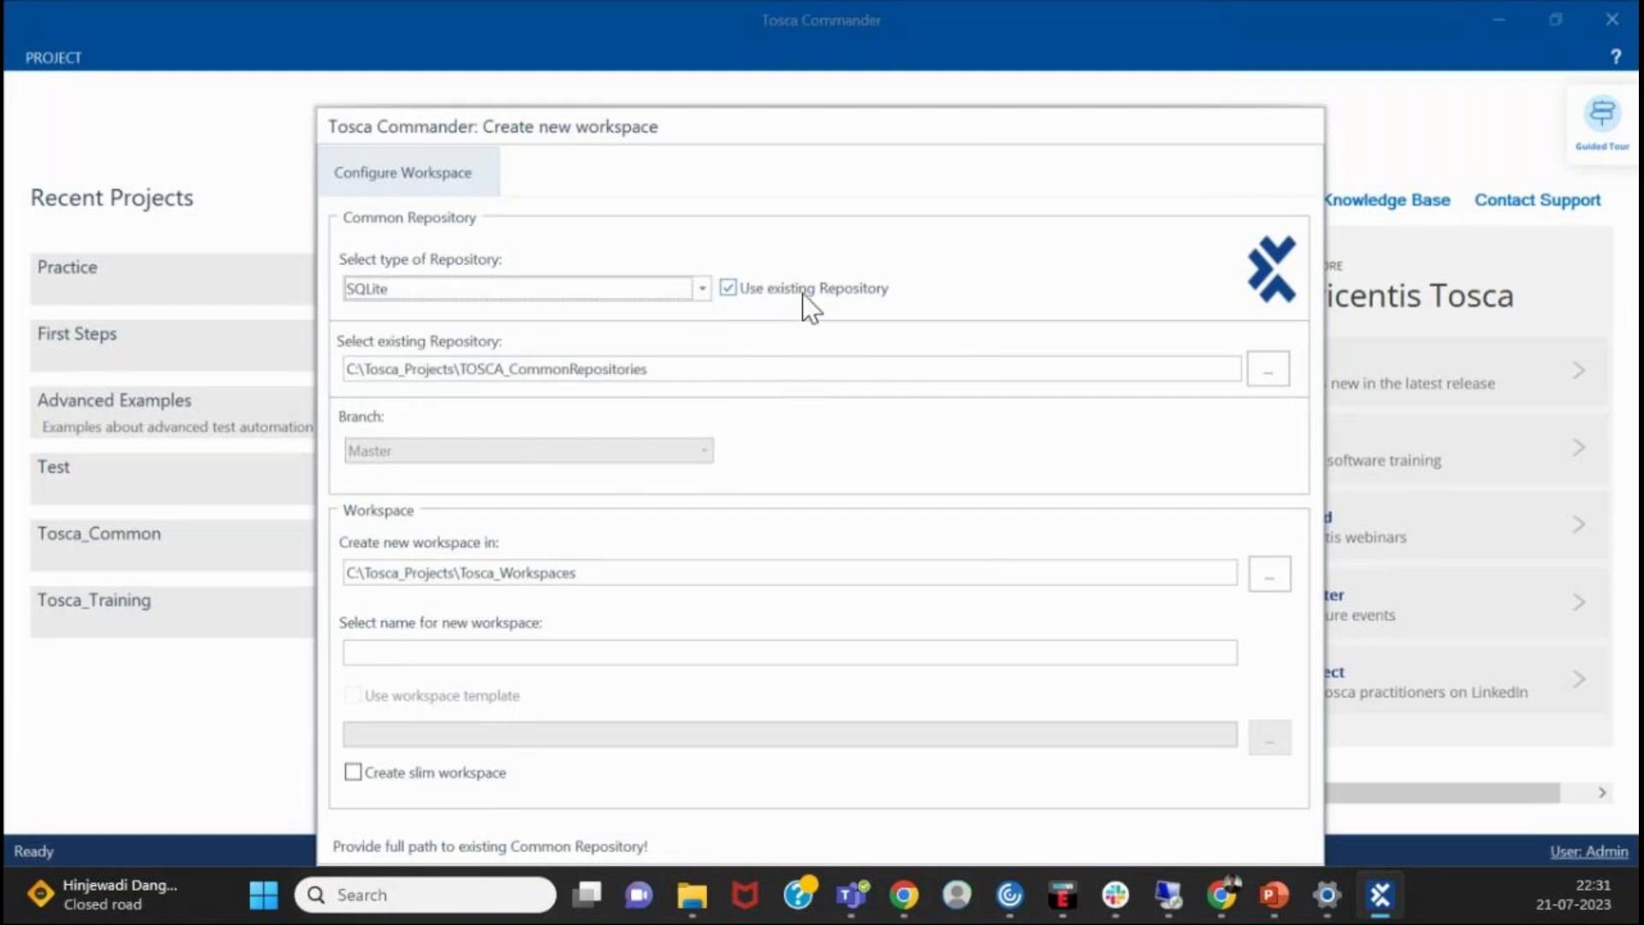
left_click(747, 293)
left_click(750, 294)
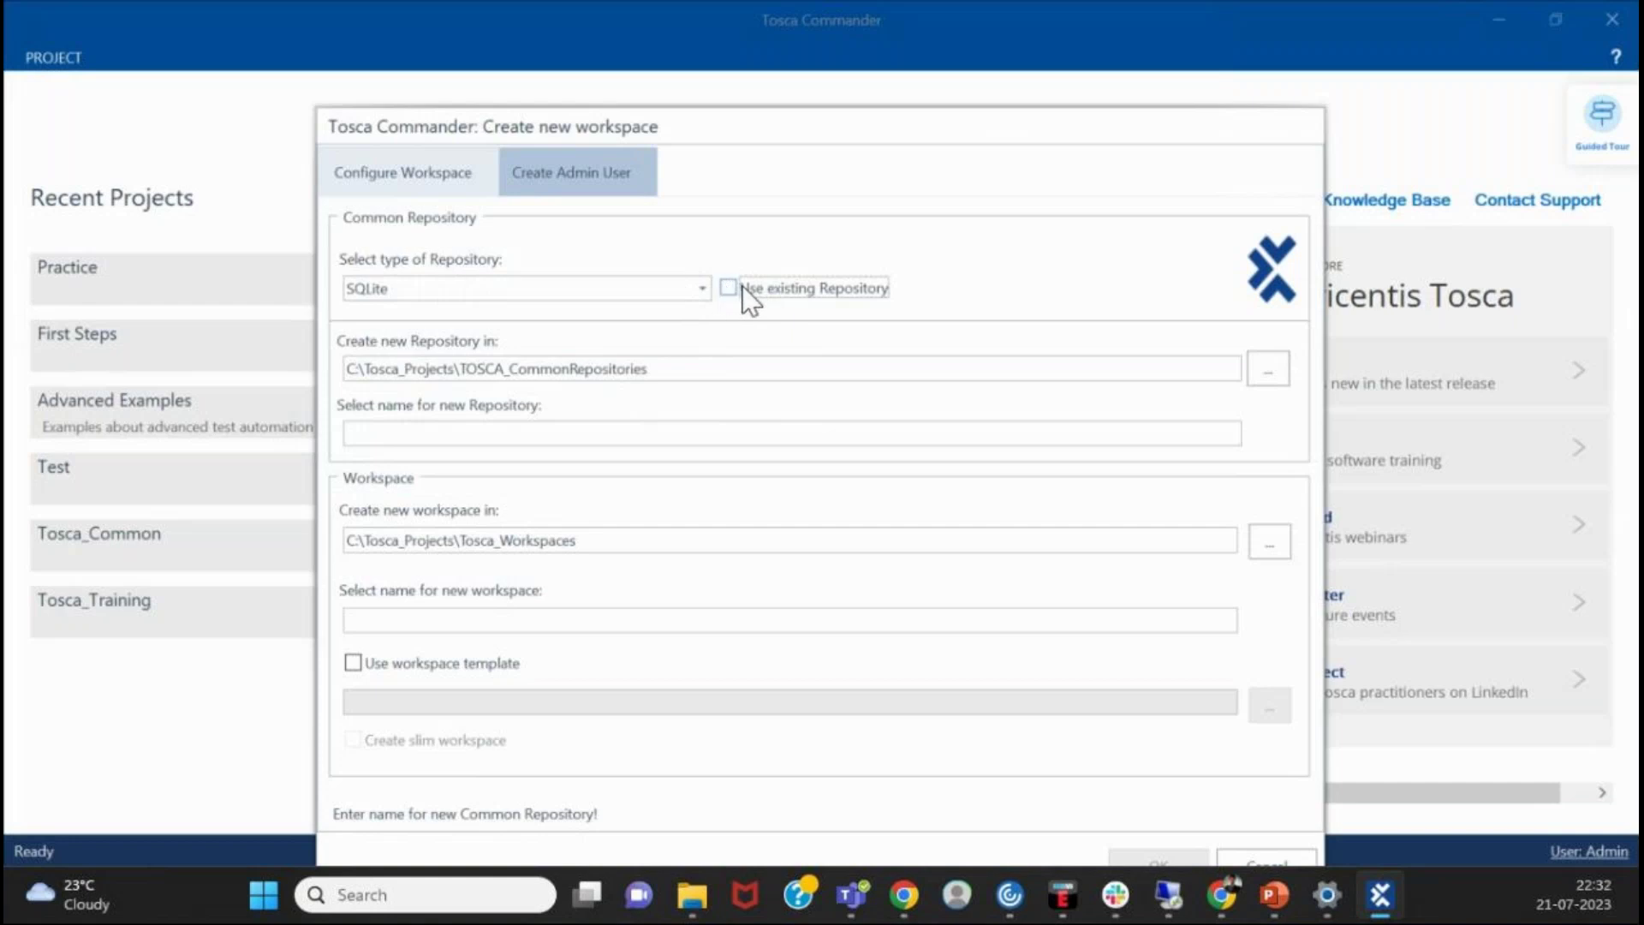
left_click(742, 286)
left_click(749, 290)
left_click(738, 283)
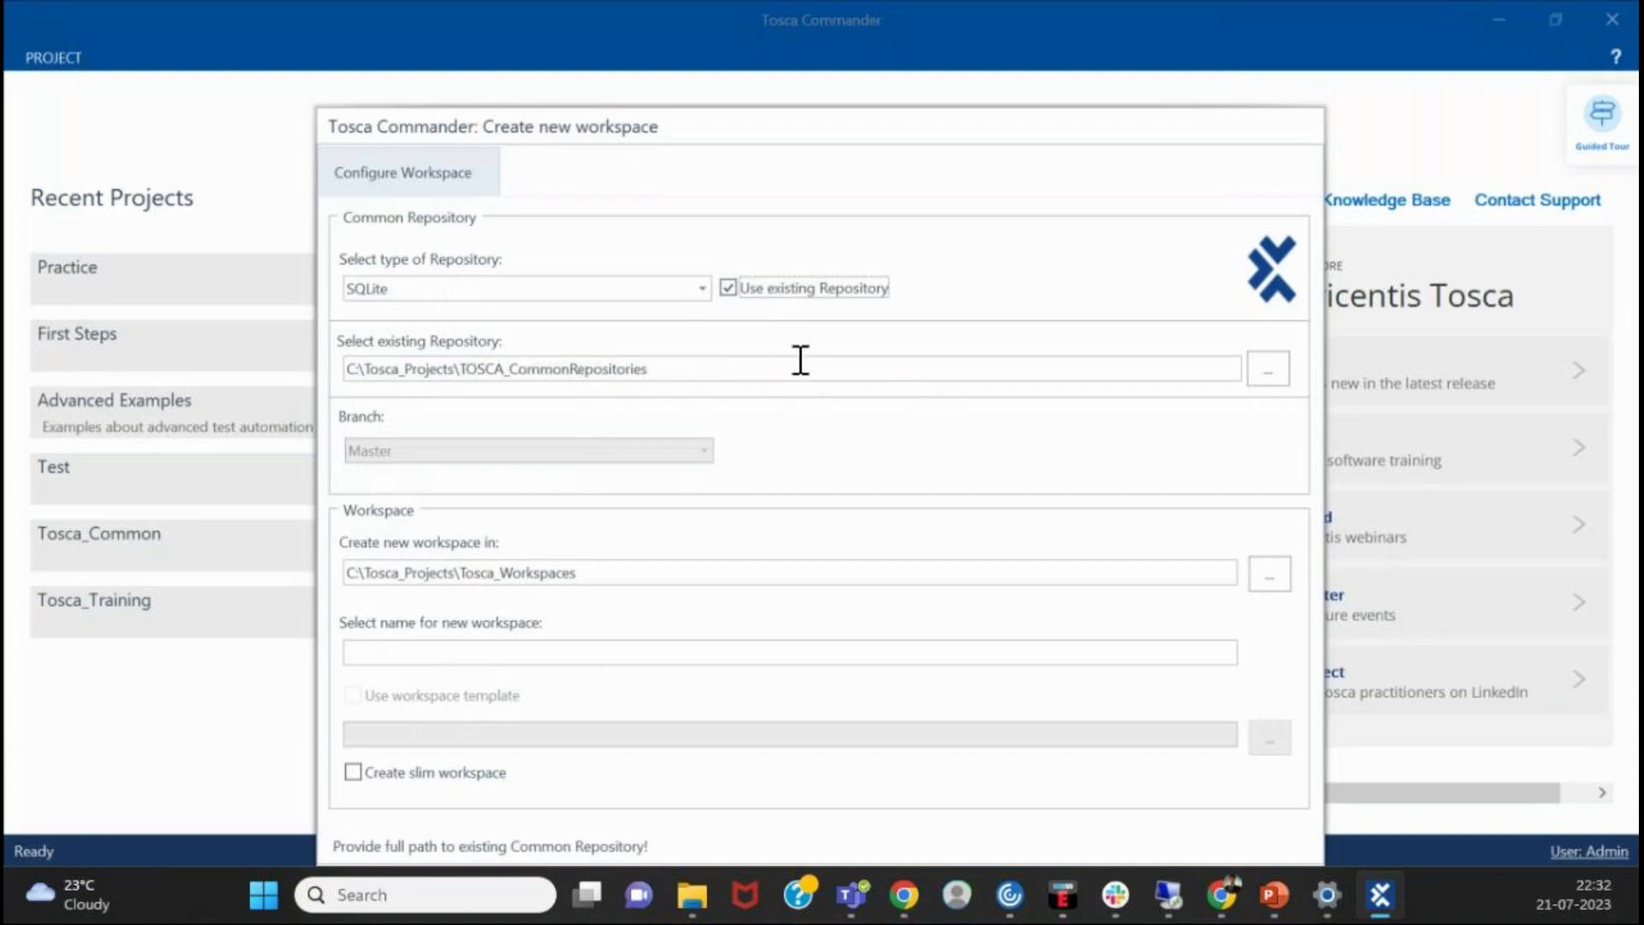
left_click(703, 288)
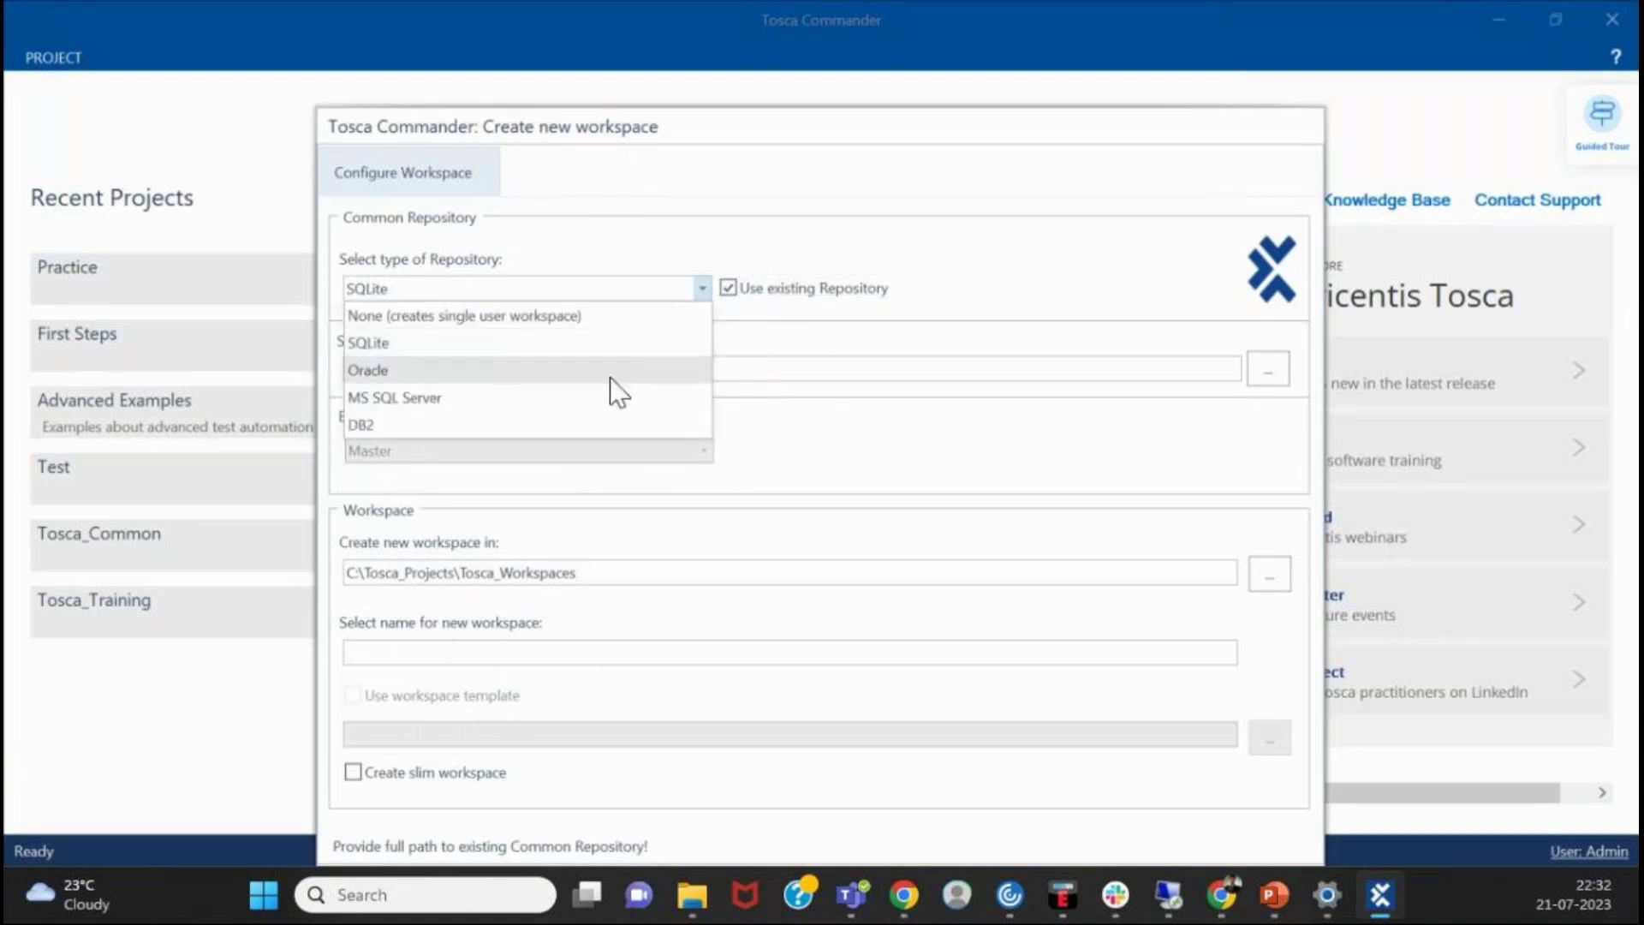
left_click(961, 319)
left_click(487, 291)
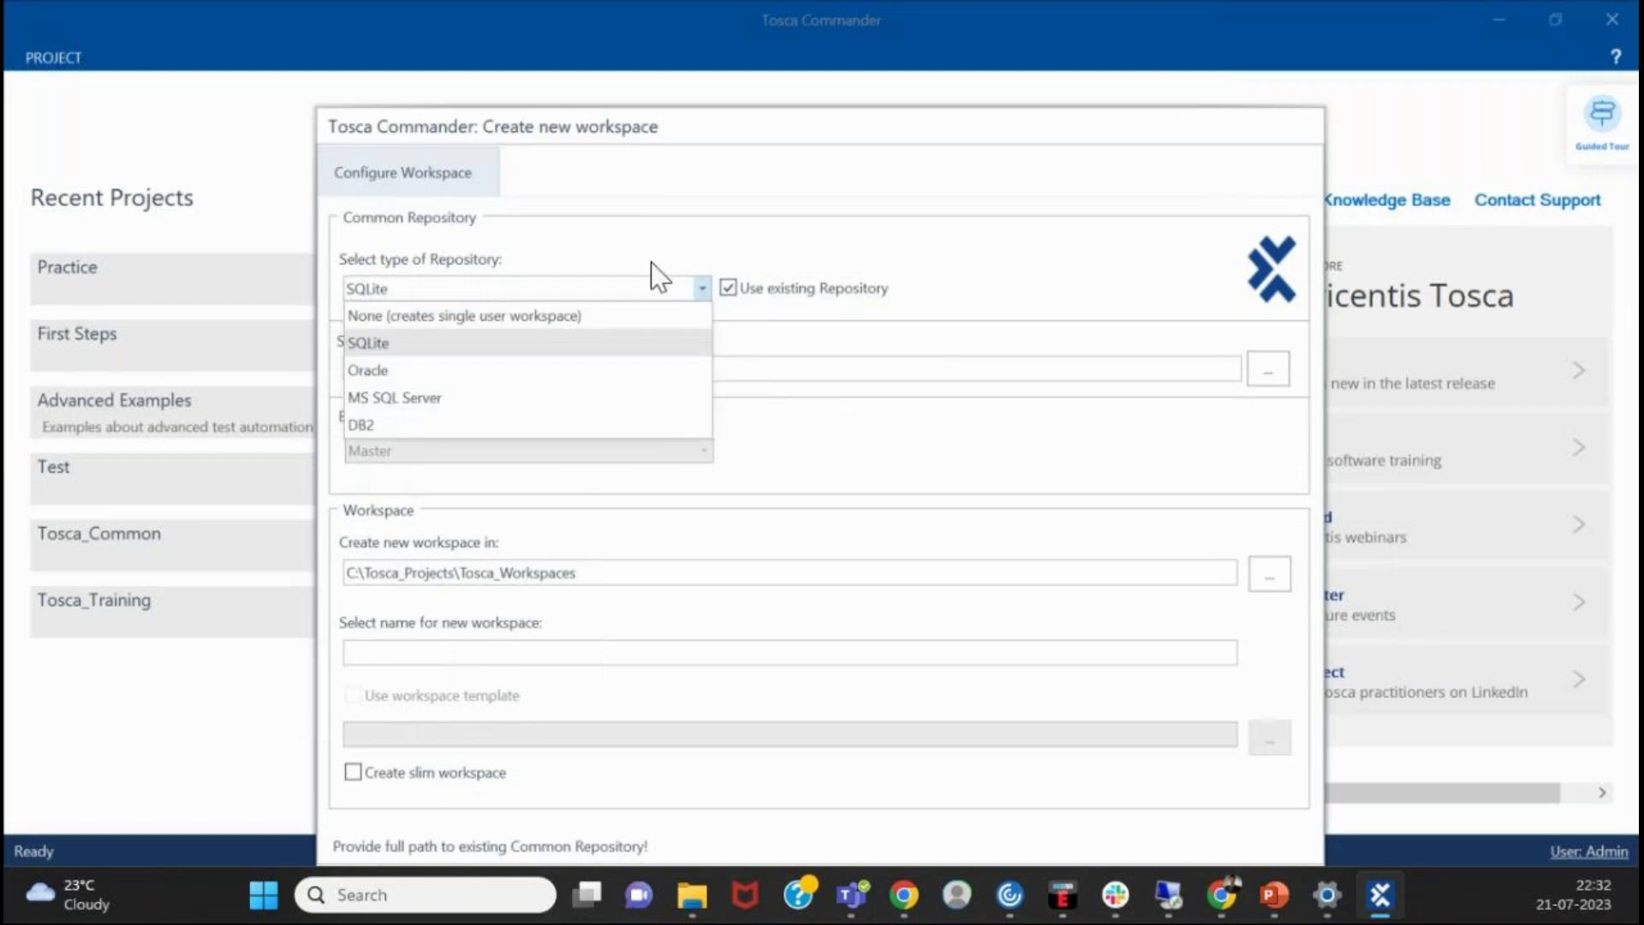
left_click(769, 384)
left_click(1260, 371)
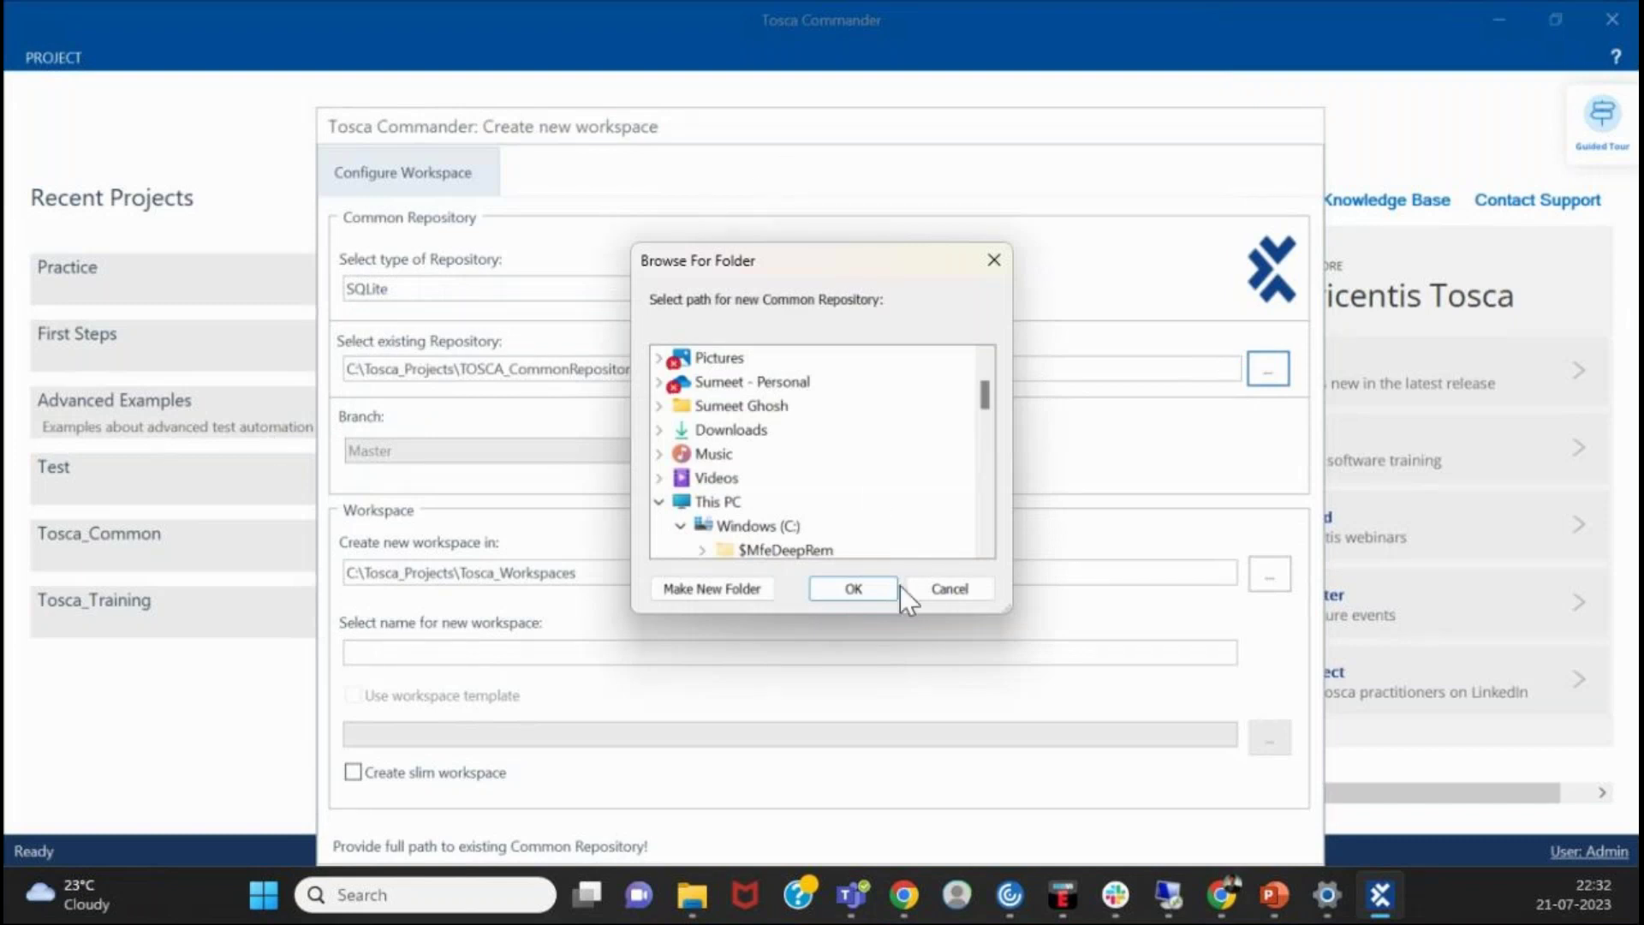
left_click(943, 591)
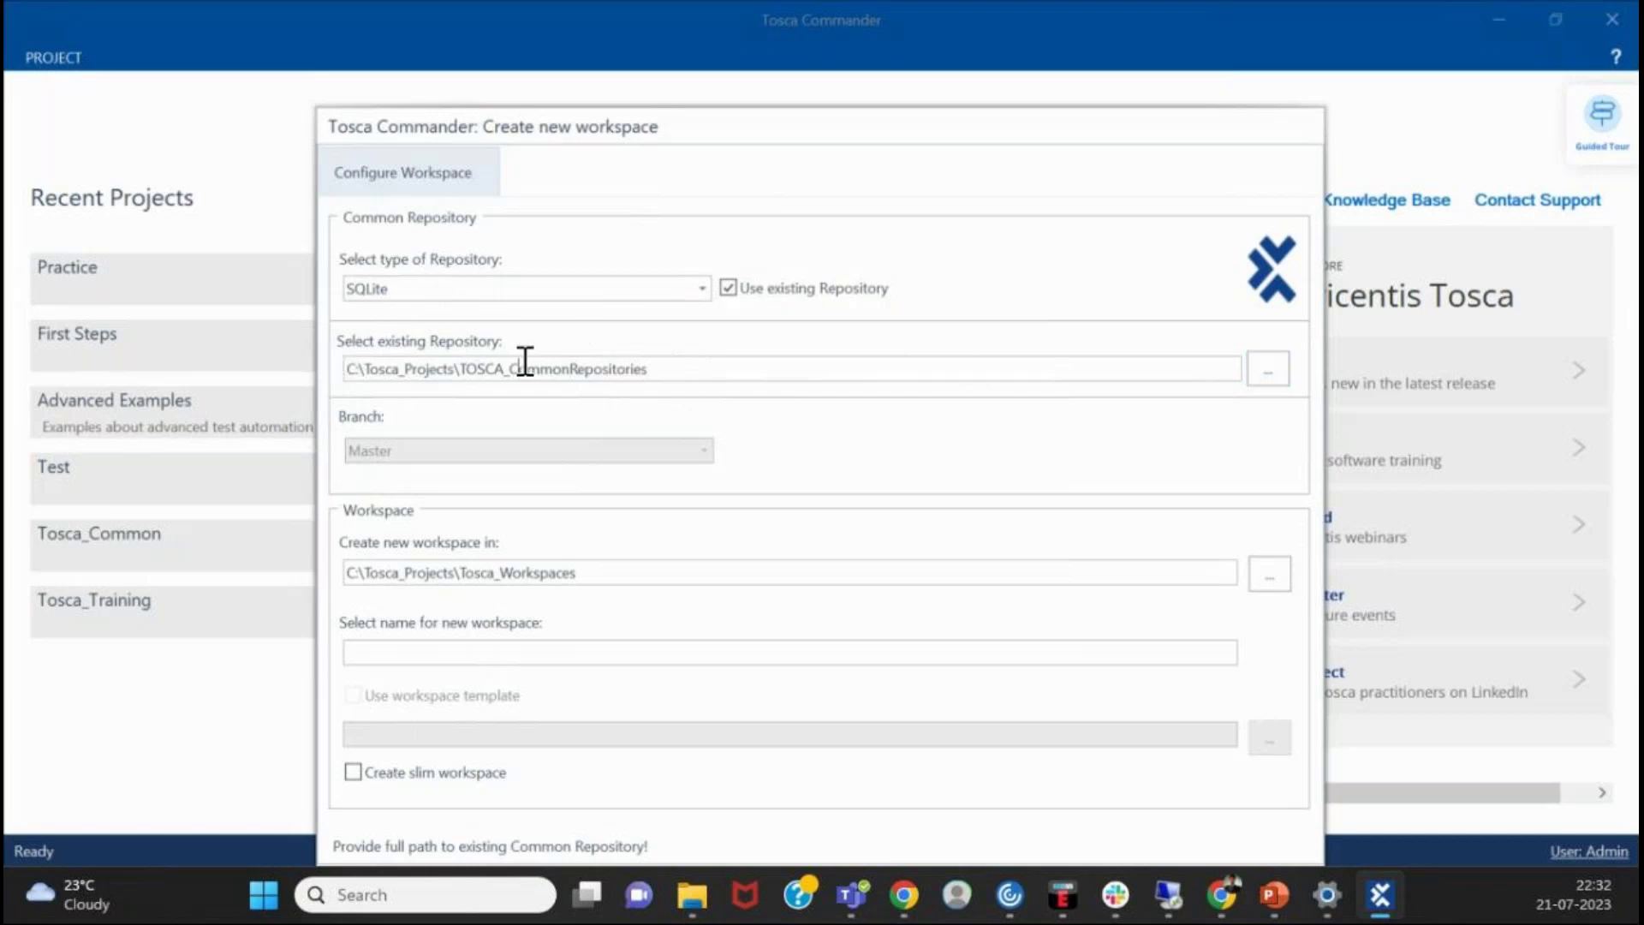
left_click_drag(646, 367, 124, 345)
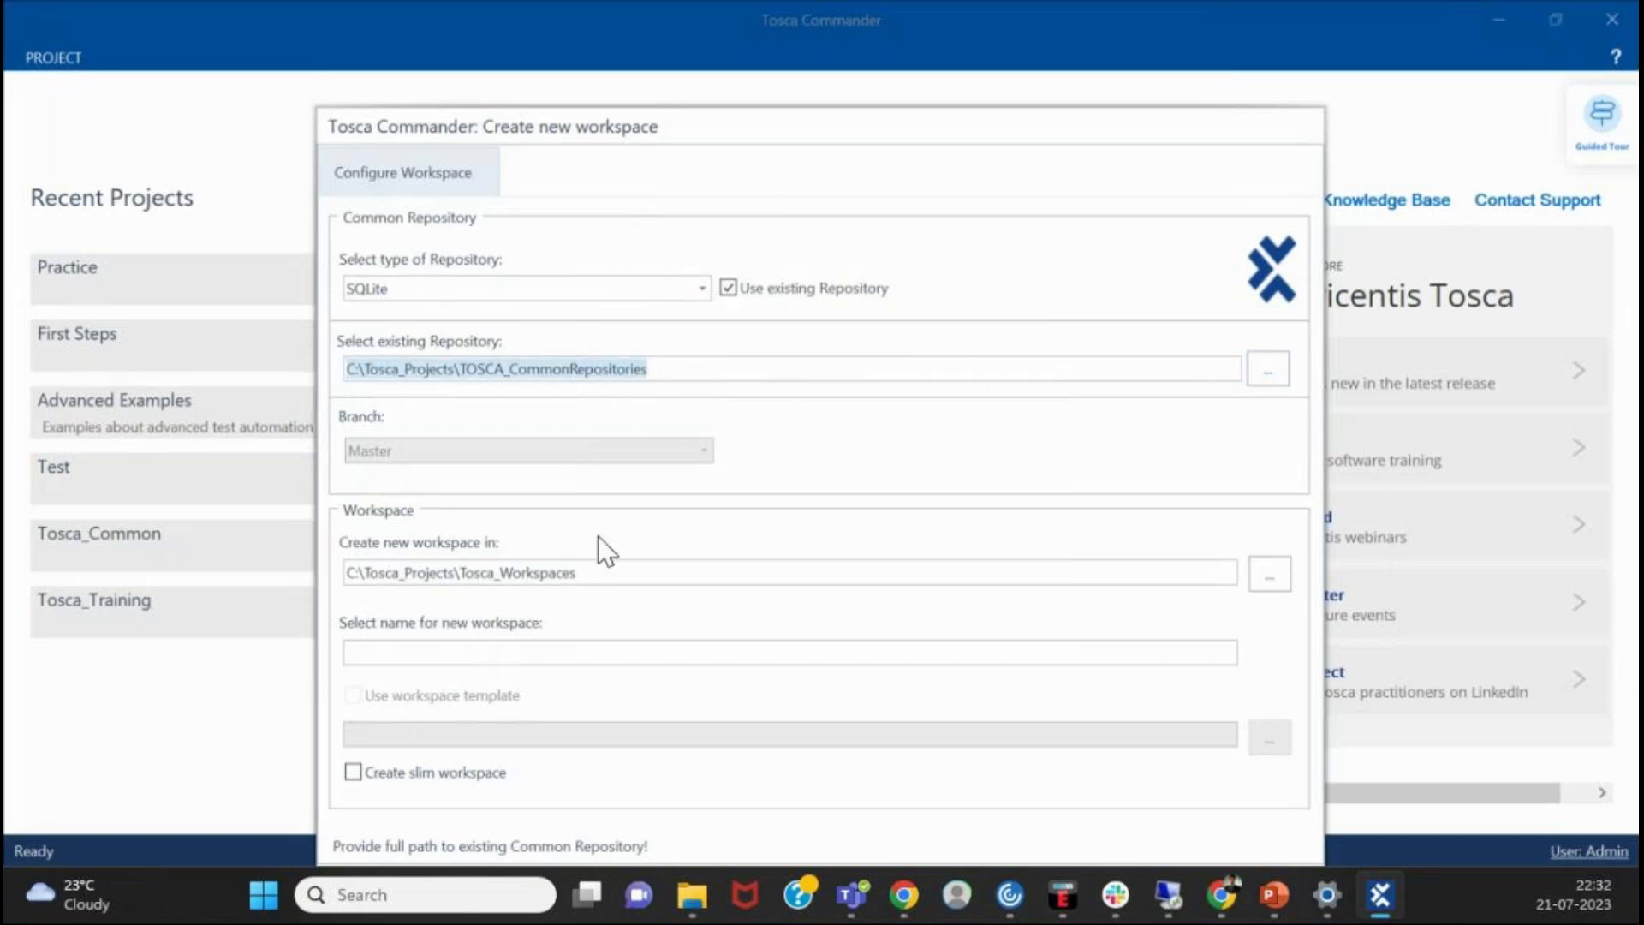
left_click(595, 579)
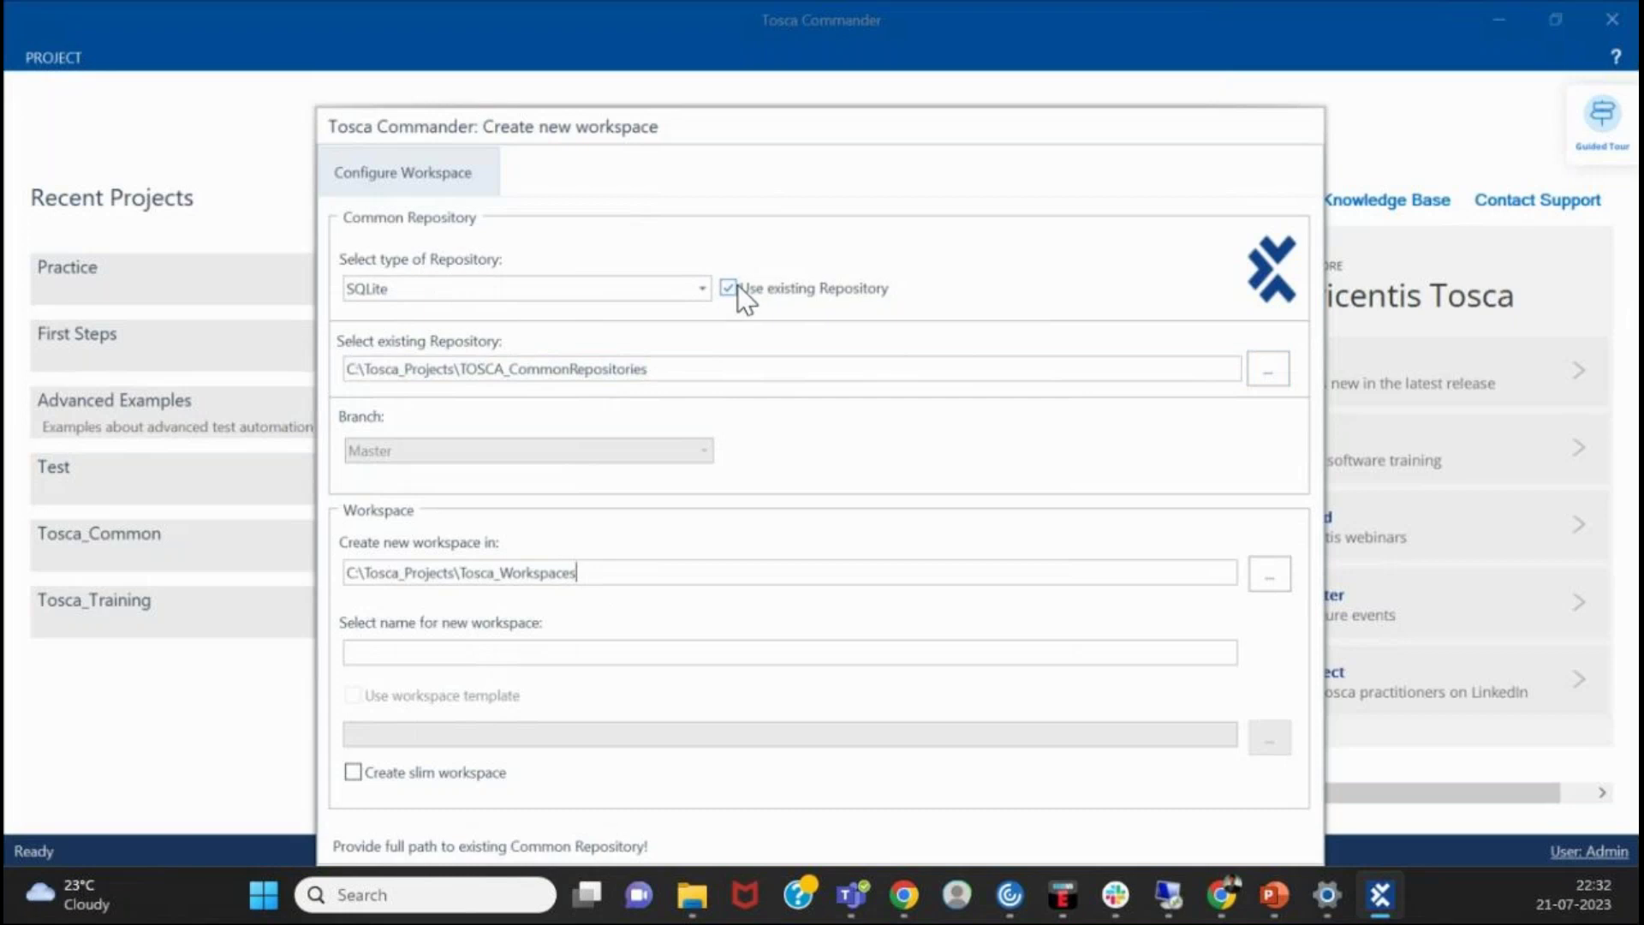
left_click(728, 288)
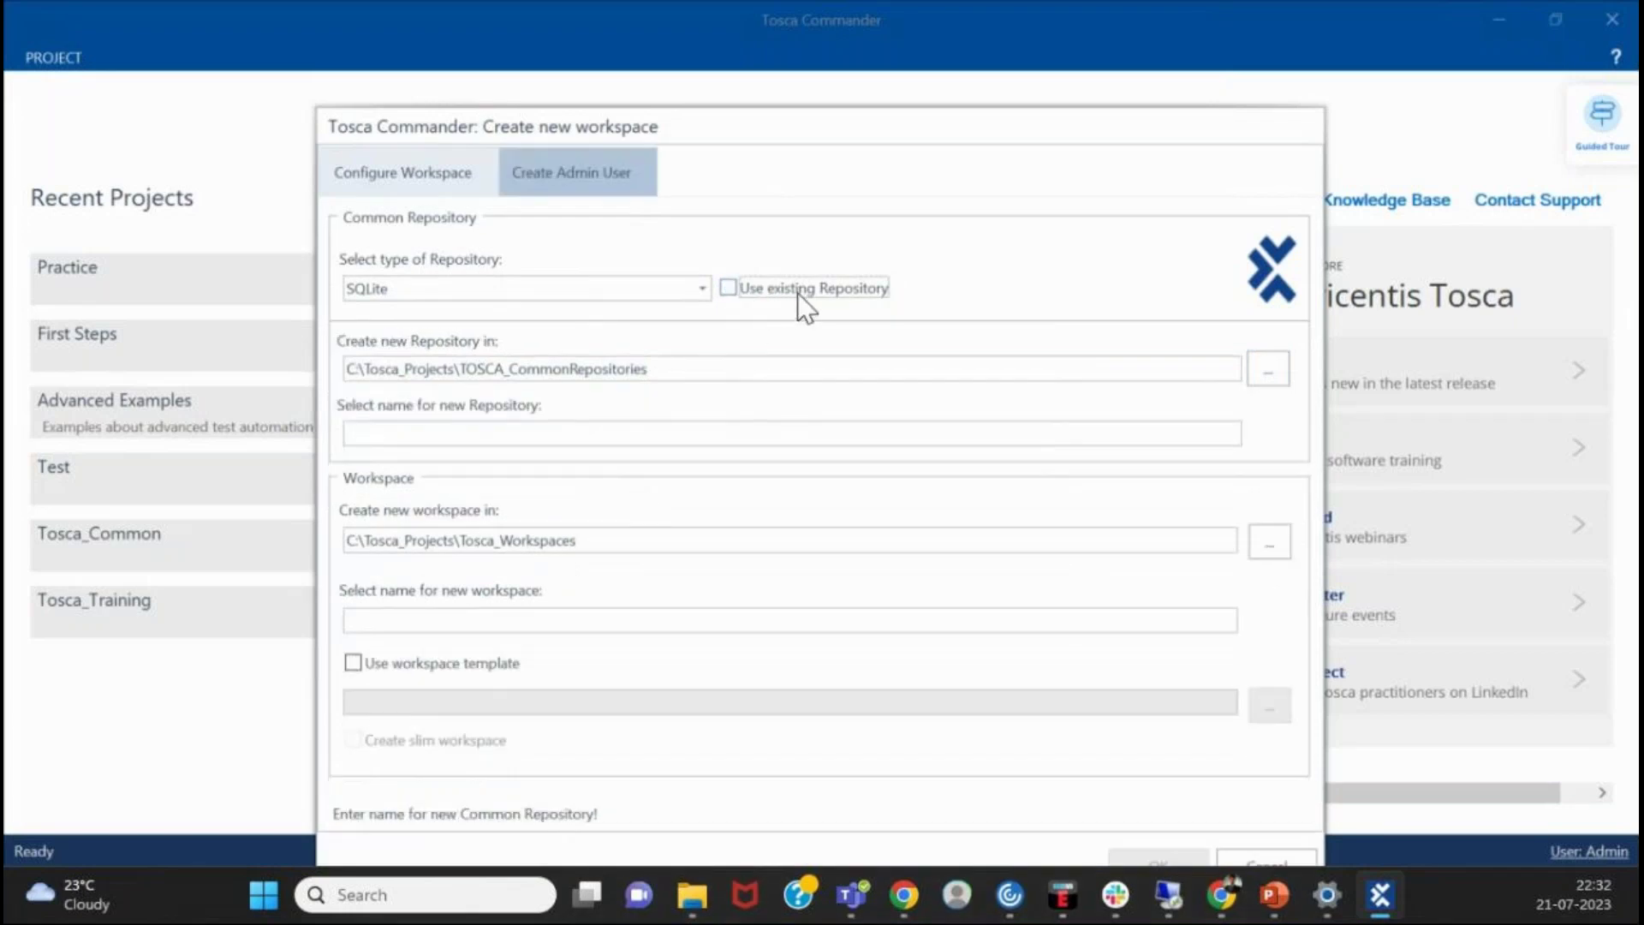
left_click(781, 292)
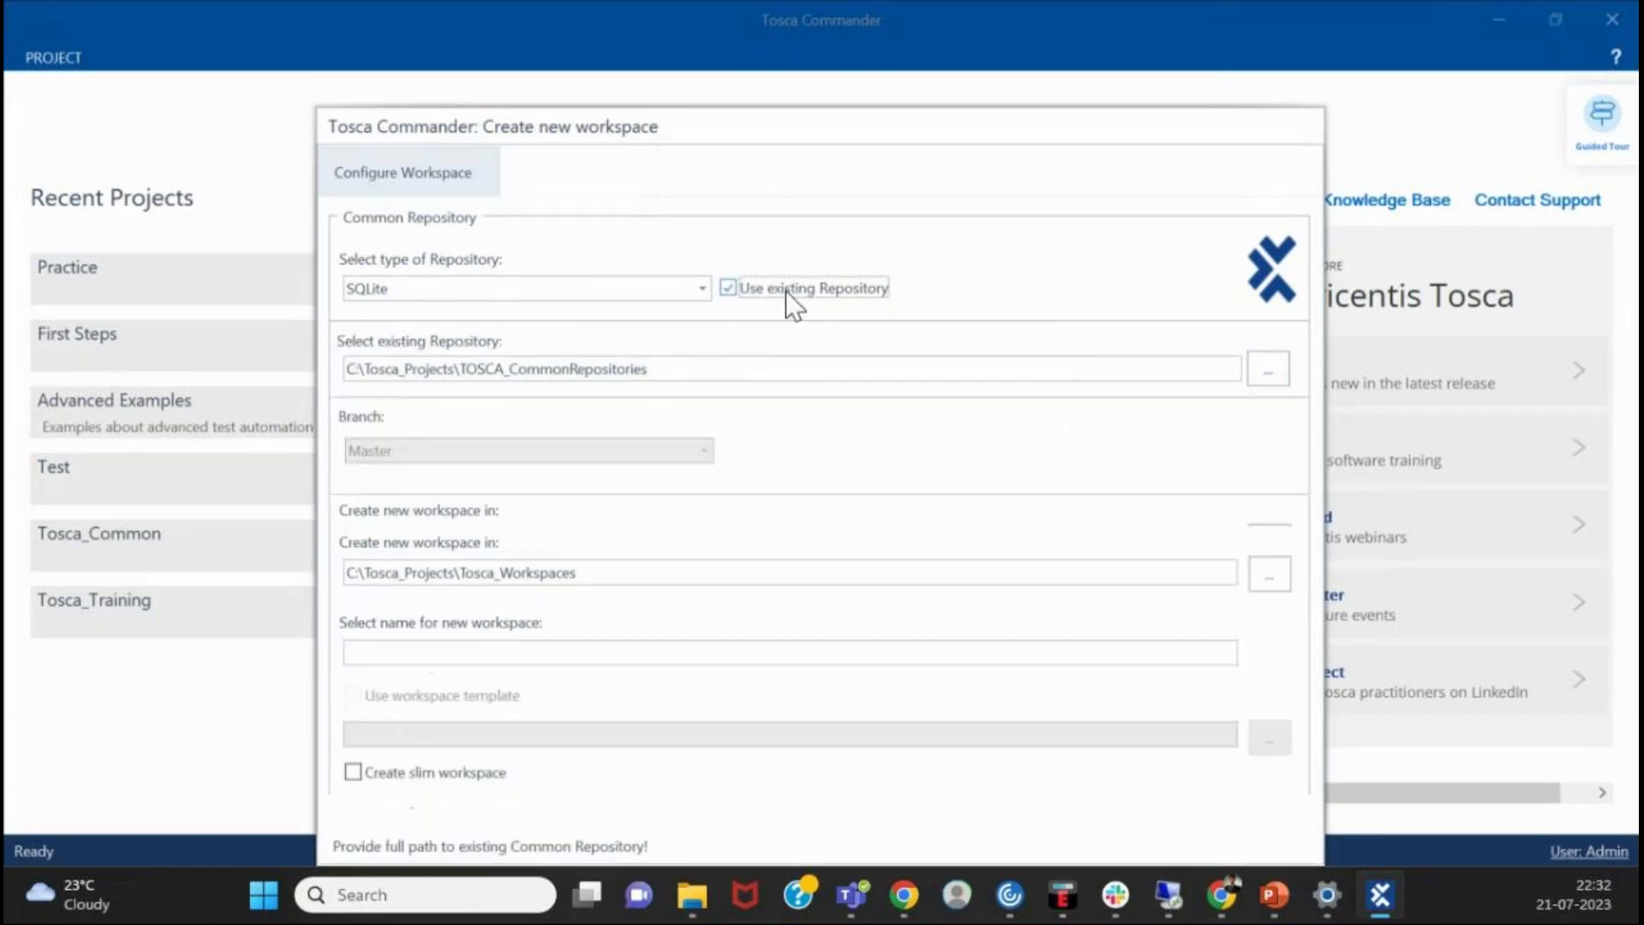
- Choose Tosca_CommonRepositories > Tosca_Common > CommonRepository as the workspace's repository folder
left_click(1267, 370)
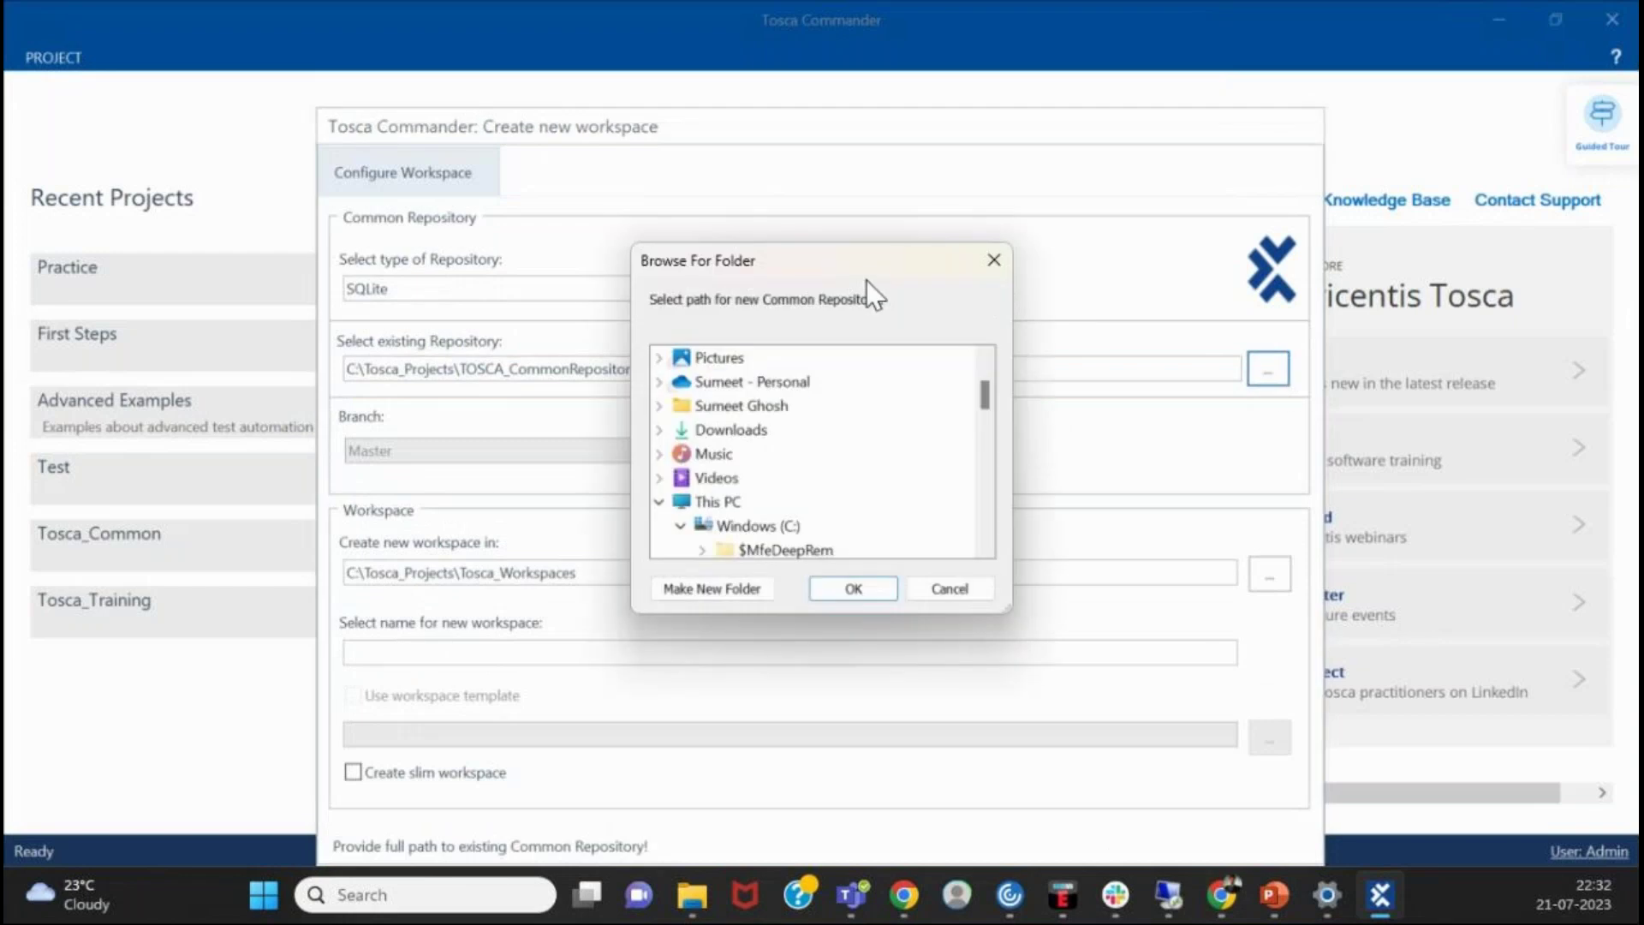
scroll(788, 471, "down", 6)
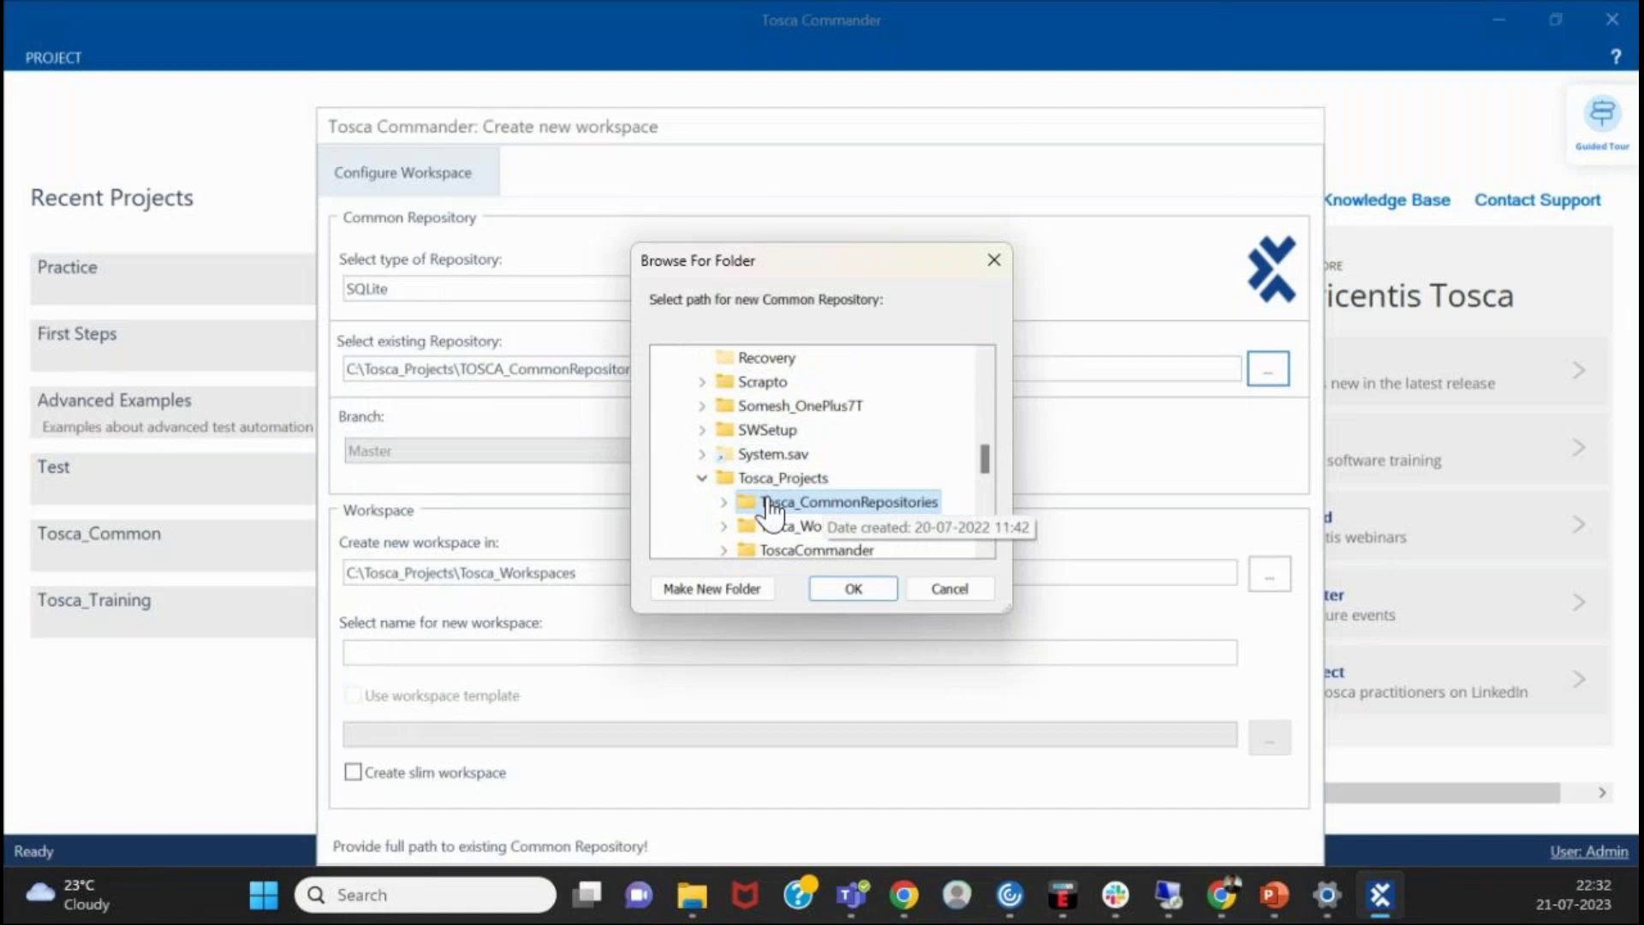
scroll(810, 467, "down", 2)
left_click(724, 358)
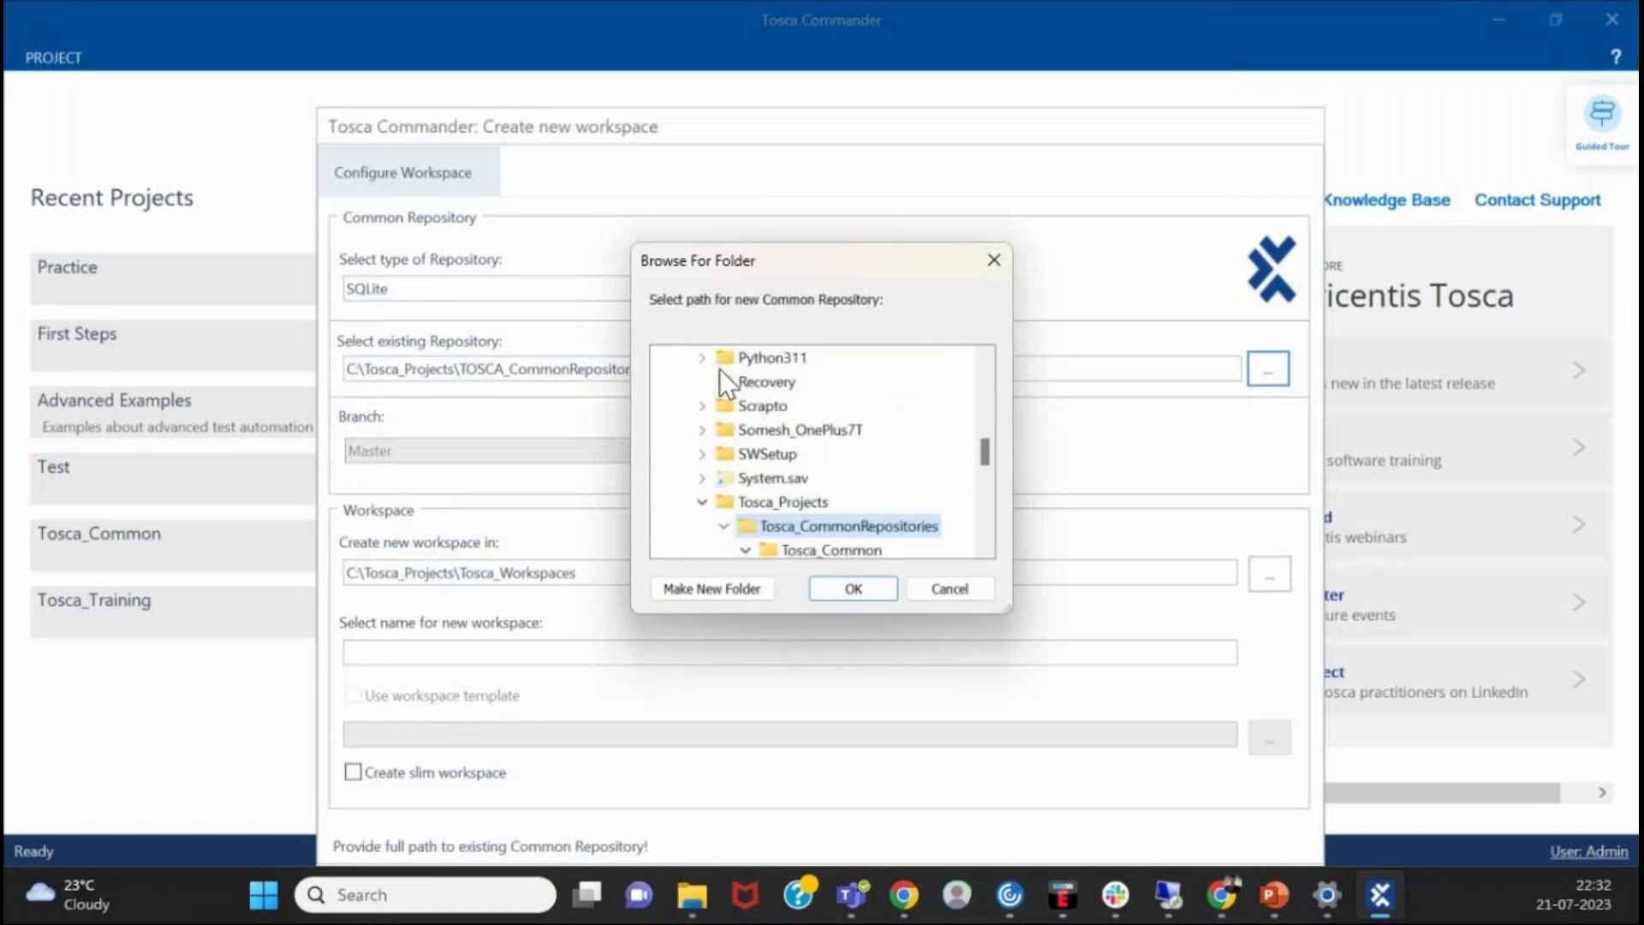
scroll(852, 469, "down", 2)
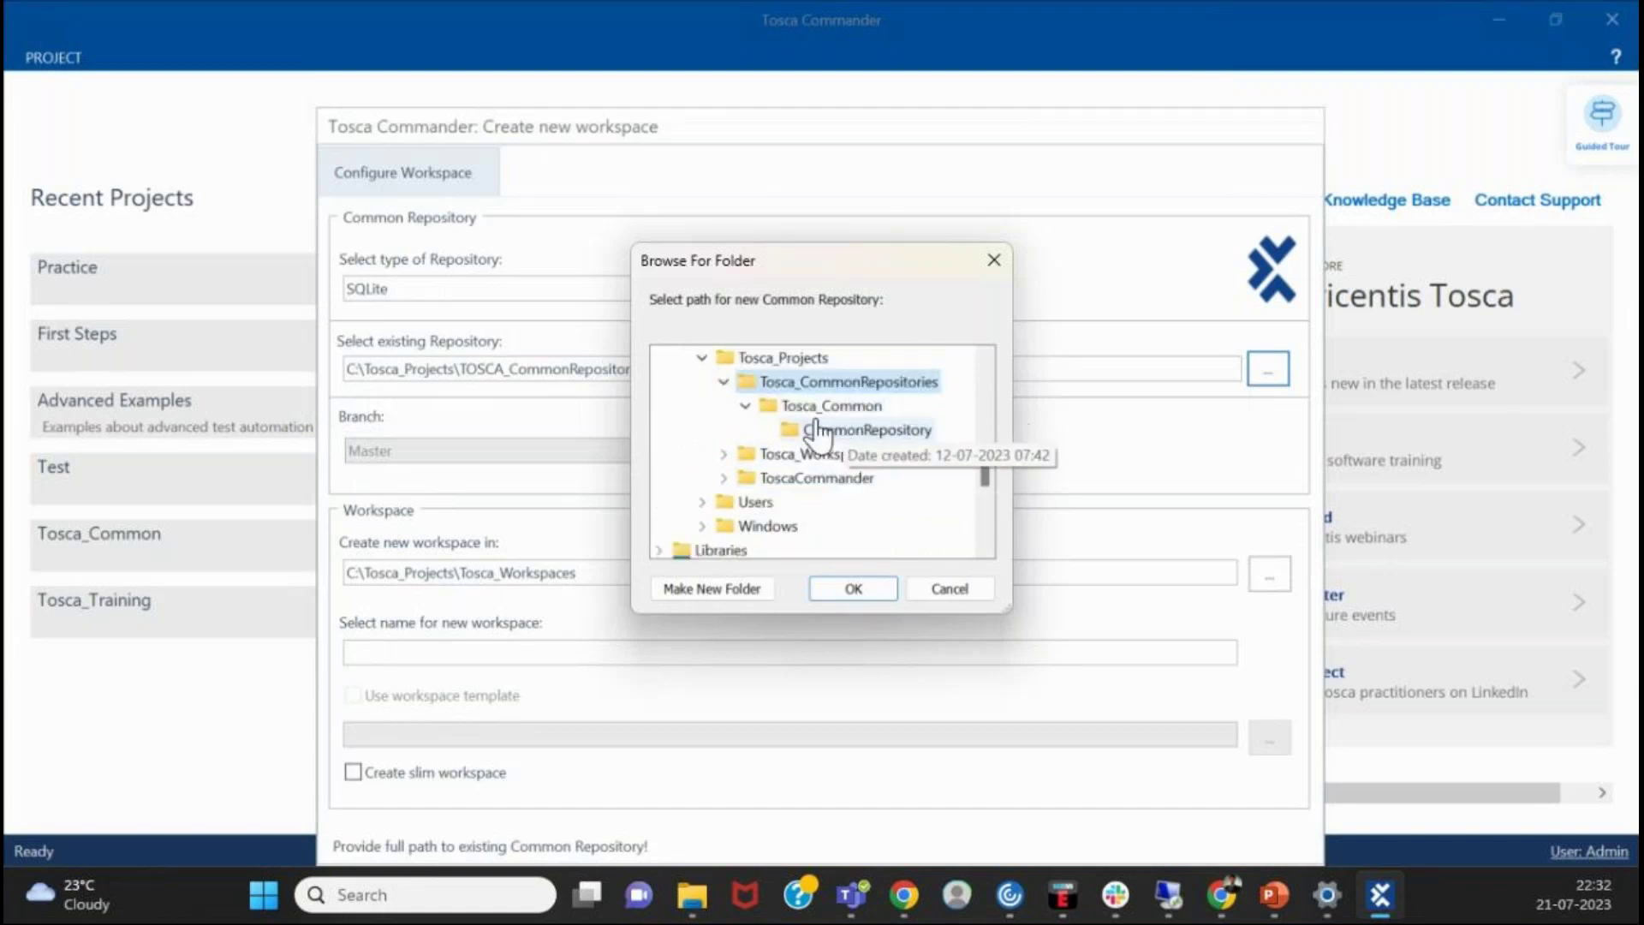
left_click(861, 411)
left_click(868, 431)
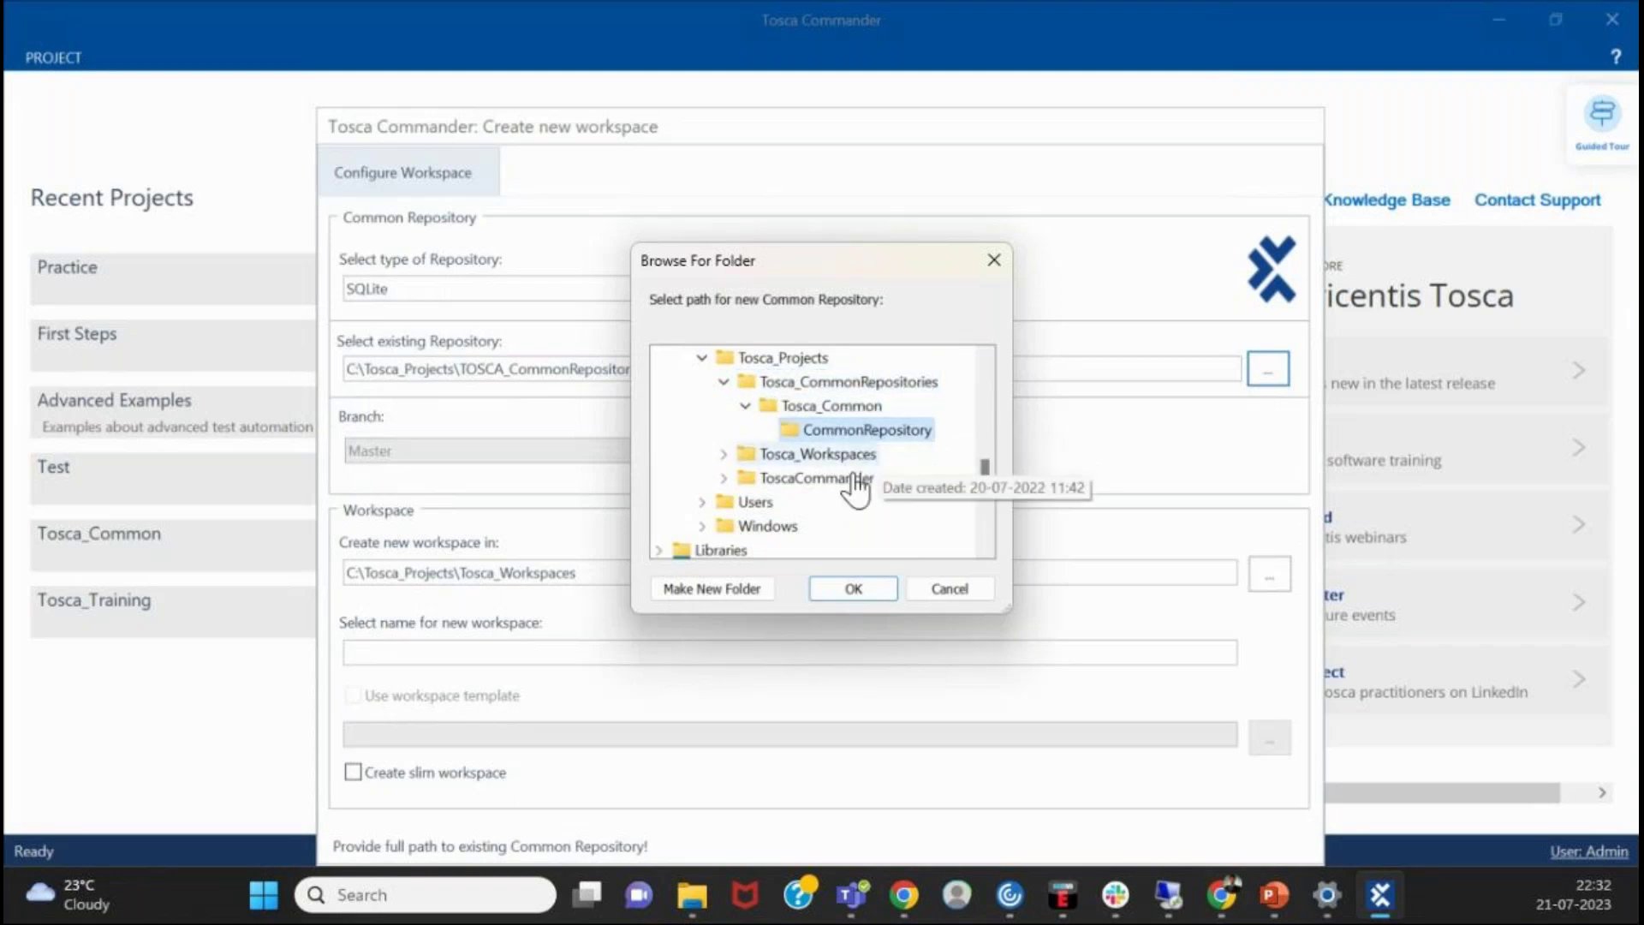
left_click(858, 585)
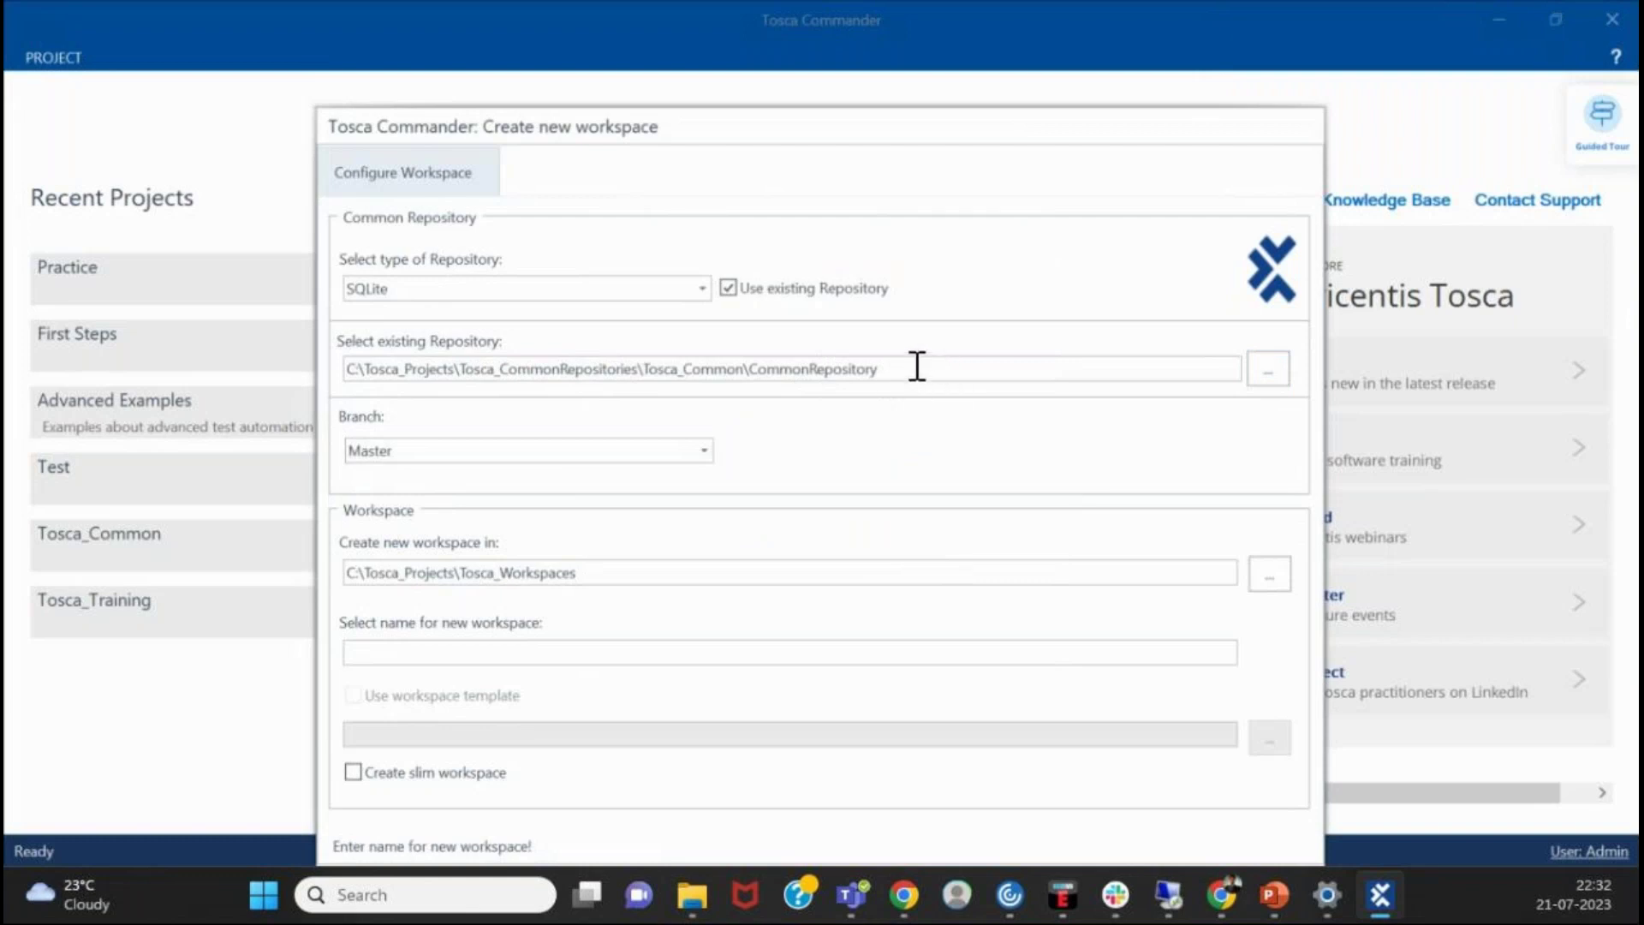
- Keep branch Master, name the workspace Training_Project, and create it
left_click(681, 450)
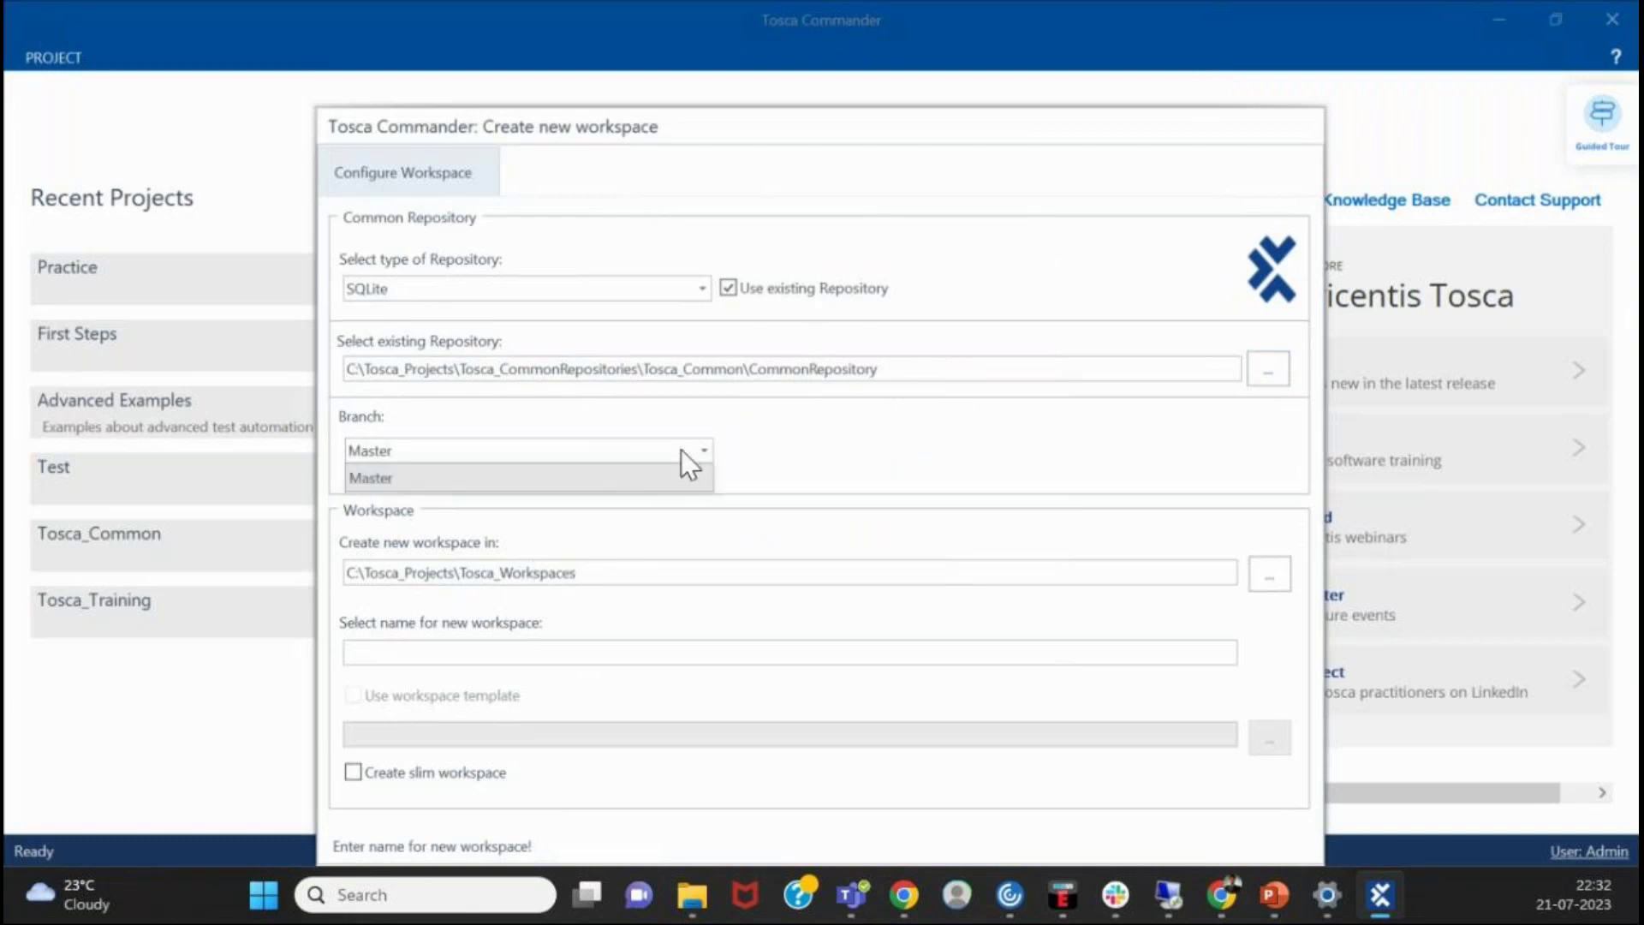
left_click(682, 467)
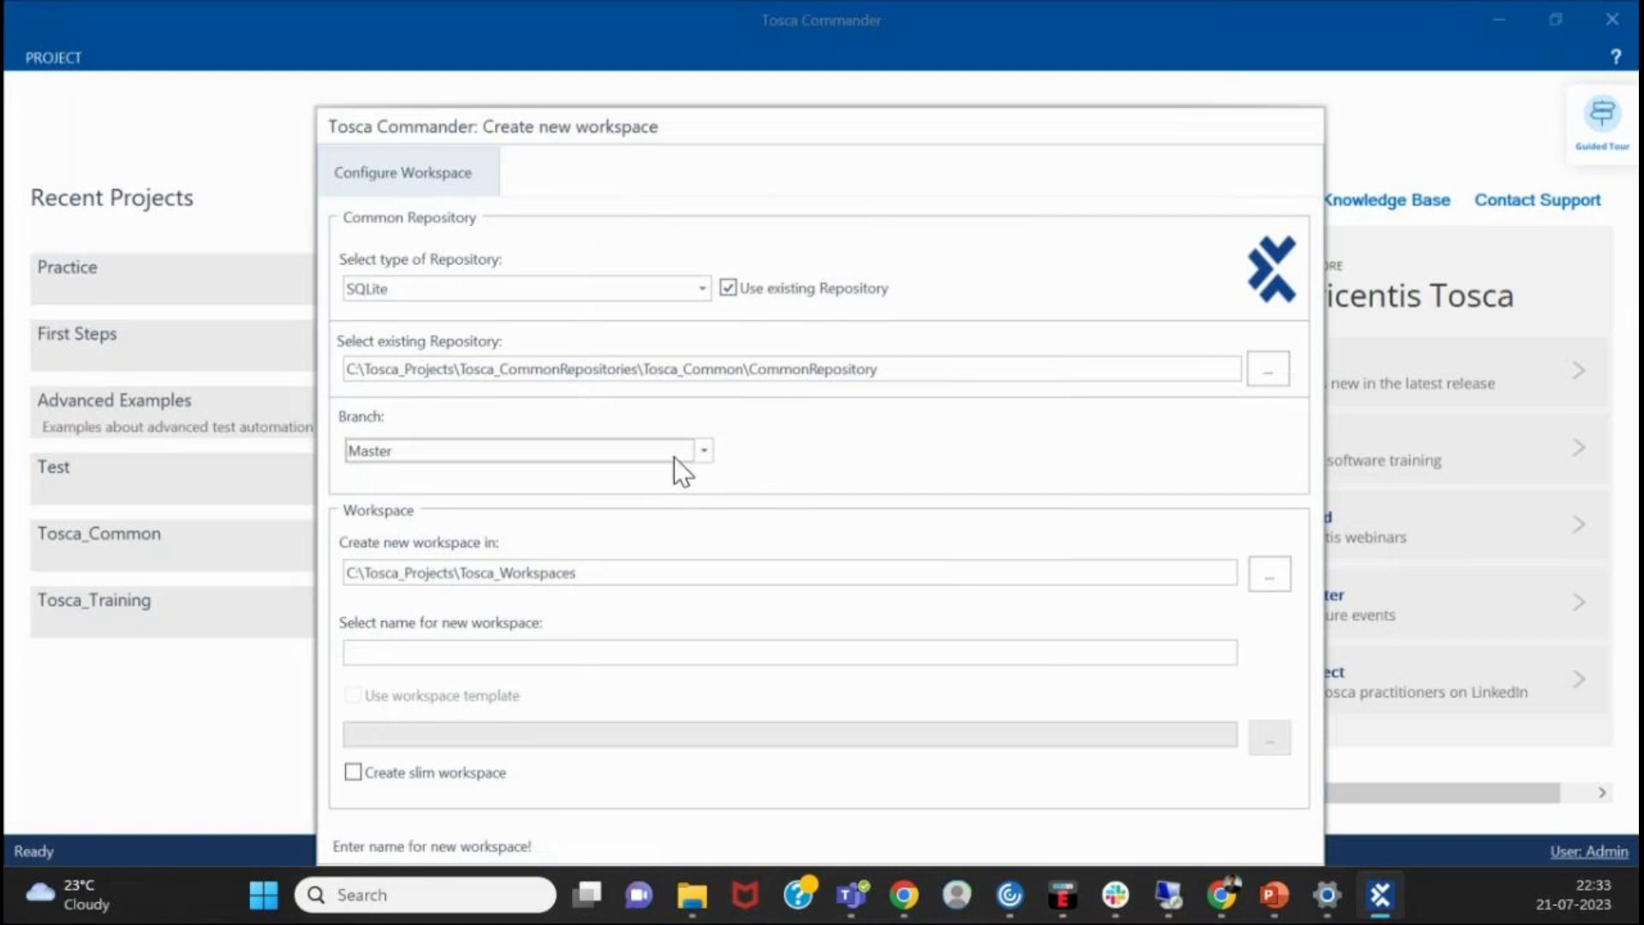
left_click(720, 647)
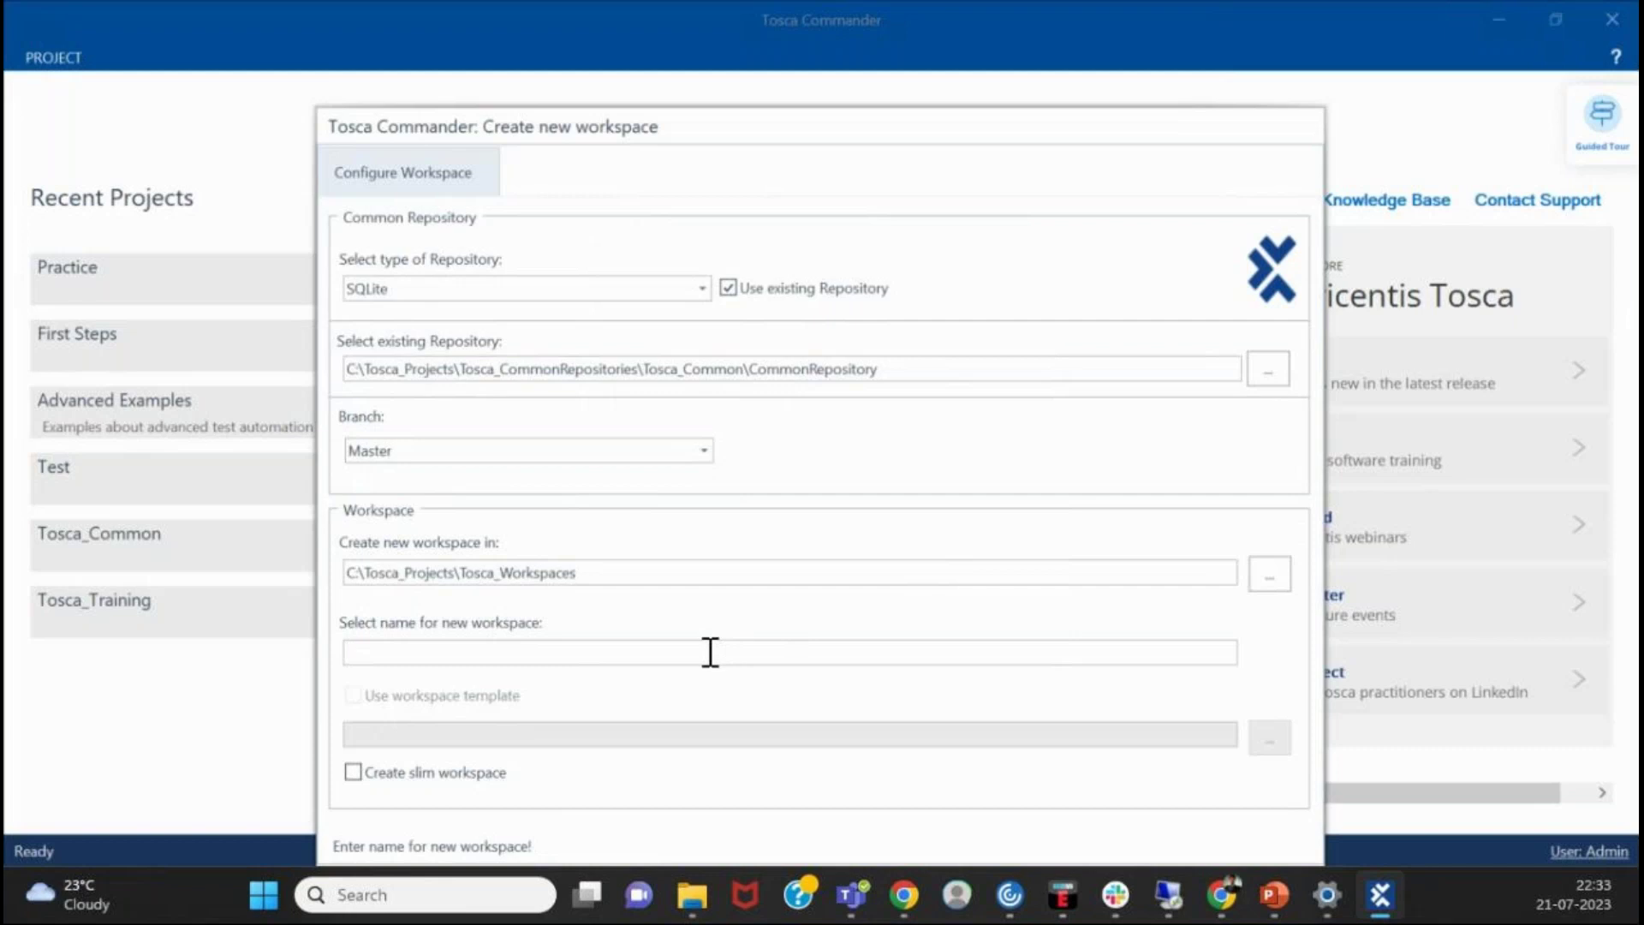
type("Training")
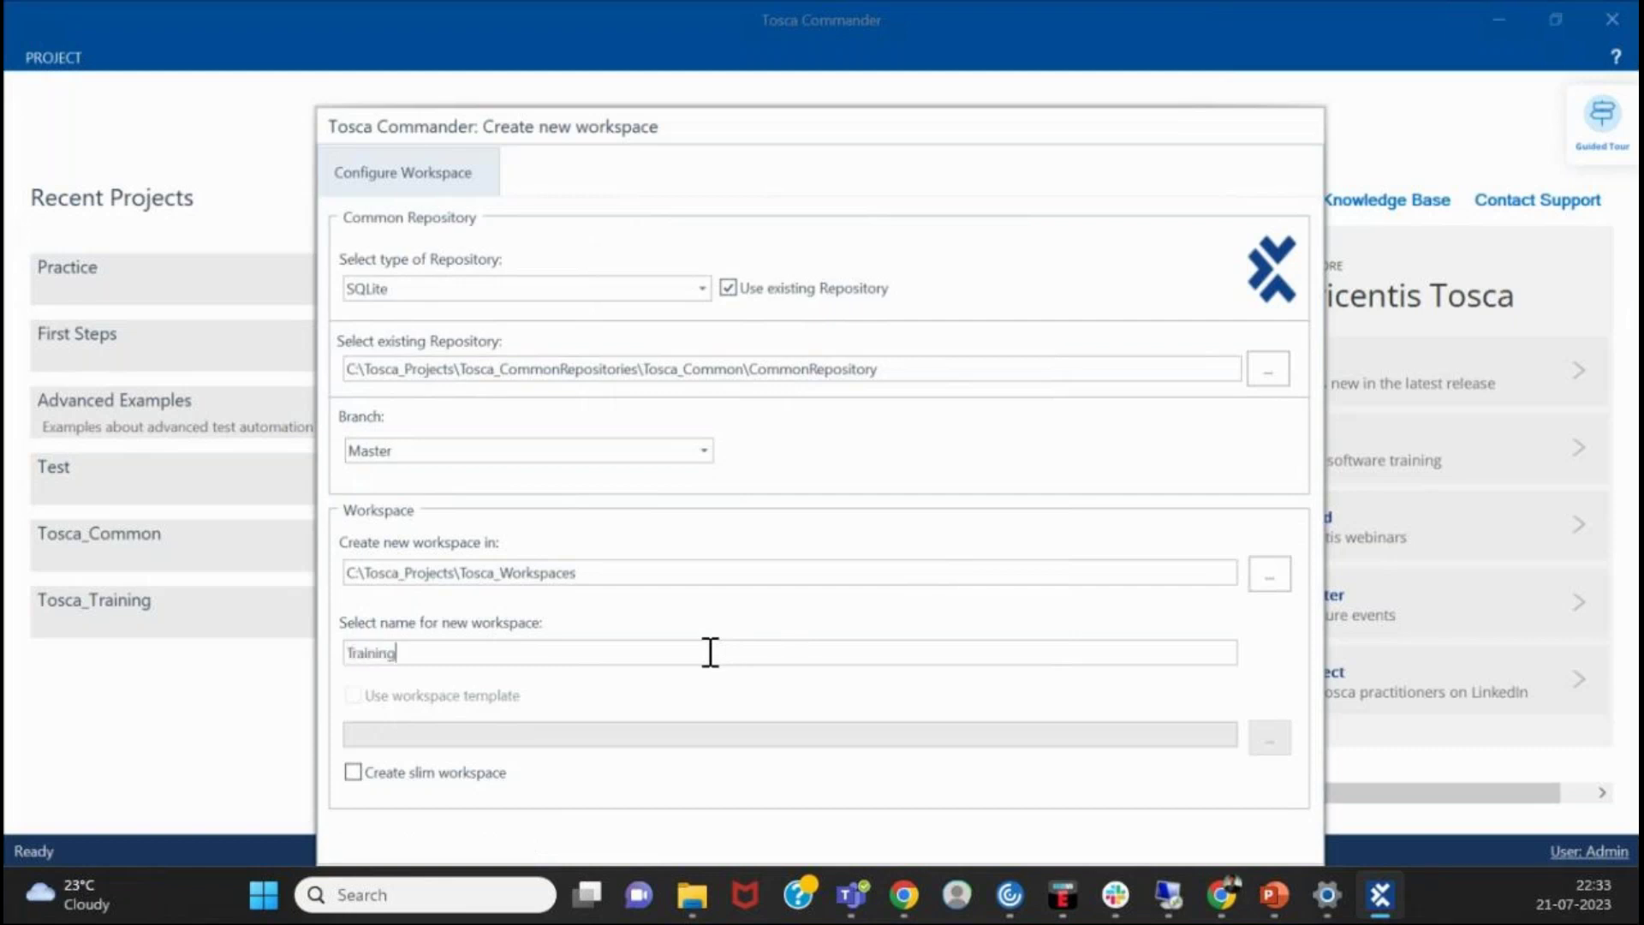
type("_Project")
left_click_drag(782, 134, 776, 27)
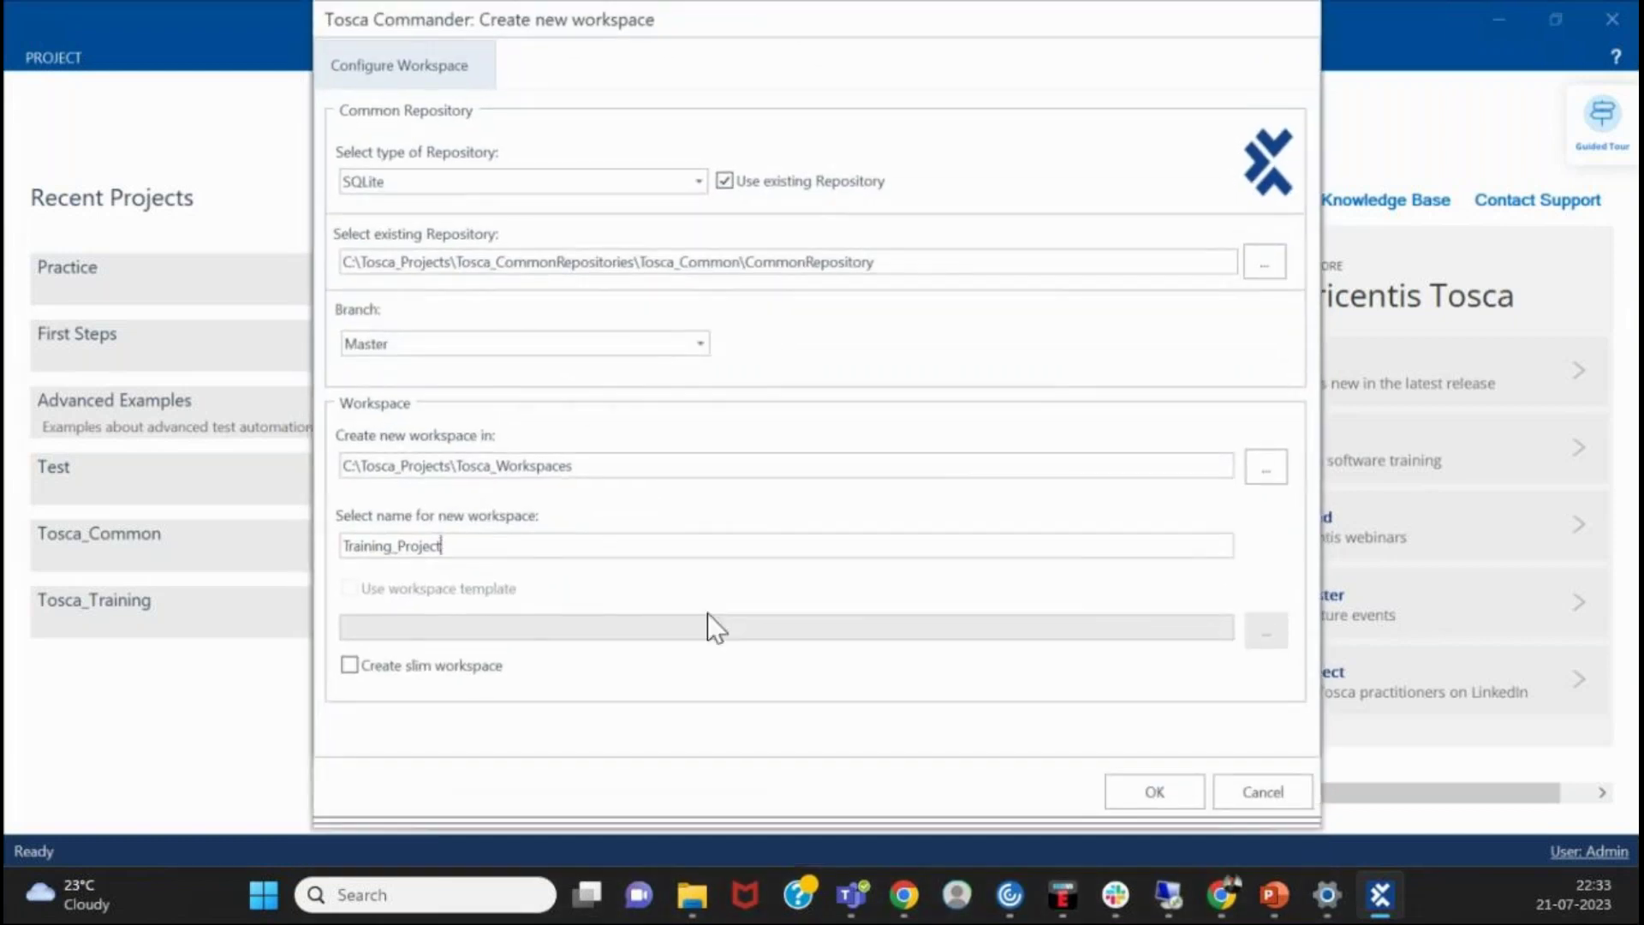
left_click(1121, 800)
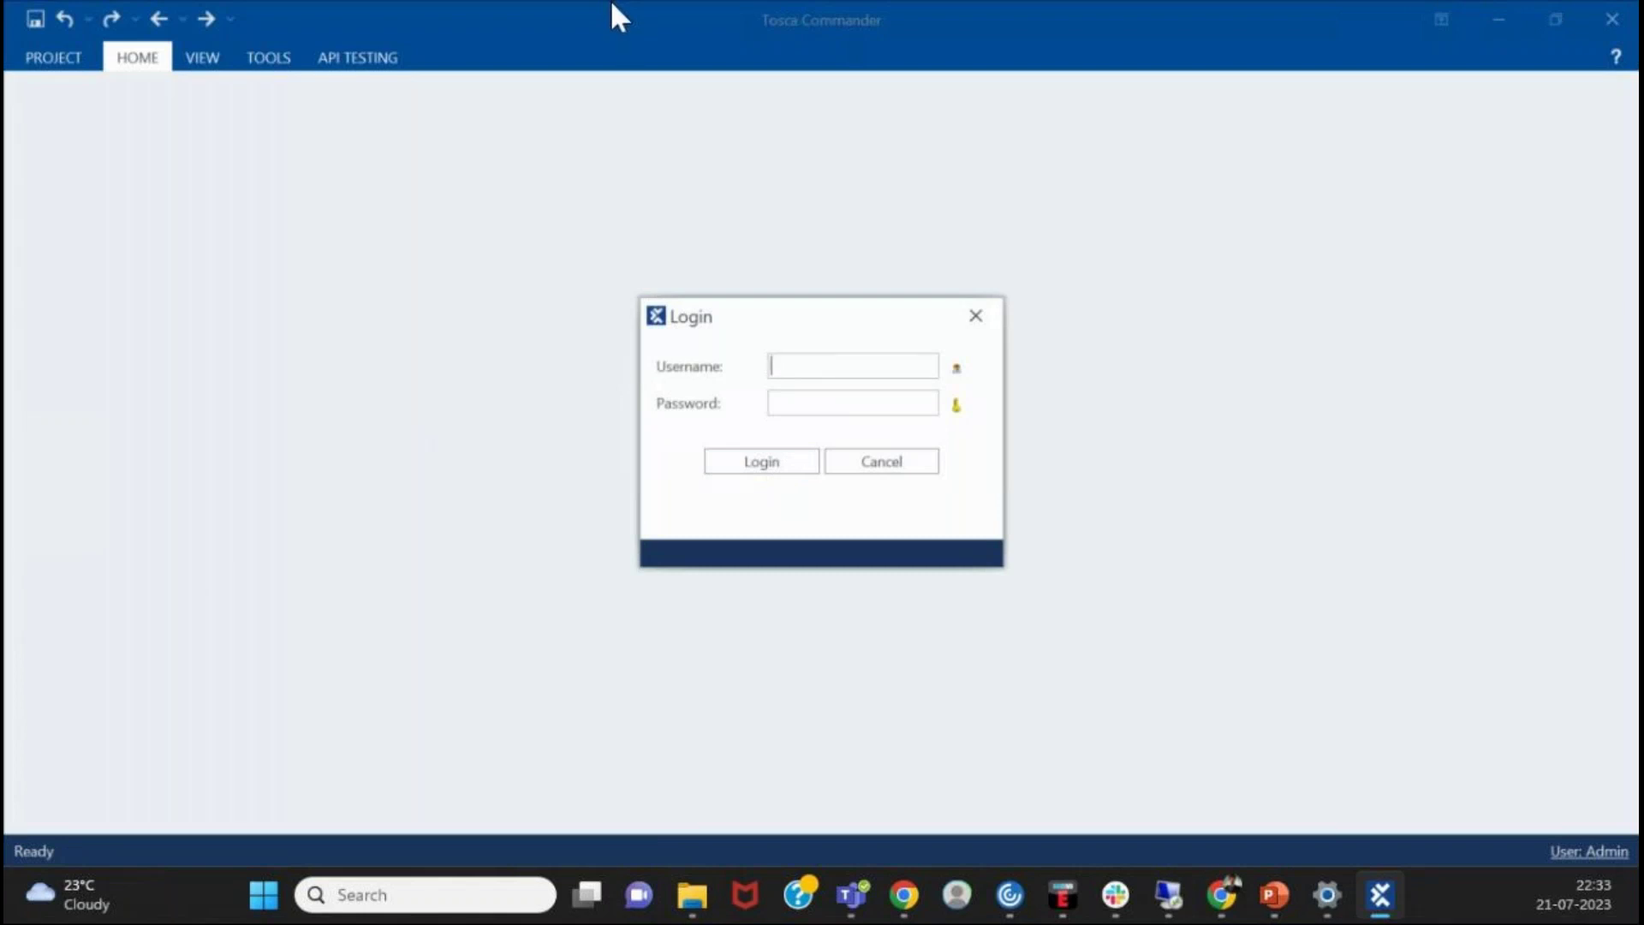
- Log in to the Training_Project workspace with the administrator username
left_click(774, 461)
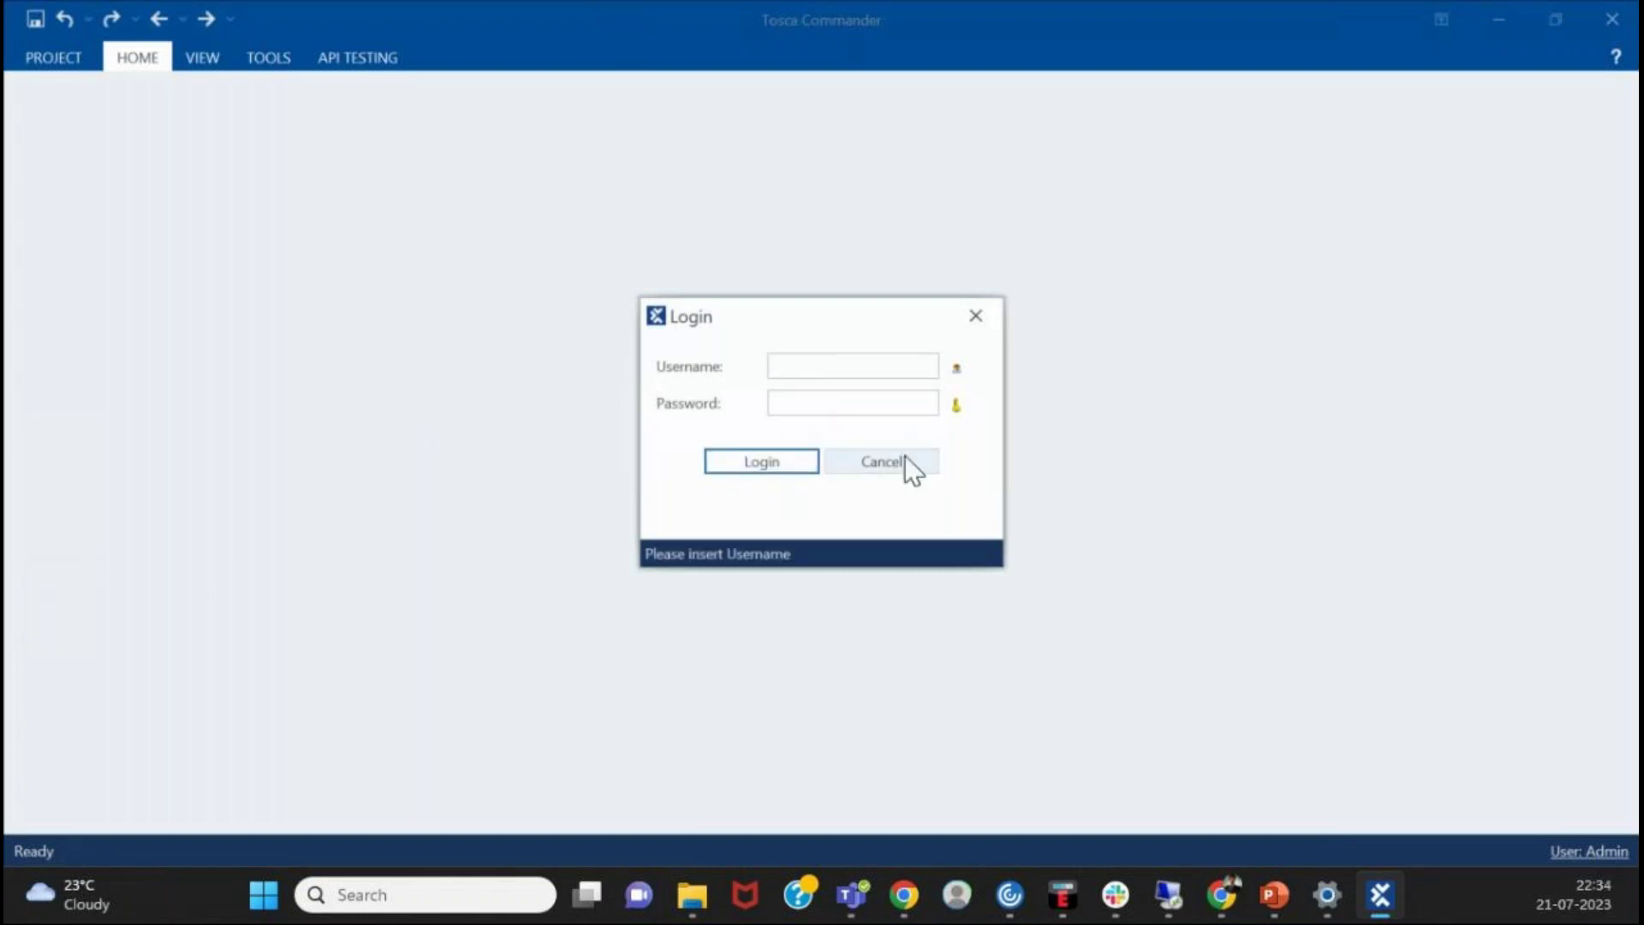
left_click(863, 365)
type("Admin")
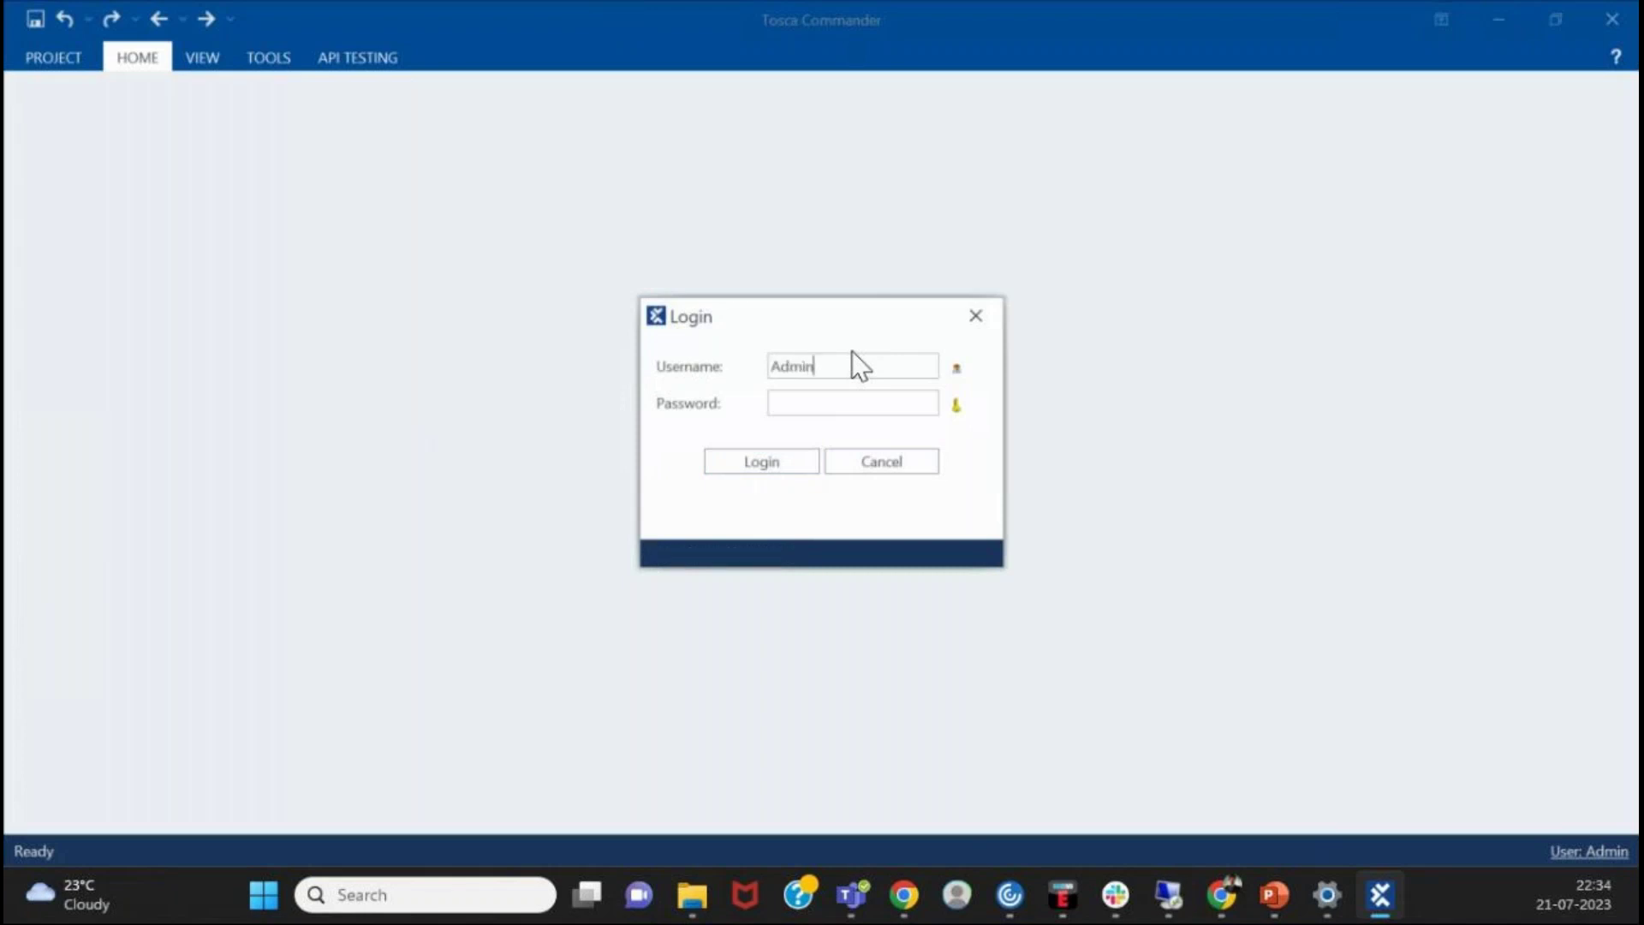
left_click(784, 462)
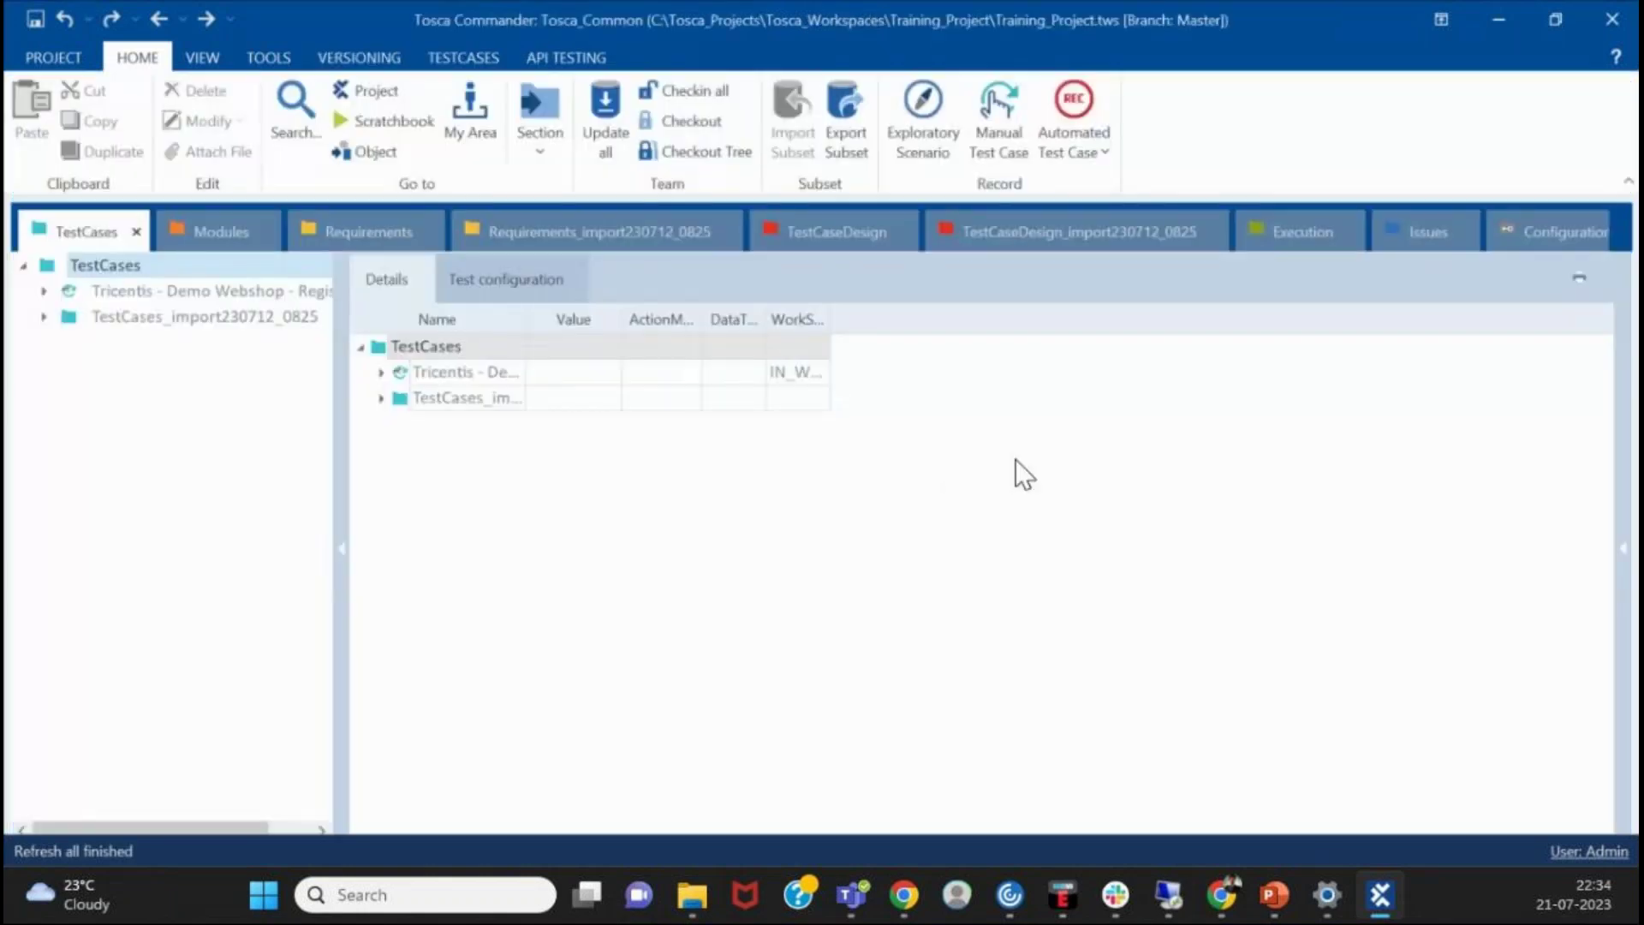
- Browse the TestCases, Requirements and Modules sections, ending on Requirements_import230712_0825 and its folder
left_click(1056, 399)
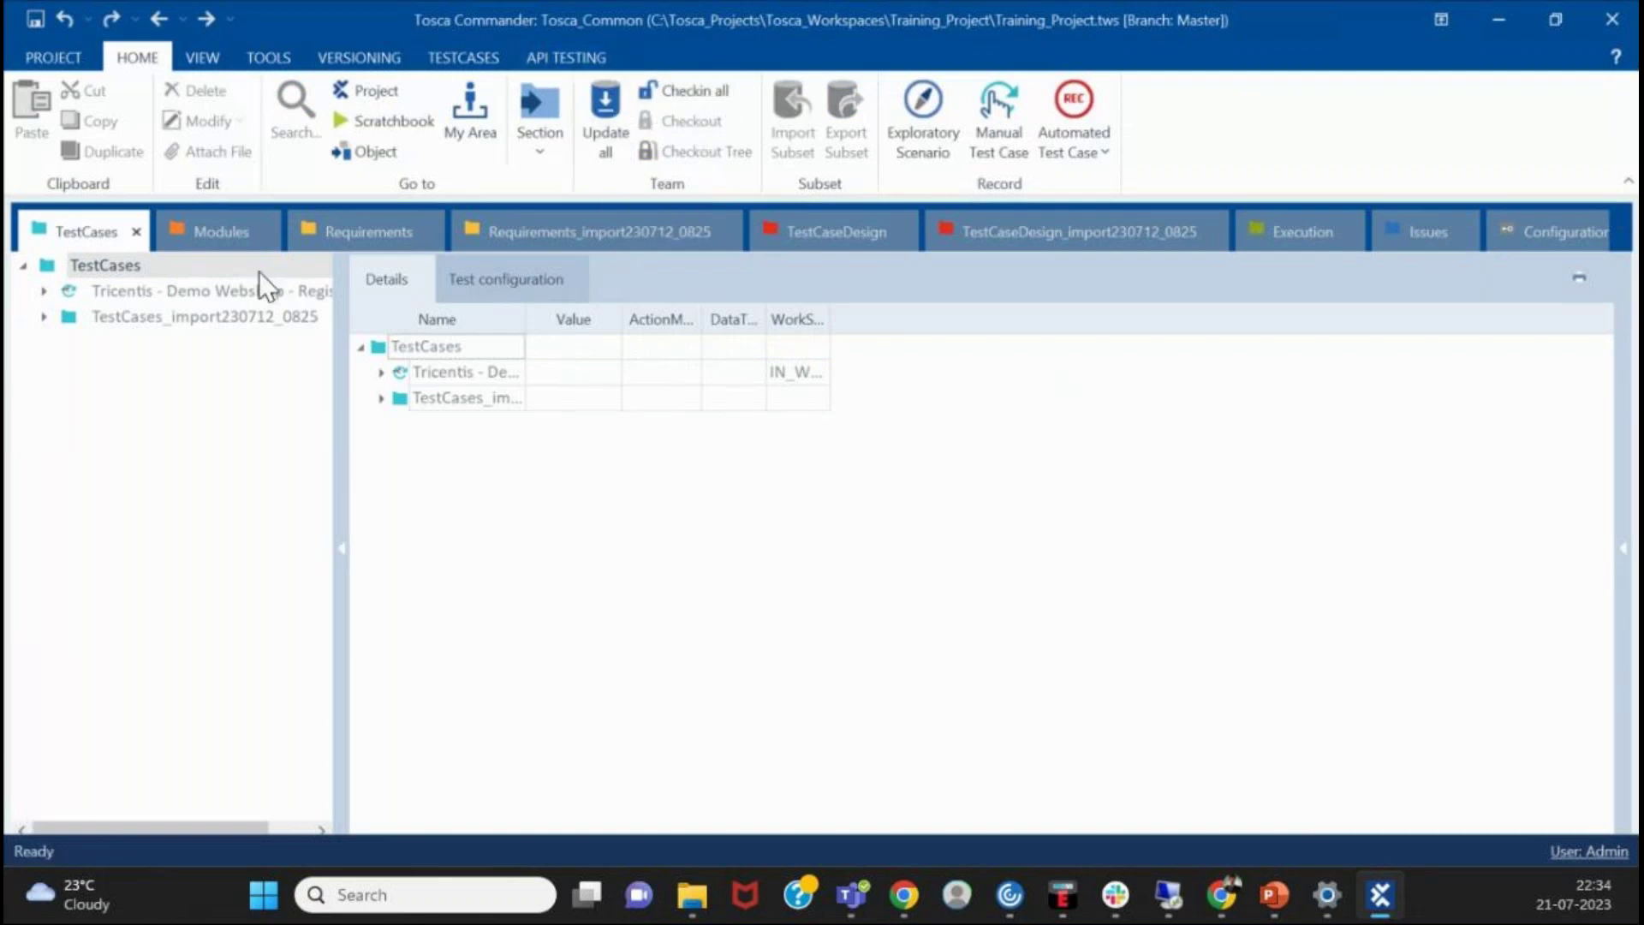
left_click(590, 228)
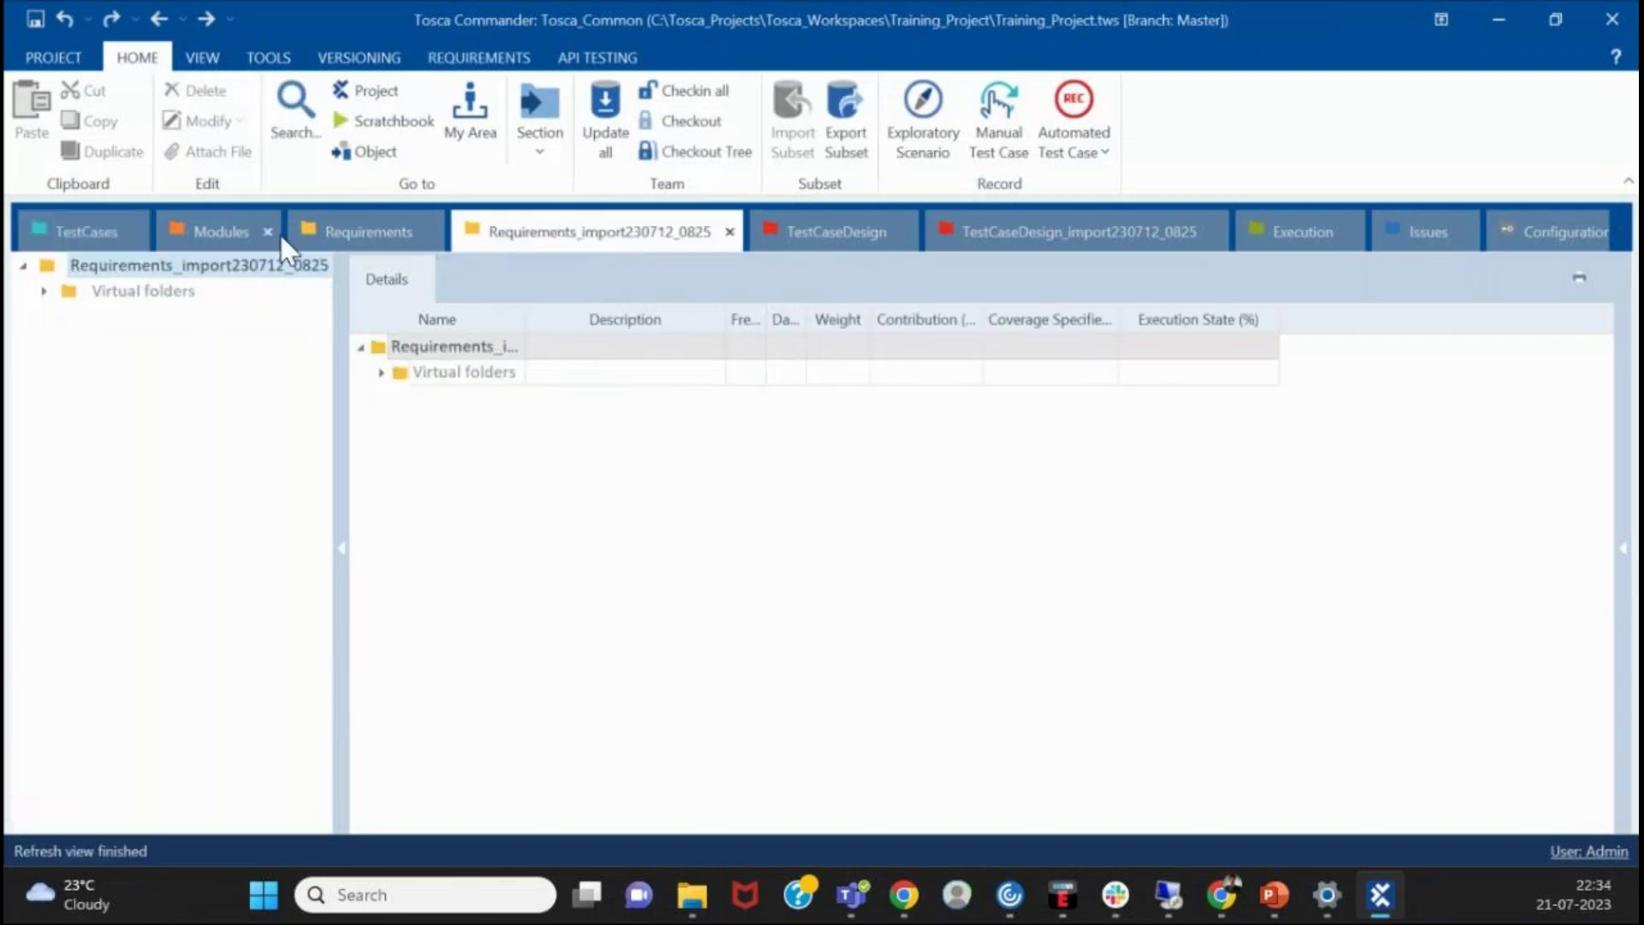
left_click(346, 235)
left_click(204, 240)
left_click(84, 228)
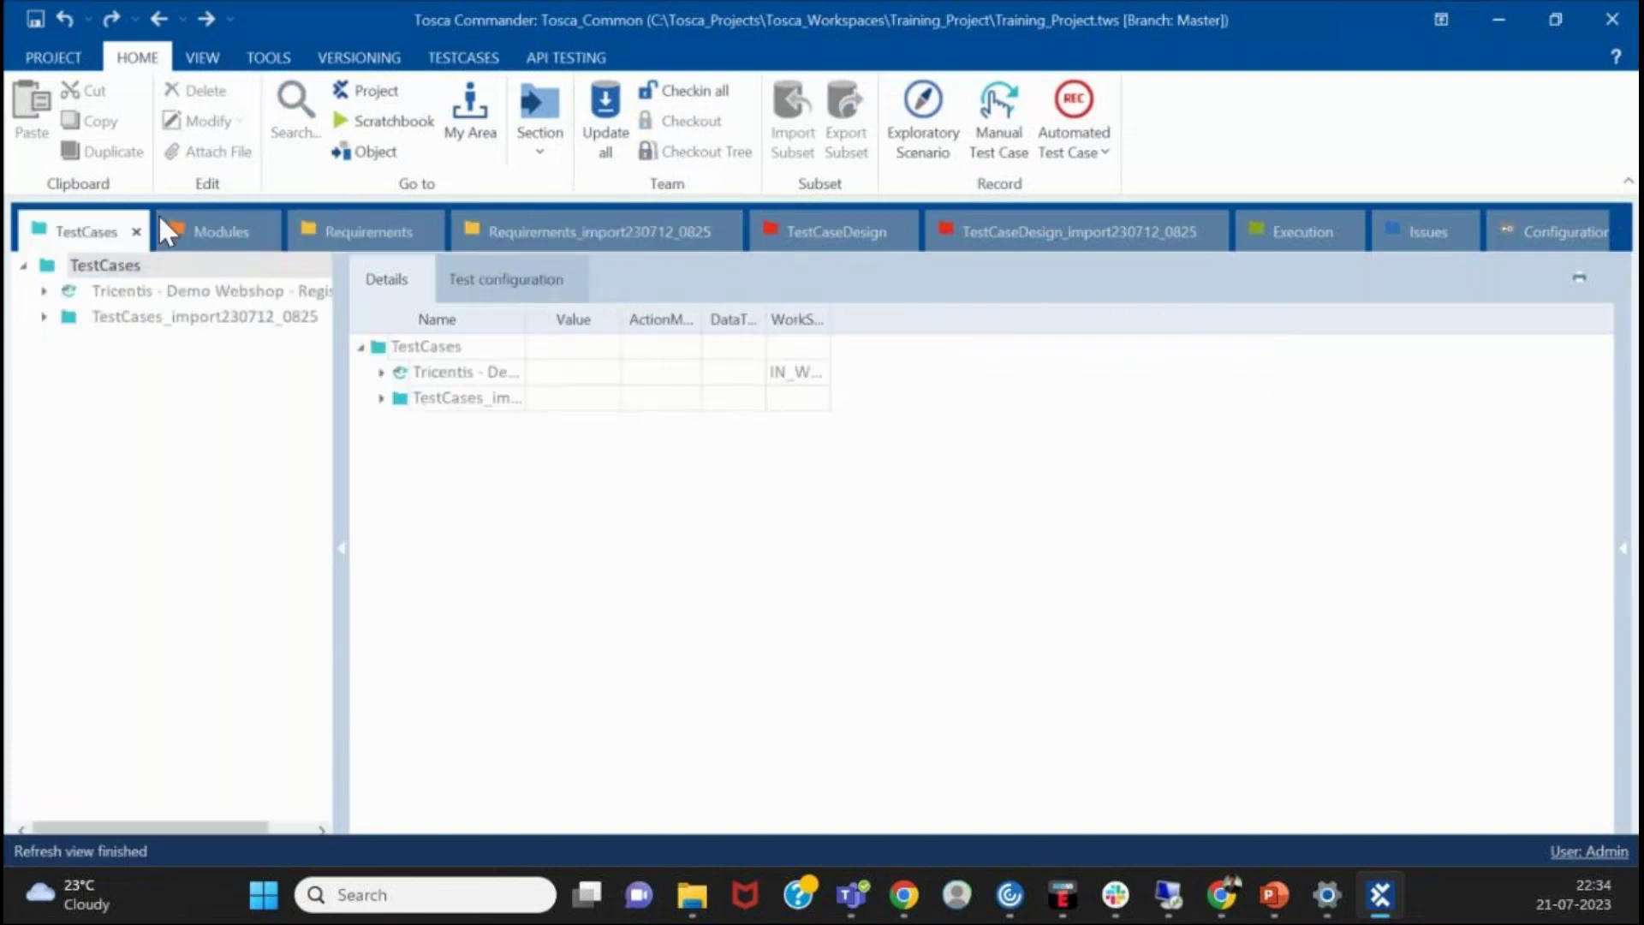
left_click(197, 231)
left_click(401, 242)
left_click(509, 240)
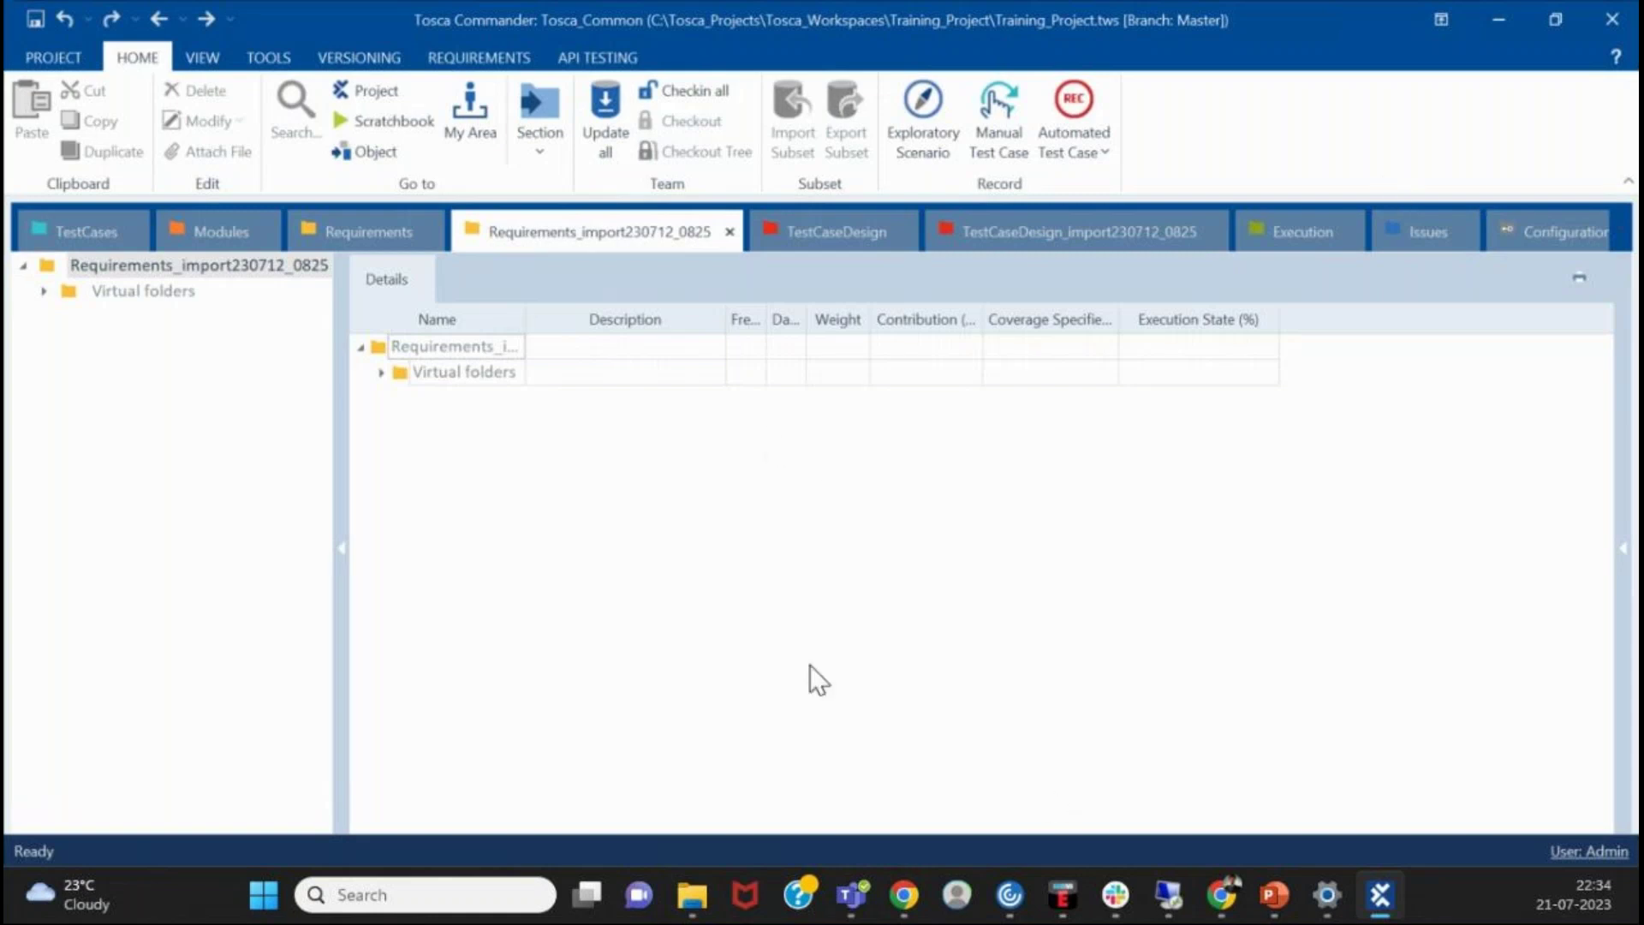
left_click(839, 692)
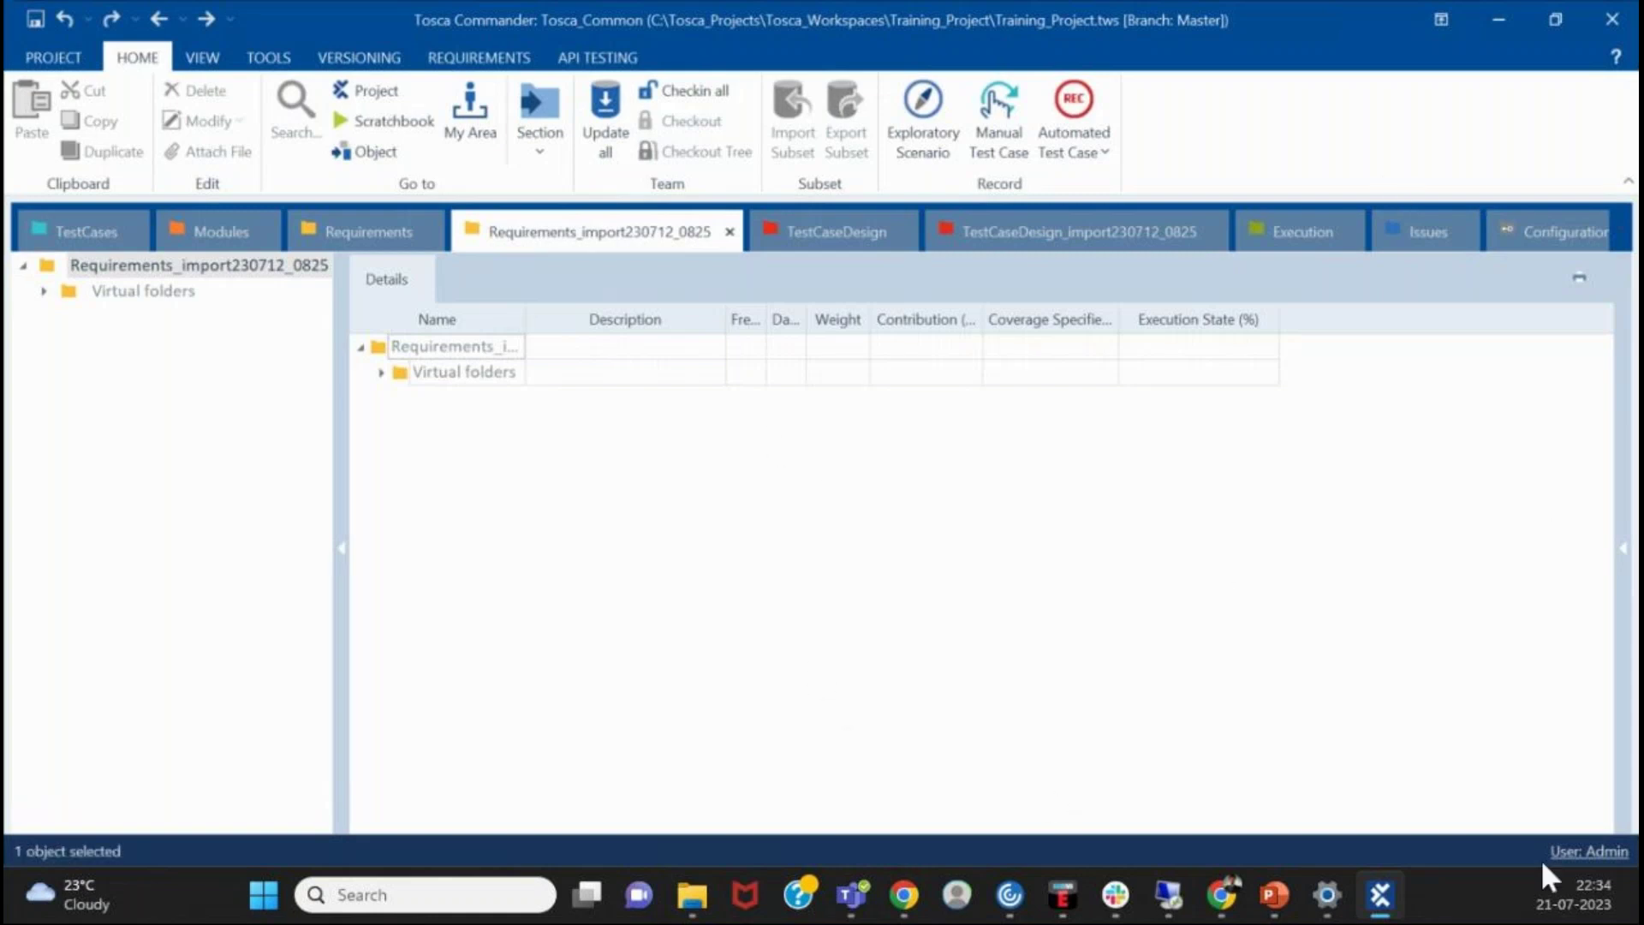
left_click(1486, 36)
- Switch to the Chrome Tosca manual and scroll back to the top of the setup-dialog installation page
left_click(1223, 895)
left_click(1362, 788)
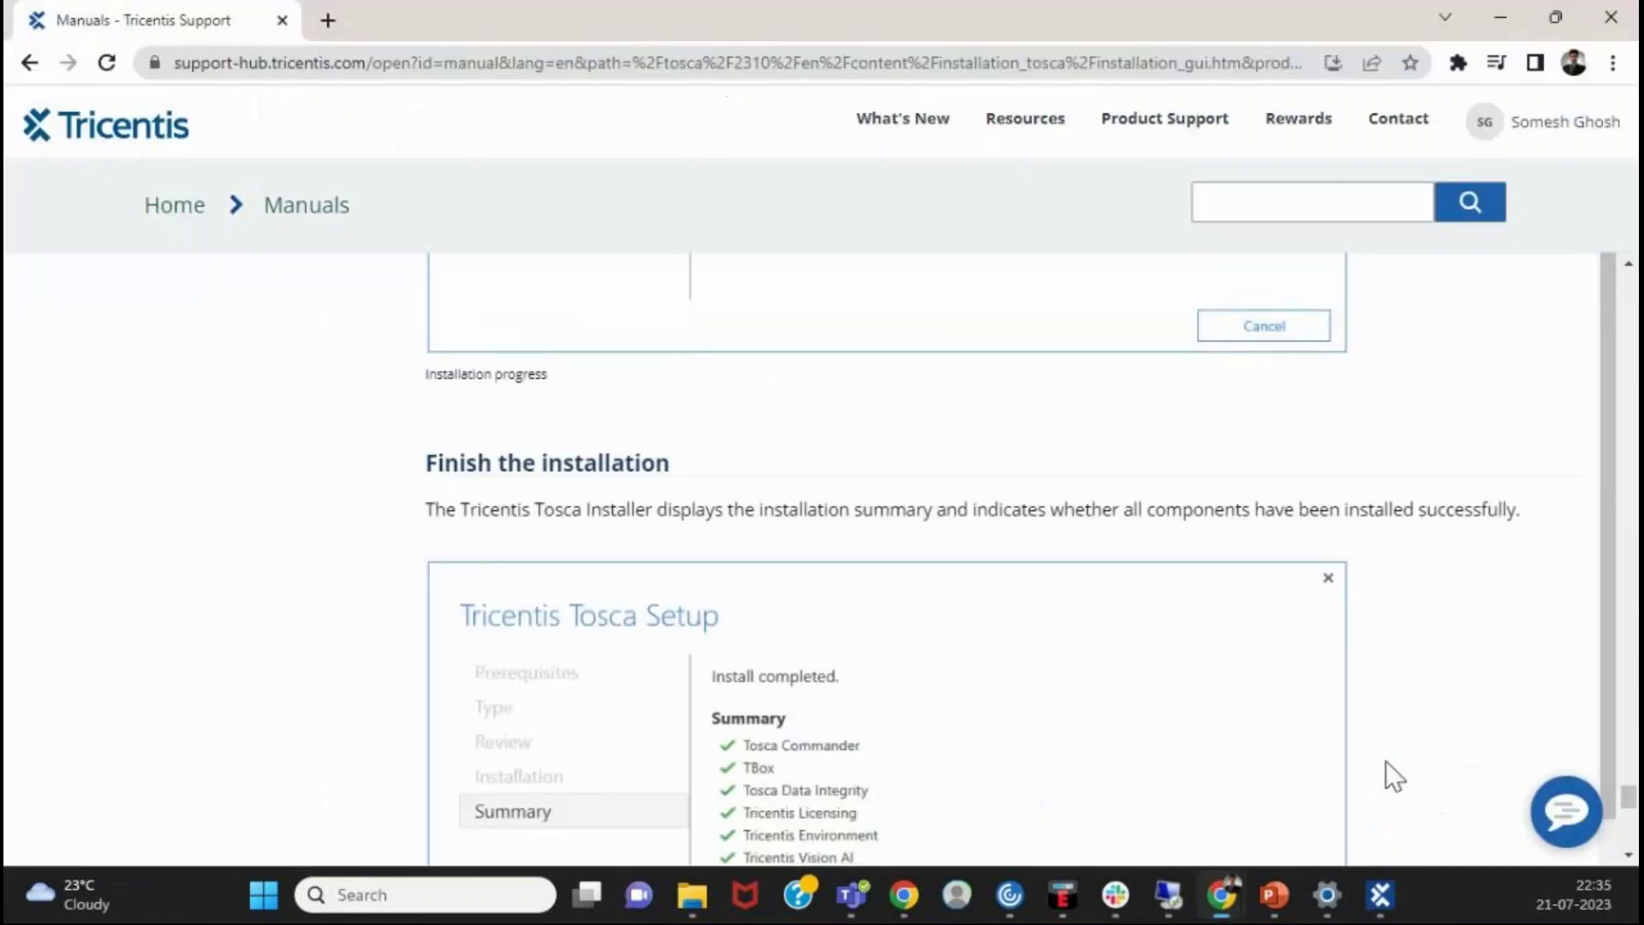
scroll(495, 484, "up", 10)
scroll(484, 495, "up", 15)
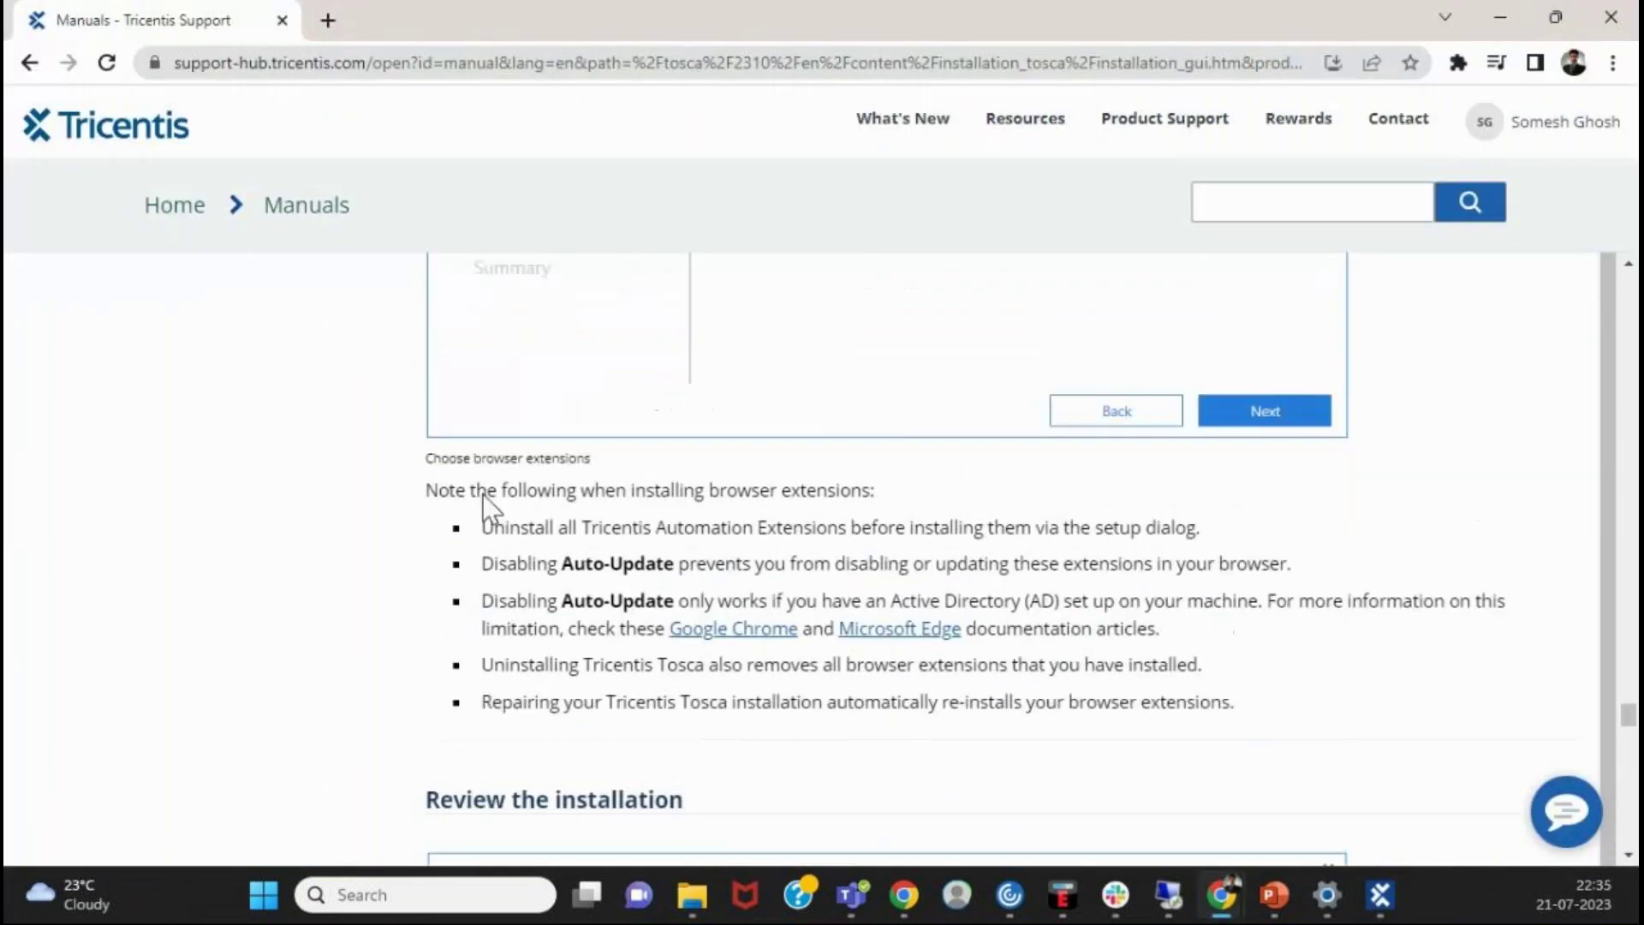
scroll(482, 495, "up", 15)
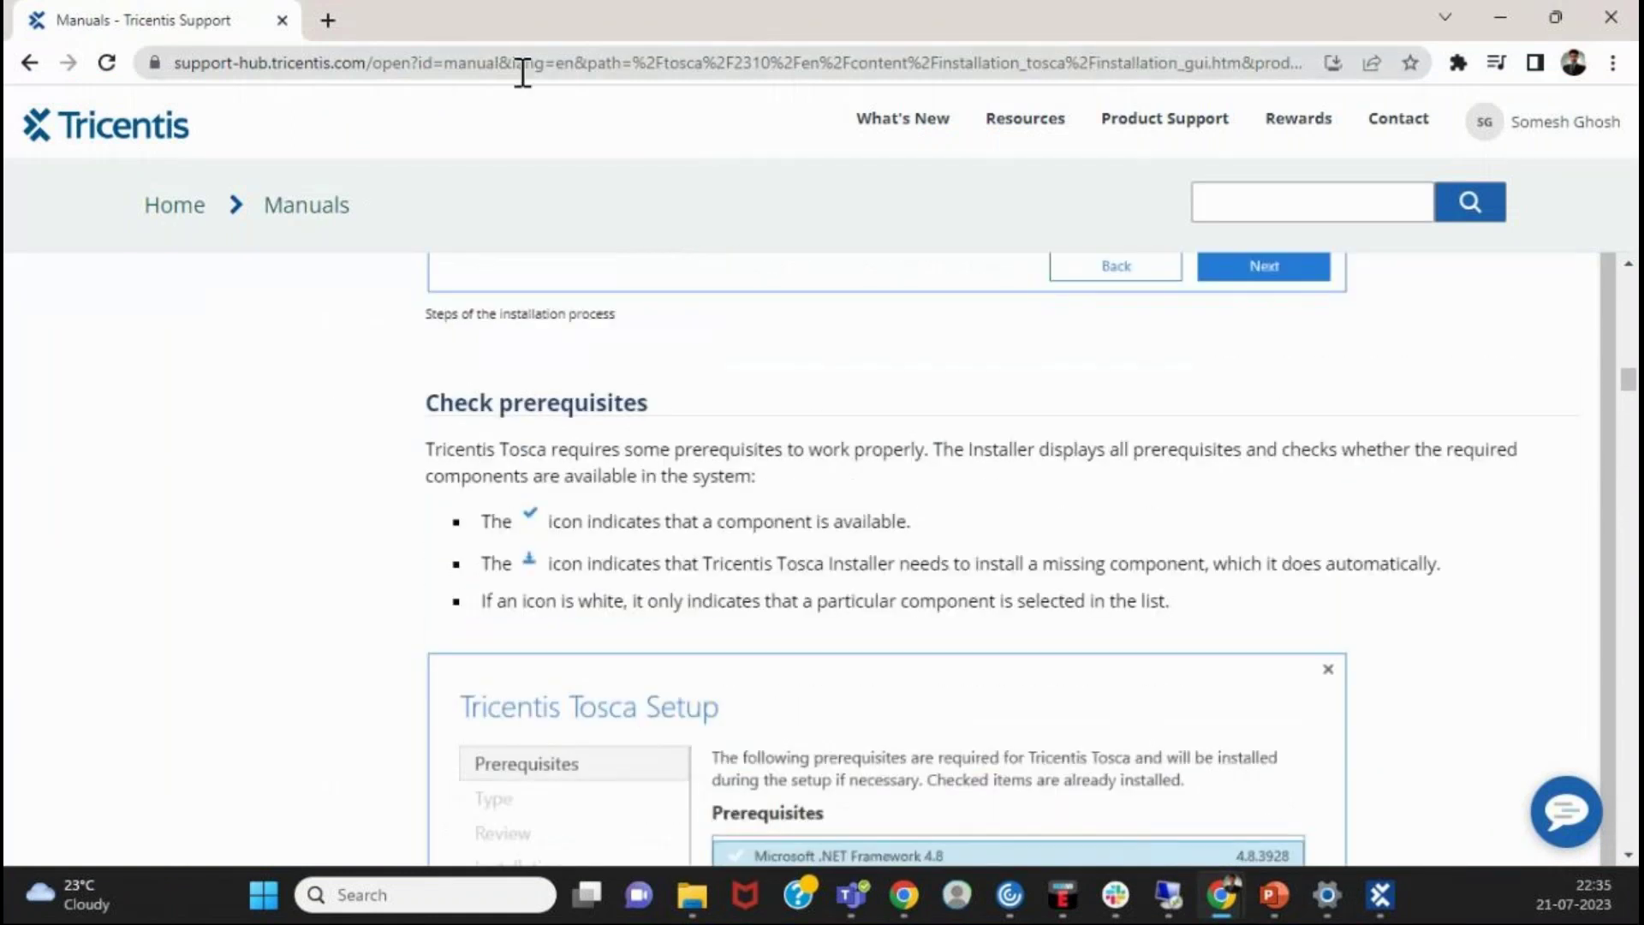
left_click(529, 67)
scroll(859, 374, "up", 15)
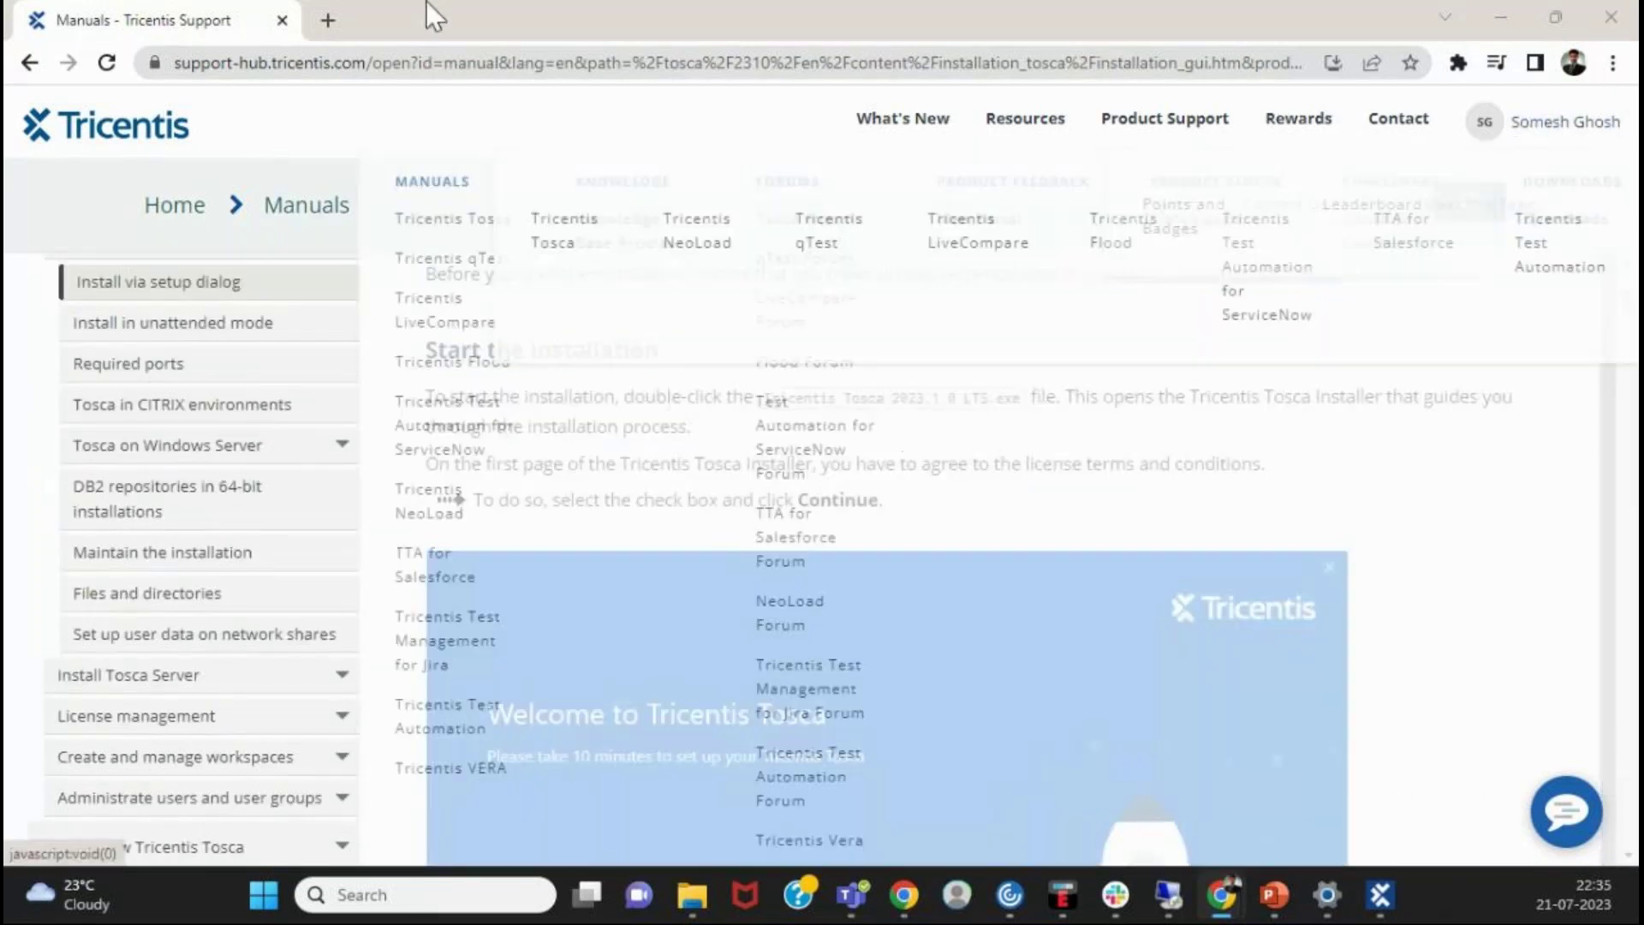
scroll(1171, 495, "up", 5)
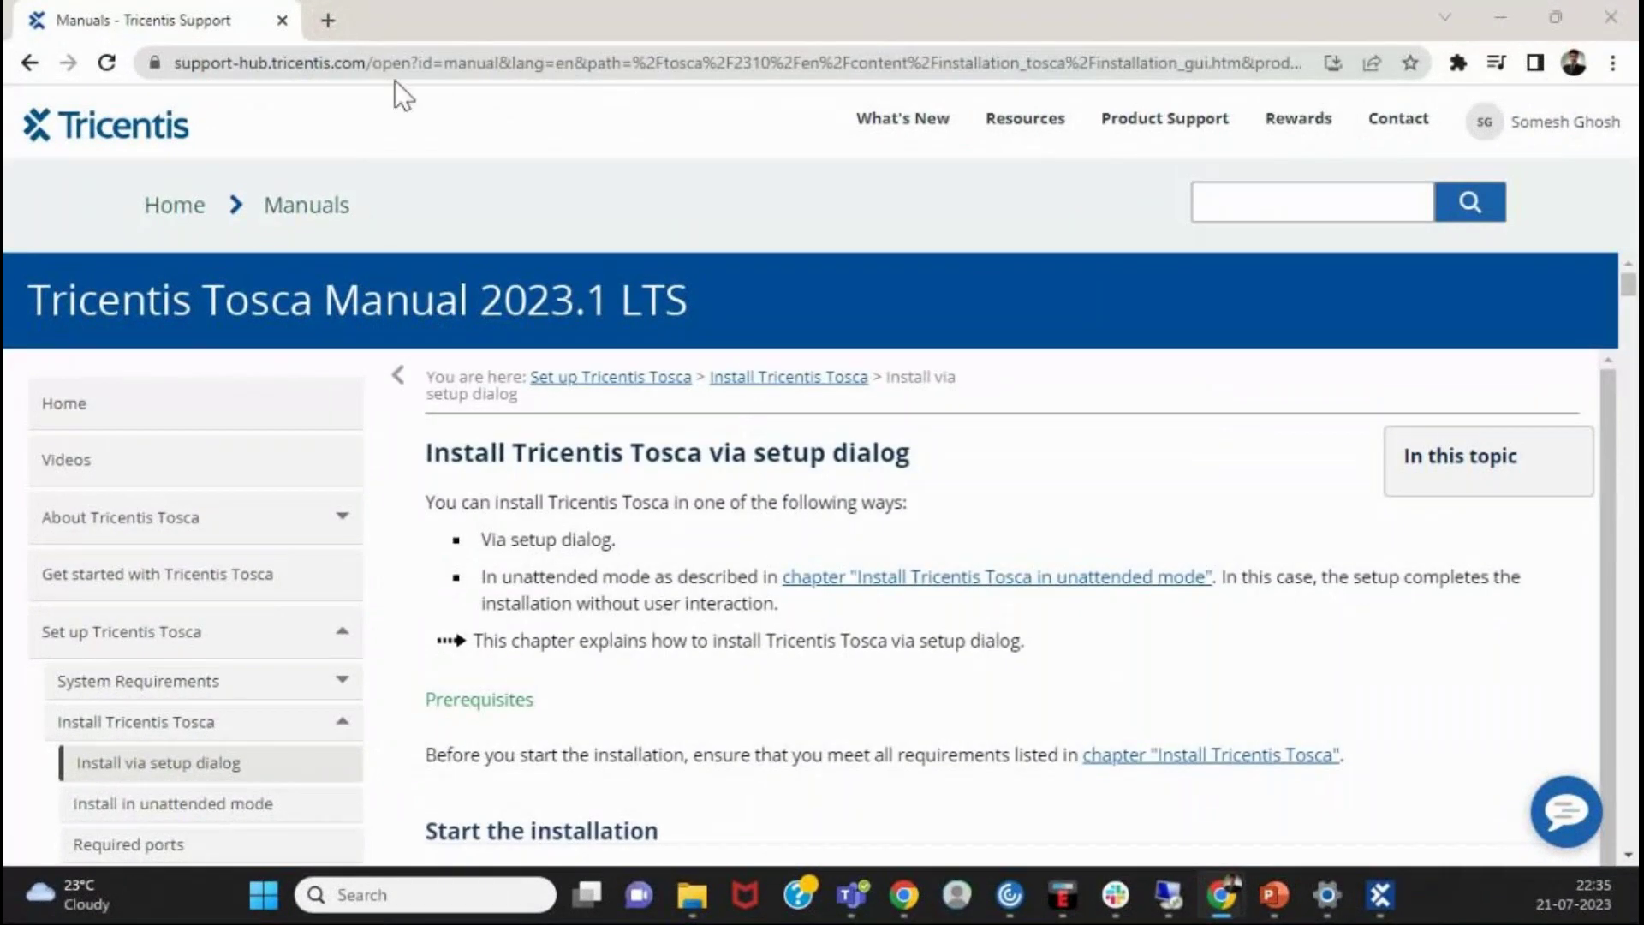
- Open tricentis.com in a new browser tab
left_click(328, 20)
left_click(370, 60)
type("t")
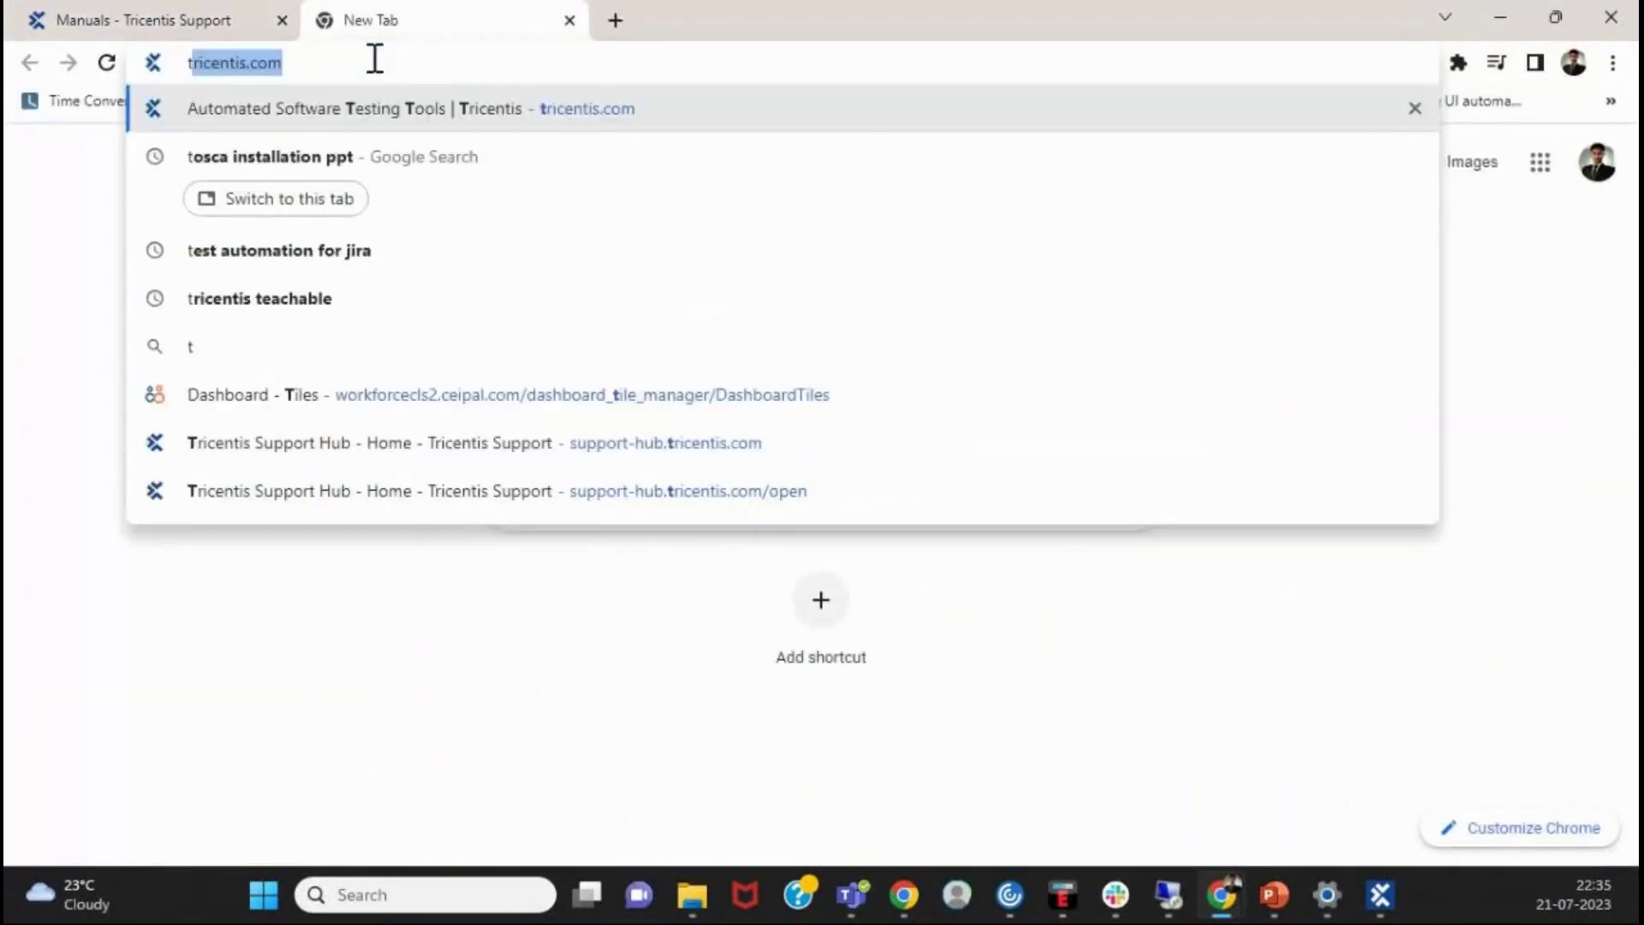
type("ricentis.com")
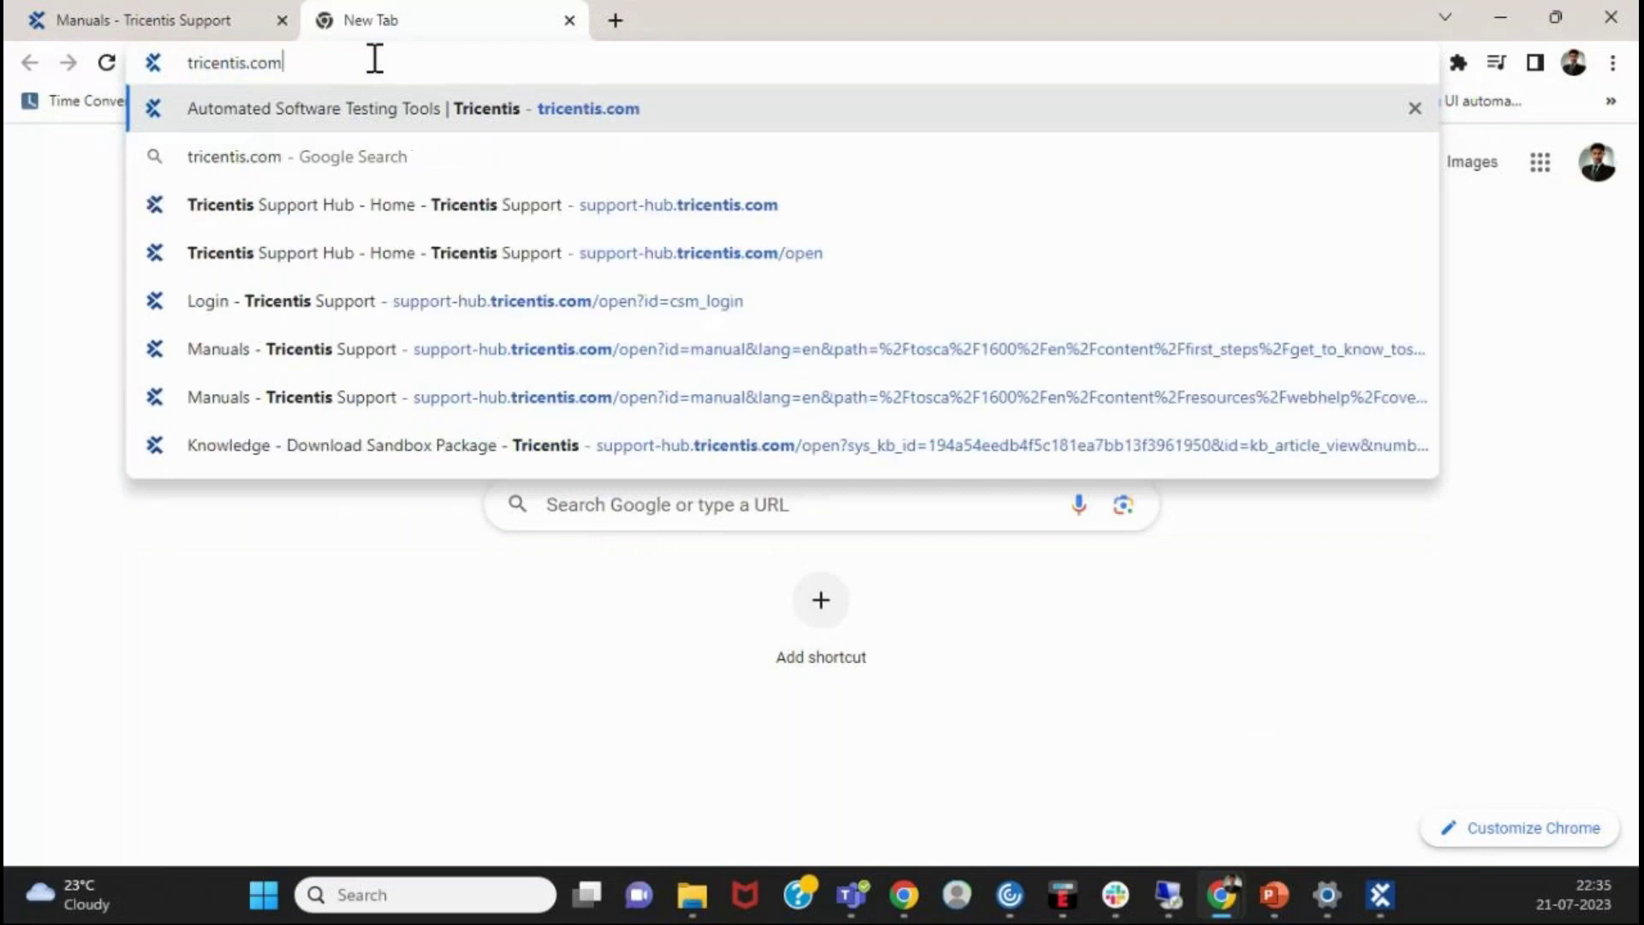
key("Return")
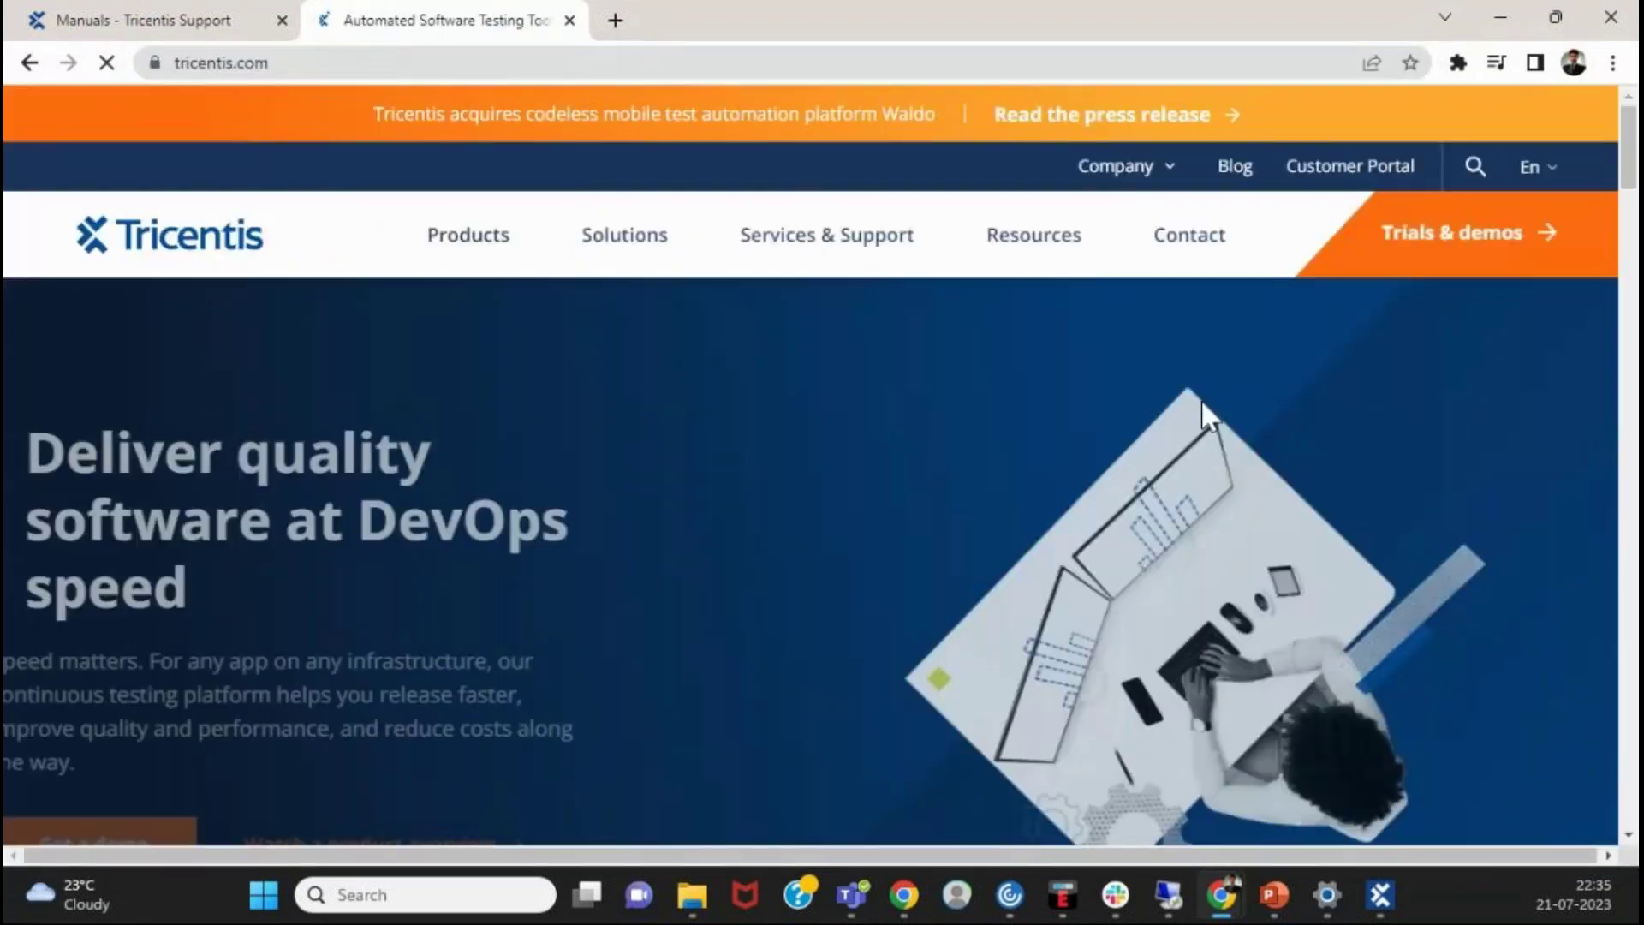
- Go to Trials & demos and open the Tosca free 14-day trial sign-up form
left_click(1467, 247)
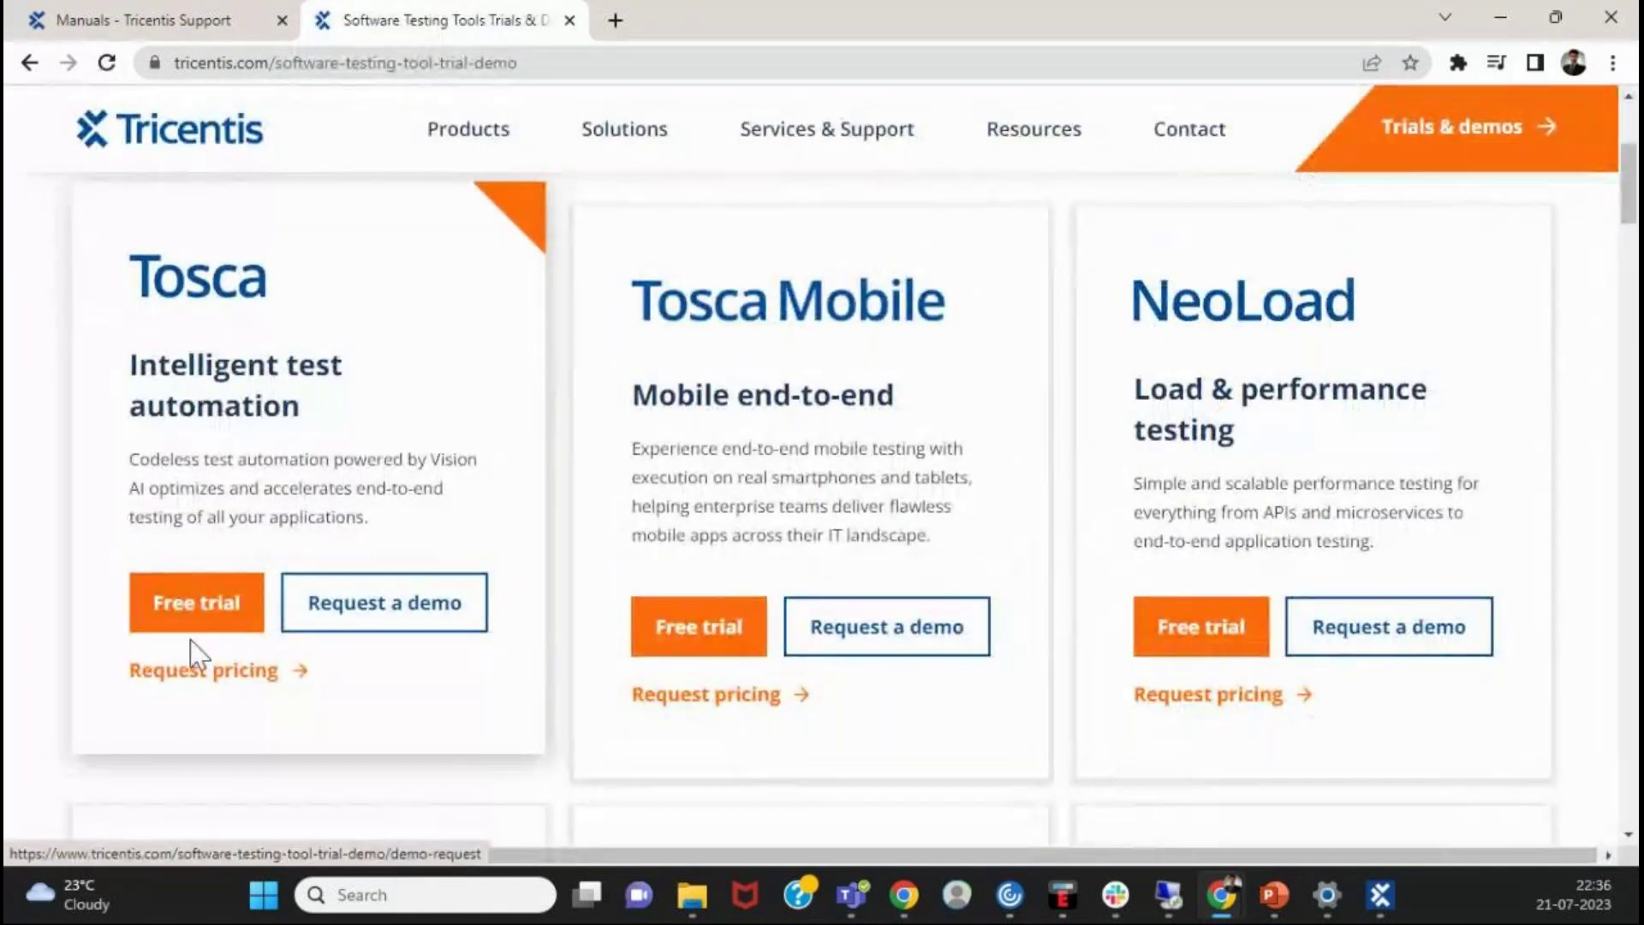
left_click(197, 633)
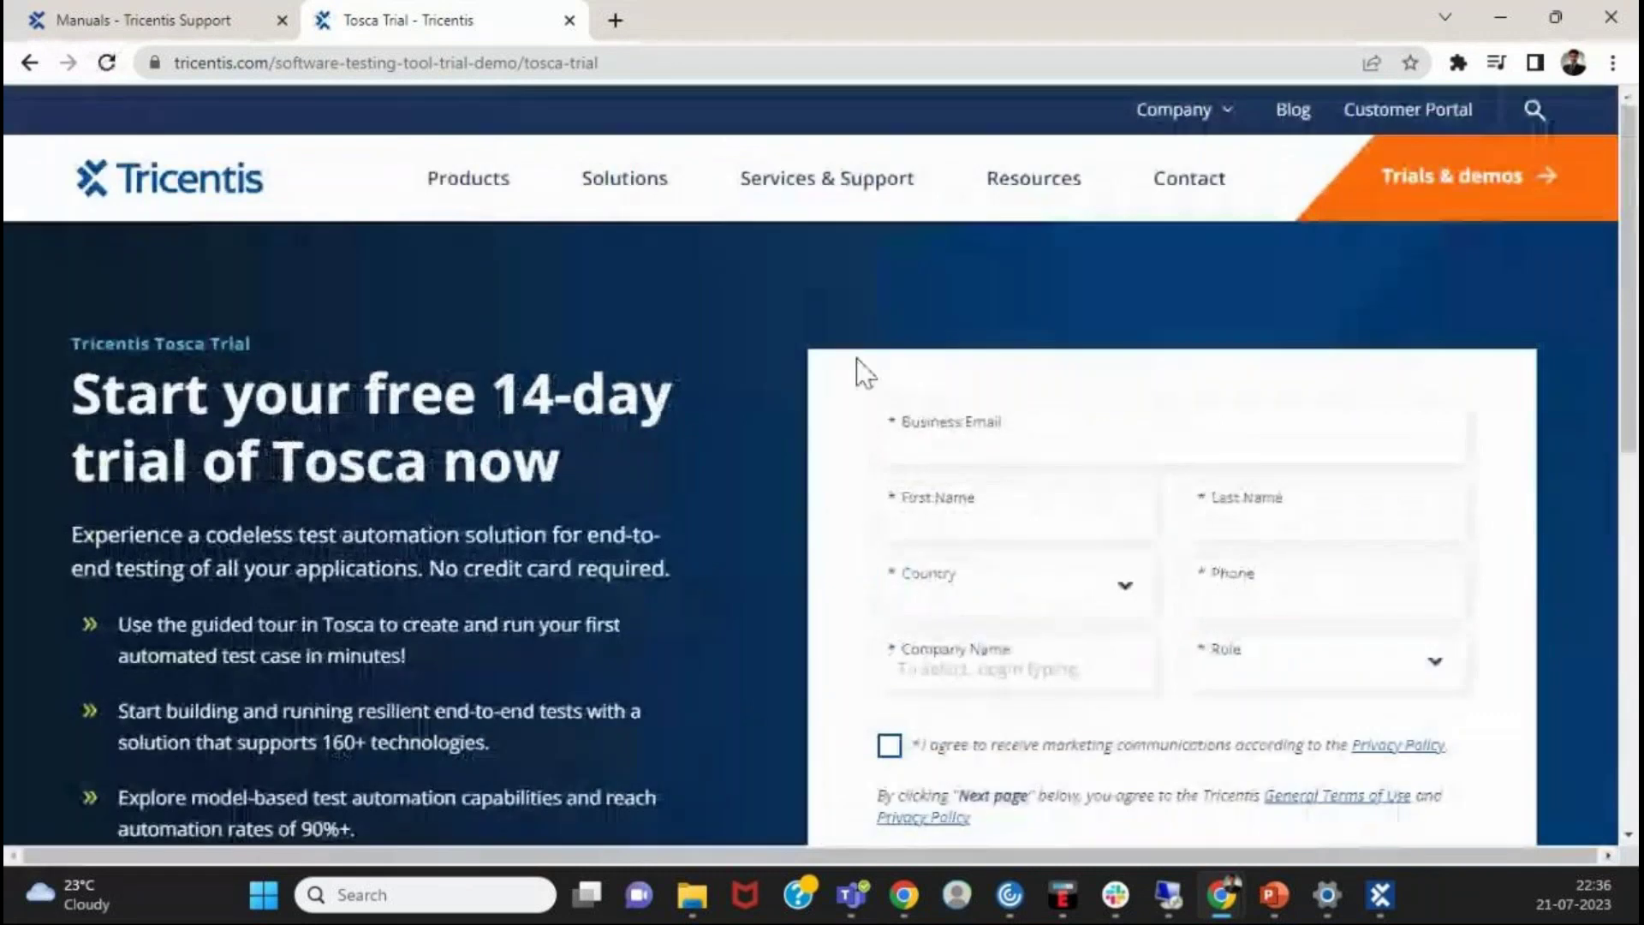
scroll(1287, 603, "down", 3)
scroll(1287, 603, "up", 3)
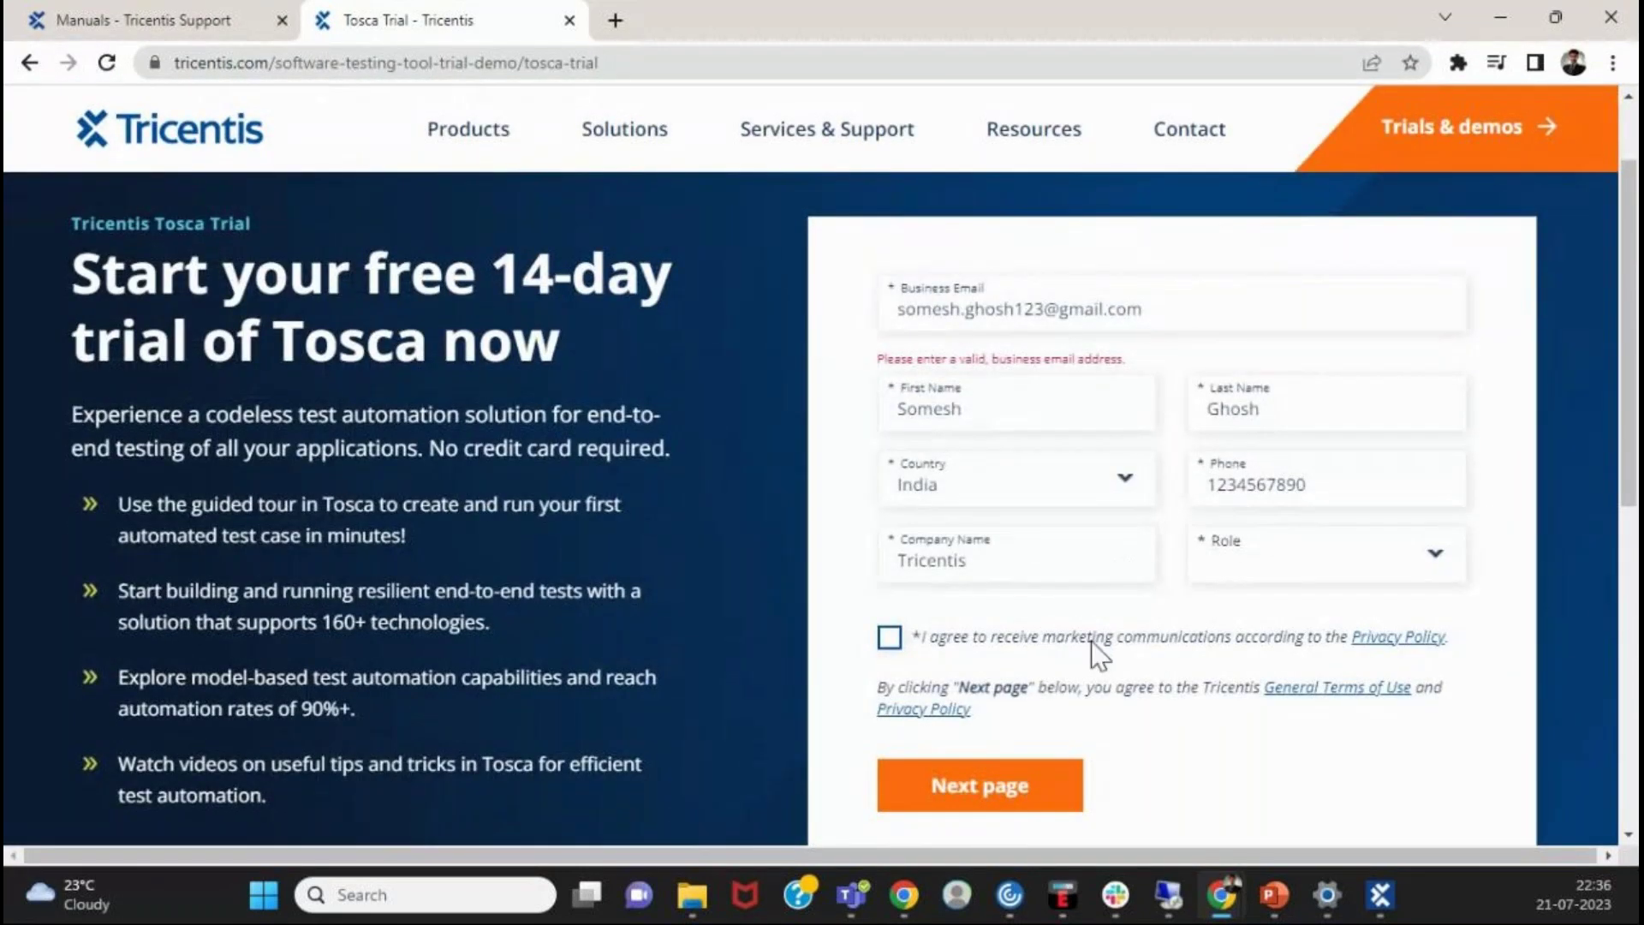
scroll(1152, 569, "down", 1)
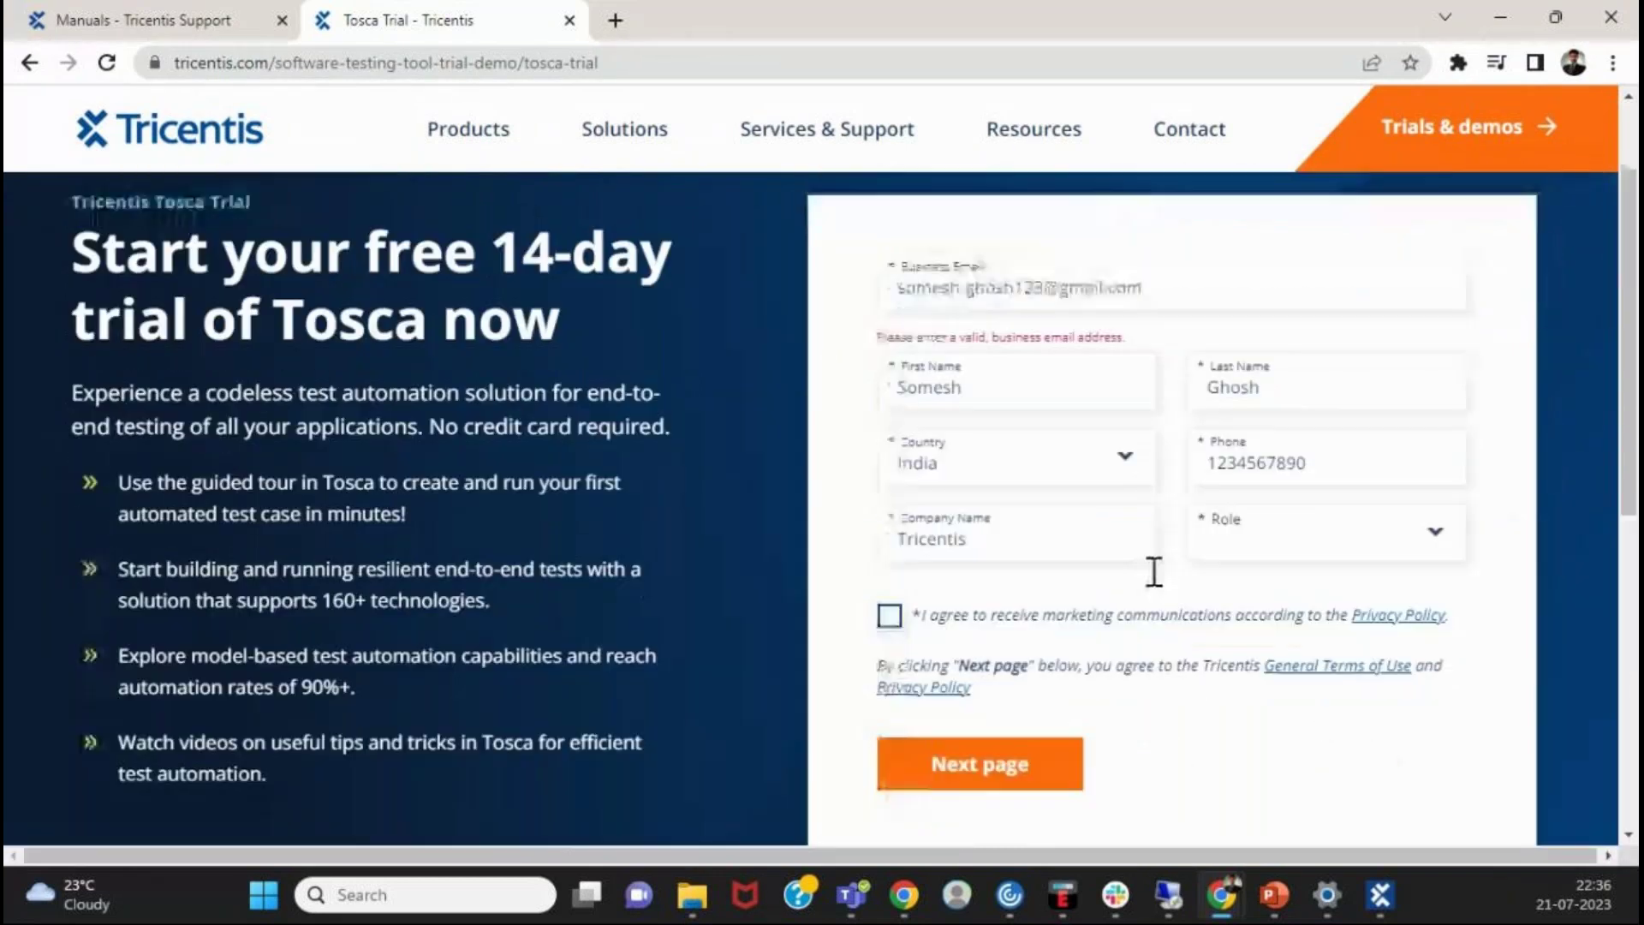
scroll(1154, 571, "up", 2)
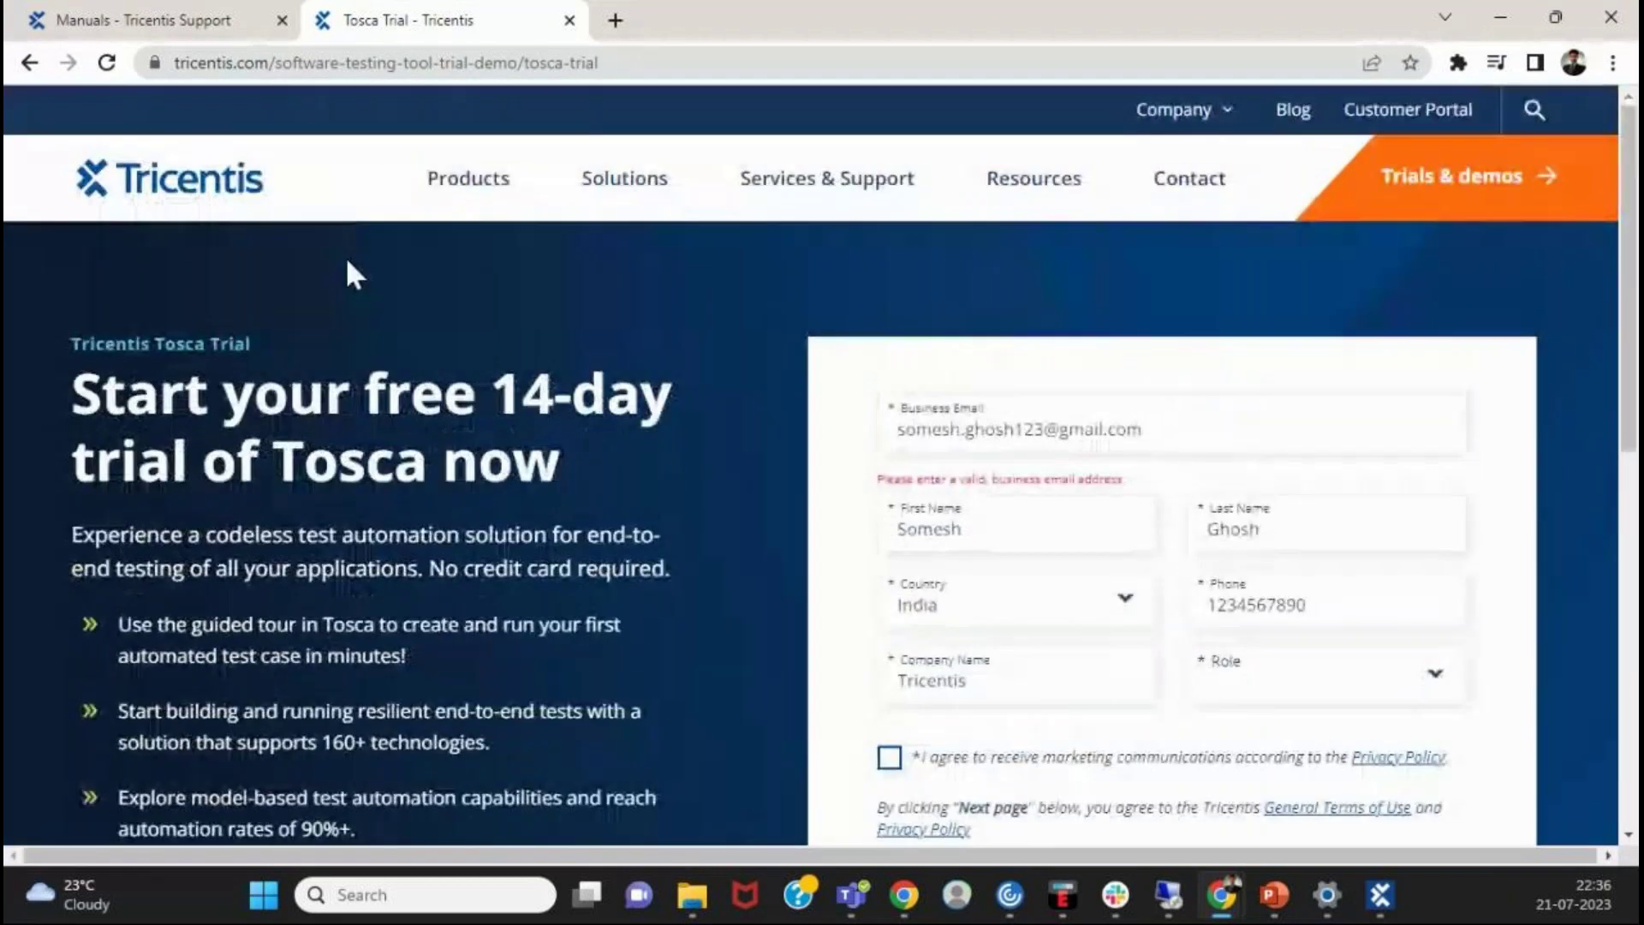
scroll(346, 275, "down", 2)
left_click(752, 62)
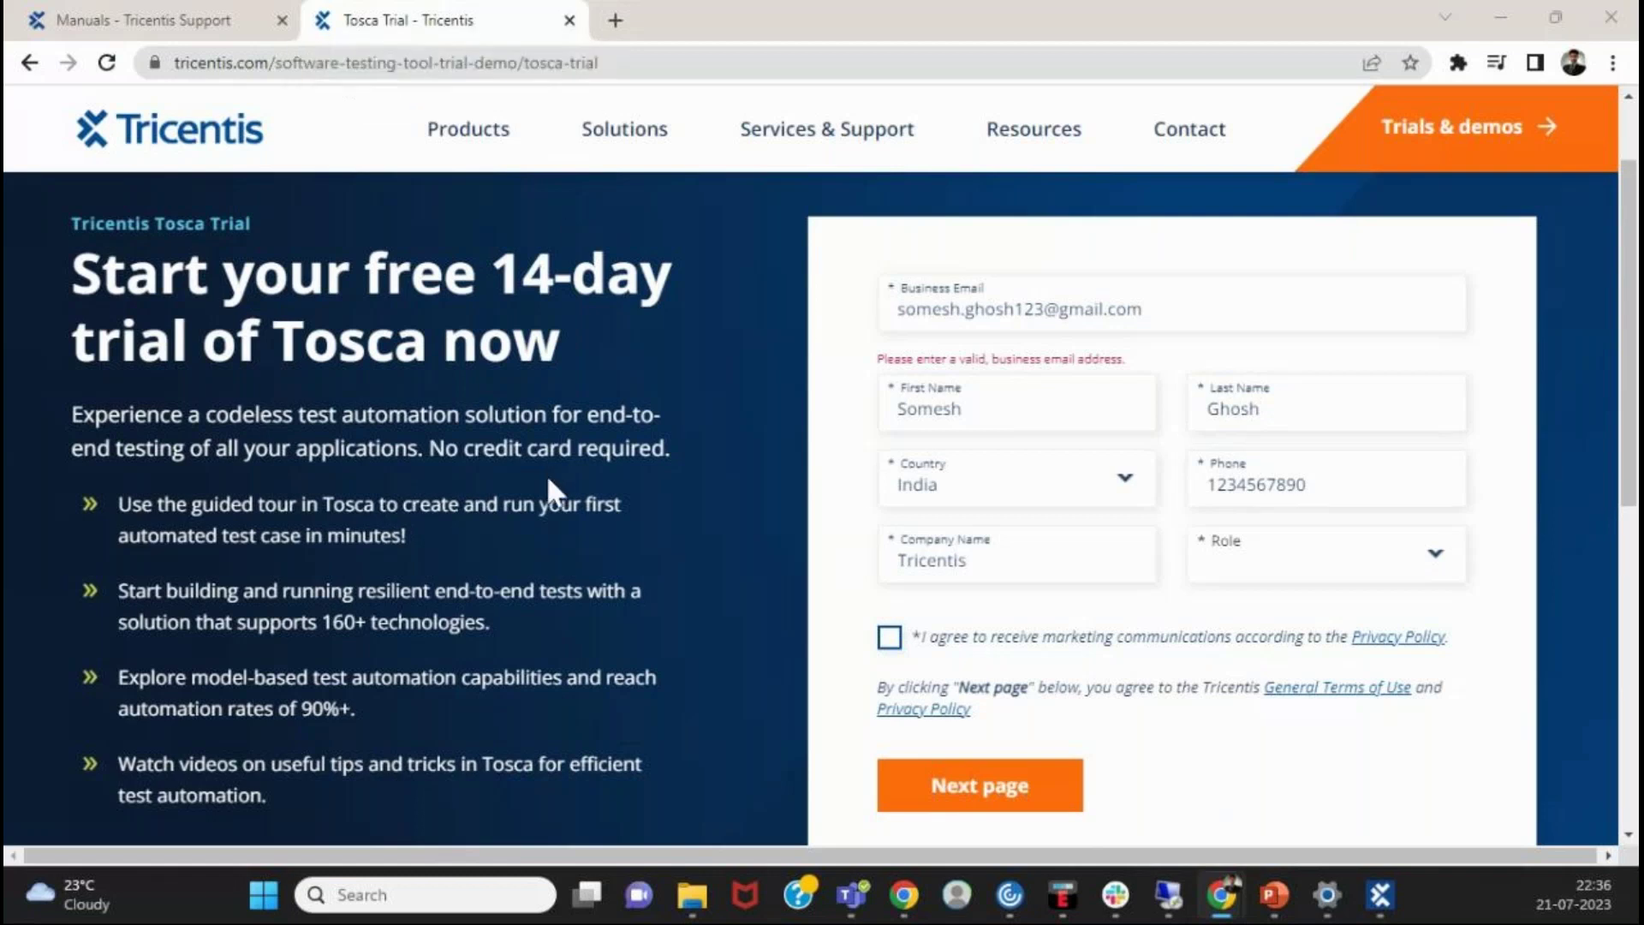
scroll(533, 475, "down", 3)
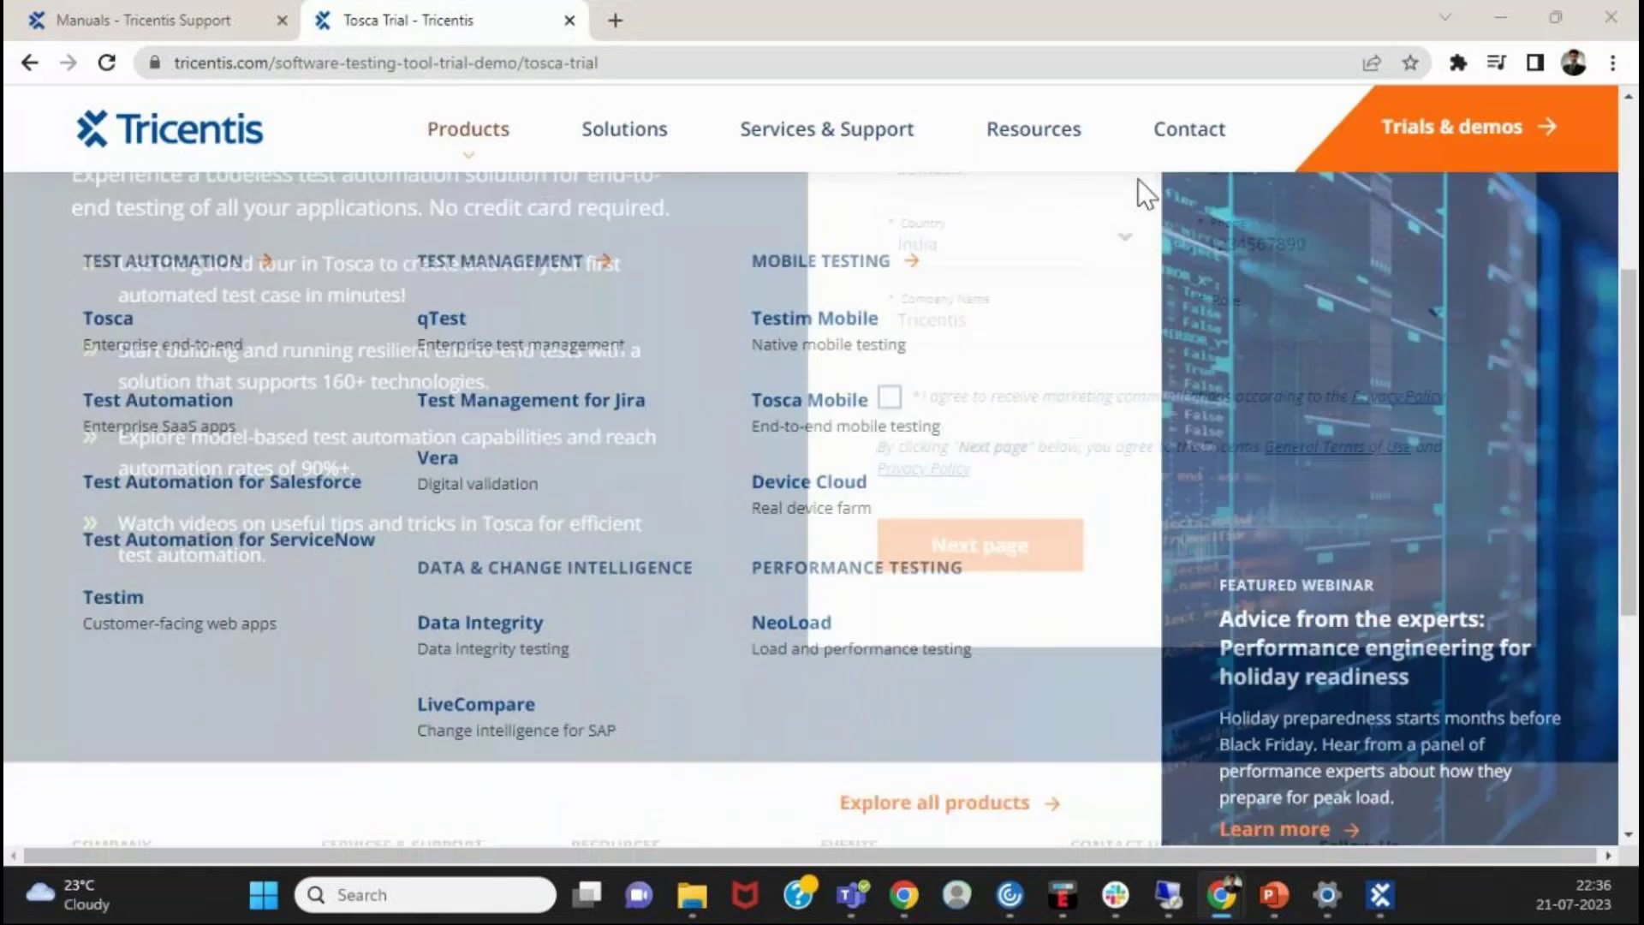
mouse_move(1034, 129)
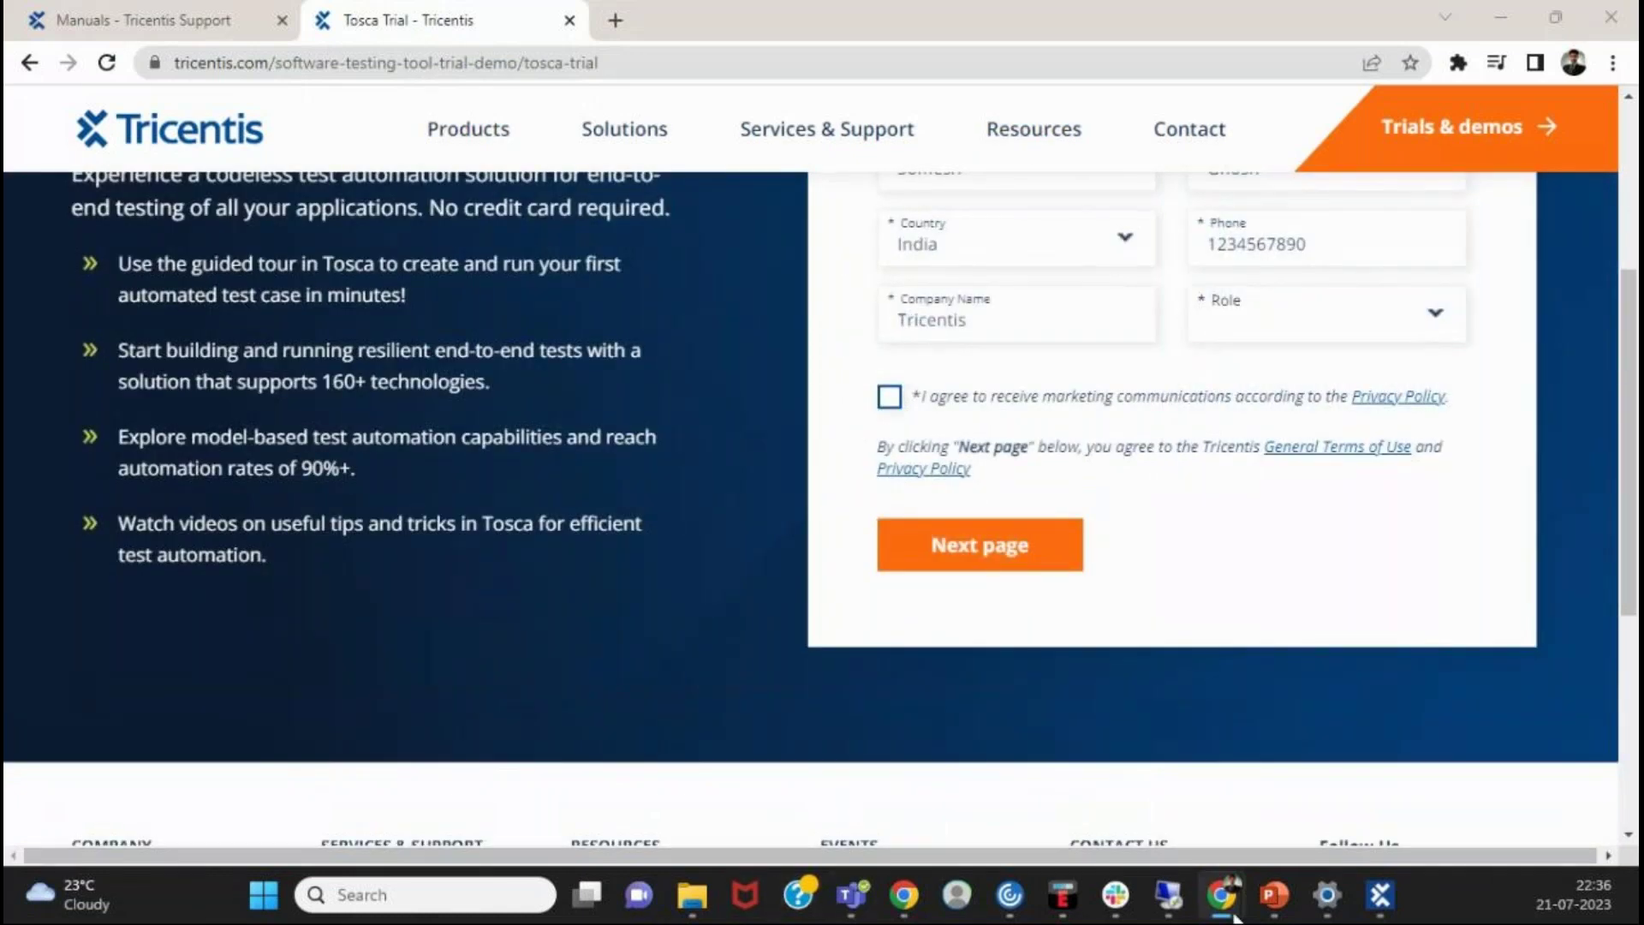
mouse_move(1234, 914)
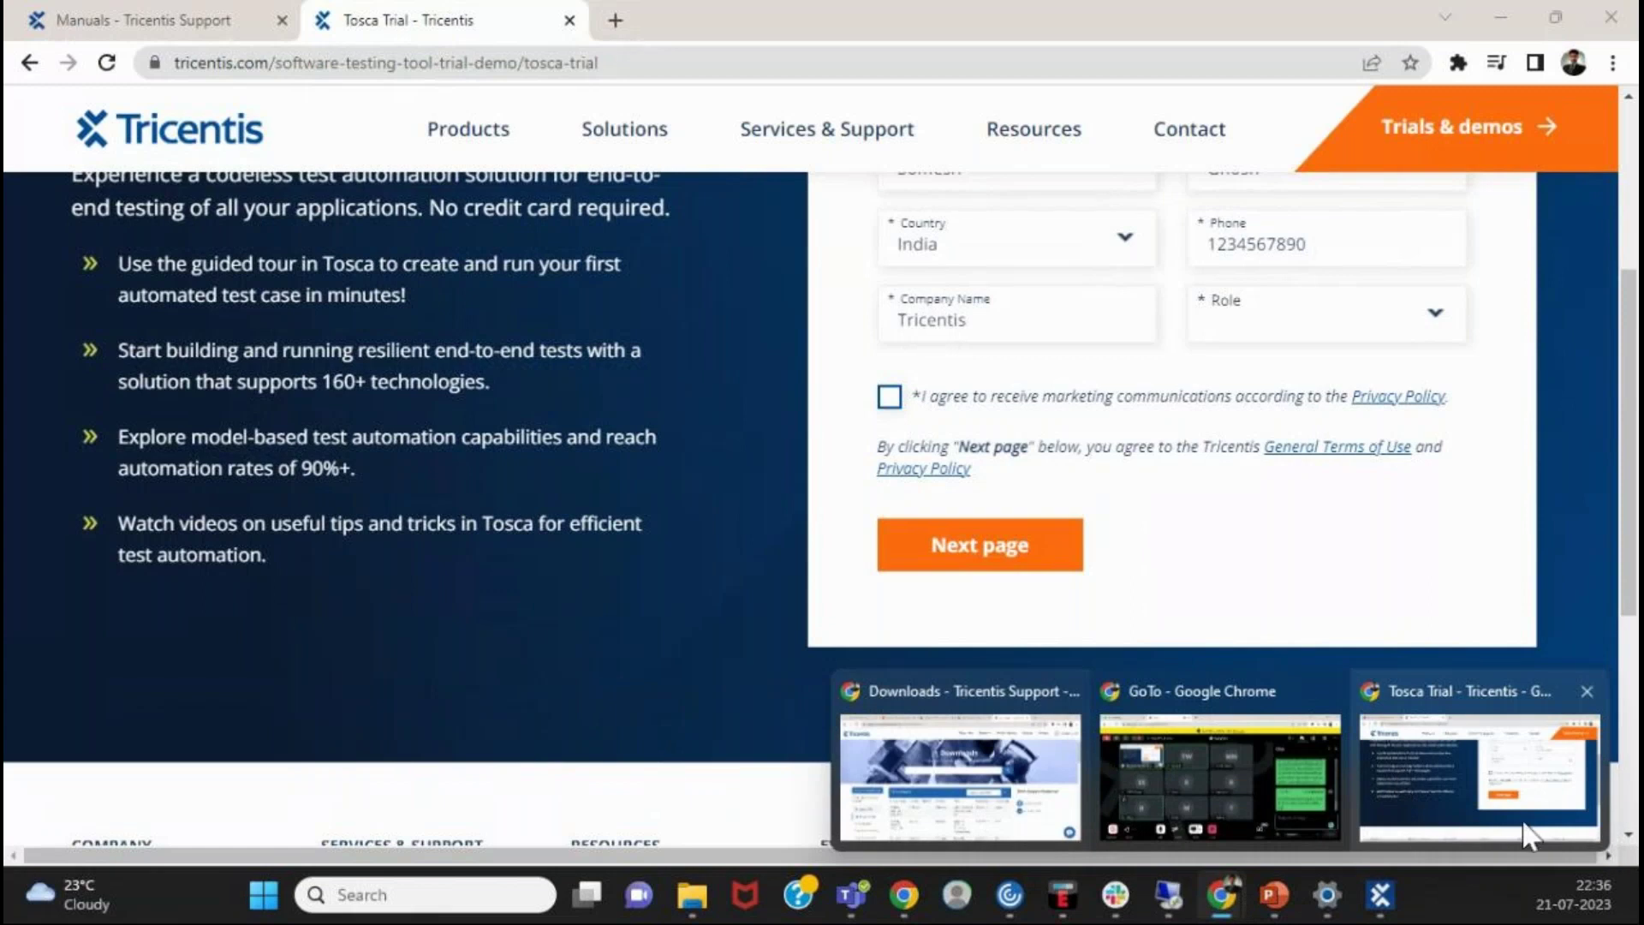